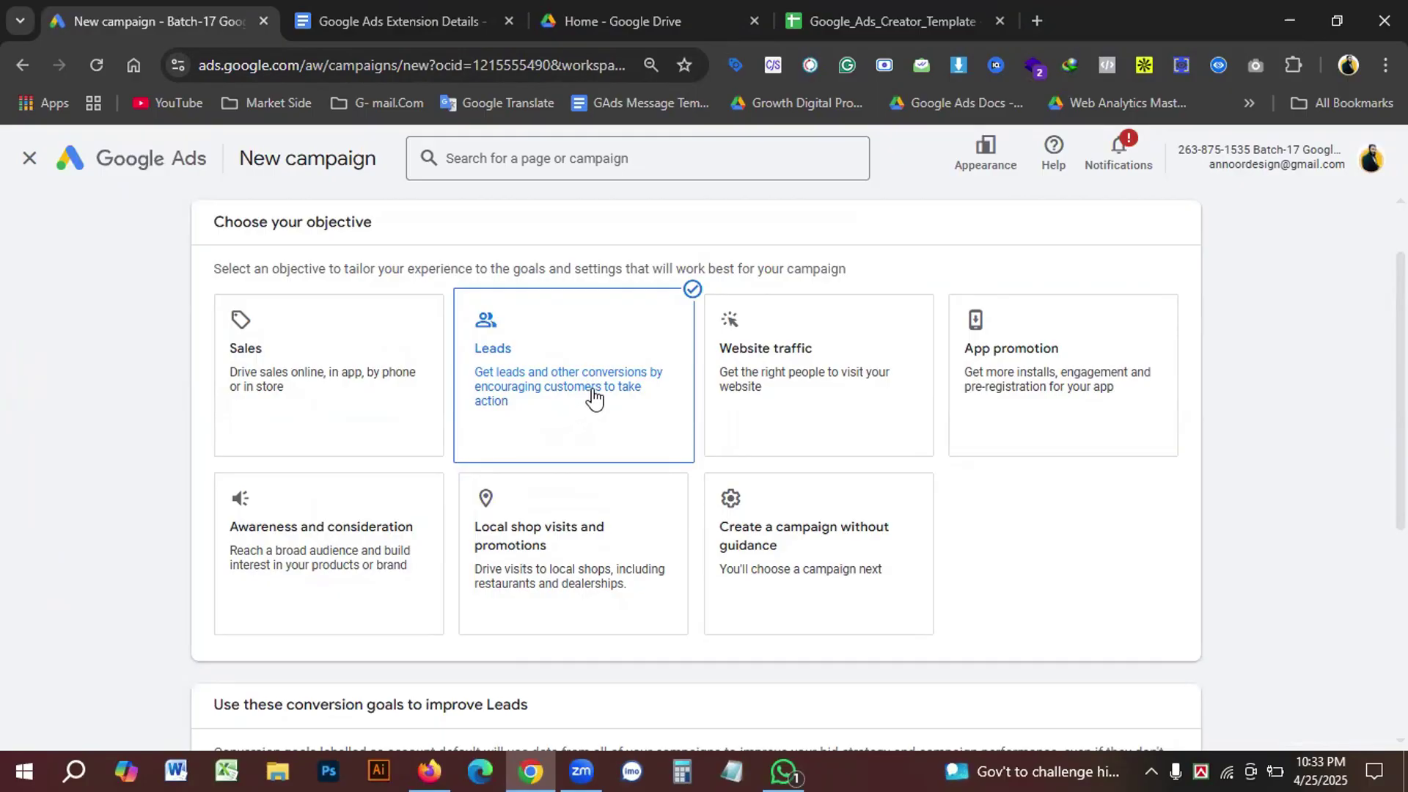
Step: Remove the Subscribe conversion goal and confirm the campaign objective without adding goals
{"action": "scroll", "coordinate": [606, 493], "scroll_direction": "down", "scroll_amount": 3}
{"action": "scroll", "coordinate": [517, 572], "scroll_direction": "down", "scroll_amount": 2}
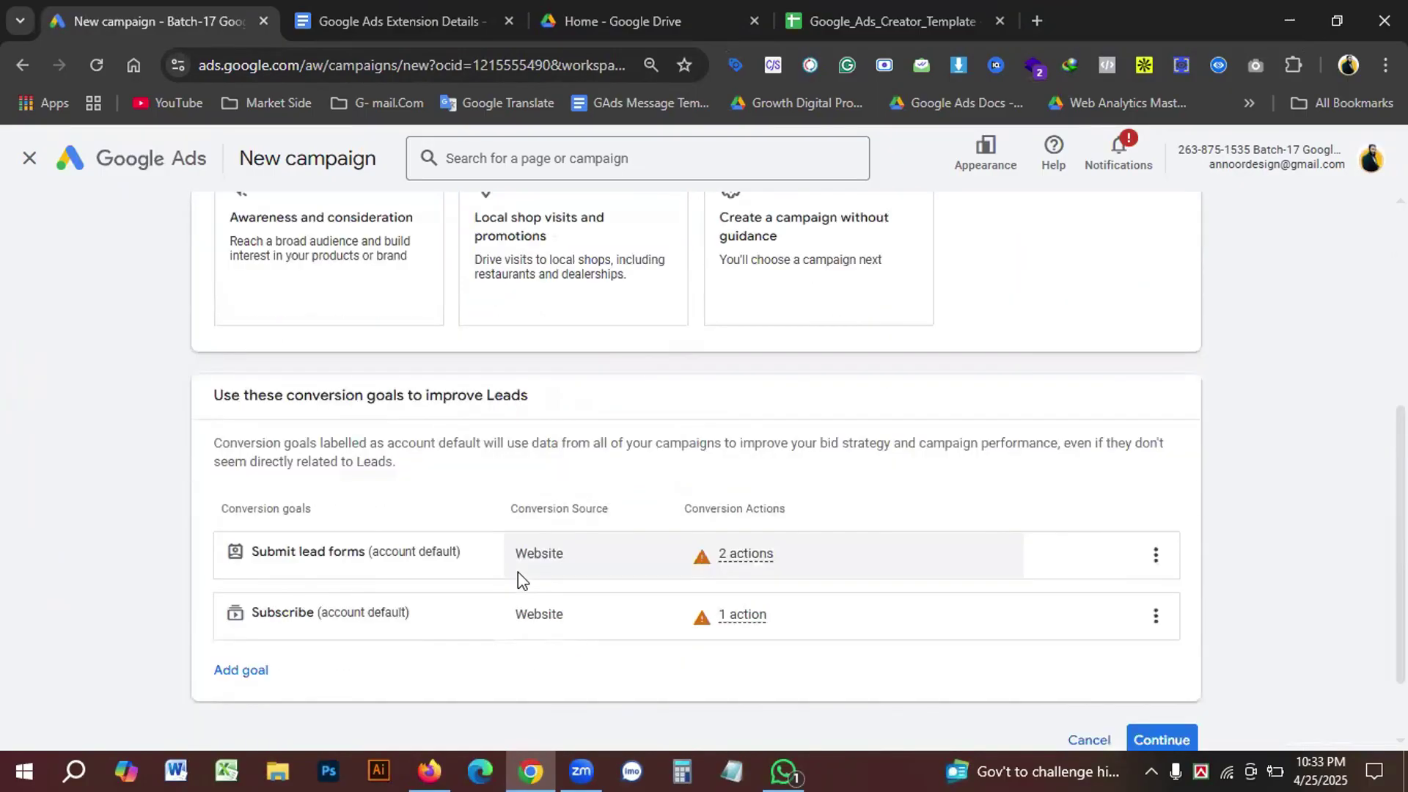
{"action": "scroll", "coordinate": [518, 572], "scroll_direction": "up", "scroll_amount": 6}
{"action": "scroll", "coordinate": [551, 538], "scroll_direction": "down", "scroll_amount": 5}
{"action": "scroll", "coordinate": [552, 538], "scroll_direction": "down", "scroll_amount": 2}
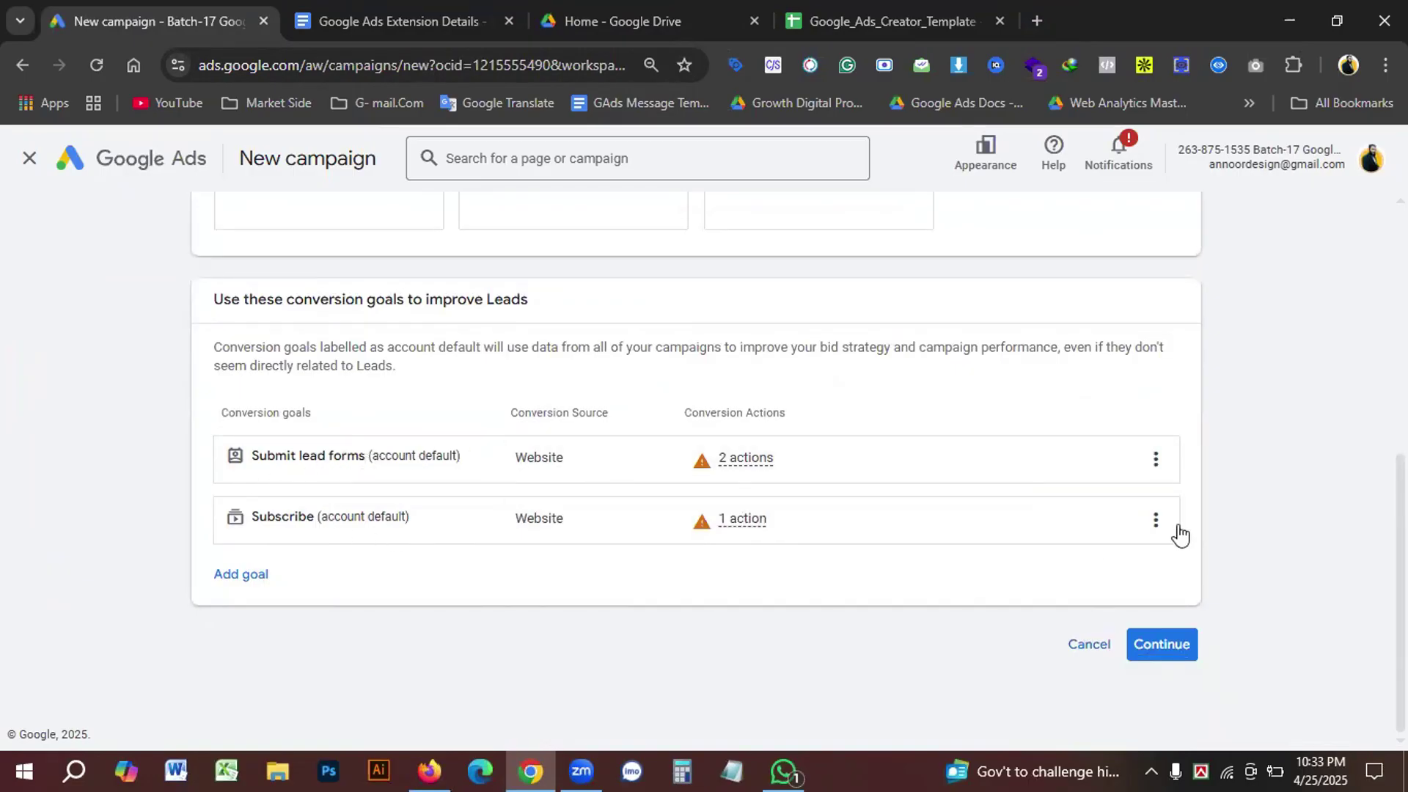
{"action": "left_click", "coordinate": [1155, 521]}
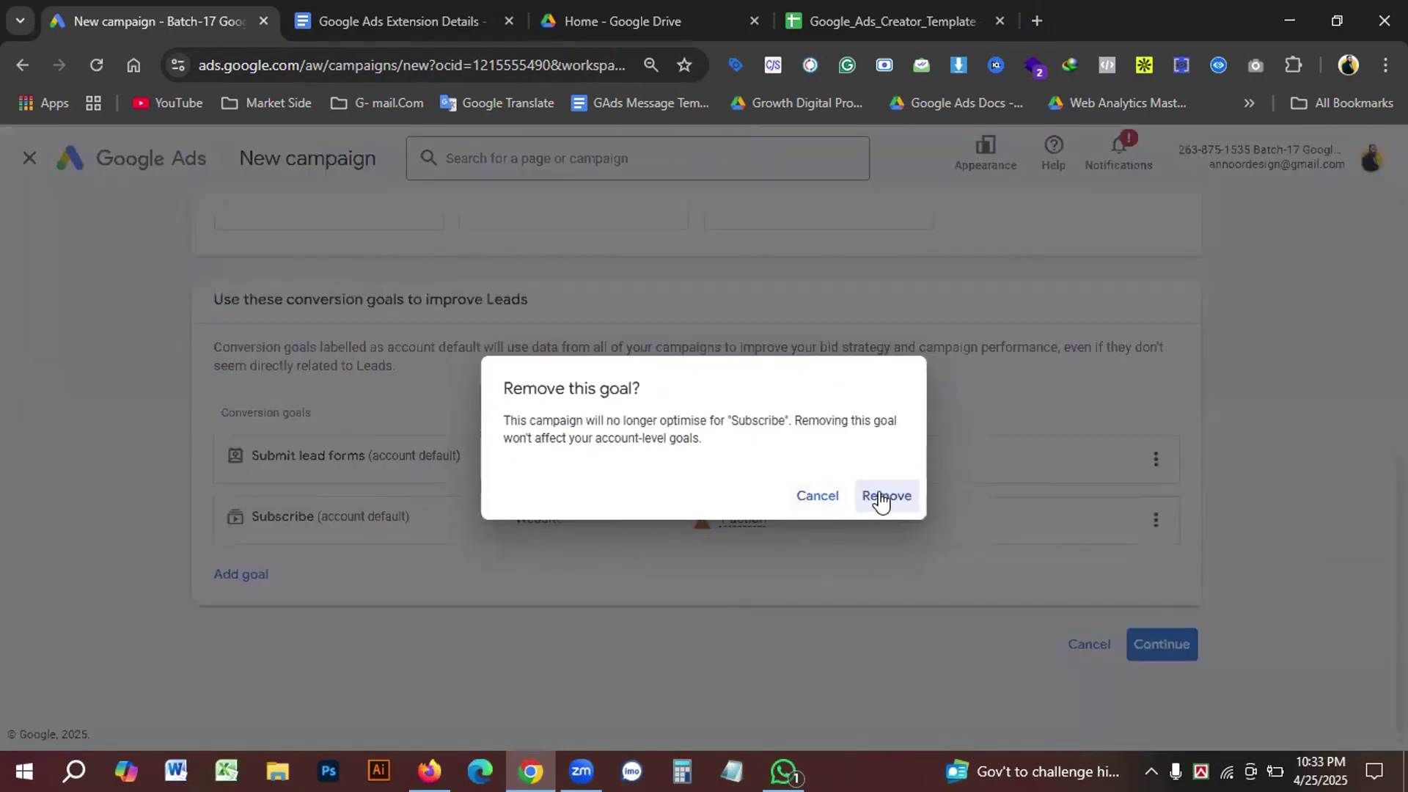
{"action": "left_click", "coordinate": [884, 495]}
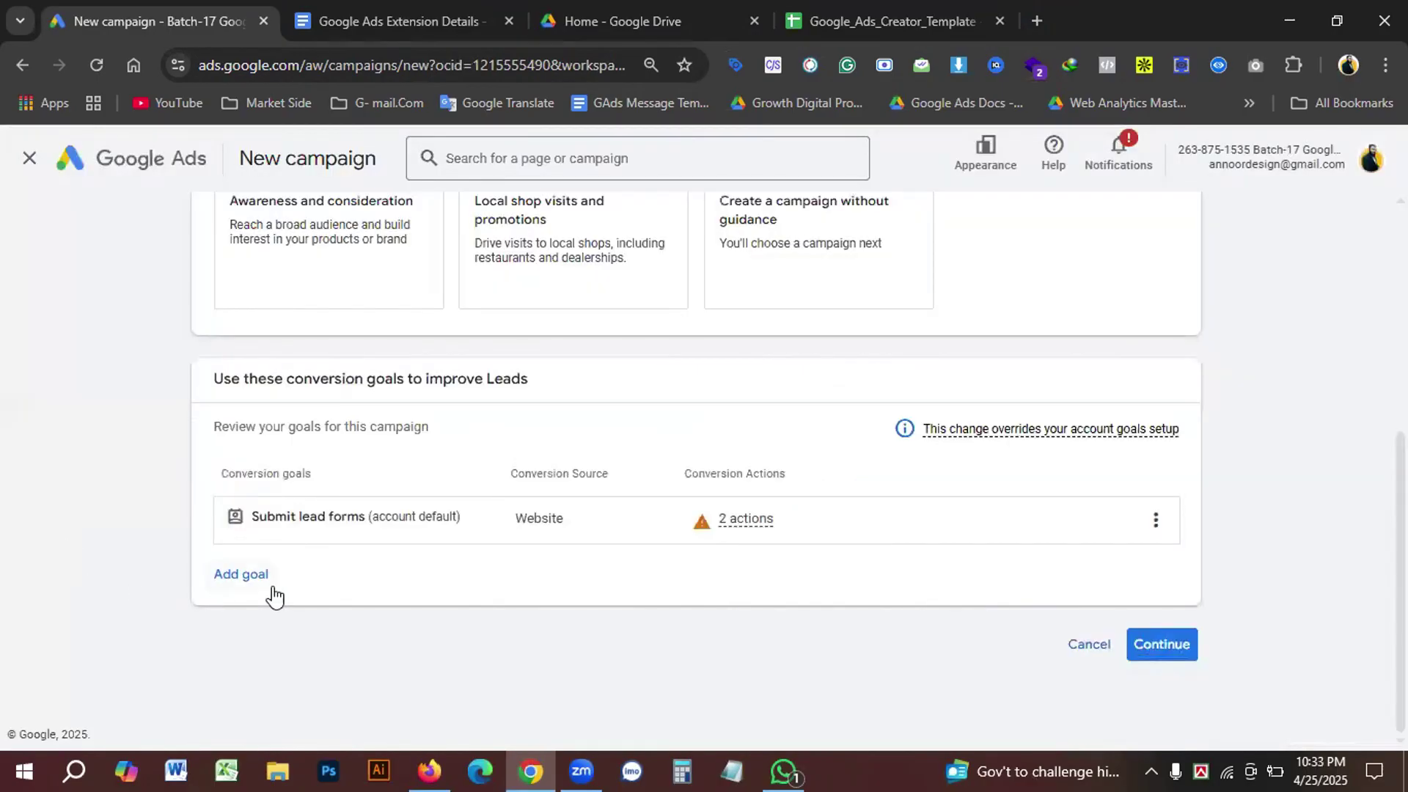
{"action": "left_click", "coordinate": [236, 577]}
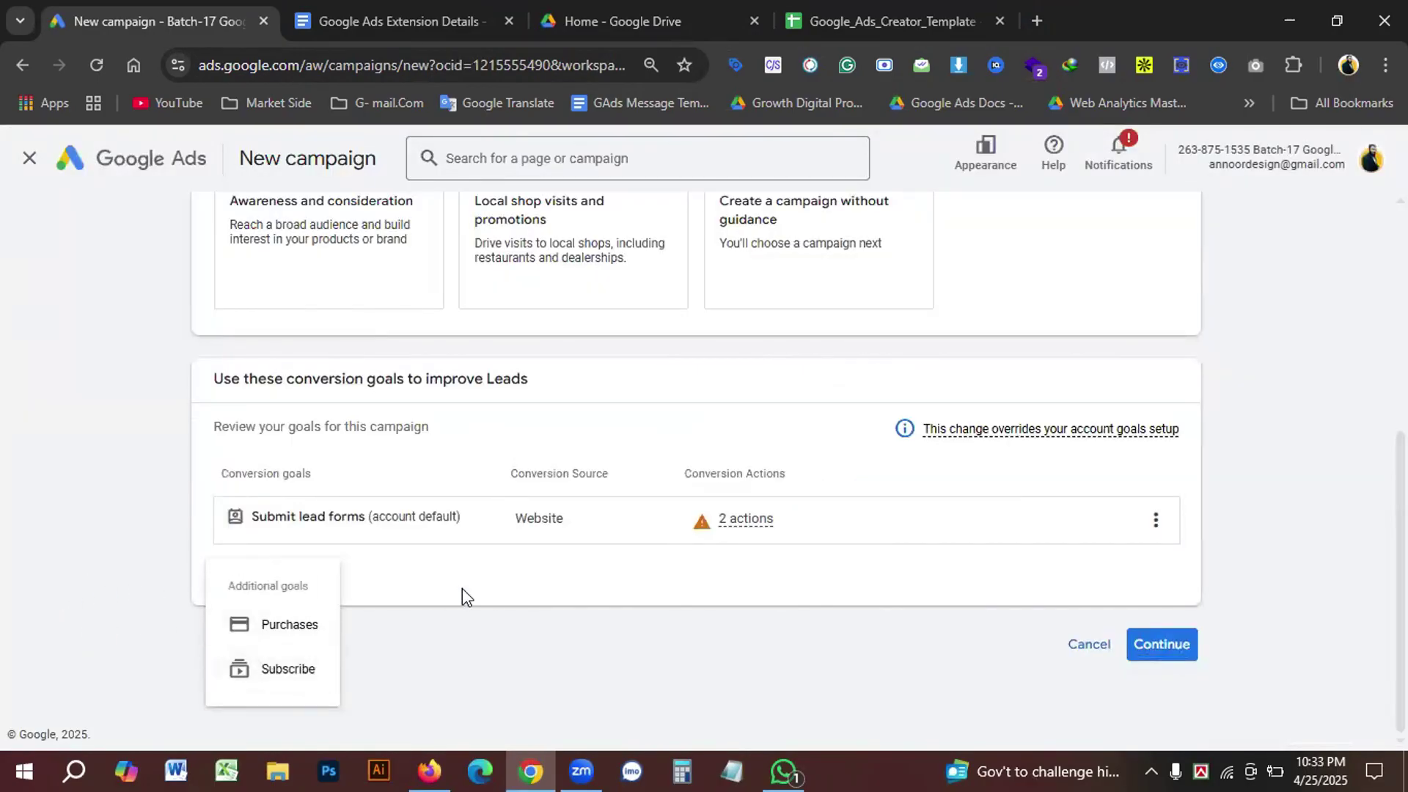
{"action": "left_click", "coordinate": [863, 551]}
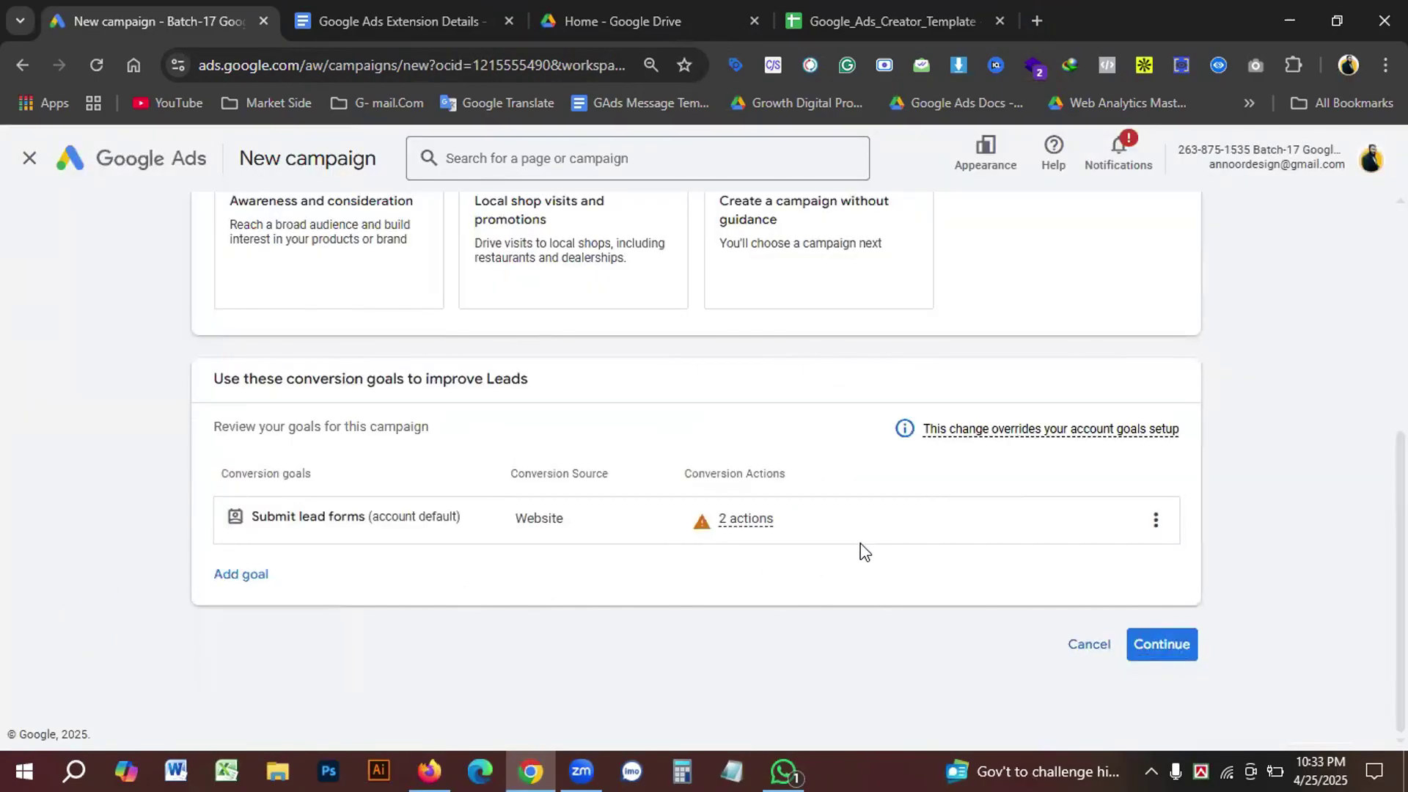
{"action": "left_click", "coordinate": [1168, 645]}
Step: Choose Search as the campaign type with Website visits as its result
{"action": "scroll", "coordinate": [693, 544], "scroll_direction": "down", "scroll_amount": 4}
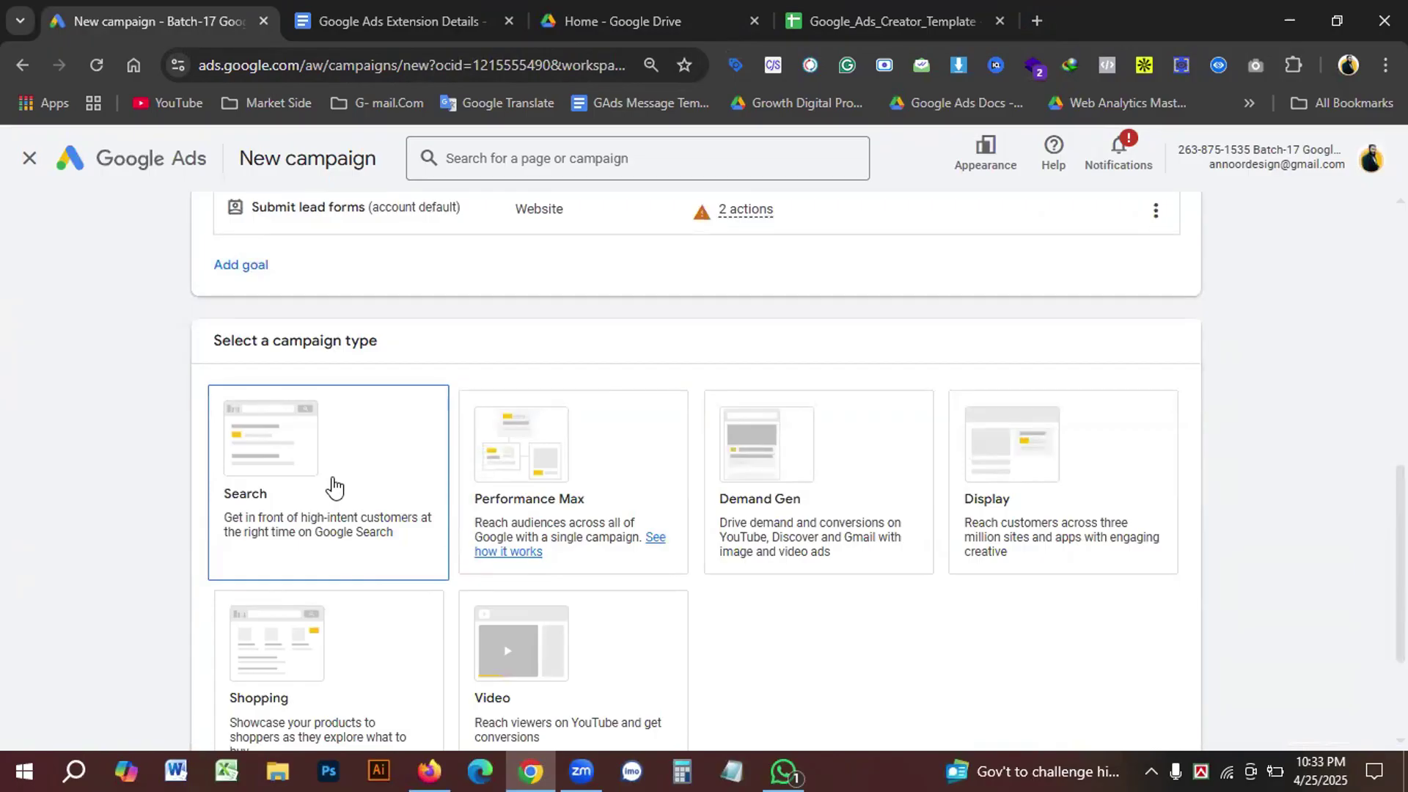
{"action": "left_click", "coordinate": [331, 487]}
{"action": "scroll", "coordinate": [583, 518], "scroll_direction": "down", "scroll_amount": 3}
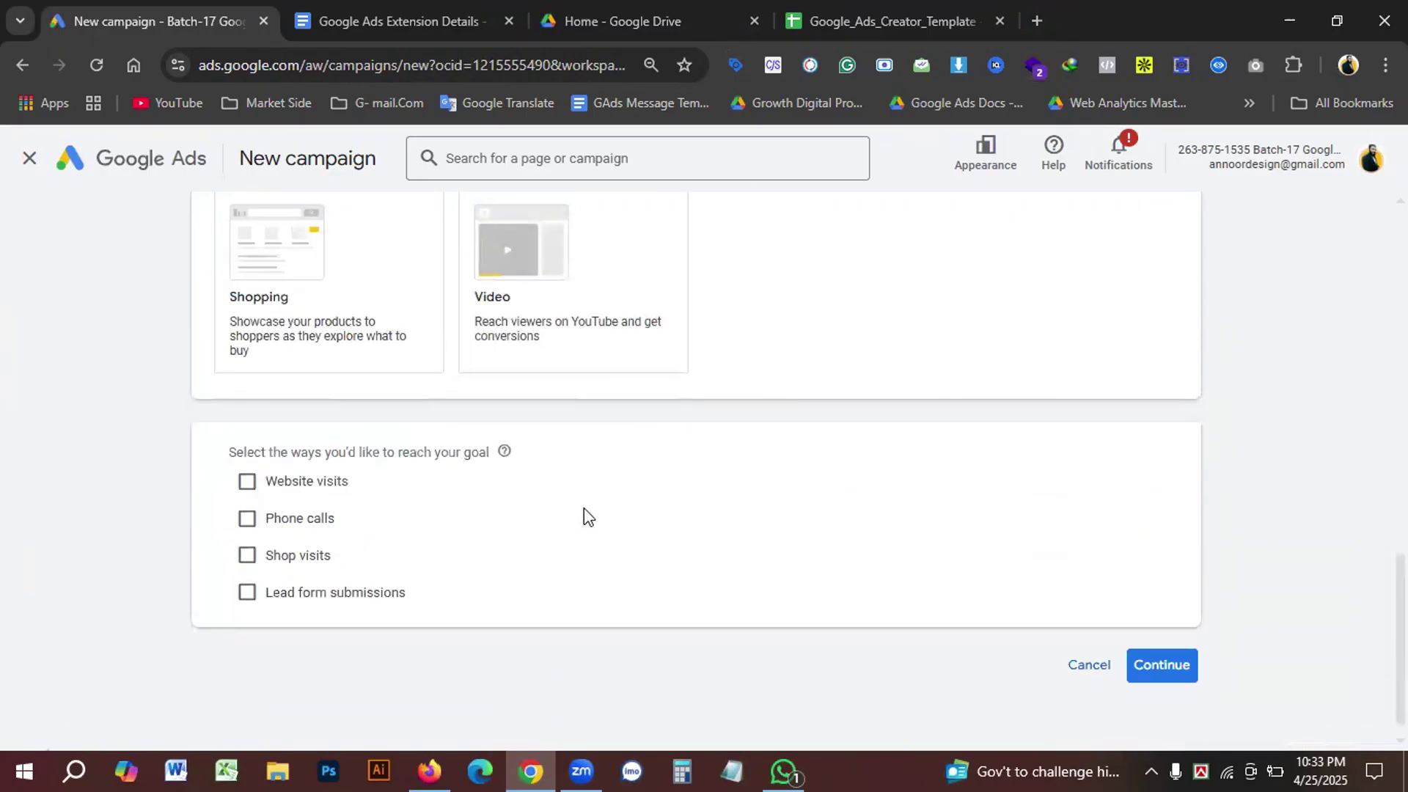
{"action": "scroll", "coordinate": [440, 506], "scroll_direction": "down", "scroll_amount": 1}
{"action": "left_click", "coordinate": [247, 462]}
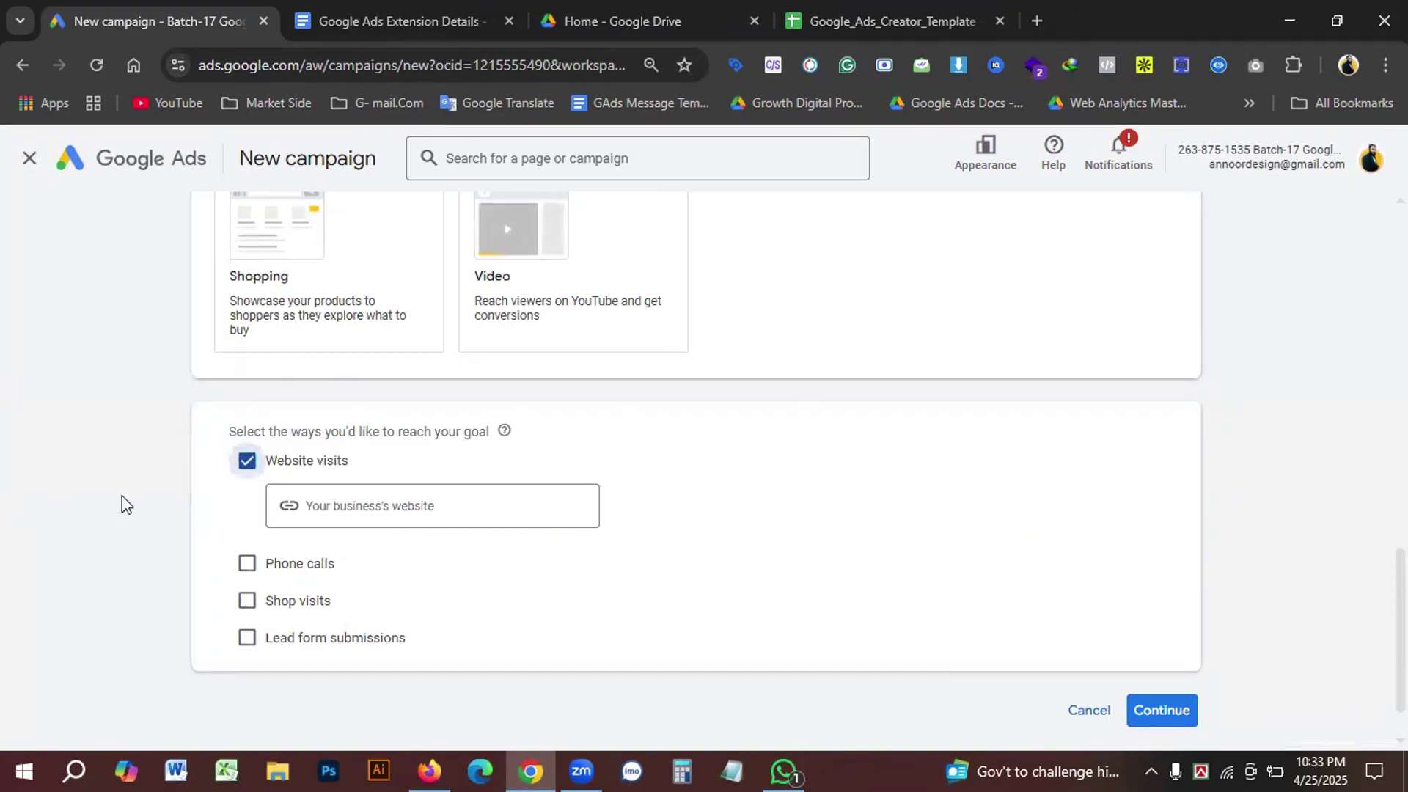
{"action": "scroll", "coordinate": [524, 242], "scroll_direction": "up", "scroll_amount": 1}
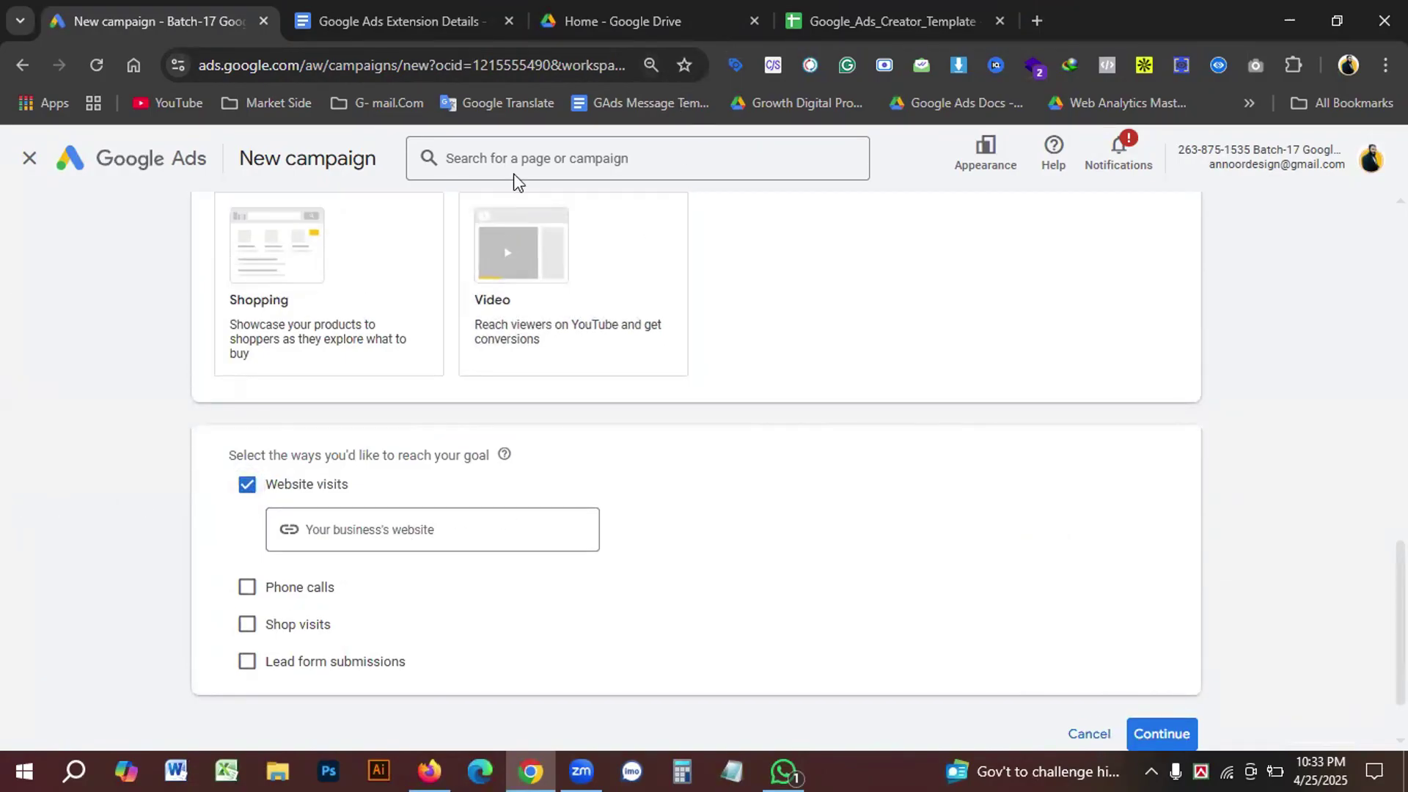
Step: Open the Our Practice Group spreadsheet from the Google Drive home page
{"action": "left_click", "coordinate": [722, 13]}
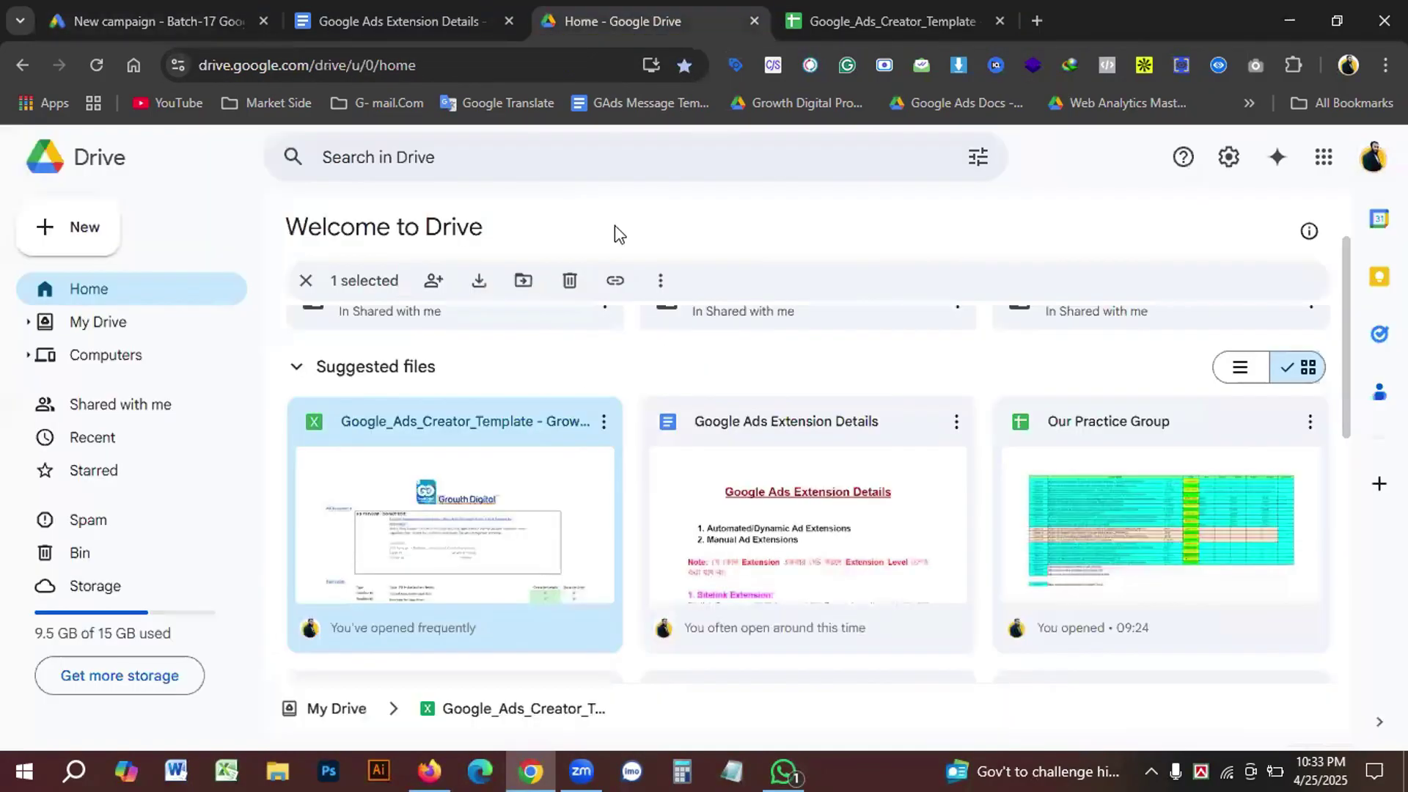
{"action": "scroll", "coordinate": [1102, 477], "scroll_direction": "down", "scroll_amount": 2}
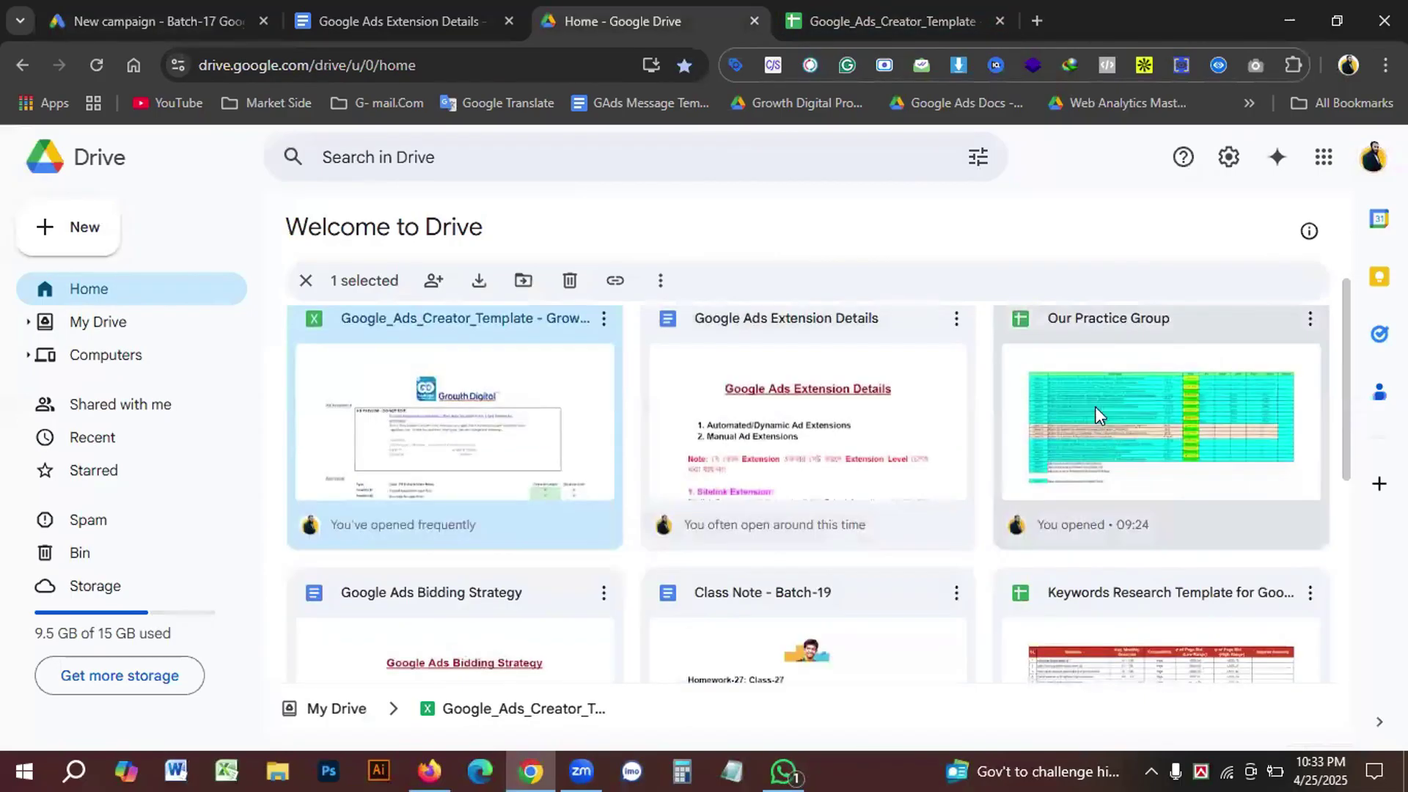
{"action": "double_click", "coordinate": [1096, 408]}
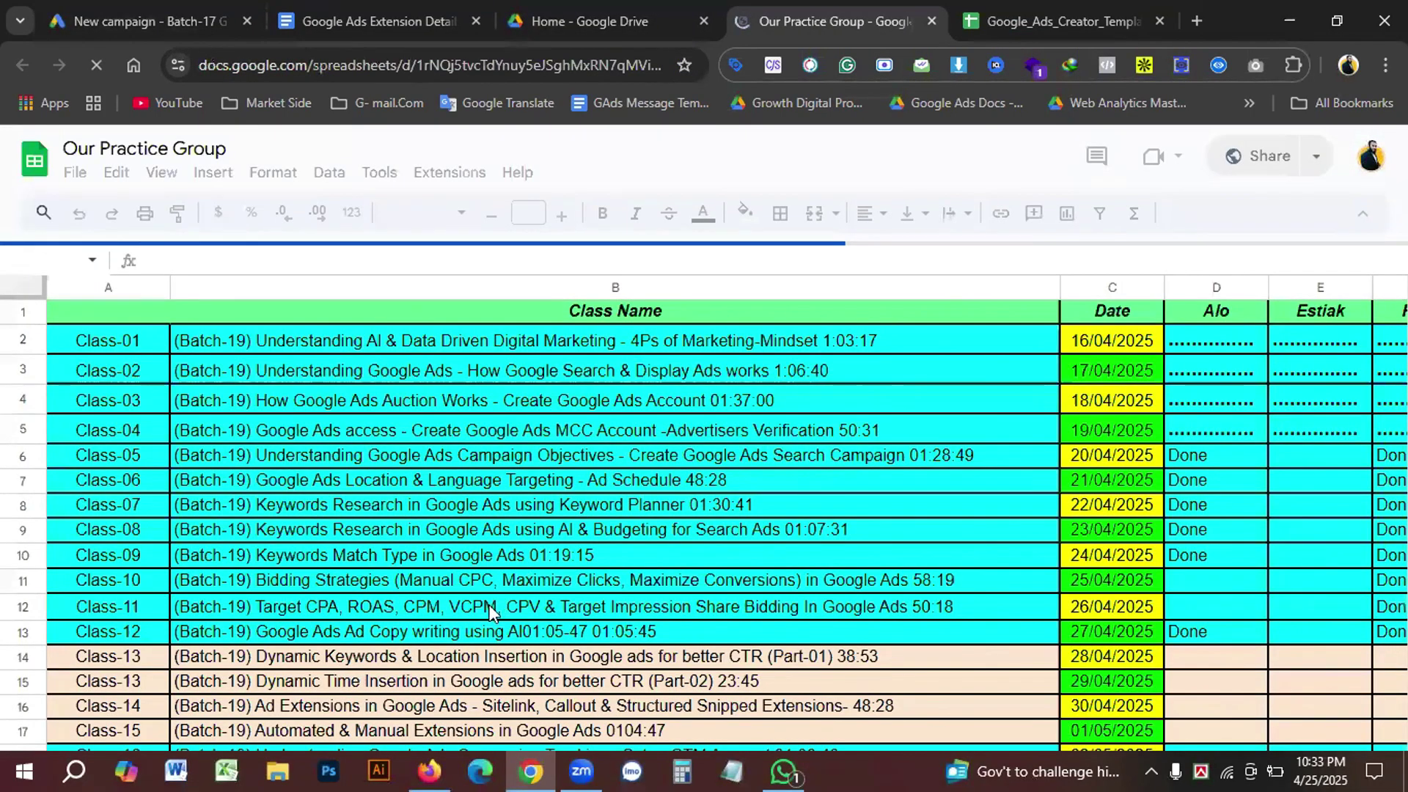
Step: Open the Our Practice Group doc from the link in cell B36 in a new tab
{"action": "scroll", "coordinate": [508, 644], "scroll_direction": "down", "scroll_amount": 6}
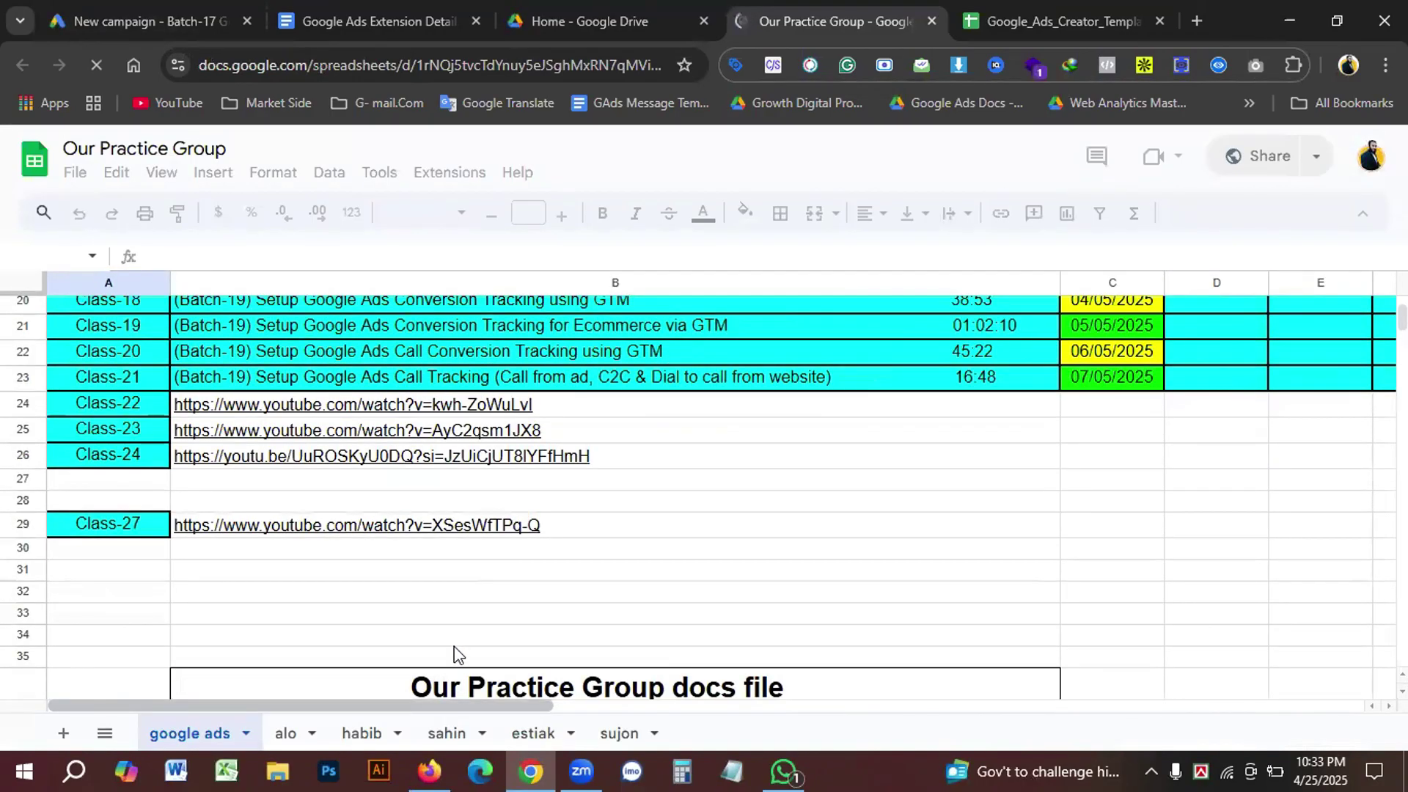
{"action": "scroll", "coordinate": [443, 551], "scroll_direction": "down", "scroll_amount": 2}
{"action": "scroll", "coordinate": [482, 637], "scroll_direction": "down", "scroll_amount": 2}
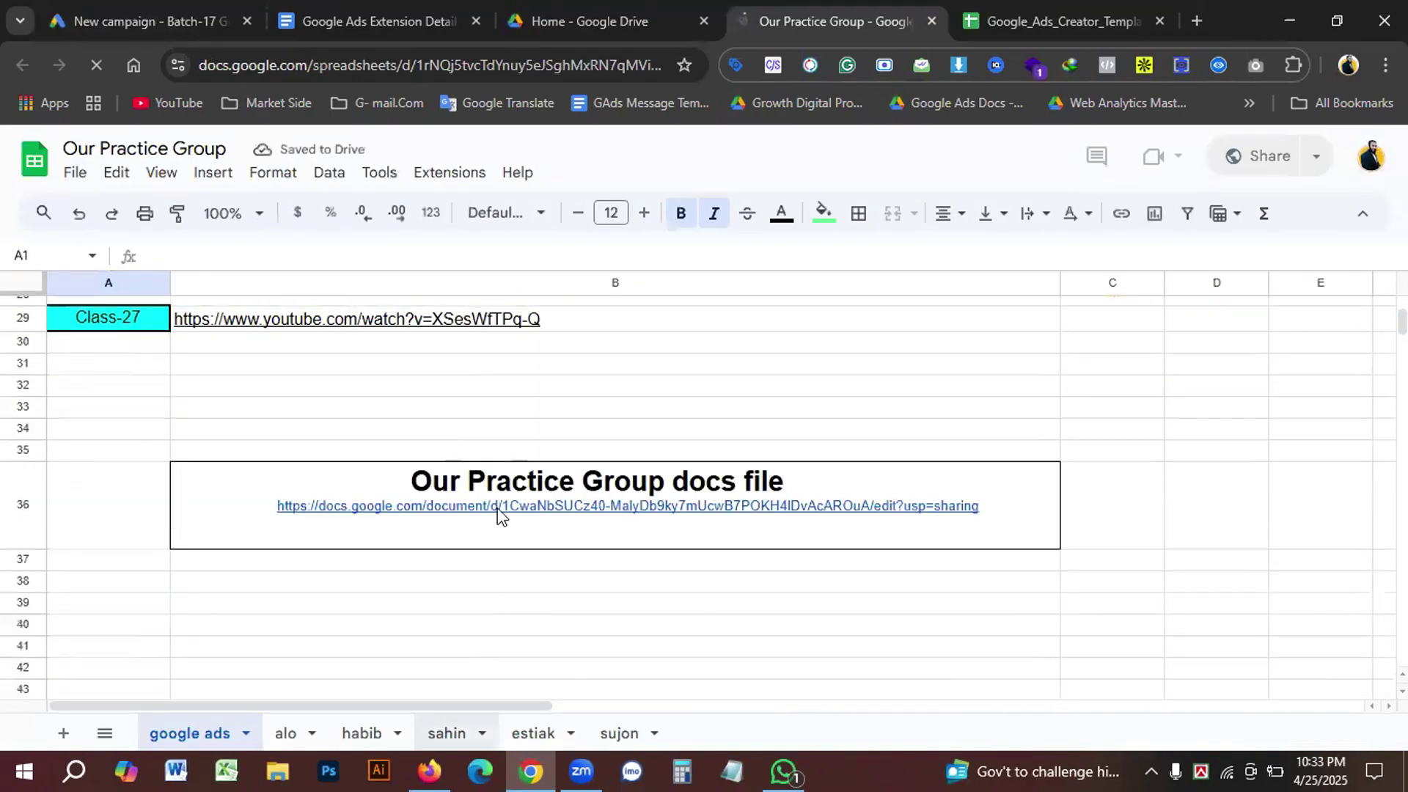
{"action": "double_click", "coordinate": [499, 516]}
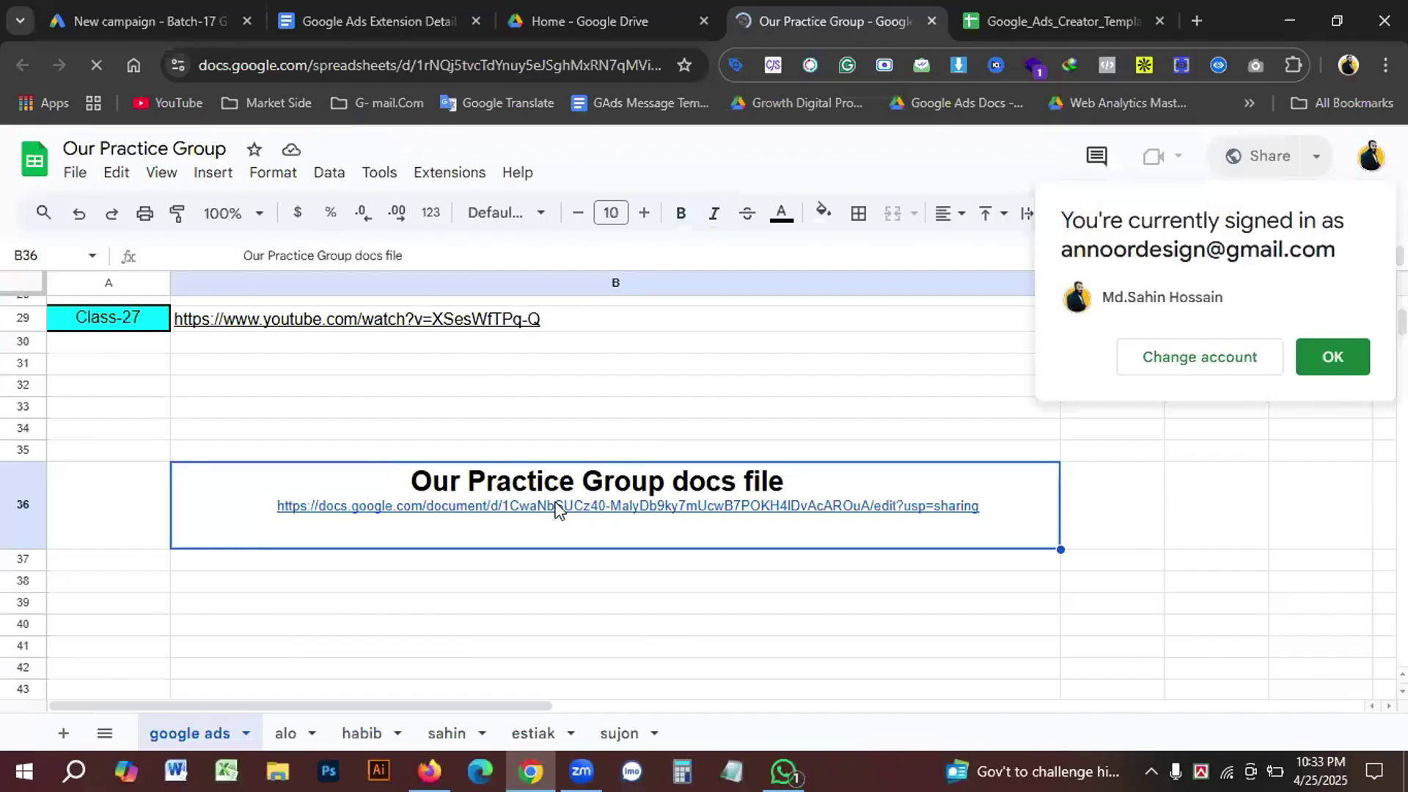
{"action": "left_click", "coordinate": [1343, 374]}
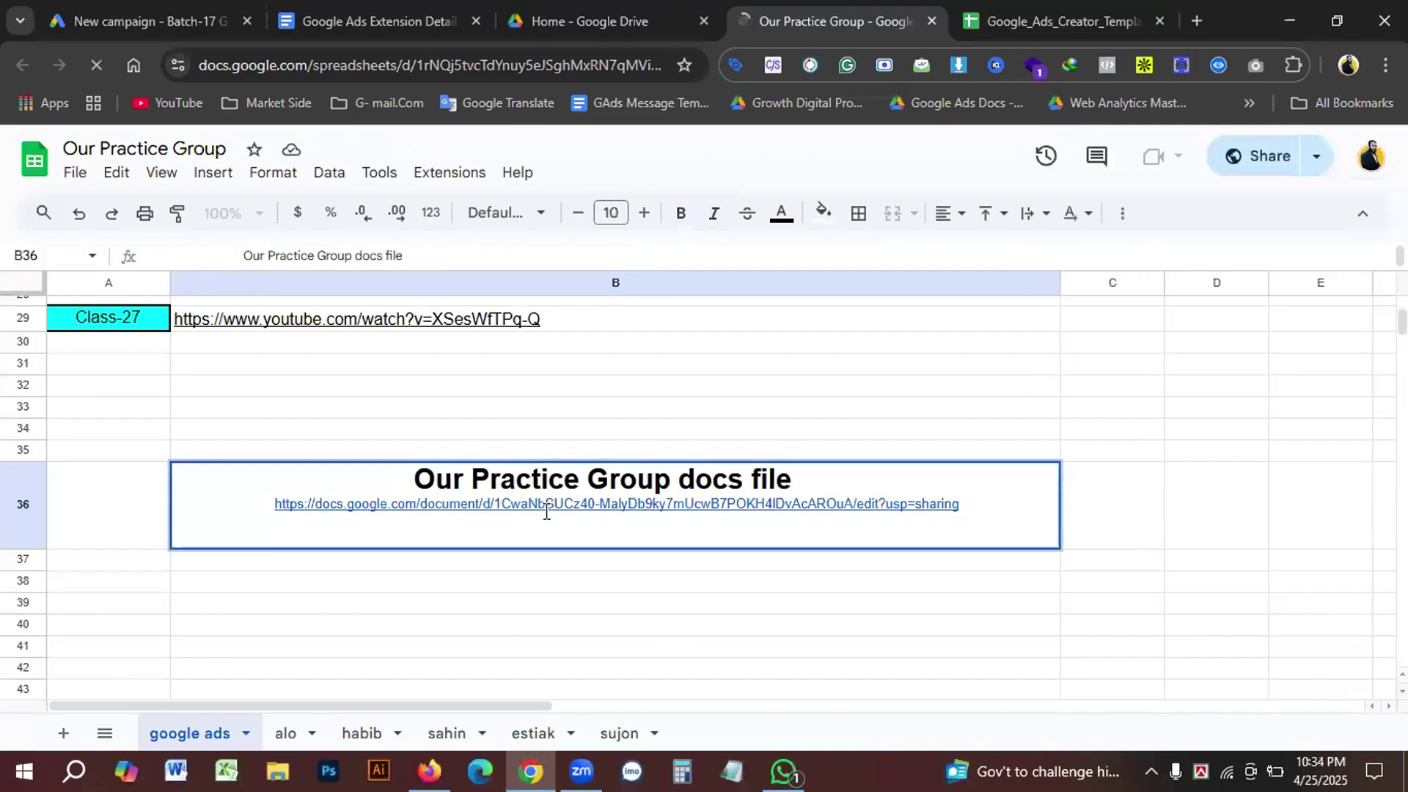
{"action": "left_click", "coordinate": [543, 508]}
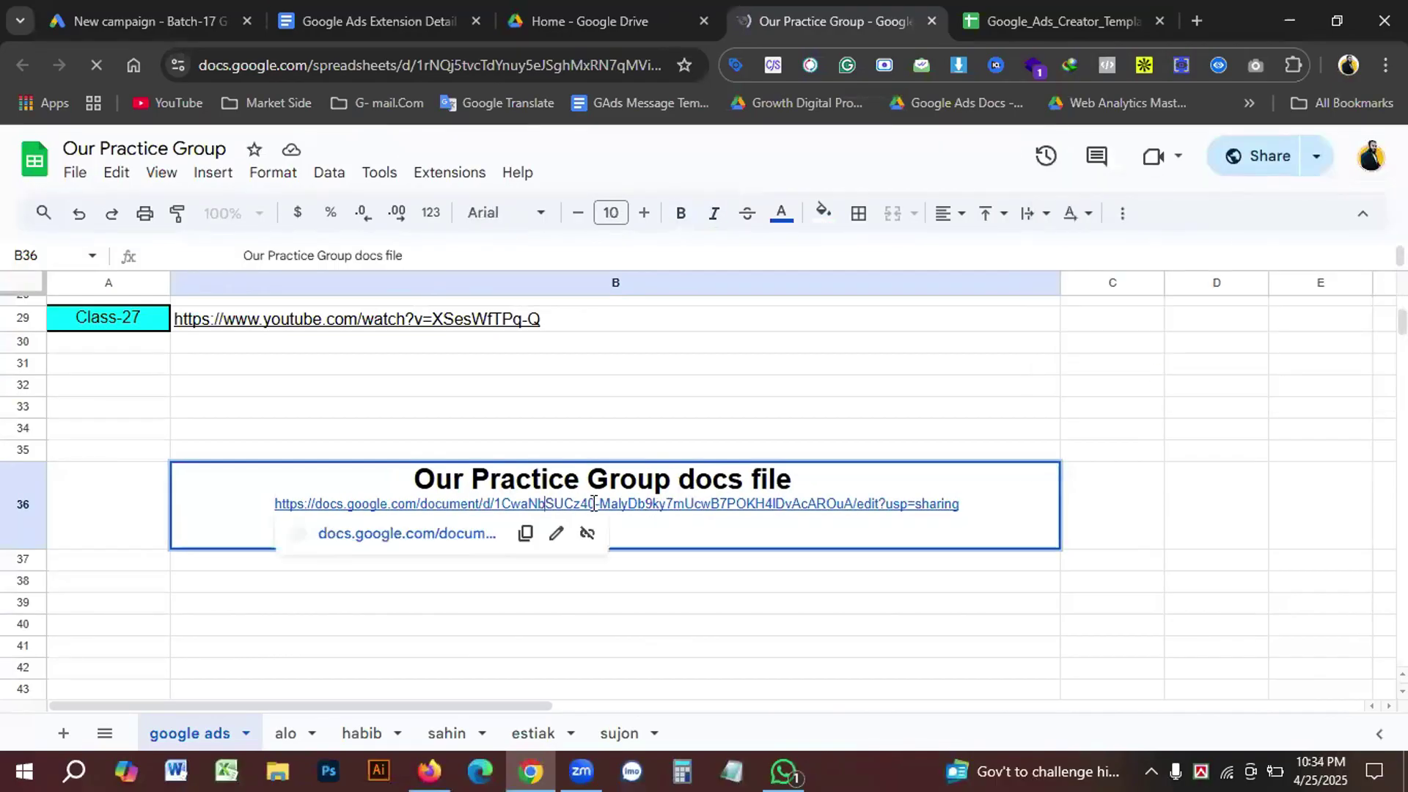
{"action": "left_click", "coordinate": [434, 539]}
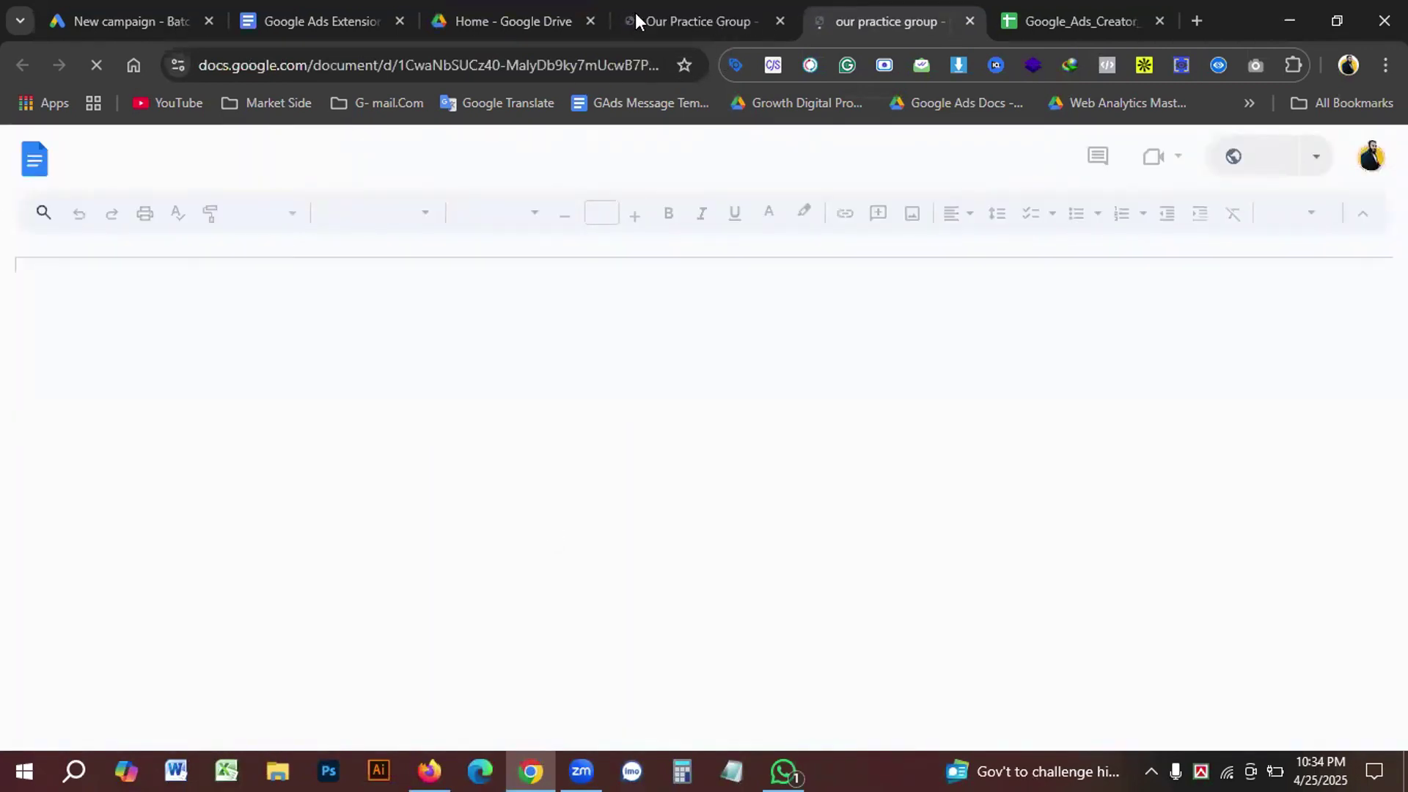
Step: Close the Google Drive tab and return to the linked practice document
{"action": "left_click", "coordinate": [534, 16]}
{"action": "left_click", "coordinate": [590, 21]}
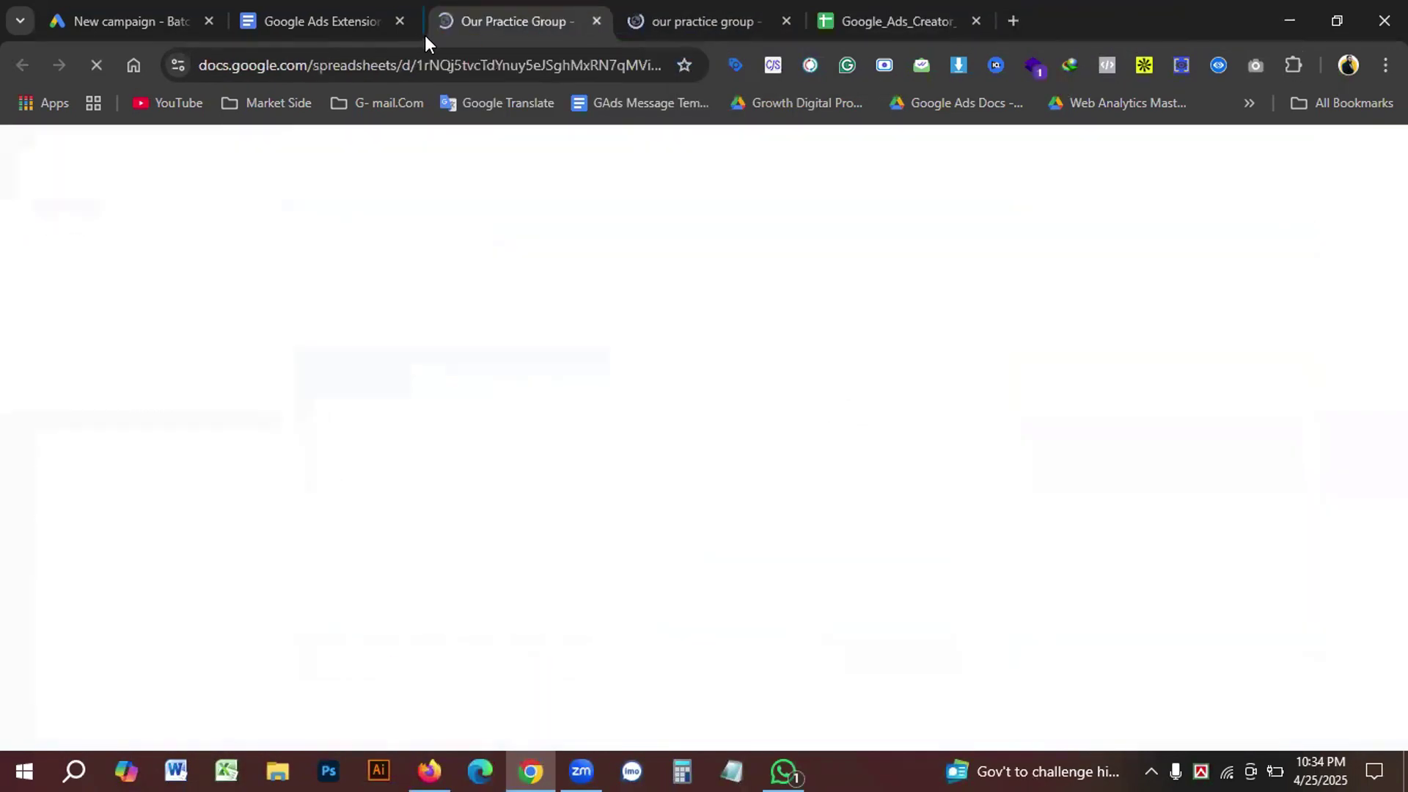
{"action": "left_click", "coordinate": [664, 21]}
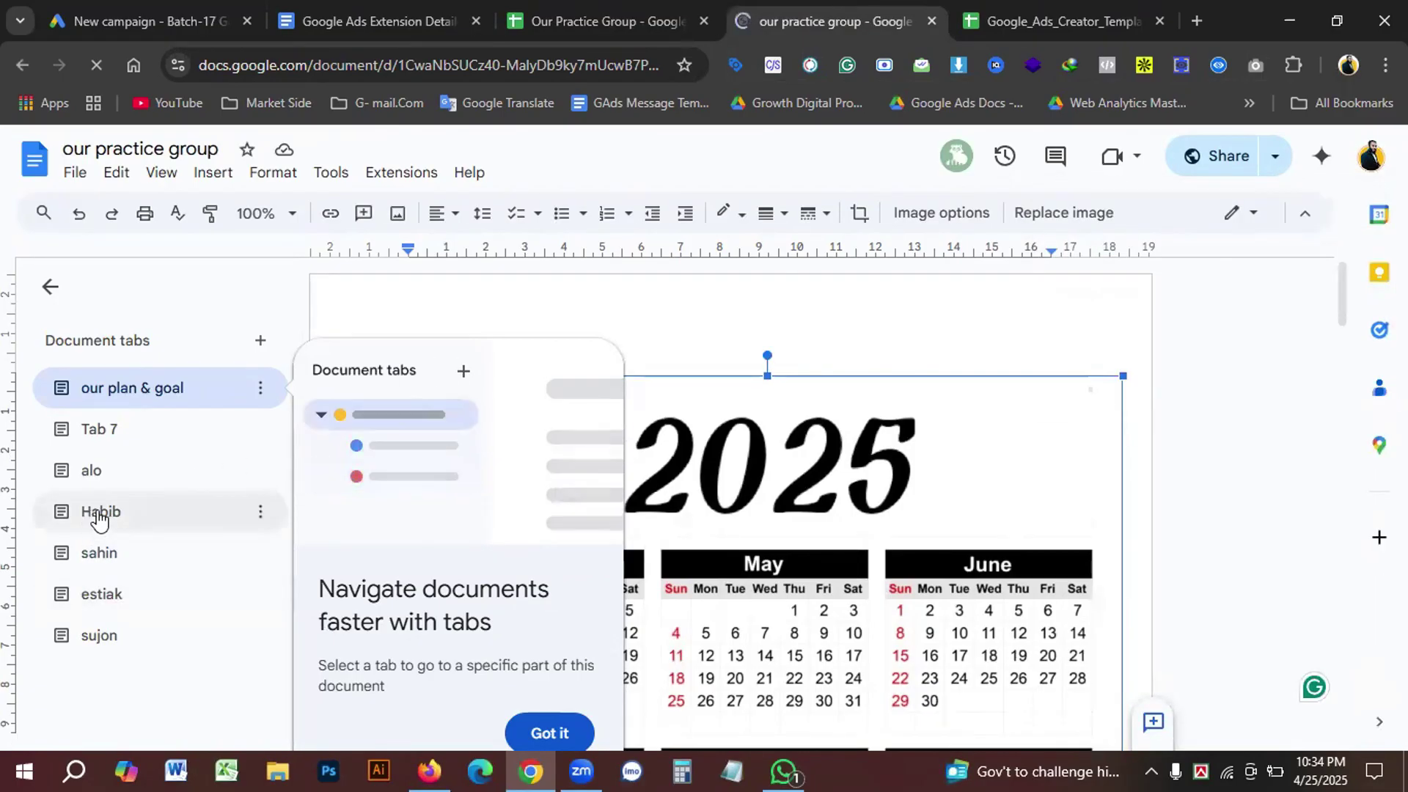
Step: Copy the mollymaid.com link from the Habib tab's Cleaning Service section
{"action": "left_click", "coordinate": [129, 520]}
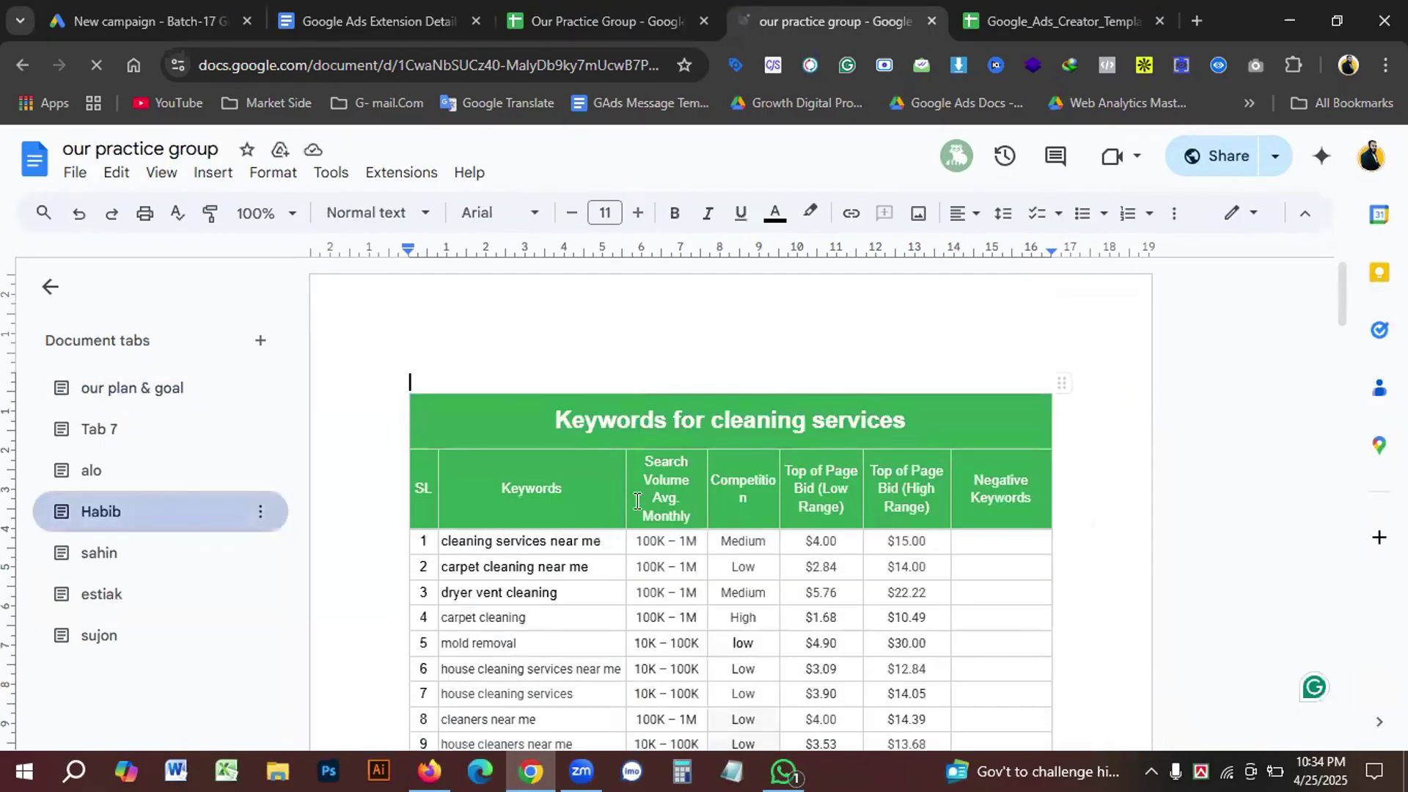
{"action": "scroll", "coordinate": [642, 509], "scroll_direction": "down", "scroll_amount": 4}
{"action": "scroll", "coordinate": [651, 516], "scroll_direction": "down", "scroll_amount": 15}
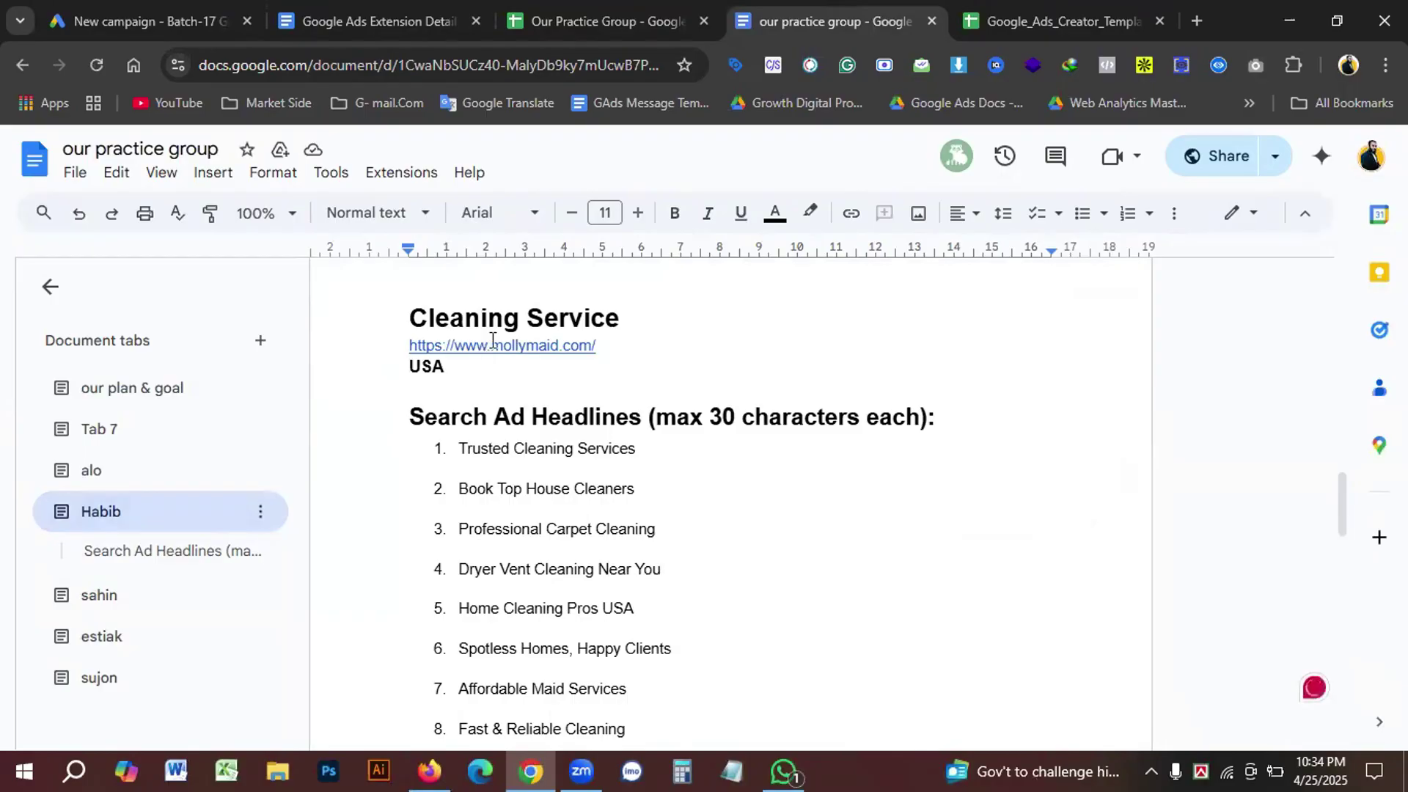
{"action": "left_click", "coordinate": [491, 347]}
{"action": "left_click", "coordinate": [663, 379]}
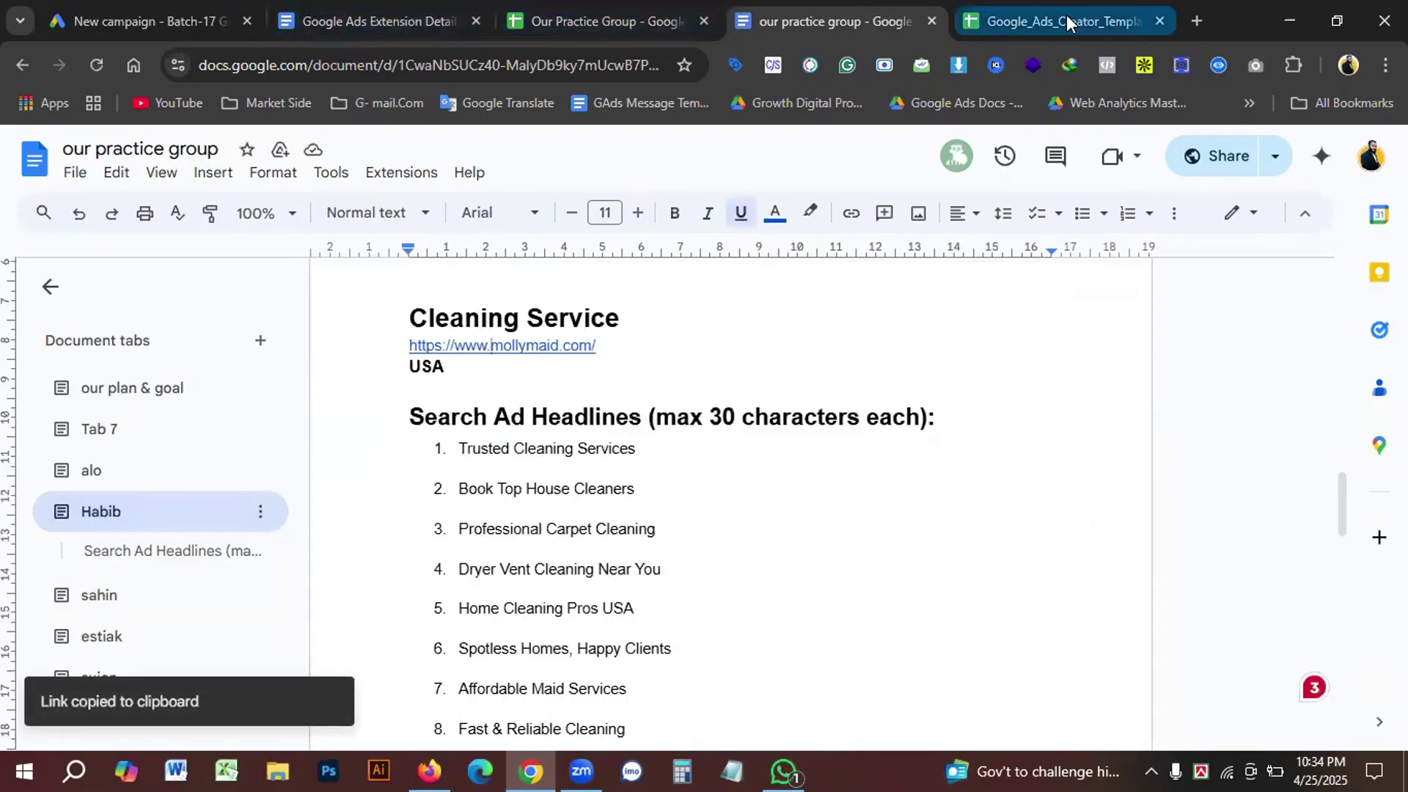
{"action": "left_click", "coordinate": [139, 20]}
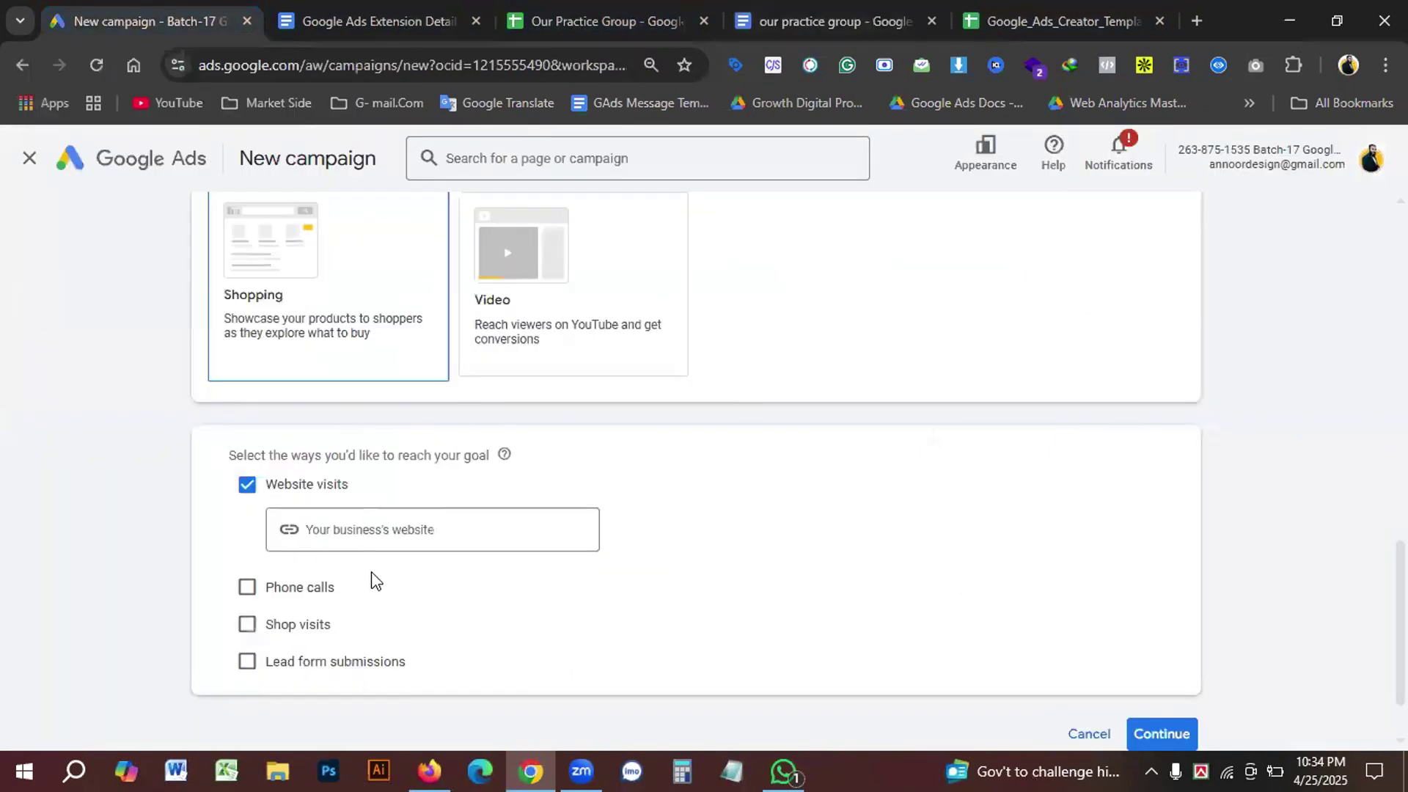
{"action": "left_click", "coordinate": [401, 524]}
{"action": "key", "text": "ctrl+v"}
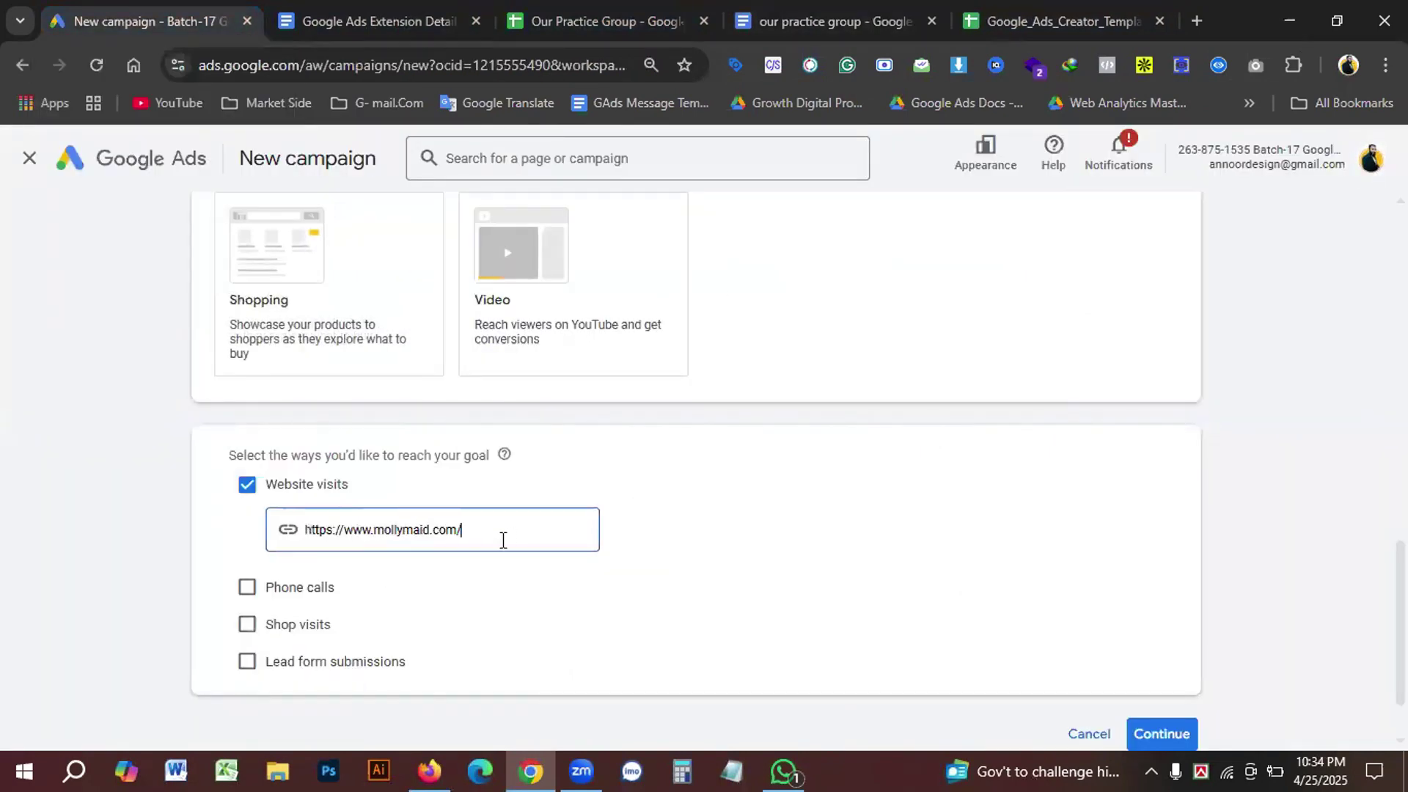
{"action": "scroll", "coordinate": [514, 538], "scroll_direction": "down", "scroll_amount": 2}
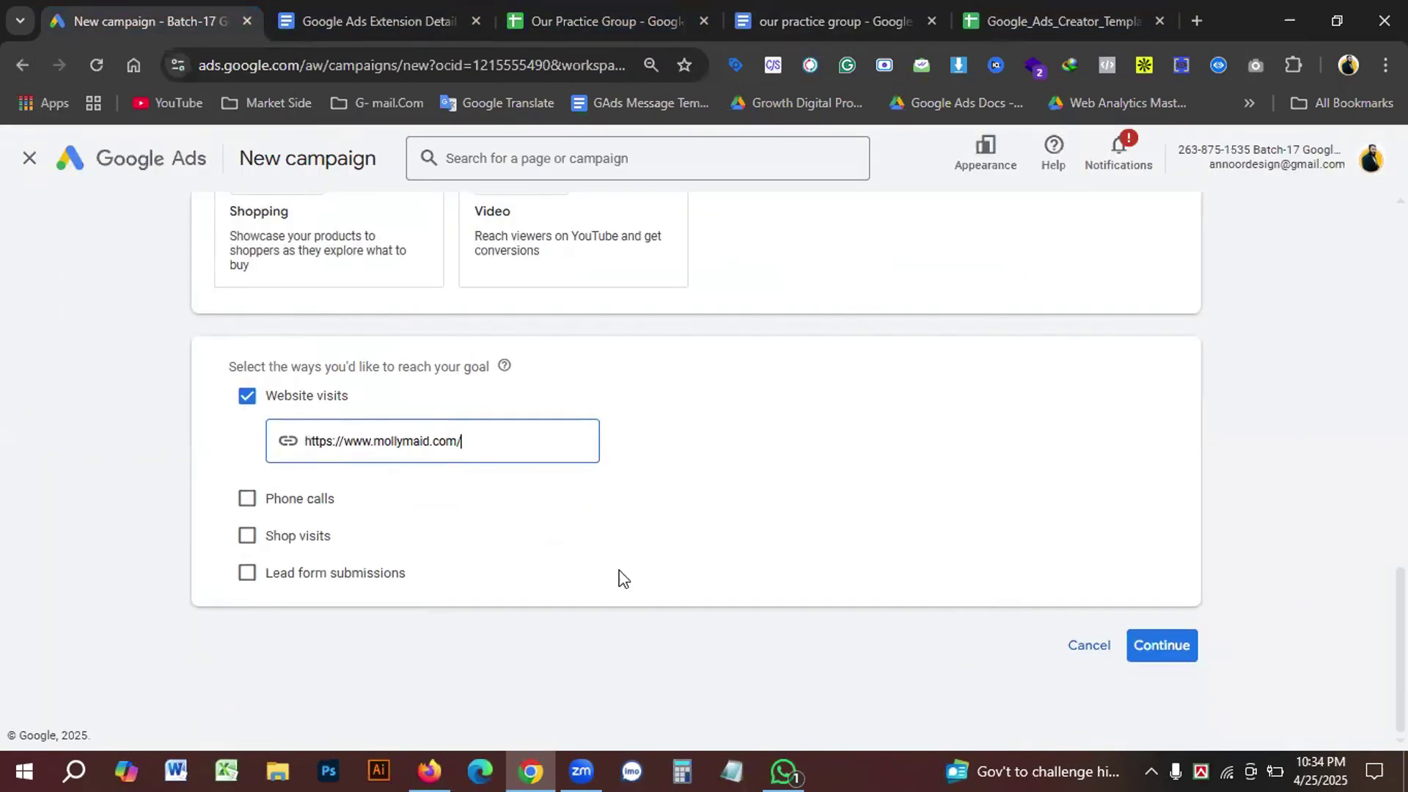
{"action": "left_click", "coordinate": [1151, 649]}
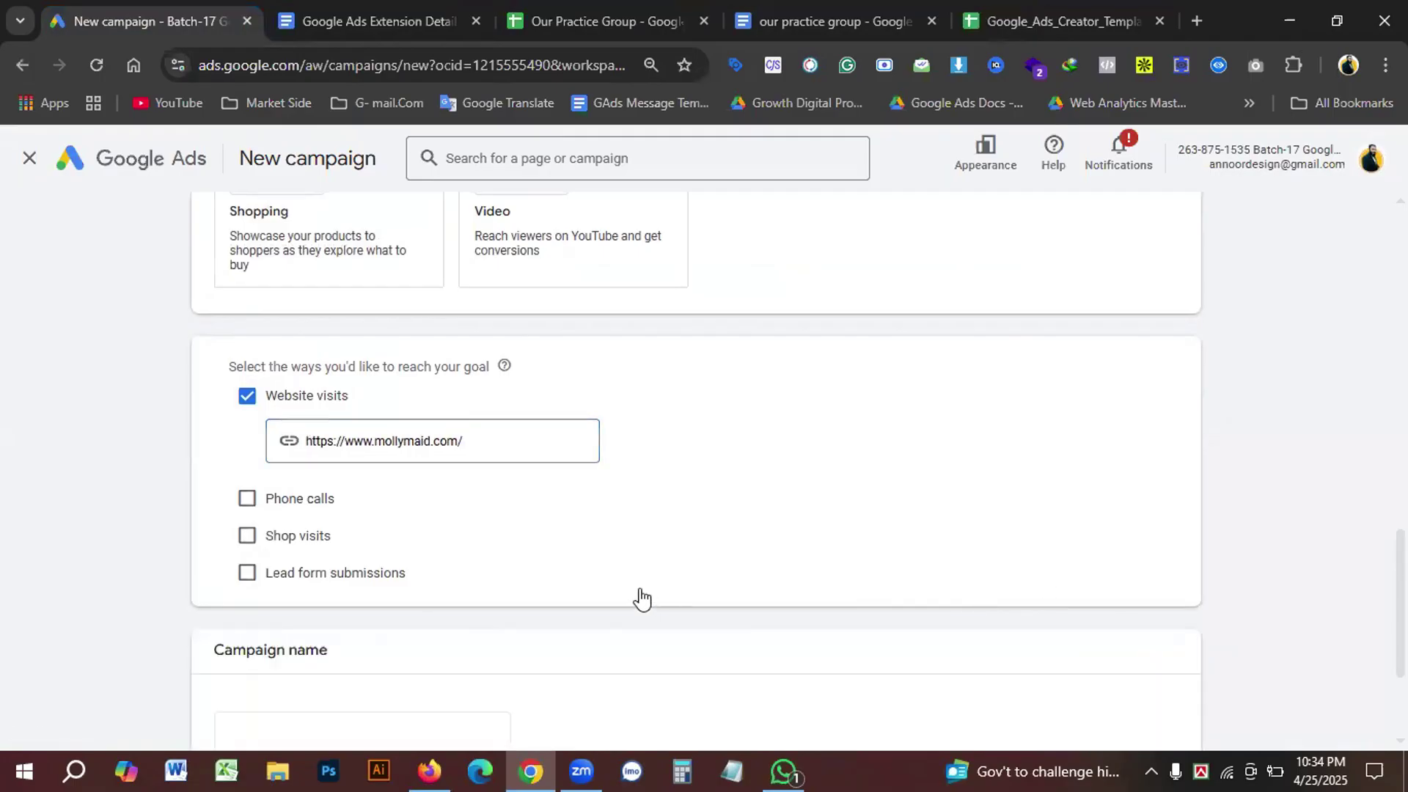
Step: Begin the campaign name with 'BOFU - ' plus the brand copied from the URL
{"action": "scroll", "coordinate": [490, 580], "scroll_direction": "down", "scroll_amount": 3}
{"action": "left_click", "coordinate": [227, 530]}
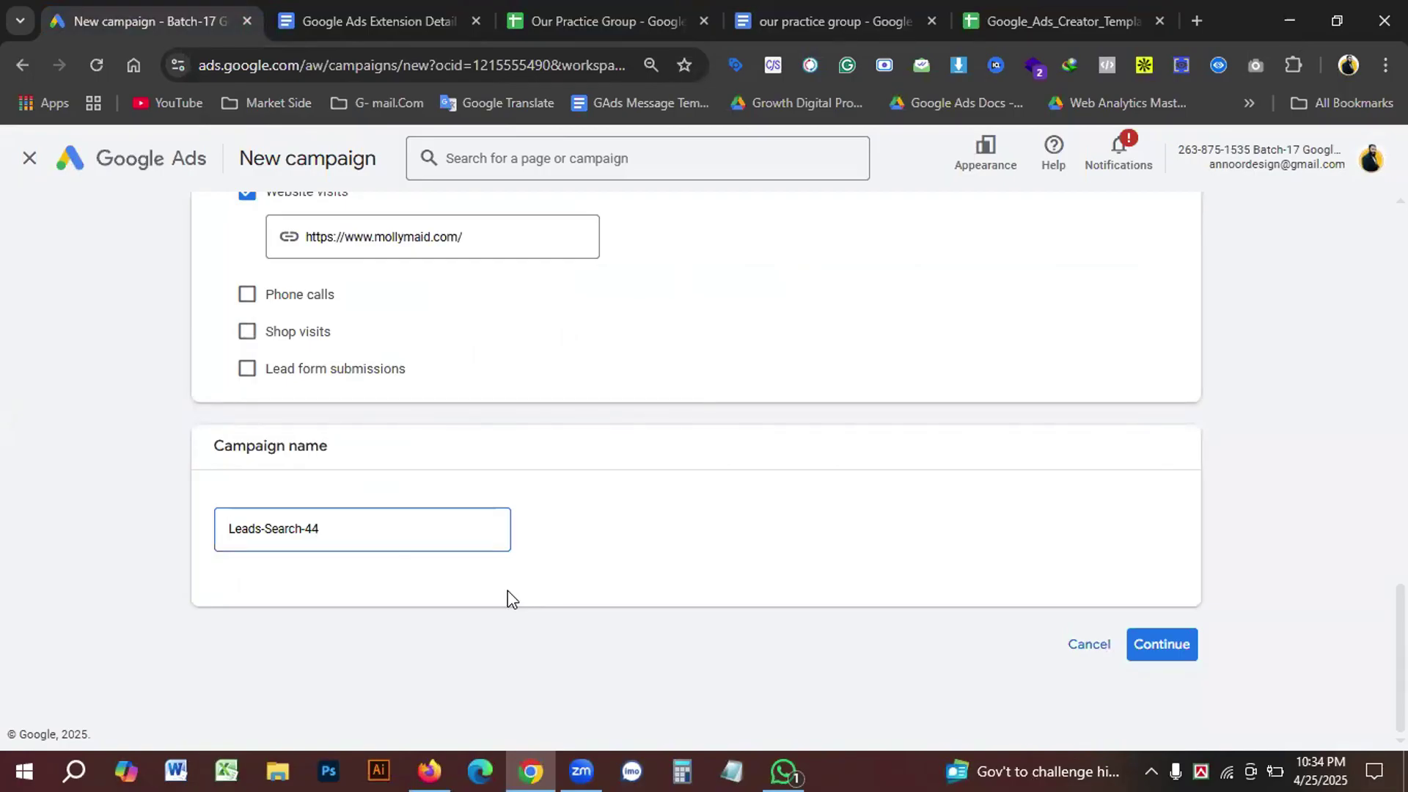
{"action": "type", "text": "BOFU"}
{"action": "type", "text": " -"}
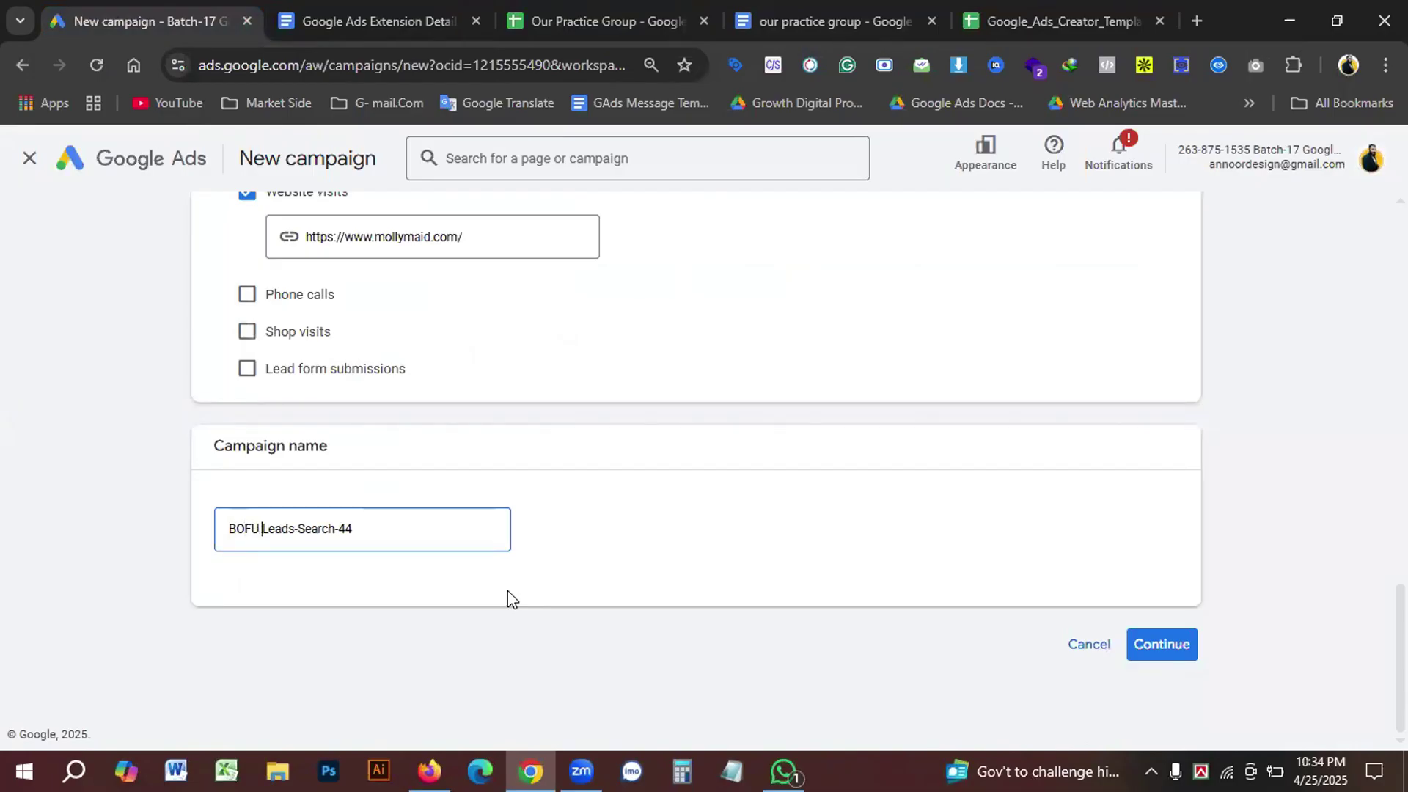
{"action": "key", "text": "Right"}
{"action": "key", "text": "Right"}
{"action": "key", "text": "Right"}
{"action": "key", "text": "Right"}
{"action": "key", "text": "Right"}
{"action": "key", "text": "Right"}
{"action": "key", "text": "Right"}
{"action": "key", "text": "Right"}
{"action": "key", "text": "Right"}
{"action": "key", "text": "Right"}
{"action": "key", "text": "Right"}
{"action": "key", "text": "Right"}
{"action": "key", "text": "Right"}
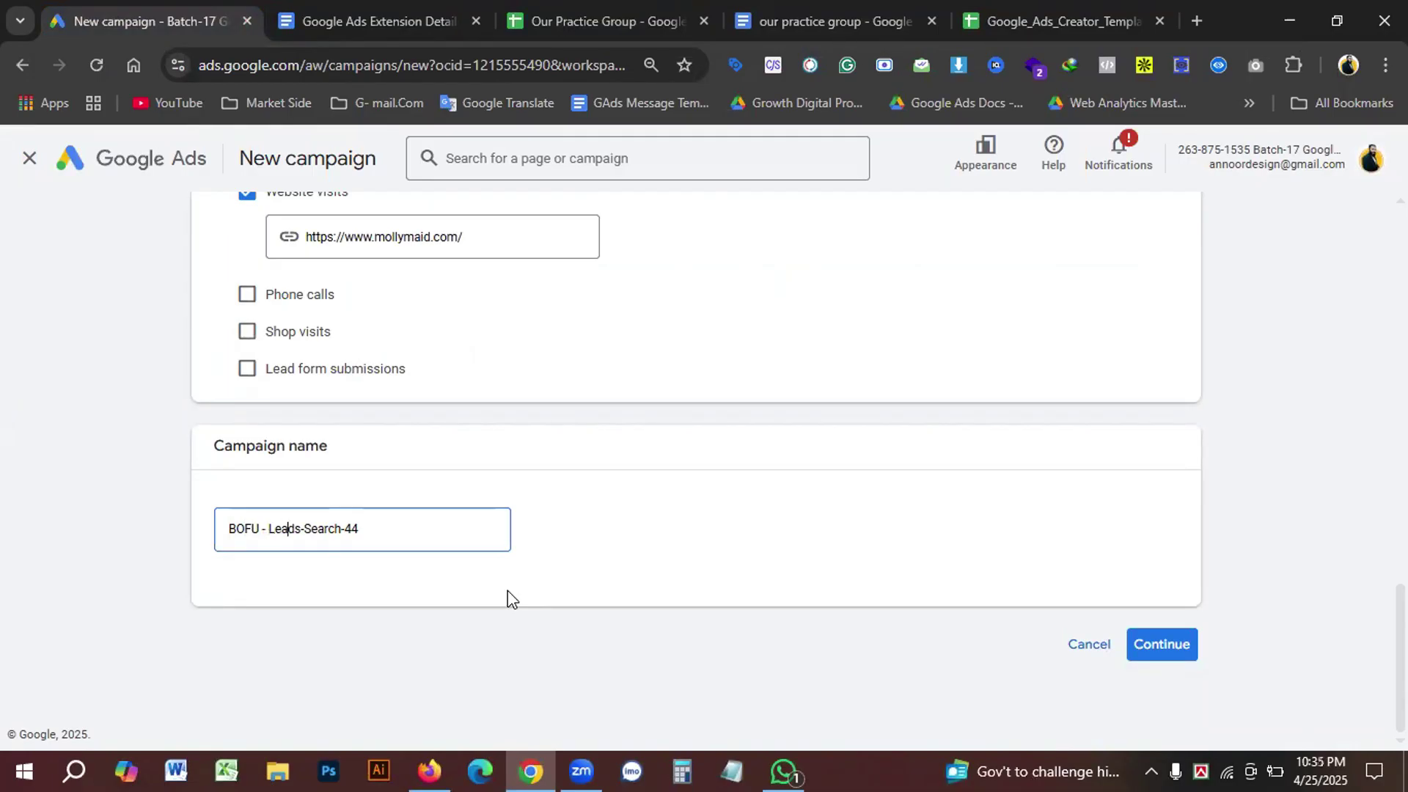
{"action": "left_click_drag", "start_coordinate": [374, 239], "coordinate": [430, 239]}
{"action": "key", "text": "ctrl+c"}
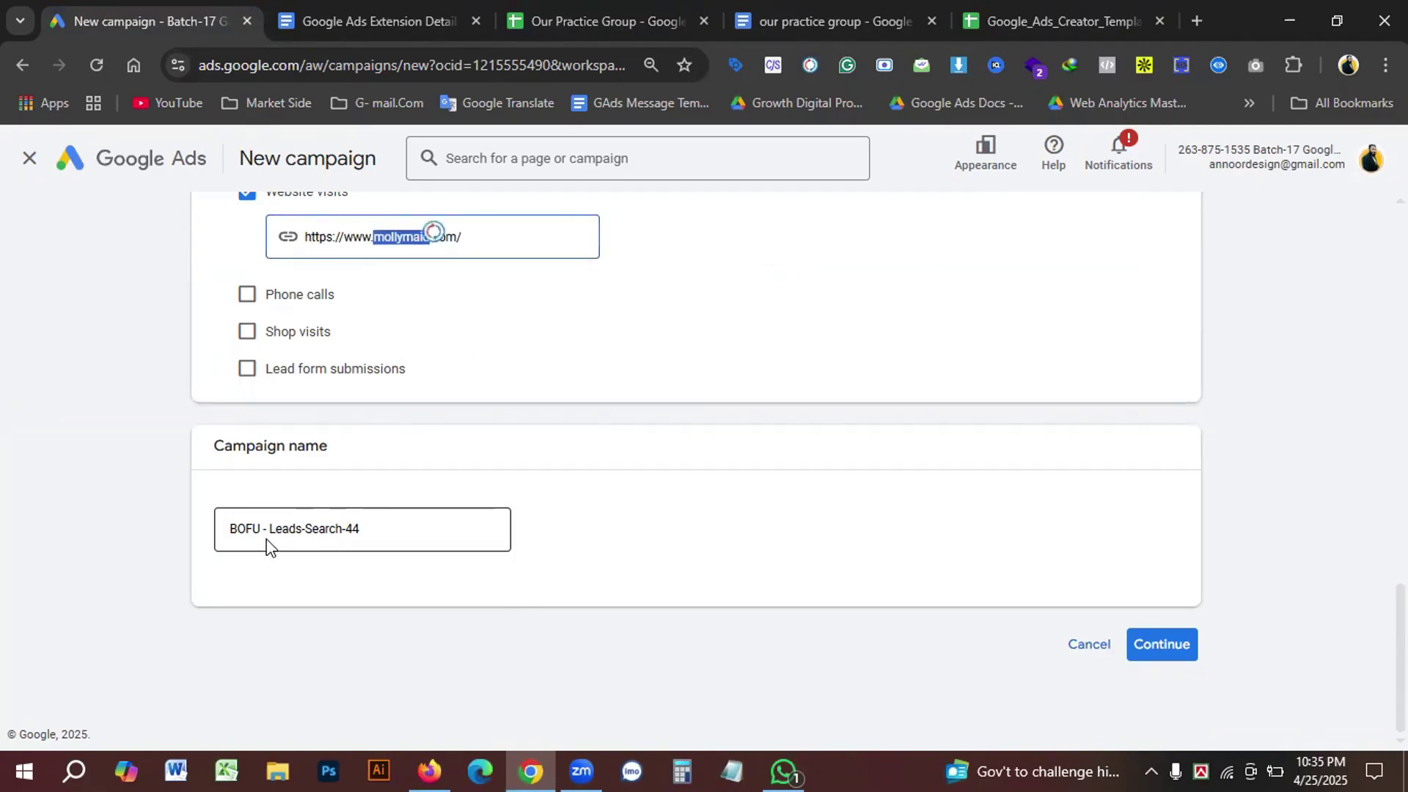
{"action": "left_click", "coordinate": [269, 539]}
{"action": "key", "text": "ctrl+v"}
Step: Finish the name as 'BOFU - Molly Maid - Leads-Search- Campaign -25 April-25' and continue
{"action": "left_click_drag", "start_coordinate": [268, 527], "coordinate": [281, 527]}
{"action": "type", "text": "M"}
{"action": "key", "text": "Right"}
{"action": "key", "text": "Right"}
{"action": "key", "text": "Right"}
{"action": "key", "text": "Right"}
{"action": "key", "text": "shift+Right"}
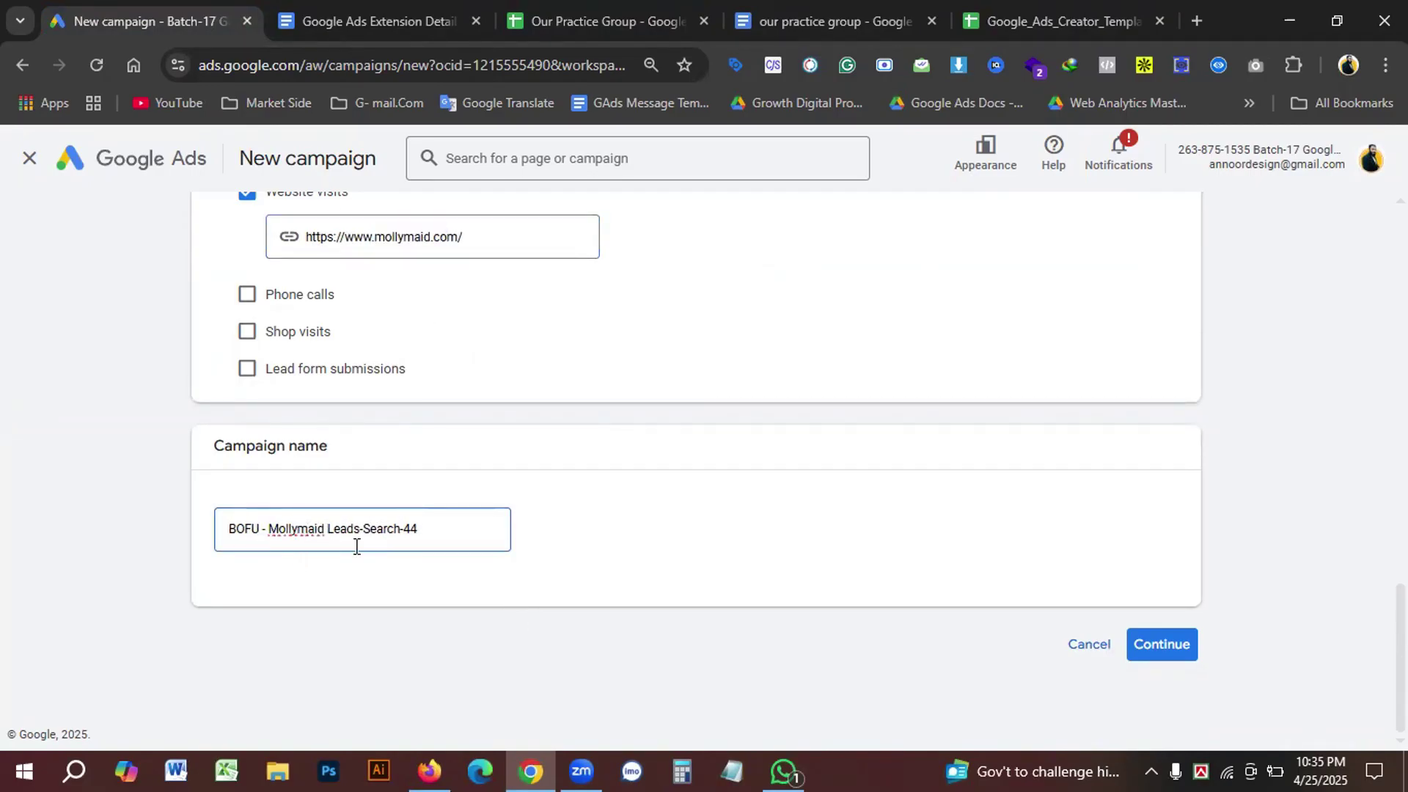
{"action": "type", "text": "M"}
{"action": "key", "text": "Right"}
{"action": "key", "text": "Right"}
{"action": "key", "text": "Right"}
{"action": "type", "text": "-"}
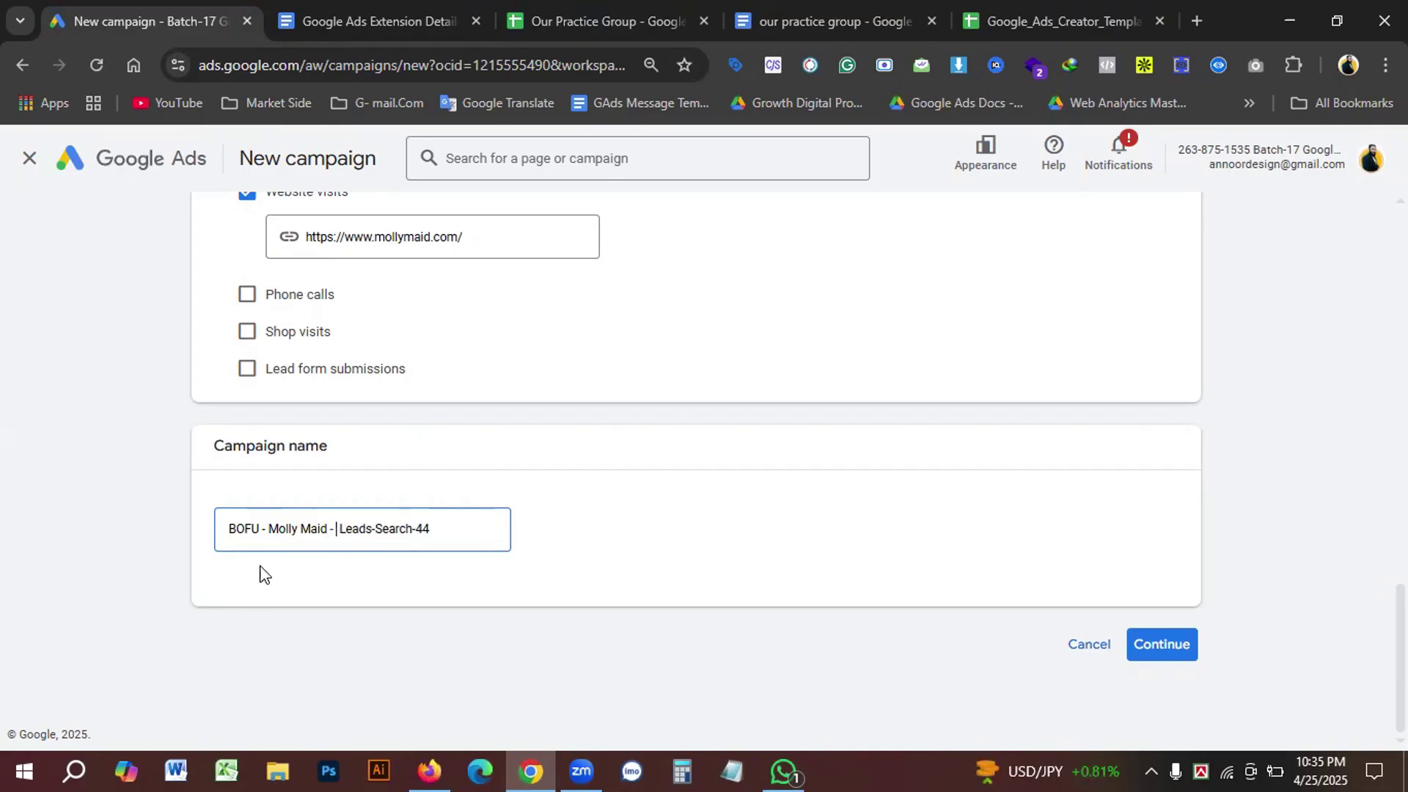
{"action": "double_click", "coordinate": [437, 529]}
{"action": "type", "text": "2am"}
{"action": "type", "text": "paign -2"}
{"action": "type", "text": "5"}
{"action": "key", "text": "ctrl+minus"}
{"action": "type", "text": "April-25"}
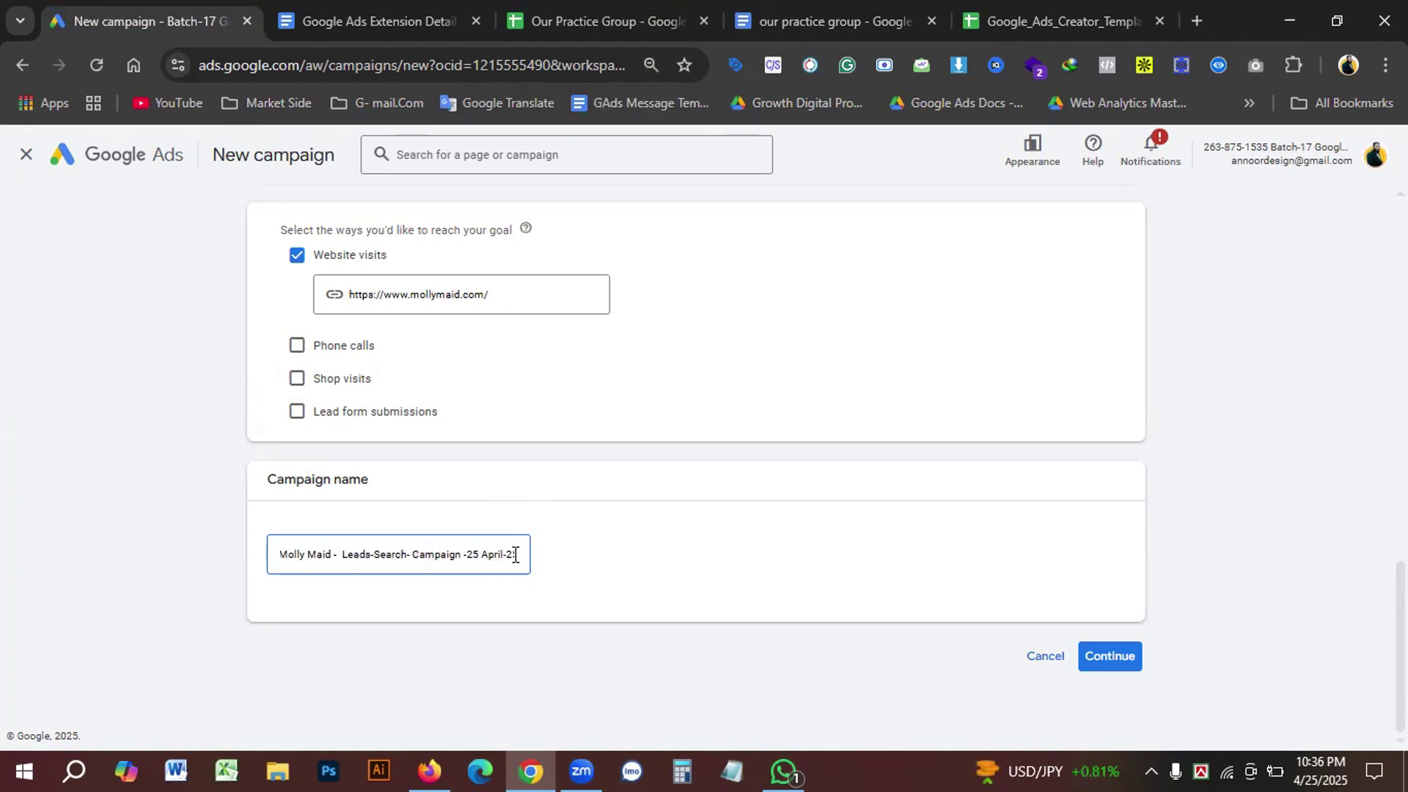
{"action": "key", "text": "ctrl+plus"}
{"action": "left_click_drag", "start_coordinate": [297, 532], "coordinate": [162, 561]}
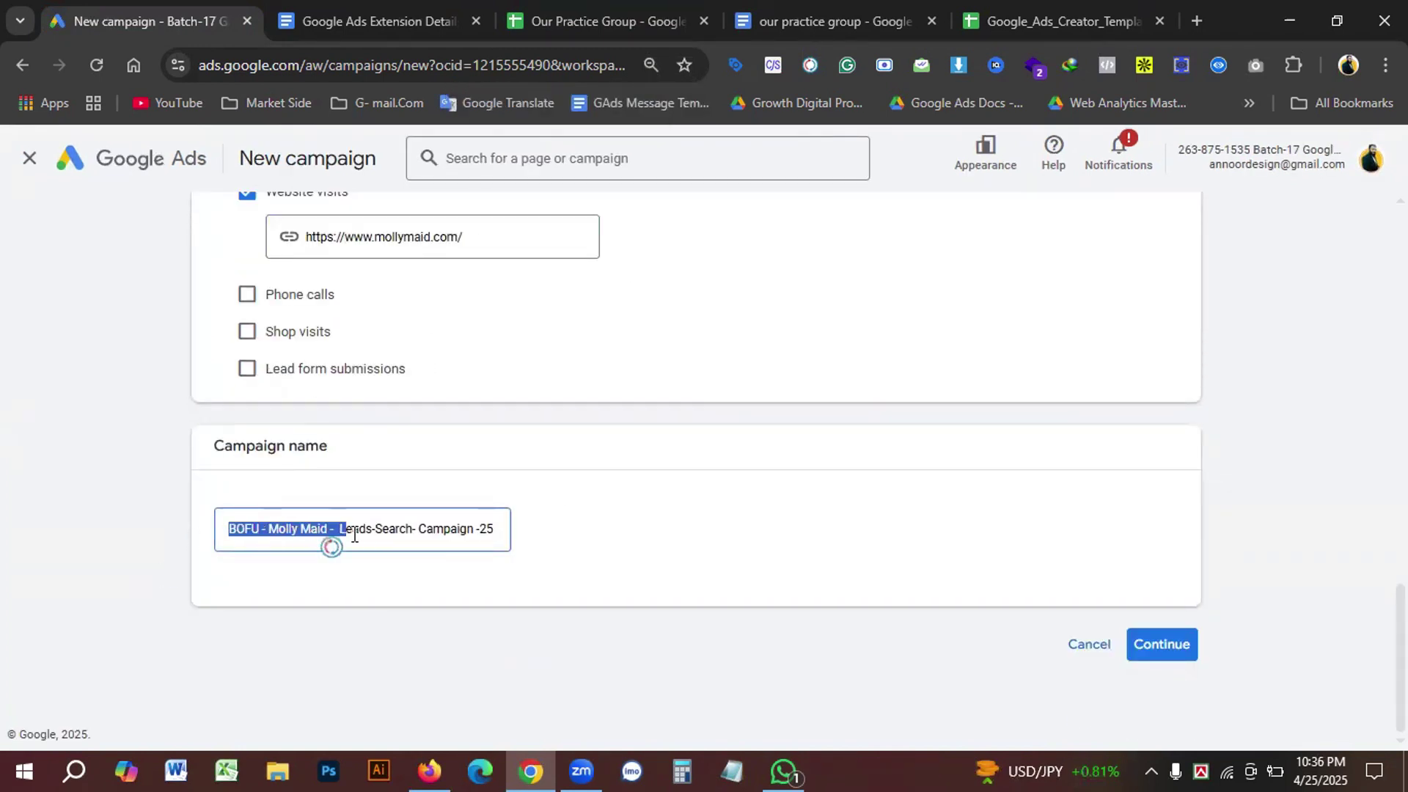
{"action": "left_click_drag", "start_coordinate": [416, 533], "coordinate": [525, 536]}
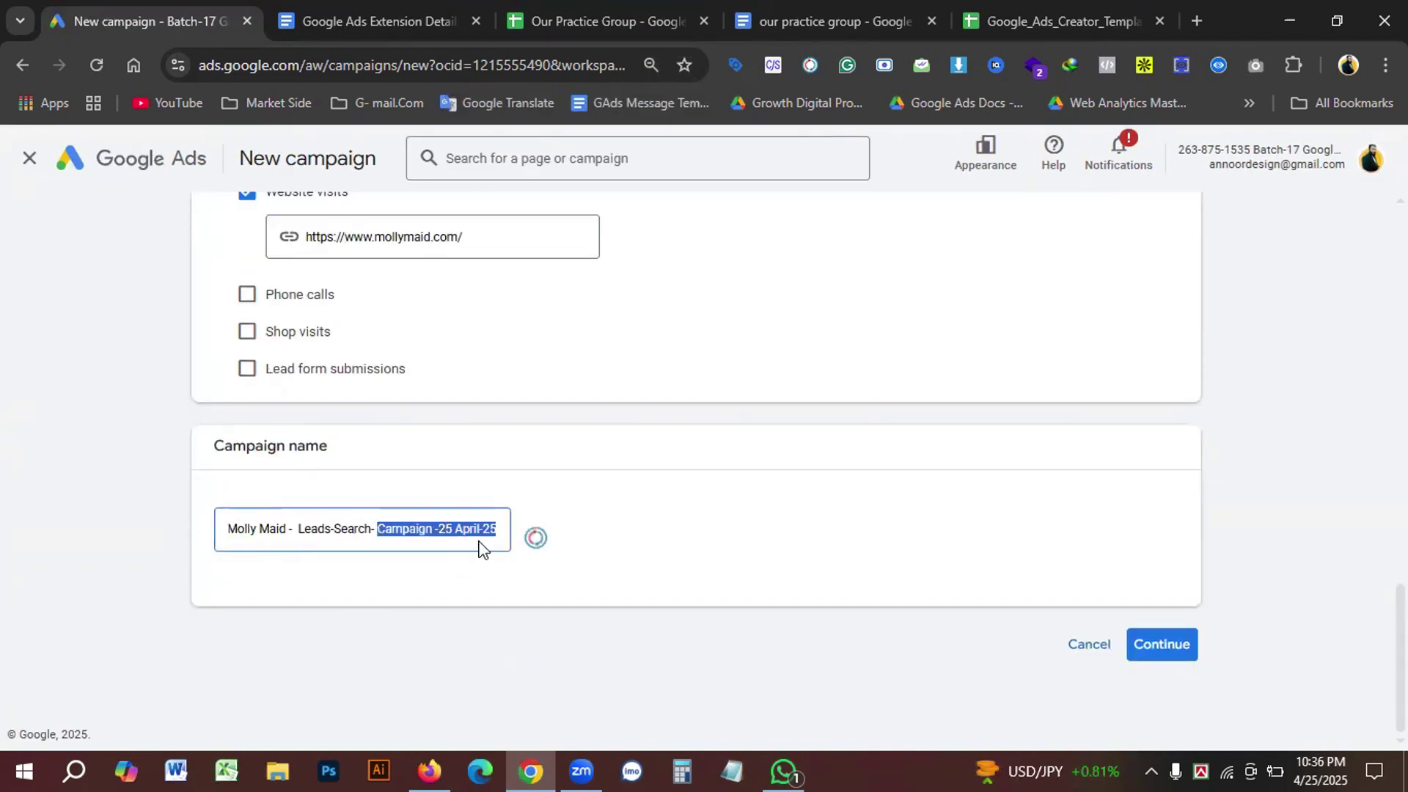
{"action": "left_click", "coordinate": [1158, 642]}
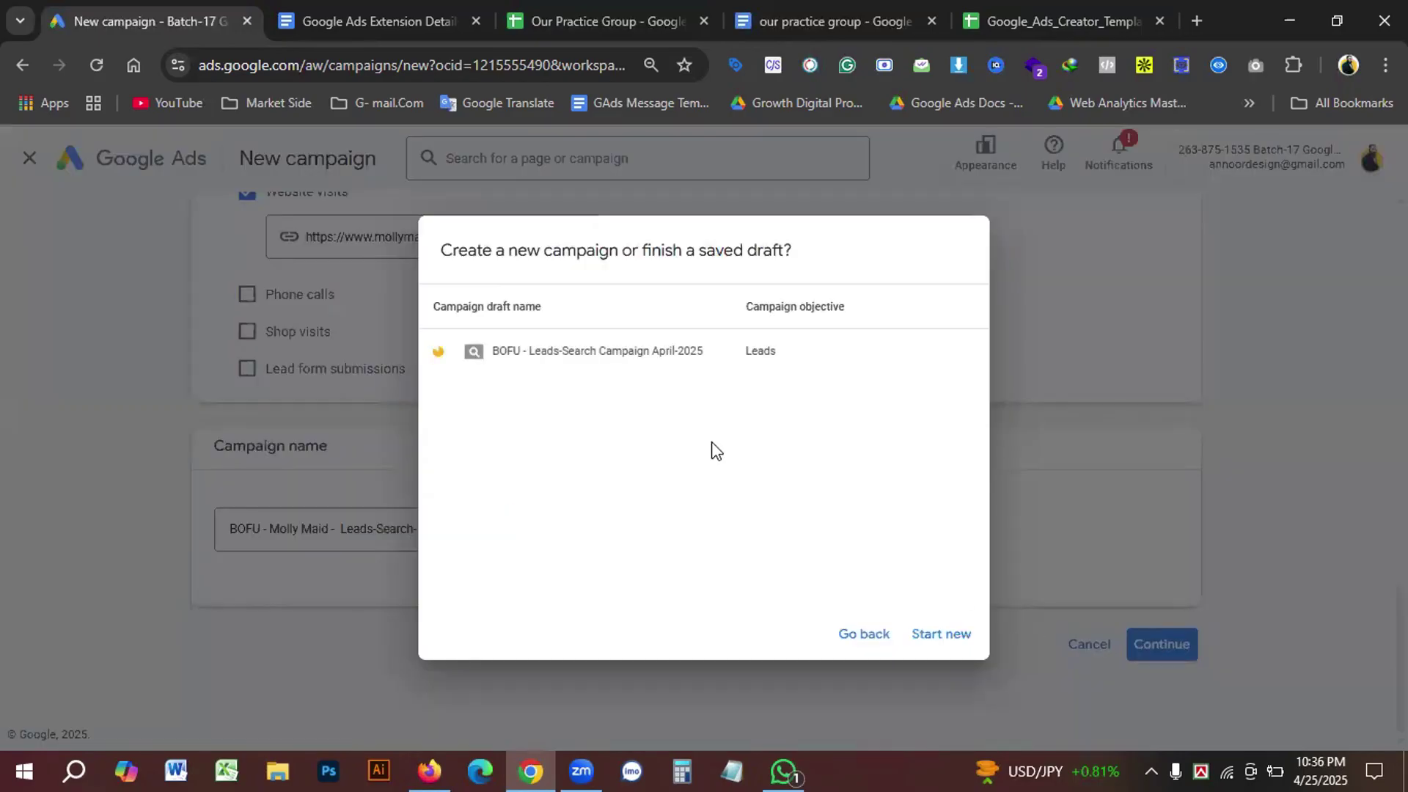
Step: Start a new campaign instead of finishing the saved draft
{"action": "left_click", "coordinate": [932, 635]}
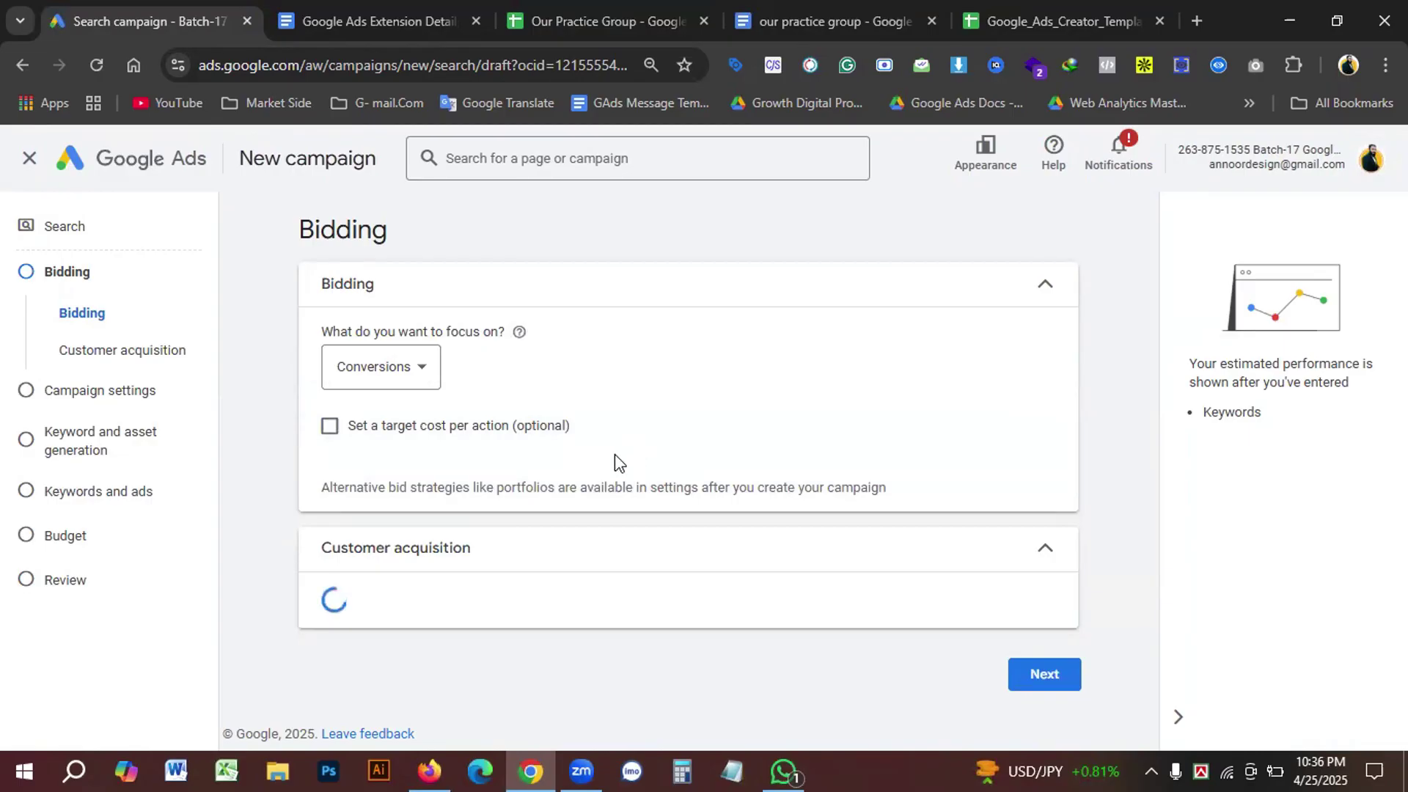
{"action": "left_click", "coordinate": [419, 373]}
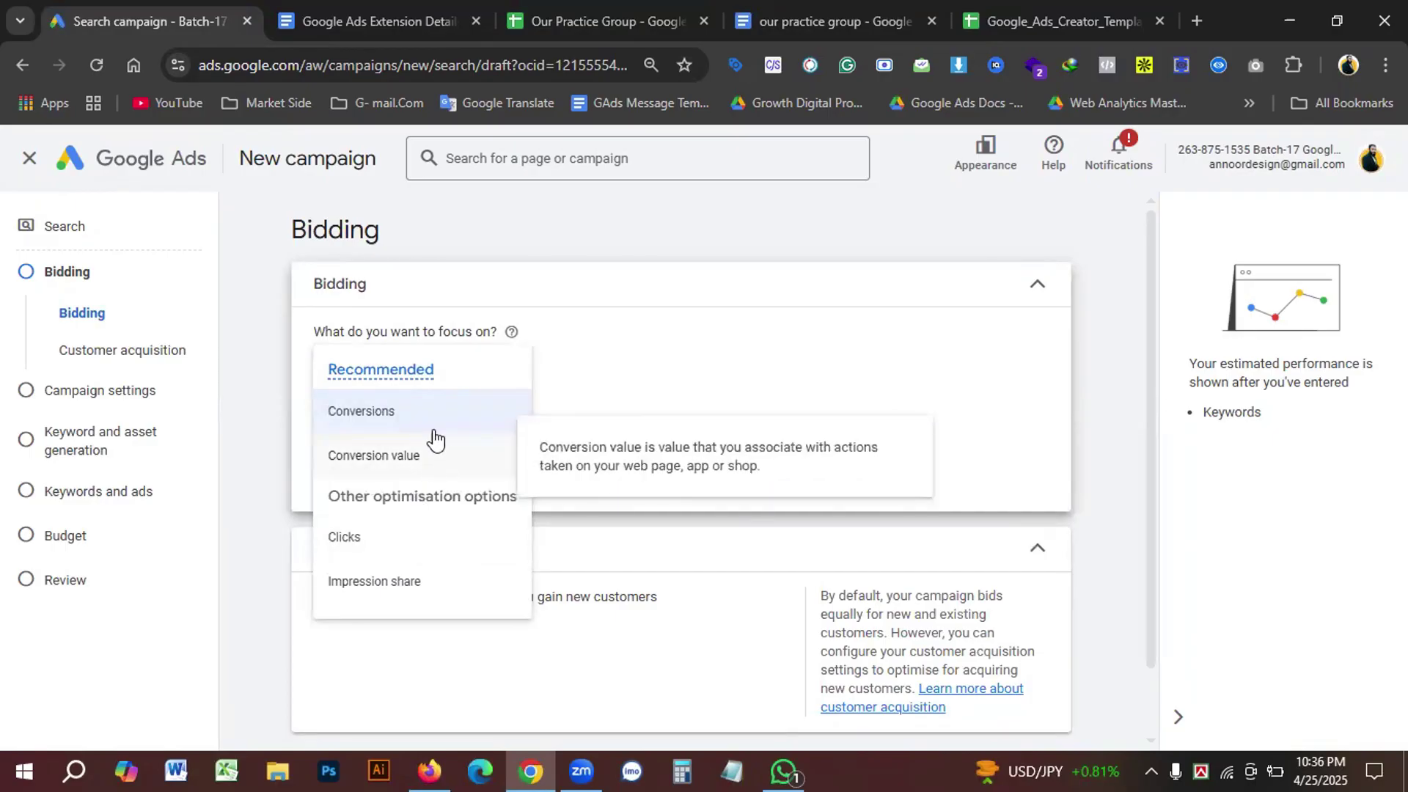
{"action": "left_click", "coordinate": [382, 420]}
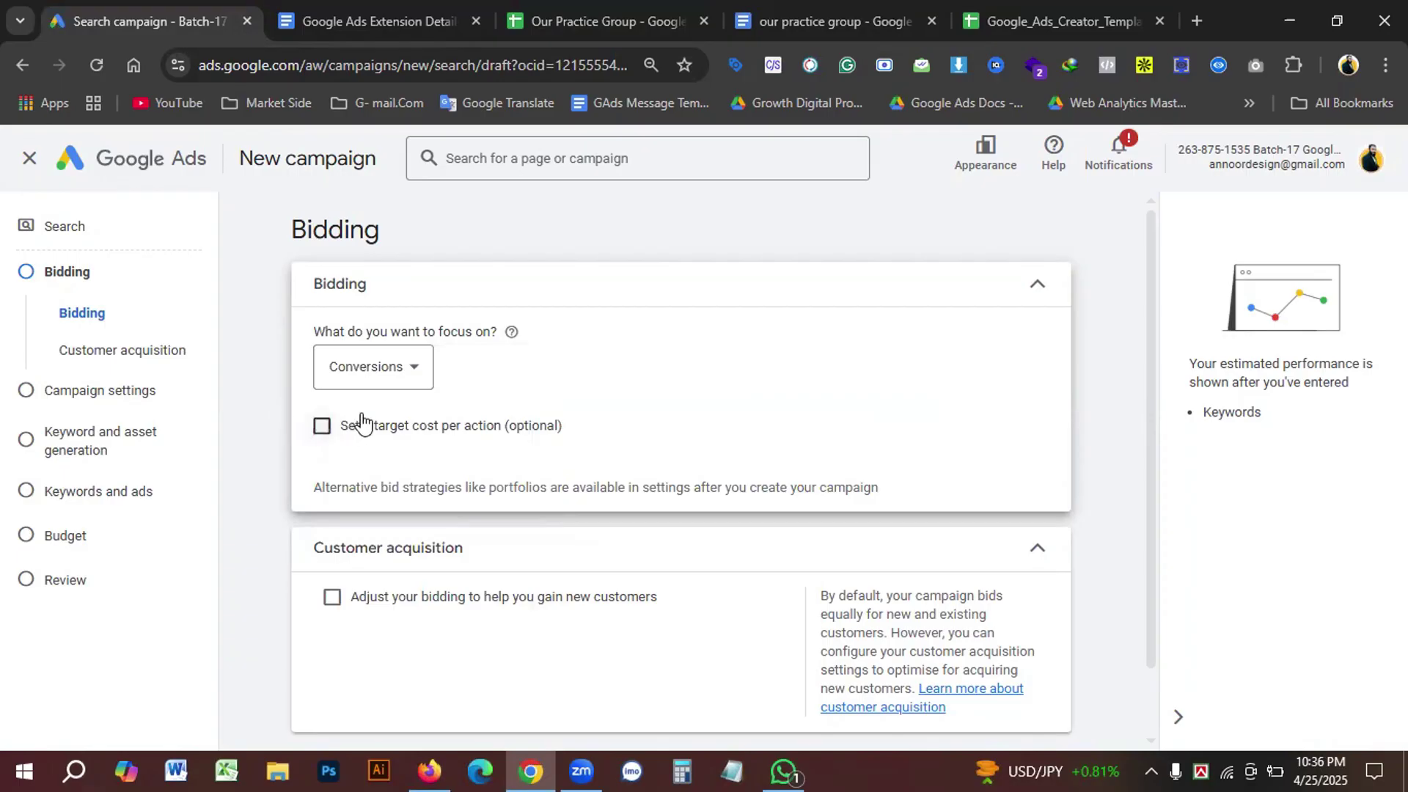
{"action": "scroll", "coordinate": [510, 539], "scroll_direction": "down", "scroll_amount": 1}
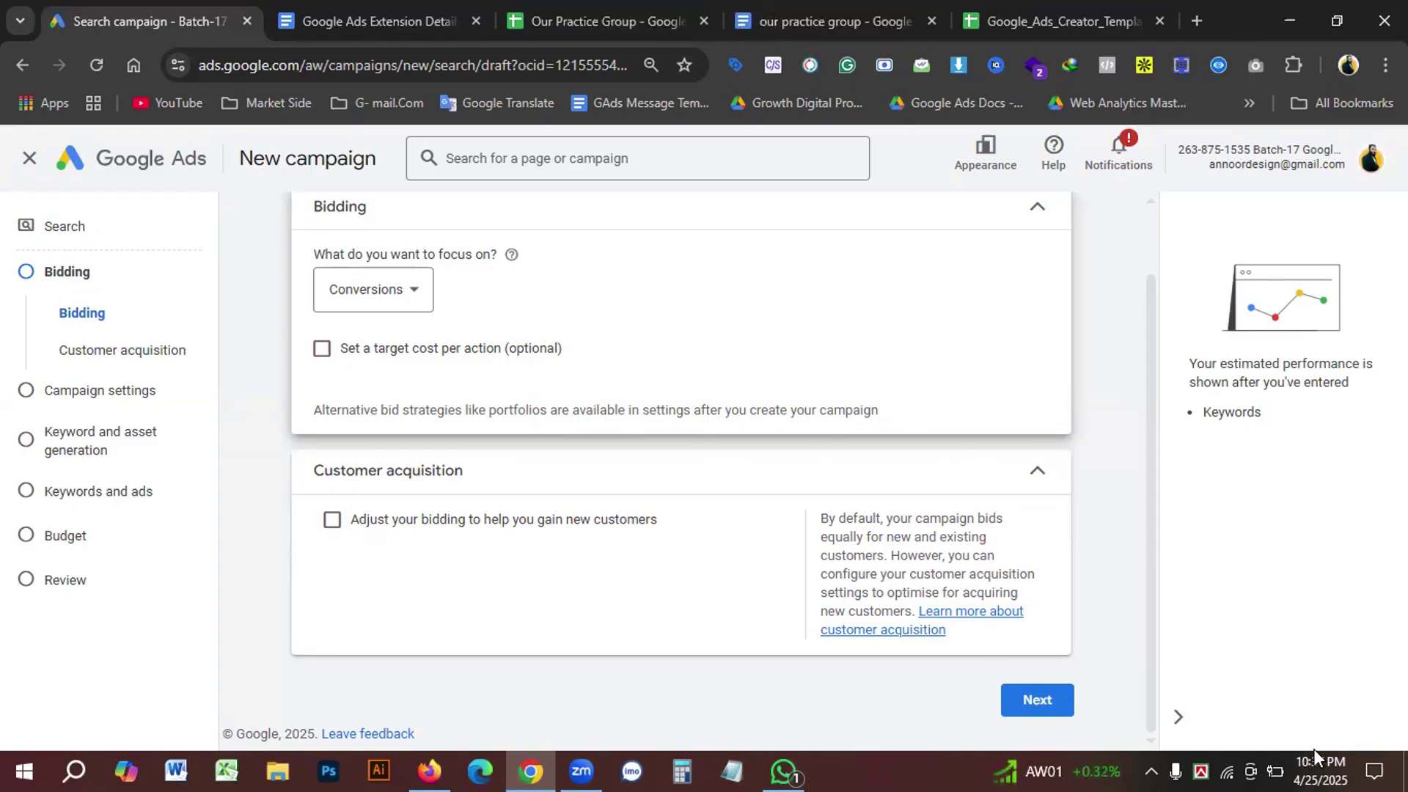
{"action": "scroll", "coordinate": [572, 473], "scroll_direction": "up", "scroll_amount": 1}
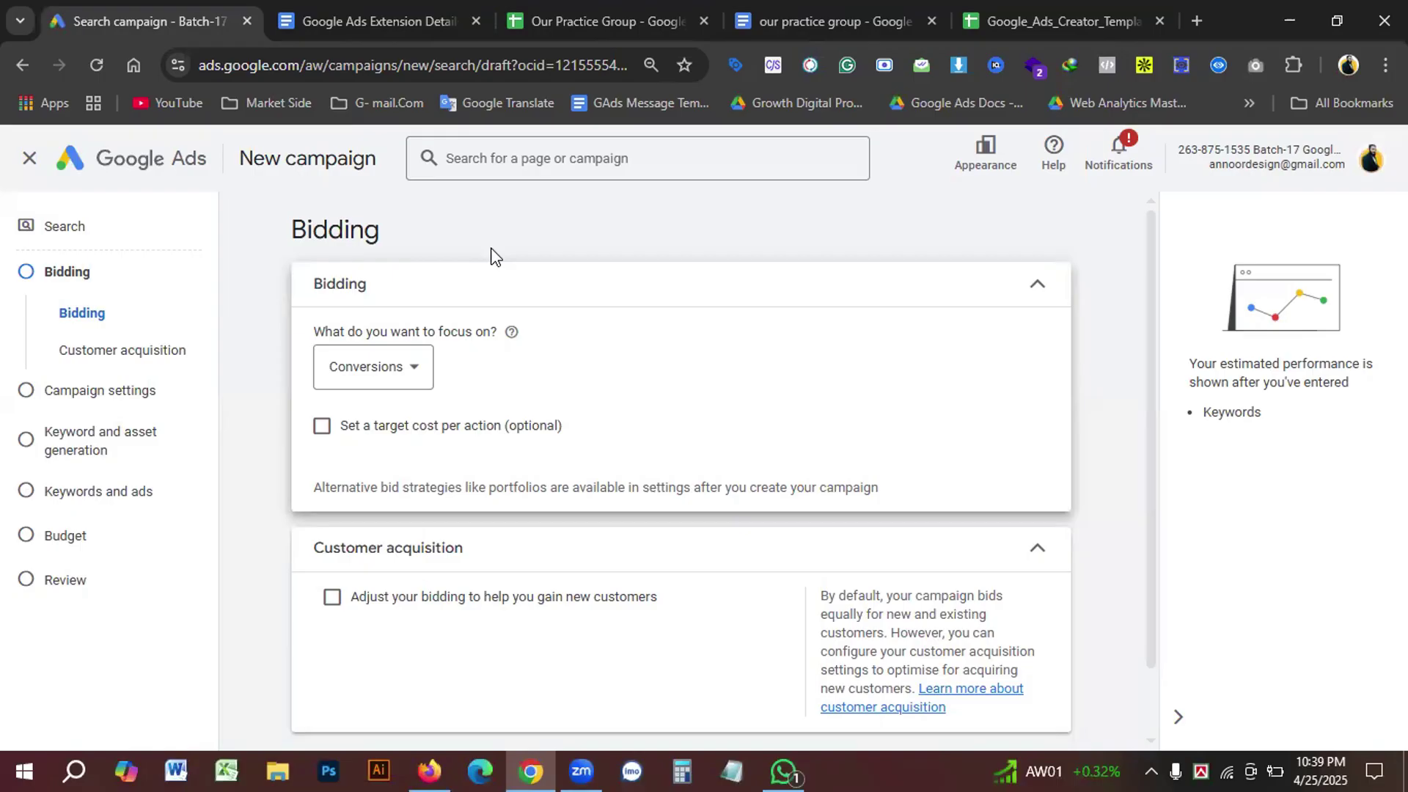
Step: Scroll down the Bidding step and drag-select a line of its text
{"action": "scroll", "coordinate": [557, 316], "scroll_direction": "down", "scroll_amount": 1}
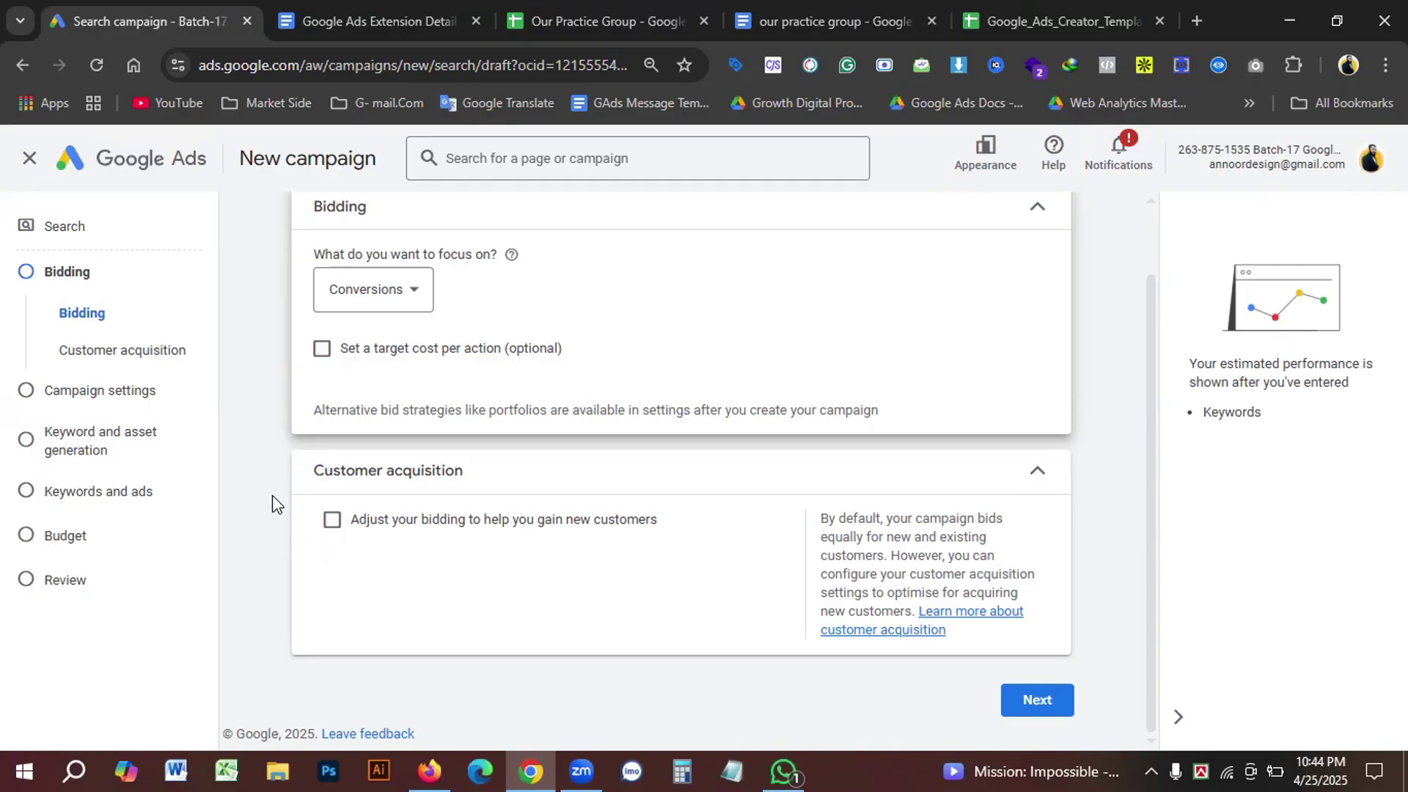
{"action": "left_click_drag", "start_coordinate": [336, 292], "coordinate": [651, 320]}
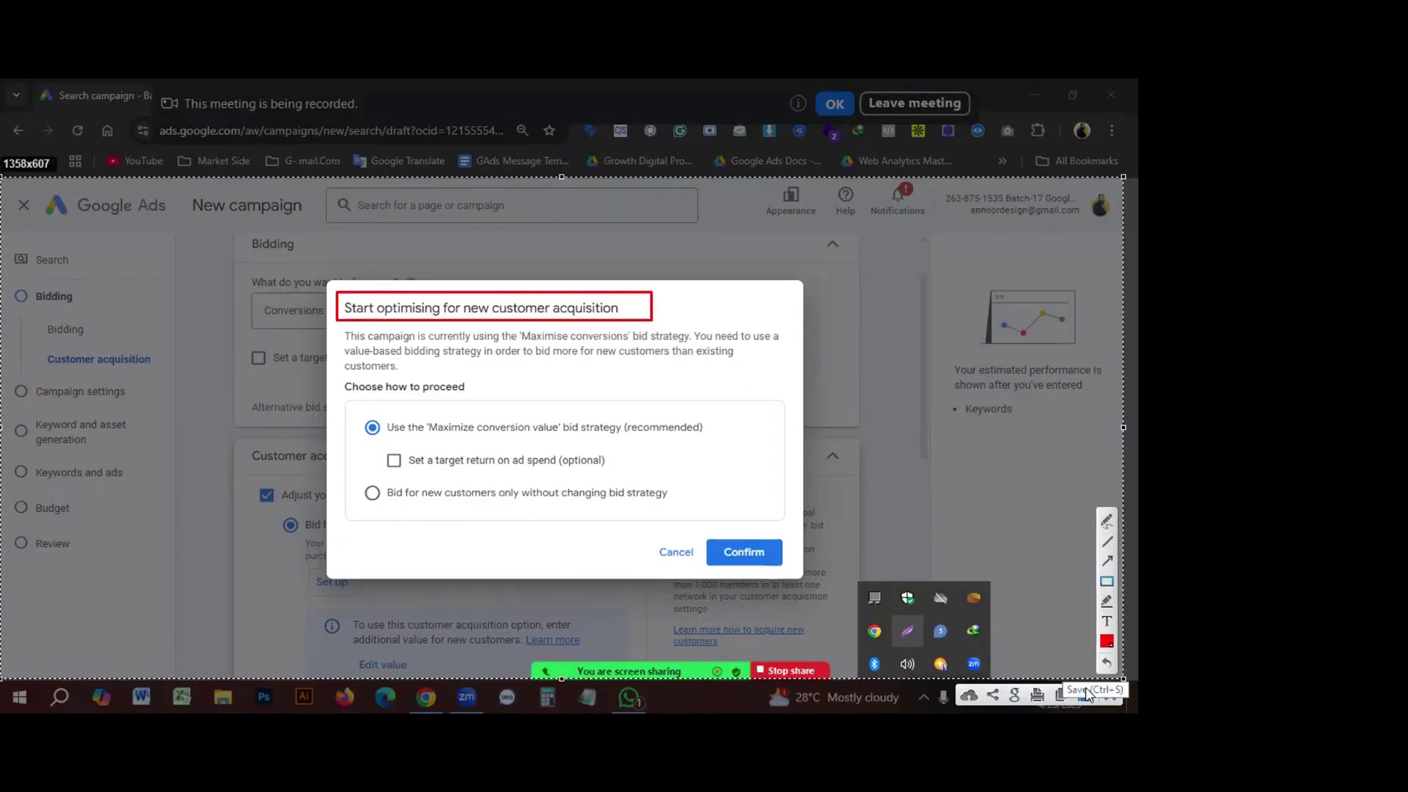
Step: Save a screenshot of the new-customer acquisition prompt
{"action": "left_click", "coordinate": [1088, 694]}
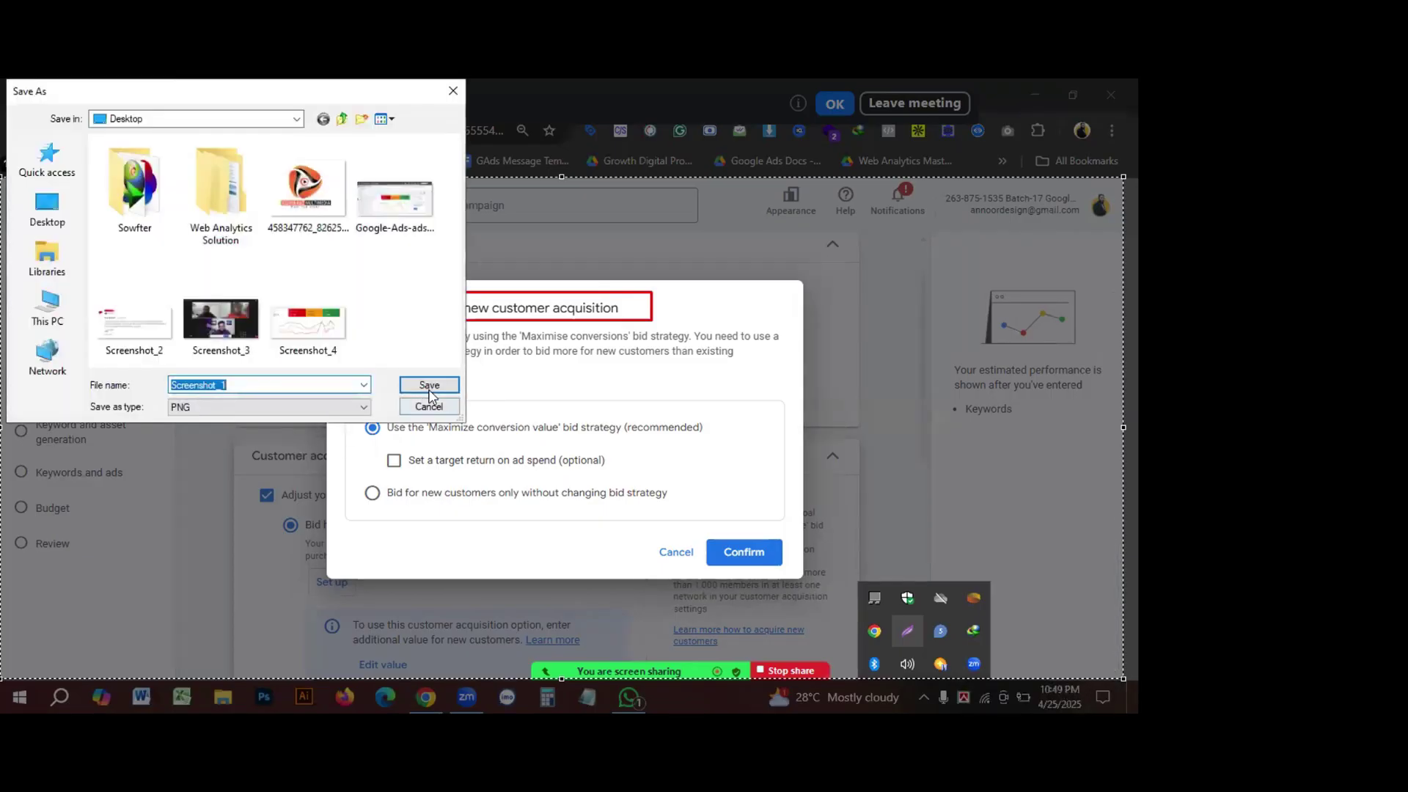
{"action": "left_click", "coordinate": [426, 385]}
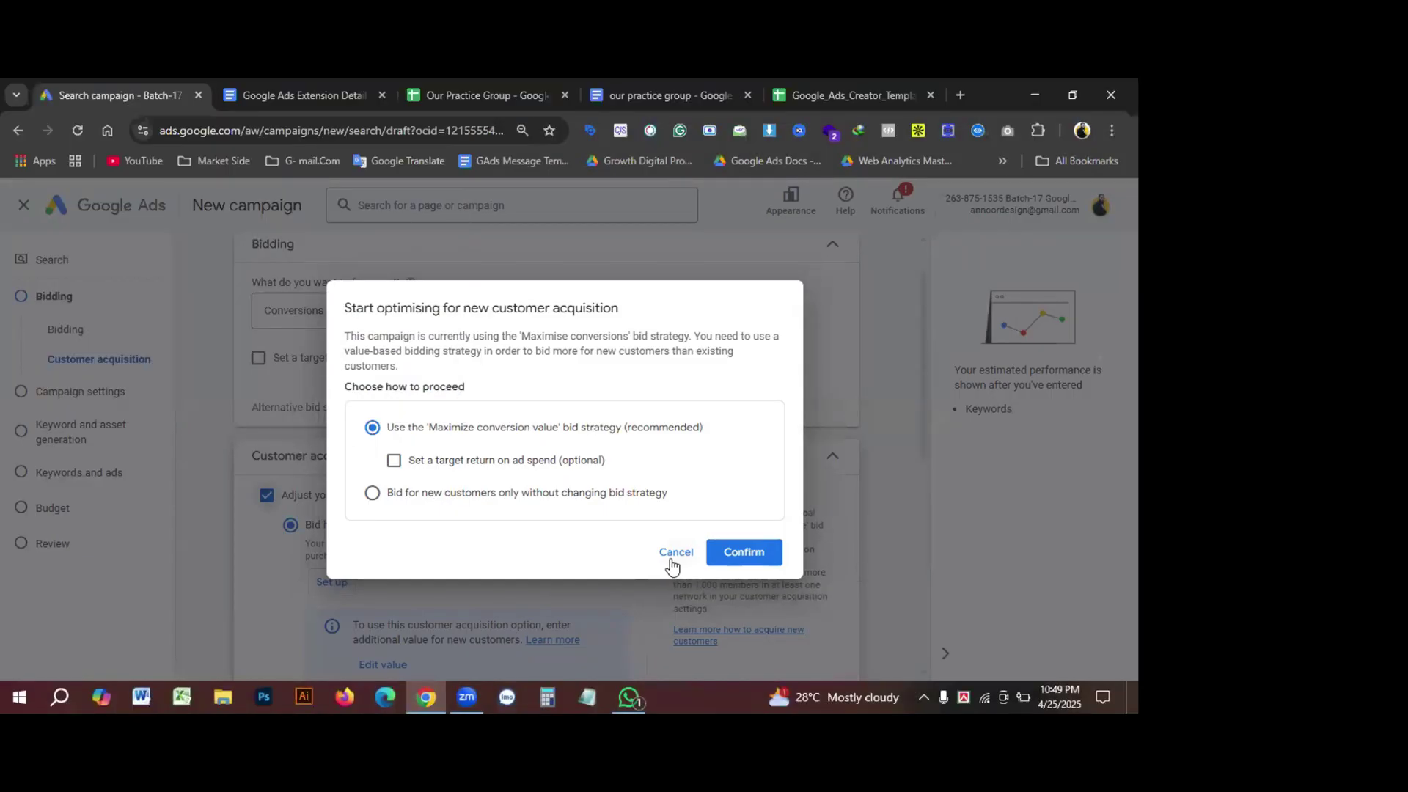
Step: Cancel the acquisition prompt and untick the Display Network and Google search partners
{"action": "left_click", "coordinate": [674, 553]}
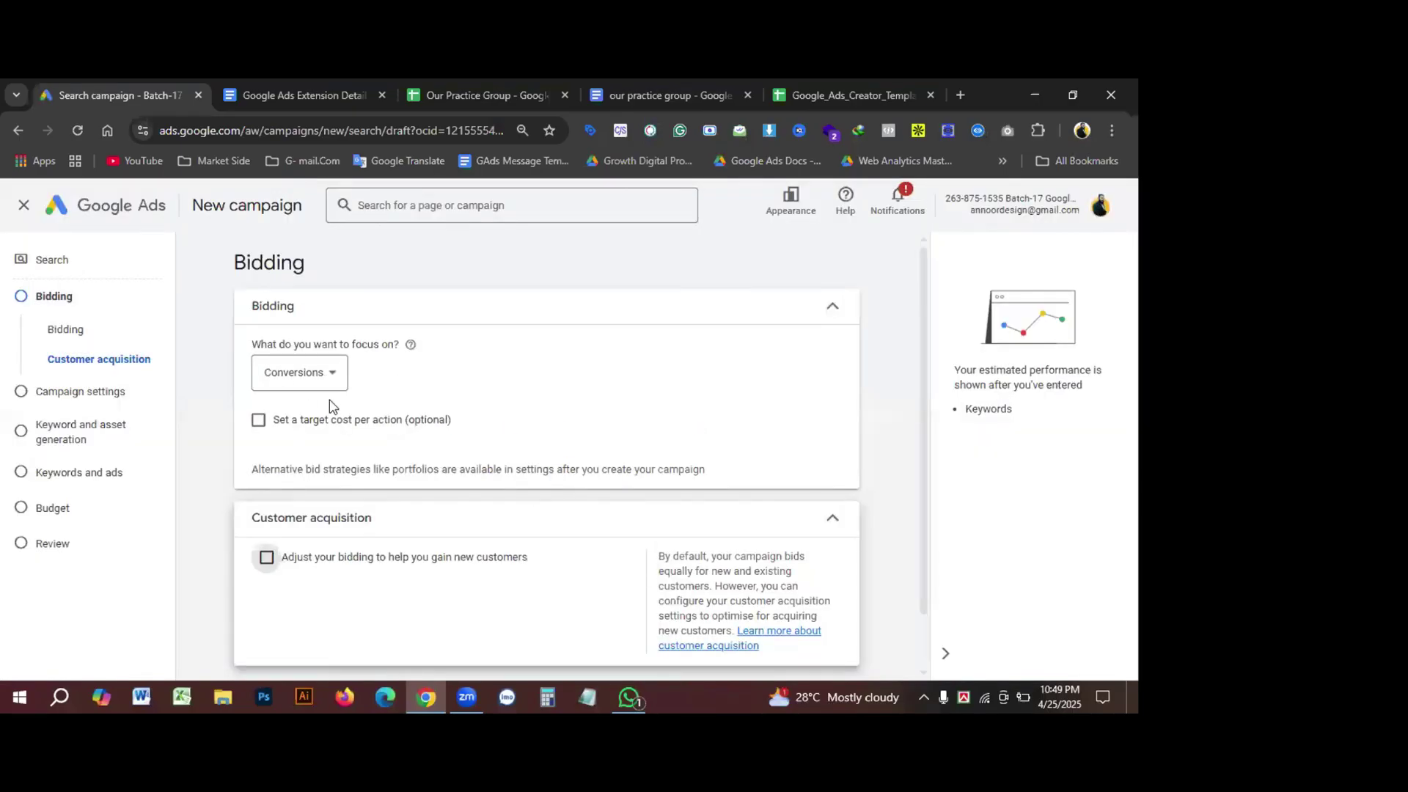
{"action": "scroll", "coordinate": [406, 449], "scroll_direction": "down", "scroll_amount": 2}
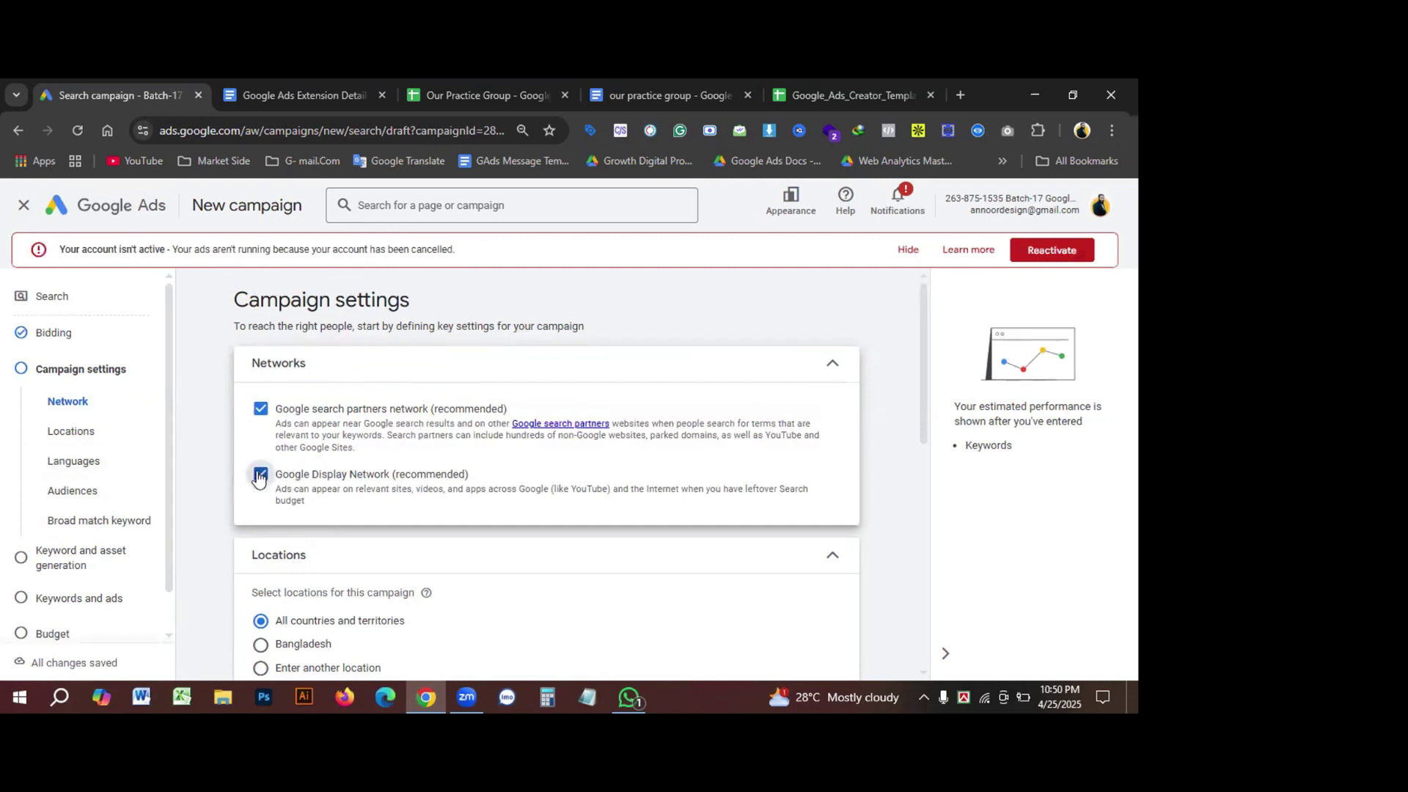
{"action": "left_click", "coordinate": [261, 474]}
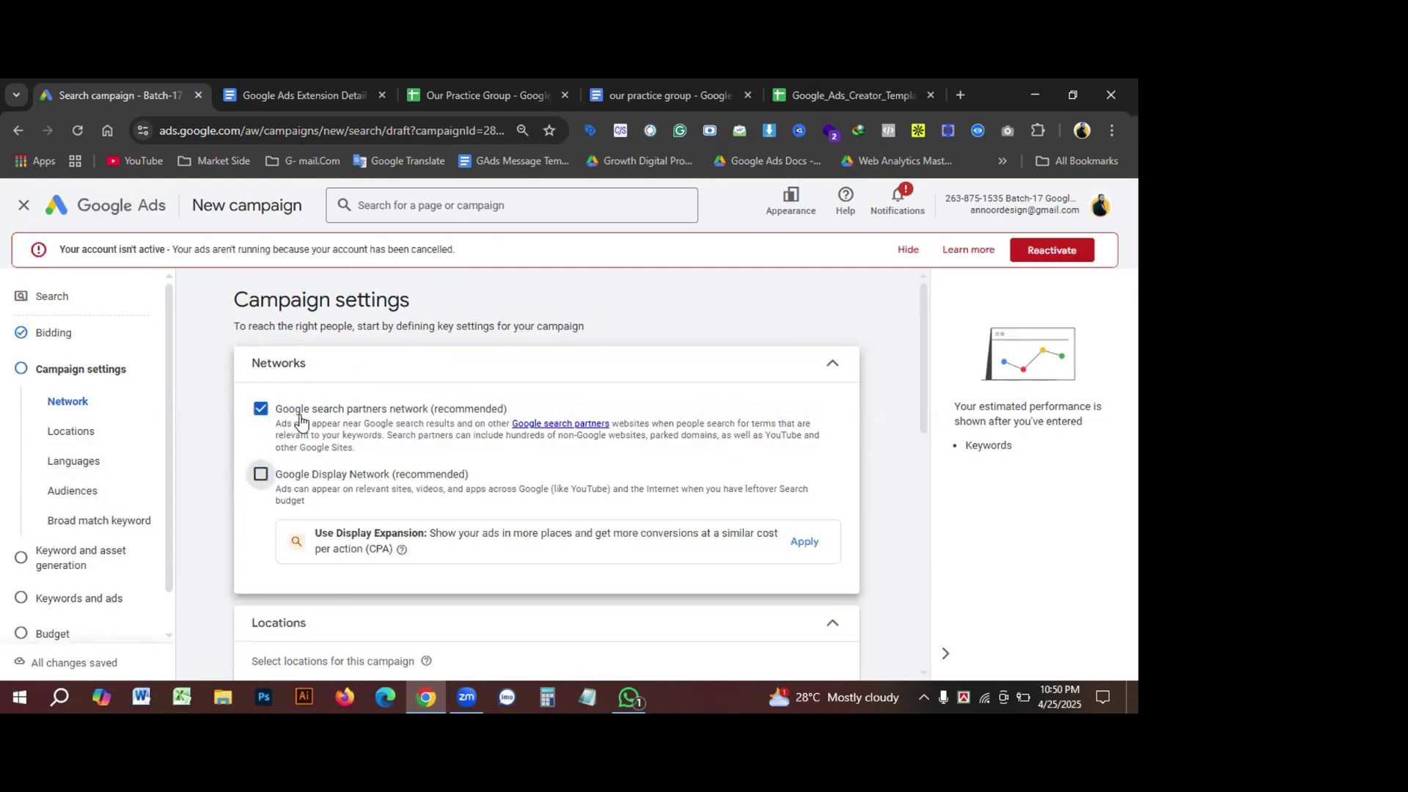
{"action": "left_click", "coordinate": [260, 411]}
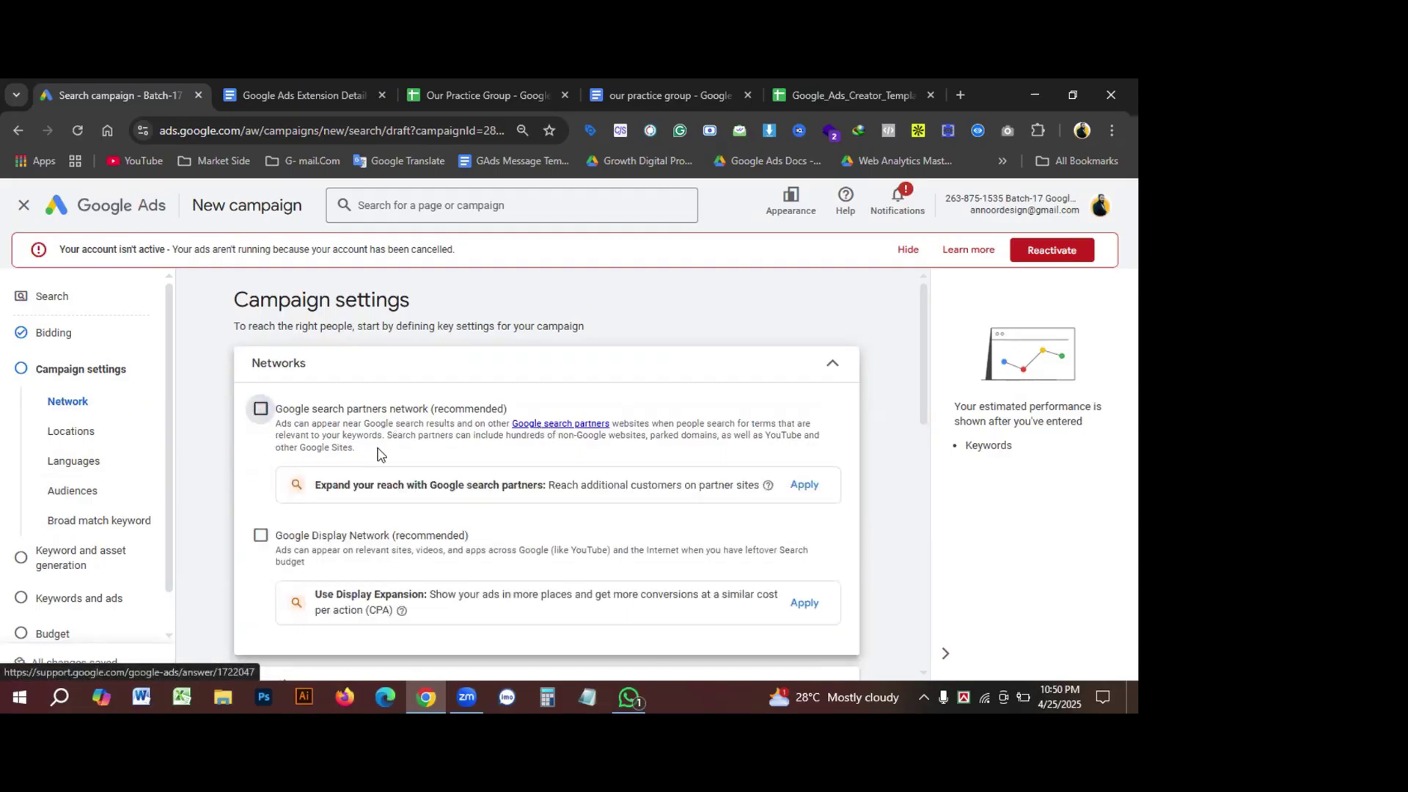
{"action": "scroll", "coordinate": [455, 449], "scroll_direction": "down", "scroll_amount": 5}
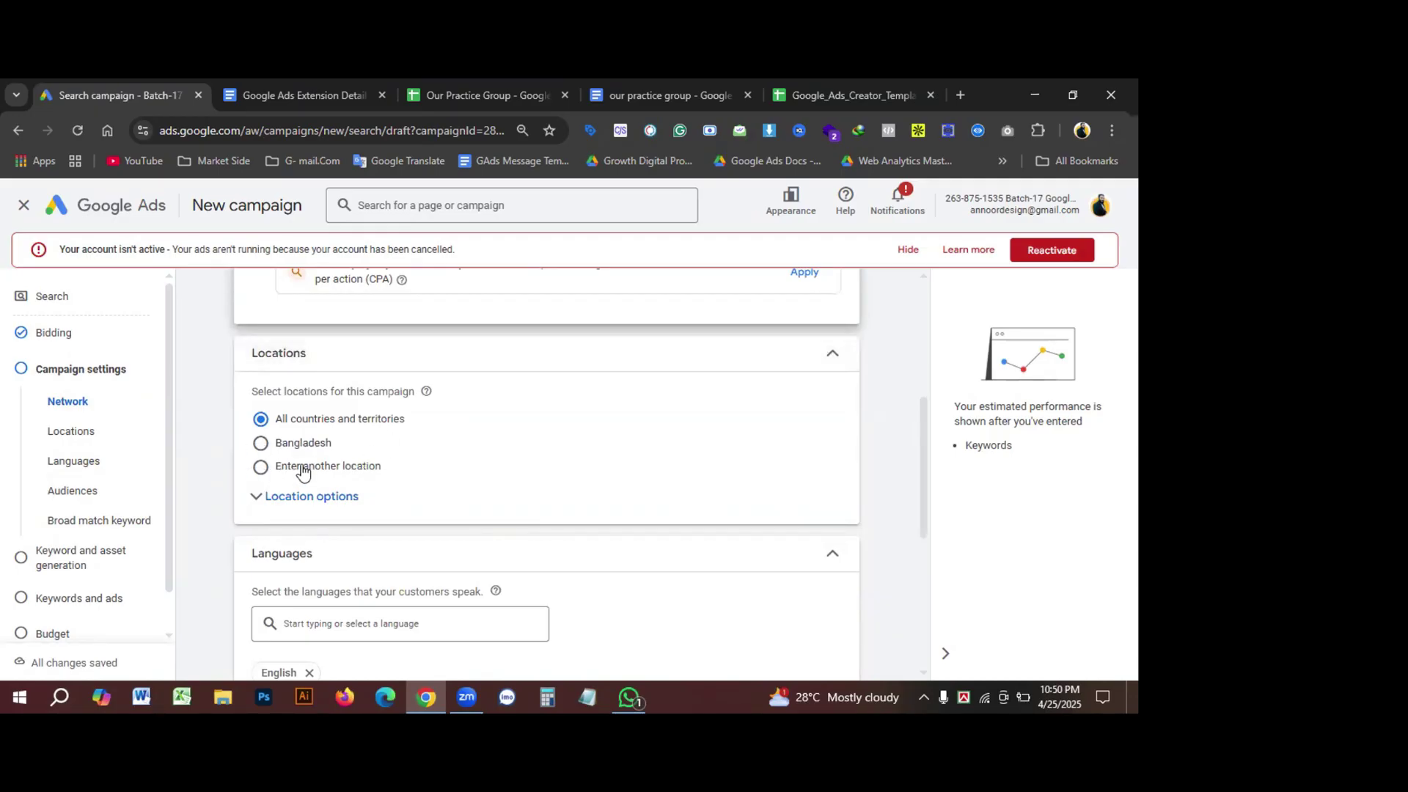
Step: Include United States as the target location by searching 'Usa' under Enter another location
{"action": "left_click", "coordinate": [287, 504]}
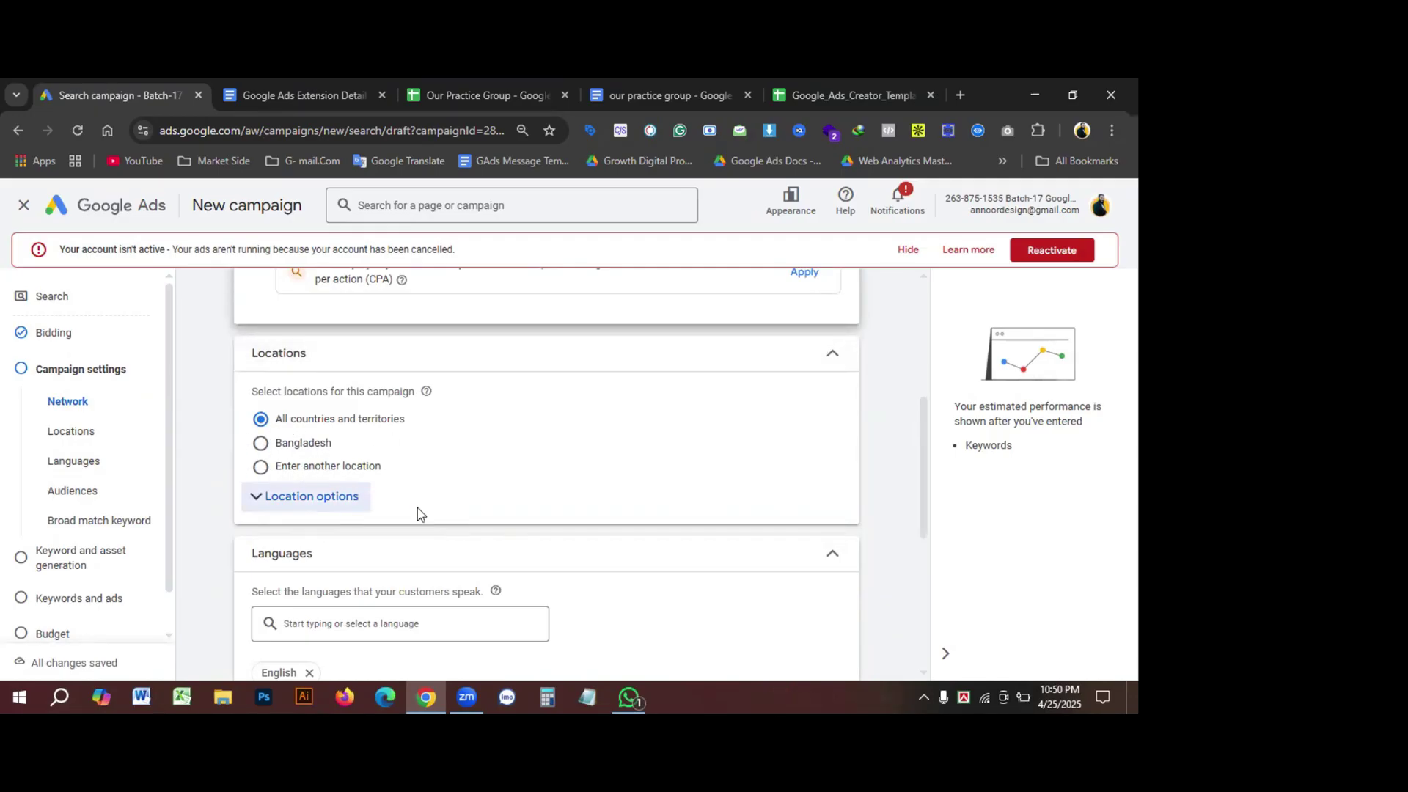
{"action": "left_click", "coordinate": [261, 468]}
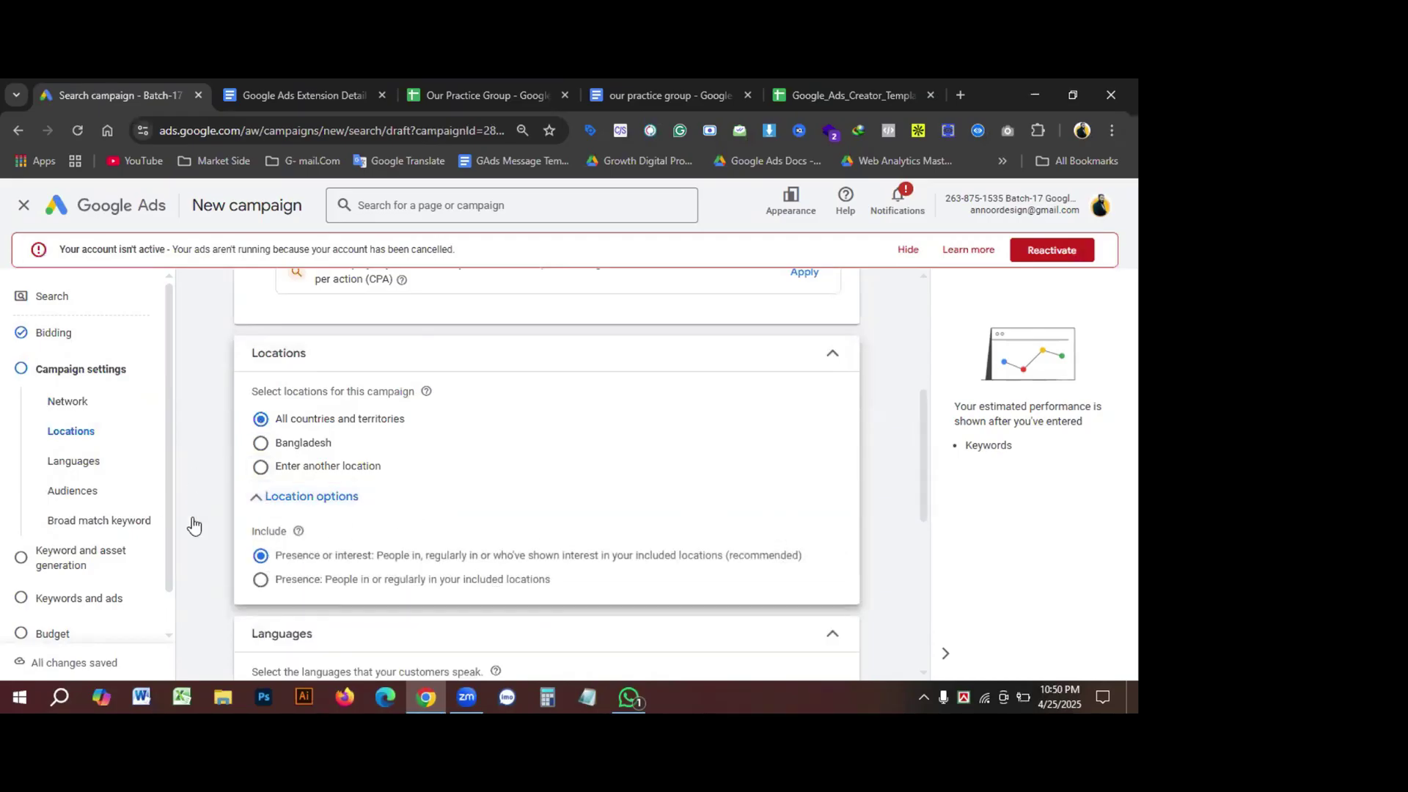
{"action": "left_click", "coordinate": [345, 513]}
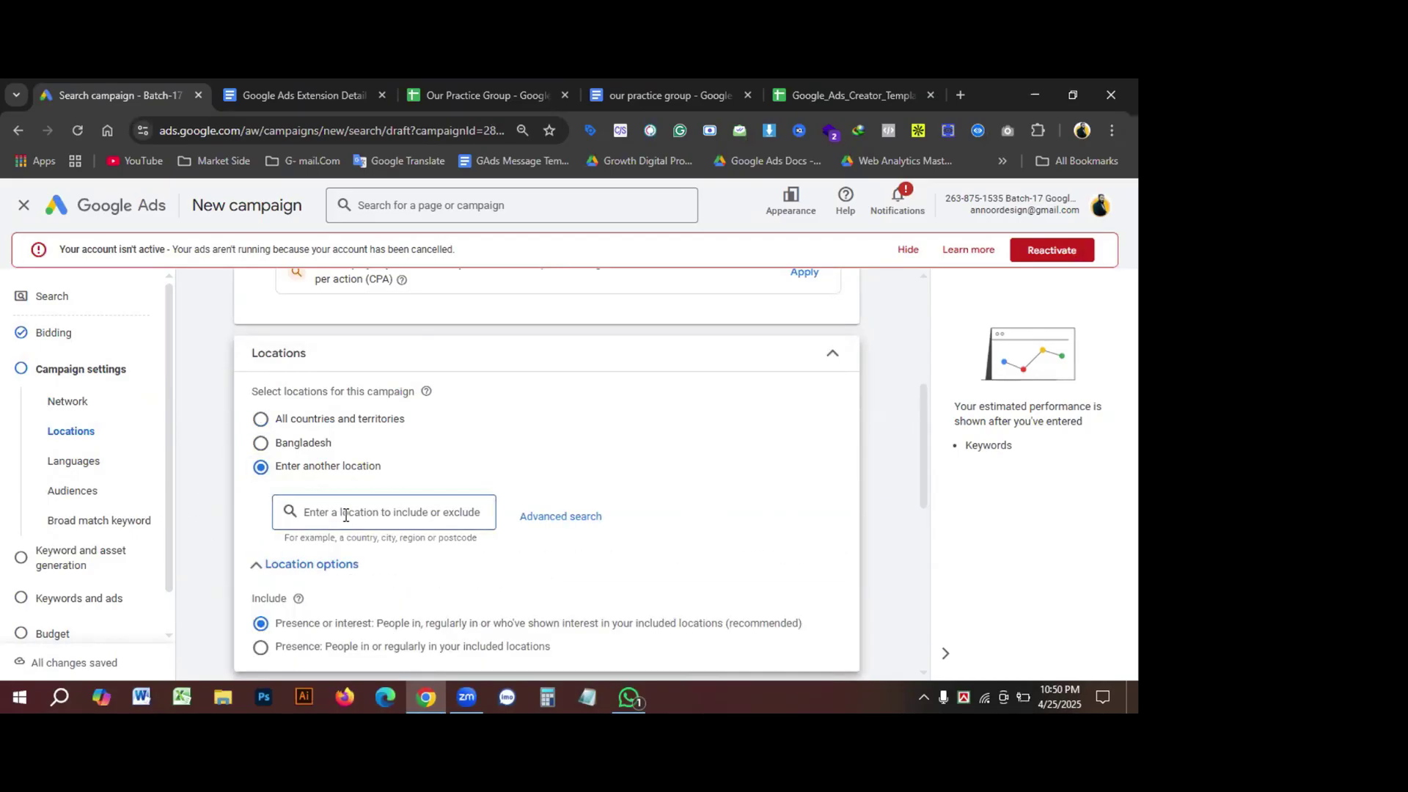
{"action": "key", "text": "ctrl+minus"}
{"action": "type", "text": "u"}
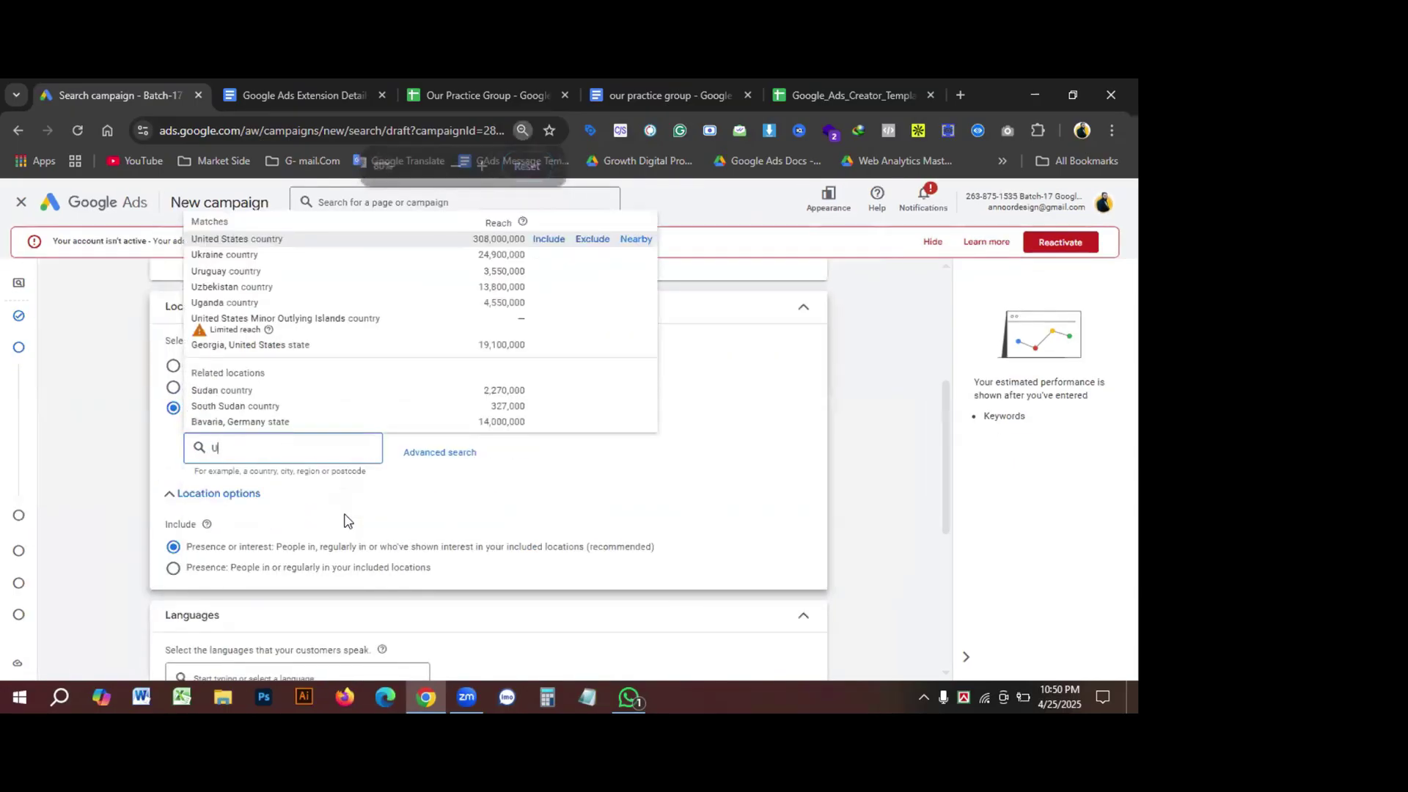
{"action": "key", "text": "ctrl+plus"}
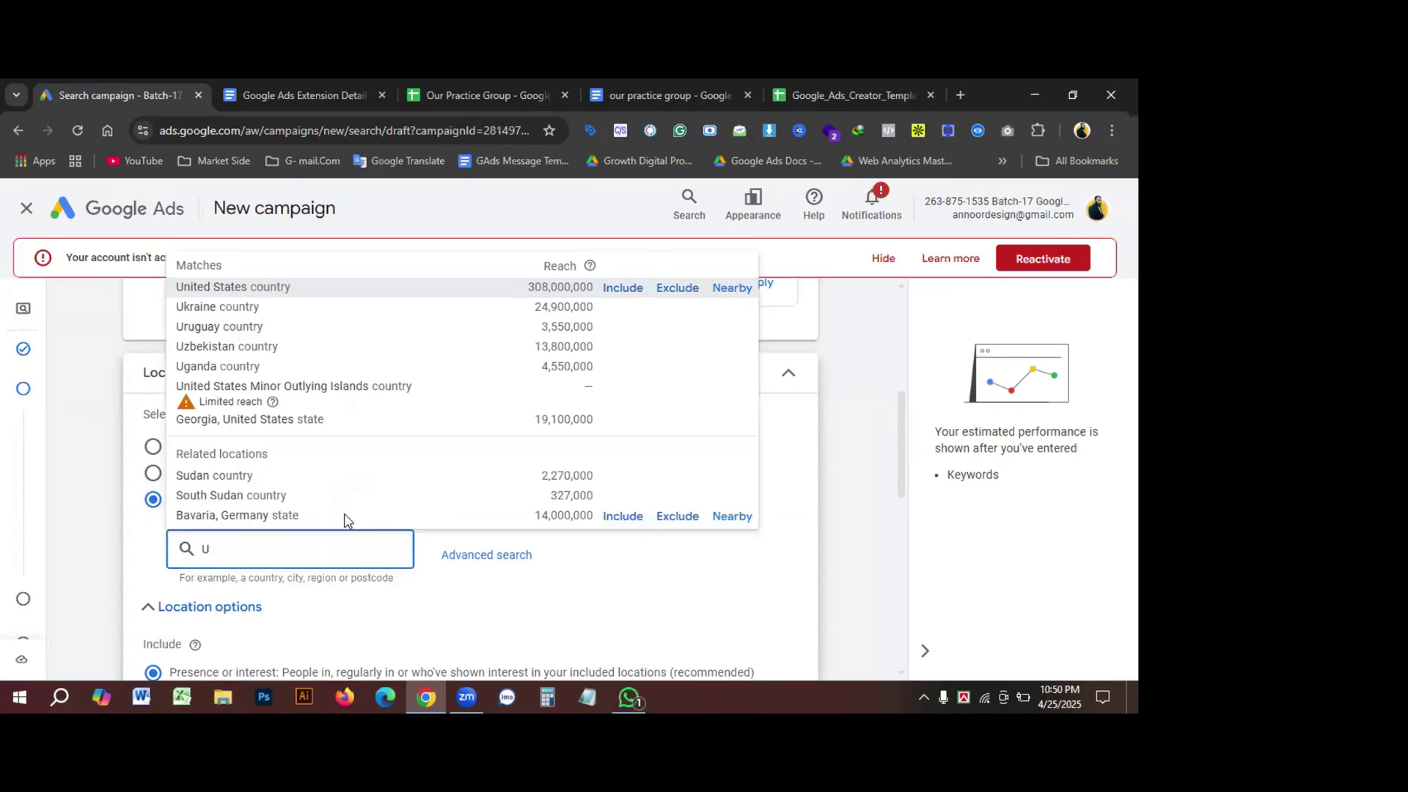
{"action": "type", "text": "us"}
{"action": "key", "text": "BackSpace"}
{"action": "key", "text": "BackSpace"}
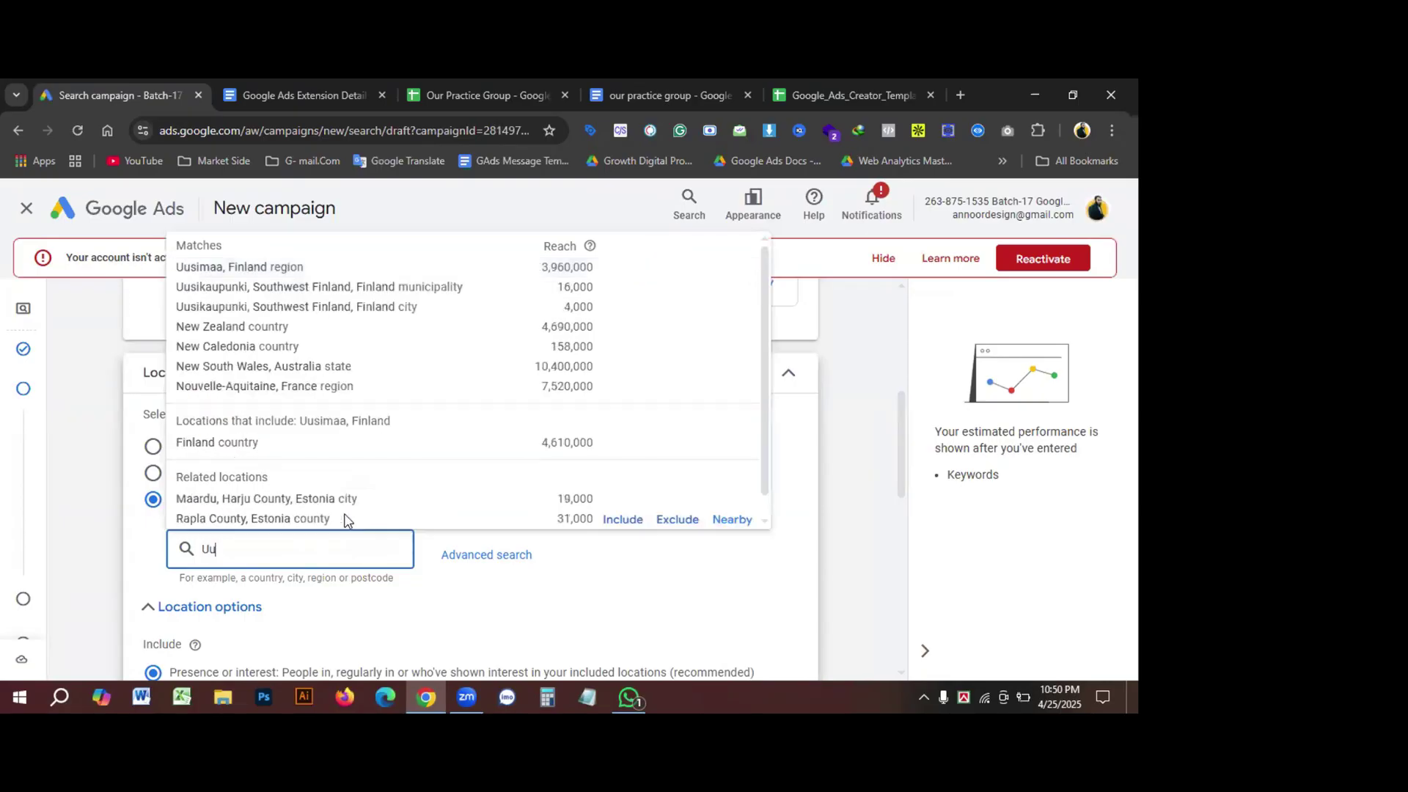
{"action": "type", "text": "sa"}
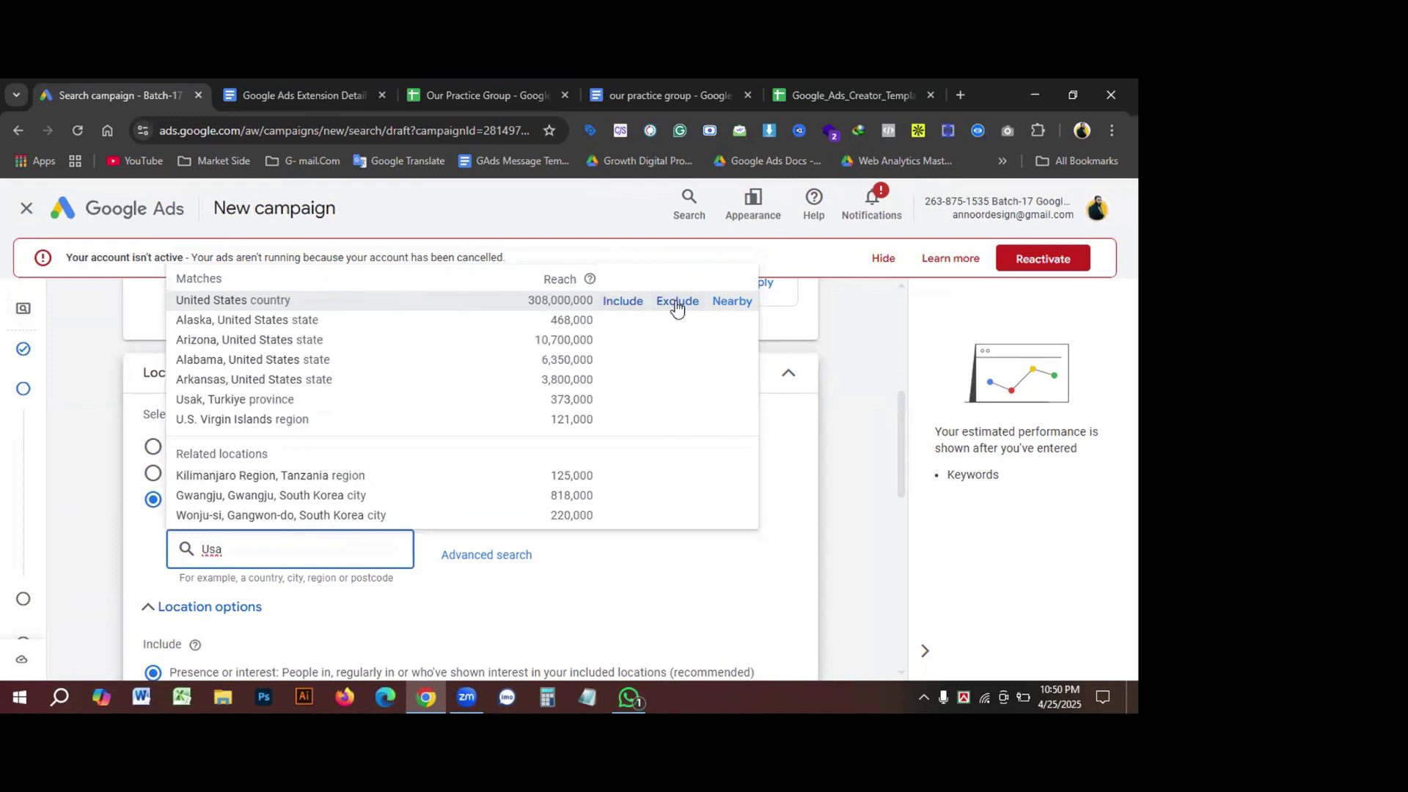
{"action": "left_click", "coordinate": [618, 305]}
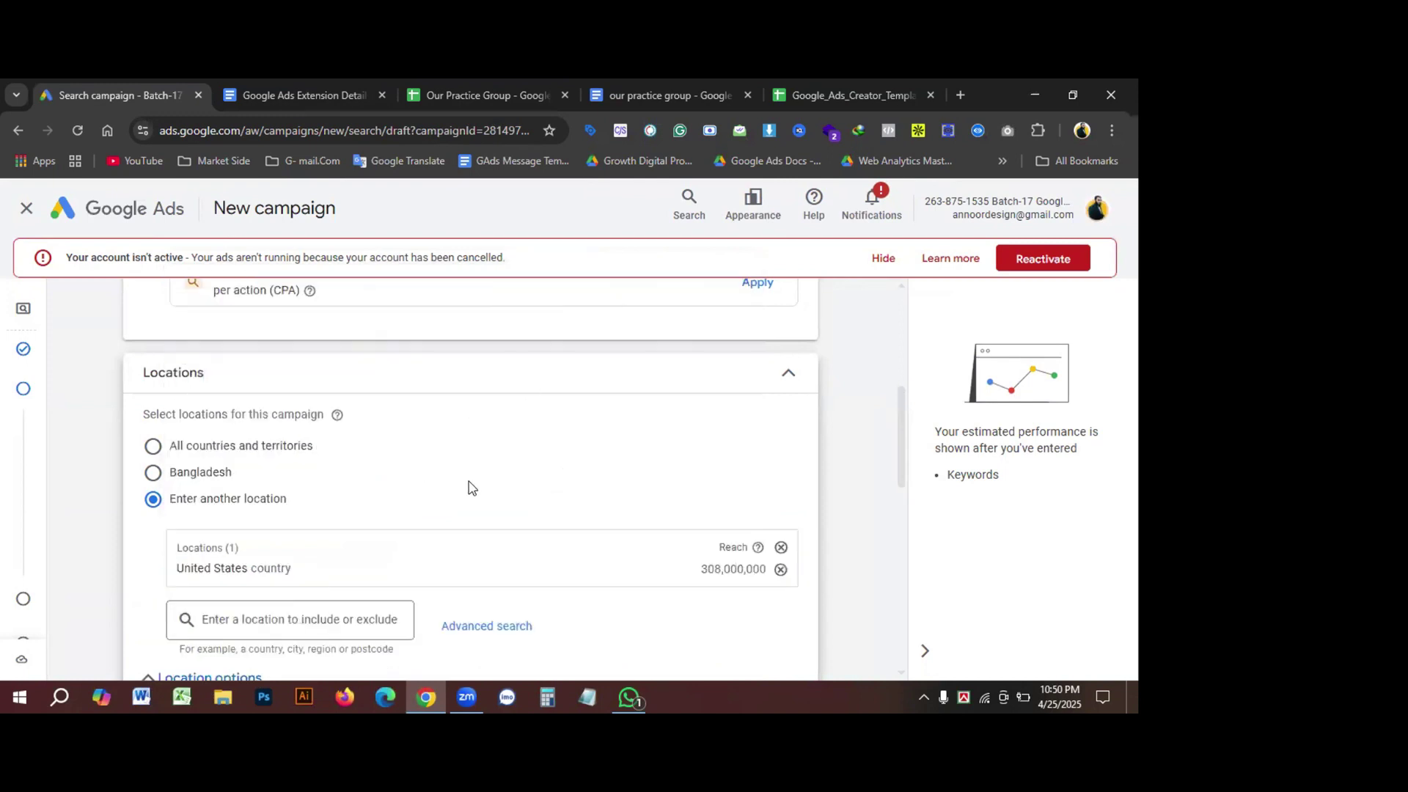
{"action": "scroll", "coordinate": [473, 490], "scroll_direction": "down", "scroll_amount": 1}
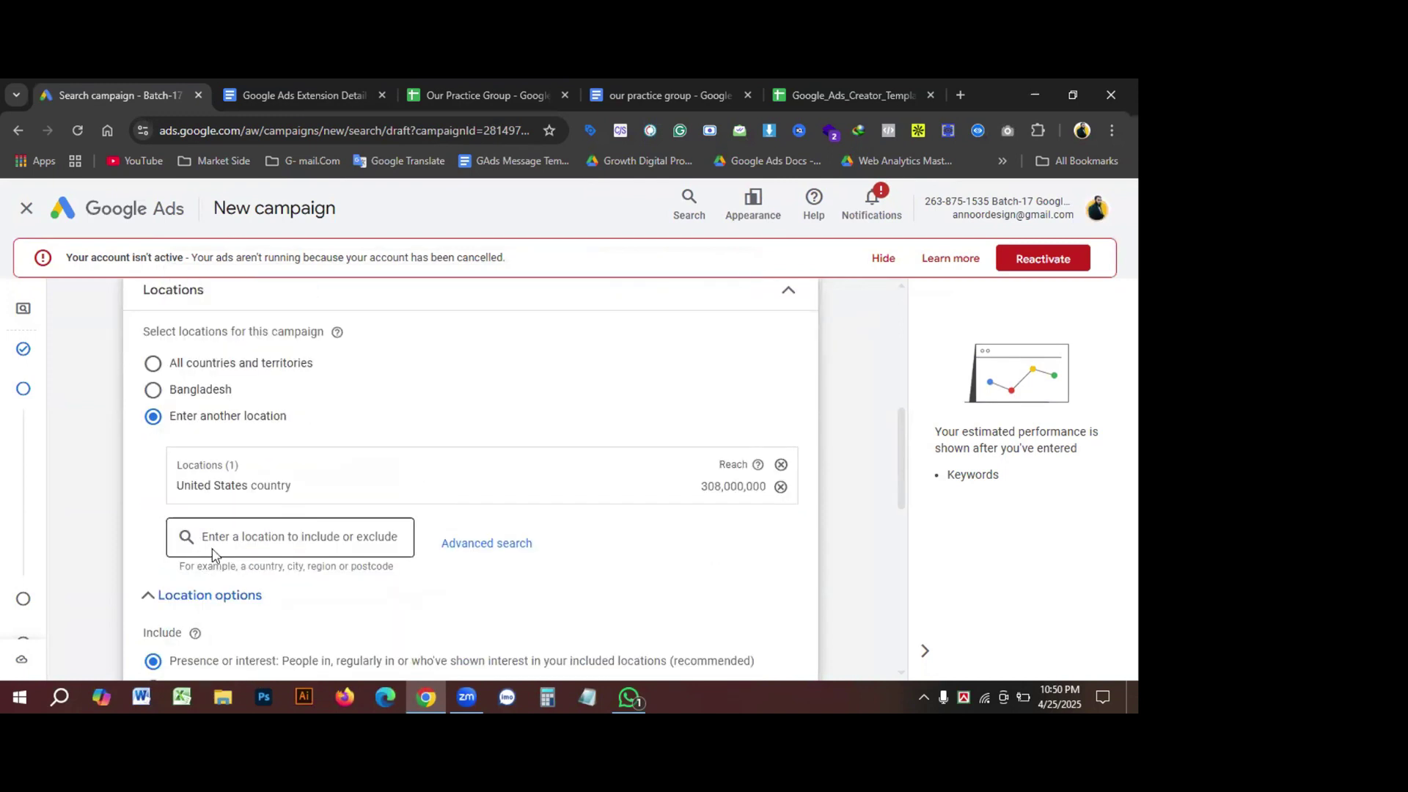
{"action": "scroll", "coordinate": [317, 600], "scroll_direction": "down", "scroll_amount": 1}
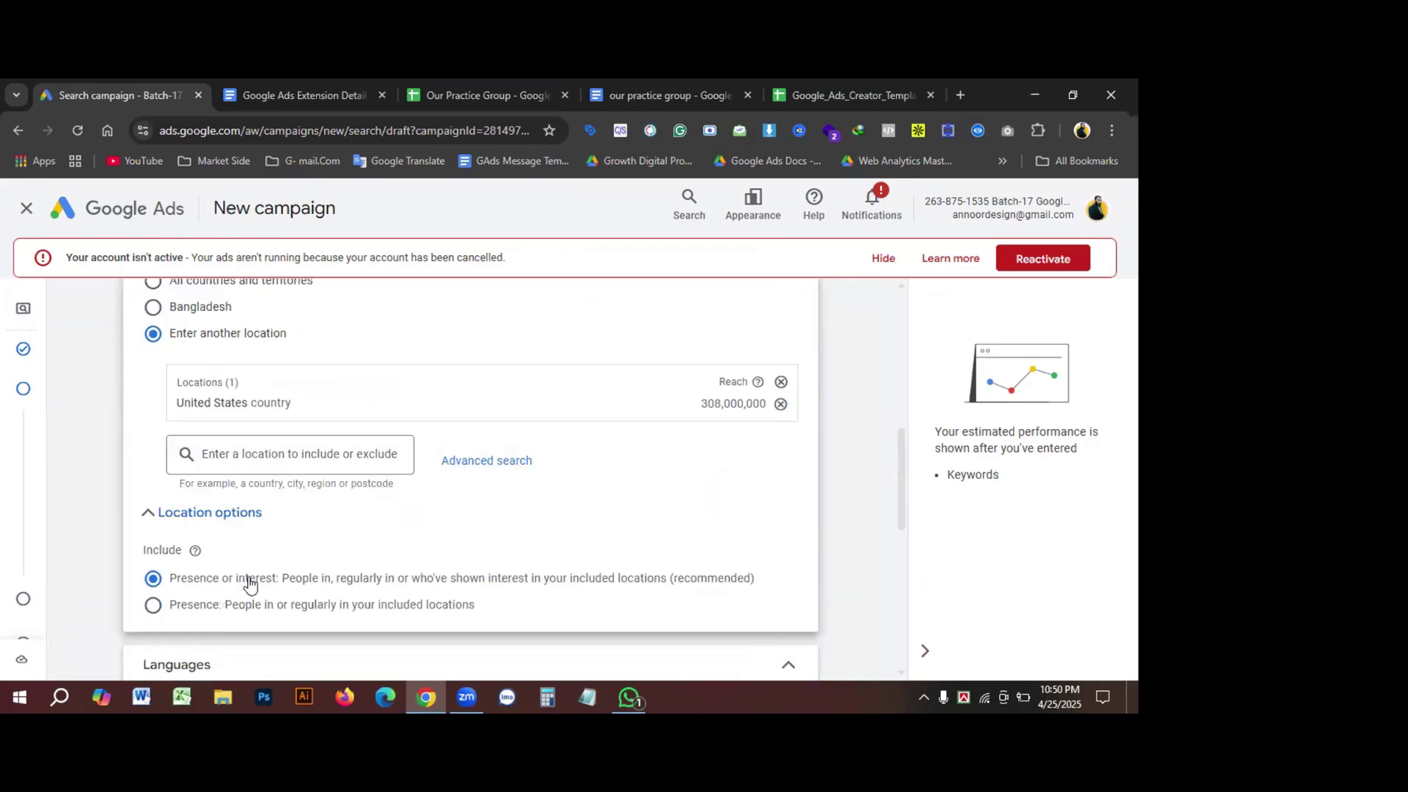
{"action": "left_click", "coordinate": [484, 462]}
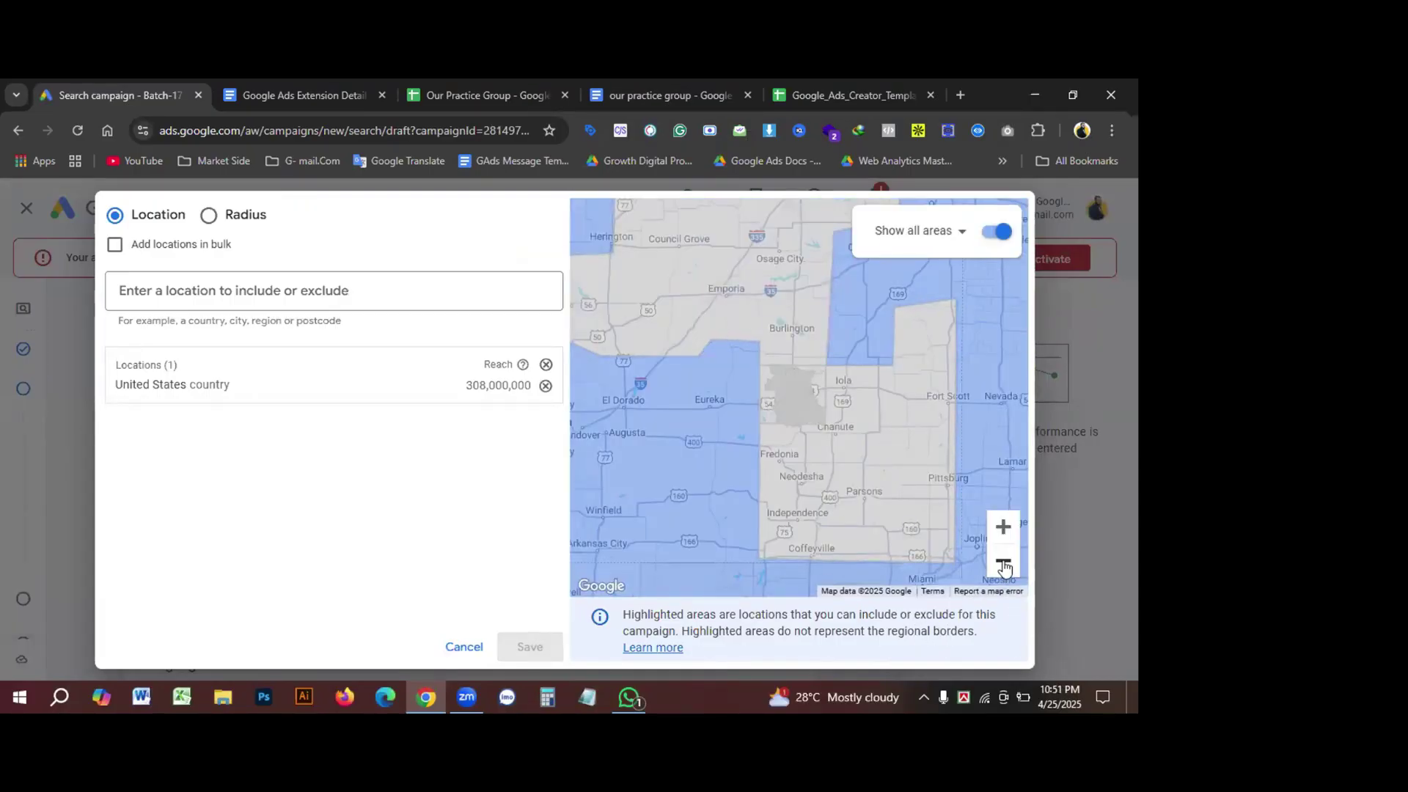
{"action": "left_click", "coordinate": [209, 215]}
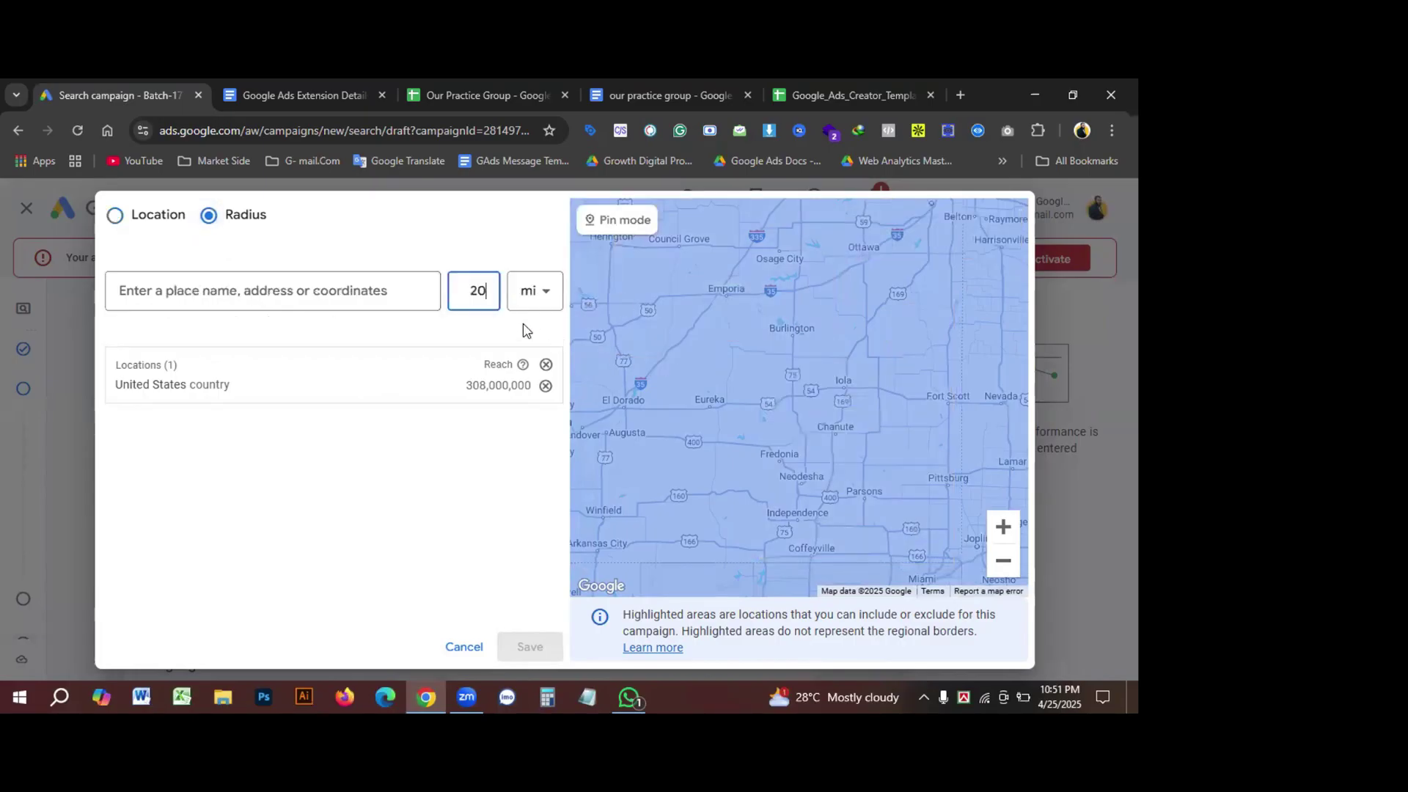
{"action": "left_click", "coordinate": [115, 215]}
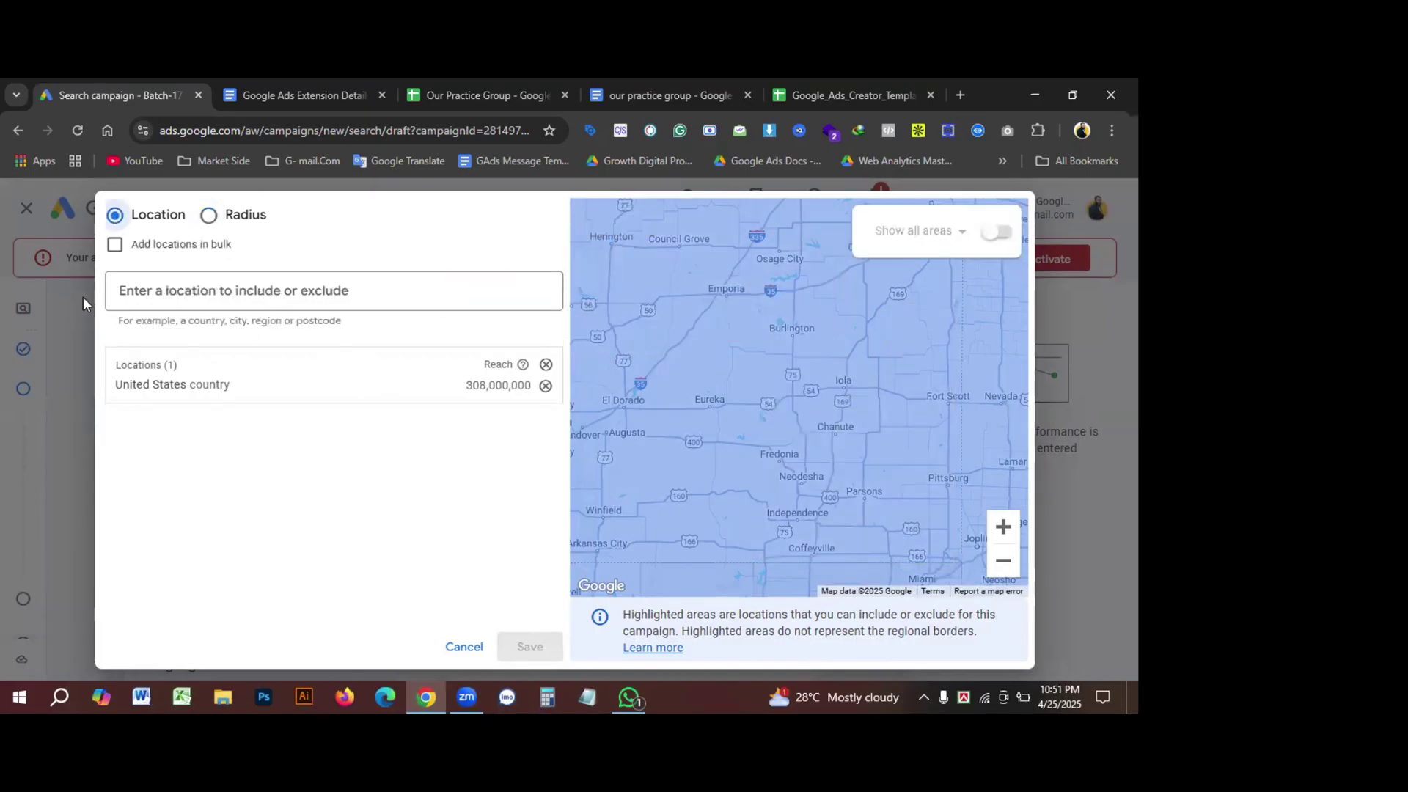
{"action": "left_click", "coordinate": [464, 647]}
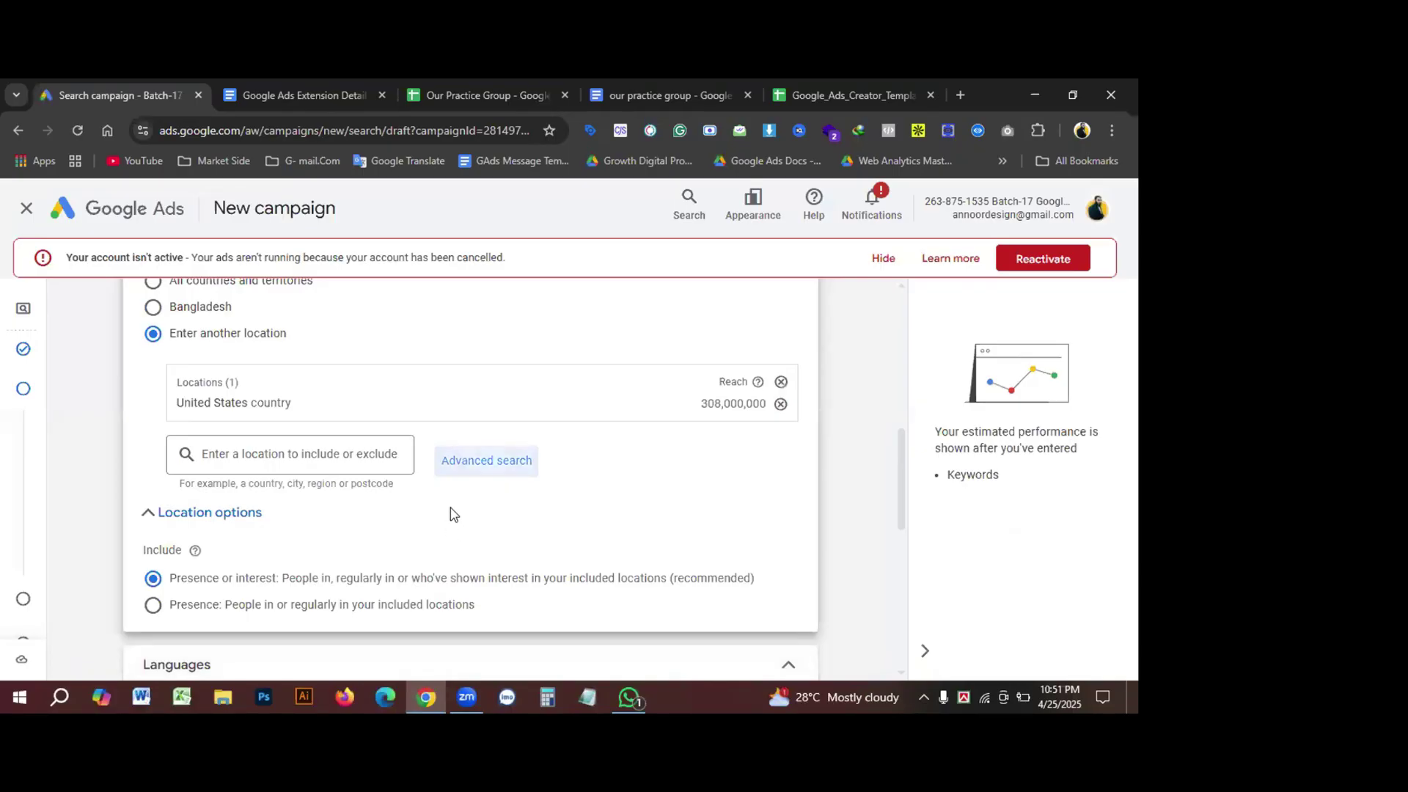
{"action": "key", "text": "Return"}
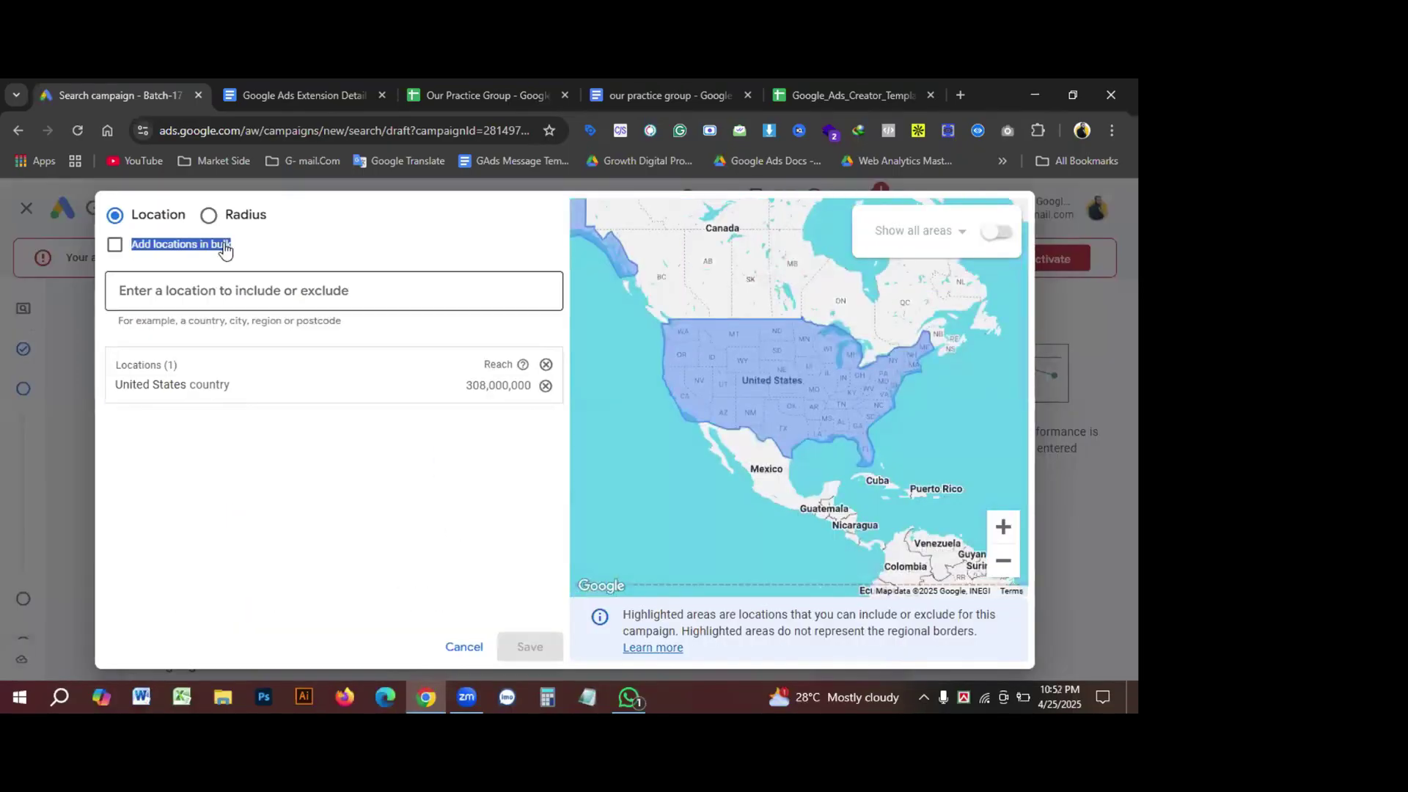
{"action": "left_click", "coordinate": [235, 220]}
{"action": "left_click", "coordinate": [257, 303]}
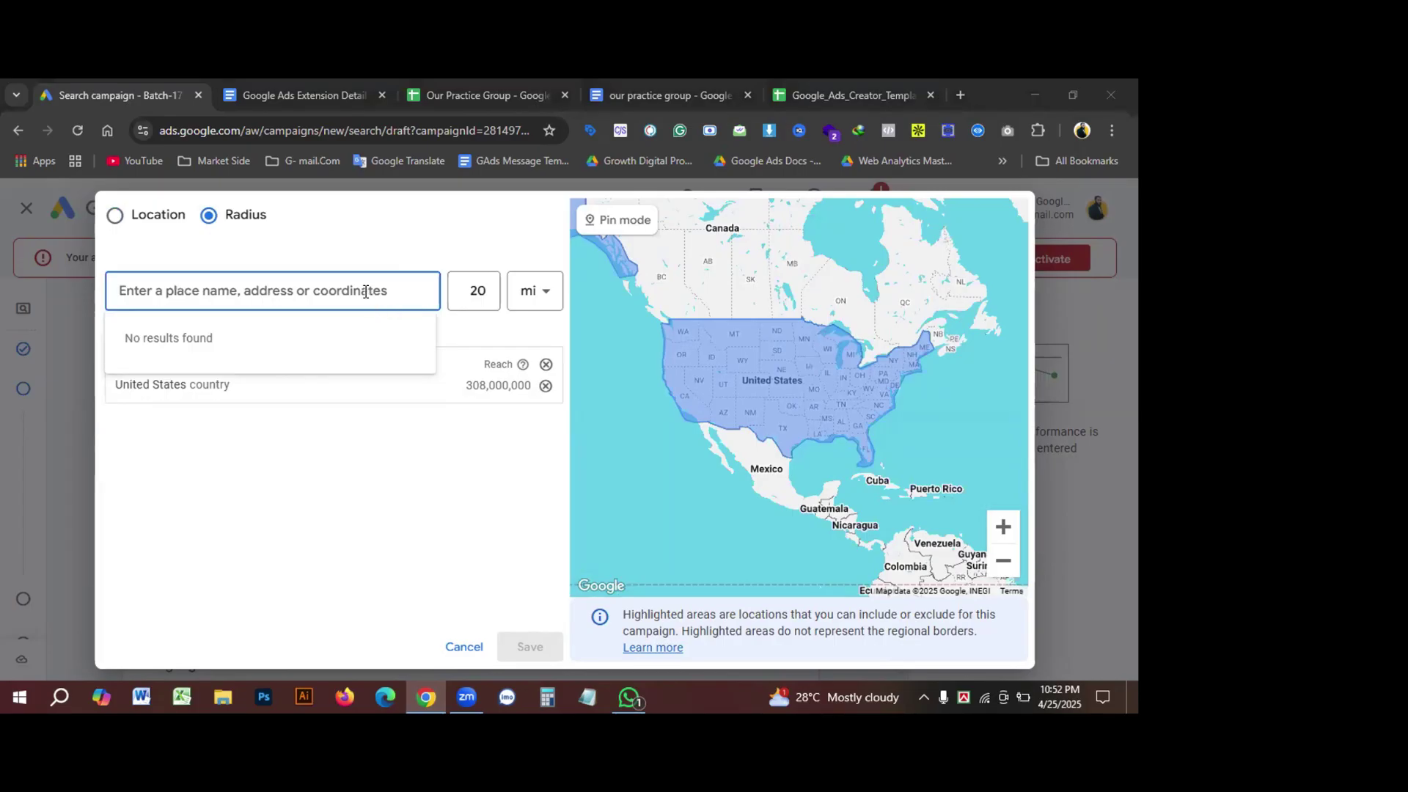
{"action": "left_click", "coordinate": [338, 290]}
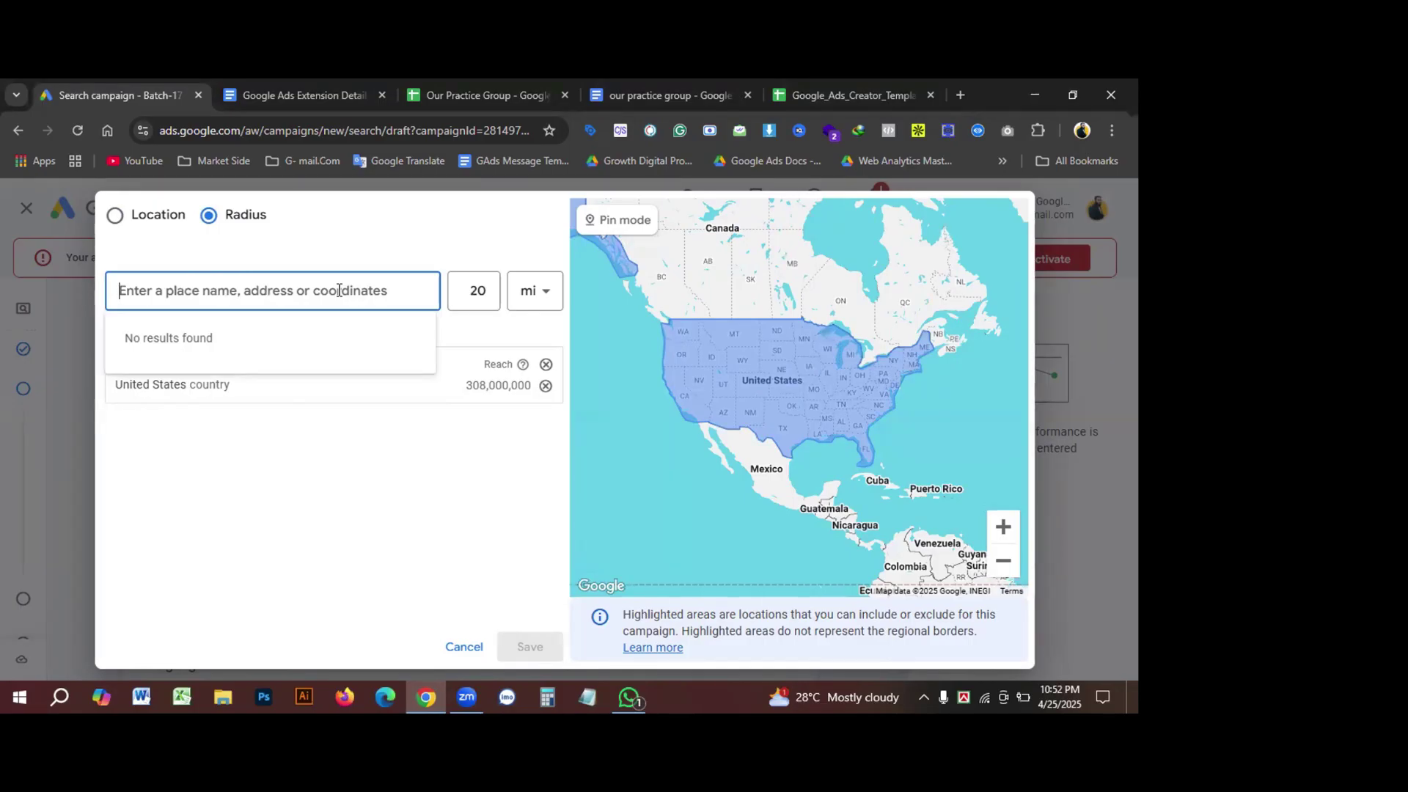
{"action": "type", "text": "folo"}
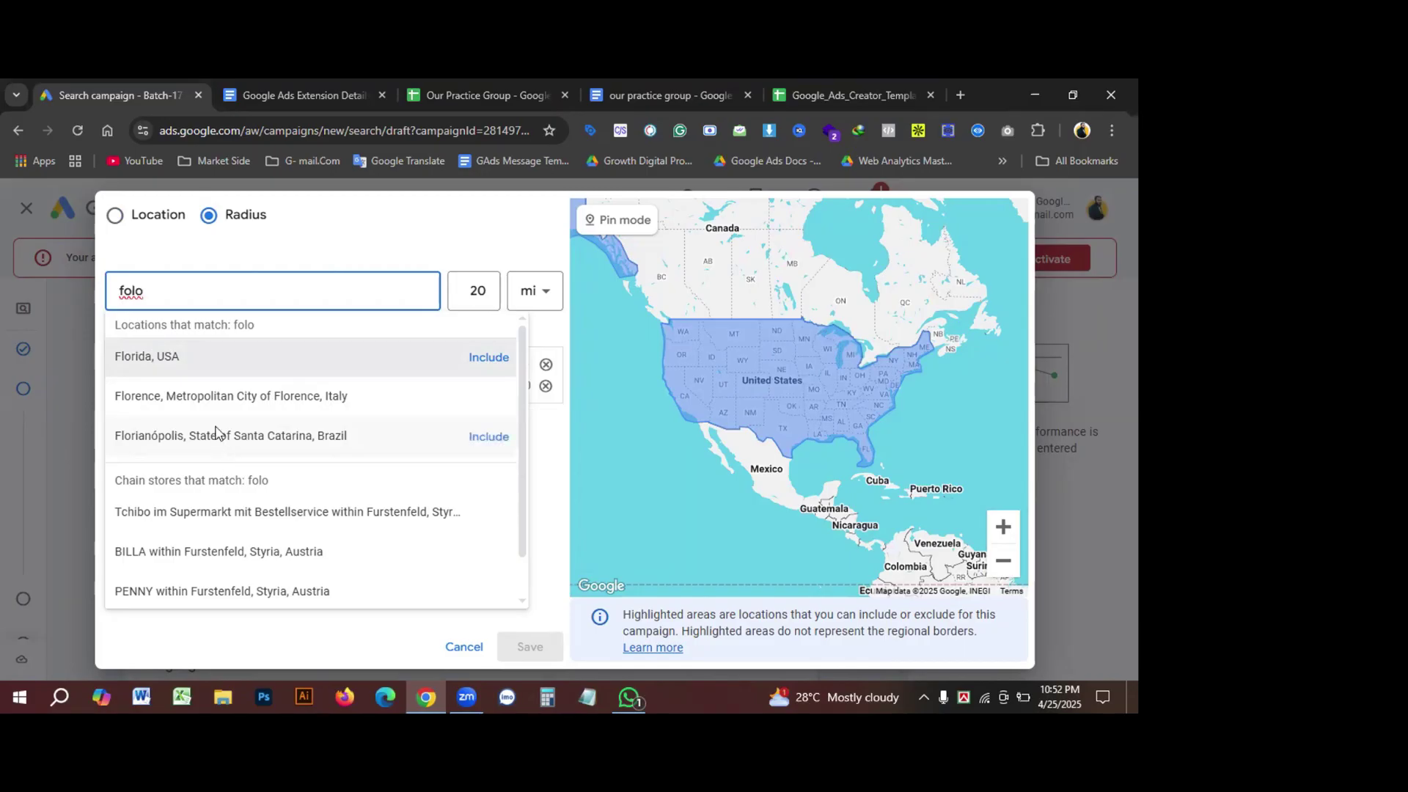
{"action": "left_click", "coordinate": [546, 300]}
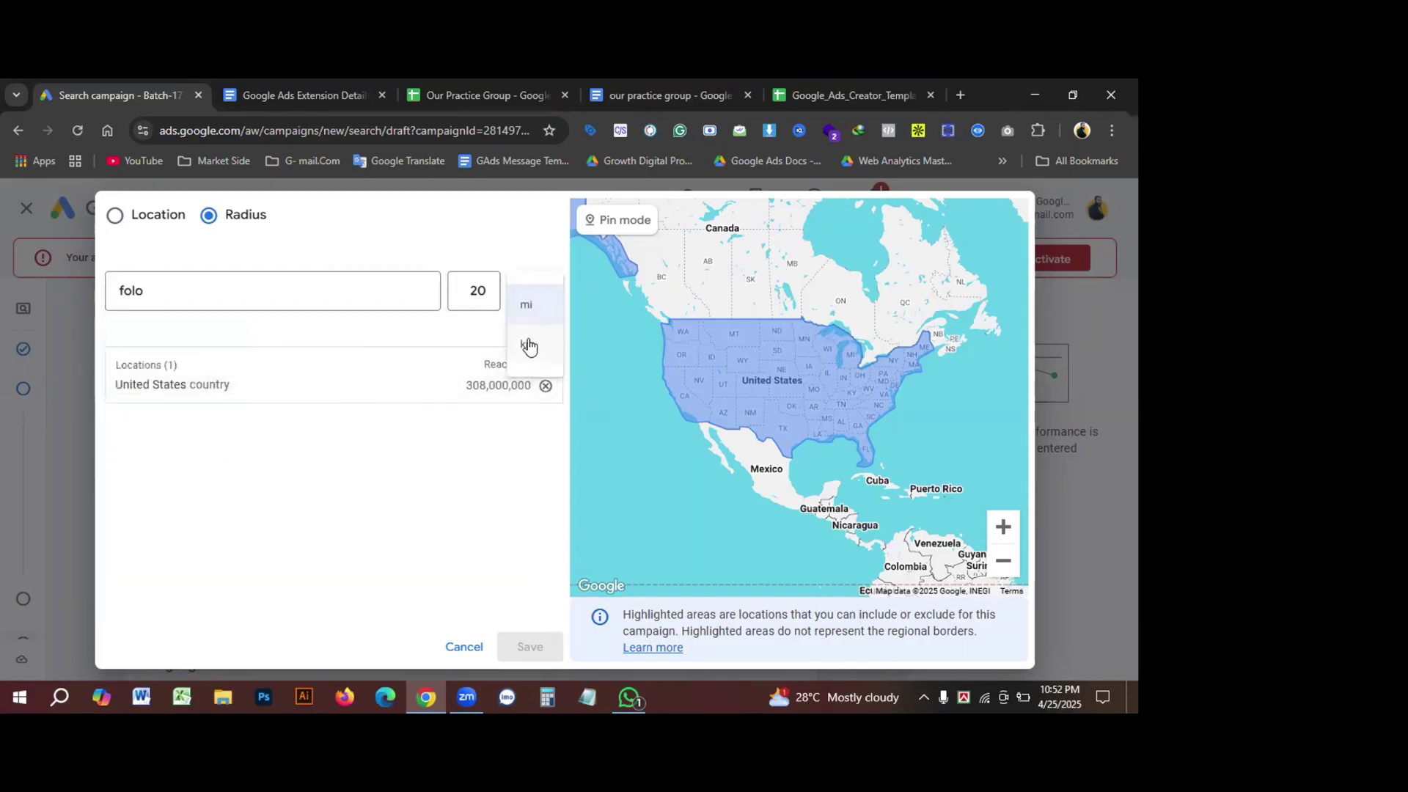
{"action": "left_click", "coordinate": [528, 340]}
{"action": "double_click", "coordinate": [461, 296]}
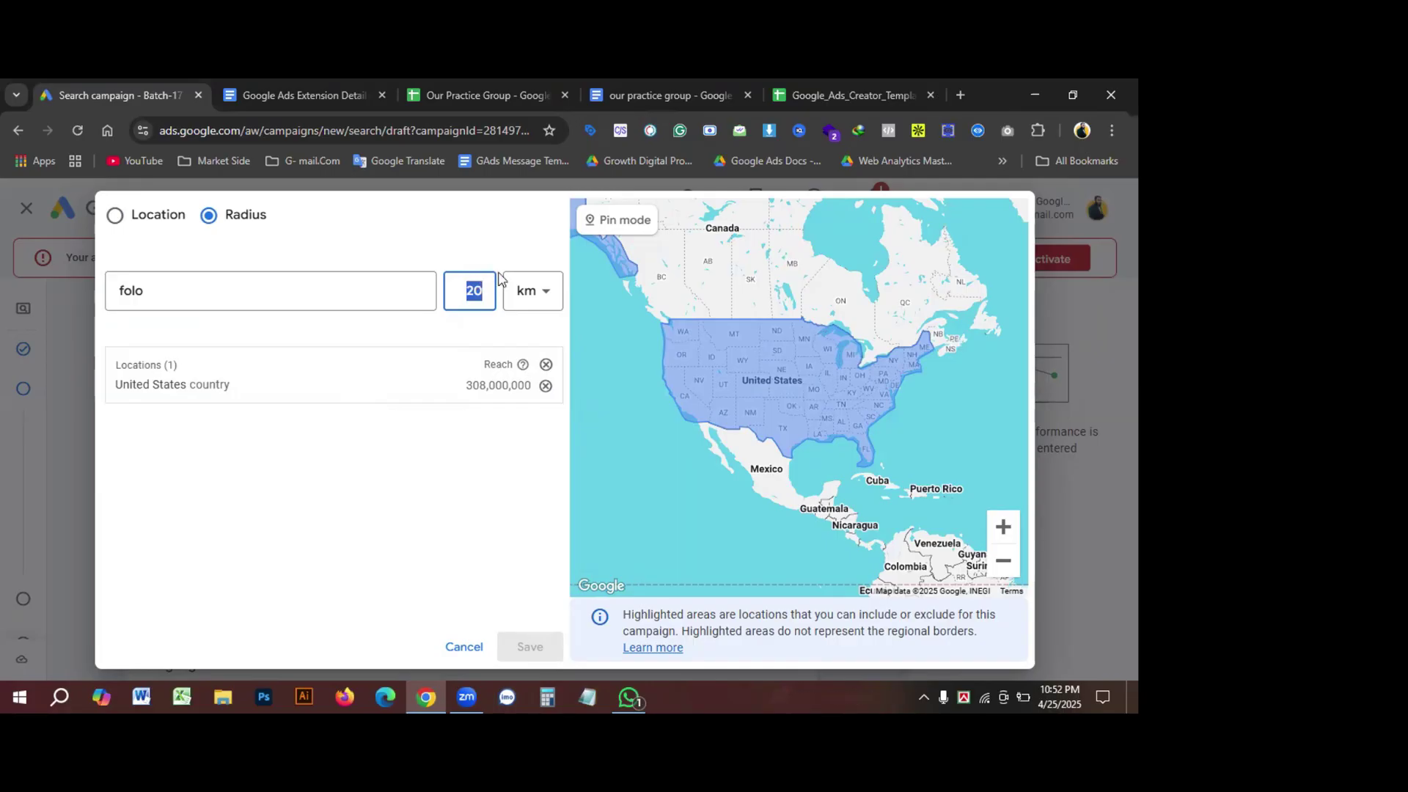
{"action": "type", "text": "3"}
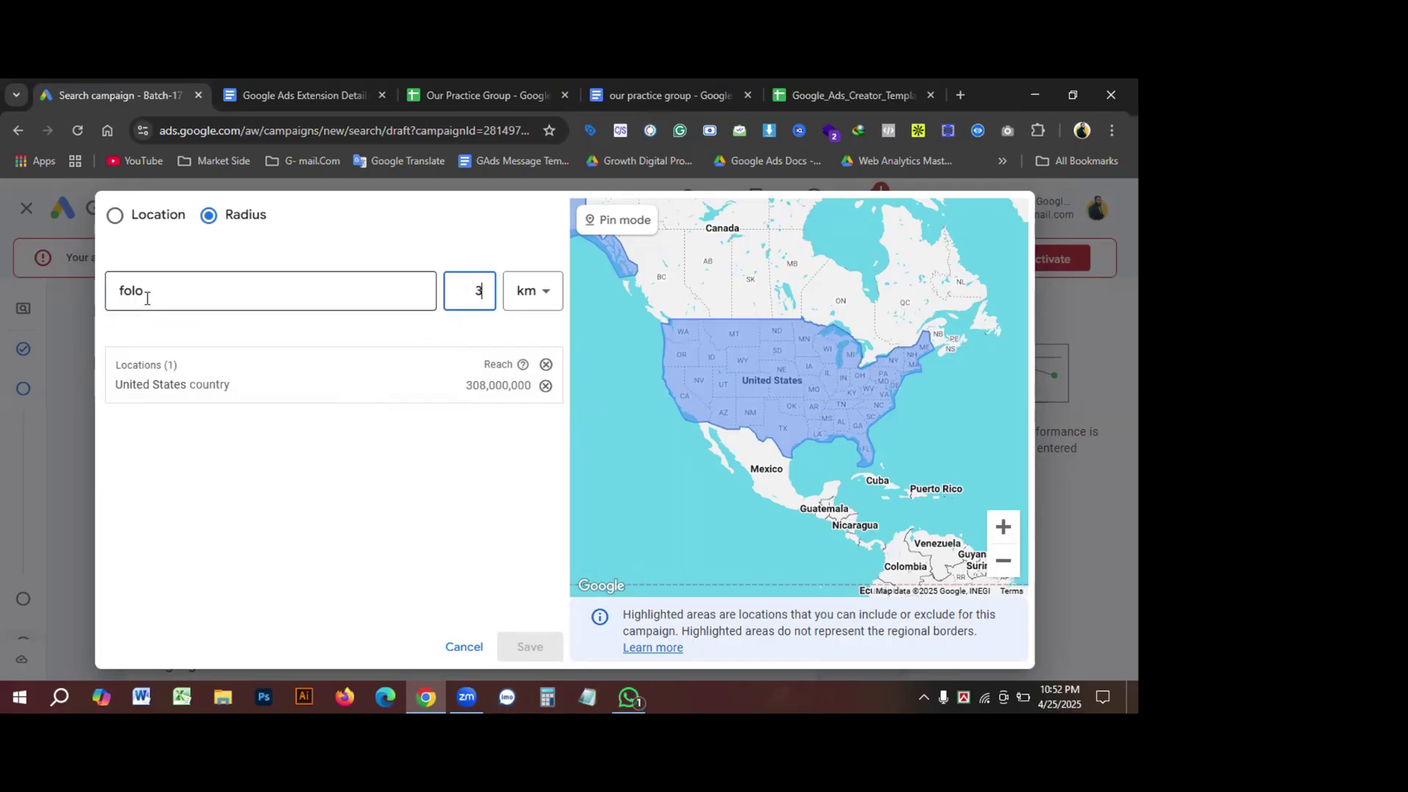
{"action": "left_click", "coordinate": [147, 299]}
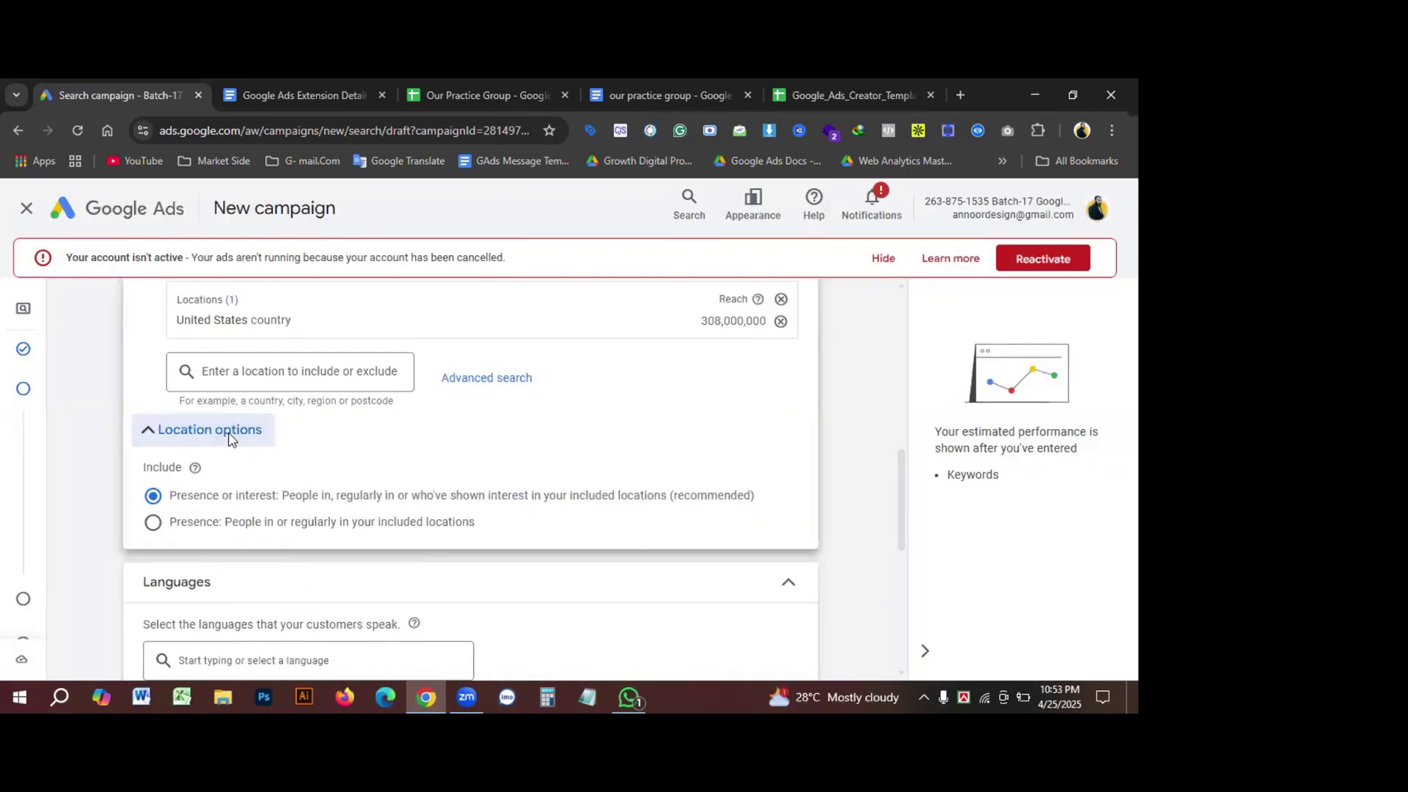
{"action": "scroll", "coordinate": [199, 484], "scroll_direction": "down", "scroll_amount": 1}
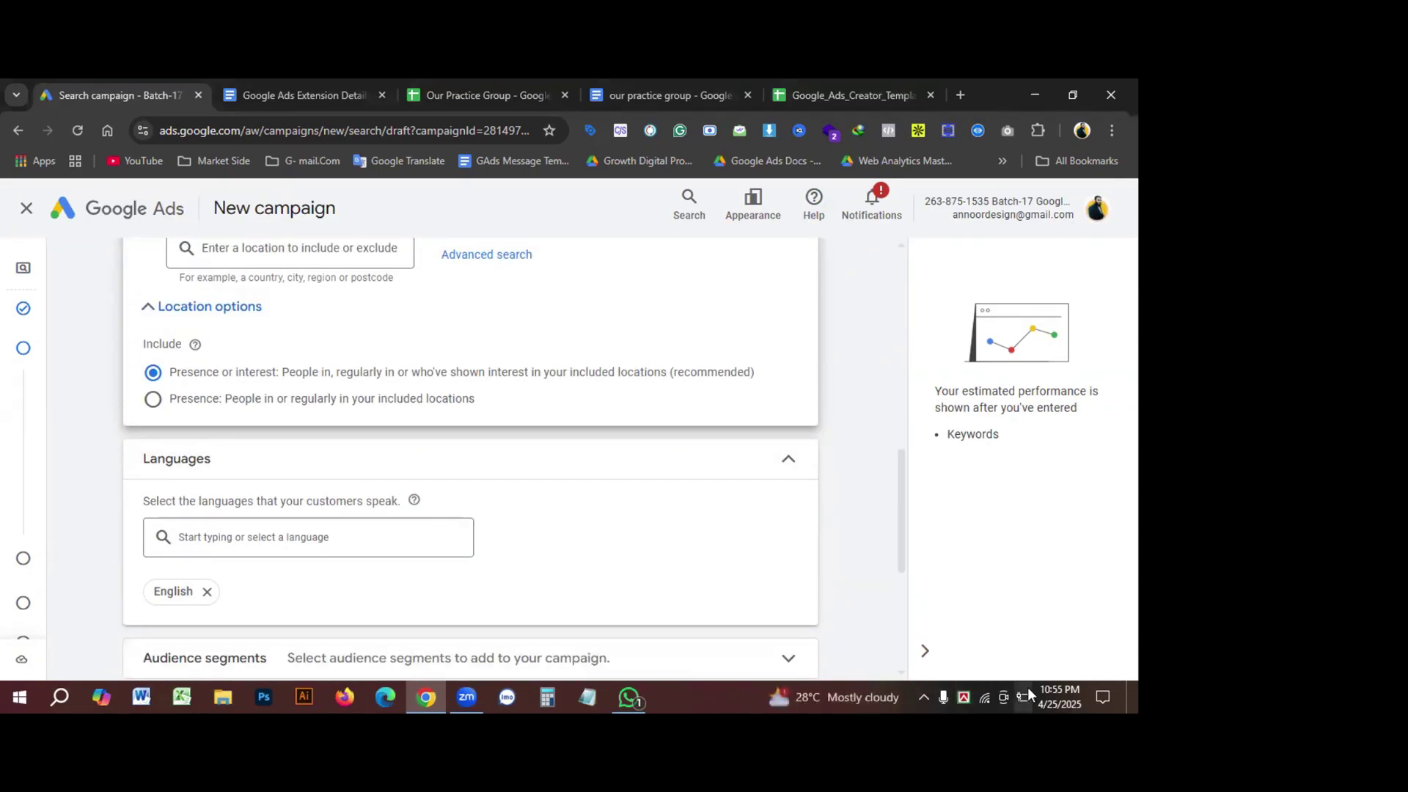
{"action": "left_click", "coordinate": [923, 693]}
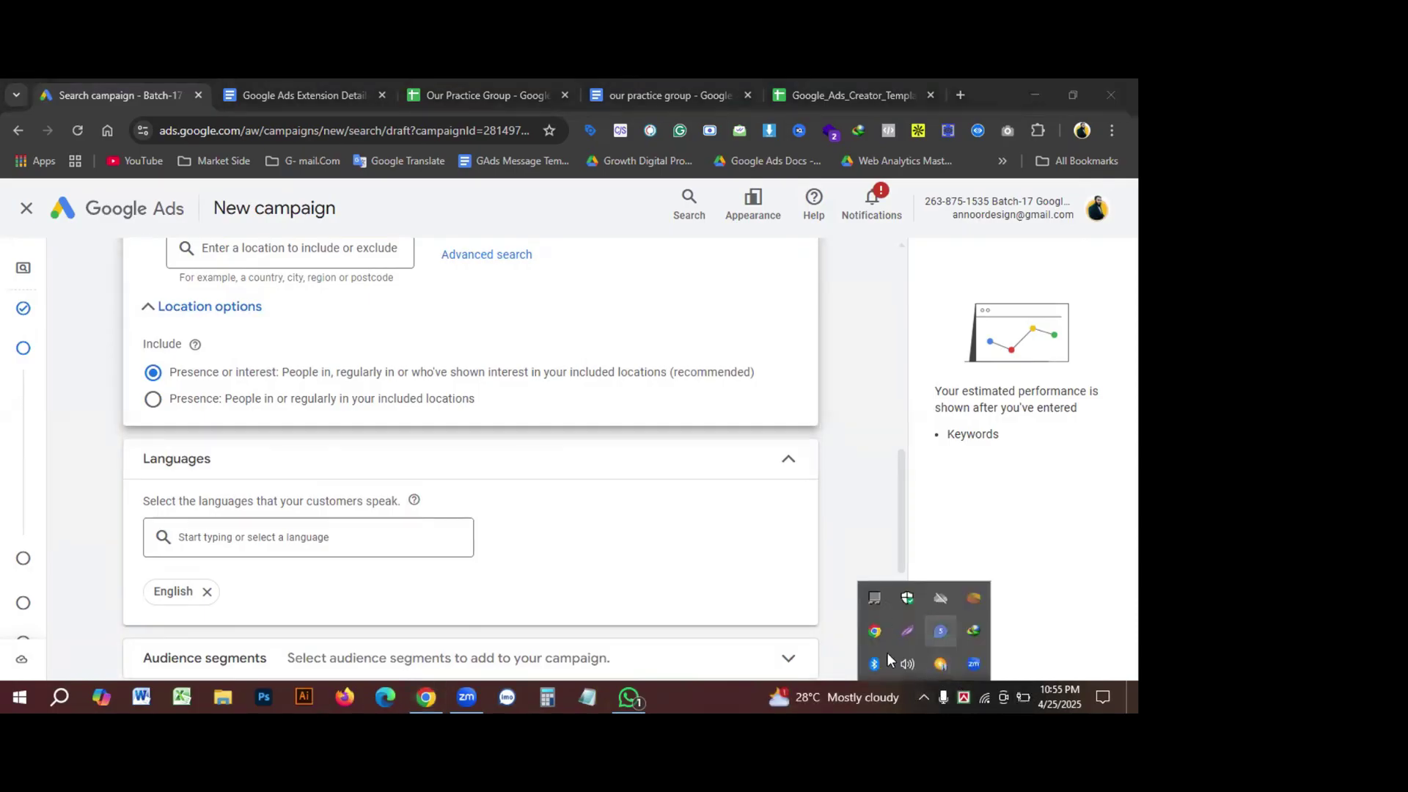
{"action": "left_click", "coordinate": [907, 663]}
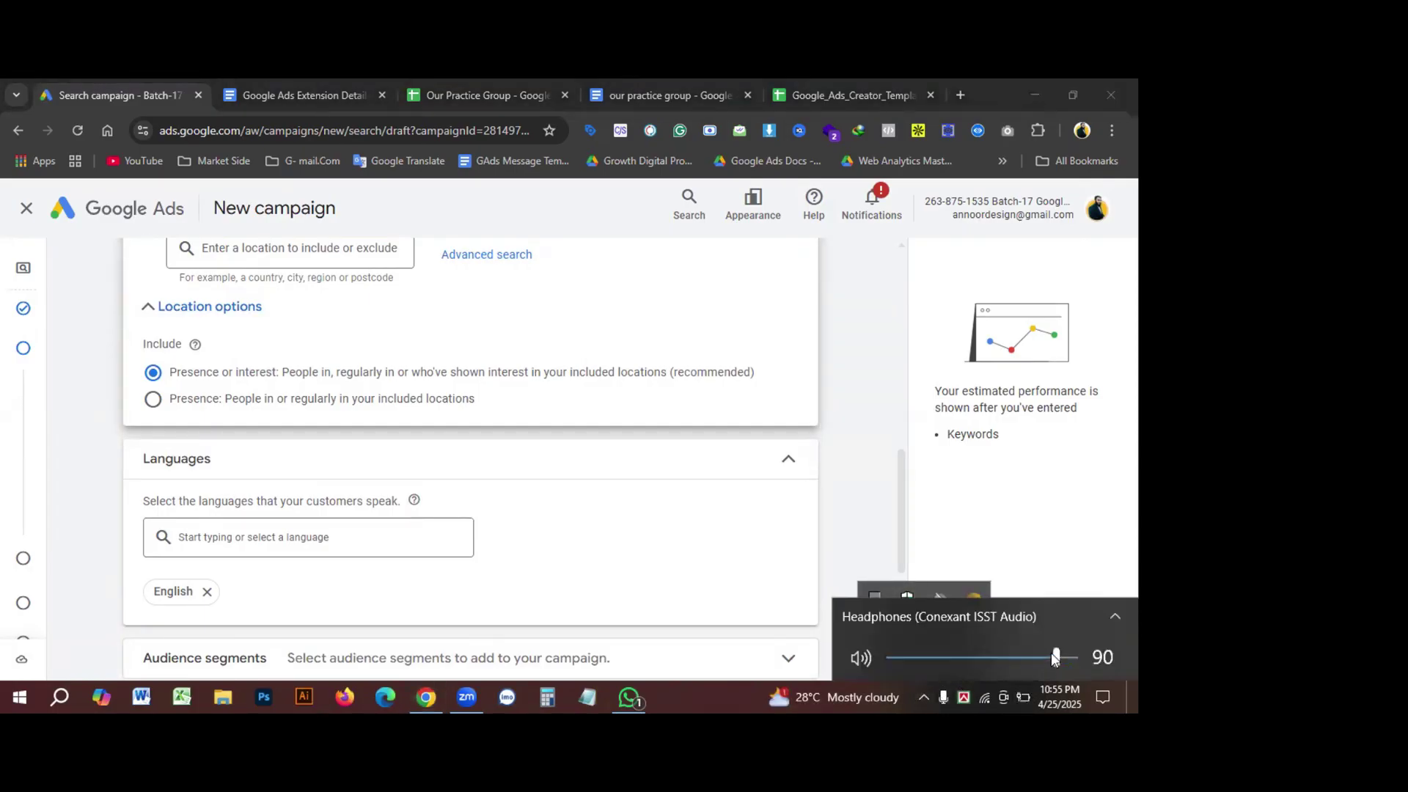
{"action": "left_click_drag", "start_coordinate": [1051, 653], "coordinate": [1016, 662]}
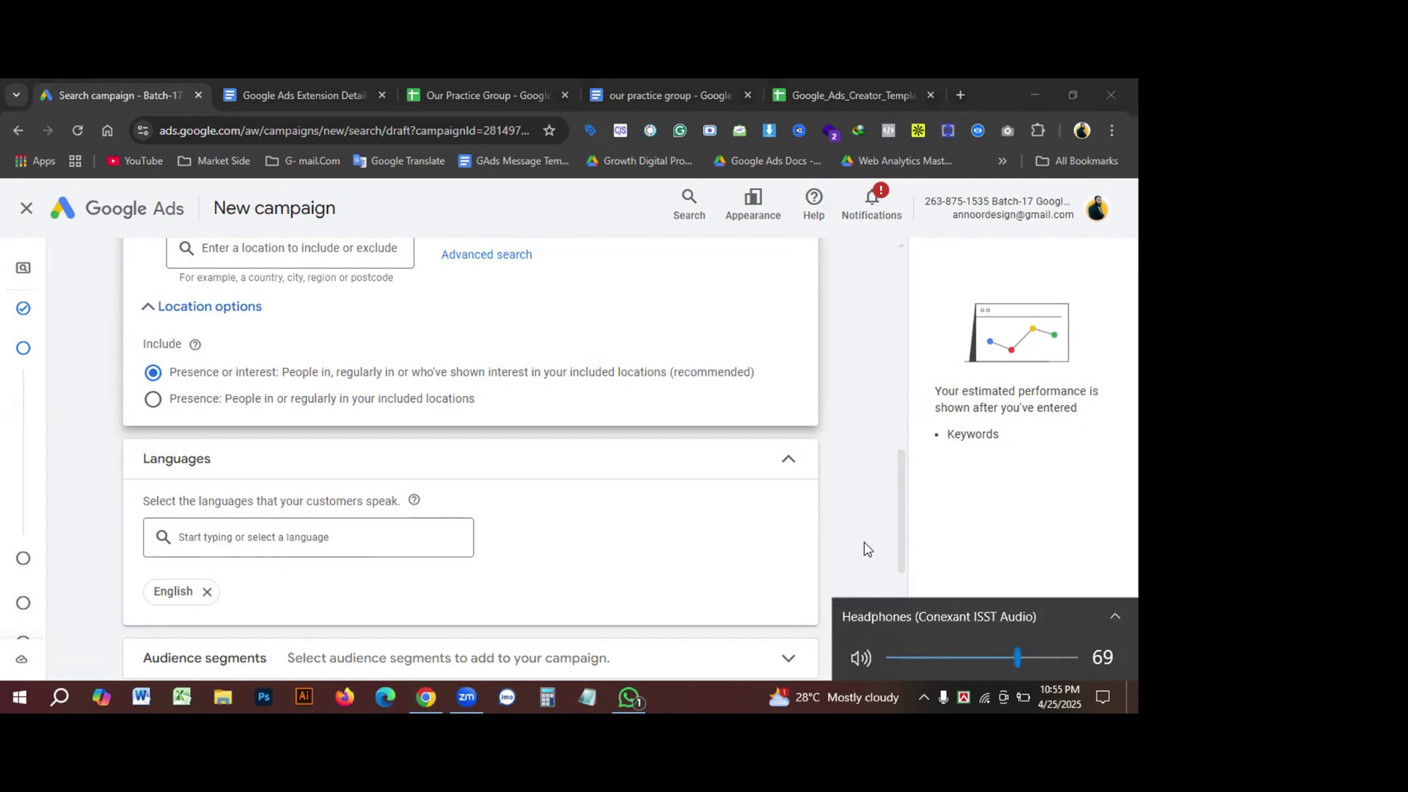
{"action": "left_click_drag", "start_coordinate": [1014, 655], "coordinate": [997, 657]}
{"action": "left_click", "coordinate": [843, 493]}
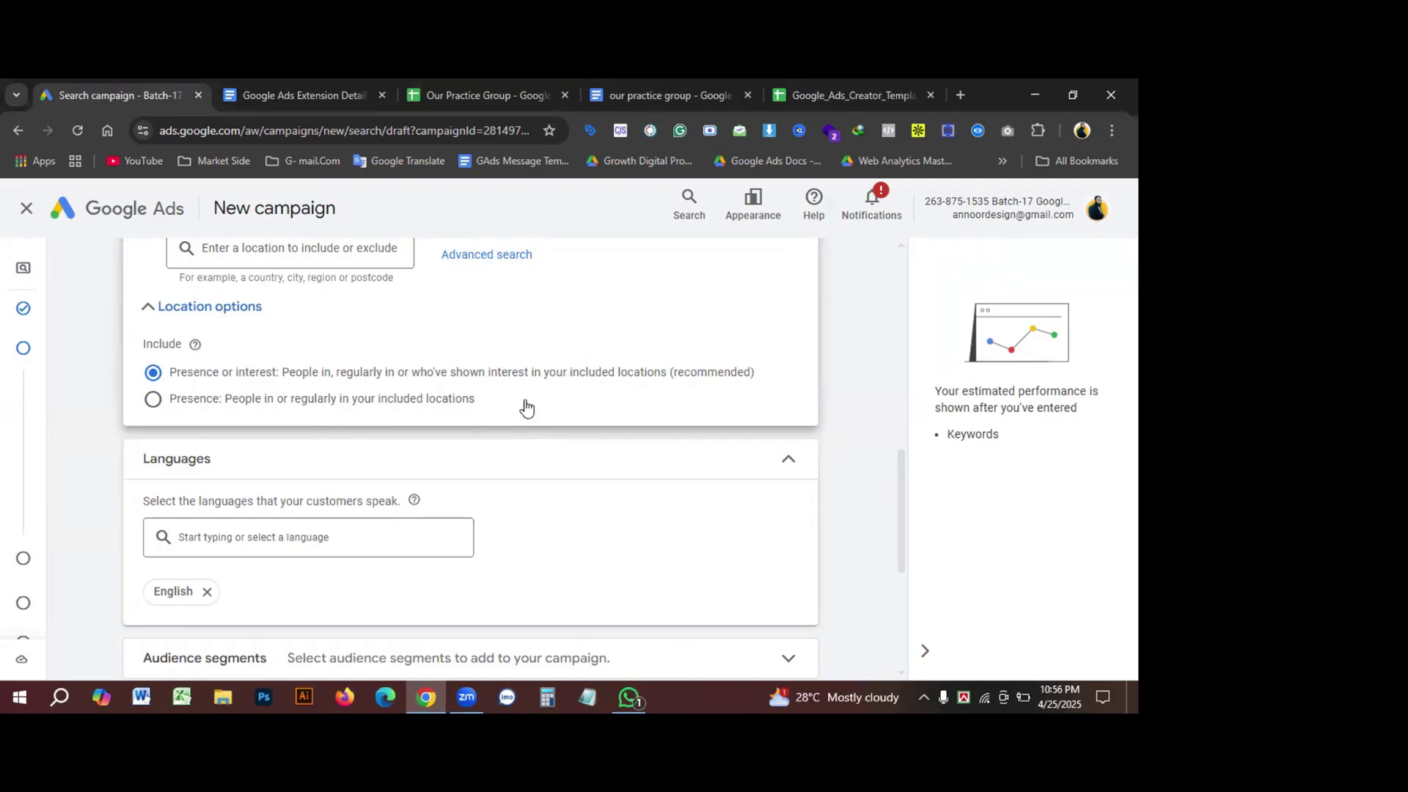
Step: Switch location targeting to Presence: people in or regularly in the locations
{"action": "triple_click", "coordinate": [173, 407]}
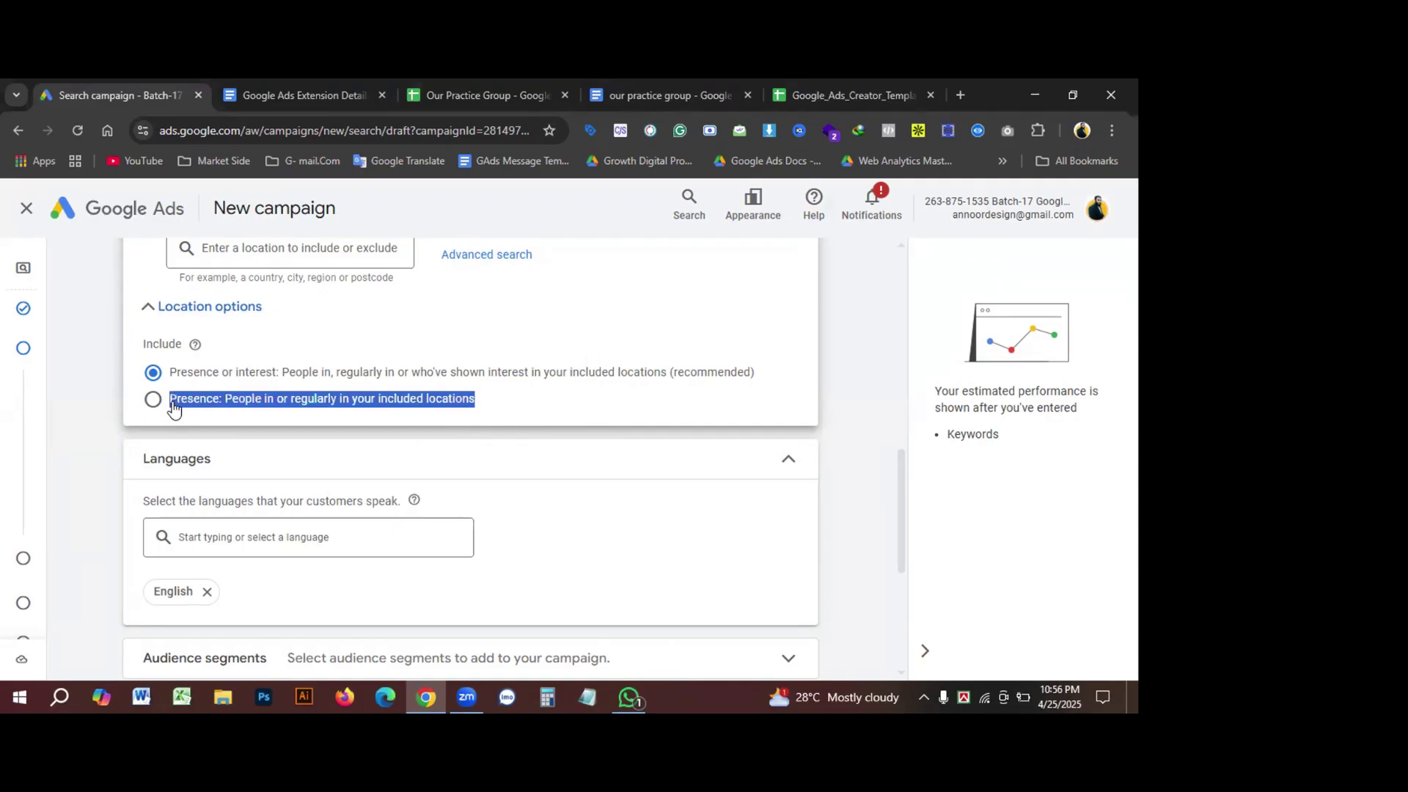
{"action": "left_click", "coordinate": [323, 415]}
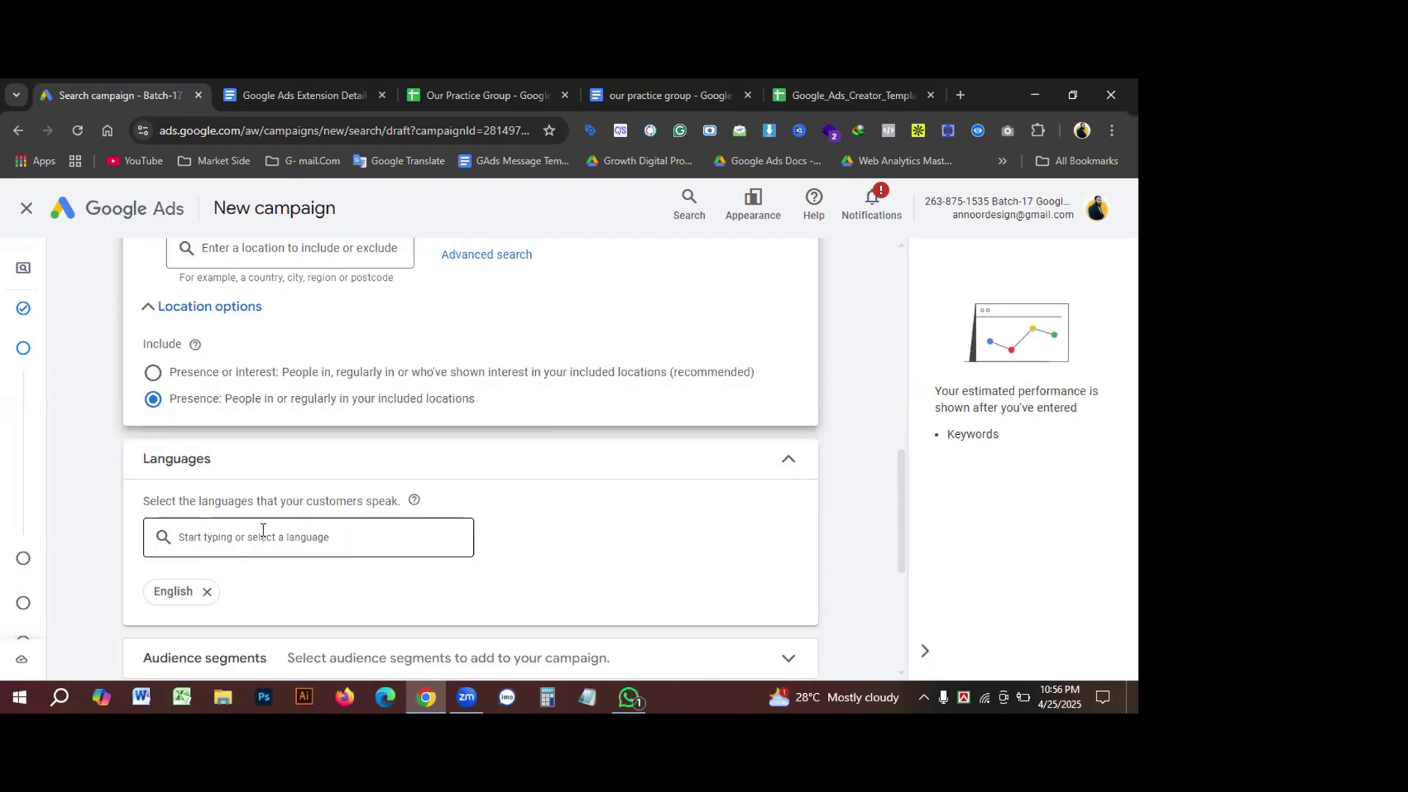
{"action": "scroll", "coordinate": [669, 485], "scroll_direction": "down", "scroll_amount": 1}
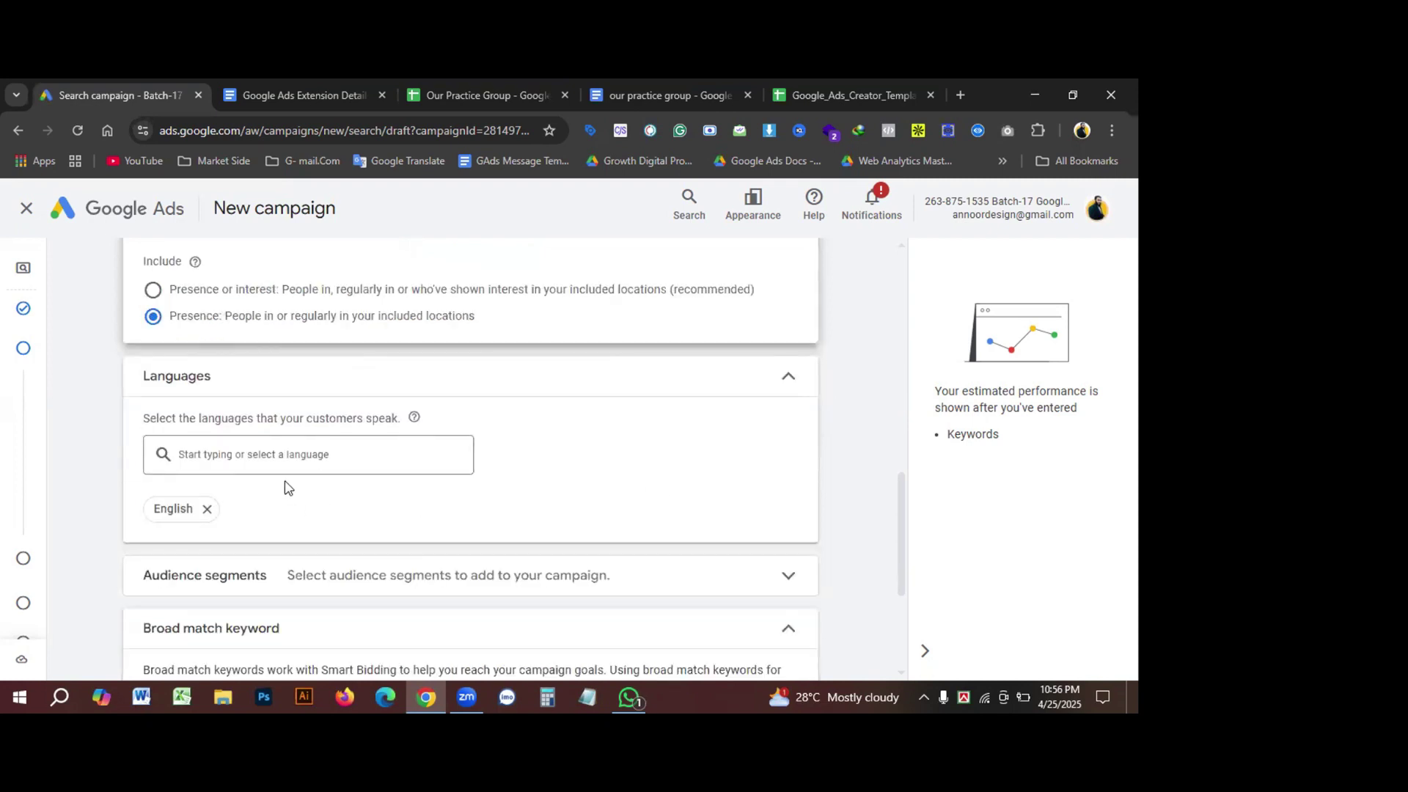
Step: Set English as the campaign language via an 'eng' search in Languages
{"action": "left_click", "coordinate": [198, 449]}
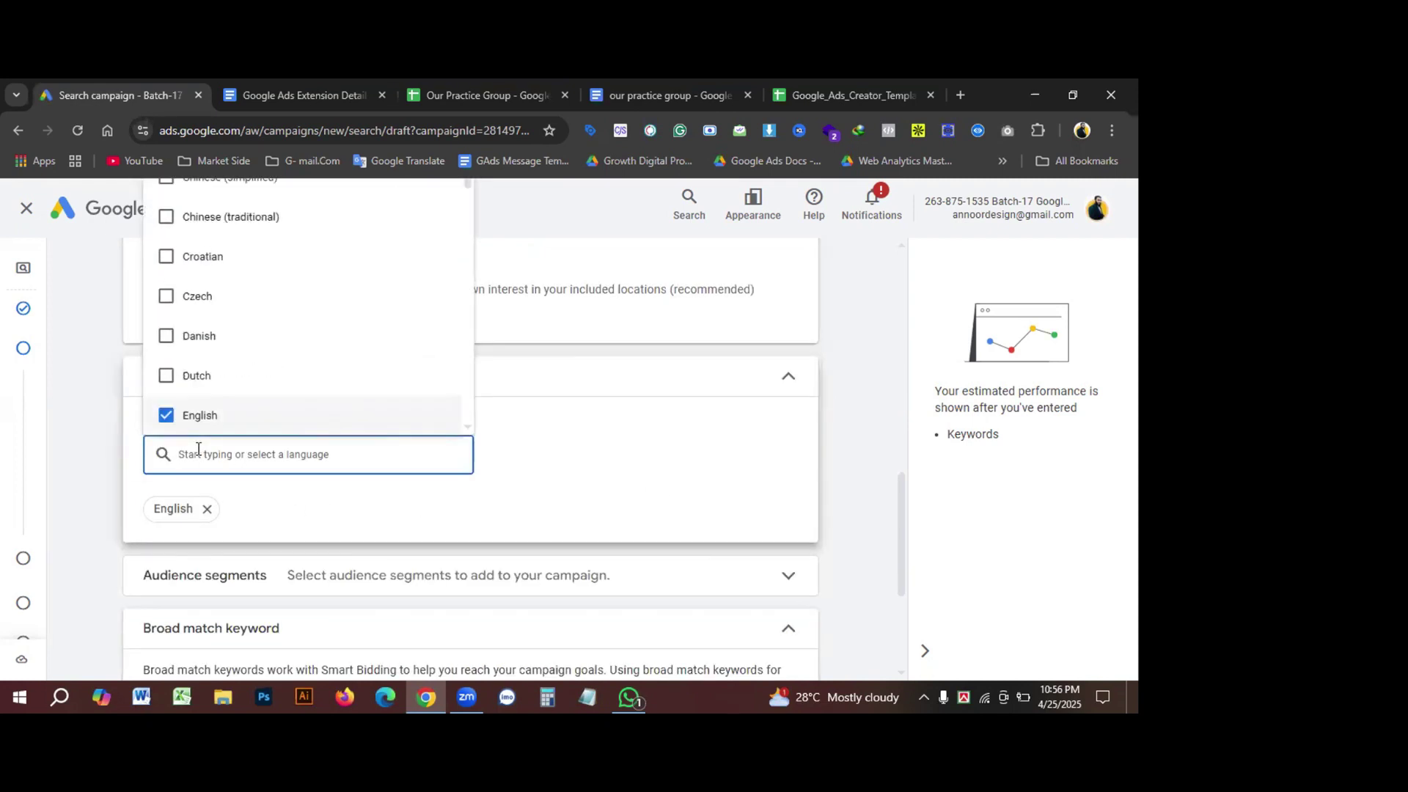
{"action": "left_click", "coordinate": [561, 432]}
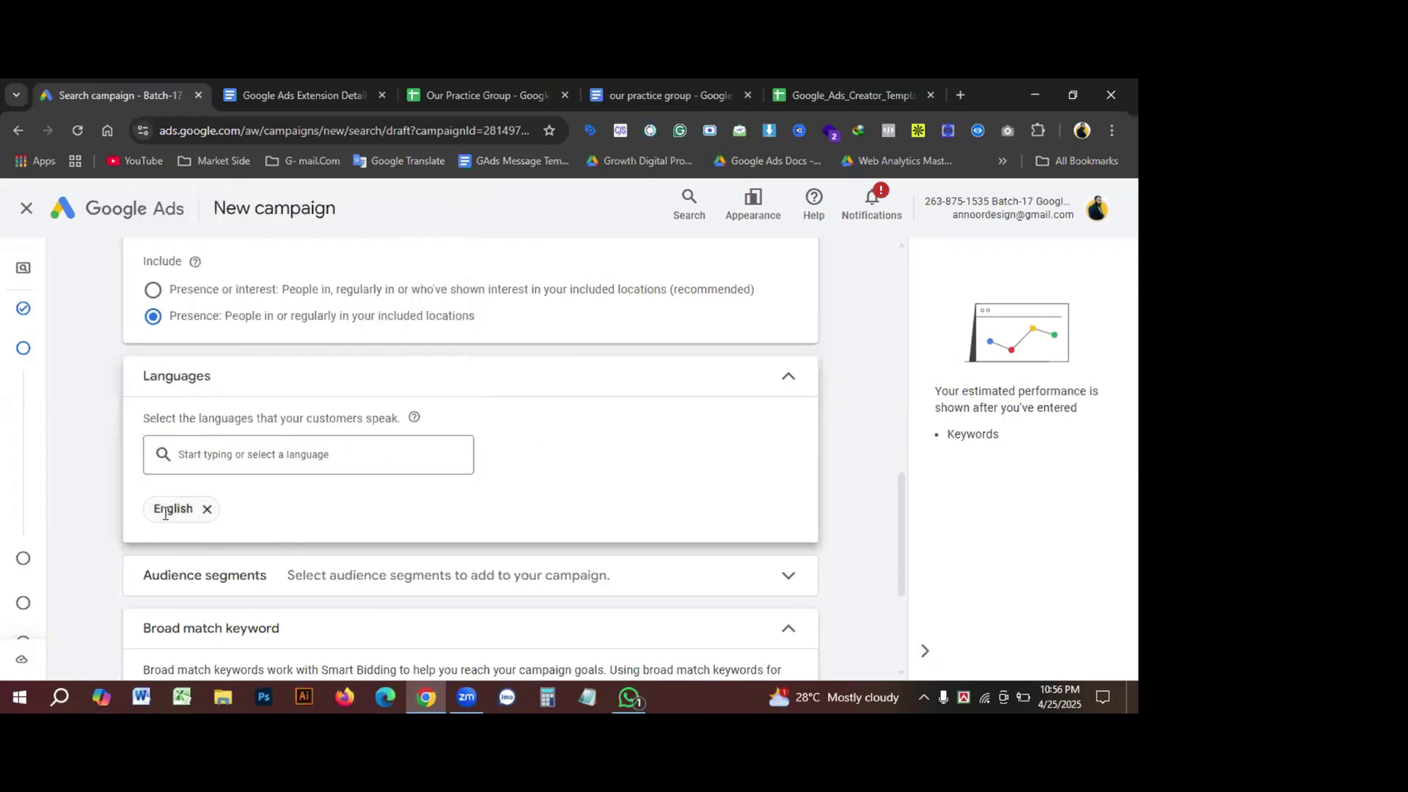
{"action": "left_click", "coordinate": [201, 448]}
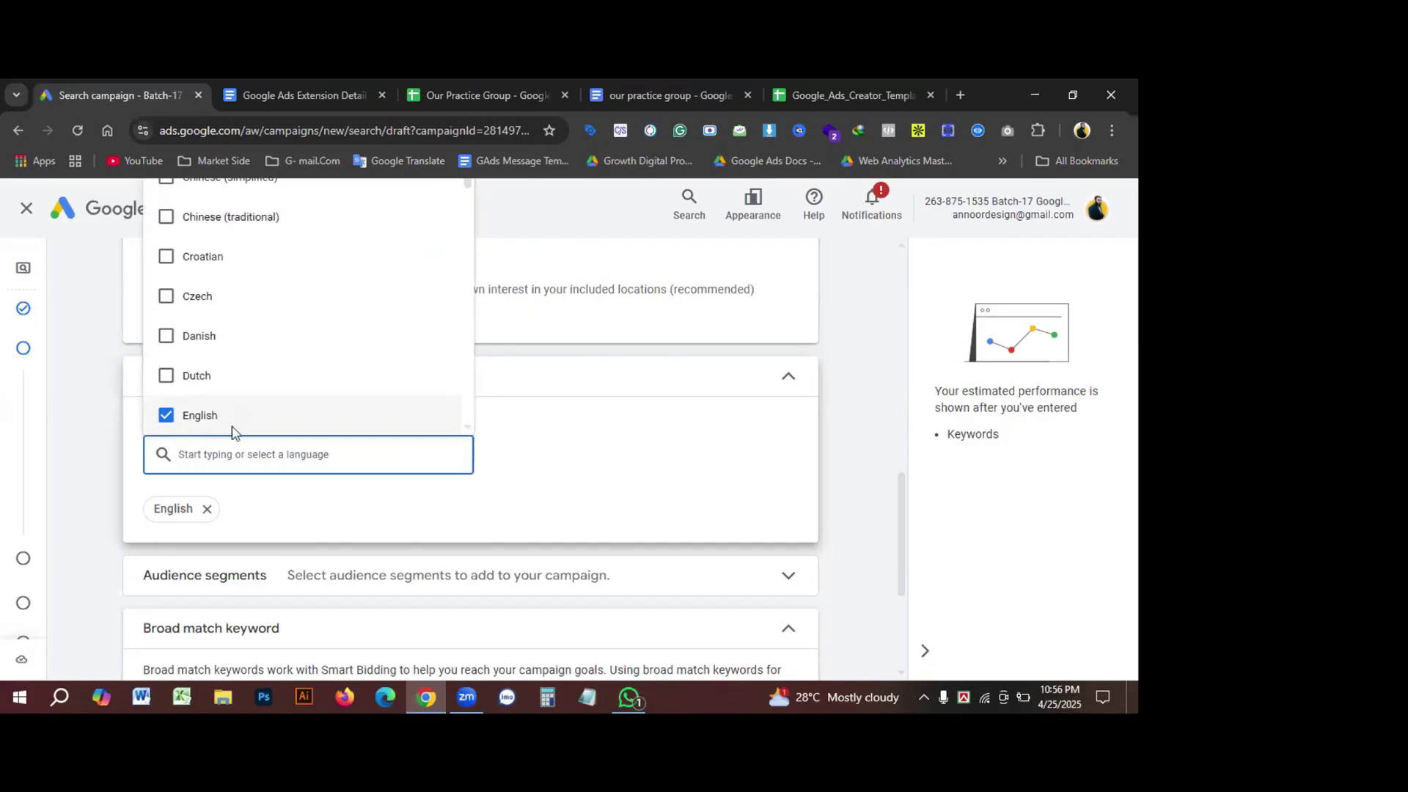
{"action": "left_click", "coordinate": [196, 417]}
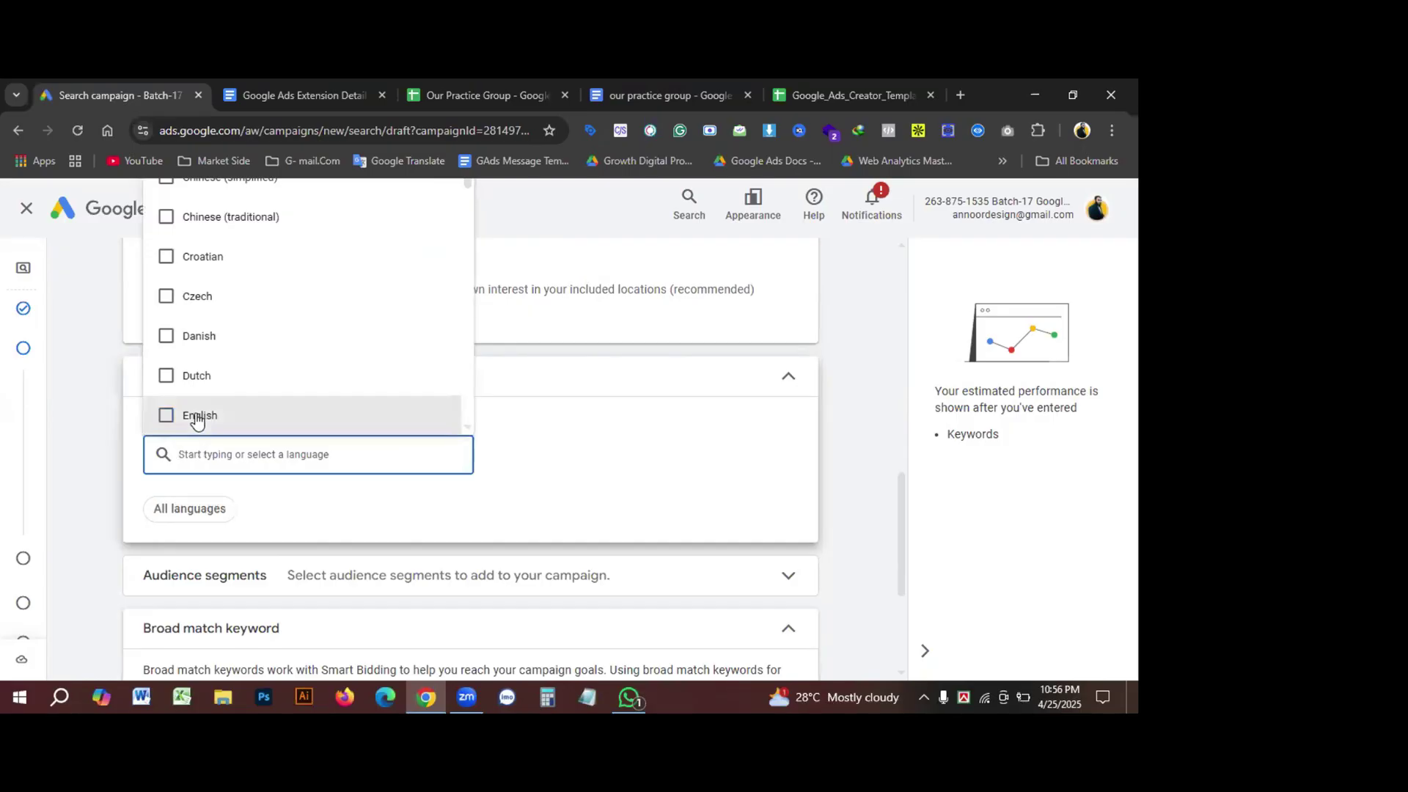
{"action": "left_click", "coordinate": [385, 478]}
{"action": "left_click", "coordinate": [238, 455]}
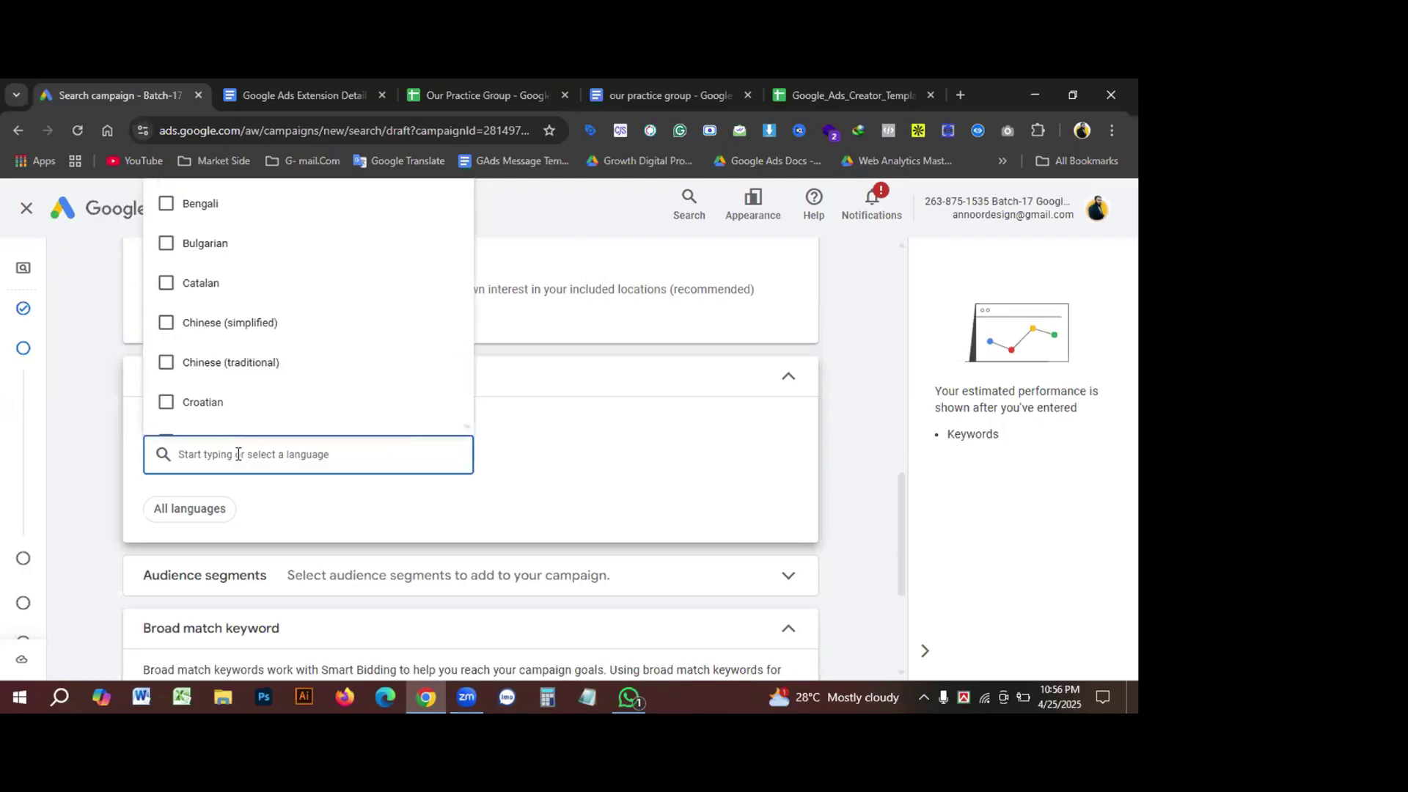
{"action": "type", "text": "wb"}
{"action": "key", "text": "BackSpace"}
{"action": "key", "text": "BackSpace"}
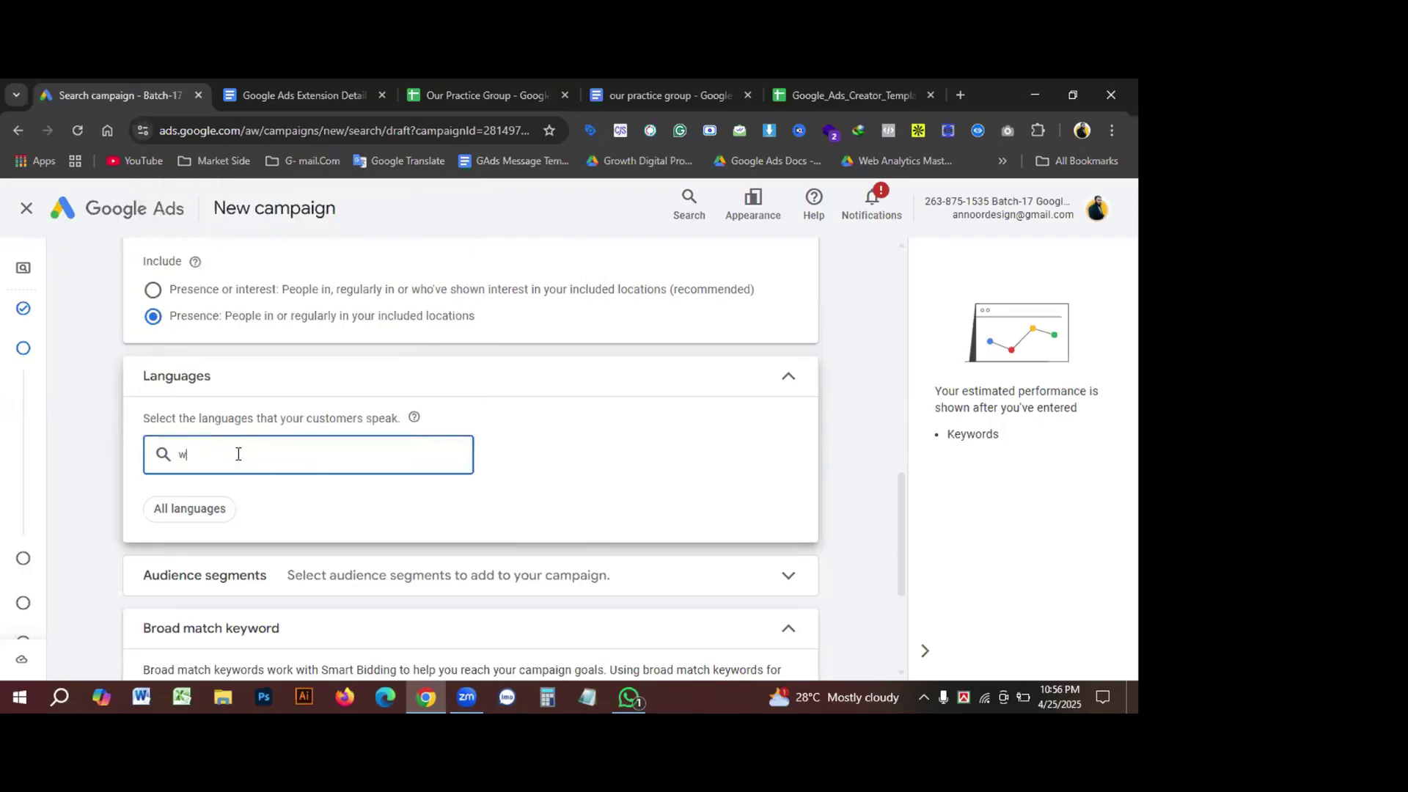
{"action": "type", "text": "w"}
{"action": "key", "text": "BackSpace"}
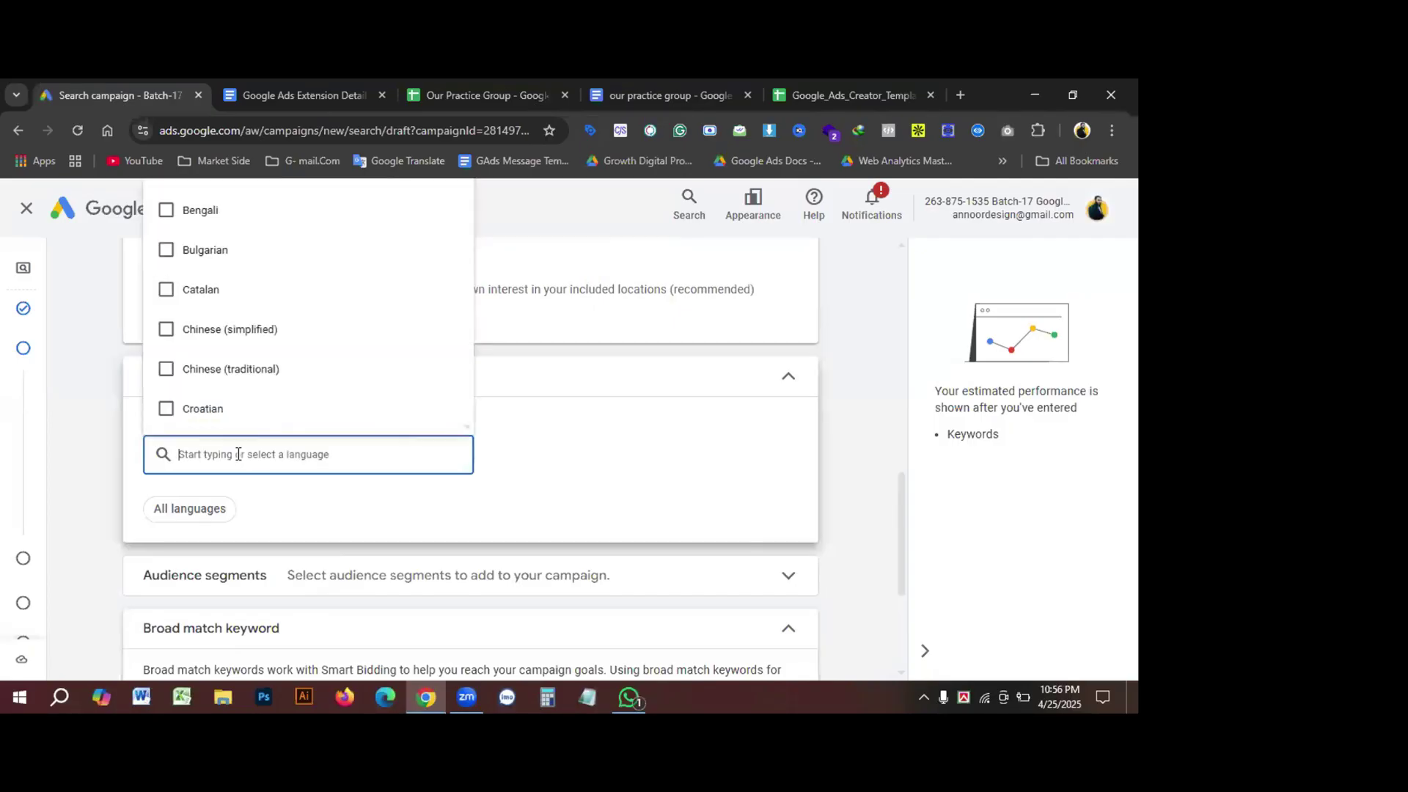
{"action": "type", "text": "eng"}
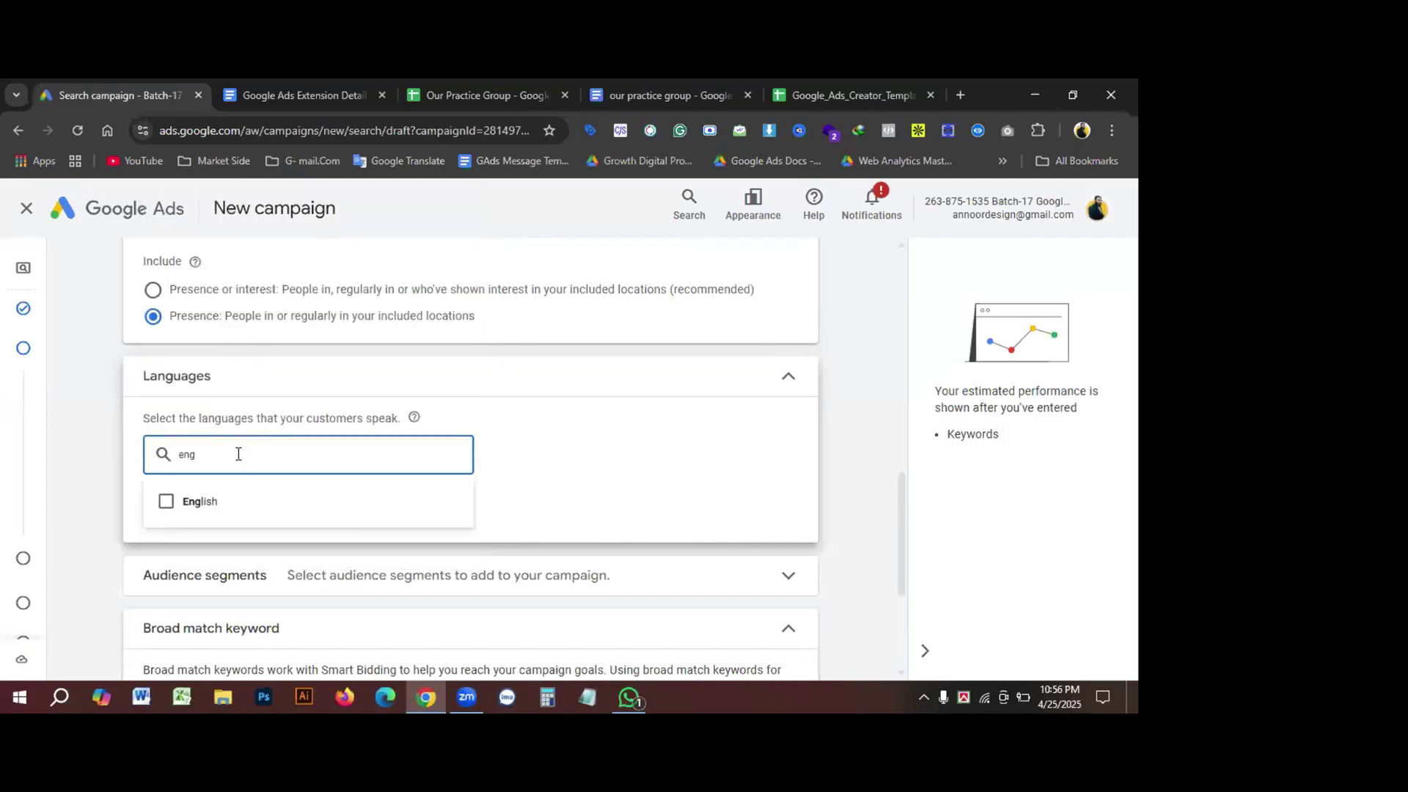
{"action": "left_click", "coordinate": [194, 510]}
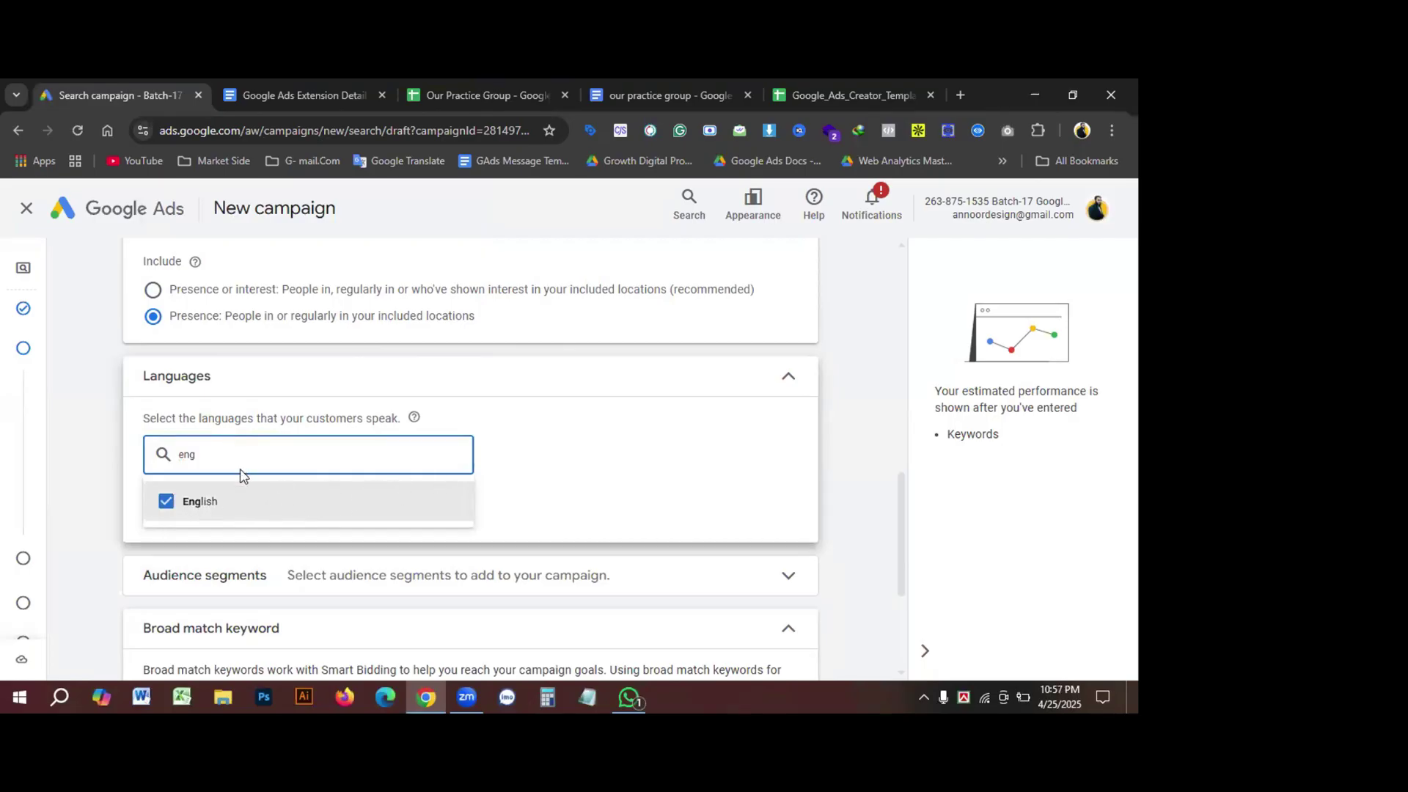
{"action": "left_click", "coordinate": [556, 470]}
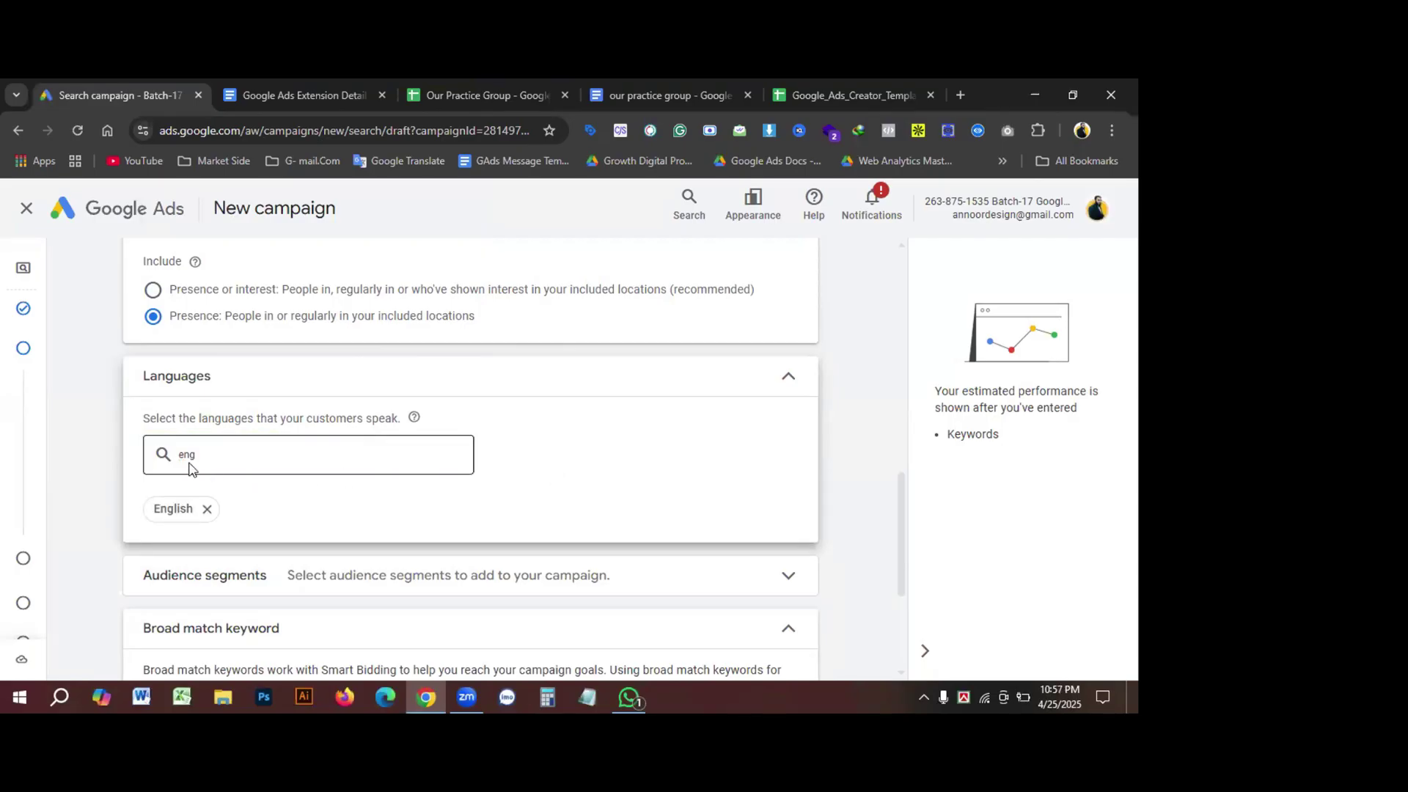
{"action": "left_click", "coordinate": [217, 449]}
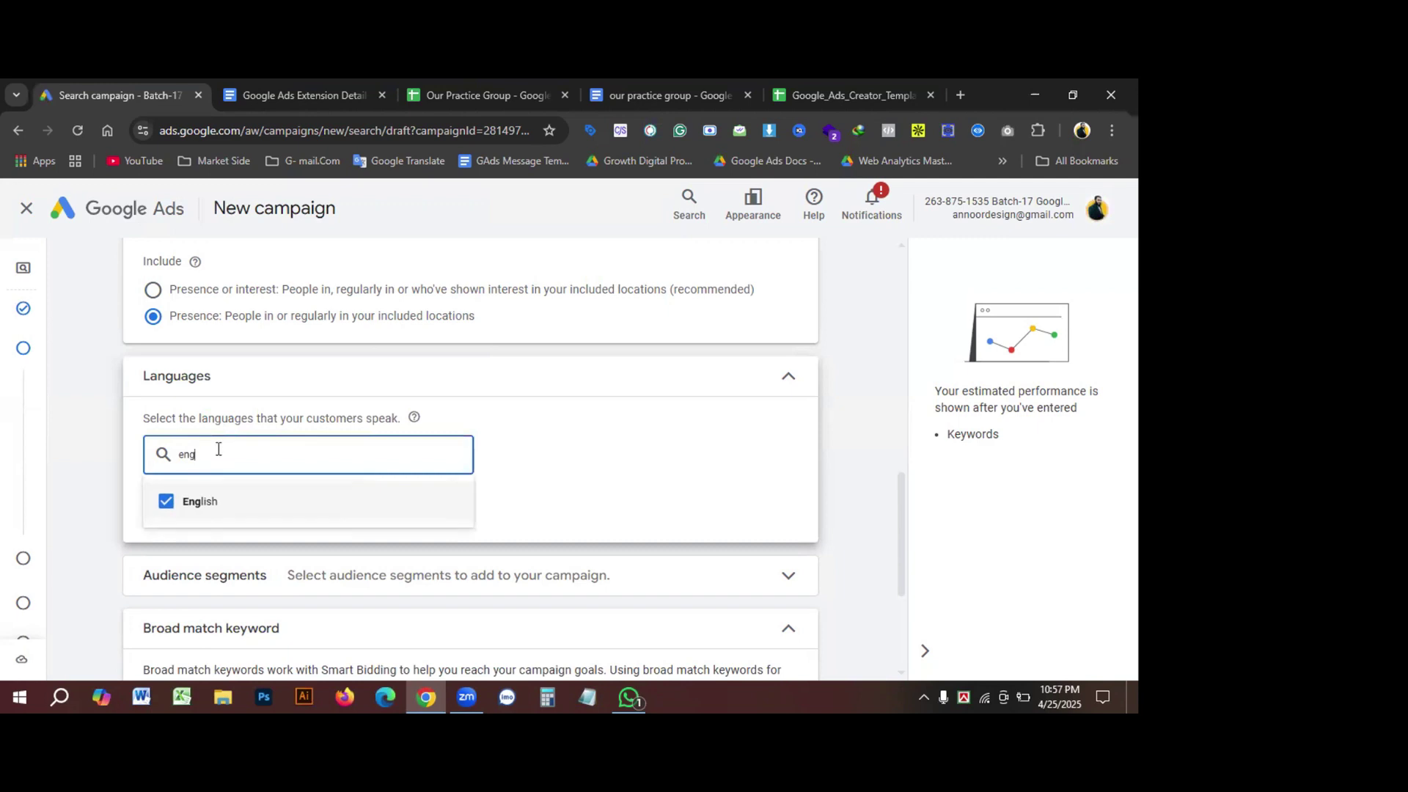
{"action": "key", "text": "BackSpace"}
{"action": "key", "text": "BackSpace"}
{"action": "key", "text": "BackSpace"}
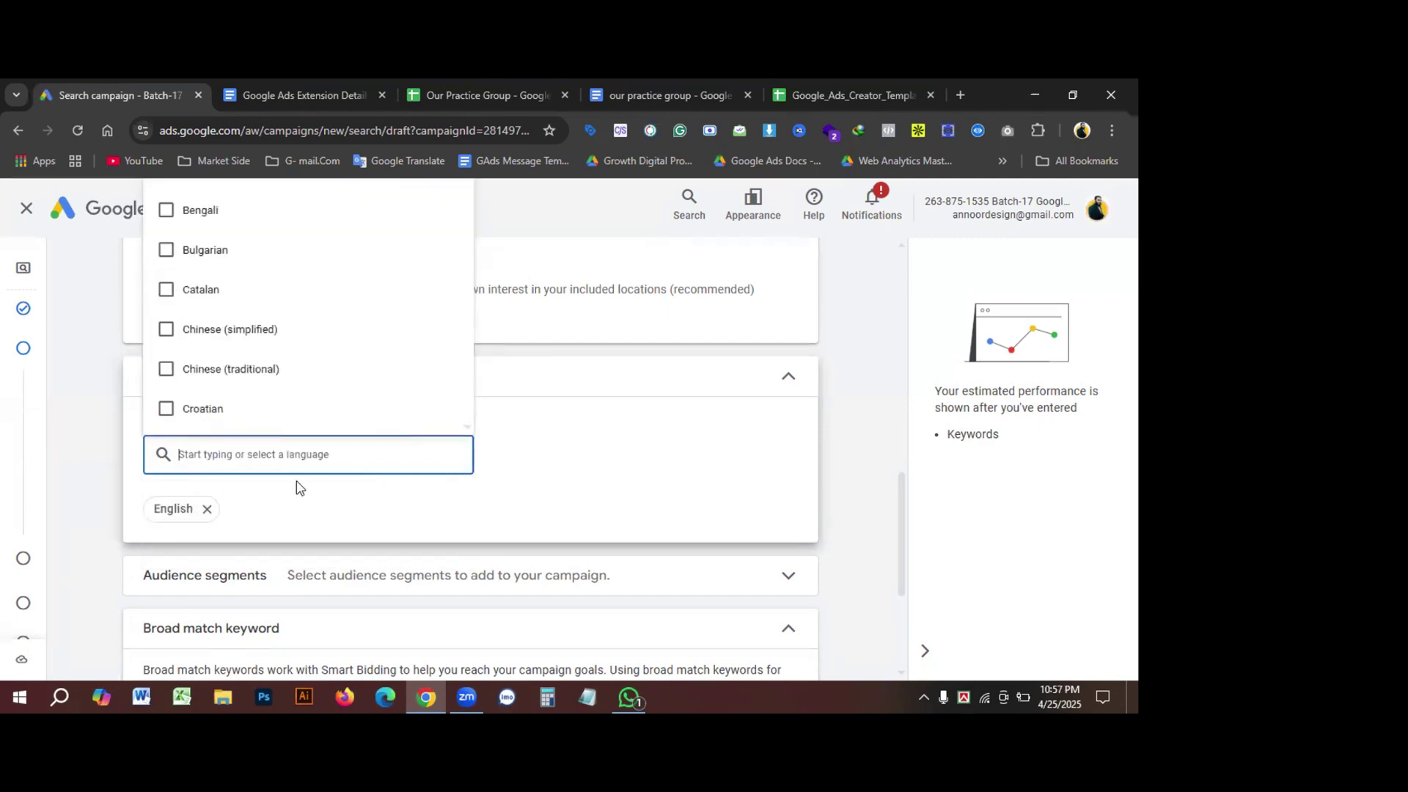
{"action": "left_click", "coordinate": [562, 447]}
Step: Reselect the Presence option so only people in the included locations are targeted
{"action": "scroll", "coordinate": [569, 480], "scroll_direction": "up", "scroll_amount": 1}
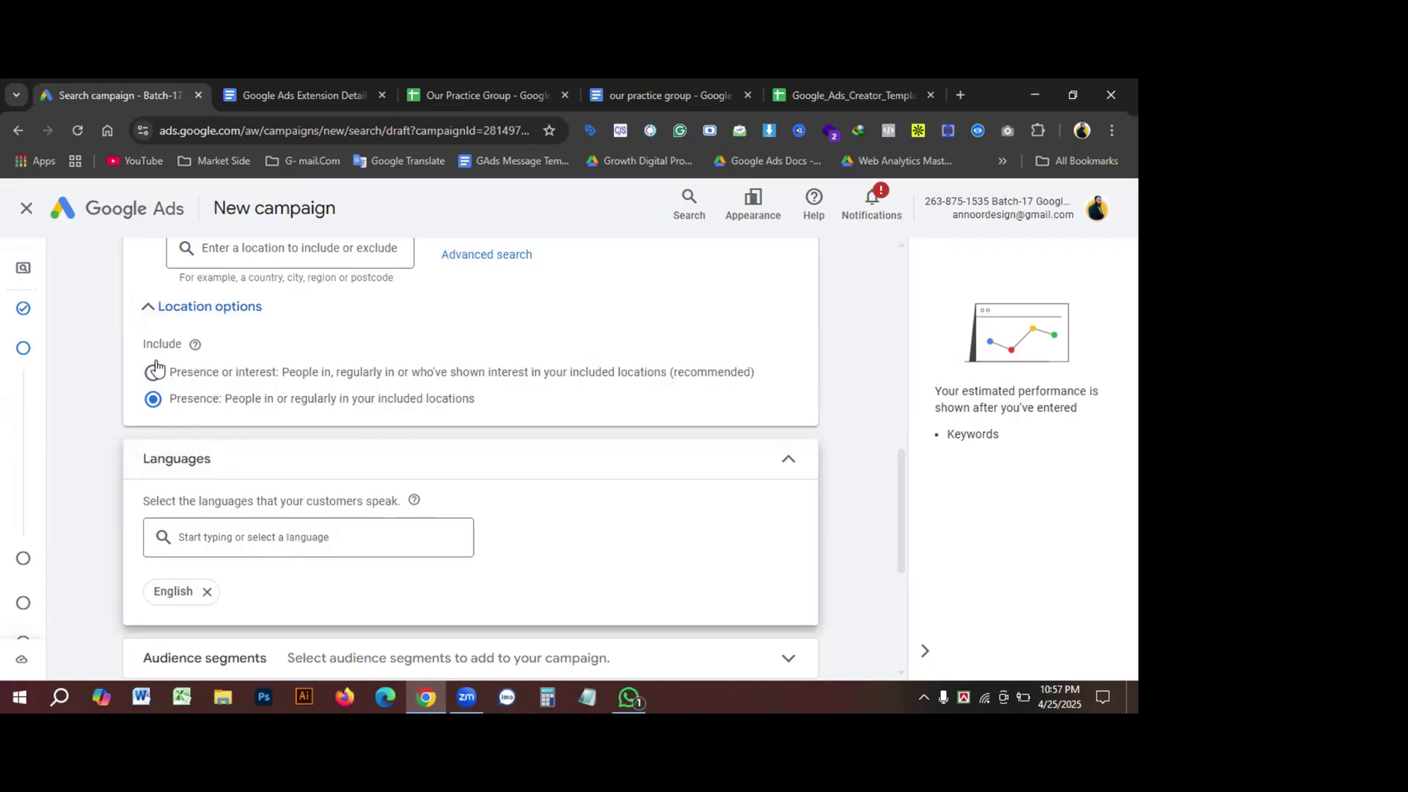
{"action": "left_click_drag", "start_coordinate": [741, 379], "coordinate": [151, 373]}
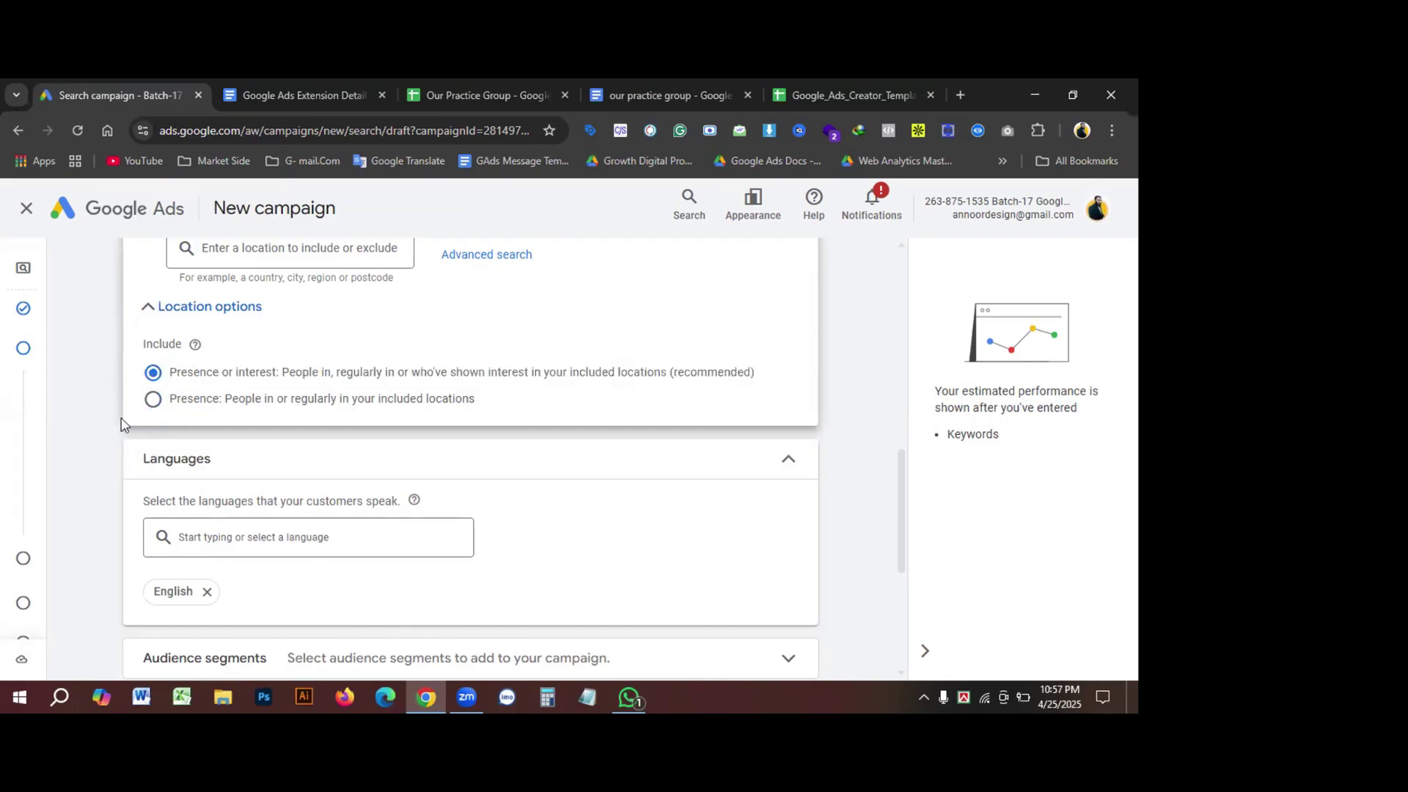
{"action": "left_click", "coordinate": [156, 400]}
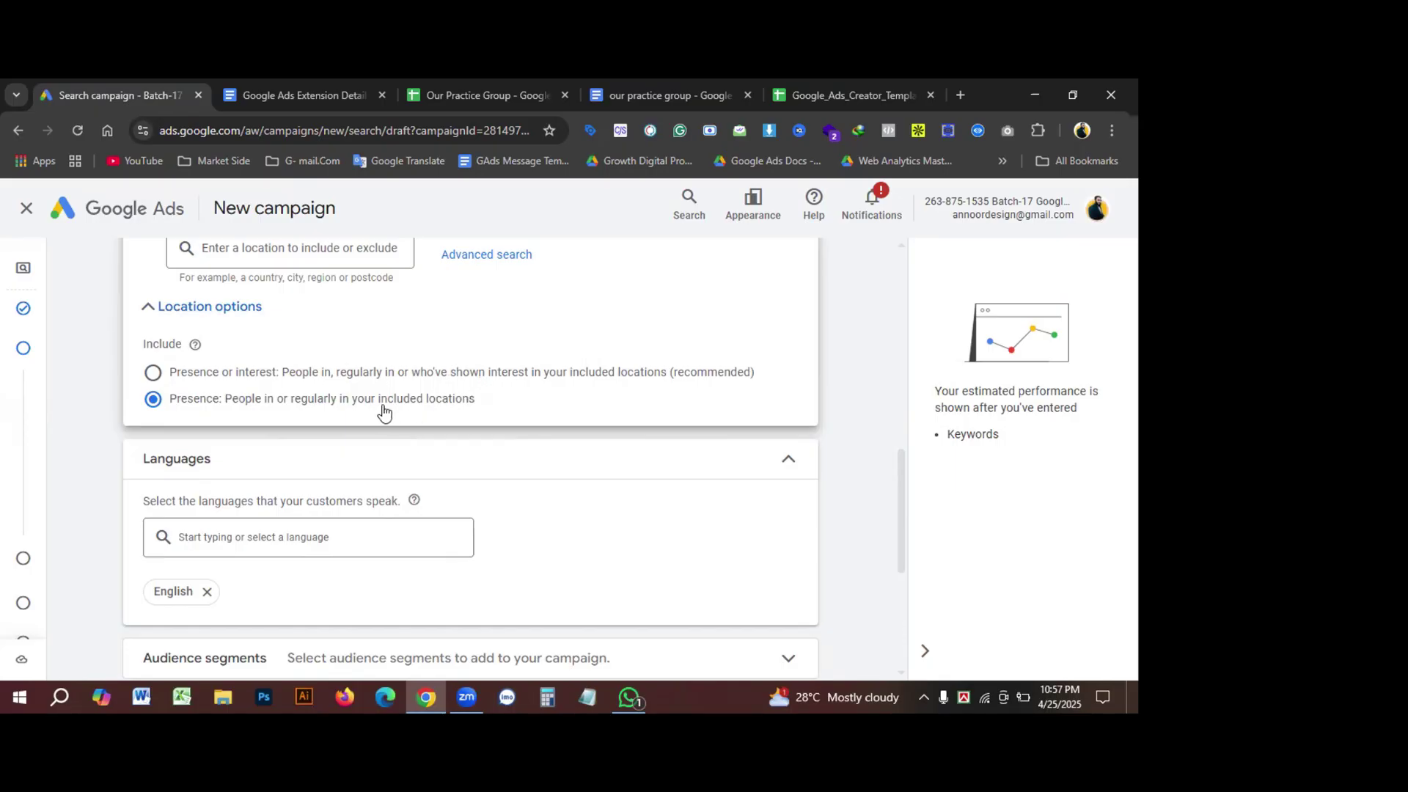
{"action": "scroll", "coordinate": [682, 438], "scroll_direction": "down", "scroll_amount": 1}
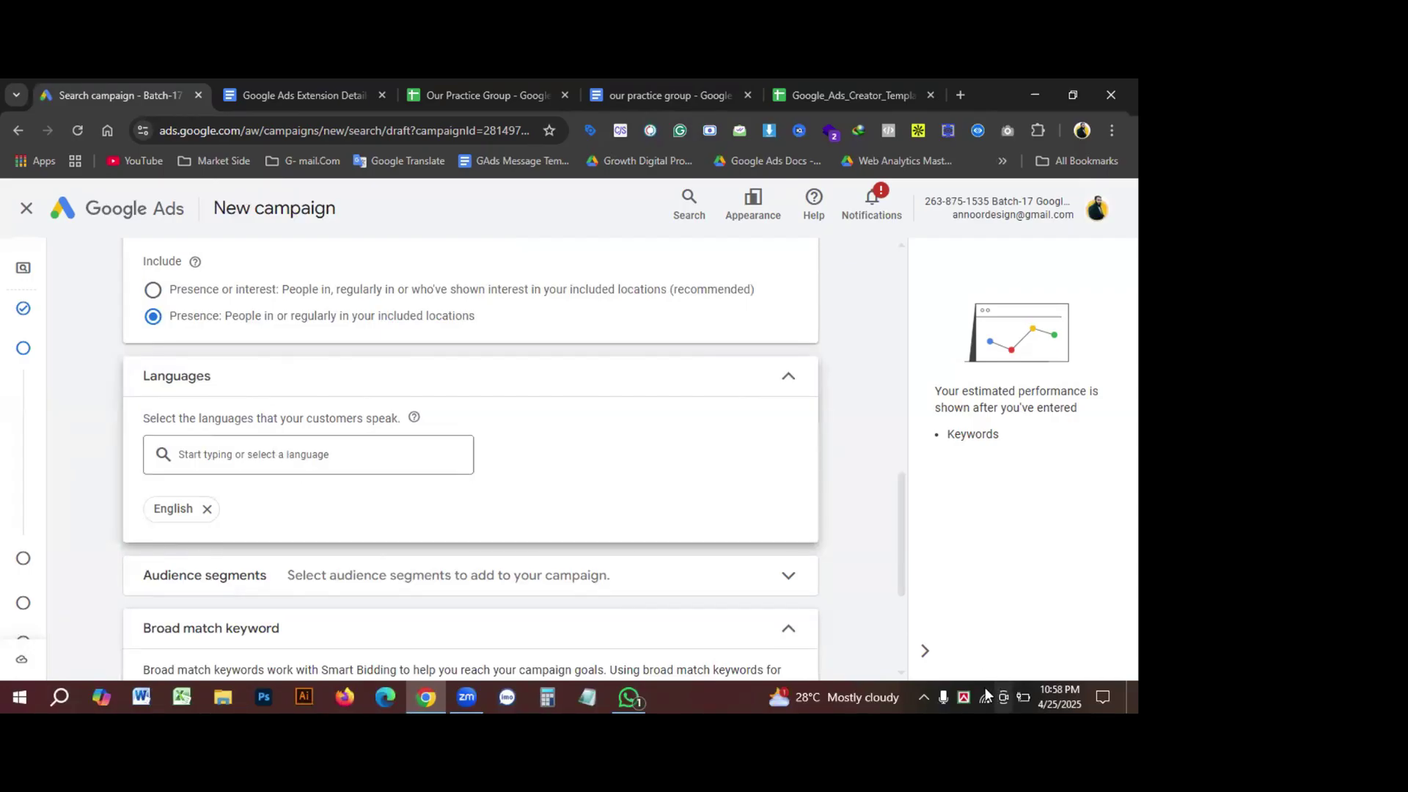
Step: Raise the speaker volume to 85 from the system tray
{"action": "left_click", "coordinate": [925, 692]}
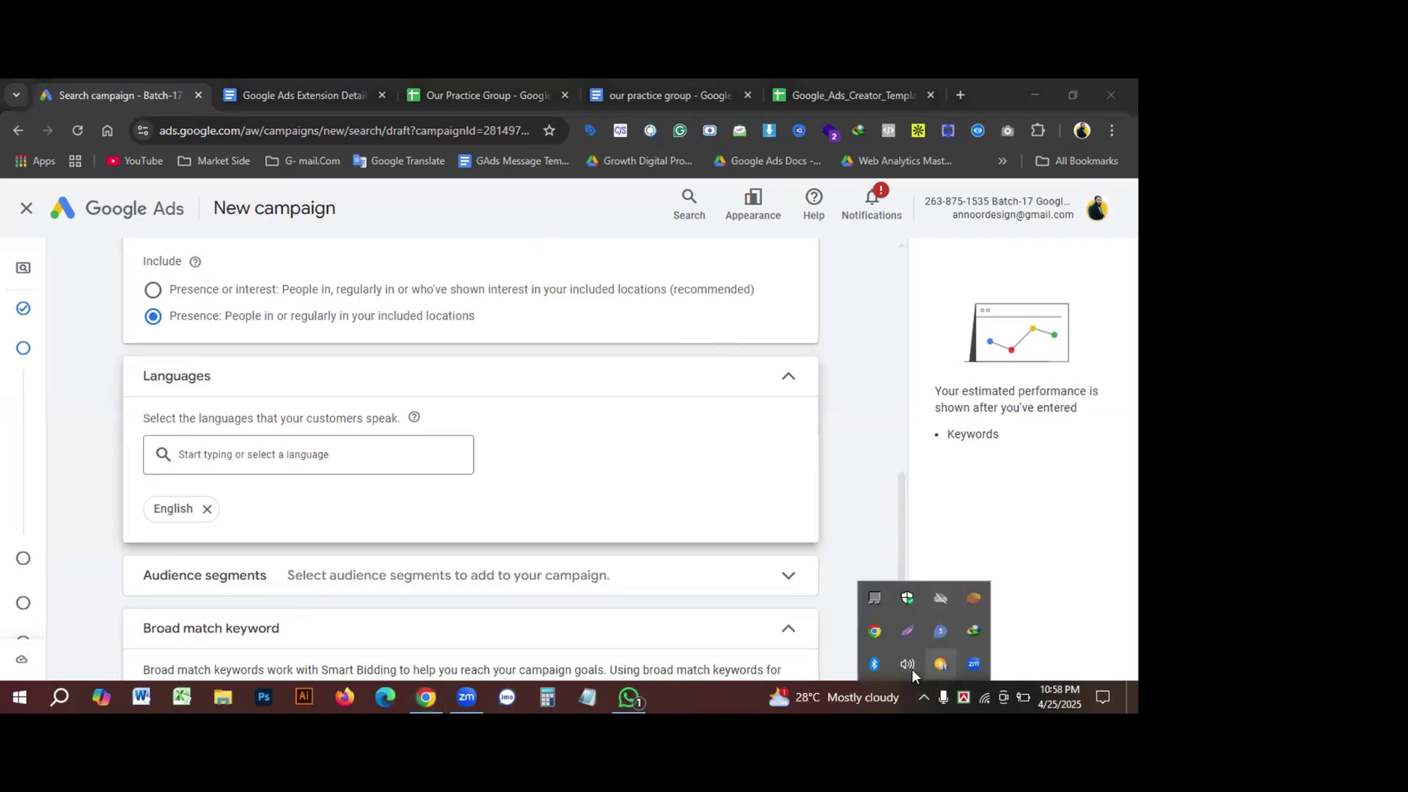
{"action": "left_click", "coordinate": [909, 665]}
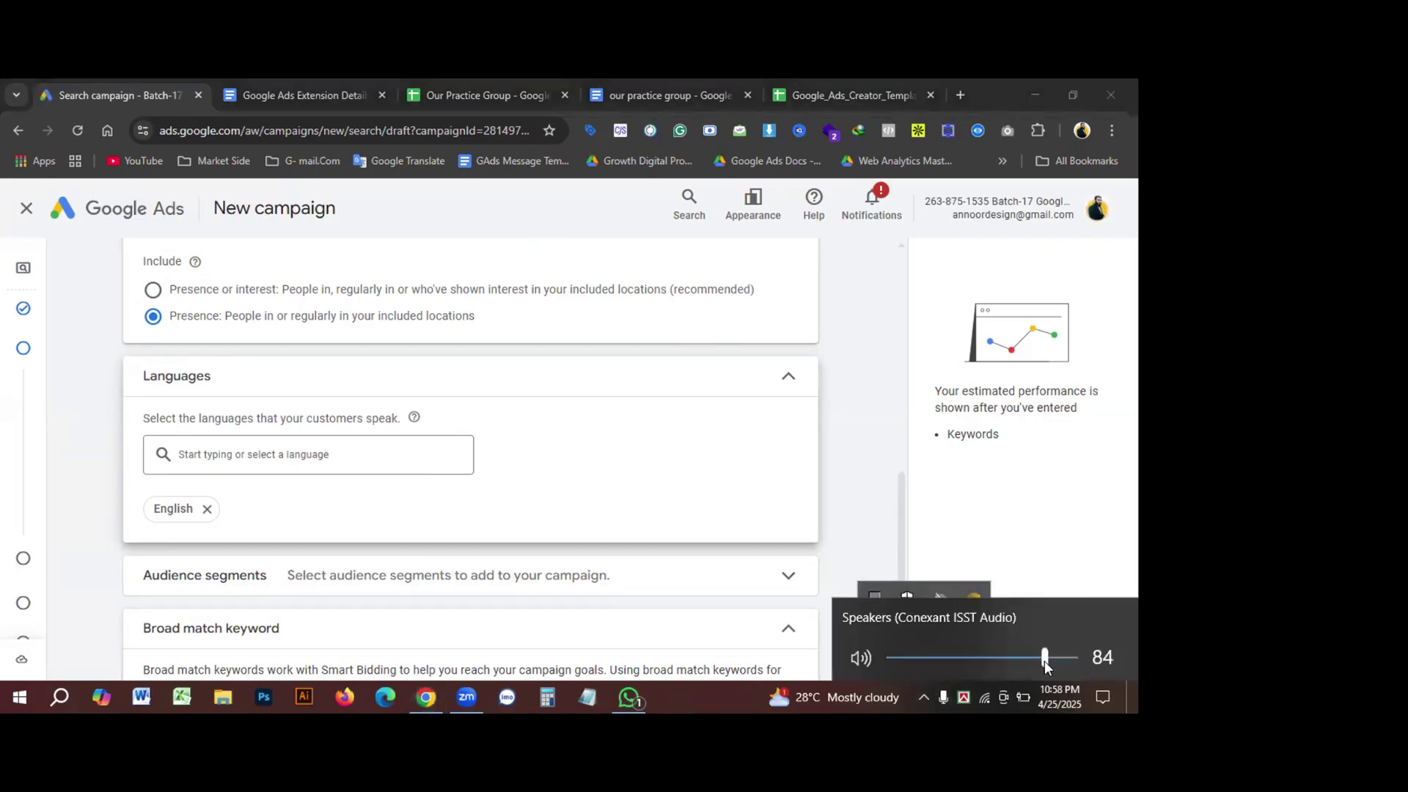
{"action": "left_click_drag", "start_coordinate": [1044, 661], "coordinate": [1047, 658]}
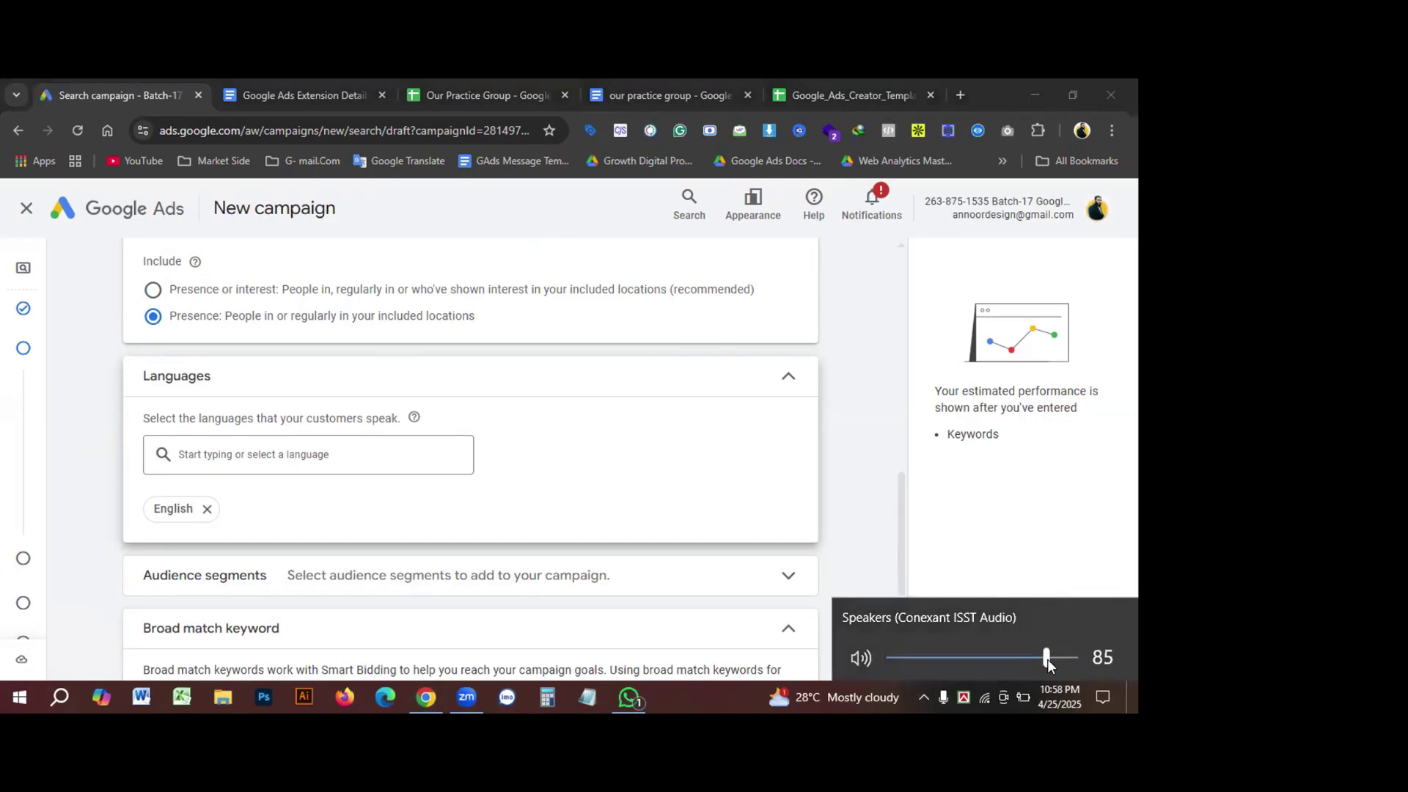
{"action": "left_click", "coordinate": [76, 505]}
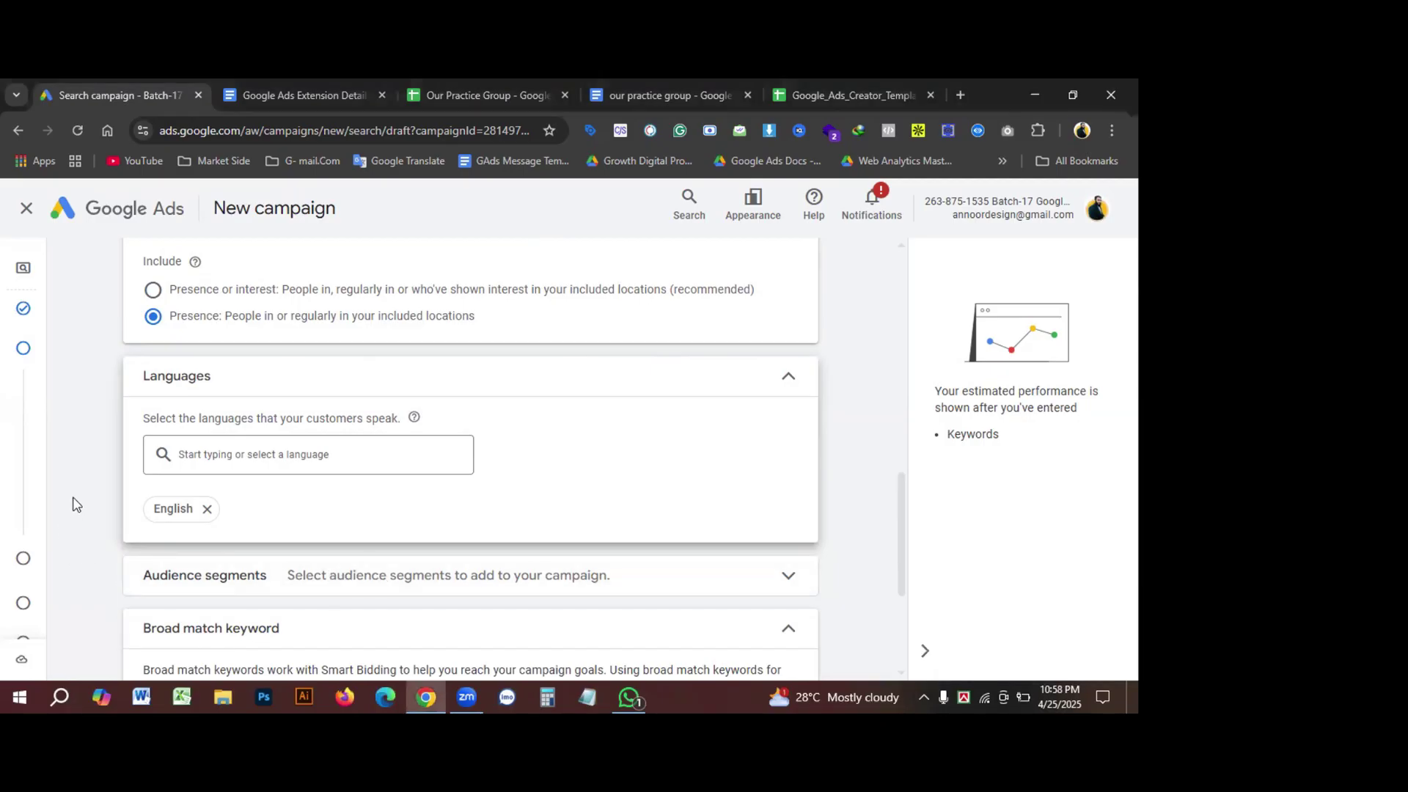
Step: Expand and then collapse the Audience segments options
{"action": "scroll", "coordinate": [359, 488], "scroll_direction": "down", "scroll_amount": 1}
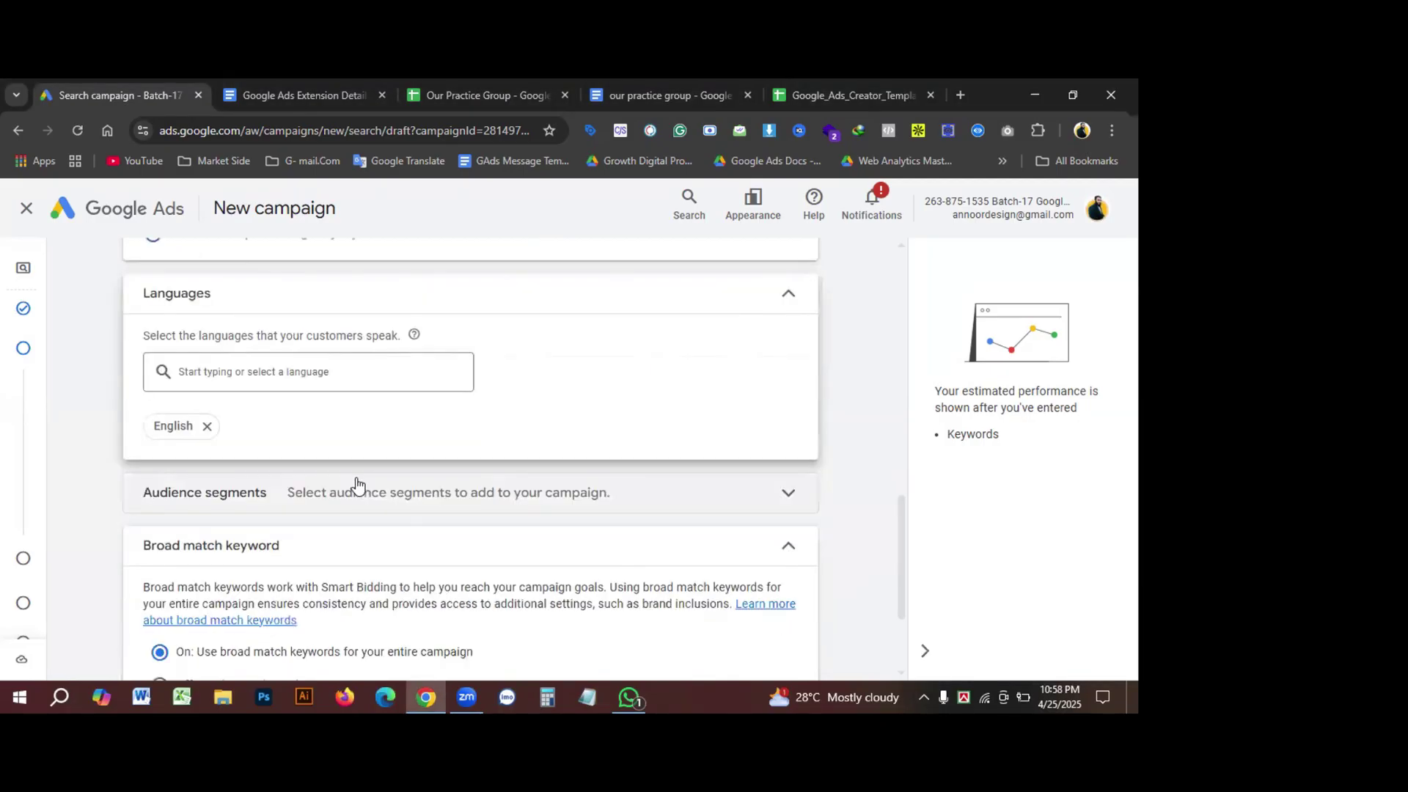
{"action": "left_click", "coordinate": [213, 501]}
{"action": "scroll", "coordinate": [589, 488], "scroll_direction": "down", "scroll_amount": 1}
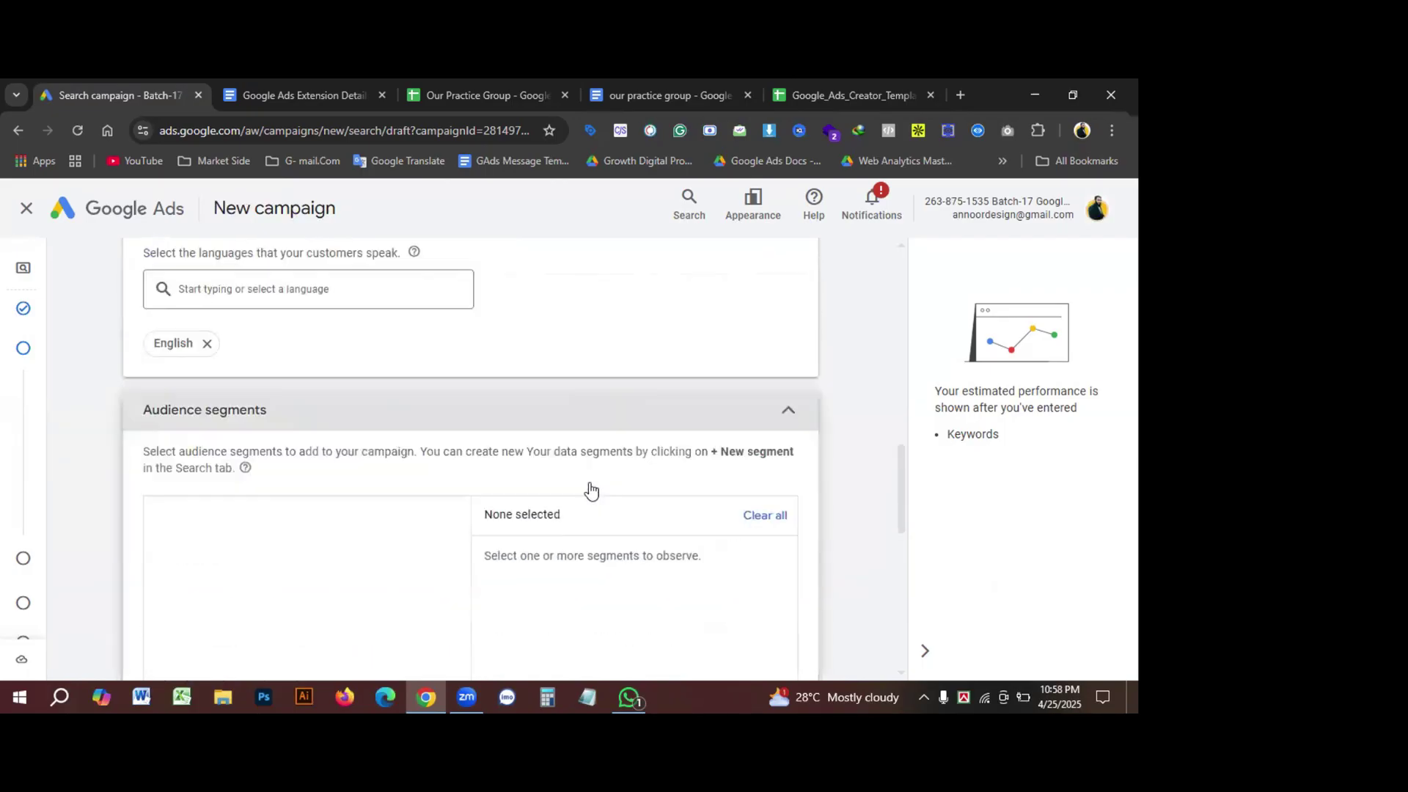
{"action": "left_click", "coordinate": [788, 417]}
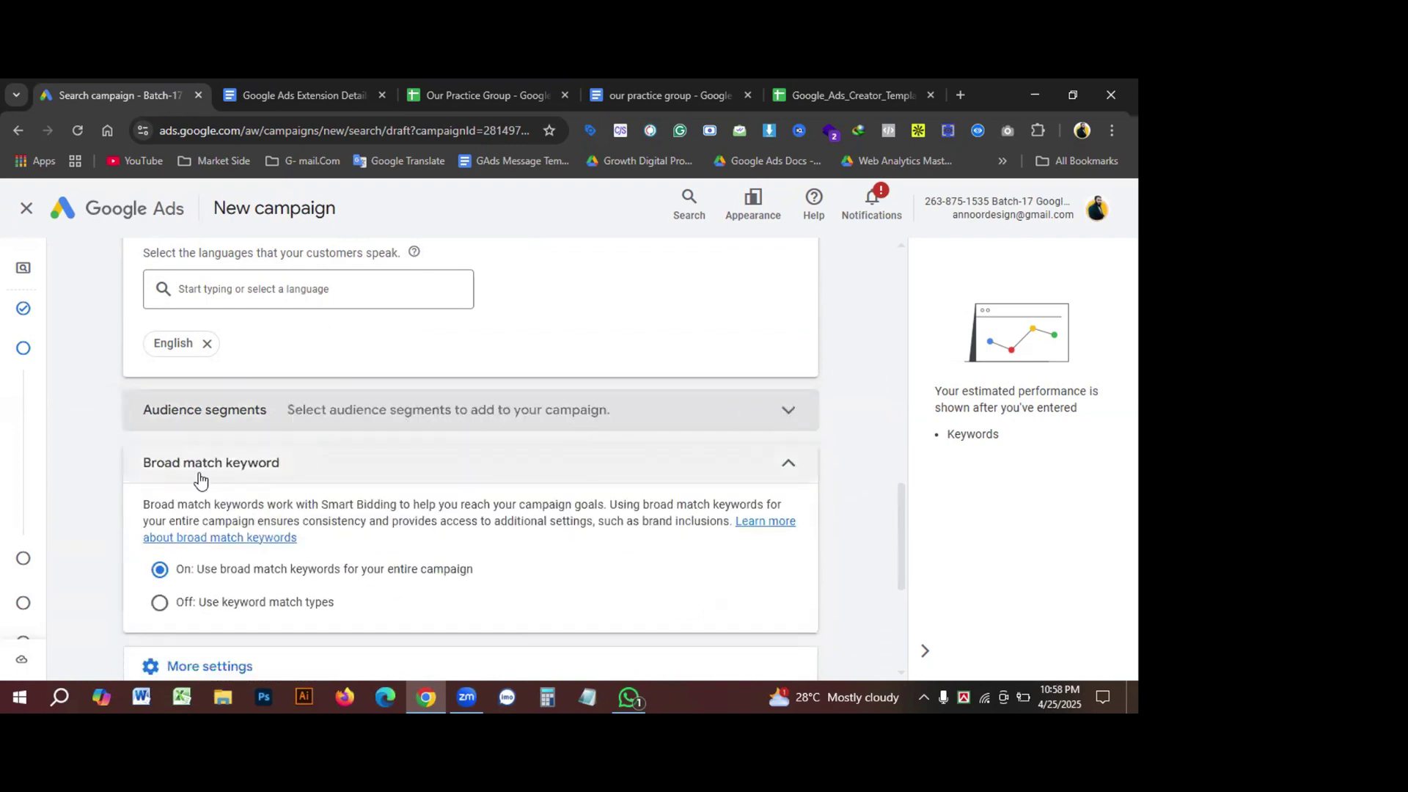
Step: Set Broad match keywords to 'Off: Use keyword match types'
{"action": "left_click", "coordinate": [152, 470]}
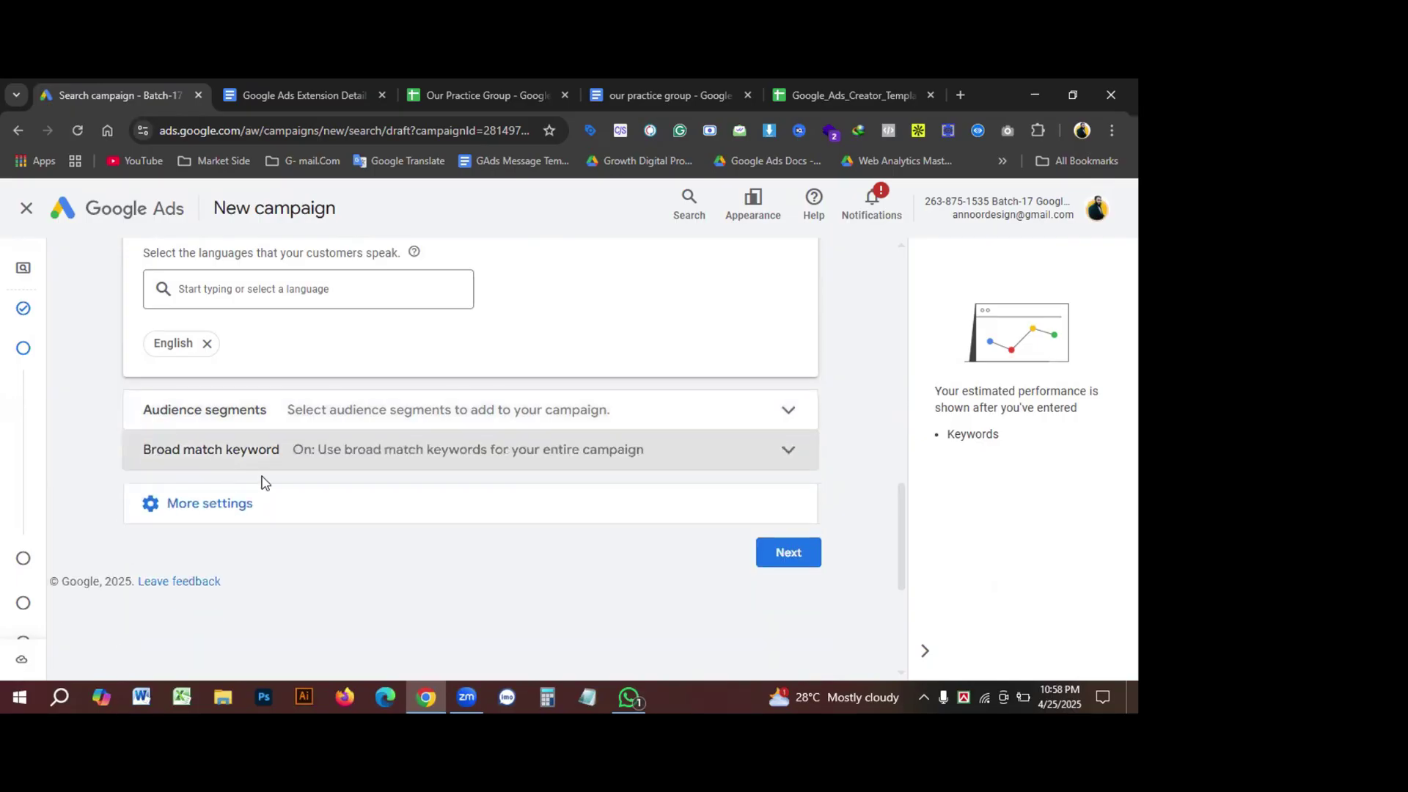
{"action": "left_click", "coordinate": [209, 457]}
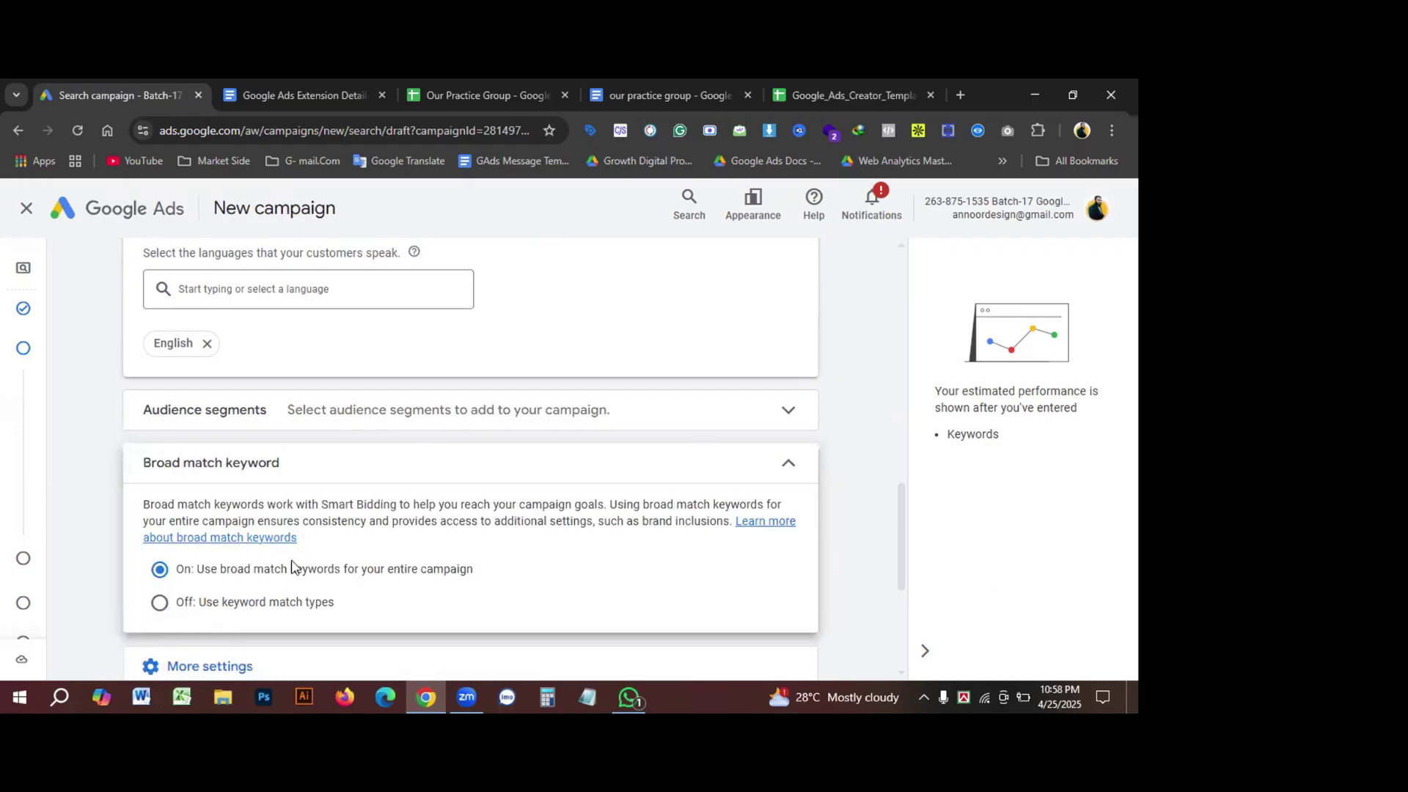
{"action": "scroll", "coordinate": [292, 564], "scroll_direction": "down", "scroll_amount": 2}
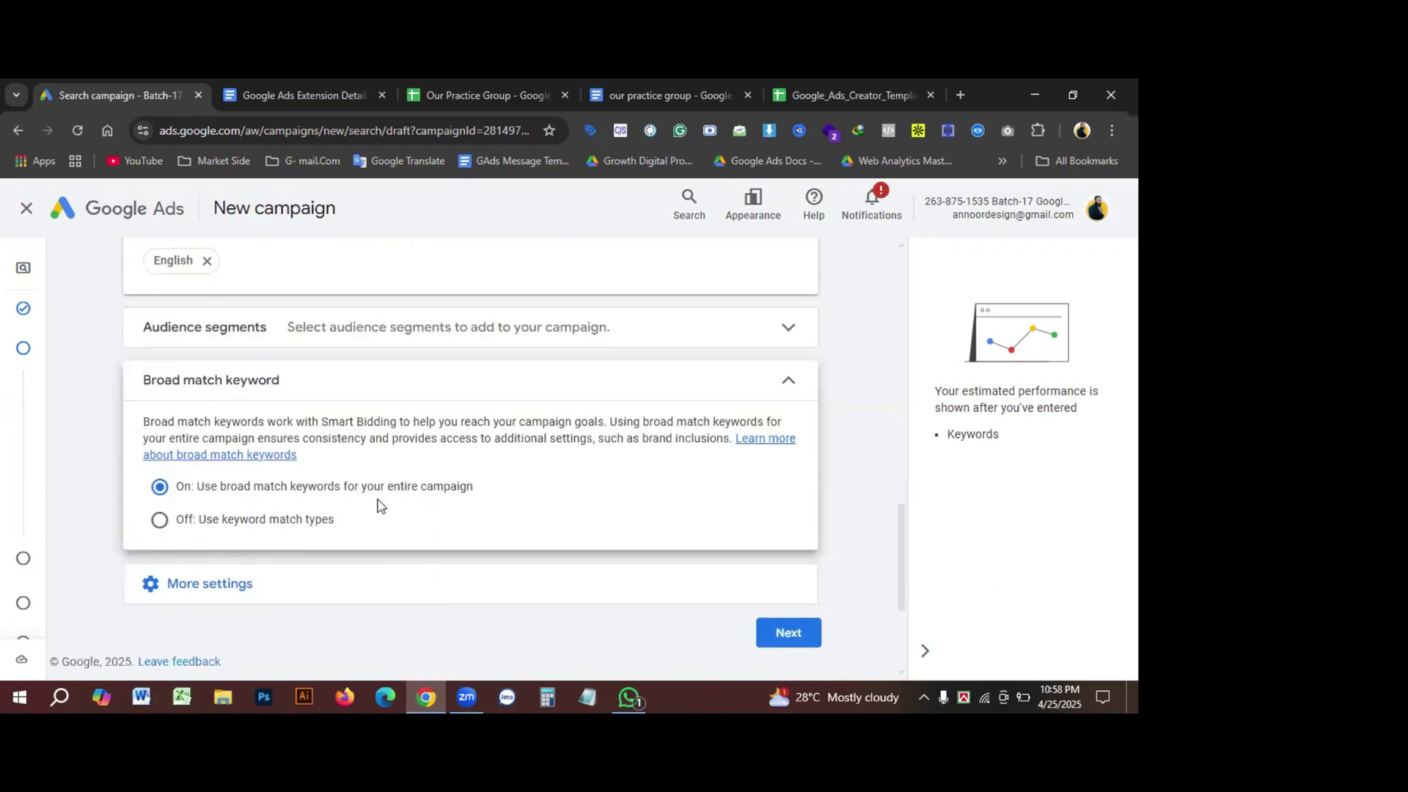
{"action": "left_click", "coordinate": [159, 520]}
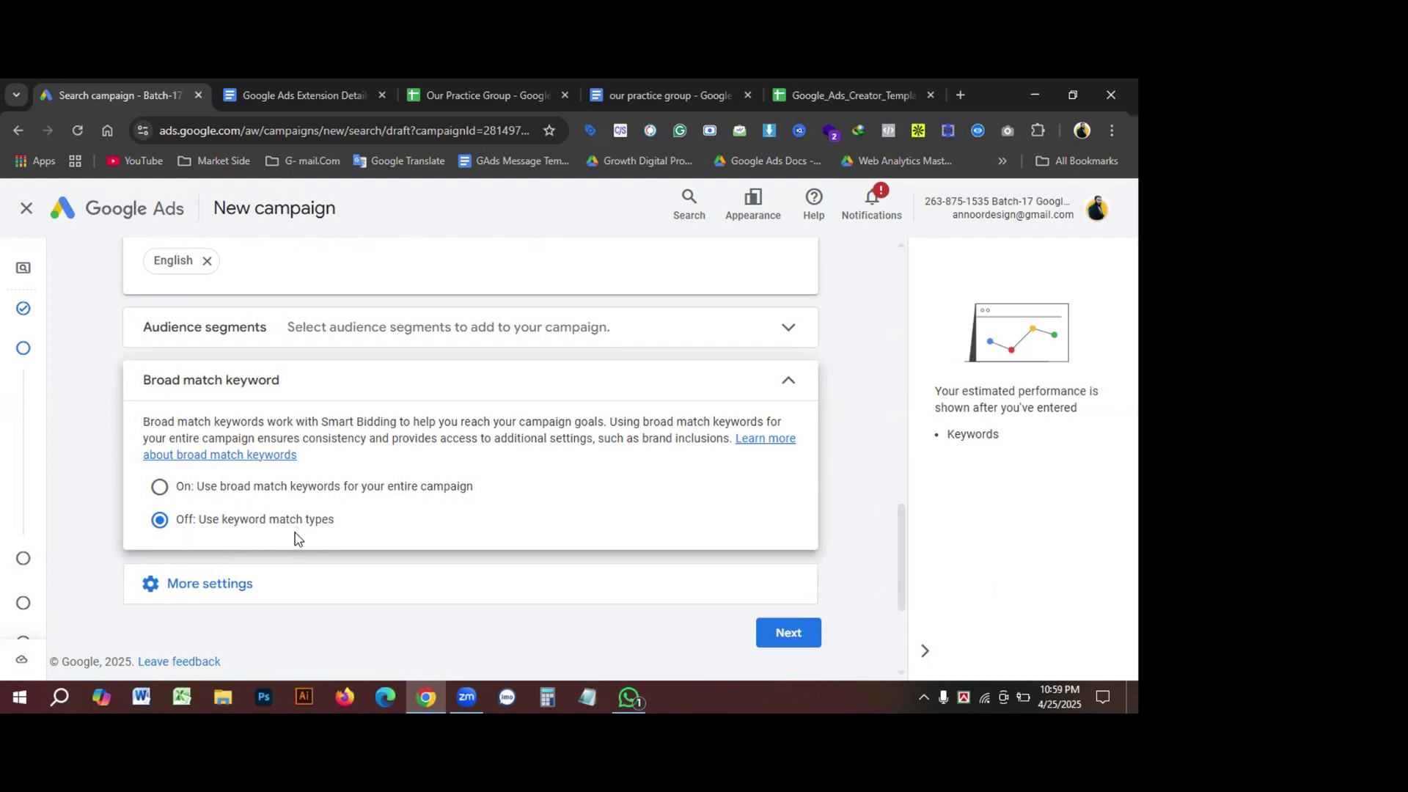
Step: Expand More settings to check ad rotation (Optimise: Prefer best performing ads) and other rows
{"action": "scroll", "coordinate": [506, 503], "scroll_direction": "down", "scroll_amount": 1}
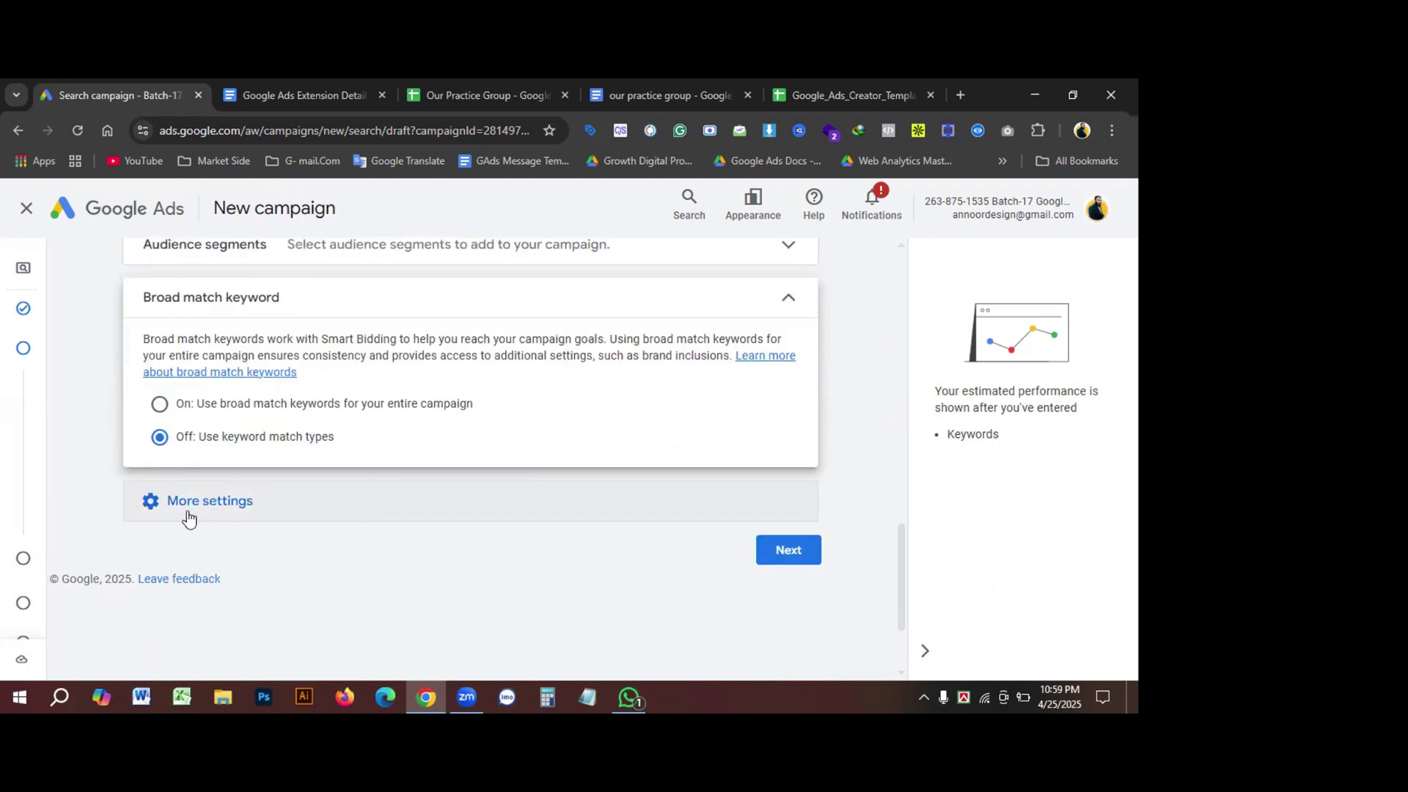
{"action": "left_click", "coordinate": [159, 506]}
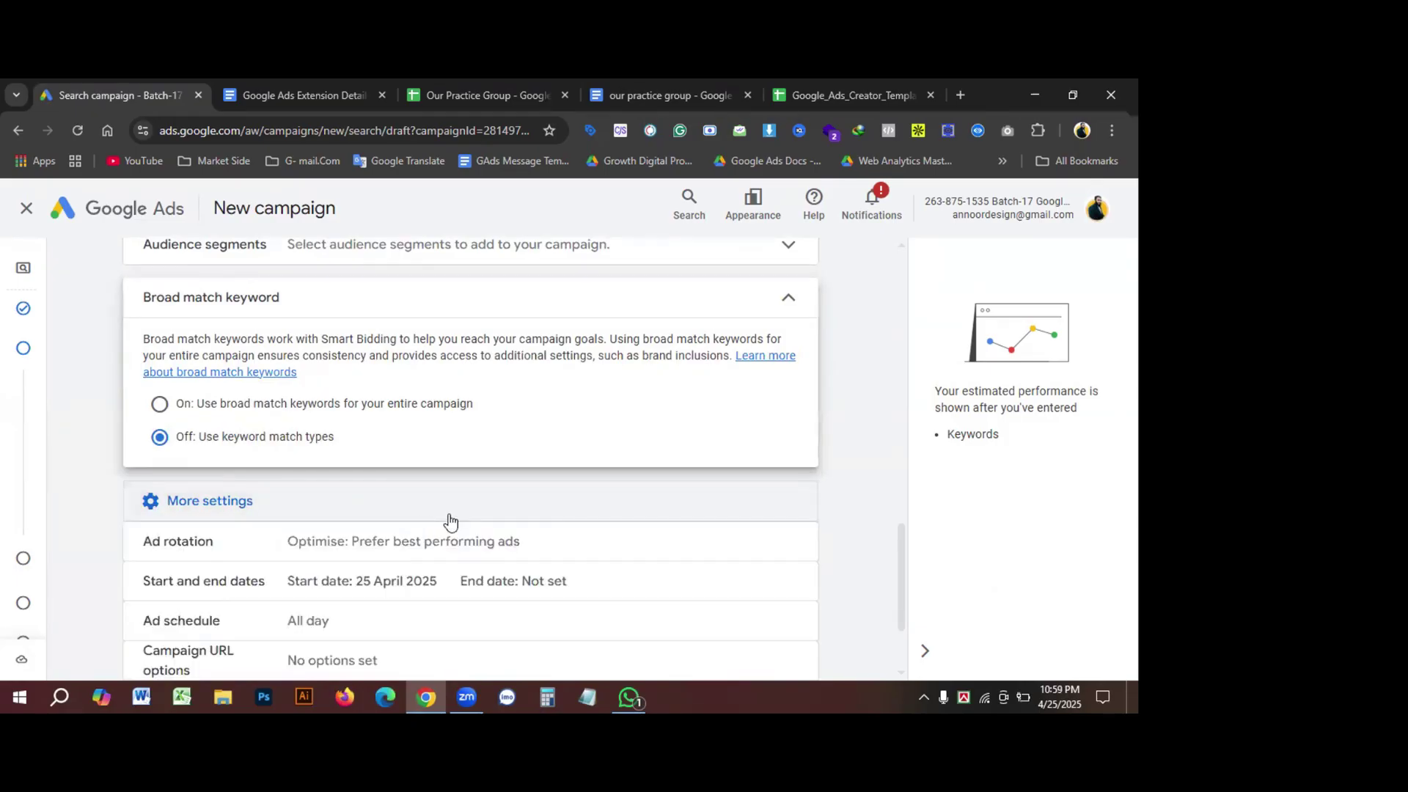
{"action": "scroll", "coordinate": [533, 506], "scroll_direction": "down", "scroll_amount": 1}
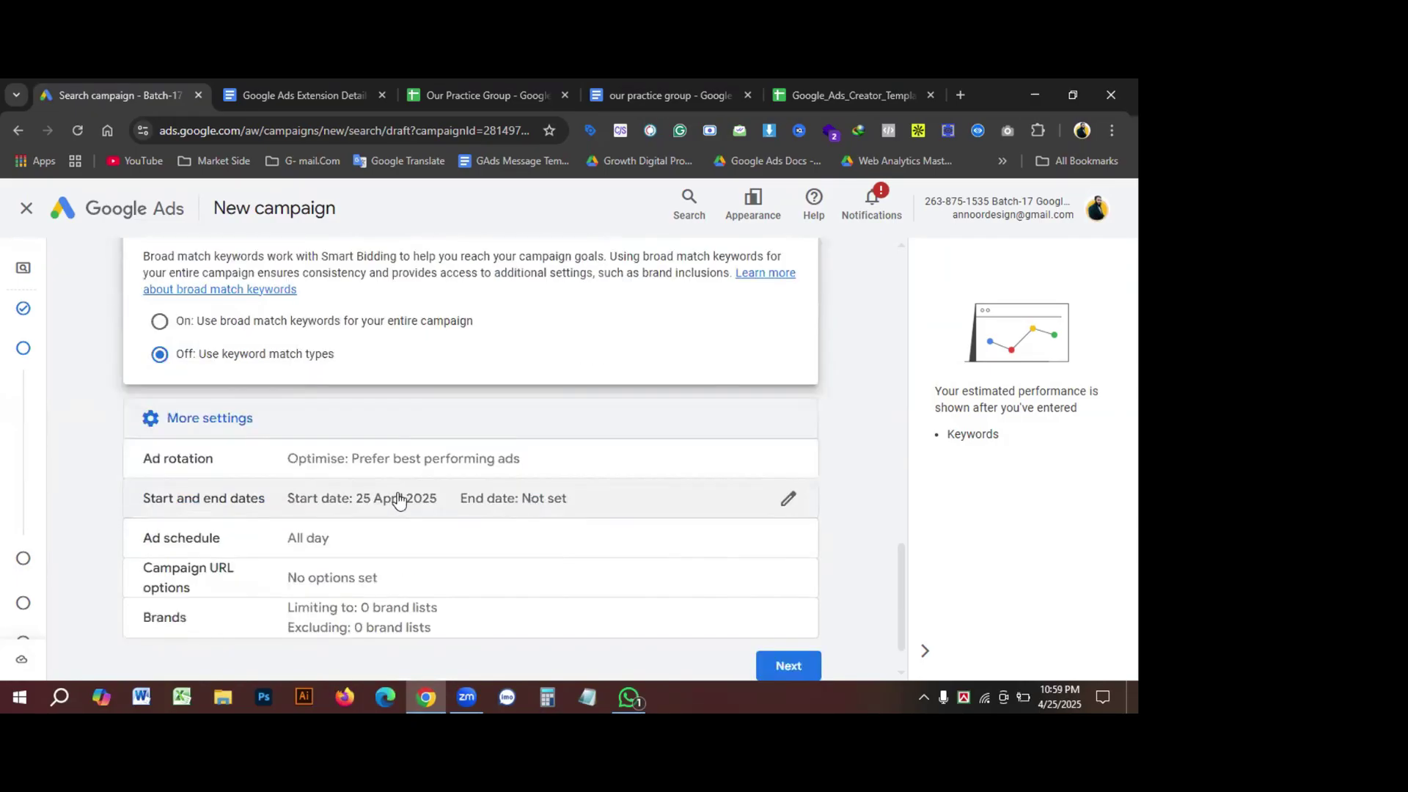
{"action": "left_click", "coordinate": [185, 423]}
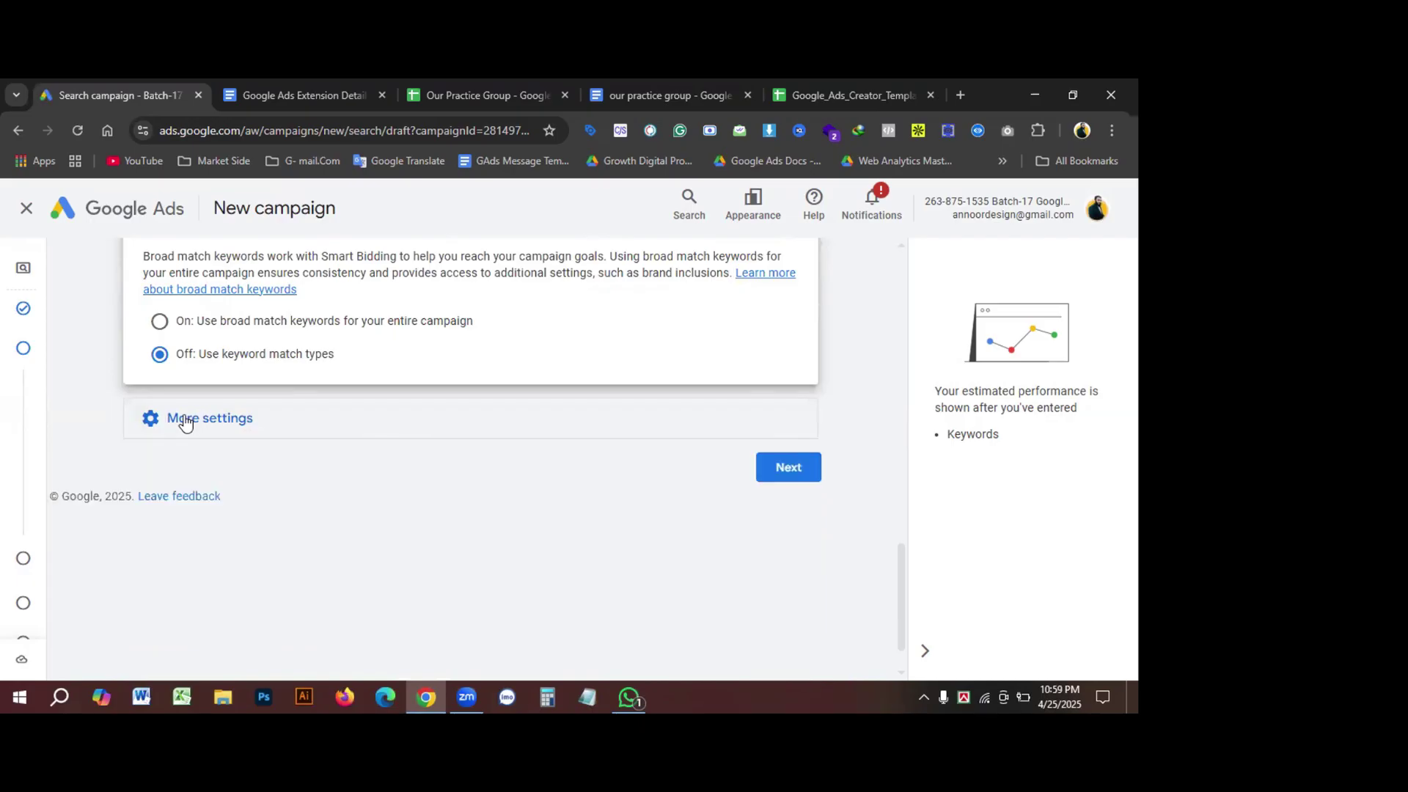
{"action": "left_click", "coordinate": [186, 423]}
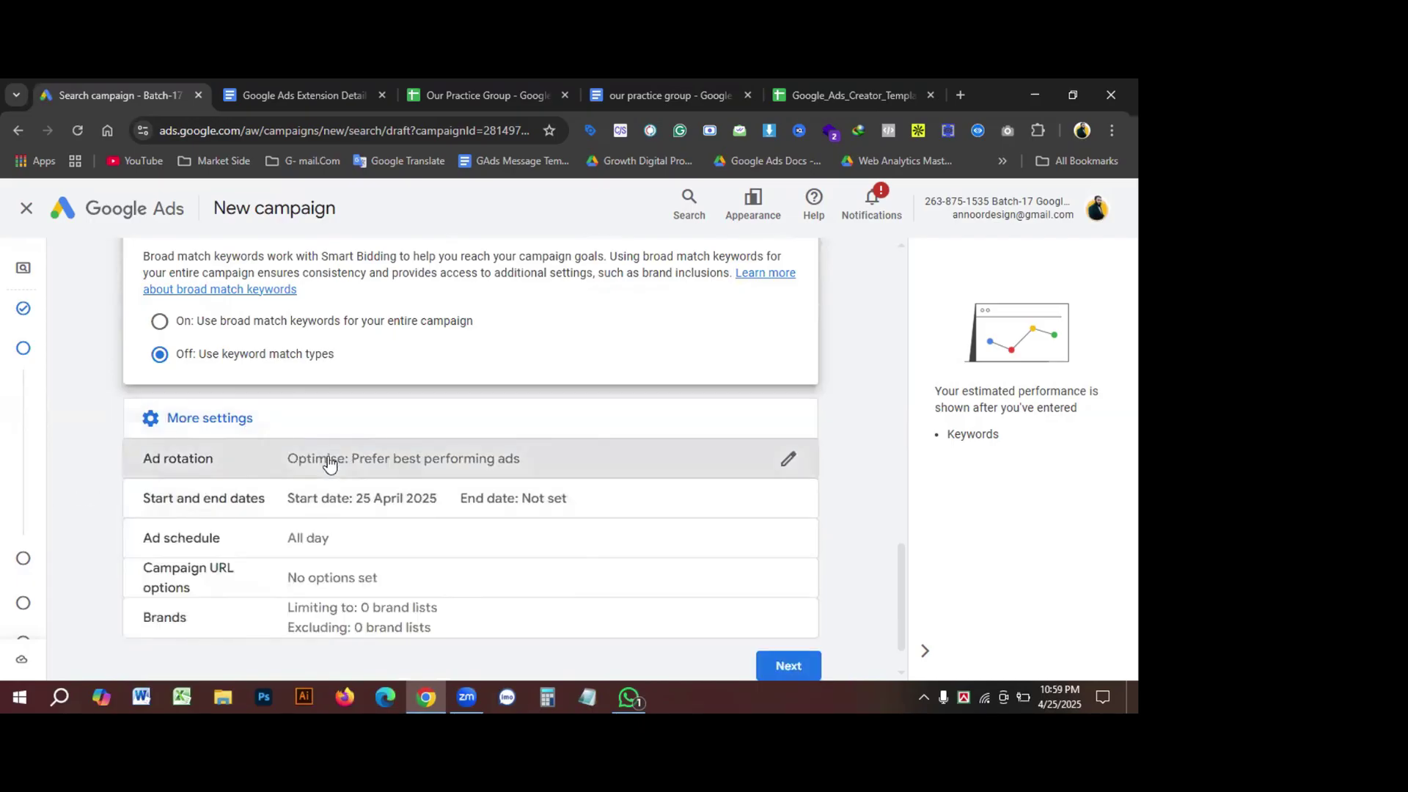
{"action": "left_click", "coordinate": [327, 463]}
{"action": "scroll", "coordinate": [198, 440], "scroll_direction": "down", "scroll_amount": 1}
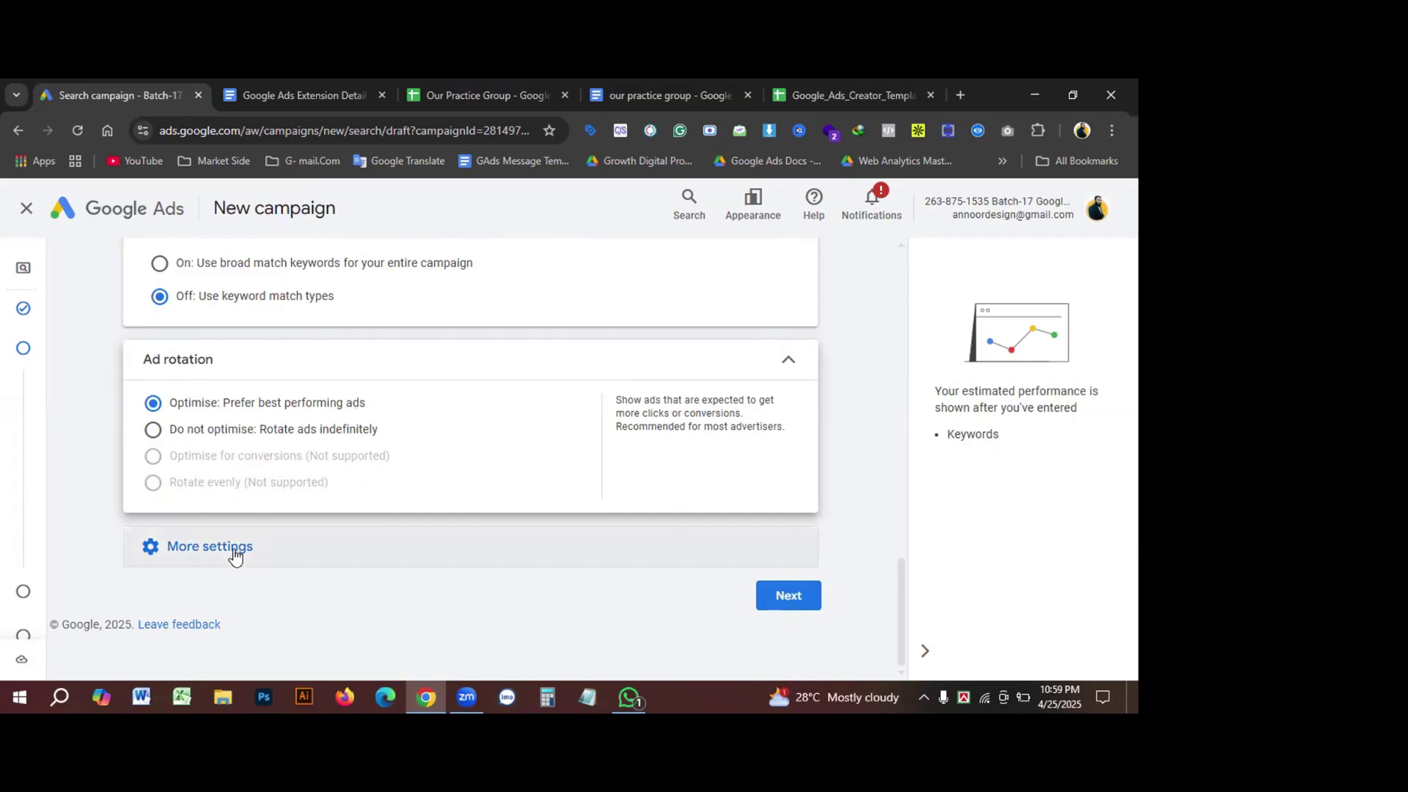
{"action": "left_click", "coordinate": [210, 548]}
{"action": "scroll", "coordinate": [445, 499], "scroll_direction": "down", "scroll_amount": 2}
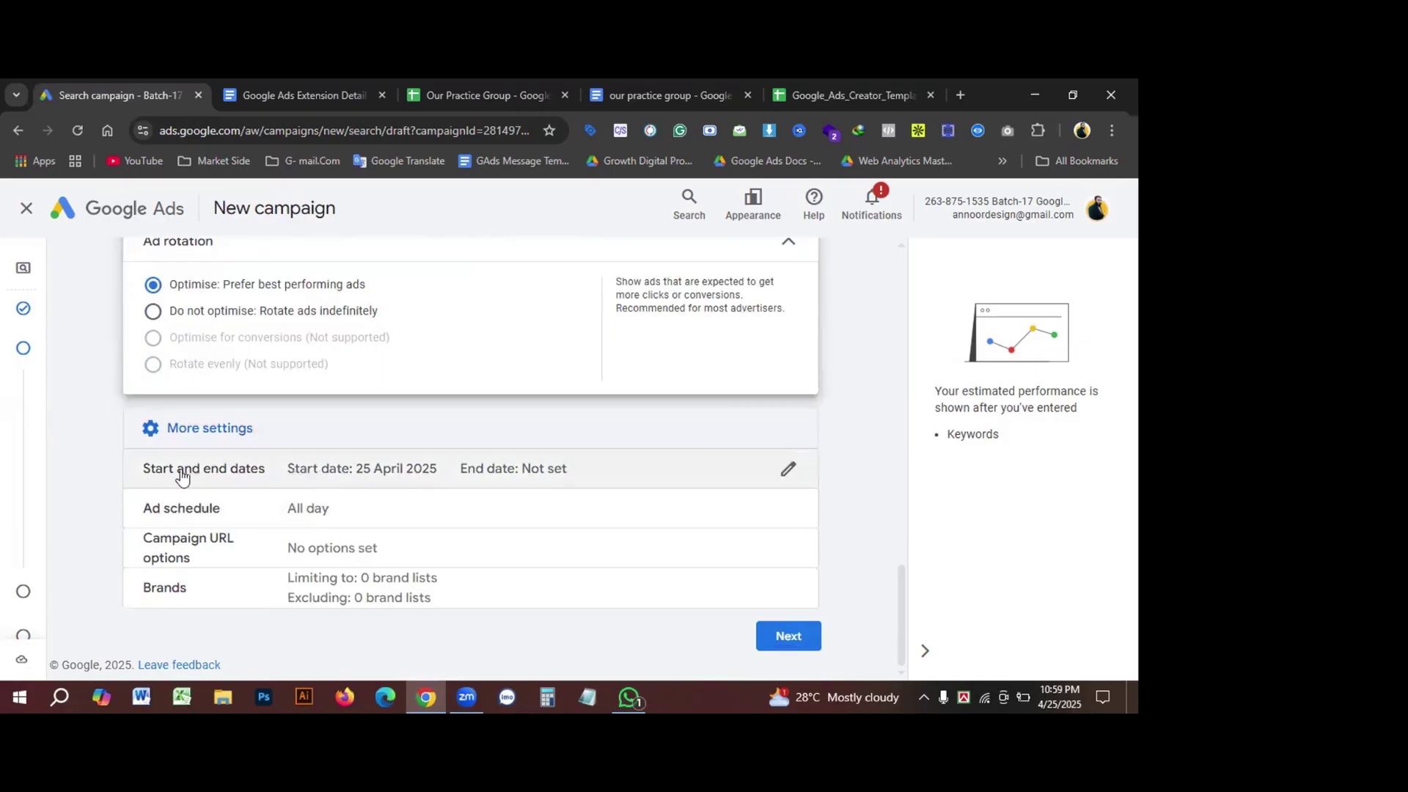
Step: Set the campaign start date to 26 April 2025
{"action": "left_click", "coordinate": [321, 472]}
{"action": "scroll", "coordinate": [293, 497], "scroll_direction": "down", "scroll_amount": 2}
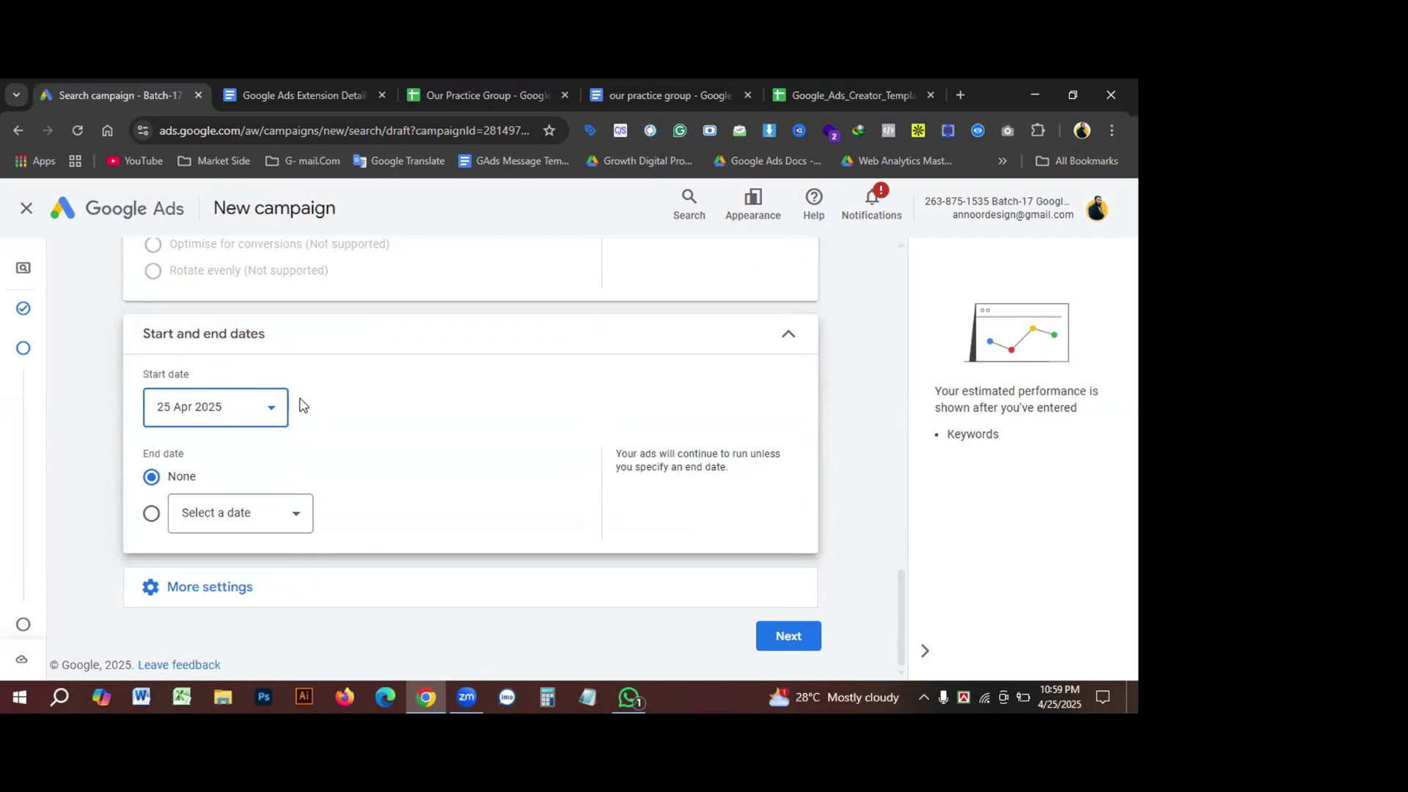
{"action": "left_click", "coordinate": [273, 411]}
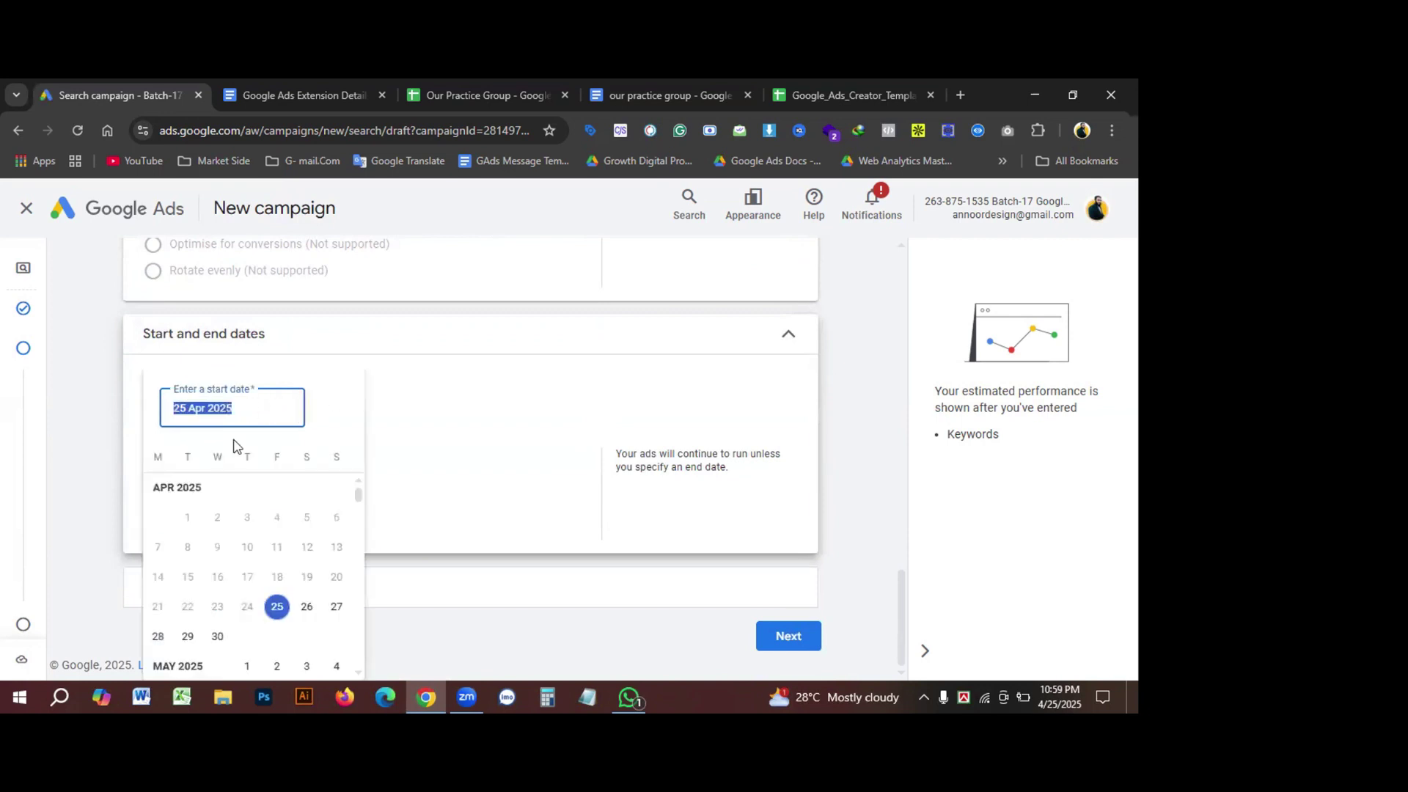
{"action": "left_click", "coordinate": [313, 612]}
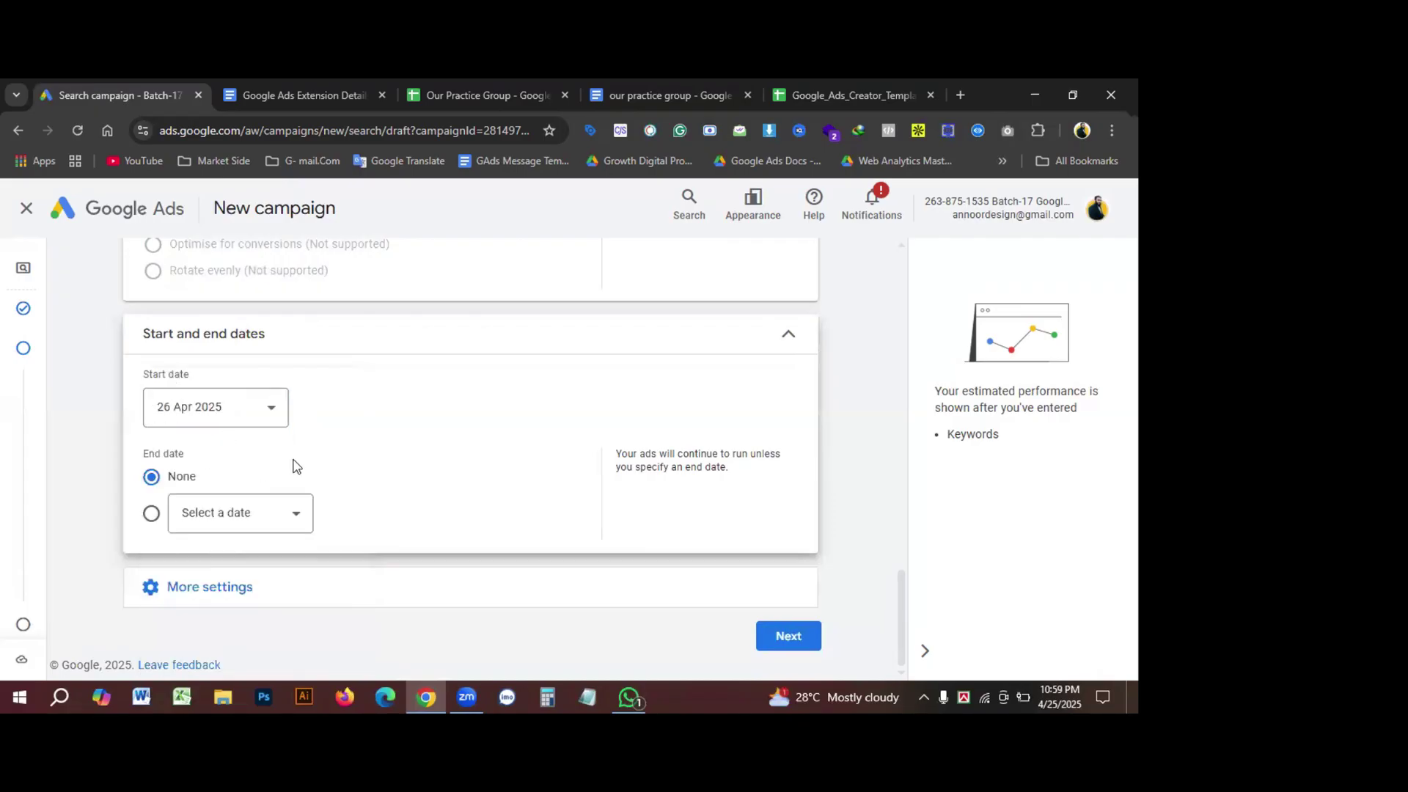
Step: Give the campaign an end date of 21 May 2025
{"action": "left_click", "coordinate": [151, 513]}
{"action": "left_click", "coordinate": [300, 516]}
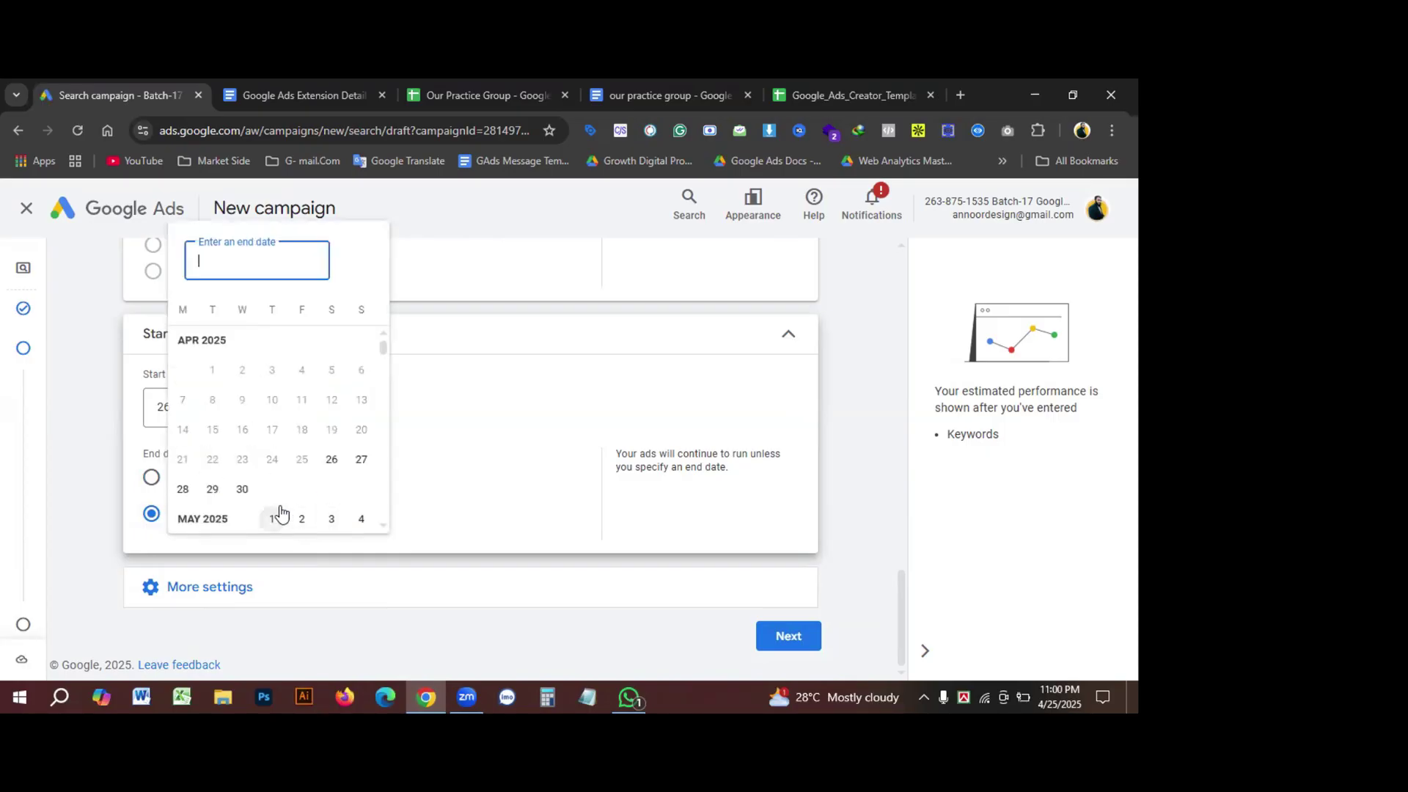
{"action": "scroll", "coordinate": [285, 493], "scroll_direction": "down", "scroll_amount": 2}
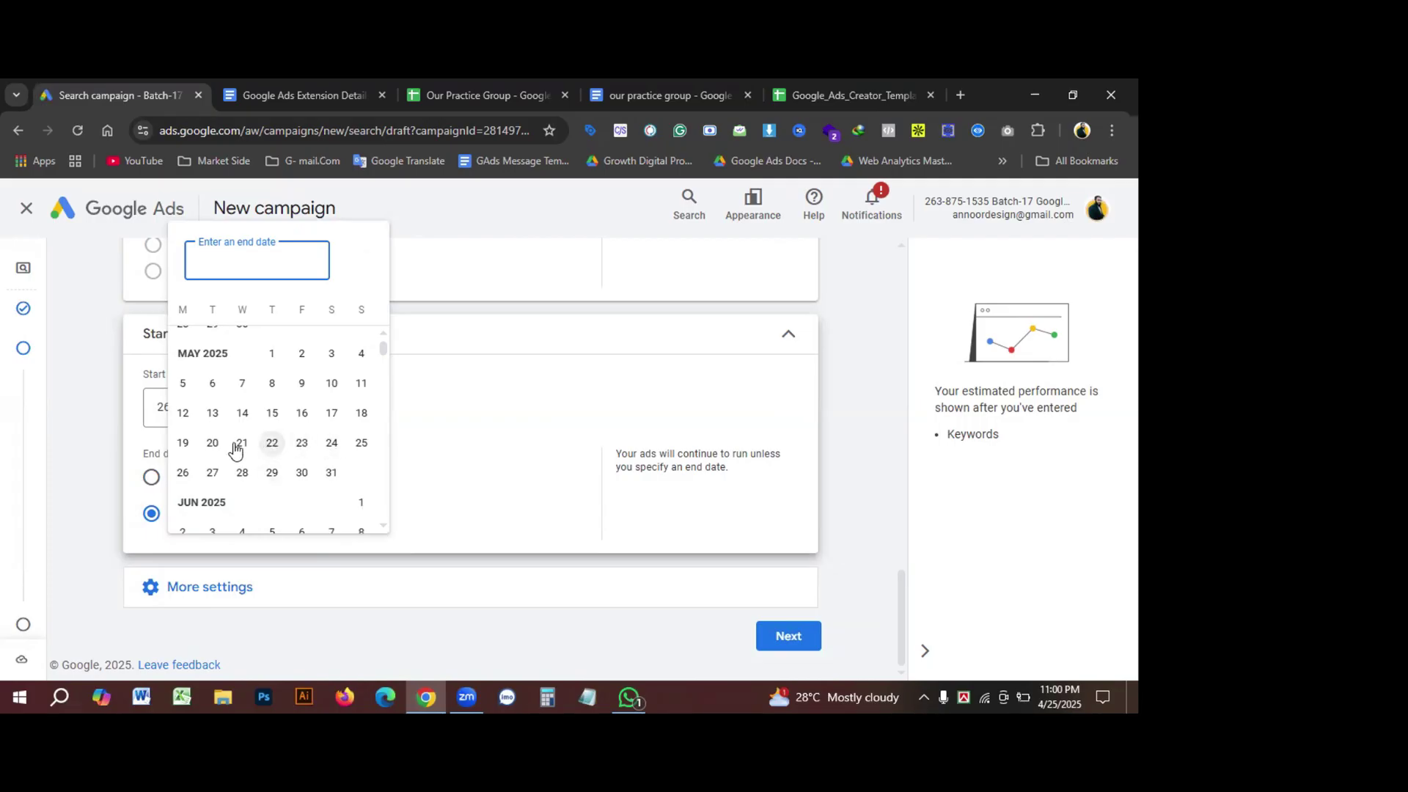
{"action": "left_click", "coordinate": [214, 446]}
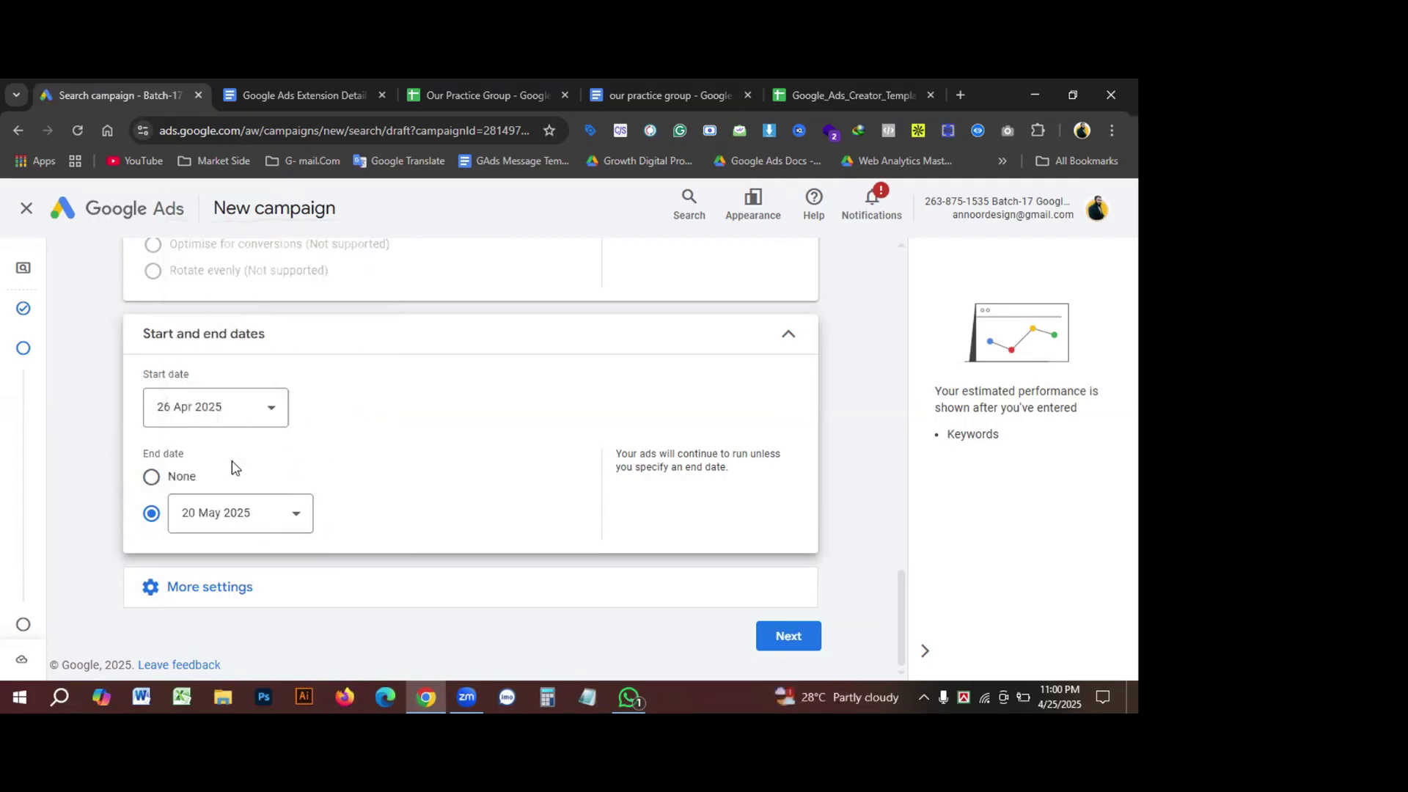
{"action": "left_click", "coordinate": [290, 517]}
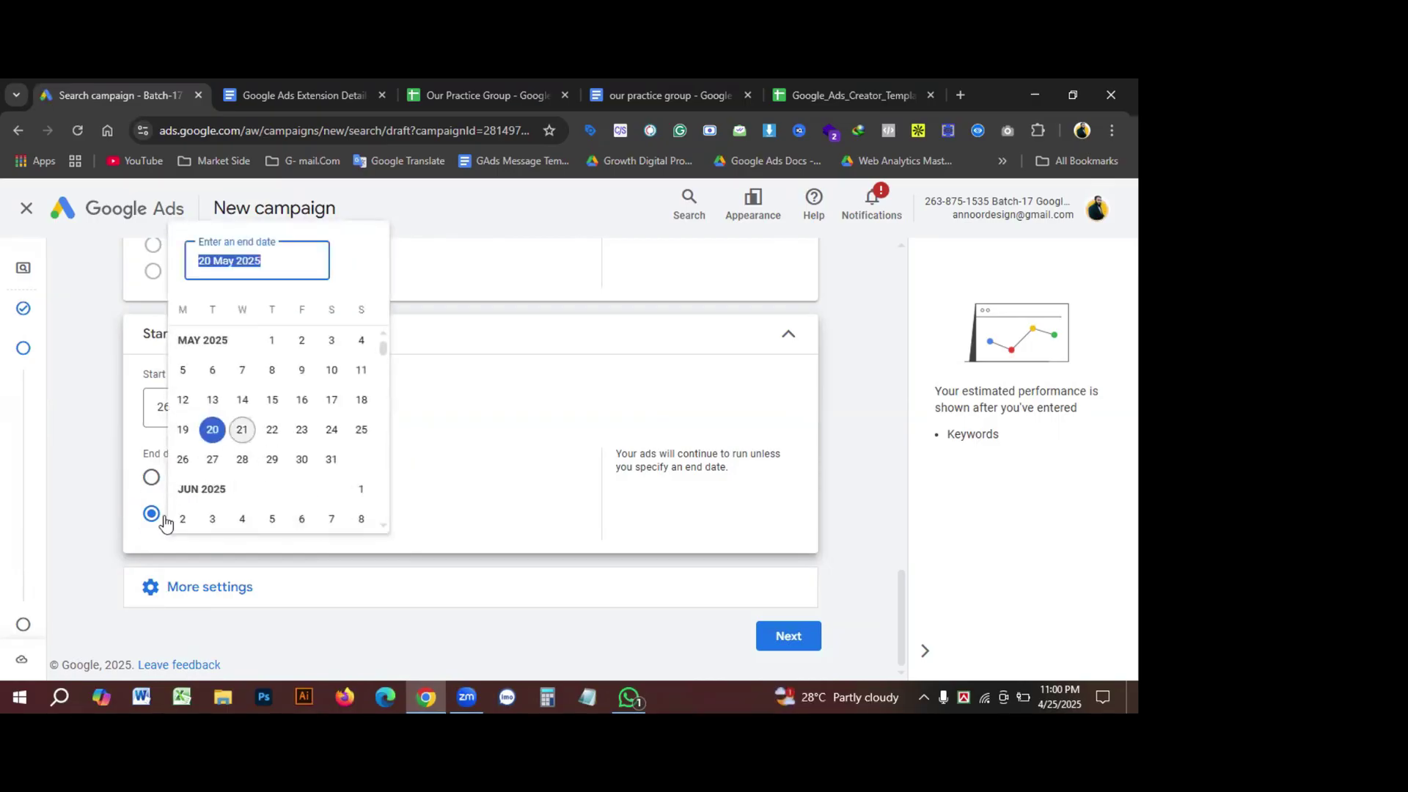
{"action": "left_click", "coordinate": [242, 429]}
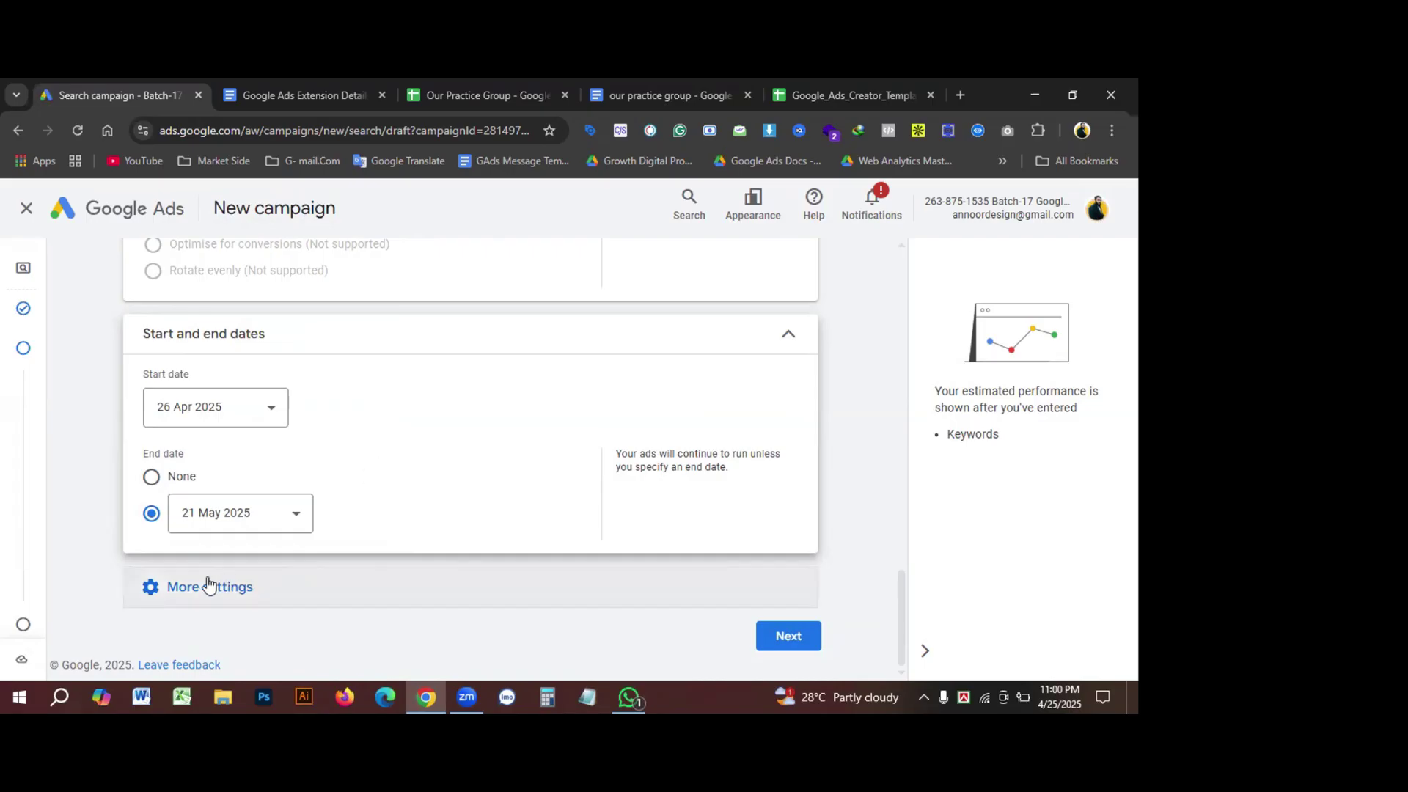
{"action": "left_click", "coordinate": [151, 592]}
{"action": "scroll", "coordinate": [442, 460], "scroll_direction": "down", "scroll_amount": 1}
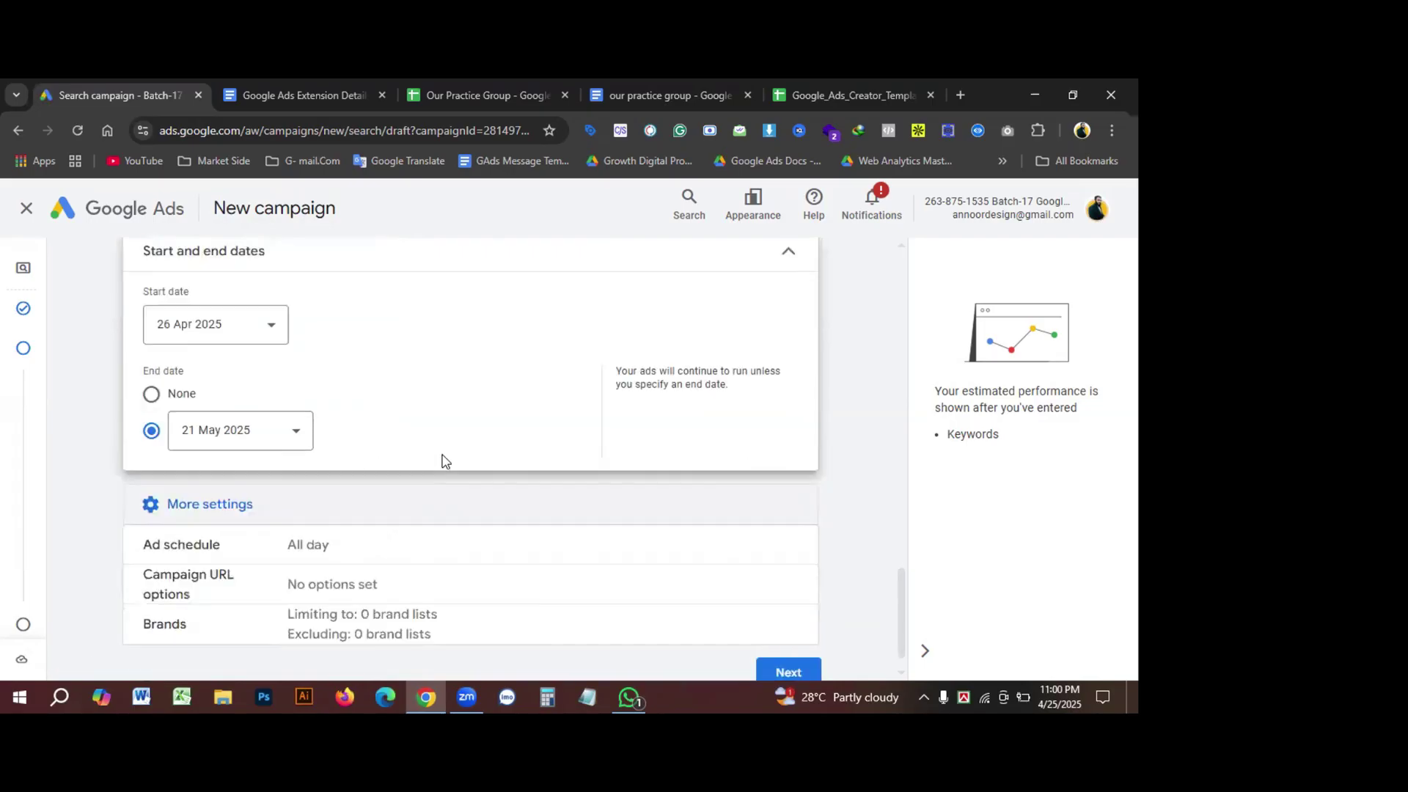
Step: Set the first ad schedule slot to run 07:00–13:00
{"action": "left_click", "coordinate": [178, 551]}
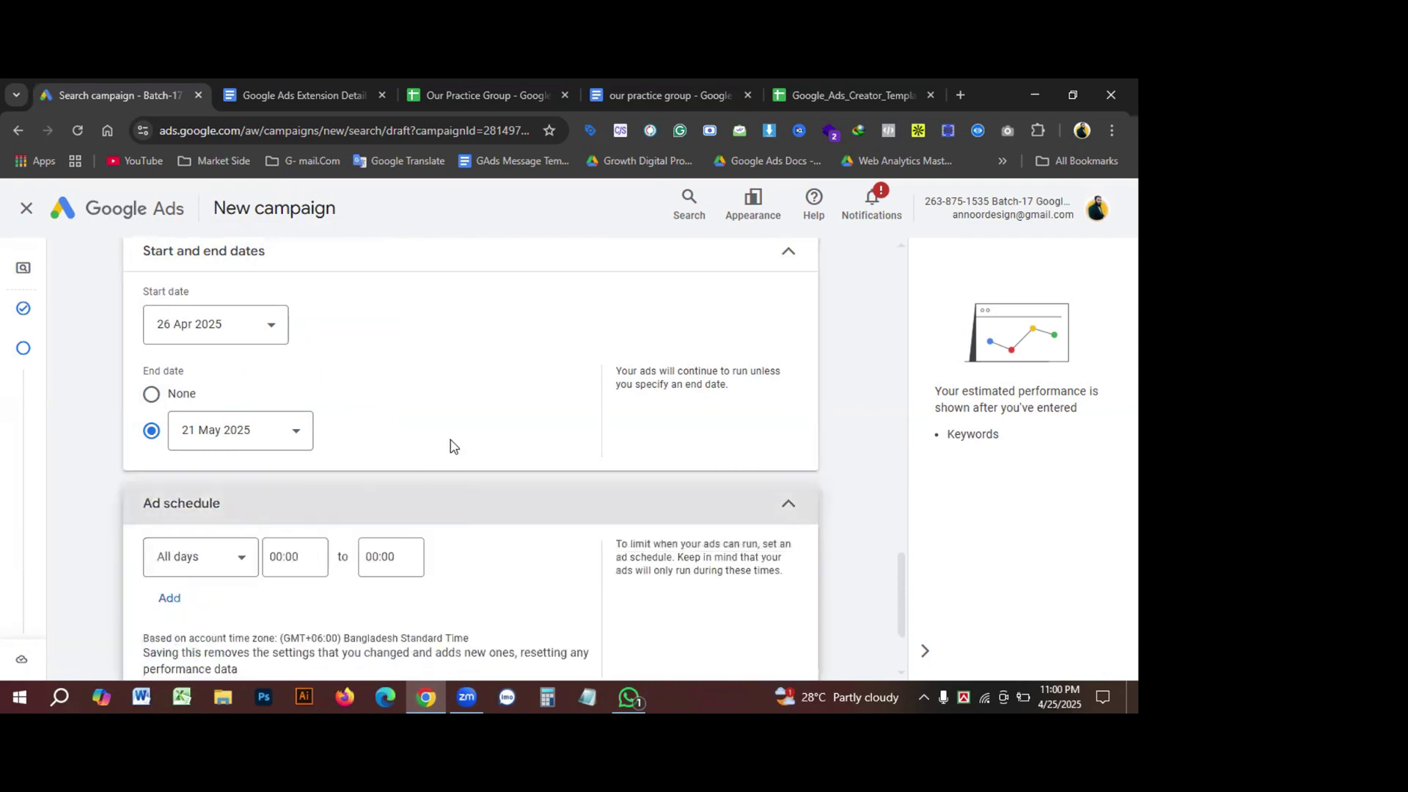
{"action": "scroll", "coordinate": [288, 469], "scroll_direction": "down", "scroll_amount": 1}
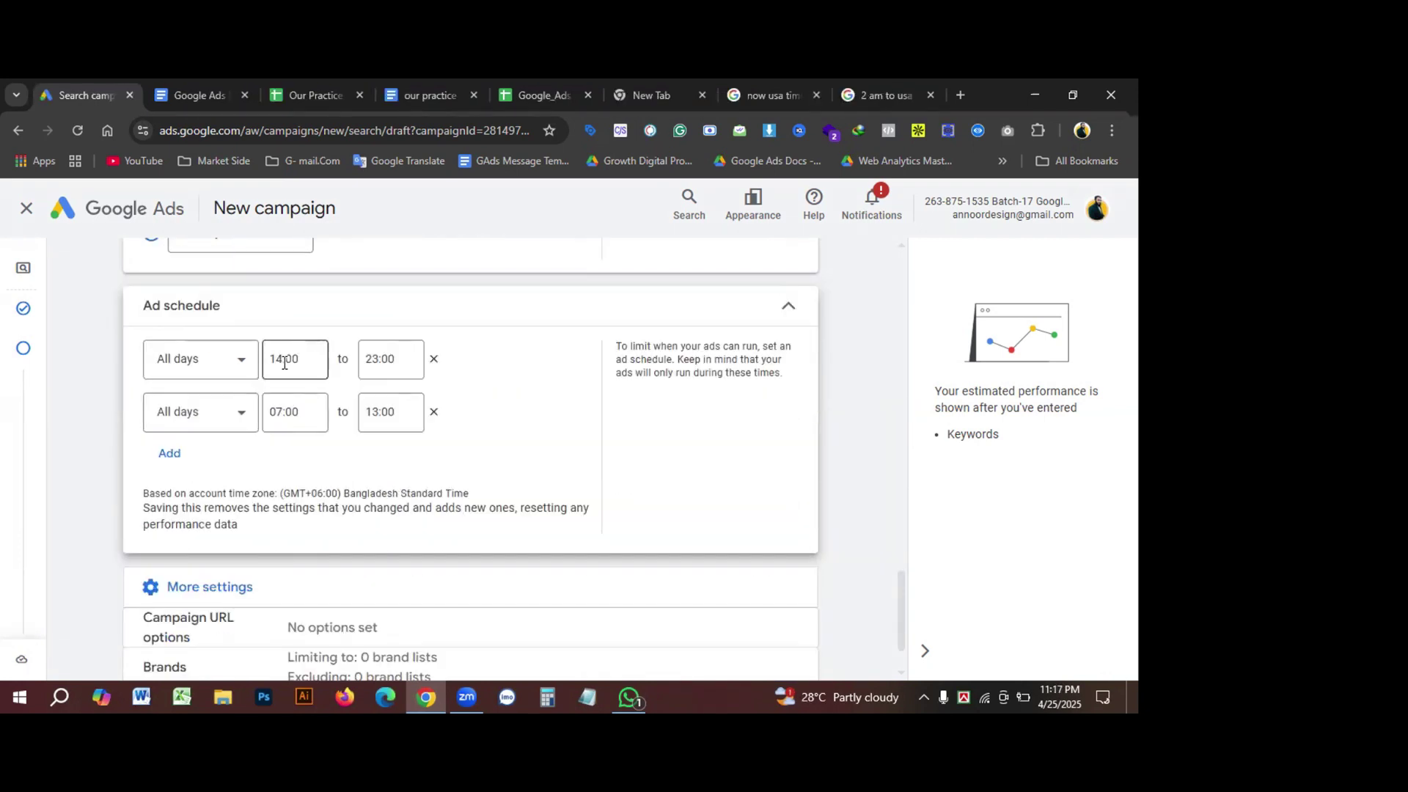
{"action": "left_click", "coordinate": [278, 361]}
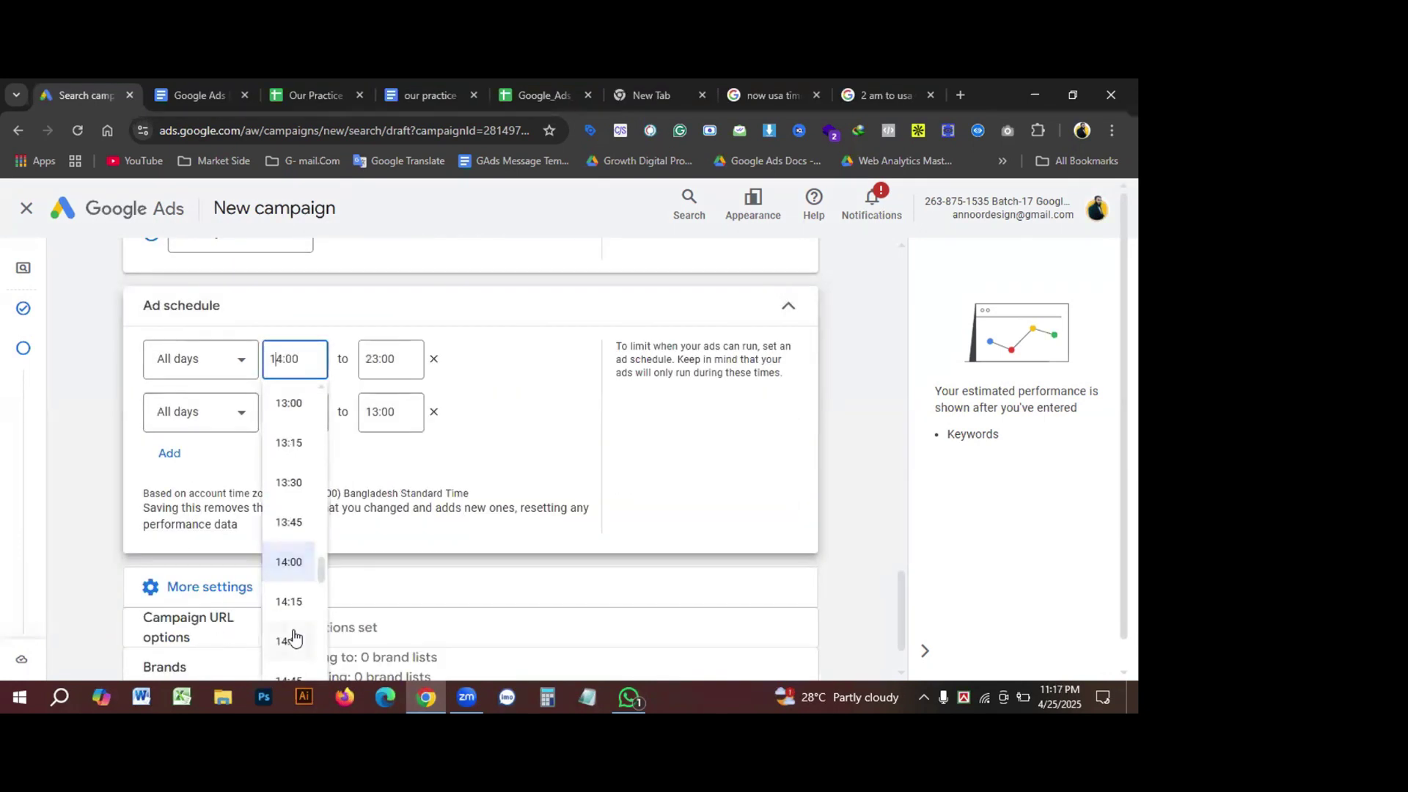
{"action": "scroll", "coordinate": [296, 633], "scroll_direction": "down", "scroll_amount": 5}
{"action": "scroll", "coordinate": [296, 627], "scroll_direction": "down", "scroll_amount": 10}
{"action": "scroll", "coordinate": [305, 606], "scroll_direction": "up", "scroll_amount": 15}
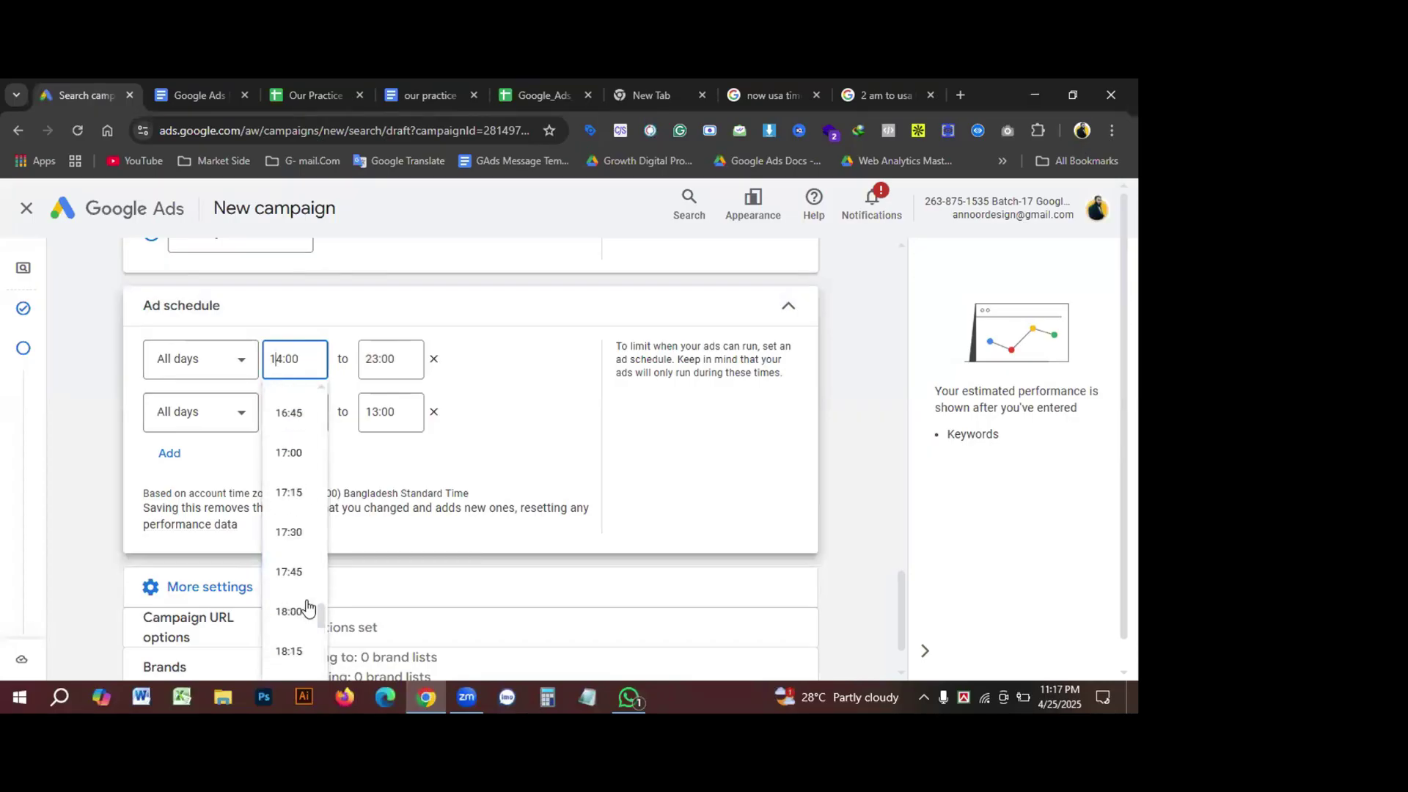
{"action": "scroll", "coordinate": [323, 517], "scroll_direction": "up", "scroll_amount": 15}
{"action": "scroll", "coordinate": [294, 630], "scroll_direction": "down", "scroll_amount": 2}
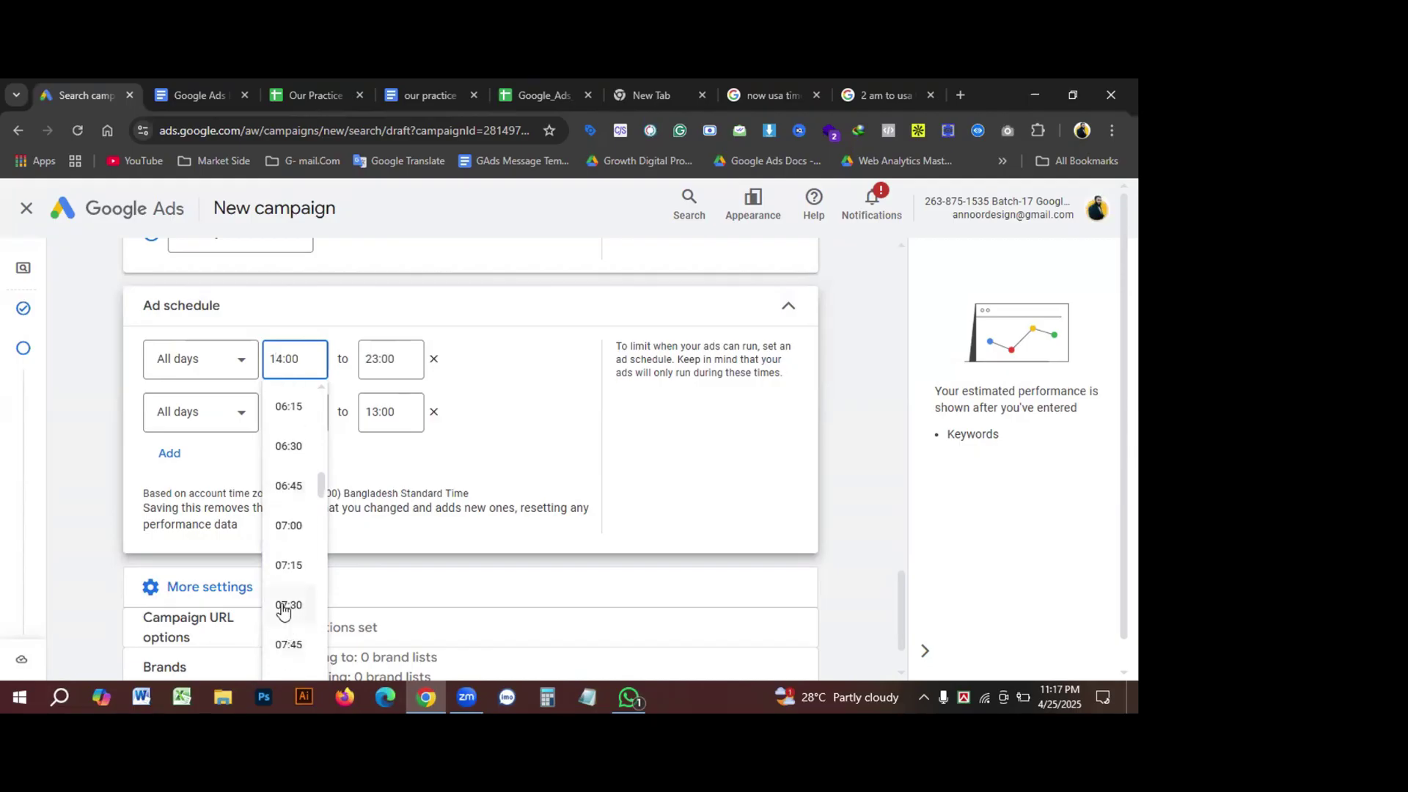
{"action": "left_click", "coordinate": [303, 594]}
{"action": "left_click", "coordinate": [382, 362]}
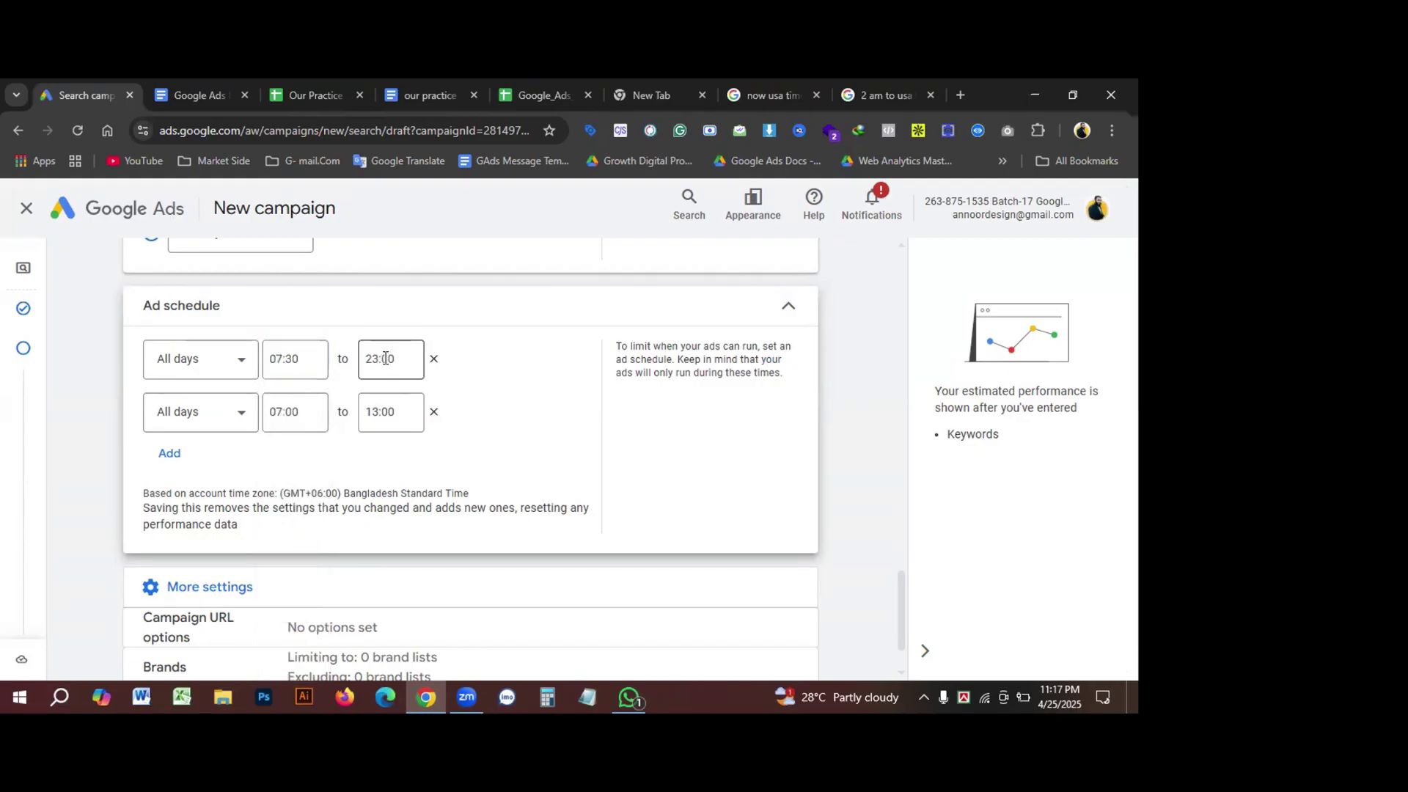
{"action": "left_click", "coordinate": [393, 359]}
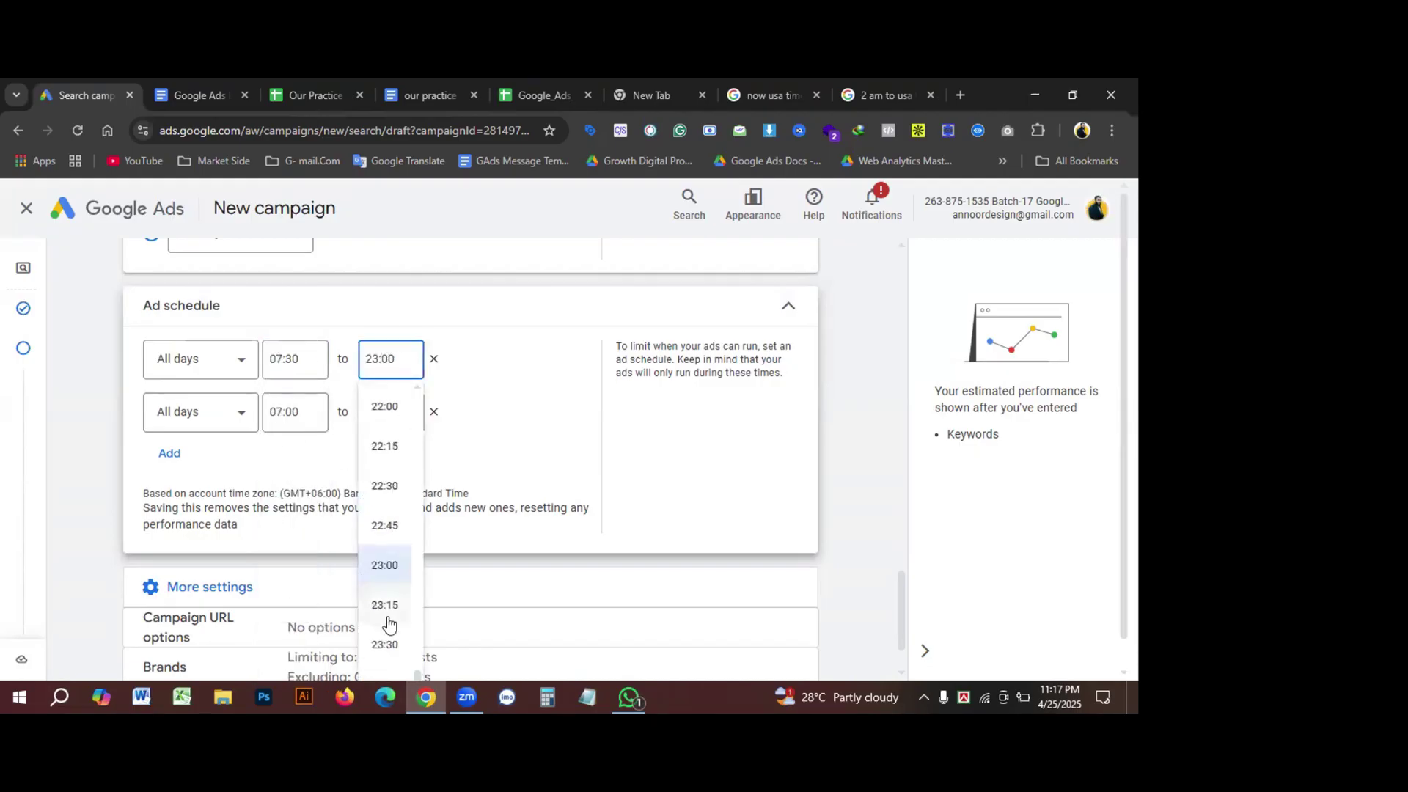
{"action": "scroll", "coordinate": [382, 490], "scroll_direction": "up", "scroll_amount": 5}
{"action": "scroll", "coordinate": [382, 489], "scroll_direction": "up", "scroll_amount": 5}
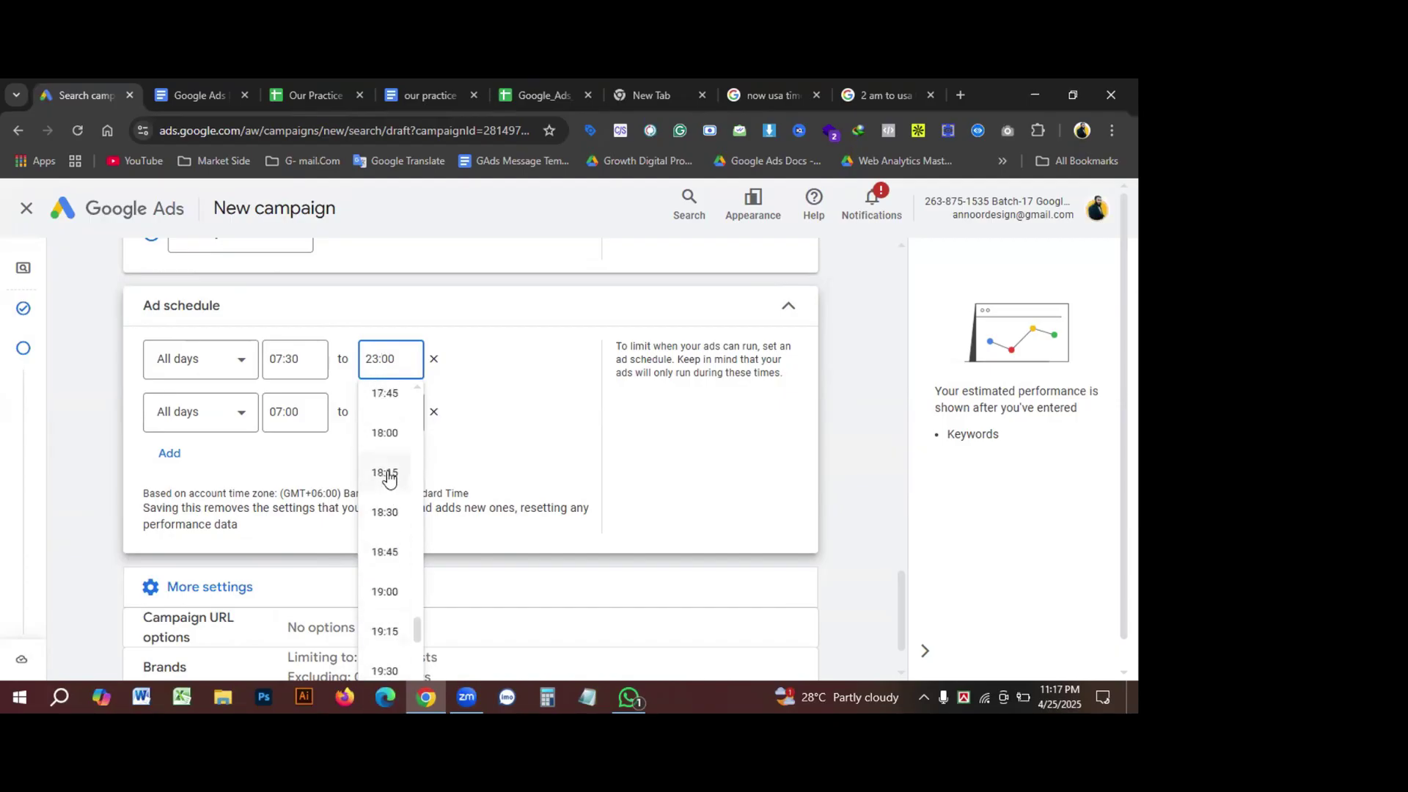
{"action": "scroll", "coordinate": [397, 463], "scroll_direction": "up", "scroll_amount": 3}
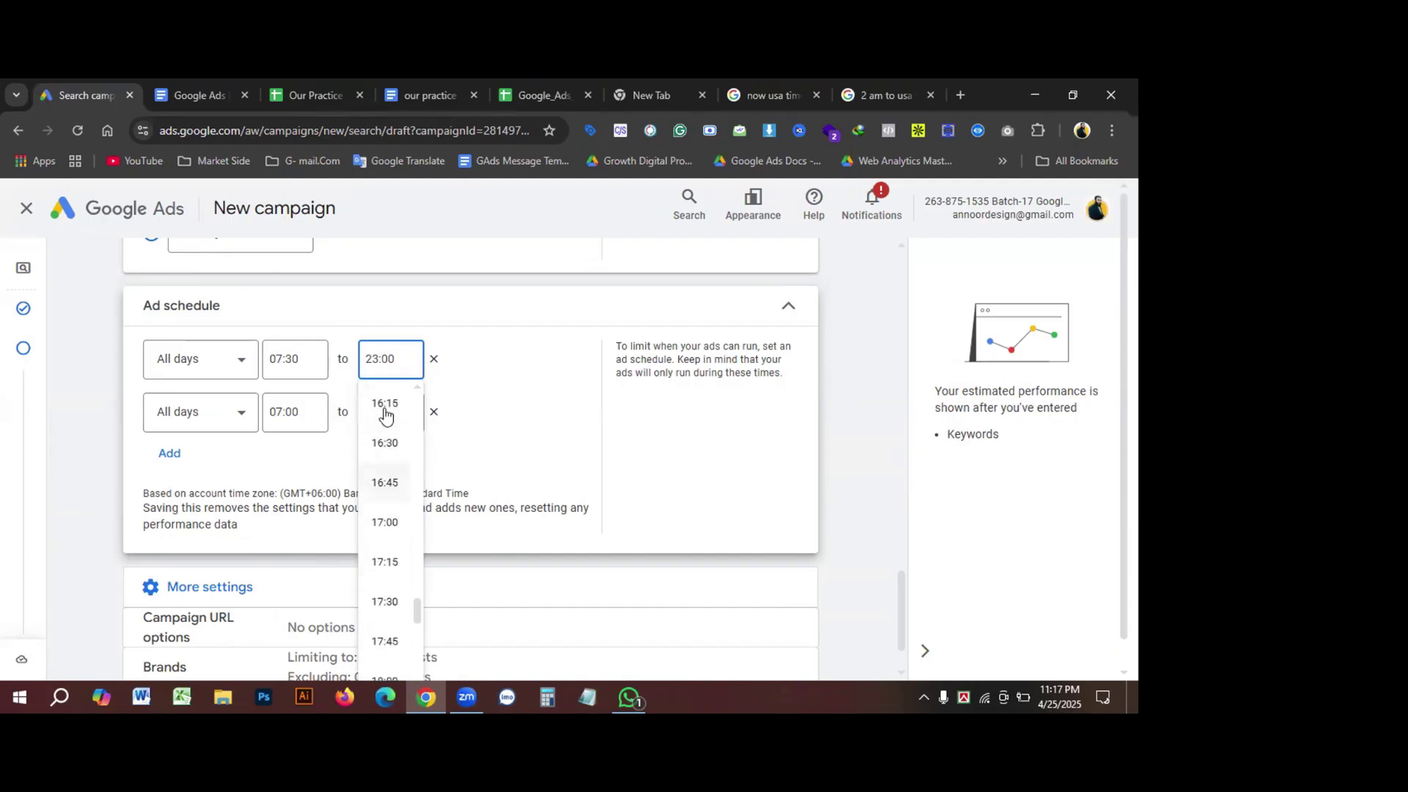
{"action": "scroll", "coordinate": [394, 448], "scroll_direction": "up", "scroll_amount": 4}
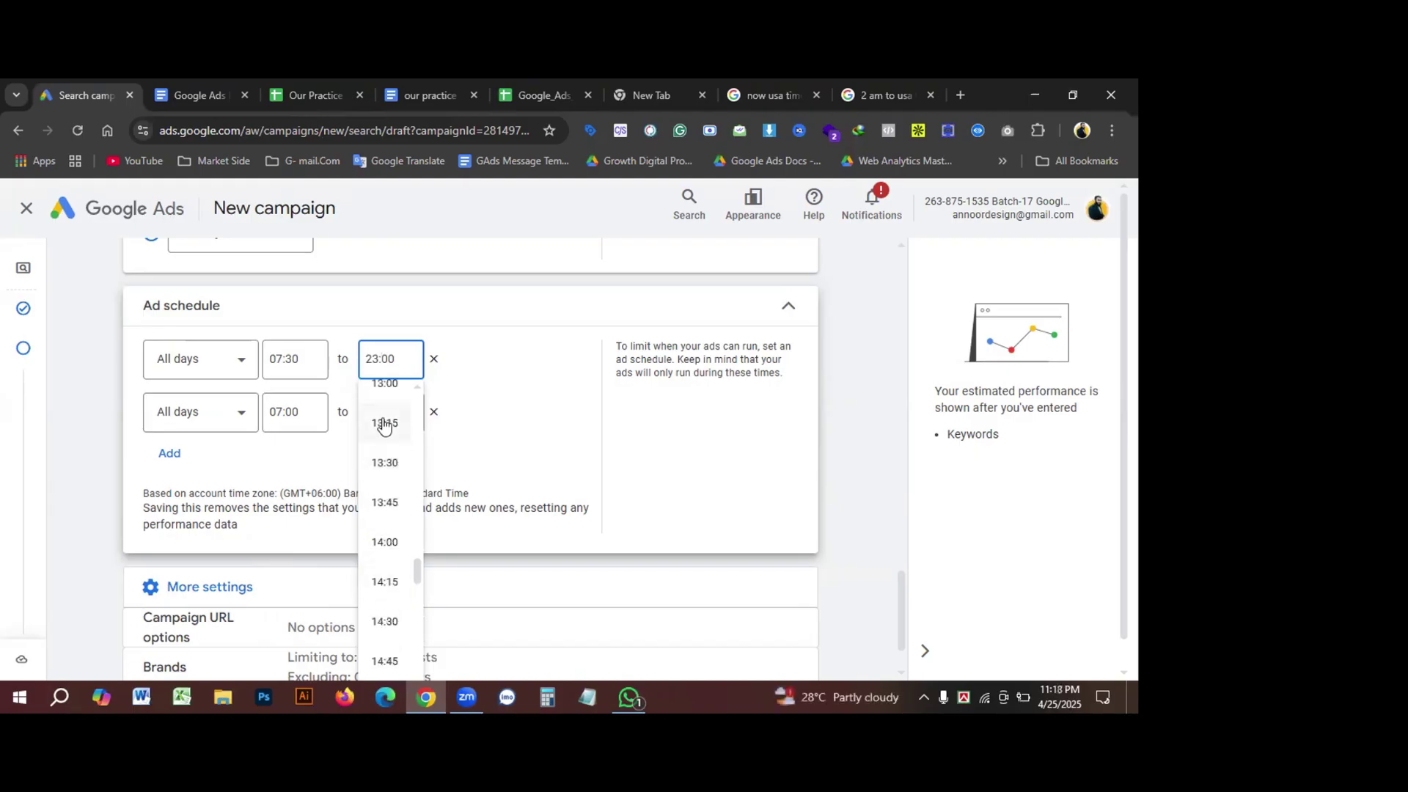
{"action": "left_click", "coordinate": [384, 387]}
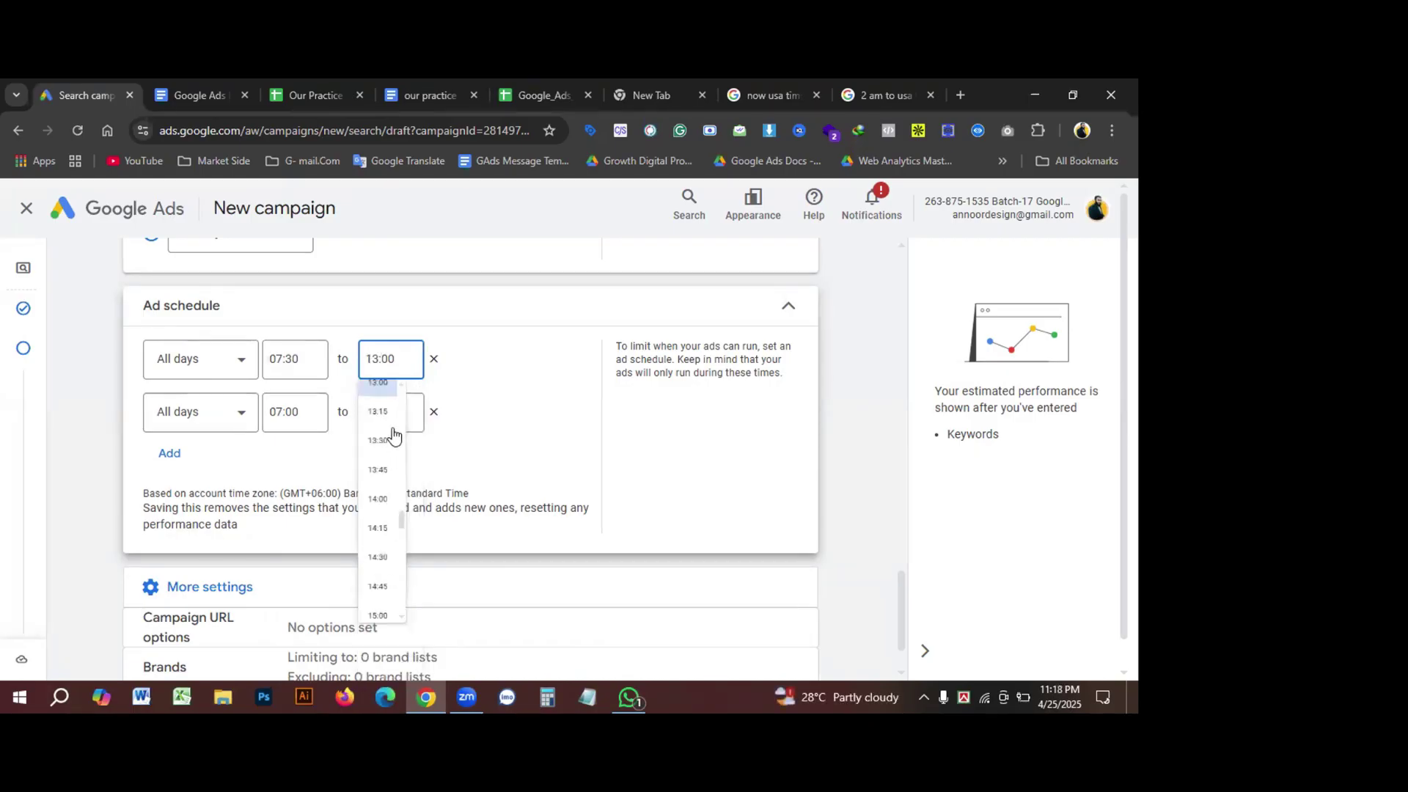
Step: Set the second ad schedule slot to run 14:00–23:00
{"action": "left_click", "coordinate": [286, 414]}
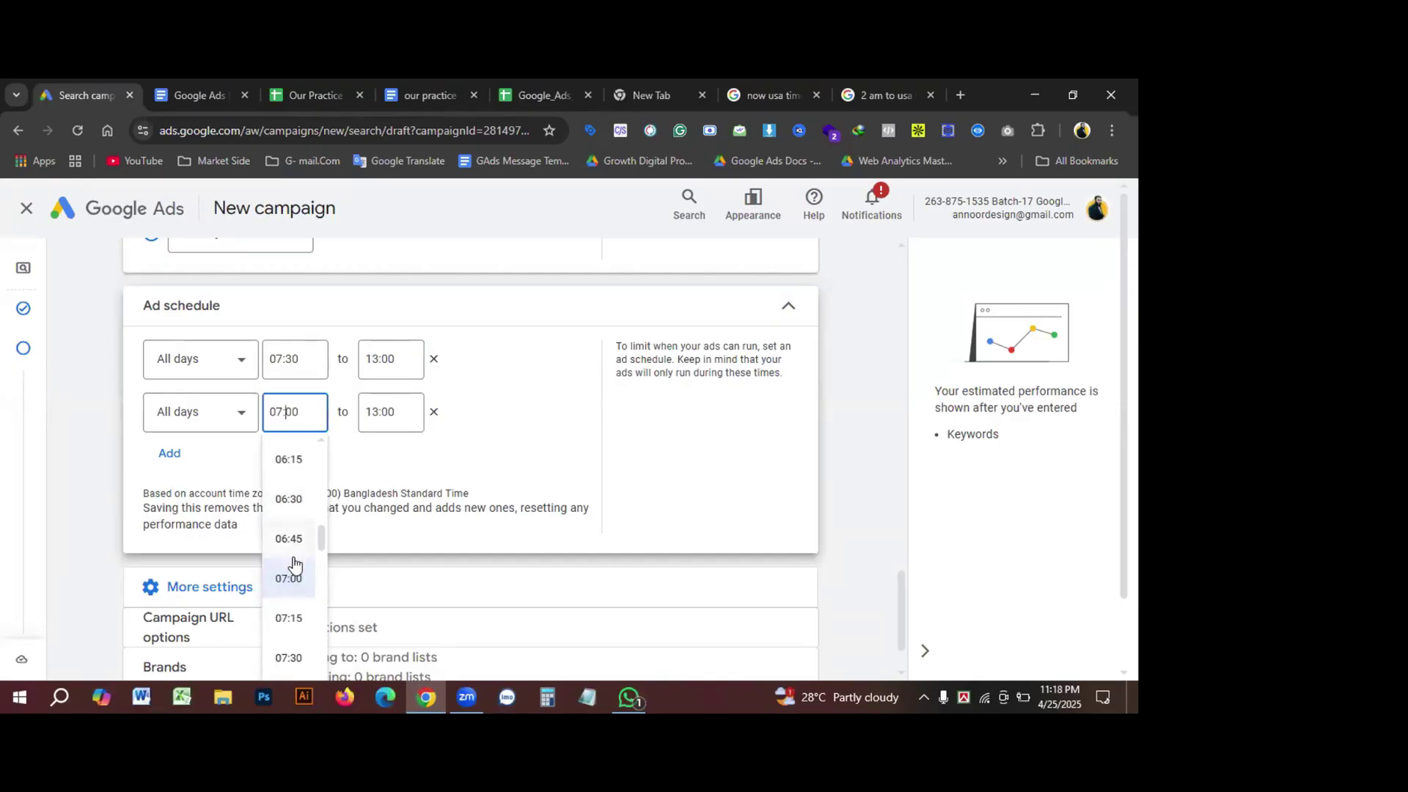
{"action": "scroll", "coordinate": [294, 564], "scroll_direction": "down", "scroll_amount": 10}
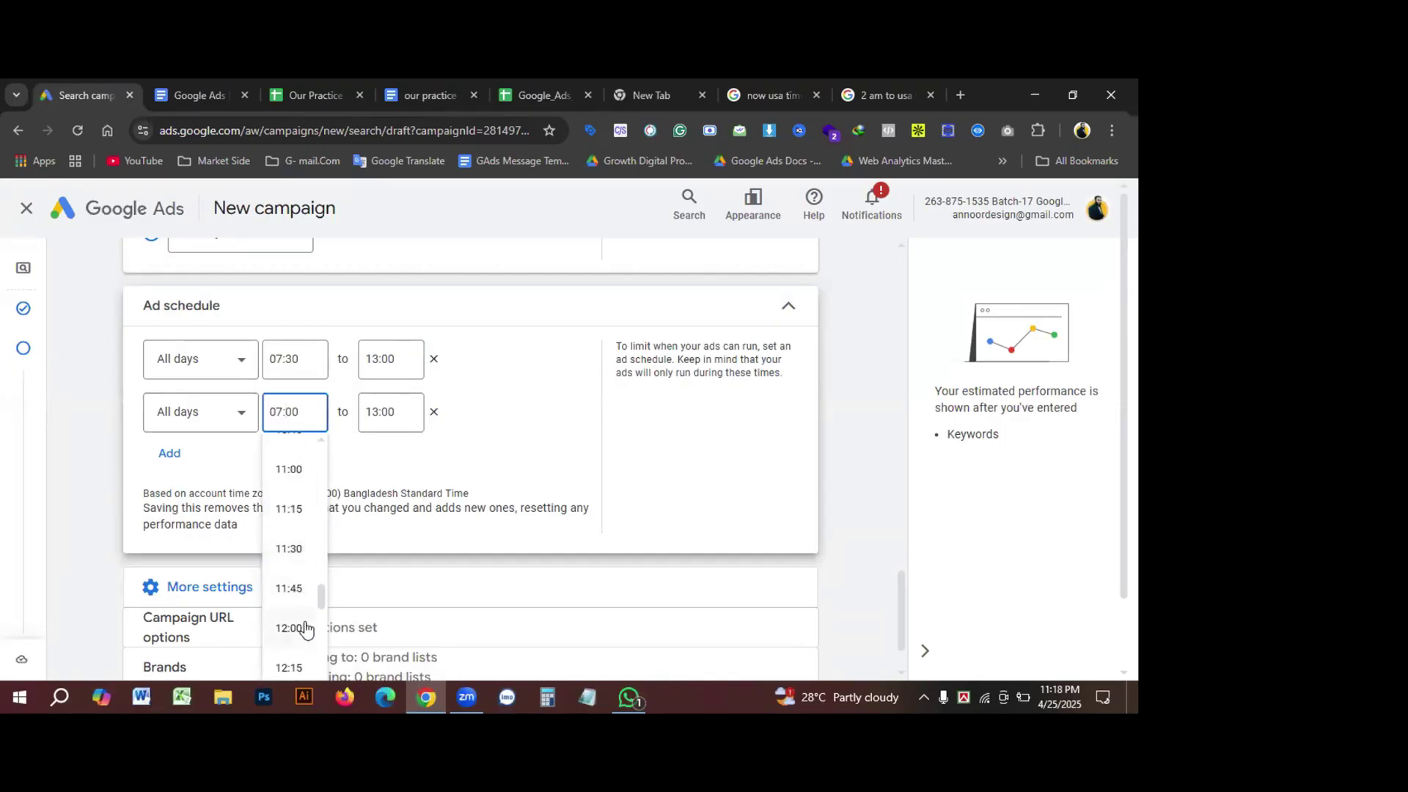
{"action": "scroll", "coordinate": [306, 629], "scroll_direction": "down", "scroll_amount": 2}
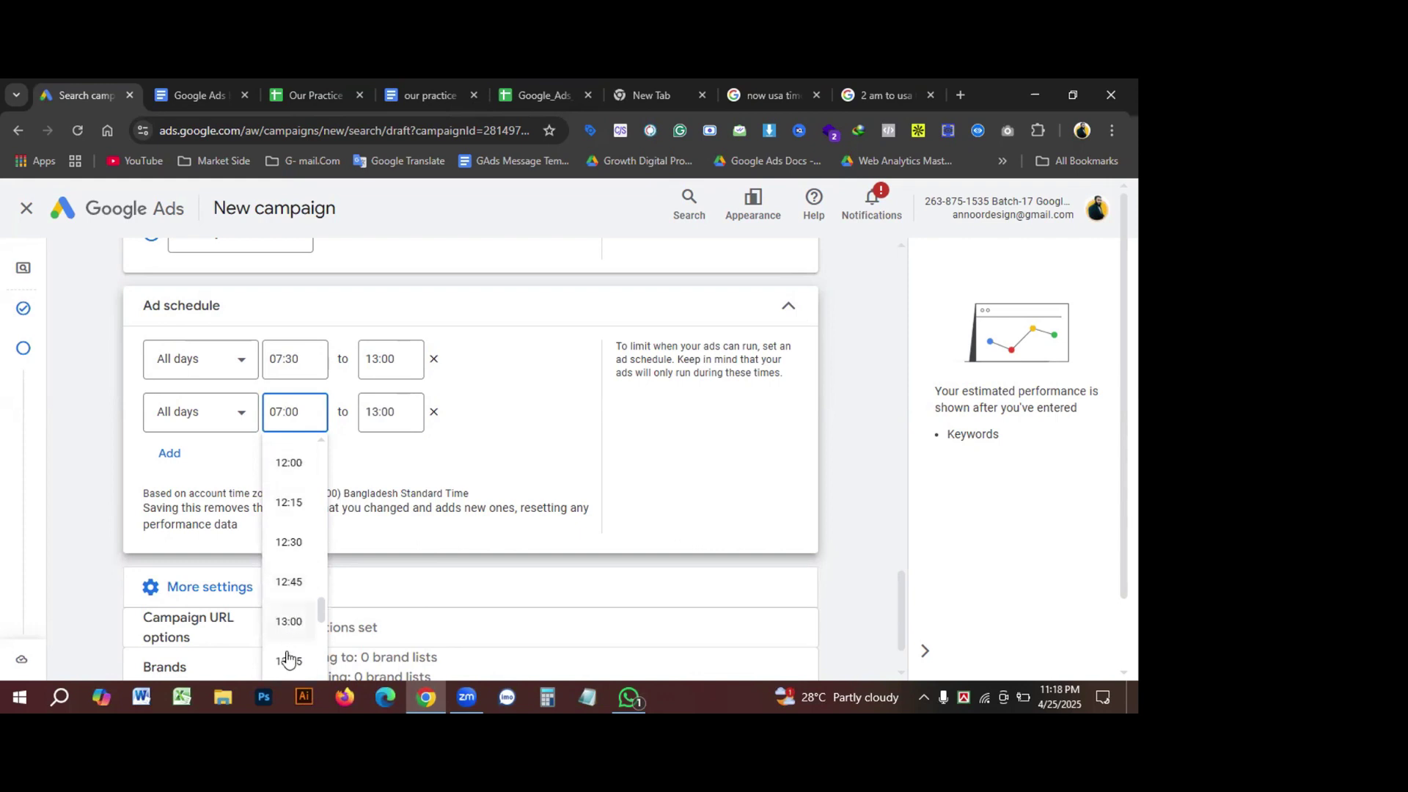
{"action": "scroll", "coordinate": [290, 649], "scroll_direction": "down", "scroll_amount": 1}
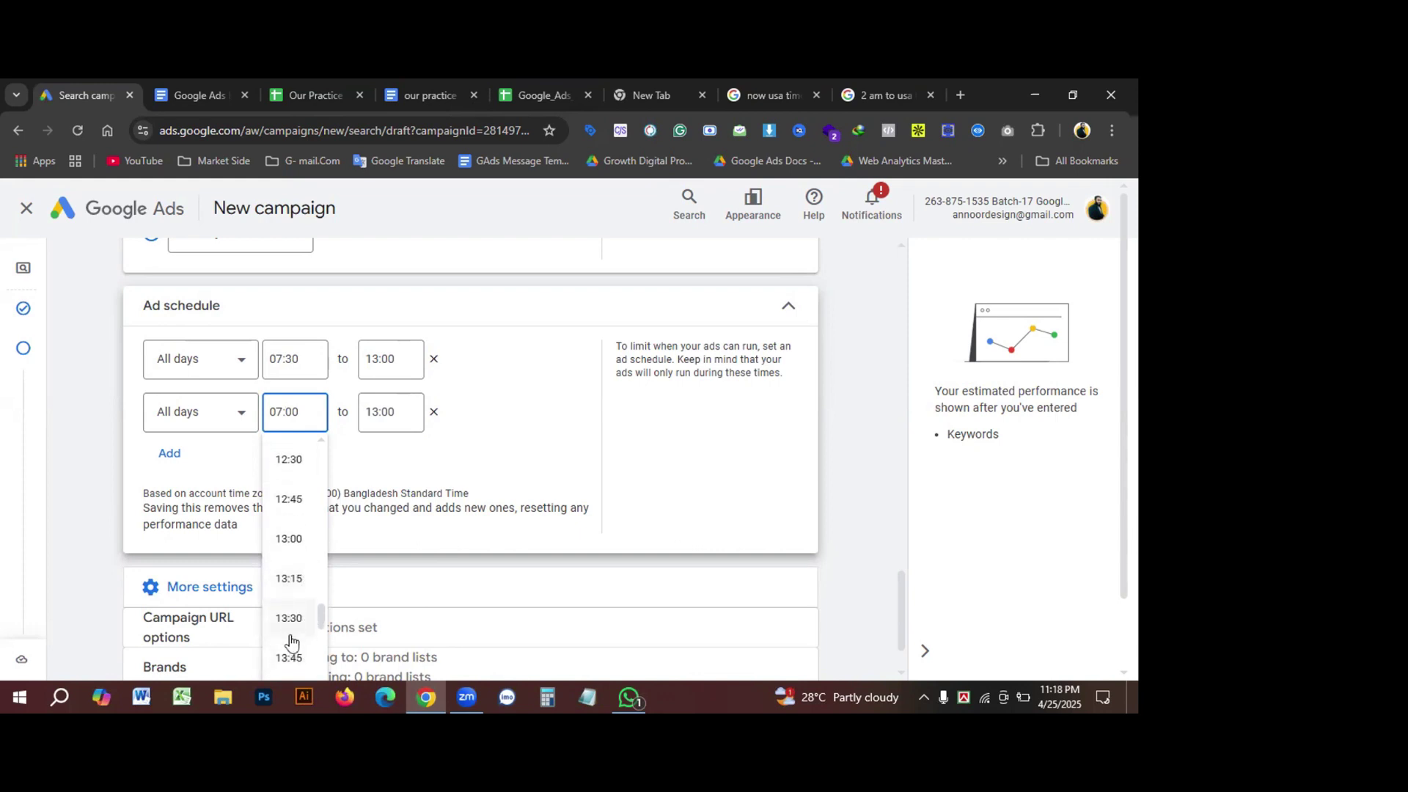
{"action": "scroll", "coordinate": [290, 646], "scroll_direction": "down", "scroll_amount": 2}
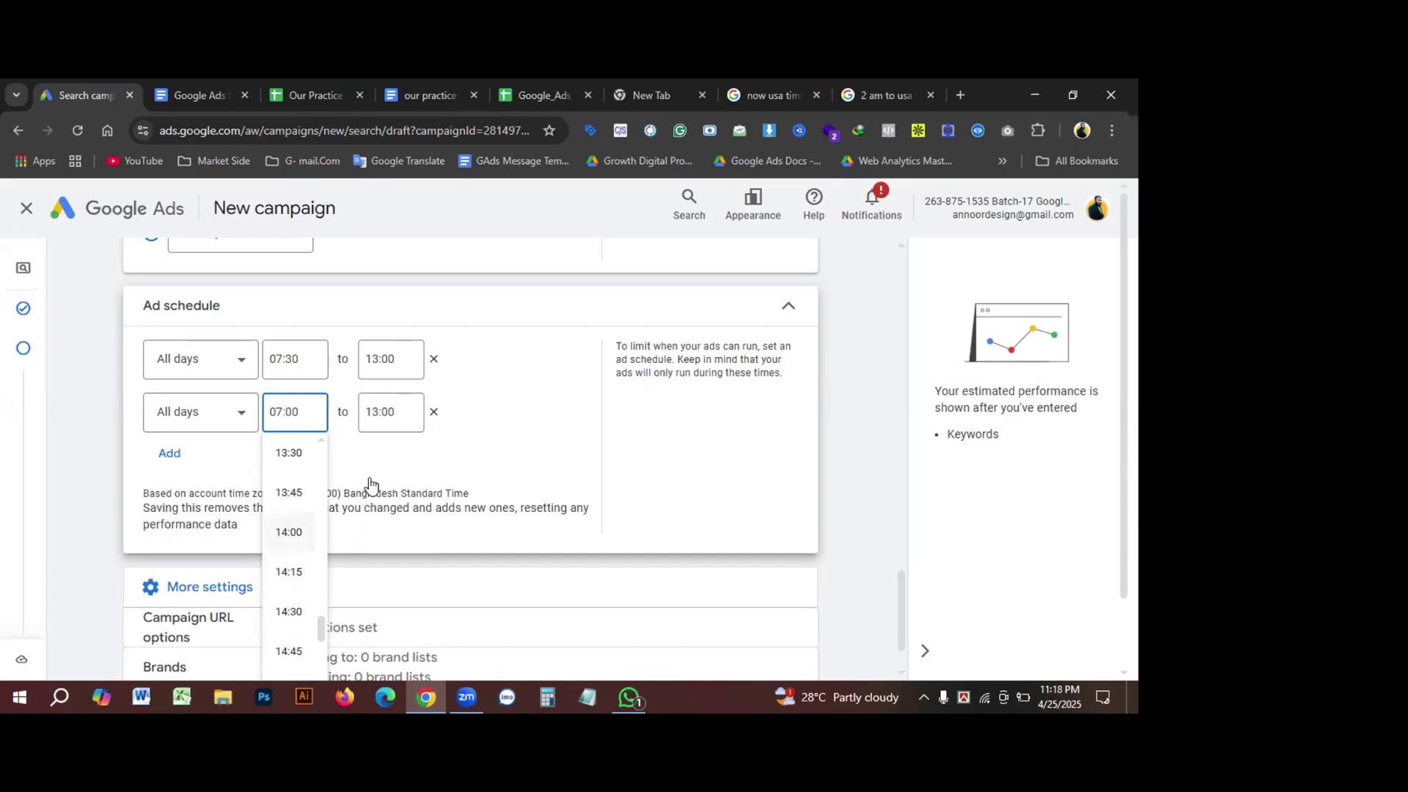
{"action": "left_click", "coordinate": [290, 533]}
{"action": "left_click", "coordinate": [385, 413]}
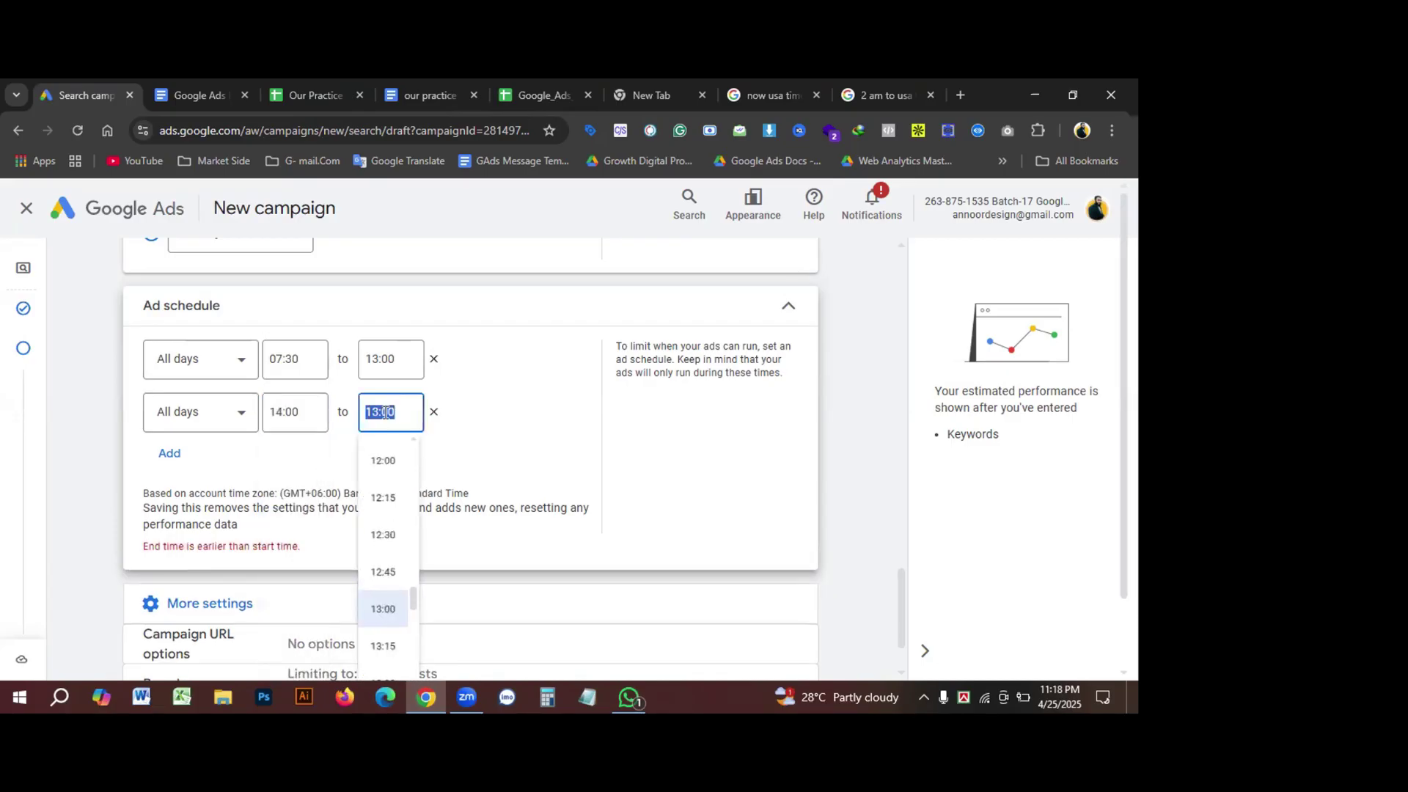
{"action": "scroll", "coordinate": [380, 587], "scroll_direction": "down", "scroll_amount": 12}
{"action": "scroll", "coordinate": [387, 629], "scroll_direction": "down", "scroll_amount": 5}
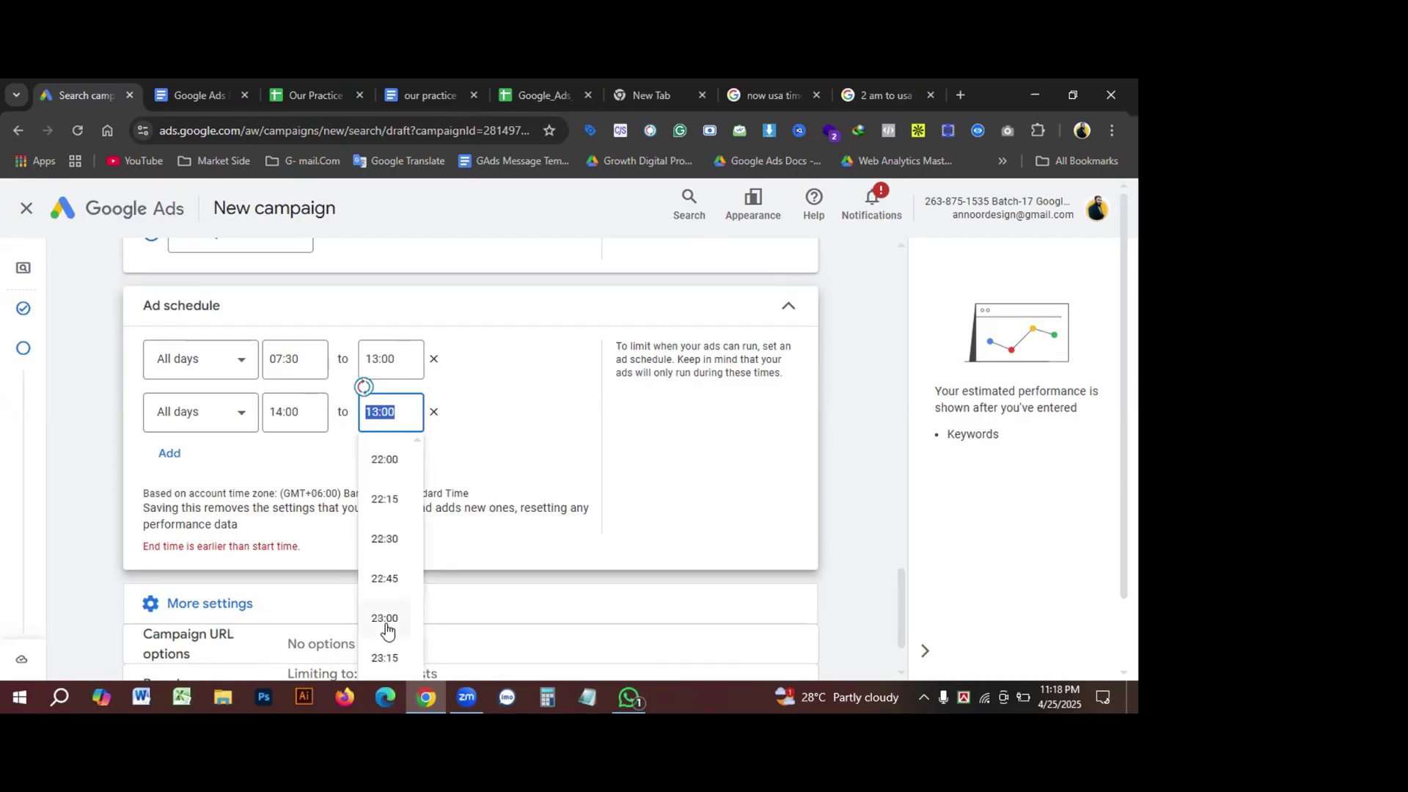
{"action": "left_click", "coordinate": [386, 618]}
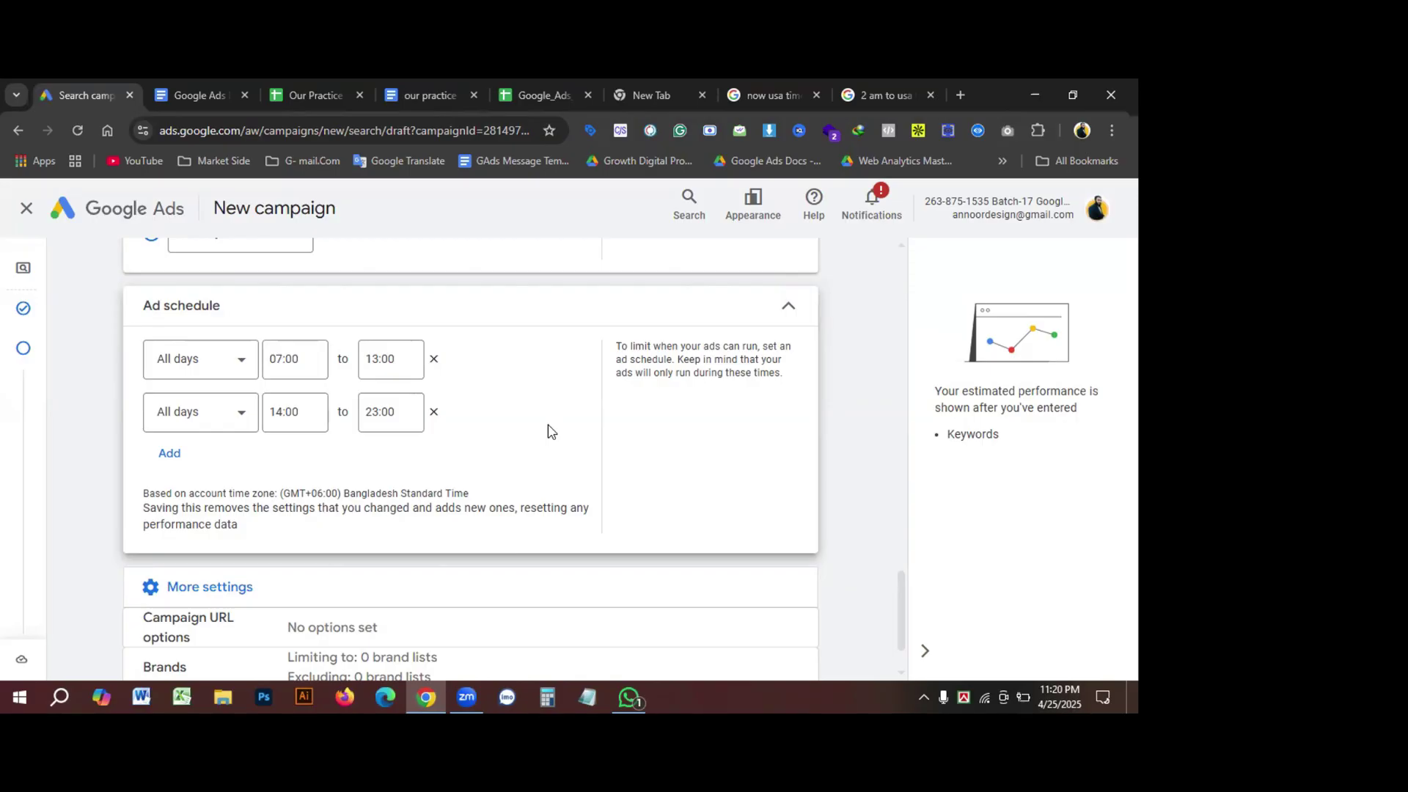
Step: Change the first slot's end time from 13:00 to 12:00
{"action": "left_click", "coordinate": [305, 359]}
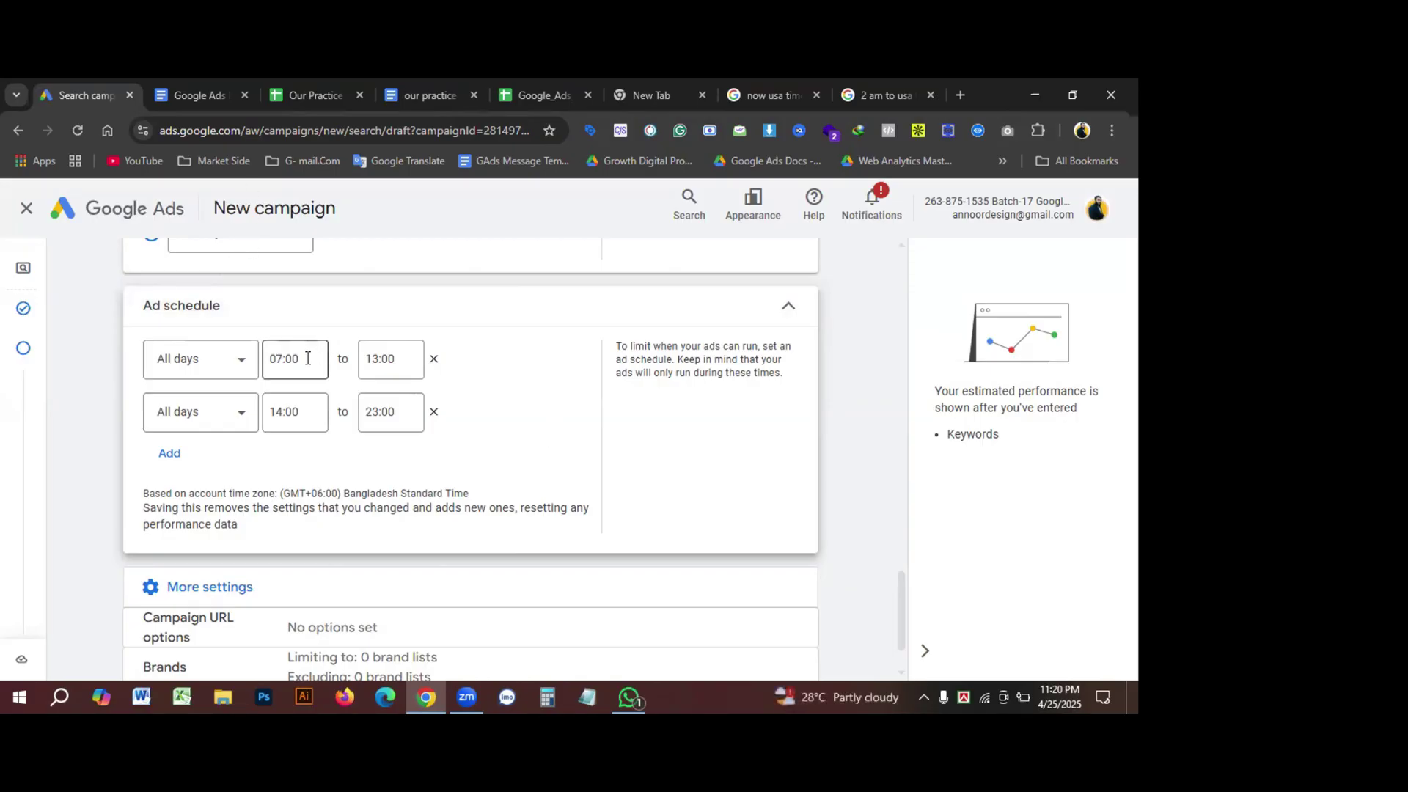
{"action": "left_click", "coordinate": [393, 358]}
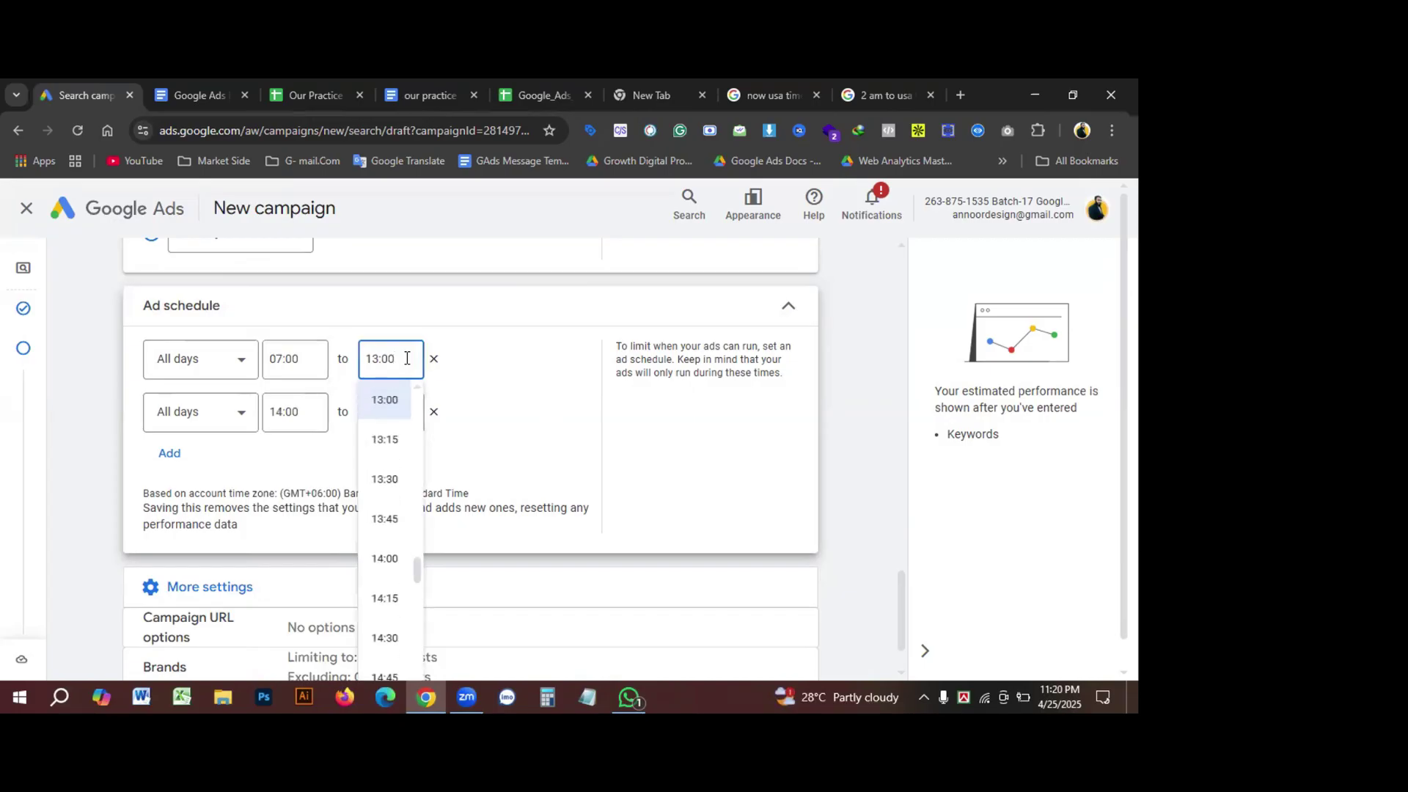
{"action": "left_click", "coordinate": [513, 367]}
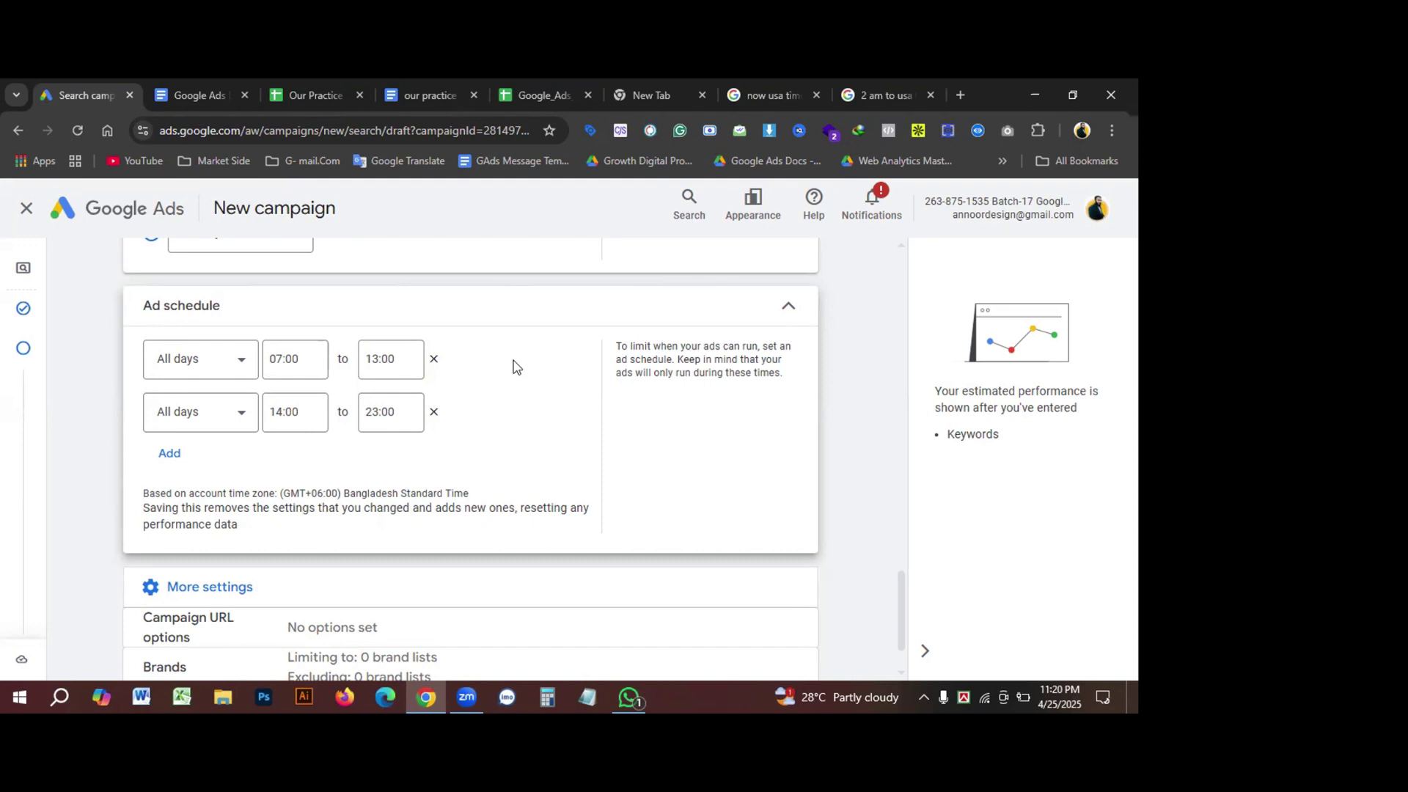
{"action": "left_click", "coordinate": [383, 373]}
{"action": "scroll", "coordinate": [400, 440], "scroll_direction": "up", "scroll_amount": 1}
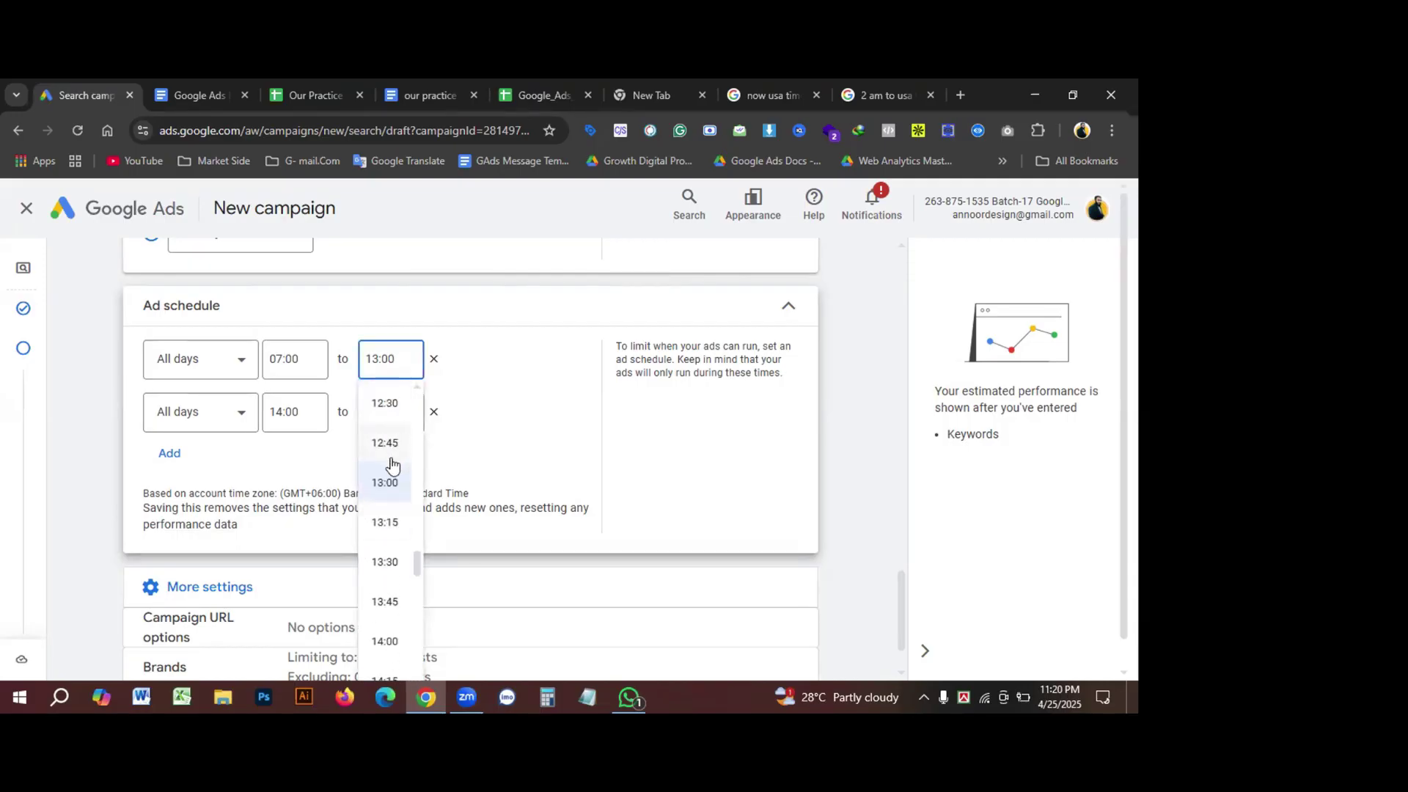
{"action": "scroll", "coordinate": [389, 462], "scroll_direction": "up", "scroll_amount": 1}
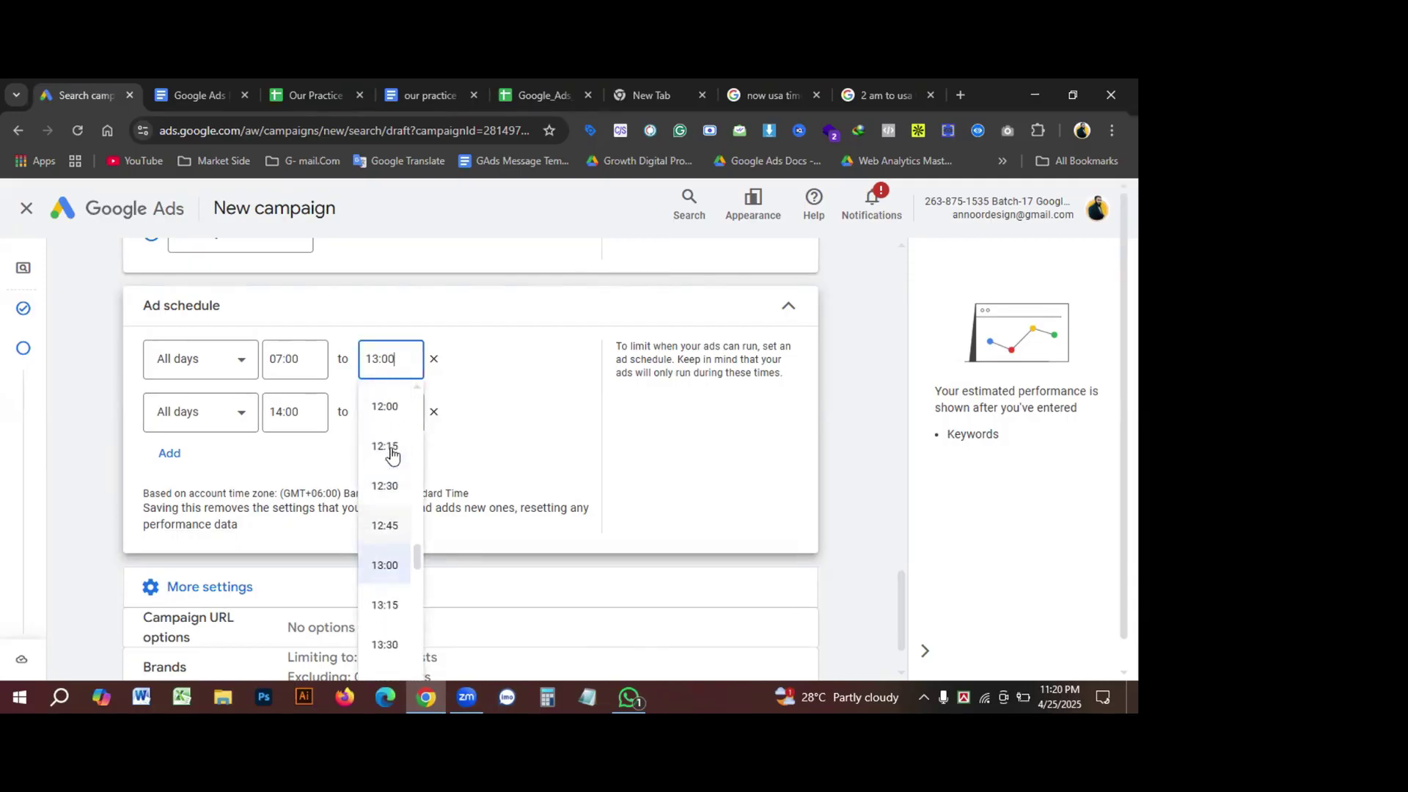
{"action": "left_click", "coordinate": [389, 411]}
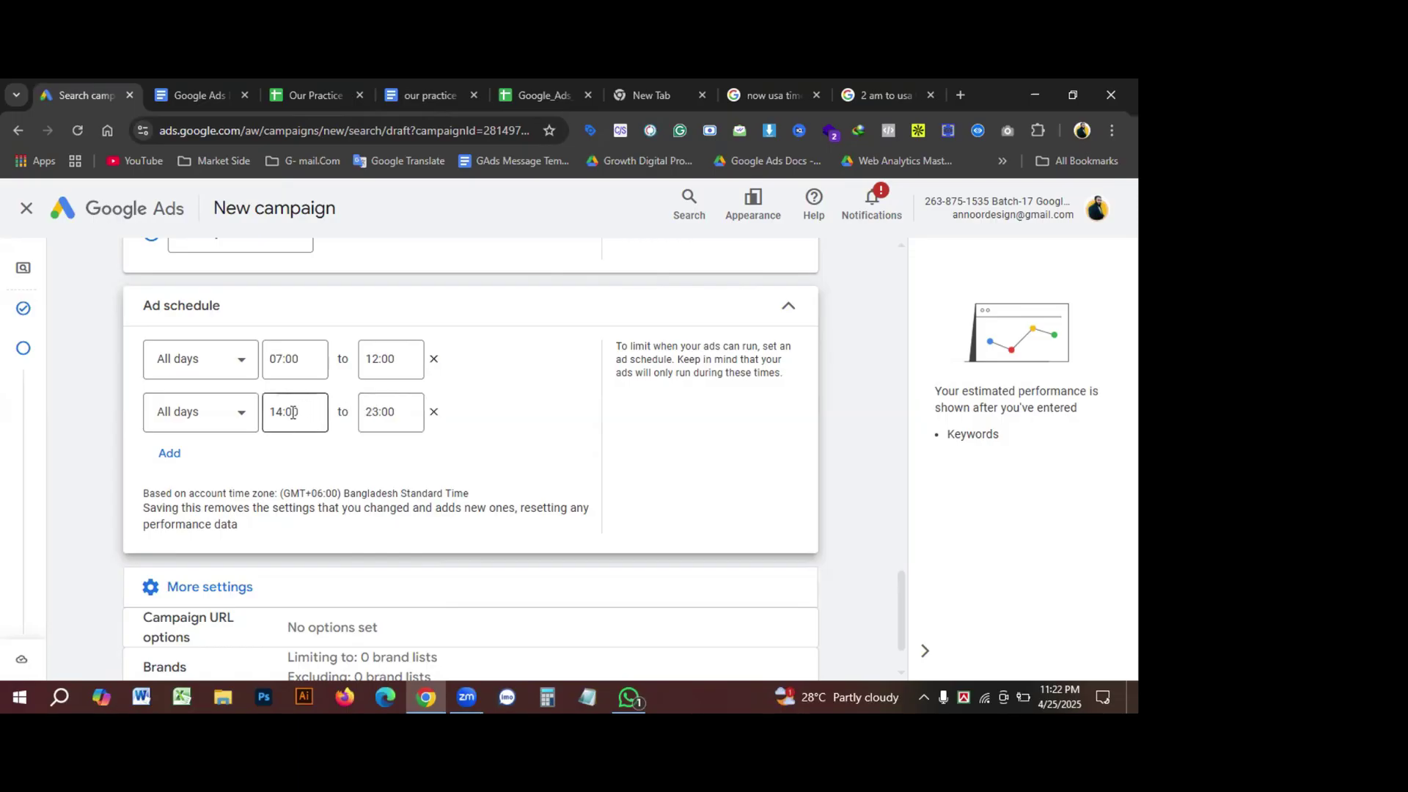
Step: Type 11:59 as the first slot's end time, which triggers the 15-minute increments error
{"action": "left_click", "coordinate": [292, 412]}
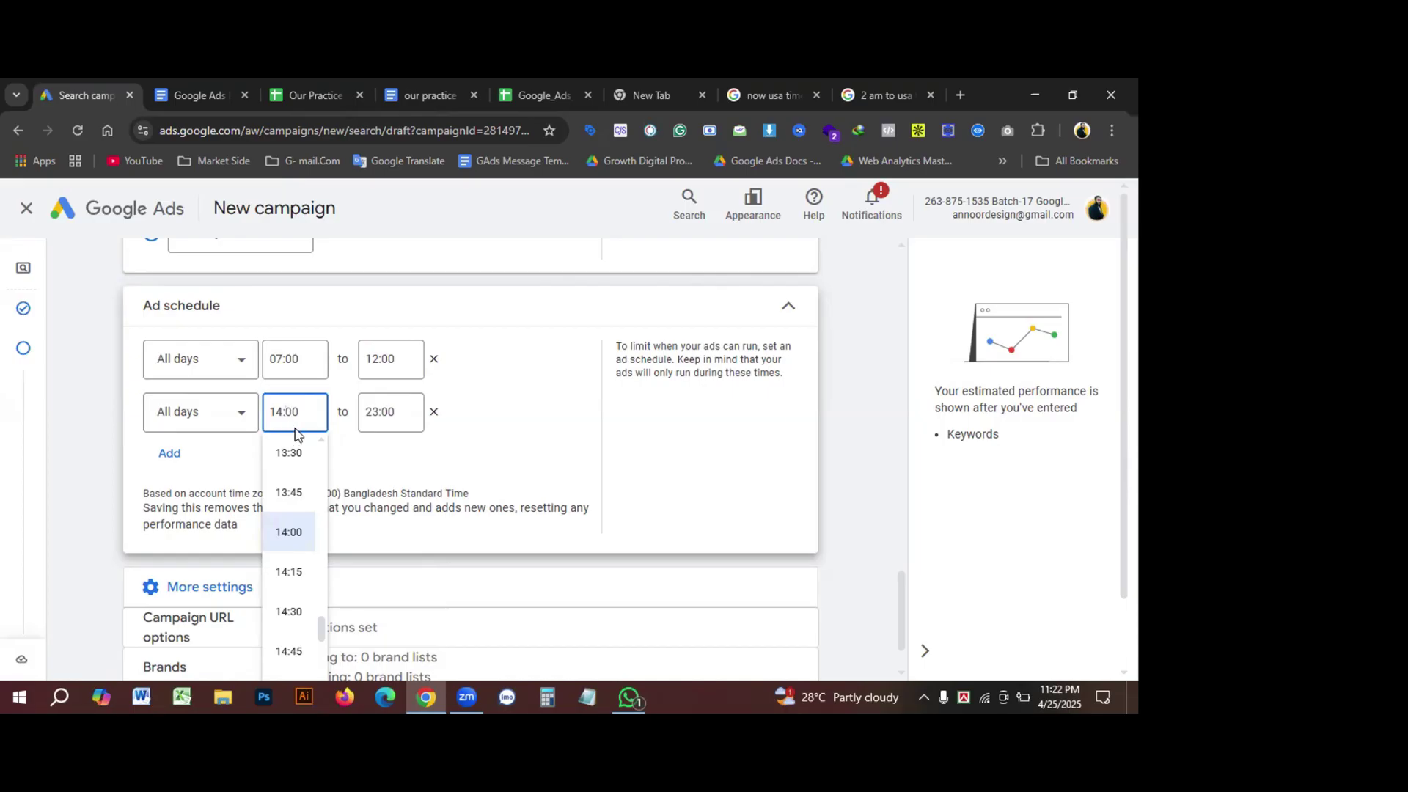
{"action": "scroll", "coordinate": [297, 433], "scroll_direction": "down", "scroll_amount": 3}
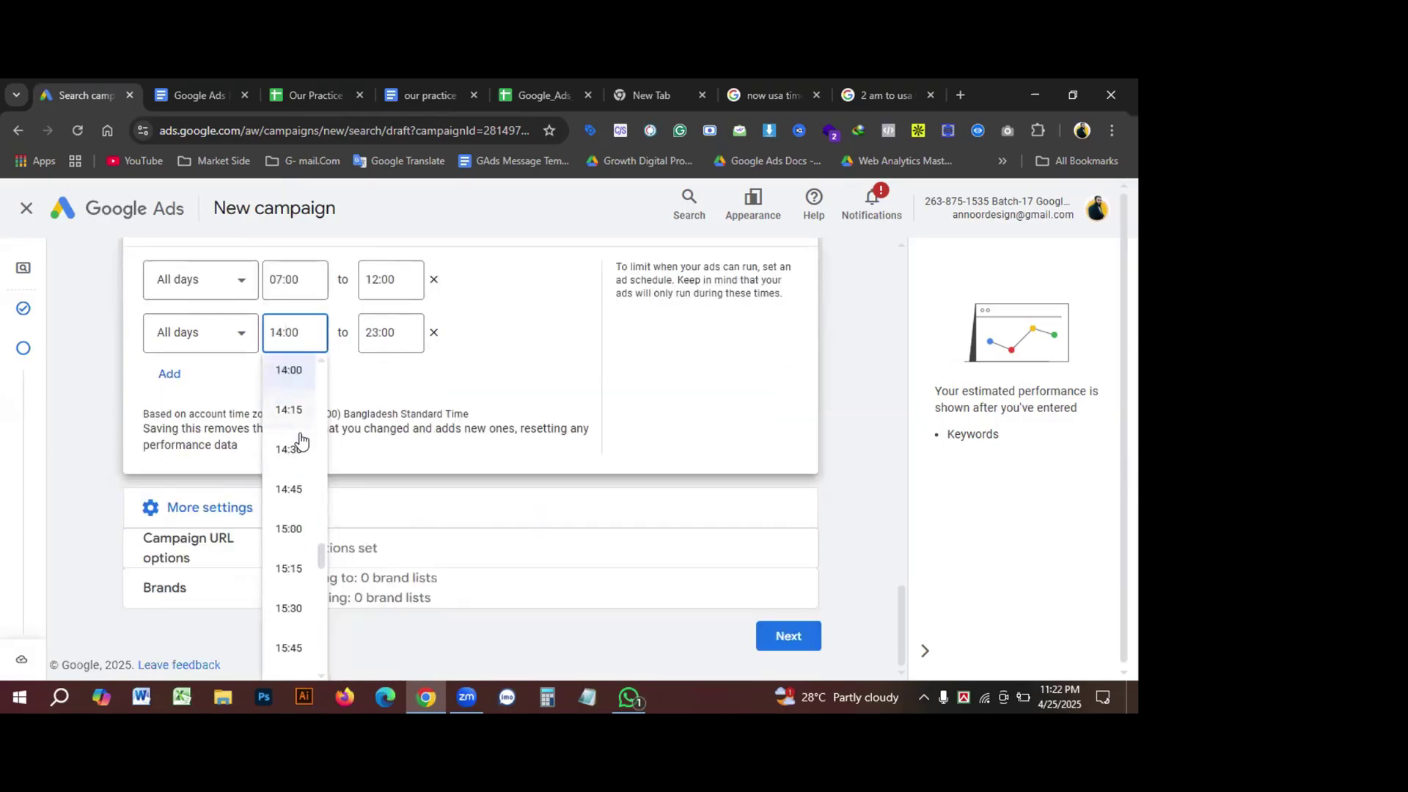
{"action": "scroll", "coordinate": [301, 440], "scroll_direction": "up", "scroll_amount": 2}
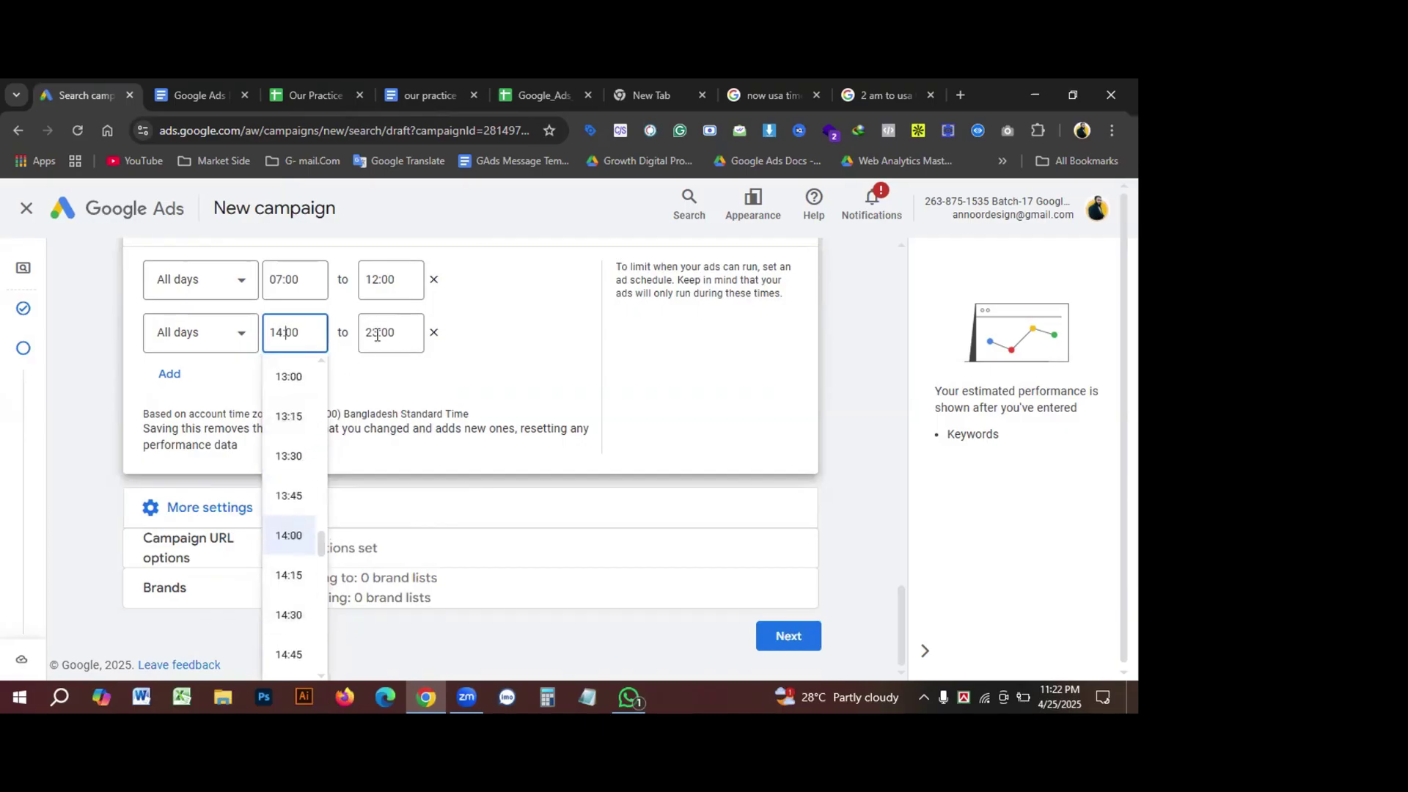
{"action": "left_click", "coordinate": [381, 282]}
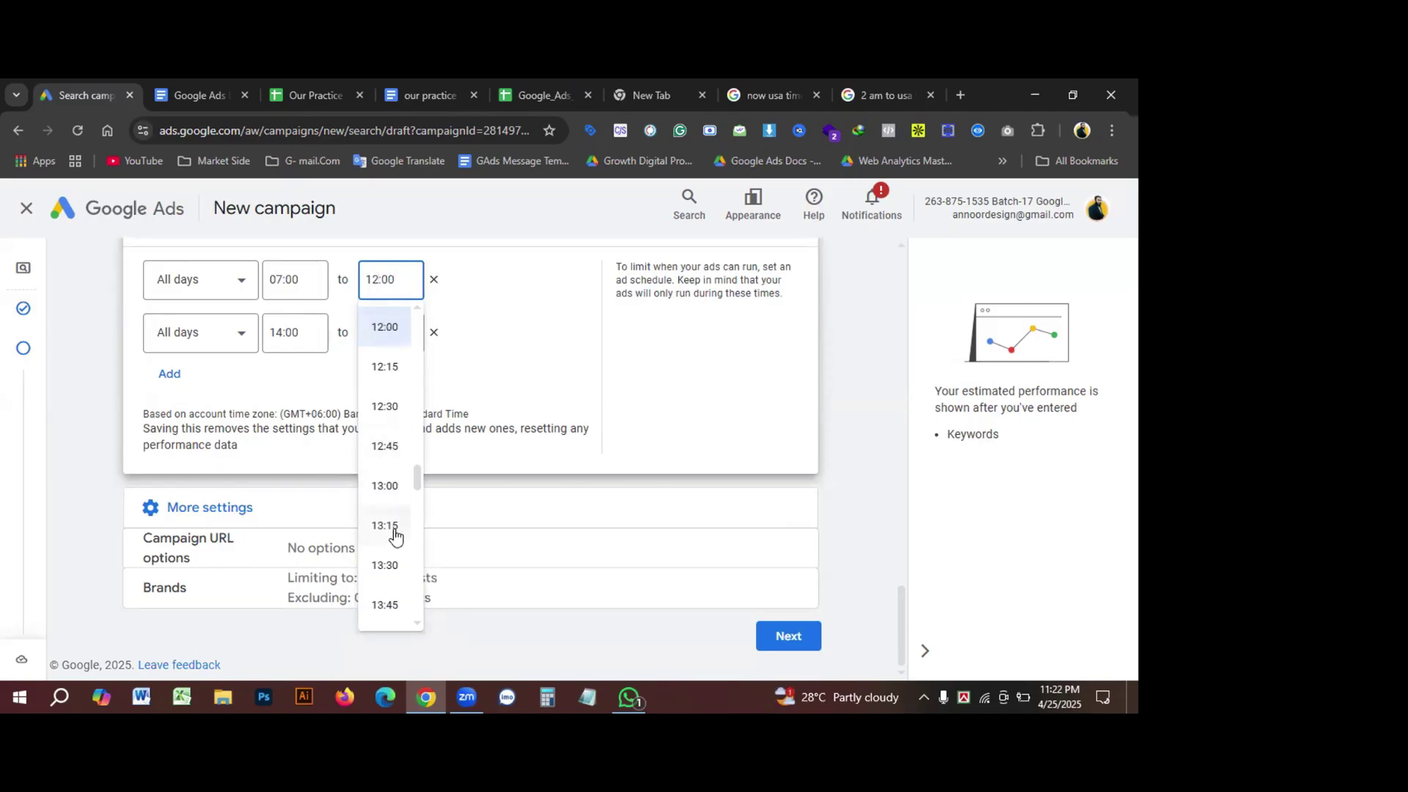
{"action": "scroll", "coordinate": [402, 410], "scroll_direction": "up", "scroll_amount": 1}
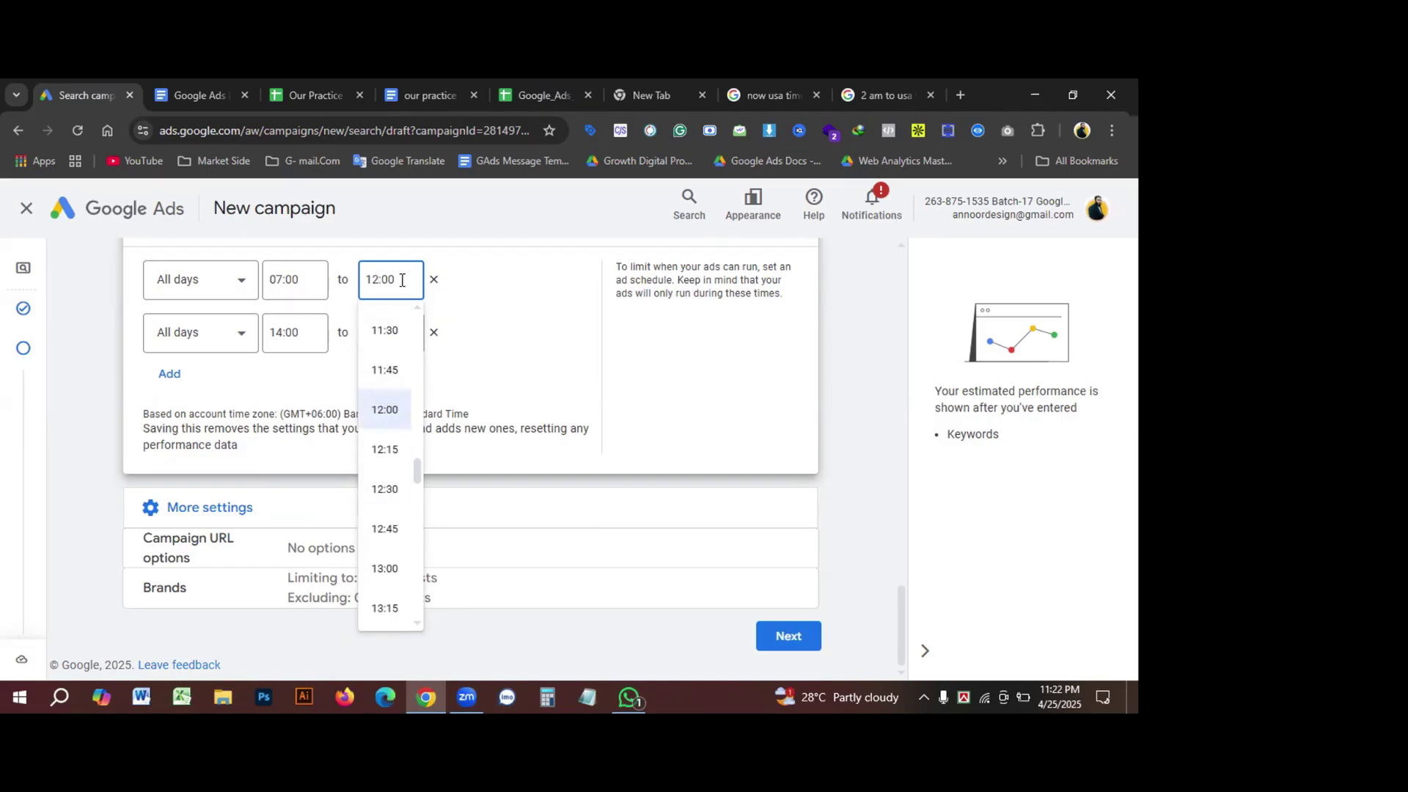
{"action": "left_click_drag", "start_coordinate": [402, 279], "coordinate": [340, 272]}
{"action": "type", "text": "11.59"}
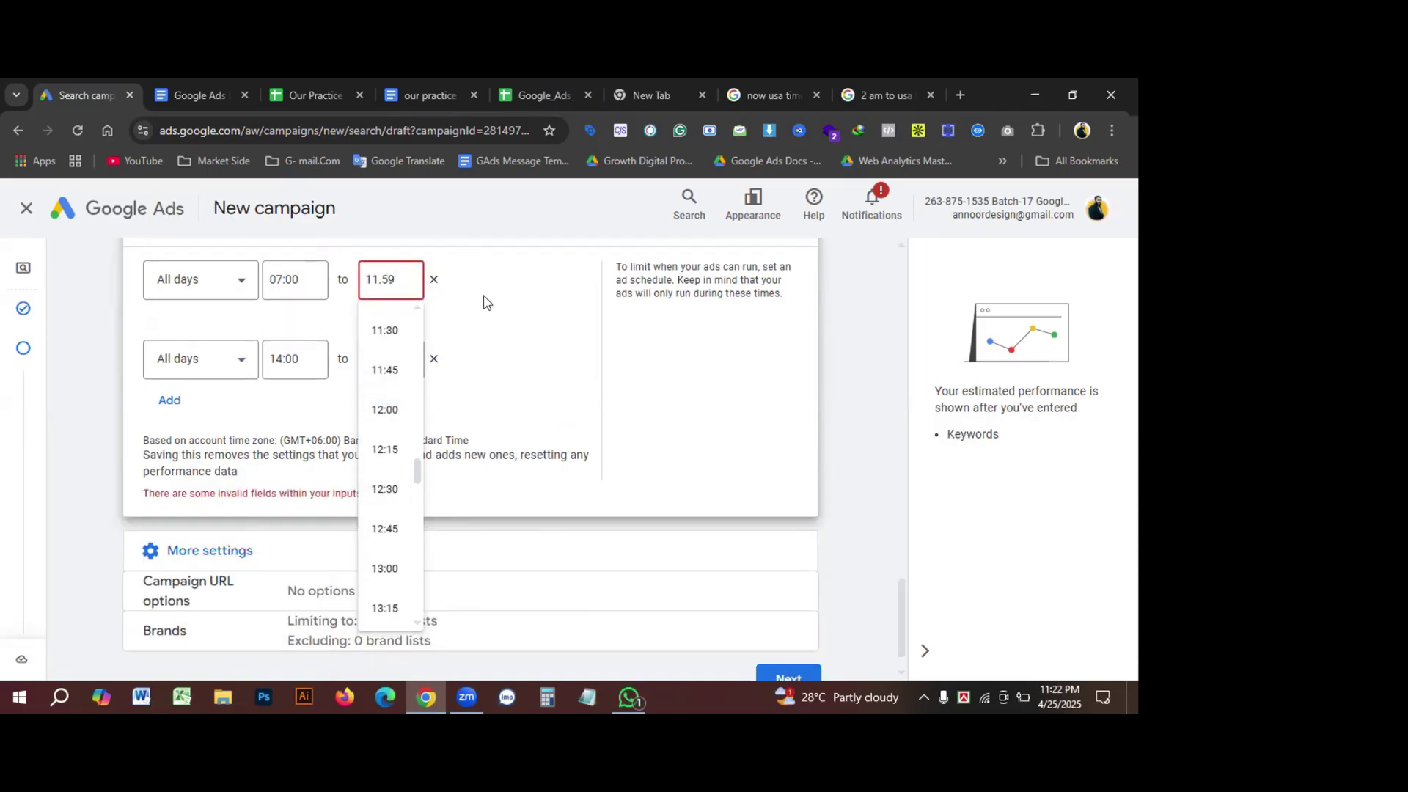
{"action": "left_click", "coordinate": [484, 297]}
{"action": "left_click", "coordinate": [381, 282]}
{"action": "key", "text": "BackSpace"}
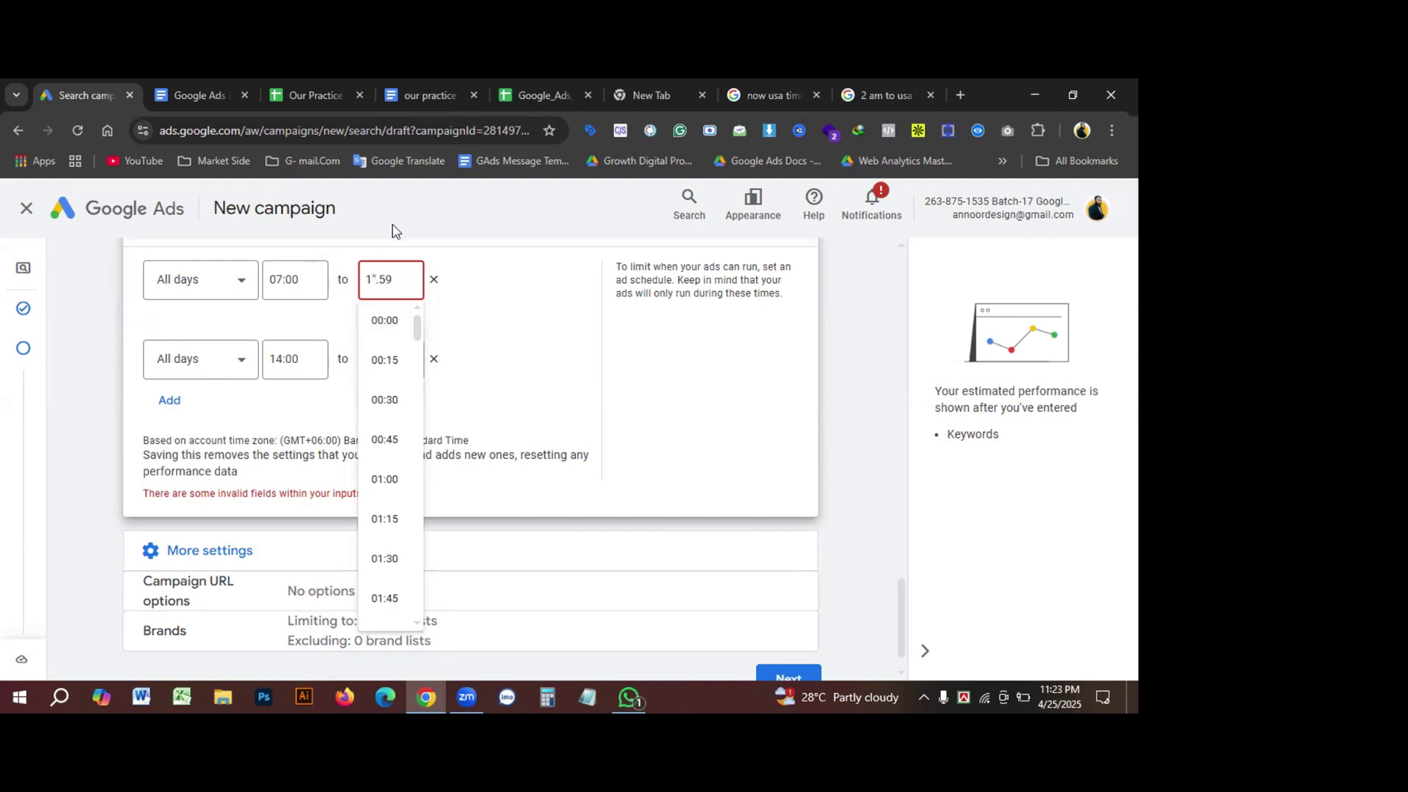
{"action": "key", "text": "Delete"}
{"action": "type", "text": ":"}
{"action": "left_click", "coordinate": [474, 264]}
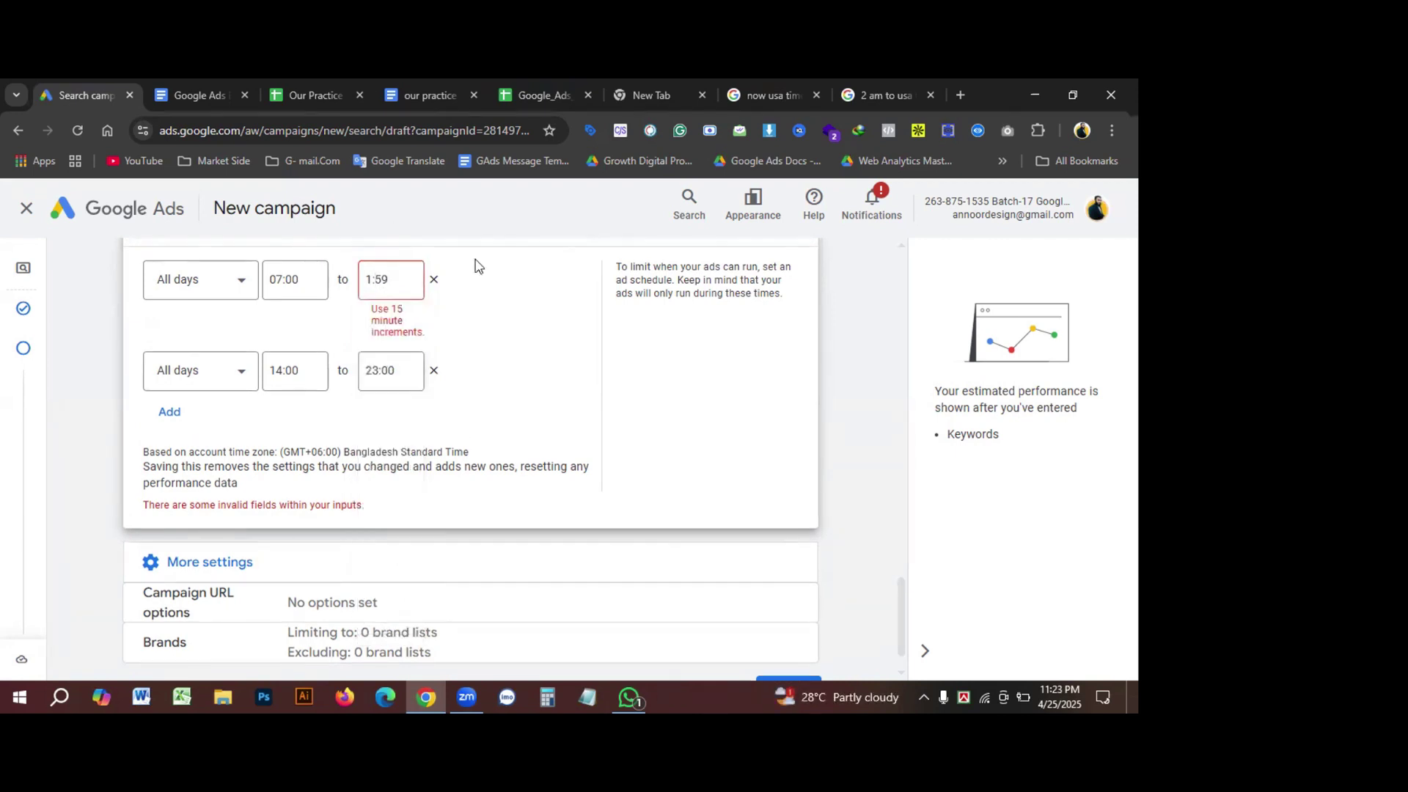
{"action": "left_click", "coordinate": [397, 282]}
{"action": "key", "text": "Home"}
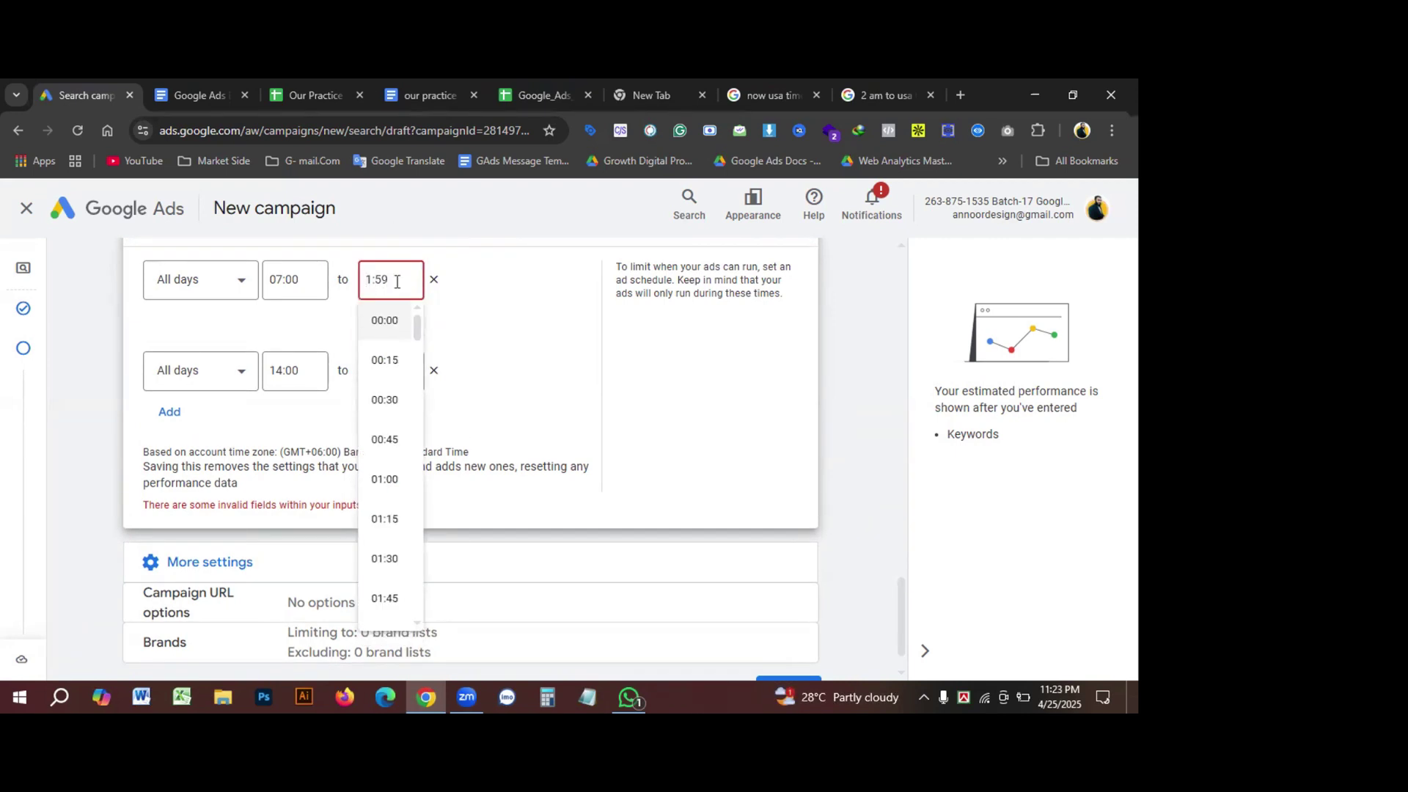
{"action": "type", "text": "1"}
{"action": "left_click", "coordinate": [531, 289]}
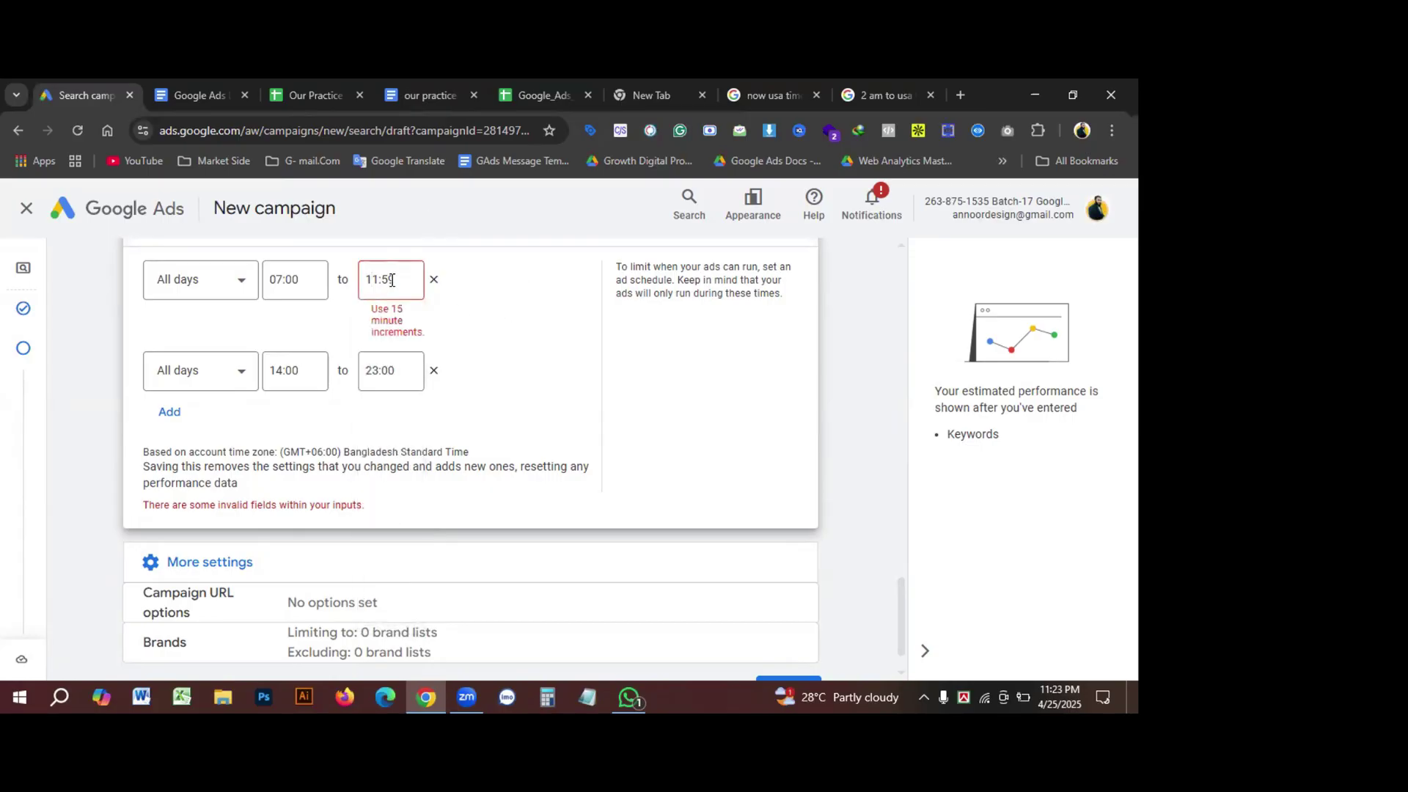
Step: Pick 11:45 from the list as the first slot's end time
{"action": "left_click", "coordinate": [392, 280]}
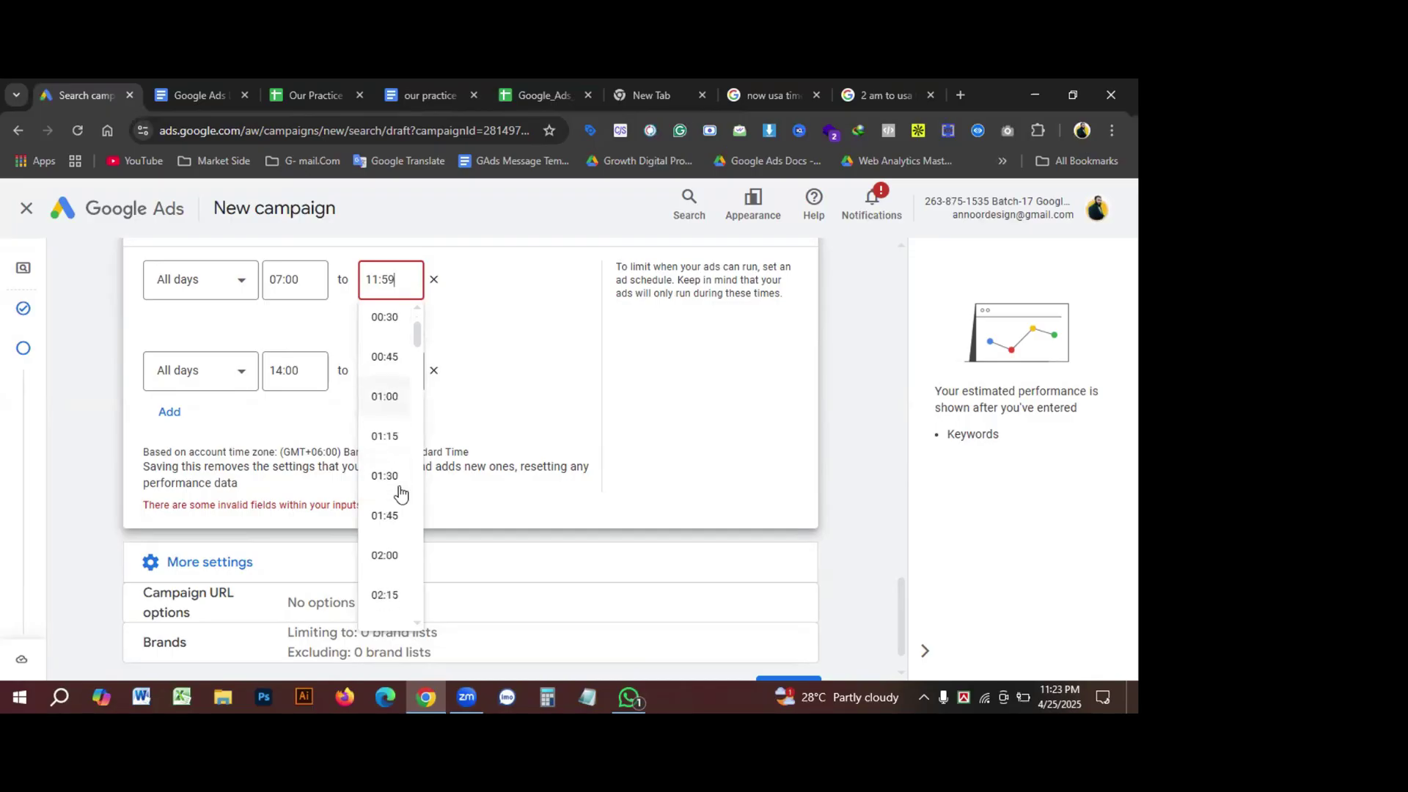
{"action": "scroll", "coordinate": [402, 506], "scroll_direction": "down", "scroll_amount": 4}
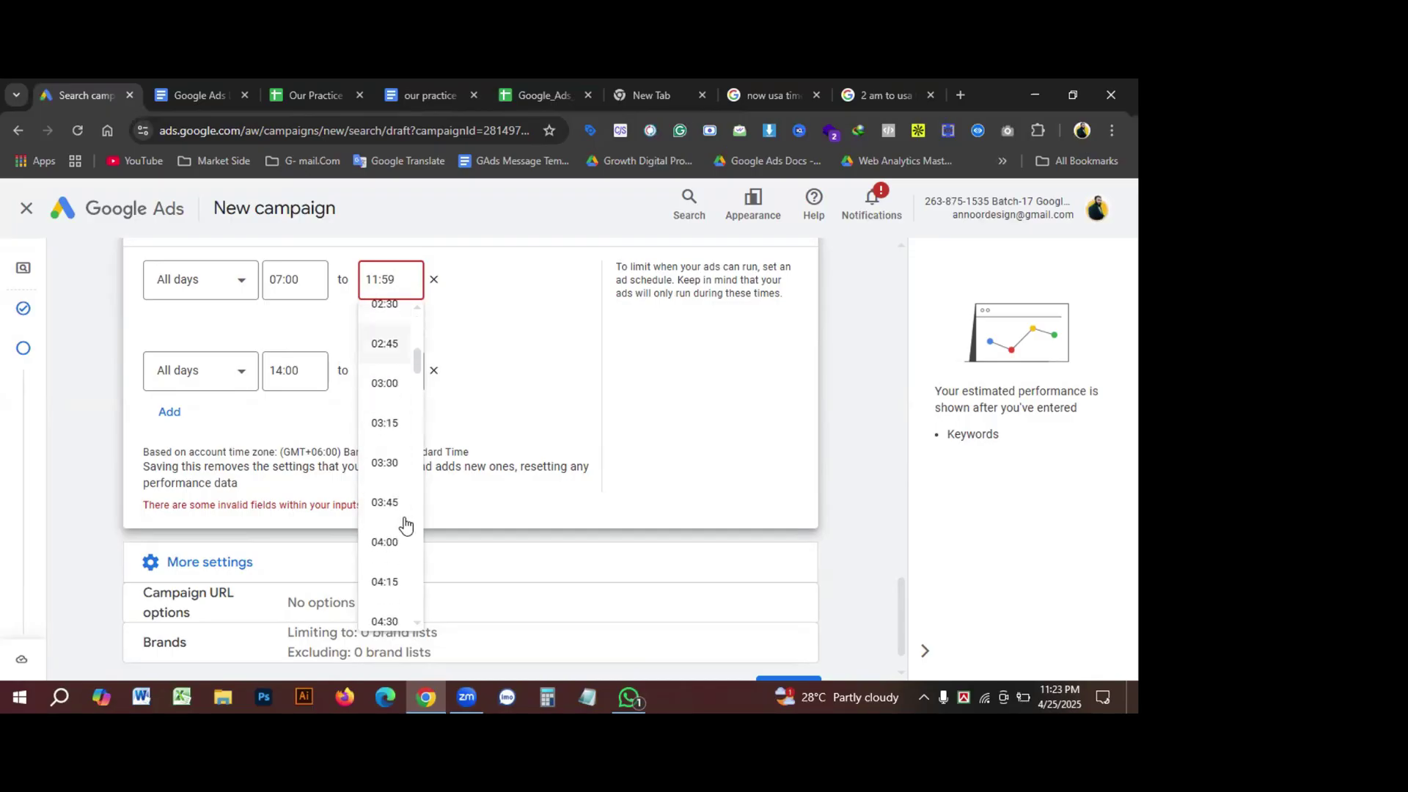
{"action": "scroll", "coordinate": [406, 525], "scroll_direction": "down", "scroll_amount": 5}
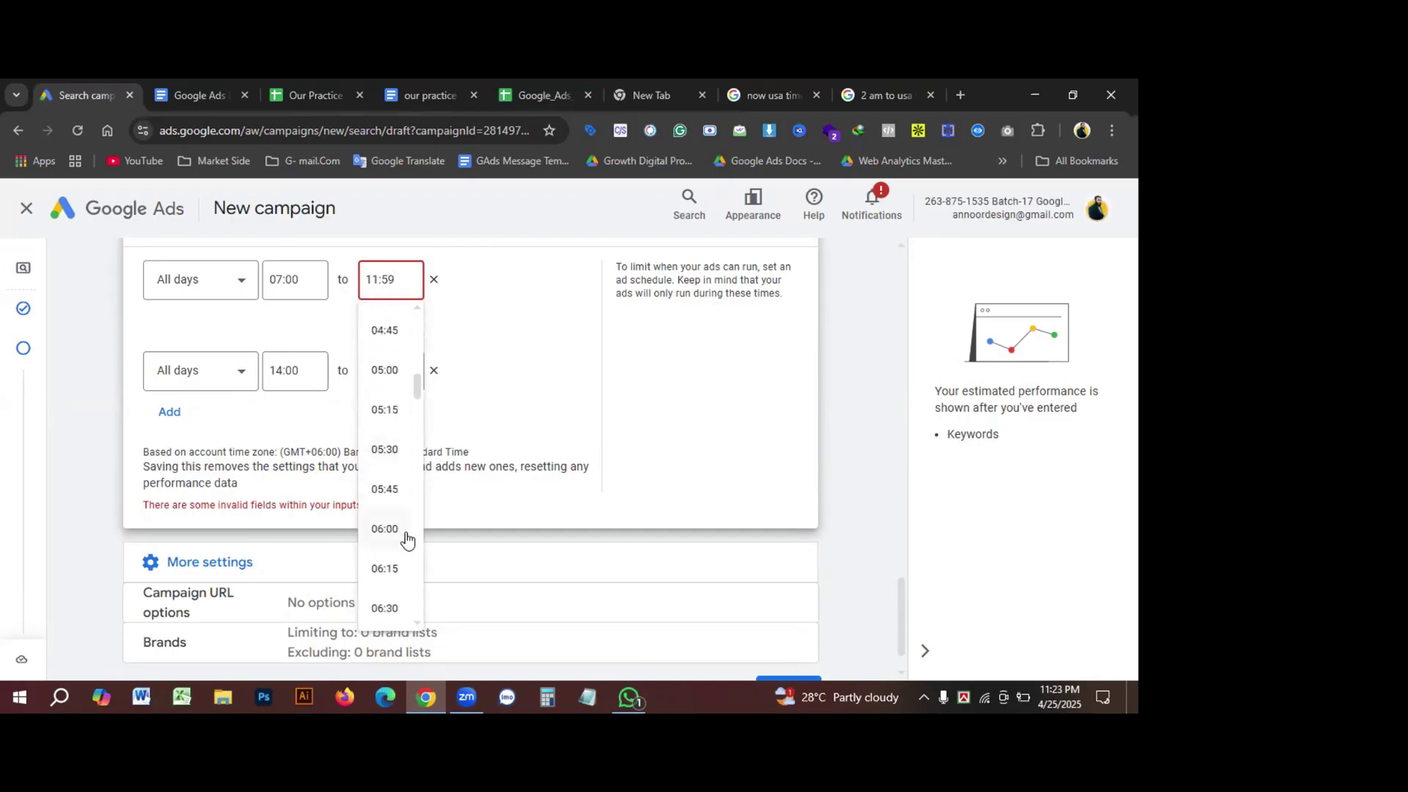
{"action": "scroll", "coordinate": [407, 540], "scroll_direction": "down", "scroll_amount": 5}
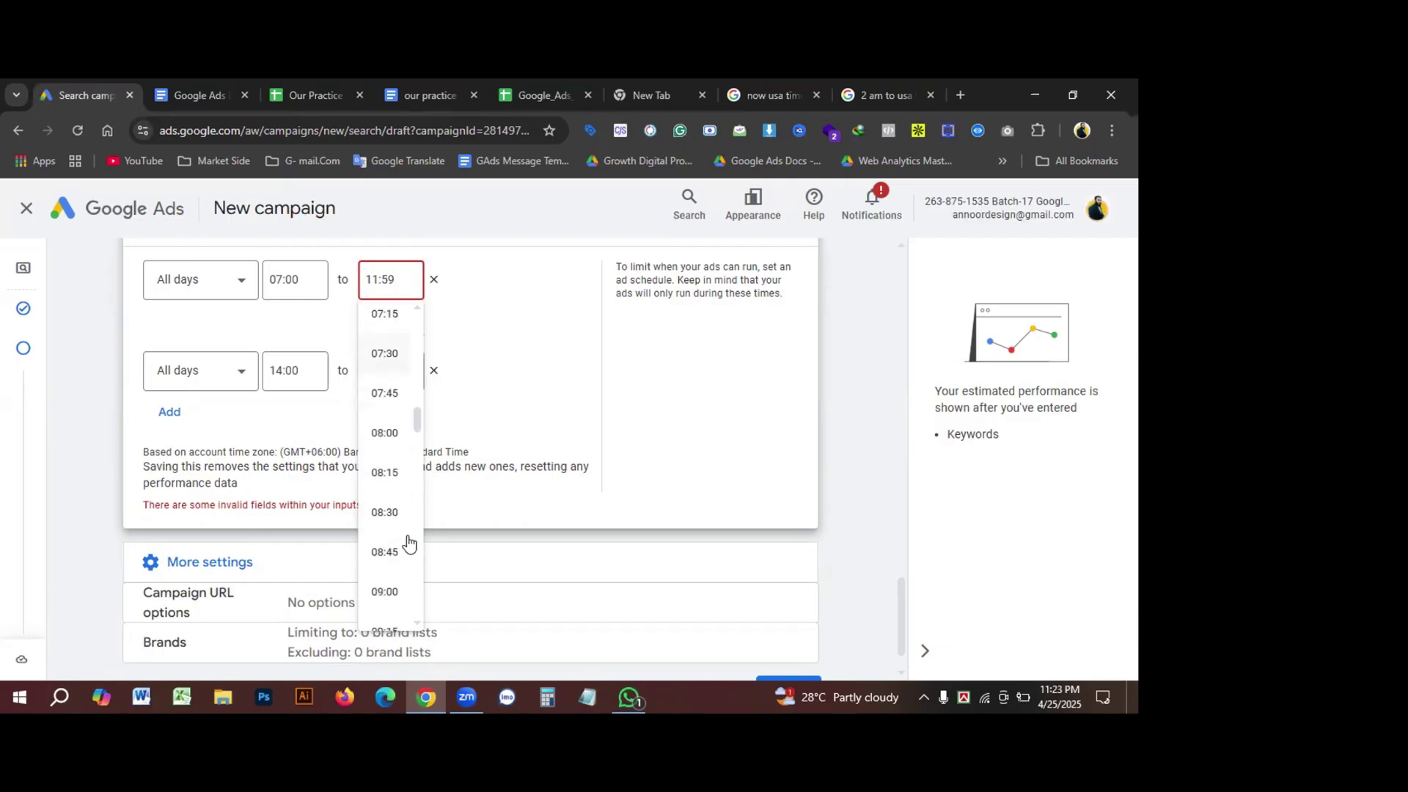
{"action": "scroll", "coordinate": [409, 543], "scroll_direction": "down", "scroll_amount": 6}
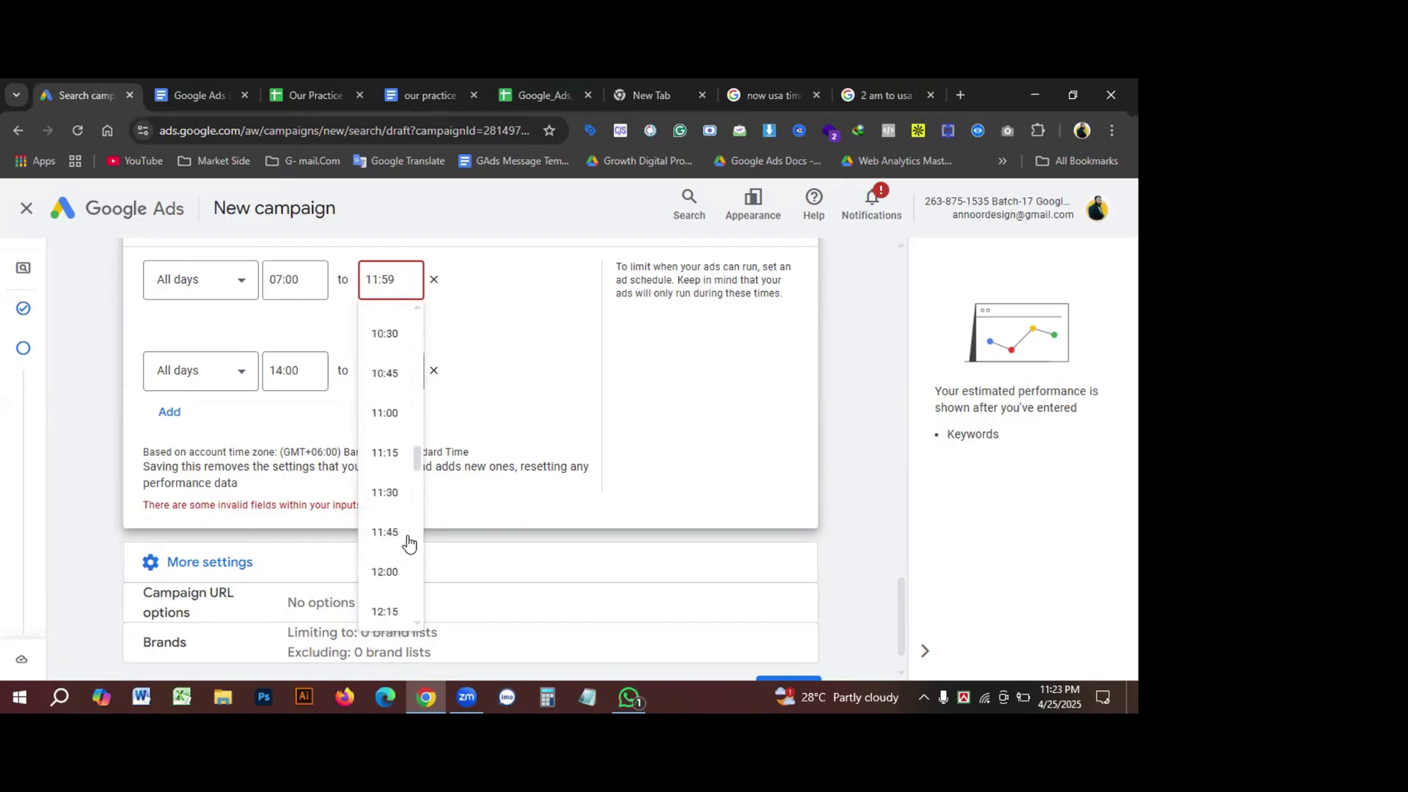
{"action": "left_click", "coordinate": [391, 539]}
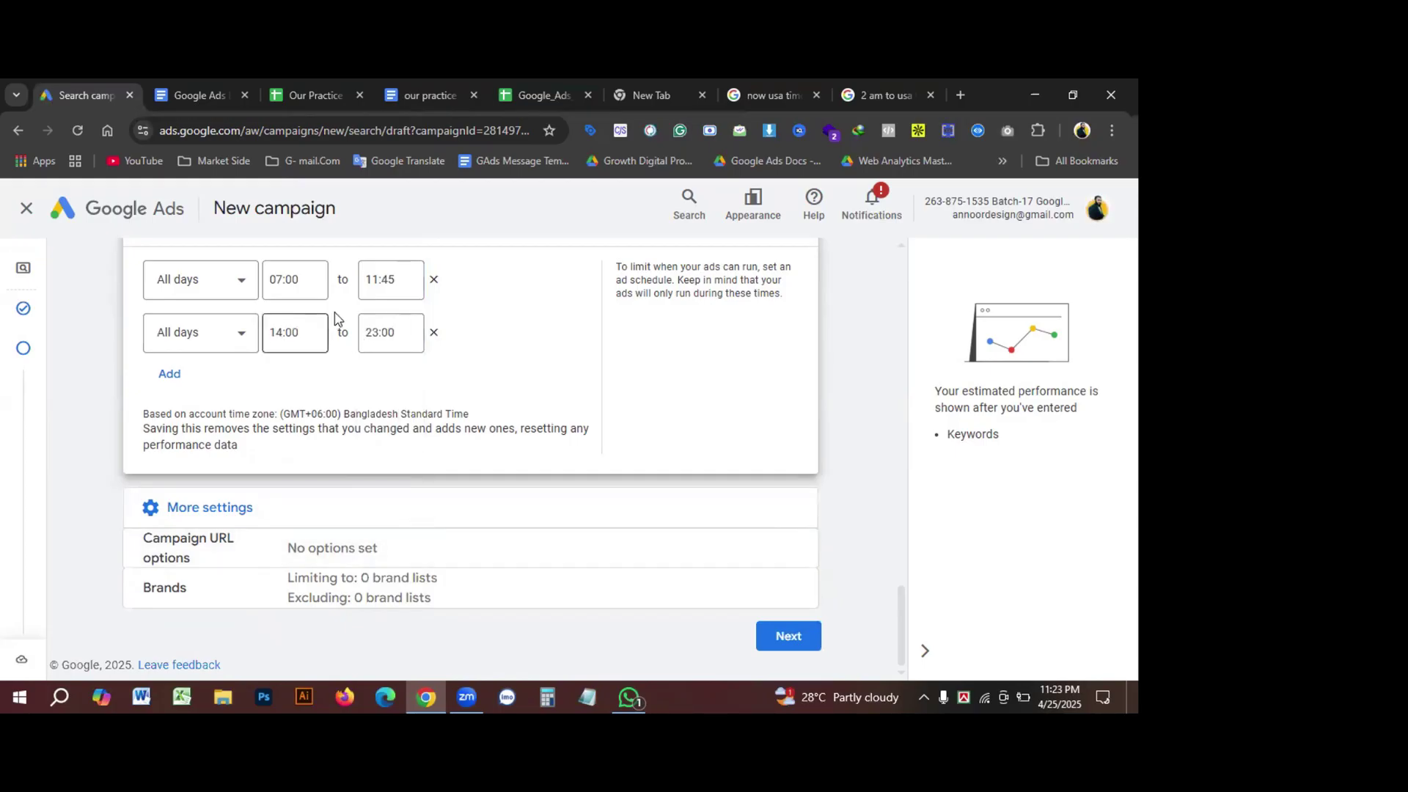
Step: Change the second schedule slot's start time to 12:00
{"action": "left_click", "coordinate": [301, 338]}
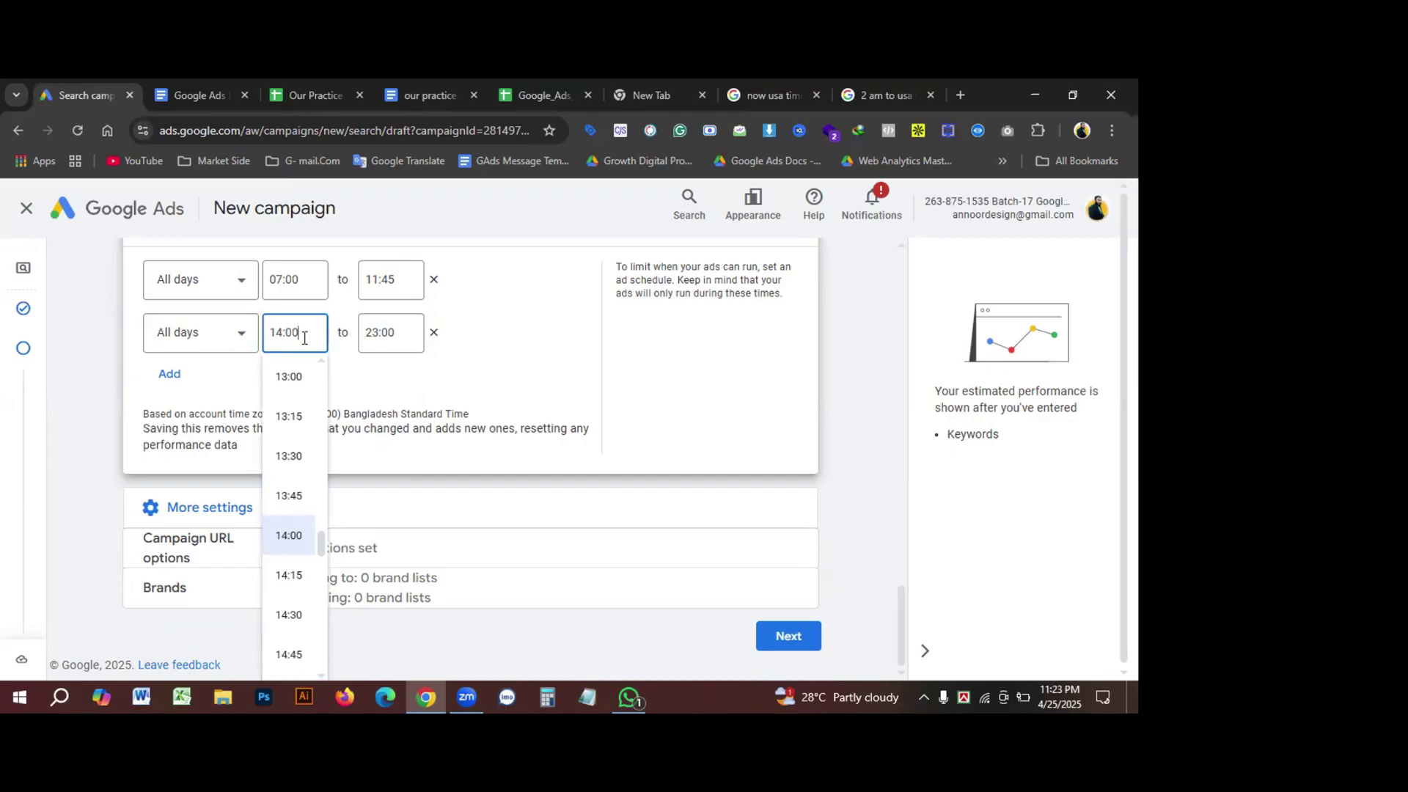
{"action": "scroll", "coordinate": [294, 585], "scroll_direction": "down", "scroll_amount": 1}
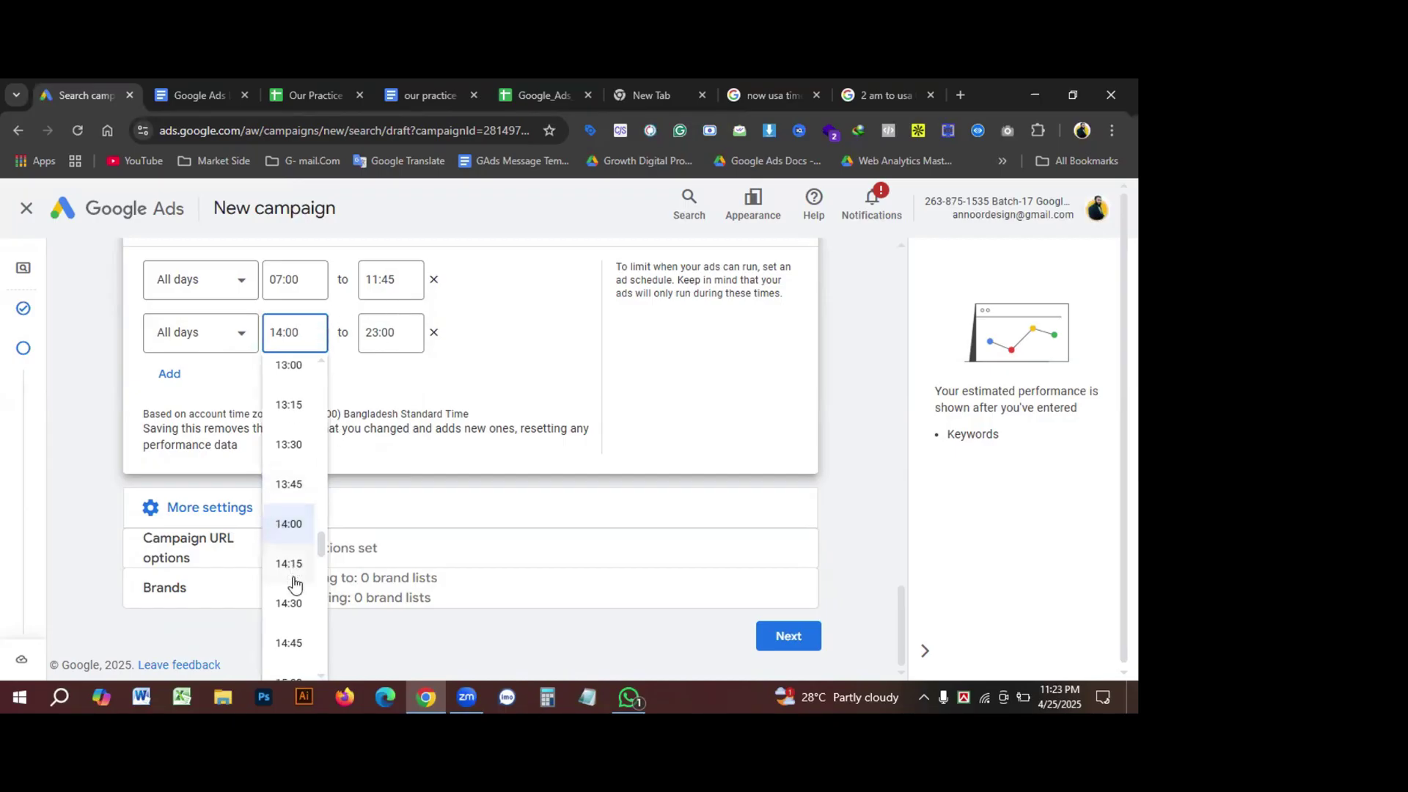
{"action": "scroll", "coordinate": [292, 594], "scroll_direction": "down", "scroll_amount": 5}
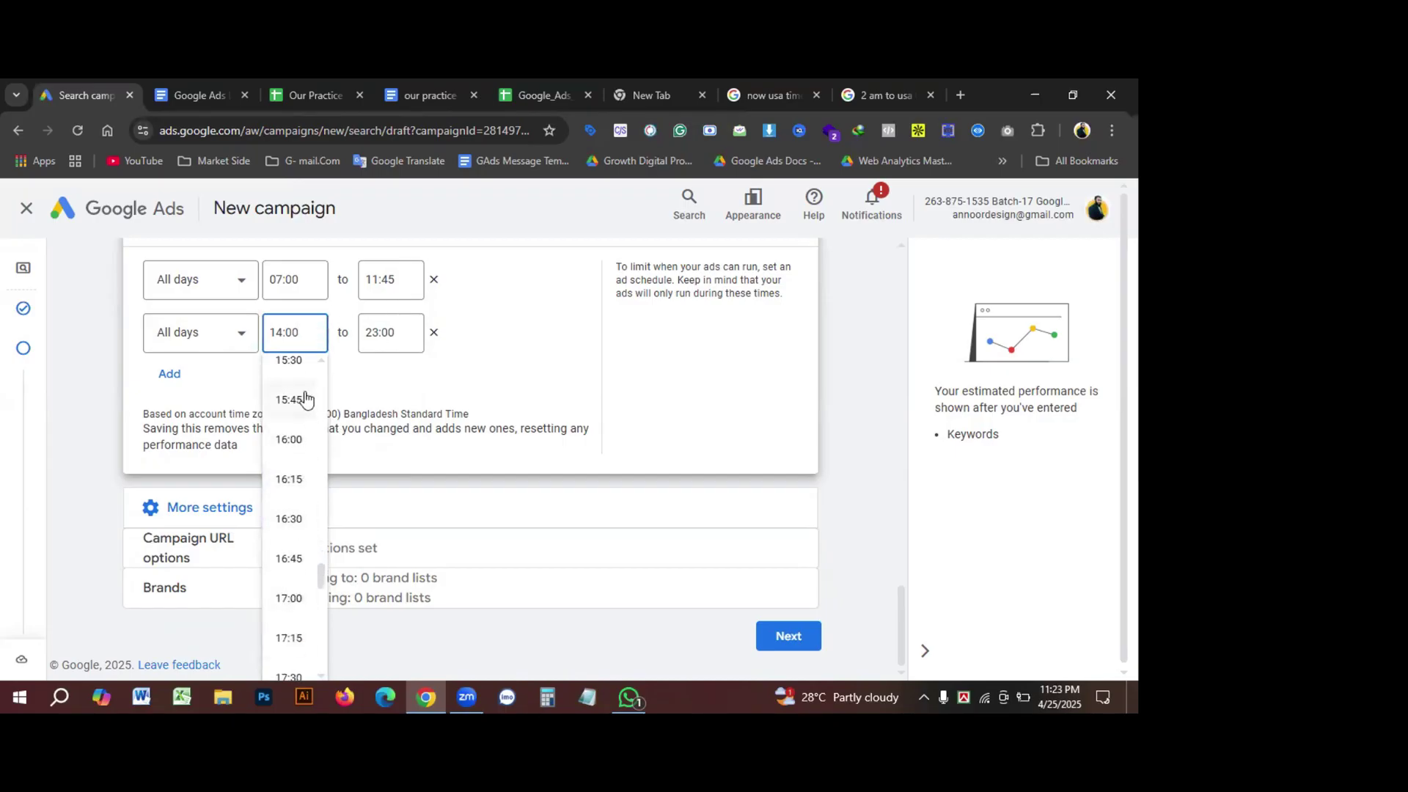
{"action": "scroll", "coordinate": [305, 400], "scroll_direction": "up", "scroll_amount": 5}
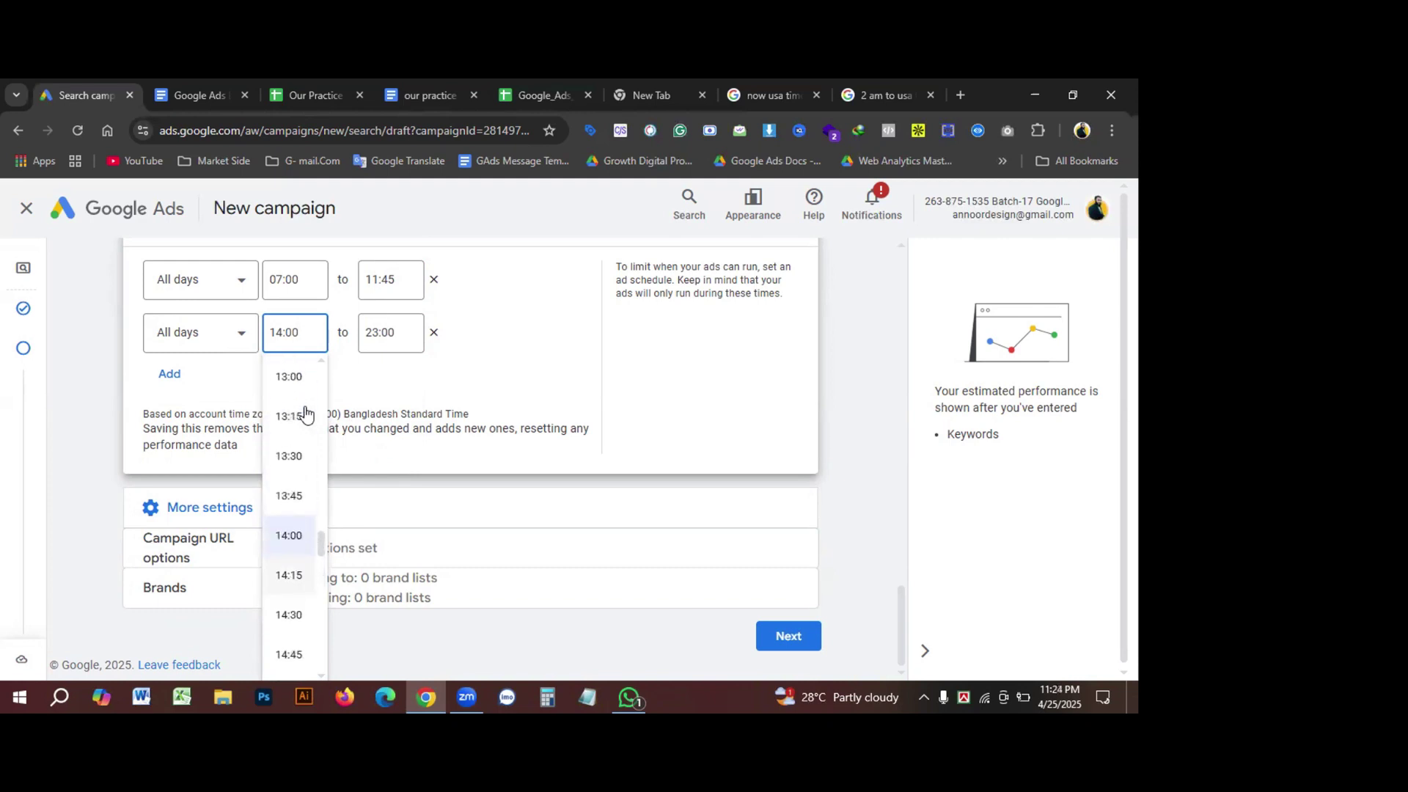
{"action": "scroll", "coordinate": [302, 422], "scroll_direction": "up", "scroll_amount": 2}
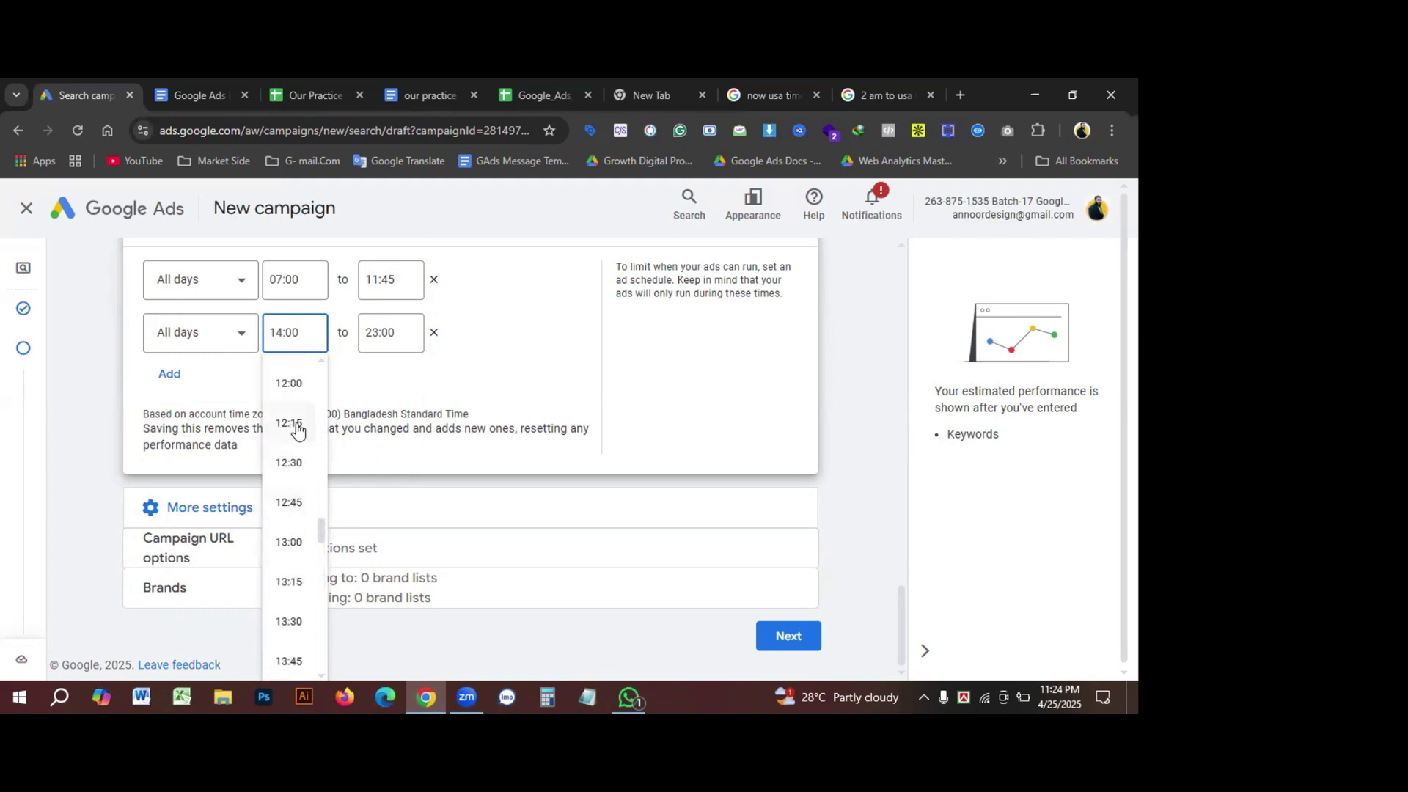
{"action": "left_click", "coordinate": [291, 389]}
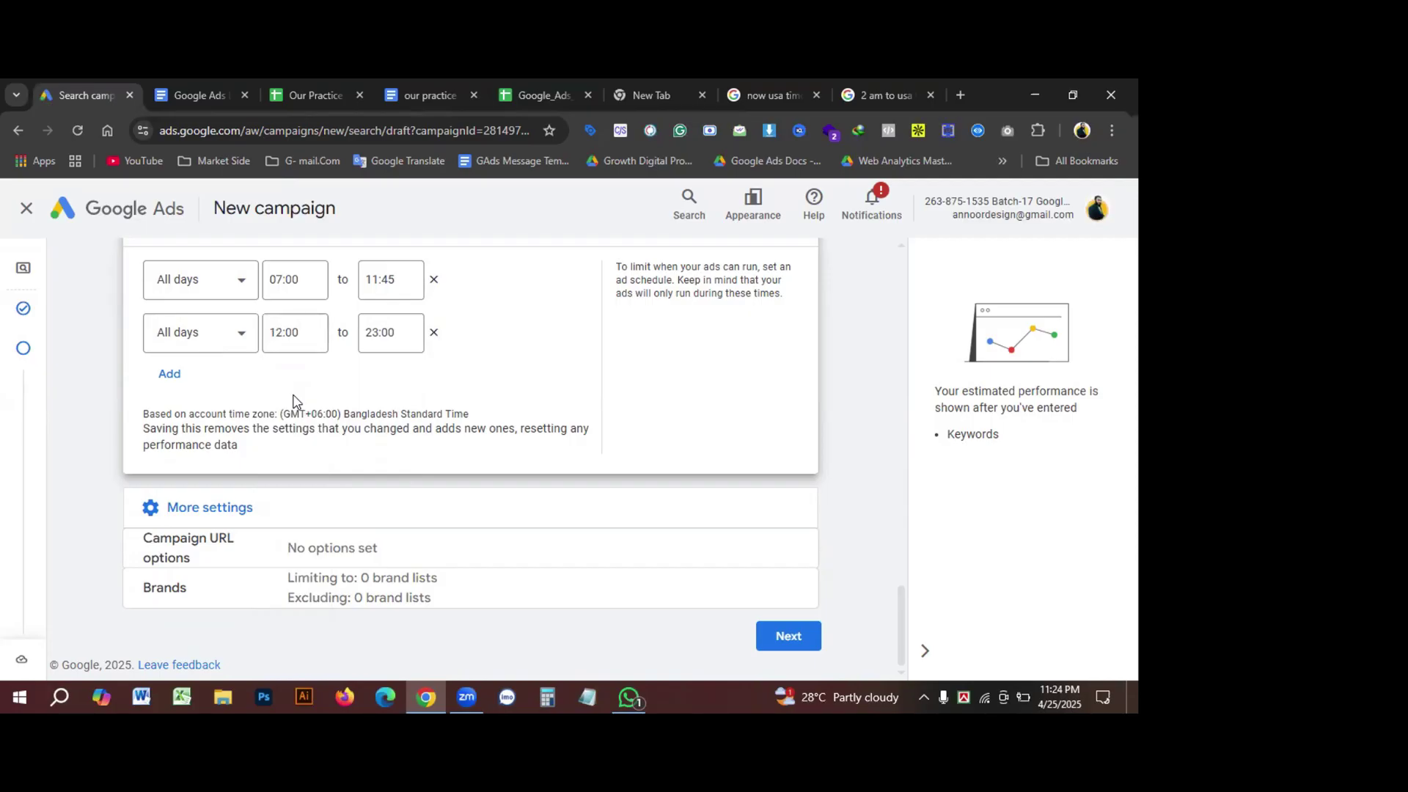
Step: Set the second schedule slot's end time to 23:45
{"action": "left_click", "coordinate": [399, 281]}
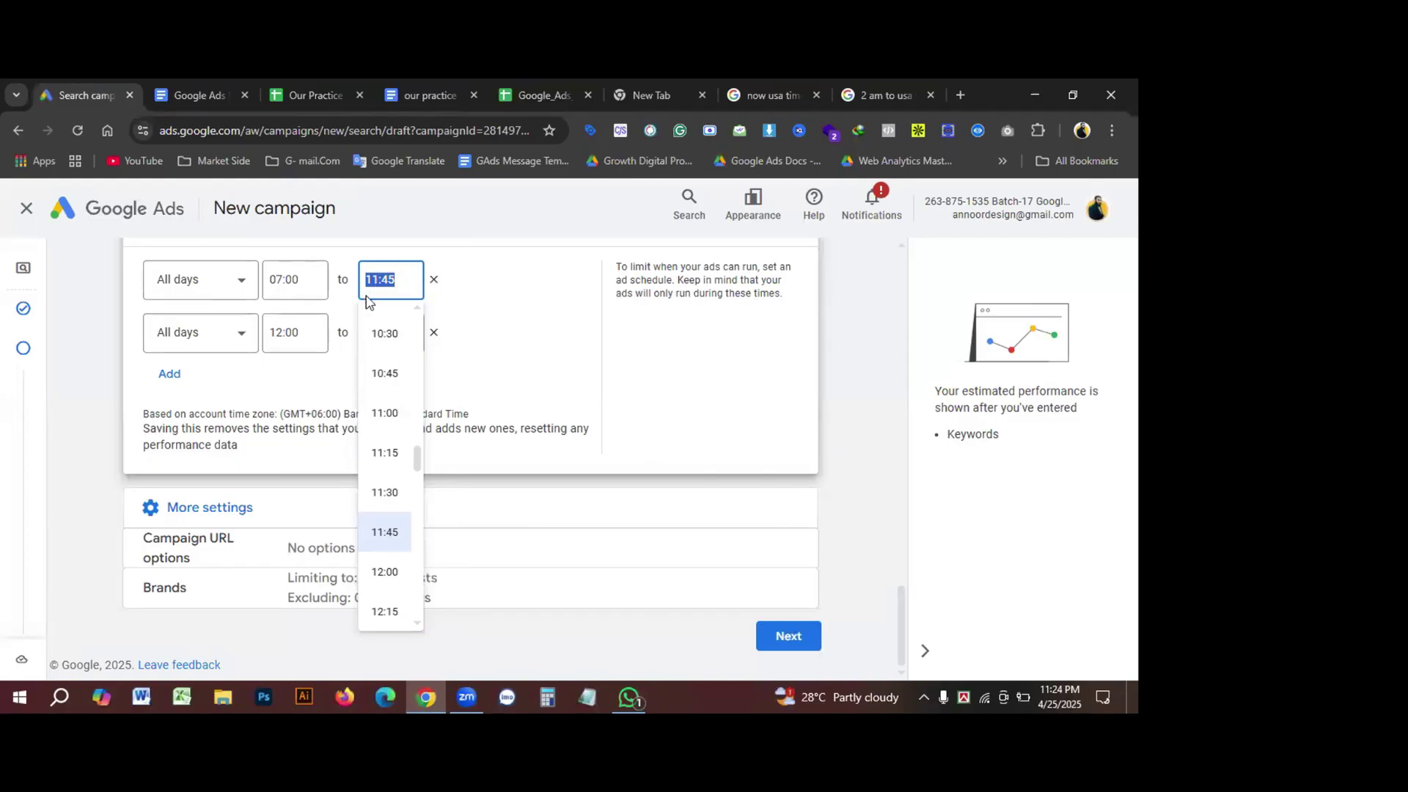
{"action": "left_click", "coordinate": [503, 282]}
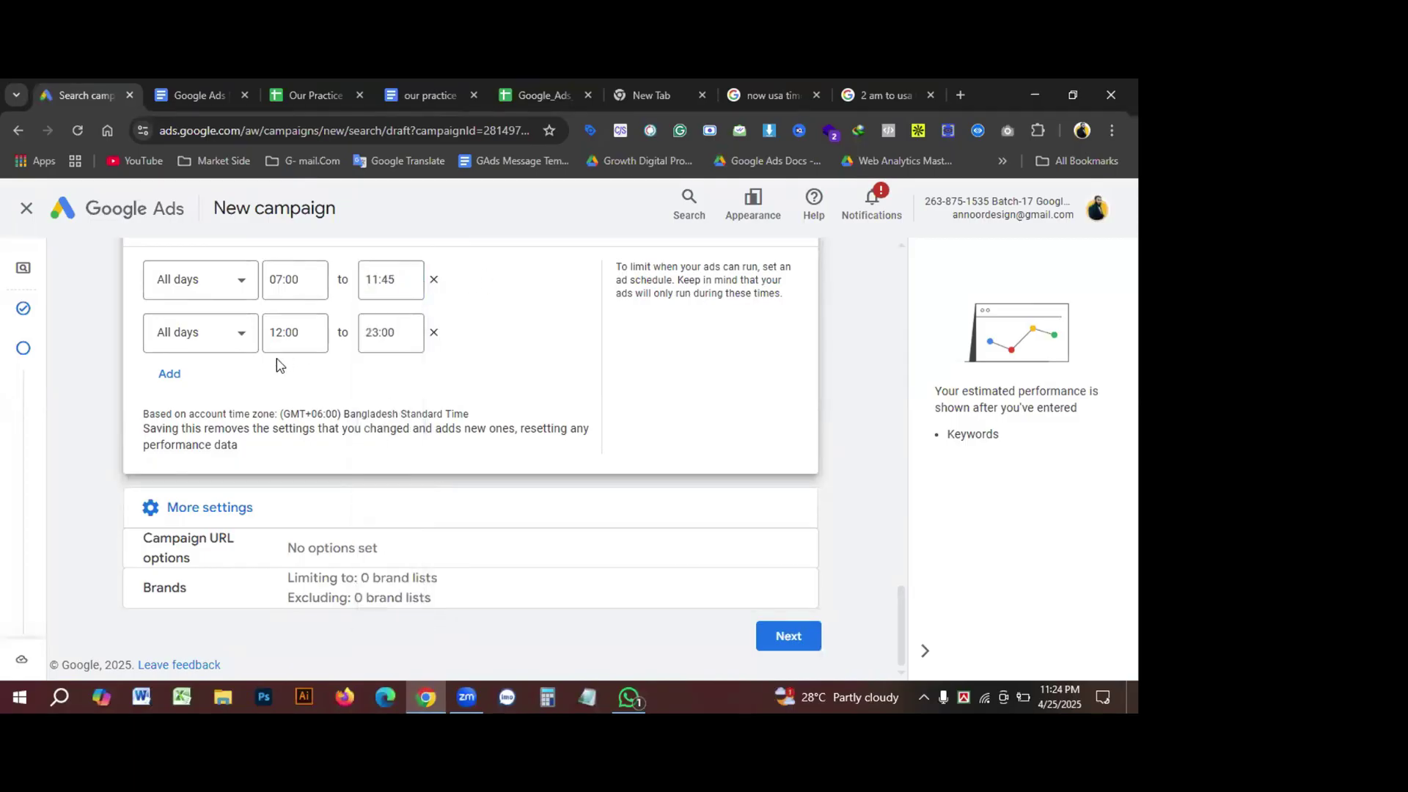
{"action": "left_click", "coordinate": [308, 336]}
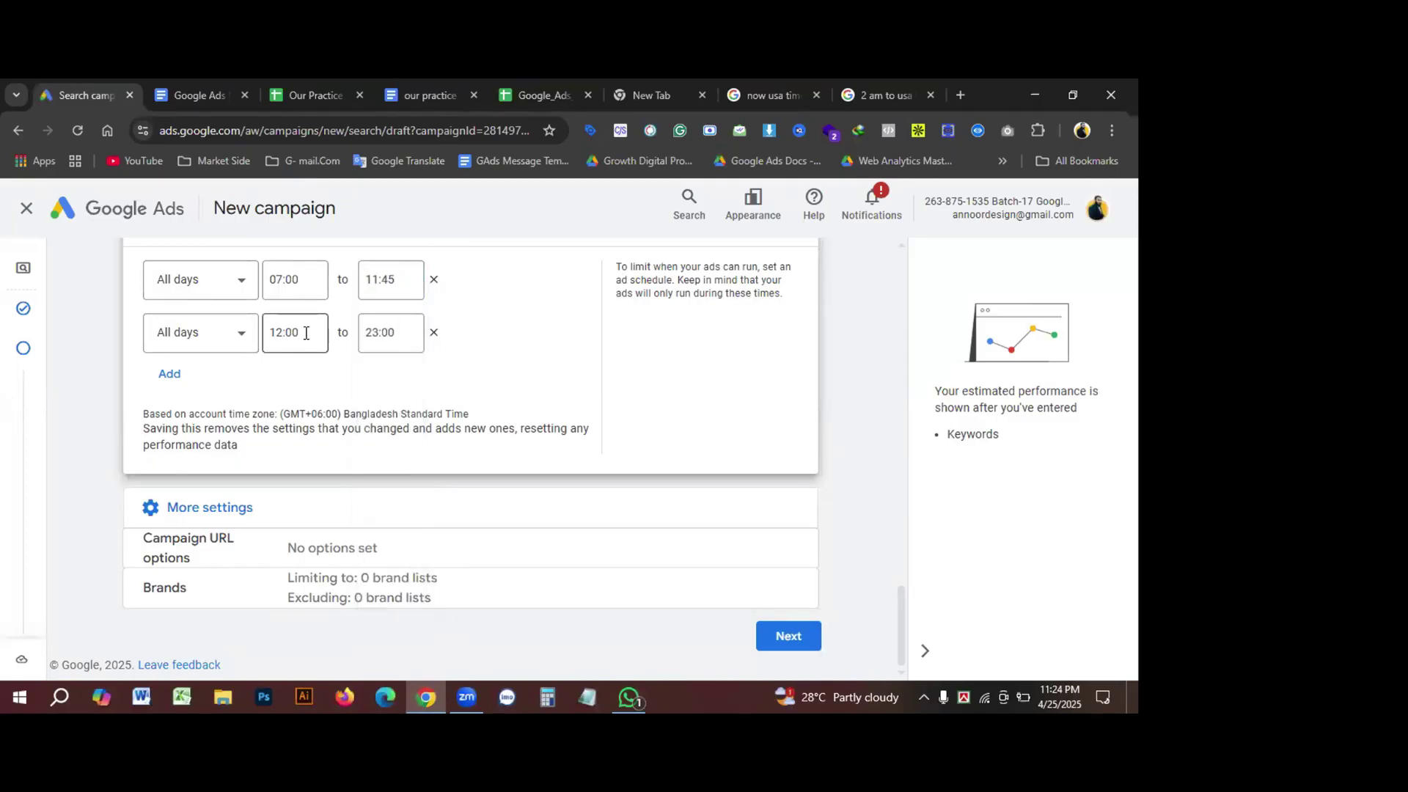
{"action": "left_click", "coordinate": [392, 336]}
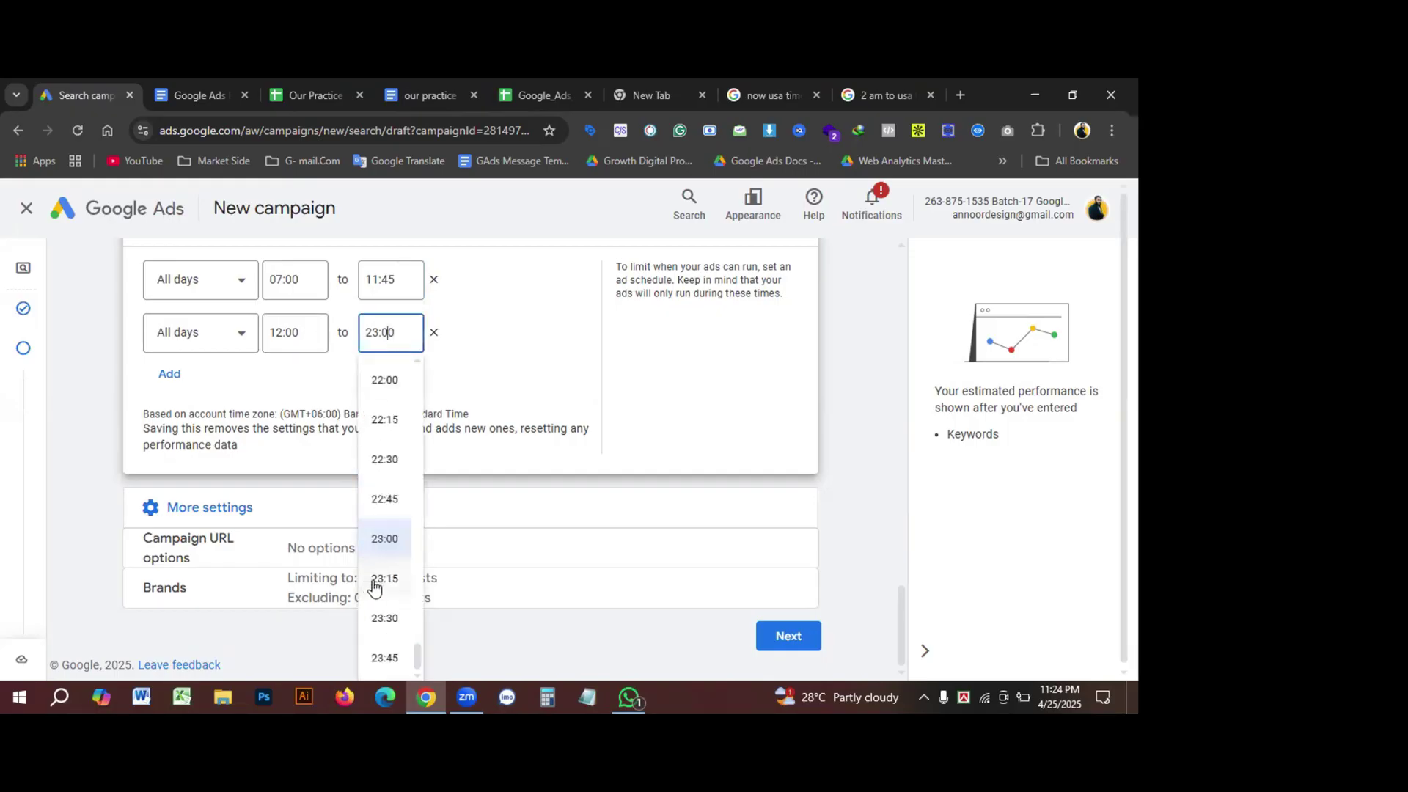
{"action": "left_click", "coordinate": [407, 659]}
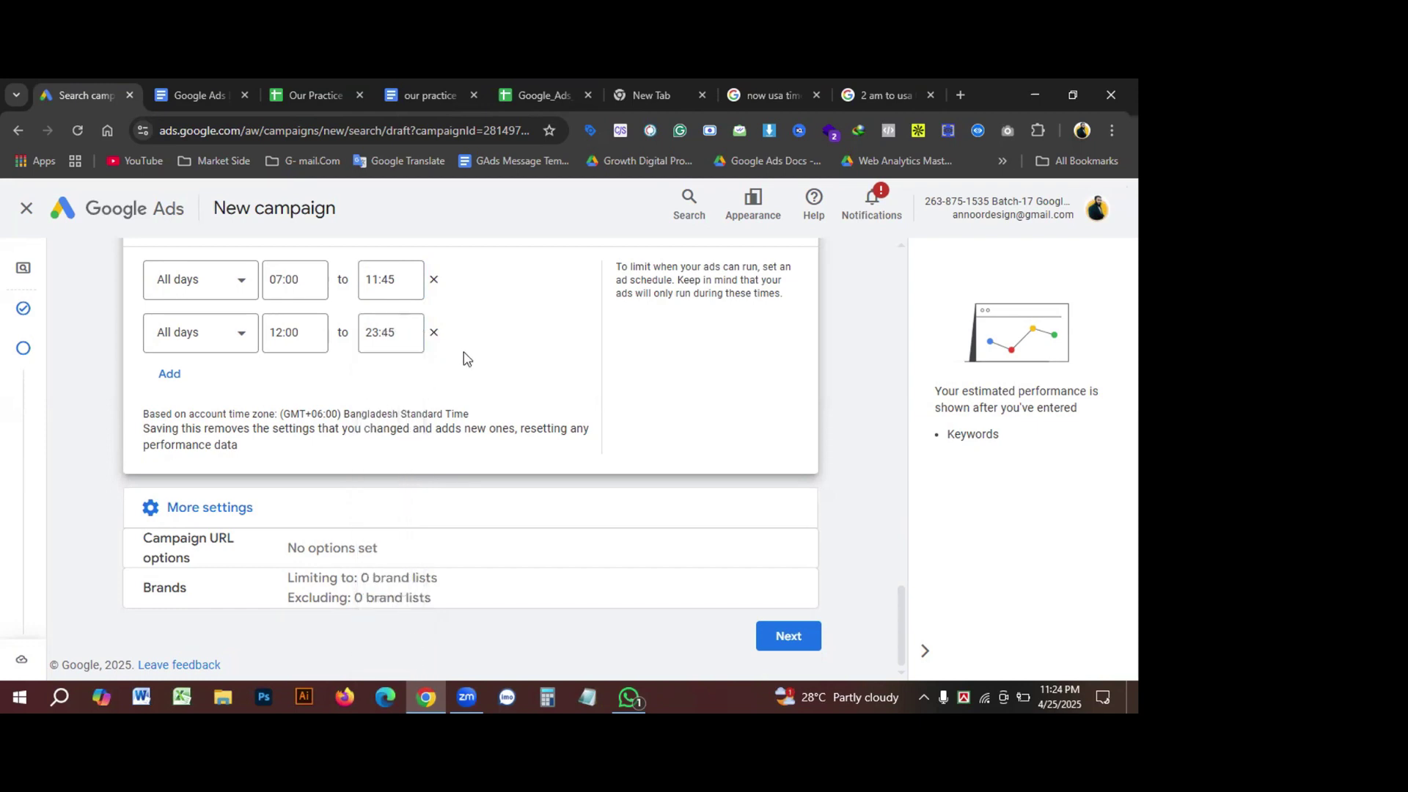
Step: Move the first slot's start time to 00:00, so it runs 00:00–11:45
{"action": "left_click", "coordinate": [280, 277]}
{"action": "scroll", "coordinate": [284, 385], "scroll_direction": "up", "scroll_amount": 10}
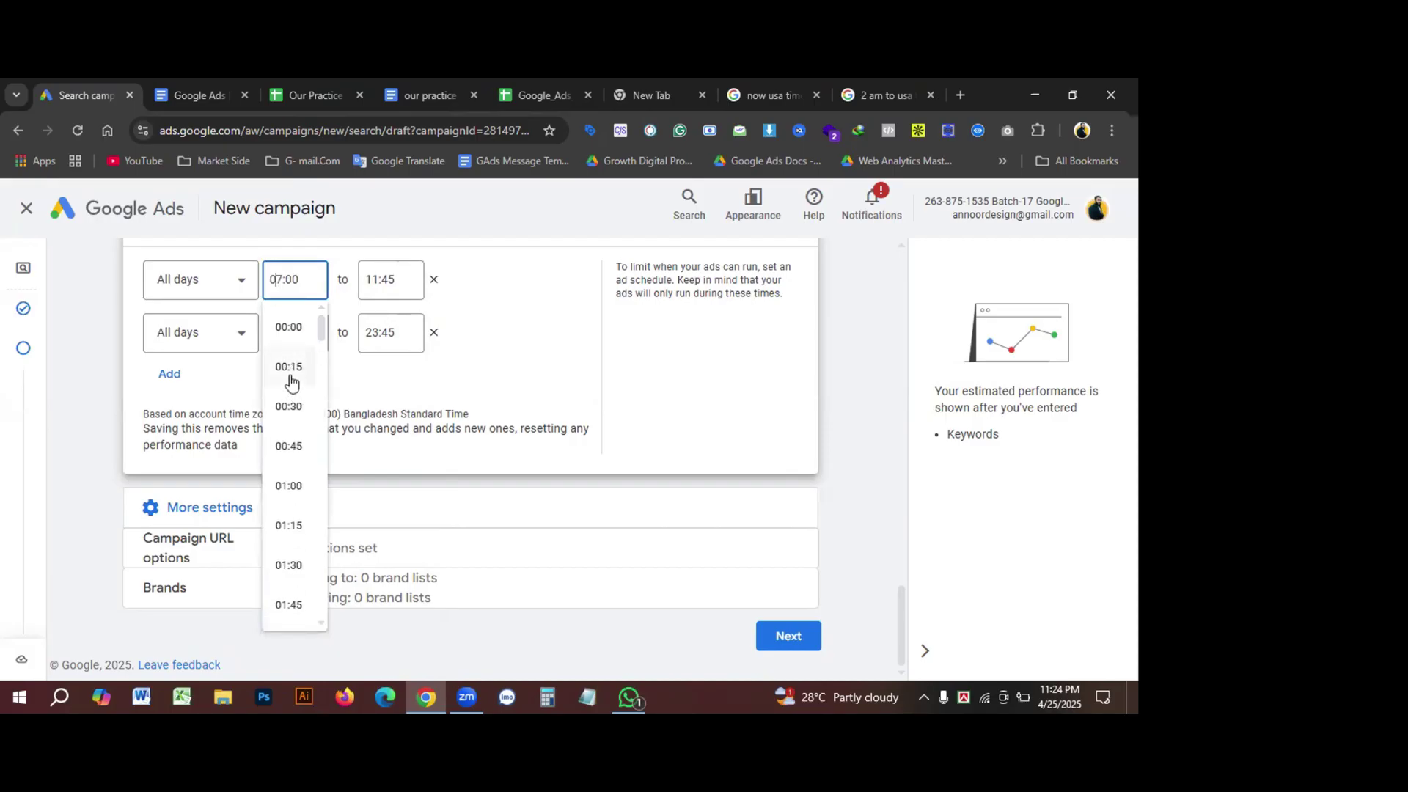
{"action": "left_click", "coordinate": [284, 488]}
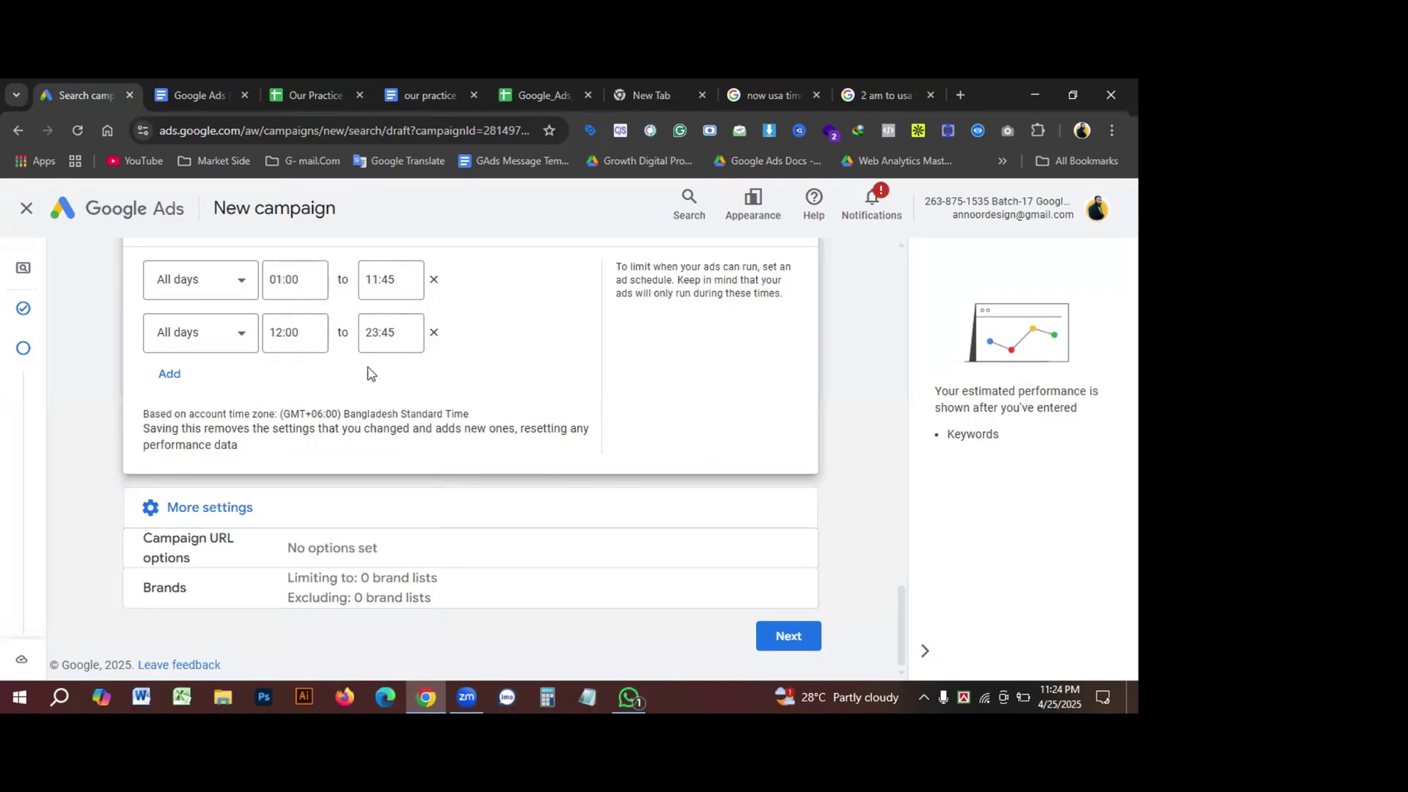
{"action": "left_click", "coordinate": [294, 281]}
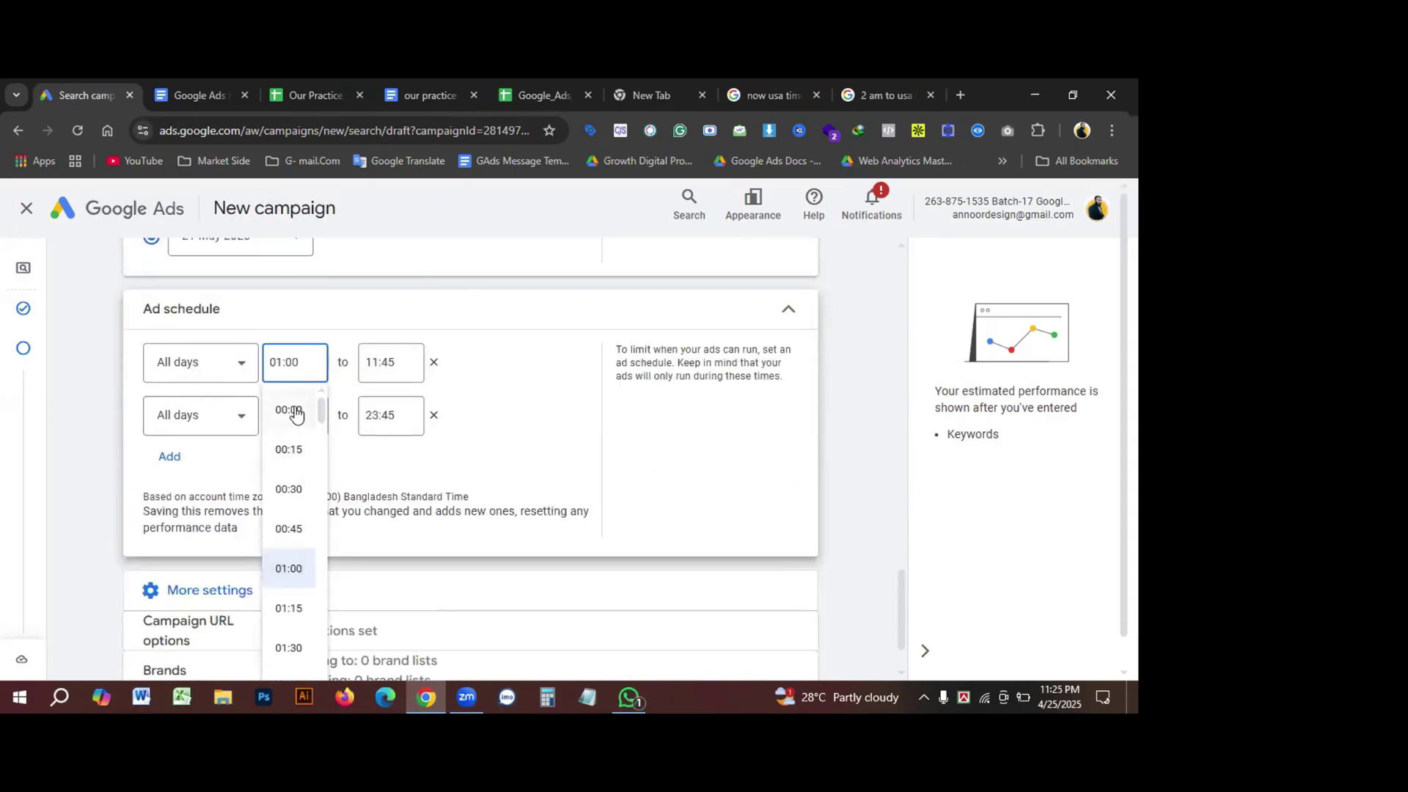
{"action": "left_click", "coordinate": [296, 410]}
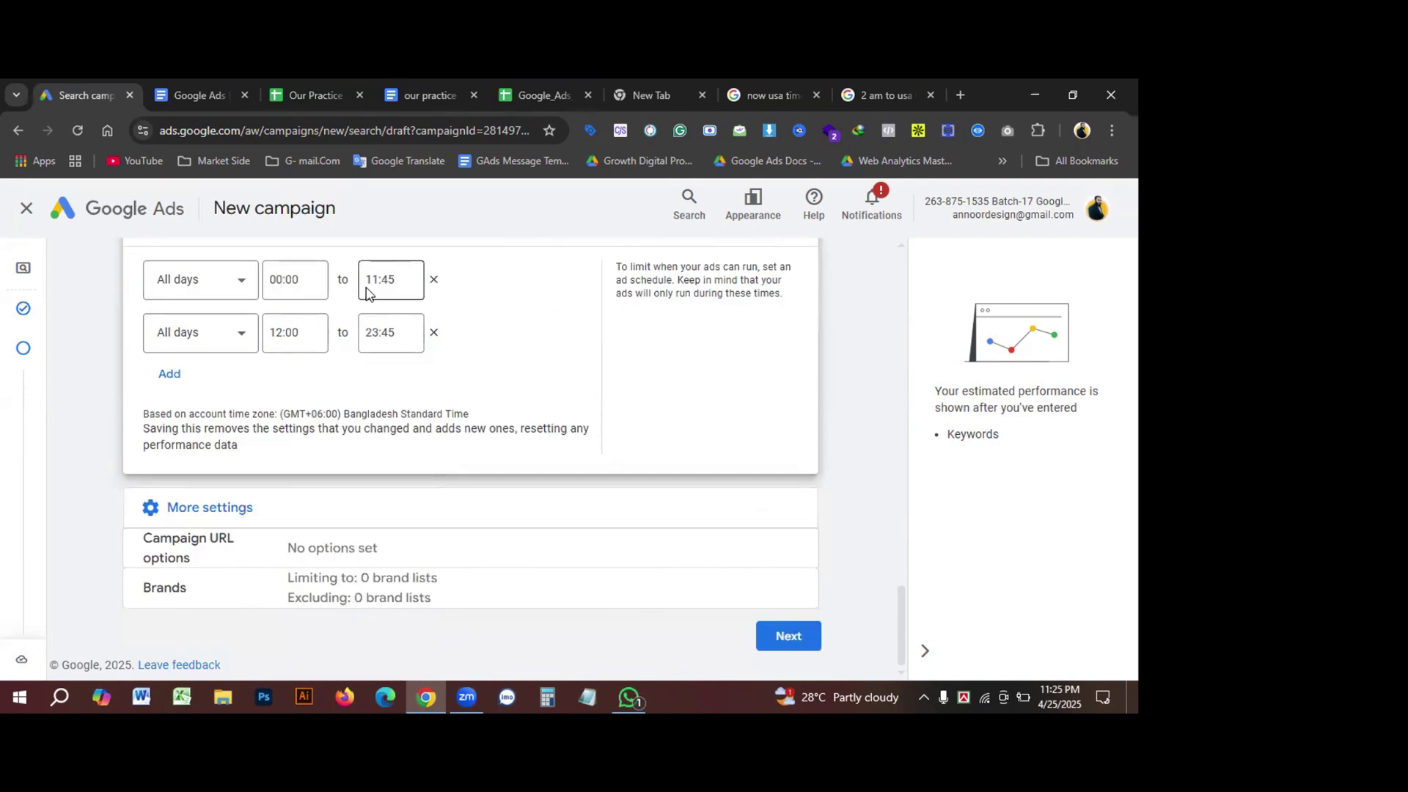
{"action": "left_click", "coordinate": [369, 280]}
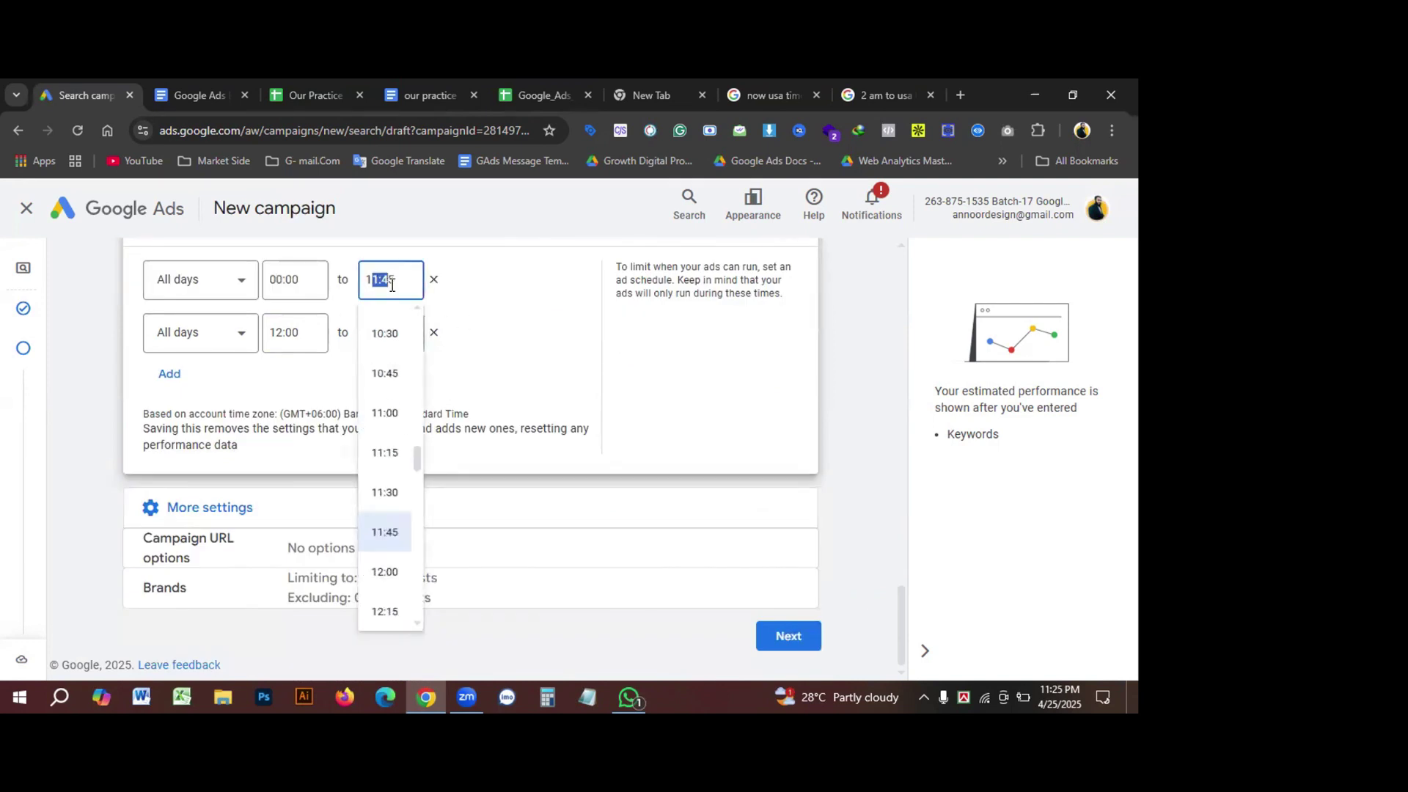
{"action": "left_click", "coordinate": [285, 286]}
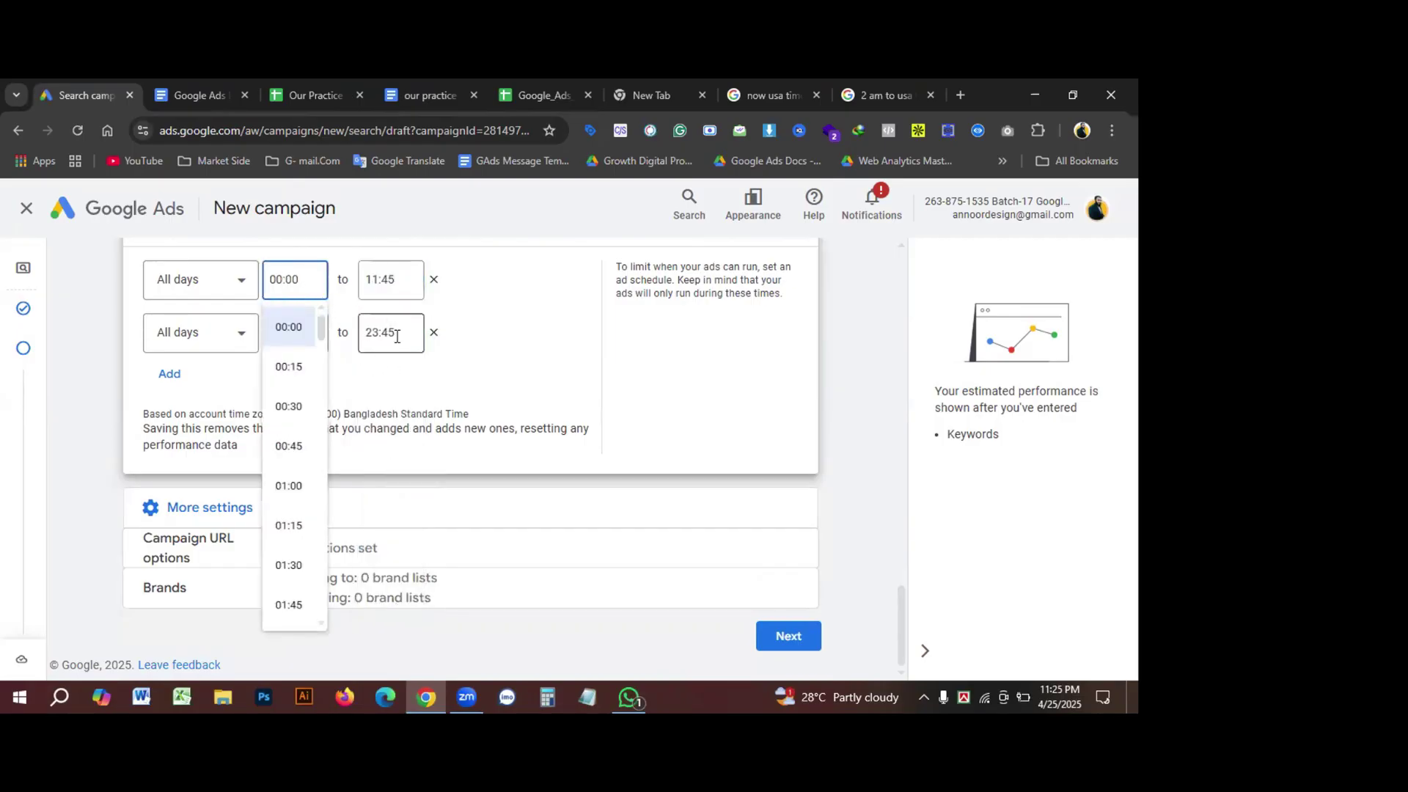
{"action": "left_click", "coordinate": [402, 337]}
{"action": "left_click", "coordinate": [295, 278]}
{"action": "left_click", "coordinate": [501, 337]}
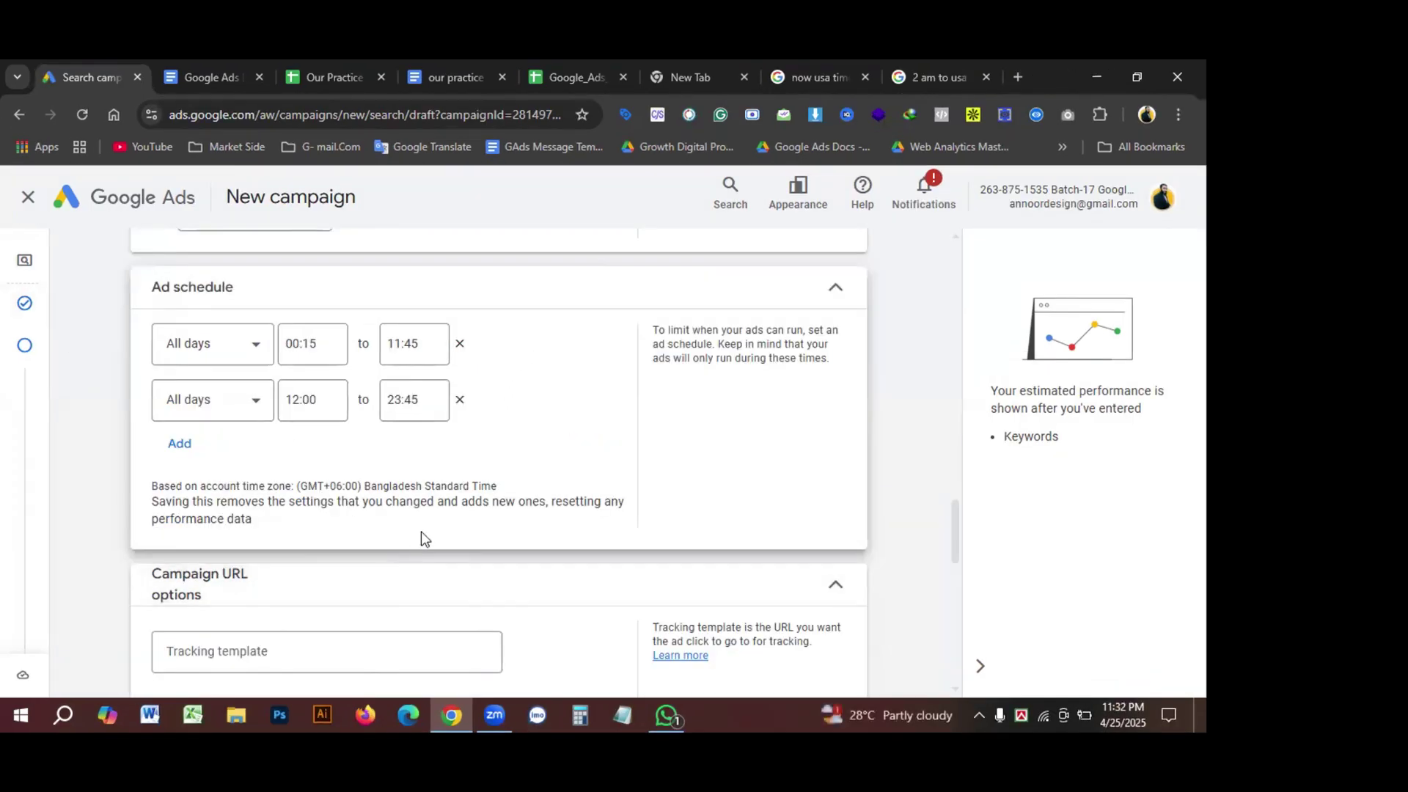
Step: Expand Campaign URL options and try the Tracking template and Final URL suffix fields
{"action": "scroll", "coordinate": [422, 534], "scroll_direction": "down", "scroll_amount": 1}
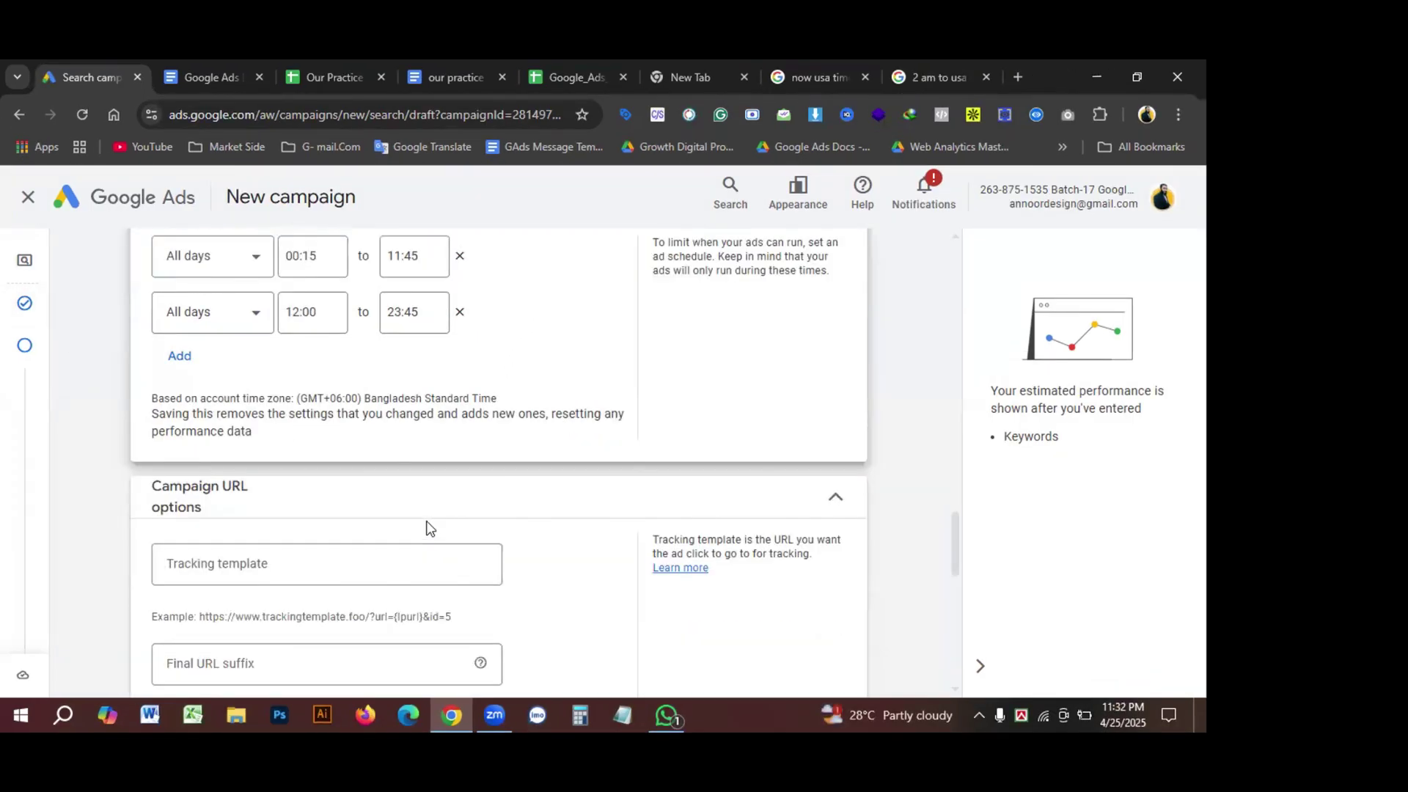
{"action": "scroll", "coordinate": [431, 519], "scroll_direction": "down", "scroll_amount": 1}
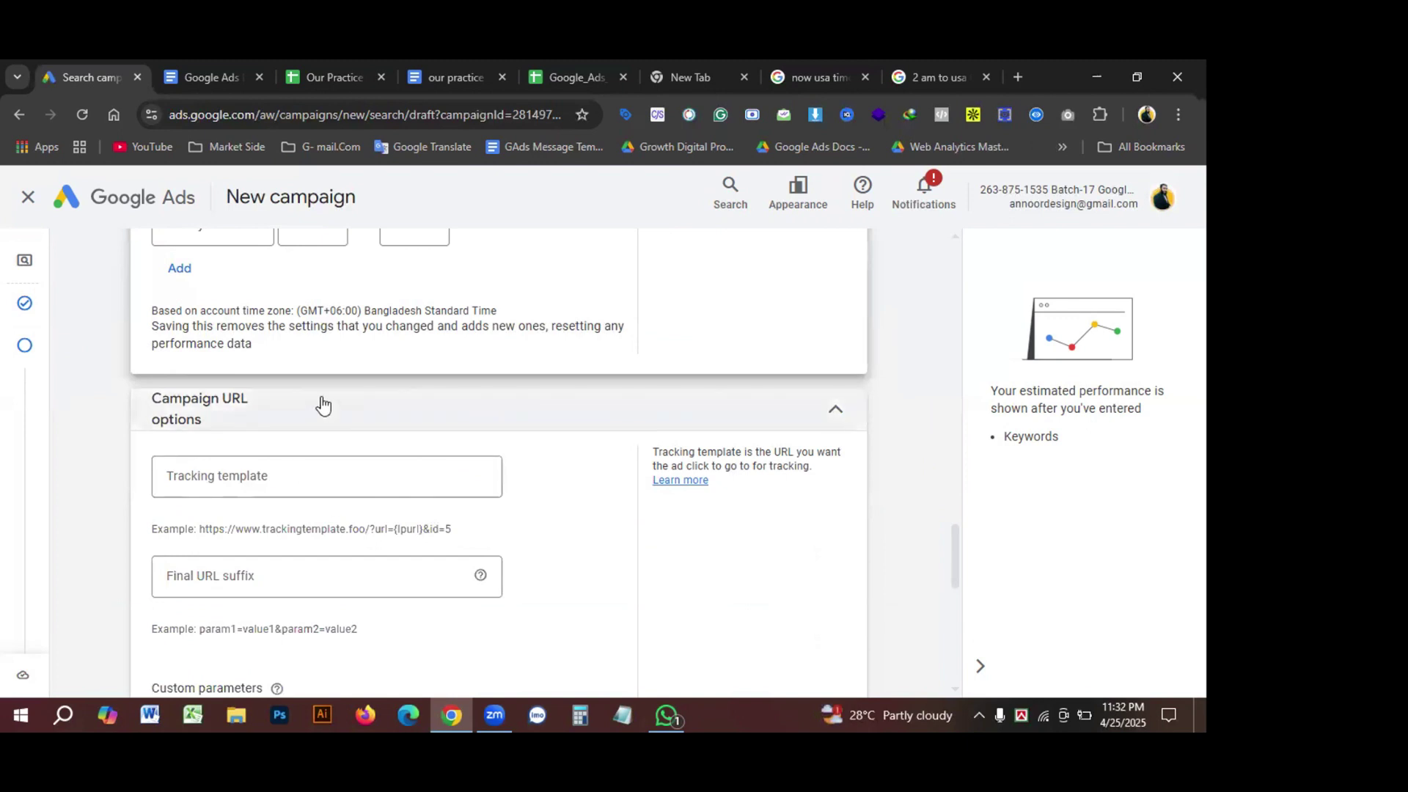
{"action": "scroll", "coordinate": [321, 407], "scroll_direction": "down", "scroll_amount": 1}
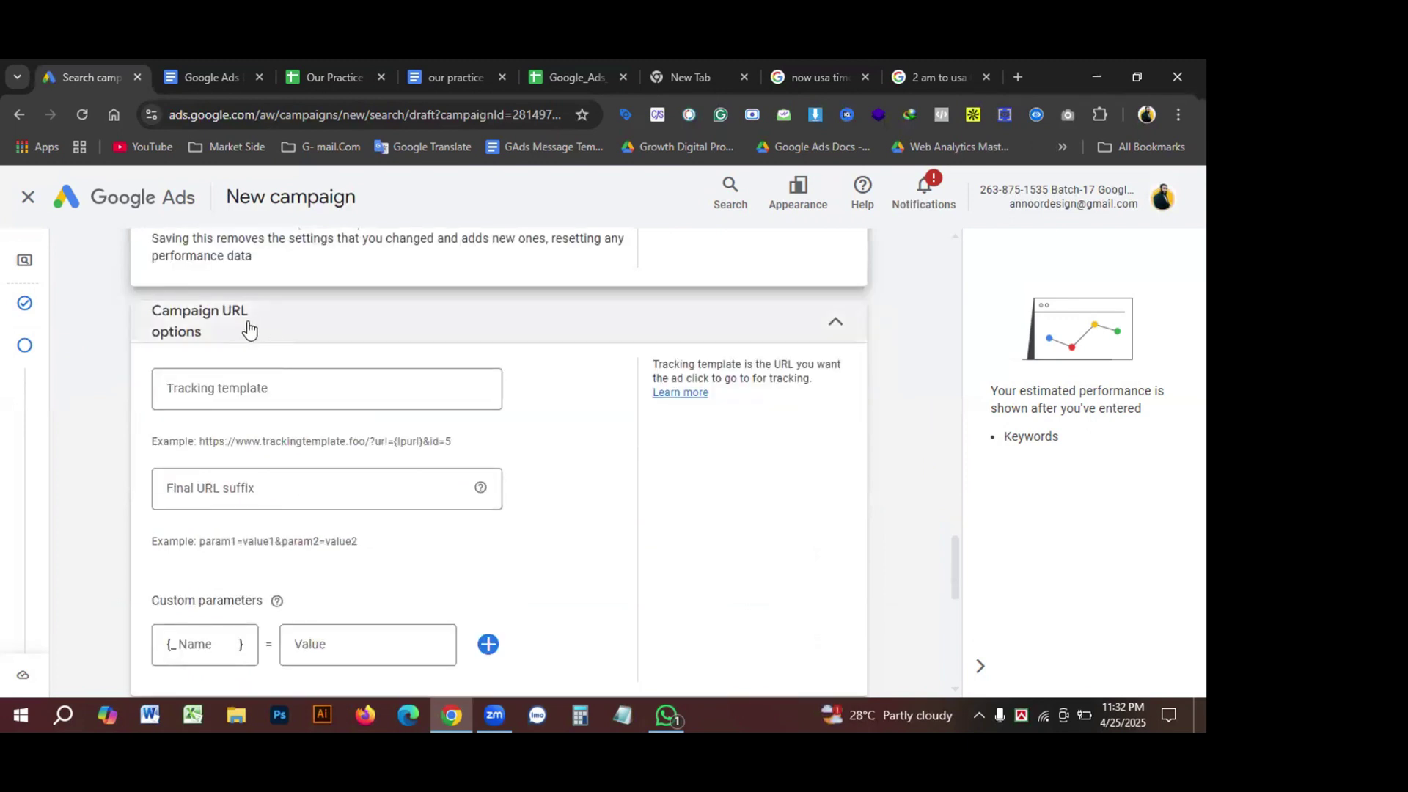
{"action": "scroll", "coordinate": [348, 476], "scroll_direction": "down", "scroll_amount": 1}
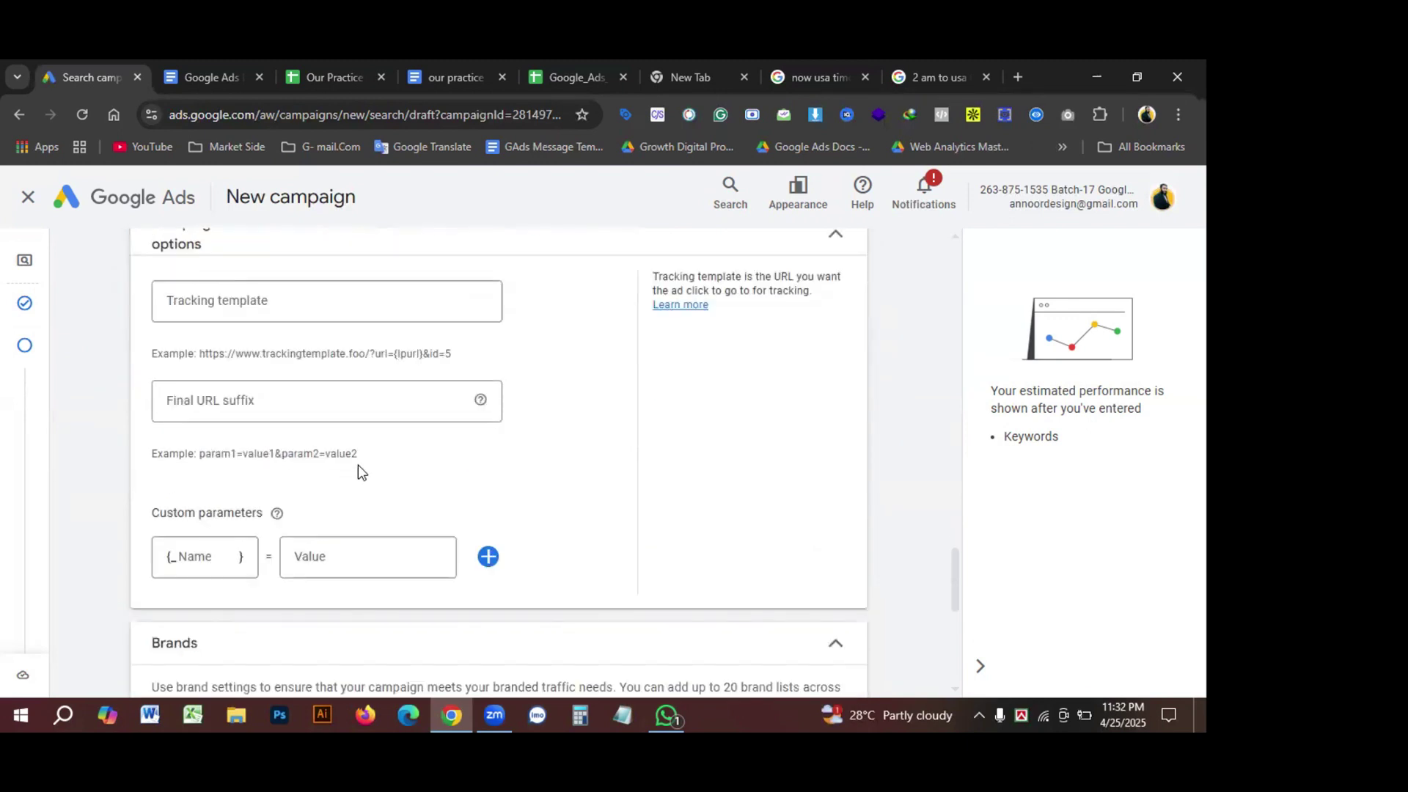
{"action": "scroll", "coordinate": [386, 451], "scroll_direction": "up", "scroll_amount": 1}
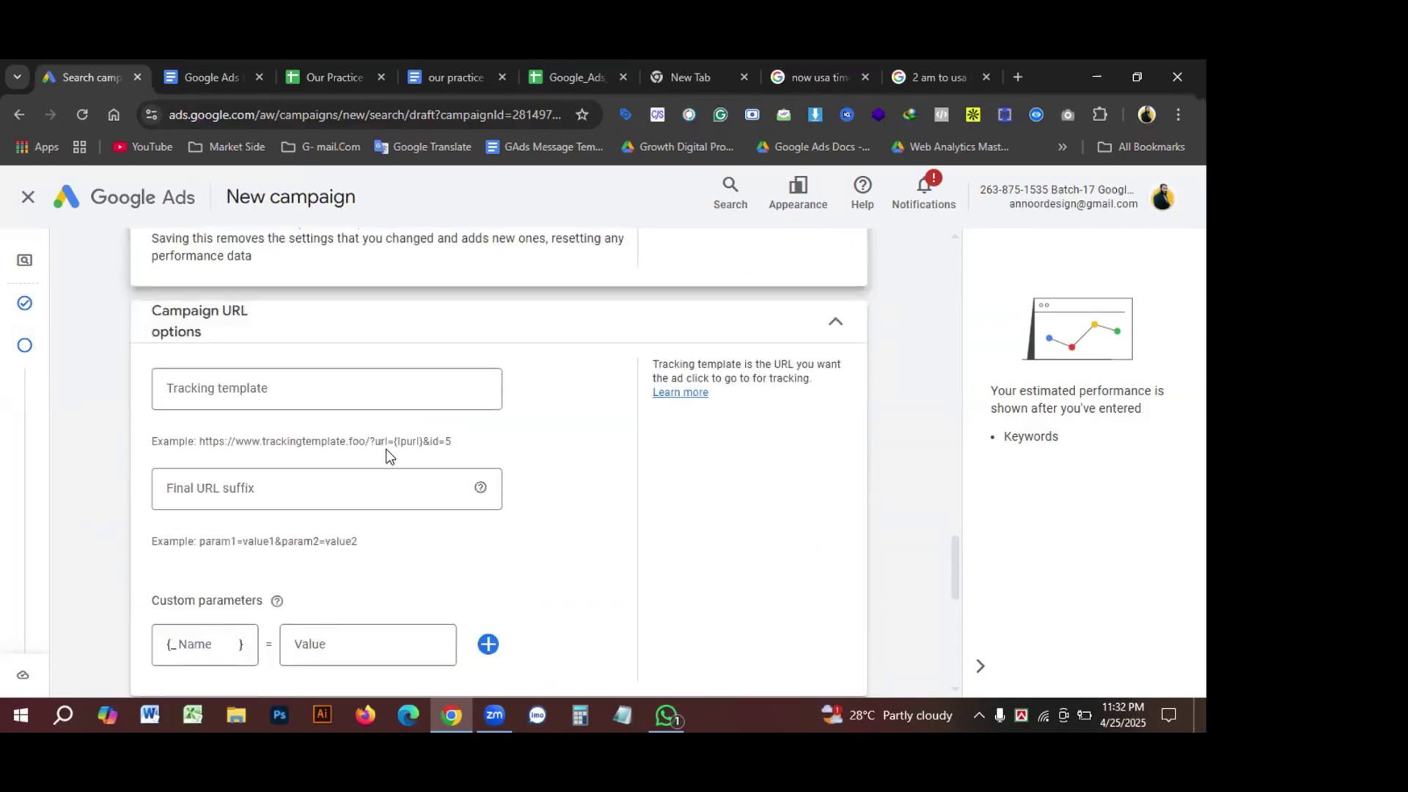
{"action": "scroll", "coordinate": [386, 450], "scroll_direction": "down", "scroll_amount": 1}
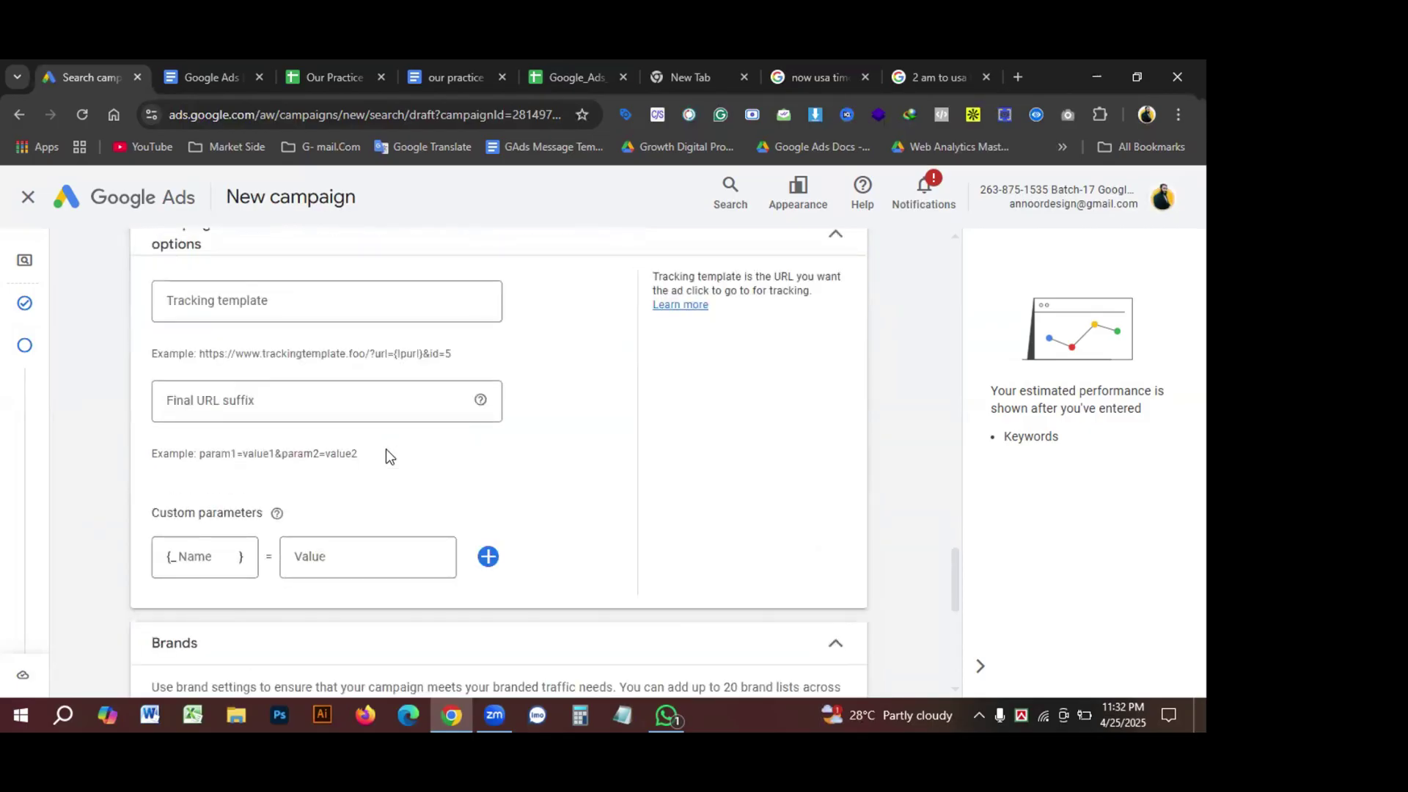
{"action": "scroll", "coordinate": [326, 449], "scroll_direction": "up", "scroll_amount": 2}
{"action": "scroll", "coordinate": [316, 440], "scroll_direction": "down", "scroll_amount": 1}
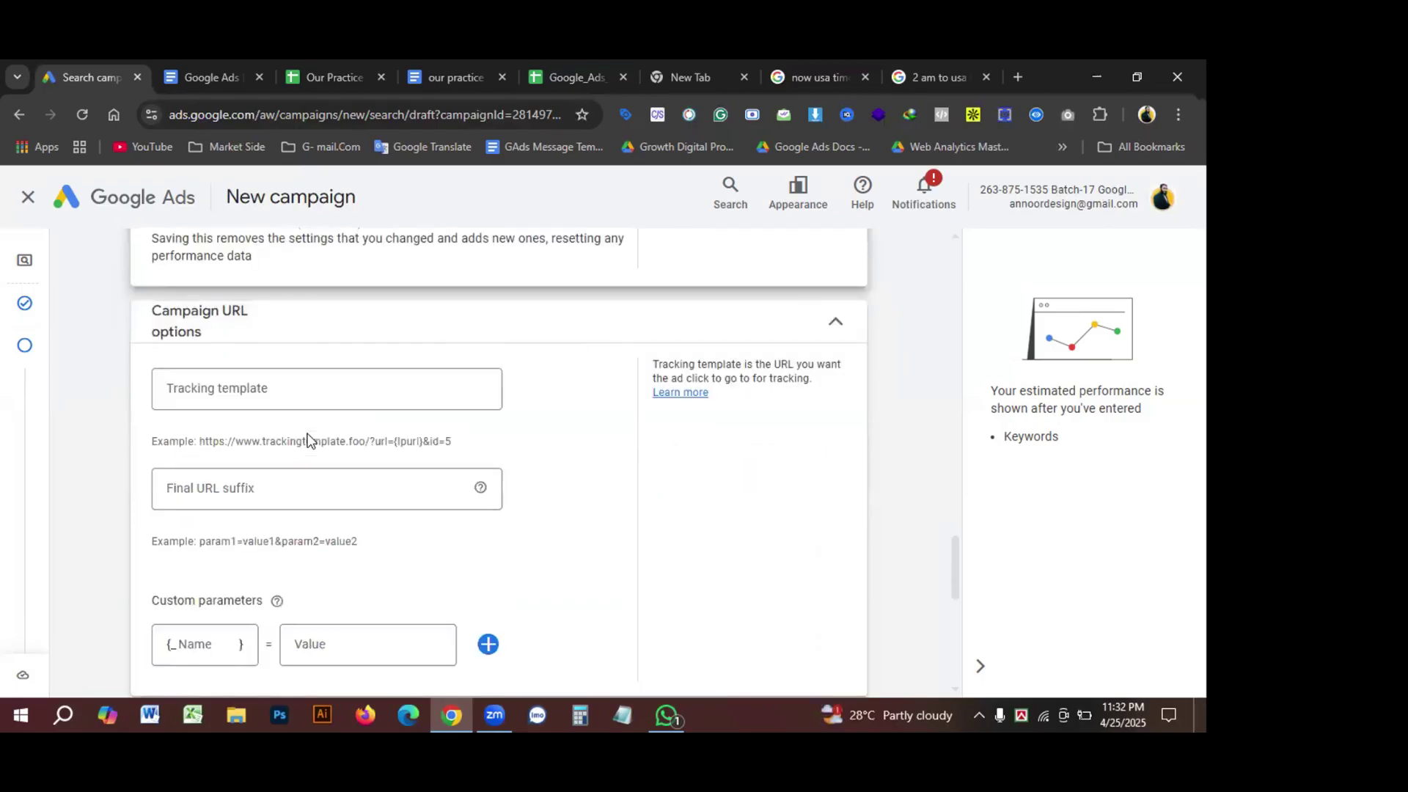
{"action": "scroll", "coordinate": [319, 432], "scroll_direction": "down", "scroll_amount": 1}
{"action": "scroll", "coordinate": [332, 427], "scroll_direction": "up", "scroll_amount": 1}
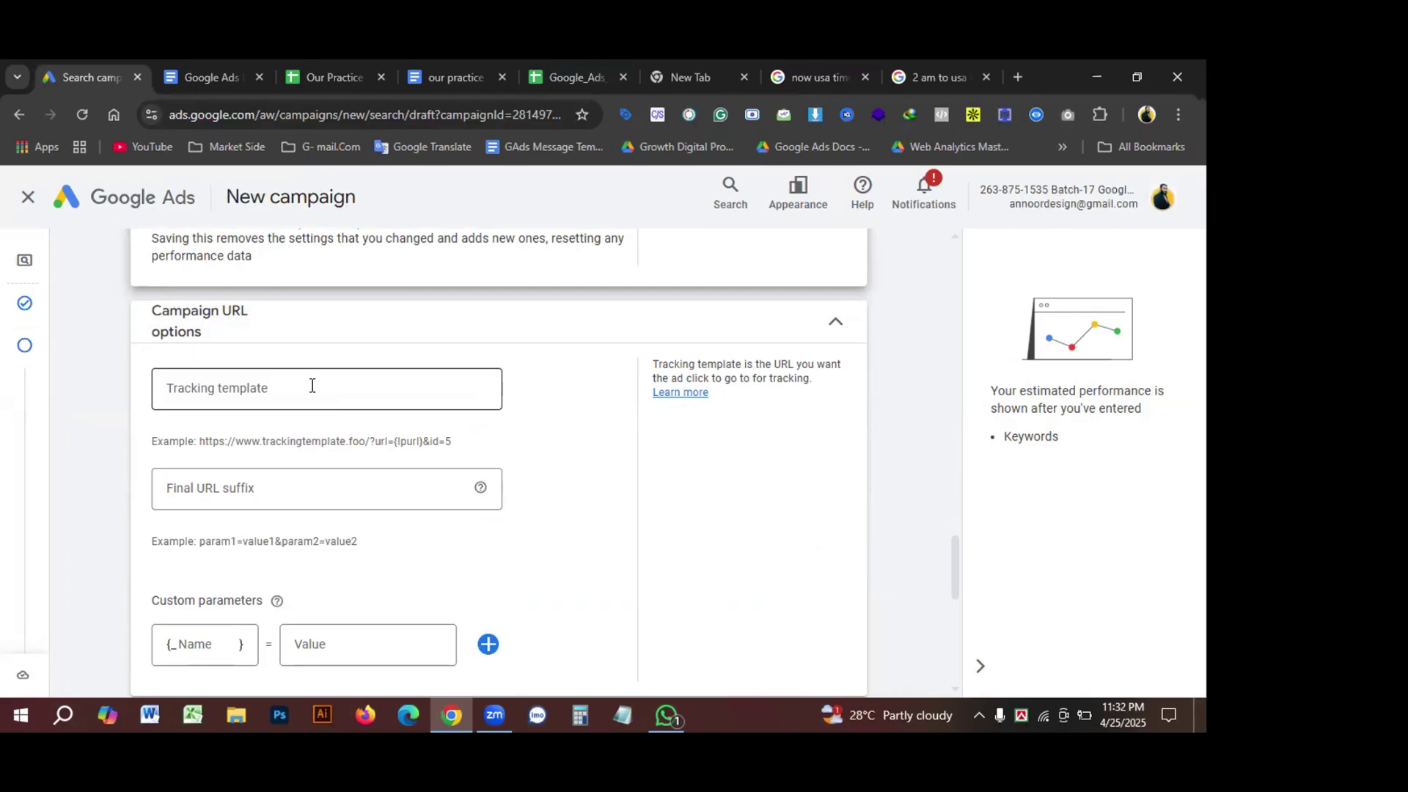
{"action": "scroll", "coordinate": [315, 390], "scroll_direction": "down", "scroll_amount": 1}
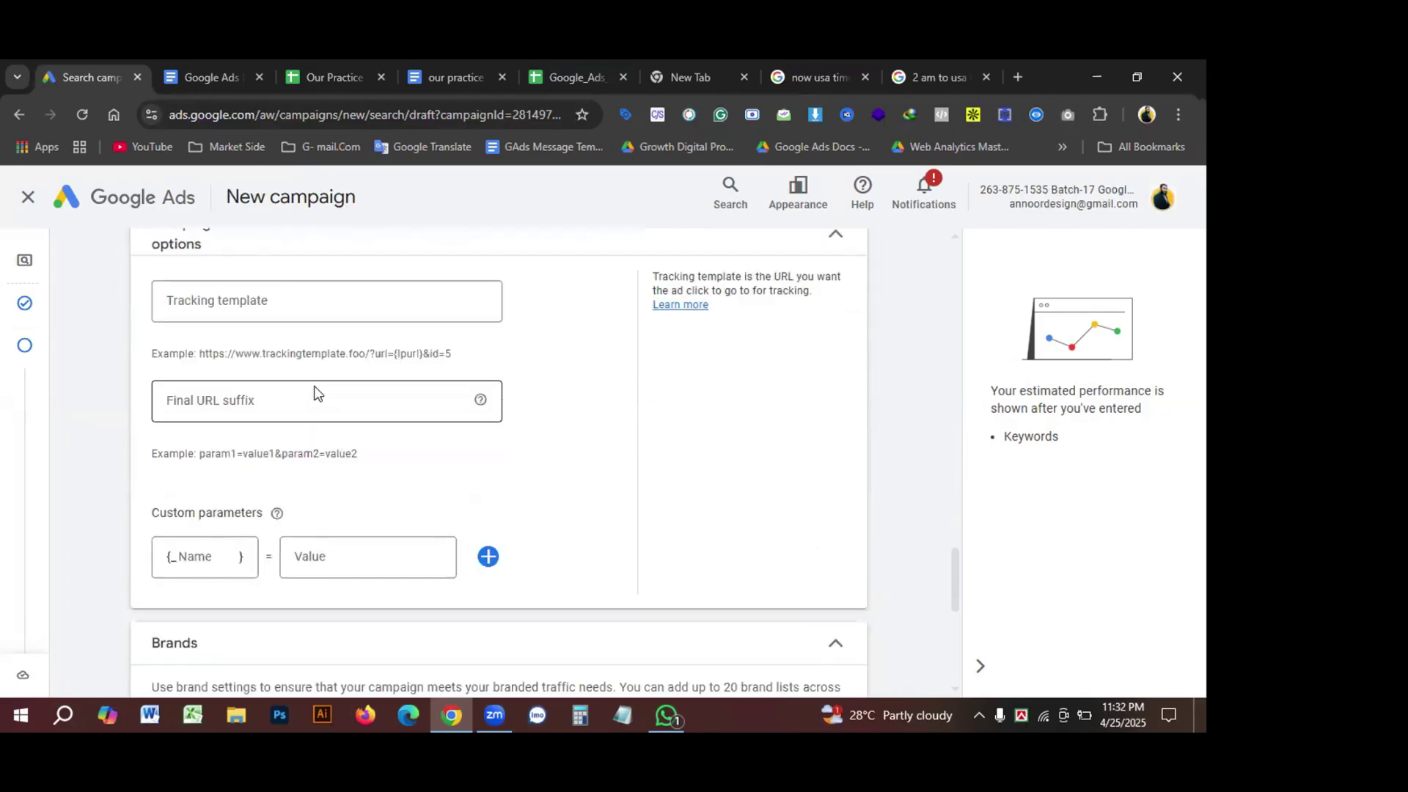
{"action": "scroll", "coordinate": [315, 394], "scroll_direction": "down", "scroll_amount": 1}
{"action": "scroll", "coordinate": [315, 392], "scroll_direction": "up", "scroll_amount": 2}
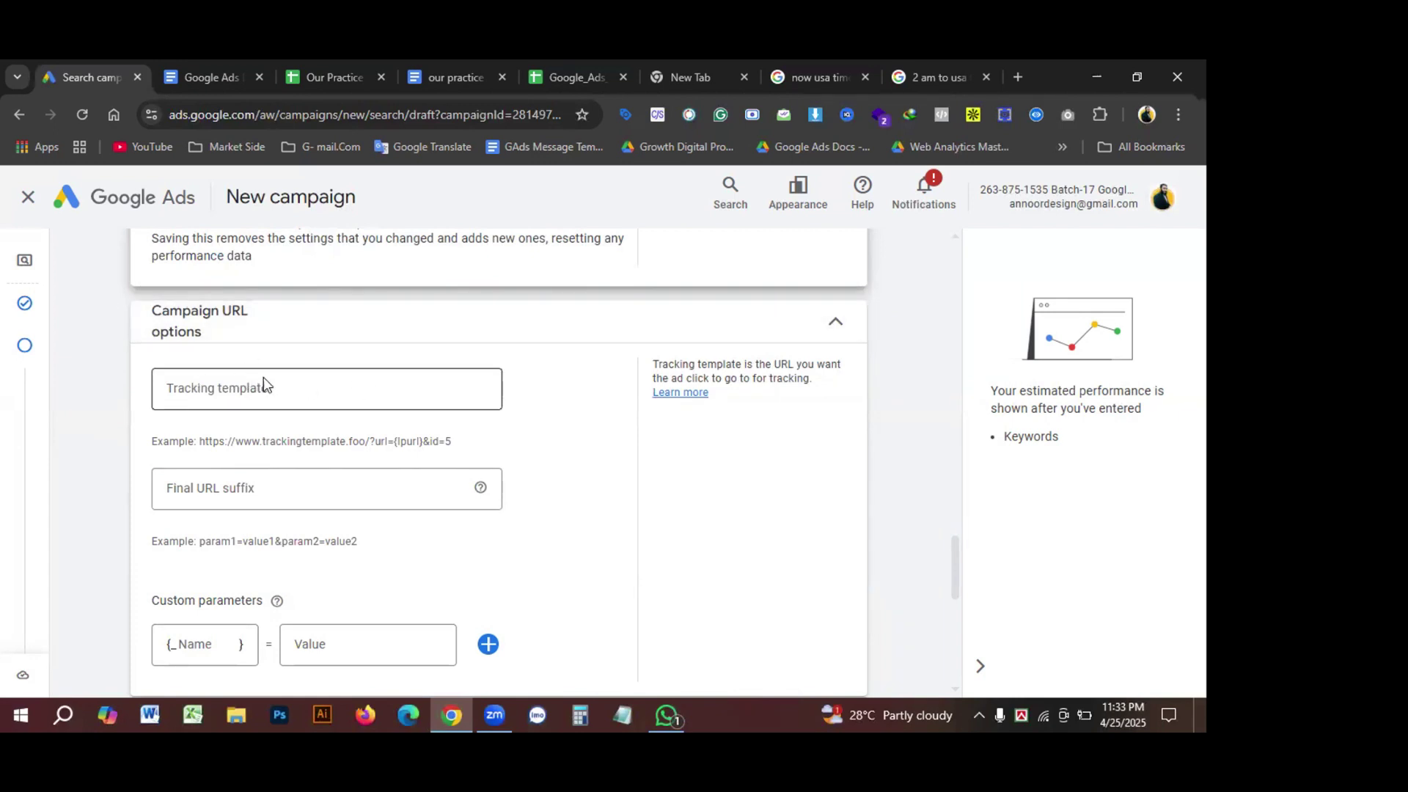
{"action": "left_click", "coordinate": [286, 387]}
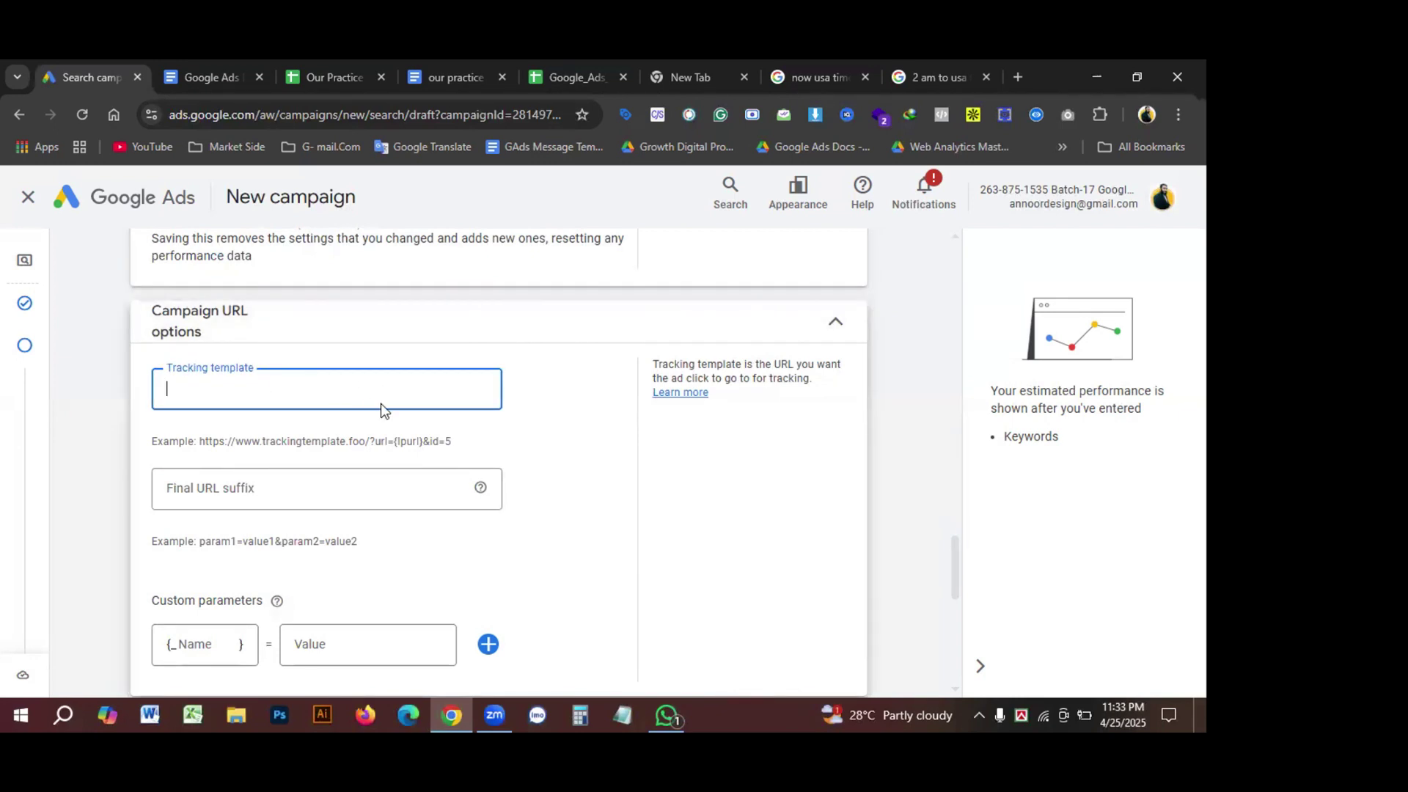
{"action": "scroll", "coordinate": [380, 404], "scroll_direction": "down", "scroll_amount": 1}
{"action": "left_click", "coordinate": [291, 400]}
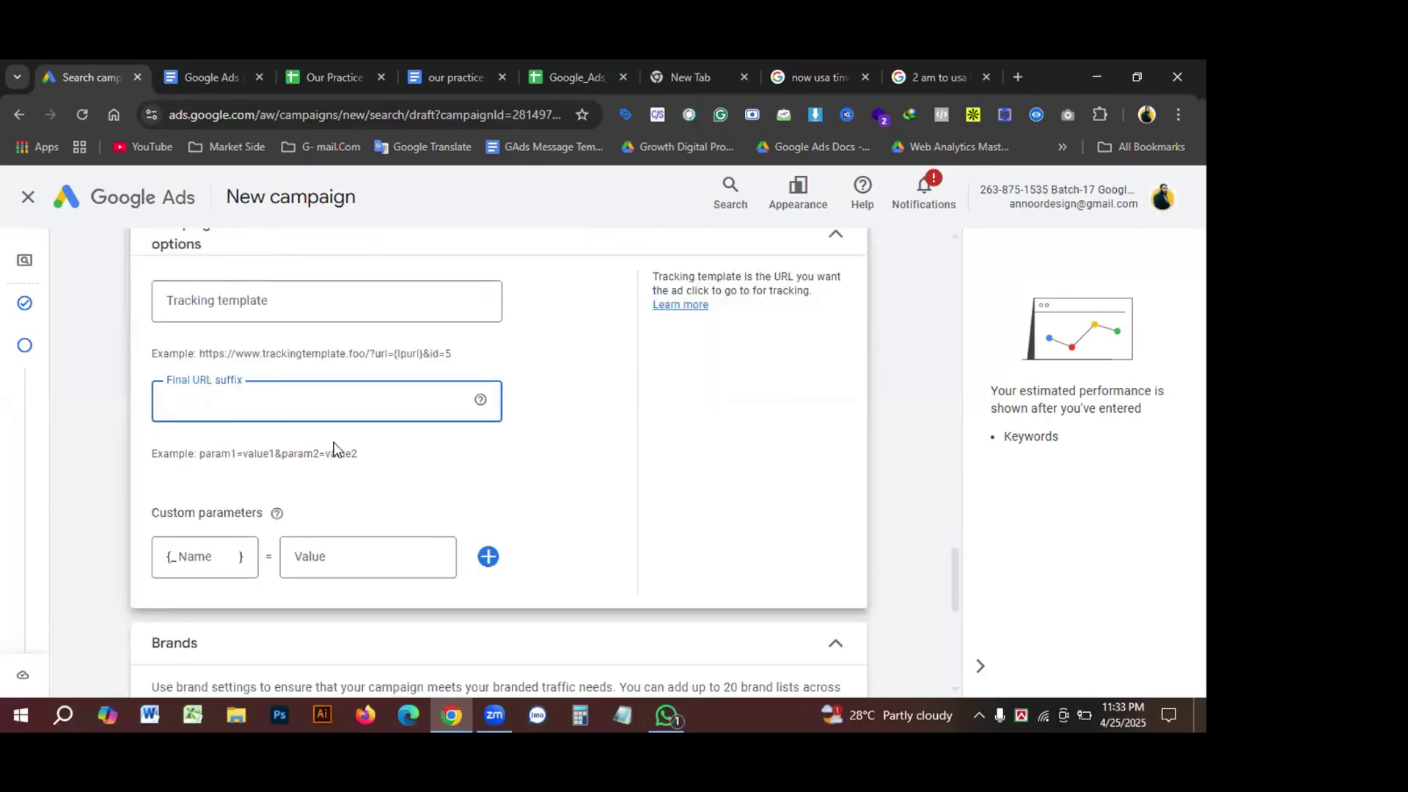
{"action": "scroll", "coordinate": [519, 459], "scroll_direction": "down", "scroll_amount": 1}
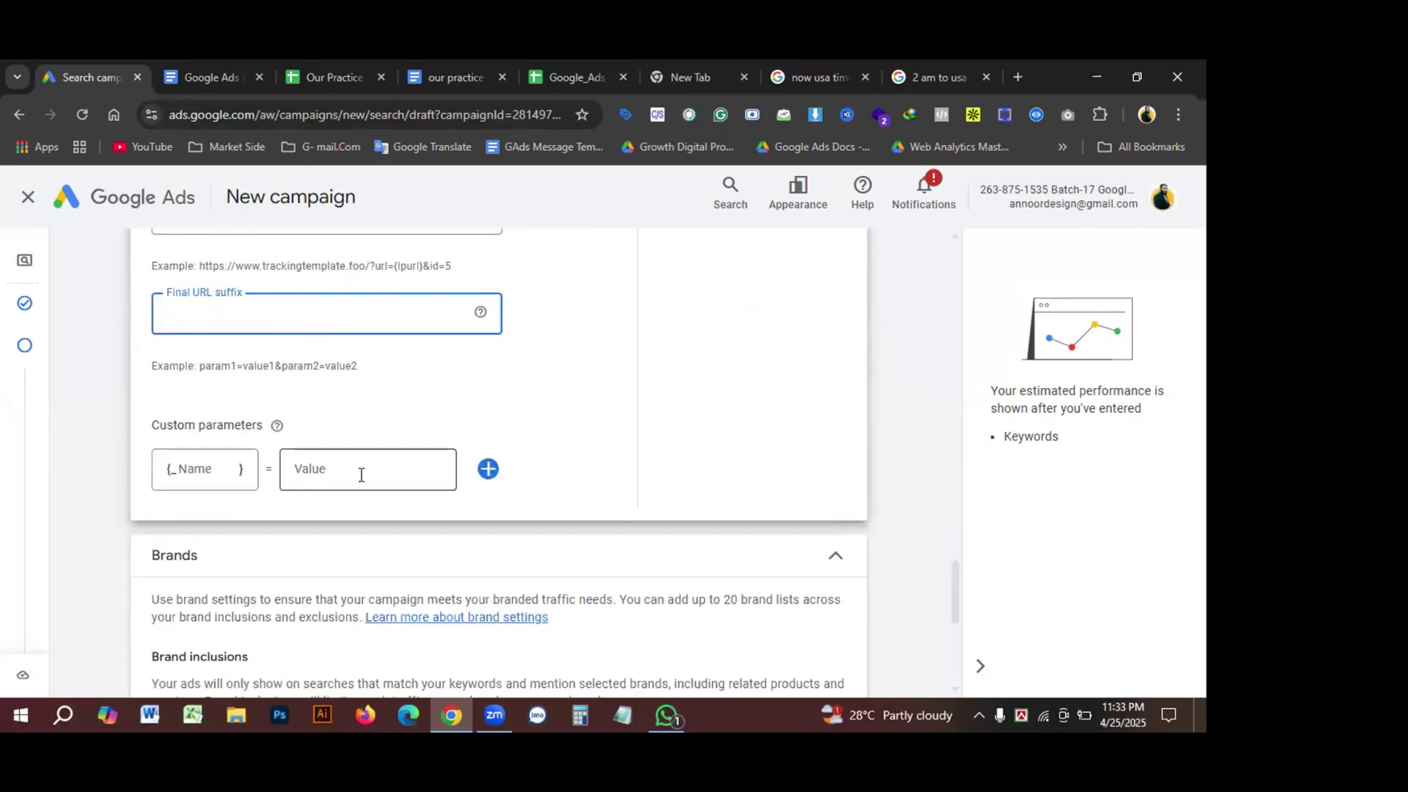
{"action": "scroll", "coordinate": [271, 323], "scroll_direction": "up", "scroll_amount": 2}
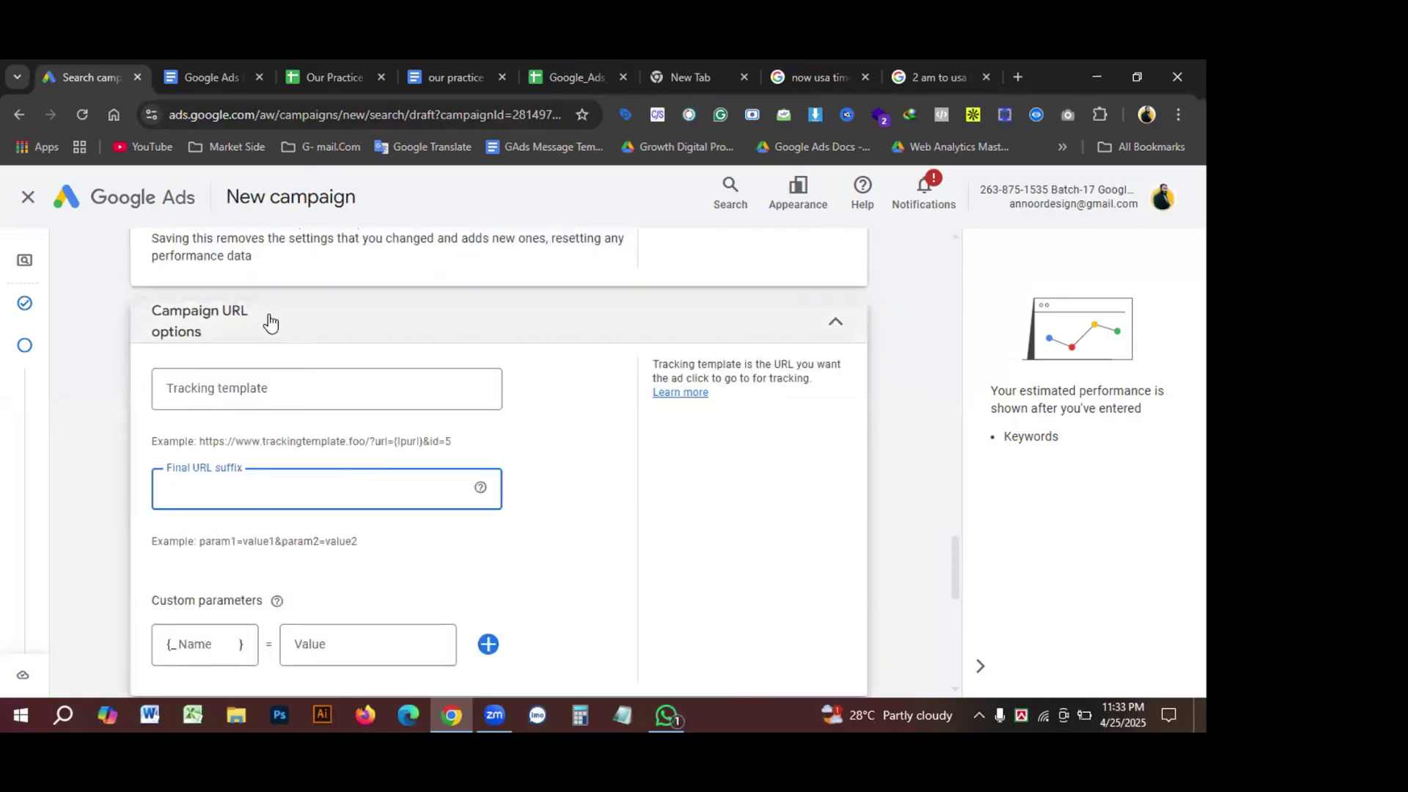
{"action": "left_click", "coordinate": [335, 390]}
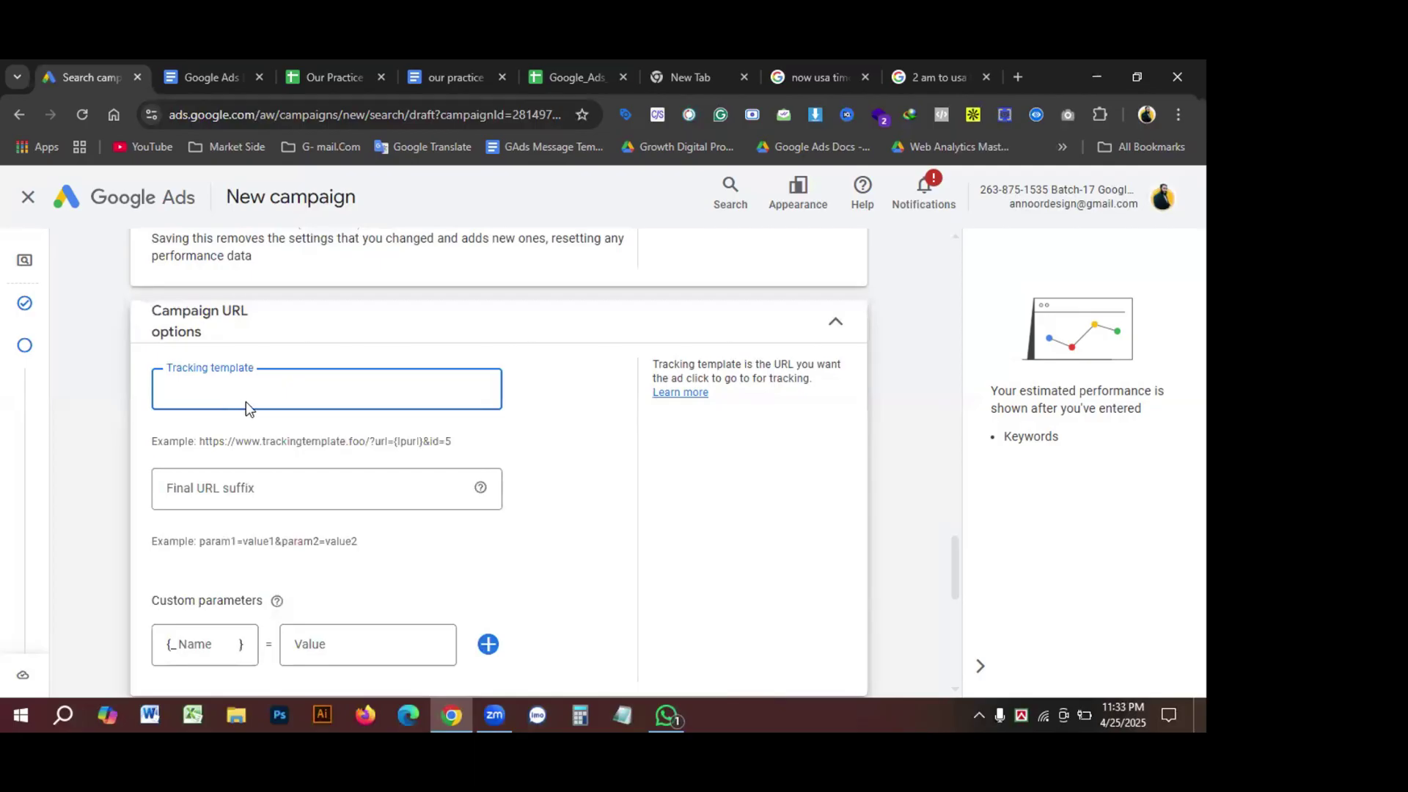
{"action": "scroll", "coordinate": [289, 402], "scroll_direction": "down", "scroll_amount": 1}
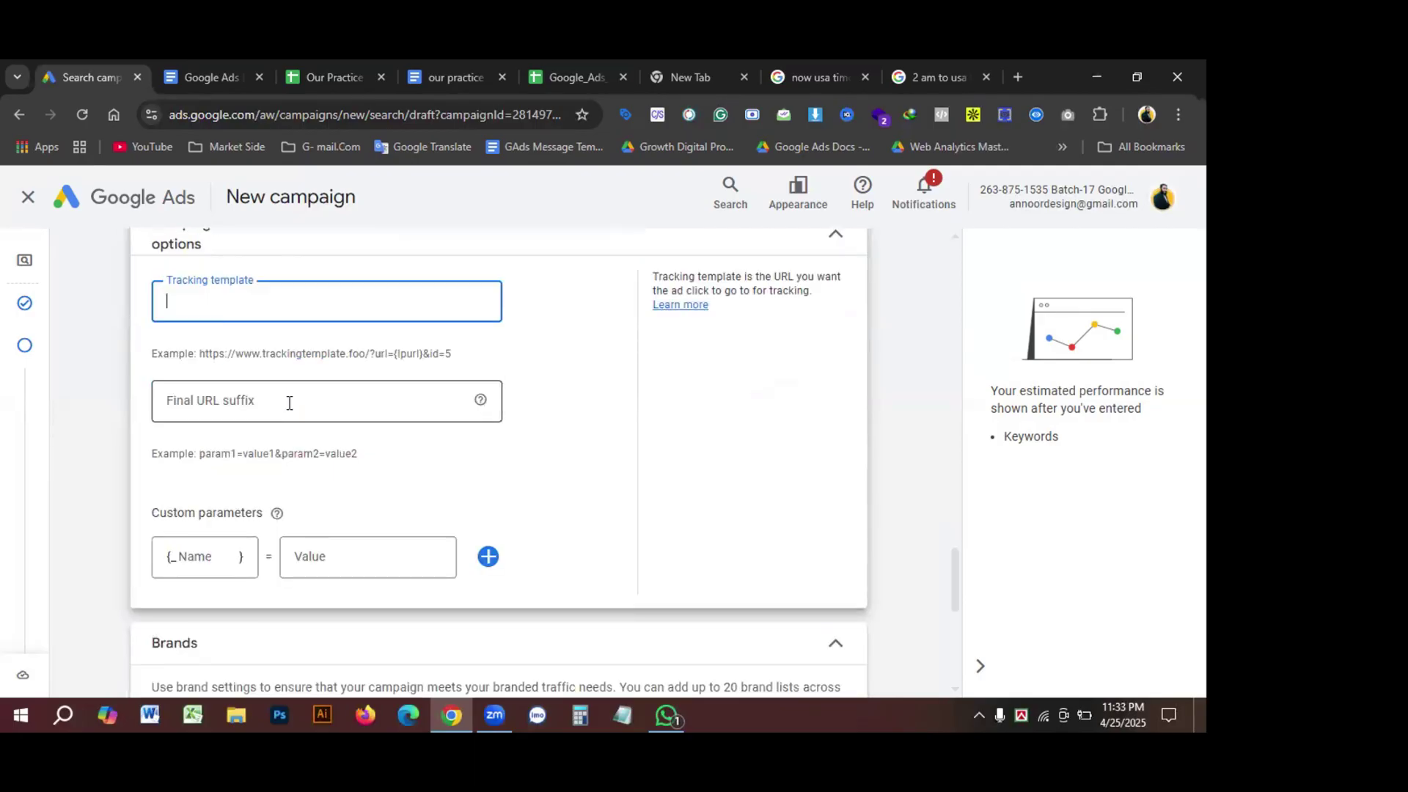
{"action": "scroll", "coordinate": [319, 407], "scroll_direction": "up", "scroll_amount": 1}
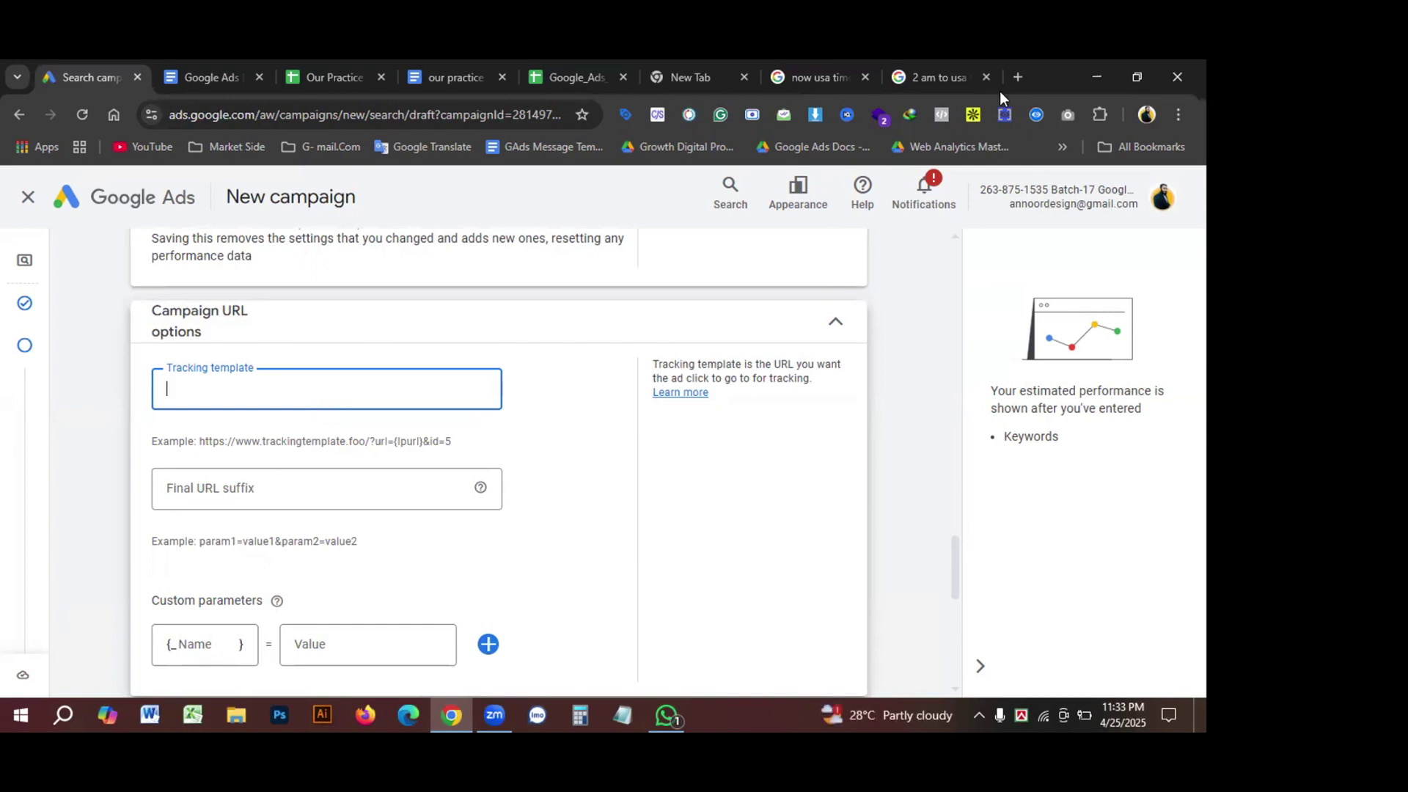
{"action": "left_click", "coordinate": [1016, 77]}
Step: Search Google for 'utm builder' in the earlier tab and open Campaign URL Builder
{"action": "key", "text": "ctrl+shift+Tab"}
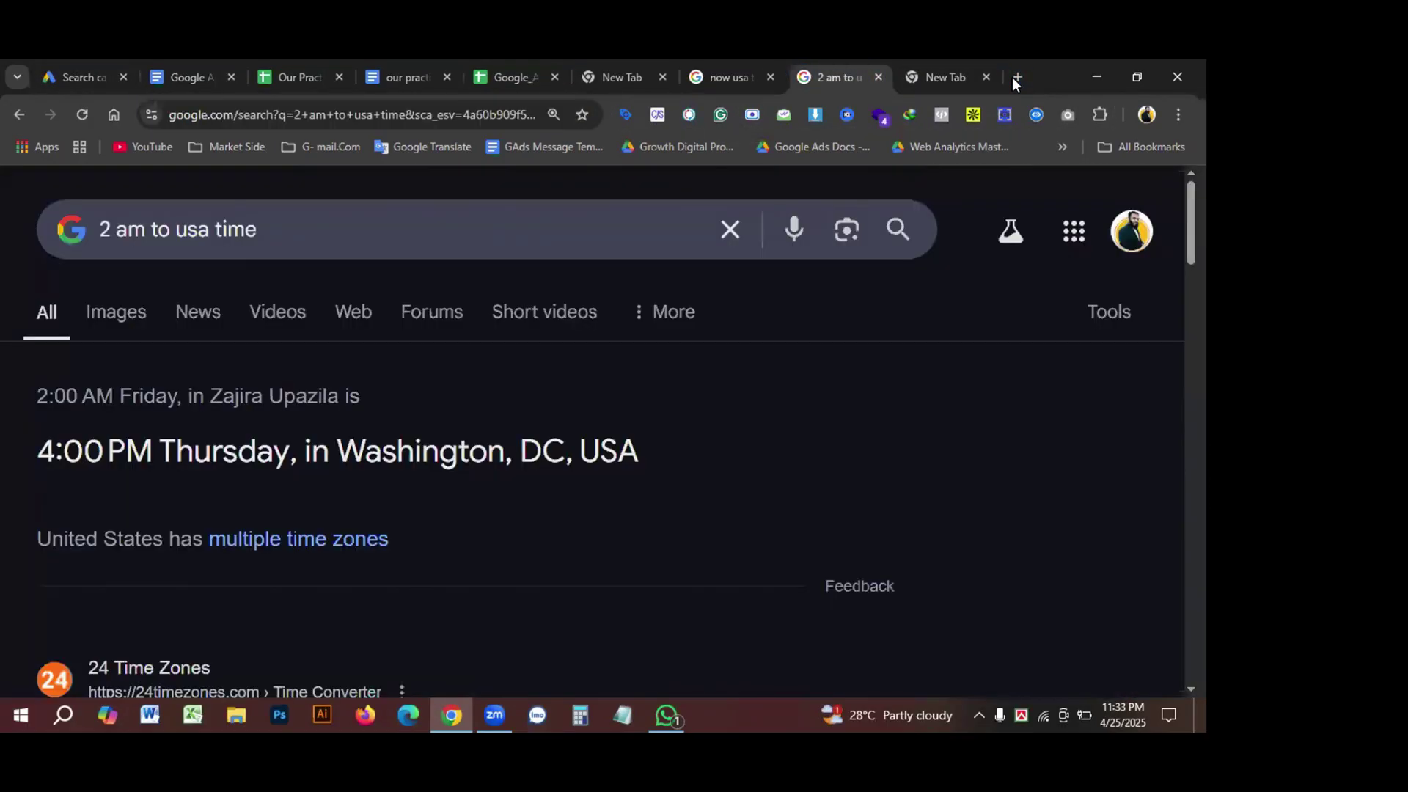
{"action": "left_click", "coordinate": [732, 228]}
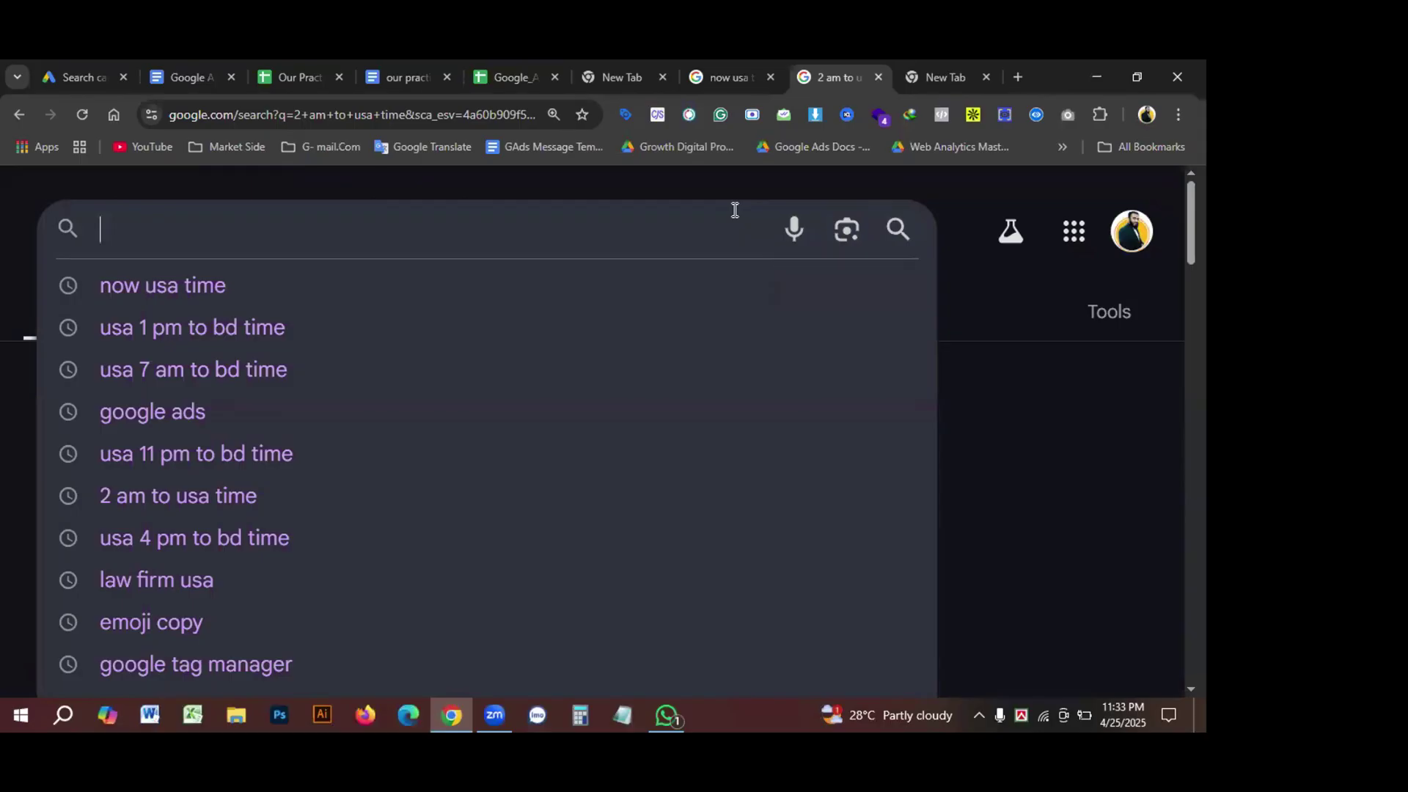
{"action": "type", "text": "utm"}
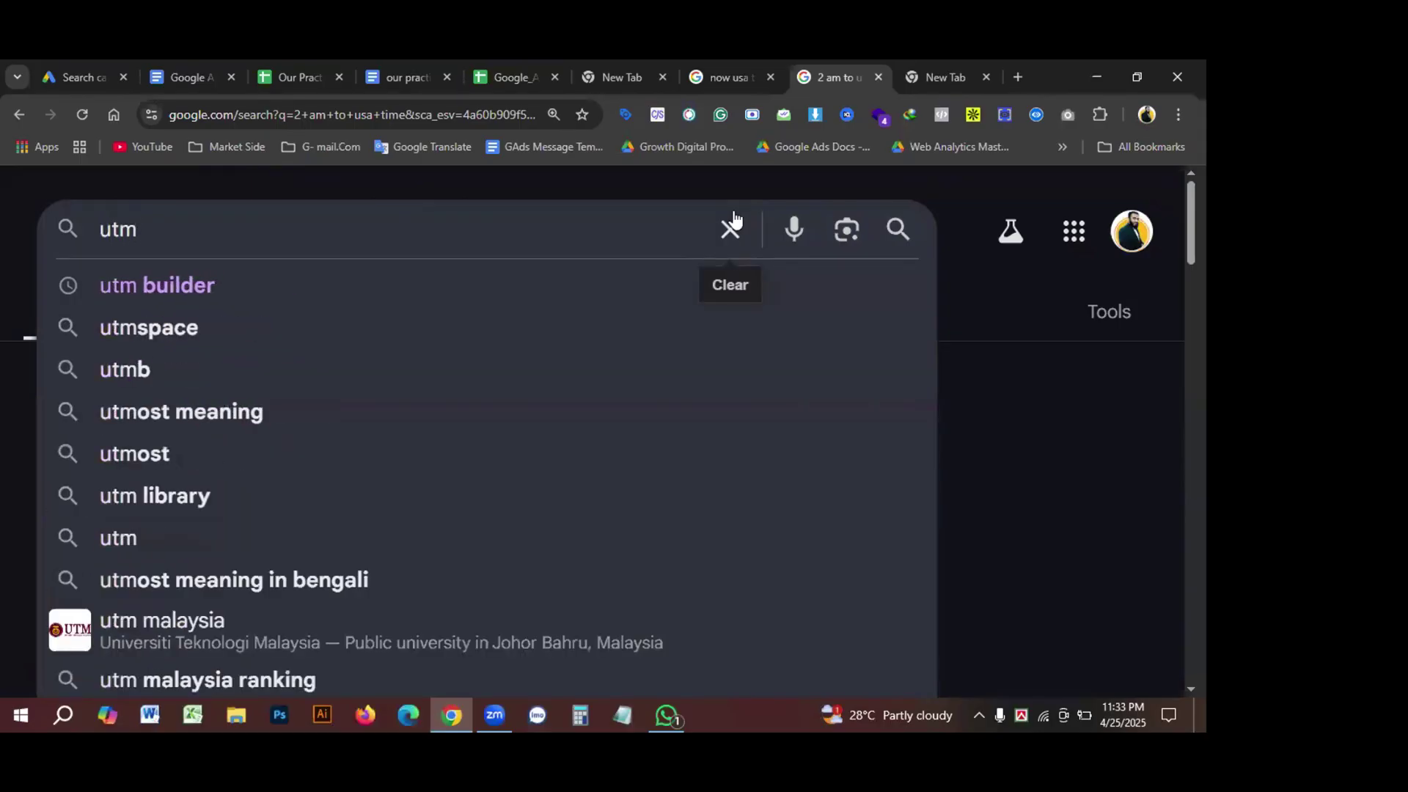
{"action": "left_click", "coordinate": [148, 284]}
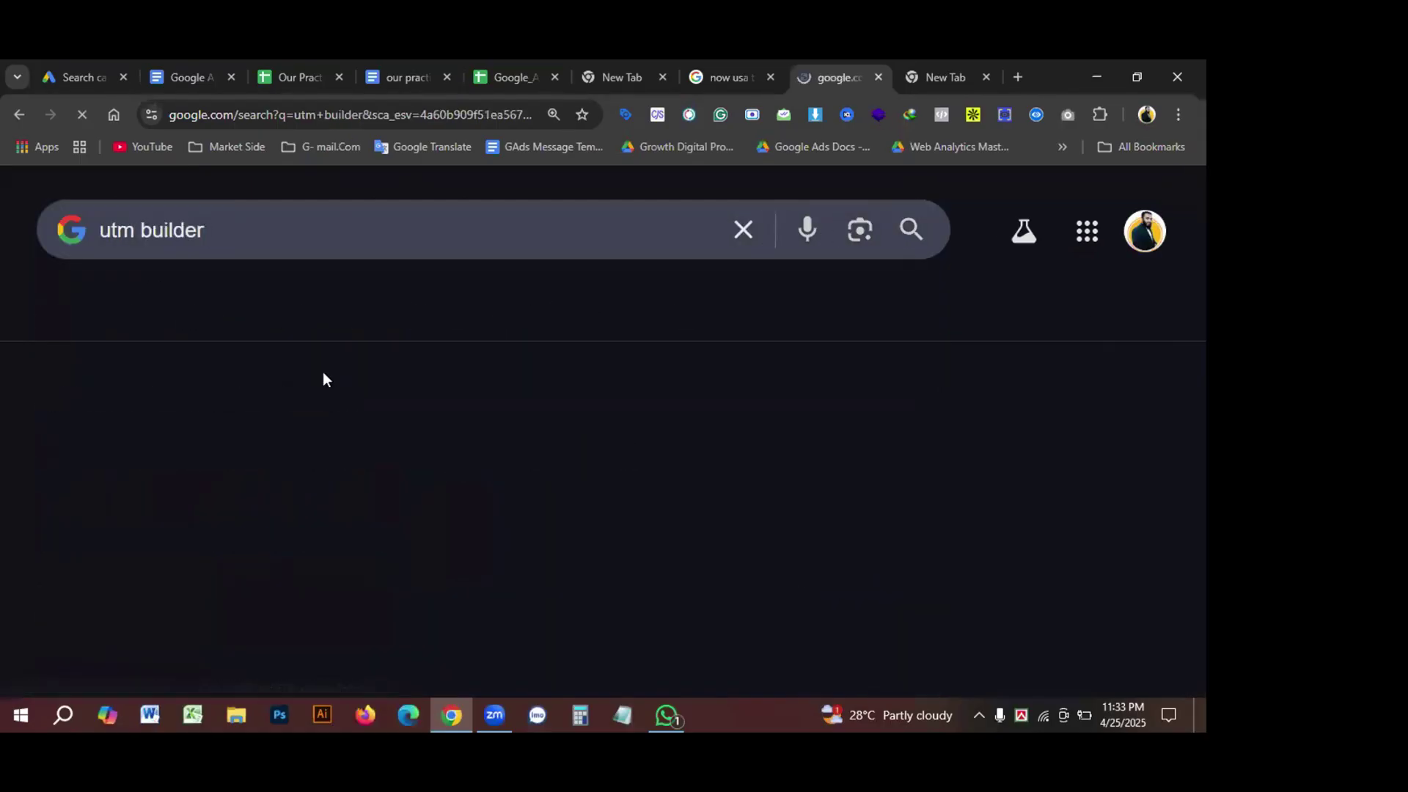
{"action": "left_click", "coordinate": [214, 459]}
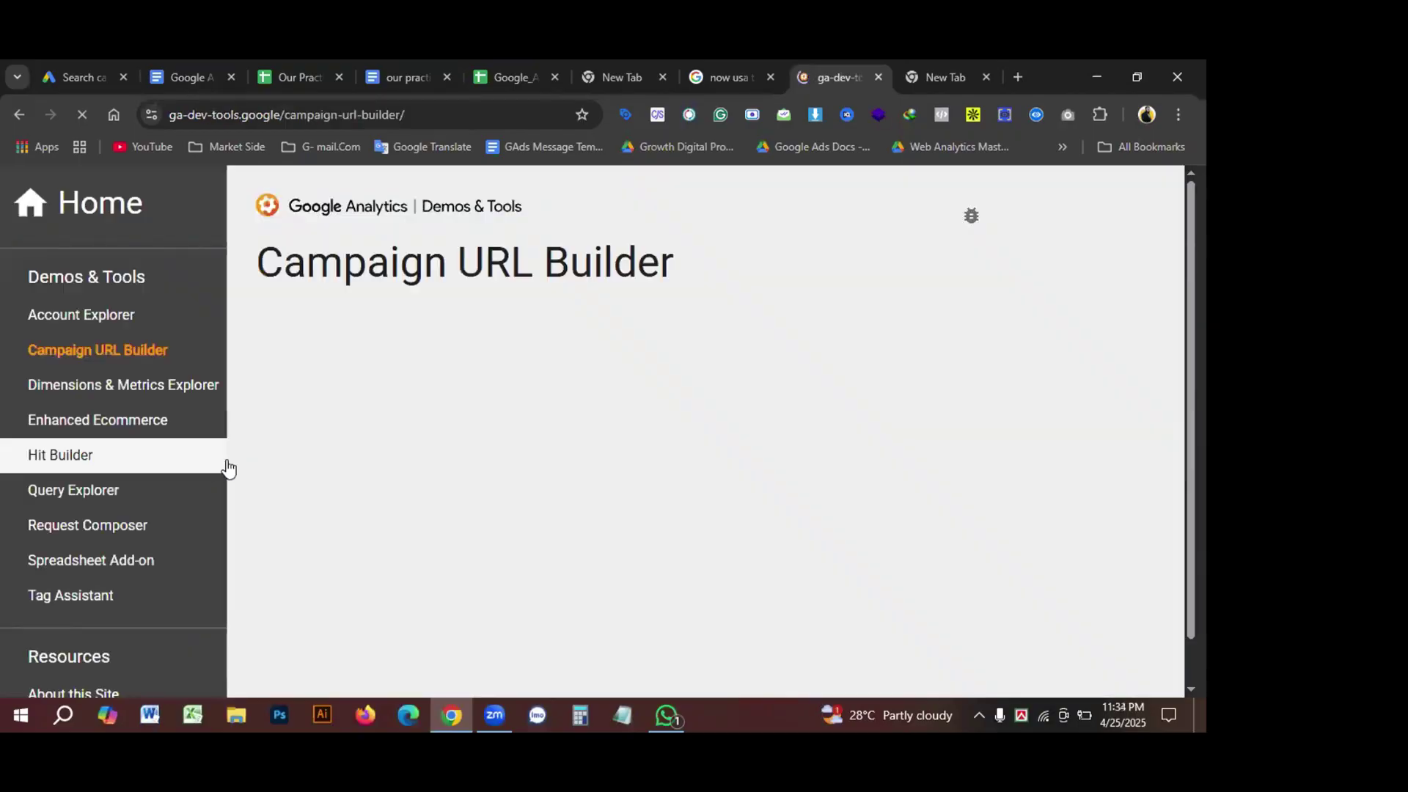
Step: Check the campaign ID and website URL fields in the Campaign URL Builder
{"action": "scroll", "coordinate": [440, 437], "scroll_direction": "down", "scroll_amount": 5}
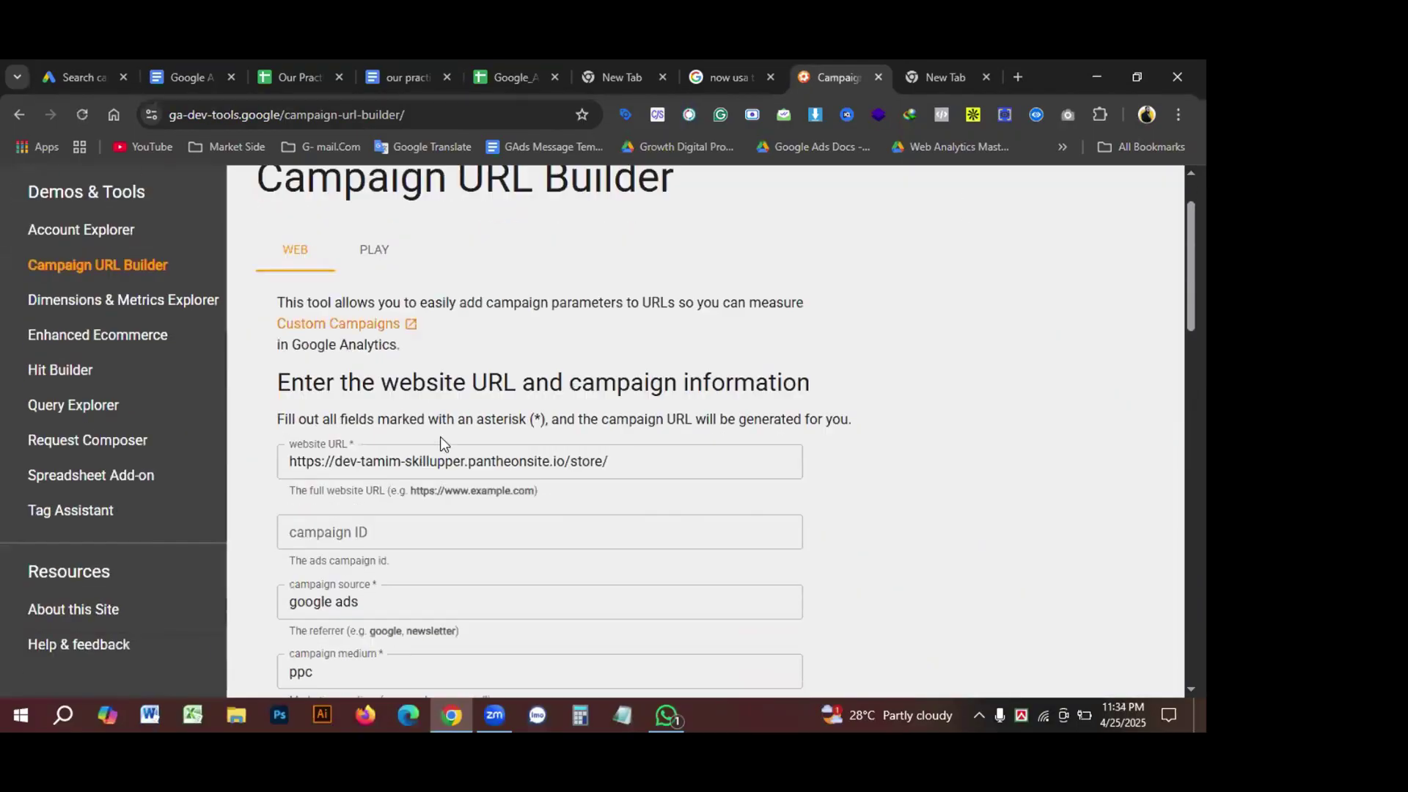
{"action": "left_click", "coordinate": [456, 265]}
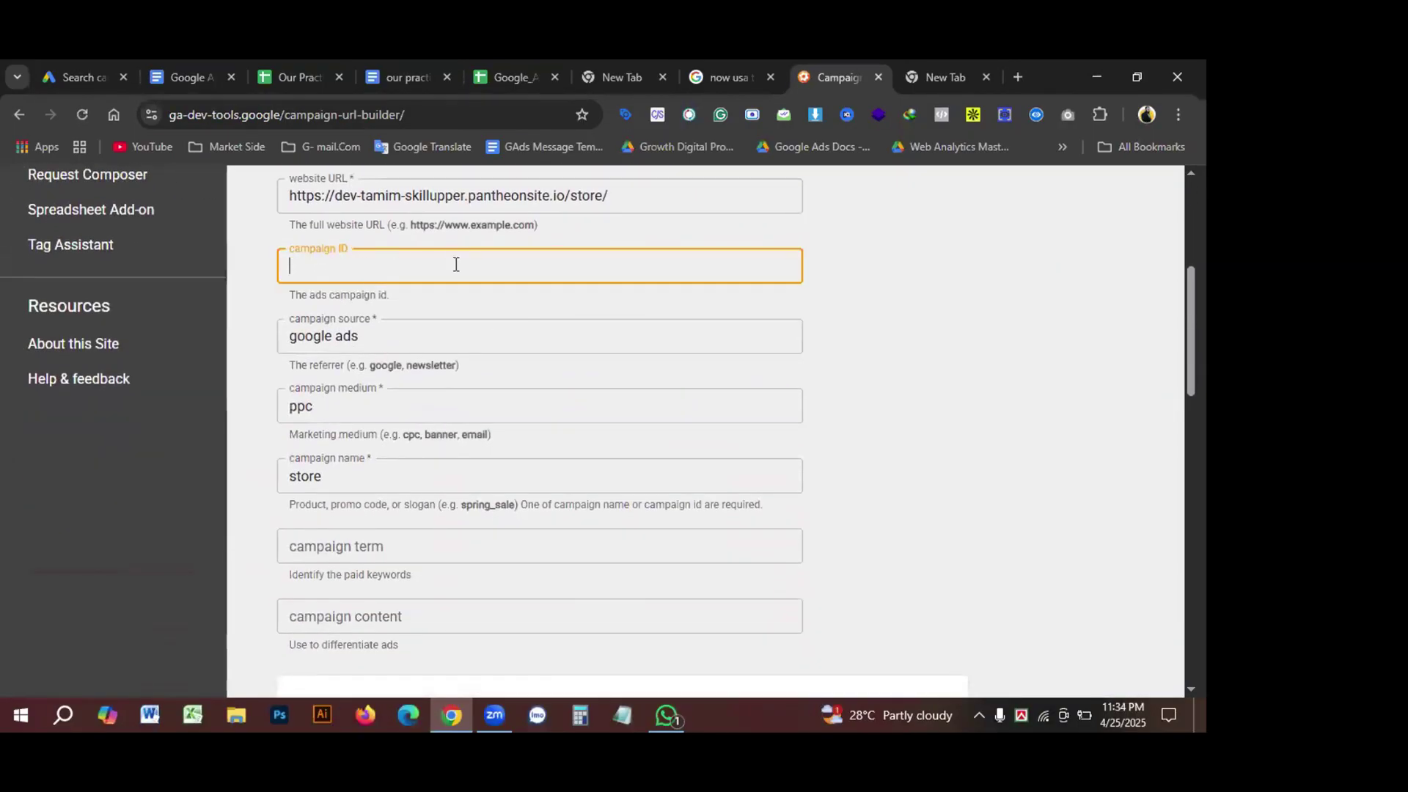
{"action": "left_click", "coordinate": [393, 335]}
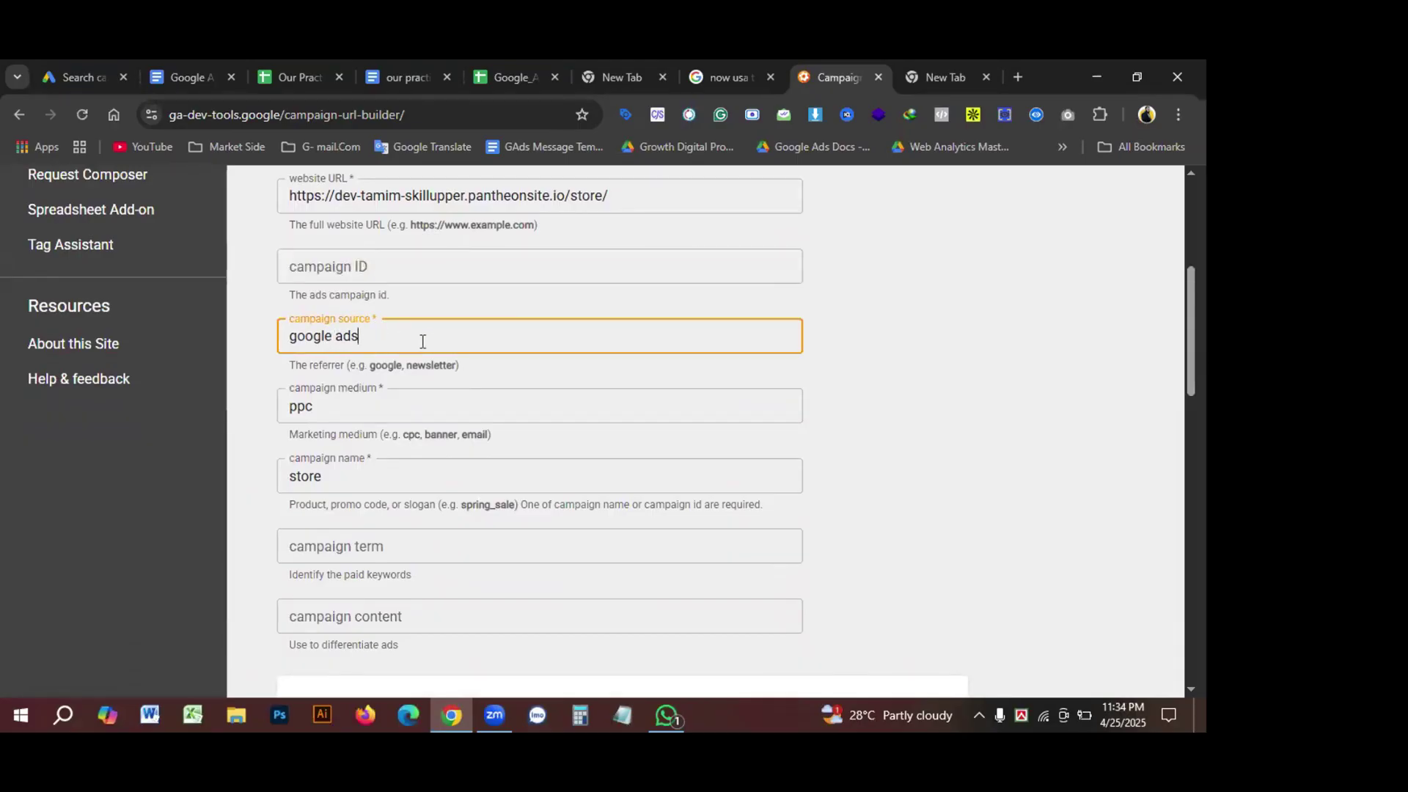
{"action": "scroll", "coordinate": [458, 386], "scroll_direction": "up", "scroll_amount": 1}
{"action": "scroll", "coordinate": [458, 386], "scroll_direction": "up", "scroll_amount": 3}
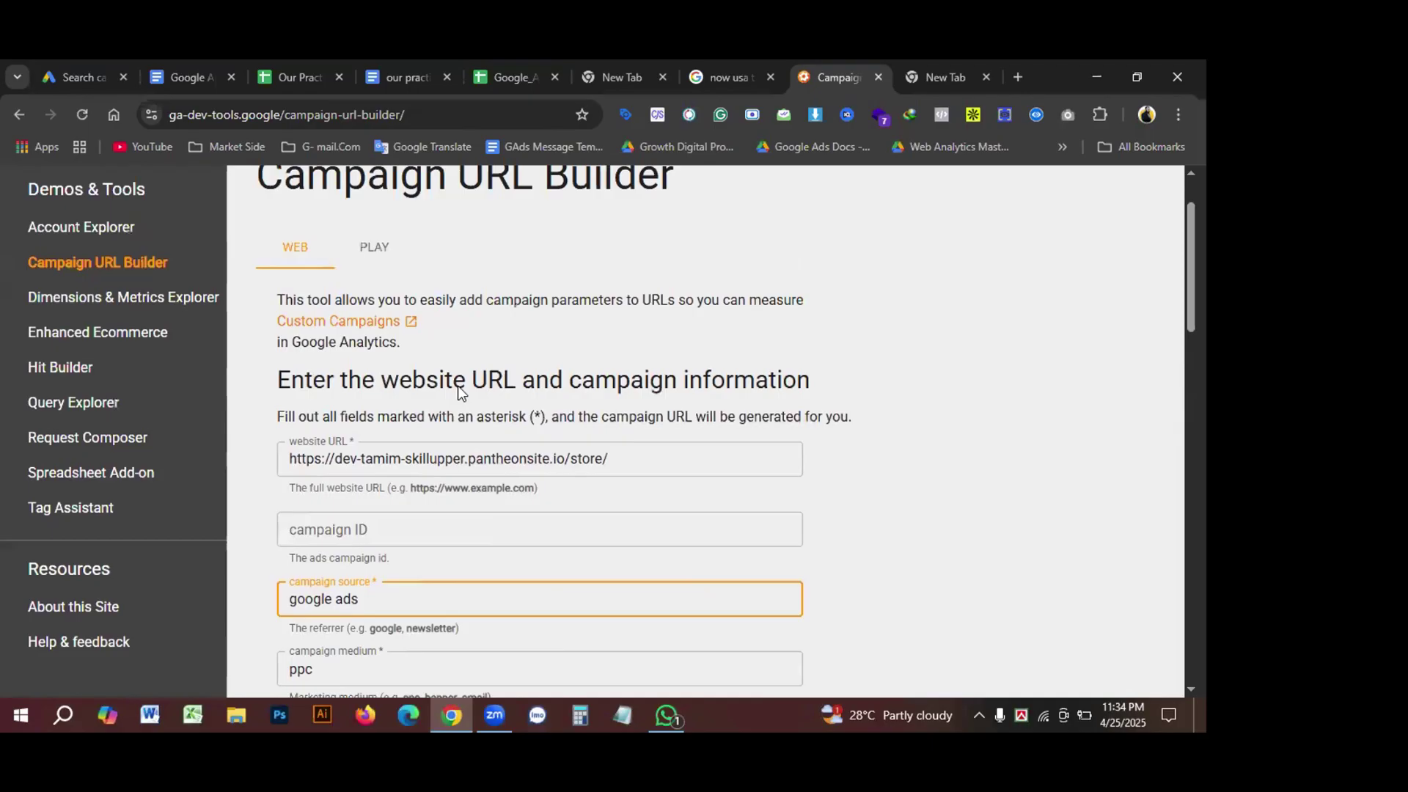
{"action": "left_click", "coordinate": [393, 528]}
{"action": "scroll", "coordinate": [409, 528], "scroll_direction": "down", "scroll_amount": 1}
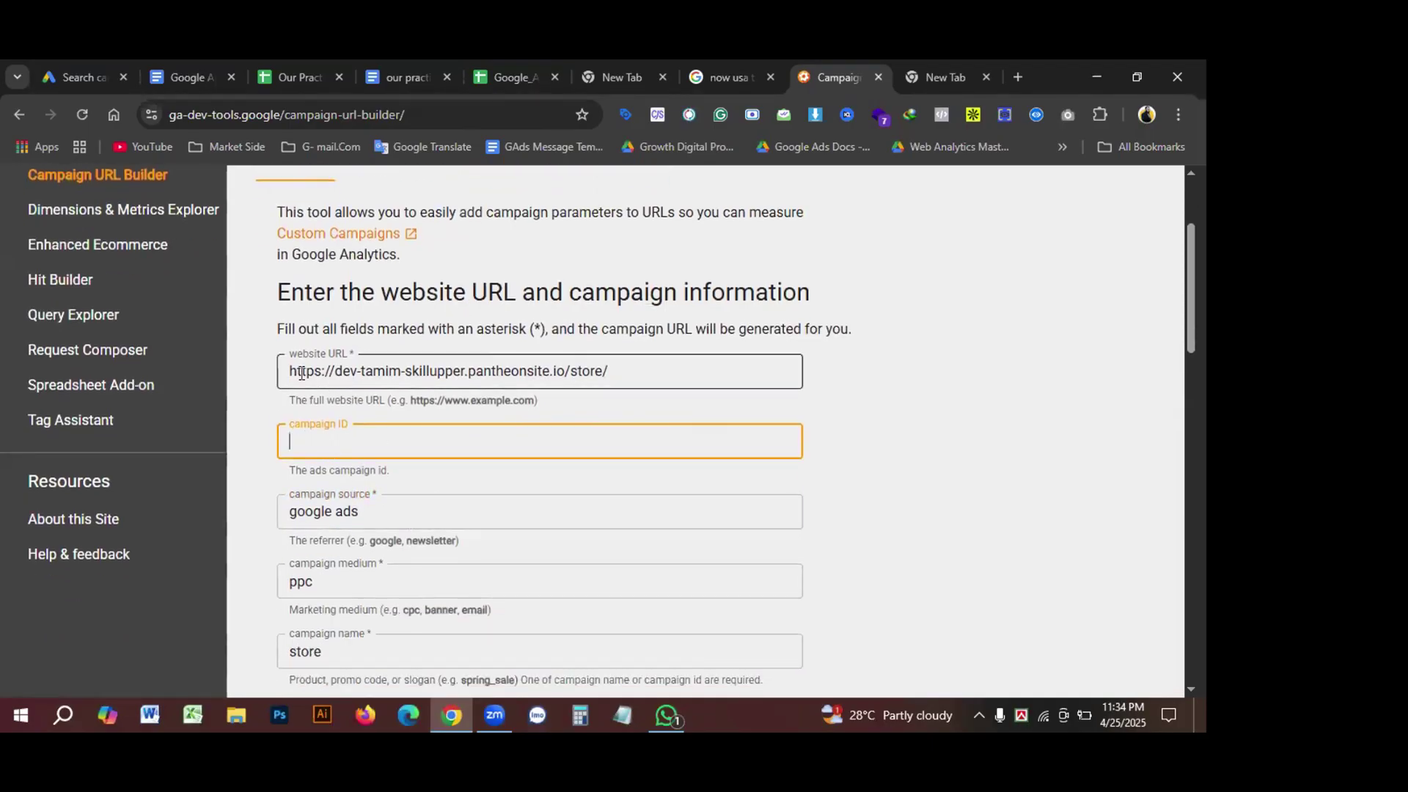
{"action": "left_click", "coordinate": [606, 372]}
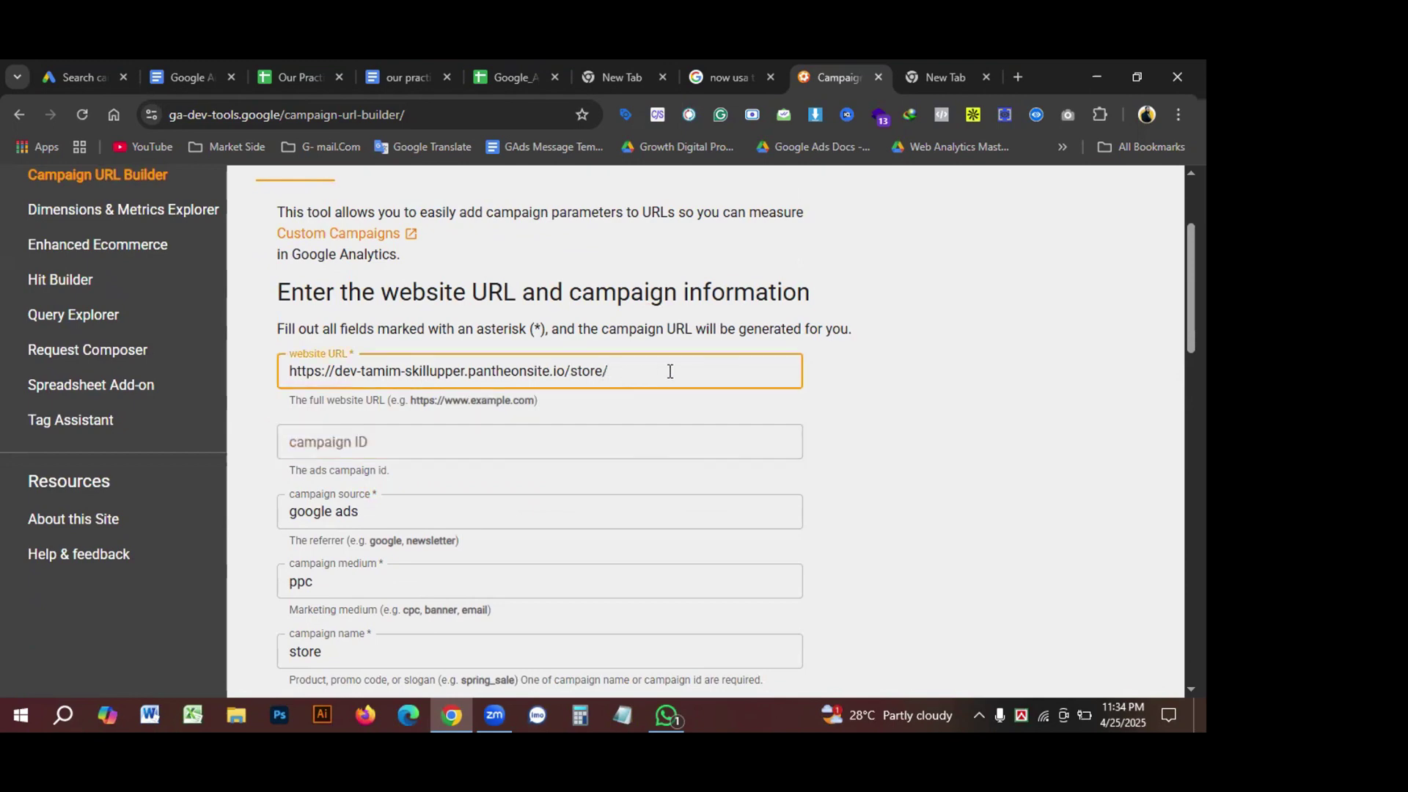
{"action": "left_click_drag", "start_coordinate": [669, 371], "coordinate": [163, 377]}
Step: Review the source, medium, name and term fields and the generated tracking URL, then close the builder
{"action": "scroll", "coordinate": [478, 424], "scroll_direction": "down", "scroll_amount": 1}
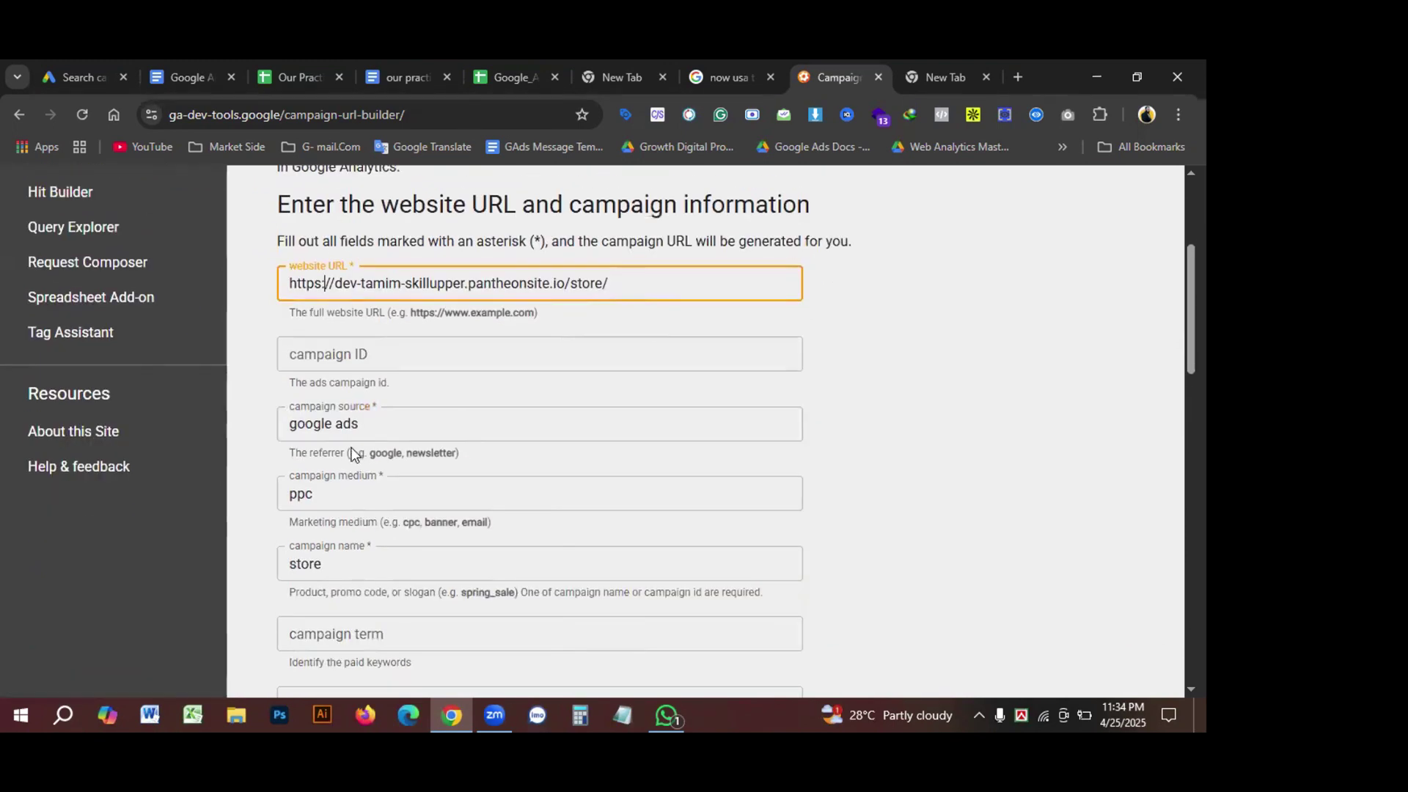
{"action": "left_click", "coordinate": [387, 423]}
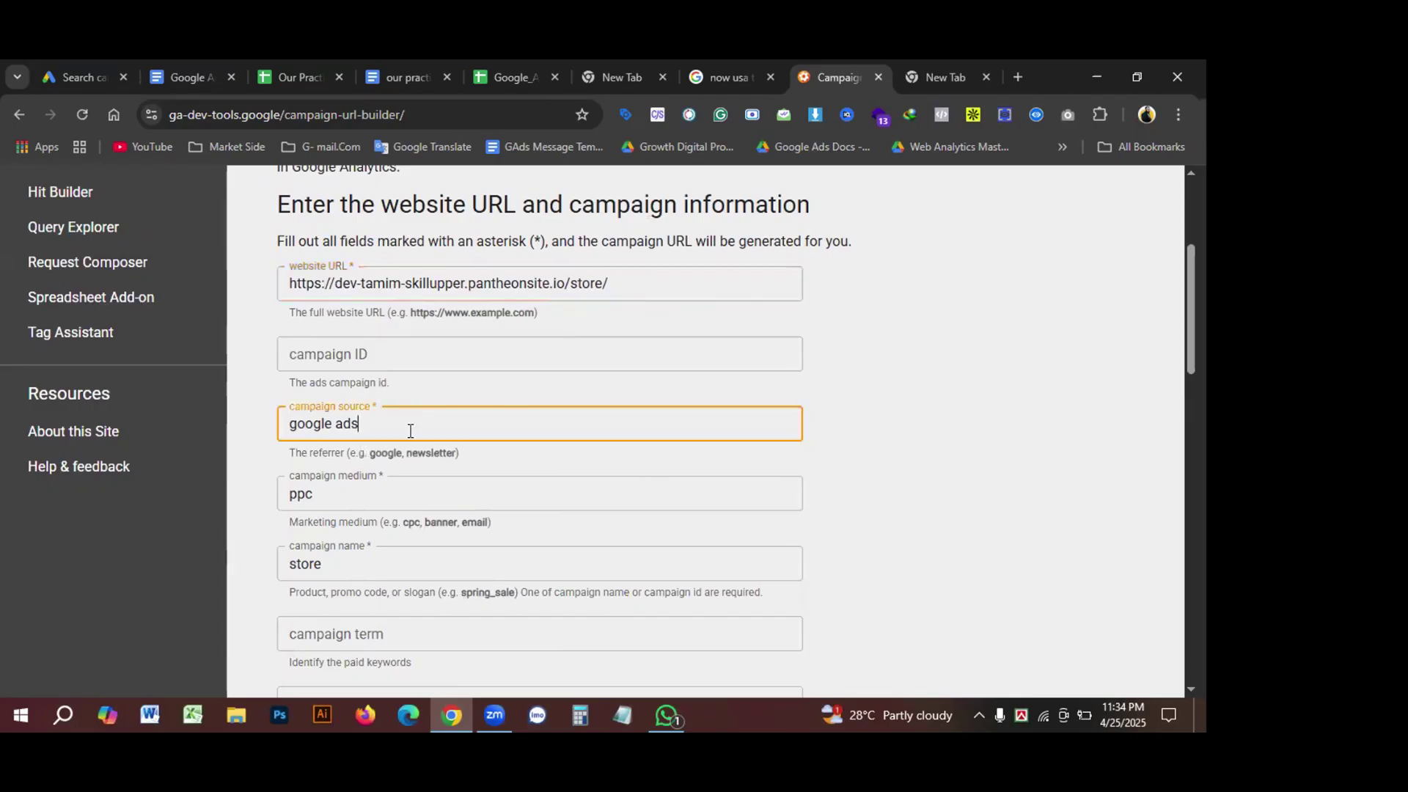
{"action": "scroll", "coordinate": [410, 431], "scroll_direction": "down", "scroll_amount": 1}
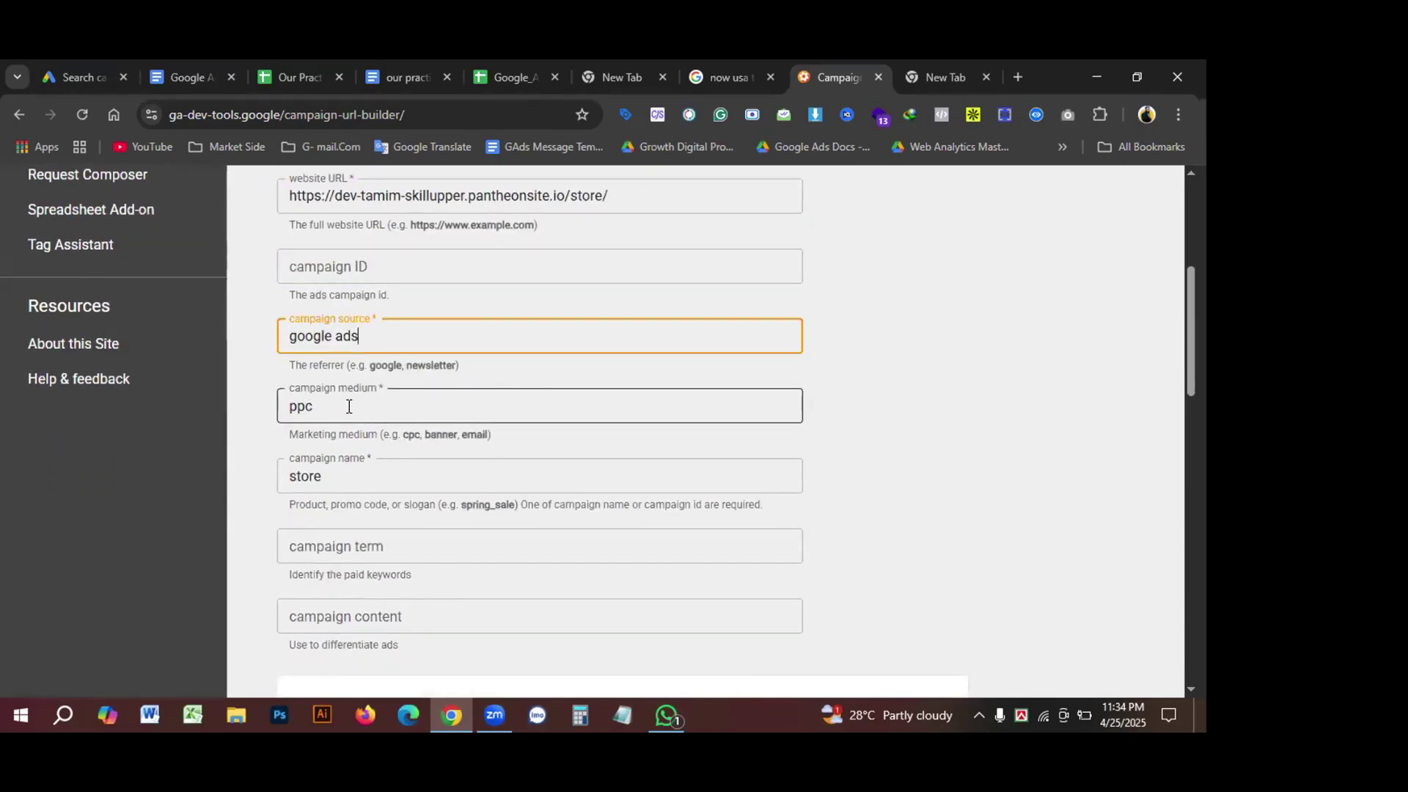
{"action": "key", "text": "Tab"}
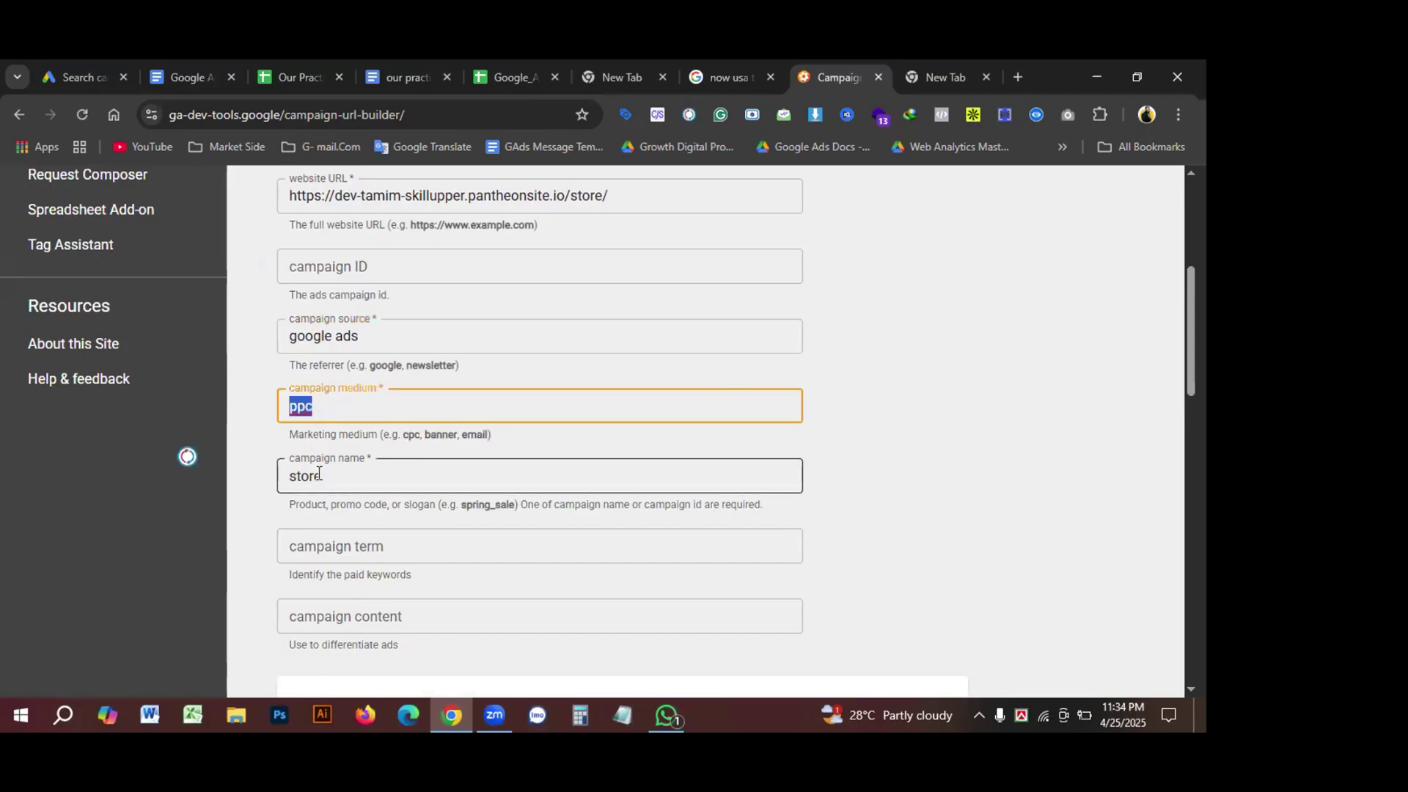
{"action": "left_click", "coordinate": [354, 475]}
{"action": "left_click_drag", "start_coordinate": [331, 474], "coordinate": [276, 475]}
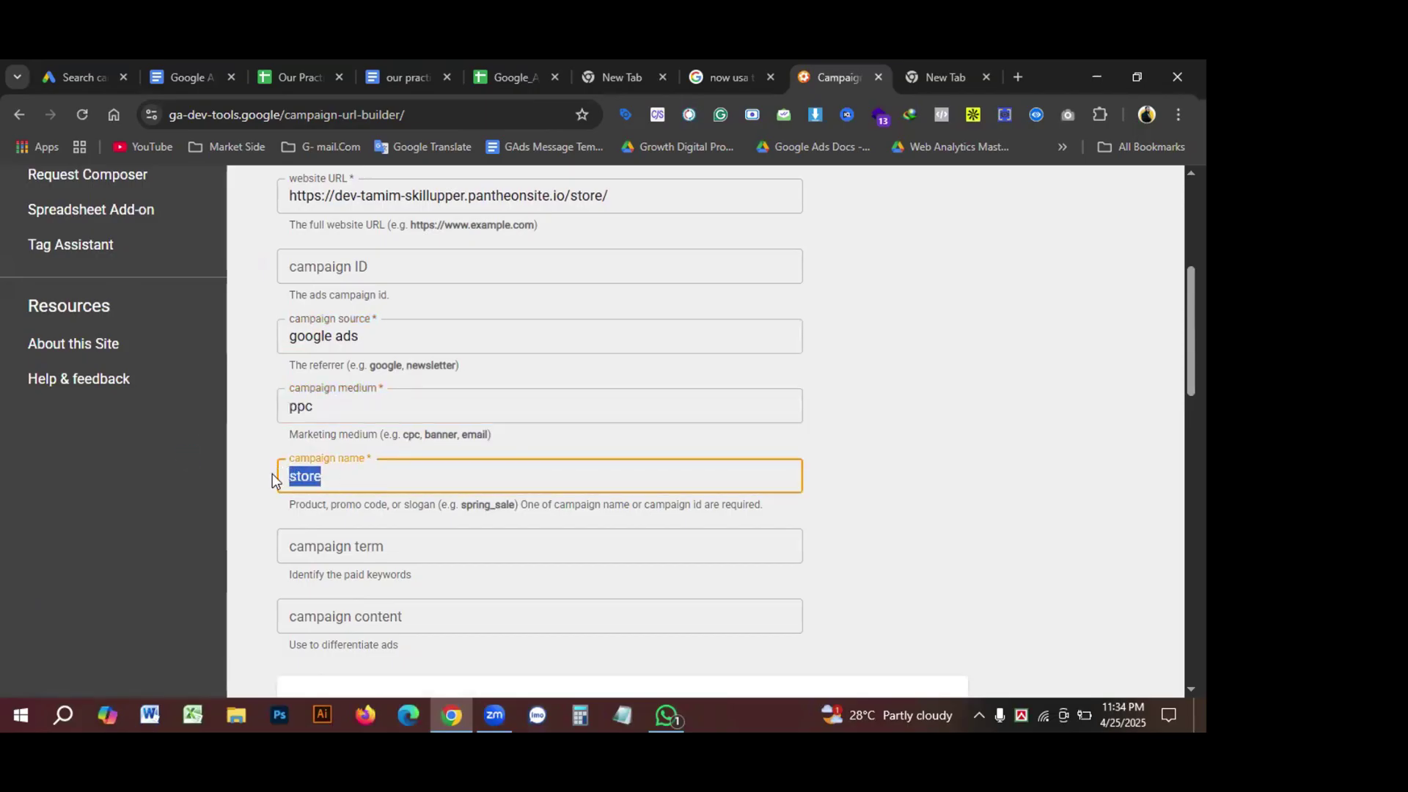
{"action": "scroll", "coordinate": [362, 469], "scroll_direction": "down", "scroll_amount": 1}
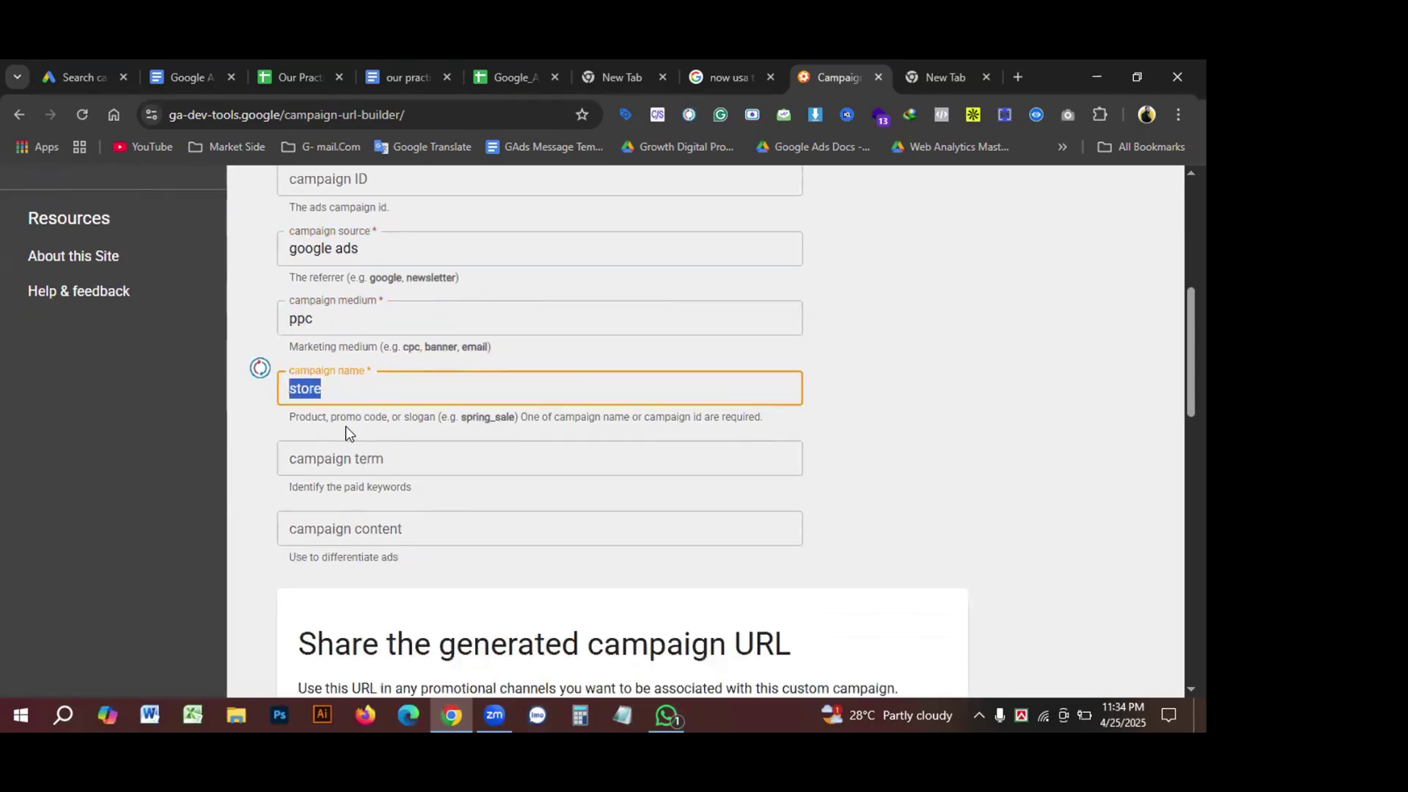
{"action": "left_click", "coordinate": [414, 461]}
{"action": "scroll", "coordinate": [432, 465], "scroll_direction": "down", "scroll_amount": 1}
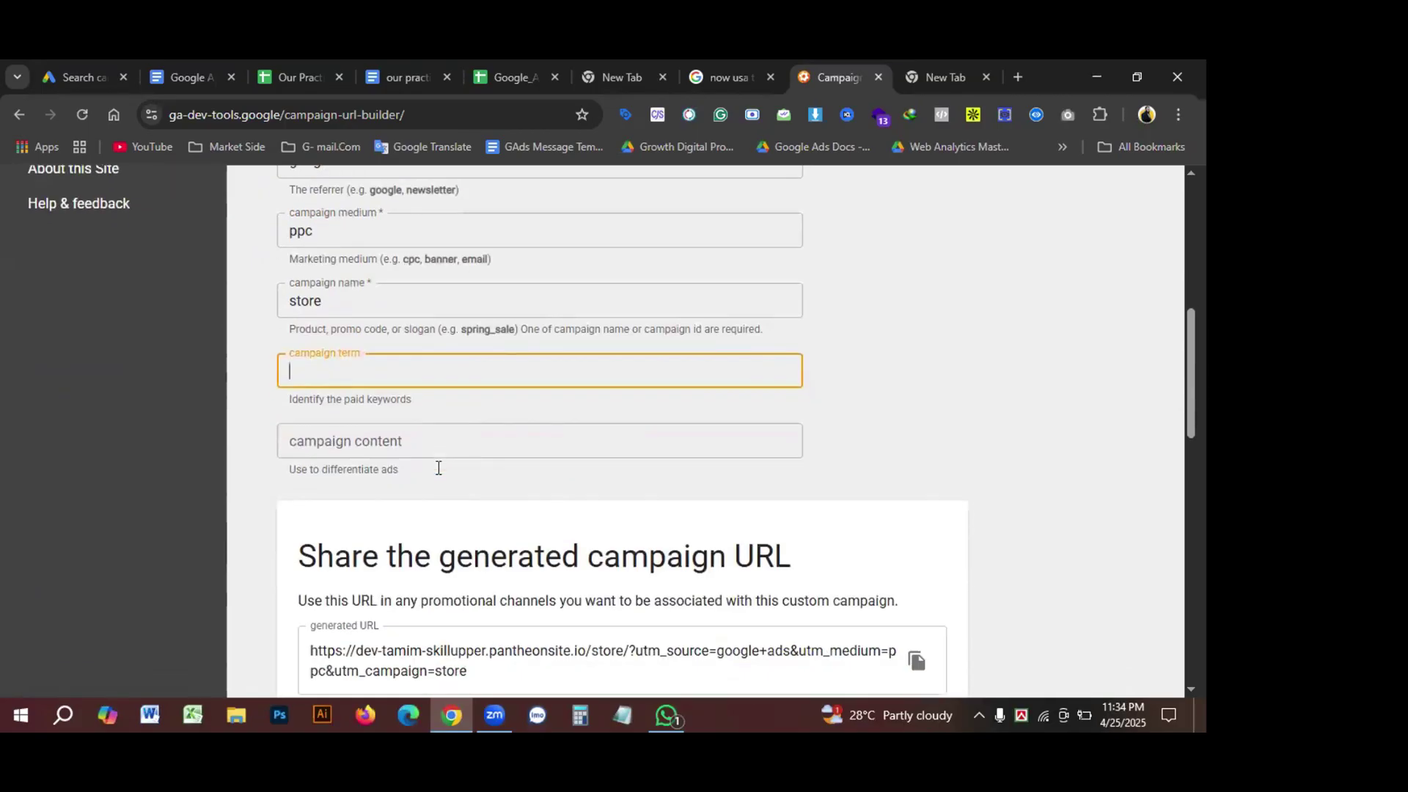
{"action": "scroll", "coordinate": [423, 487], "scroll_direction": "up", "scroll_amount": 2}
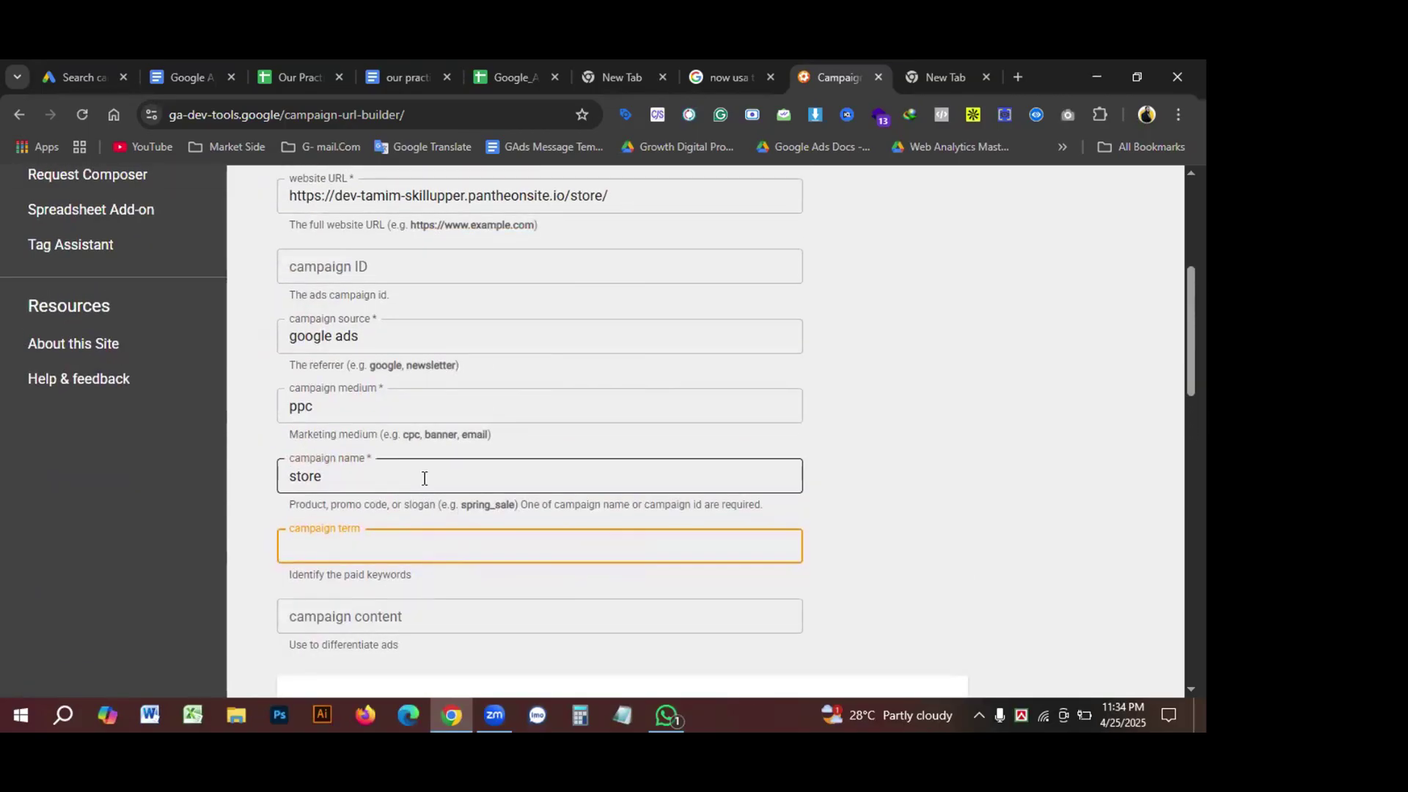
{"action": "scroll", "coordinate": [415, 472], "scroll_direction": "up", "scroll_amount": 1}
{"action": "scroll", "coordinate": [414, 487], "scroll_direction": "down", "scroll_amount": 2}
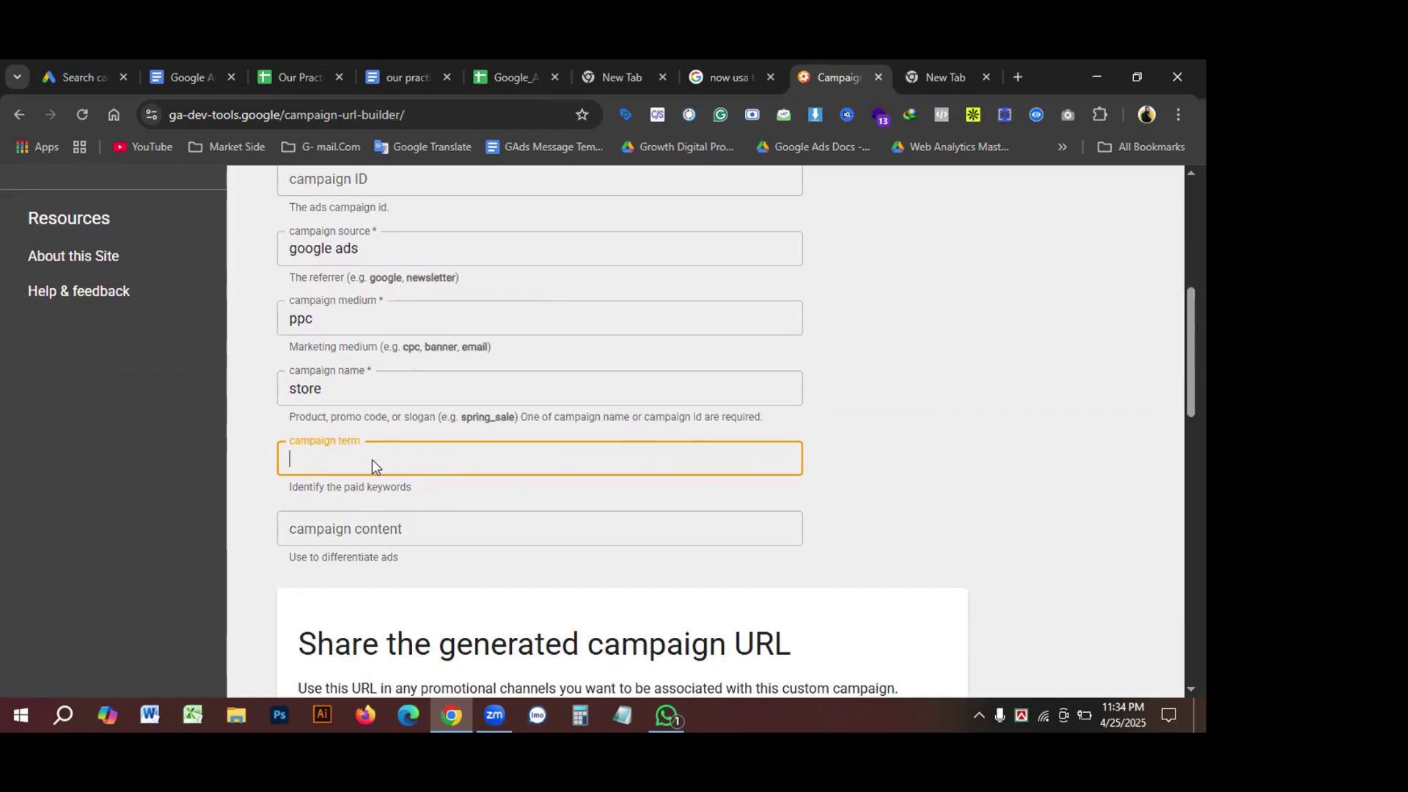
{"action": "scroll", "coordinate": [372, 464], "scroll_direction": "down", "scroll_amount": 1}
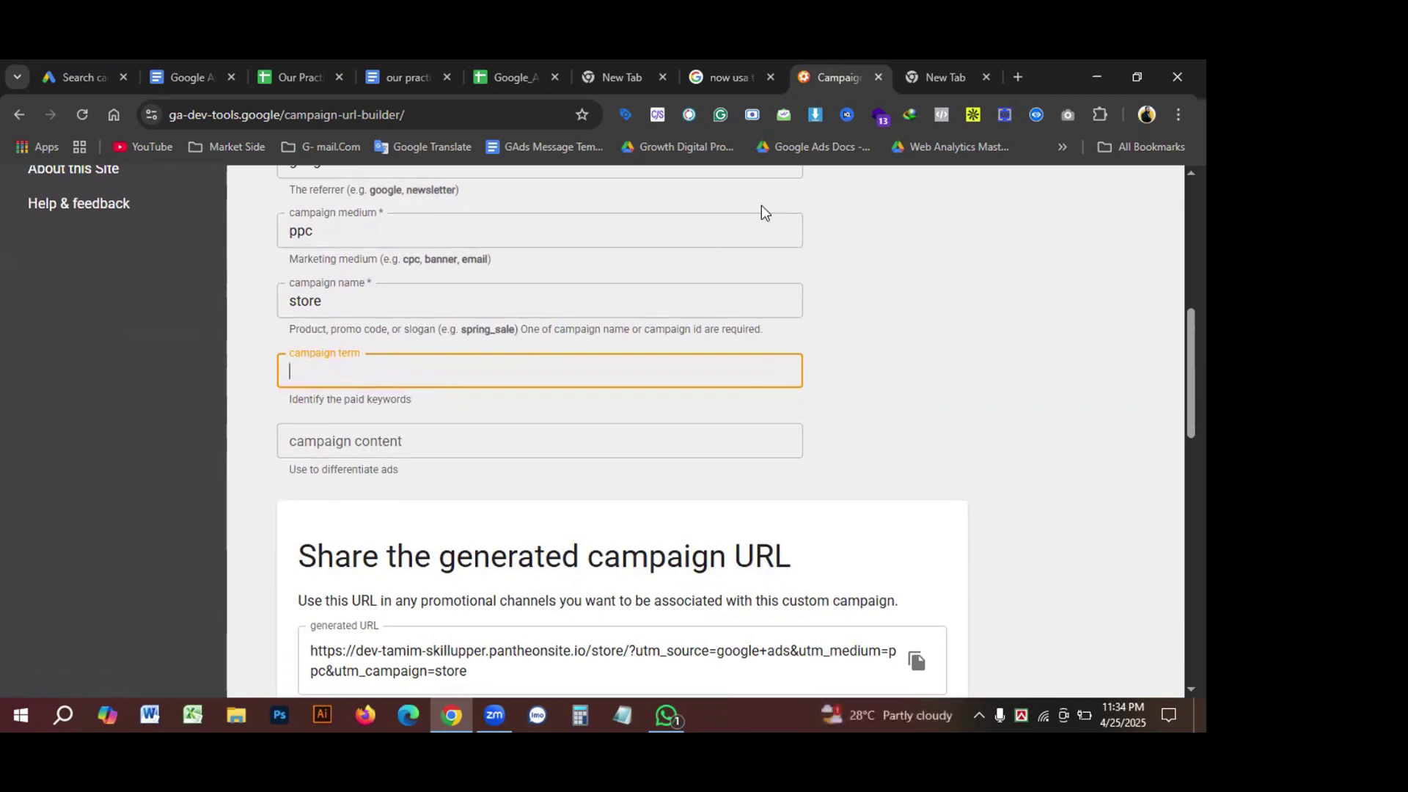
{"action": "scroll", "coordinate": [528, 388], "scroll_direction": "up", "scroll_amount": 6}
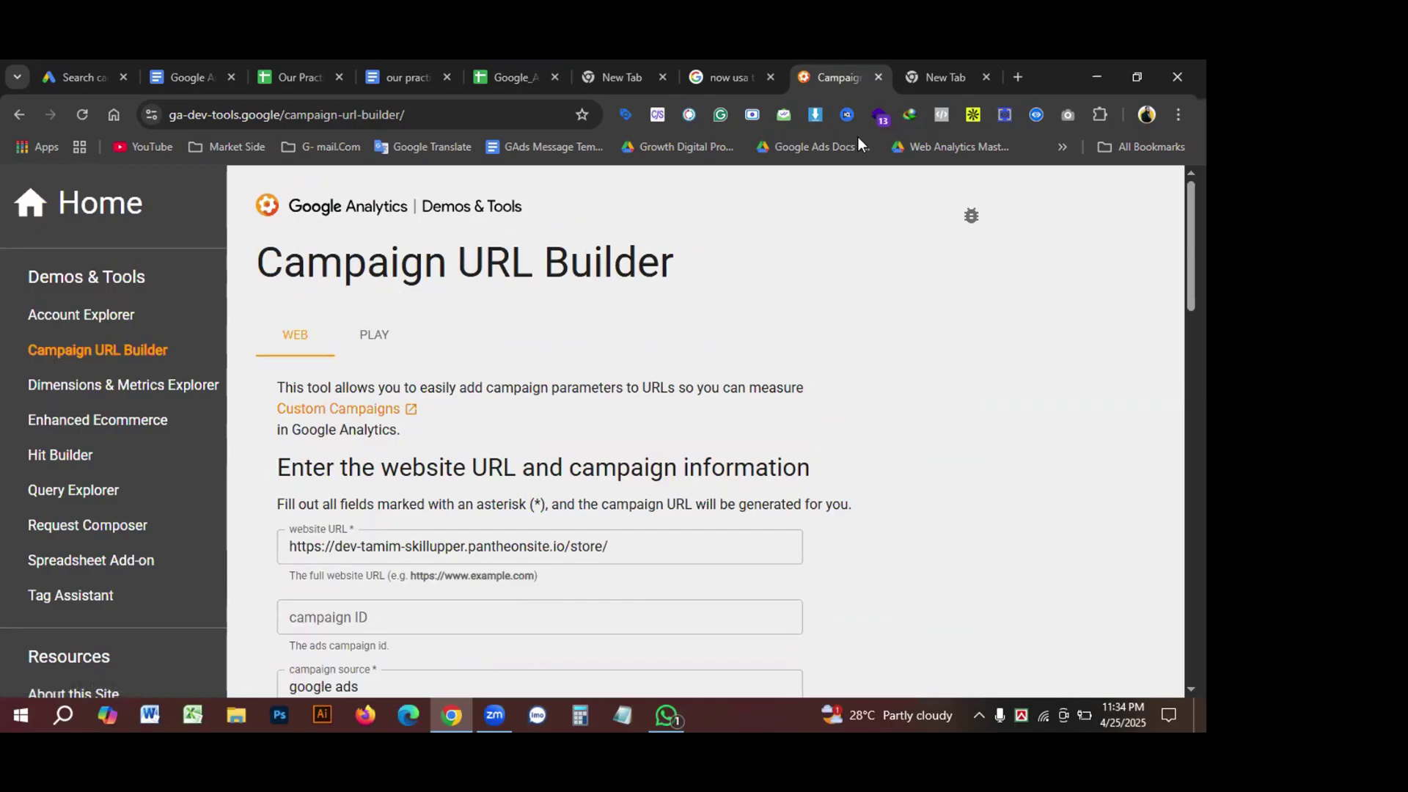
{"action": "key", "text": "ctrl+w"}
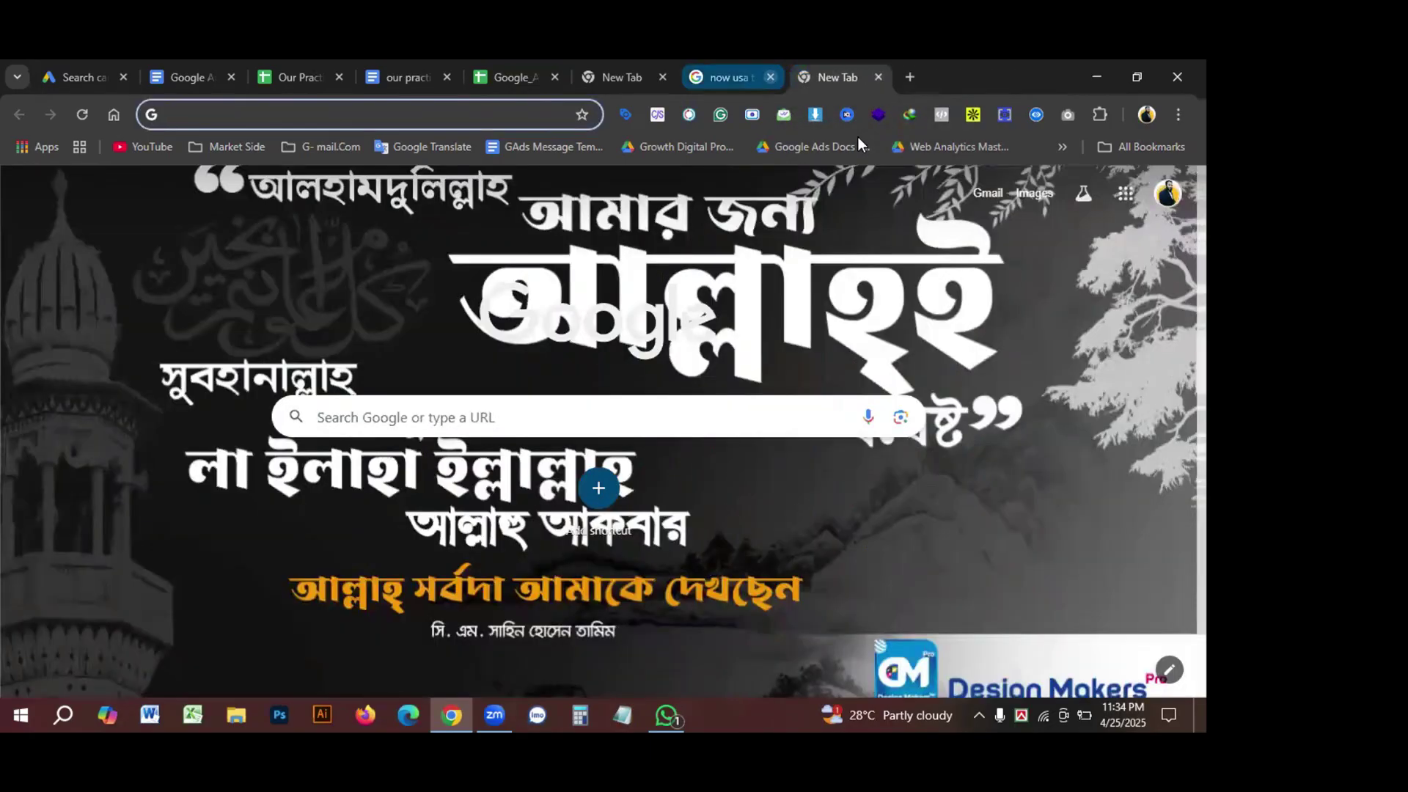
Step: Close the leftover search tabs and bring the Brand inclusions and exclusions section of the draft into view
{"action": "key", "text": "ctrl+w"}
{"action": "key", "text": "ctrl+w"}
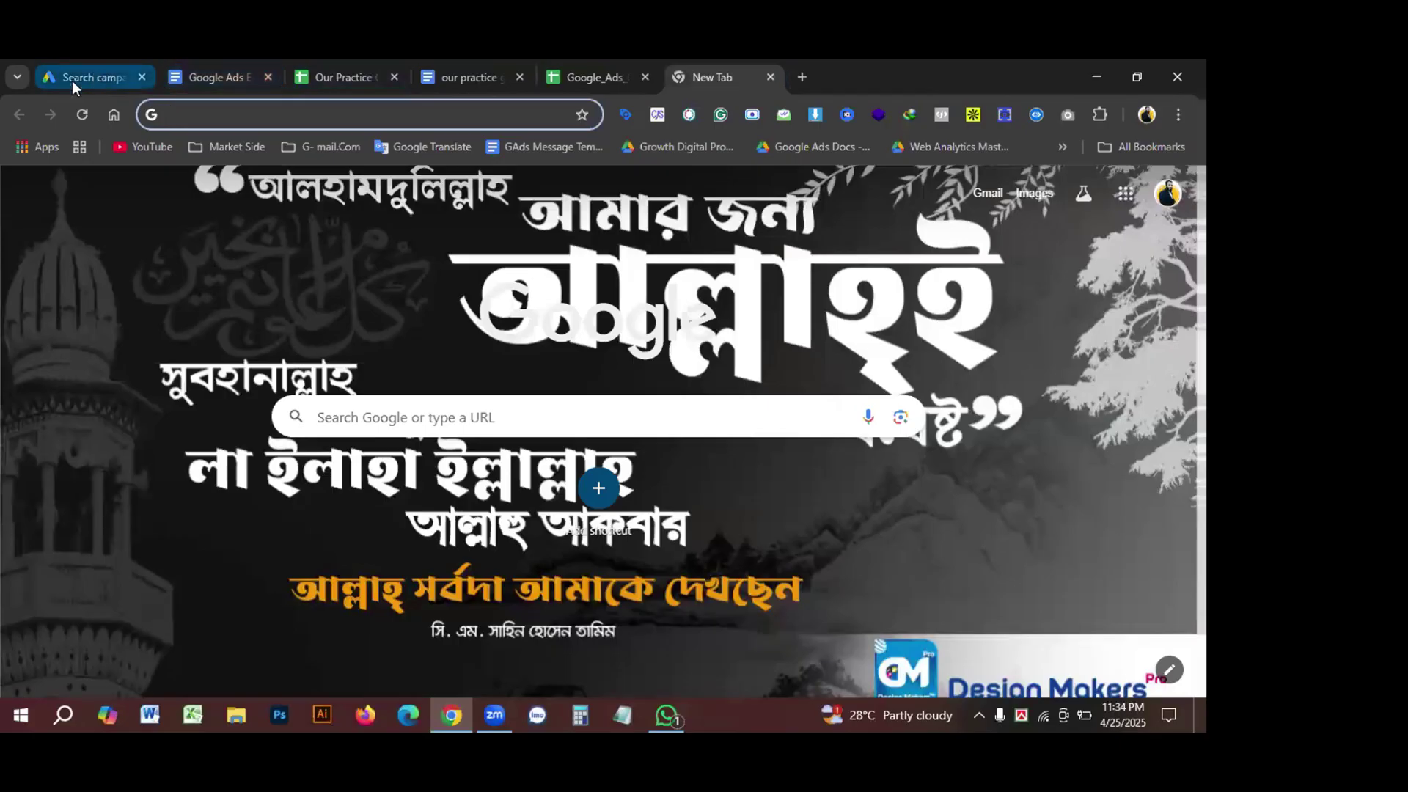
{"action": "left_click", "coordinate": [72, 79]}
{"action": "scroll", "coordinate": [291, 501], "scroll_direction": "down", "scroll_amount": 3}
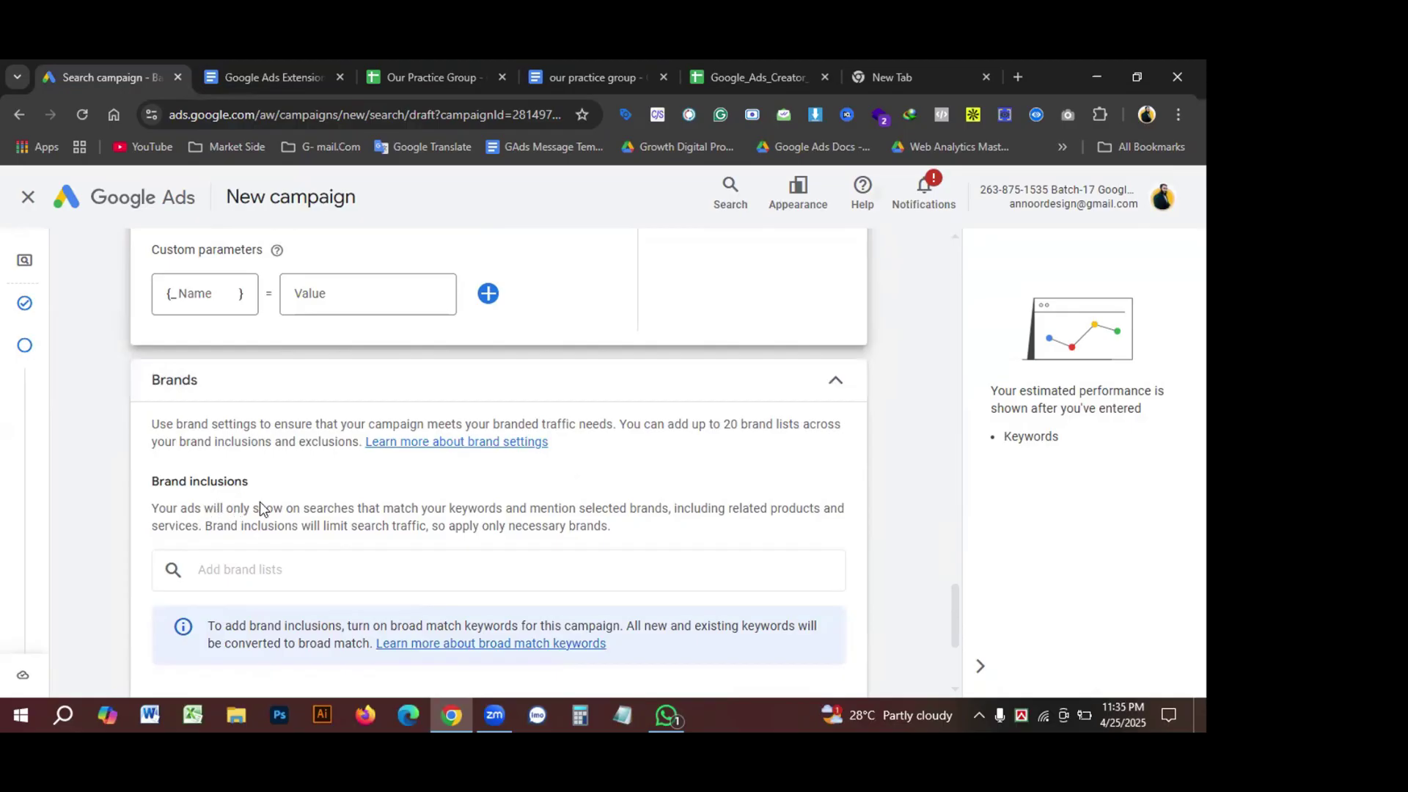
{"action": "scroll", "coordinate": [266, 507], "scroll_direction": "down", "scroll_amount": 1}
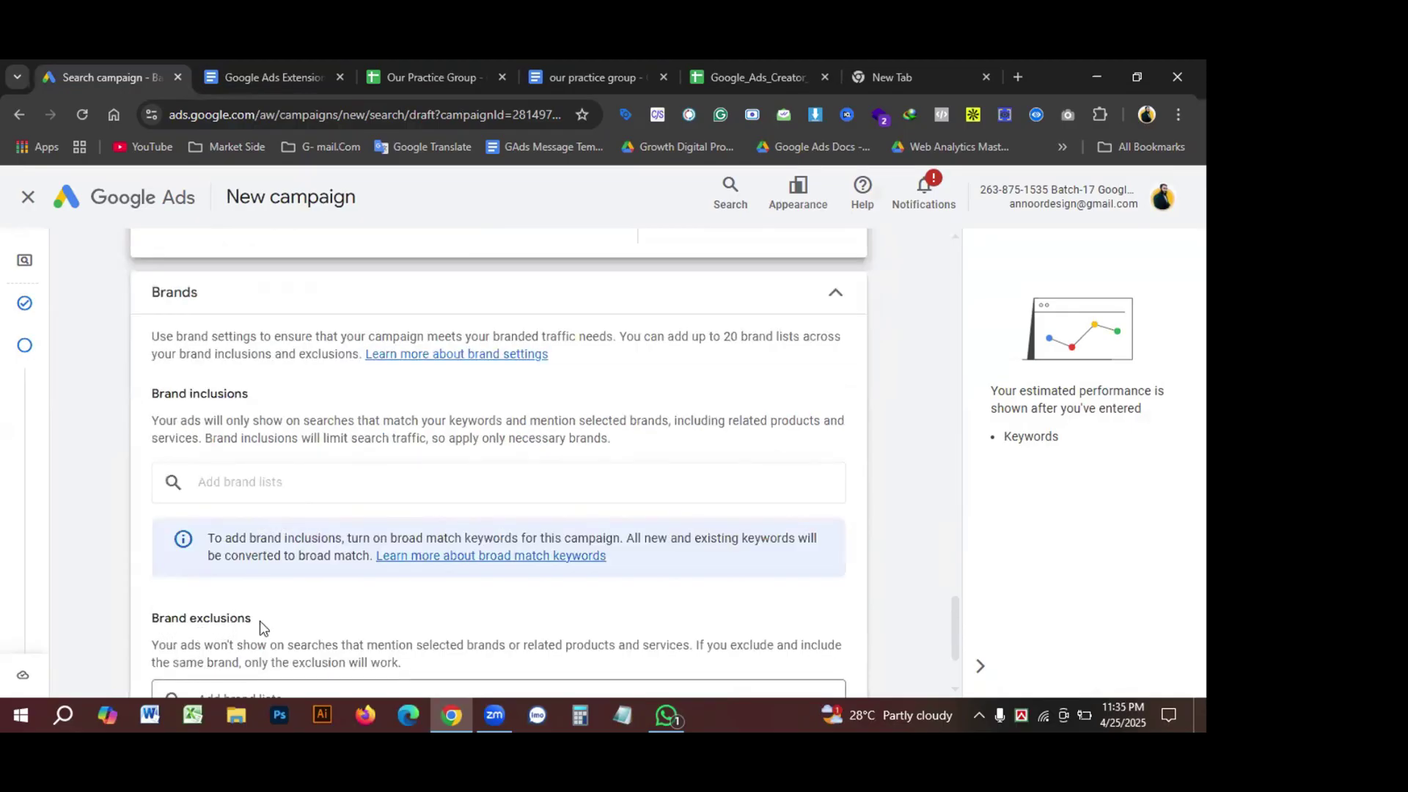
{"action": "scroll", "coordinate": [388, 583], "scroll_direction": "up", "scroll_amount": 1}
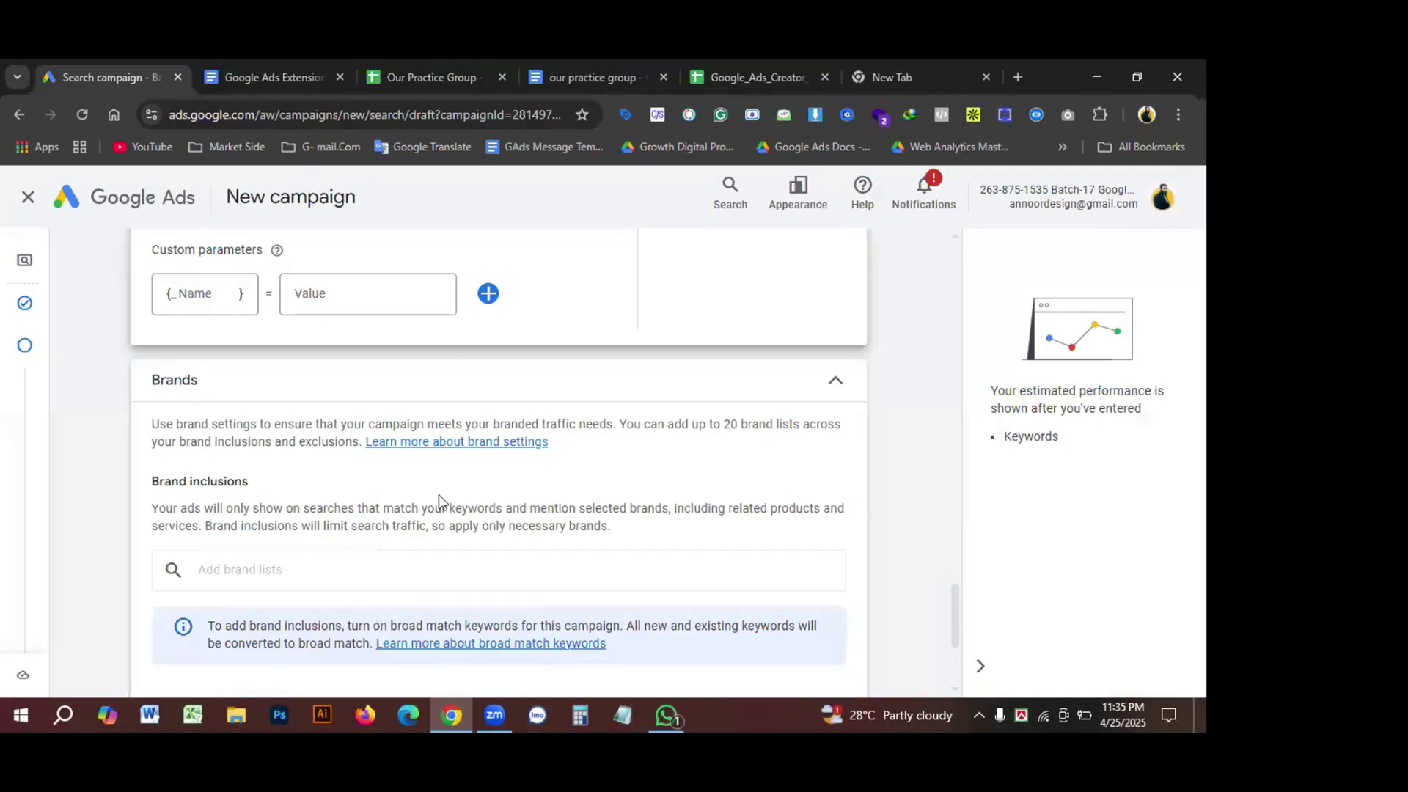
{"action": "scroll", "coordinate": [516, 487], "scroll_direction": "down", "scroll_amount": 3}
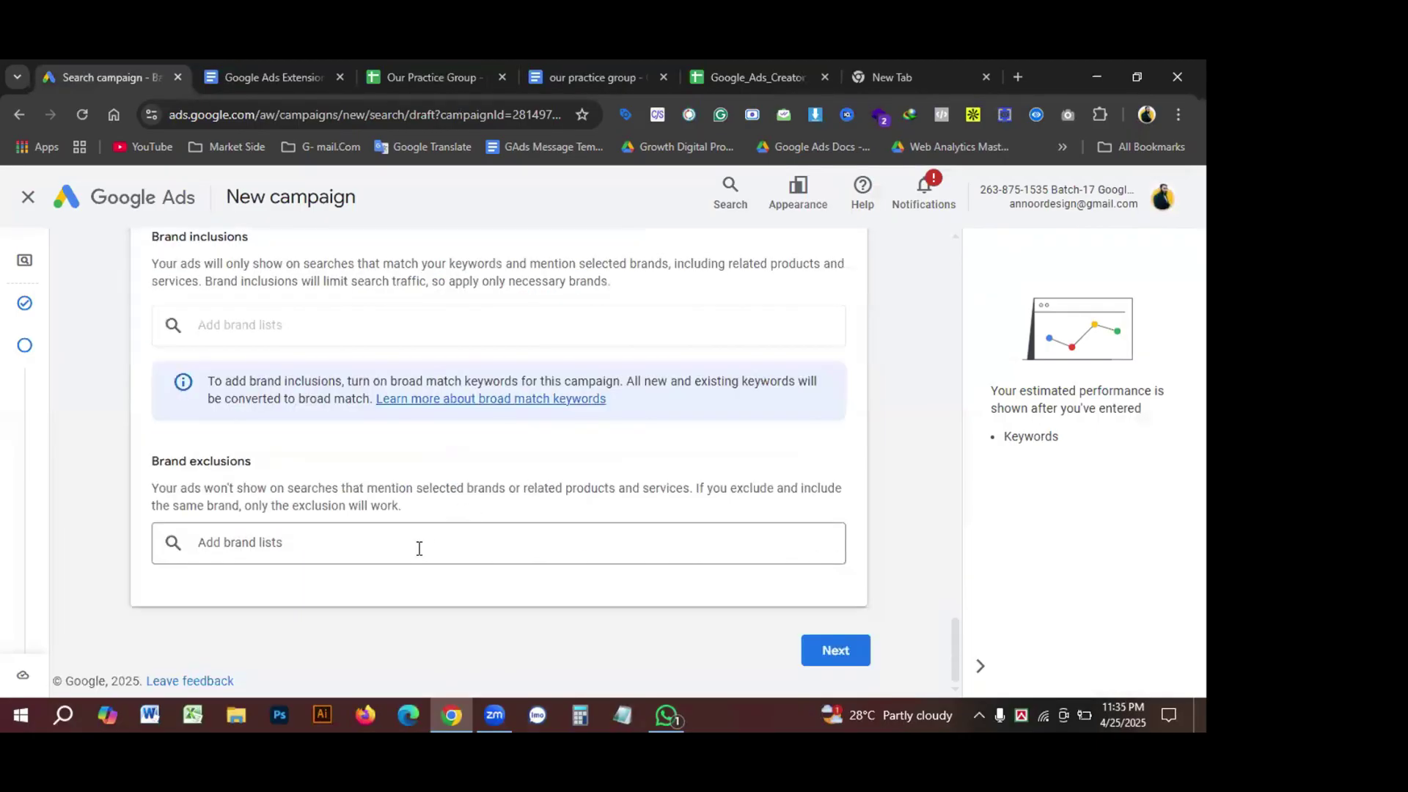
{"action": "scroll", "coordinate": [267, 539], "scroll_direction": "up", "scroll_amount": 2}
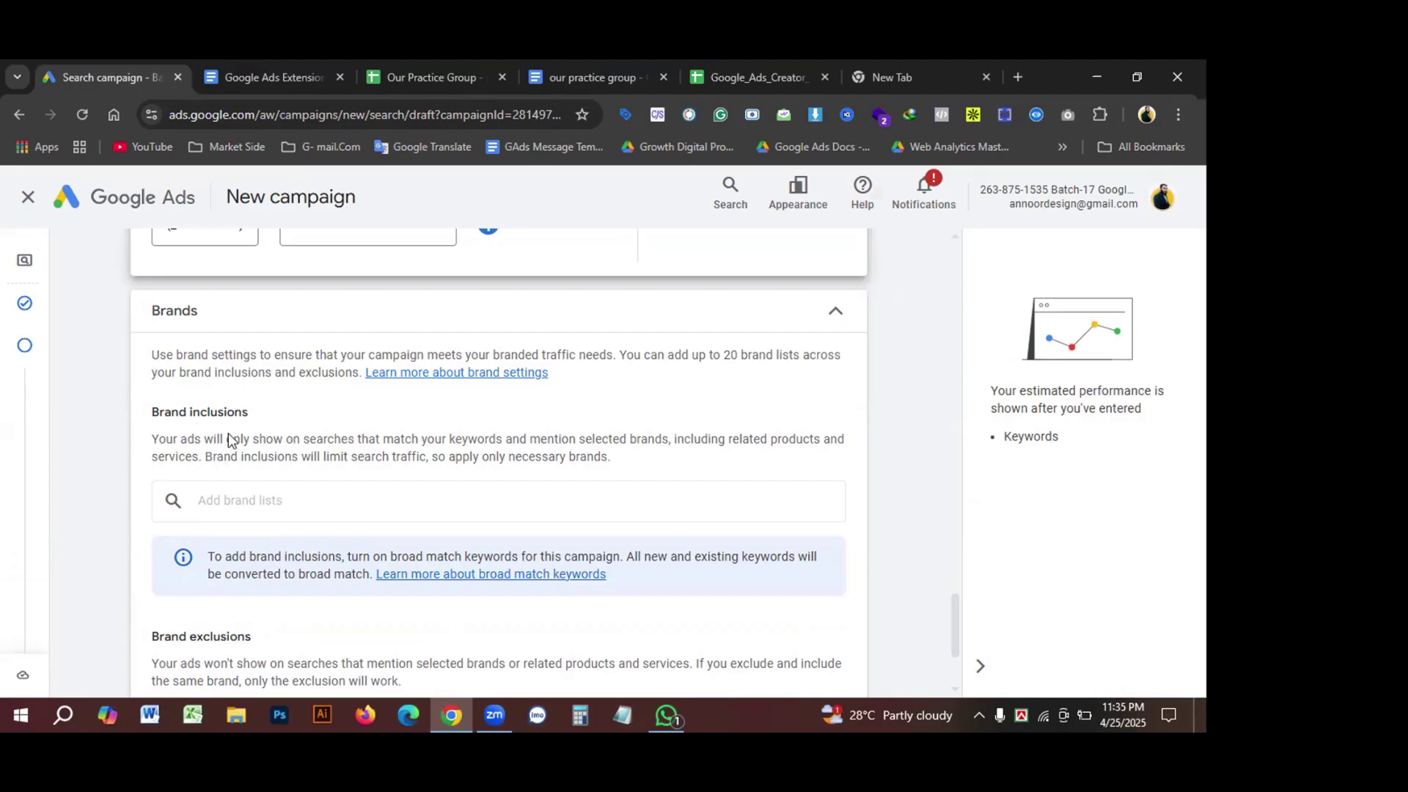
{"action": "left_click_drag", "start_coordinate": [152, 413], "coordinate": [249, 415]}
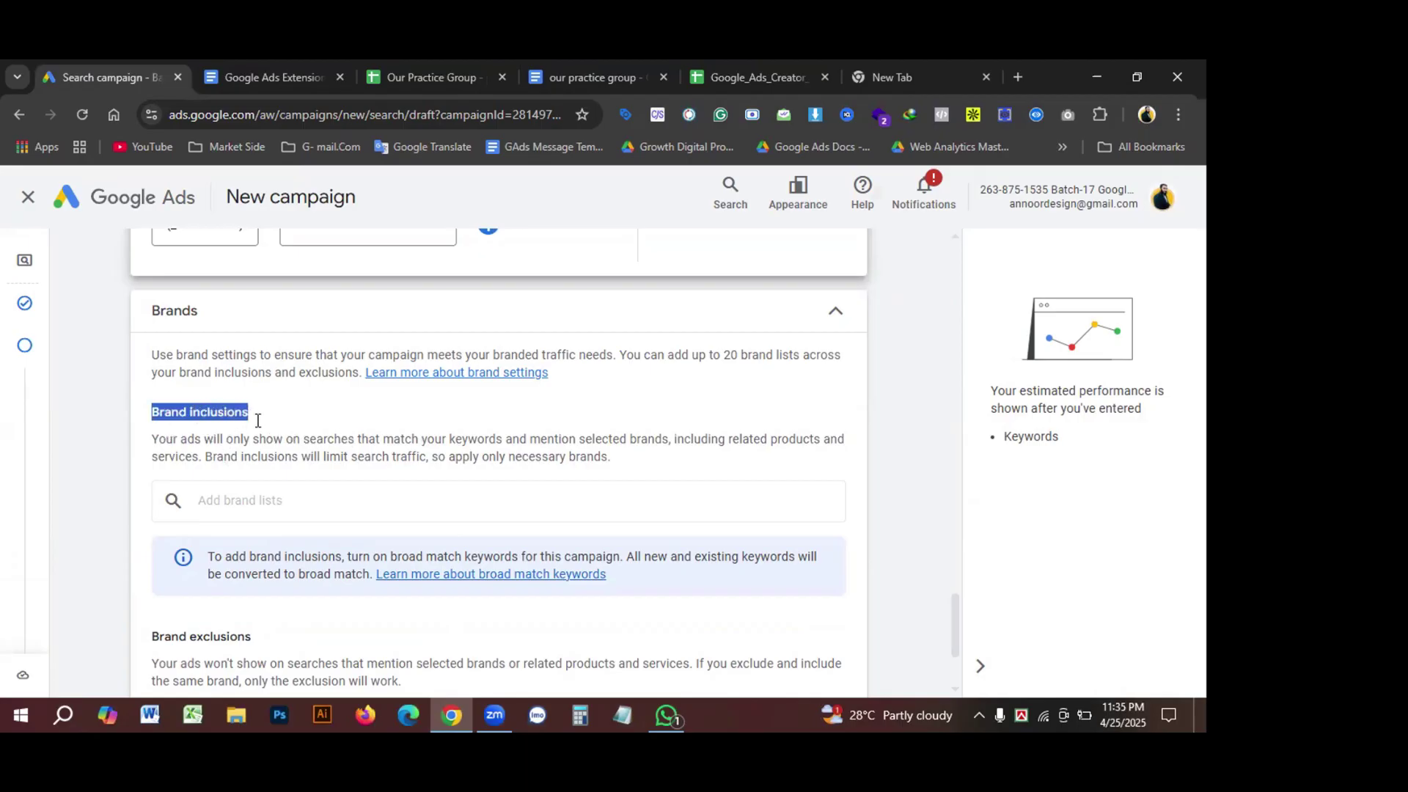
{"action": "left_click", "coordinate": [238, 510]}
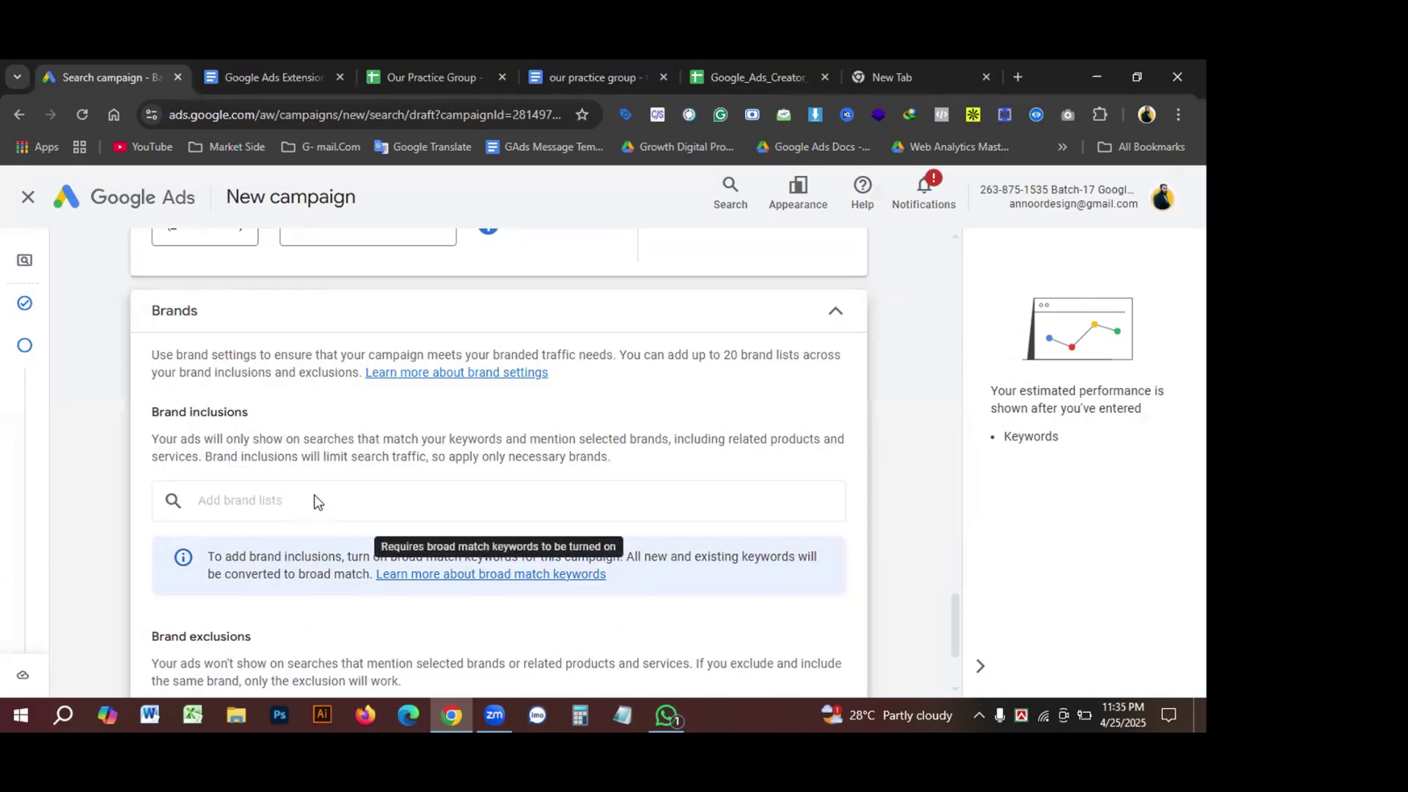
{"action": "scroll", "coordinate": [291, 505], "scroll_direction": "down", "scroll_amount": 3}
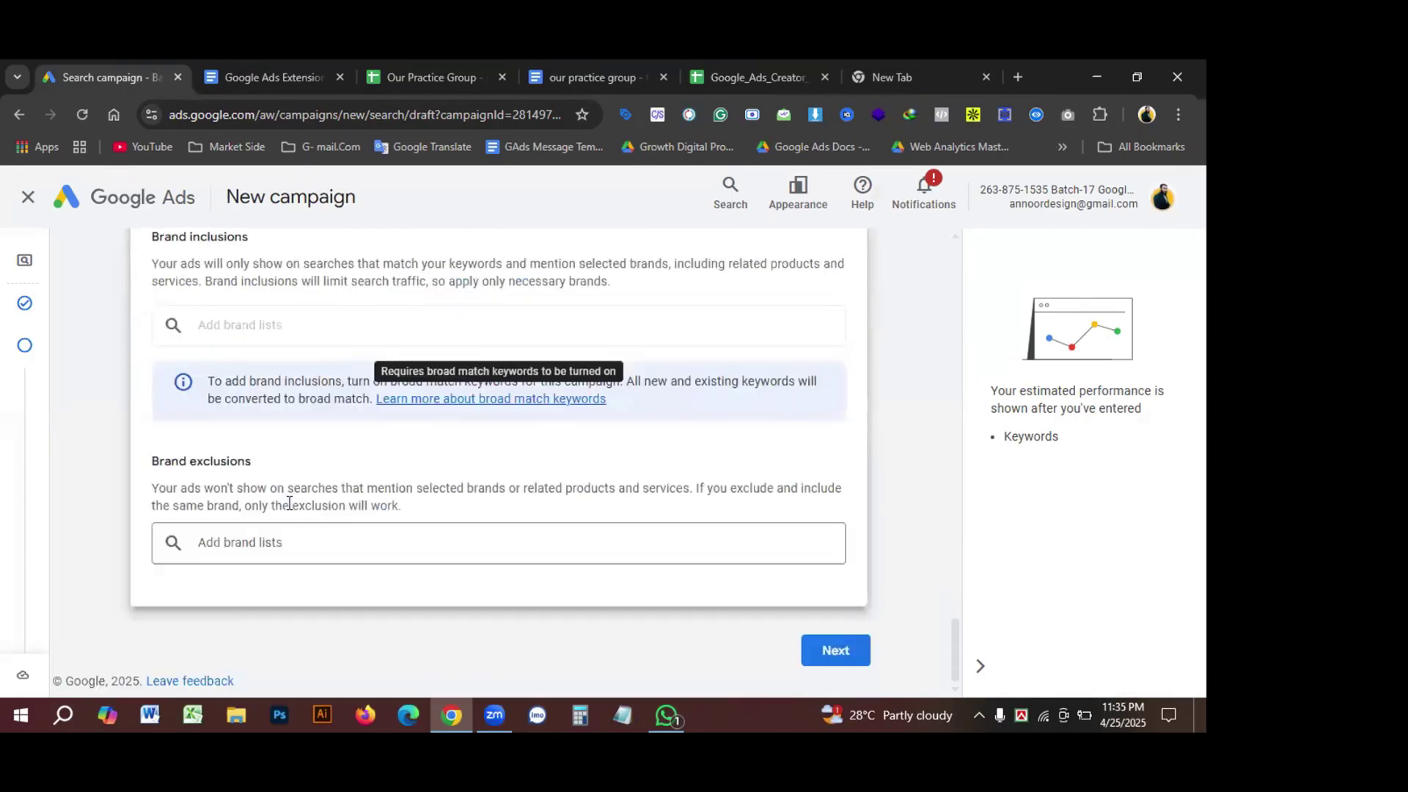
Step: Open the Brand exclusions lists and dismiss them without adding any brand list
{"action": "left_click", "coordinate": [231, 550]}
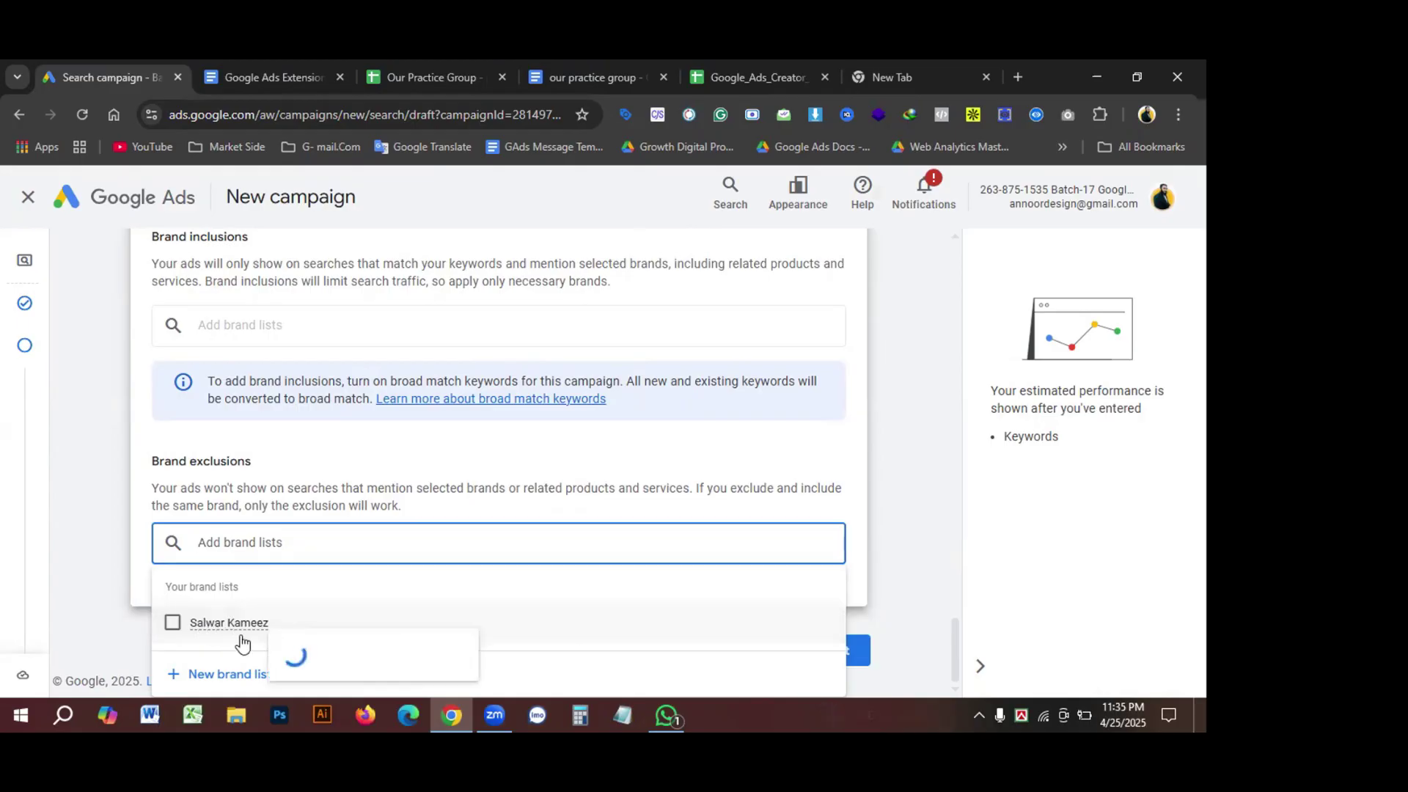
{"action": "mouse_move", "coordinate": [271, 624]}
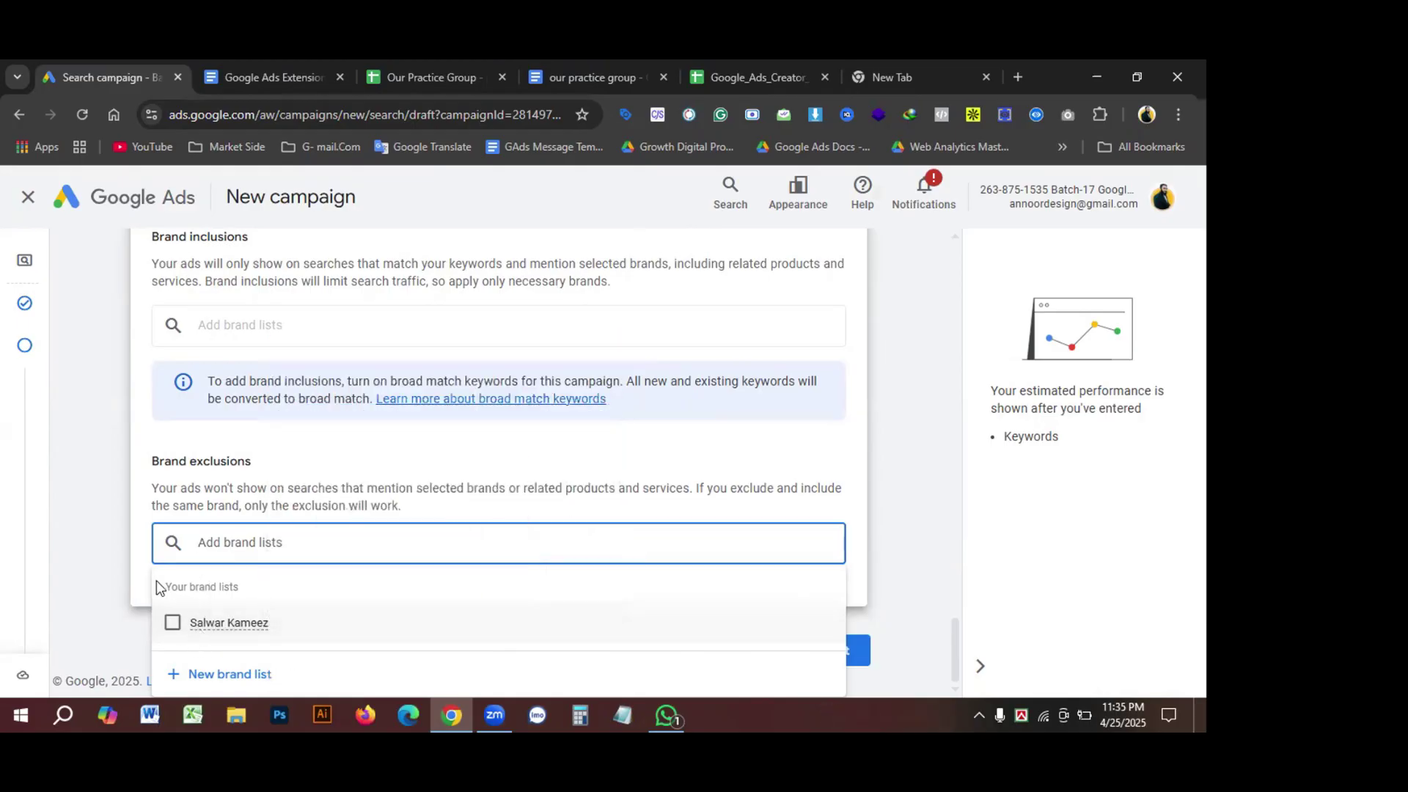
{"action": "left_click", "coordinate": [233, 329]}
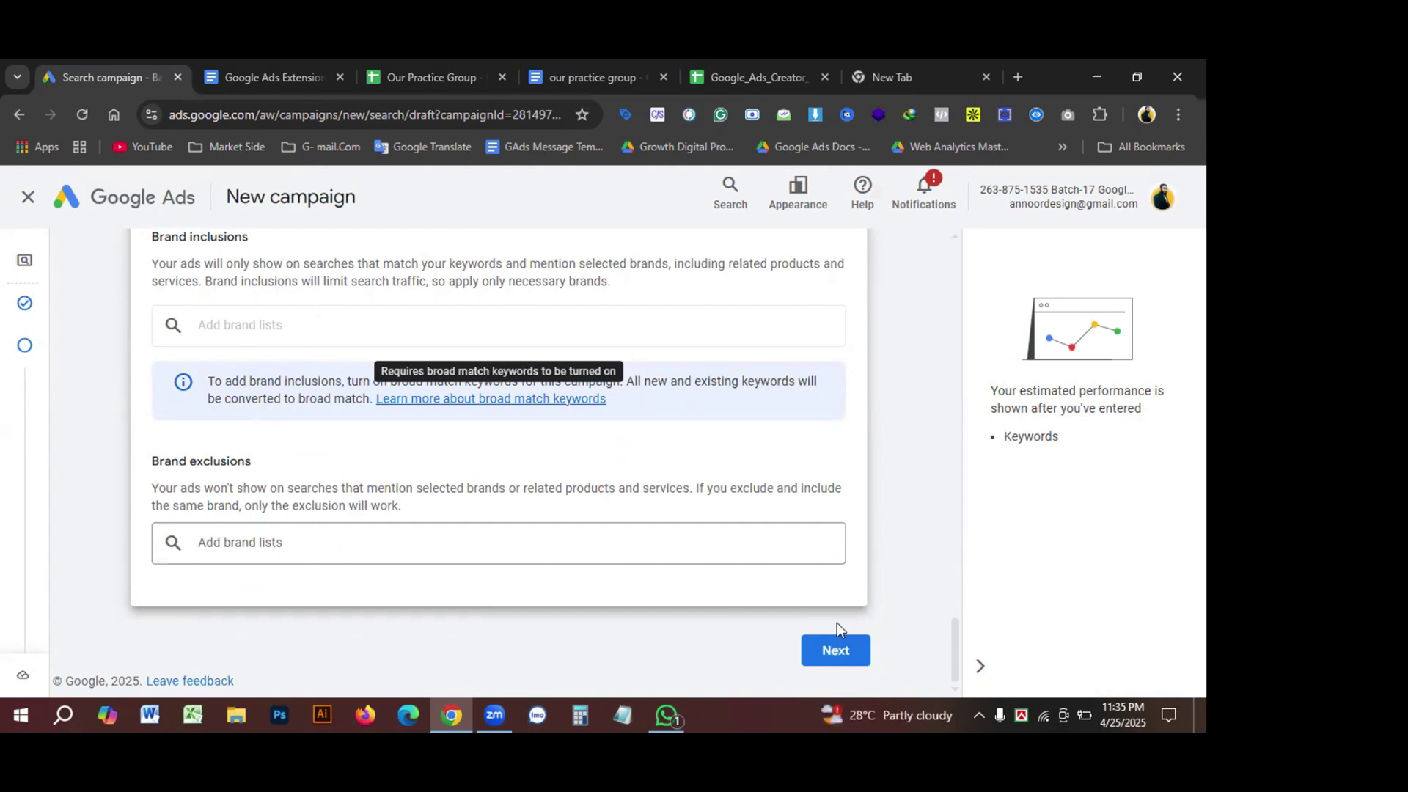
Step: Review the campaign settings and proceed to the Keyword and asset generation step
{"action": "scroll", "coordinate": [596, 543], "scroll_direction": "up", "scroll_amount": 5}
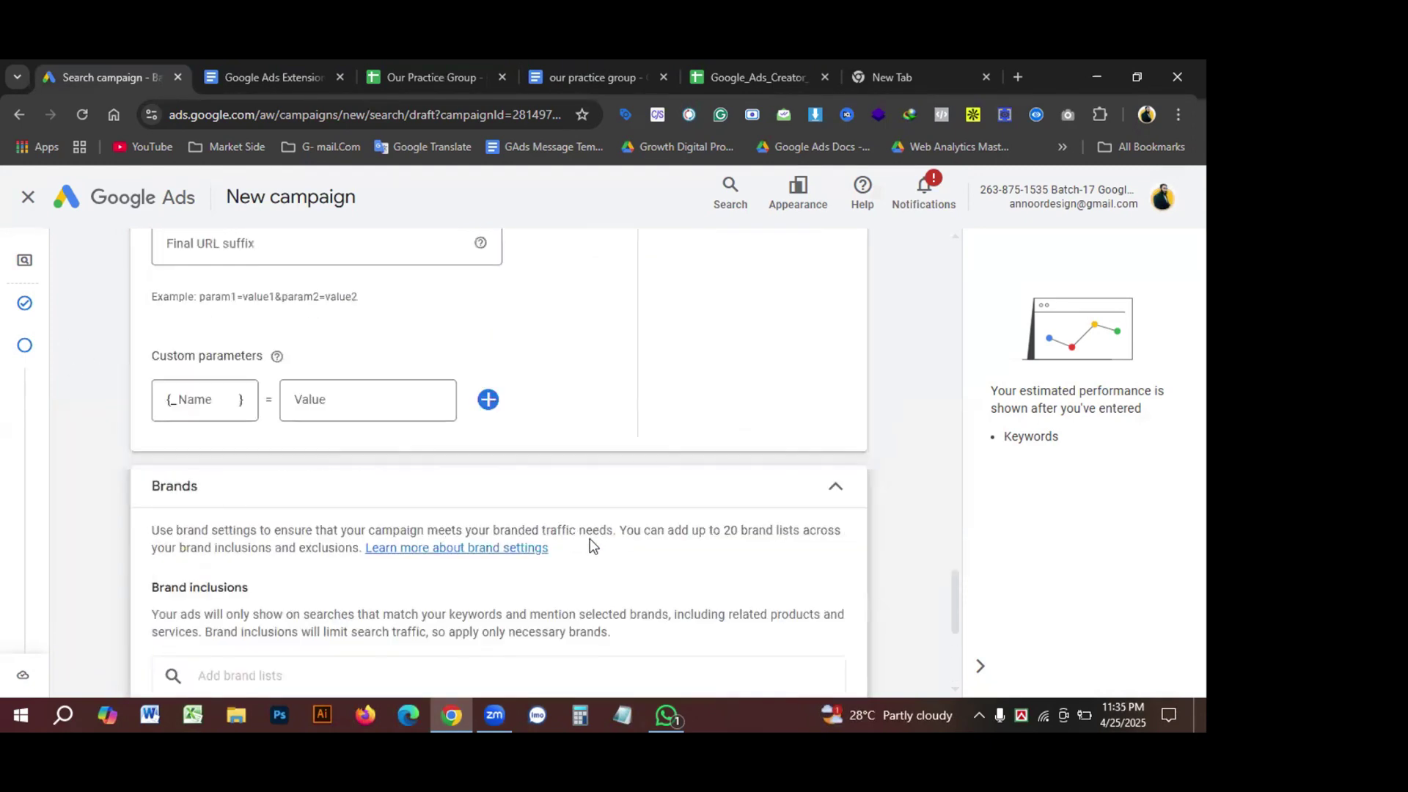
{"action": "scroll", "coordinate": [592, 546], "scroll_direction": "down", "scroll_amount": 2}
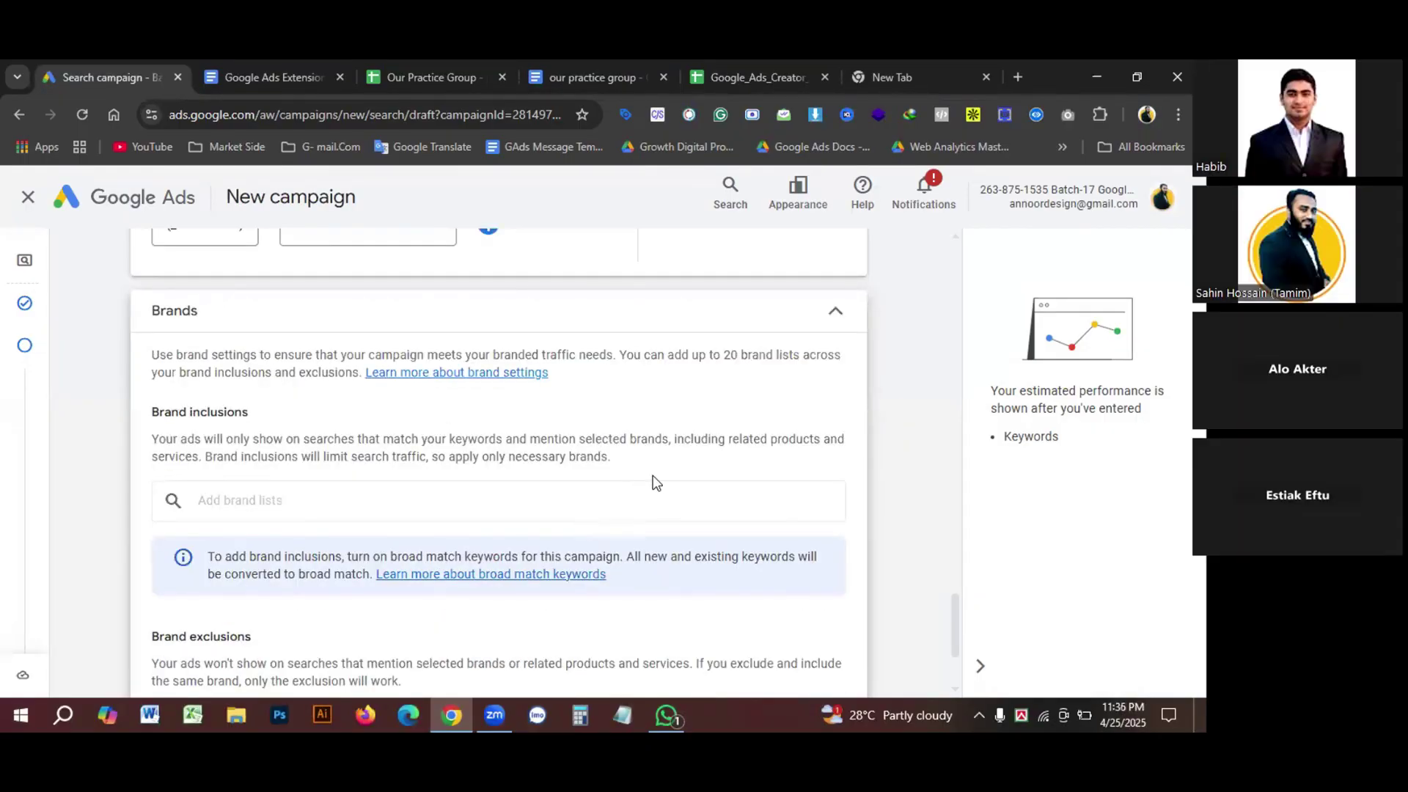
{"action": "scroll", "coordinate": [654, 481], "scroll_direction": "down", "scroll_amount": 1}
{"action": "scroll", "coordinate": [667, 486], "scroll_direction": "down", "scroll_amount": 1}
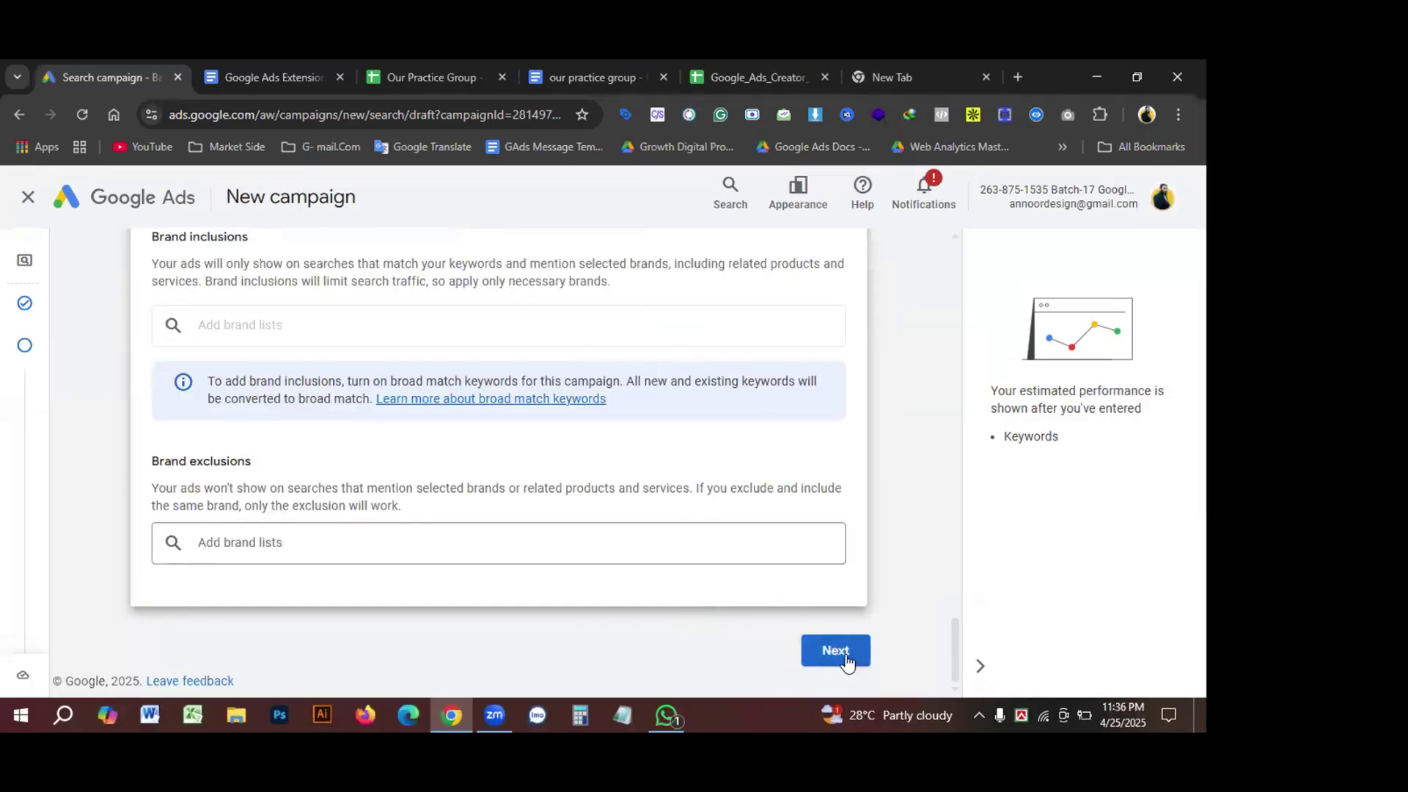
{"action": "scroll", "coordinate": [451, 508], "scroll_direction": "up", "scroll_amount": 1}
{"action": "scroll", "coordinate": [388, 448], "scroll_direction": "down", "scroll_amount": 1}
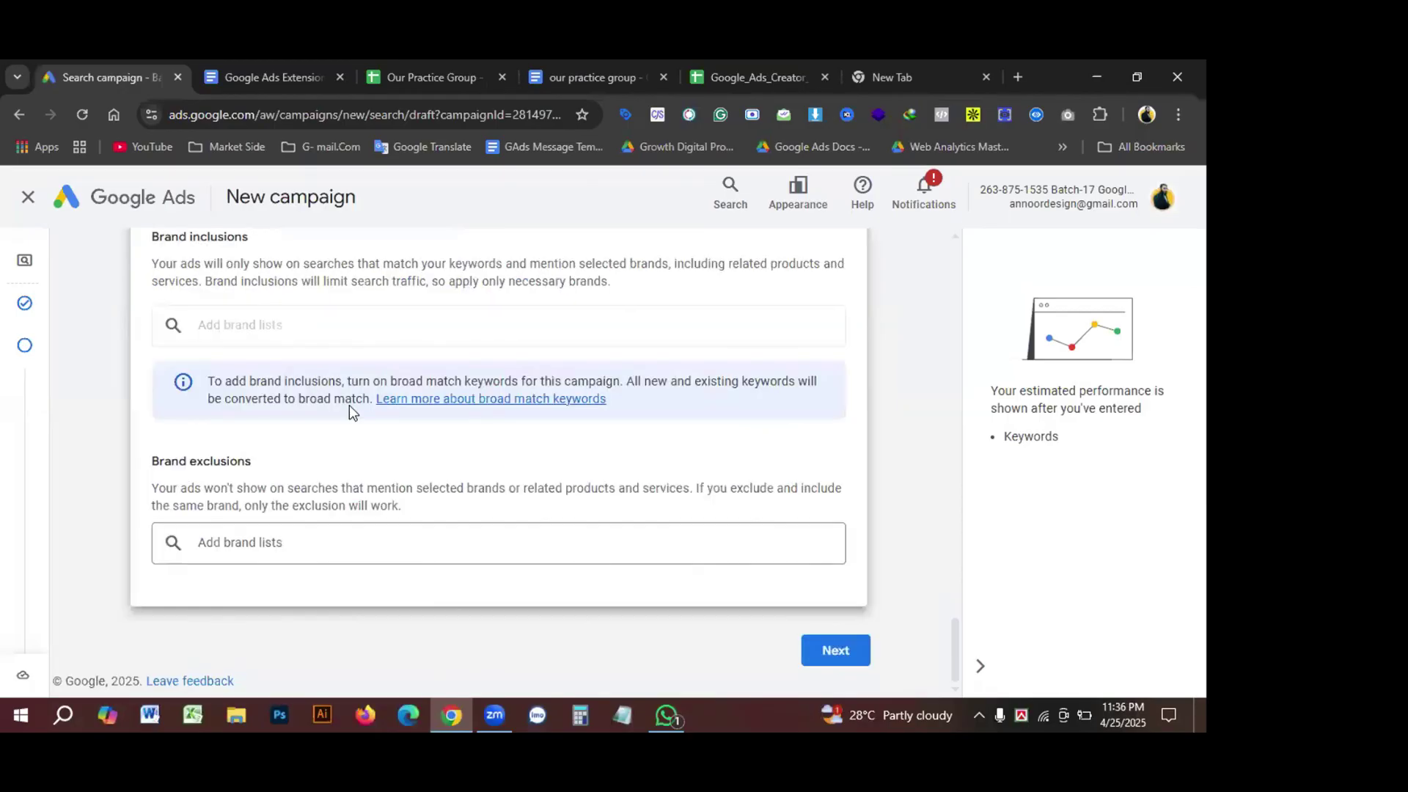
{"action": "scroll", "coordinate": [330, 555], "scroll_direction": "up", "scroll_amount": 2}
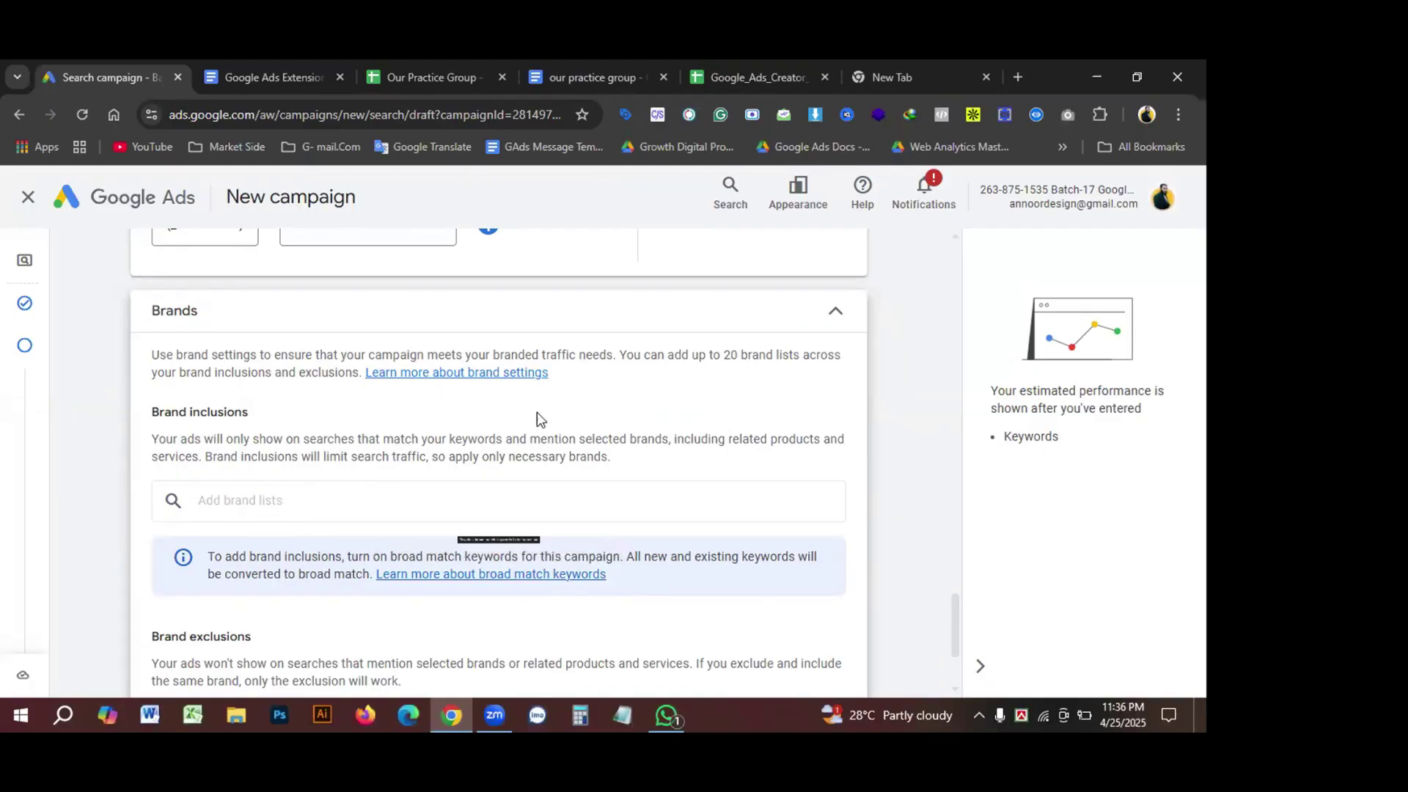
{"action": "scroll", "coordinate": [524, 433], "scroll_direction": "down", "scroll_amount": 2}
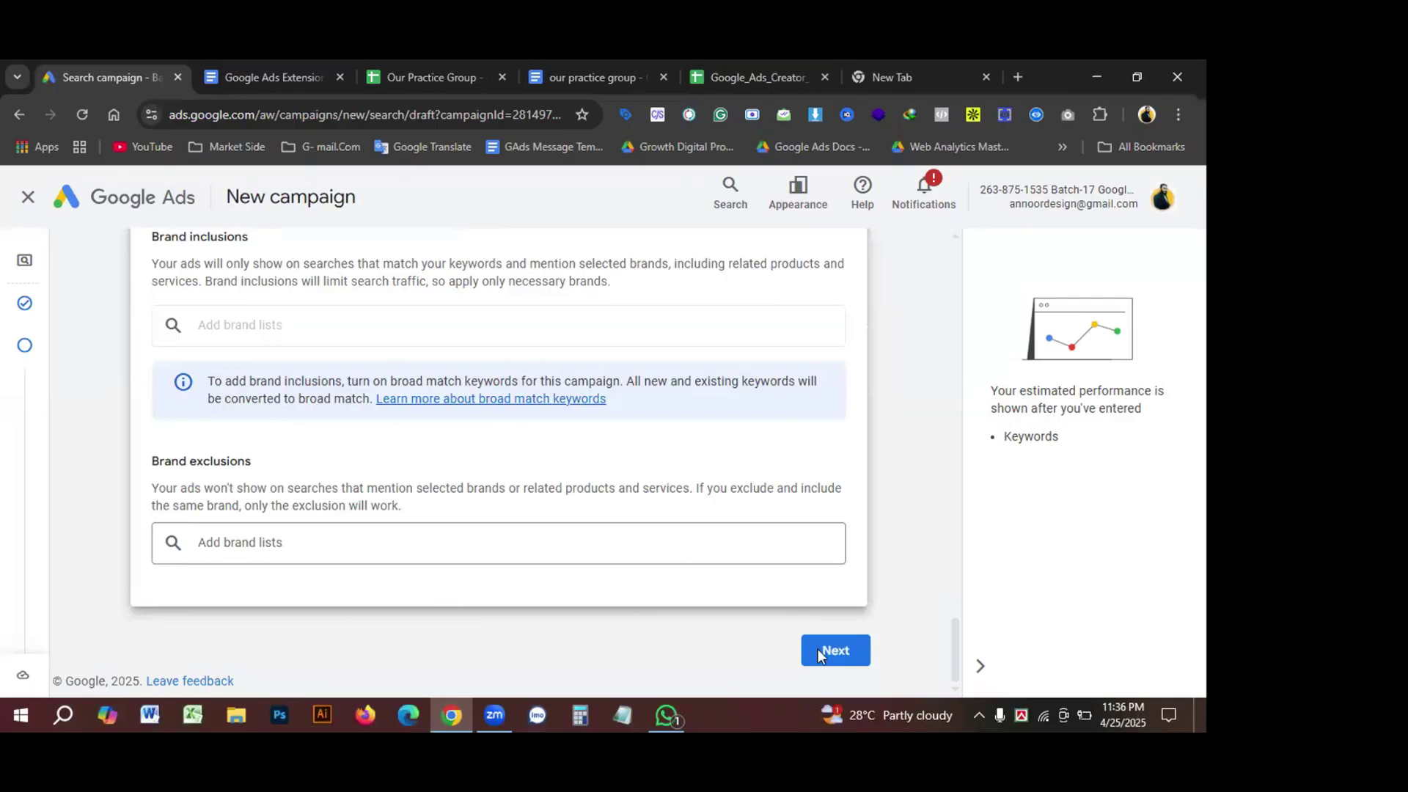
{"action": "left_click", "coordinate": [837, 658]}
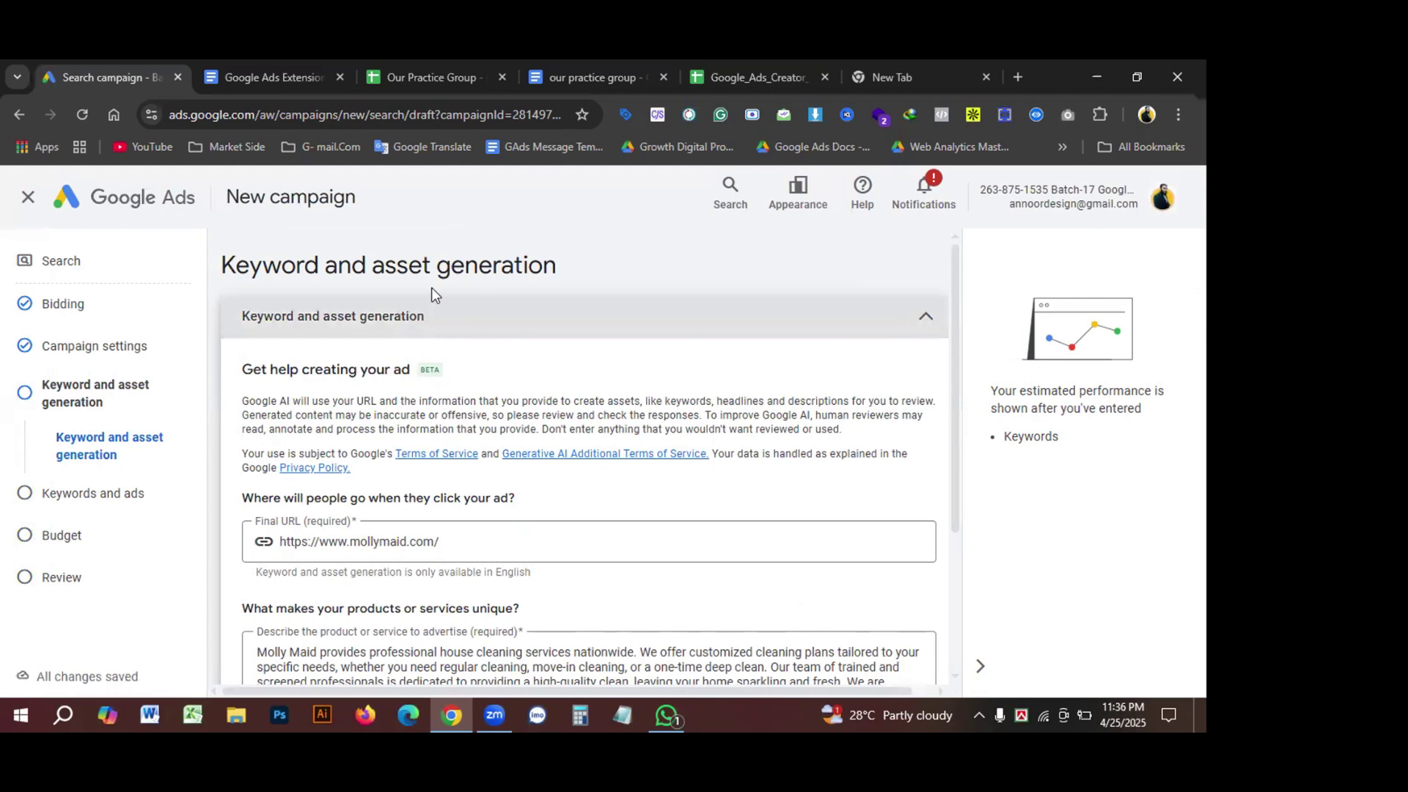
Step: Check the prefilled mollymaid.com final URL, then skip AI keyword and asset generation
{"action": "scroll", "coordinate": [499, 454], "scroll_direction": "down", "scroll_amount": 3}
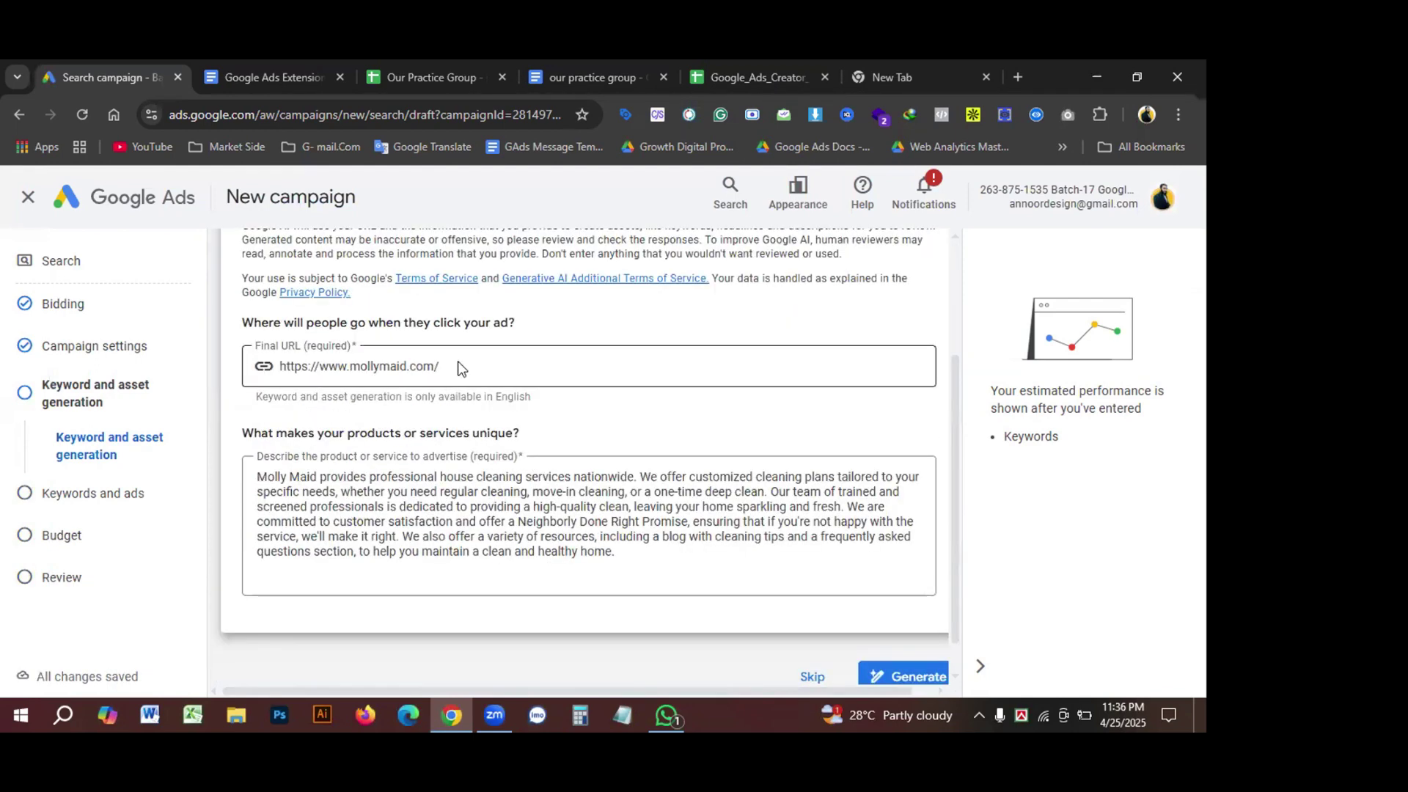
{"action": "triple_click", "coordinate": [457, 363]}
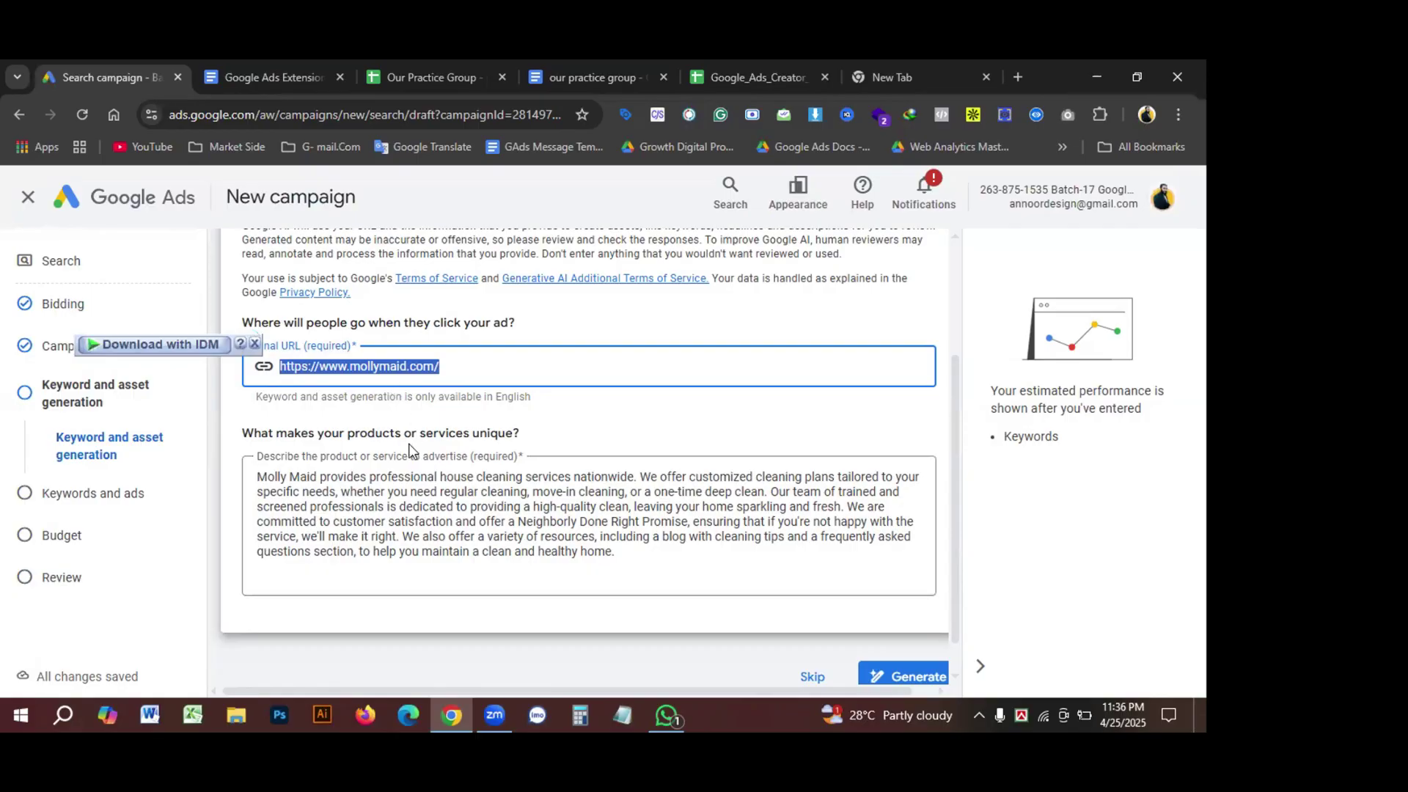
{"action": "scroll", "coordinate": [412, 451], "scroll_direction": "up", "scroll_amount": 1}
{"action": "scroll", "coordinate": [388, 394], "scroll_direction": "up", "scroll_amount": 1}
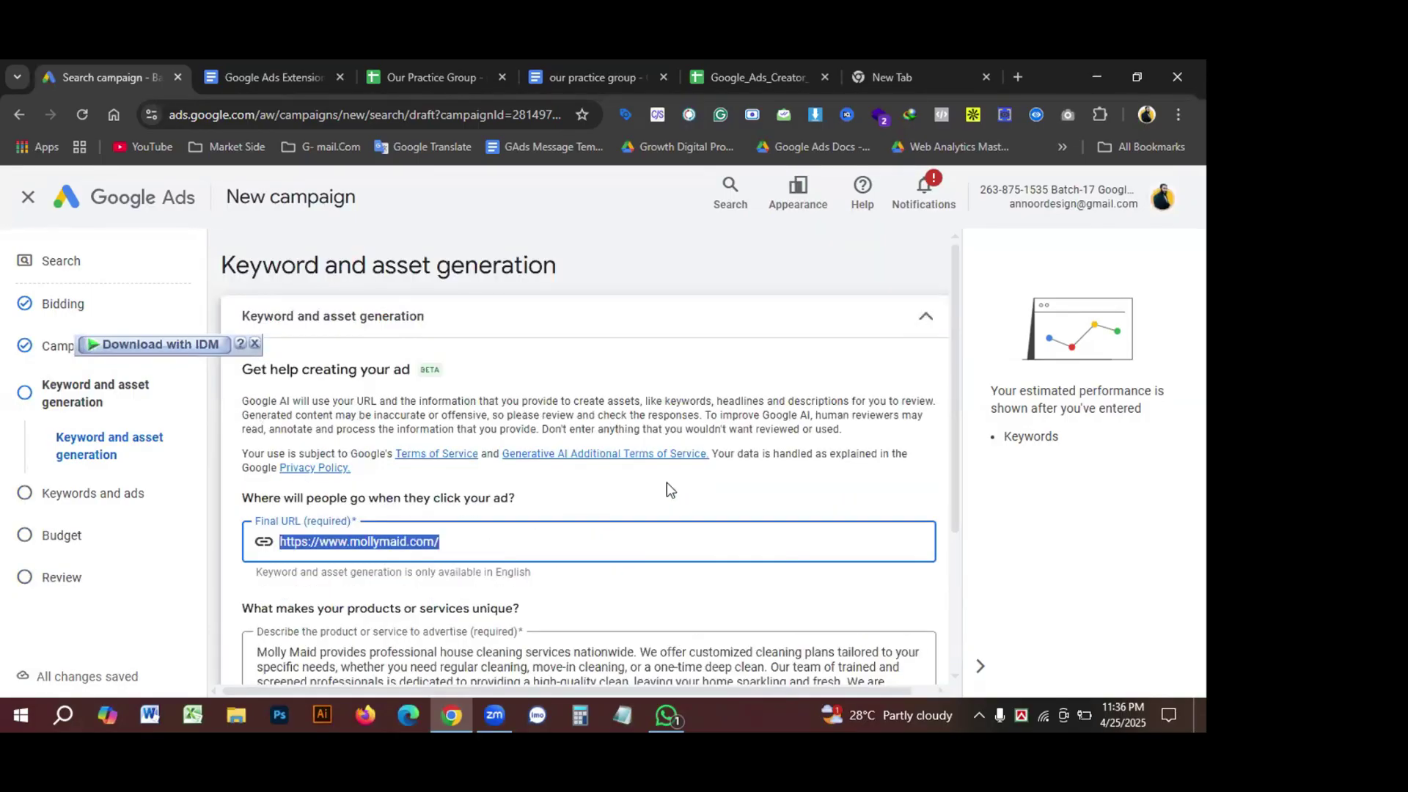
{"action": "scroll", "coordinate": [666, 487], "scroll_direction": "down", "scroll_amount": 3}
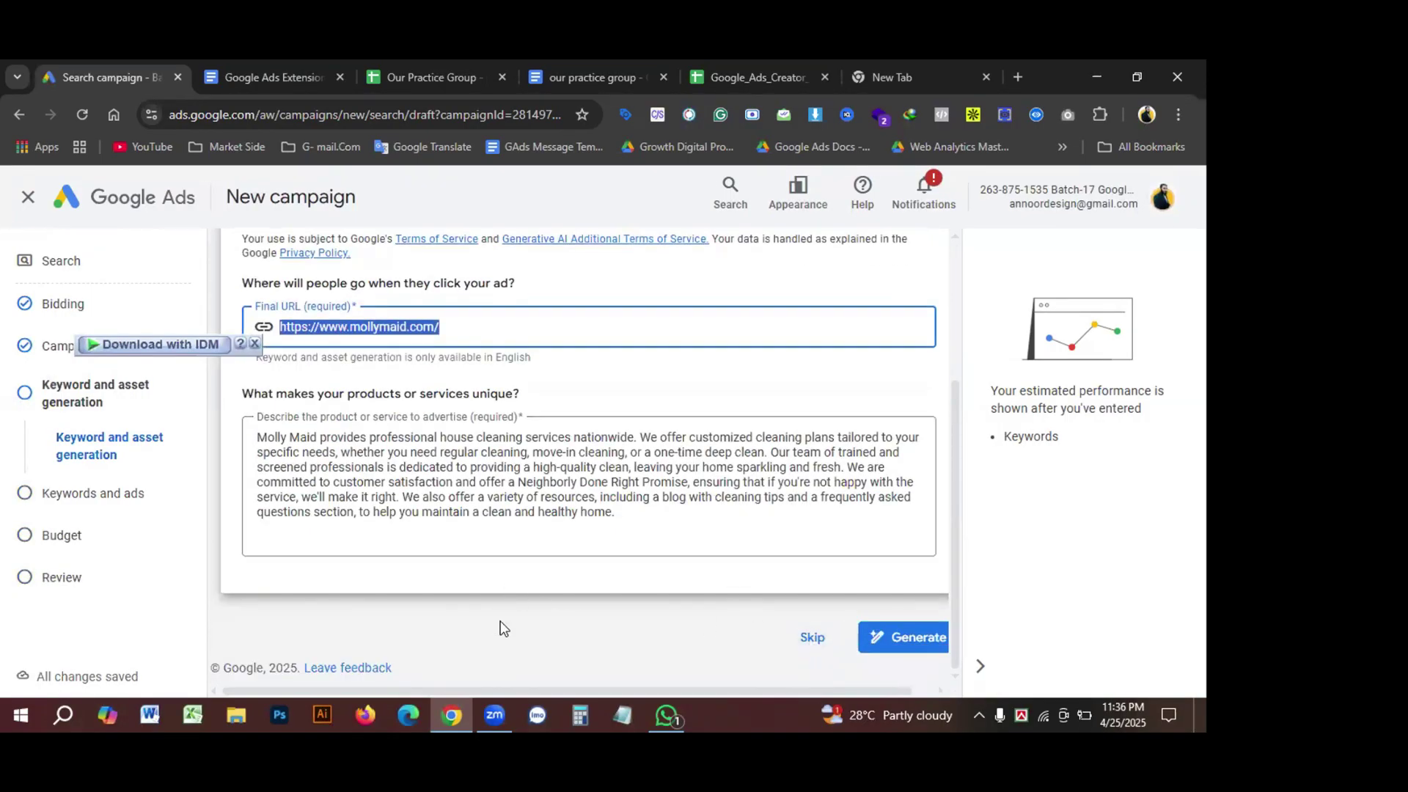
{"action": "left_click", "coordinate": [519, 610]}
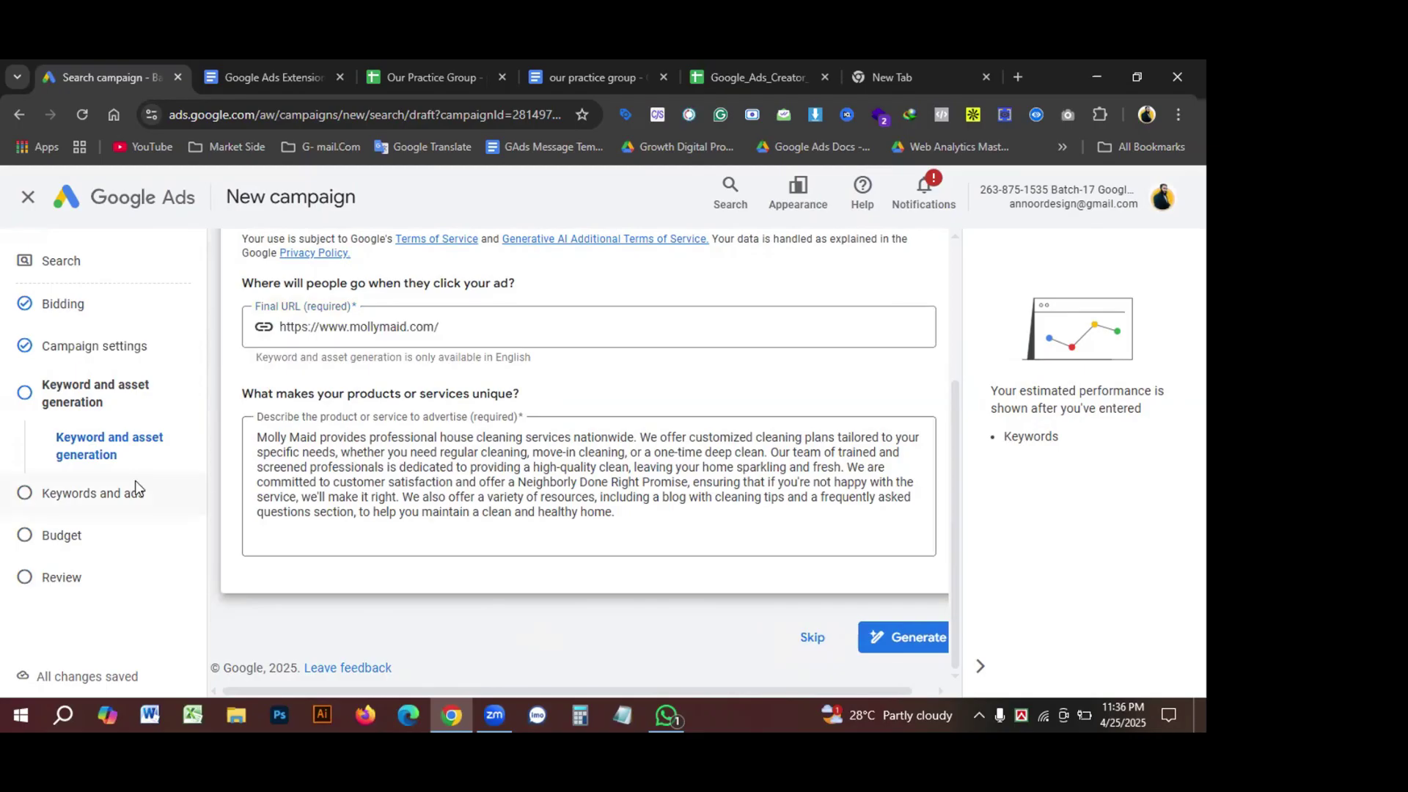
{"action": "left_click", "coordinate": [811, 640]}
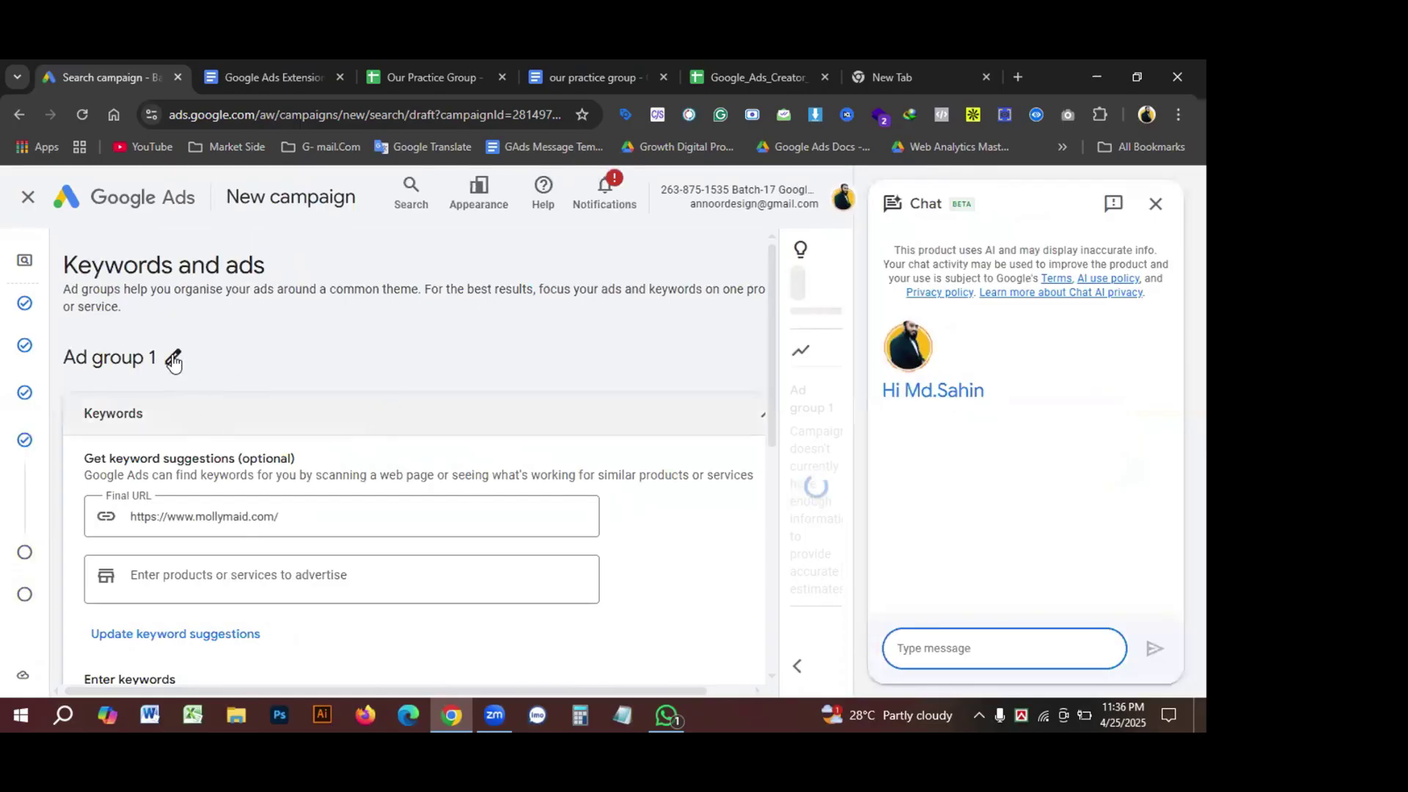
Step: Copy the brand name 'mollymaid' from the practice group document
{"action": "left_click", "coordinate": [121, 361]}
{"action": "left_click", "coordinate": [425, 77]}
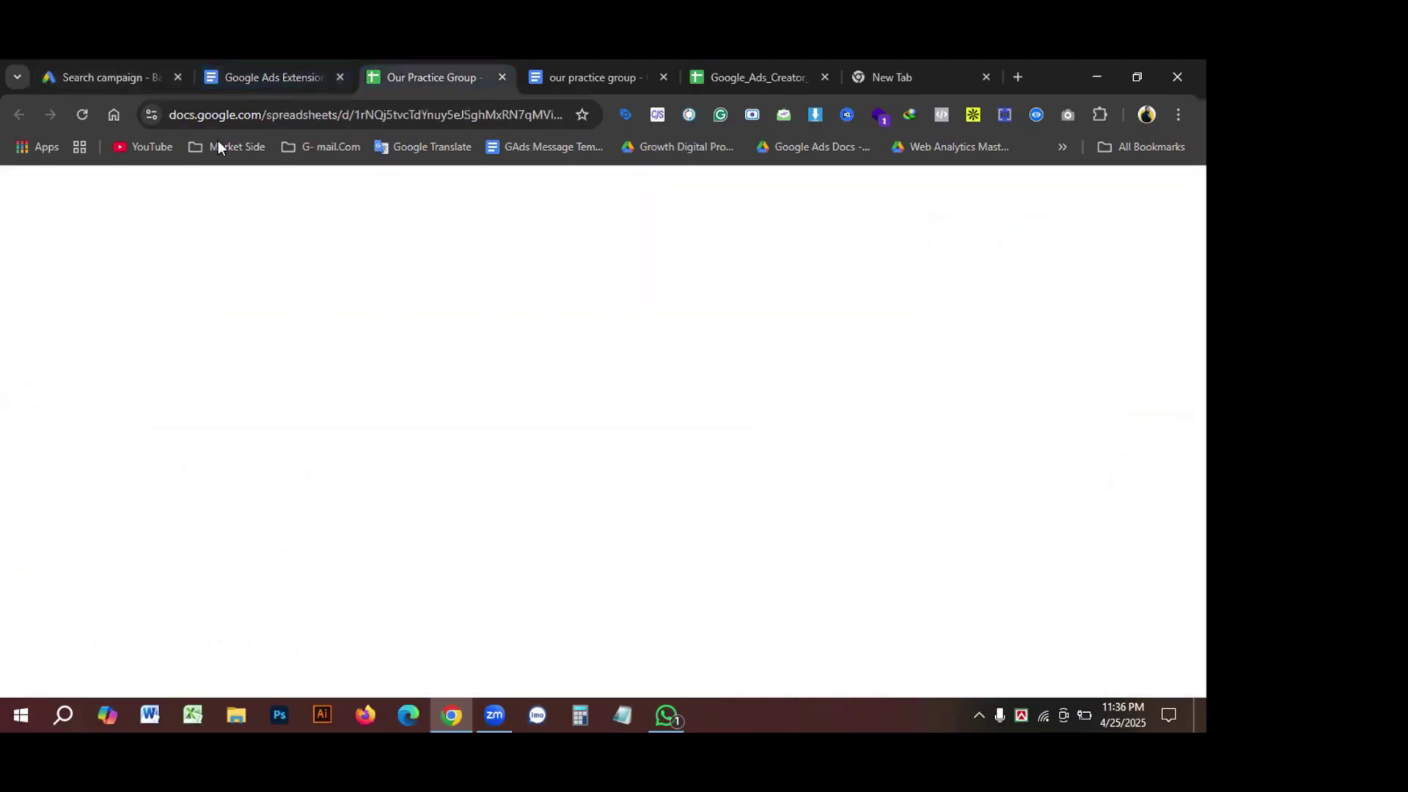
{"action": "left_click", "coordinate": [599, 71]}
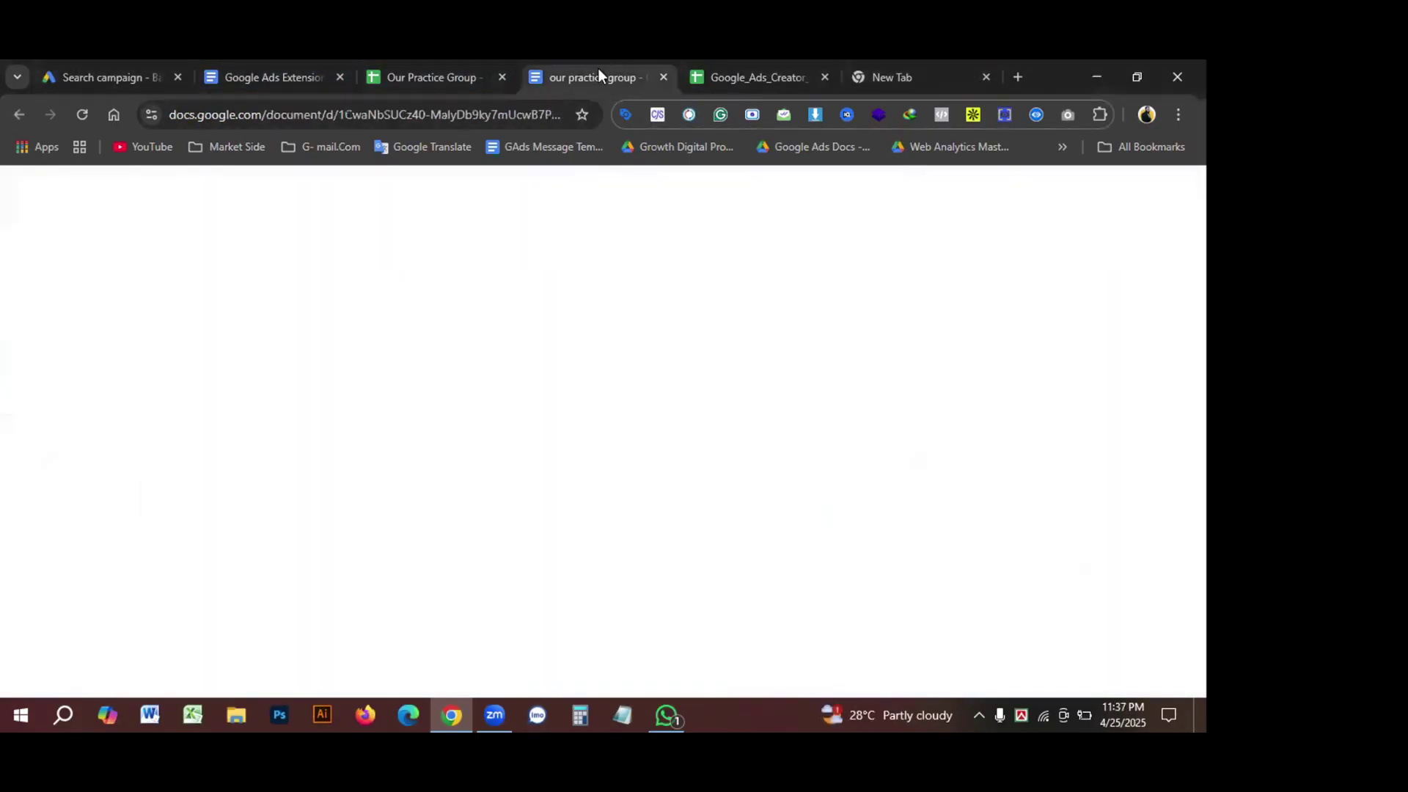
{"action": "left_click_drag", "start_coordinate": [418, 354], "coordinate": [475, 353]}
{"action": "key", "text": "ctrl+c"}
{"action": "left_click", "coordinate": [110, 77]}
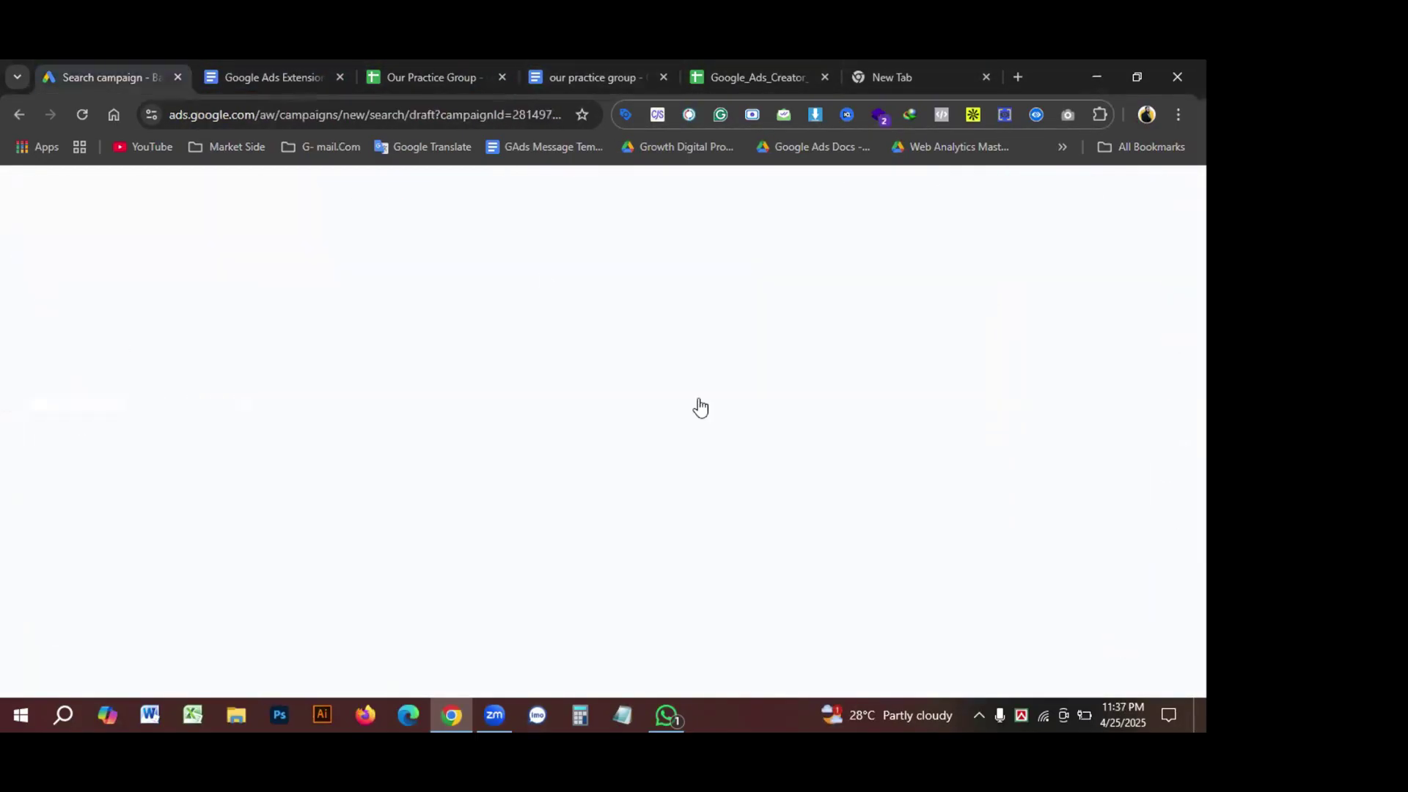
Step: Paste the brand before 'Ad group 1', capitalise both M's, and save the name
{"action": "left_click", "coordinate": [173, 360]}
{"action": "left_click", "coordinate": [62, 360]}
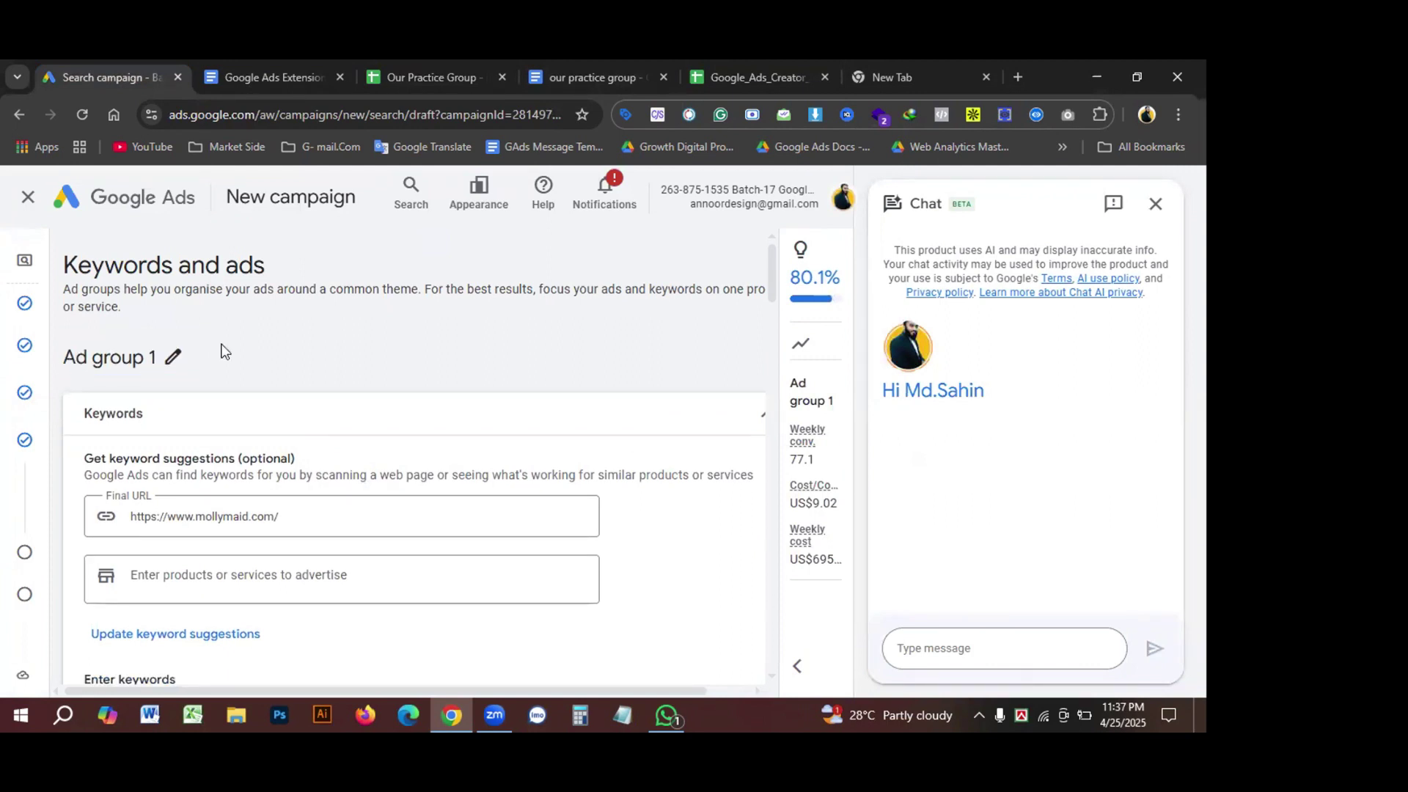
{"action": "left_click", "coordinate": [173, 359]}
{"action": "left_click", "coordinate": [79, 359]}
{"action": "key", "text": "ctrl+v"}
{"action": "left_click_drag", "start_coordinate": [79, 359], "coordinate": [266, 361]}
{"action": "type", "text": "M"}
{"action": "left_click", "coordinate": [124, 359]}
{"action": "type", "text": "M"}
{"action": "left_click", "coordinate": [171, 359]}
{"action": "left_click", "coordinate": [204, 360]}
{"action": "left_click", "coordinate": [393, 361]}
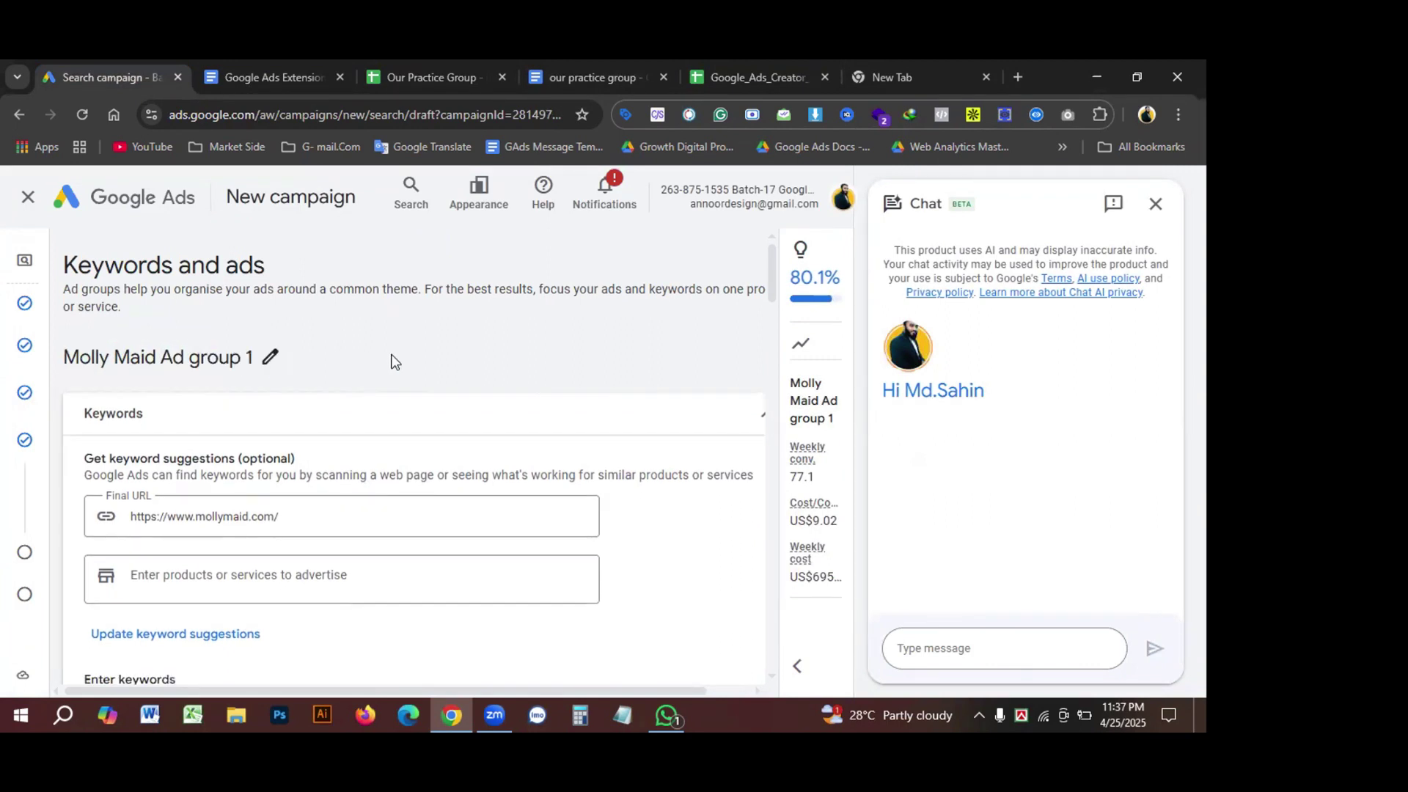
Step: Capitalise the G so the name reads 'Molly Maid Ad Group 1' and save
{"action": "left_click", "coordinate": [269, 359]}
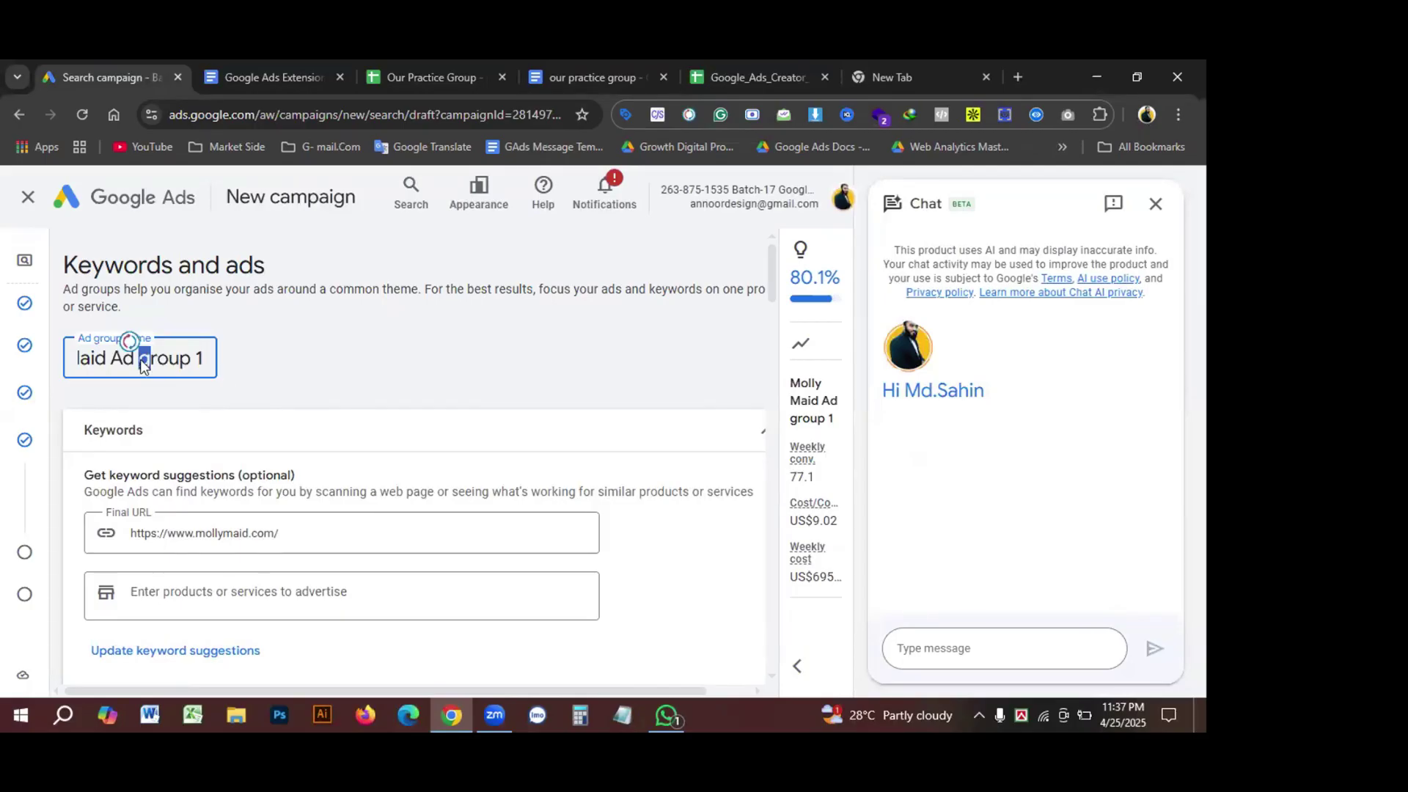
{"action": "type", "text": "G"}
{"action": "left_click", "coordinate": [323, 356]}
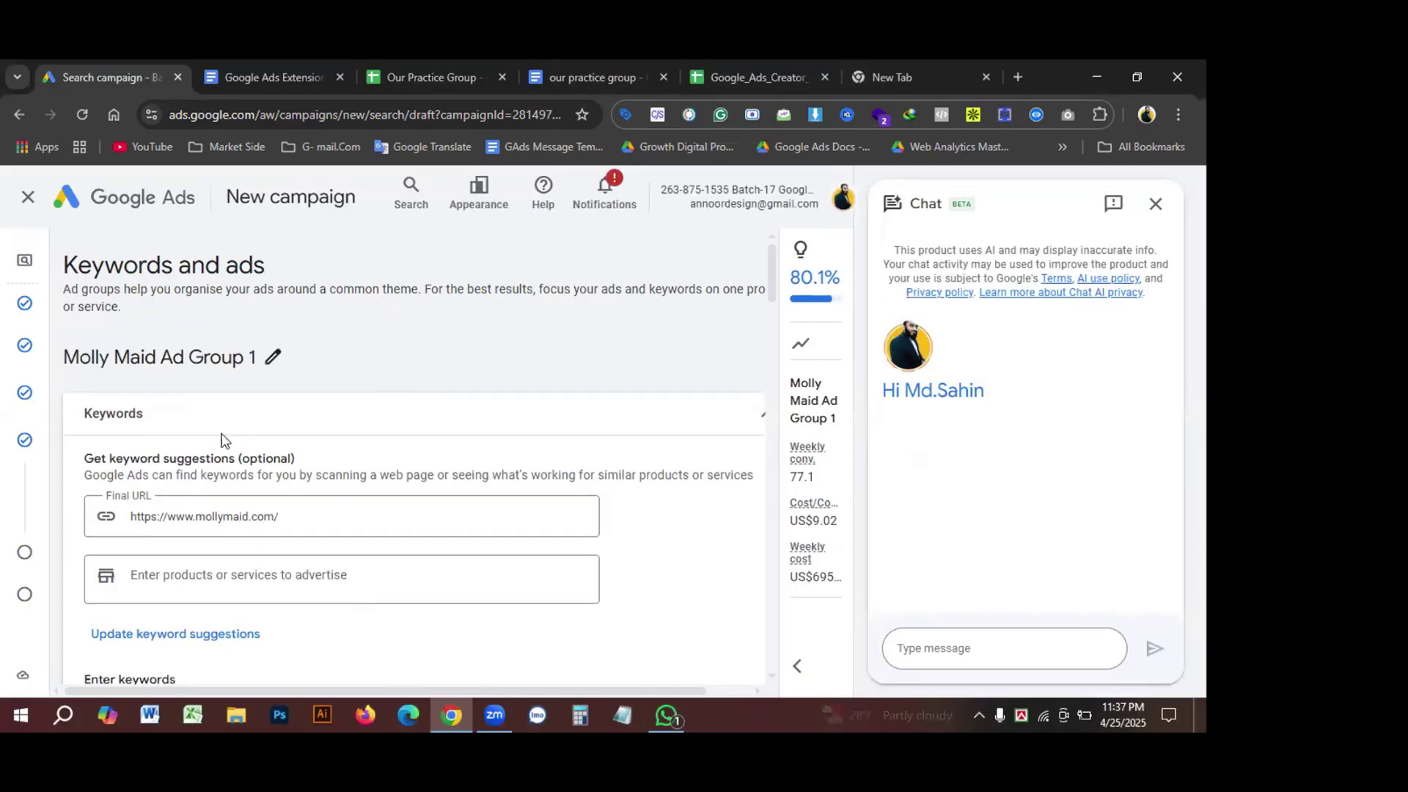
Step: Select all the existing keywords in the ad group's keyword box and delete them
{"action": "scroll", "coordinate": [225, 440], "scroll_direction": "down", "scroll_amount": 1}
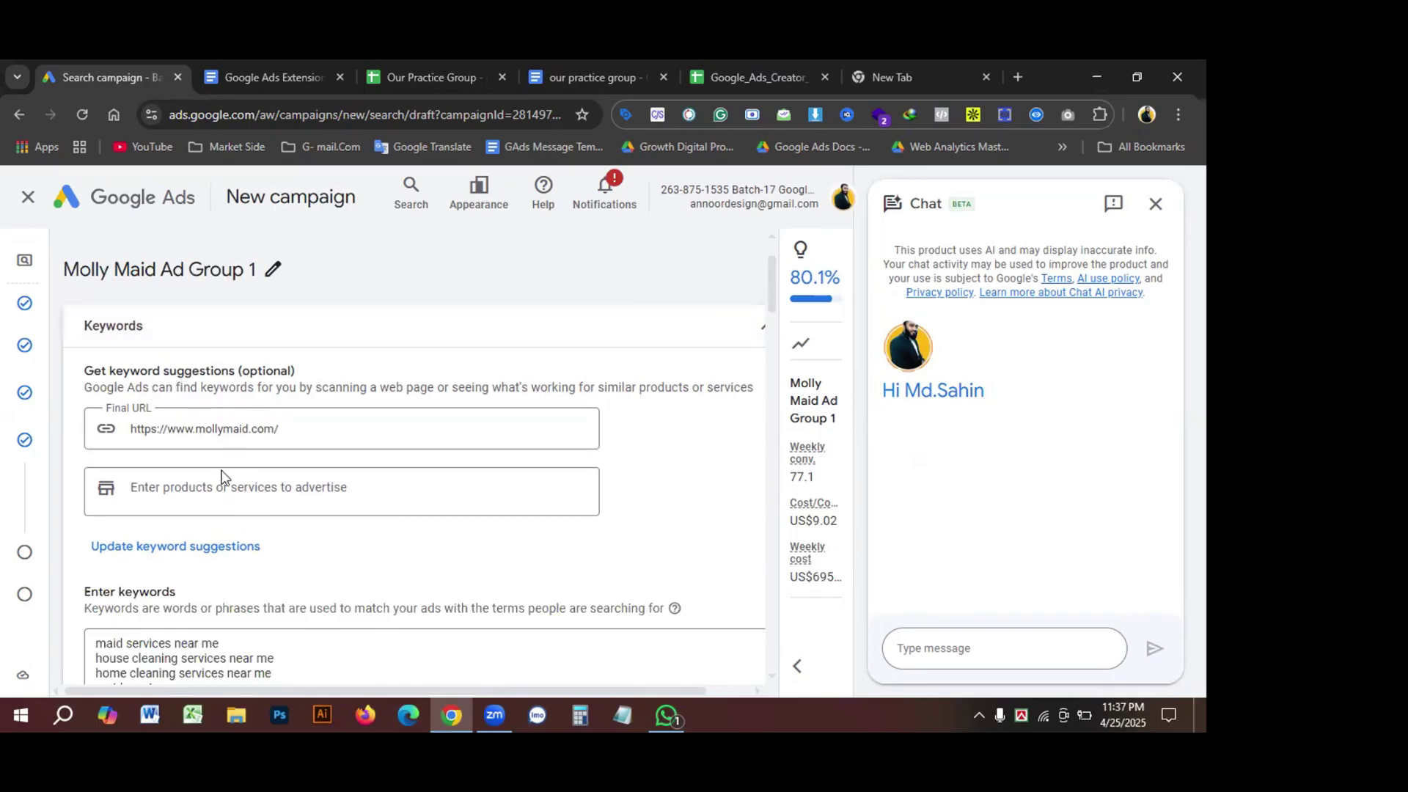
{"action": "scroll", "coordinate": [227, 469], "scroll_direction": "down", "scroll_amount": 1}
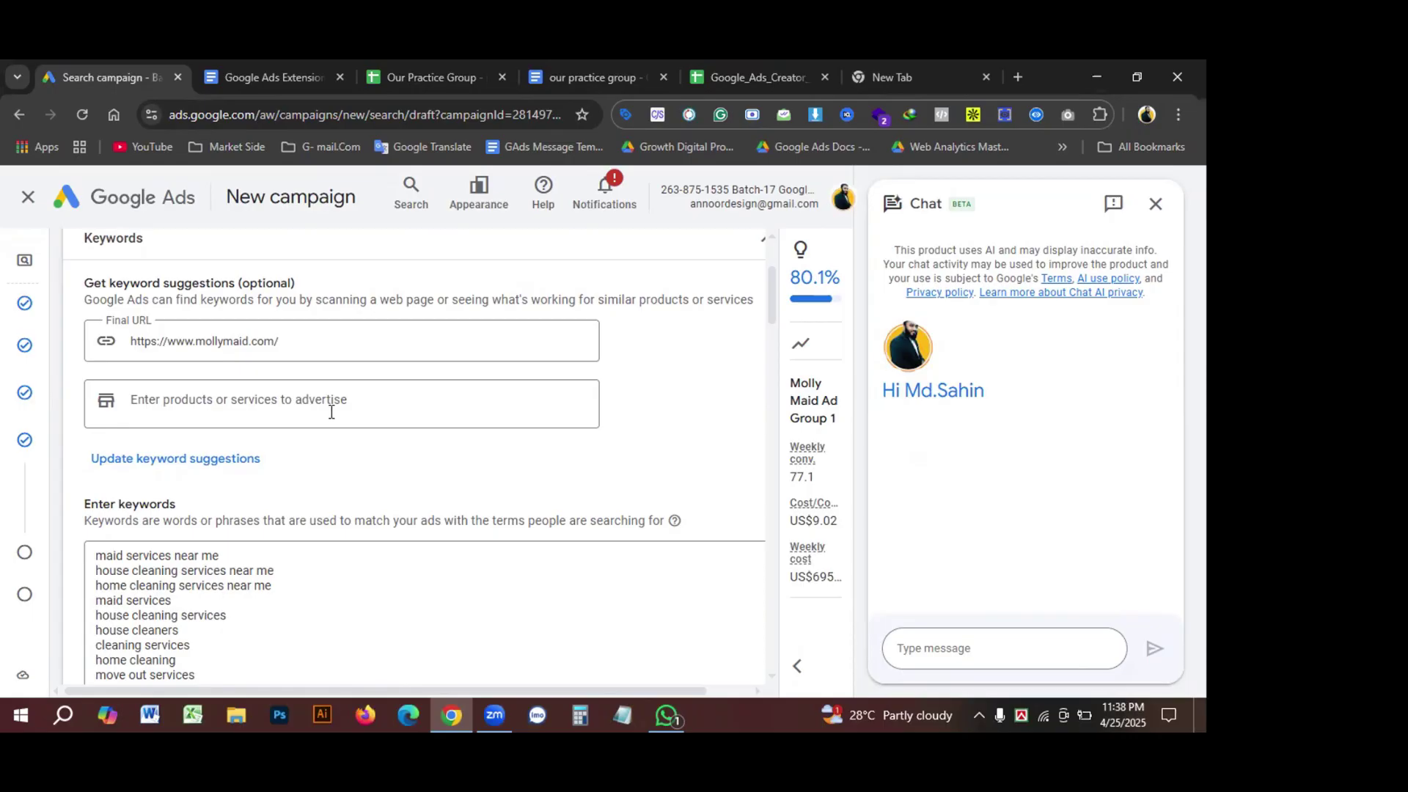
{"action": "scroll", "coordinate": [388, 409], "scroll_direction": "down", "scroll_amount": 3}
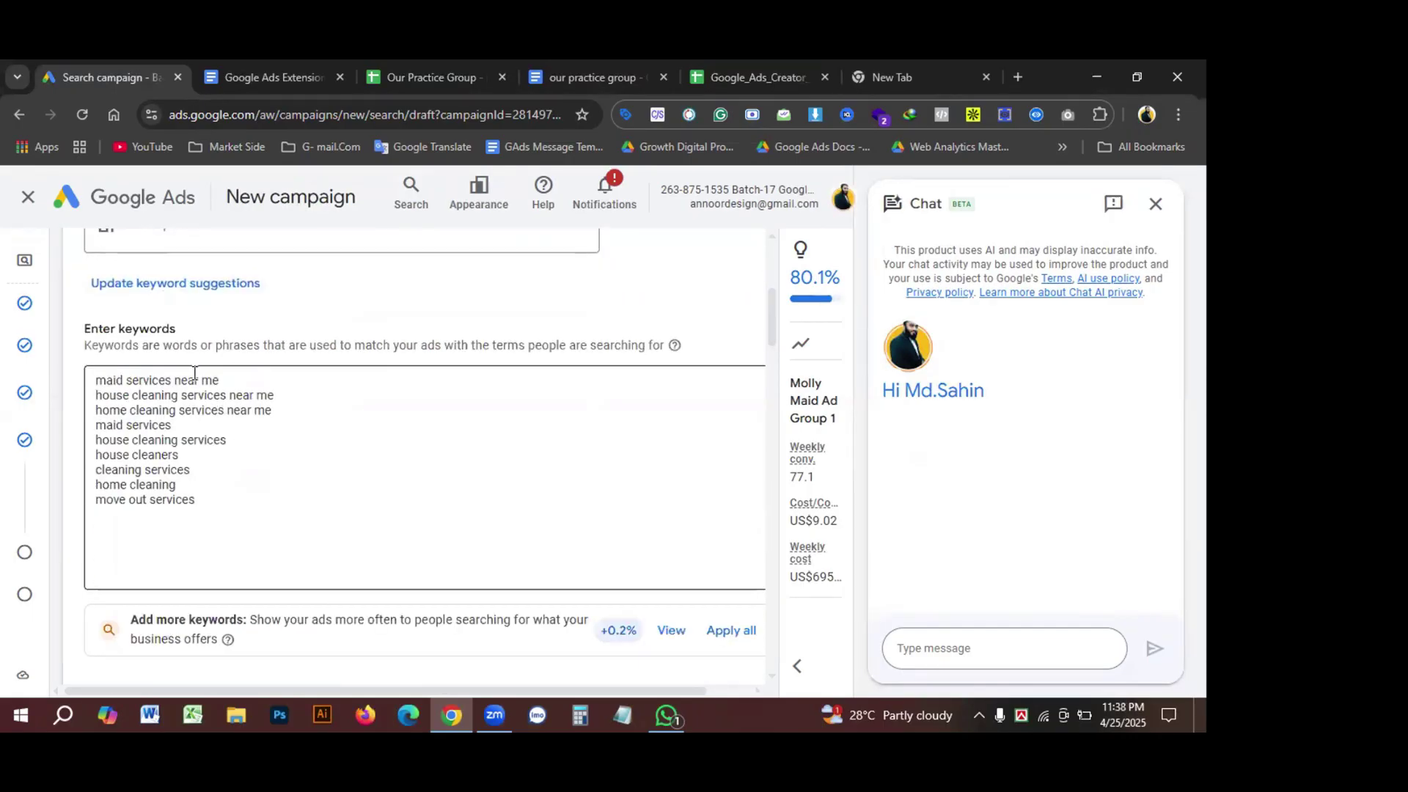
{"action": "scroll", "coordinate": [195, 373], "scroll_direction": "up", "scroll_amount": 3}
{"action": "left_click", "coordinate": [179, 501]}
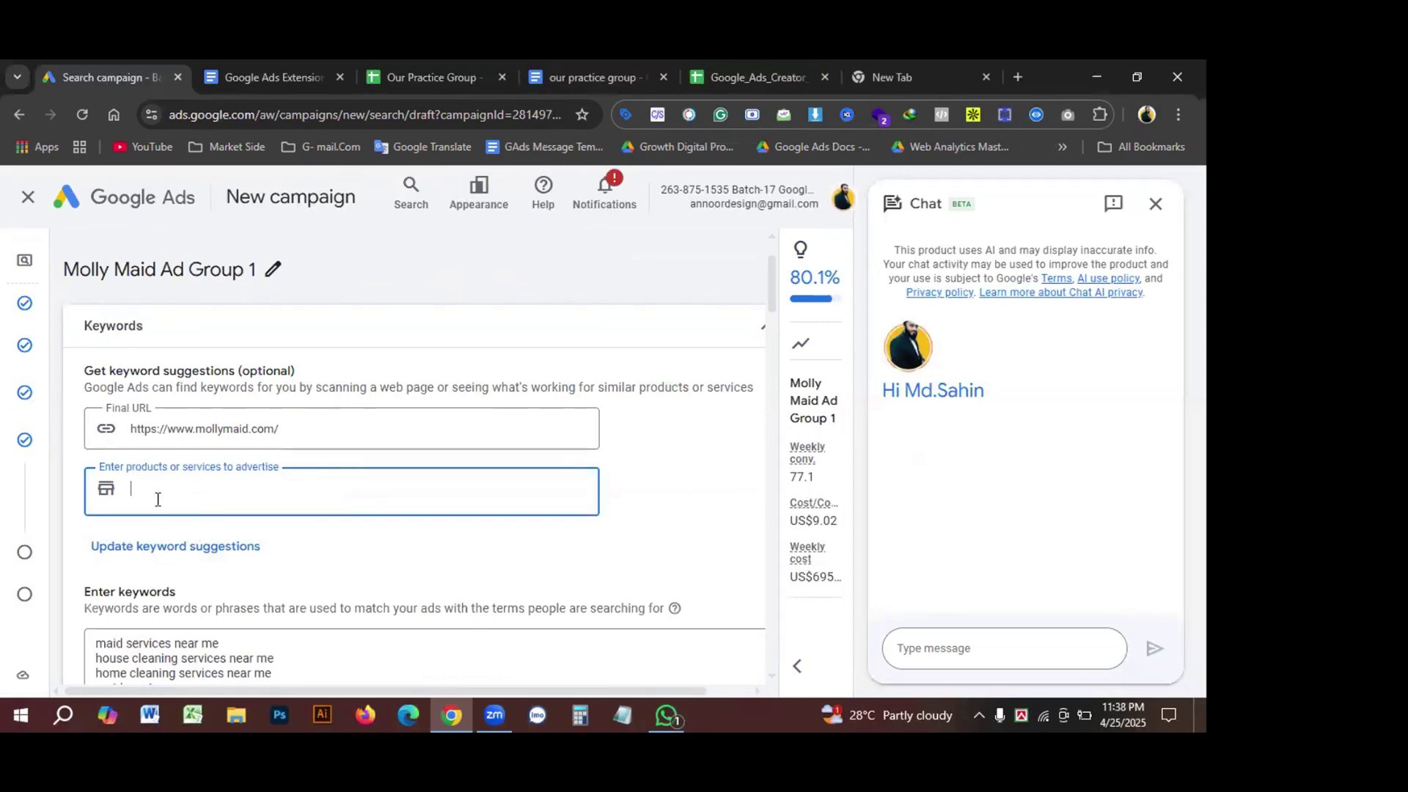
{"action": "scroll", "coordinate": [274, 490], "scroll_direction": "down", "scroll_amount": 3}
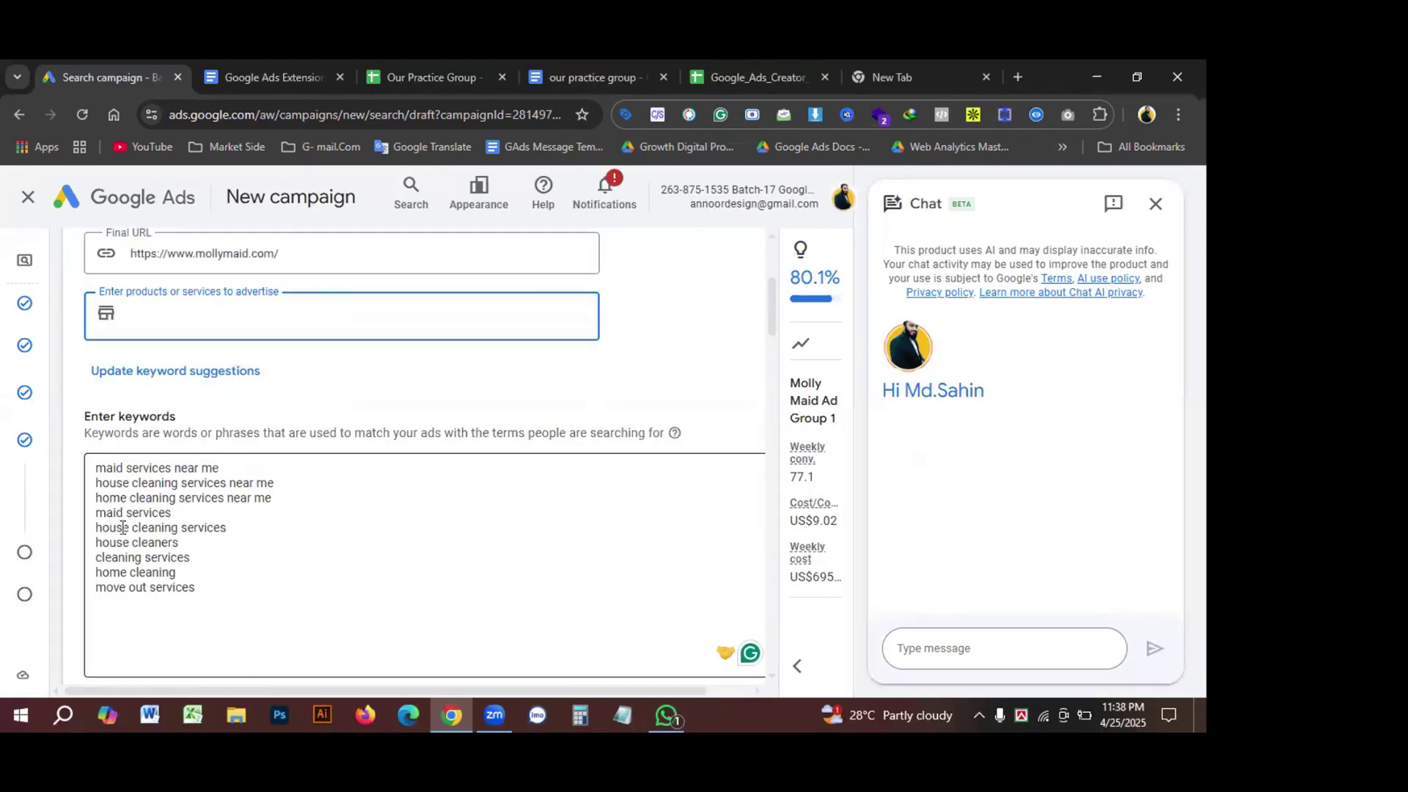
{"action": "left_click", "coordinate": [122, 528]}
{"action": "key", "text": "ctrl+a"}
{"action": "key", "text": "BackSpace"}
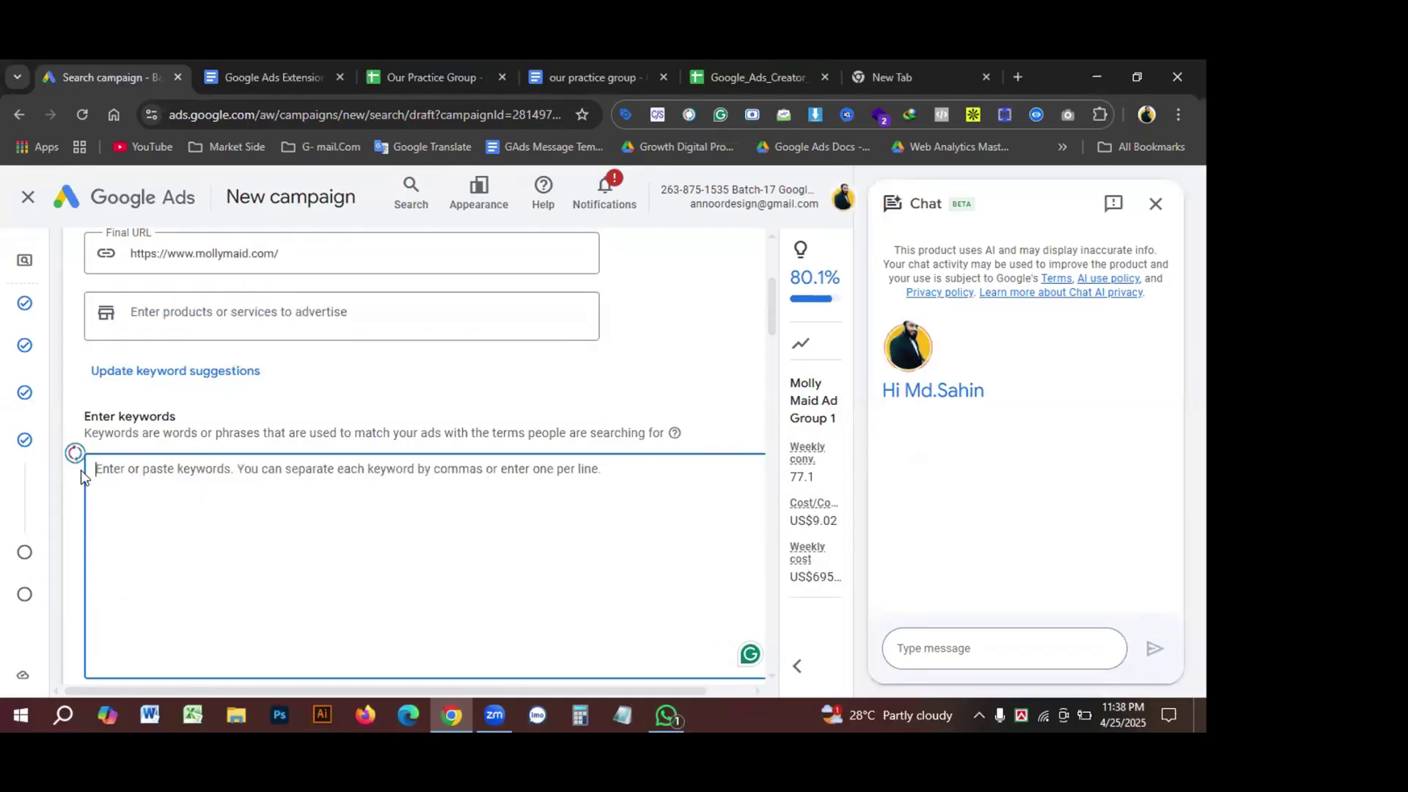
Step: Select the Keywords column of the 'Keywords for cleaning services' table in Docs, then return to Google Ads
{"action": "left_click", "coordinate": [565, 70]}
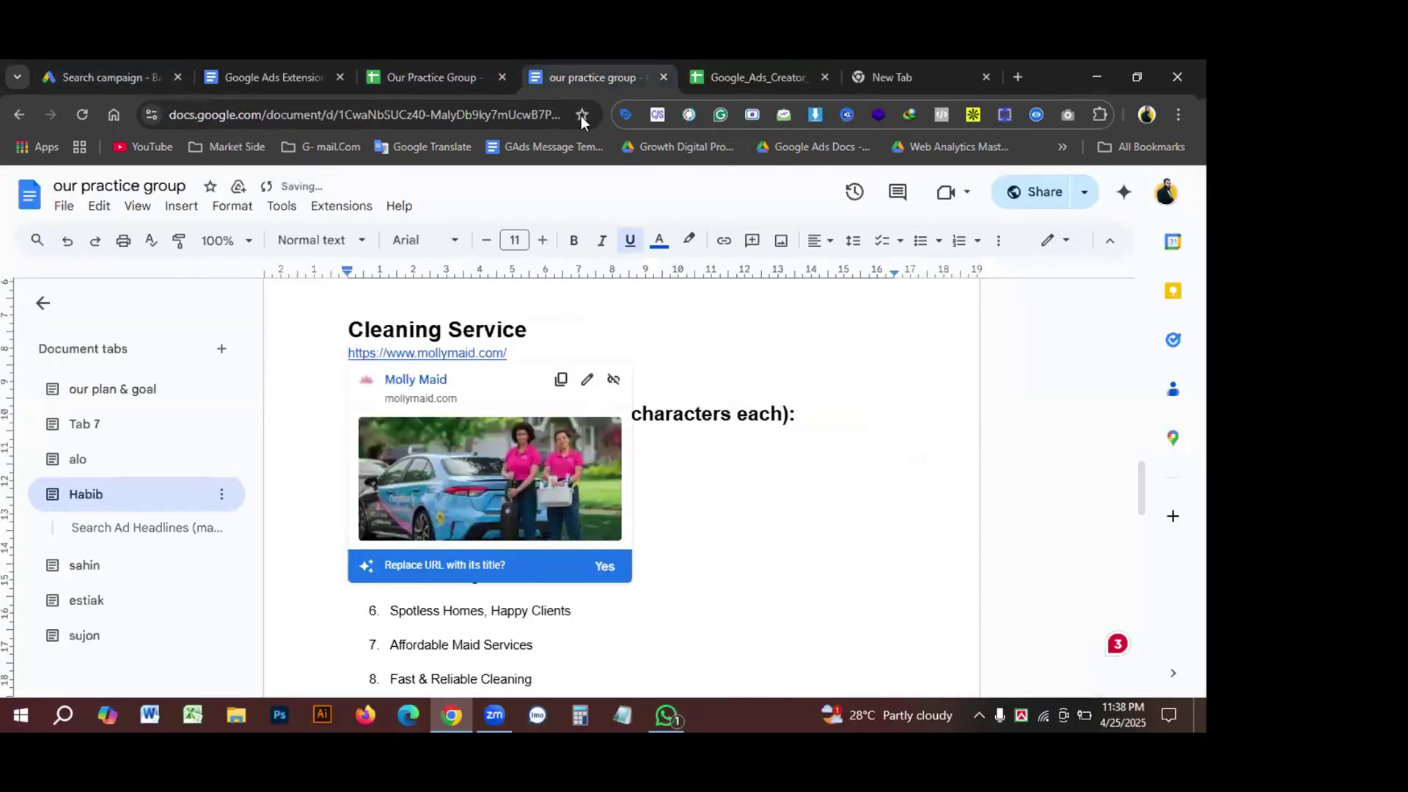
{"action": "scroll", "coordinate": [564, 491], "scroll_direction": "up", "scroll_amount": 10}
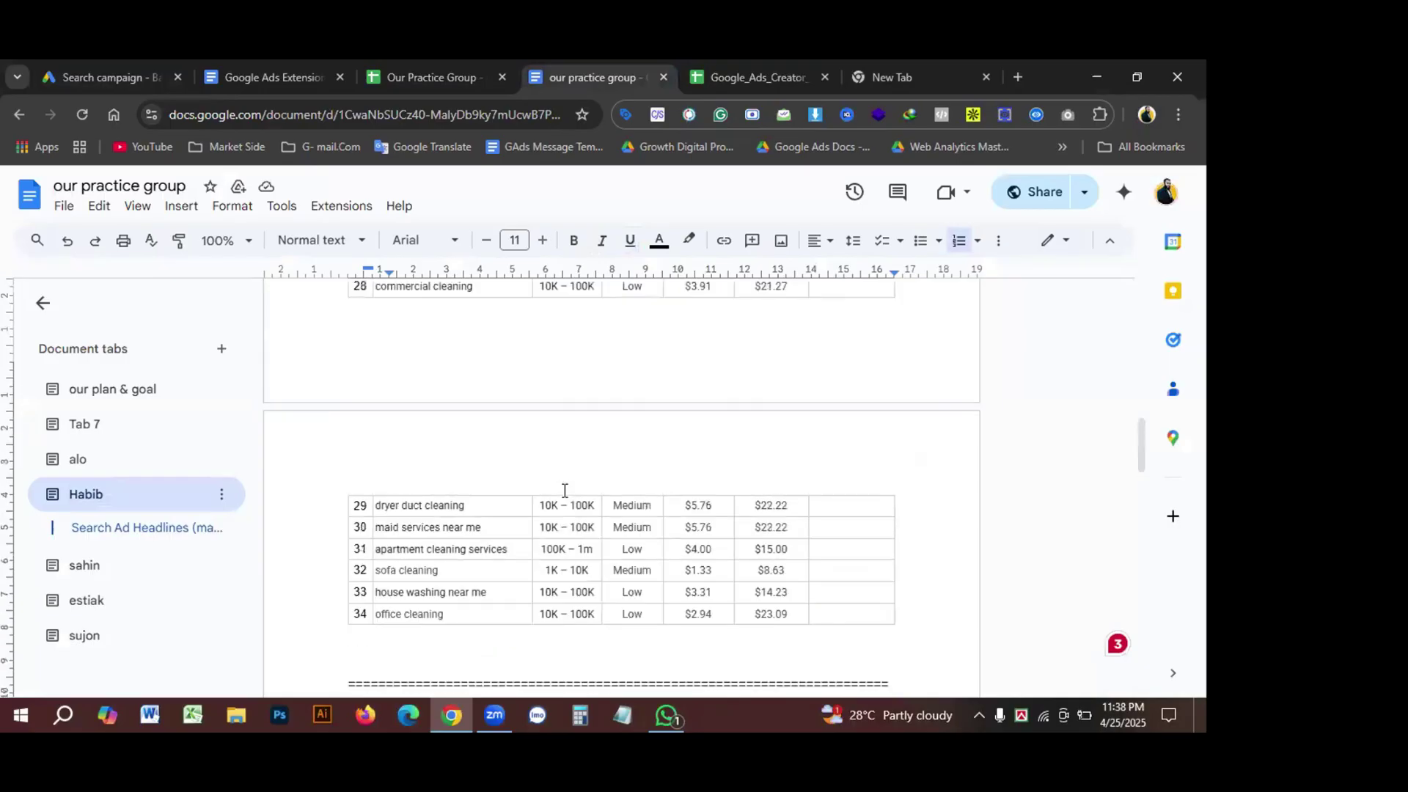
{"action": "scroll", "coordinate": [522, 518], "scroll_direction": "up", "scroll_amount": 1}
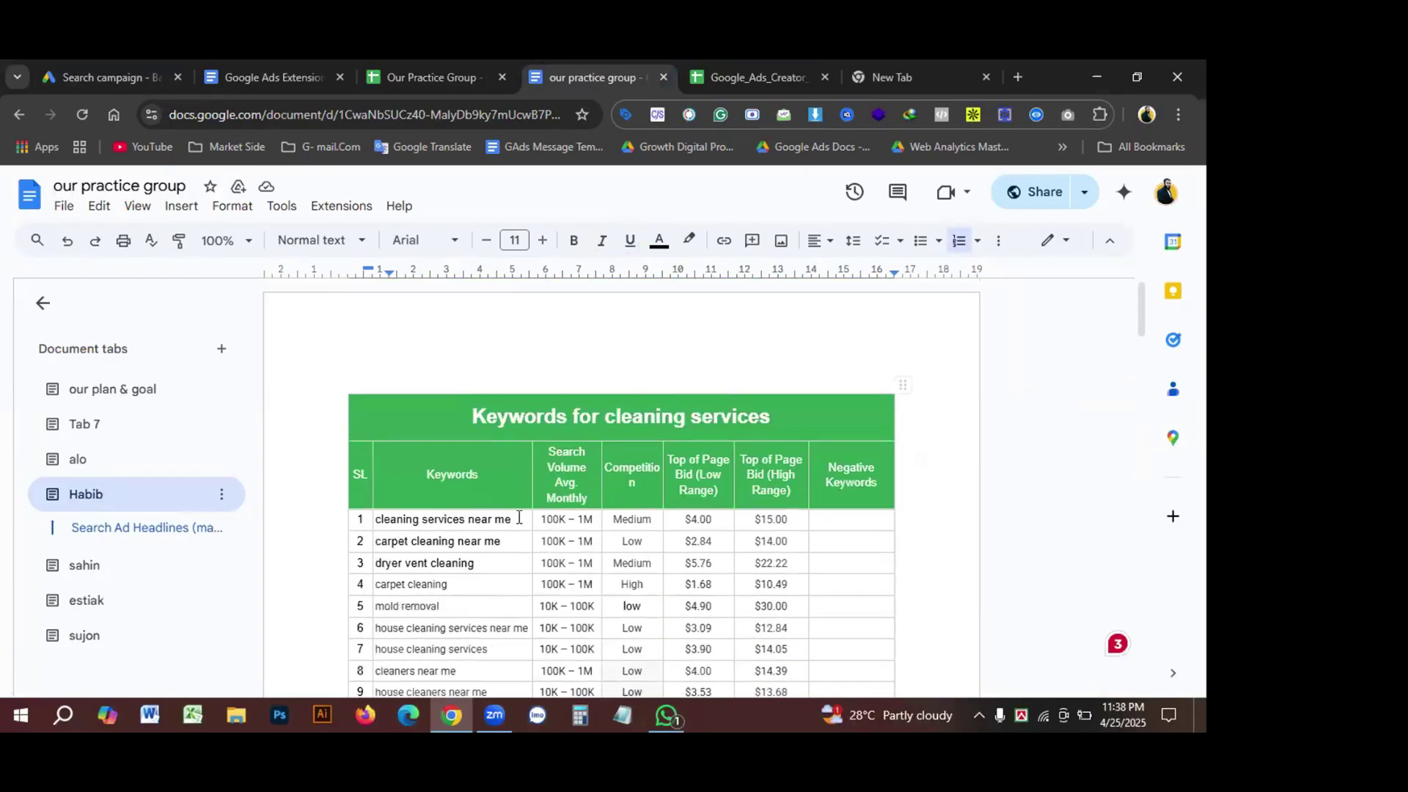
{"action": "left_click_drag", "start_coordinate": [376, 434], "coordinate": [447, 383]}
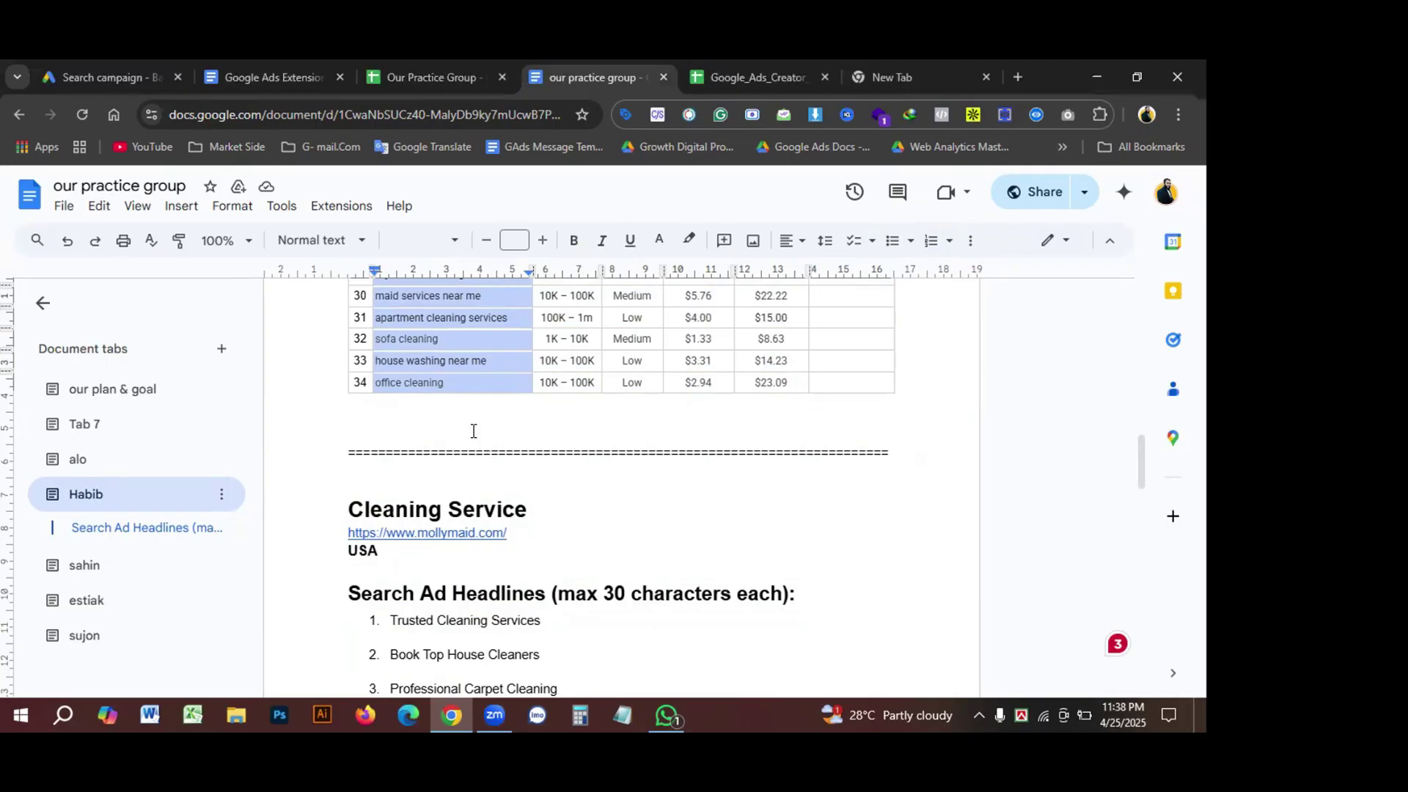
{"action": "scroll", "coordinate": [469, 425], "scroll_direction": "up", "scroll_amount": 10}
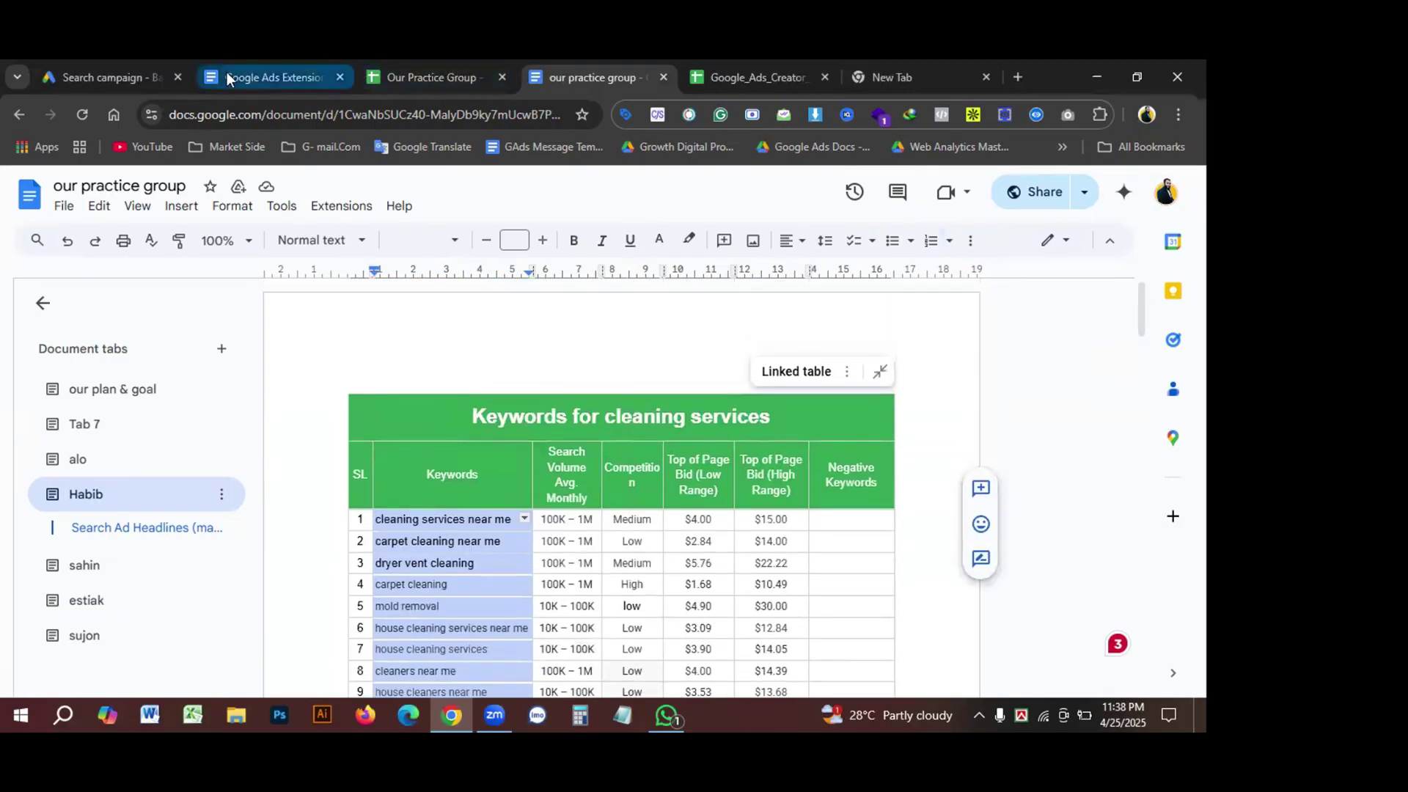
{"action": "left_click", "coordinate": [121, 63]}
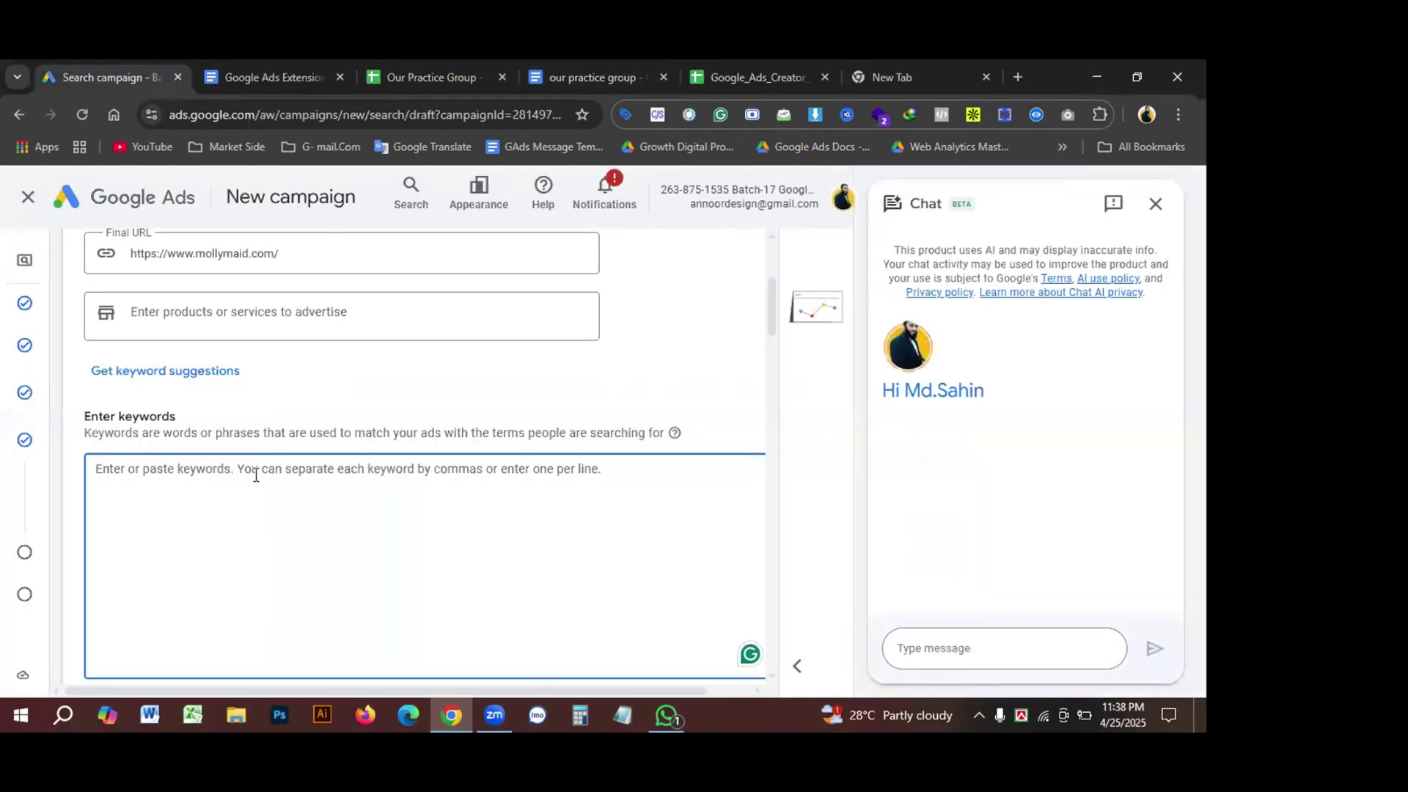
Step: Paste the keyword list, 'cleaning services near me' through 'office cleaning', into the keyword box
{"action": "key", "text": "ctrl+v"}
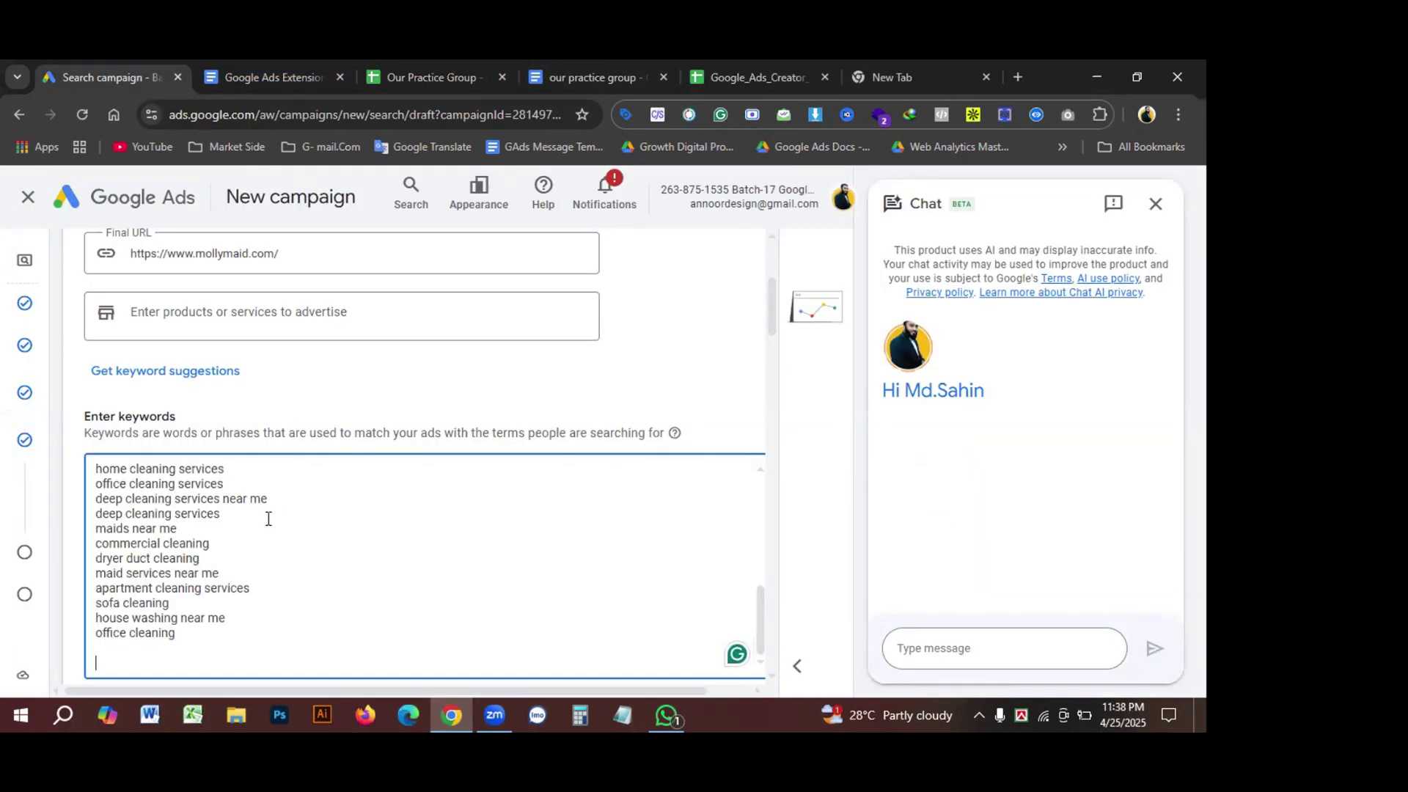
{"action": "scroll", "coordinate": [293, 535], "scroll_direction": "down", "scroll_amount": 2}
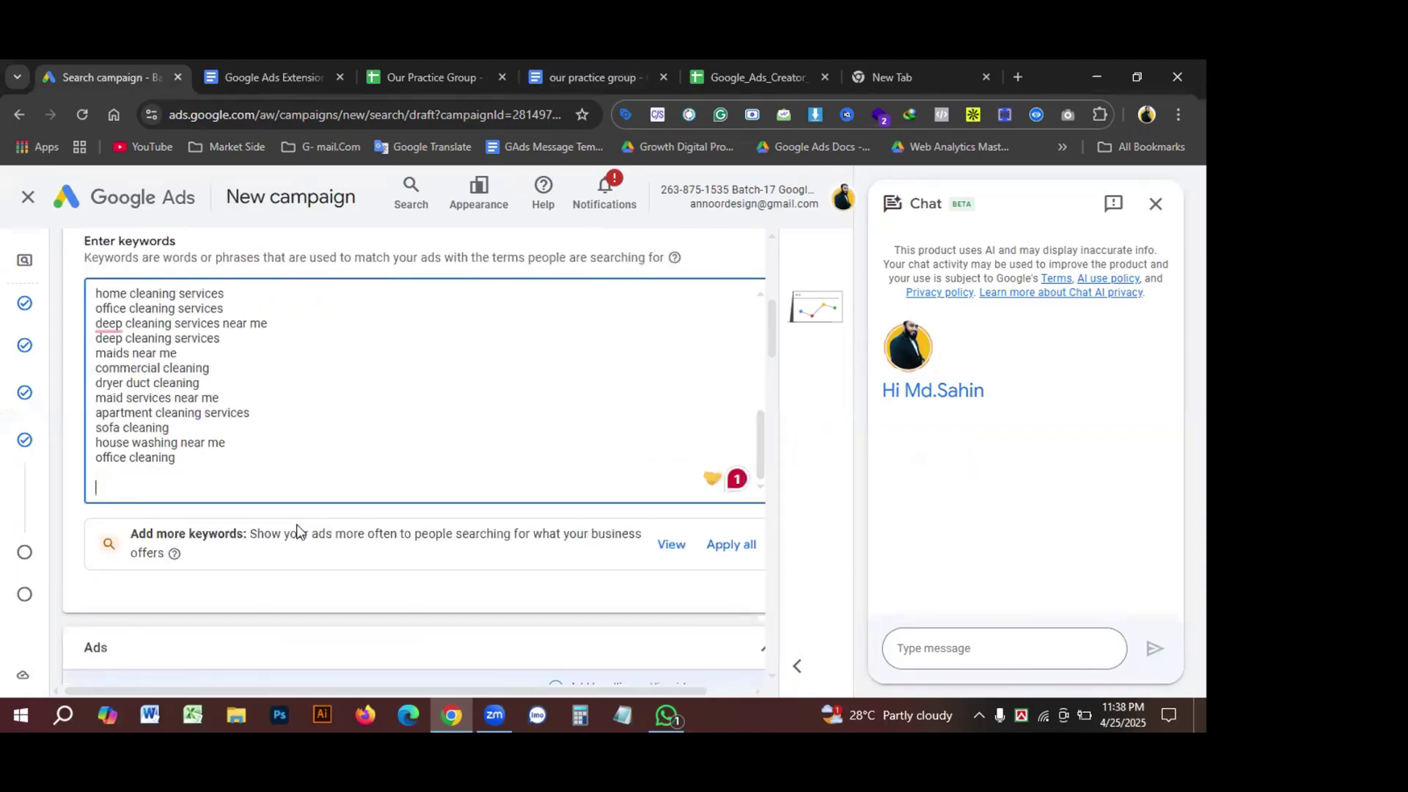
{"action": "scroll", "coordinate": [312, 499], "scroll_direction": "up", "scroll_amount": 2}
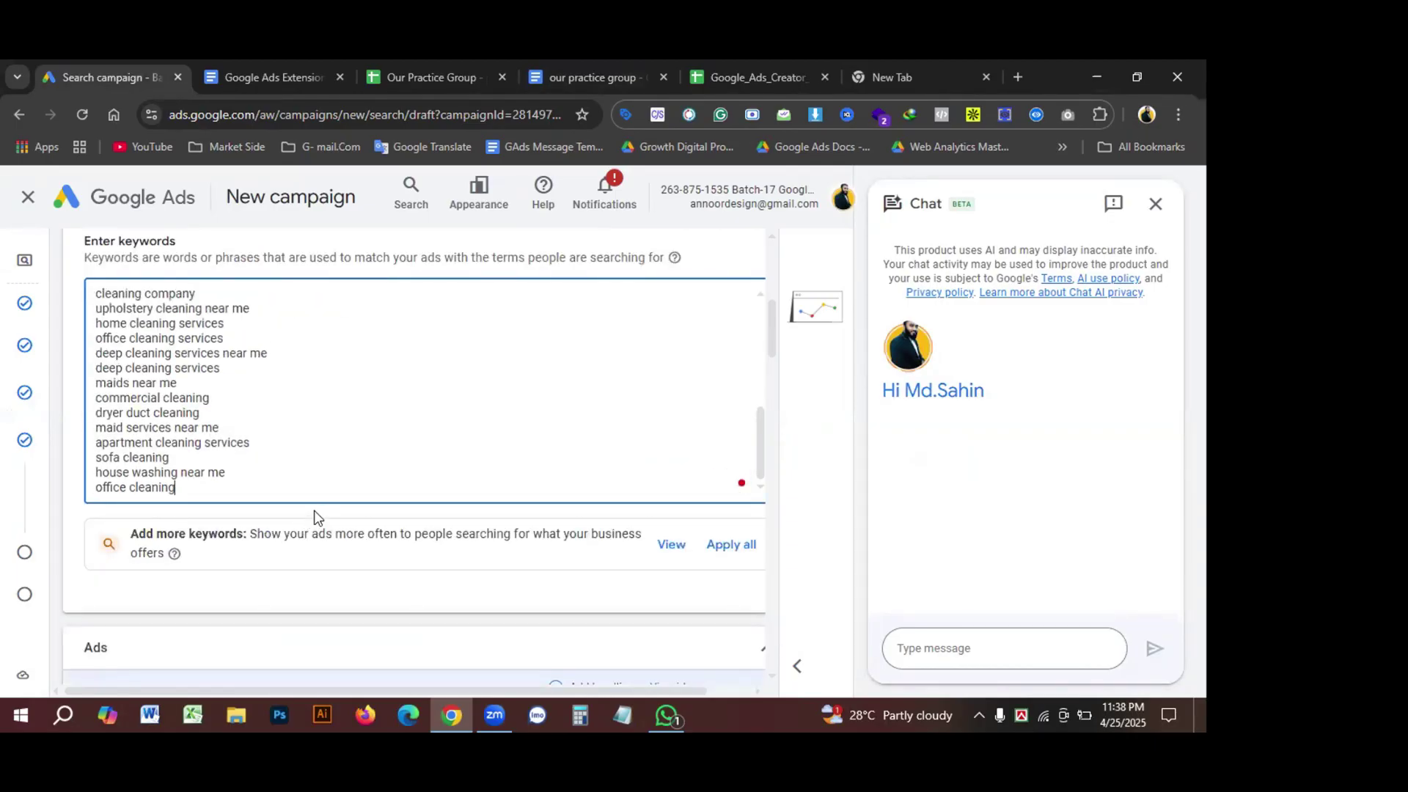
{"action": "scroll", "coordinate": [310, 478], "scroll_direction": "up", "scroll_amount": 10}
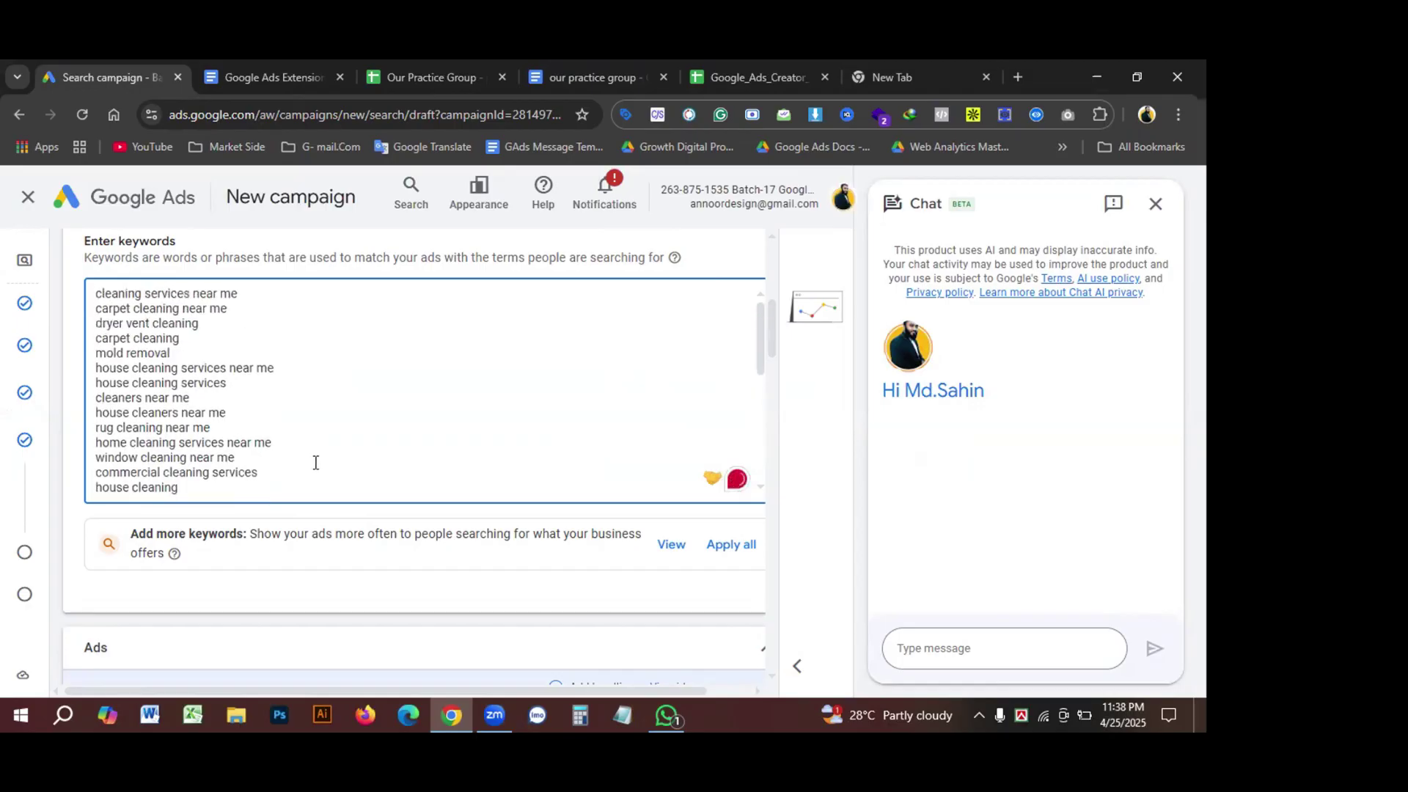
{"action": "scroll", "coordinate": [306, 490], "scroll_direction": "down", "scroll_amount": 3}
{"action": "scroll", "coordinate": [308, 469], "scroll_direction": "down", "scroll_amount": 5}
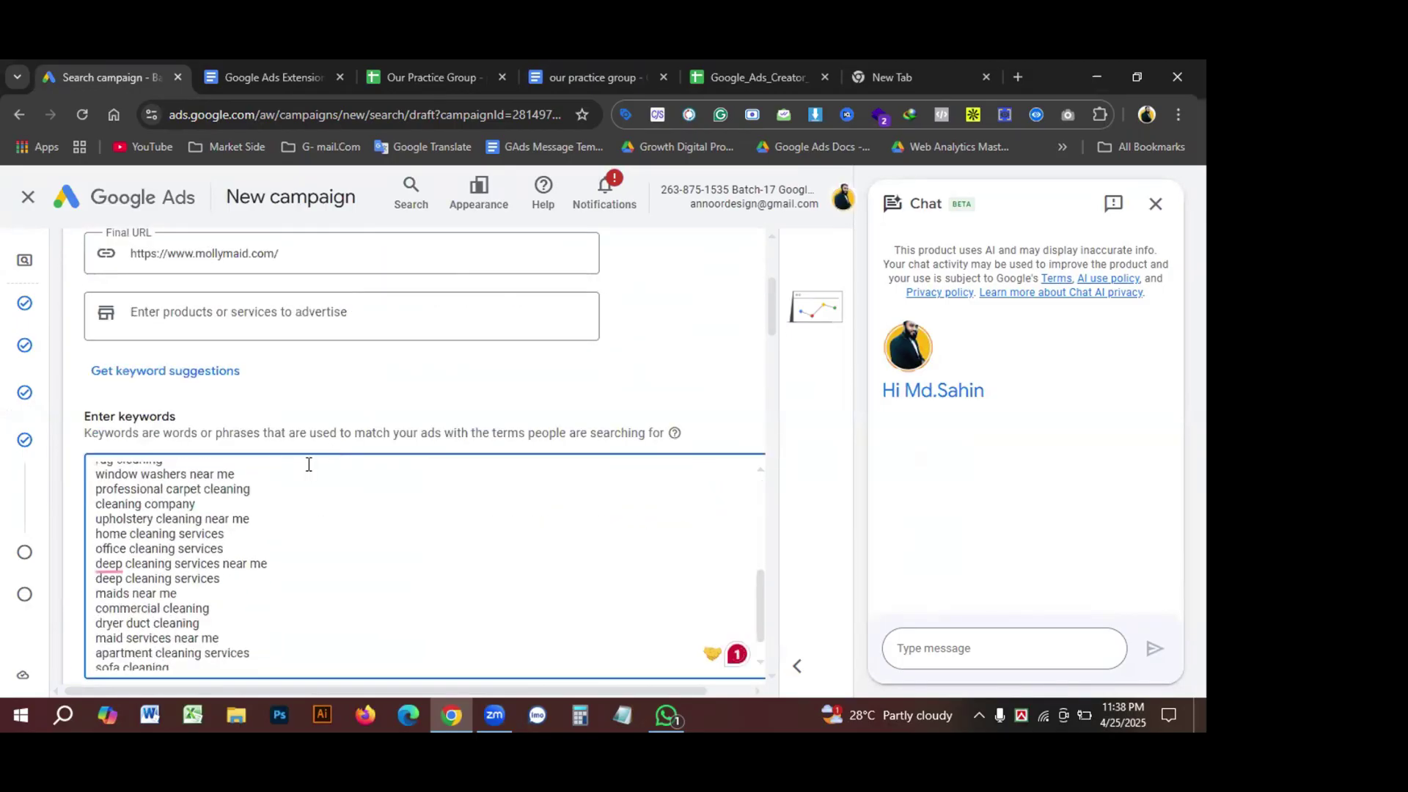
{"action": "scroll", "coordinate": [442, 496], "scroll_direction": "down", "scroll_amount": 7}
{"action": "scroll", "coordinate": [360, 470], "scroll_direction": "up", "scroll_amount": 4}
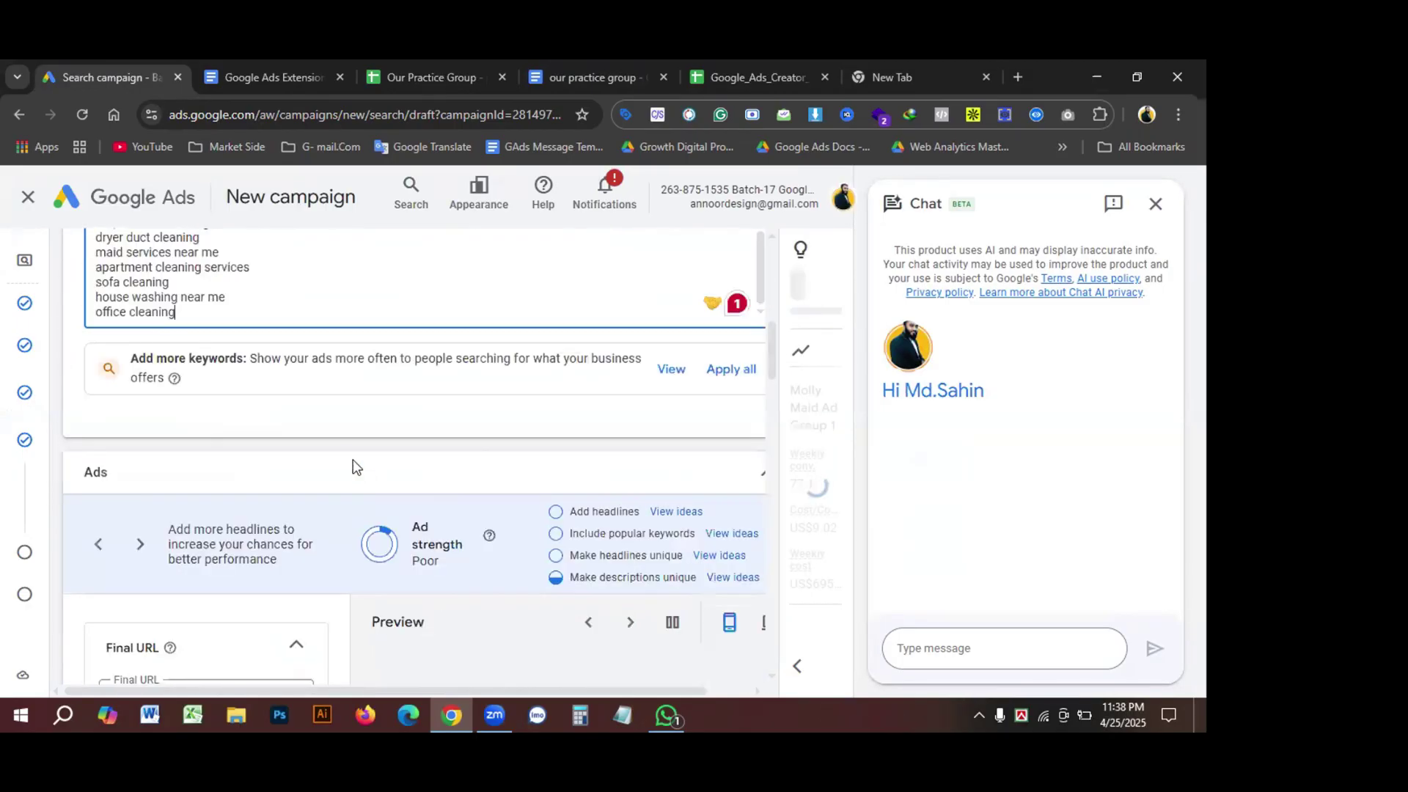
{"action": "scroll", "coordinate": [354, 462], "scroll_direction": "up", "scroll_amount": 1}
{"action": "scroll", "coordinate": [399, 477], "scroll_direction": "up", "scroll_amount": 4}
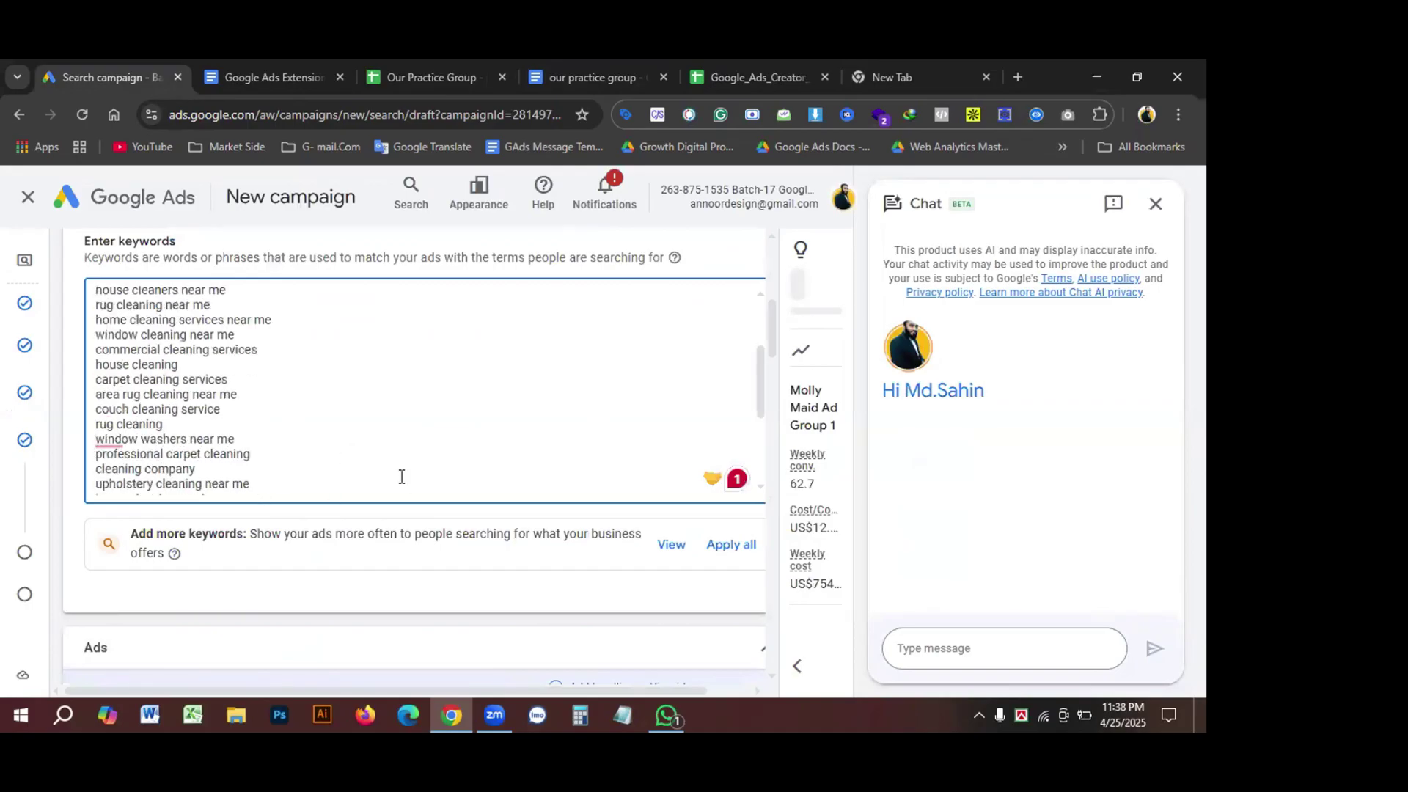
{"action": "scroll", "coordinate": [401, 477], "scroll_direction": "up", "scroll_amount": 4}
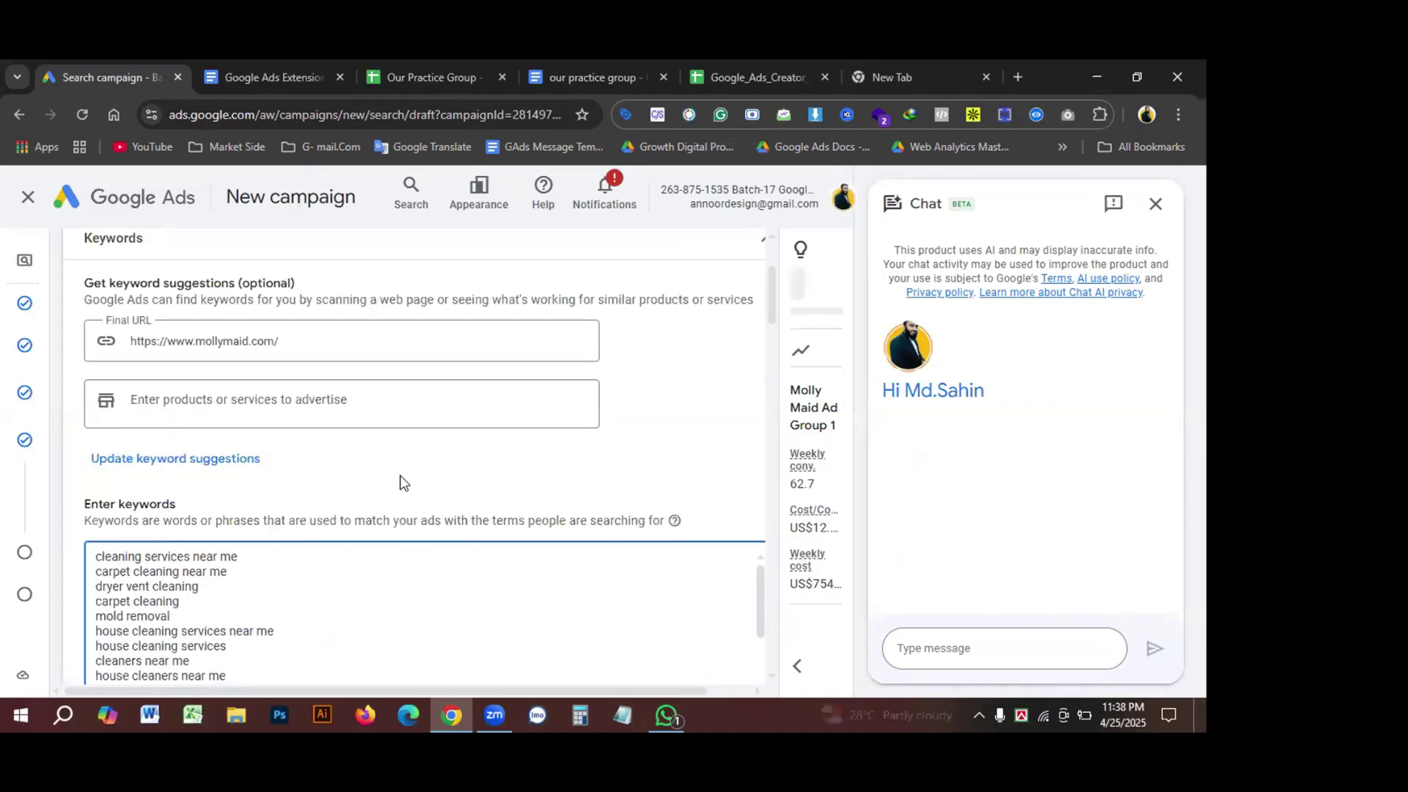
{"action": "scroll", "coordinate": [401, 476], "scroll_direction": "up", "scroll_amount": 1}
{"action": "scroll", "coordinate": [401, 477], "scroll_direction": "down", "scroll_amount": 8}
{"action": "scroll", "coordinate": [319, 485], "scroll_direction": "down", "scroll_amount": 6}
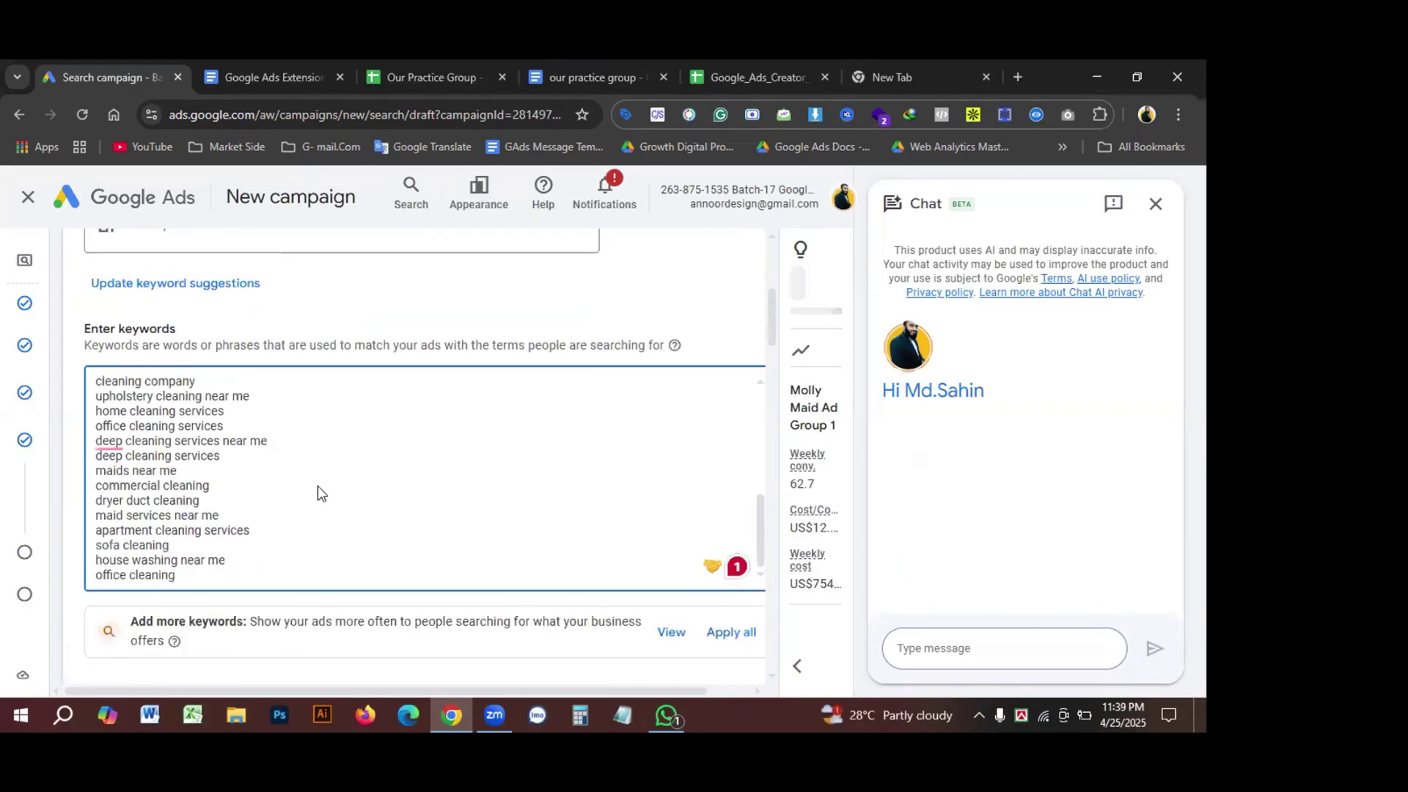
{"action": "scroll", "coordinate": [318, 487], "scroll_direction": "up", "scroll_amount": 1}
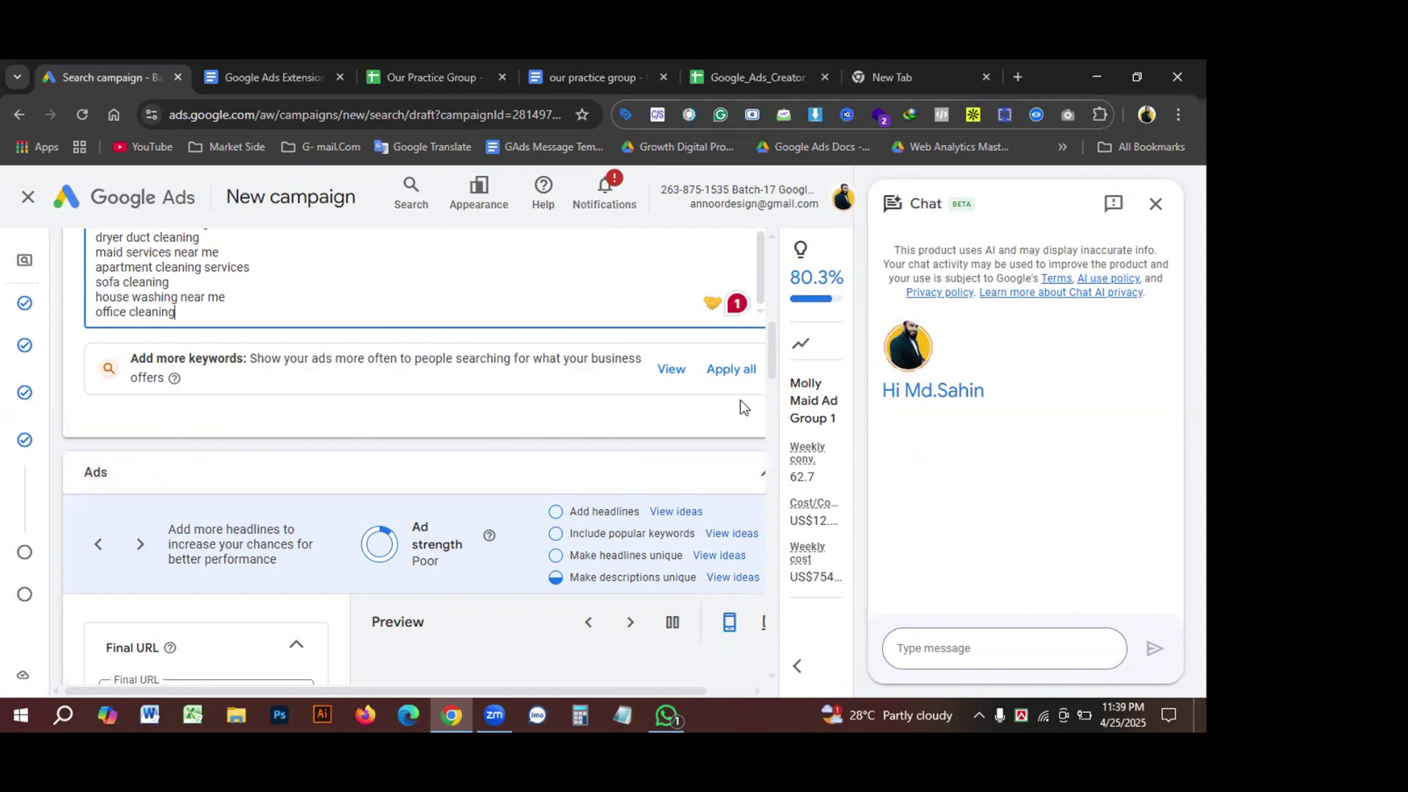
Step: Reach the Ads section's first Display path field and close the Chat side panel
{"action": "scroll", "coordinate": [741, 399], "scroll_direction": "up", "scroll_amount": 1}
{"action": "scroll", "coordinate": [513, 407], "scroll_direction": "down", "scroll_amount": 2}
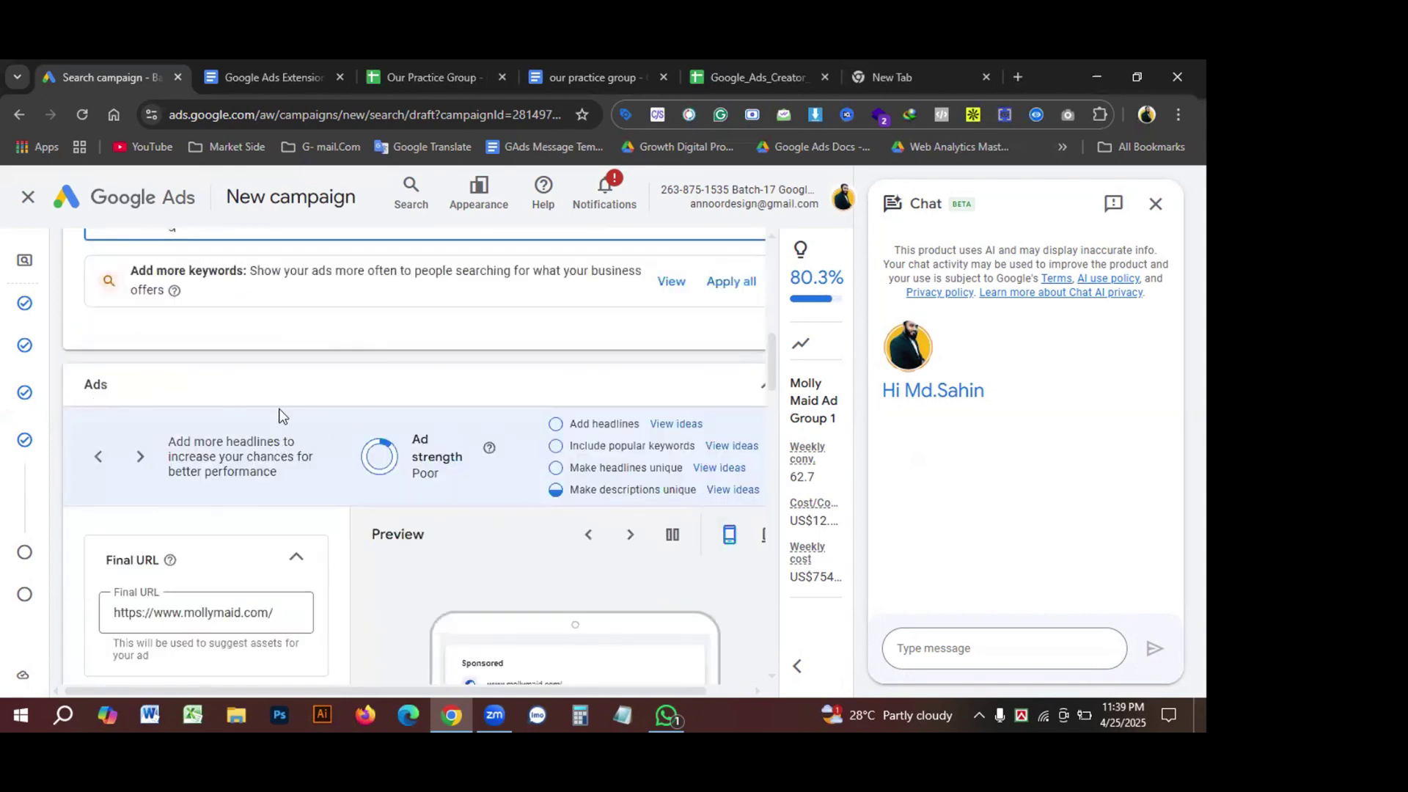
{"action": "scroll", "coordinate": [327, 411], "scroll_direction": "down", "scroll_amount": 3}
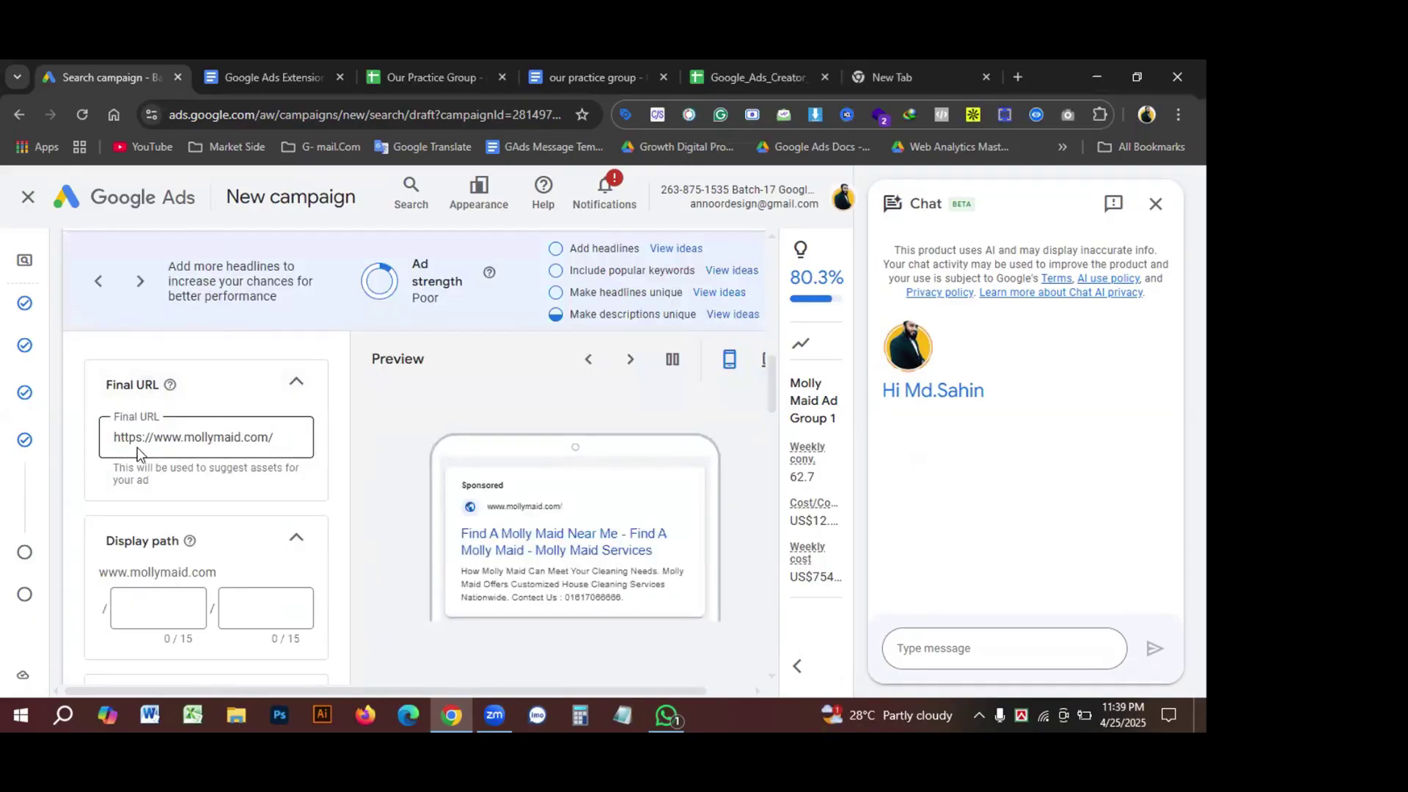
{"action": "scroll", "coordinate": [192, 494], "scroll_direction": "down", "scroll_amount": 1}
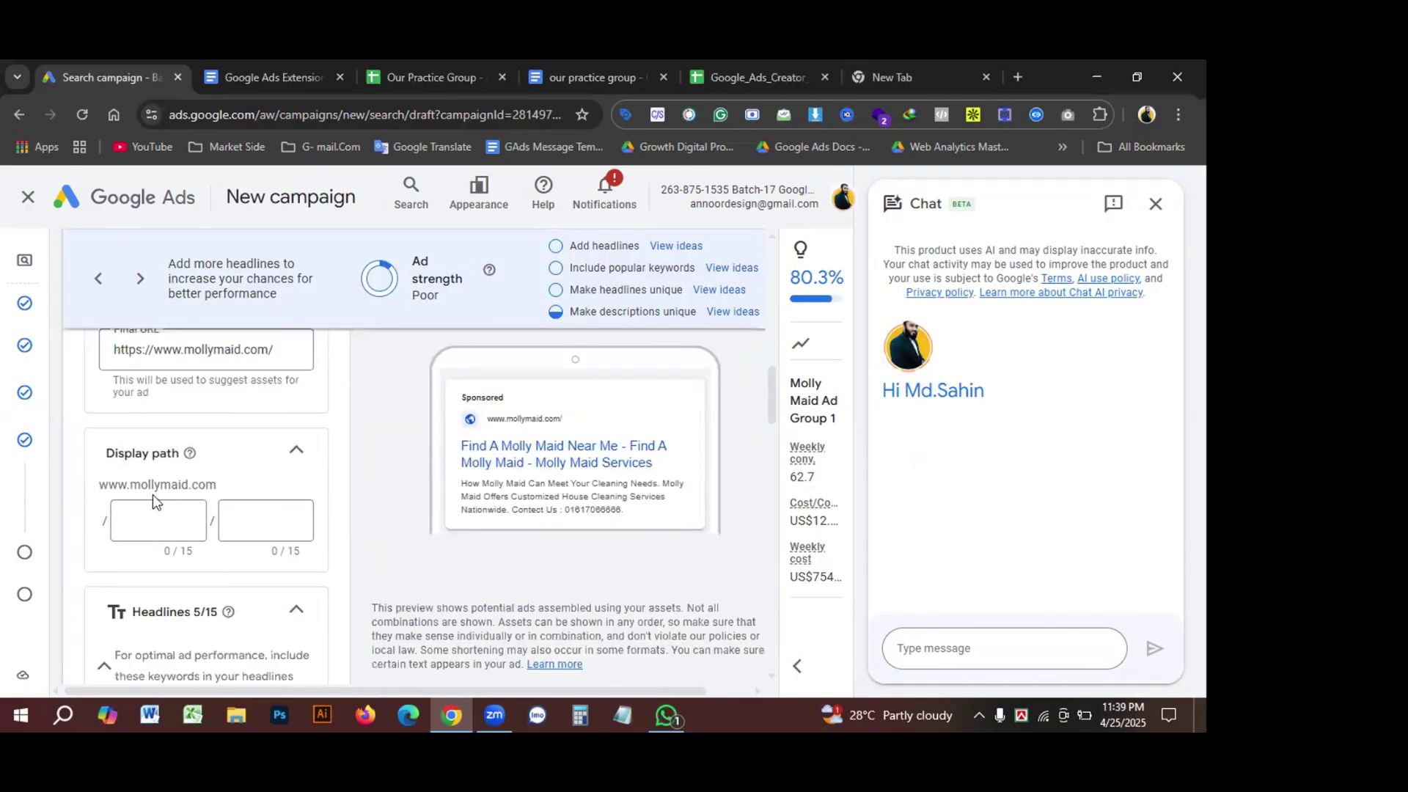
{"action": "left_click", "coordinate": [160, 522]}
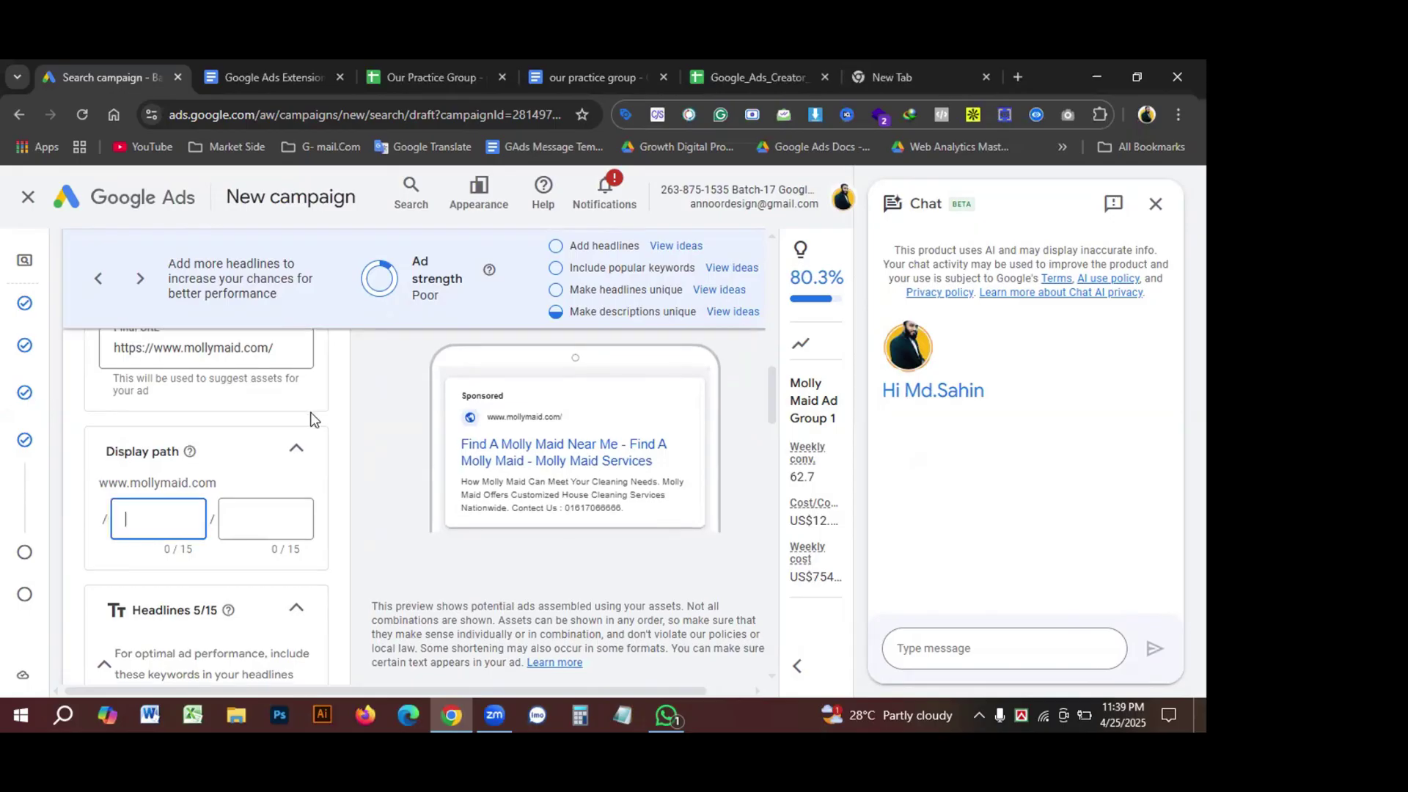
{"action": "left_click", "coordinate": [1154, 215]}
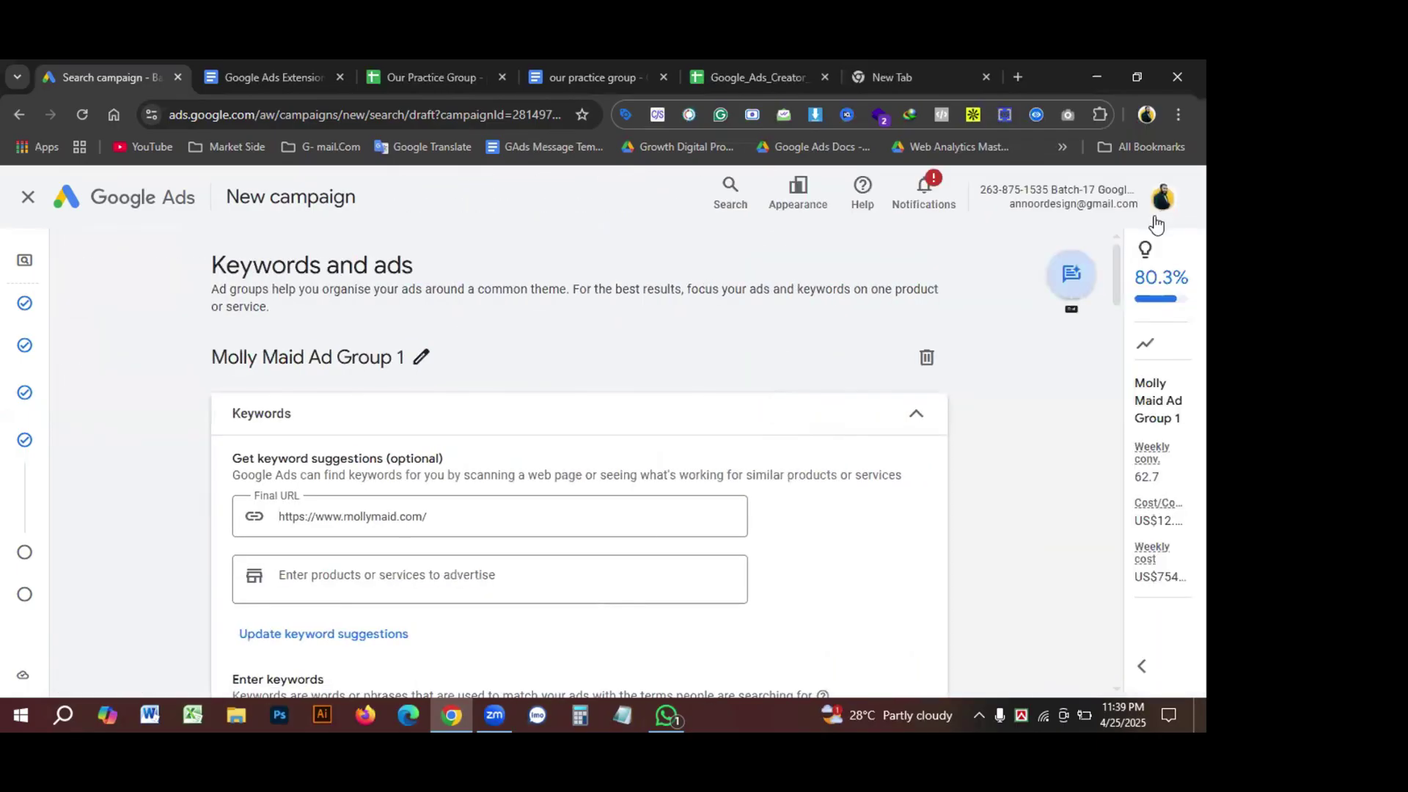
{"action": "scroll", "coordinate": [481, 462], "scroll_direction": "down", "scroll_amount": 1}
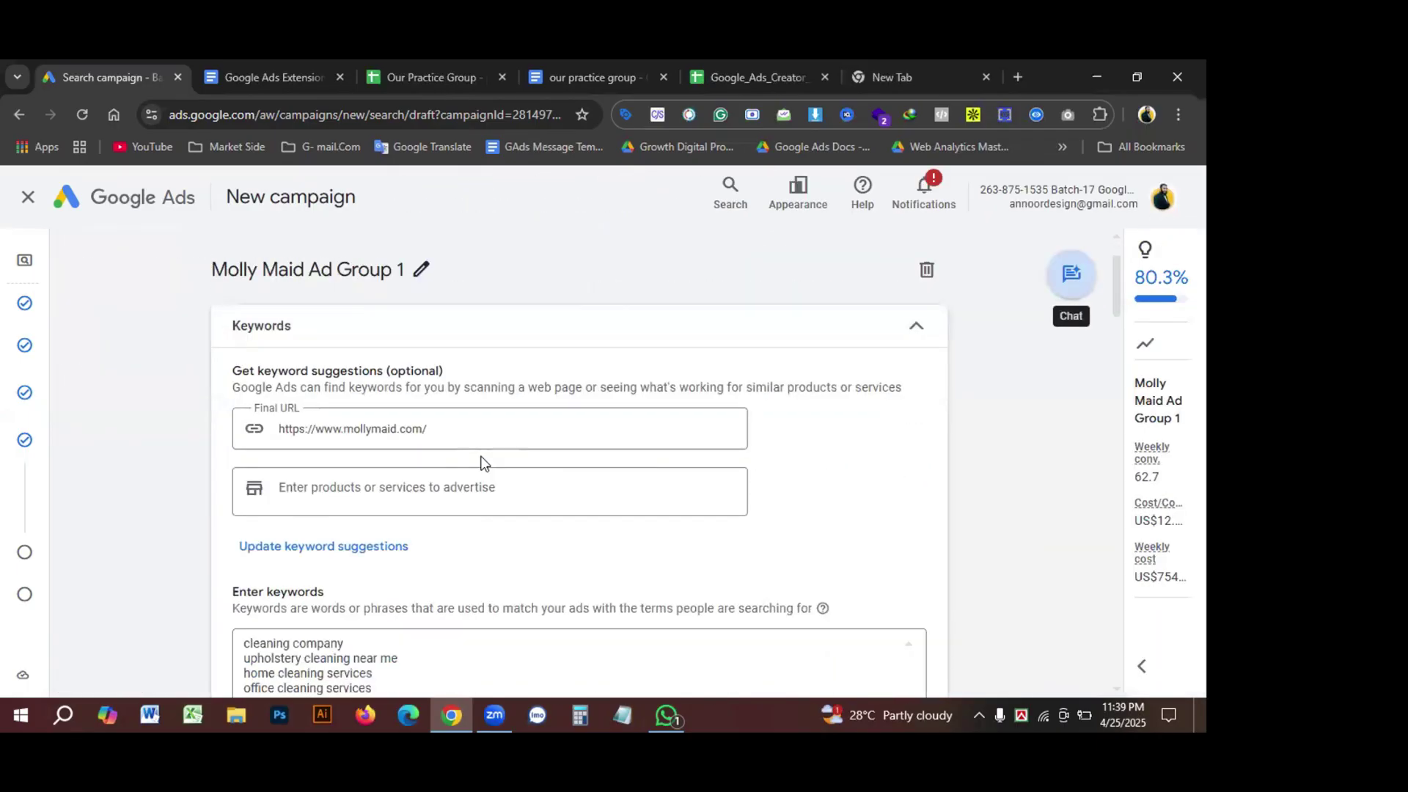
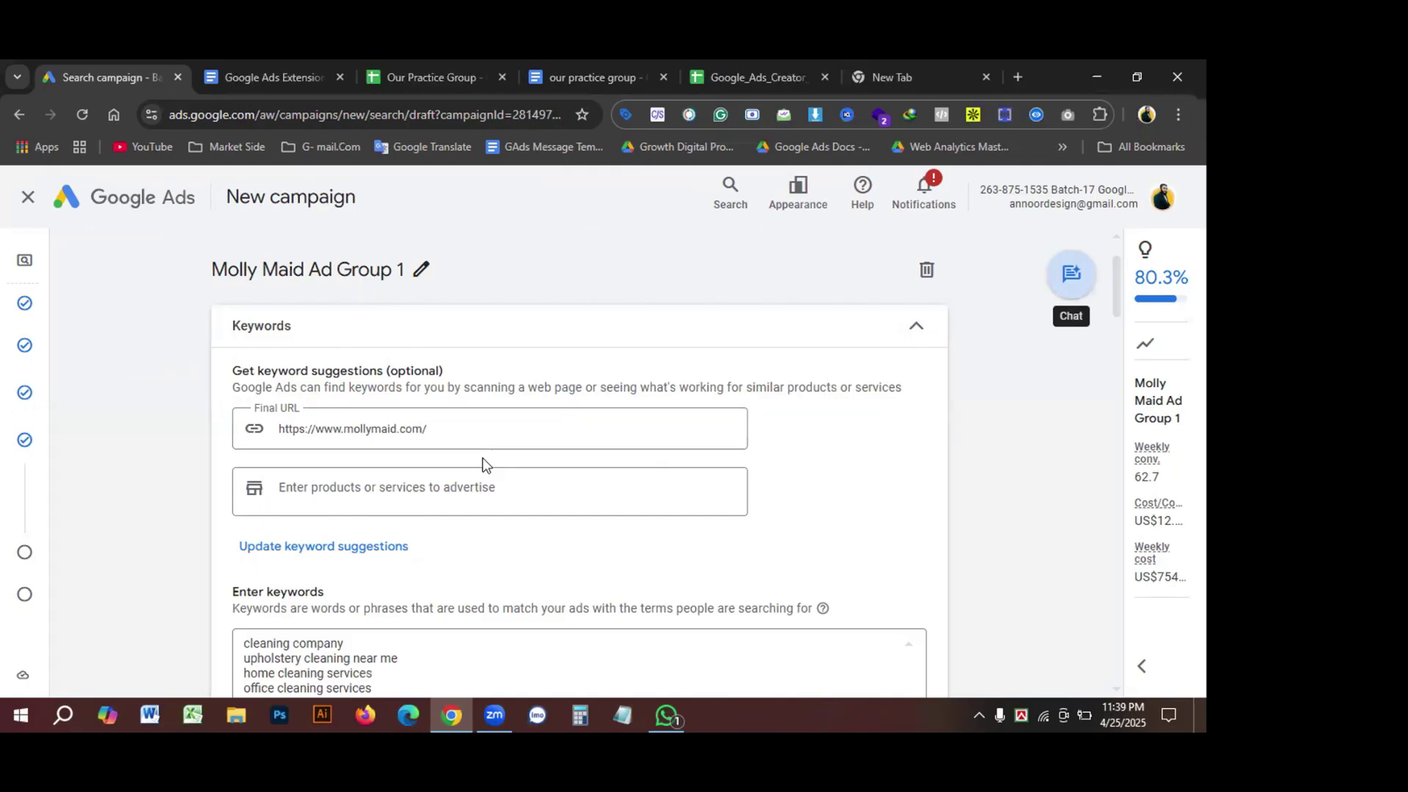
Step: Append ' -April-25' to the ad group name, fixing the separator so it reads 'Molly Maid Ad Group 1 -April-25'
{"action": "left_click", "coordinate": [424, 272]}
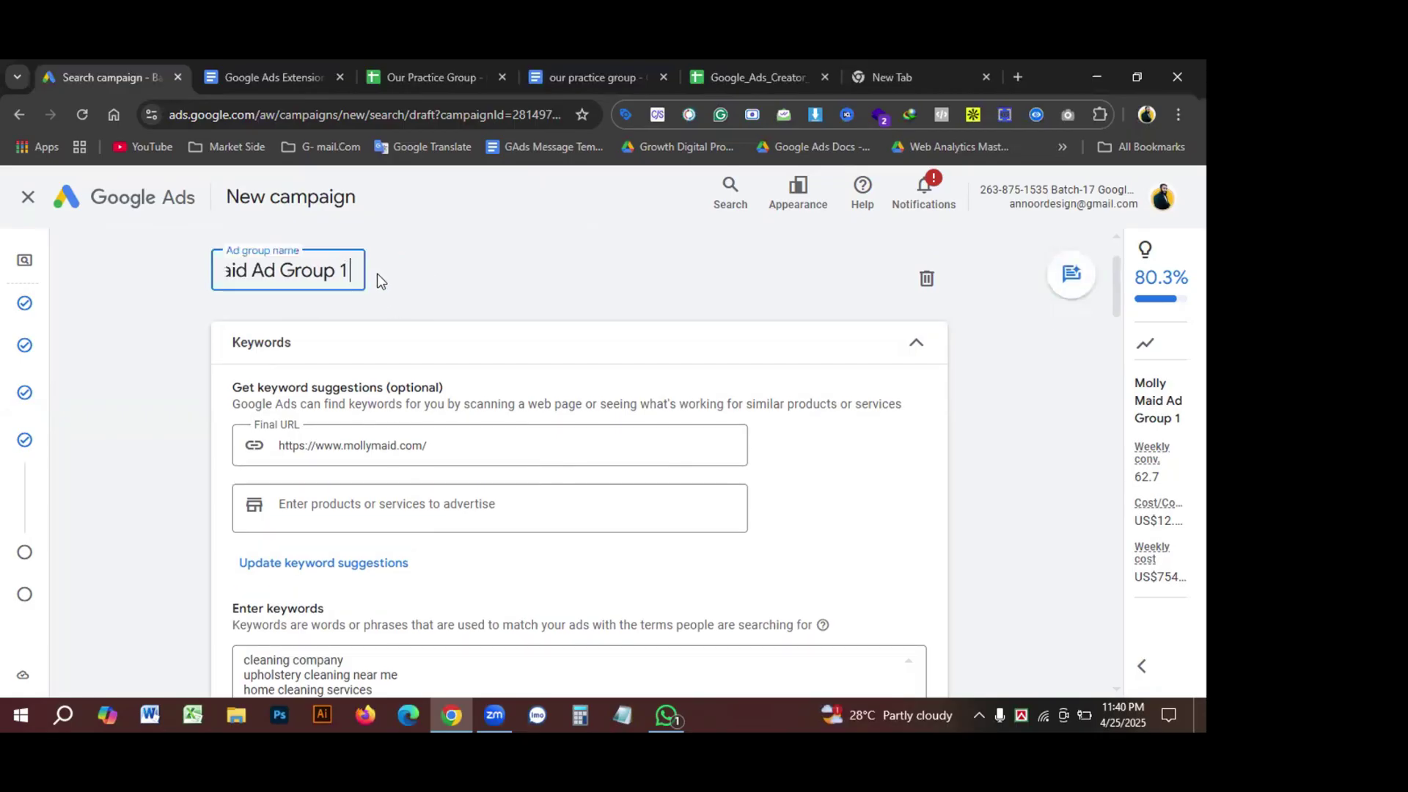
{"action": "key", "text": "ctrl+minus"}
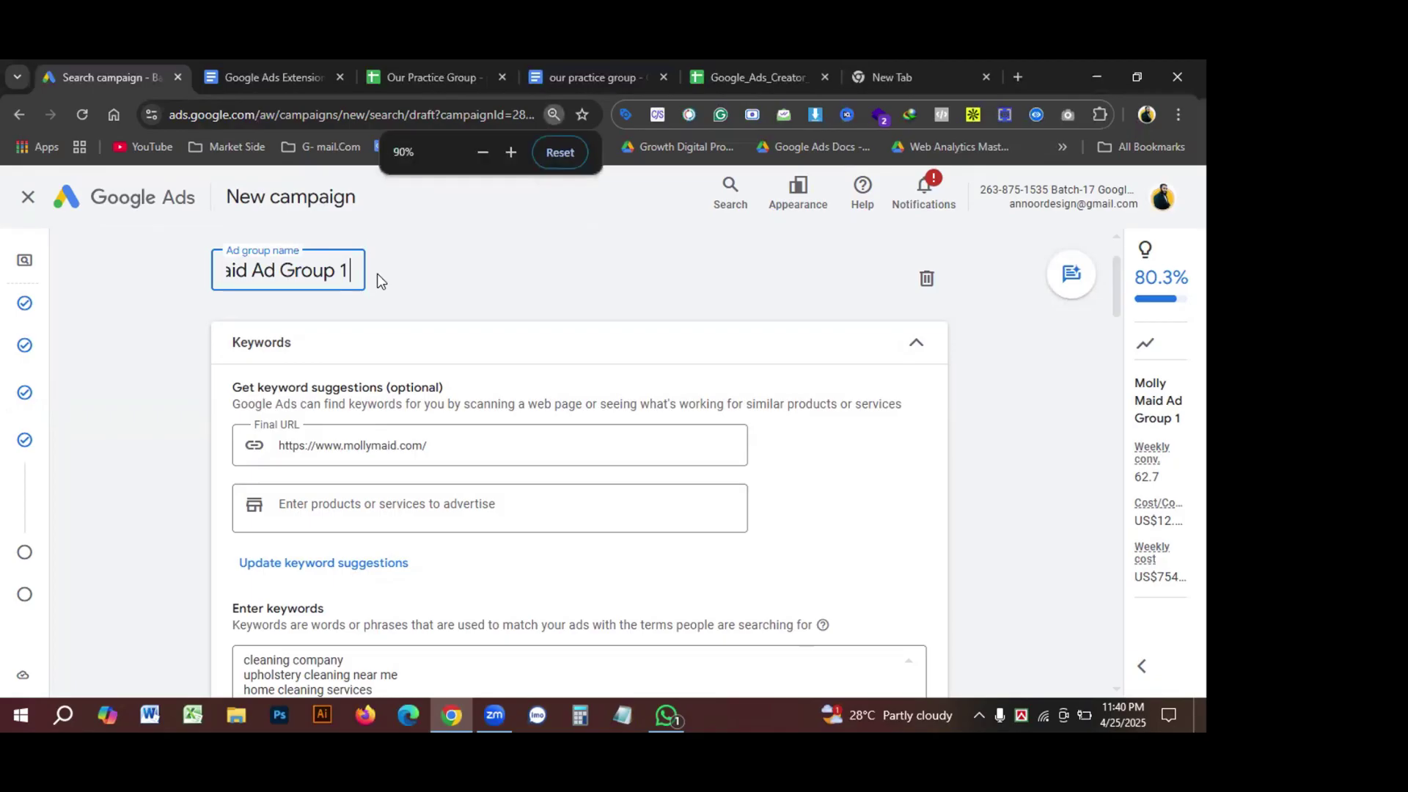
{"action": "type", "text": "A"}
{"action": "type", "text": "pr"}
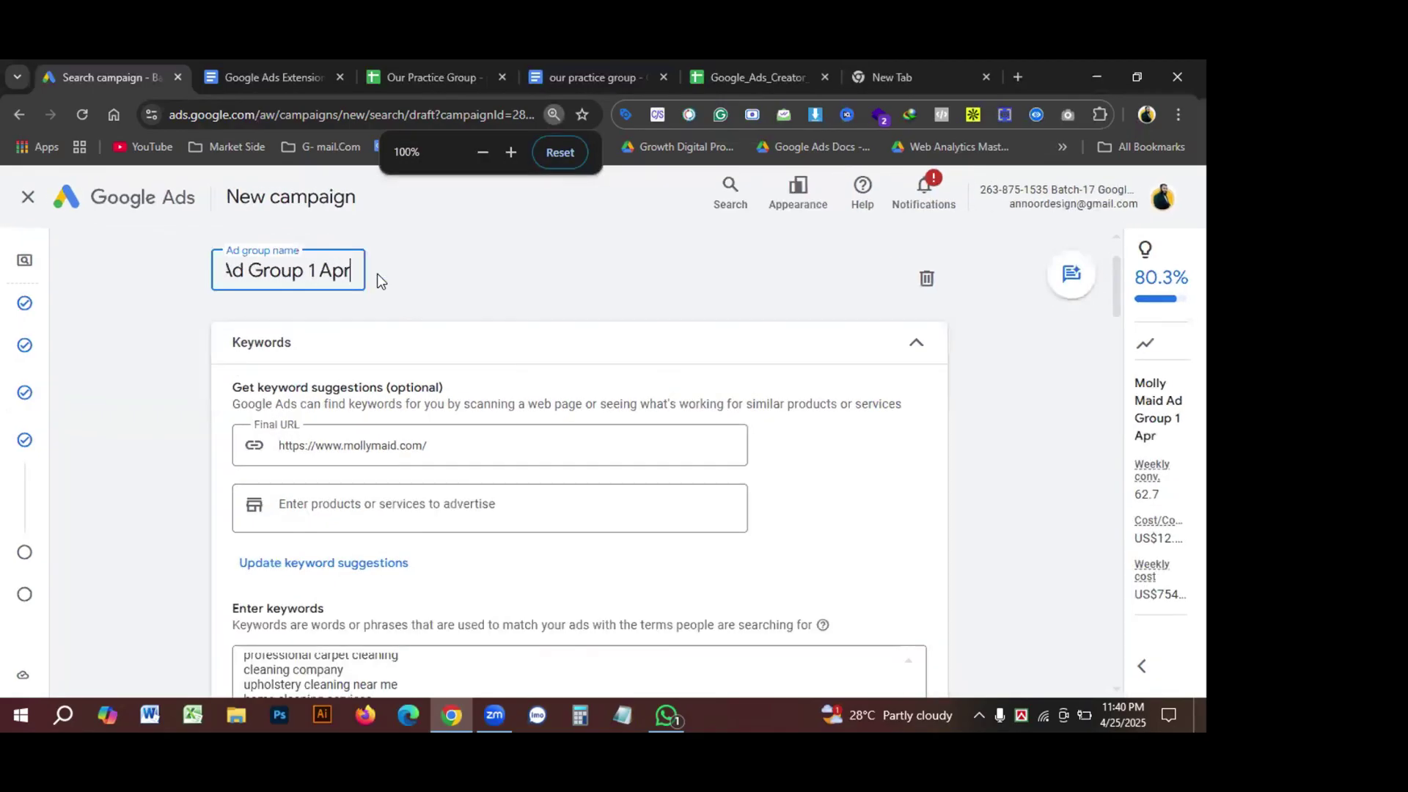
{"action": "type", "text": "il"}
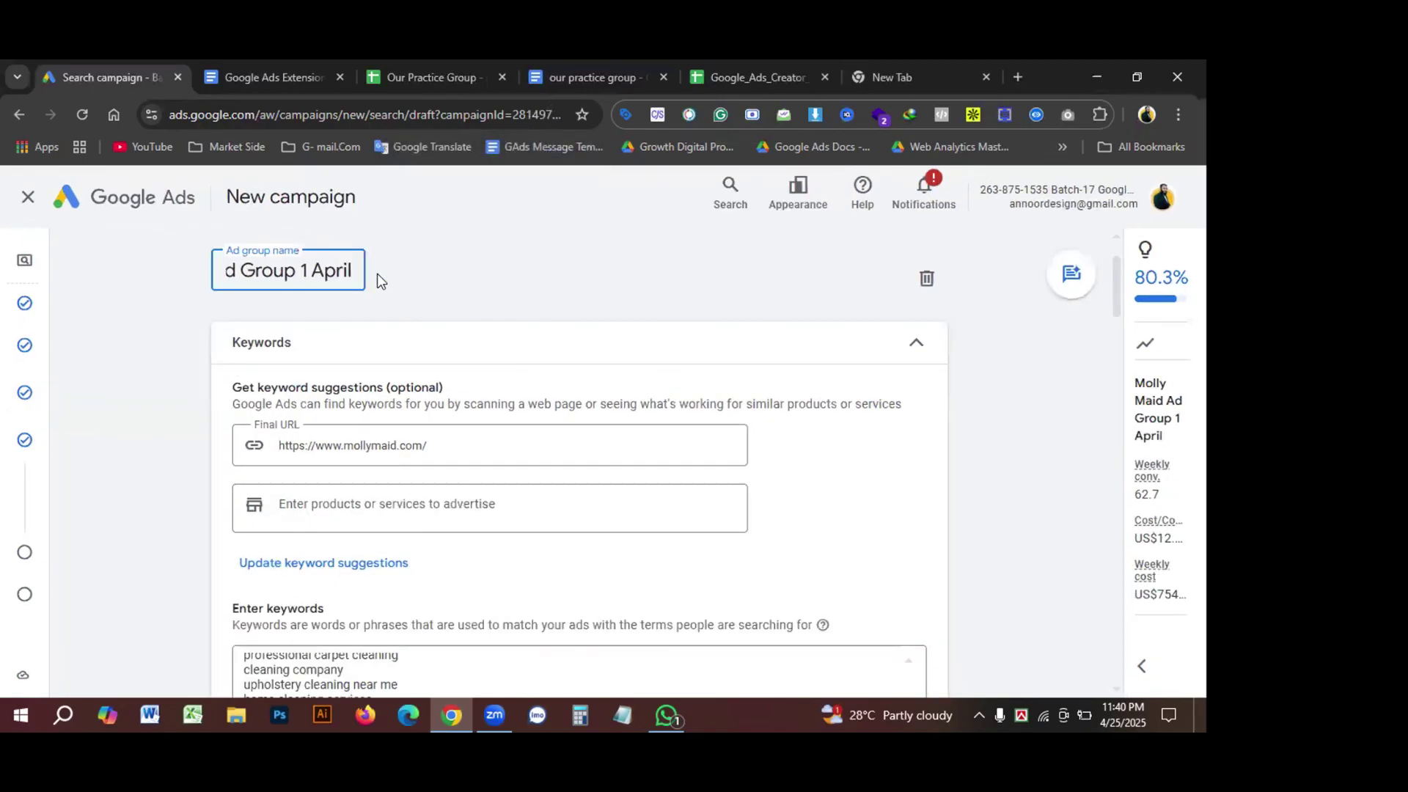
{"action": "type", "text": "-25"}
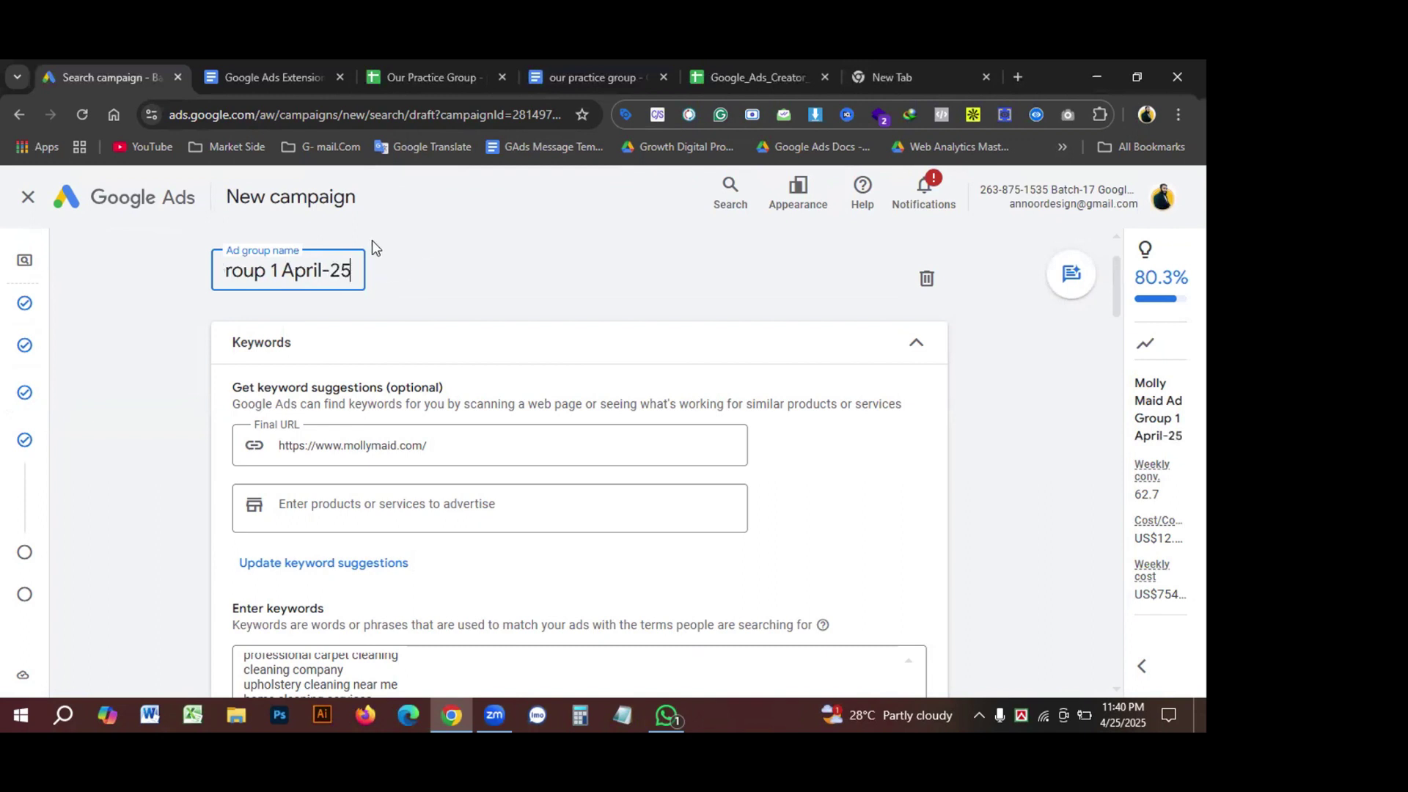
{"action": "left_click", "coordinate": [372, 240]}
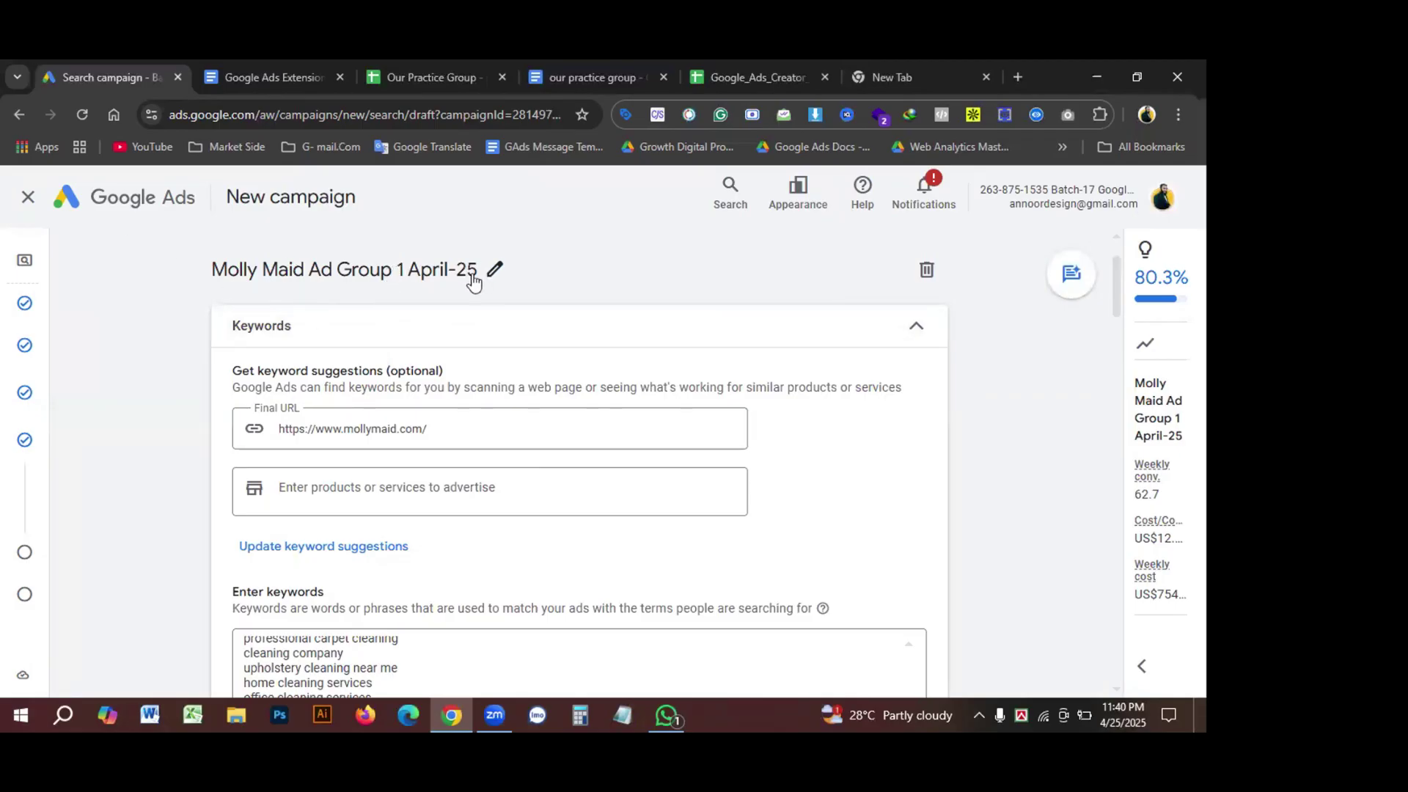
{"action": "left_click", "coordinate": [405, 271]}
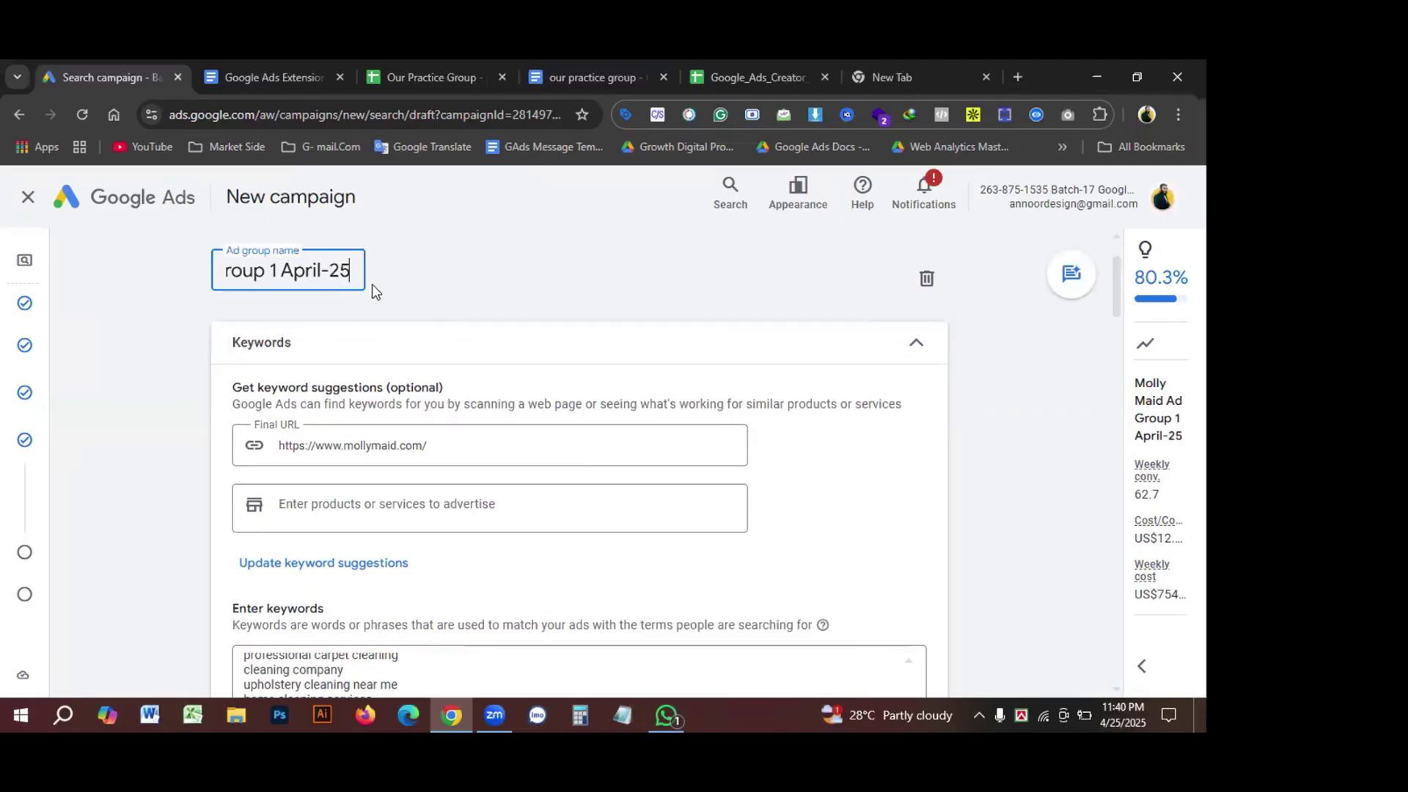
{"action": "left_click", "coordinate": [278, 272]}
{"action": "type", "text": "\""}
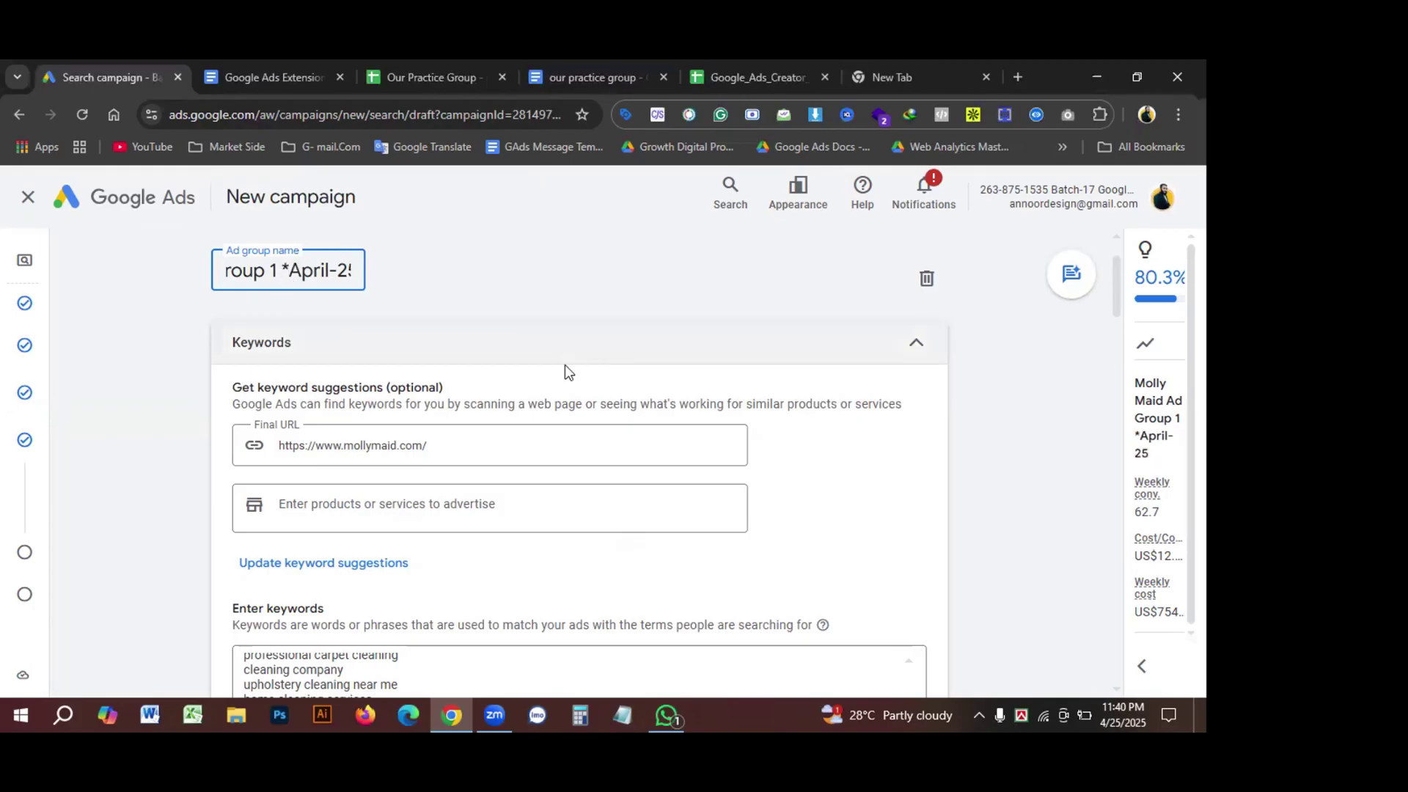
{"action": "key", "text": "BackSpace"}
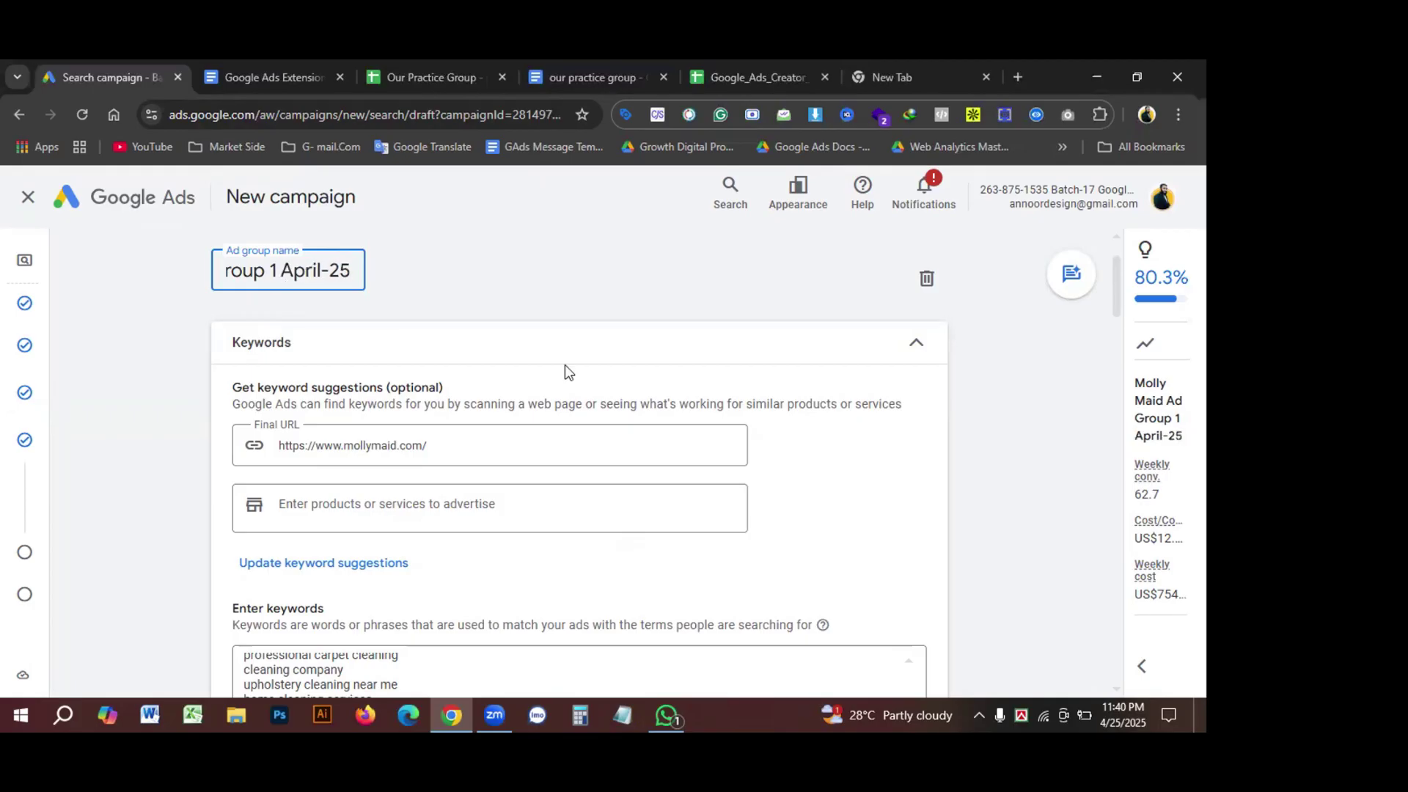
{"action": "type", "text": "*"}
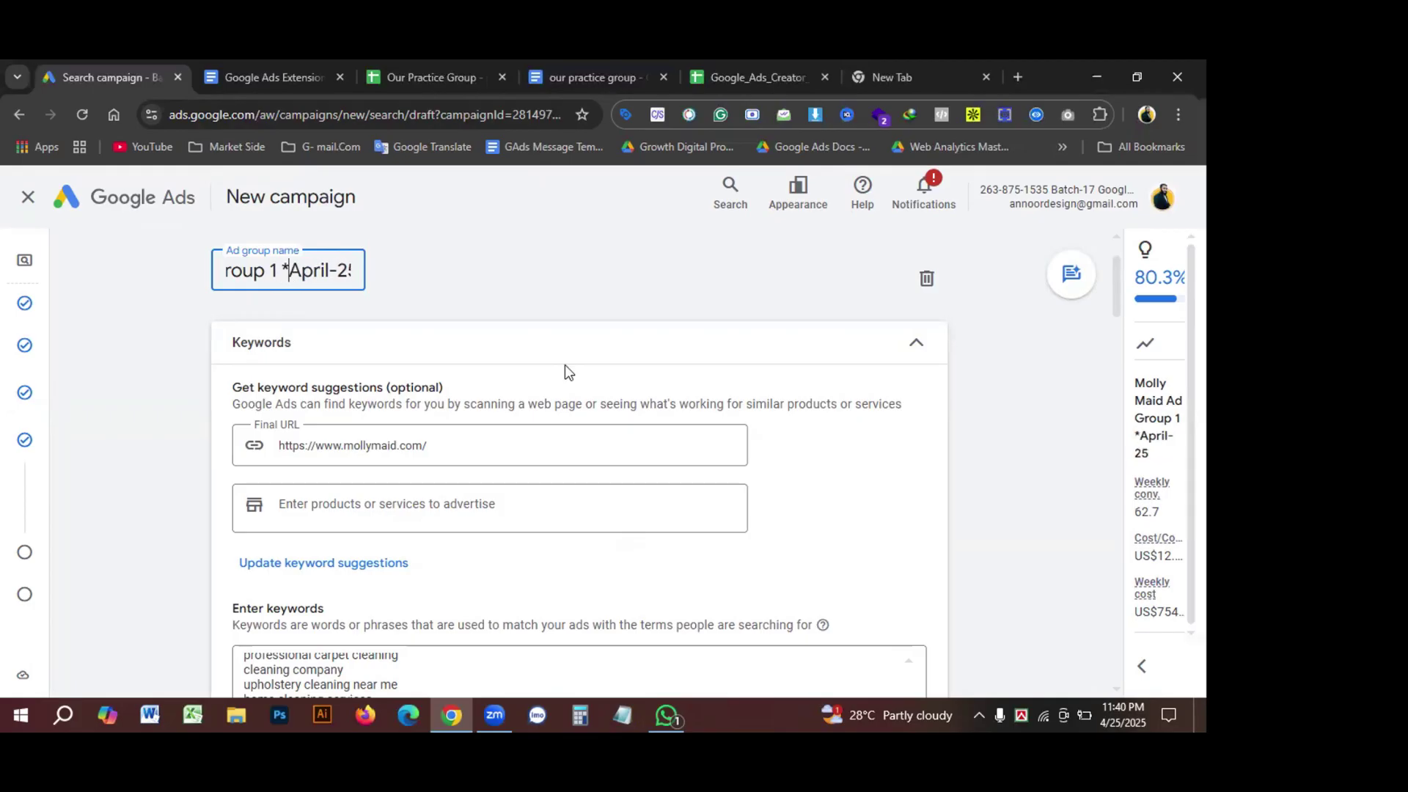
{"action": "key", "text": "BackSpace"}
{"action": "type", "text": "-"}
Step: Save the ad group name, then fill the first display path field with 'Cleaning' from the doc heading
{"action": "left_click", "coordinate": [451, 294]}
{"action": "scroll", "coordinate": [540, 346], "scroll_direction": "down", "scroll_amount": 6}
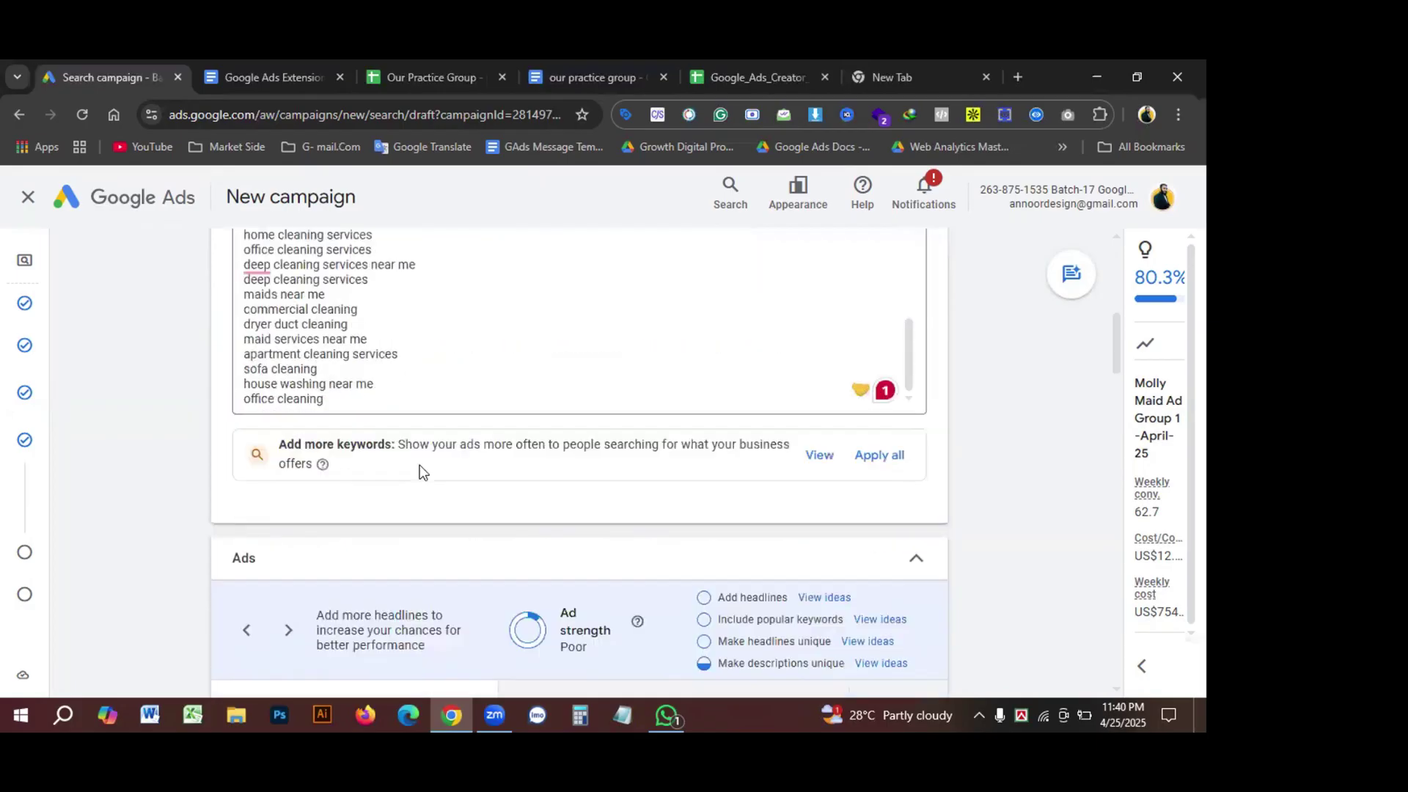
{"action": "scroll", "coordinate": [474, 444], "scroll_direction": "down", "scroll_amount": 1}
{"action": "scroll", "coordinate": [551, 495], "scroll_direction": "down", "scroll_amount": 2}
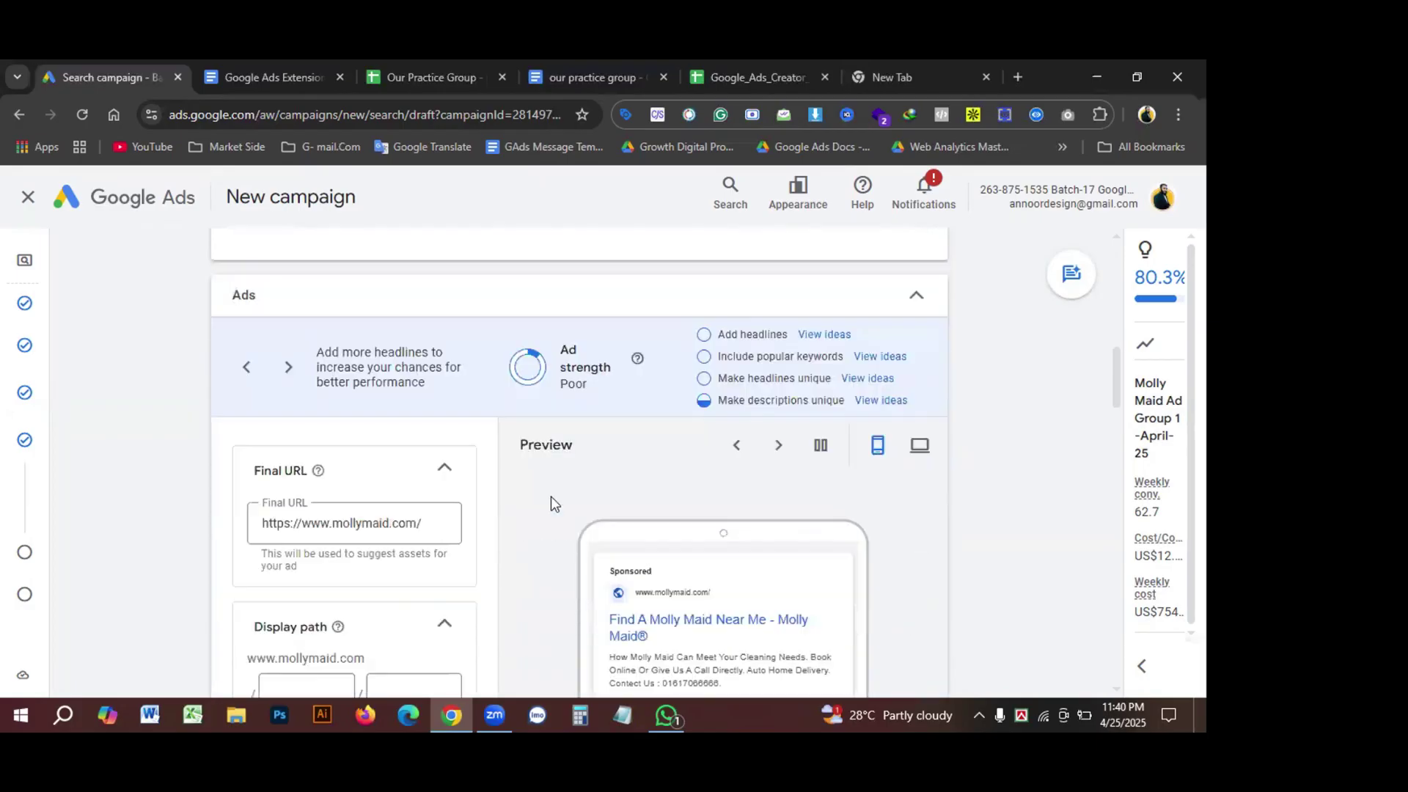
{"action": "scroll", "coordinate": [551, 495], "scroll_direction": "down", "scroll_amount": 1}
{"action": "scroll", "coordinate": [337, 472], "scroll_direction": "down", "scroll_amount": 2}
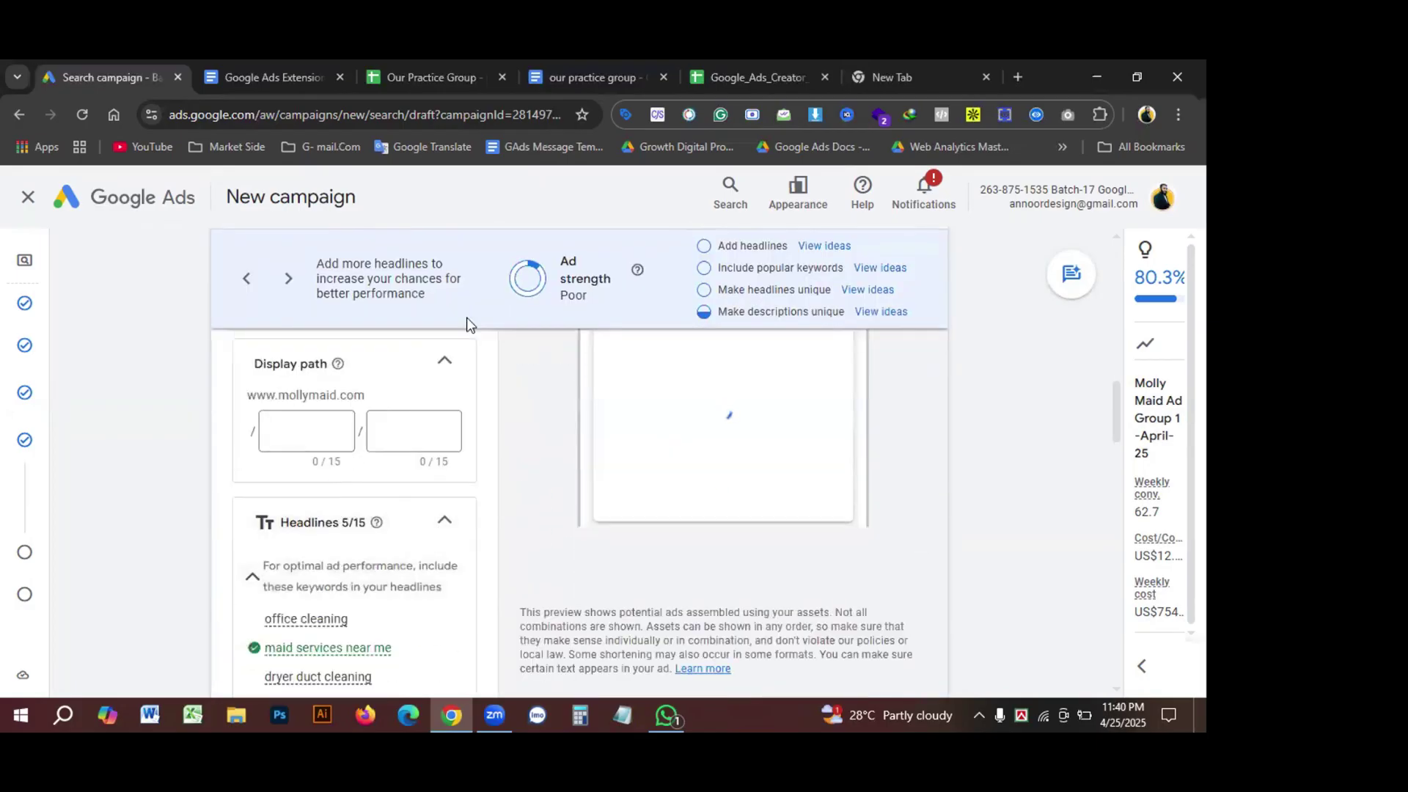
{"action": "left_click", "coordinate": [586, 88]}
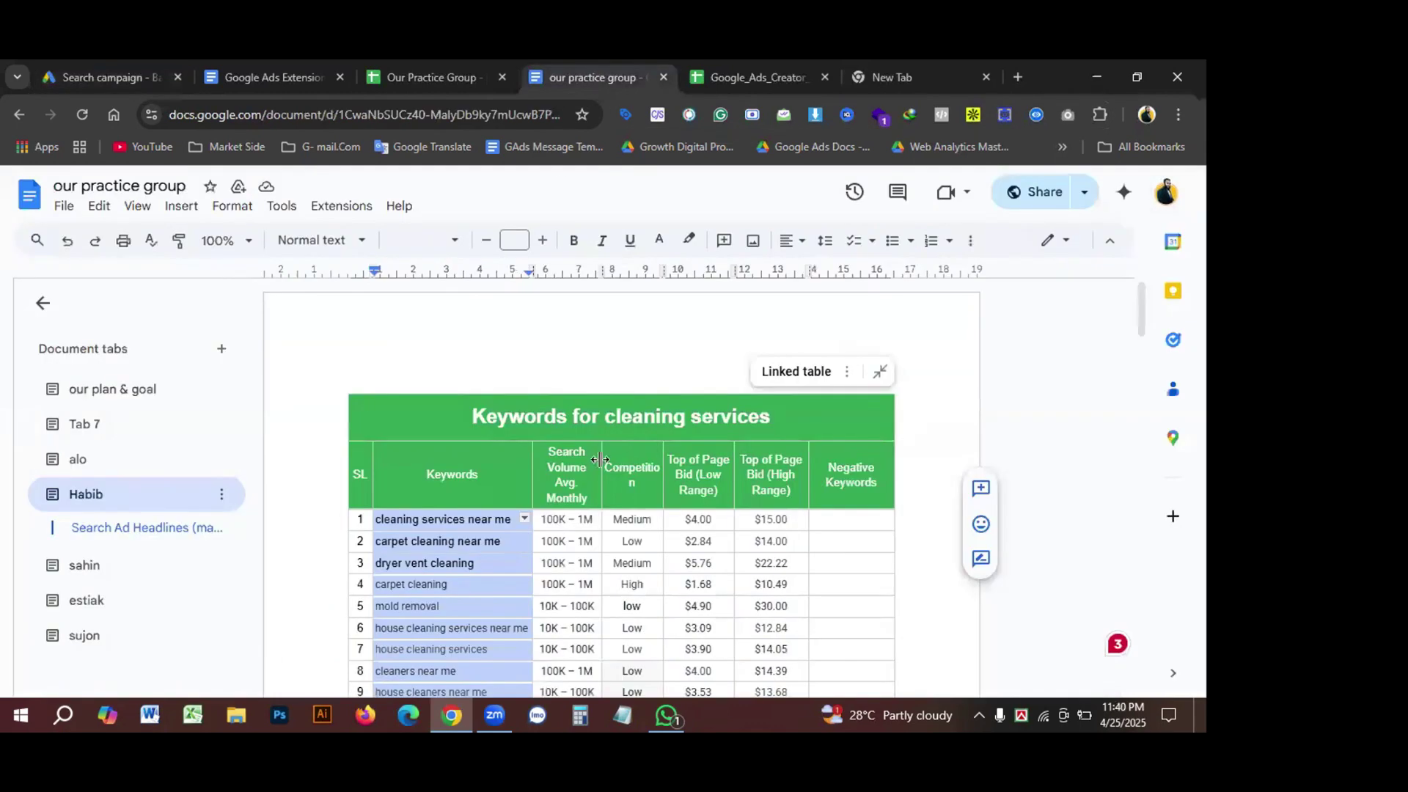
{"action": "scroll", "coordinate": [506, 517], "scroll_direction": "down", "scroll_amount": 10}
{"action": "scroll", "coordinate": [513, 517], "scroll_direction": "down", "scroll_amount": 2}
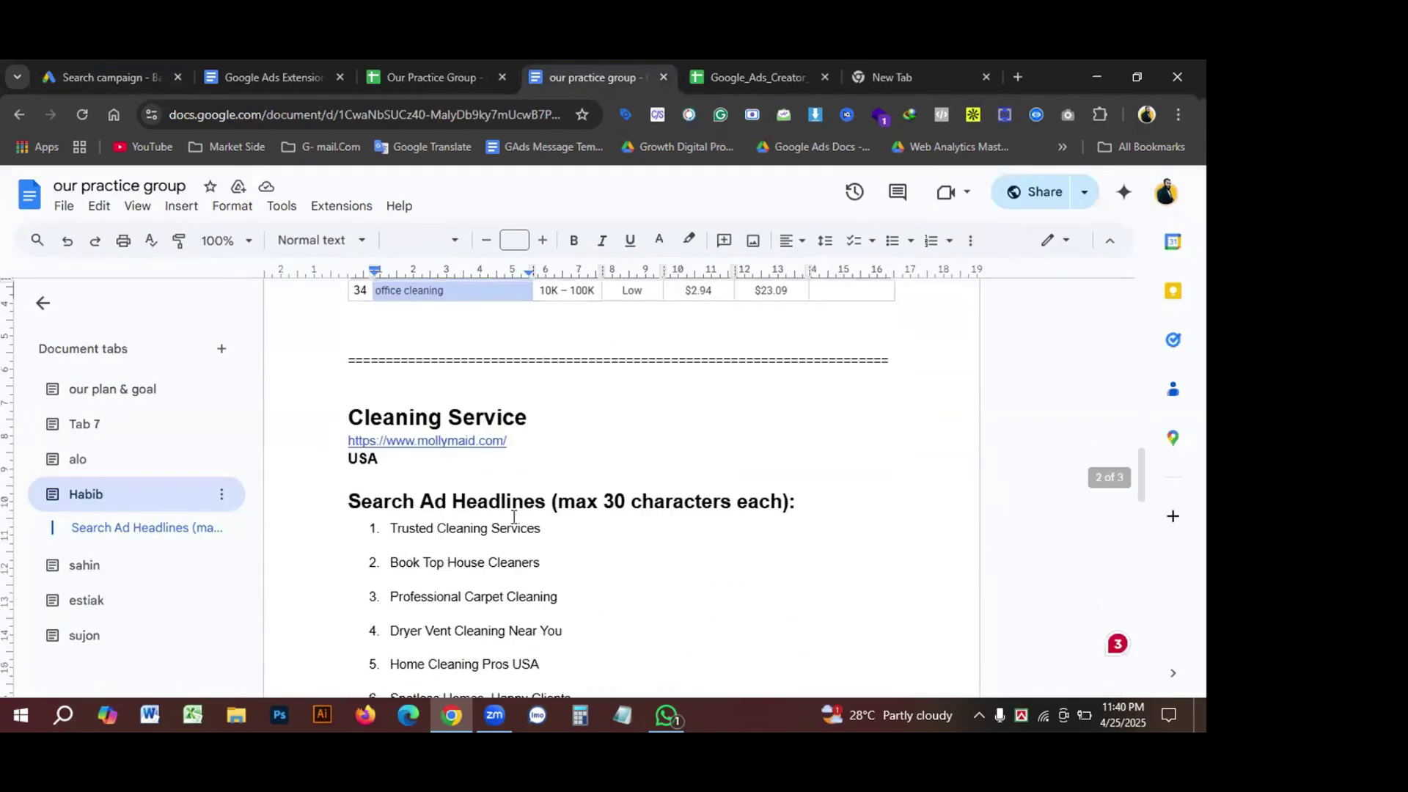
{"action": "scroll", "coordinate": [514, 517], "scroll_direction": "down", "scroll_amount": 5}
{"action": "scroll", "coordinate": [513, 517], "scroll_direction": "down", "scroll_amount": 8}
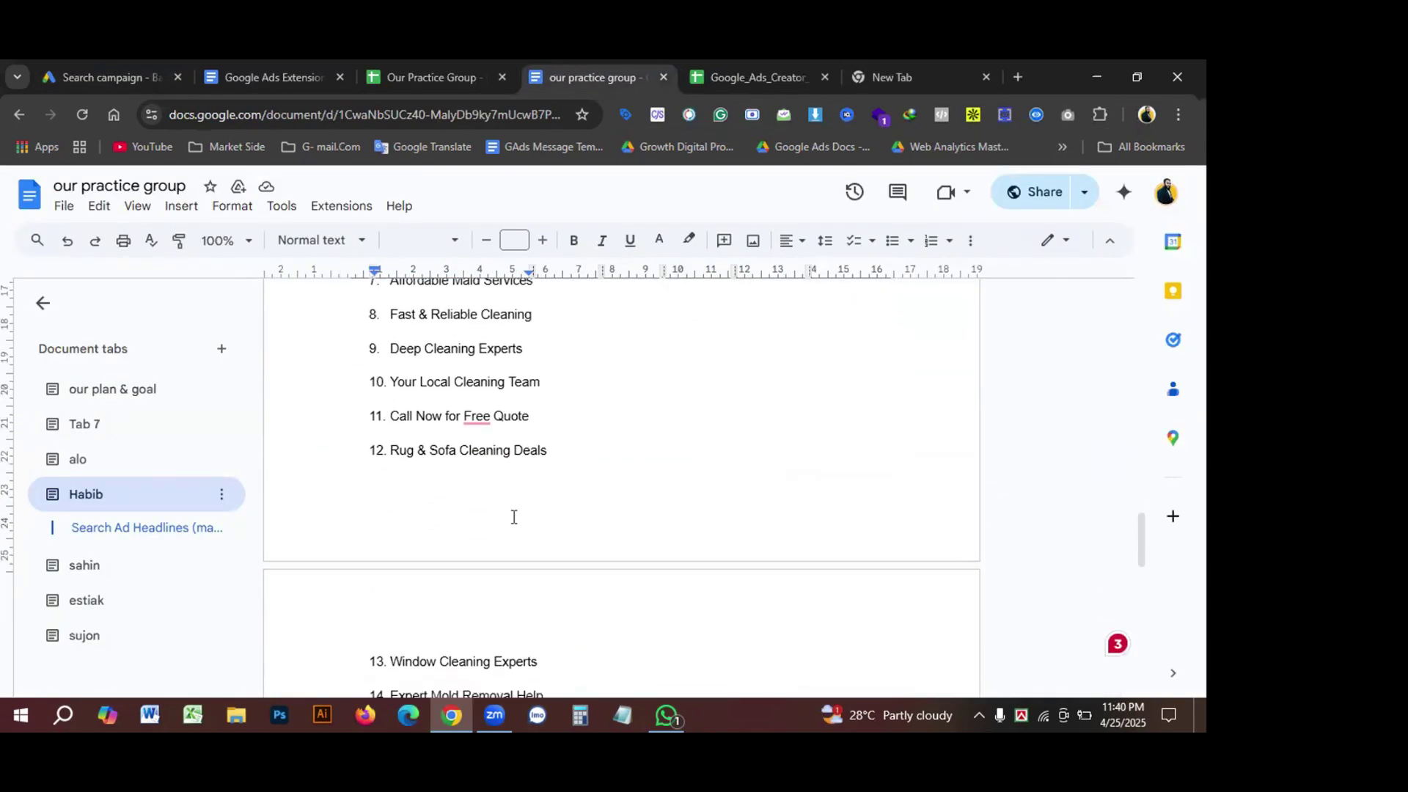
{"action": "scroll", "coordinate": [513, 516], "scroll_direction": "down", "scroll_amount": 1}
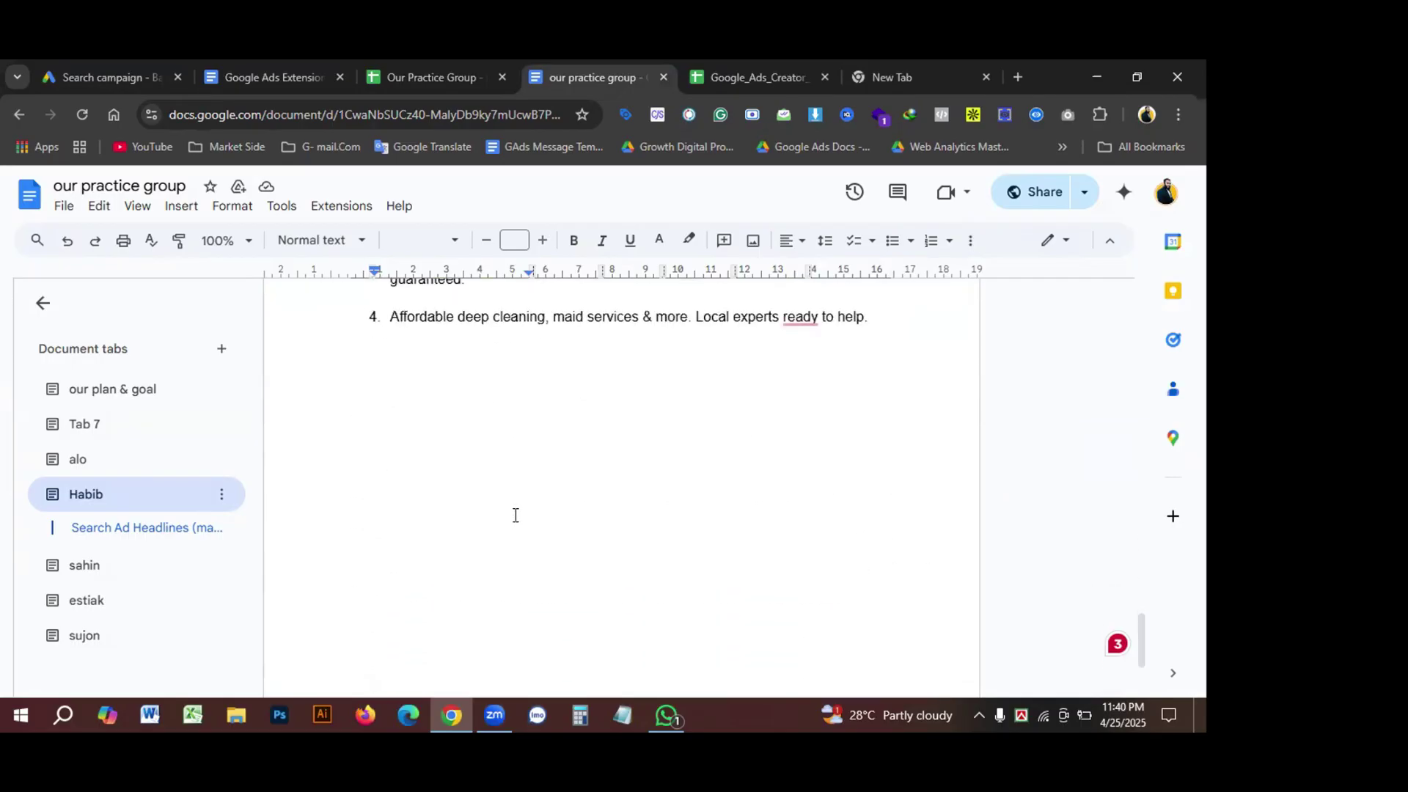
{"action": "scroll", "coordinate": [515, 517], "scroll_direction": "up", "scroll_amount": 9}
{"action": "scroll", "coordinate": [515, 518], "scroll_direction": "up", "scroll_amount": 6}
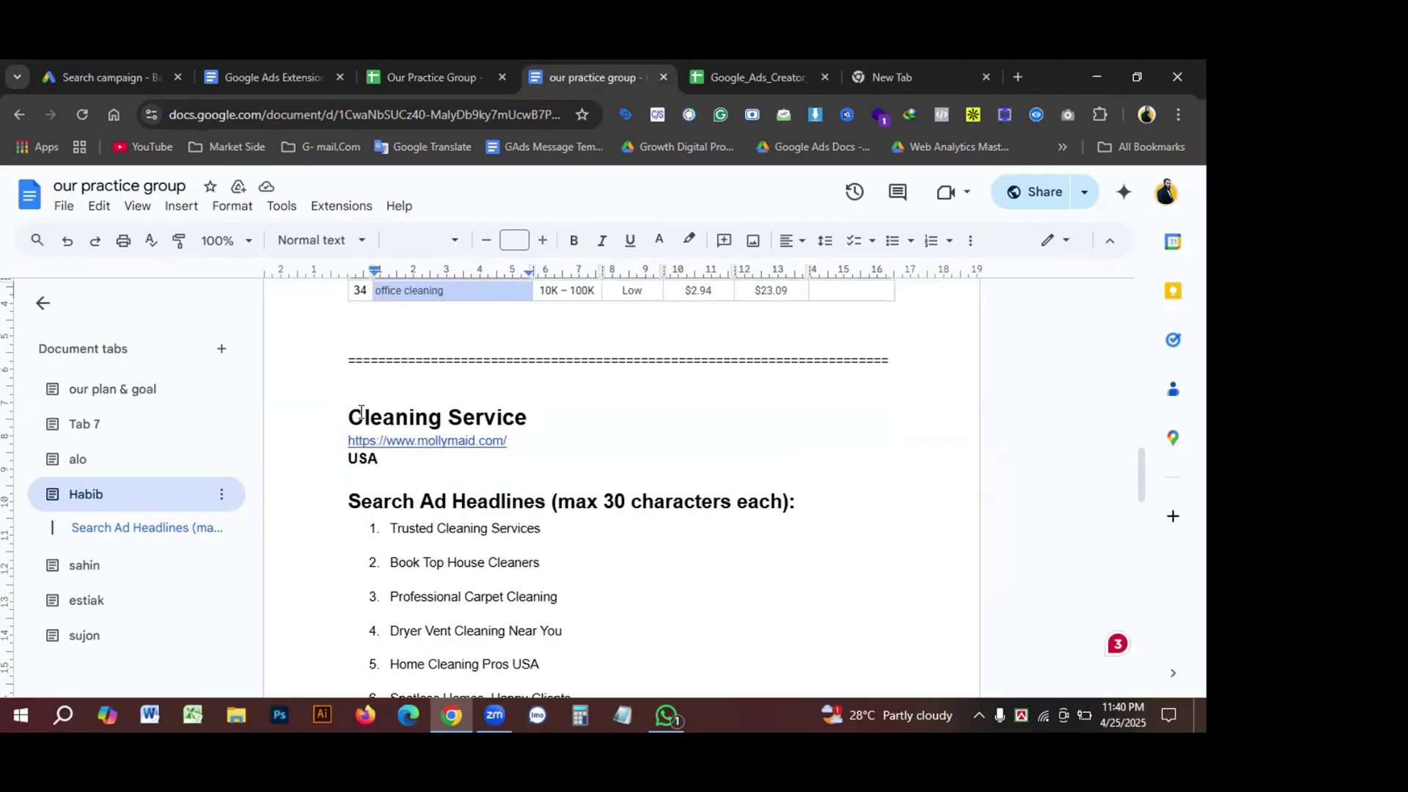
{"action": "double_click", "coordinate": [440, 414]}
{"action": "key", "text": "ctrl+c"}
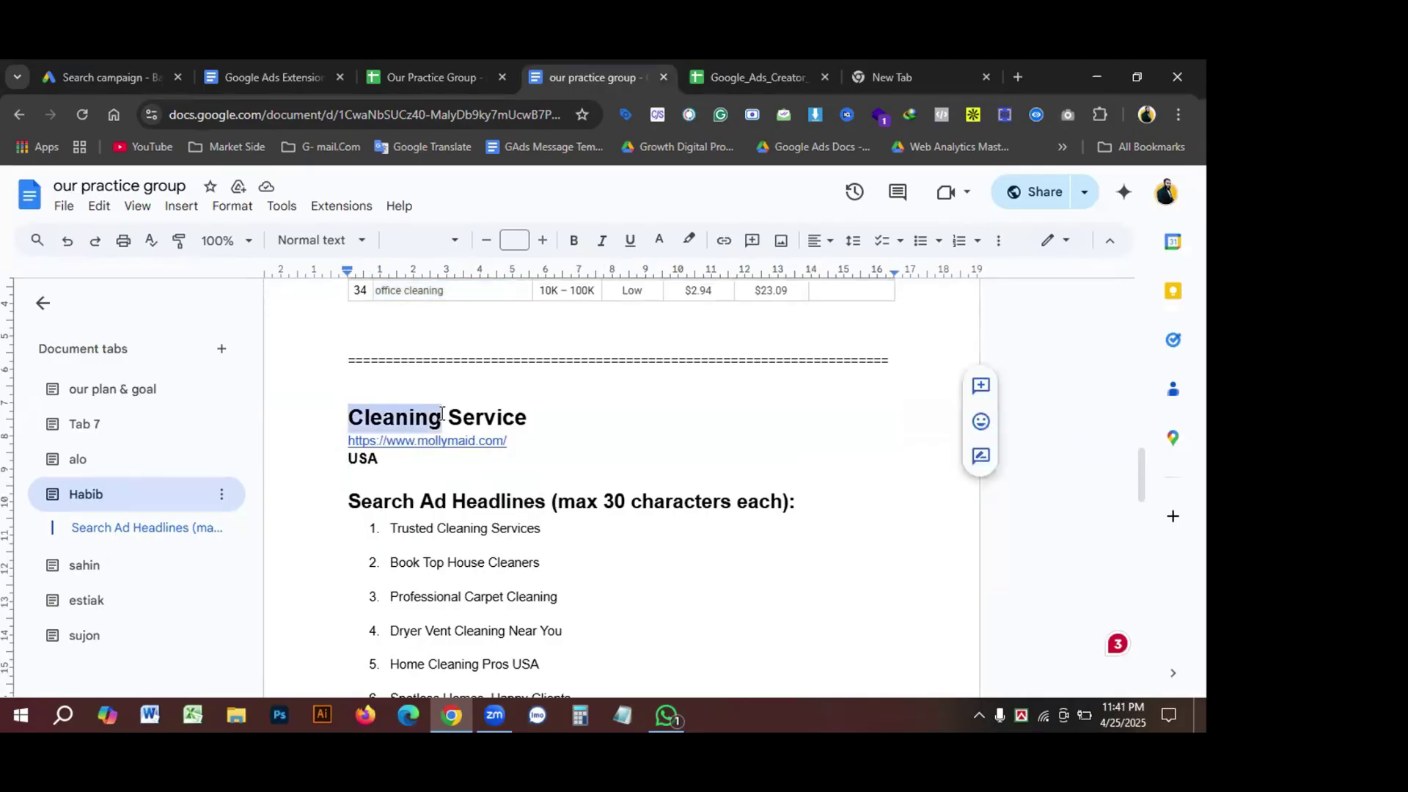
{"action": "left_click", "coordinate": [115, 68]}
{"action": "left_click", "coordinate": [286, 431]}
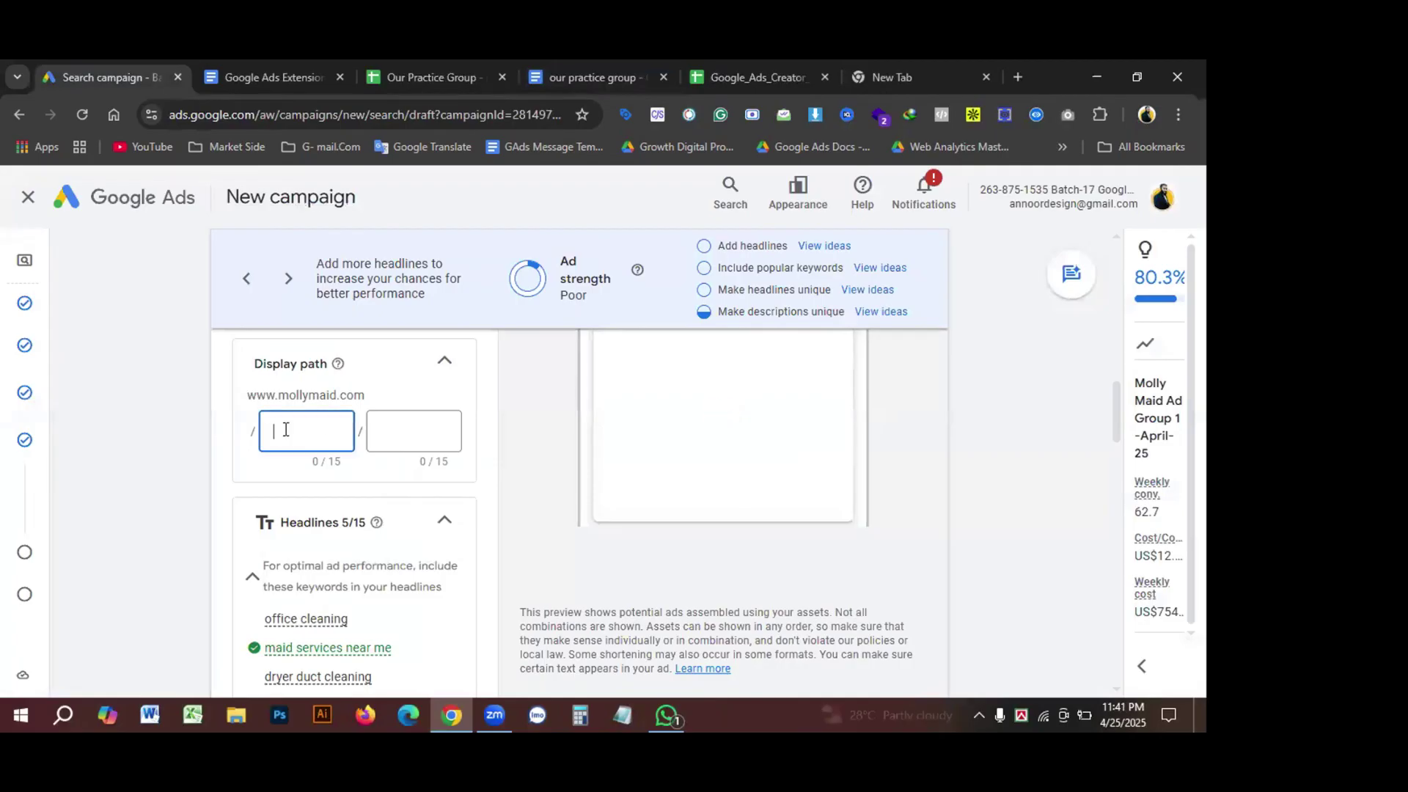
{"action": "key", "text": "ctrl+v"}
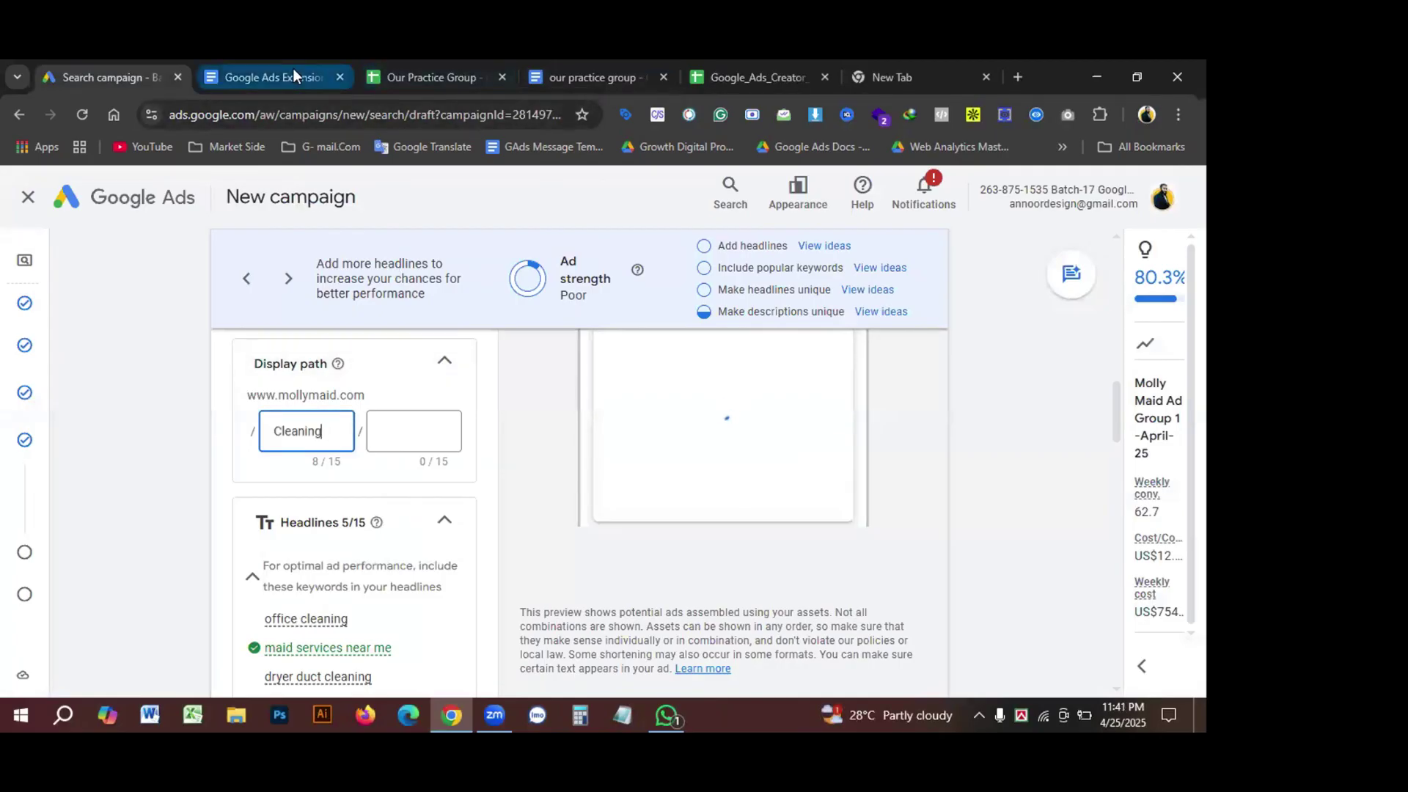
Step: Fill the second display path field with 'Service' copied from the practice doc heading
{"action": "left_click", "coordinate": [626, 75]}
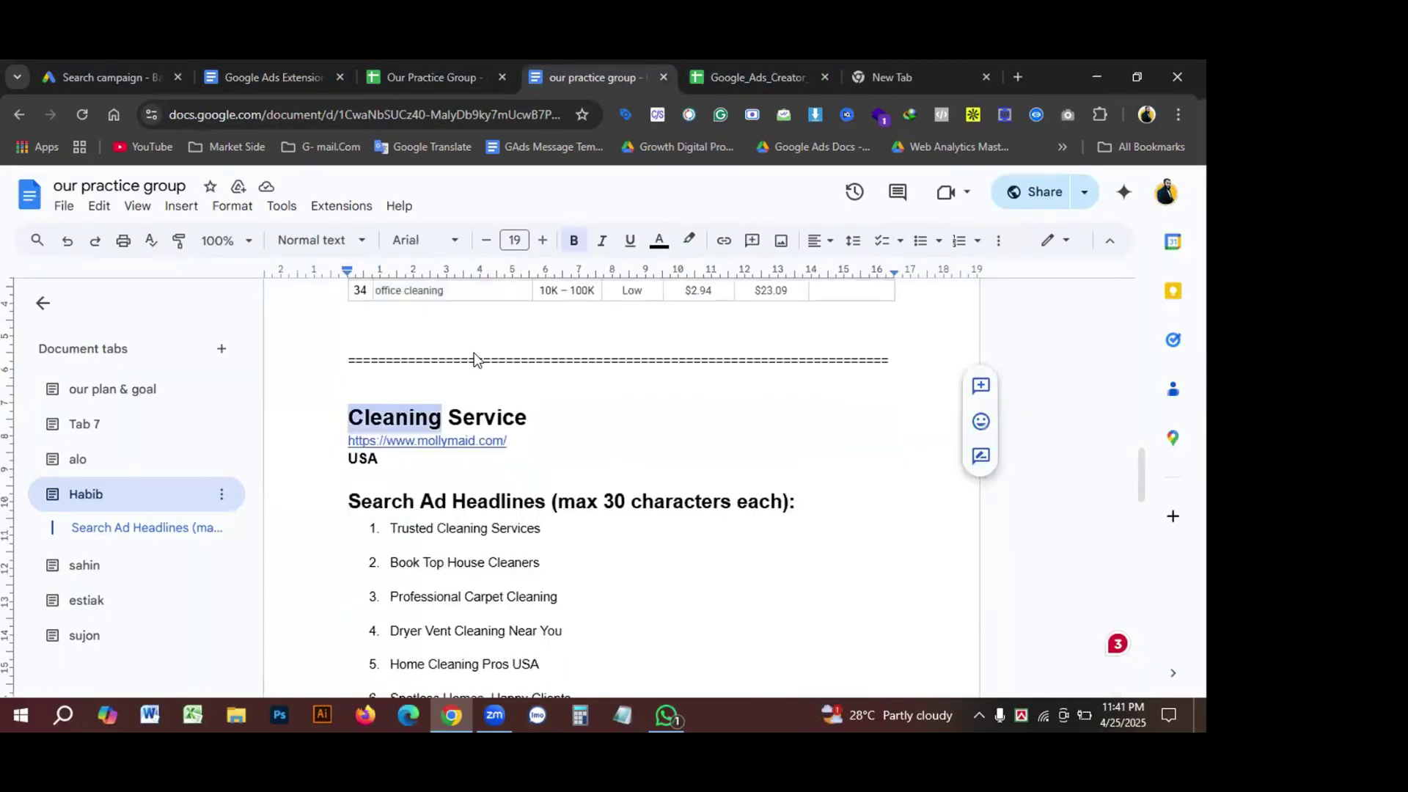
{"action": "double_click", "coordinate": [522, 416]}
{"action": "key", "text": "ctrl+c"}
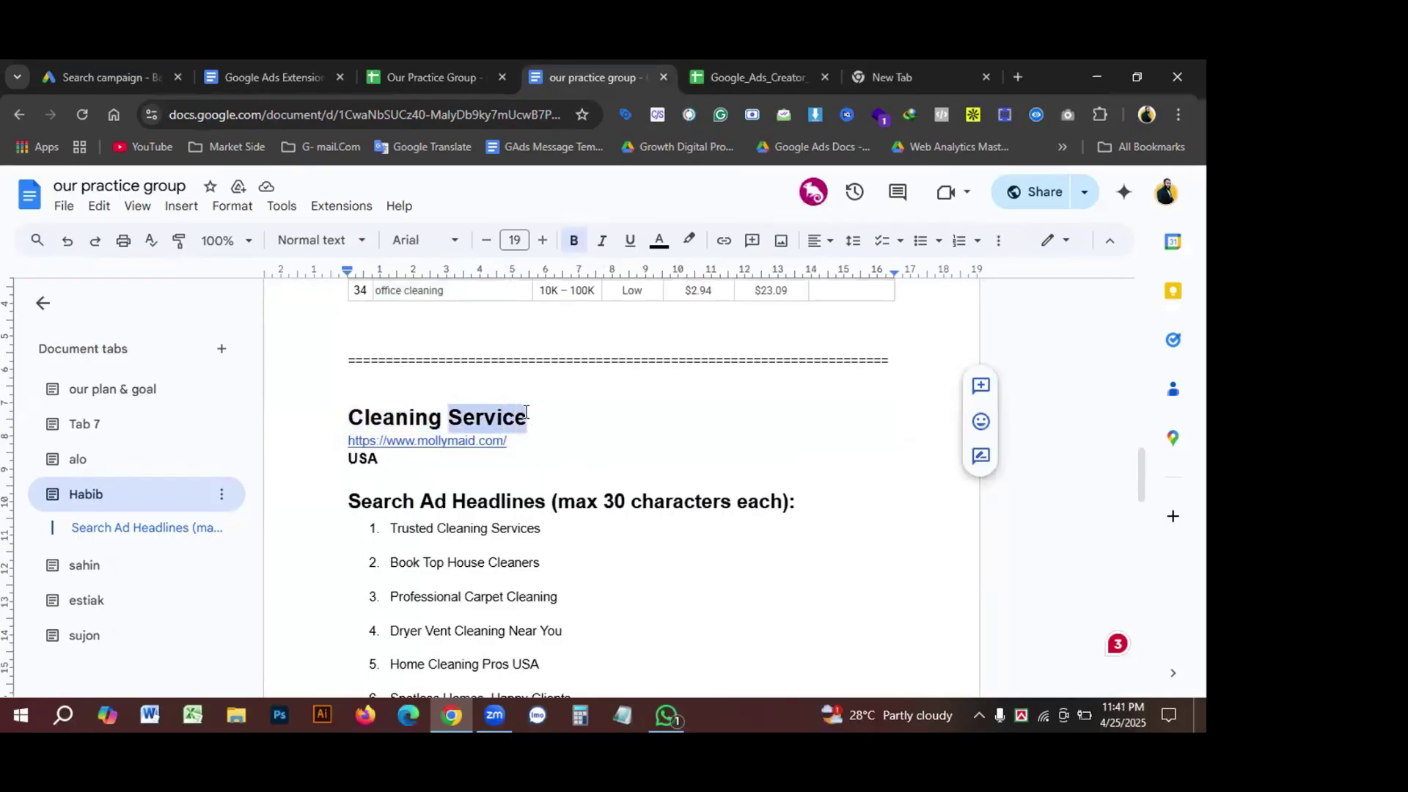
{"action": "left_click", "coordinate": [95, 75]}
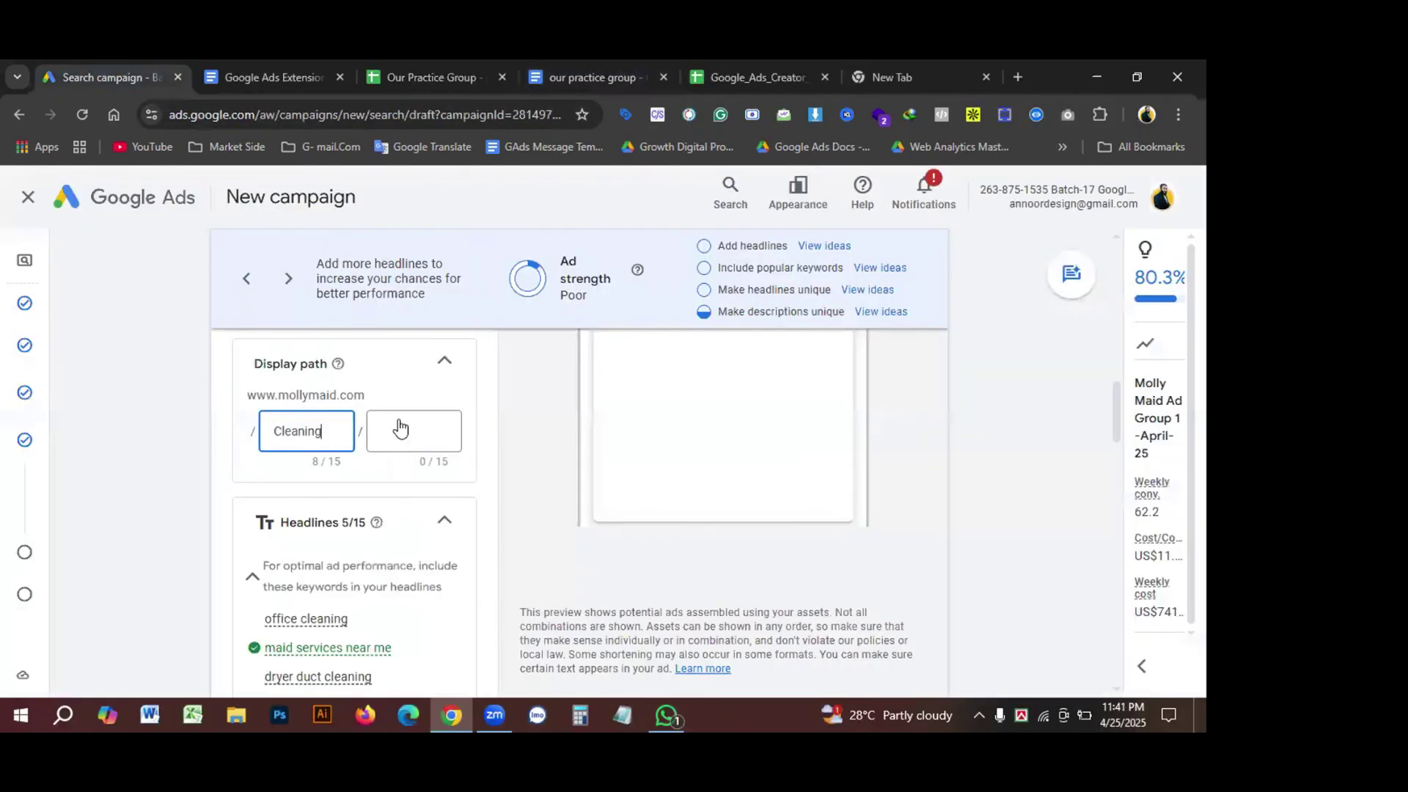
{"action": "left_click", "coordinate": [411, 444]}
{"action": "key", "text": "ctrl+v"}
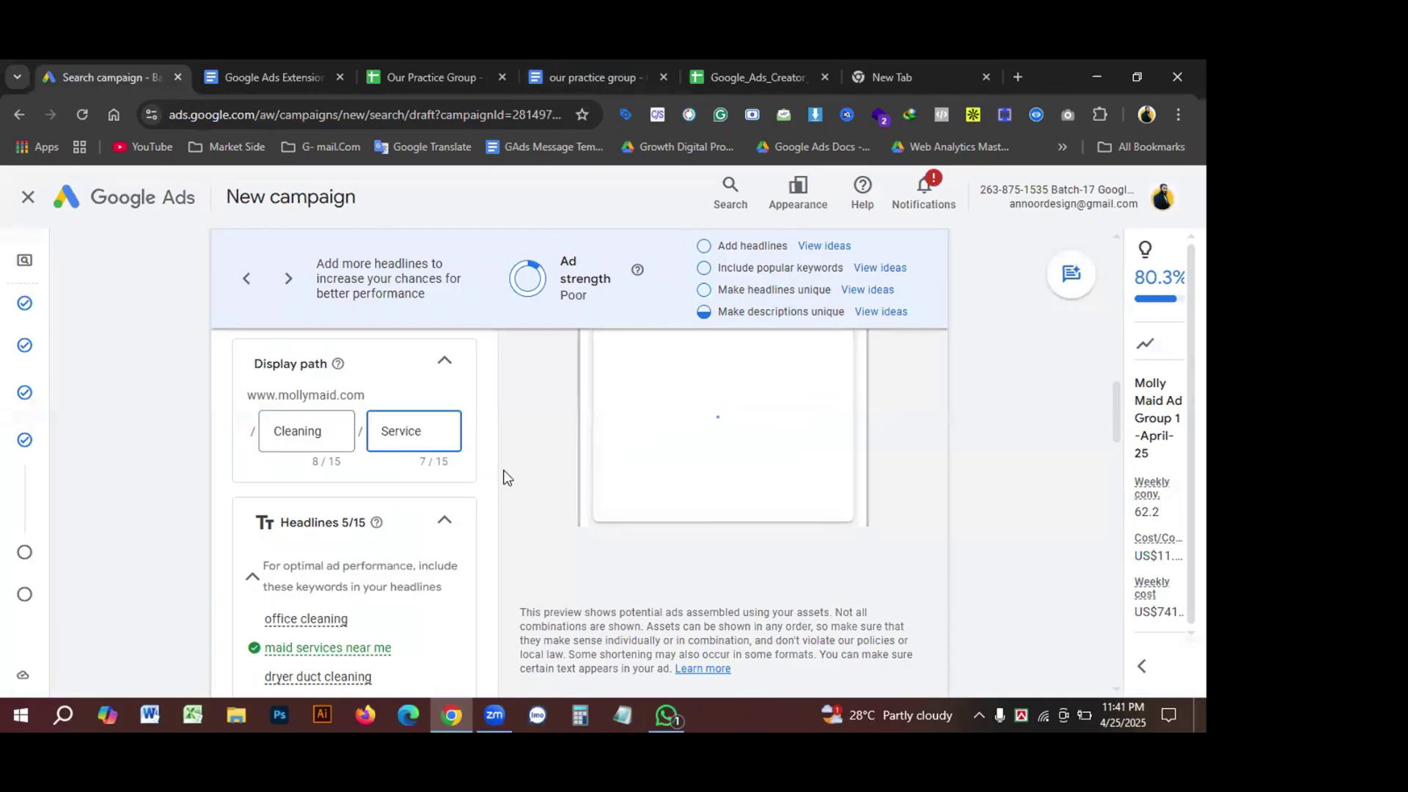
{"action": "scroll", "coordinate": [516, 478], "scroll_direction": "down", "scroll_amount": 1}
Step: Delete the default Molly Maid headlines and dismiss the headline suggestions
{"action": "scroll", "coordinate": [516, 478], "scroll_direction": "down", "scroll_amount": 2}
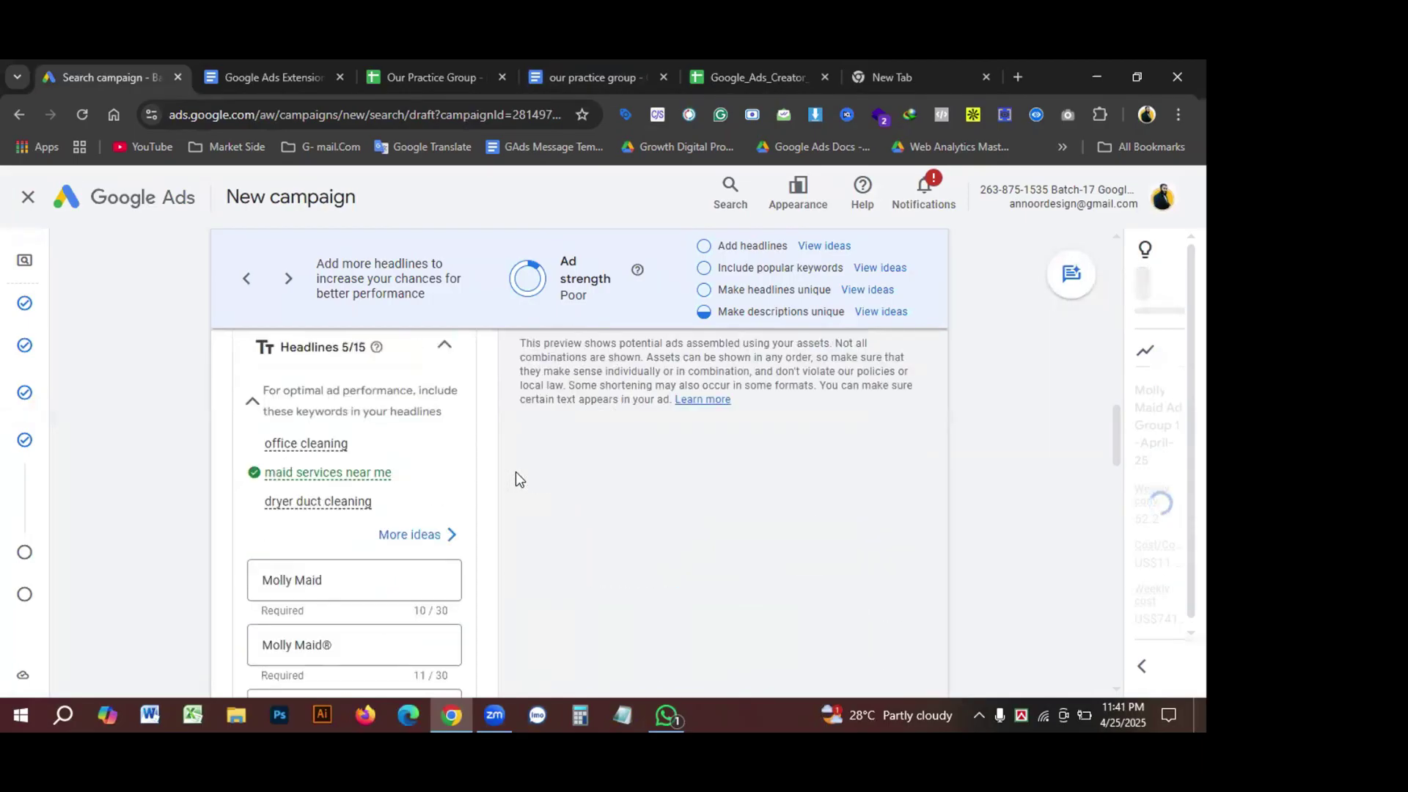
{"action": "scroll", "coordinate": [396, 470], "scroll_direction": "down", "scroll_amount": 1}
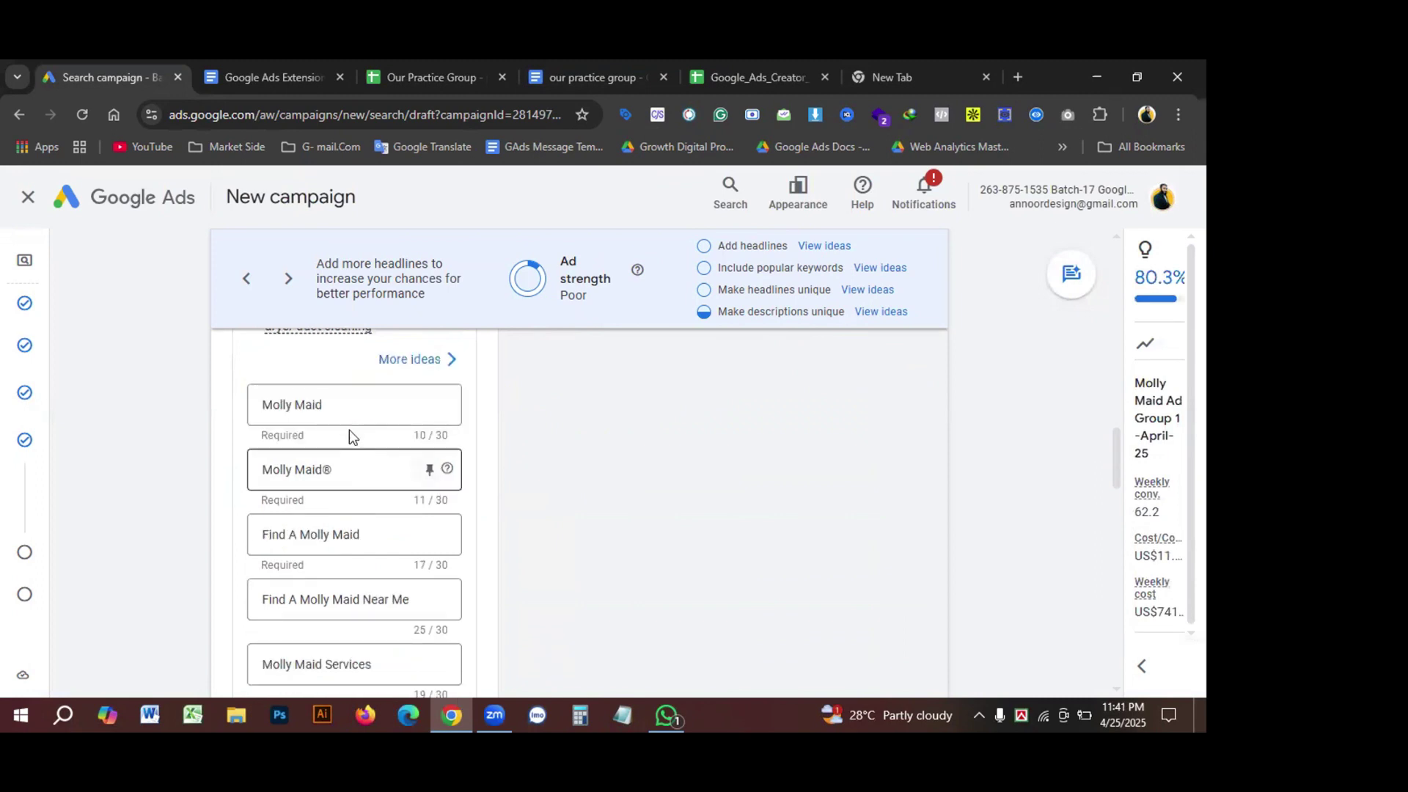
{"action": "left_click_drag", "start_coordinate": [356, 401], "coordinate": [268, 408]}
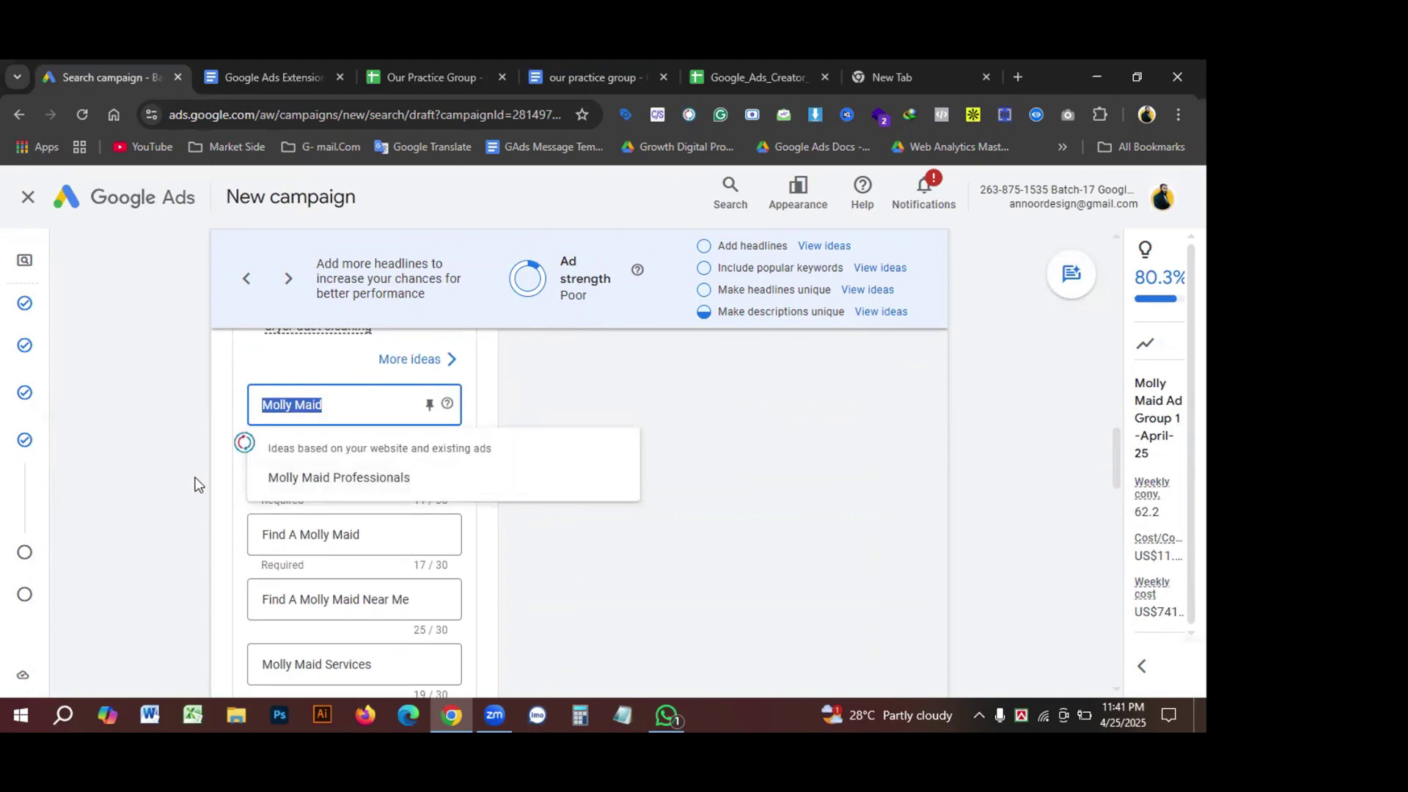
{"action": "key", "text": "BackSpace"}
{"action": "left_click_drag", "start_coordinate": [382, 450], "coordinate": [192, 454]}
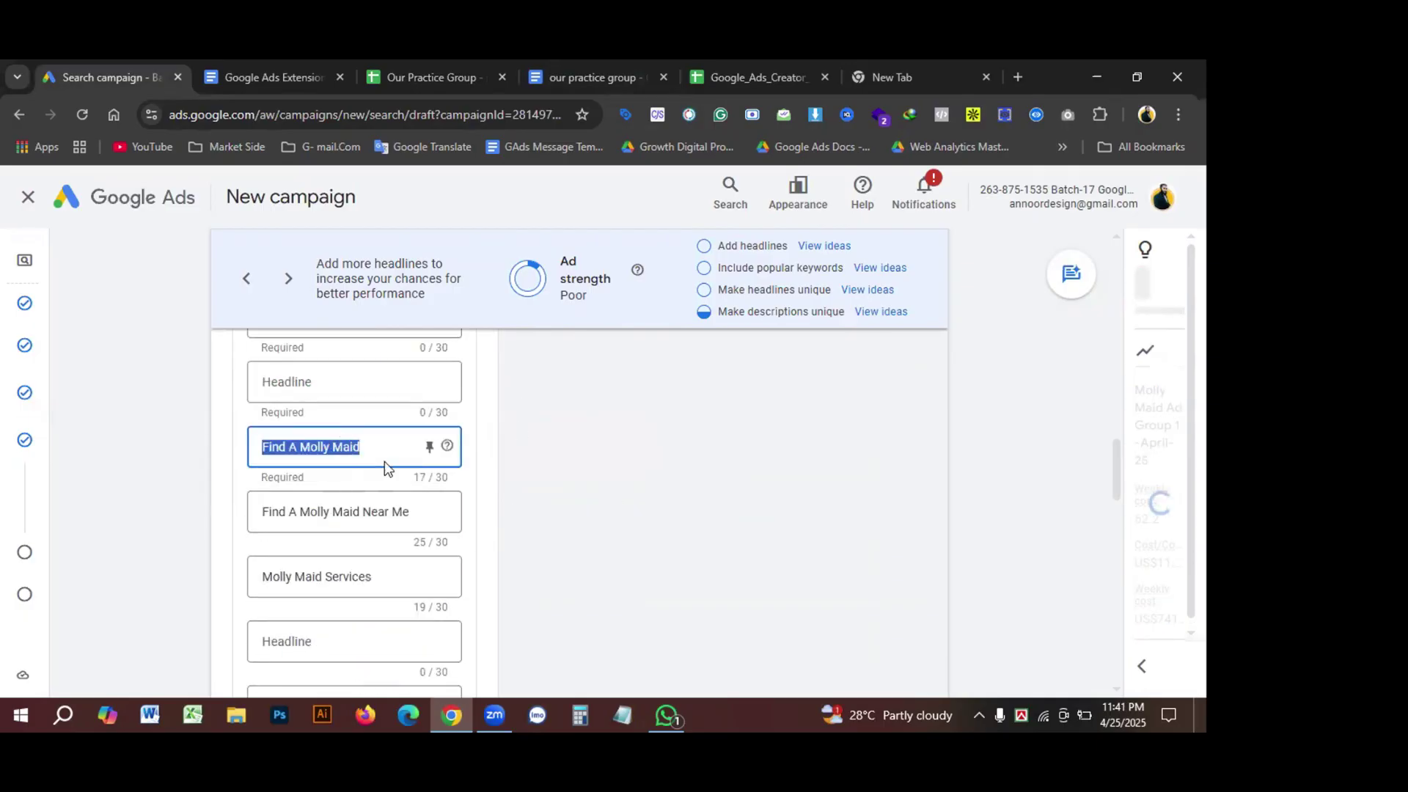
{"action": "key", "text": "BackSpace"}
{"action": "left_click_drag", "start_coordinate": [414, 519], "coordinate": [246, 518]}
{"action": "key", "text": "BackSpace"}
{"action": "scroll", "coordinate": [355, 503], "scroll_direction": "down", "scroll_amount": 1}
{"action": "left_click_drag", "start_coordinate": [381, 498], "coordinate": [246, 497]}
{"action": "scroll", "coordinate": [718, 470], "scroll_direction": "down", "scroll_amount": 2}
{"action": "left_click", "coordinate": [718, 470]}
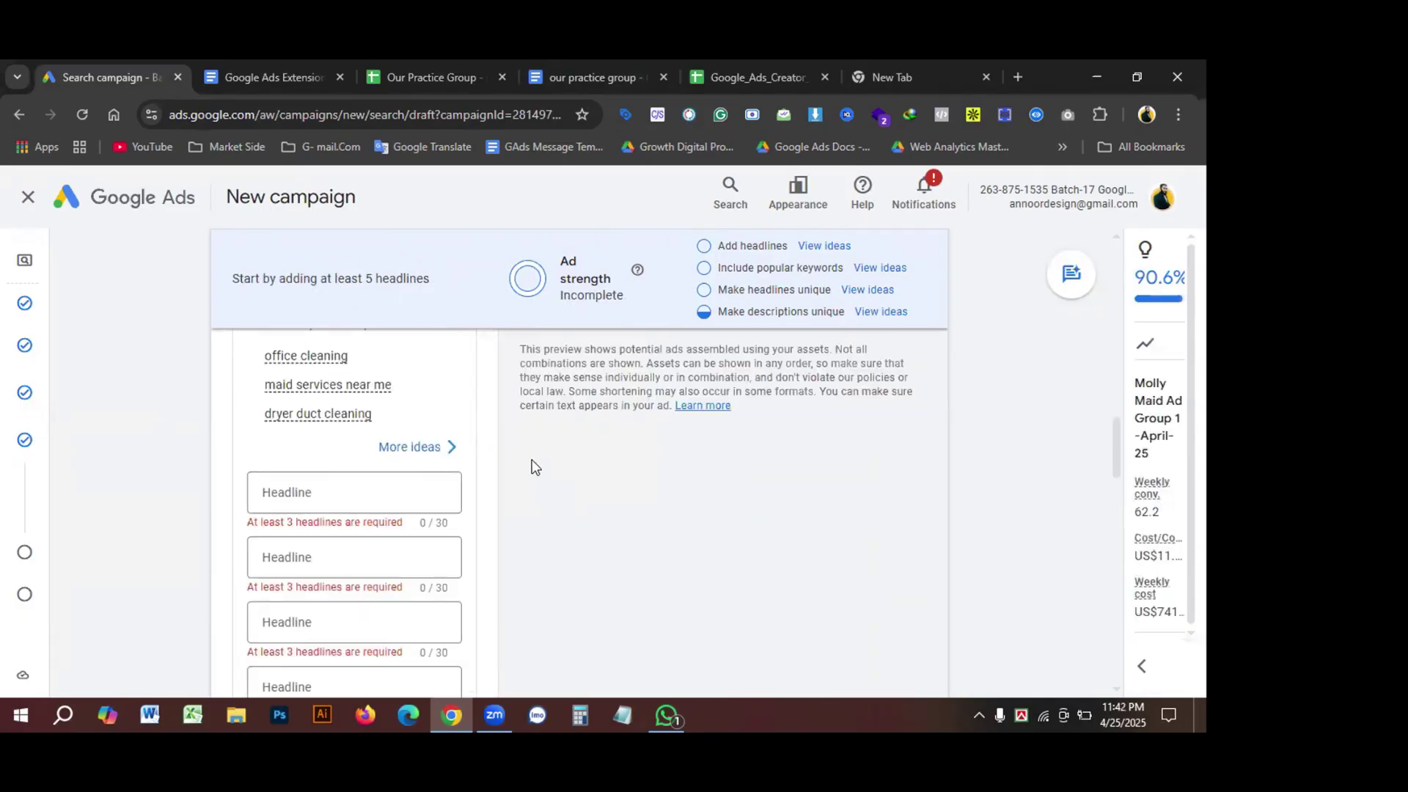
Step: Paste headlines 'Trusted Cleaning Services', 'Book Top House Cleaners' and 'Professional Carpet Cleaning' from the document
{"action": "left_click", "coordinate": [594, 77]}
{"action": "left_click", "coordinate": [433, 77]}
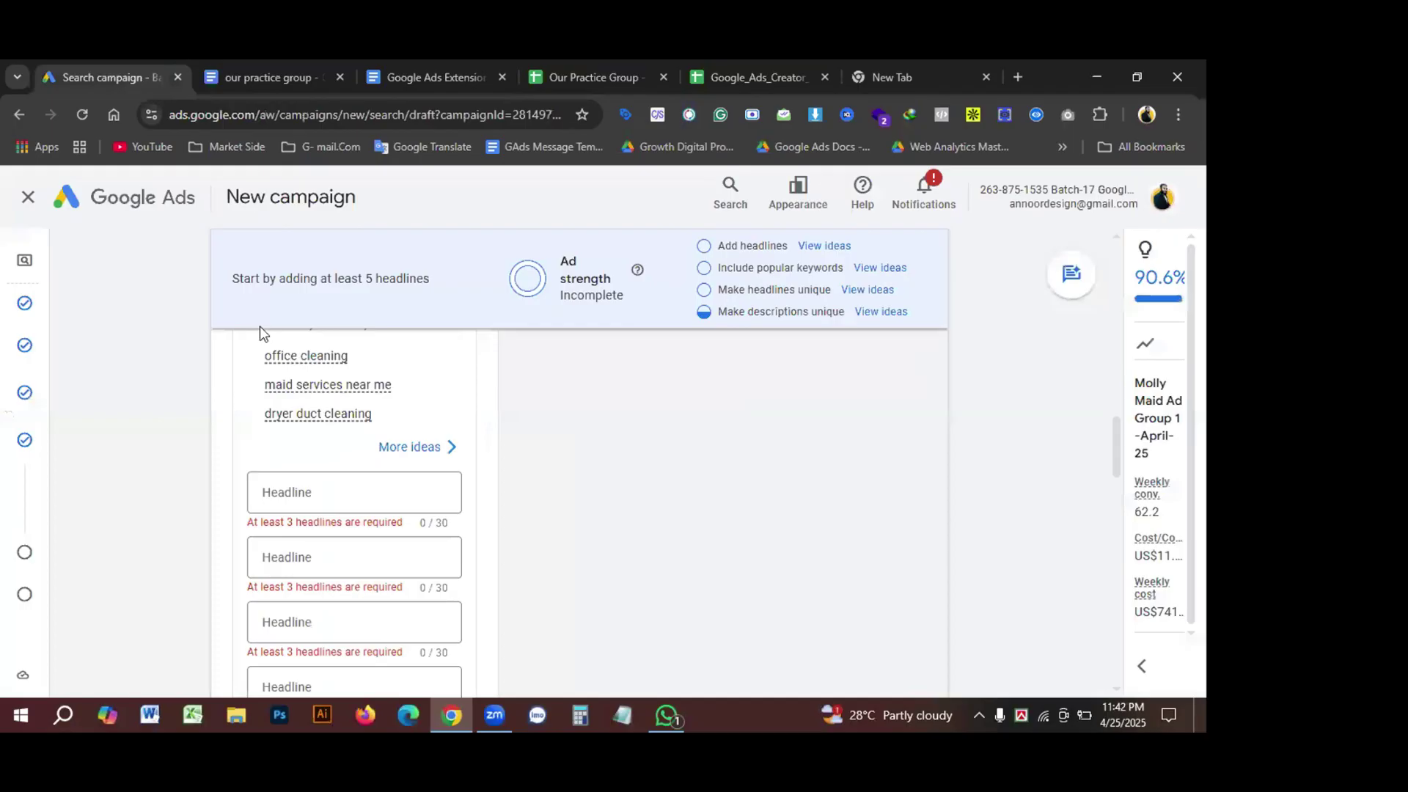
{"action": "left_click", "coordinate": [361, 495]}
{"action": "type", "text": "Trusted Cleaning Services"}
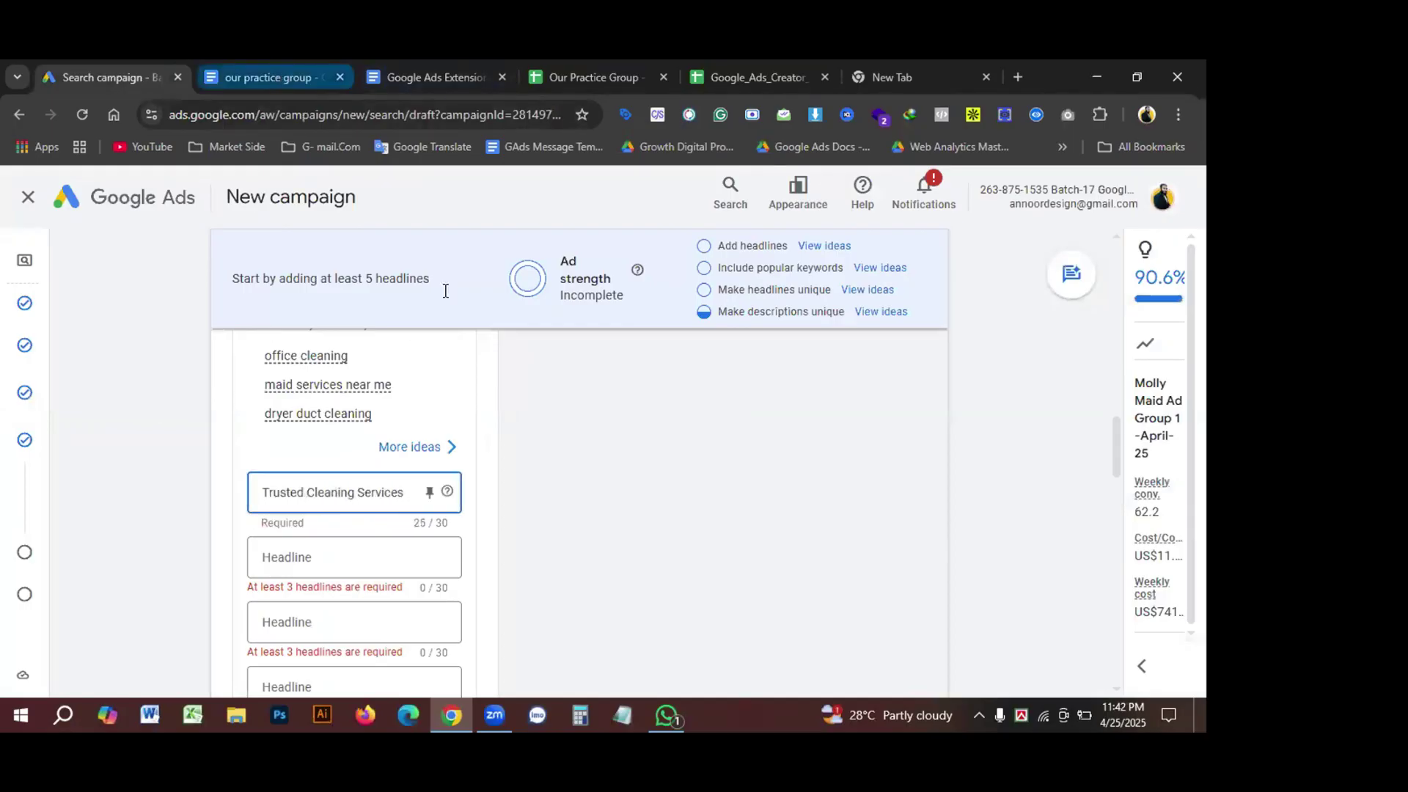
{"action": "left_click", "coordinate": [272, 76]}
{"action": "left_click_drag", "start_coordinate": [390, 475], "coordinate": [545, 475]}
{"action": "left_click", "coordinate": [92, 79]}
{"action": "scroll", "coordinate": [359, 506], "scroll_direction": "down", "scroll_amount": 1}
{"action": "left_click", "coordinate": [359, 471]}
{"action": "type", "text": "Book Top House Cleaners"}
{"action": "left_click", "coordinate": [271, 77]}
{"action": "left_click_drag", "start_coordinate": [390, 509], "coordinate": [565, 512]}
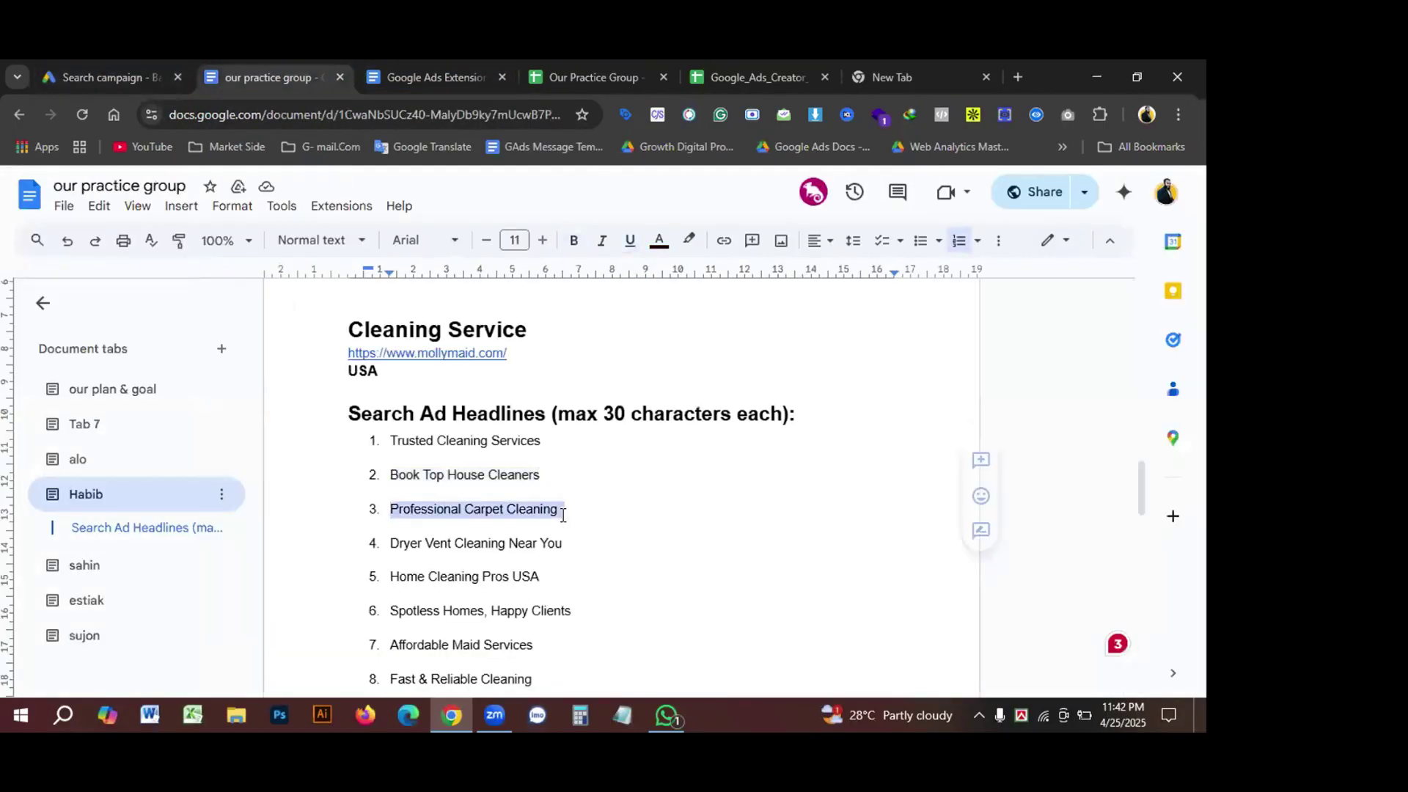
{"action": "left_click", "coordinate": [106, 78]}
{"action": "left_click", "coordinate": [352, 535]}
{"action": "type", "text": "Professional Carpet Cleaning"}
Step: Set headline 4 to a single 'Dryer Vent Cleaning Near You', replacing the duplicated text
{"action": "left_click", "coordinate": [271, 77]}
{"action": "left_click_drag", "start_coordinate": [389, 543], "coordinate": [564, 544]}
{"action": "key", "text": "ctrl+c"}
{"action": "left_click", "coordinate": [106, 78]}
{"action": "key", "text": "ctrl+v"}
{"action": "key", "text": "ctrl+v"}
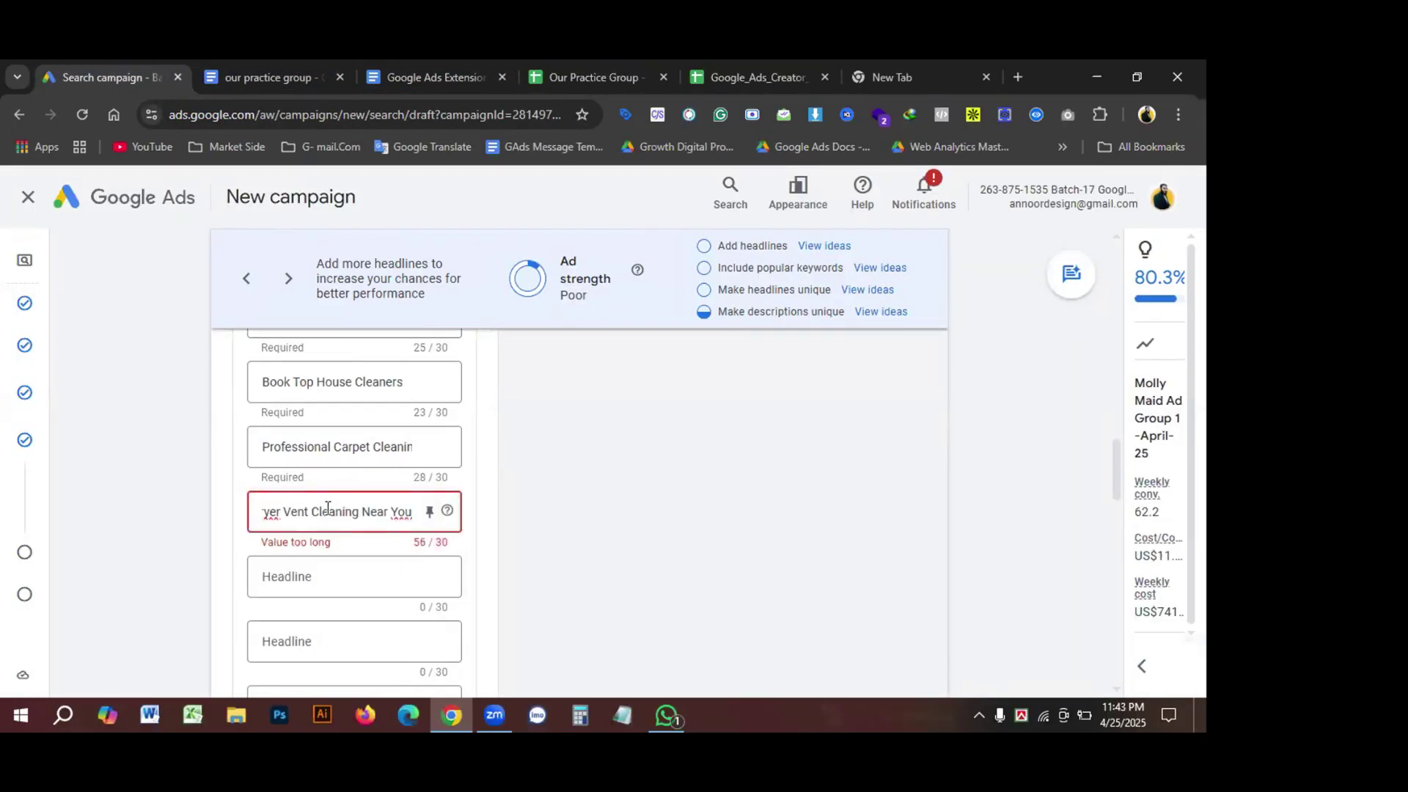
{"action": "triple_click", "coordinate": [321, 509]}
{"action": "key", "text": "ctrl+v"}
{"action": "left_click", "coordinate": [271, 77]}
{"action": "left_click", "coordinate": [107, 78]}
{"action": "left_click_drag", "start_coordinate": [274, 513], "coordinate": [394, 513]}
{"action": "triple_click", "coordinate": [312, 518]}
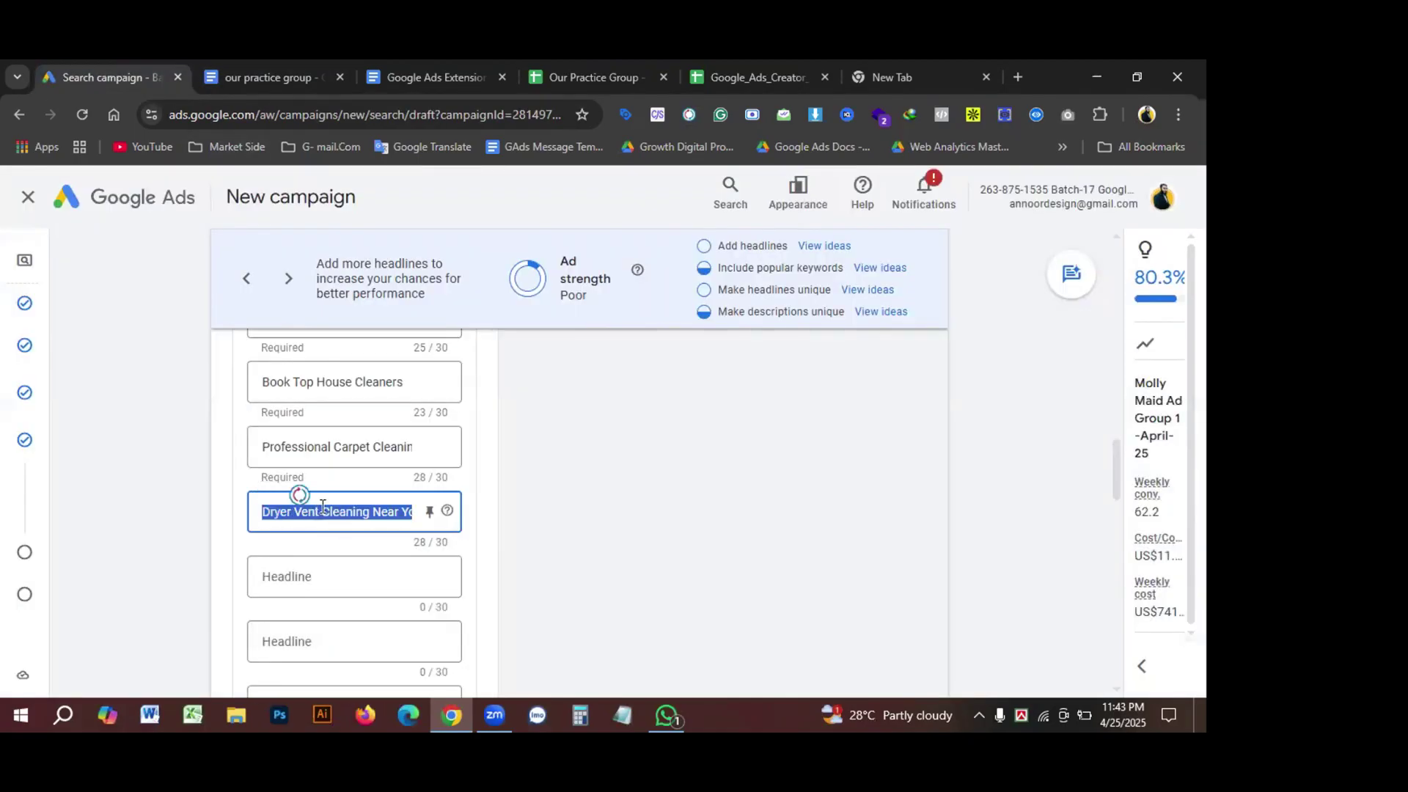
{"action": "key", "text": "ctrl+v"}
{"action": "scroll", "coordinate": [300, 495], "scroll_direction": "down", "scroll_amount": 1}
Step: Add headlines 'Home Cleaning Pros USA' and 'Spotless Homes, Happy Clients' from the document
{"action": "left_click", "coordinate": [274, 77]}
{"action": "type", "text": "Home Cleaning Pros USA"}
{"action": "key", "text": "ctrl+Tab"}
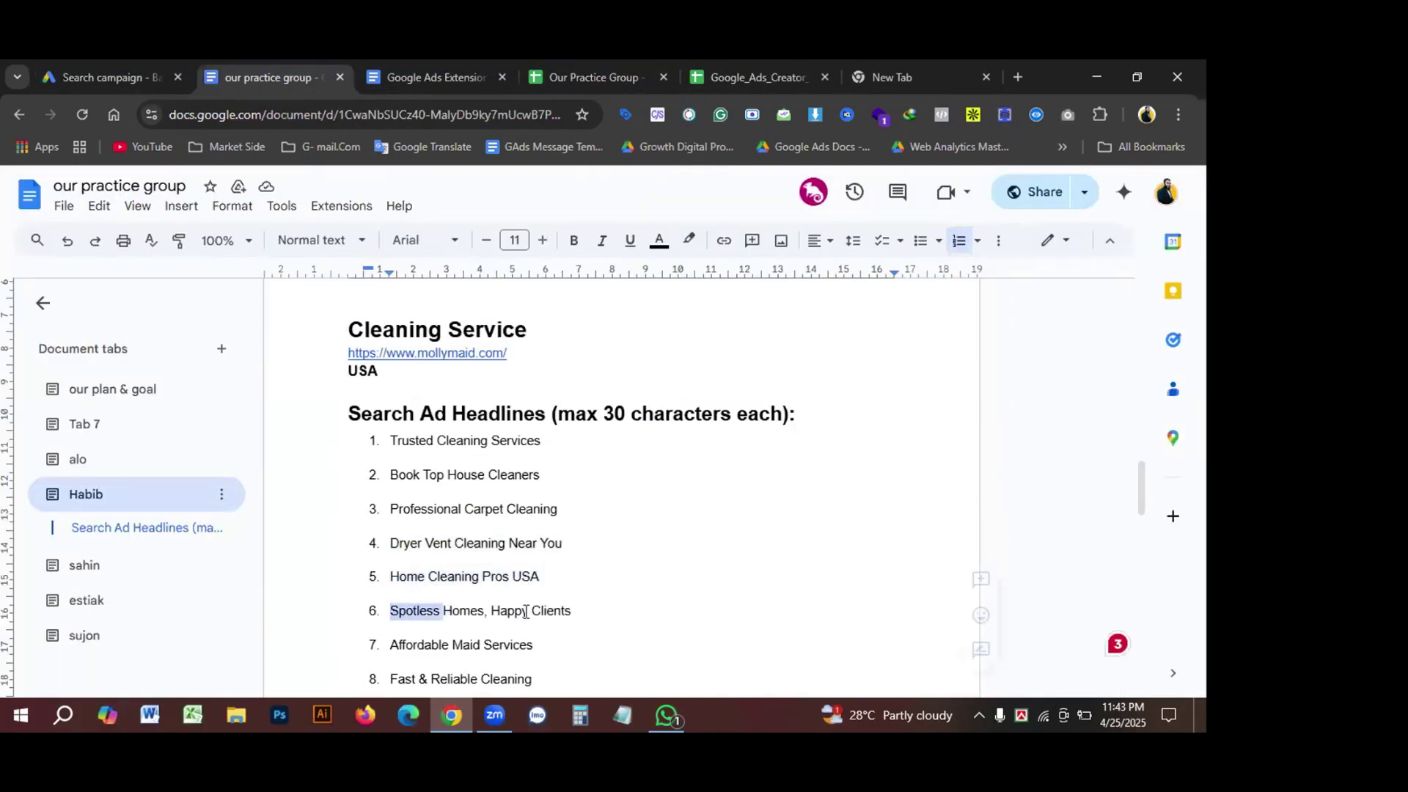
{"action": "key", "text": "ctrl+shift+Tab"}
{"action": "left_click", "coordinate": [283, 553]}
{"action": "key", "text": "ctrl+Tab"}
{"action": "key", "text": "ctrl+c"}
{"action": "key", "text": "ctrl+shift+Tab"}
{"action": "key", "text": "ctrl+v"}
Step: Add headlines 'Affordable Maid Services', 'Fast & Reliable Cleaning' and 'Deep Cleaning Experts'
{"action": "left_click", "coordinate": [296, 450]}
{"action": "key", "text": "ctrl+Tab"}
{"action": "key", "text": "ctrl+c"}
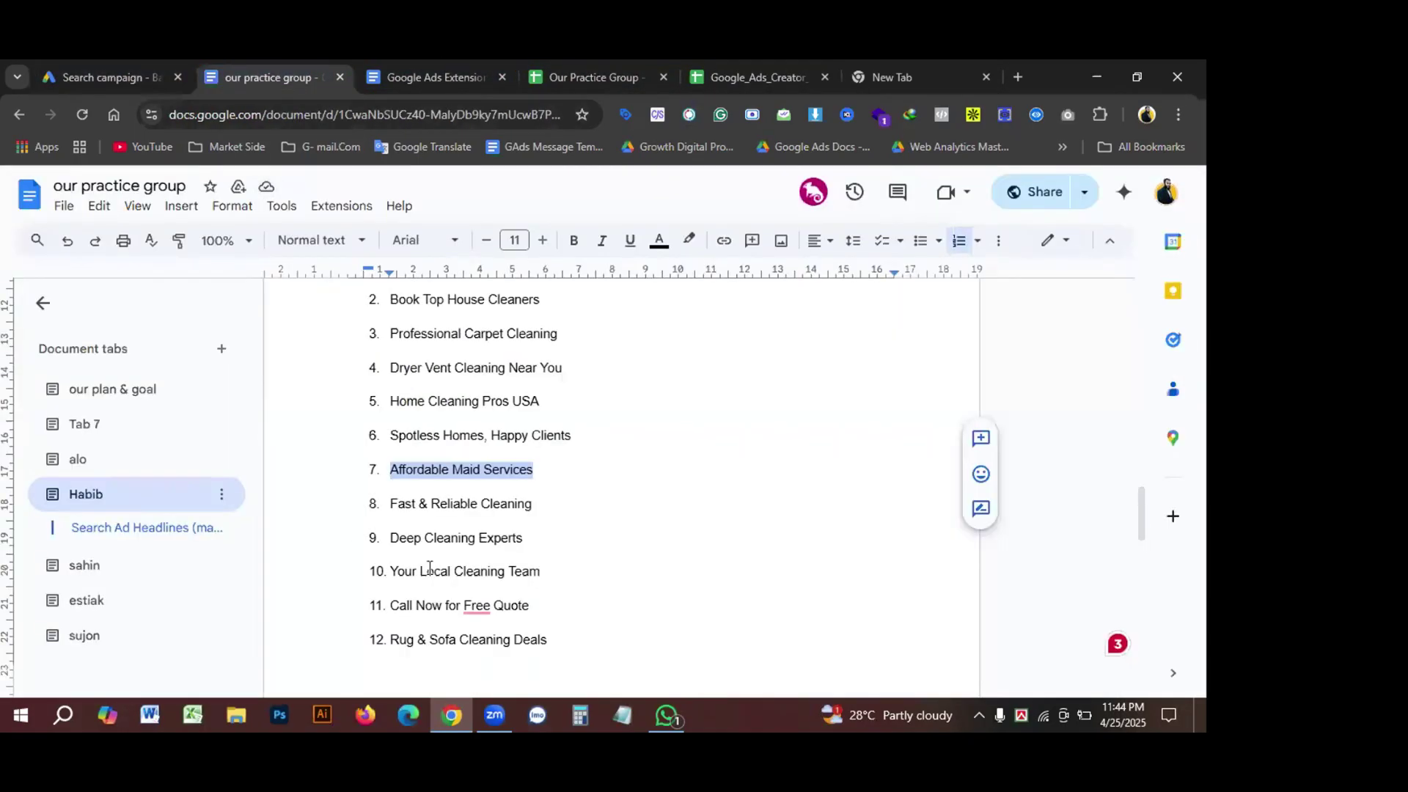
{"action": "key", "text": "ctrl+shift+Tab"}
{"action": "key", "text": "ctrl+v"}
{"action": "left_click", "coordinate": [345, 509]}
{"action": "key", "text": "ctrl+v"}
{"action": "left_click", "coordinate": [295, 563]}
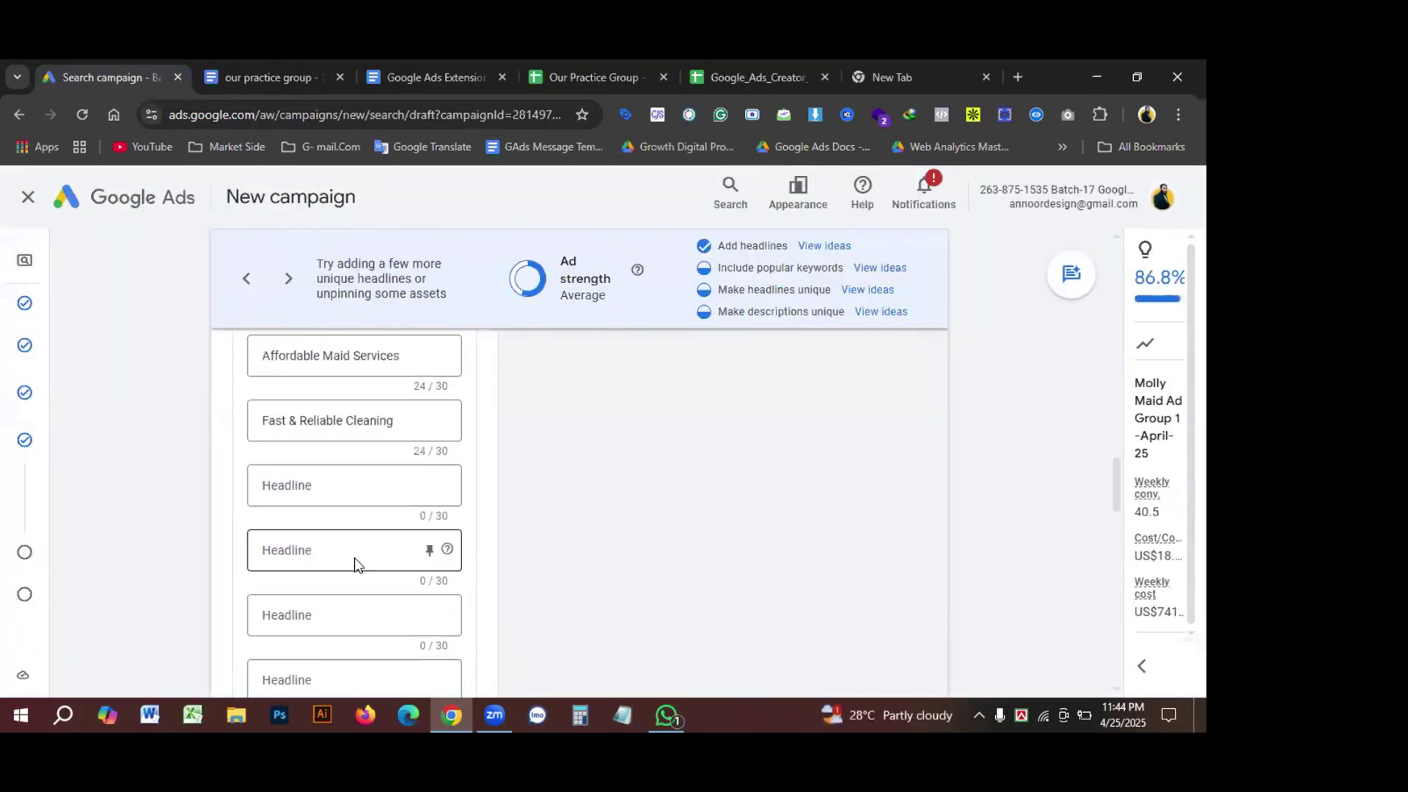
{"action": "key", "text": "ctrl+Tab"}
{"action": "key", "text": "ctrl+c"}
{"action": "key", "text": "ctrl+shift+Tab"}
{"action": "key", "text": "ctrl+v"}
{"action": "key", "text": "ctrl+Tab"}
Step: Add headlines 'Your Local Cleaning Team', 'Call Now for Free Quote' and 'Rug & Sofa Cleaning Deals'
{"action": "triple_click", "coordinate": [465, 483]}
{"action": "key", "text": "ctrl+c"}
{"action": "key", "text": "ctrl+shift+Tab"}
{"action": "key", "text": "ctrl+v"}
{"action": "key", "text": "ctrl+Tab"}
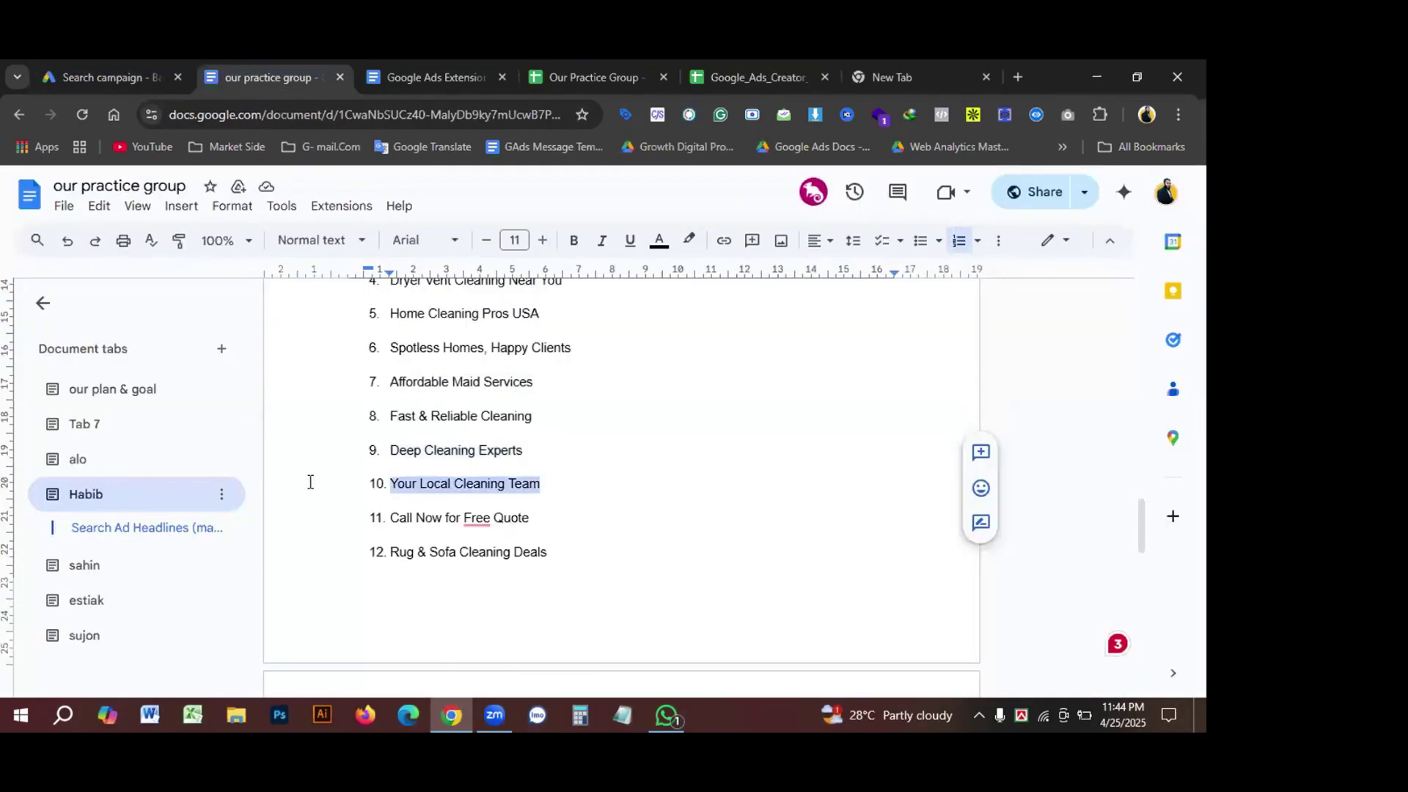
{"action": "triple_click", "coordinate": [459, 518]}
{"action": "key", "text": "ctrl+c"}
{"action": "key", "text": "ctrl+shift+Tab"}
{"action": "key", "text": "ctrl+Tab"}
{"action": "triple_click", "coordinate": [468, 552]}
{"action": "key", "text": "ctrl+c"}
{"action": "key", "text": "ctrl+shift+Tab"}
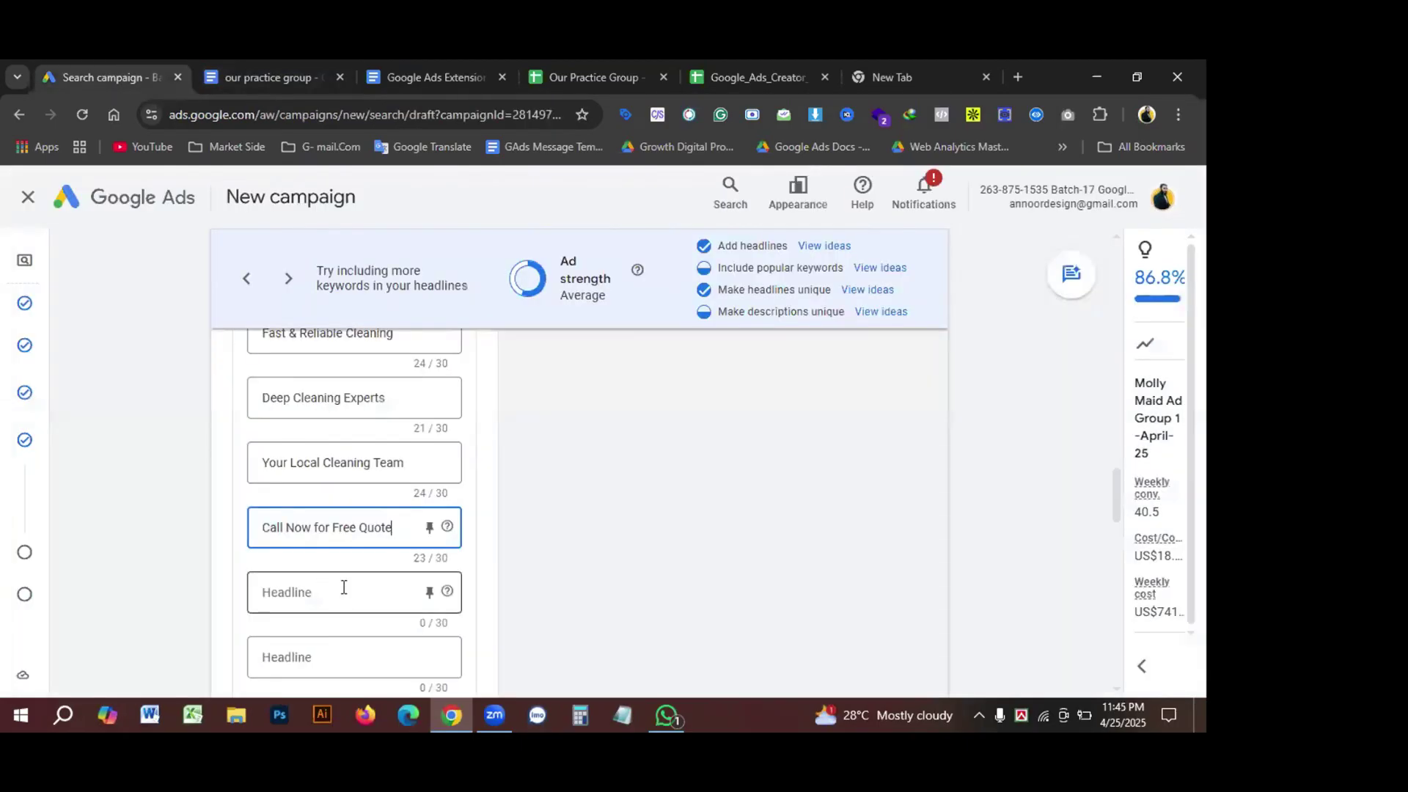
{"action": "left_click", "coordinate": [343, 584]}
{"action": "key", "text": "ctrl+v"}
Step: Add headlines 'Window Cleaning Experts', 'Expert Mold Removal Help' and 'Carpet & Upholstery Pros'
{"action": "key", "text": "ctrl+Tab"}
{"action": "triple_click", "coordinate": [371, 492]}
{"action": "key", "text": "ctrl+c"}
{"action": "key", "text": "ctrl+shift+Tab"}
{"action": "left_click", "coordinate": [327, 481]}
{"action": "key", "text": "ctrl+v"}
{"action": "left_click", "coordinate": [312, 550]}
{"action": "key", "text": "ctrl+Tab"}
{"action": "triple_click", "coordinate": [469, 446]}
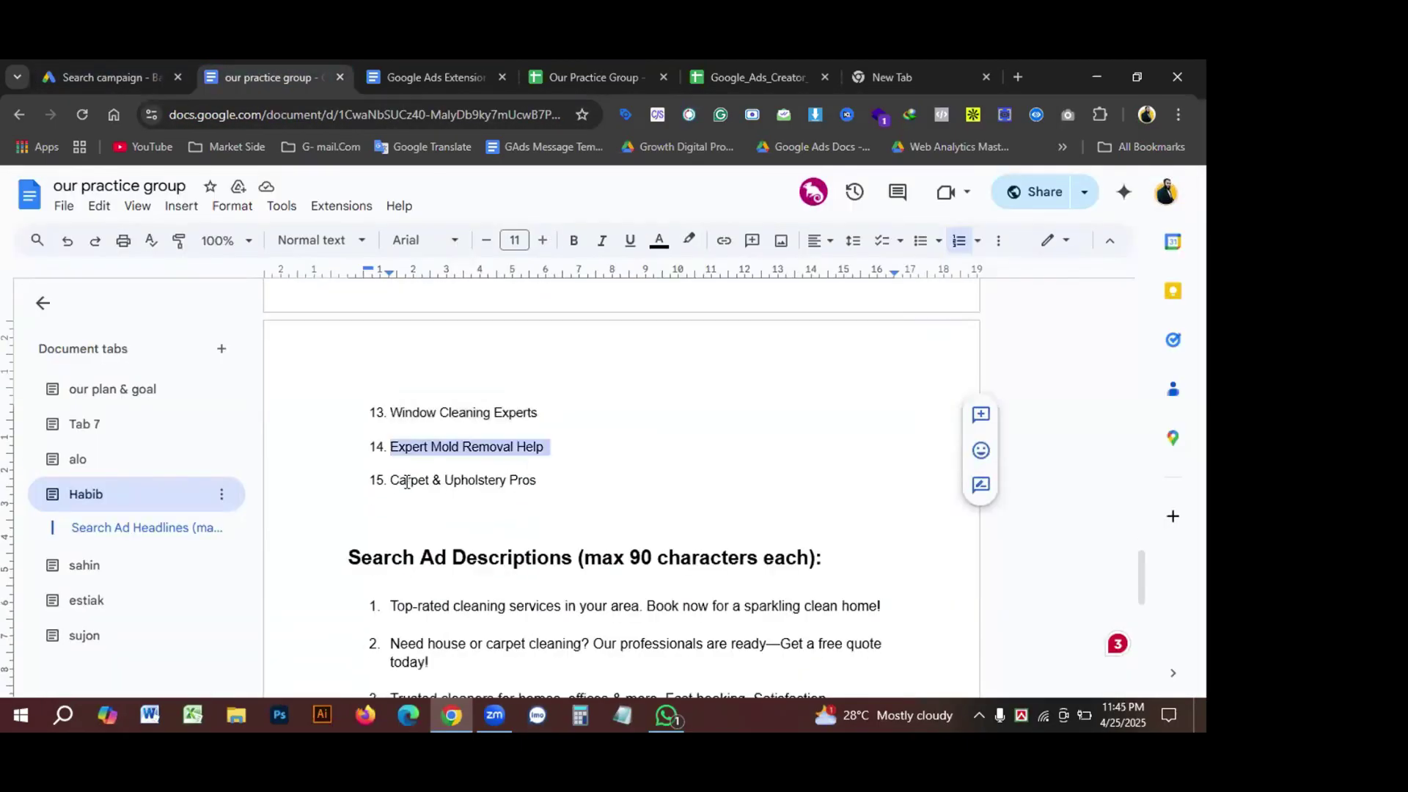
{"action": "key", "text": "ctrl+c"}
{"action": "key", "text": "ctrl+shift+Tab"}
{"action": "key", "text": "ctrl+v"}
{"action": "key", "text": "ctrl+Tab"}
{"action": "triple_click", "coordinate": [462, 481]}
{"action": "key", "text": "ctrl+c"}
{"action": "key", "text": "ctrl+shift+Tab"}
{"action": "key", "text": "Tab"}
{"action": "key", "text": "ctrl+v"}
{"action": "scroll", "coordinate": [408, 582], "scroll_direction": "down", "scroll_amount": 3}
{"action": "key", "text": "ctrl+Tab"}
{"action": "left_click", "coordinate": [62, 82]}
{"action": "triple_click", "coordinate": [345, 417]}
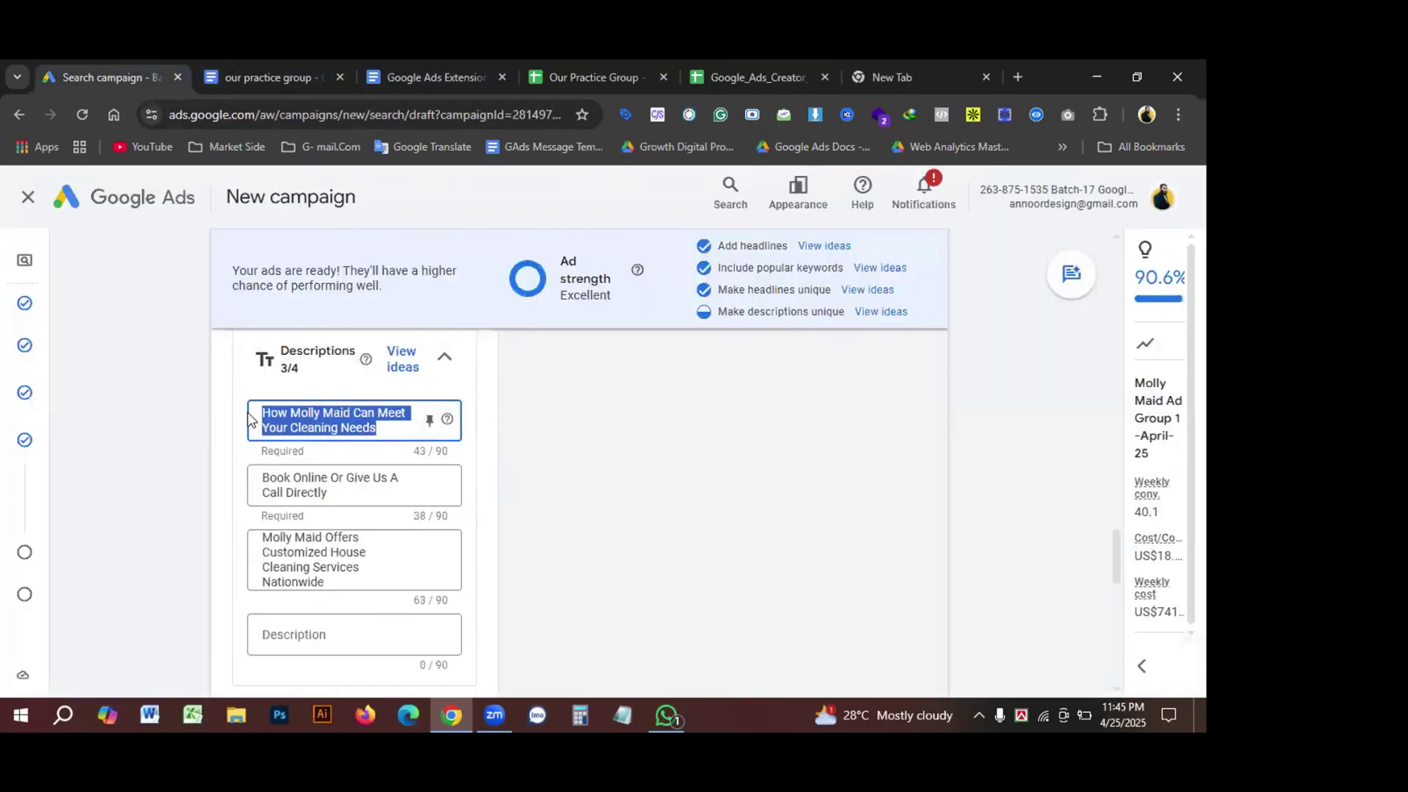
Step: Clear the old first and second descriptions and paste in the first description from the planning document
{"action": "key", "text": "BackSpace"}
{"action": "triple_click", "coordinate": [345, 558]}
{"action": "key", "text": "BackSpace"}
{"action": "scroll", "coordinate": [442, 270], "scroll_direction": "down", "scroll_amount": 1}
{"action": "key", "text": "ctrl+Tab"}
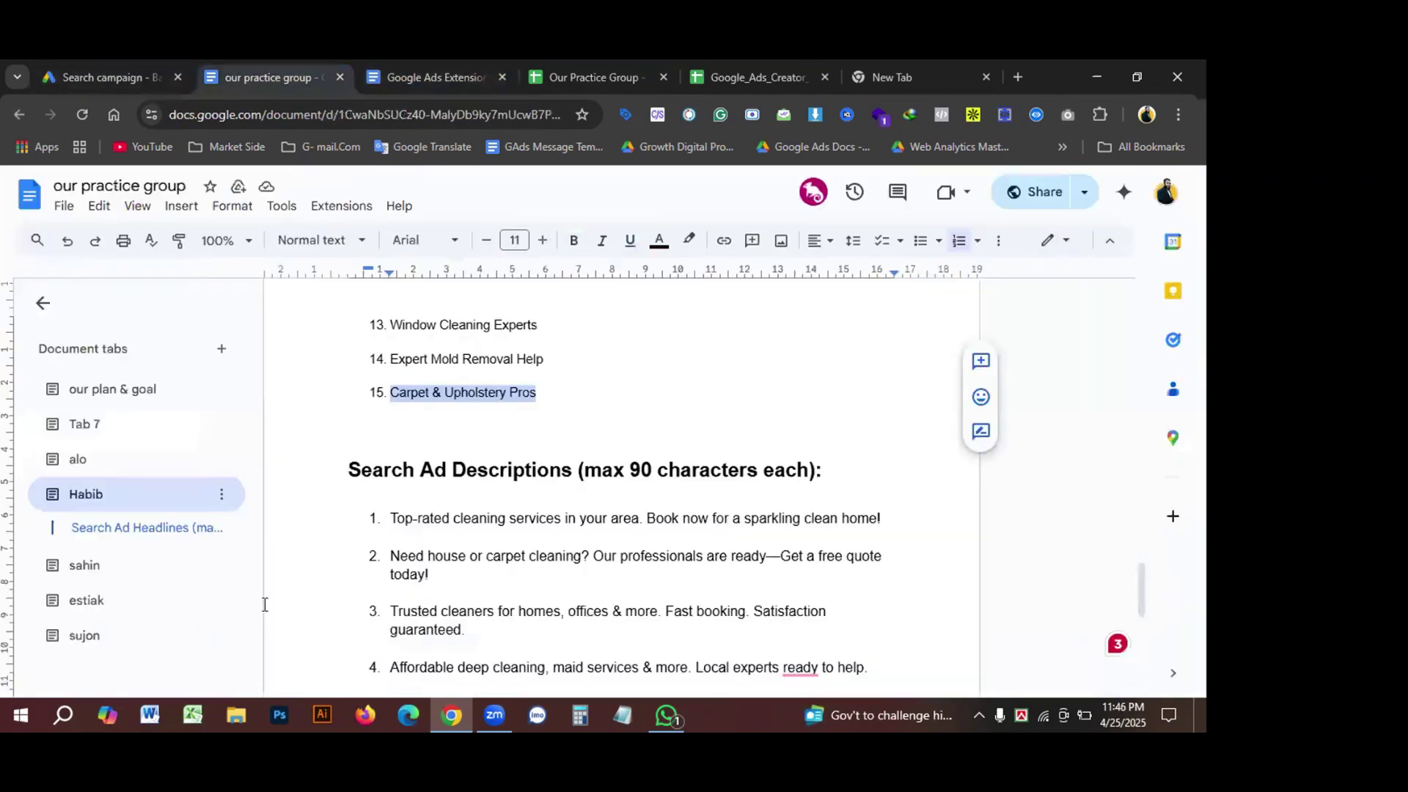
{"action": "scroll", "coordinate": [669, 367], "scroll_direction": "down", "scroll_amount": 1}
{"action": "triple_click", "coordinate": [669, 428]}
{"action": "key", "text": "ctrl+c"}
{"action": "key", "text": "ctrl+shift+Tab"}
{"action": "scroll", "coordinate": [403, 478], "scroll_direction": "up", "scroll_amount": 2}
{"action": "left_click", "coordinate": [345, 511]}
{"action": "key", "text": "ctrl+v"}
Step: Paste the second and third descriptions from the planning document into their Description fields
{"action": "triple_click", "coordinate": [310, 576]}
{"action": "key", "text": "BackSpace"}
{"action": "key", "text": "ctrl+Tab"}
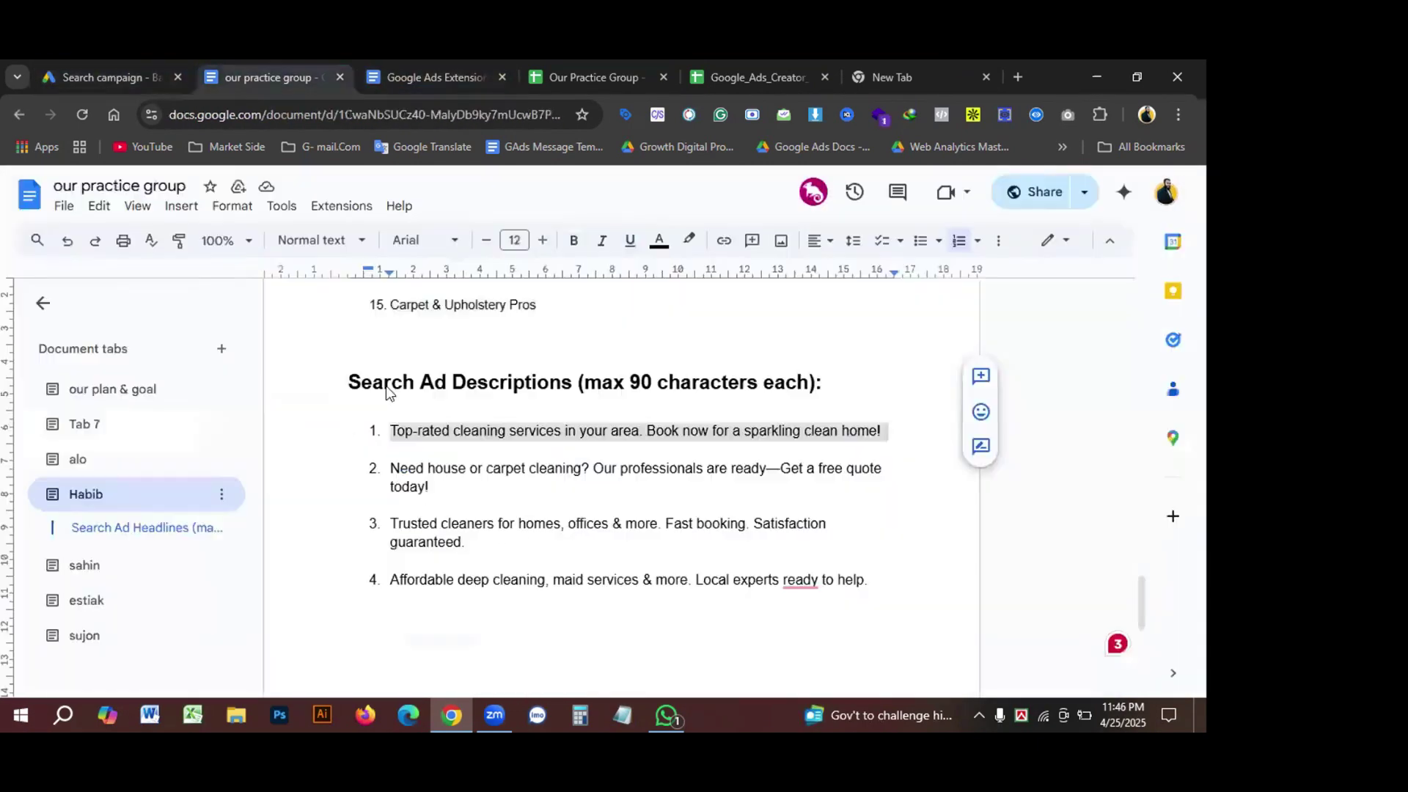
{"action": "triple_click", "coordinate": [635, 467]}
{"action": "key", "text": "ctrl+c"}
{"action": "key", "text": "ctrl+shift+Tab"}
{"action": "left_click", "coordinate": [323, 578]}
{"action": "key", "text": "ctrl+v"}
{"action": "key", "text": "ctrl+Tab"}
{"action": "triple_click", "coordinate": [608, 523]}
{"action": "key", "text": "ctrl+c"}
{"action": "key", "text": "ctrl+shift+Tab"}
{"action": "left_click", "coordinate": [323, 583]}
{"action": "key", "text": "ctrl+v"}
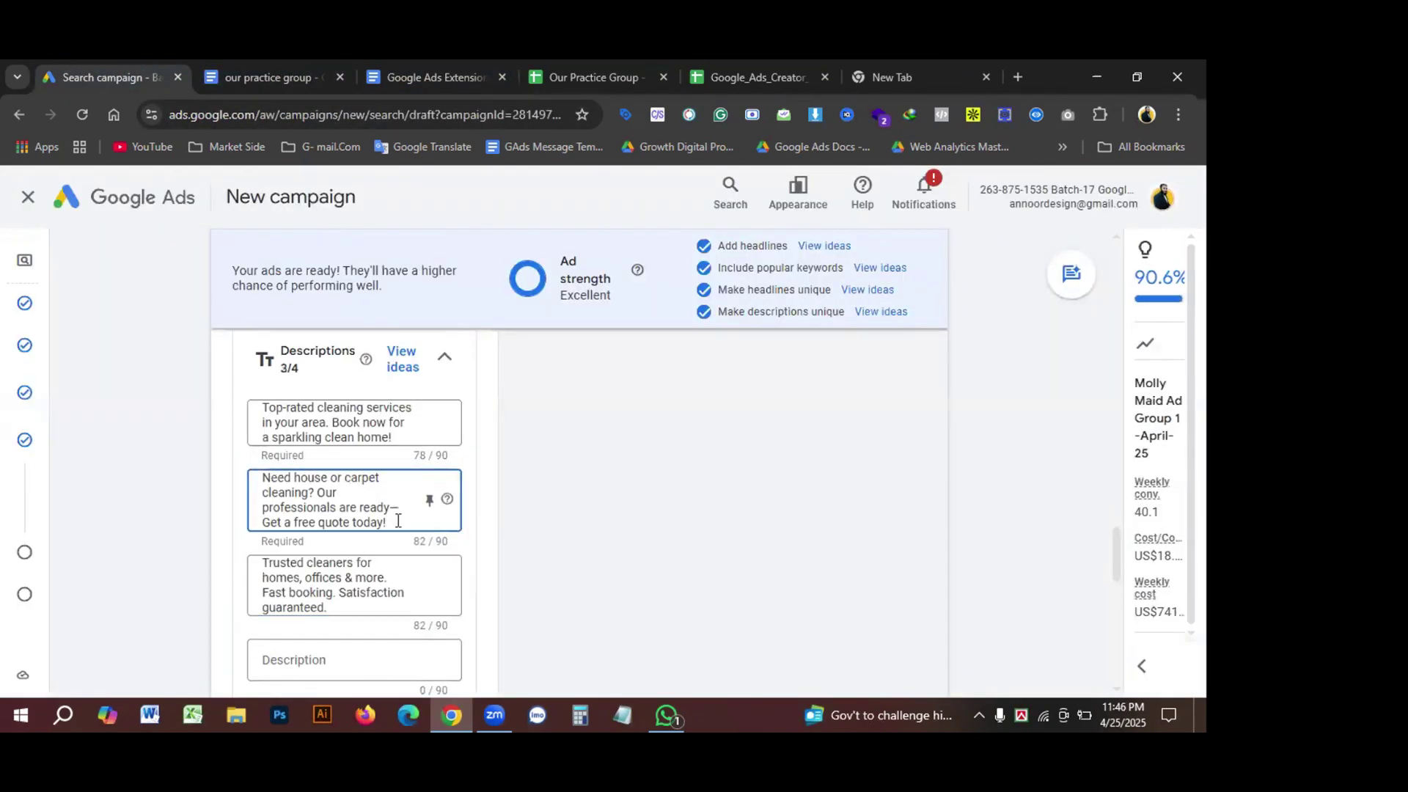
Step: Paste the fourth description from the planning document into the last Description field
{"action": "key", "text": "ctrl+Tab"}
{"action": "triple_click", "coordinate": [627, 579]}
{"action": "key", "text": "ctrl+c"}
{"action": "key", "text": "ctrl+shift+Tab"}
{"action": "left_click", "coordinate": [323, 586]}
{"action": "key", "text": "ctrl+v"}
Step: Remove the trailing '!' so the first two descriptions end with periods, e.g. 'Get a free quote today.'
{"action": "left_click", "coordinate": [405, 412]}
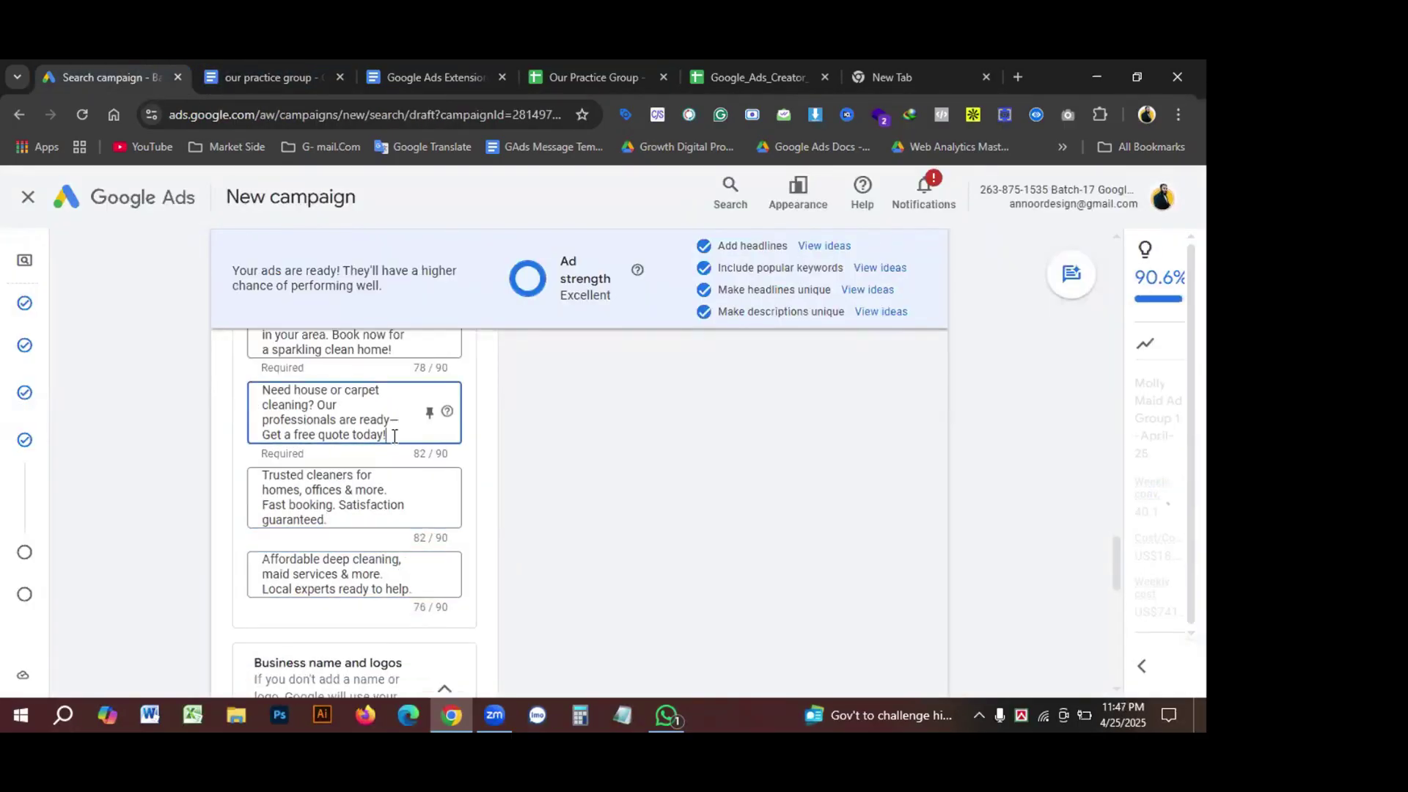
{"action": "left_click", "coordinate": [393, 437]}
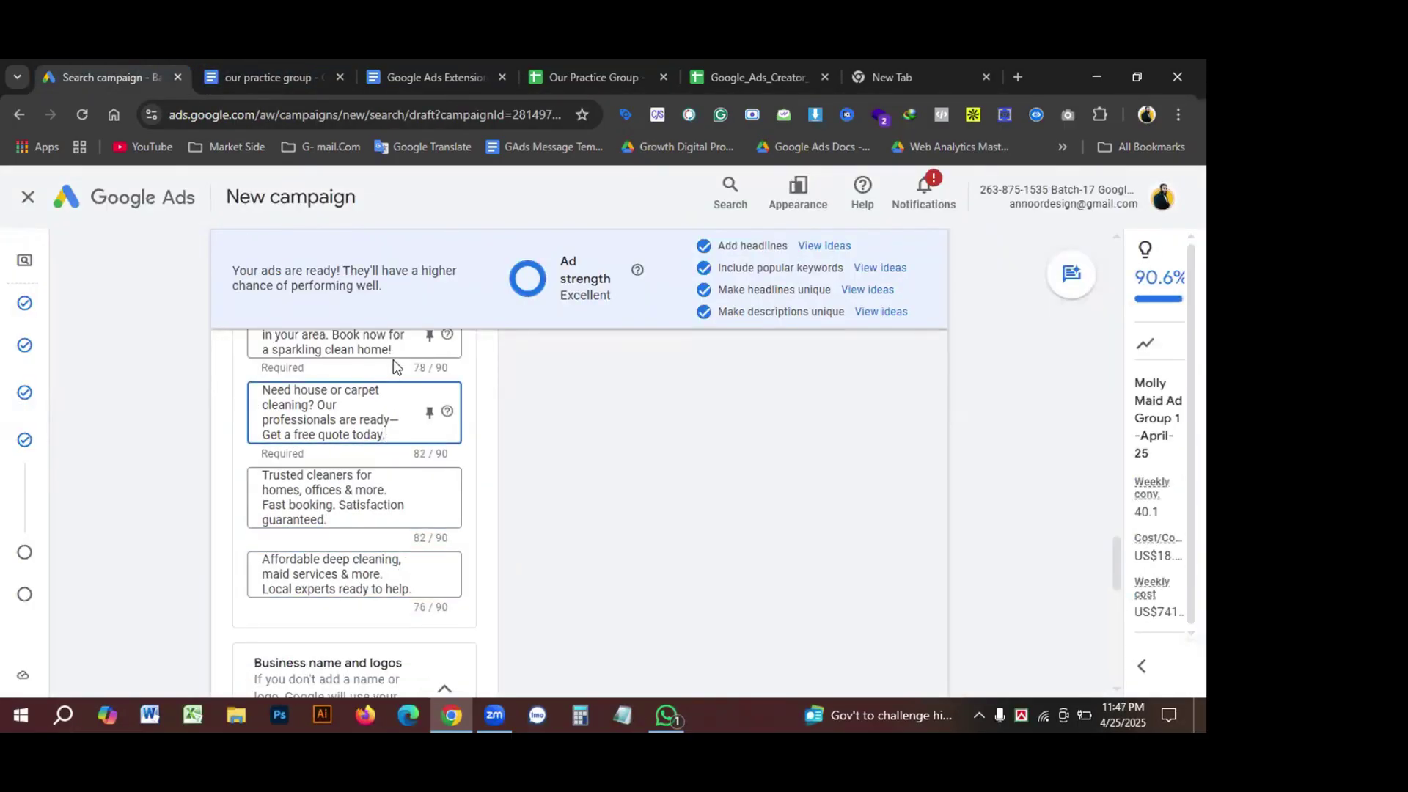
{"action": "left_click", "coordinate": [411, 352]}
{"action": "key", "text": "BackSpace"}
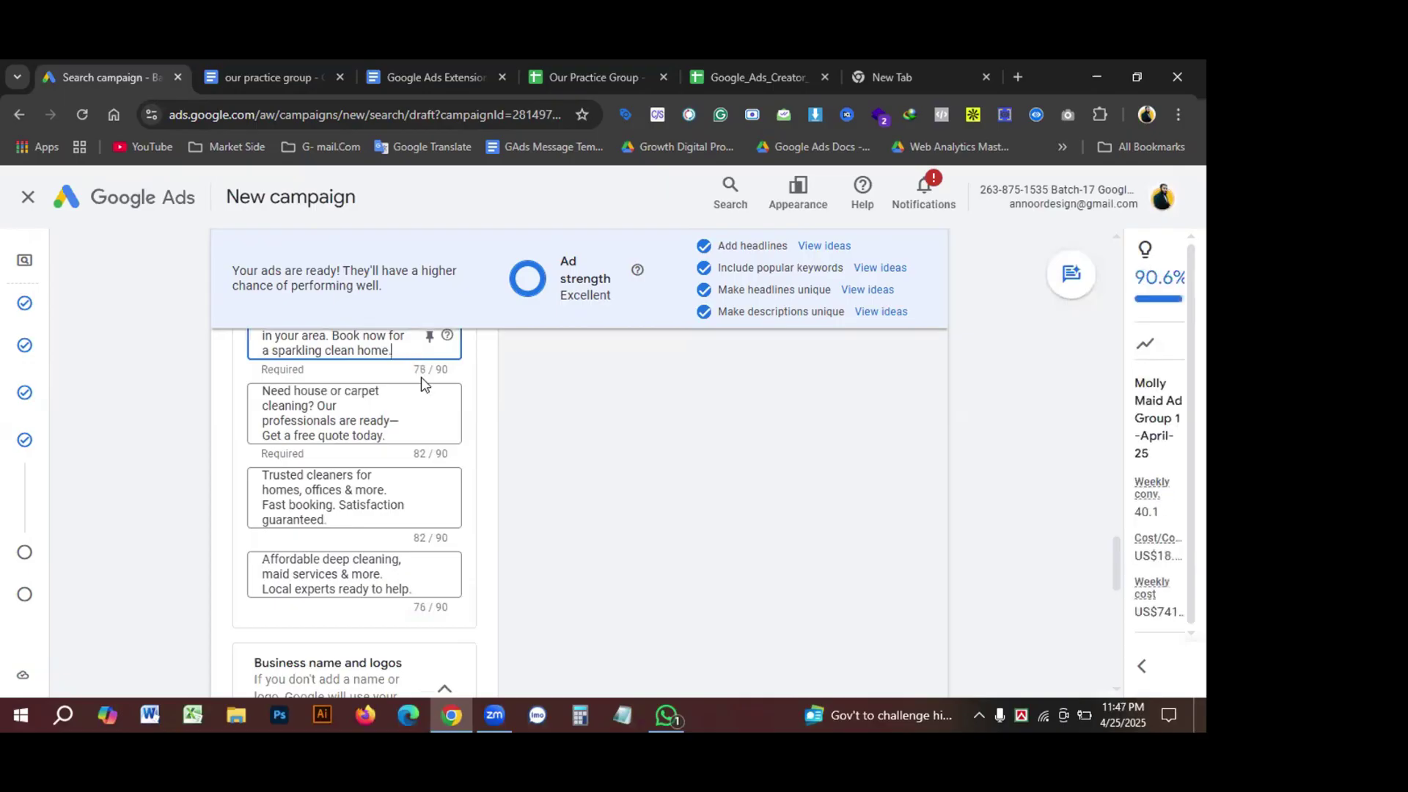
{"action": "scroll", "coordinate": [425, 476], "scroll_direction": "up", "scroll_amount": 1}
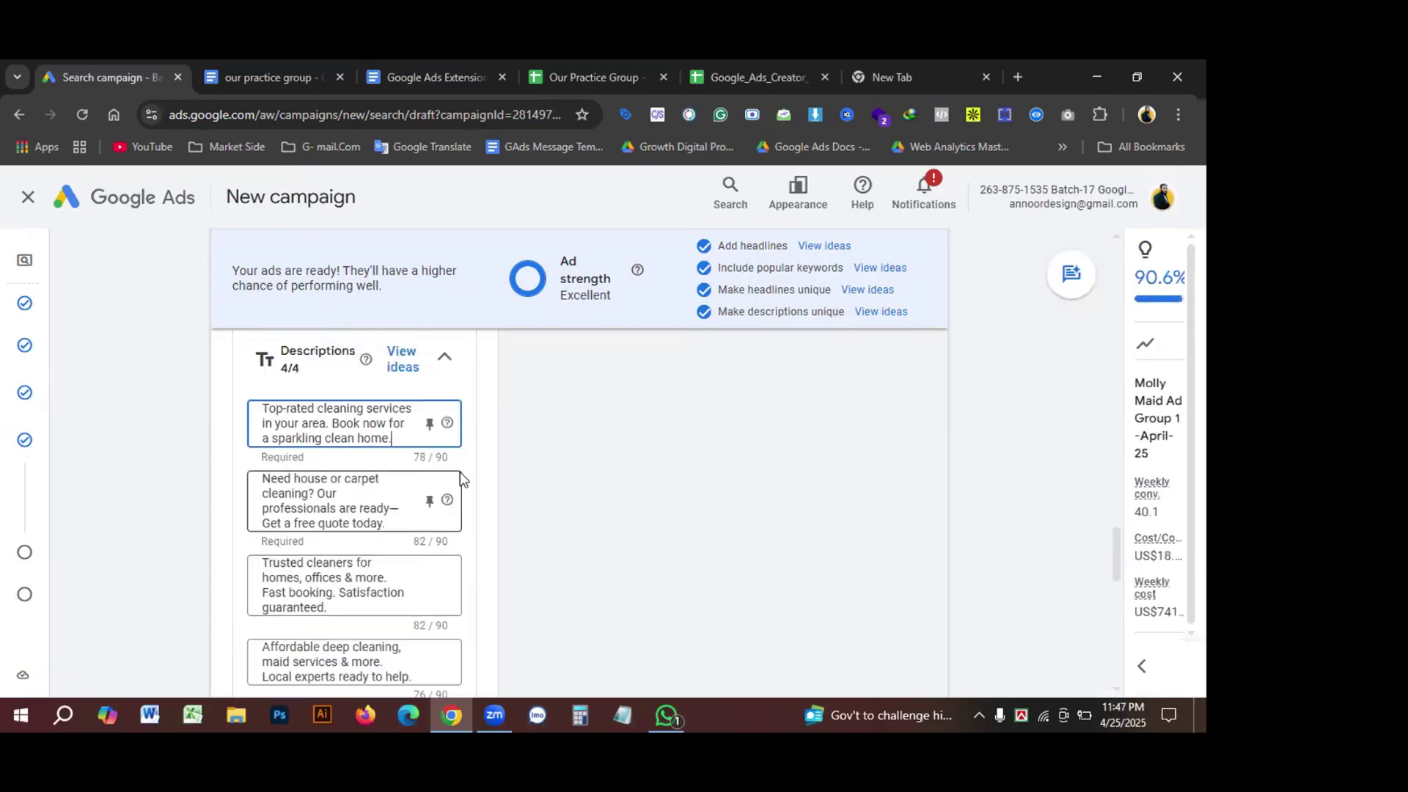
{"action": "scroll", "coordinate": [481, 487], "scroll_direction": "down", "scroll_amount": 1}
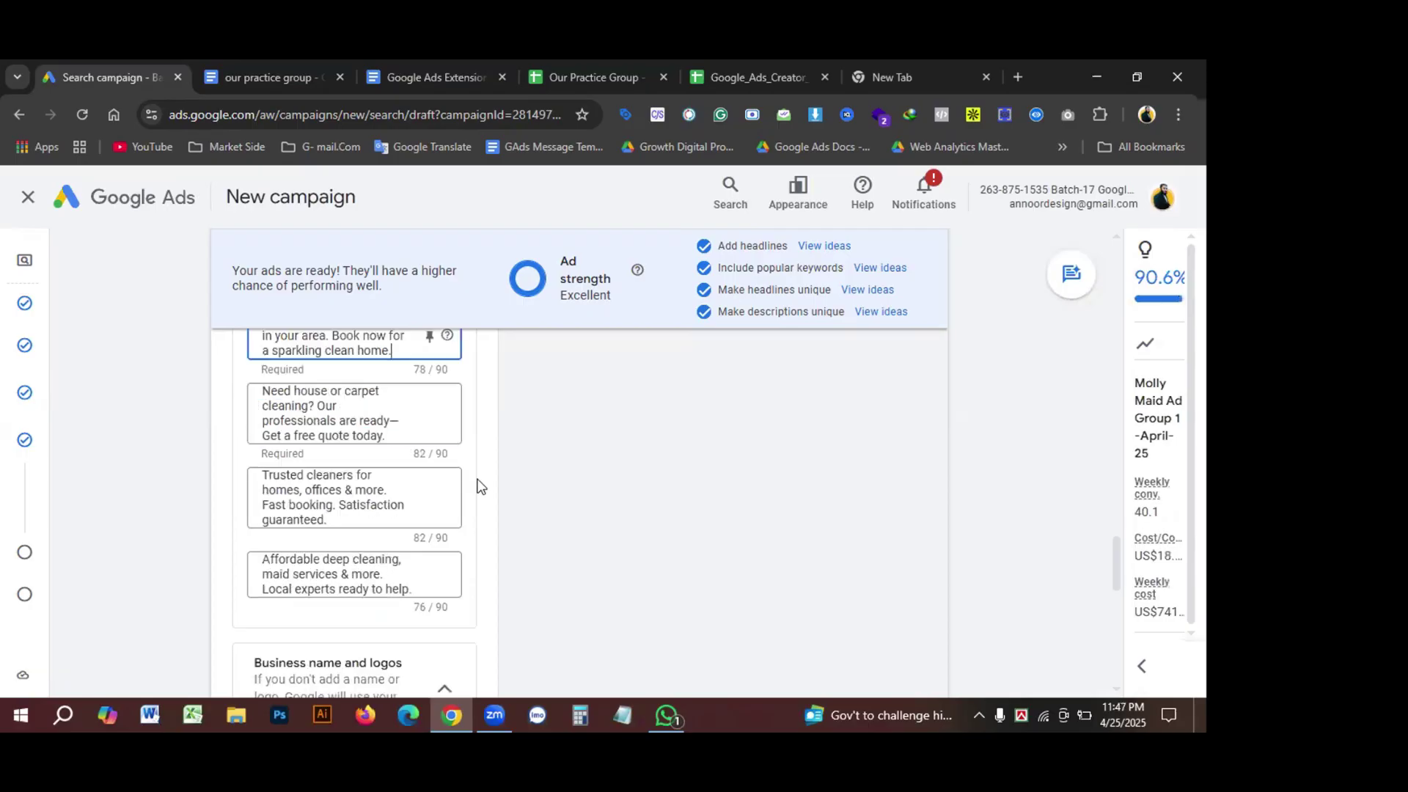
{"action": "scroll", "coordinate": [481, 487], "scroll_direction": "down", "scroll_amount": 2}
{"action": "scroll", "coordinate": [481, 487], "scroll_direction": "down", "scroll_amount": 1}
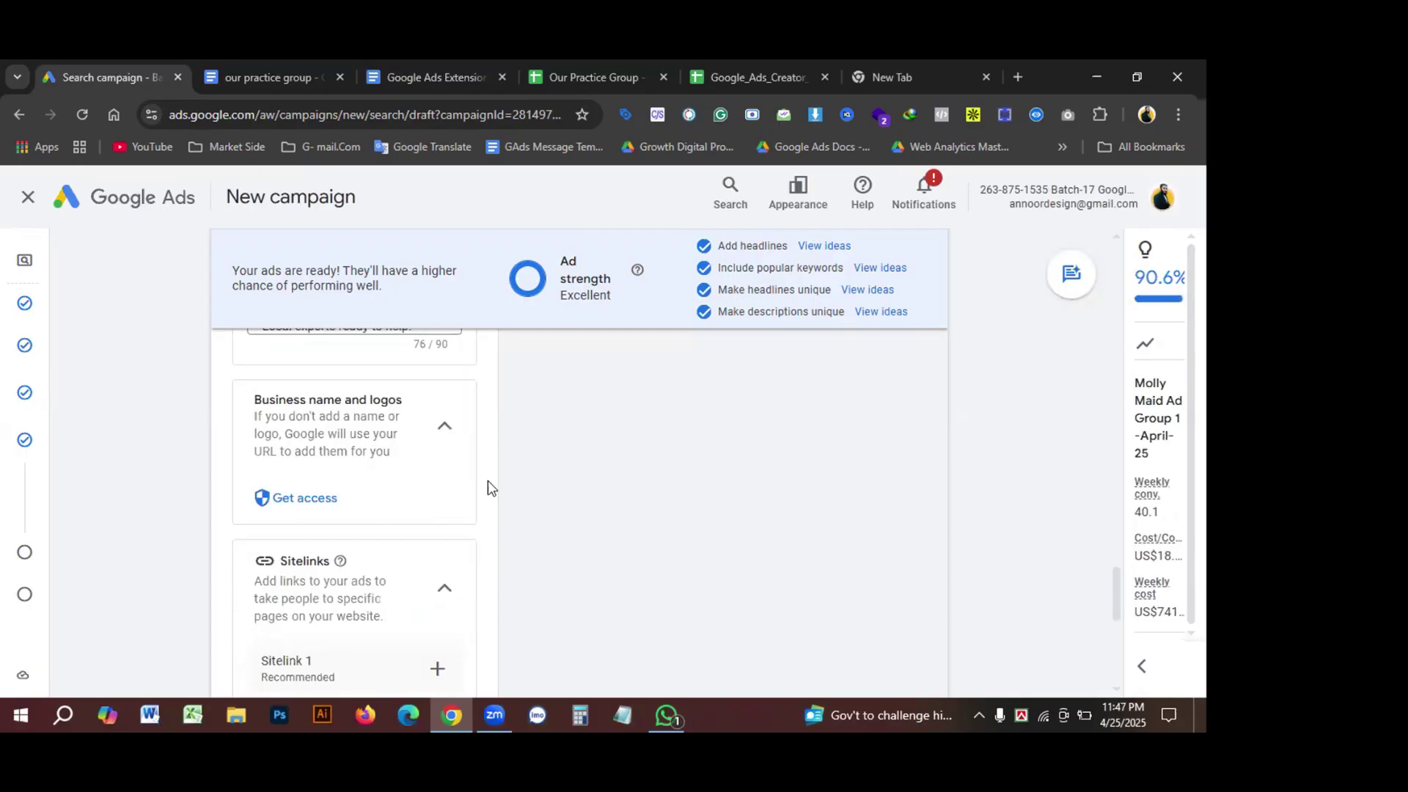
{"action": "scroll", "coordinate": [601, 506], "scroll_direction": "up", "scroll_amount": 1}
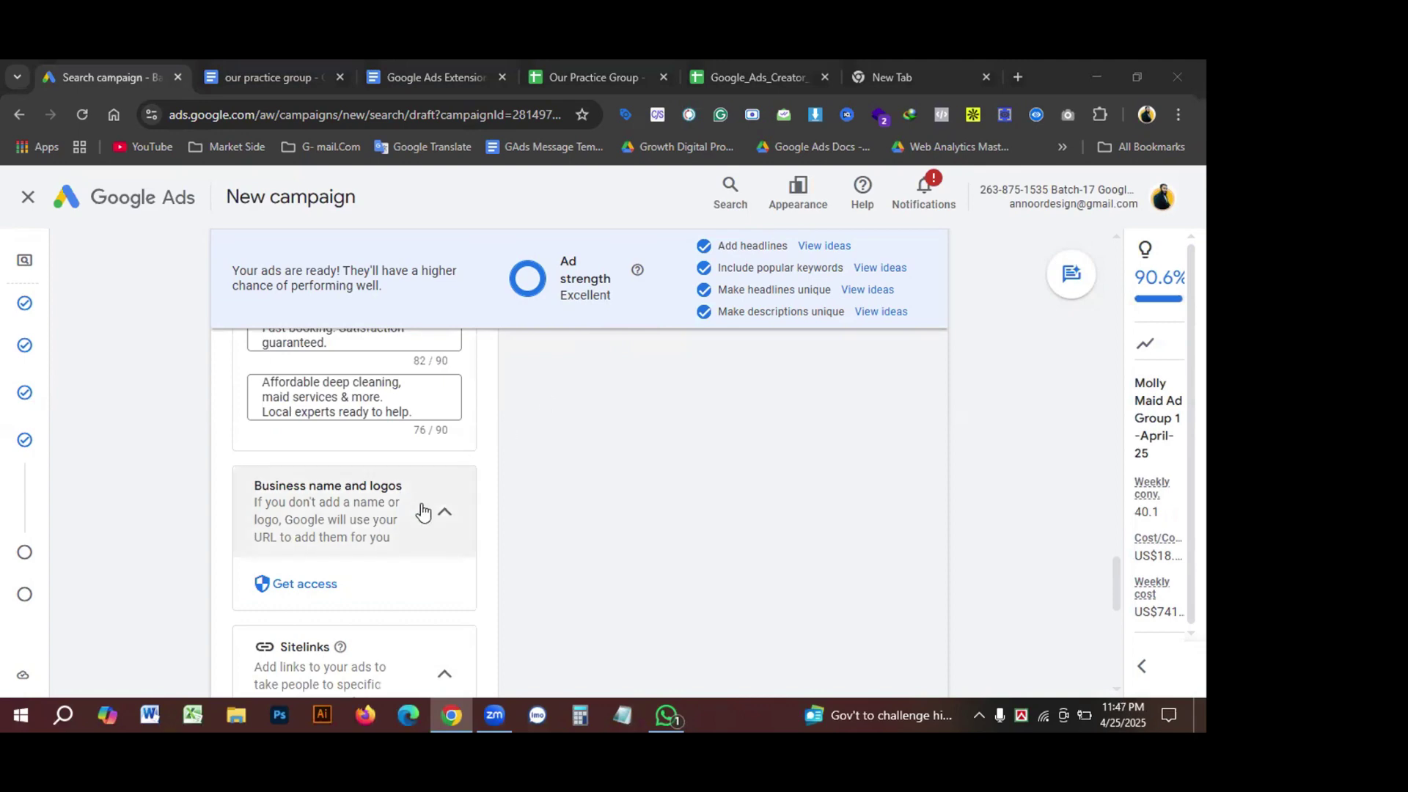
{"action": "scroll", "coordinate": [495, 482], "scroll_direction": "up", "scroll_amount": 10}
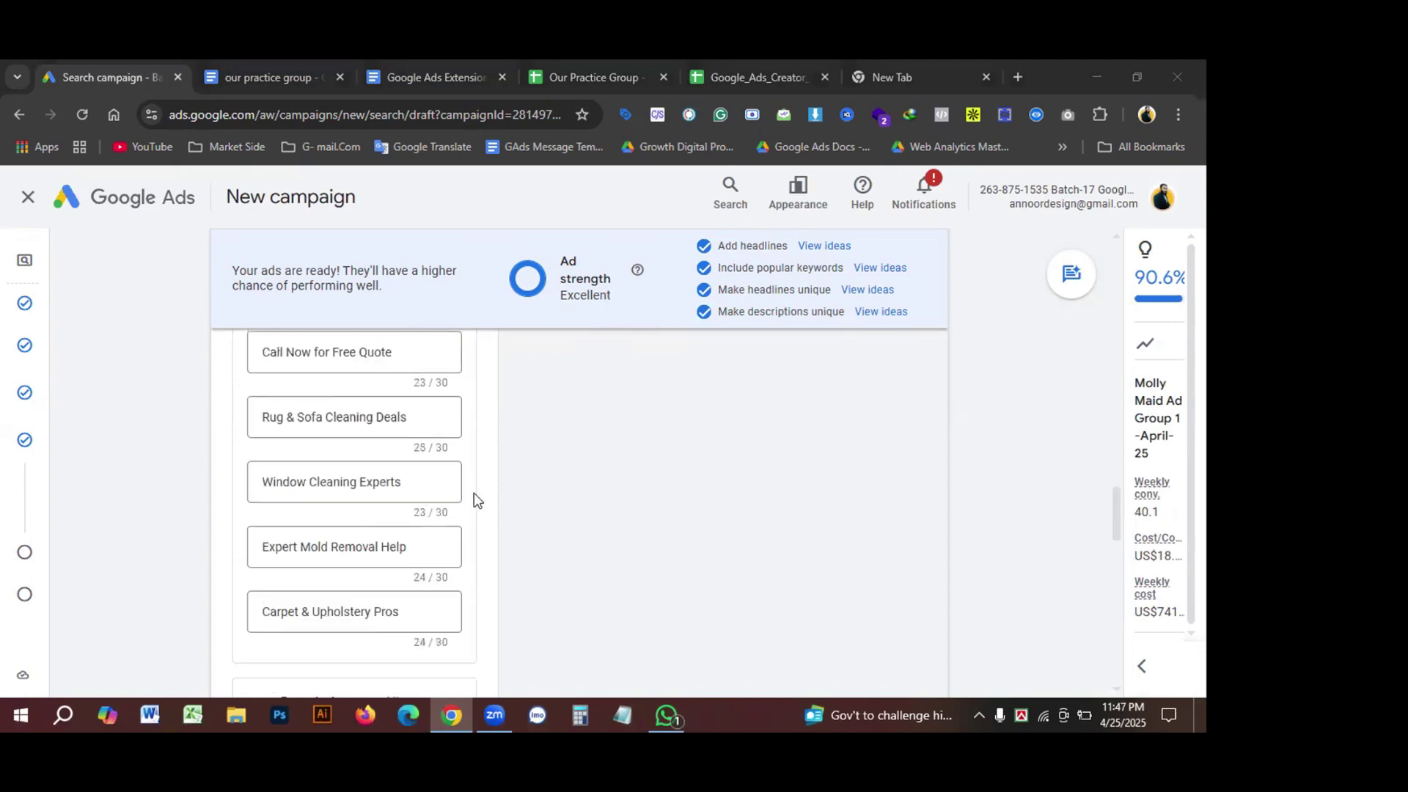
{"action": "scroll", "coordinate": [474, 493], "scroll_direction": "up", "scroll_amount": 15}
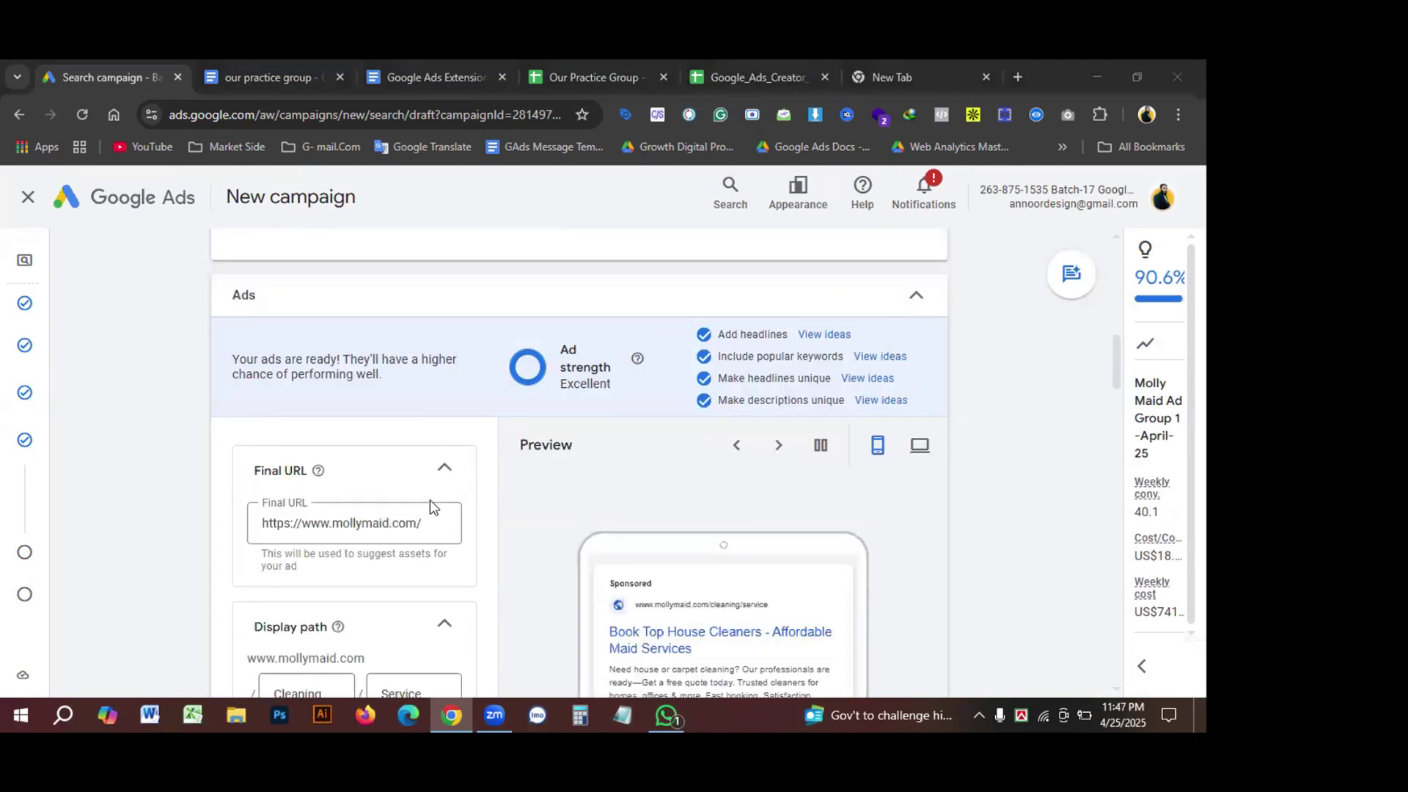
{"action": "scroll", "coordinate": [438, 499], "scroll_direction": "down", "scroll_amount": 3}
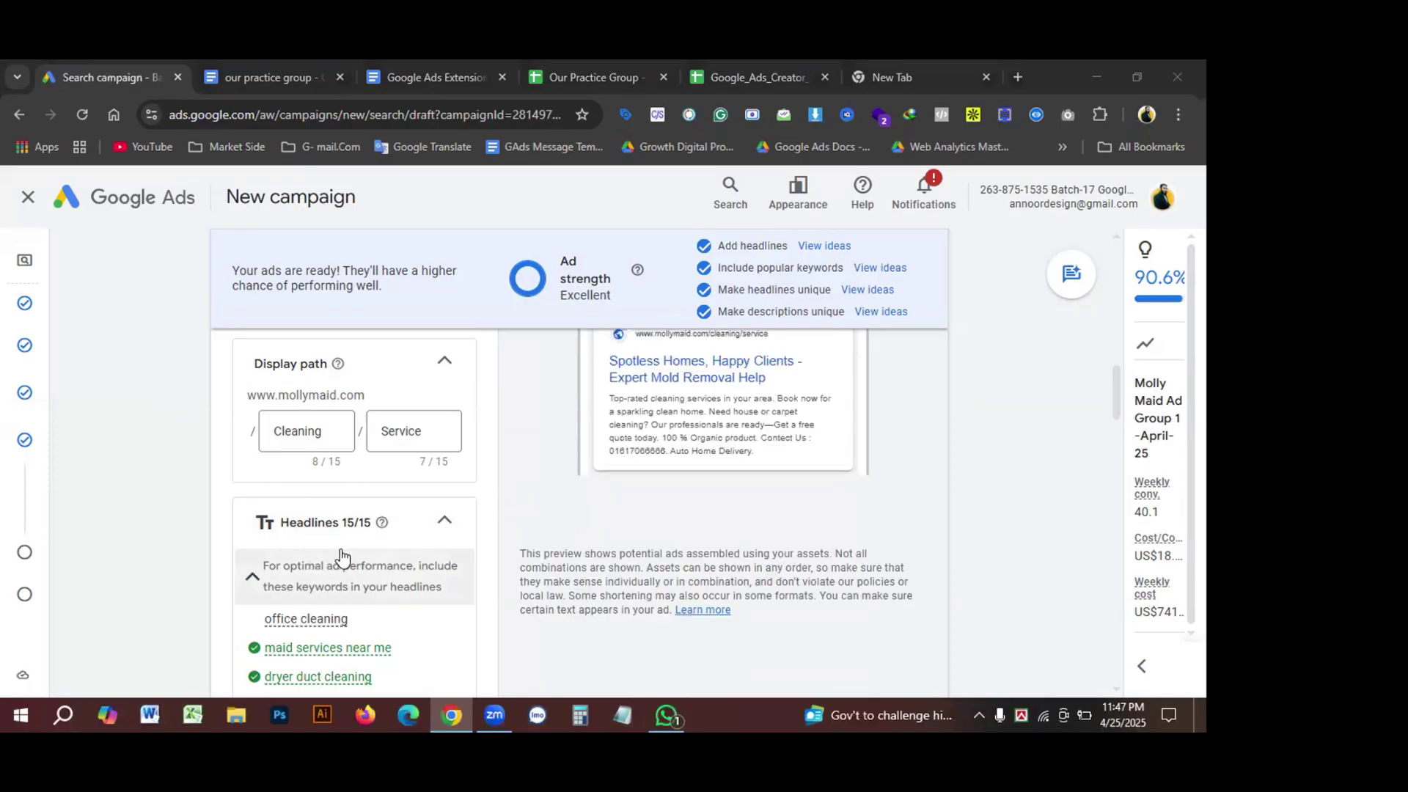
{"action": "scroll", "coordinate": [340, 550], "scroll_direction": "down", "scroll_amount": 2}
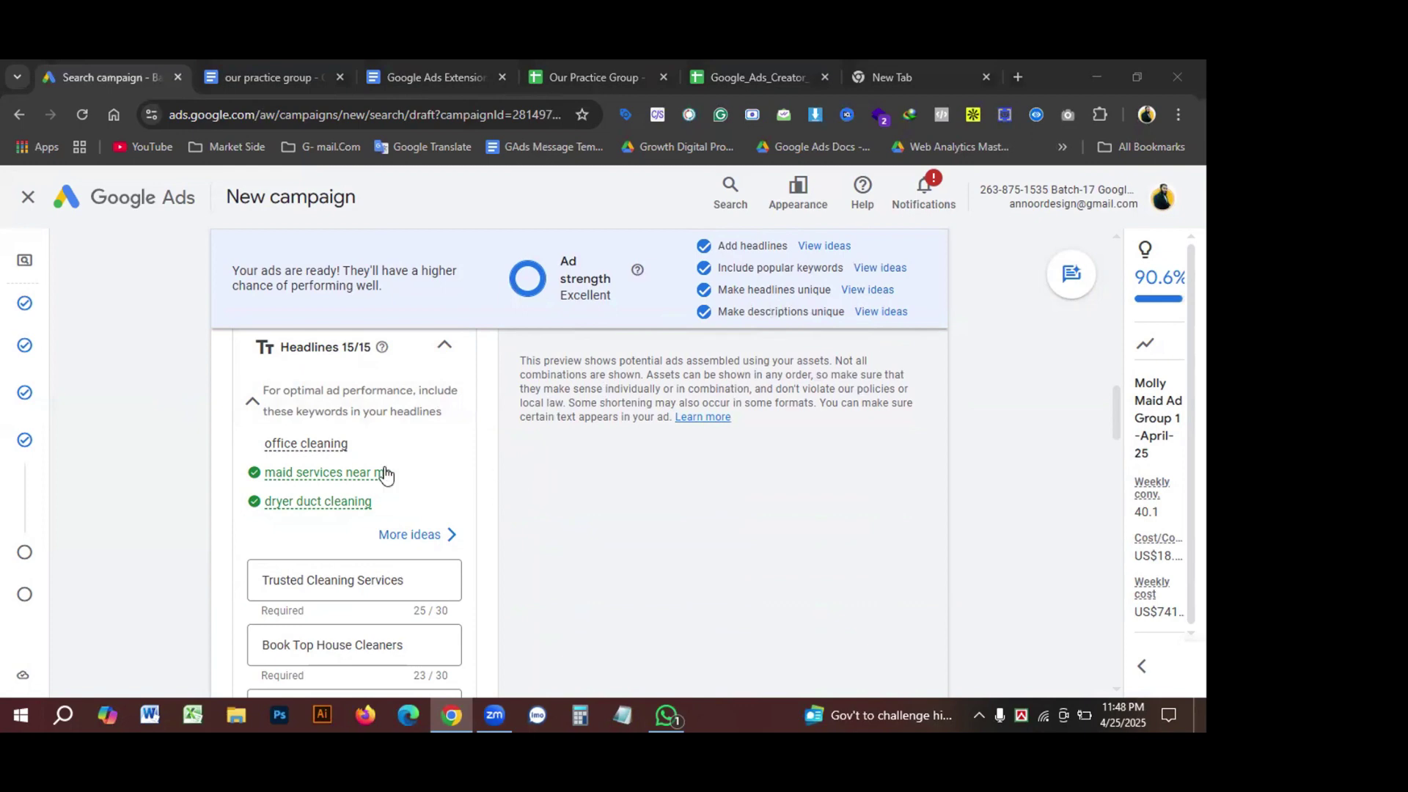
{"action": "scroll", "coordinate": [398, 473], "scroll_direction": "down", "scroll_amount": 12}
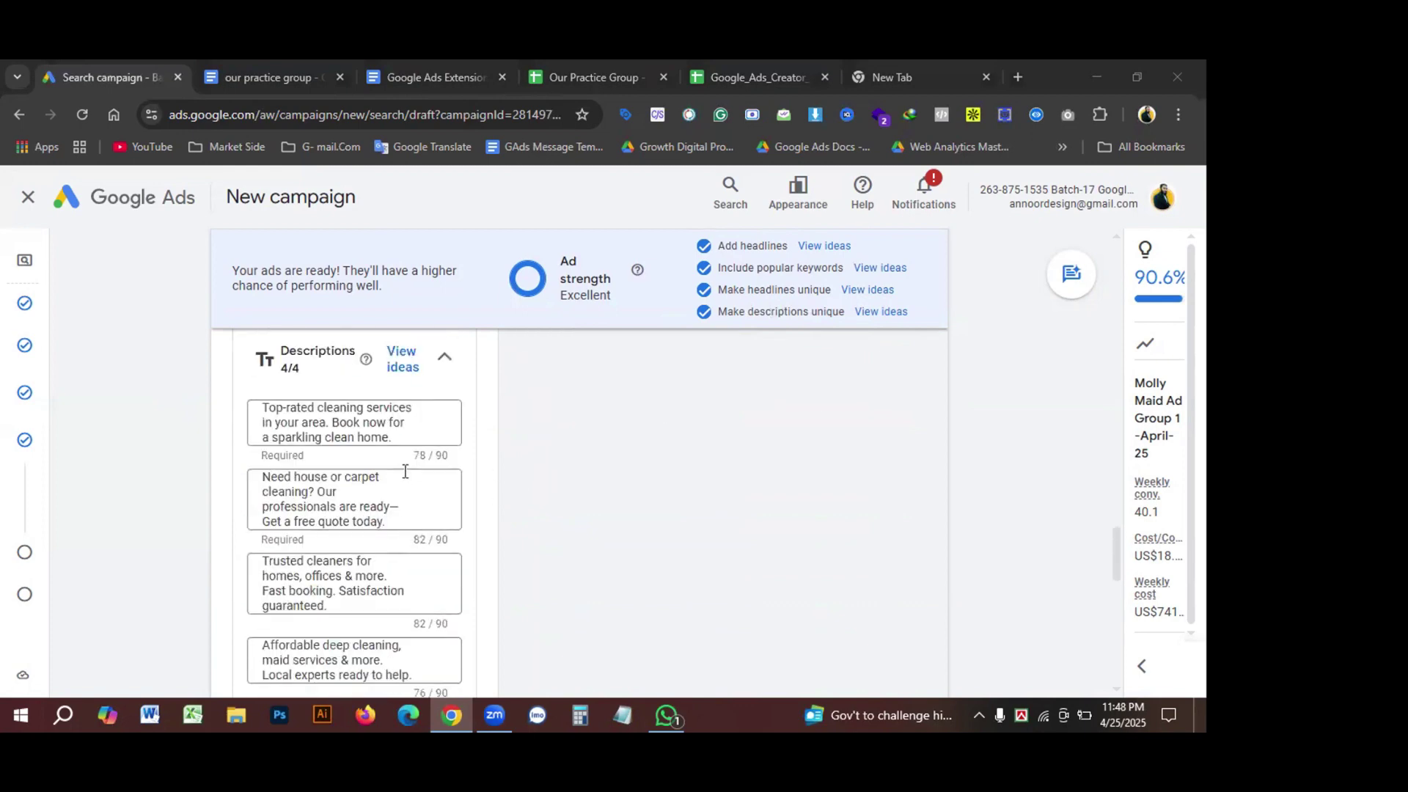
{"action": "scroll", "coordinate": [399, 471], "scroll_direction": "down", "scroll_amount": 8}
{"action": "scroll", "coordinate": [416, 478], "scroll_direction": "down", "scroll_amount": 5}
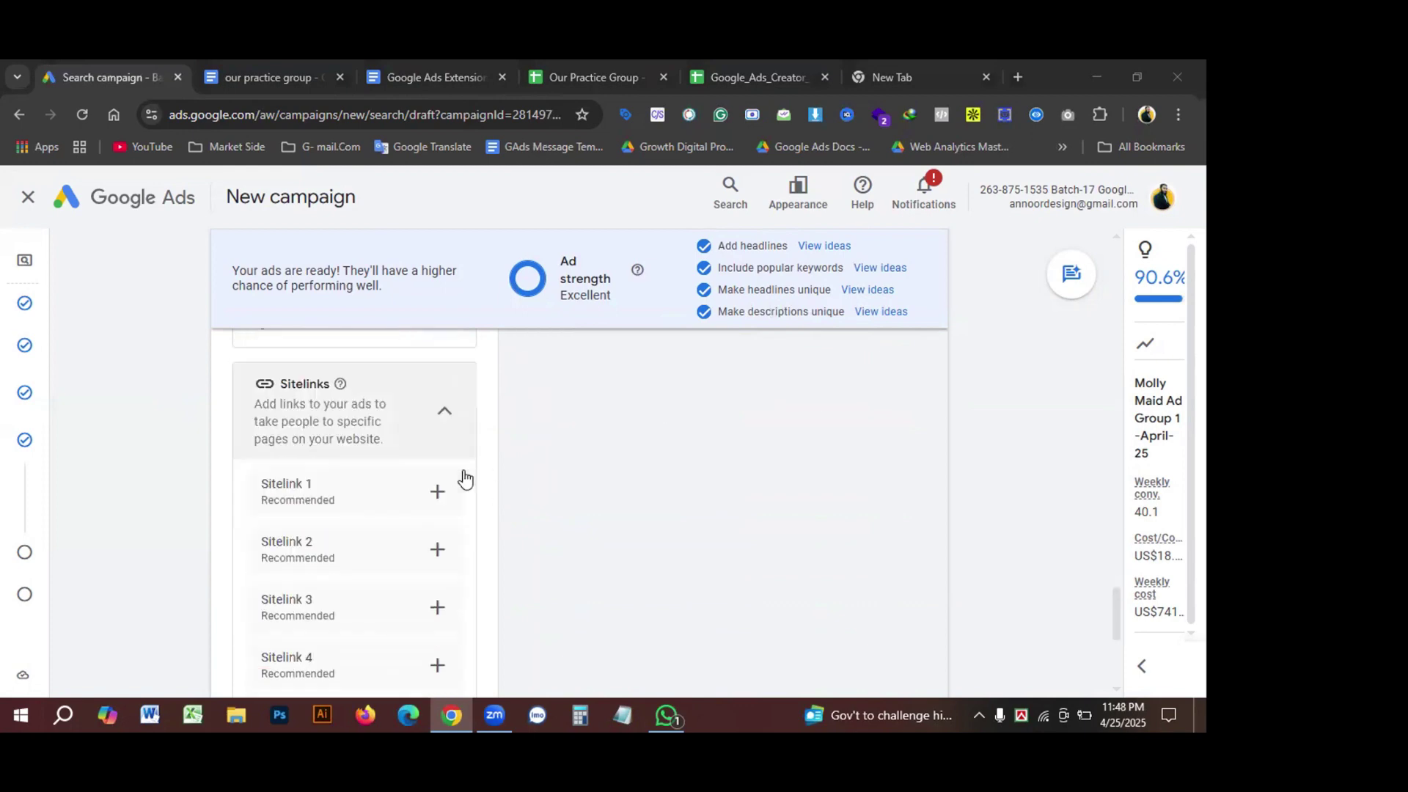
{"action": "scroll", "coordinate": [454, 488], "scroll_direction": "down", "scroll_amount": 2}
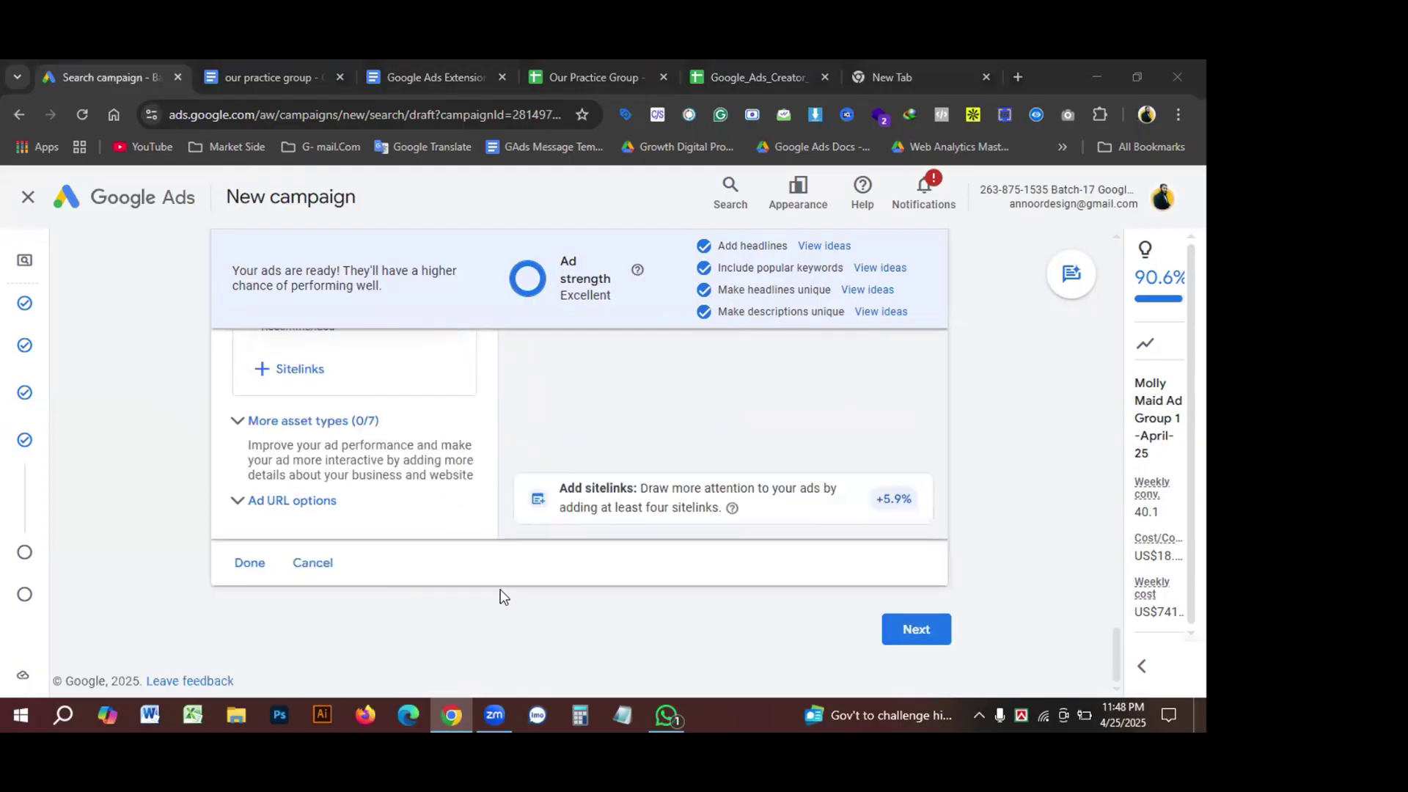
{"action": "scroll", "coordinate": [469, 580], "scroll_direction": "up", "scroll_amount": 2}
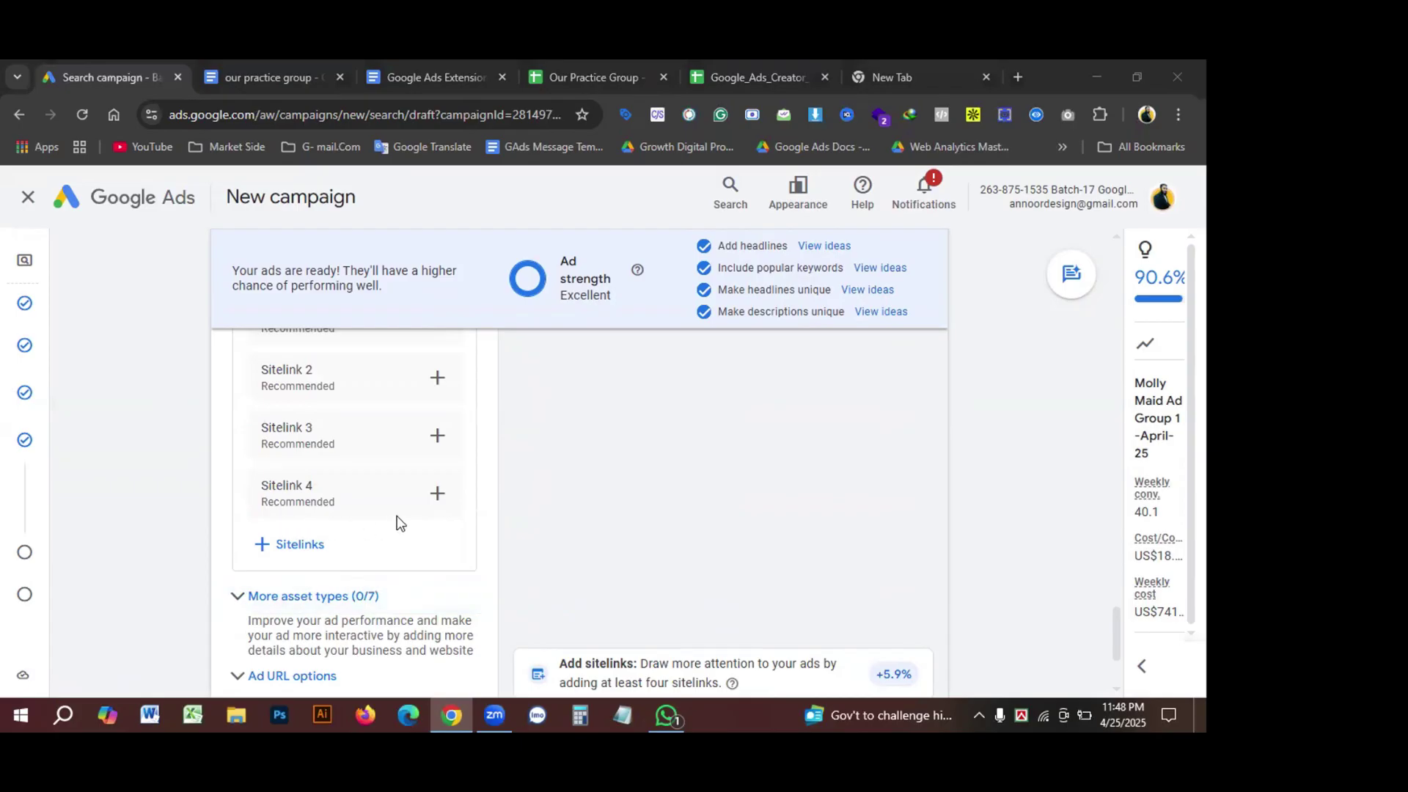
{"action": "scroll", "coordinate": [408, 531], "scroll_direction": "up", "scroll_amount": 2}
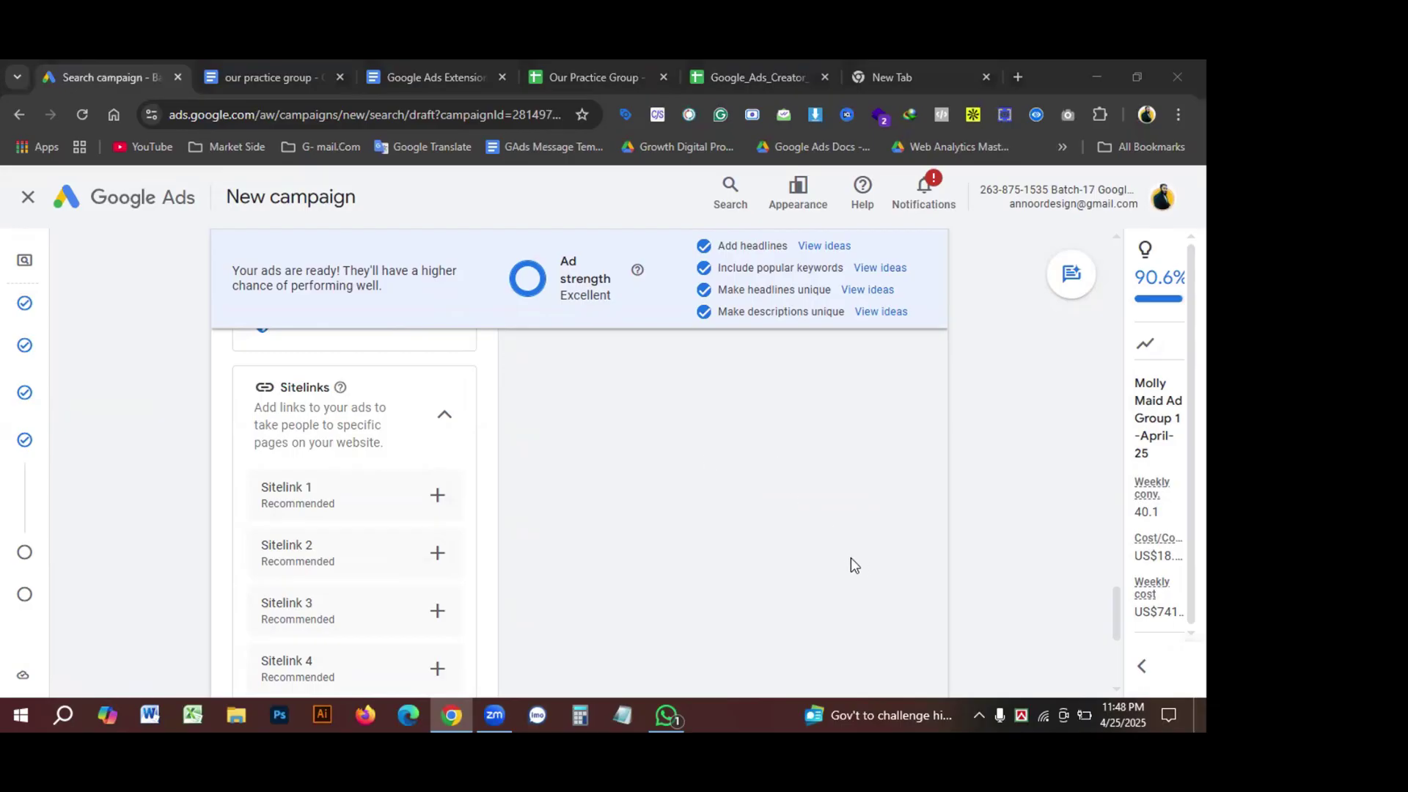
{"action": "scroll", "coordinate": [807, 535], "scroll_direction": "down", "scroll_amount": 3}
{"action": "scroll", "coordinate": [812, 546], "scroll_direction": "down", "scroll_amount": 1}
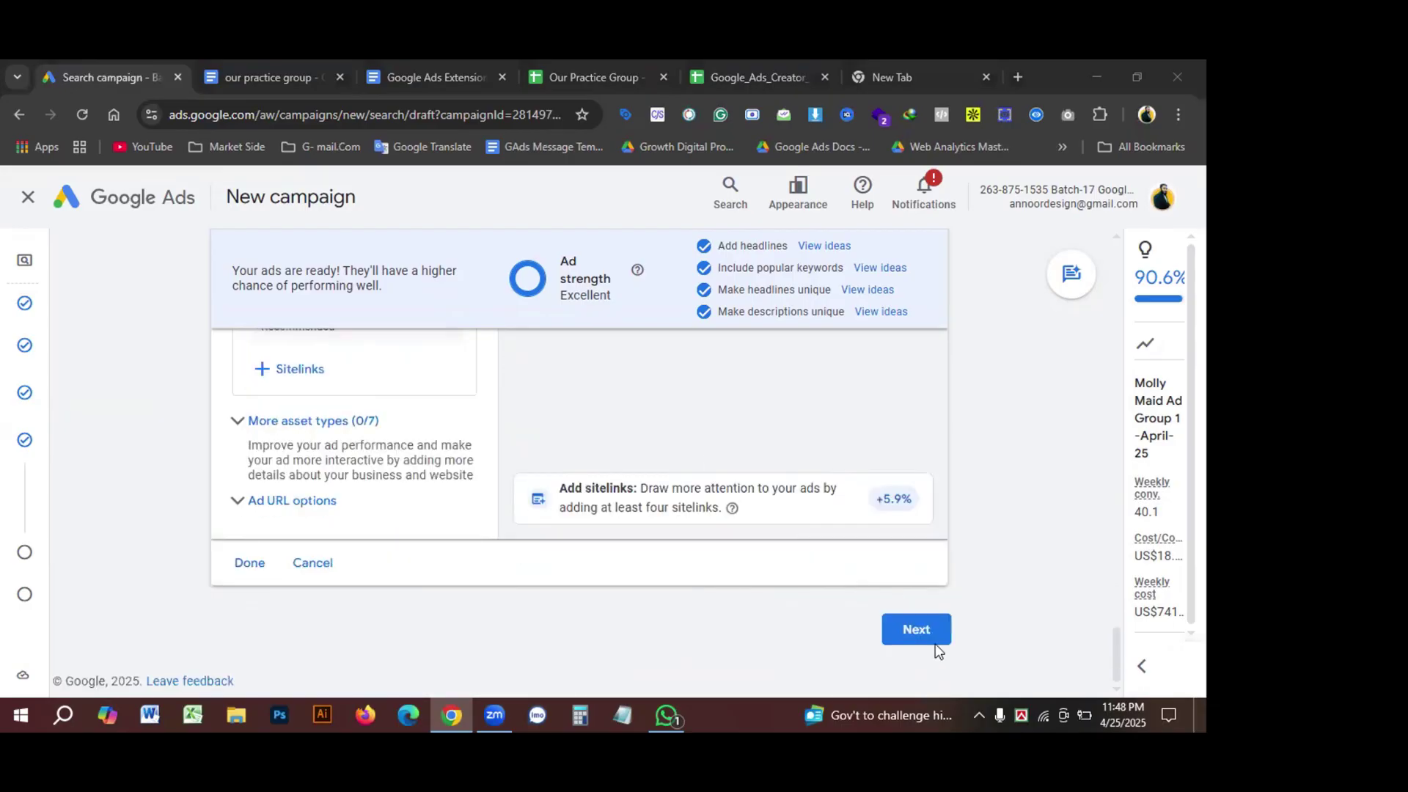
Step: Advance to the Budget step and pass the 'Confirm it's you' identity verification
{"action": "left_click", "coordinate": [909, 635]}
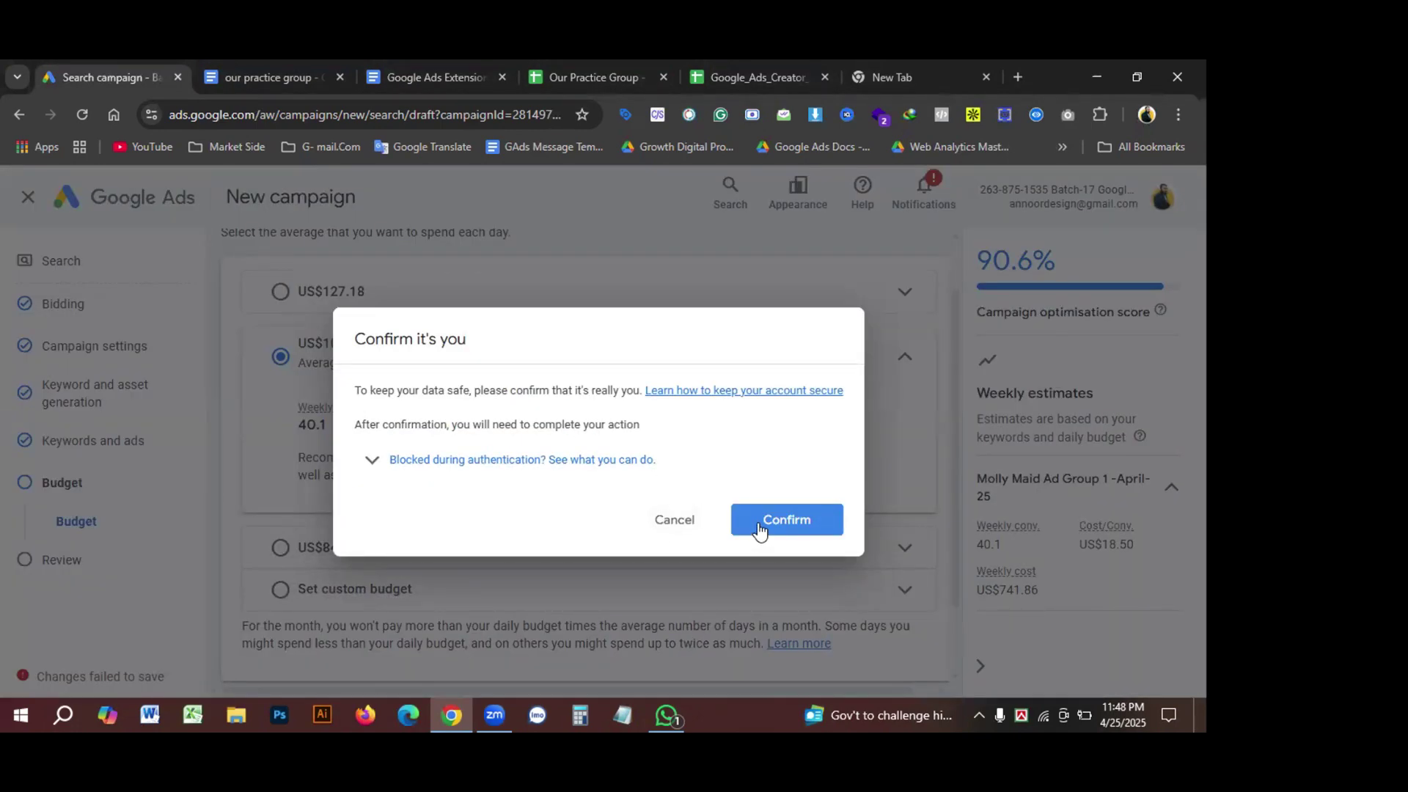
{"action": "left_click", "coordinate": [758, 528]}
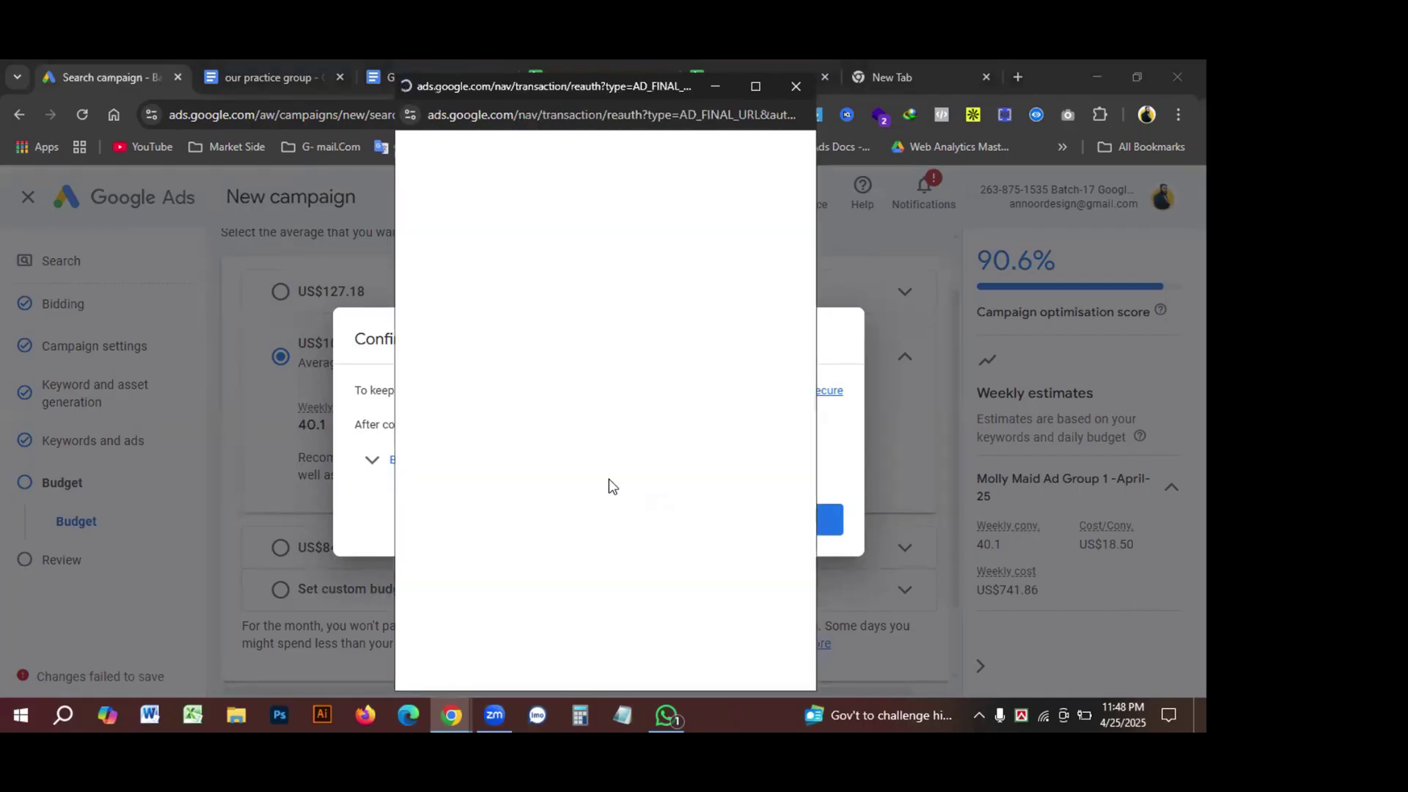
{"action": "scroll", "coordinate": [605, 447], "scroll_direction": "down", "scroll_amount": 1}
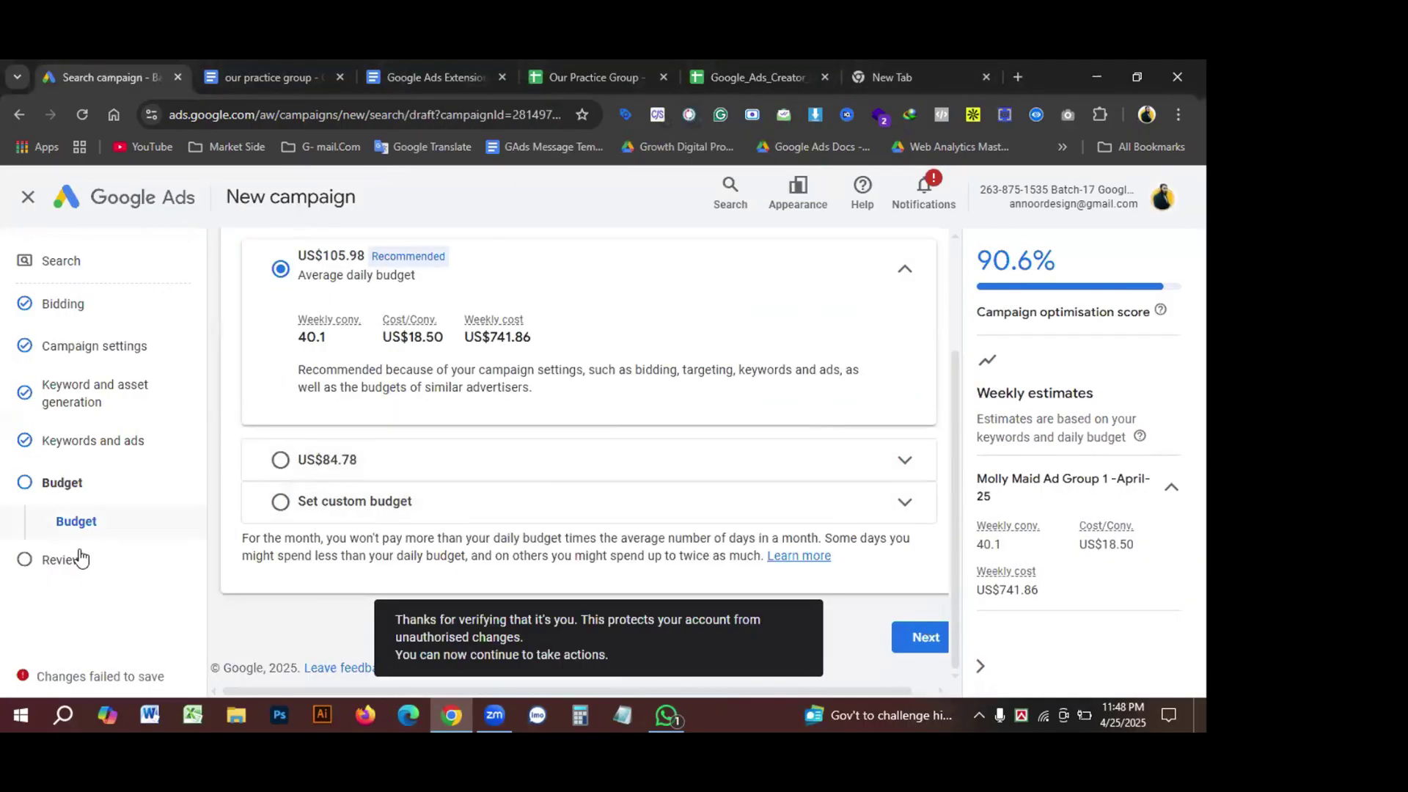
{"action": "left_click", "coordinate": [924, 638]}
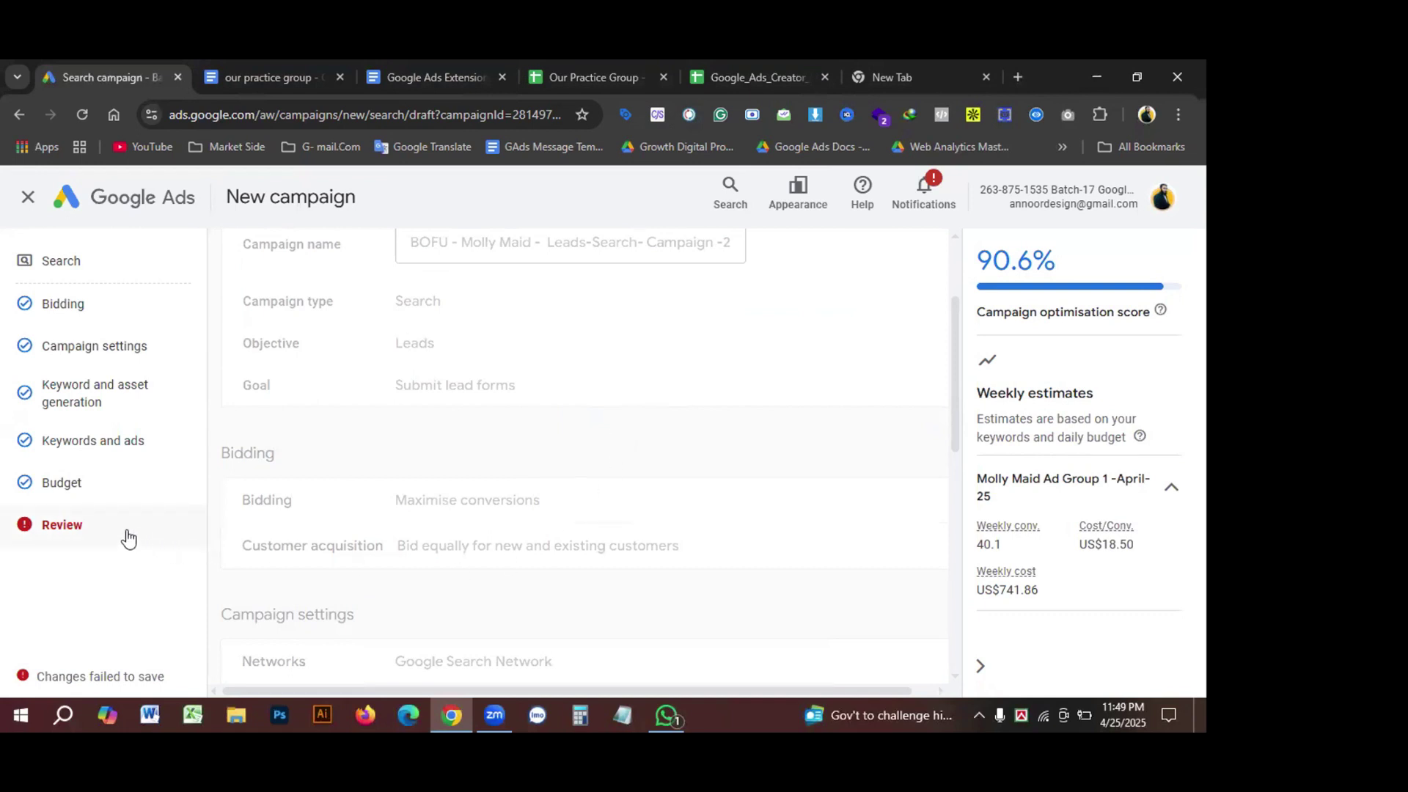
{"action": "scroll", "coordinate": [608, 462], "scroll_direction": "down", "scroll_amount": 1}
{"action": "scroll", "coordinate": [616, 543], "scroll_direction": "down", "scroll_amount": 10}
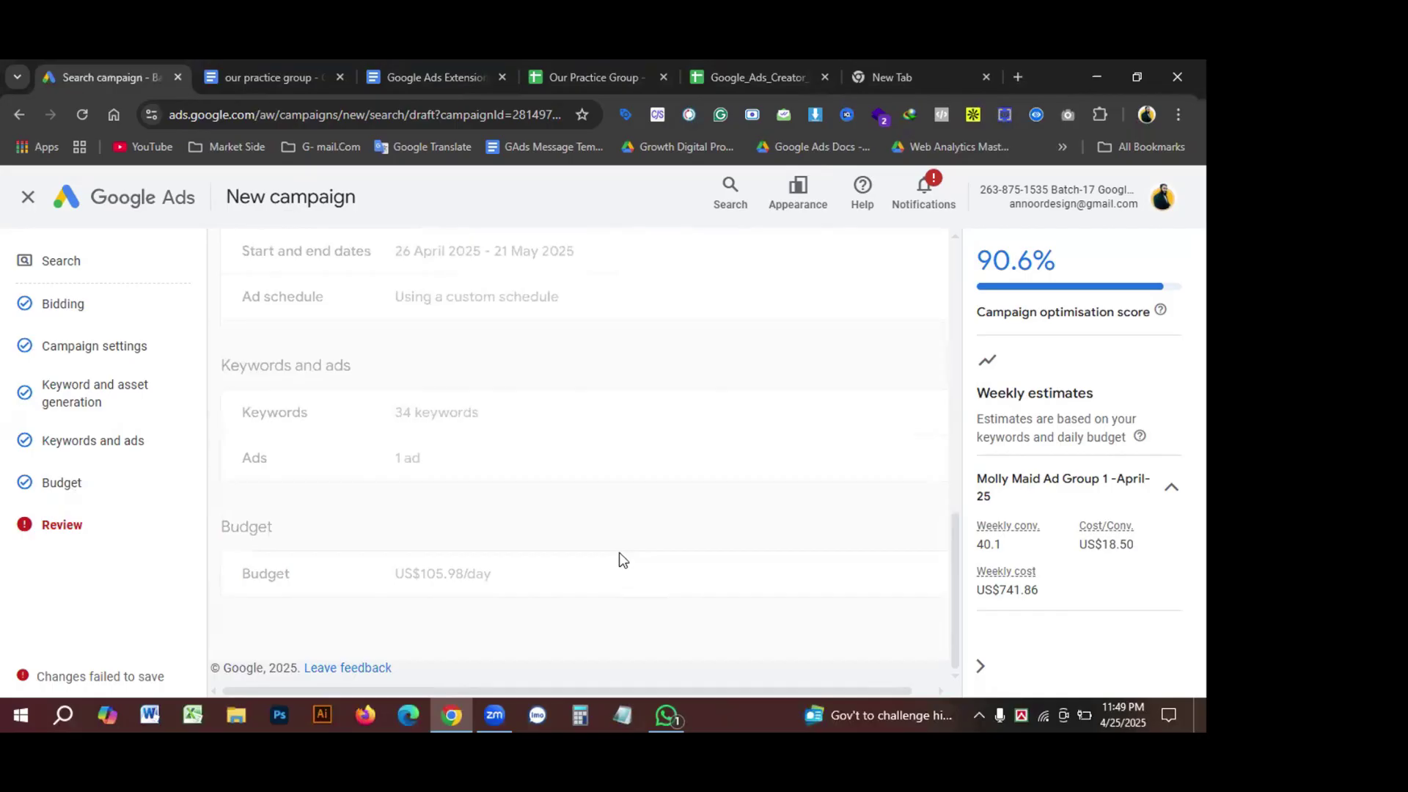
{"action": "scroll", "coordinate": [663, 506], "scroll_direction": "up", "scroll_amount": 10}
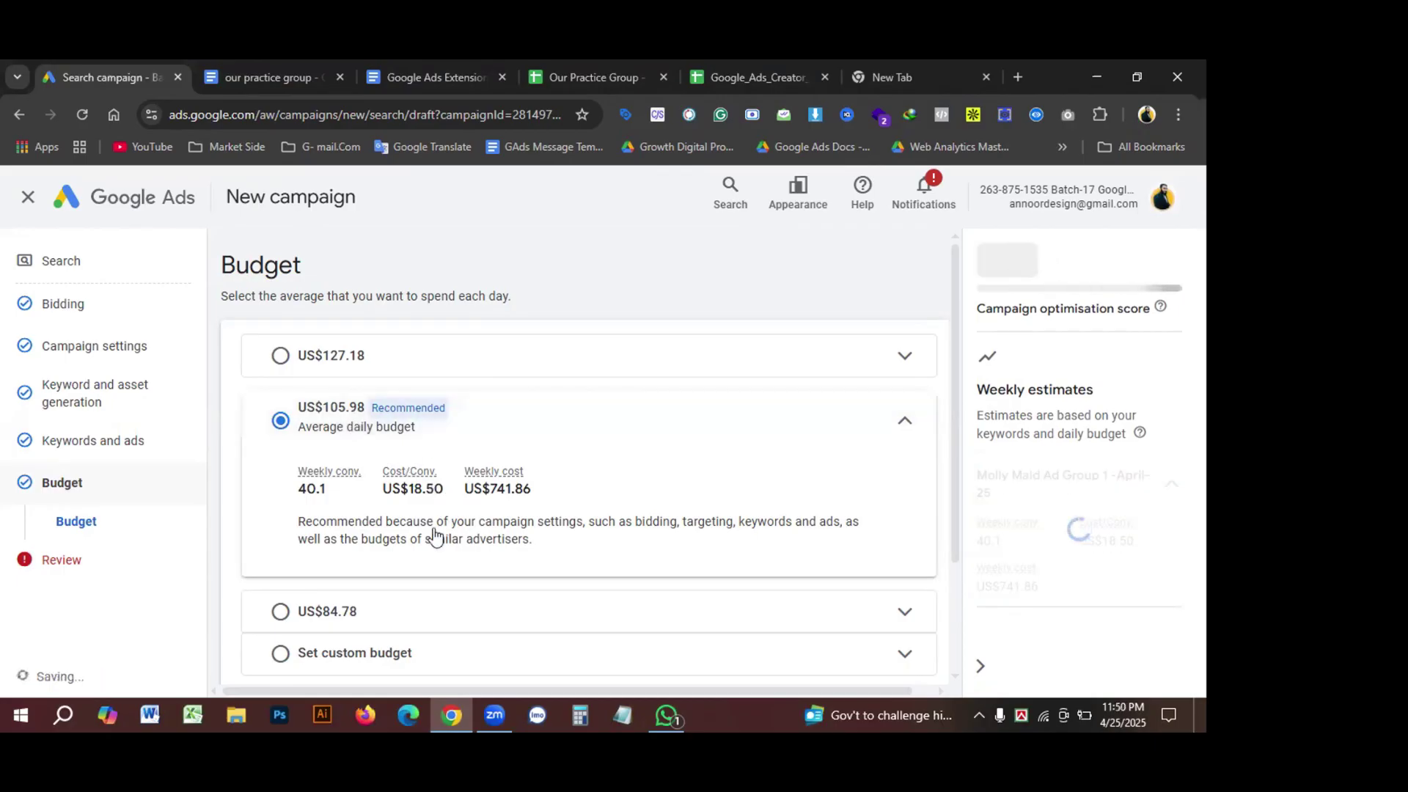
Step: Switch to a custom average daily budget of US$50 in place of the recommended 105.98
{"action": "scroll", "coordinate": [429, 539], "scroll_direction": "down", "scroll_amount": 2}
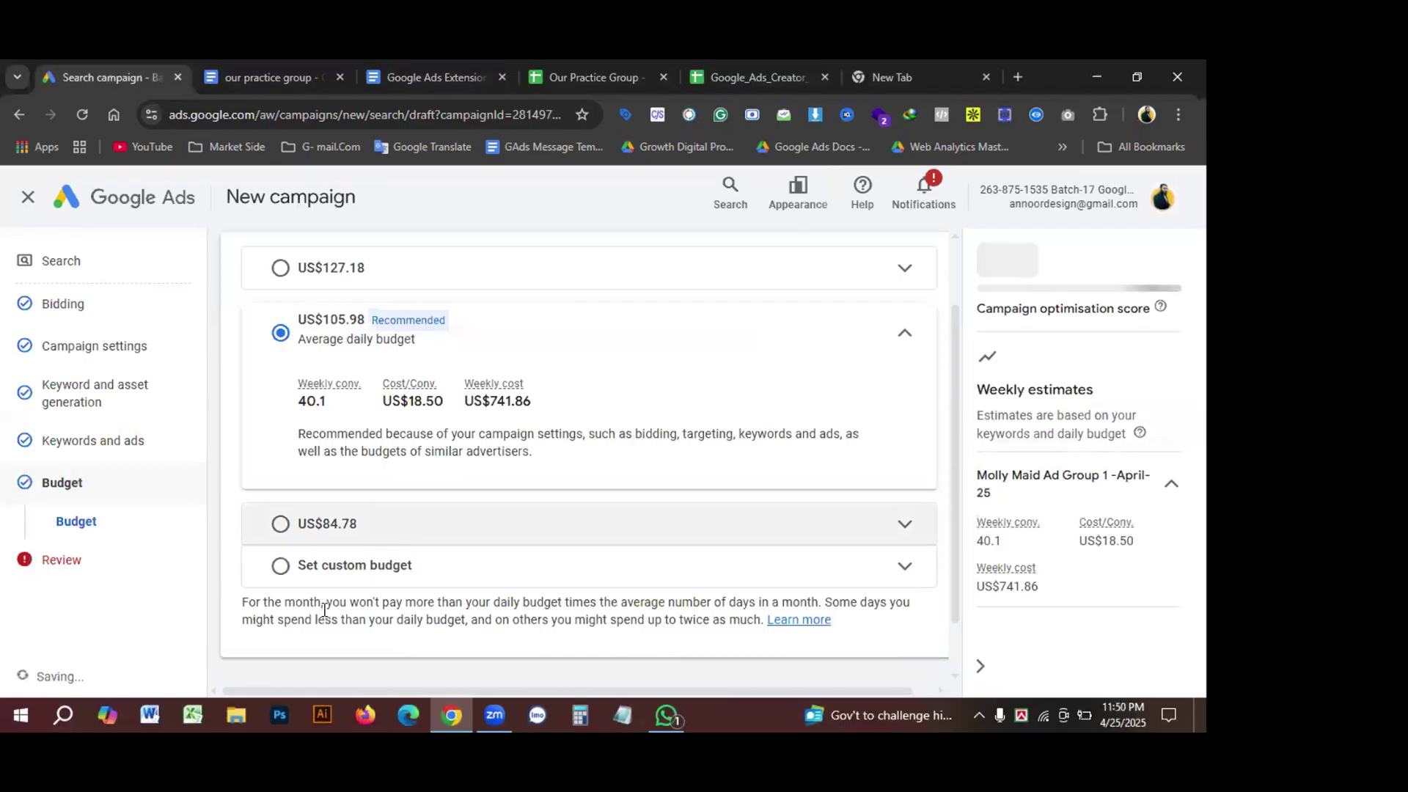
{"action": "left_click", "coordinate": [323, 582]}
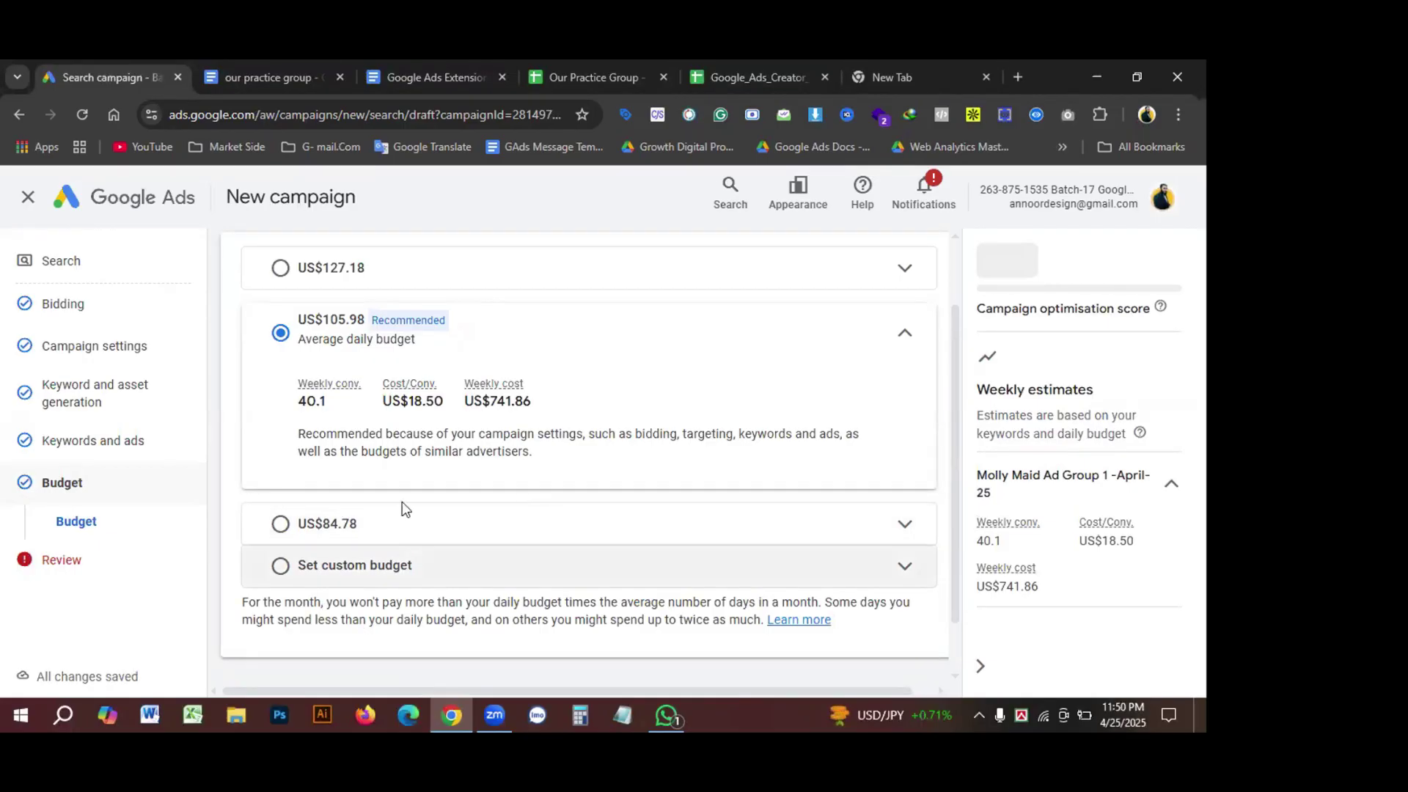
{"action": "double_click", "coordinate": [318, 405]}
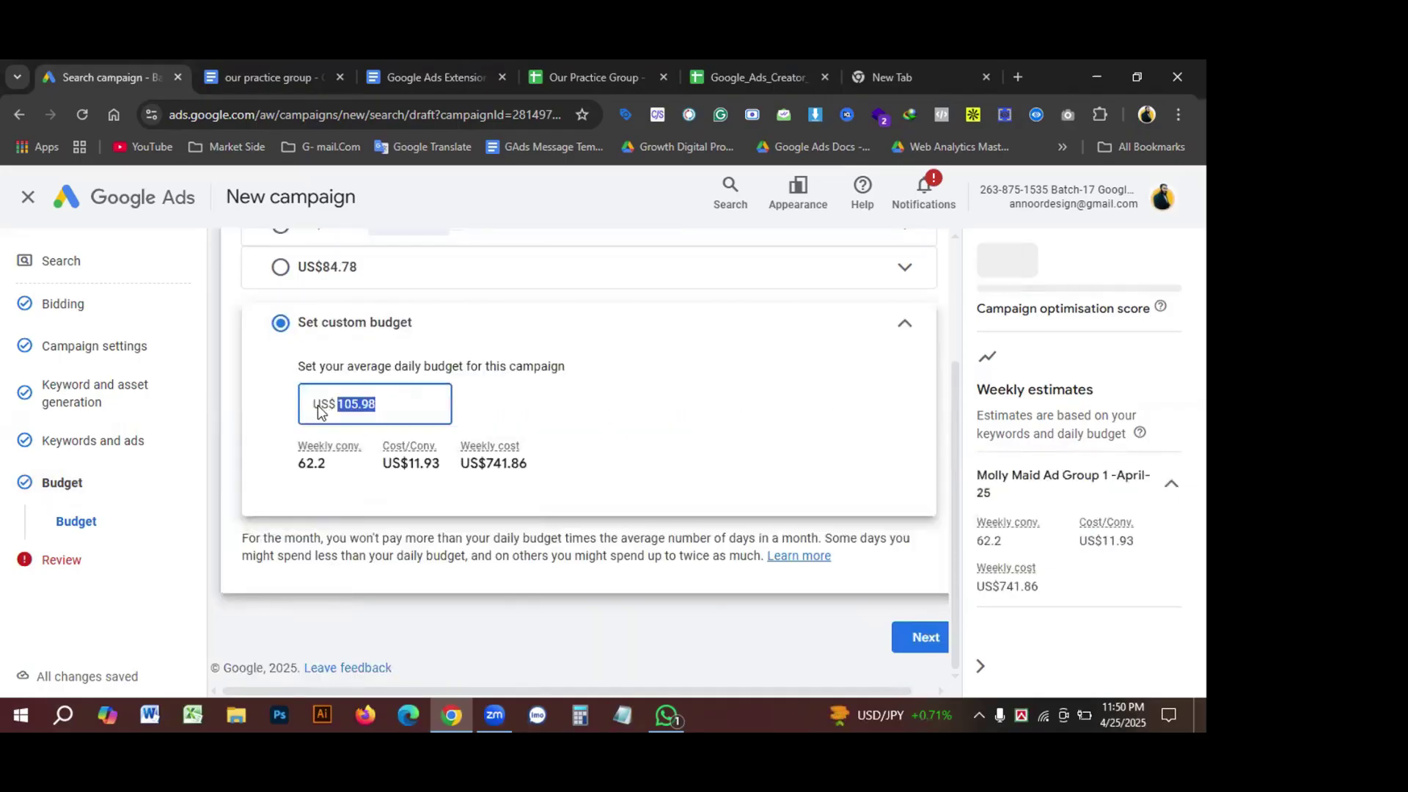
{"action": "type", "text": "5"}
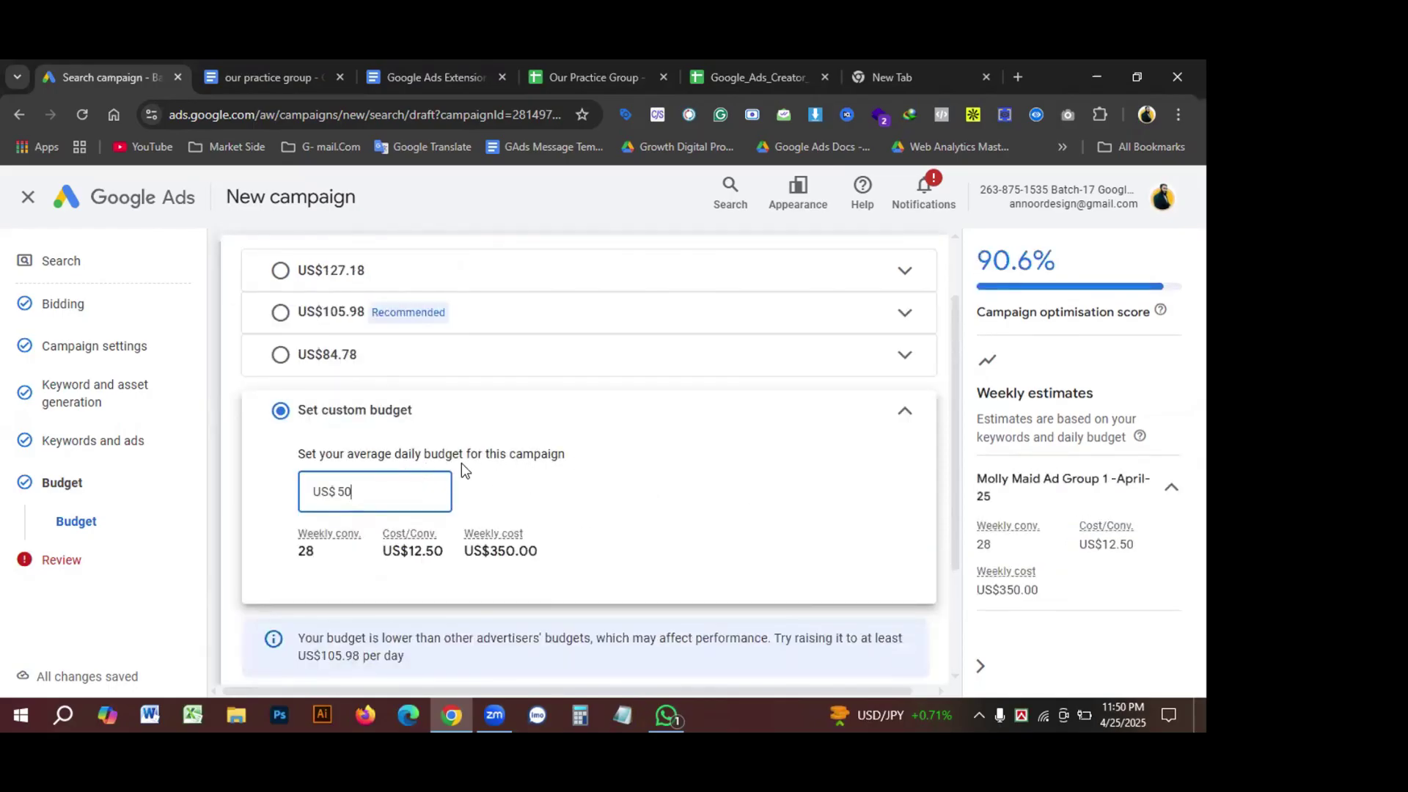
{"action": "scroll", "coordinate": [462, 469], "scroll_direction": "up", "scroll_amount": 1}
{"action": "scroll", "coordinate": [555, 485], "scroll_direction": "down", "scroll_amount": 3}
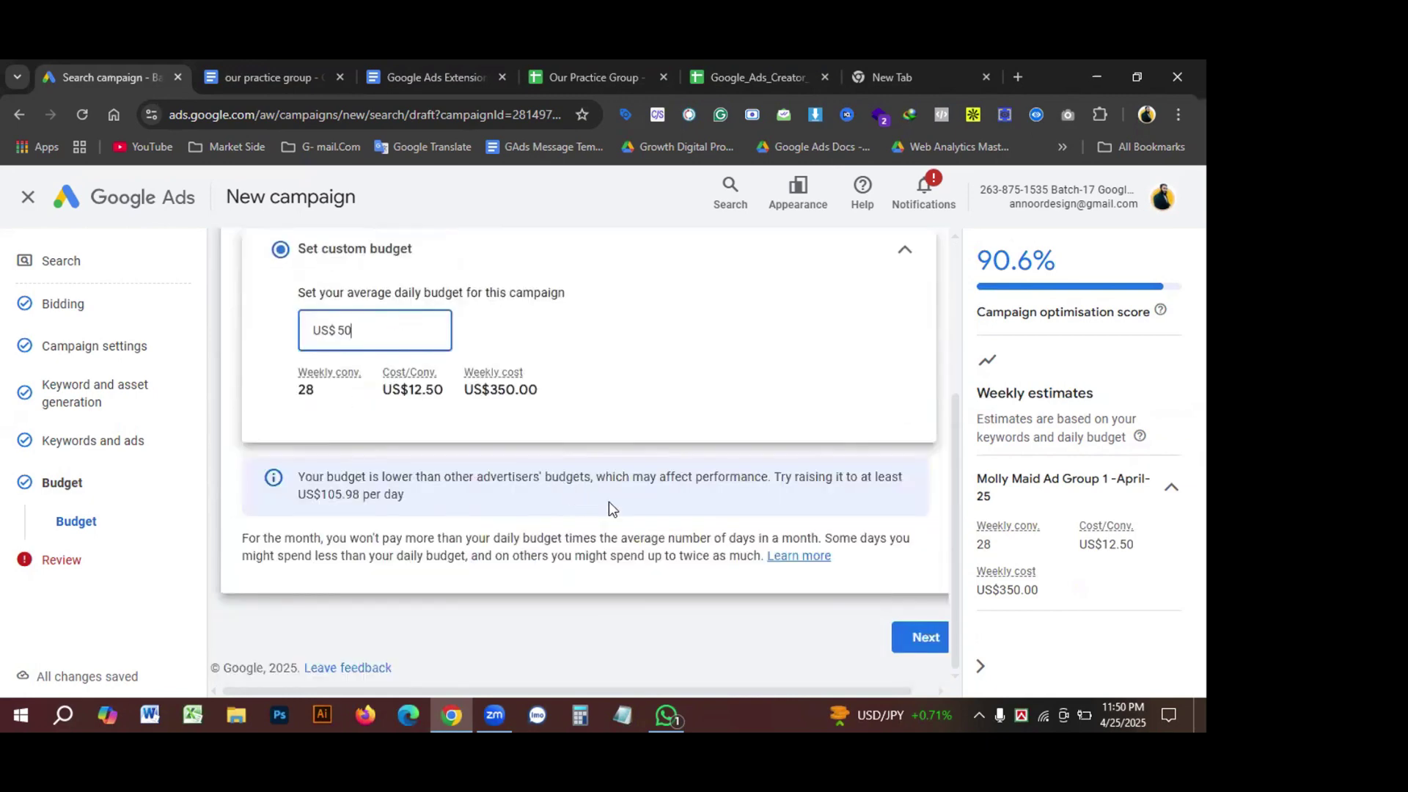
Step: Proceed to the Review page and reopen the Bidding settings for editing
{"action": "left_click", "coordinate": [930, 641]}
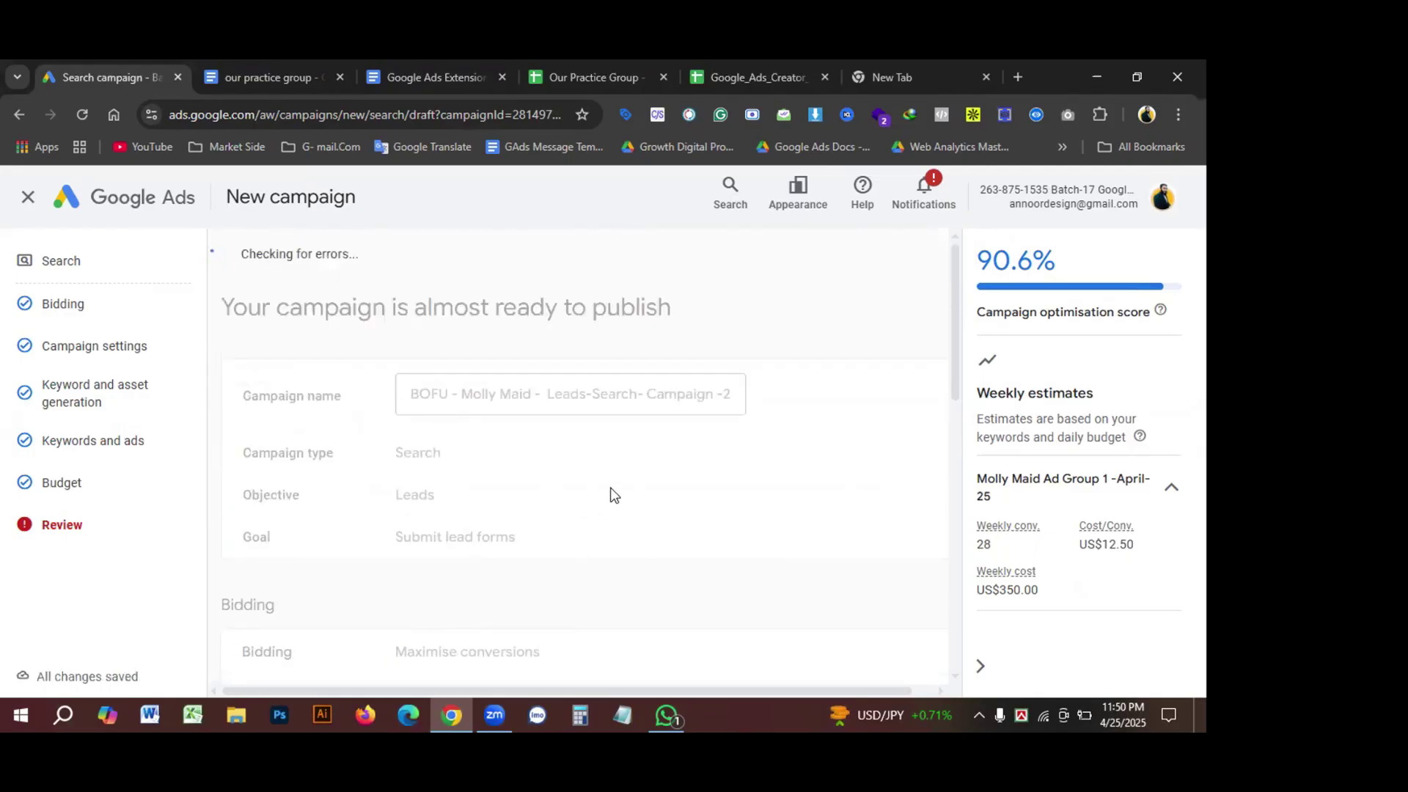
{"action": "scroll", "coordinate": [603, 493], "scroll_direction": "down", "scroll_amount": 3}
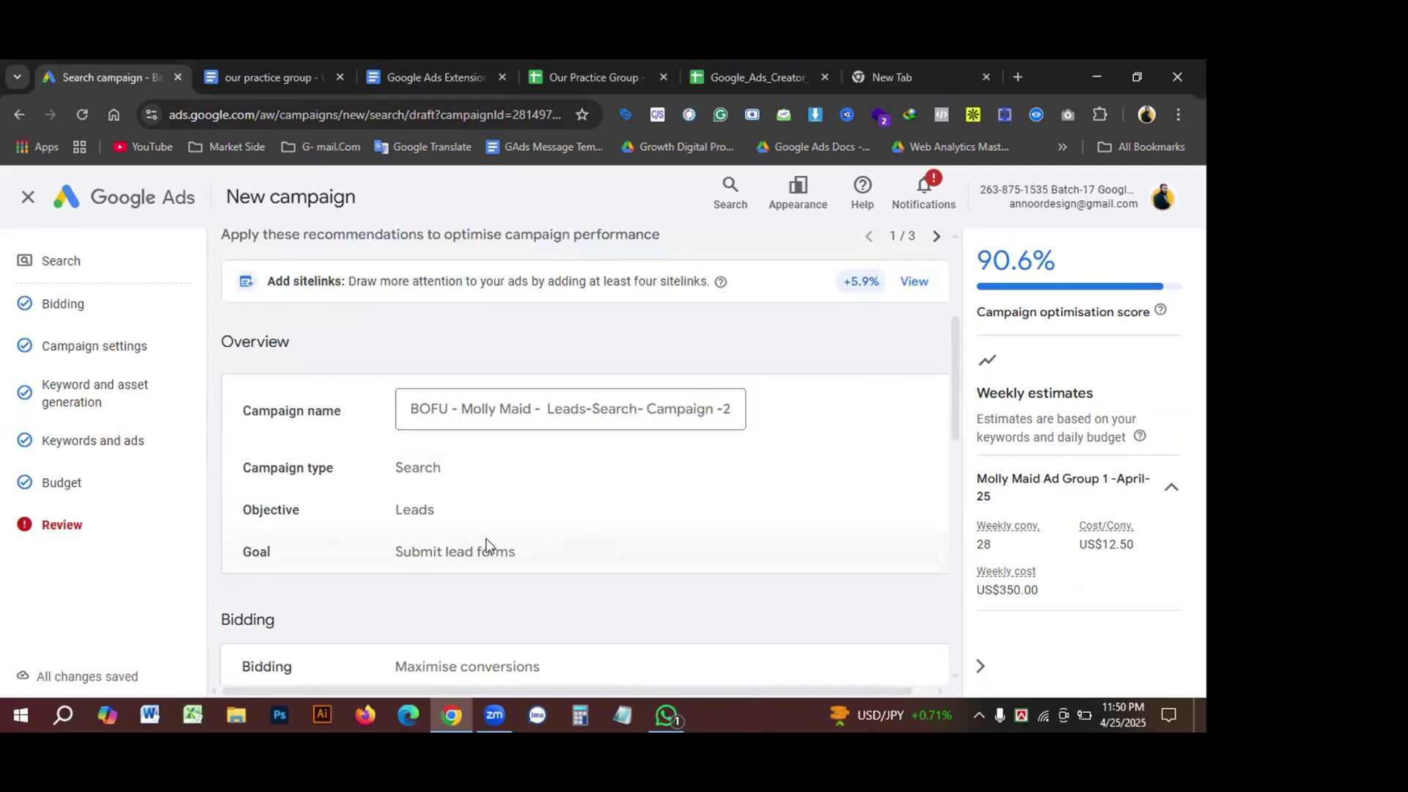
{"action": "scroll", "coordinate": [486, 545], "scroll_direction": "down", "scroll_amount": 1}
{"action": "scroll", "coordinate": [496, 515], "scroll_direction": "down", "scroll_amount": 1}
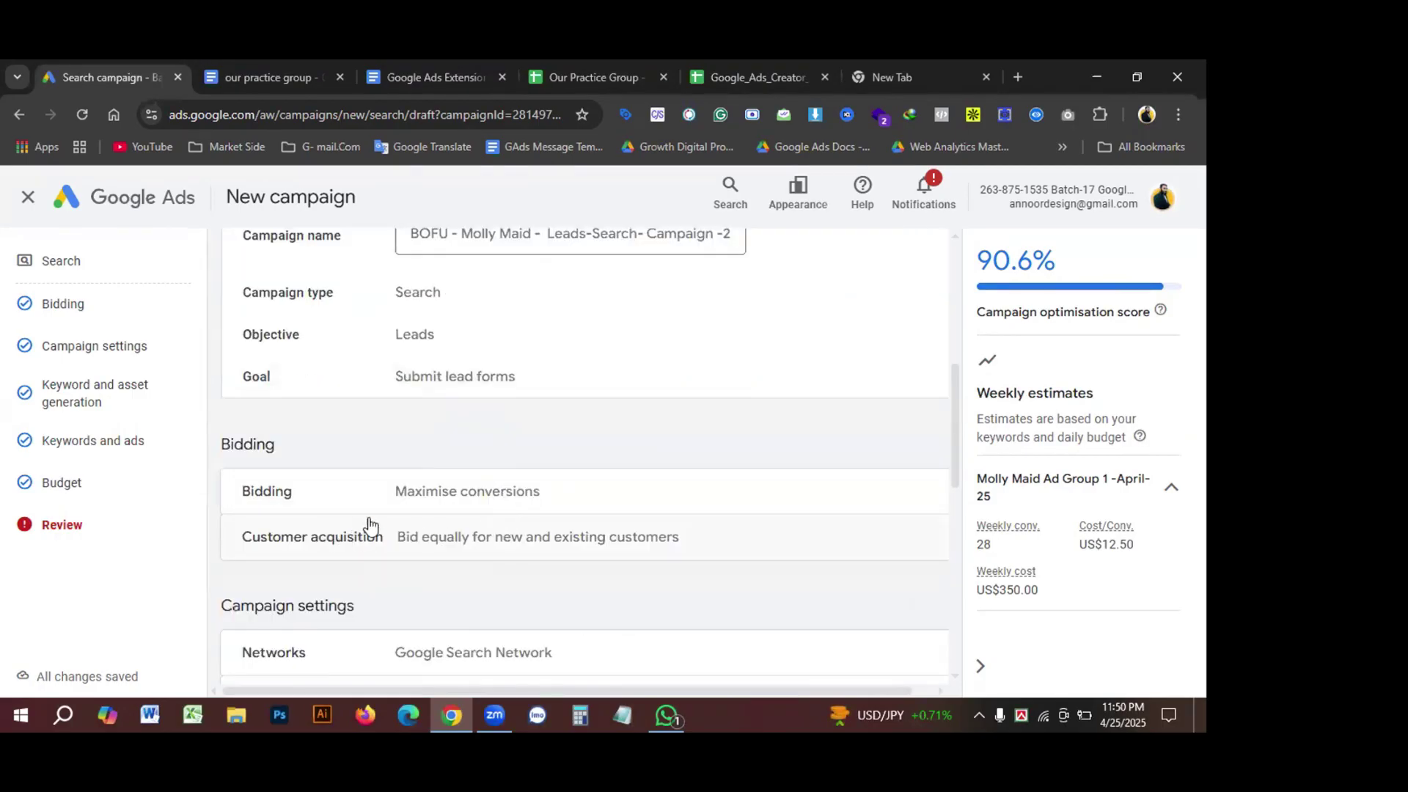
{"action": "left_click", "coordinate": [571, 500]}
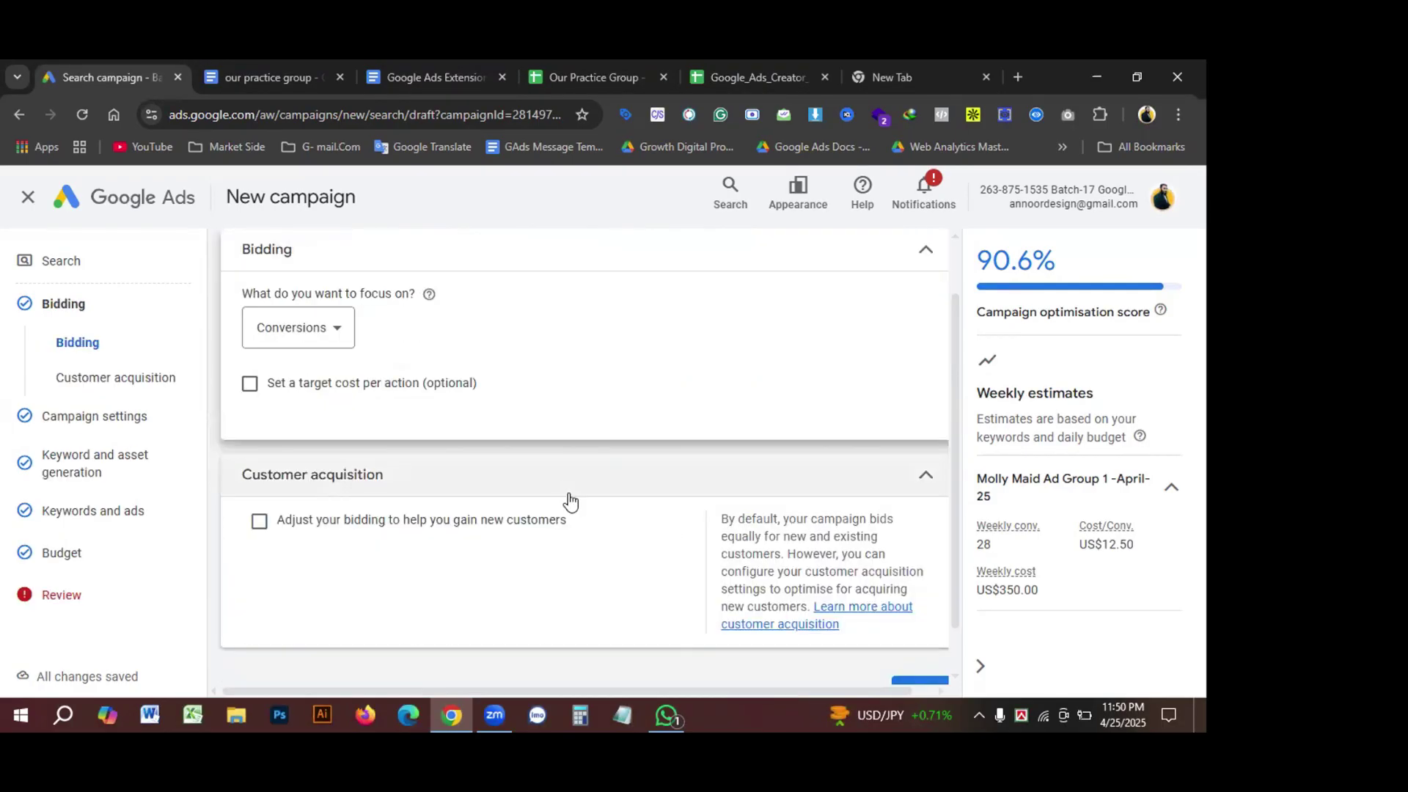
Step: Keep Conversions as the bidding focus and leave 'Set a target cost per action' unticked
{"action": "left_click", "coordinate": [333, 330]}
{"action": "scroll", "coordinate": [345, 539], "scroll_direction": "down", "scroll_amount": 1}
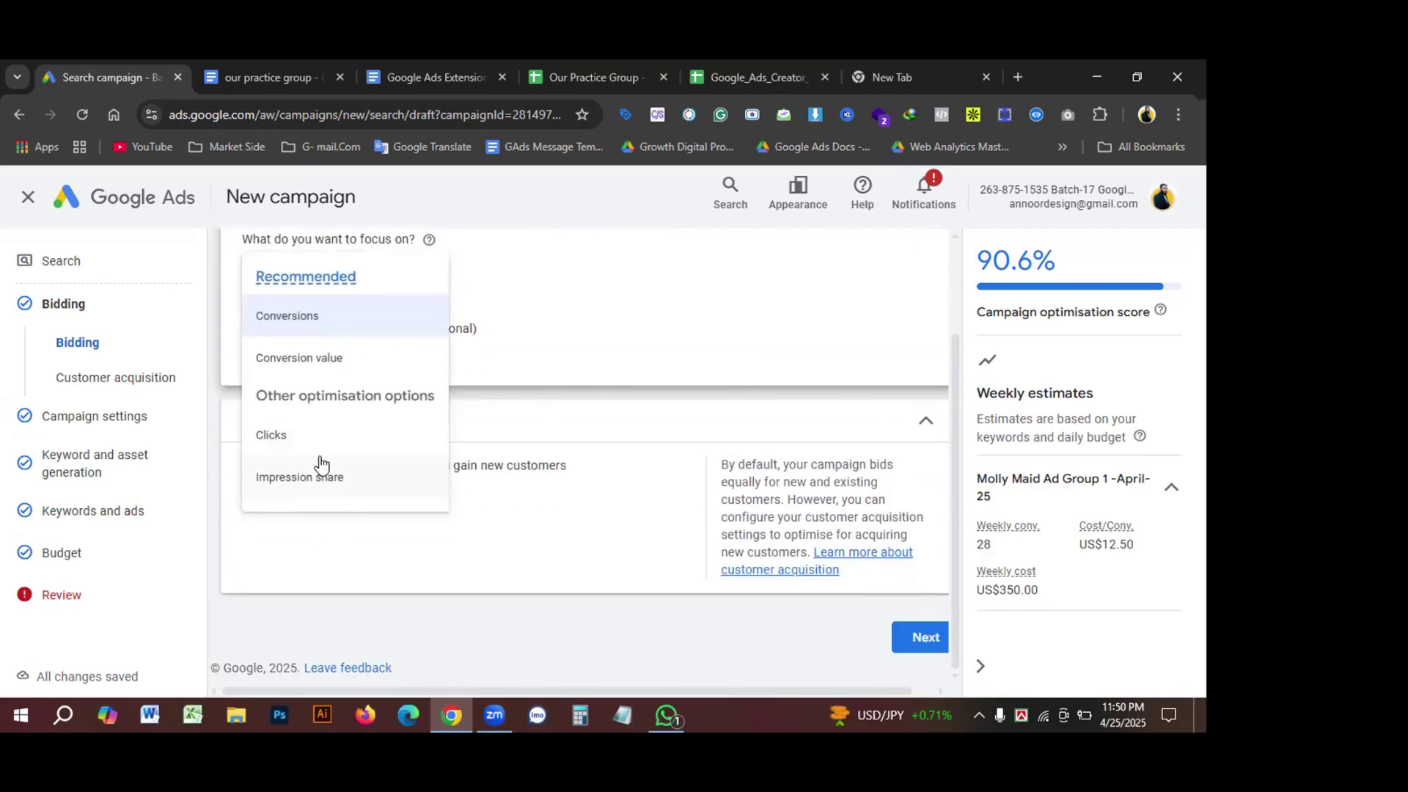
{"action": "scroll", "coordinate": [321, 464], "scroll_direction": "up", "scroll_amount": 1}
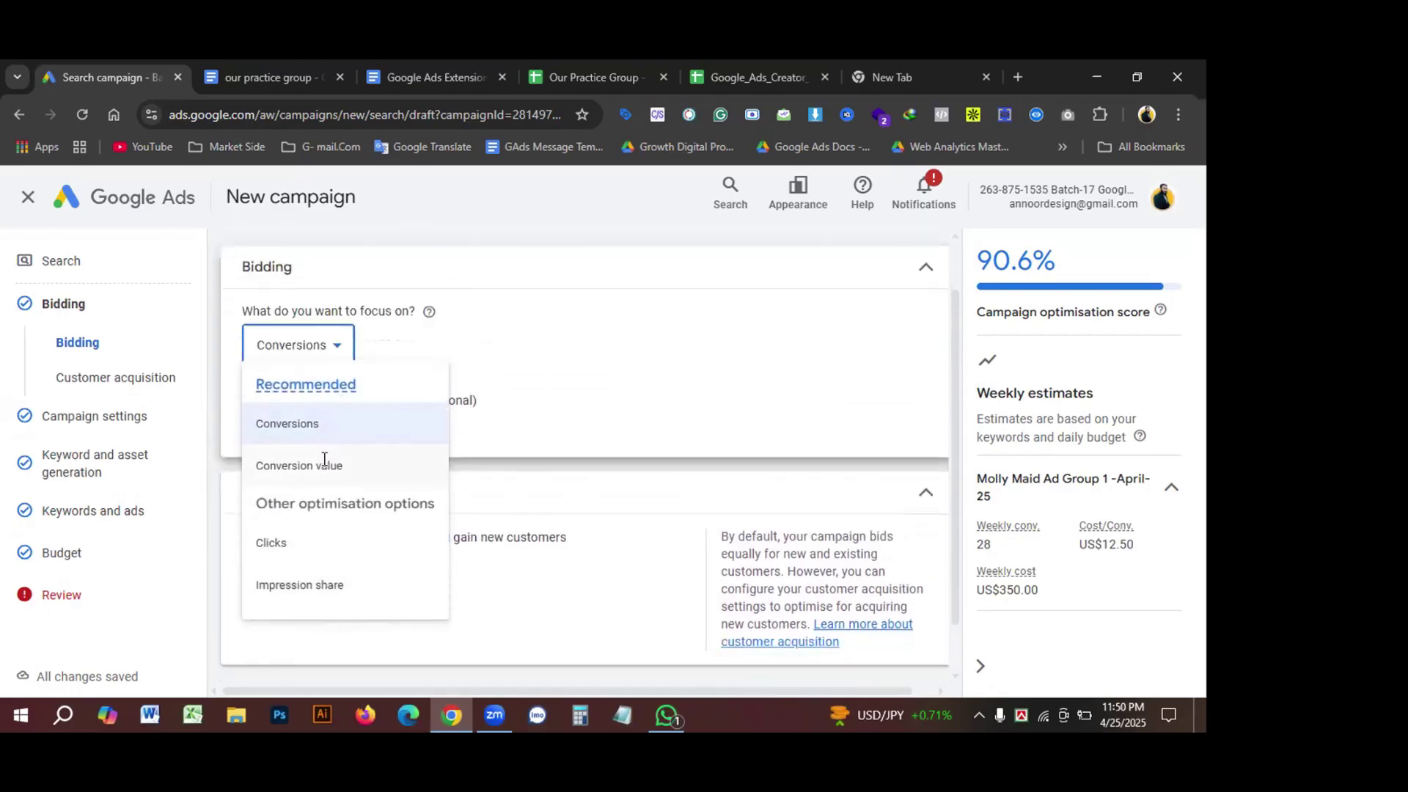
{"action": "scroll", "coordinate": [324, 459], "scroll_direction": "down", "scroll_amount": 1}
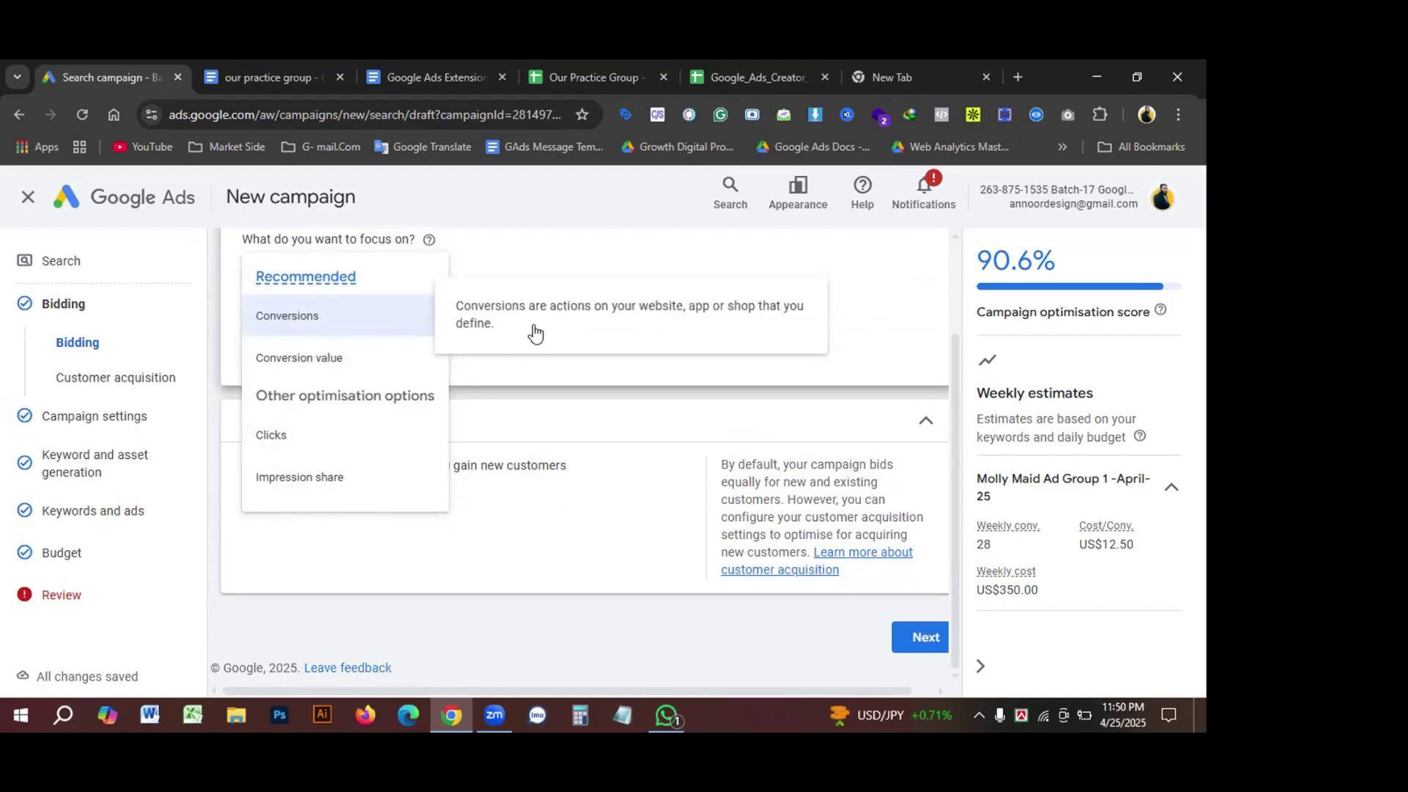
{"action": "left_click", "coordinate": [284, 320]}
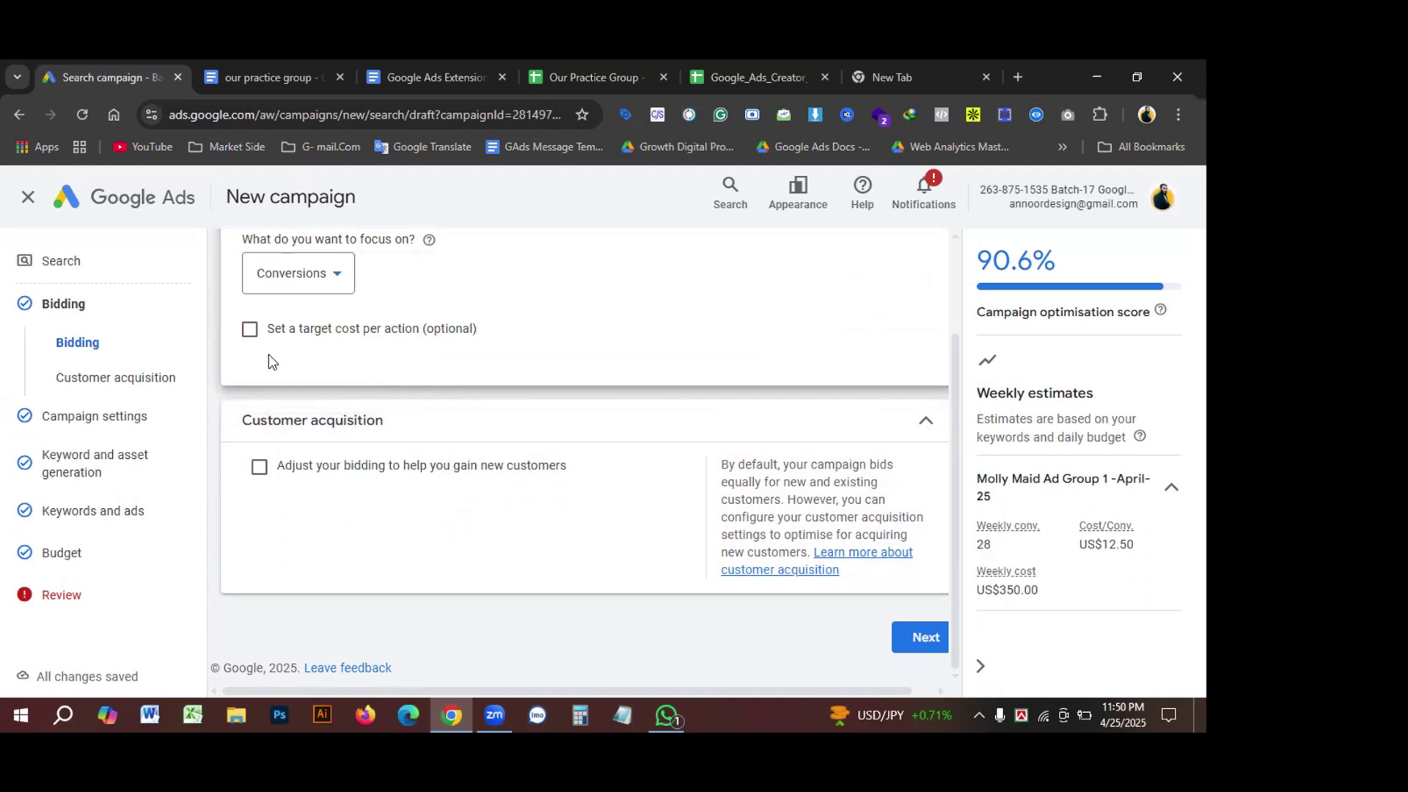
{"action": "left_click", "coordinate": [243, 331]}
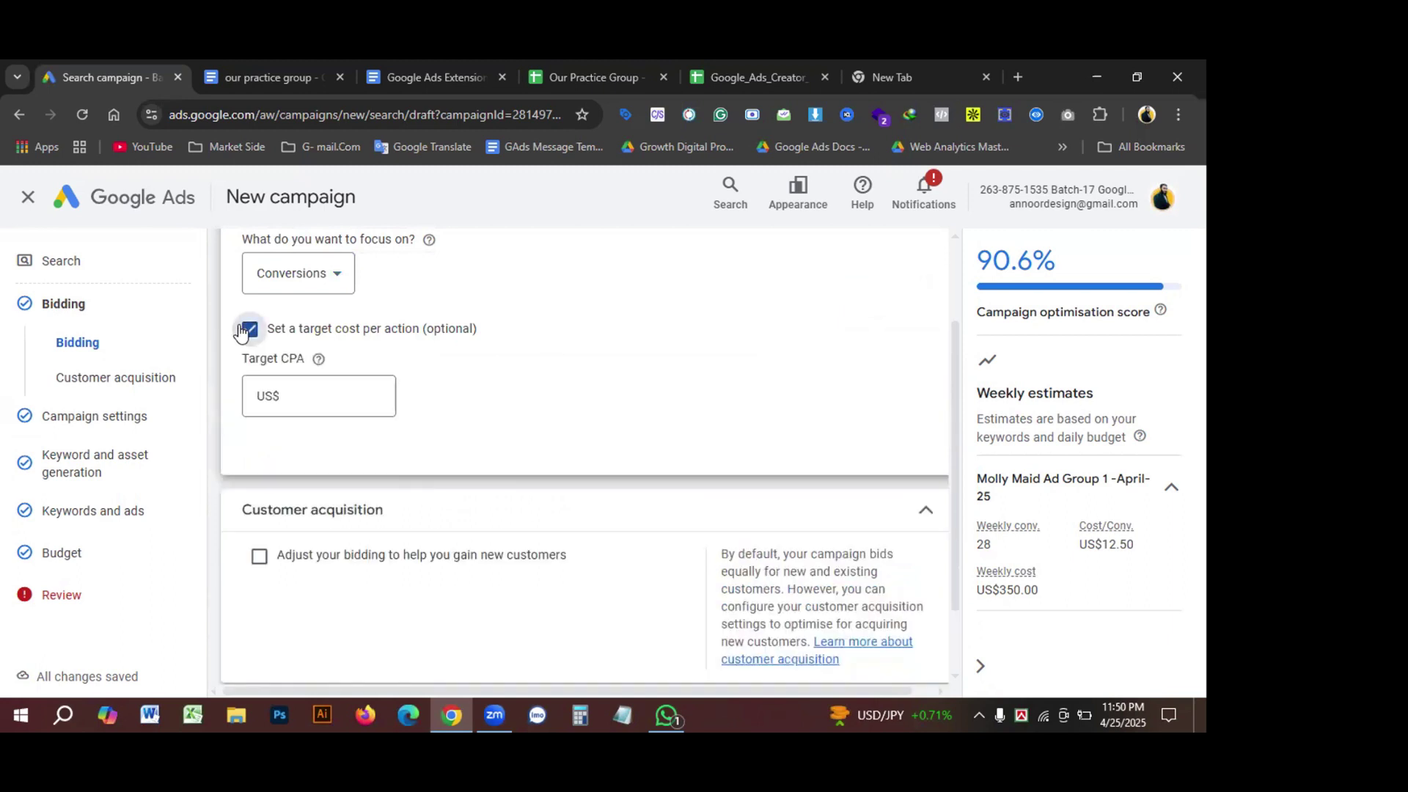
{"action": "left_click", "coordinate": [243, 330]}
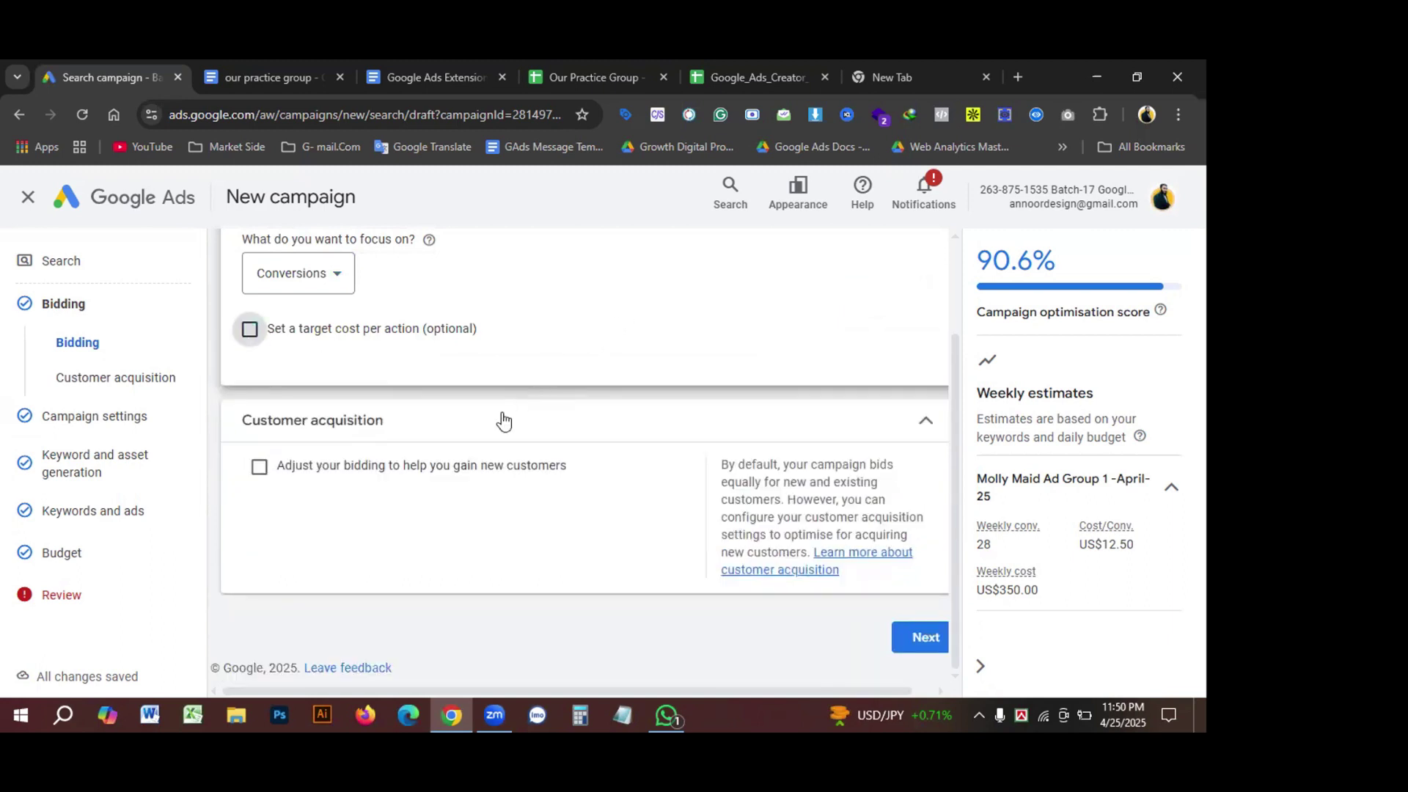
Step: Pass Campaign settings, skip keyword and asset generation, and move through Keywords and ads and Budget
{"action": "left_click", "coordinate": [917, 637]}
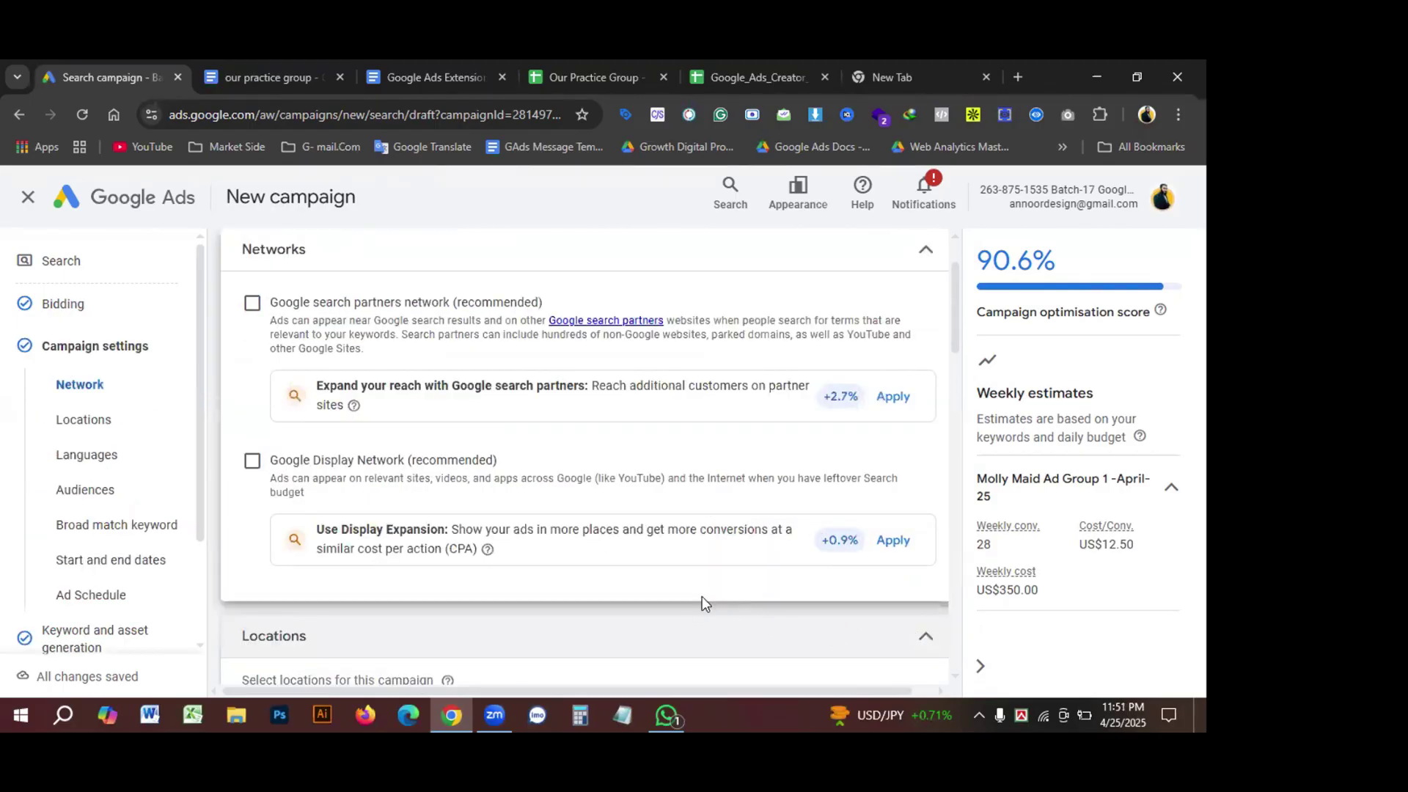
{"action": "scroll", "coordinate": [676, 525], "scroll_direction": "down", "scroll_amount": 10}
{"action": "scroll", "coordinate": [673, 527], "scroll_direction": "down", "scroll_amount": 10}
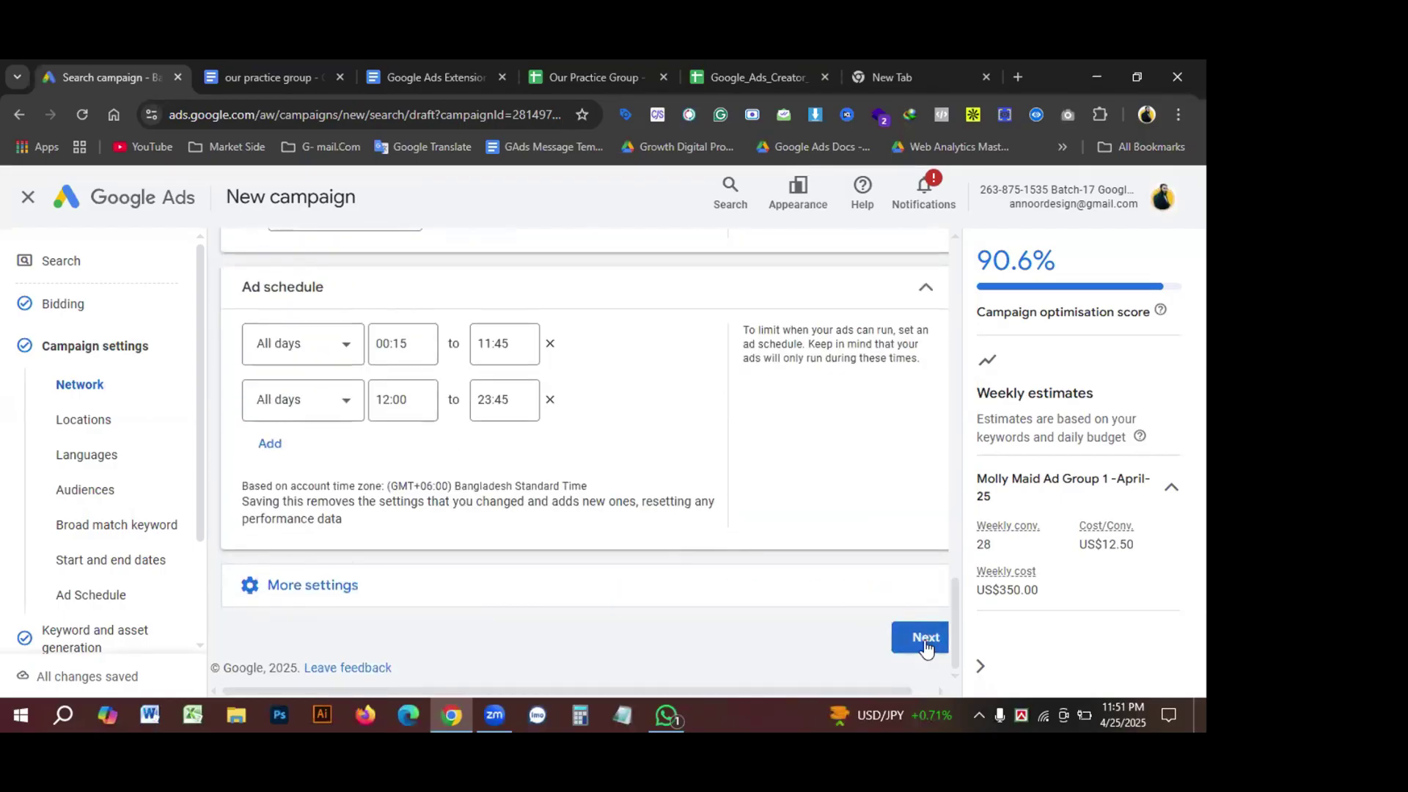
{"action": "left_click", "coordinate": [925, 642]}
{"action": "scroll", "coordinate": [788, 595], "scroll_direction": "down", "scroll_amount": 3}
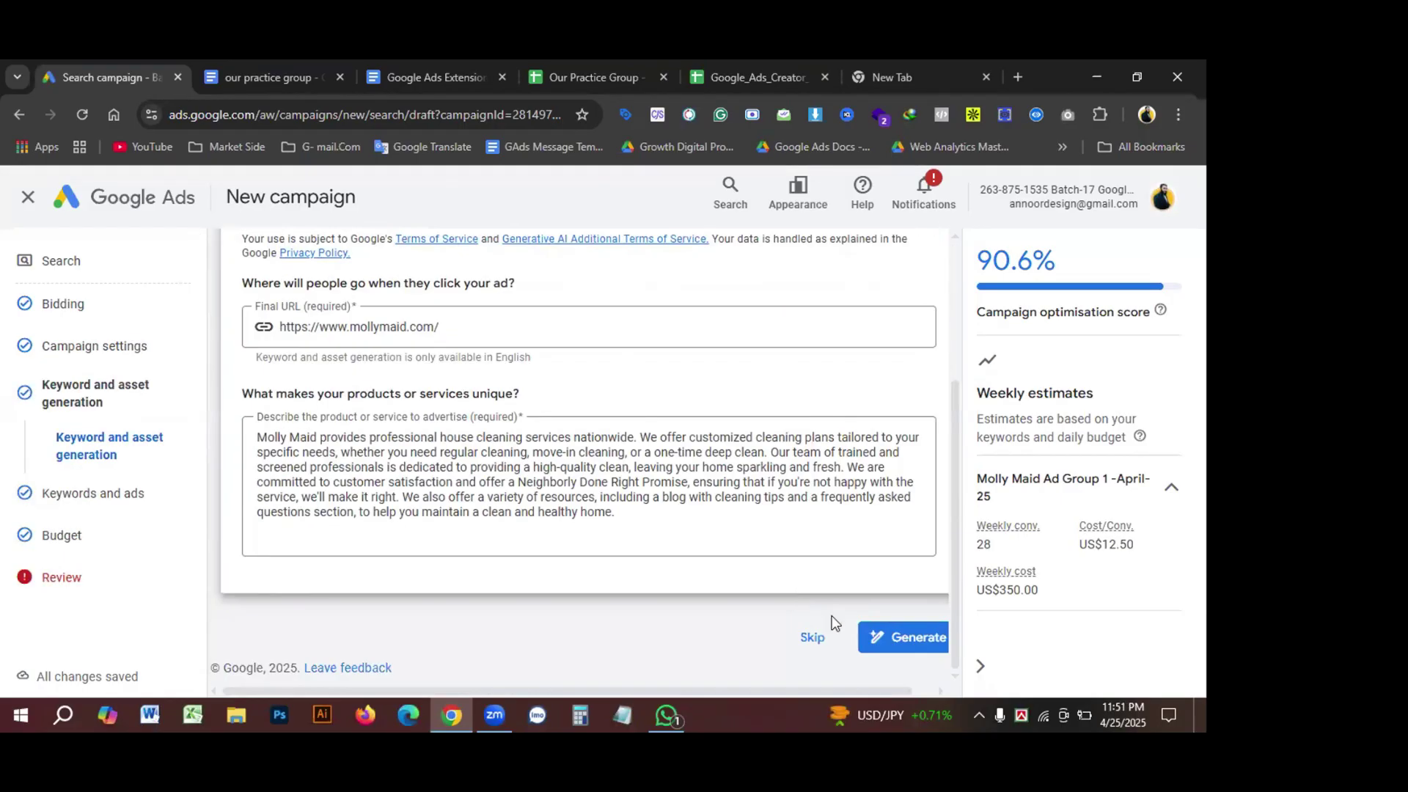
{"action": "left_click", "coordinate": [825, 646]}
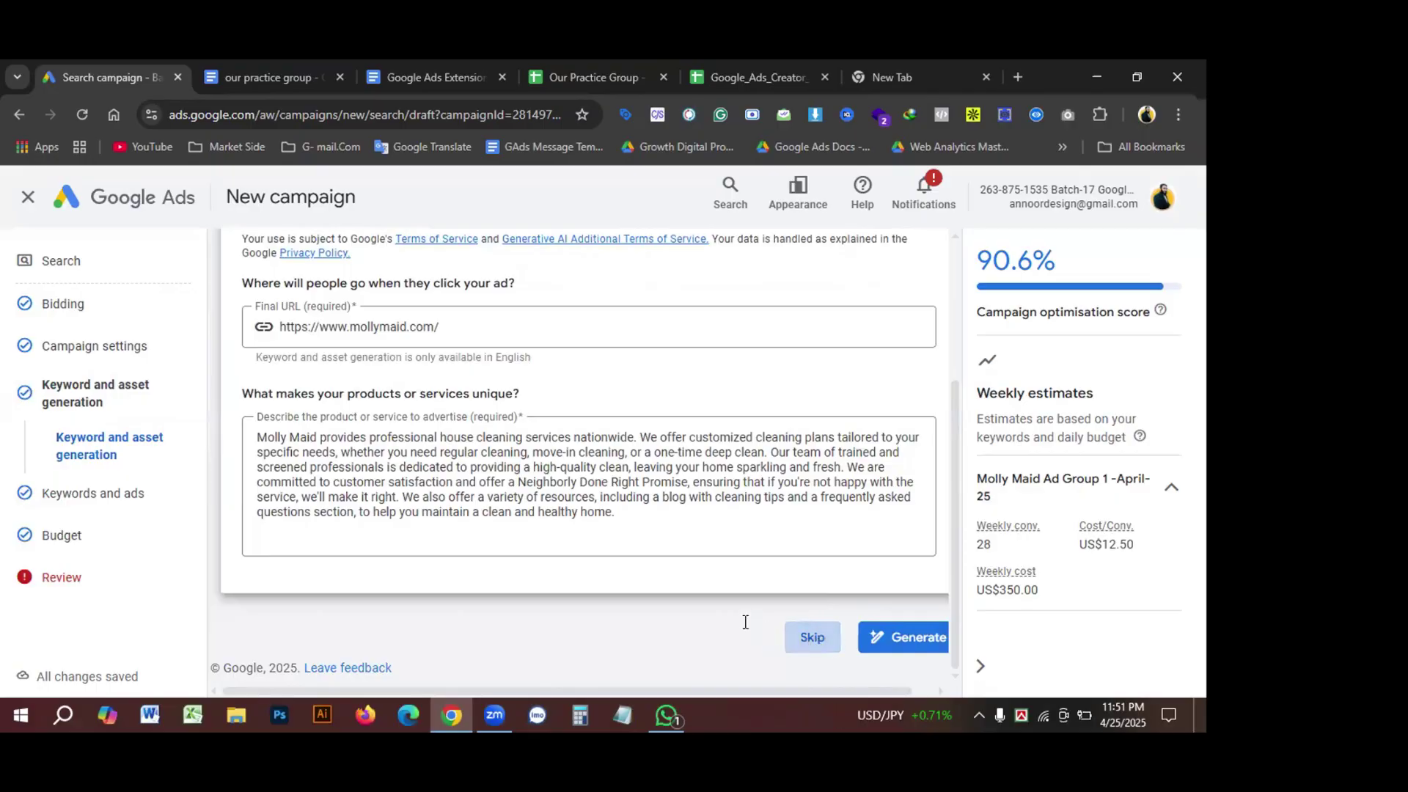
{"action": "scroll", "coordinate": [738, 589], "scroll_direction": "down", "scroll_amount": 10}
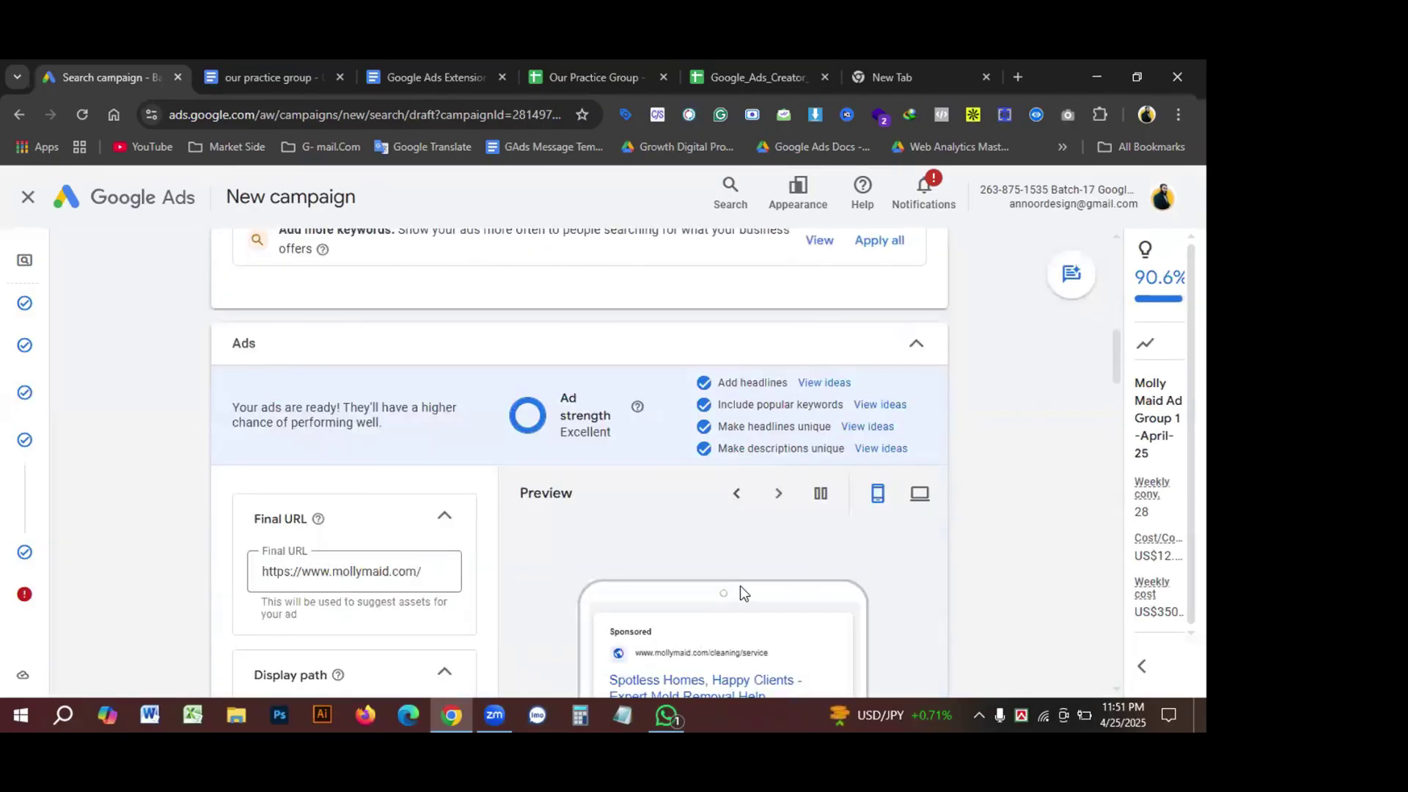
{"action": "scroll", "coordinate": [741, 593], "scroll_direction": "down", "scroll_amount": 15}
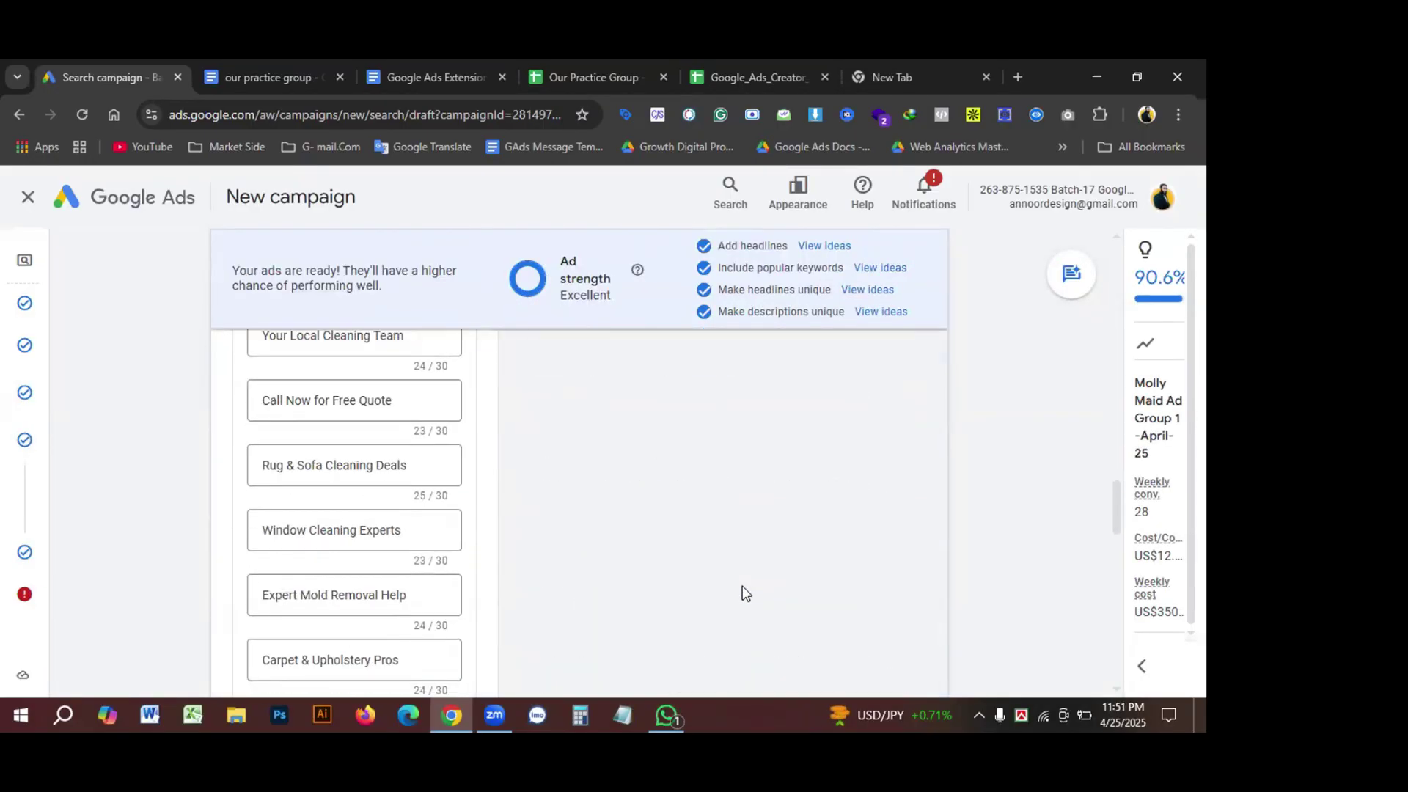
{"action": "scroll", "coordinate": [779, 584], "scroll_direction": "down", "scroll_amount": 3}
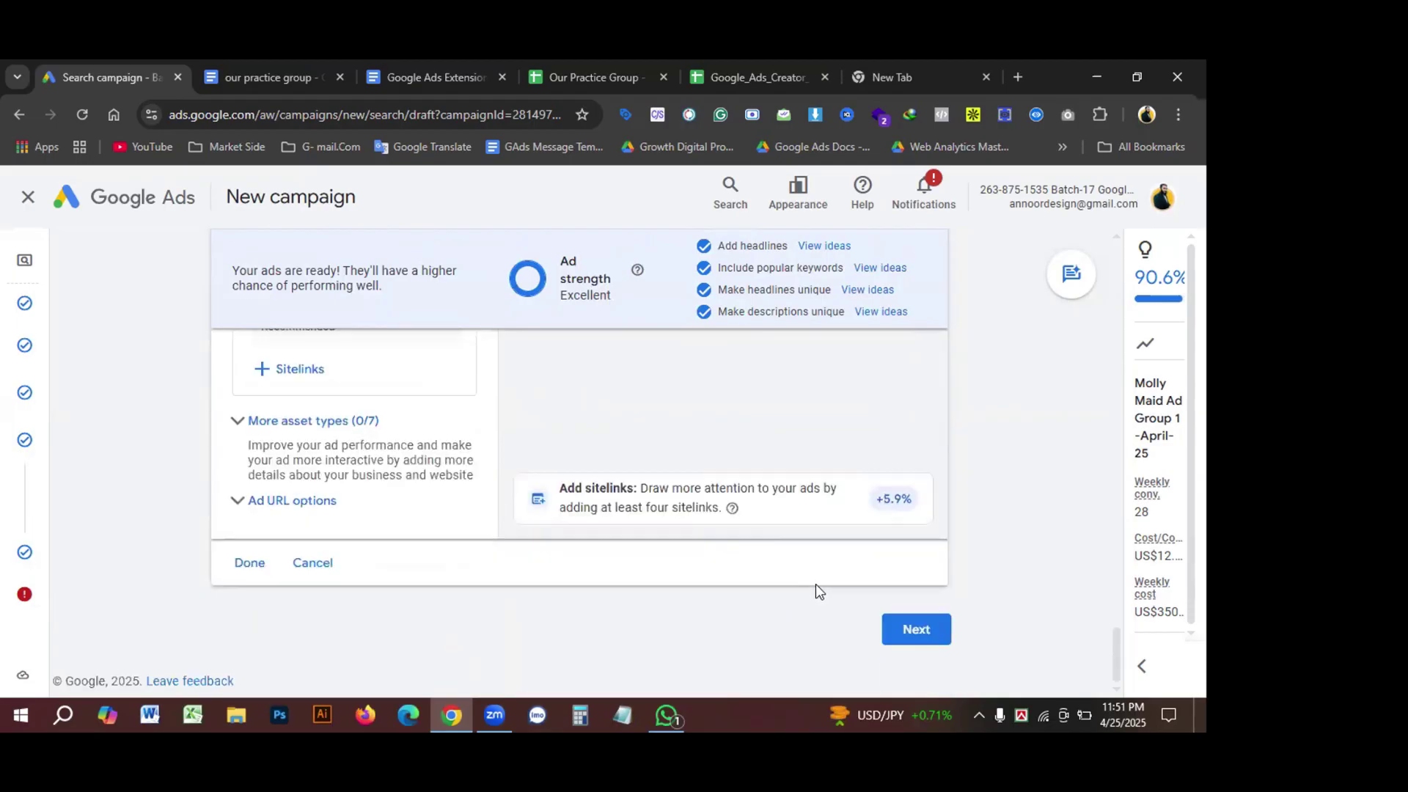
{"action": "left_click", "coordinate": [901, 629]}
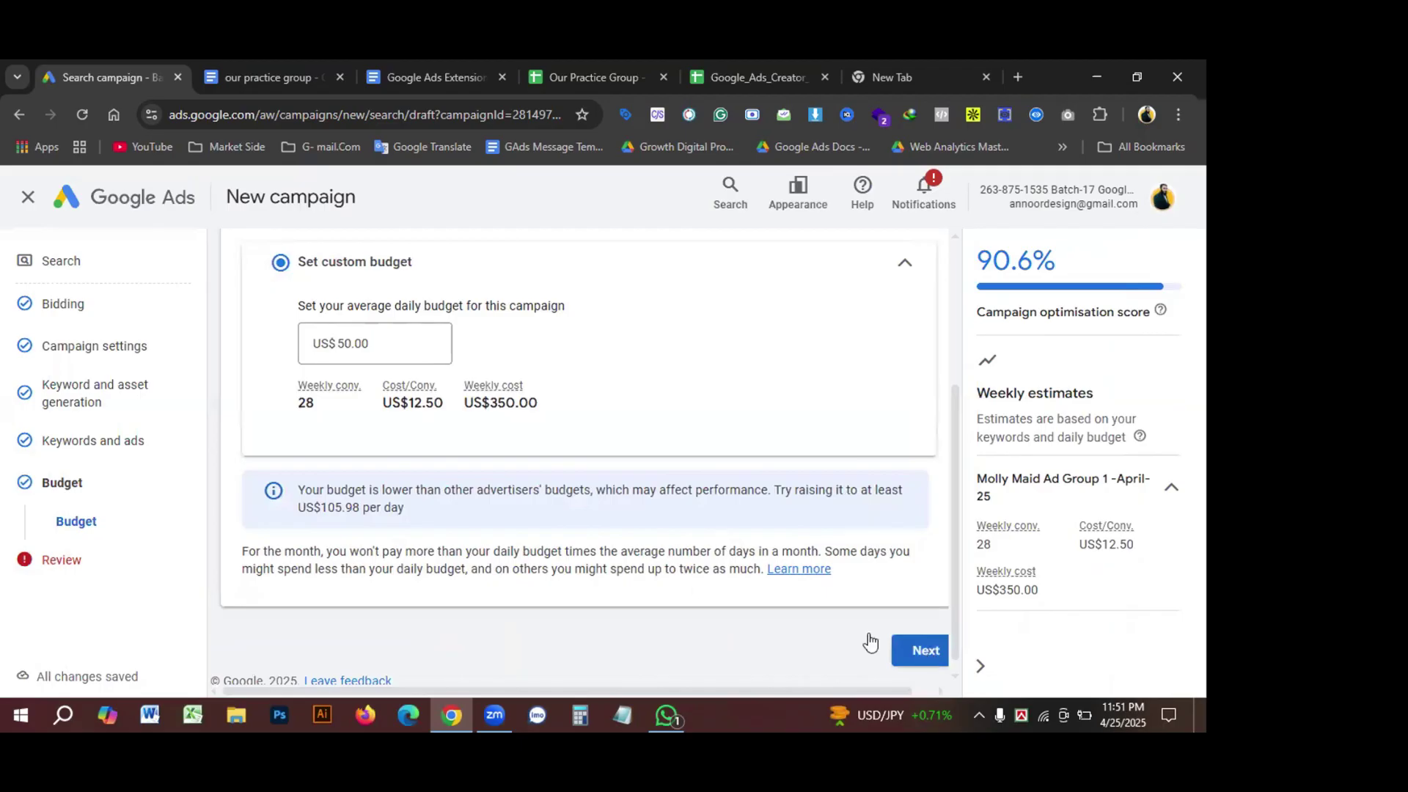
{"action": "scroll", "coordinate": [608, 553], "scroll_direction": "down", "scroll_amount": 1}
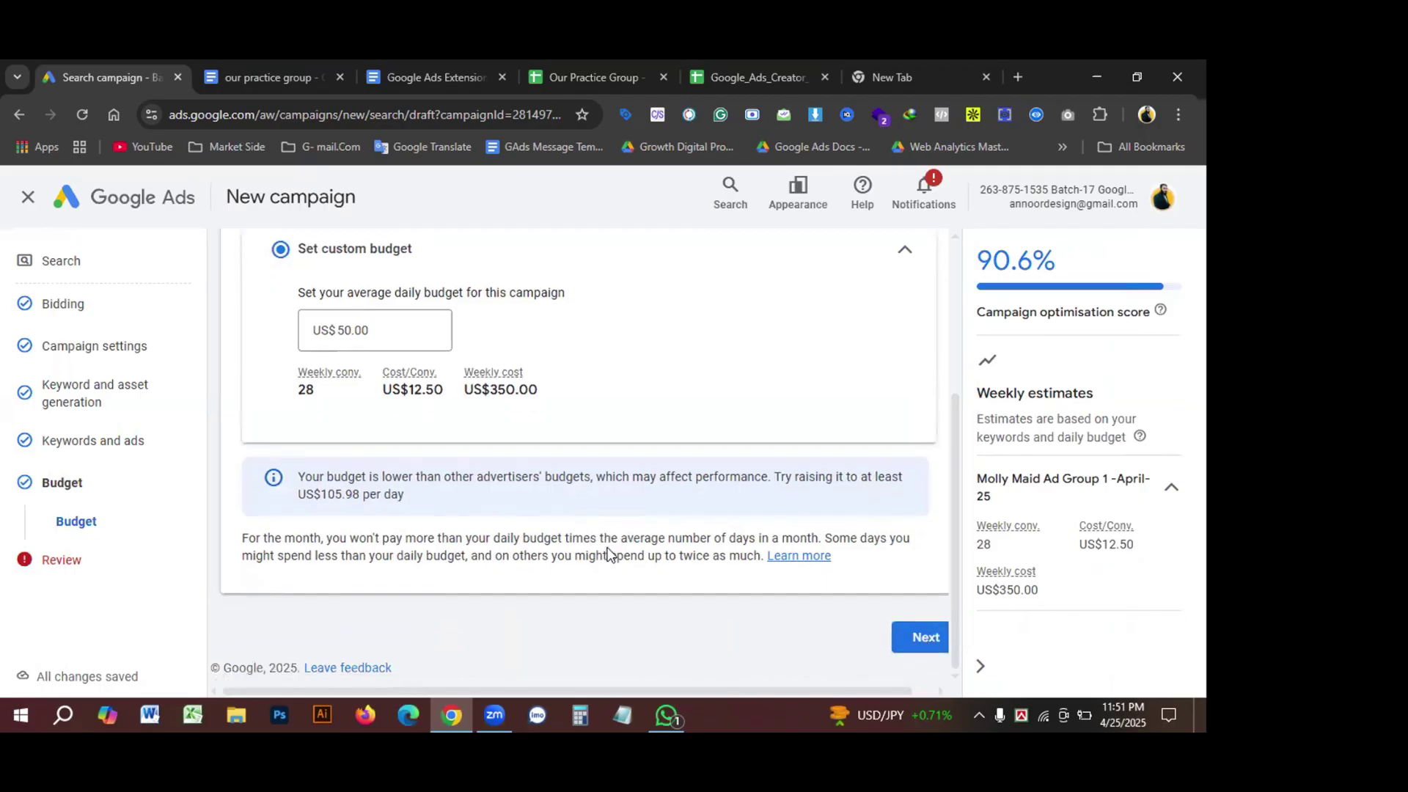
{"action": "left_click", "coordinate": [917, 640]}
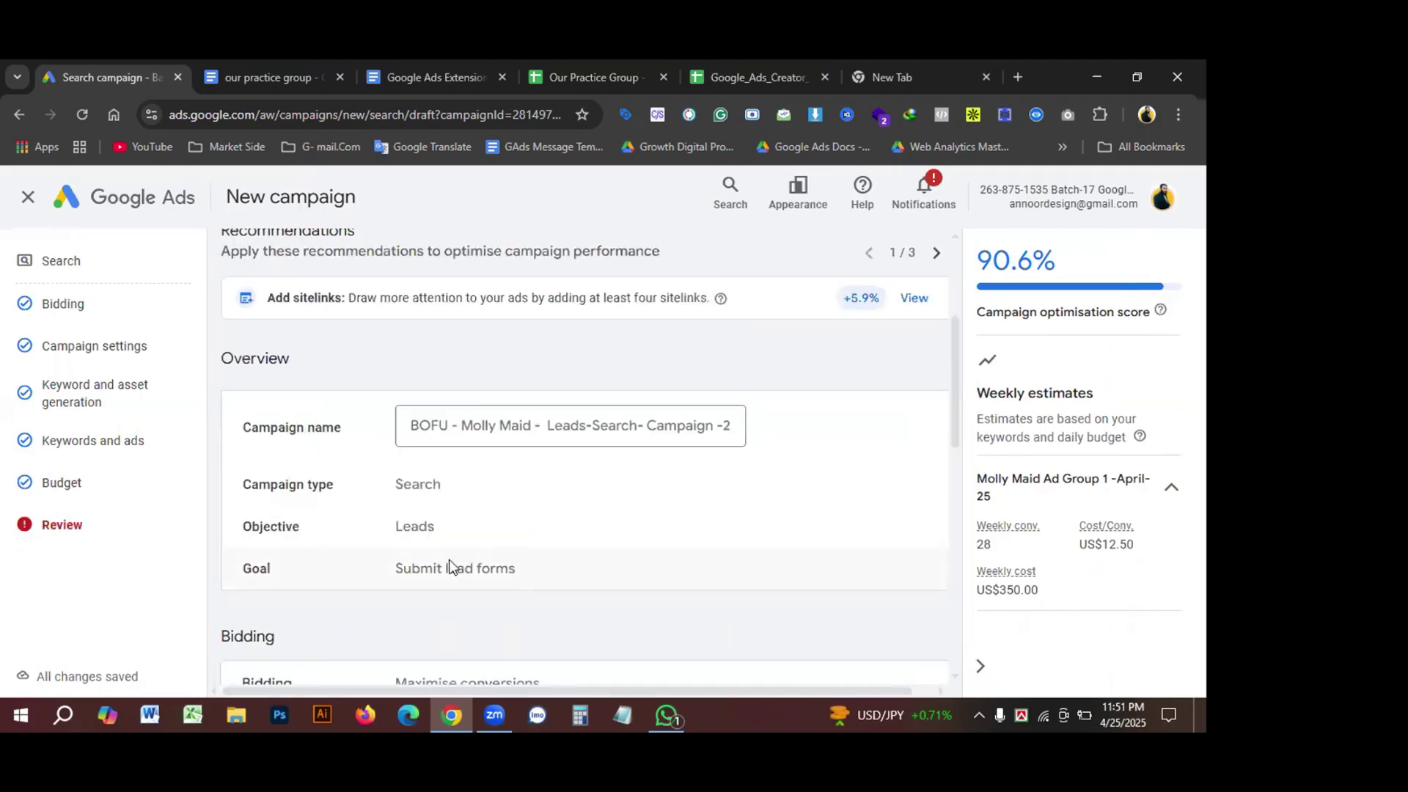
Step: Publish the campaign, confirming past the 'can't run ads' warning
{"action": "scroll", "coordinate": [450, 567], "scroll_direction": "down", "scroll_amount": 10}
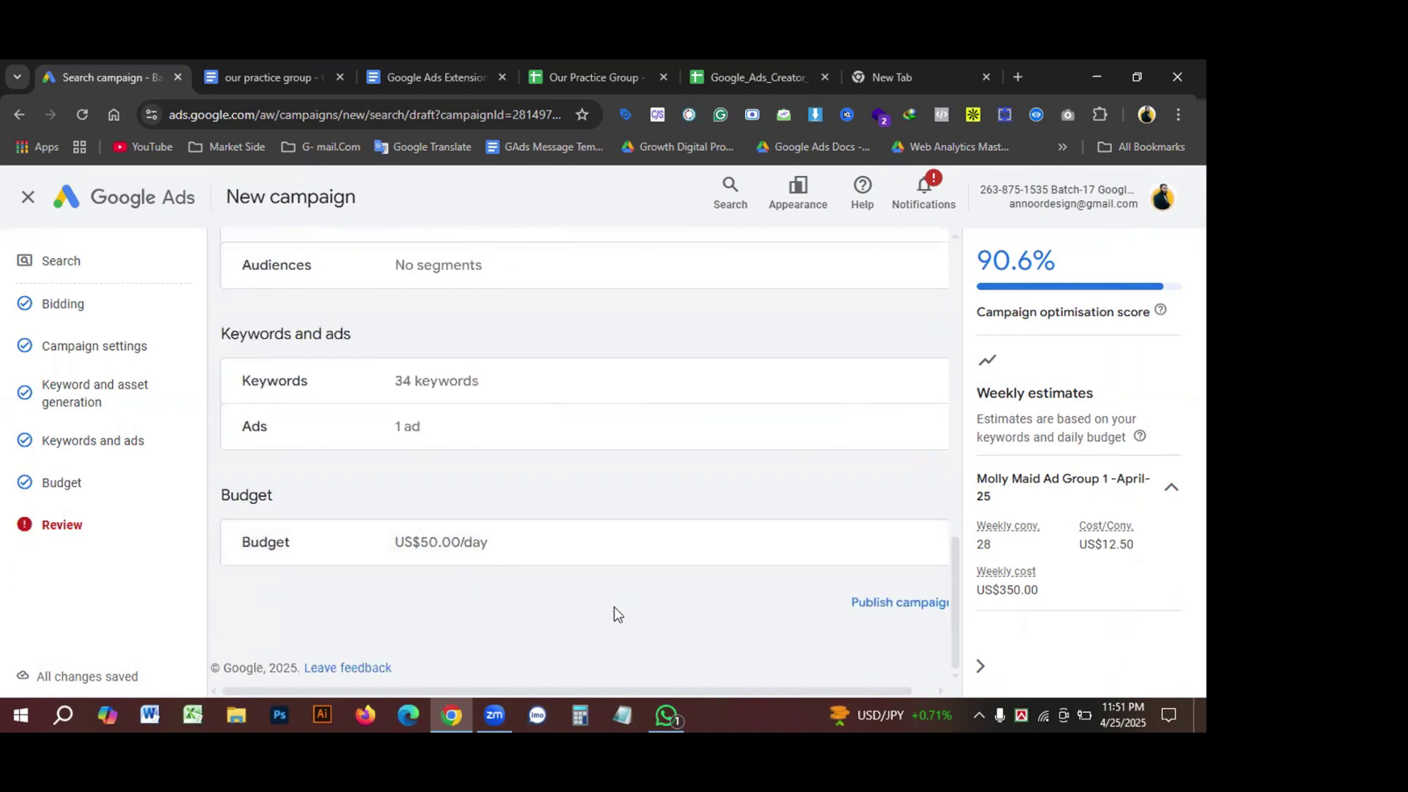
{"action": "left_click", "coordinate": [912, 606]}
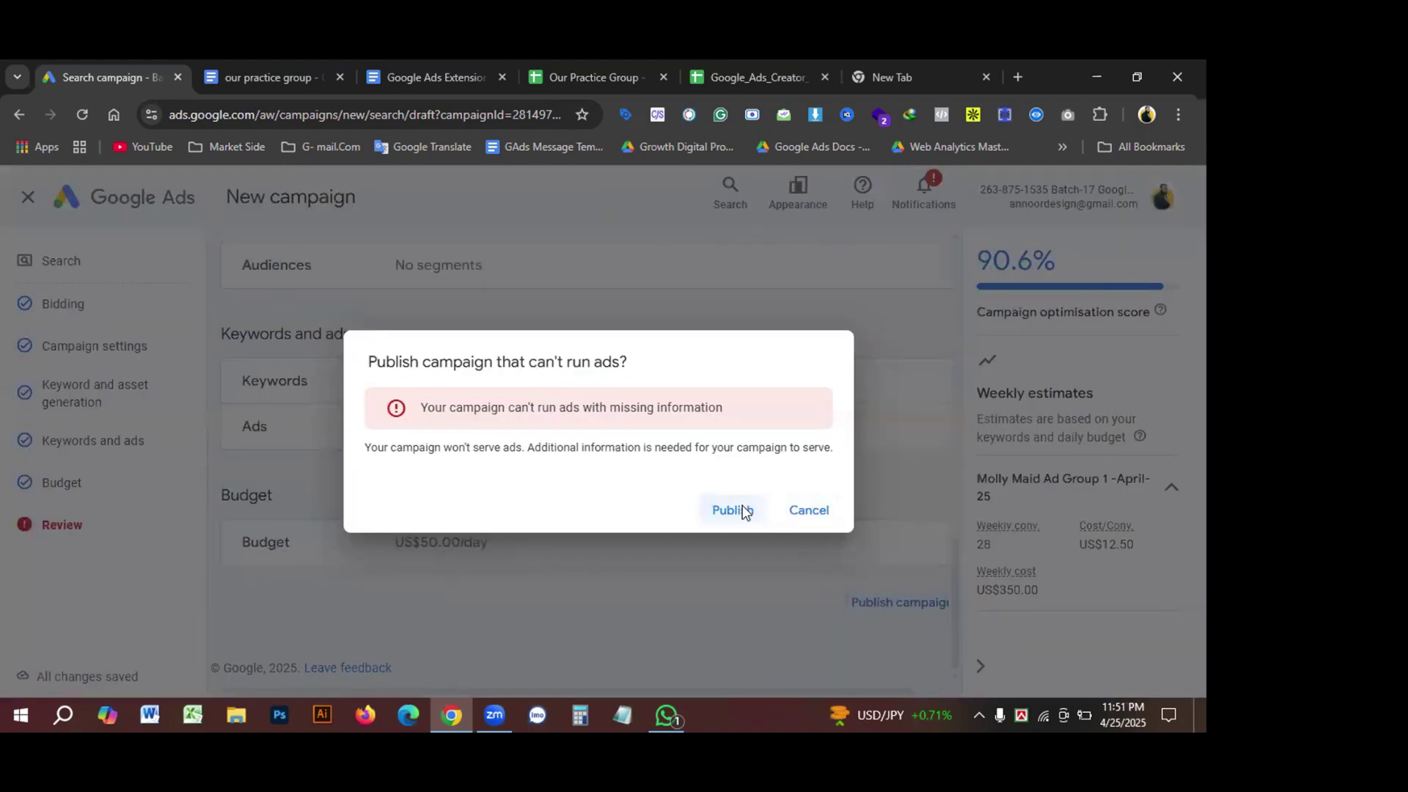
{"action": "left_click", "coordinate": [738, 509]}
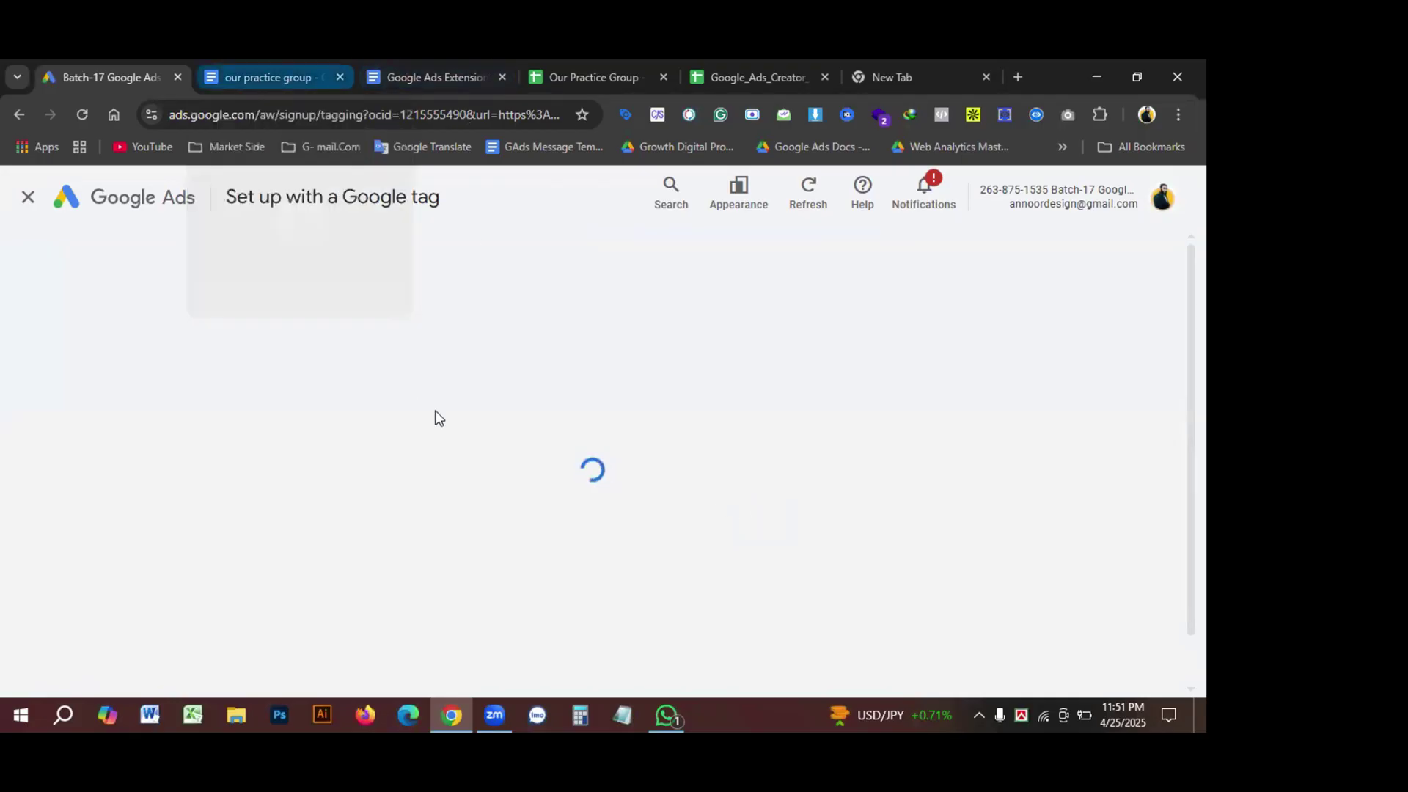
{"action": "key", "text": "ctrl+Tab"}
Step: Select keyword rows 1–34 from 'cleaning services near me' in the practice group document, then return to Google Ads
{"action": "scroll", "coordinate": [559, 521], "scroll_direction": "up", "scroll_amount": 10}
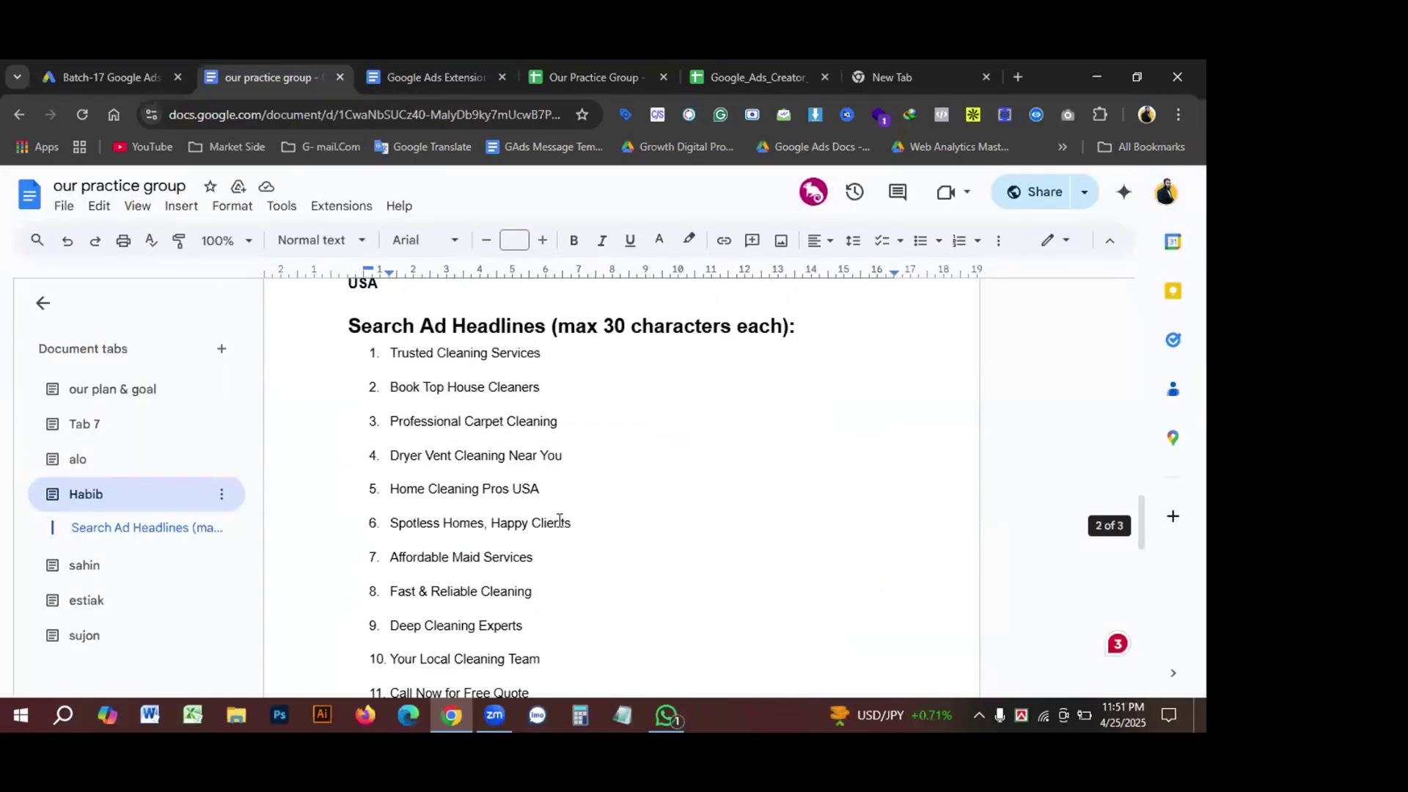
{"action": "scroll", "coordinate": [559, 521], "scroll_direction": "up", "scroll_amount": 8}
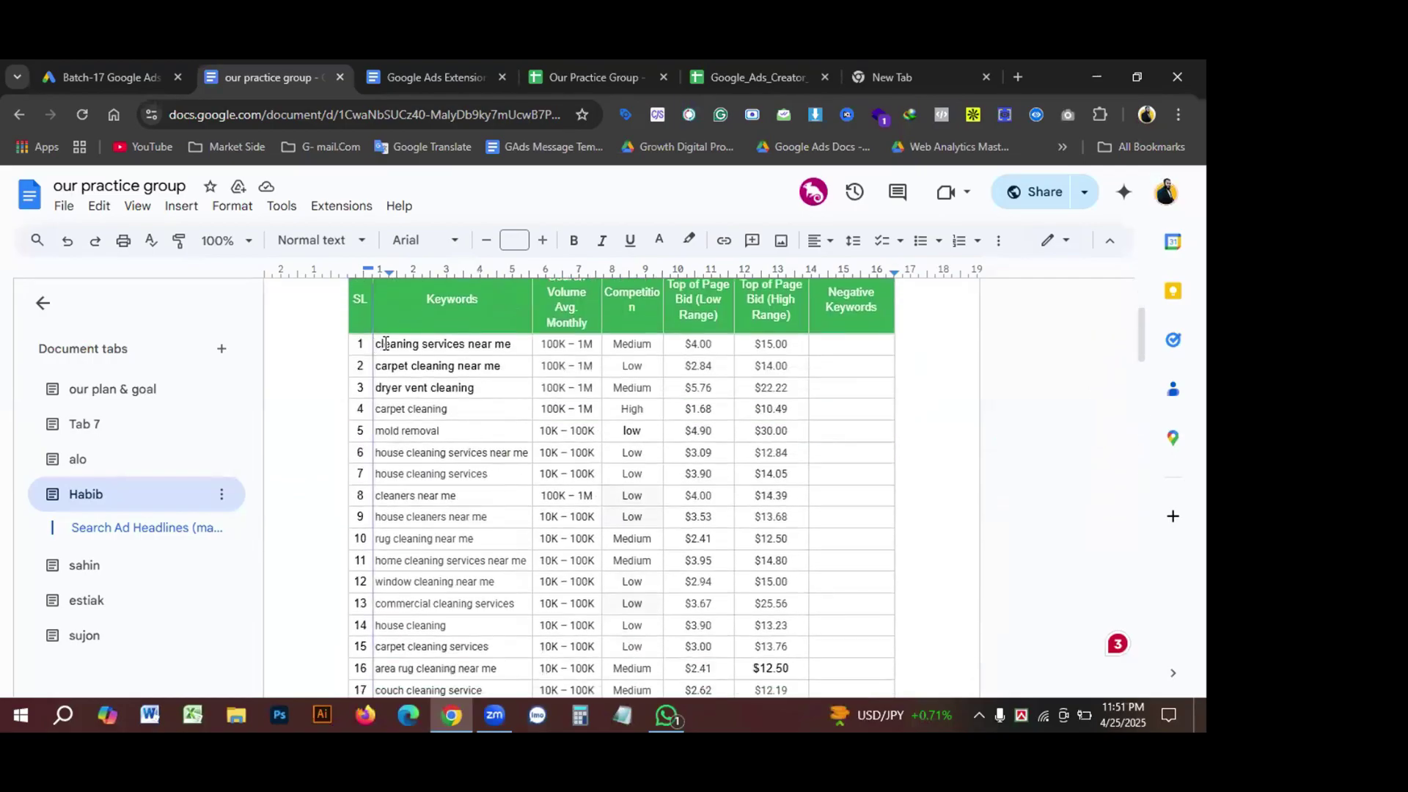
{"action": "left_click", "coordinate": [385, 344]}
{"action": "left_click_drag", "start_coordinate": [385, 344], "coordinate": [454, 388]}
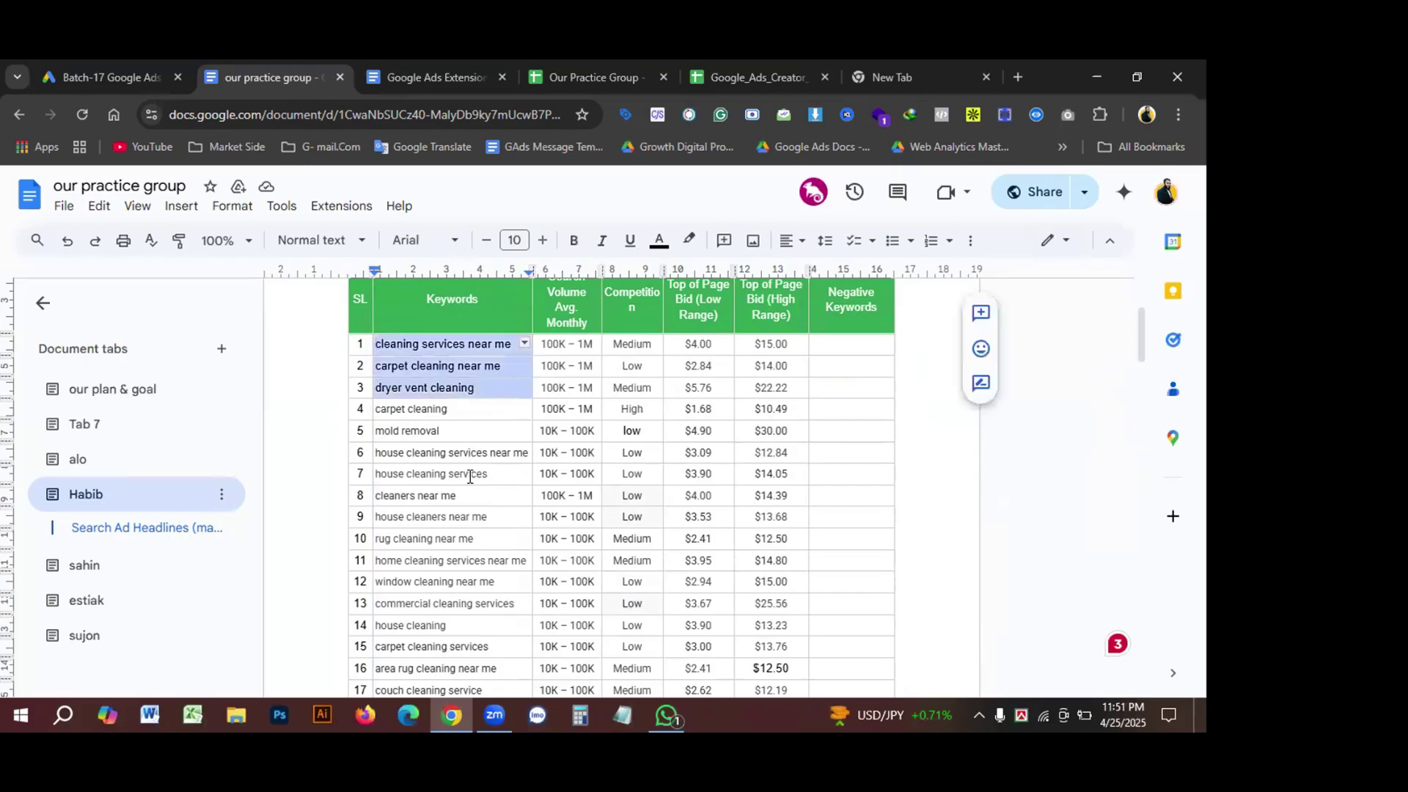
{"action": "left_click_drag", "start_coordinate": [470, 476], "coordinate": [448, 602]}
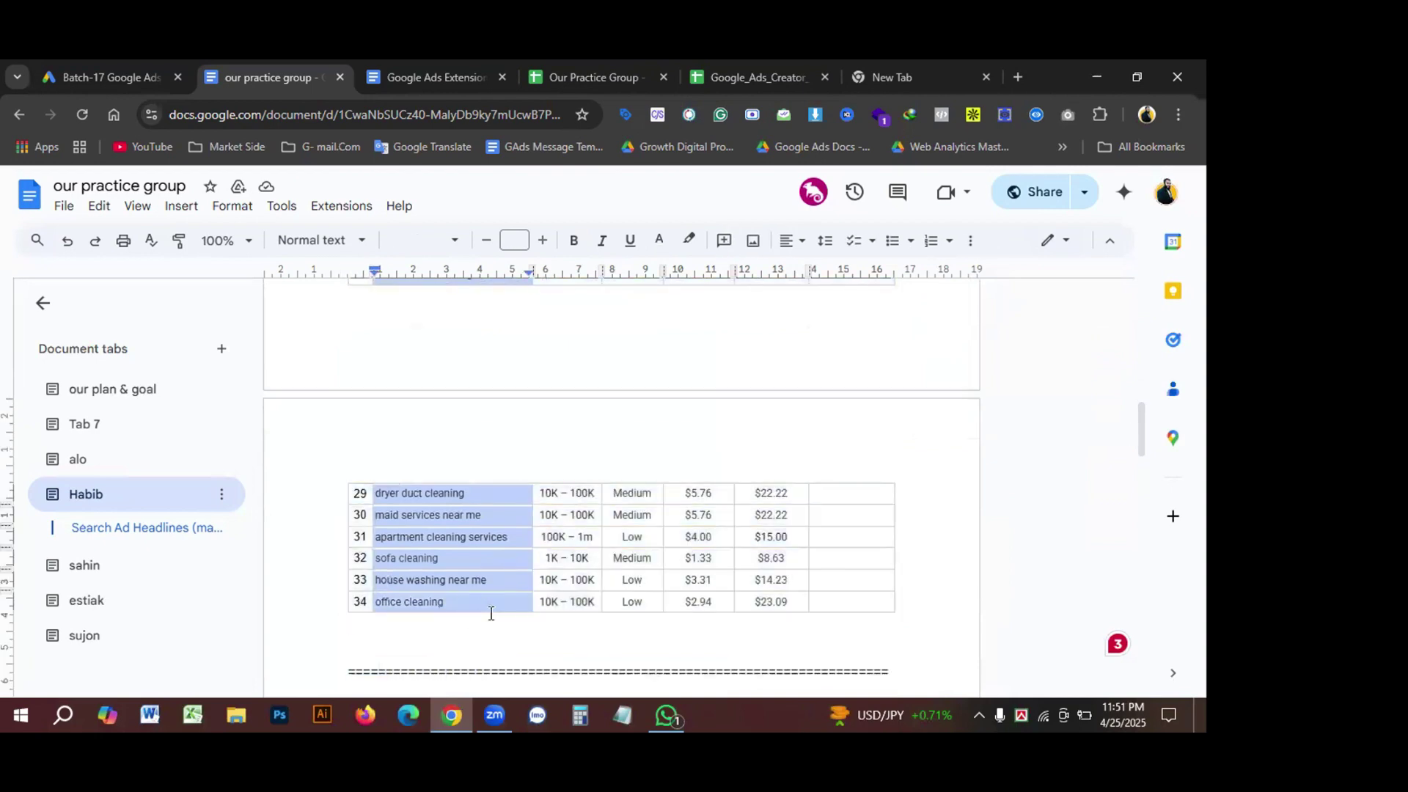
{"action": "scroll", "coordinate": [491, 612], "scroll_direction": "down", "scroll_amount": 2}
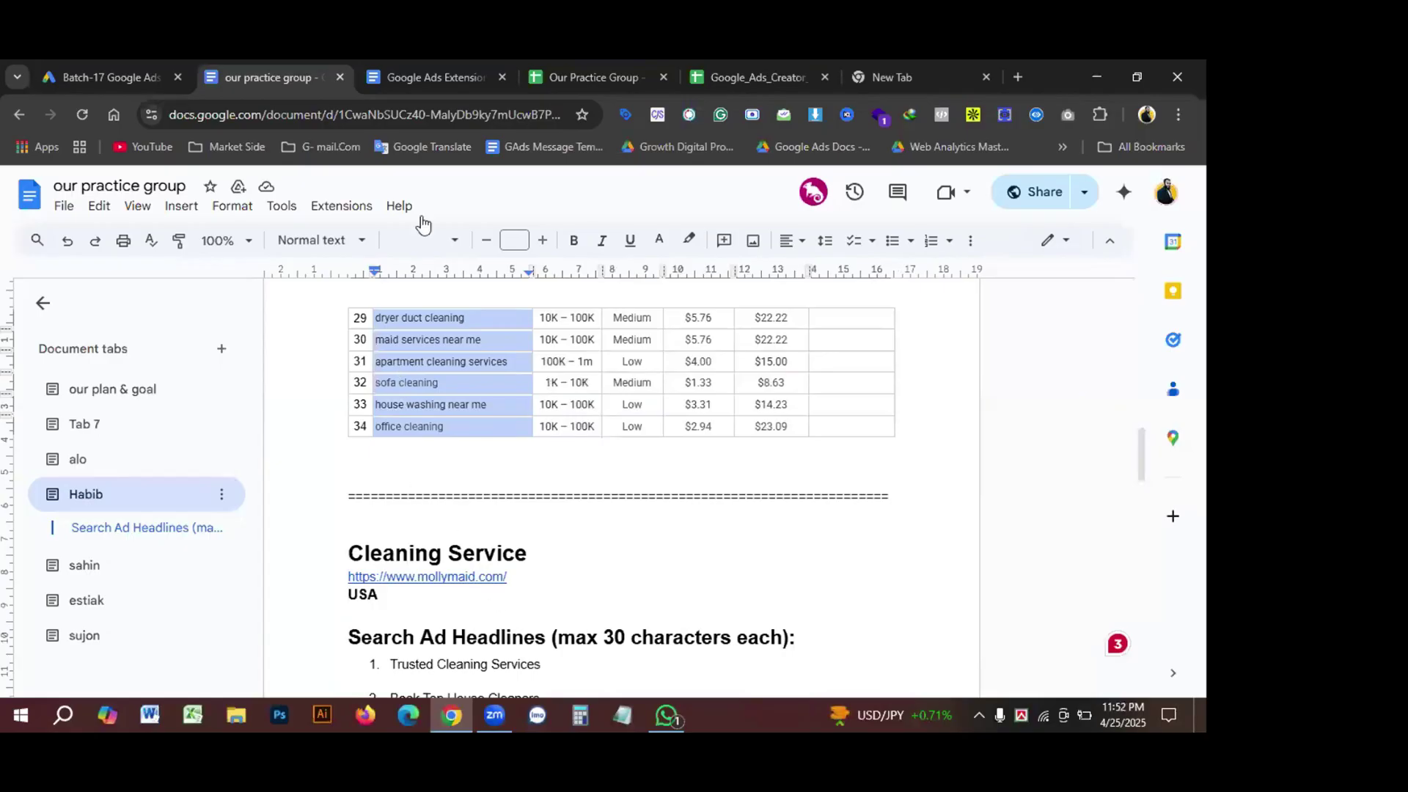
{"action": "left_click", "coordinate": [95, 77]}
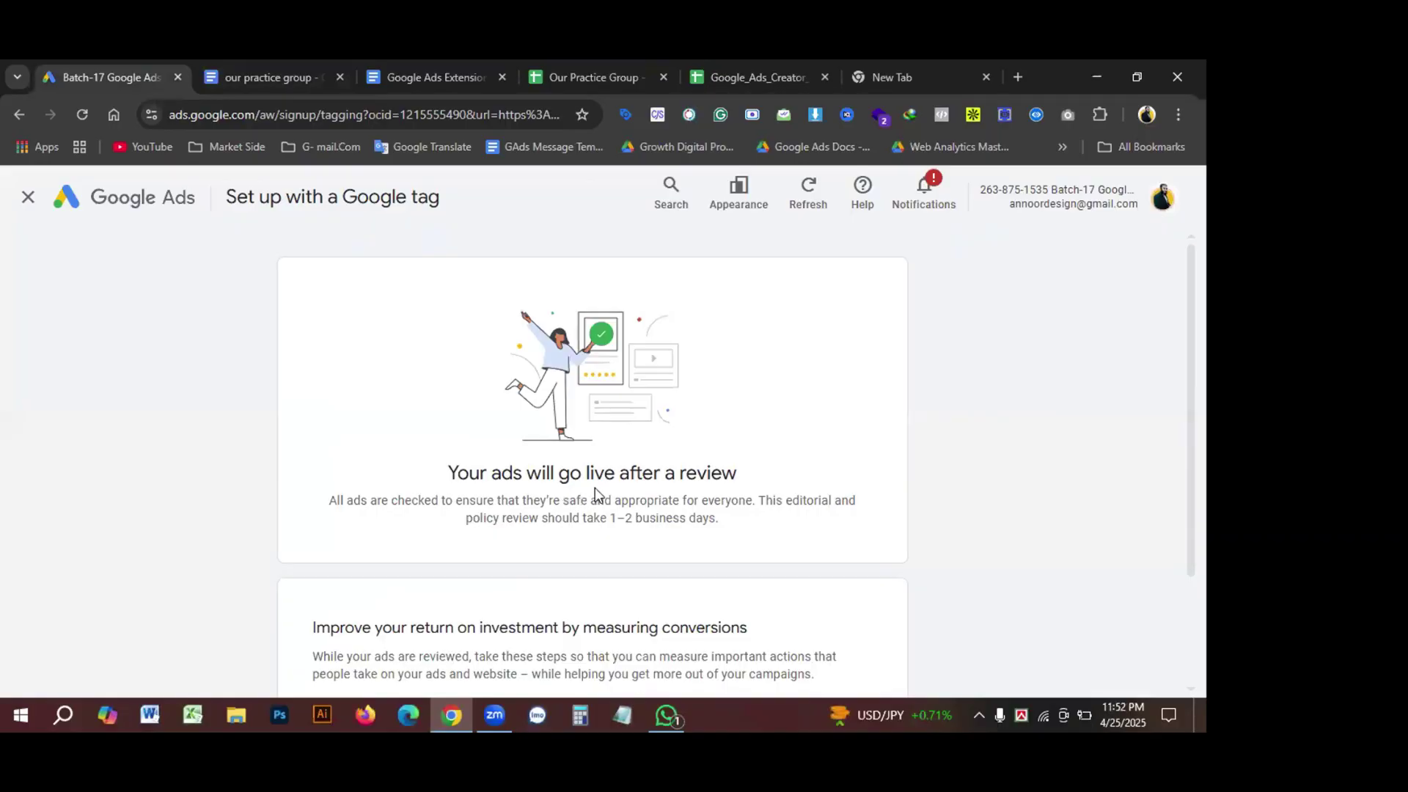
Step: View the Google tag install options, back out without installing, and go to the Overview listing 17 campaigns
{"action": "scroll", "coordinate": [746, 486], "scroll_direction": "down", "scroll_amount": 2}
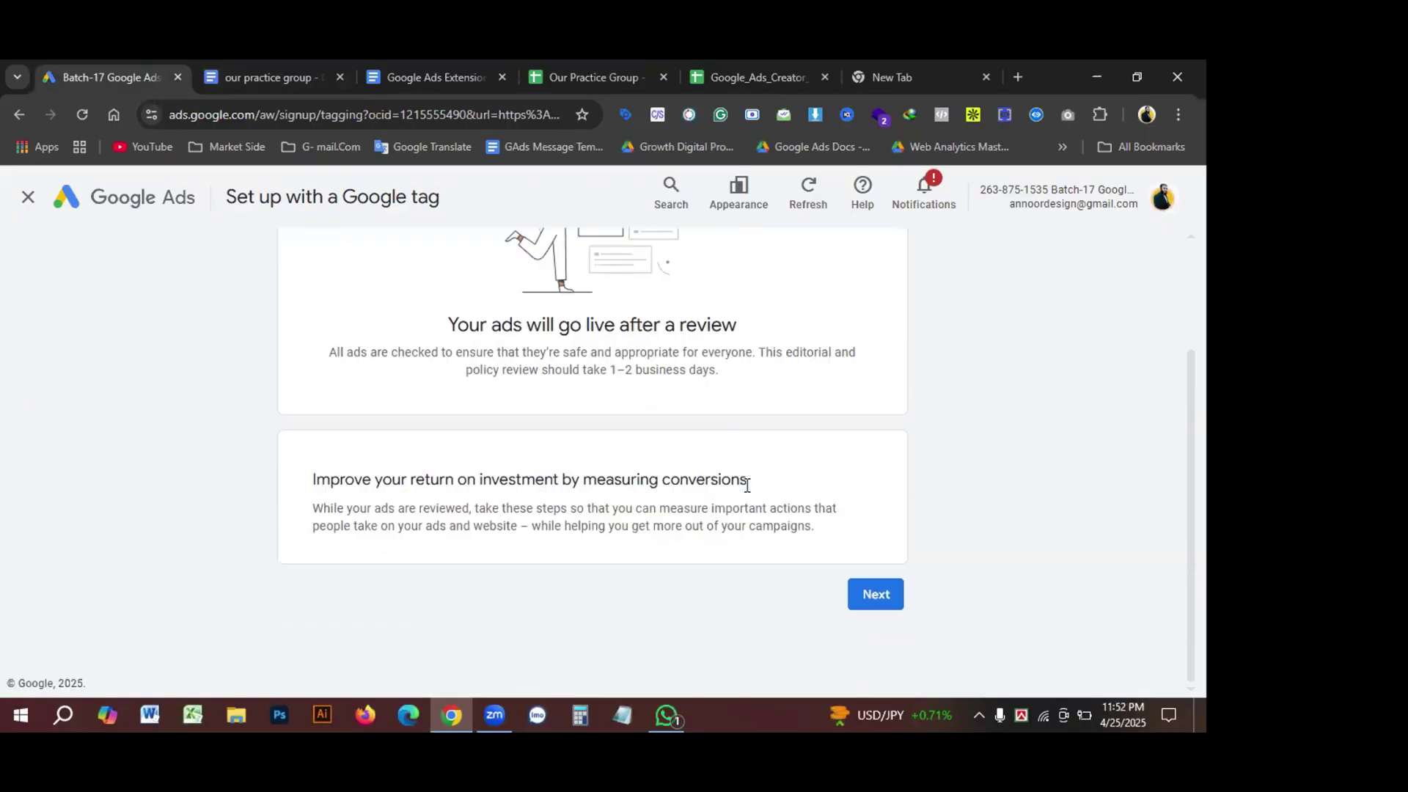
{"action": "left_click", "coordinate": [865, 594]}
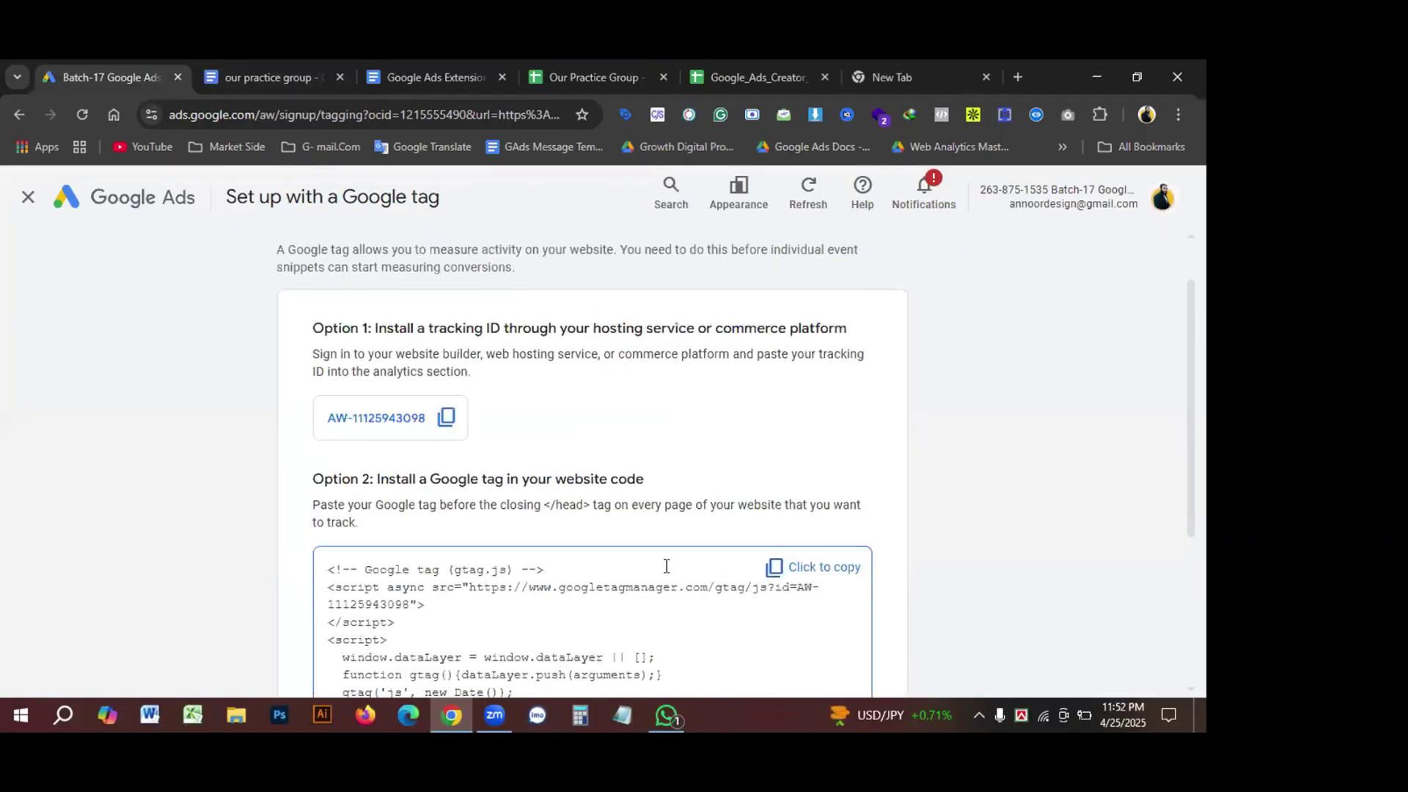
{"action": "scroll", "coordinate": [669, 561], "scroll_direction": "down", "scroll_amount": 4}
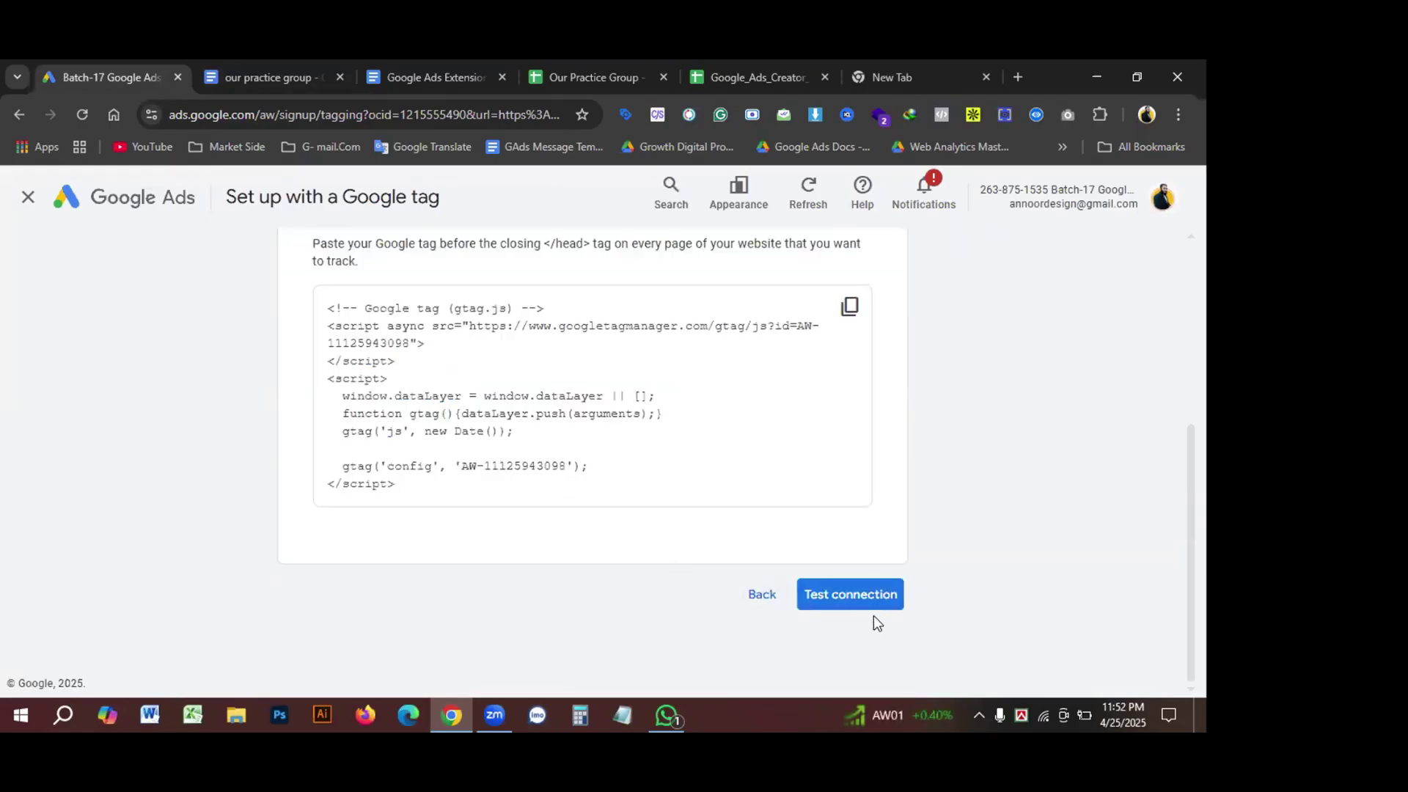
{"action": "scroll", "coordinate": [806, 609], "scroll_direction": "up", "scroll_amount": 5}
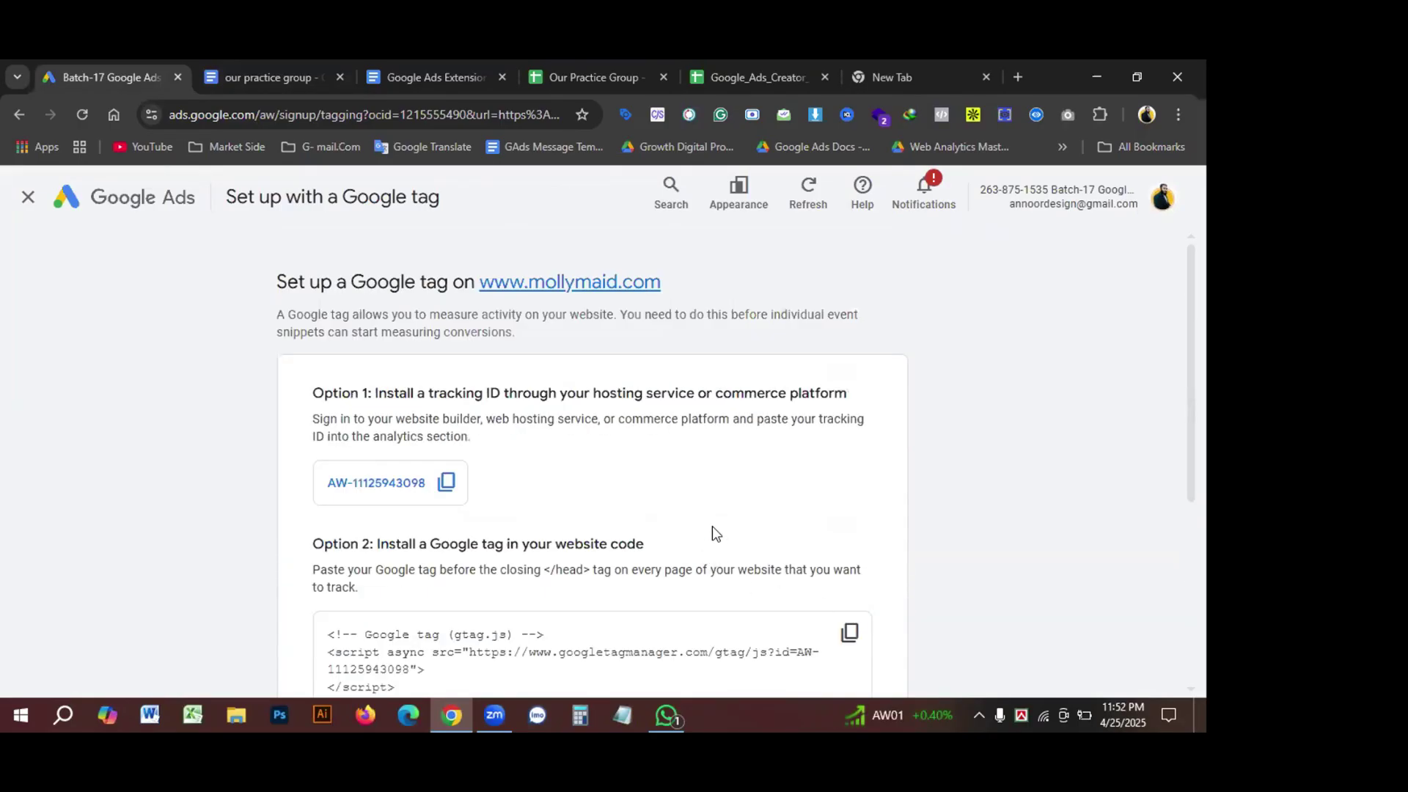
{"action": "scroll", "coordinate": [693, 521], "scroll_direction": "down", "scroll_amount": 5}
{"action": "scroll", "coordinate": [637, 513], "scroll_direction": "up", "scroll_amount": 5}
{"action": "scroll", "coordinate": [628, 537], "scroll_direction": "down", "scroll_amount": 5}
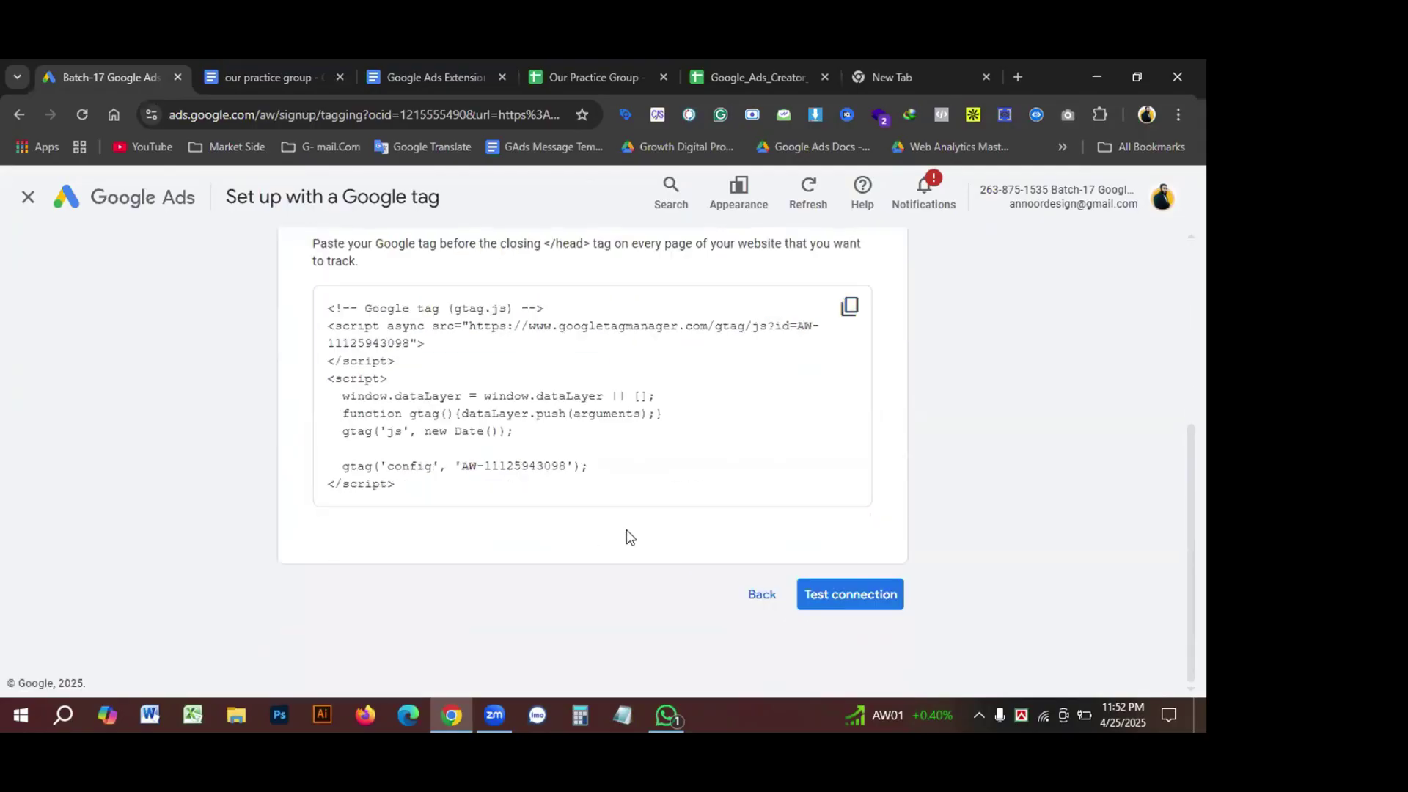
{"action": "left_click", "coordinate": [752, 603]}
{"action": "scroll", "coordinate": [697, 587], "scroll_direction": "up", "scroll_amount": 5}
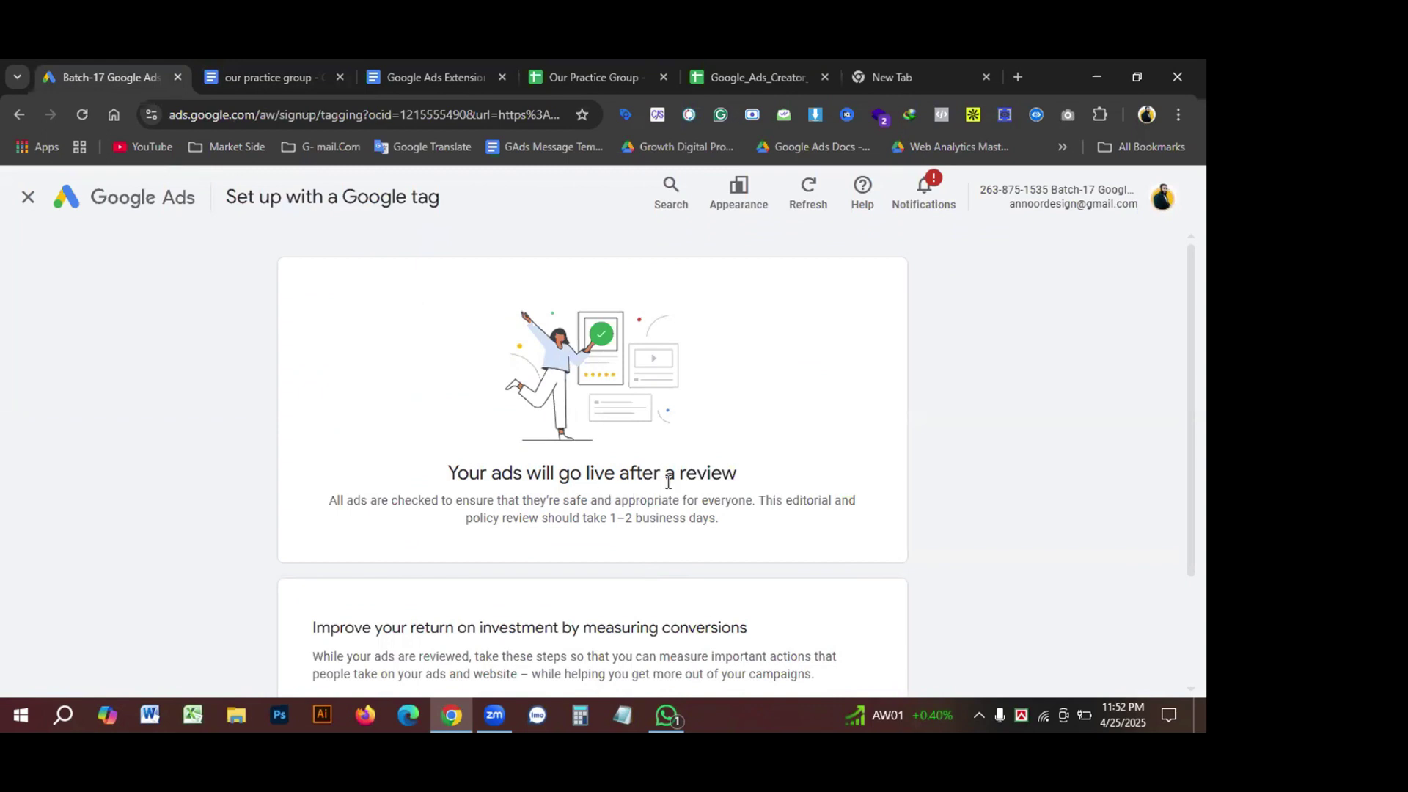
{"action": "scroll", "coordinate": [748, 499], "scroll_direction": "down", "scroll_amount": 2}
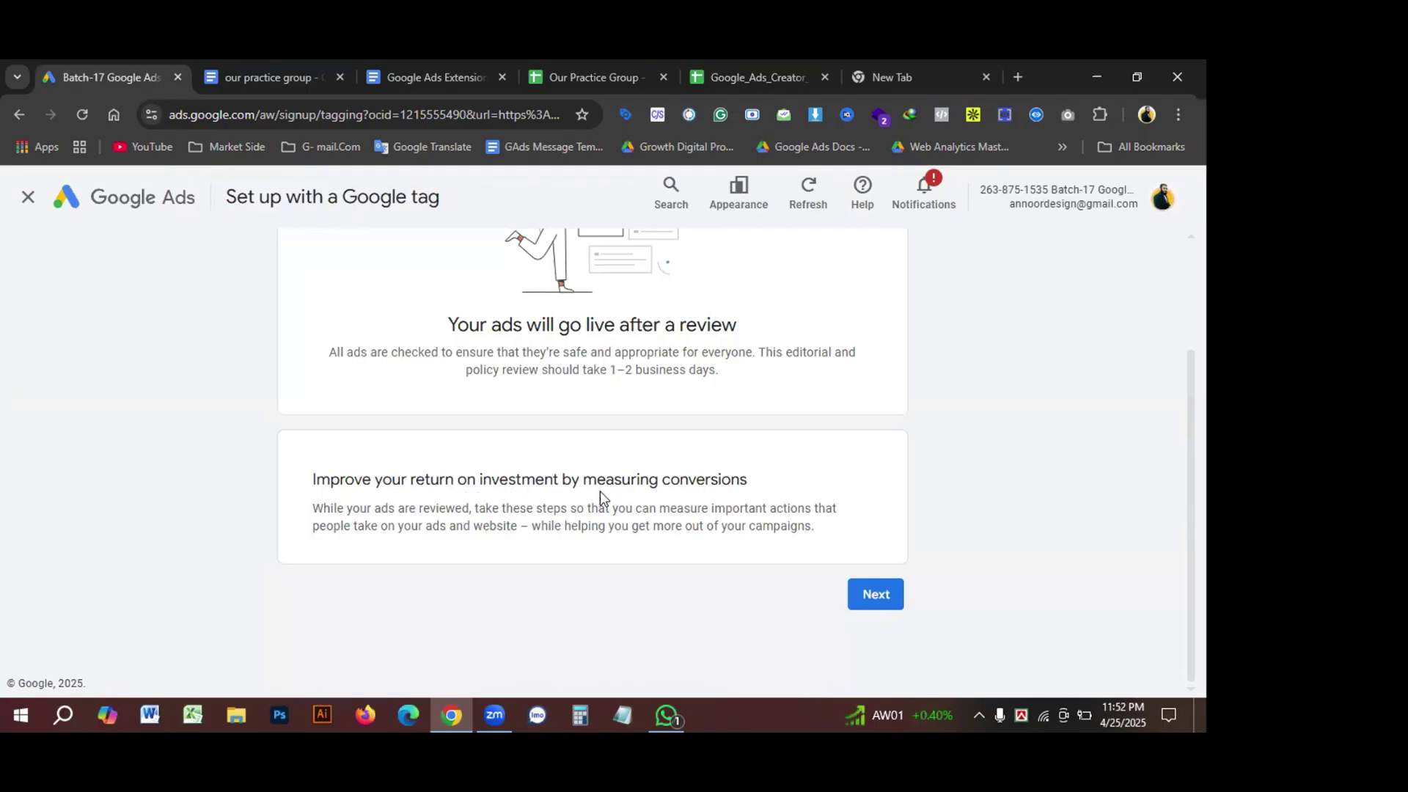
{"action": "scroll", "coordinate": [557, 540], "scroll_direction": "up", "scroll_amount": 2}
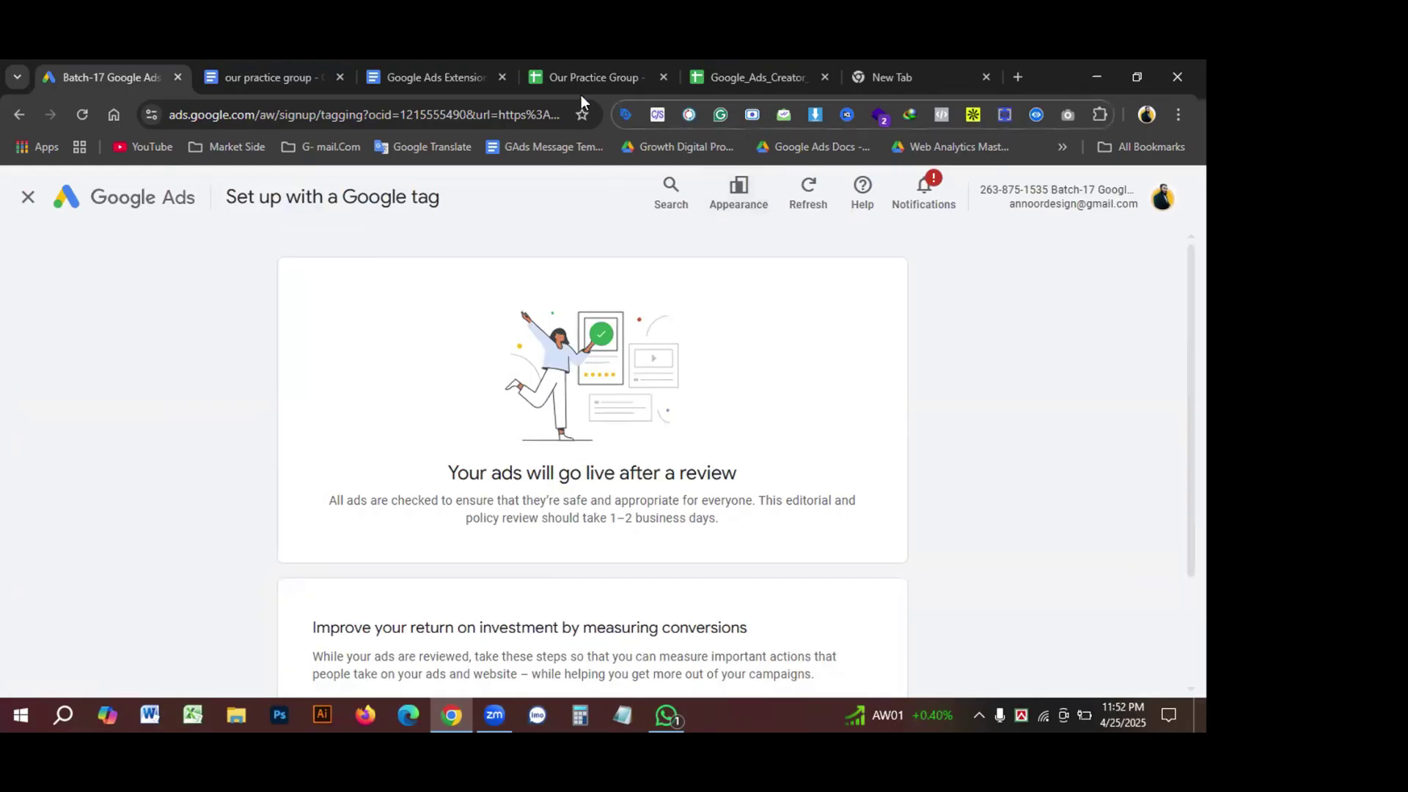
{"action": "left_click", "coordinate": [77, 201]}
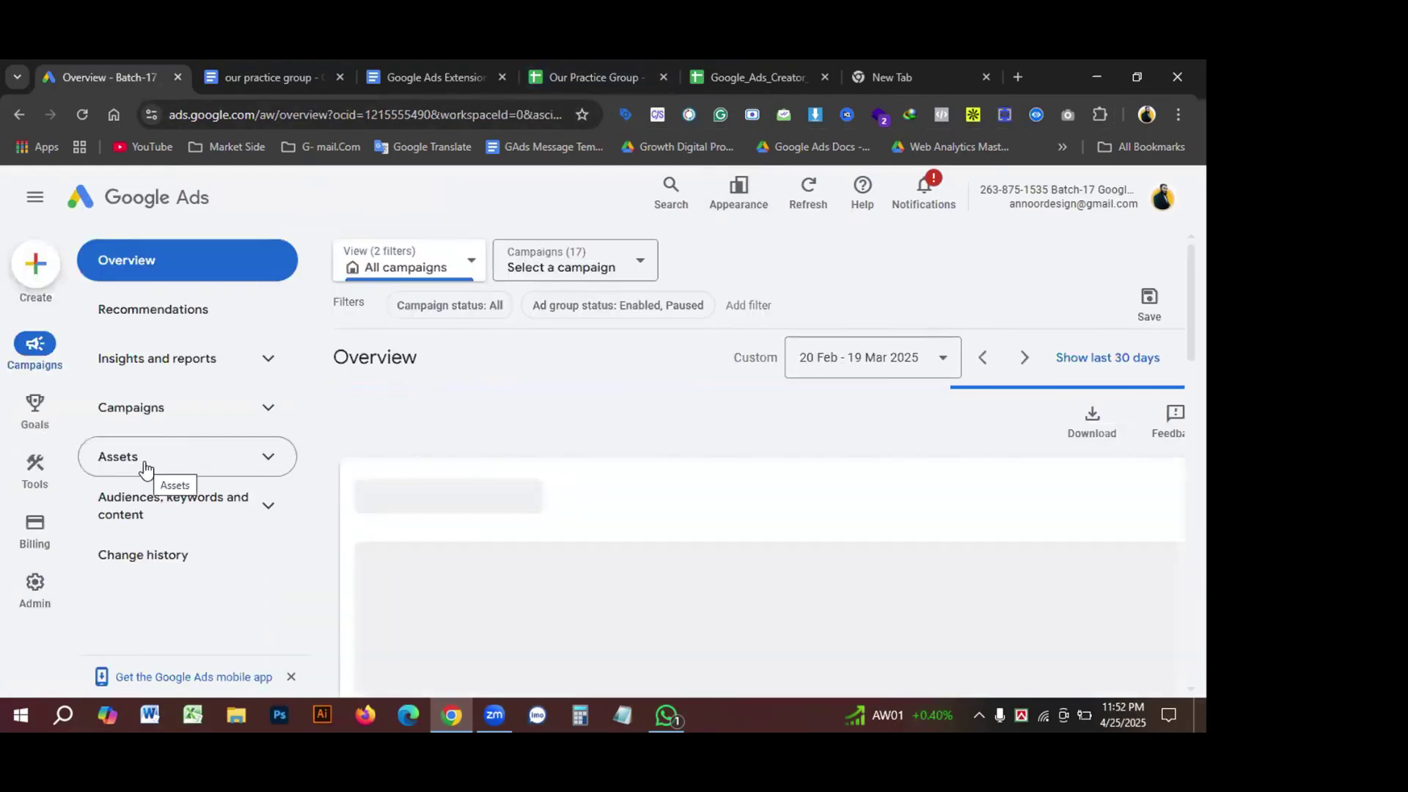
Step: Start a Keyword Planner 'Get search volume and forecasts' plan from the pasted cleaning keyword list
{"action": "mouse_move", "coordinate": [35, 475]}
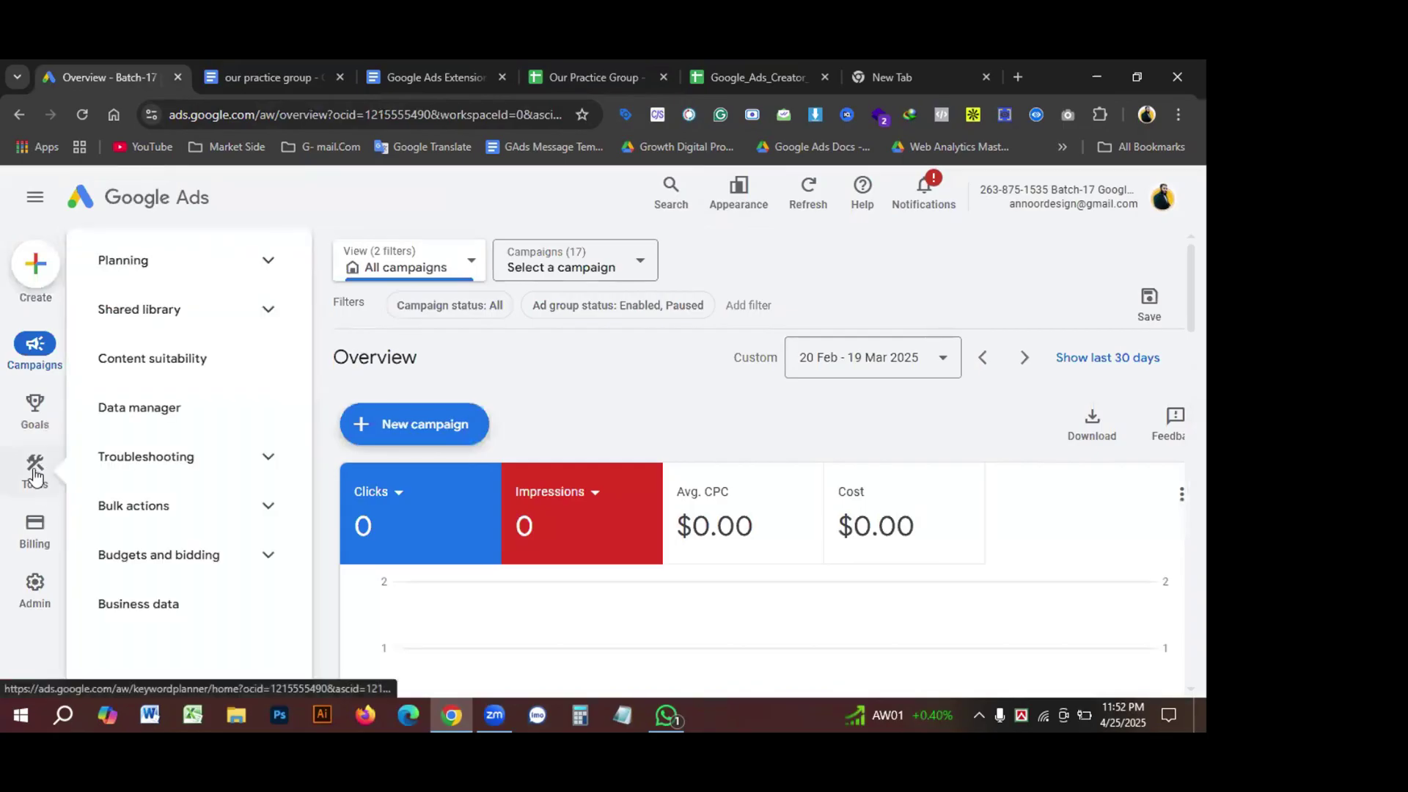
{"action": "left_click", "coordinate": [35, 475]}
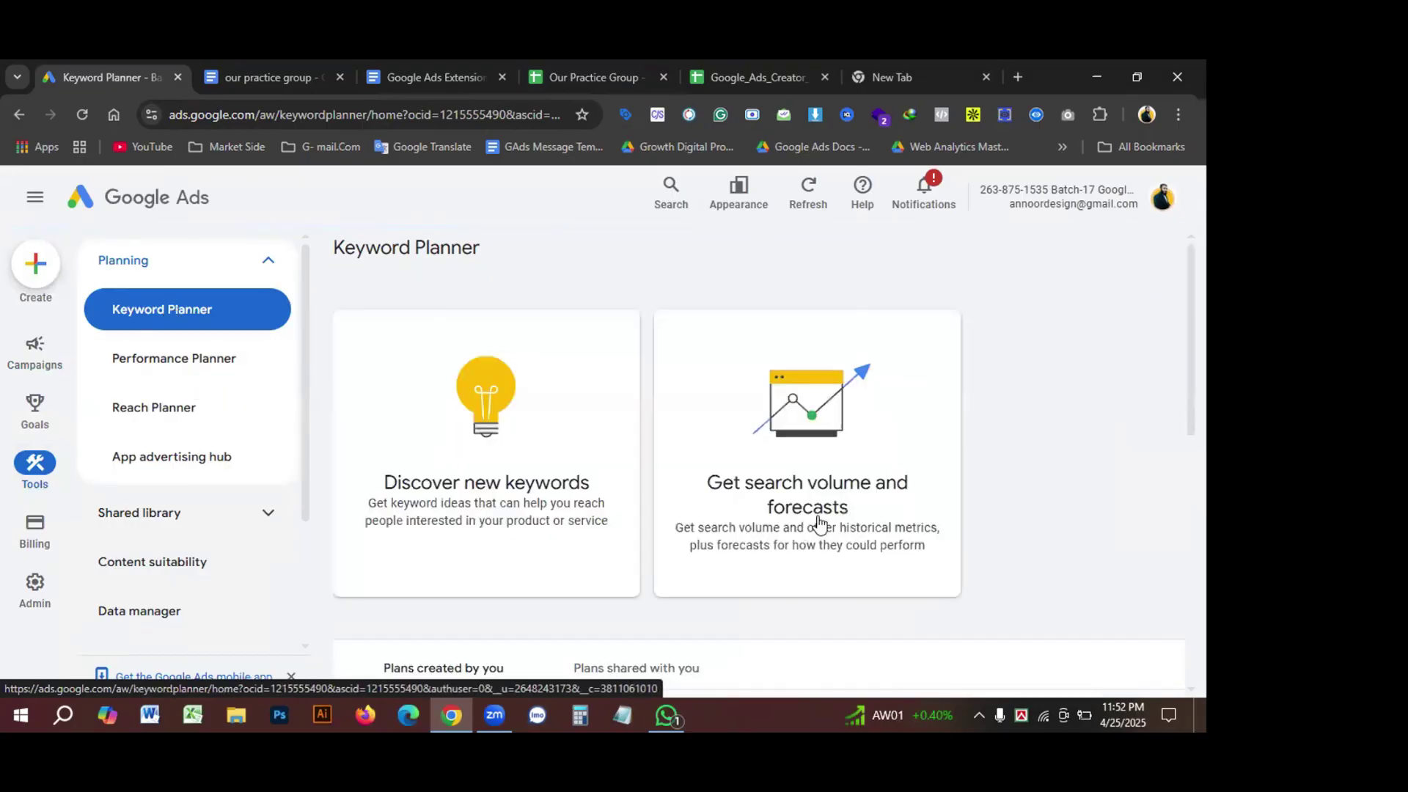
{"action": "left_click", "coordinate": [835, 485]}
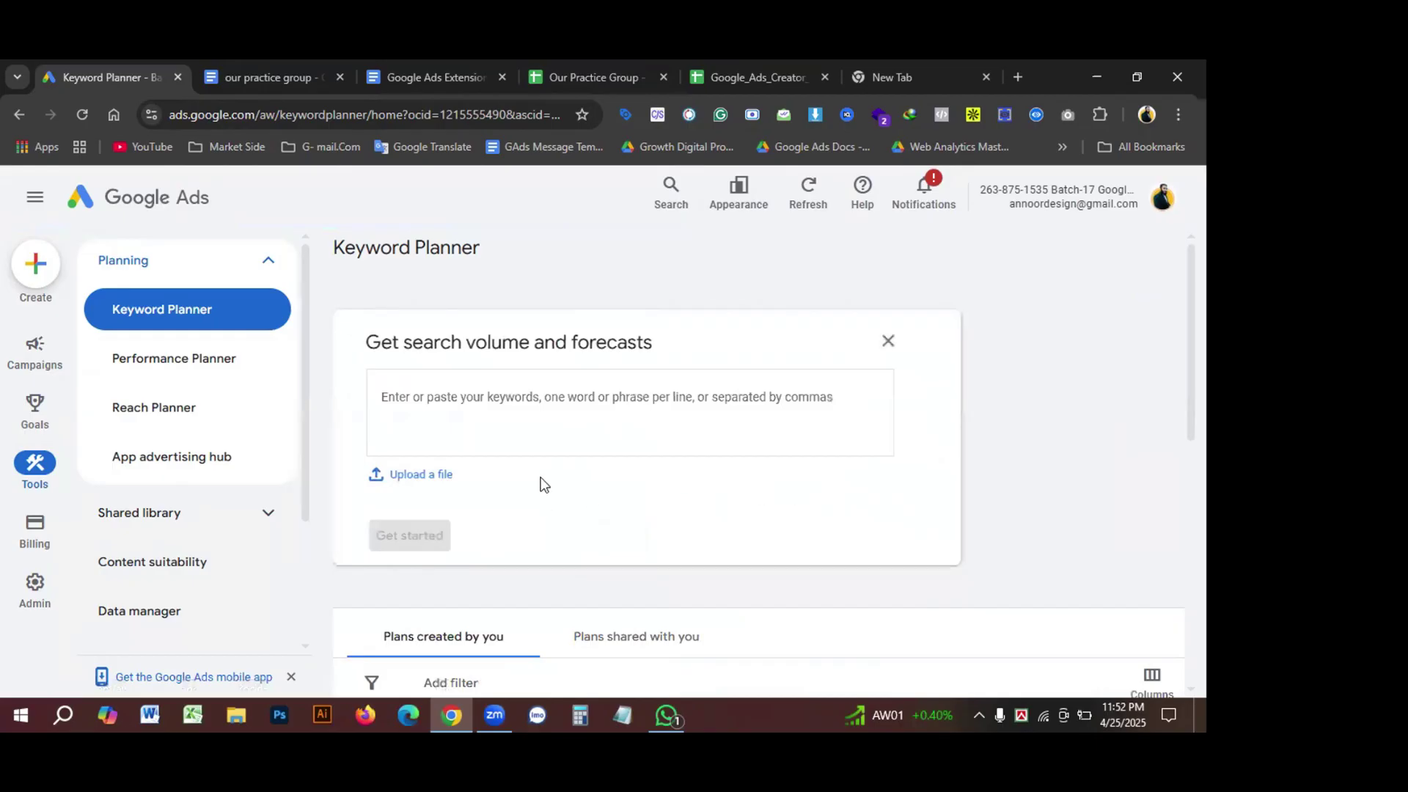
{"action": "key", "text": "ctrl+v"}
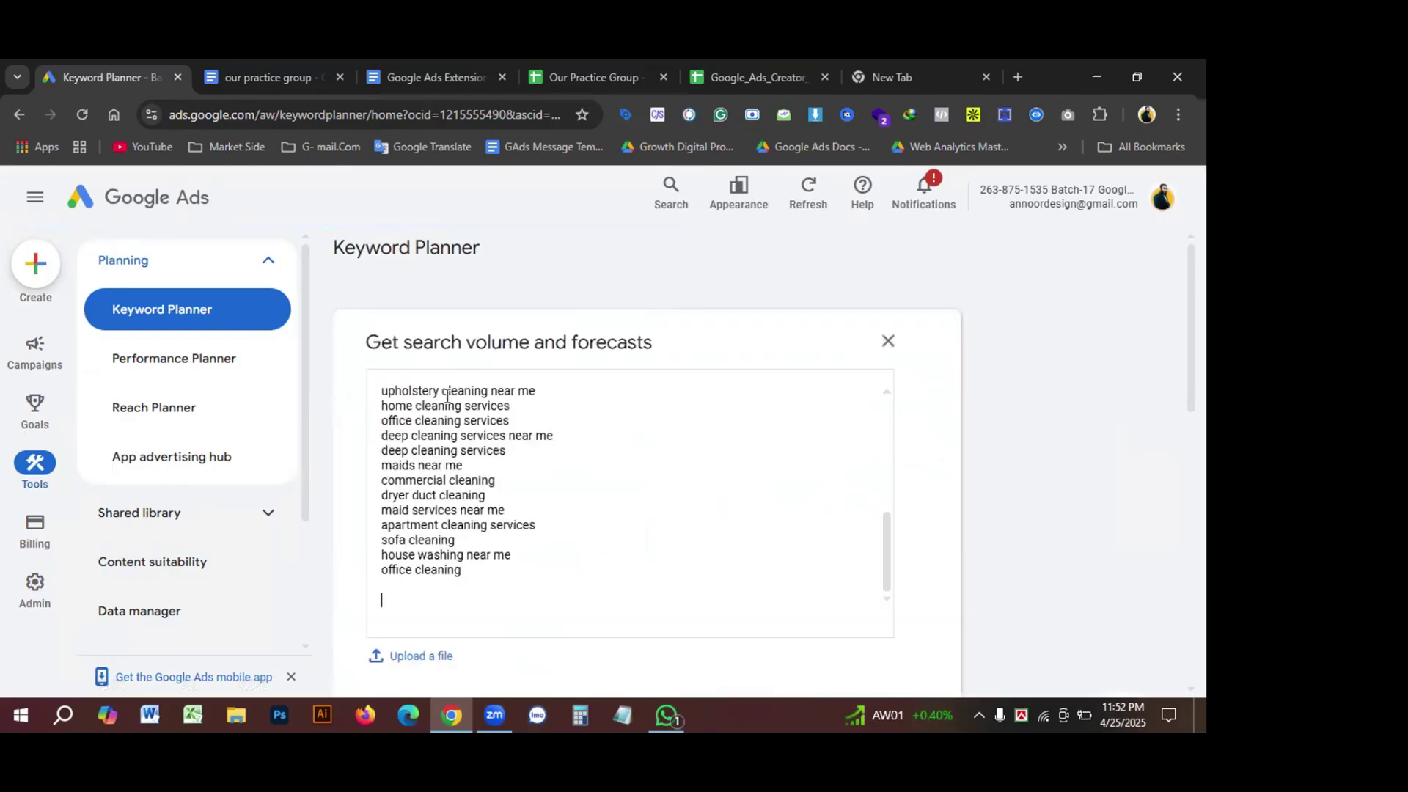
{"action": "scroll", "coordinate": [587, 486], "scroll_direction": "down", "scroll_amount": 1}
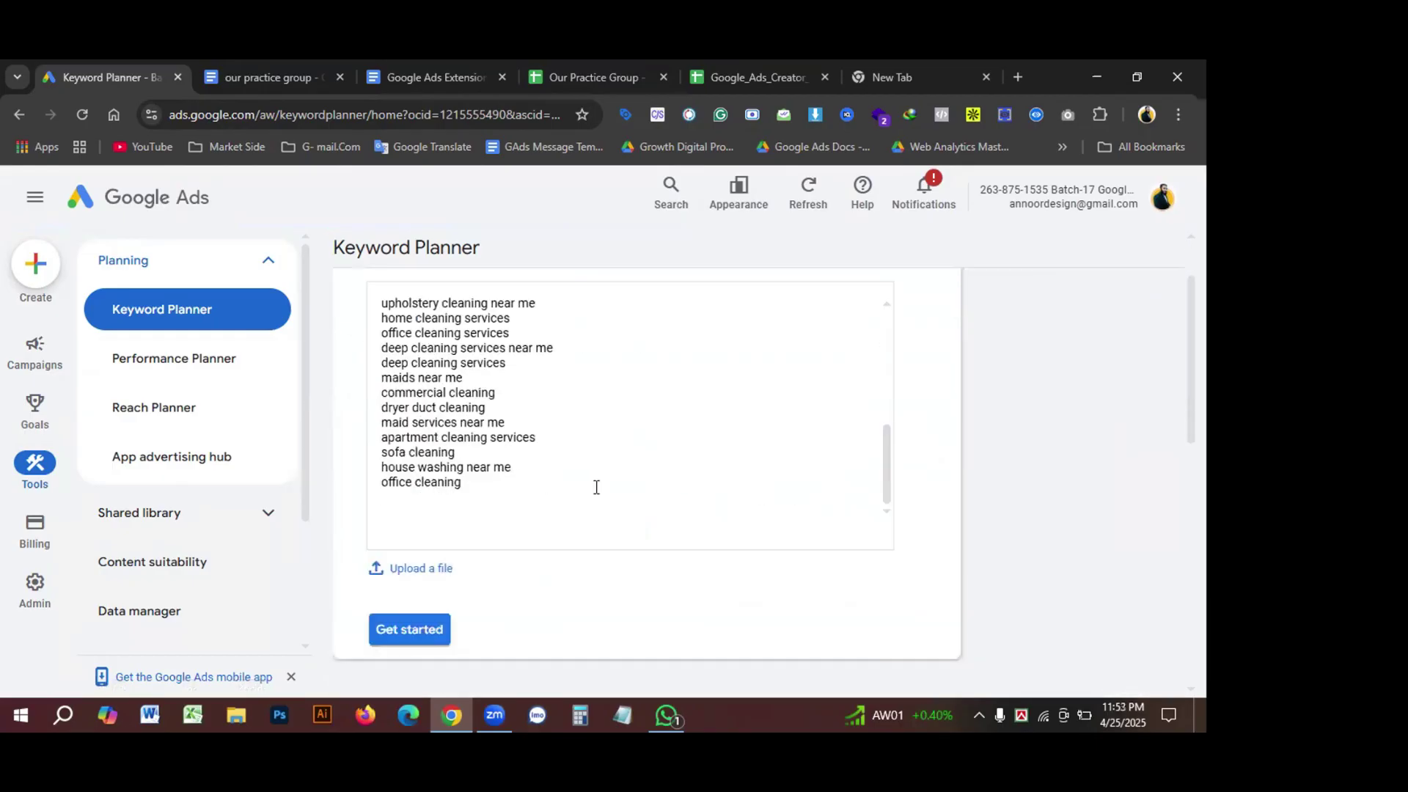
{"action": "scroll", "coordinate": [596, 487], "scroll_direction": "up", "scroll_amount": 1}
{"action": "scroll", "coordinate": [605, 484], "scroll_direction": "down", "scroll_amount": 3}
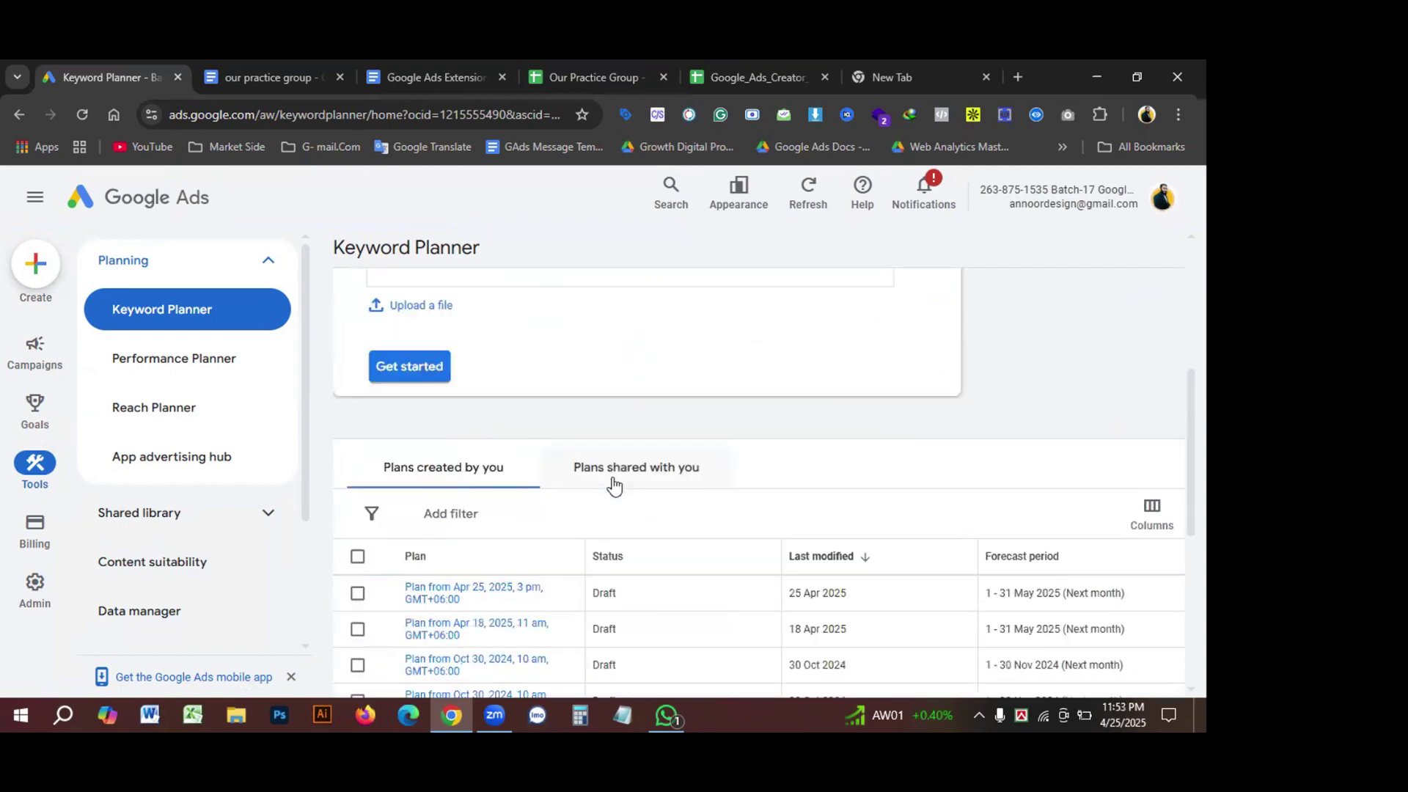
{"action": "scroll", "coordinate": [577, 494], "scroll_direction": "up", "scroll_amount": 6}
{"action": "scroll", "coordinate": [579, 496], "scroll_direction": "up", "scroll_amount": 3}
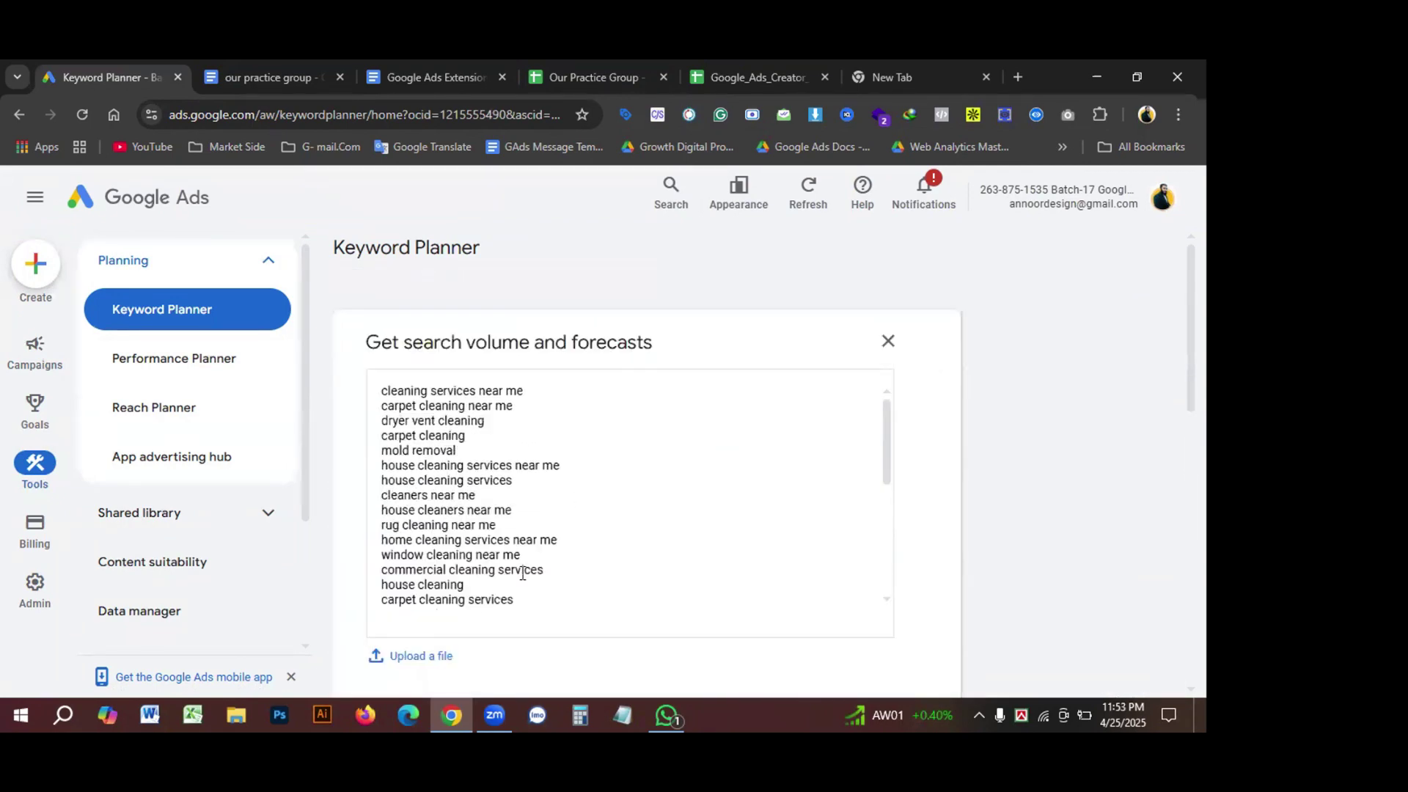
{"action": "scroll", "coordinate": [503, 572], "scroll_direction": "down", "scroll_amount": 4}
{"action": "scroll", "coordinate": [504, 575], "scroll_direction": "down", "scroll_amount": 5}
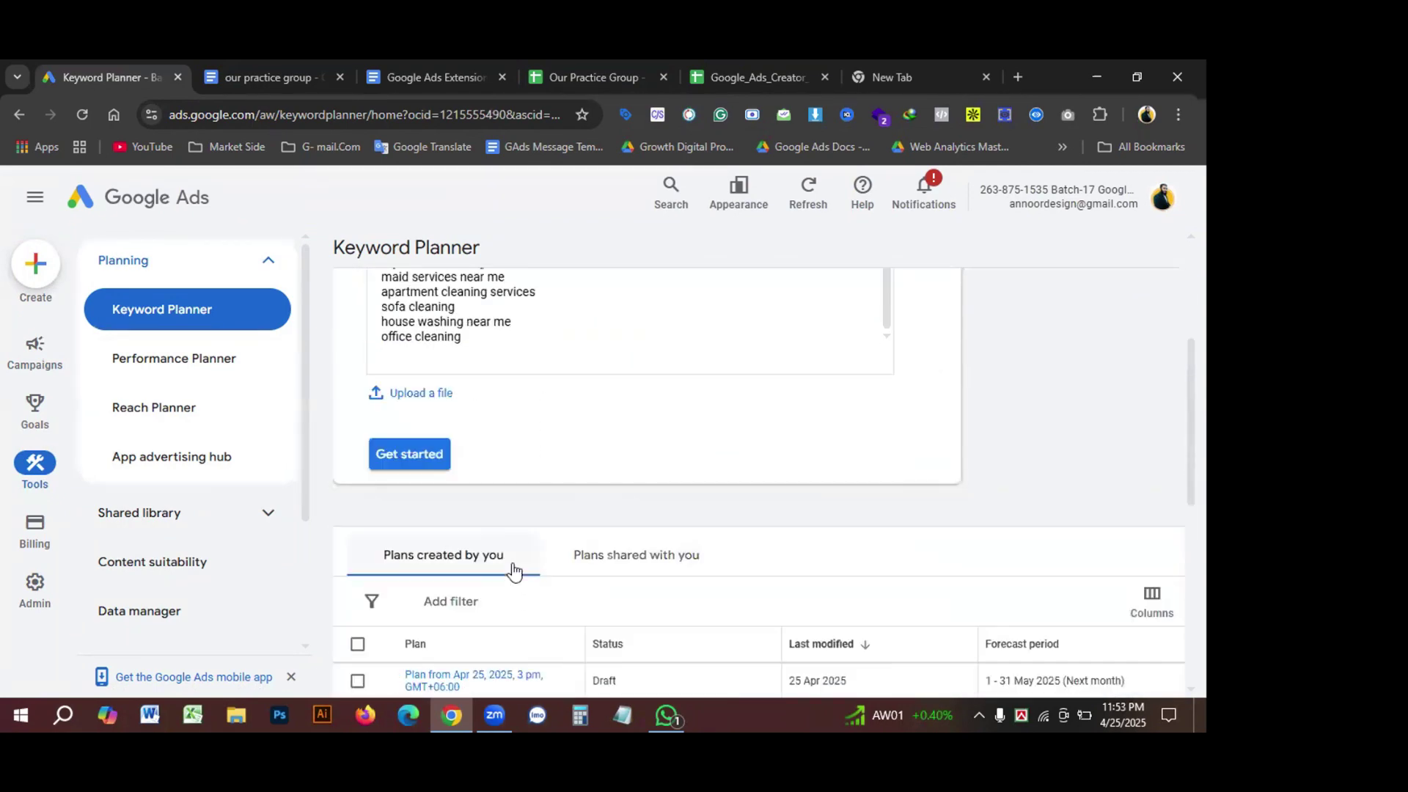
{"action": "left_click", "coordinate": [432, 461]}
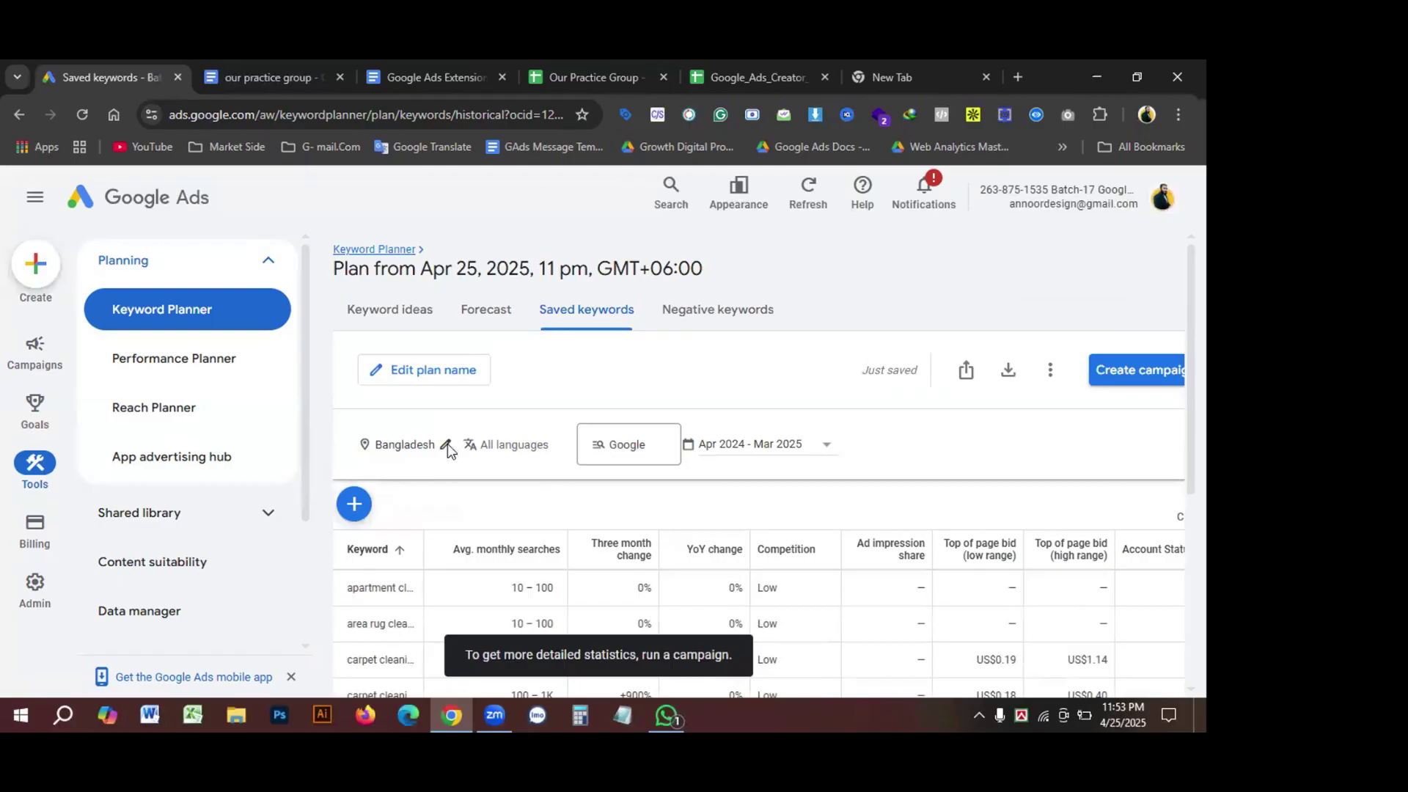
Step: Replace Bangladesh with the United States as the plan's location and view its Forecast
{"action": "left_click", "coordinate": [446, 445]}
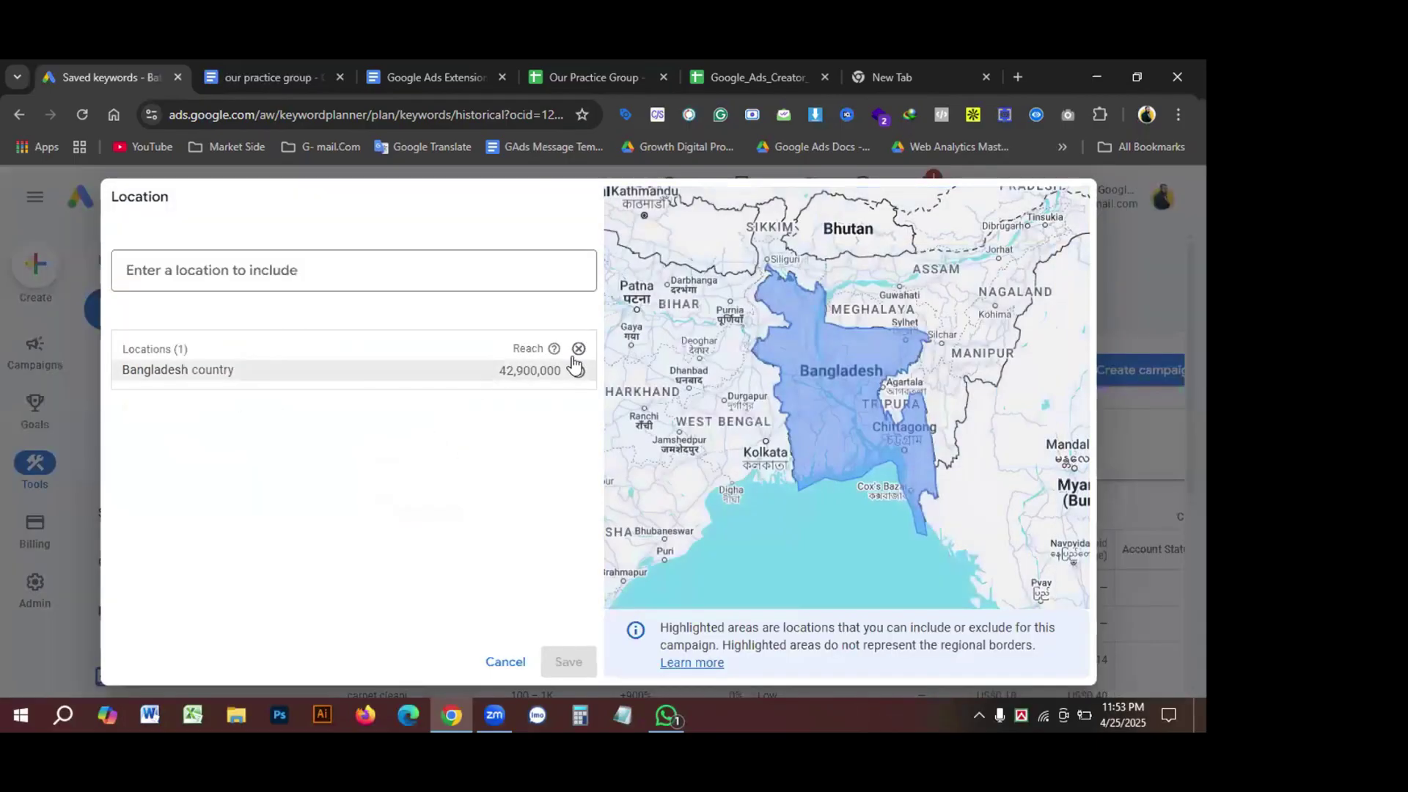
{"action": "left_click", "coordinate": [578, 350]}
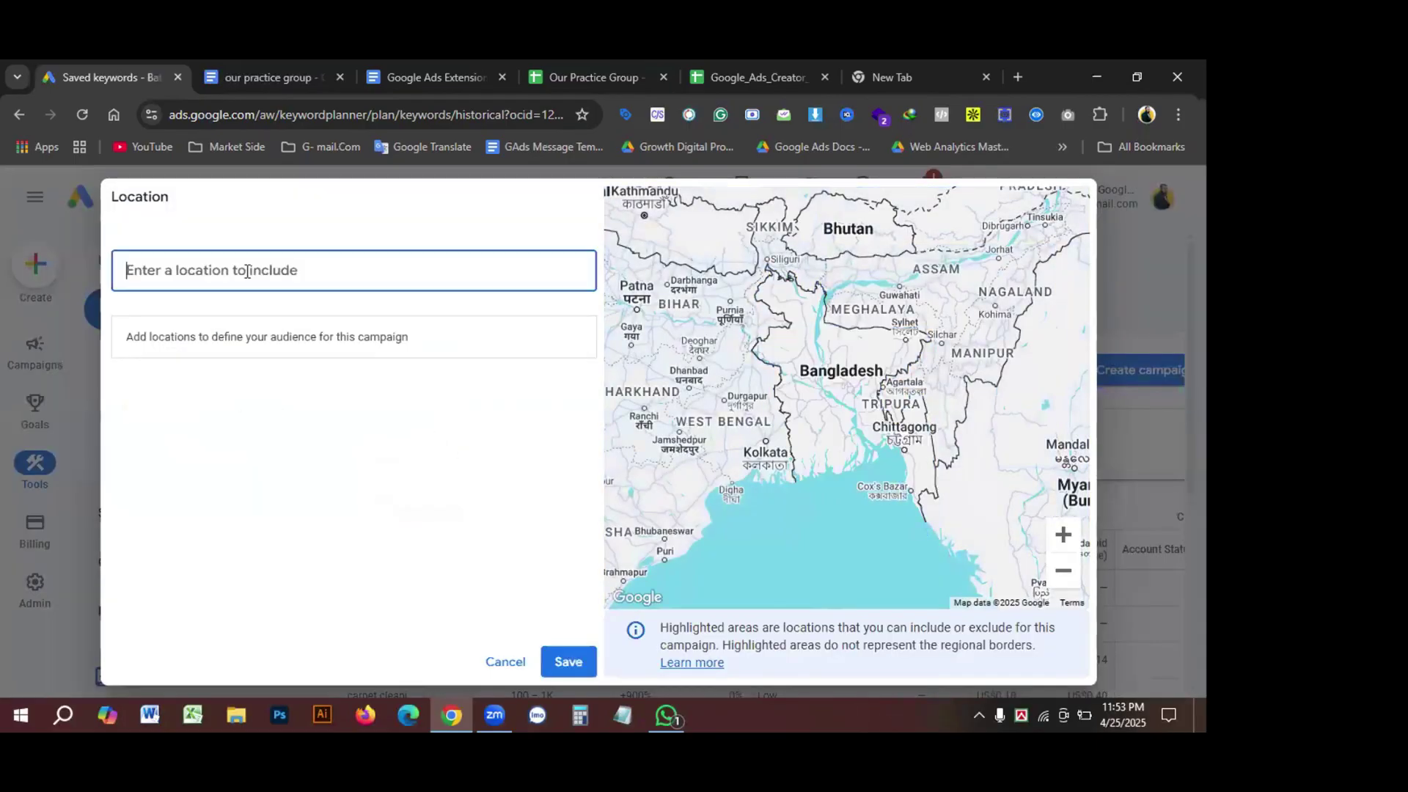
{"action": "type", "text": "u"}
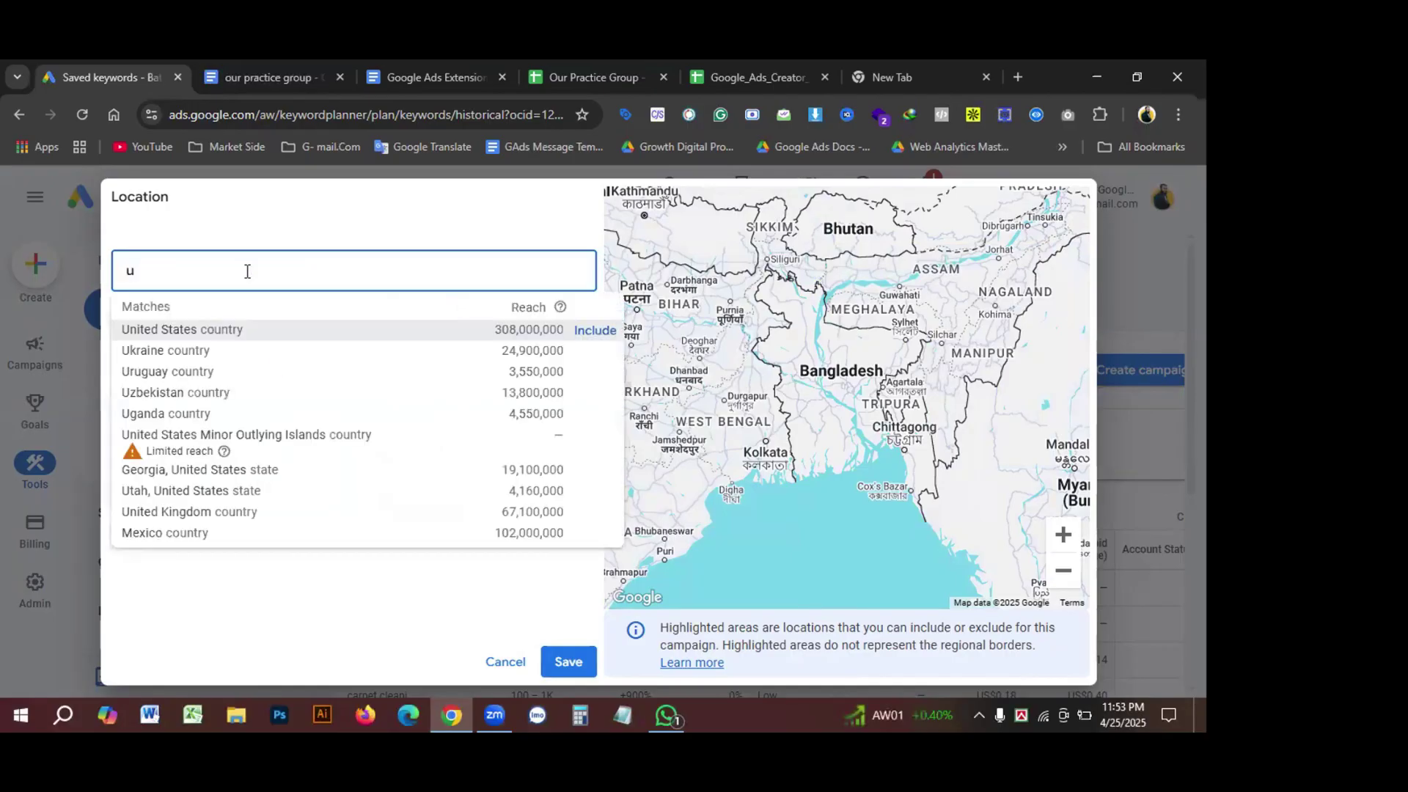
{"action": "type", "text": "s"}
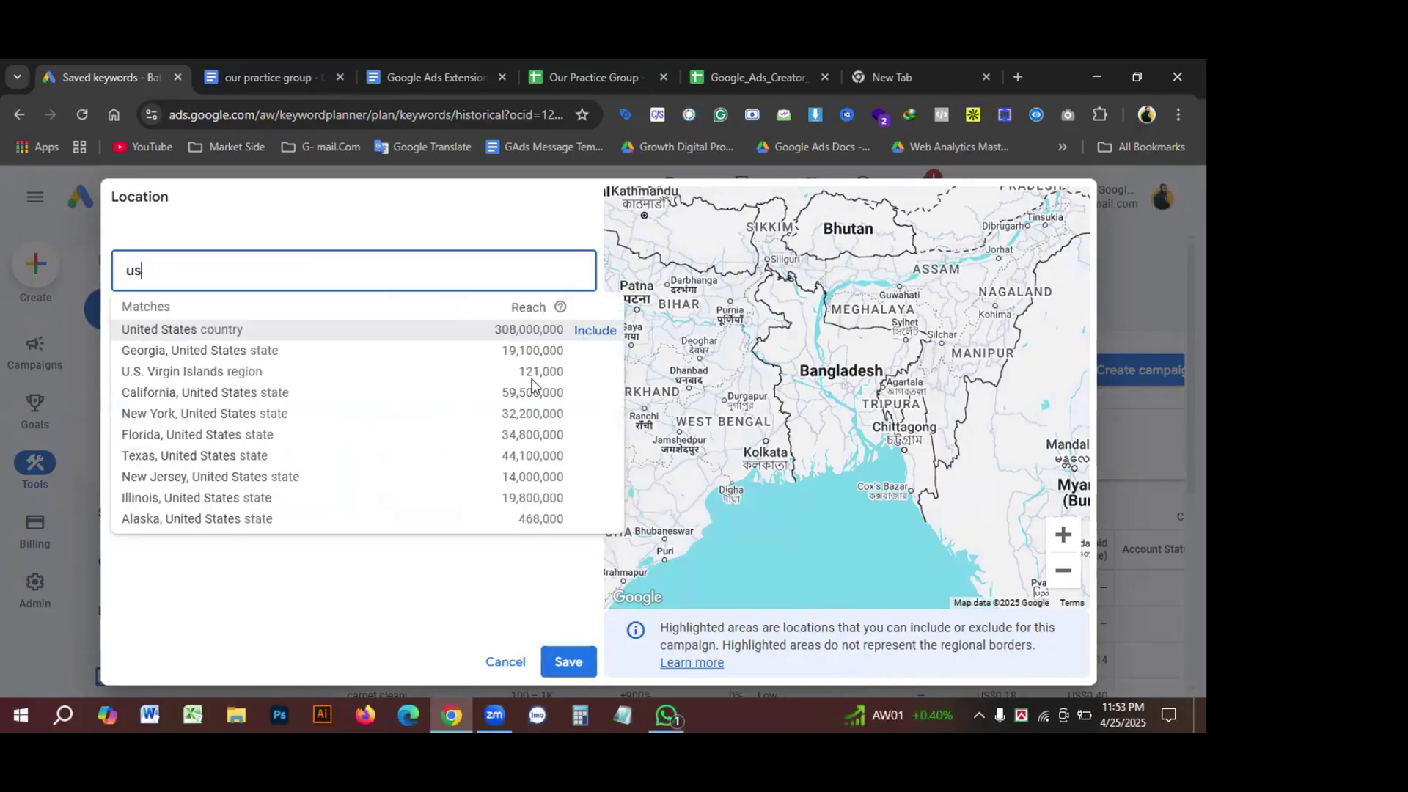
{"action": "left_click", "coordinate": [587, 333]}
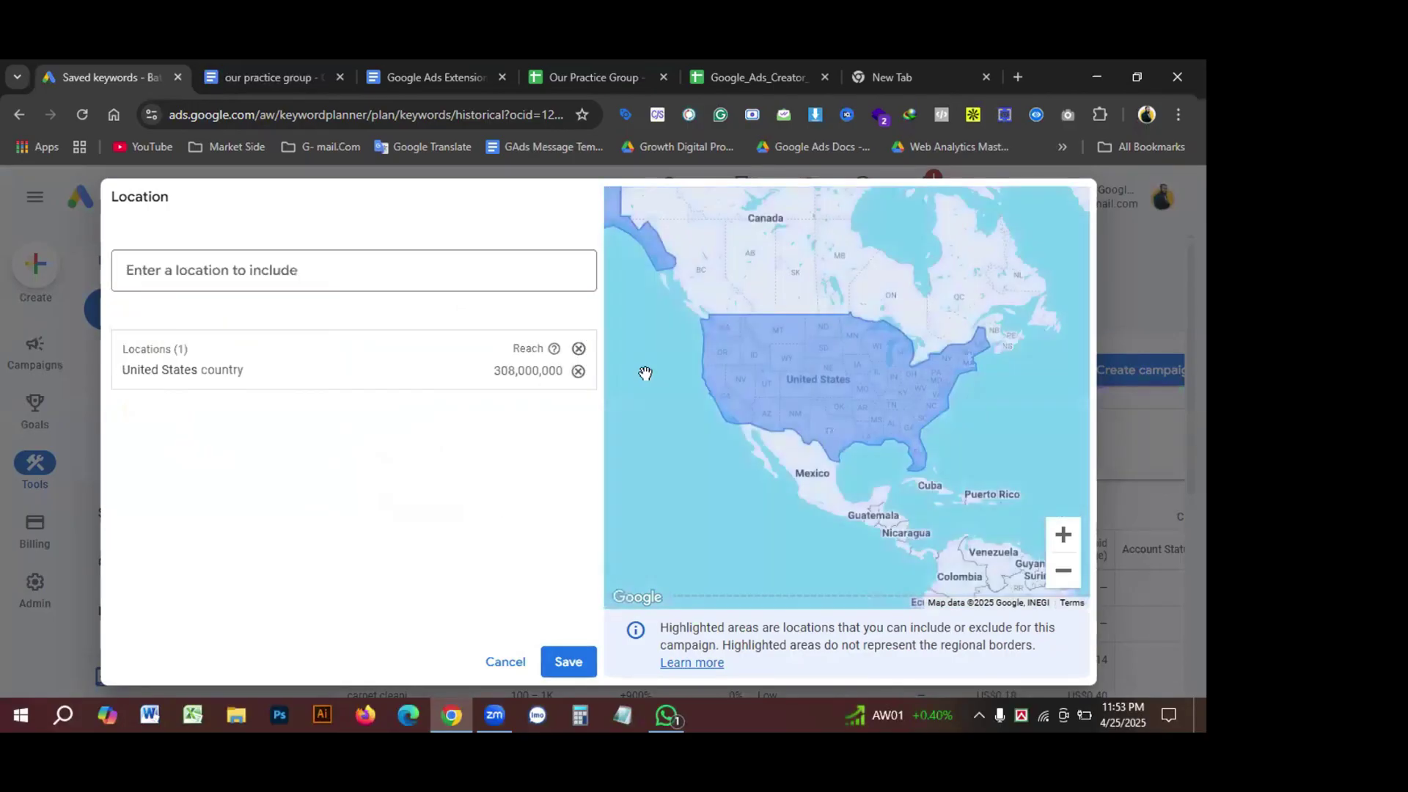
{"action": "left_click", "coordinate": [570, 662]}
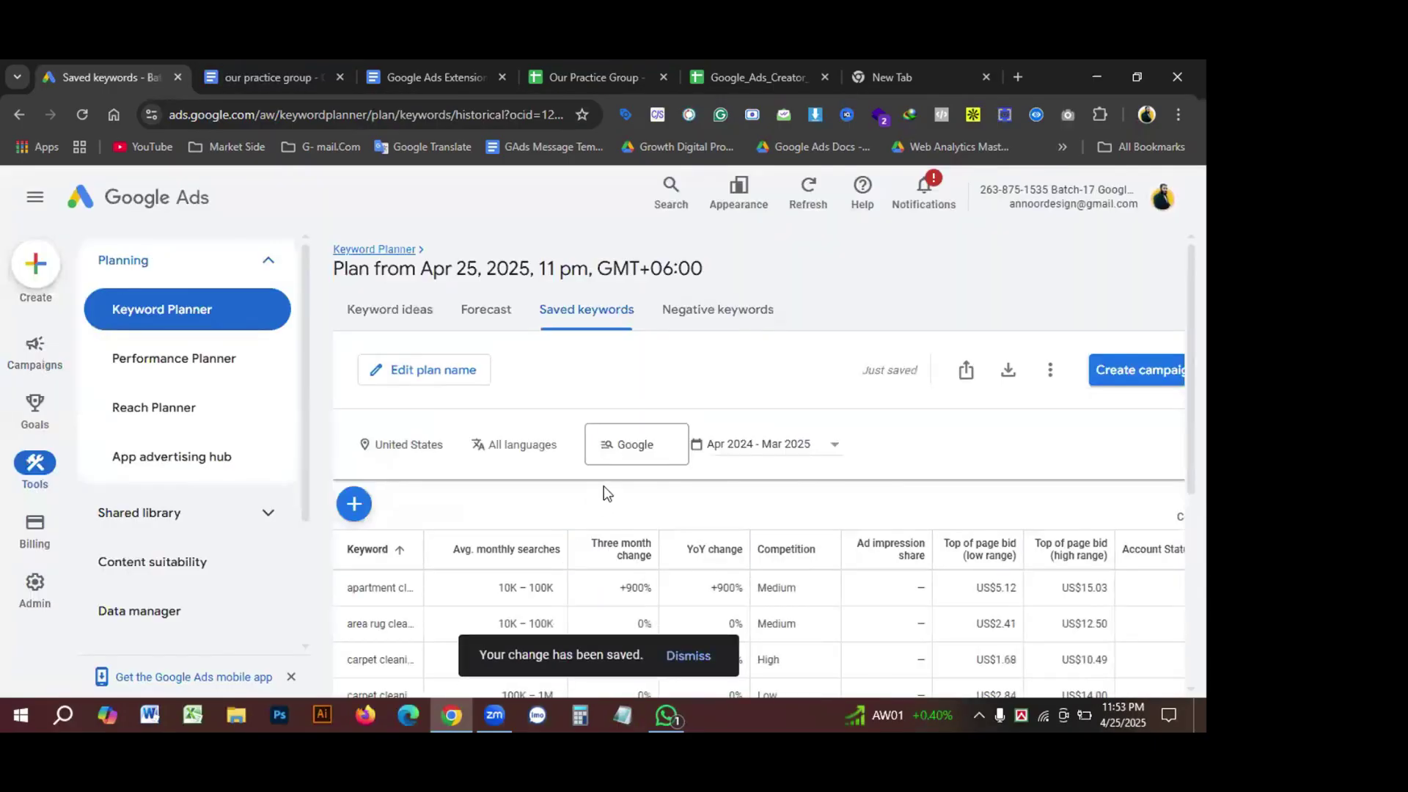
{"action": "left_click", "coordinate": [485, 313]}
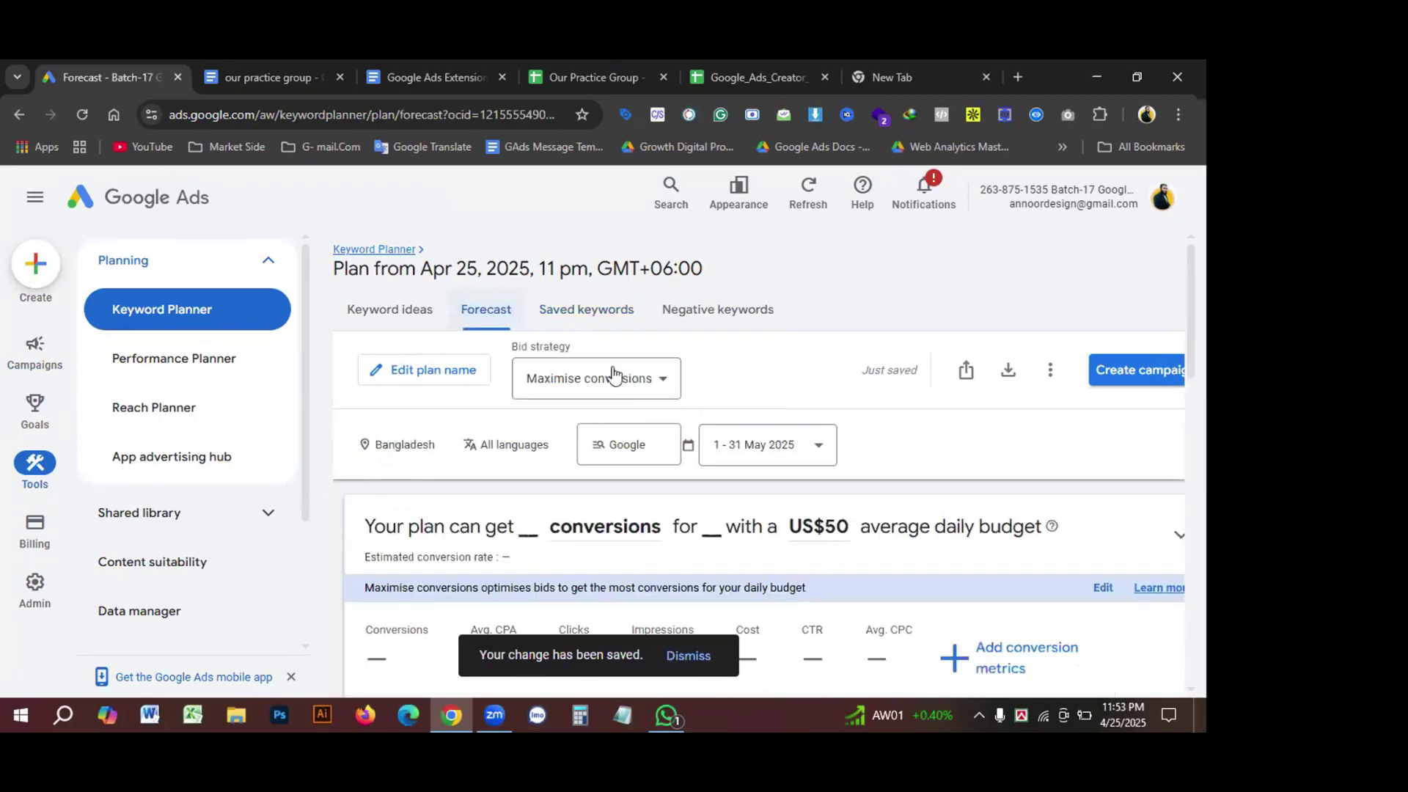
Step: Switch the forecast bid strategy to Manual CPC, projecting 15 conversions for US$910
{"action": "scroll", "coordinate": [766, 378], "scroll_direction": "down", "scroll_amount": 1}
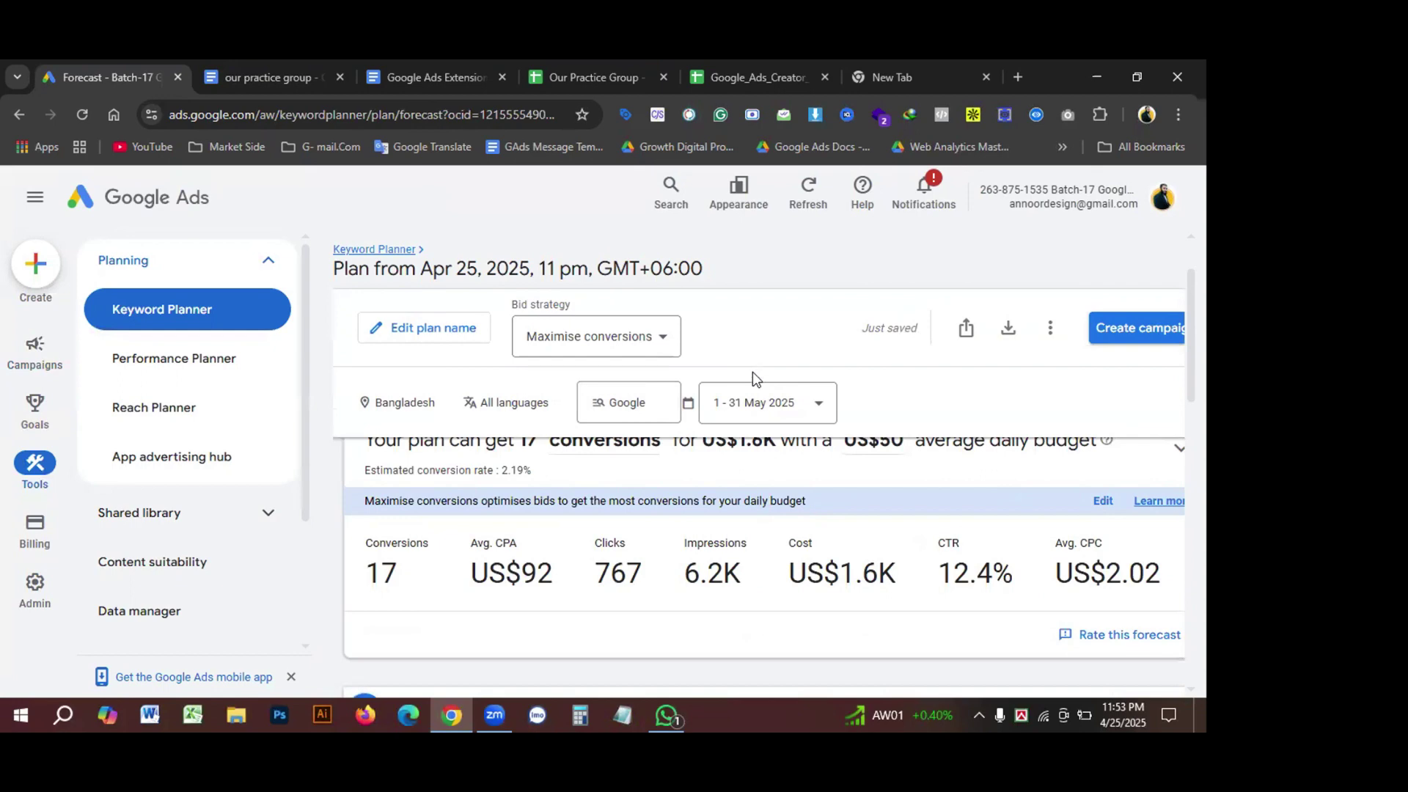
{"action": "left_click", "coordinate": [660, 339]}
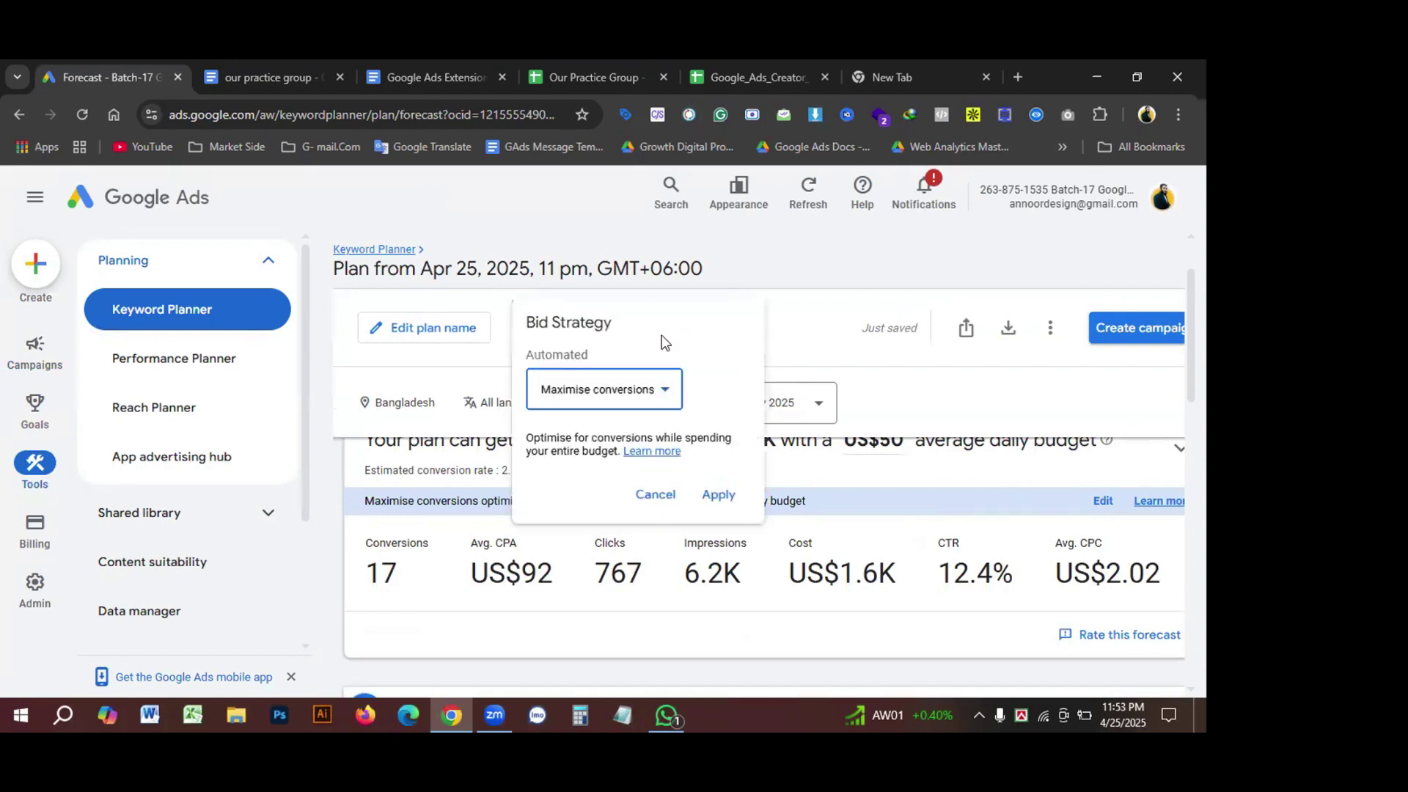
{"action": "left_click", "coordinate": [662, 392]}
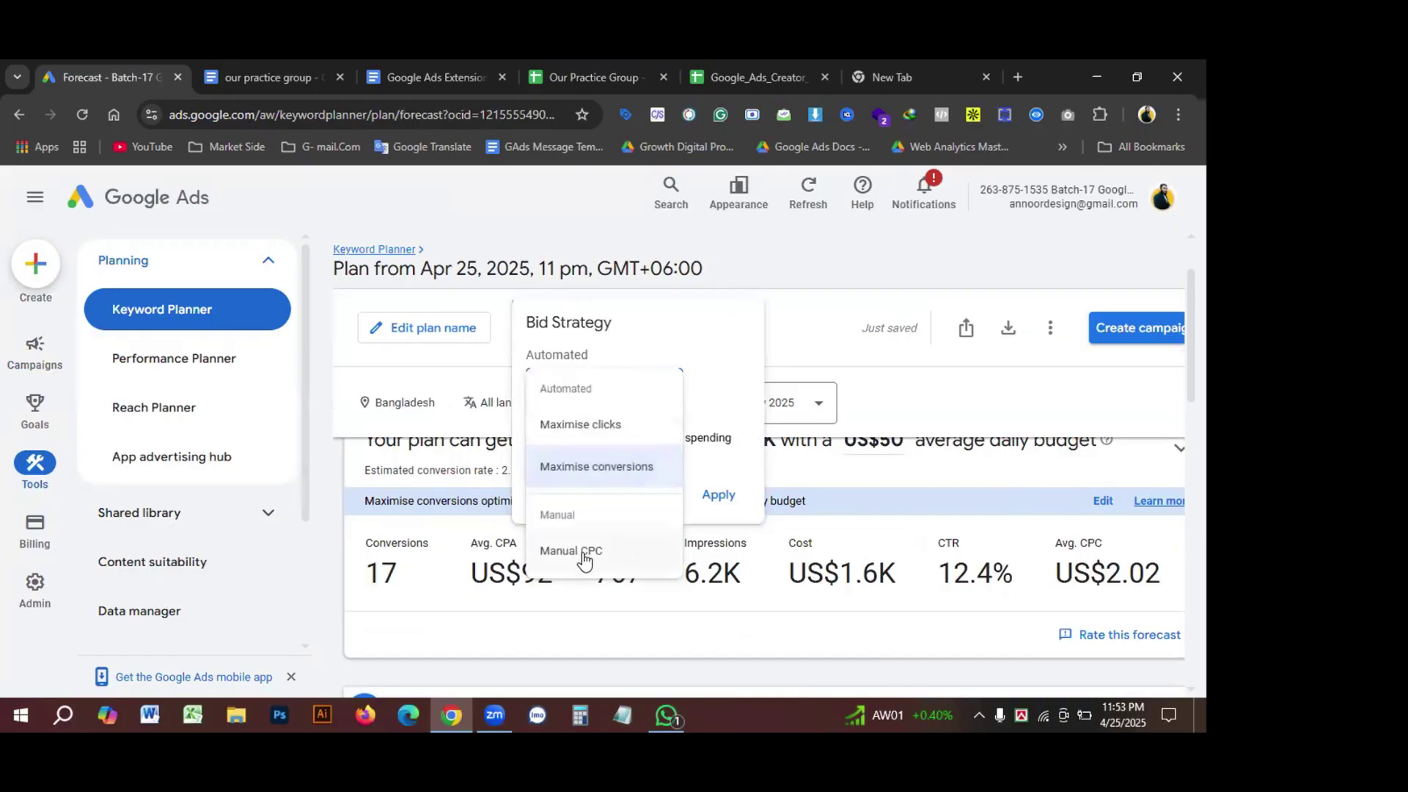
{"action": "left_click", "coordinate": [579, 554]}
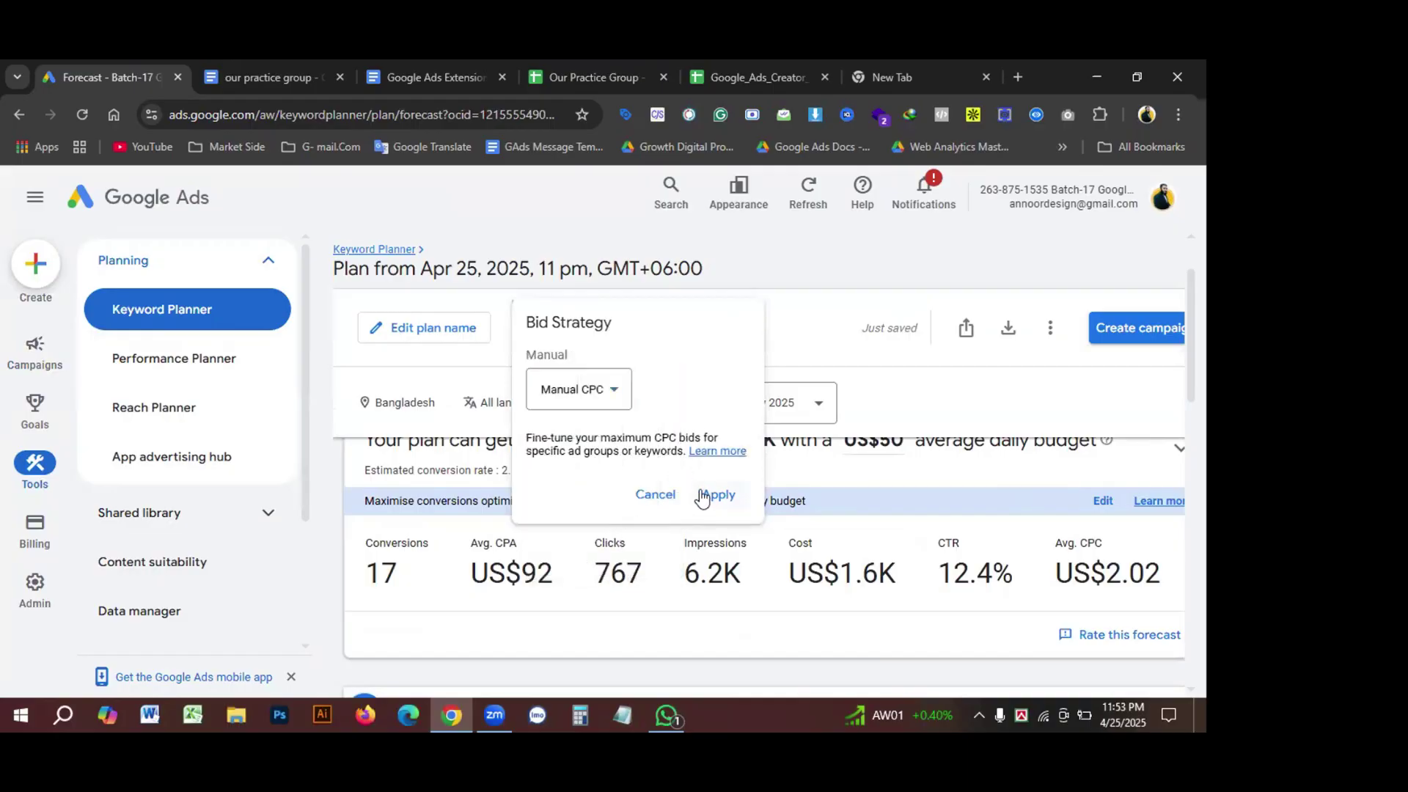
{"action": "left_click", "coordinate": [717, 495]}
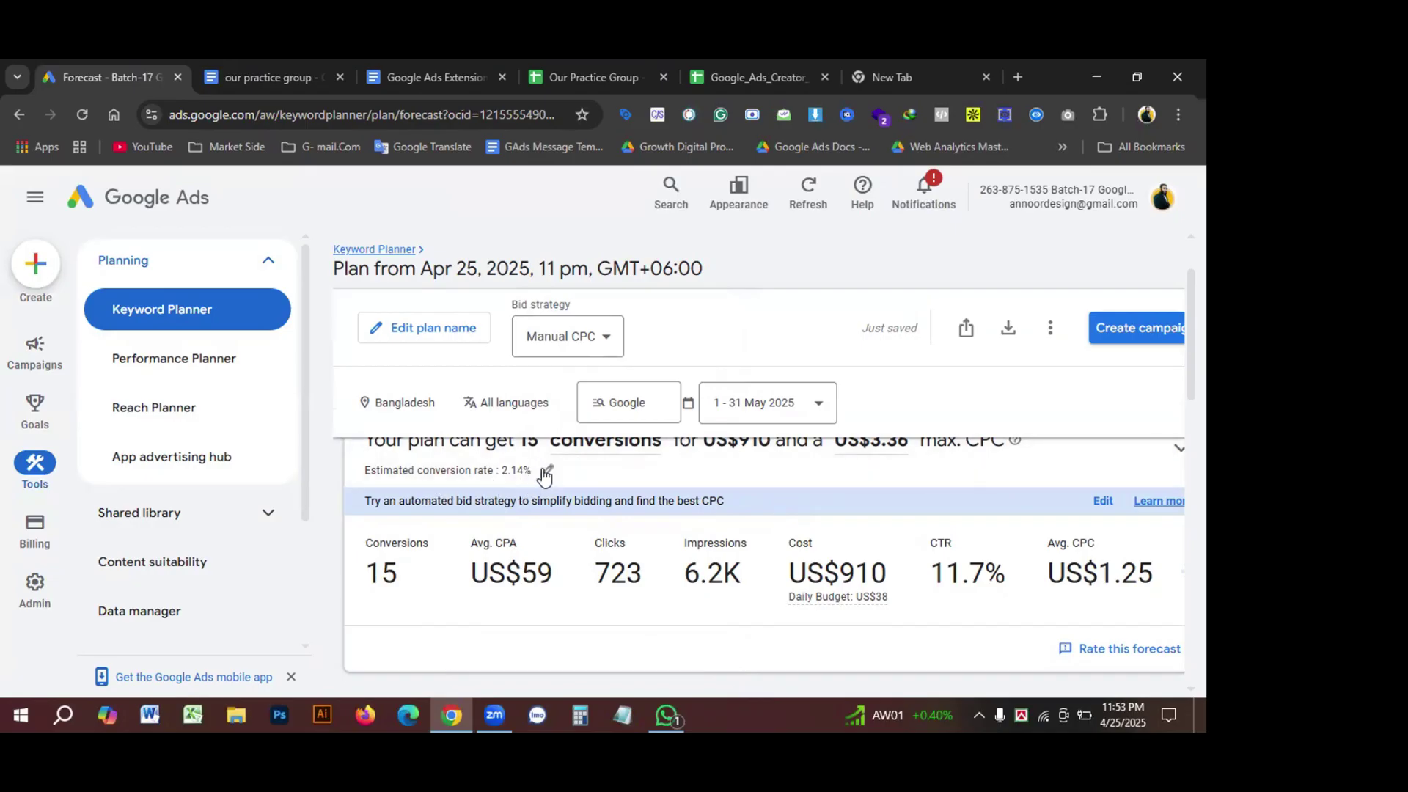
Step: Set the forecast's estimated conversion rate to 3%
{"action": "left_click", "coordinate": [547, 472]}
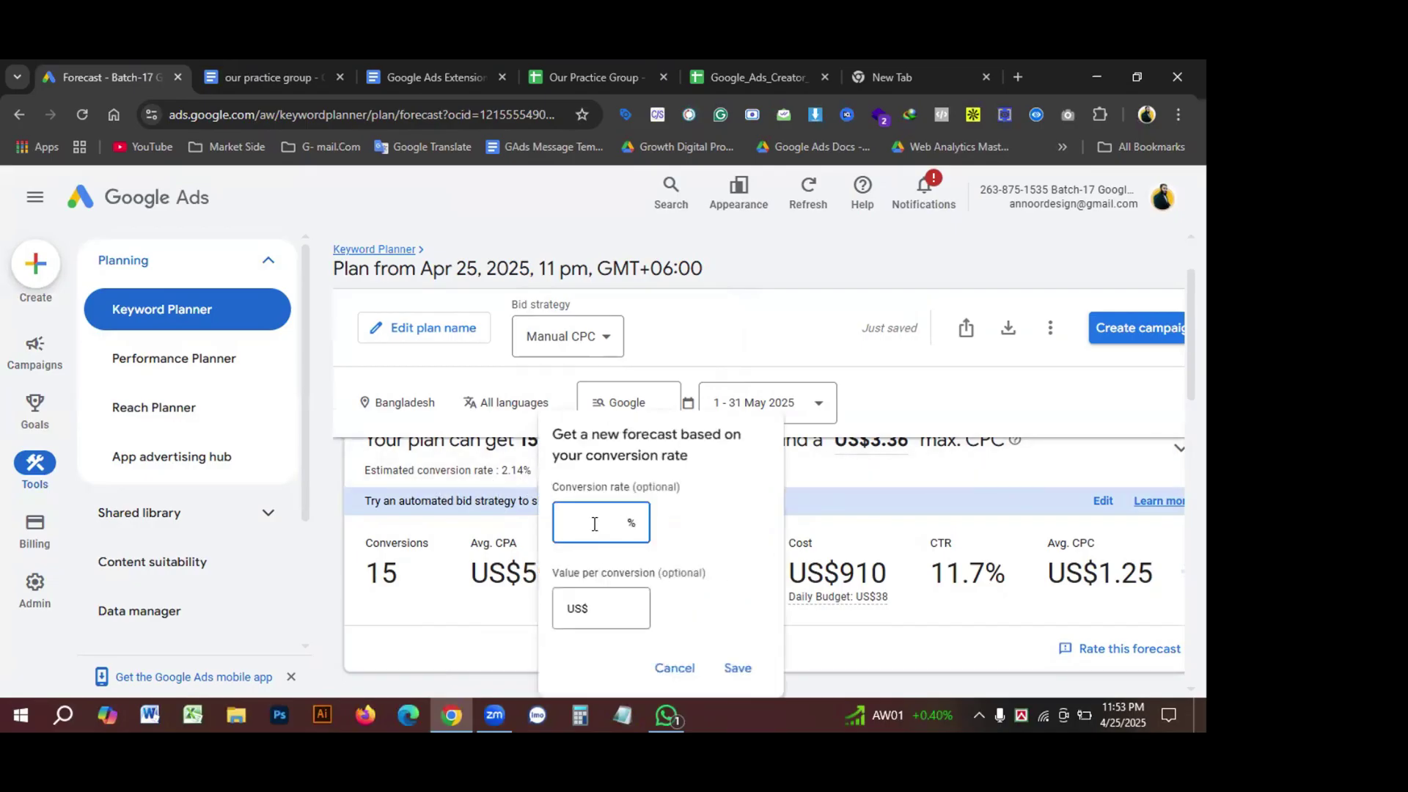
{"action": "type", "text": "3"}
{"action": "left_click", "coordinate": [736, 667]}
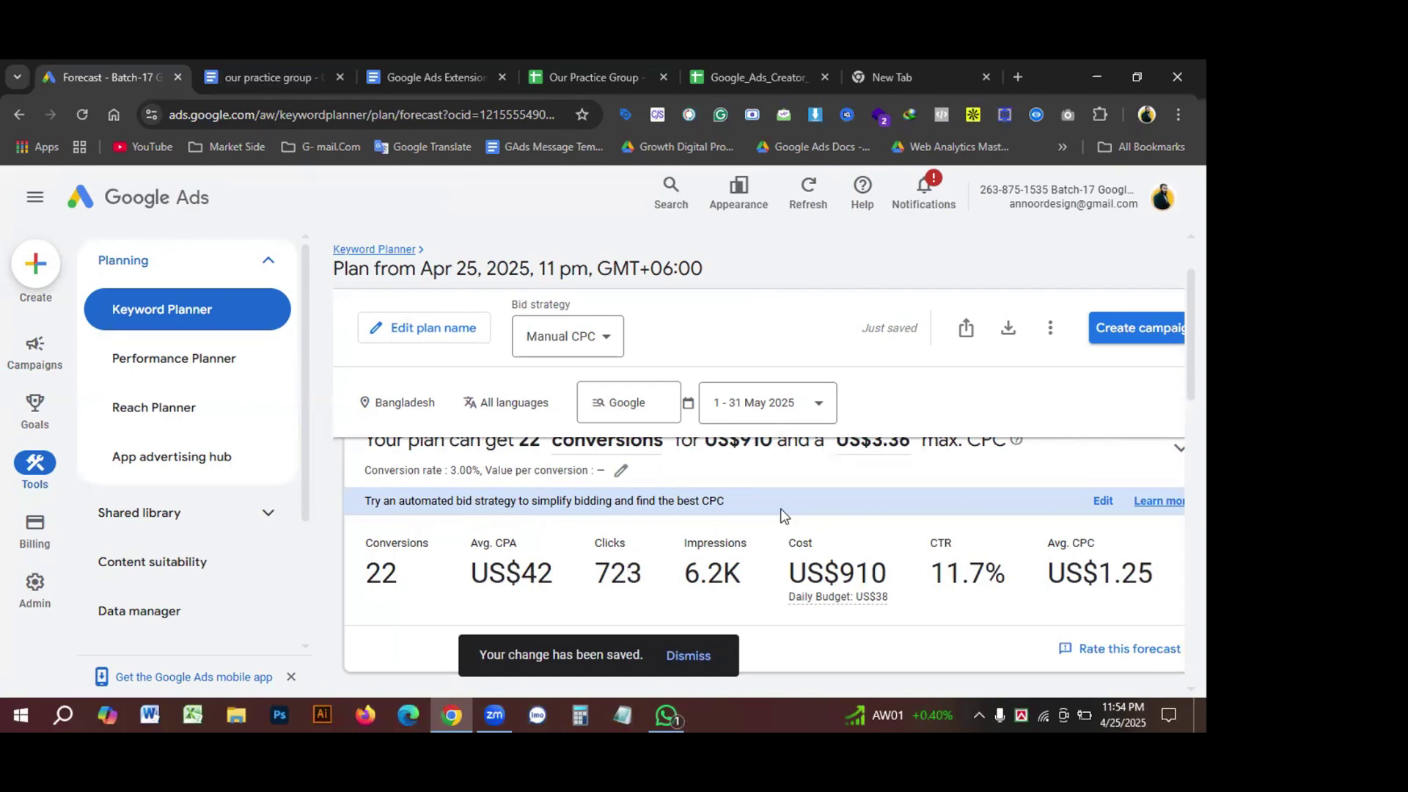
{"action": "scroll", "coordinate": [783, 516], "scroll_direction": "up", "scroll_amount": 2}
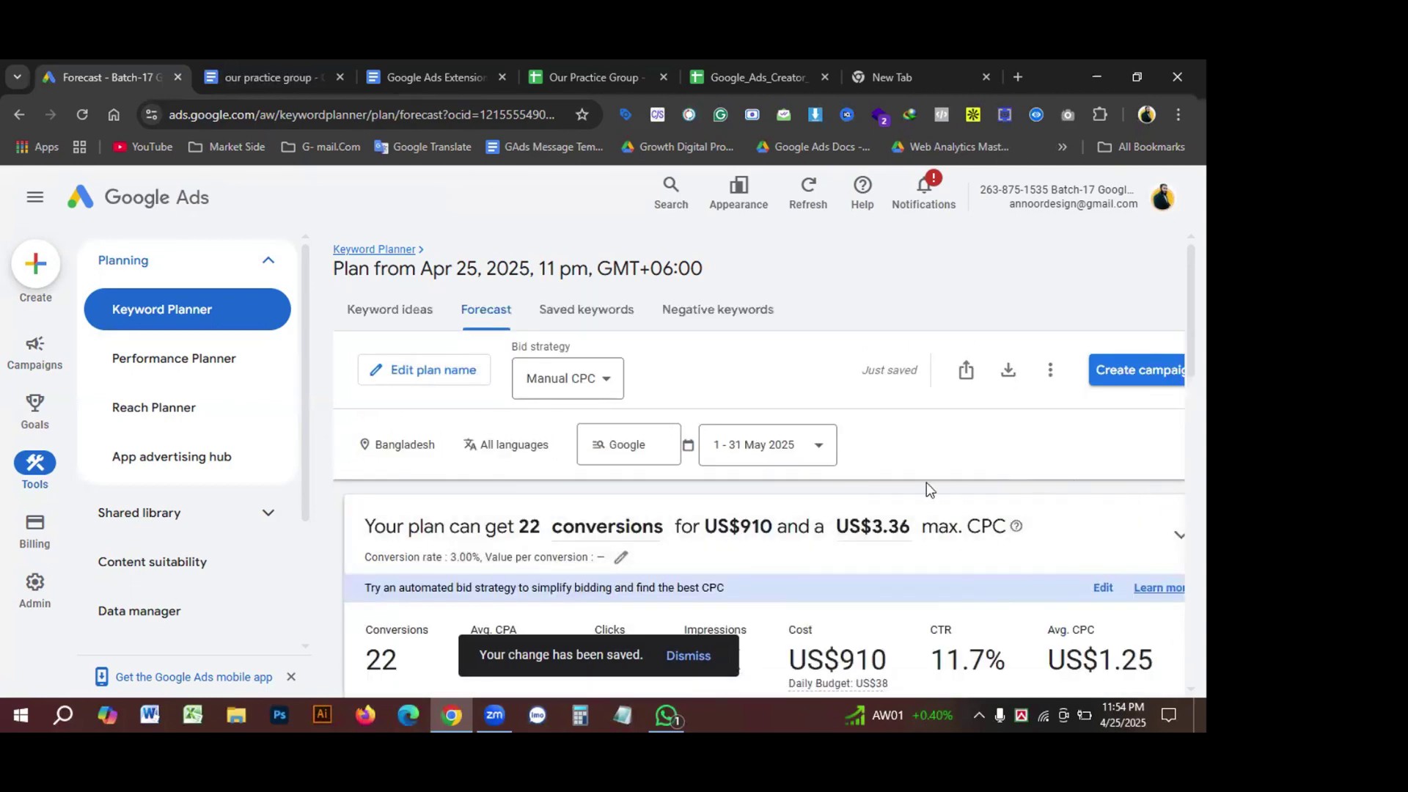
{"action": "scroll", "coordinate": [708, 517], "scroll_direction": "down", "scroll_amount": 2}
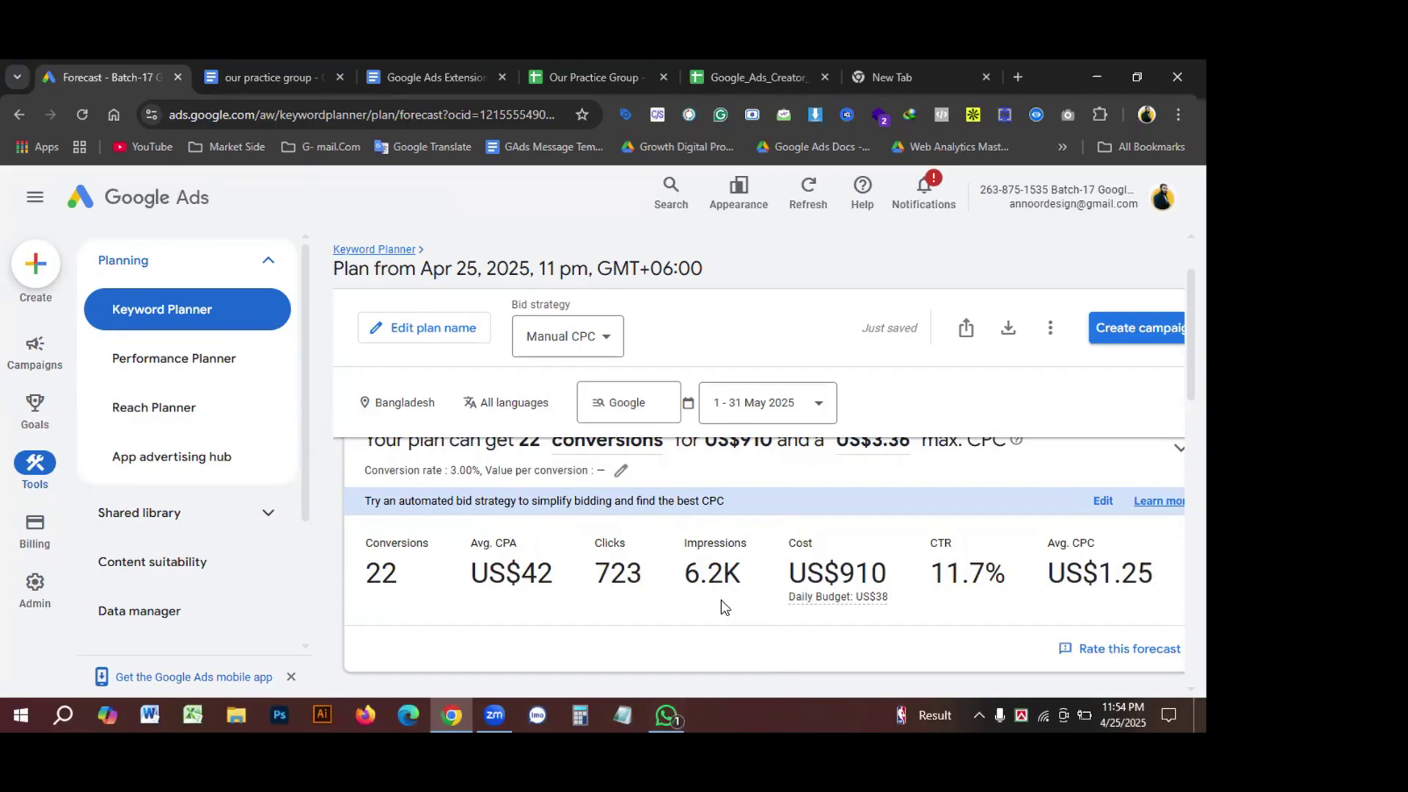
Step: Highlight the forecast metrics and the US$42 average CPA figure
{"action": "left_click_drag", "start_coordinate": [365, 583], "coordinate": [1196, 596]}
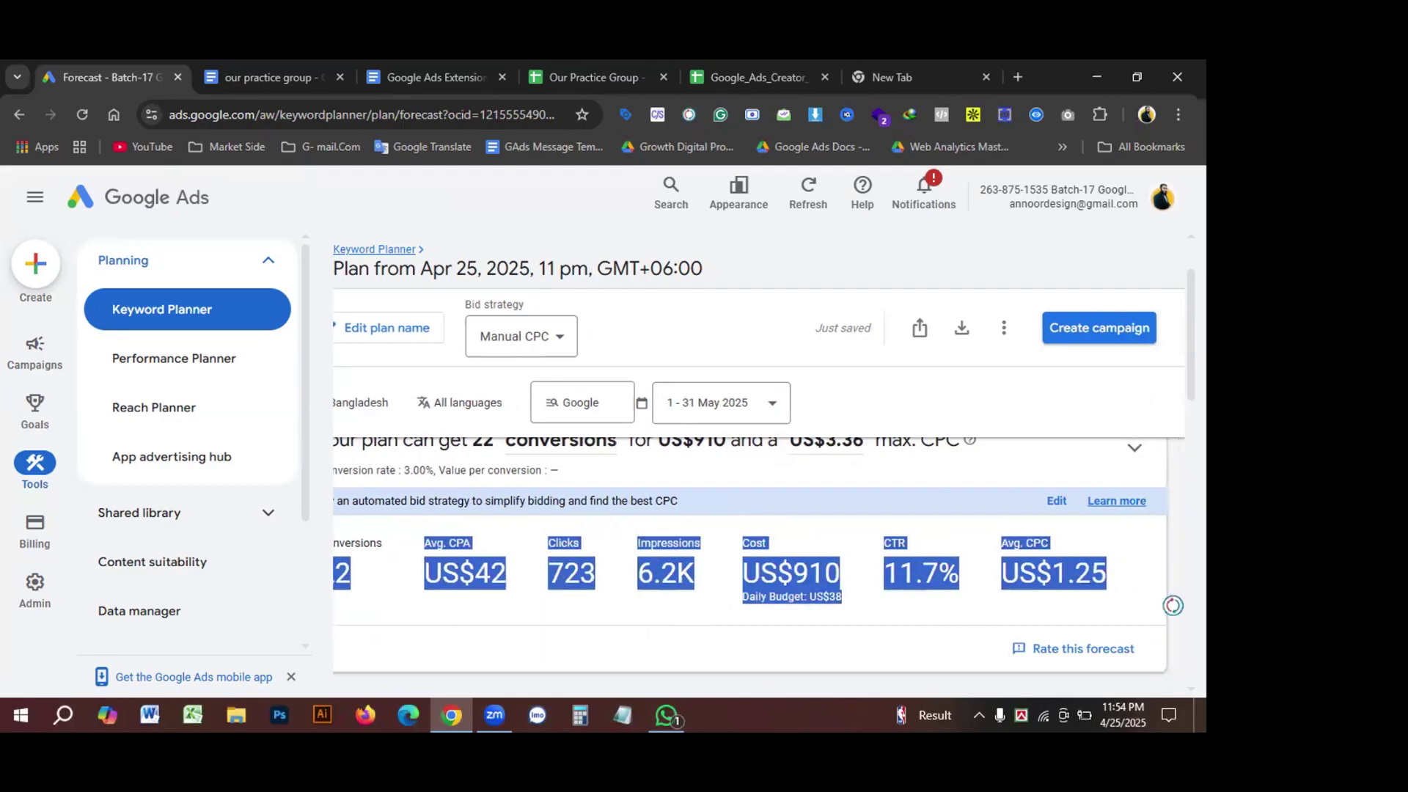
{"action": "left_click", "coordinate": [1172, 605]}
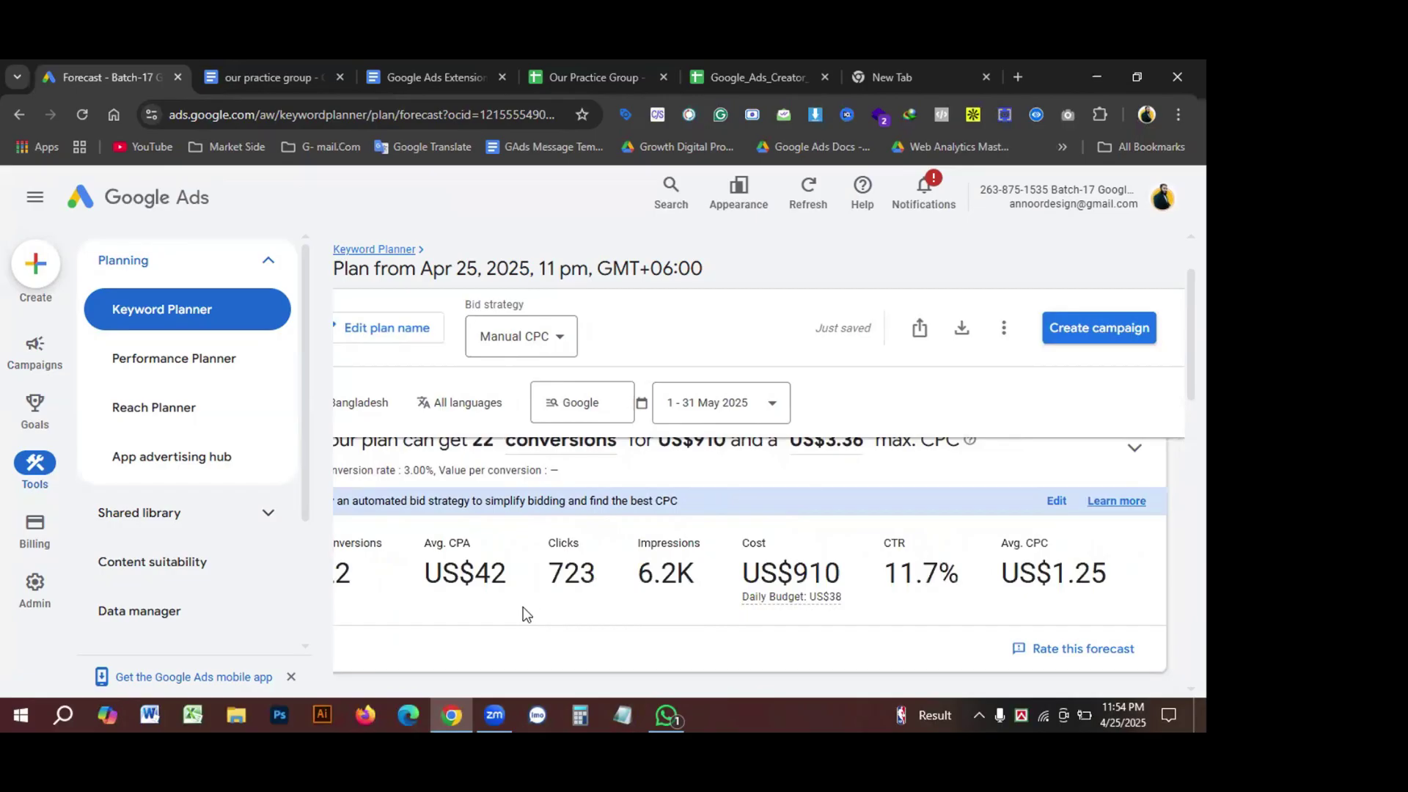
{"action": "left_click_drag", "start_coordinate": [477, 582], "coordinate": [510, 583]}
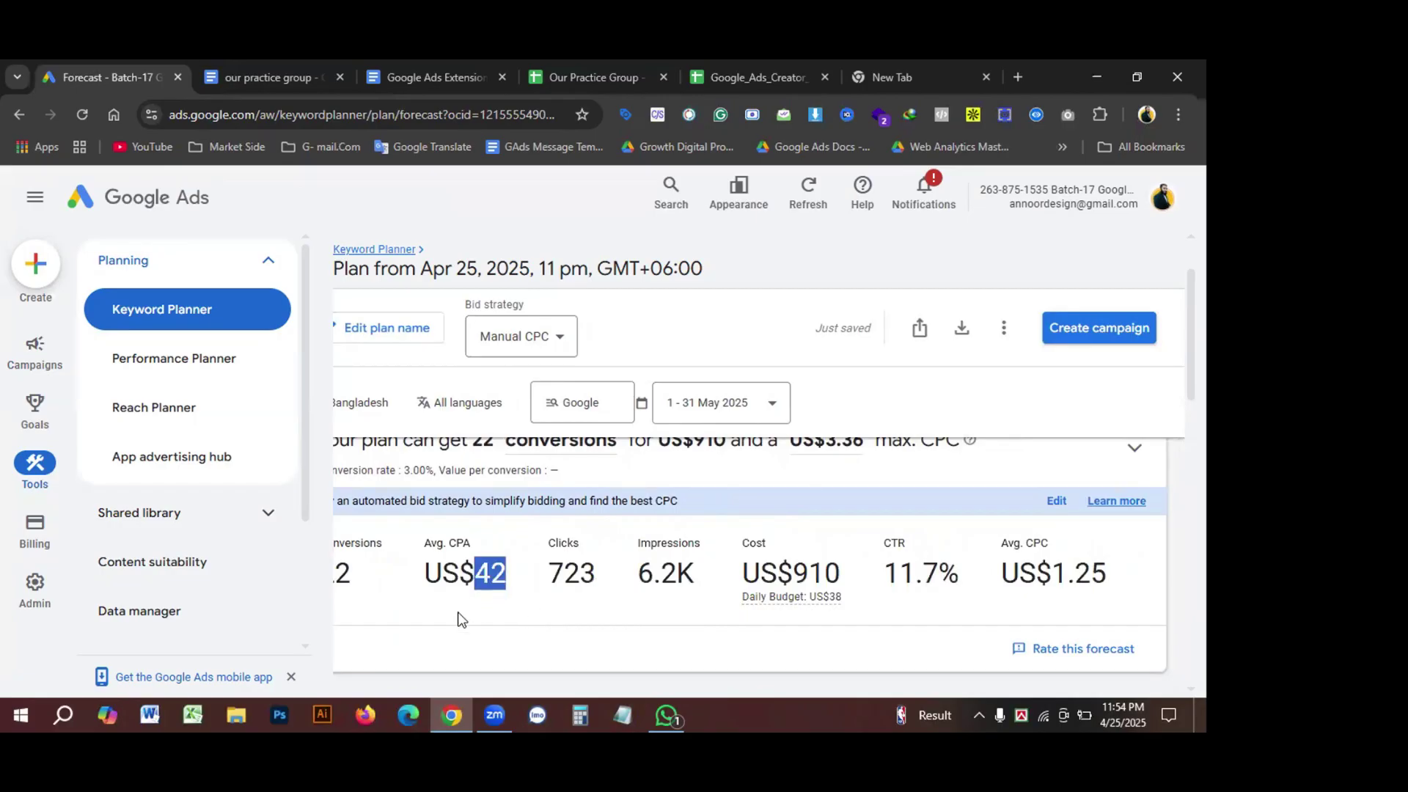
{"action": "left_click", "coordinate": [442, 624]}
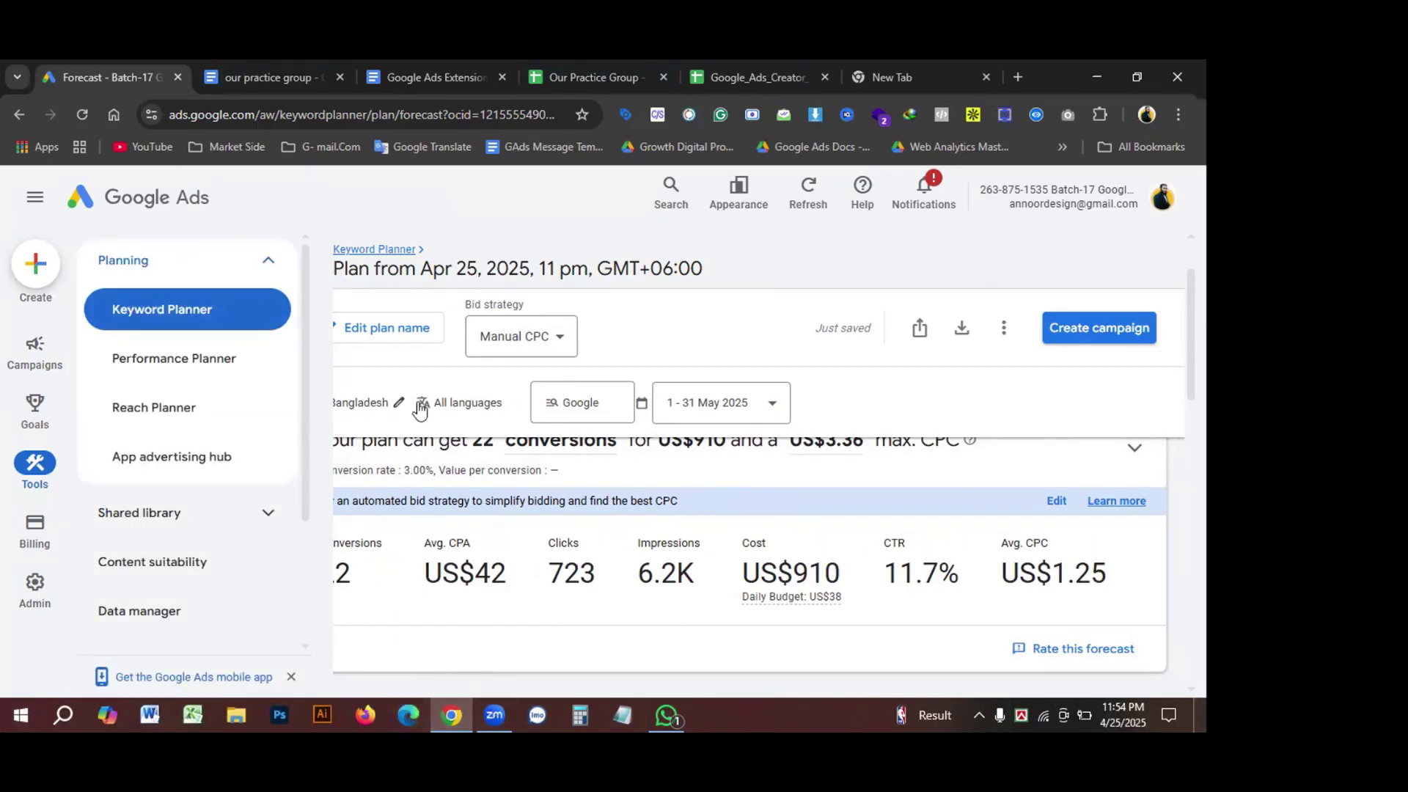
{"action": "scroll", "coordinate": [440, 440], "scroll_direction": "up", "scroll_amount": 1}
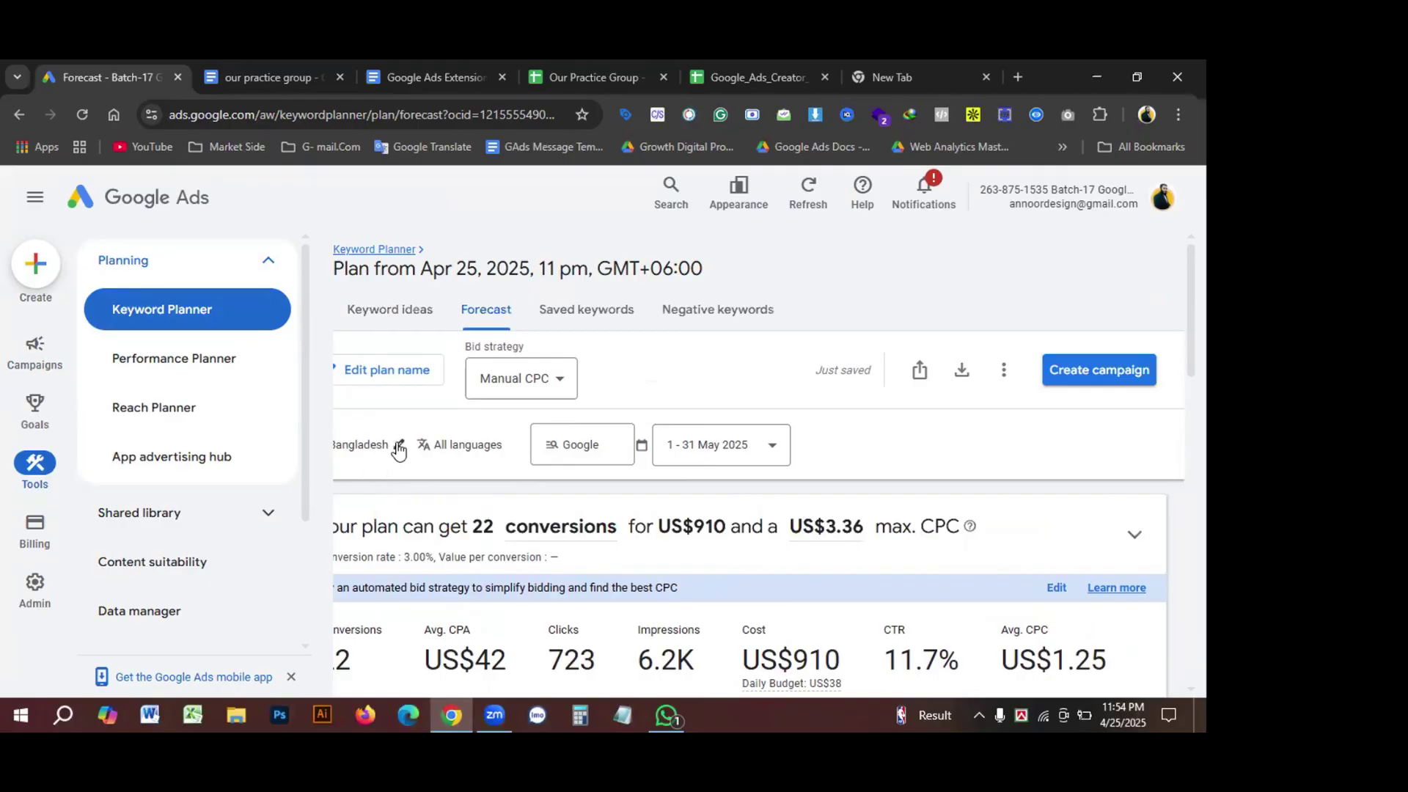
Step: Replace Bangladesh with the United States as the forecast's only targeted location
{"action": "left_click", "coordinate": [396, 445]}
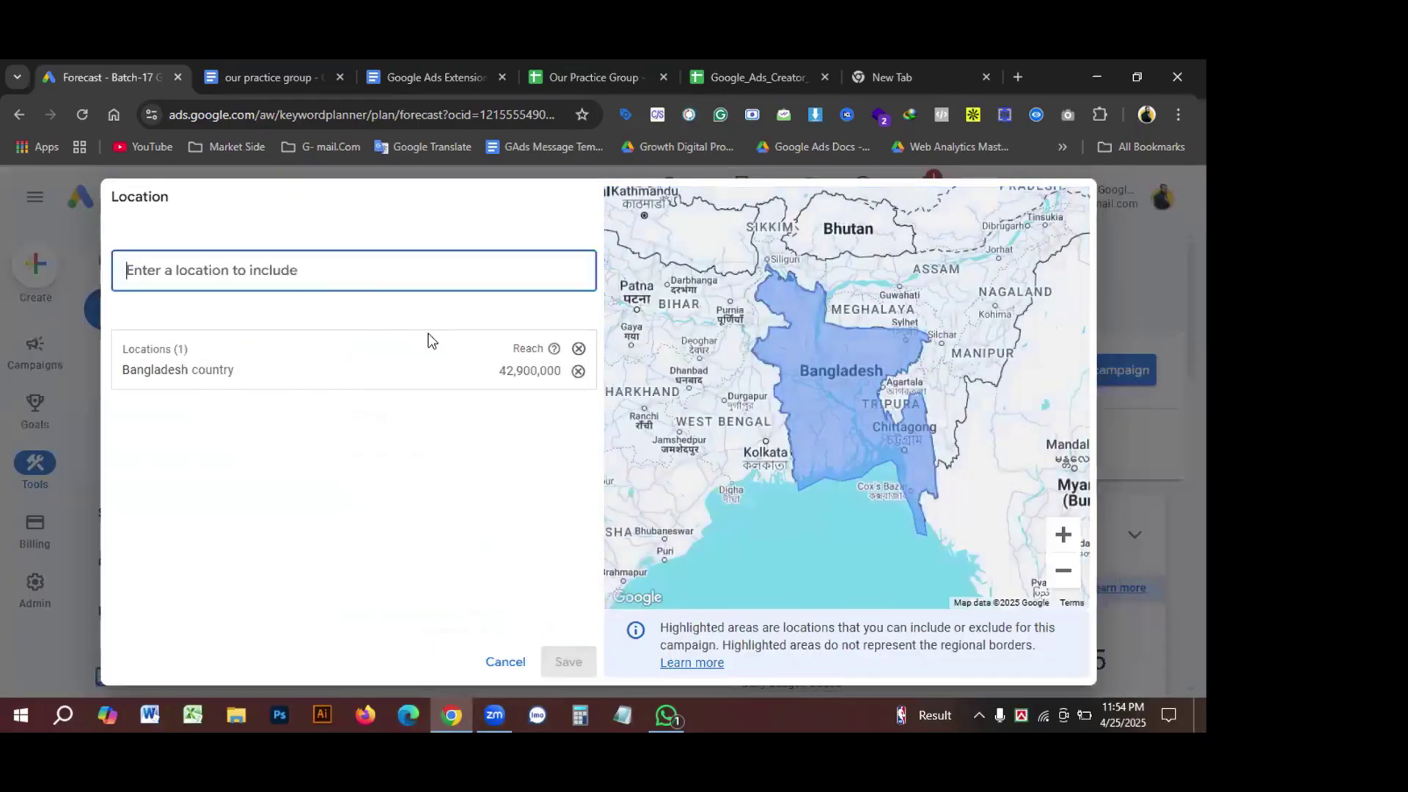
{"action": "left_click", "coordinate": [578, 350]}
{"action": "left_click", "coordinate": [280, 266]}
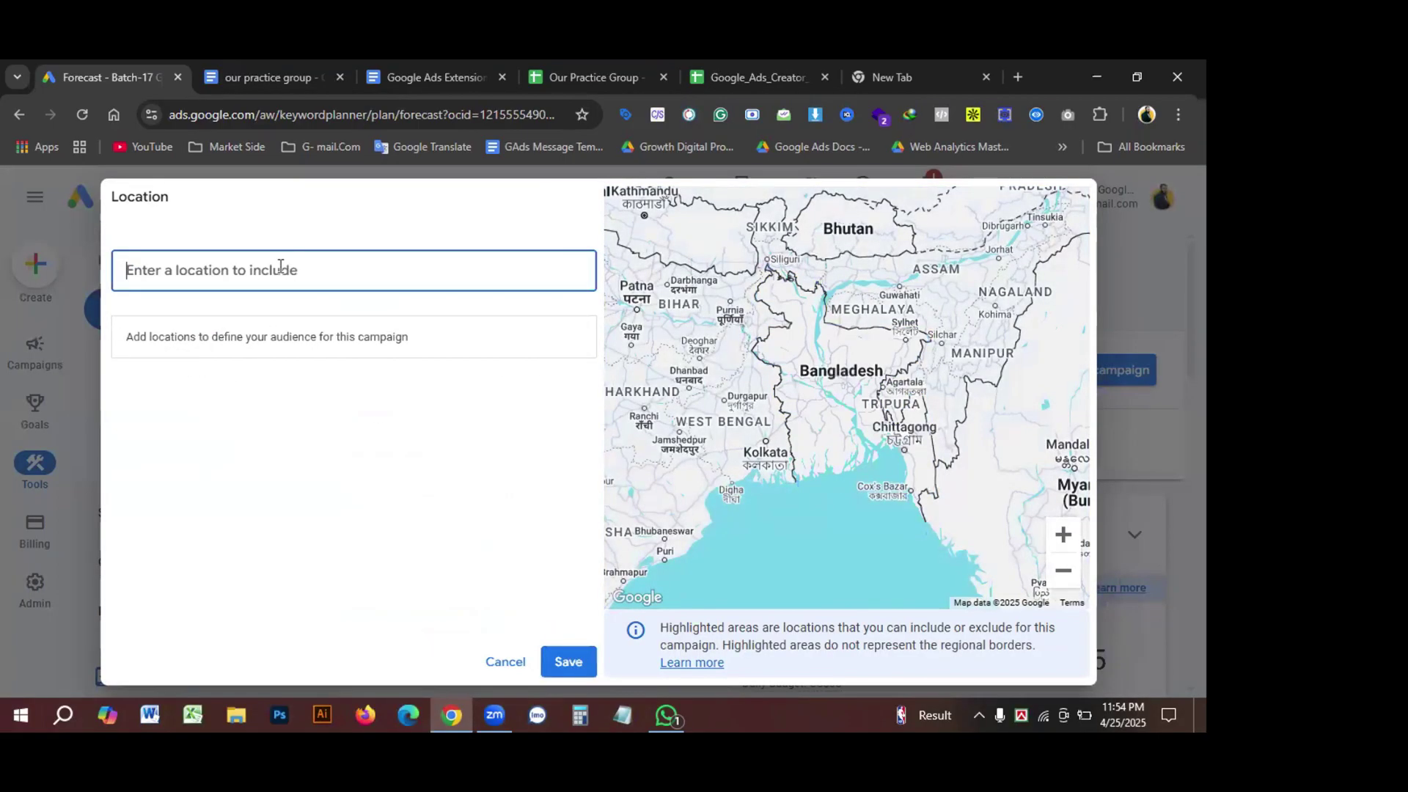
{"action": "type", "text": "usa"}
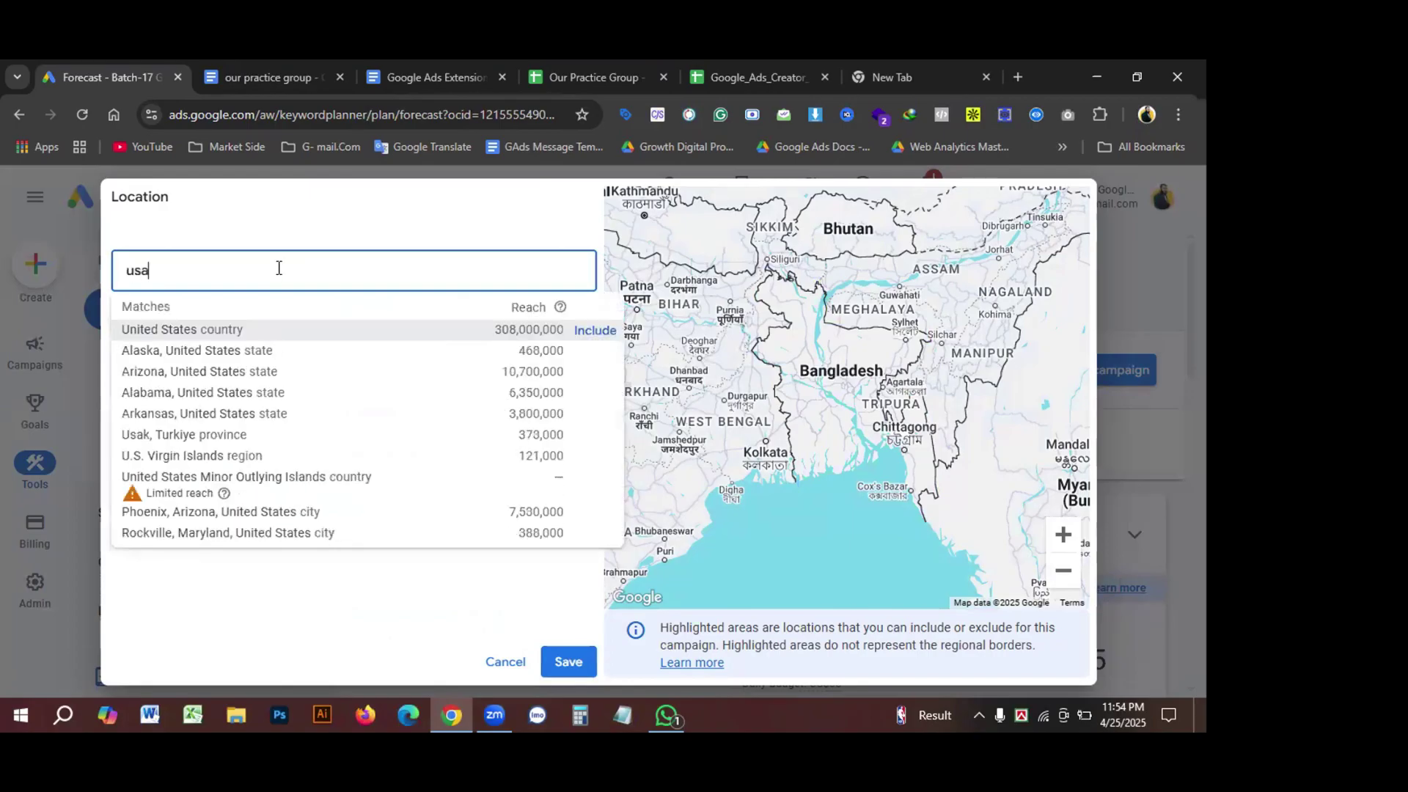
{"action": "left_click", "coordinate": [596, 337]}
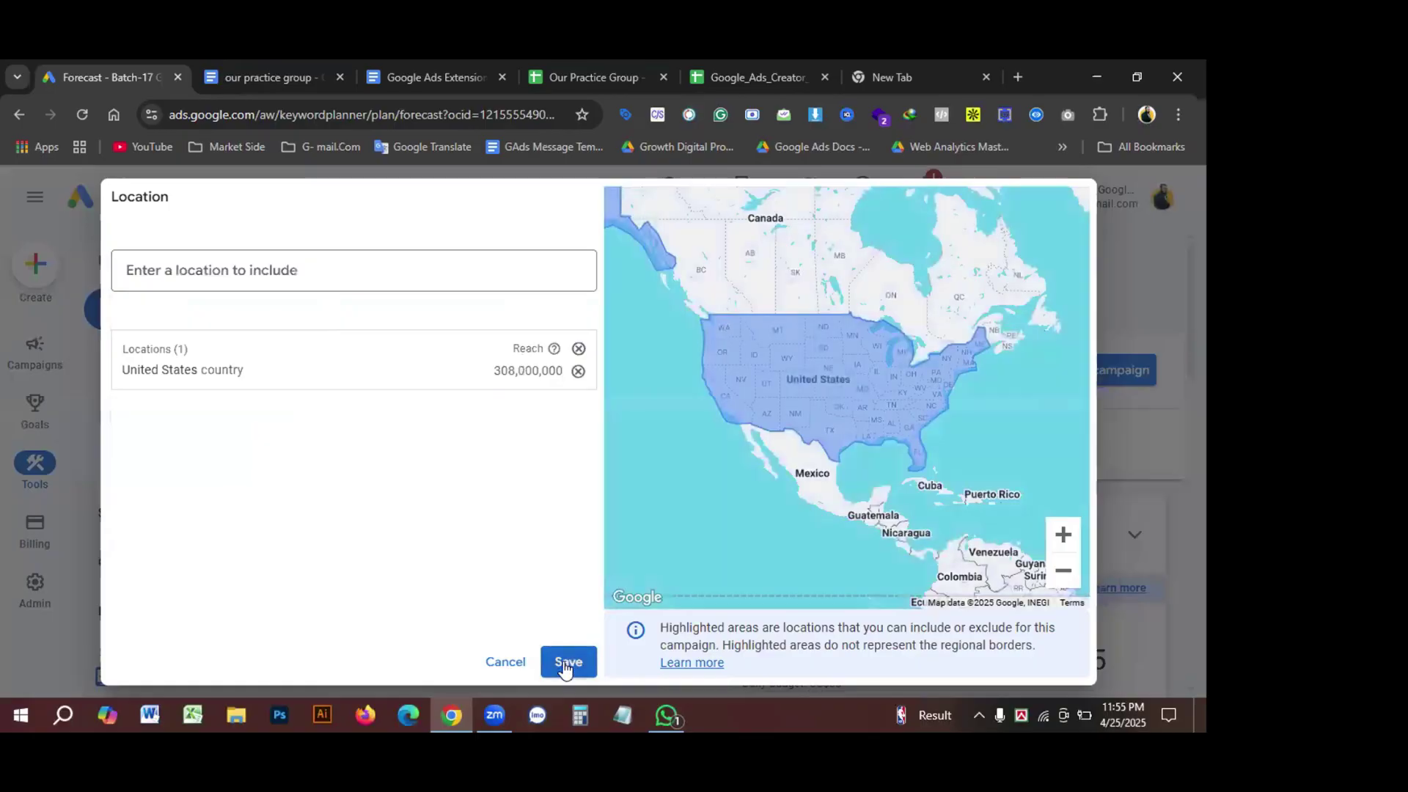
{"action": "left_click", "coordinate": [565, 663]}
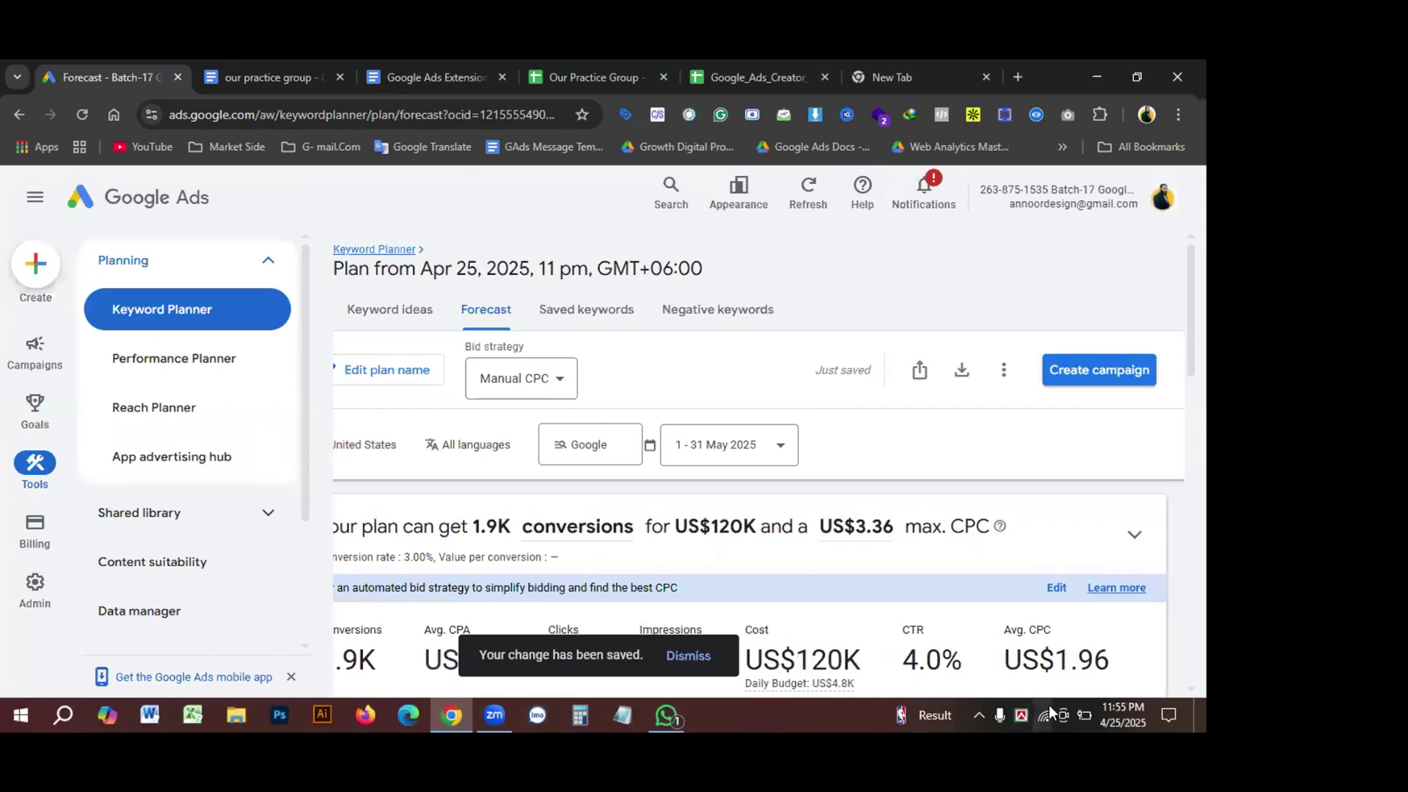
Step: Dismiss the mobile app promotion and keep conversions (1.9K) as the headline metric
{"action": "scroll", "coordinate": [737, 594], "scroll_direction": "down", "scroll_amount": 3}
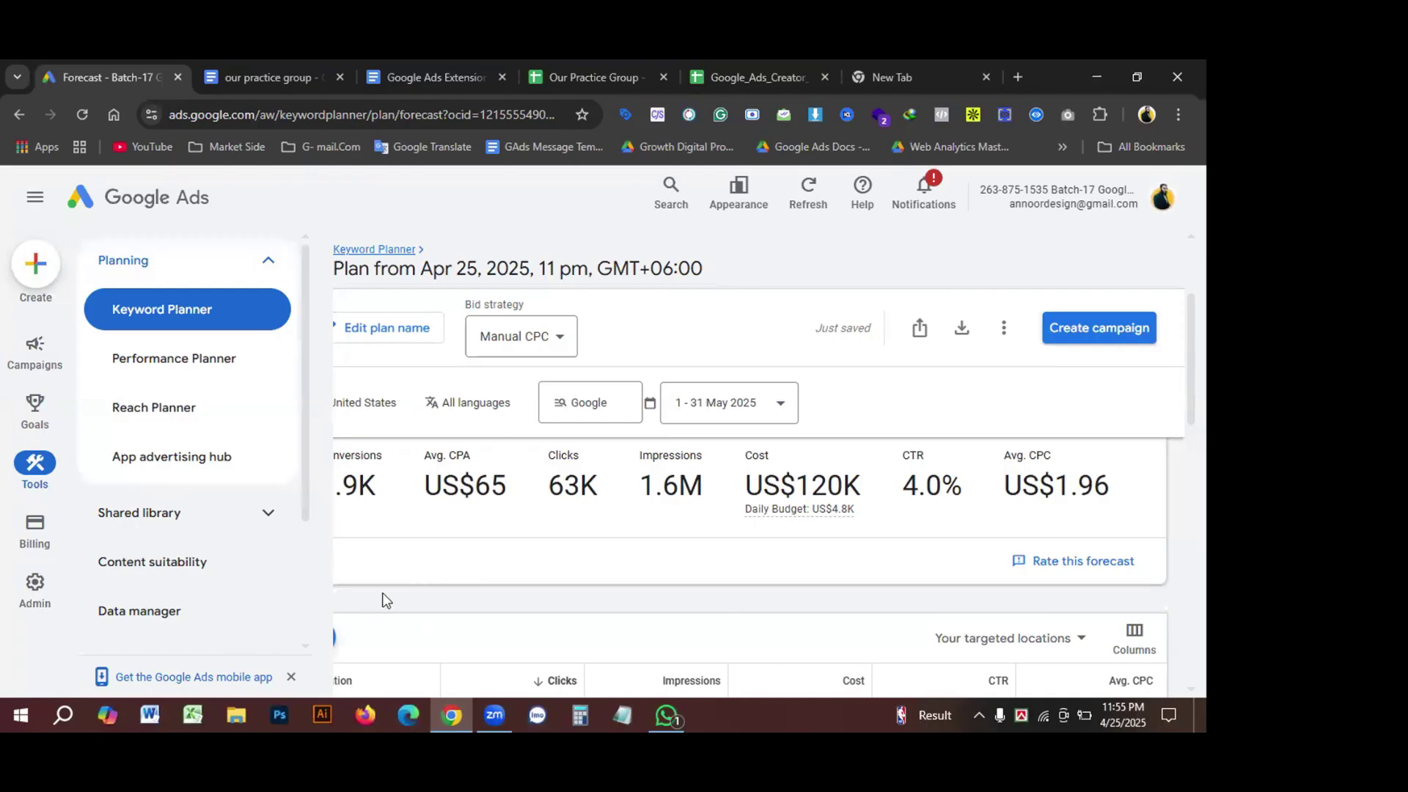
{"action": "left_click", "coordinate": [292, 682]}
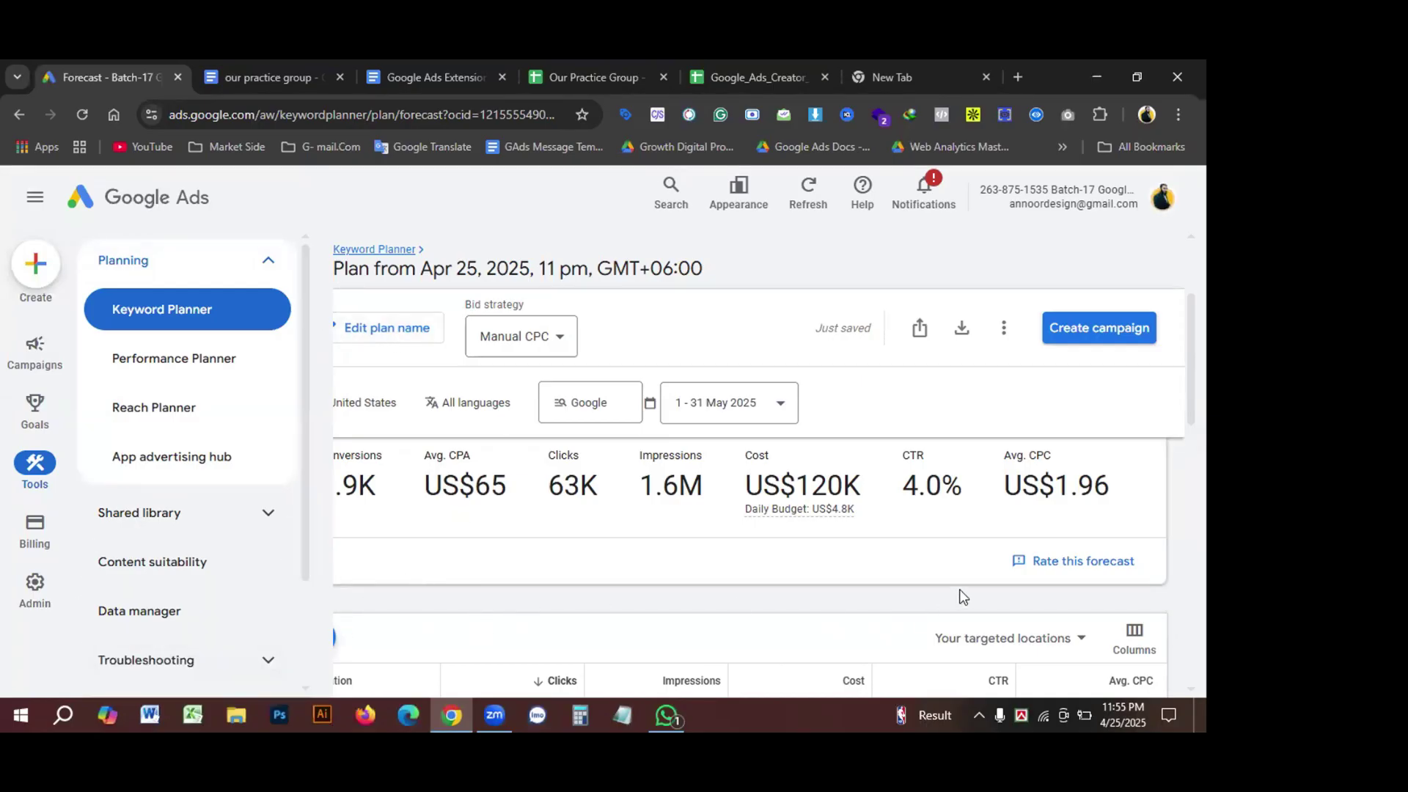
{"action": "scroll", "coordinate": [790, 633], "scroll_direction": "down", "scroll_amount": 3}
{"action": "scroll", "coordinate": [796, 620], "scroll_direction": "up", "scroll_amount": 5}
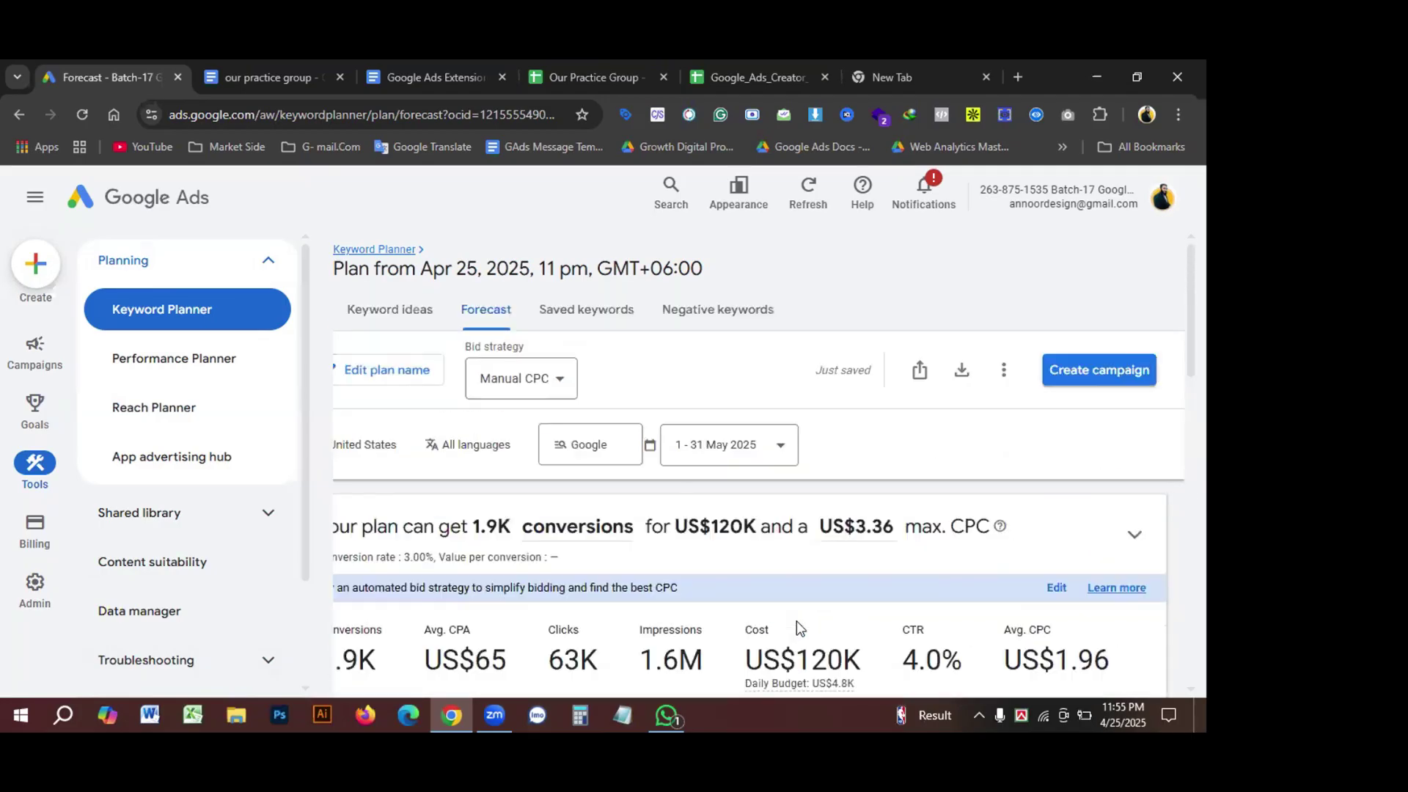
{"action": "scroll", "coordinate": [961, 645], "scroll_direction": "down", "scroll_amount": 1}
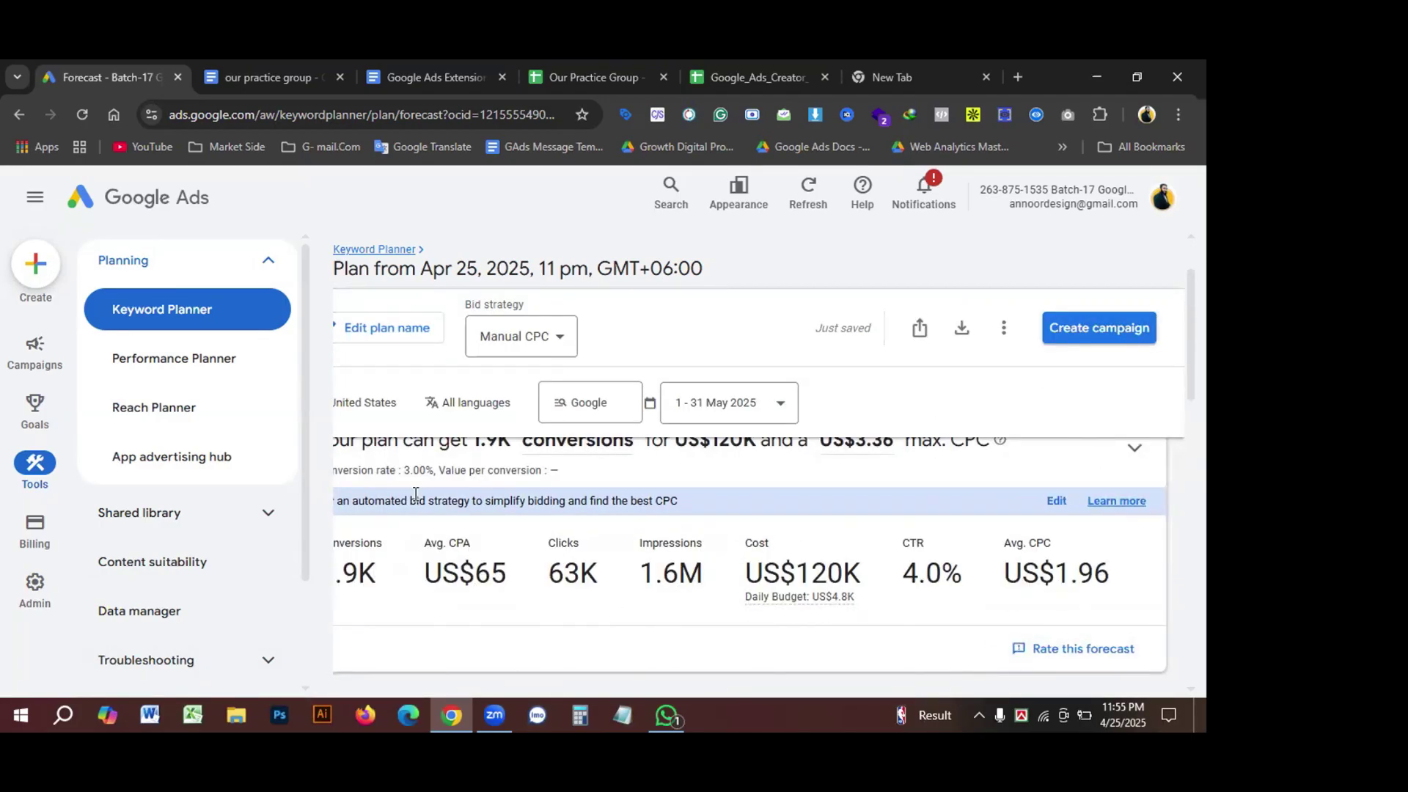
{"action": "scroll", "coordinate": [774, 544], "scroll_direction": "up", "scroll_amount": 1}
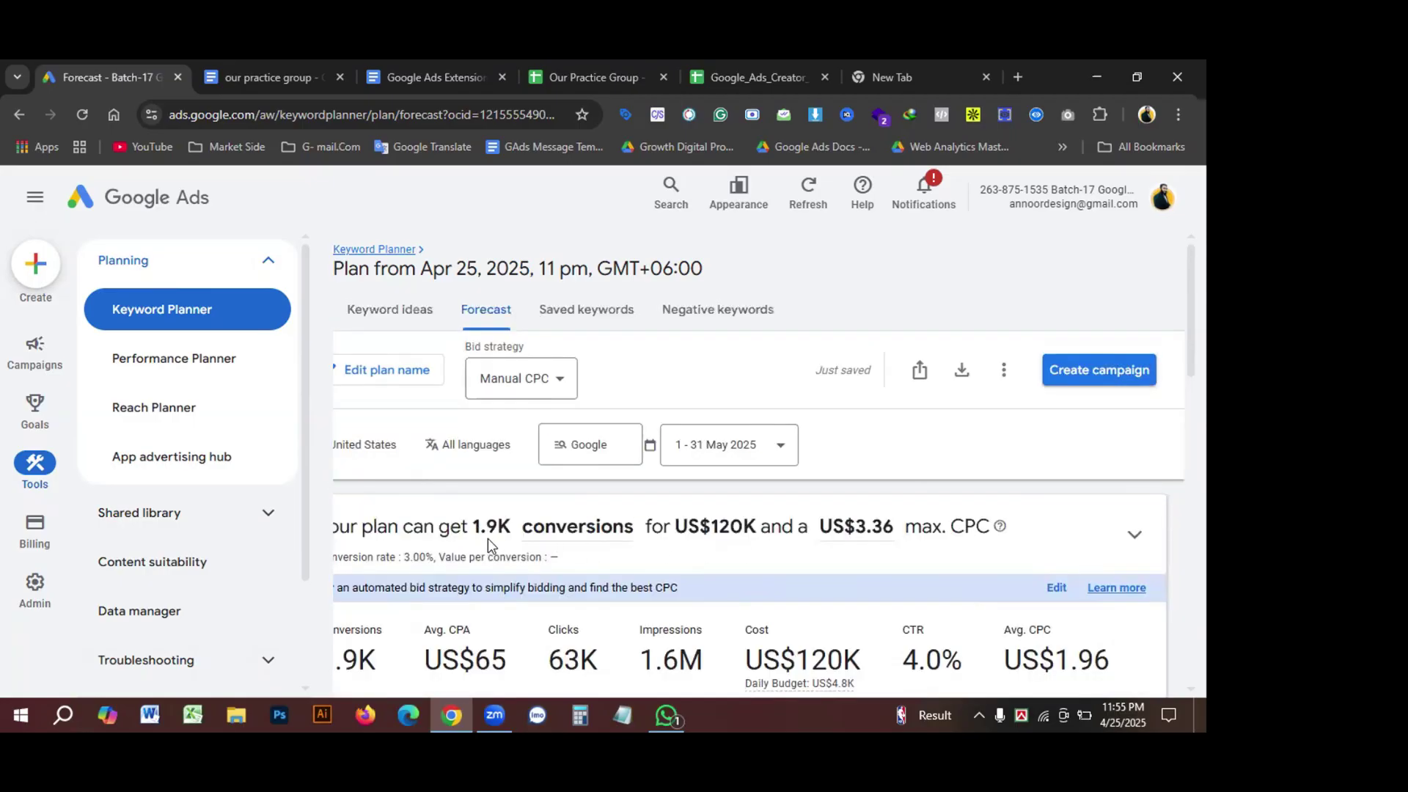
{"action": "left_click_drag", "start_coordinate": [473, 532], "coordinate": [505, 536]}
{"action": "left_click", "coordinate": [564, 538]}
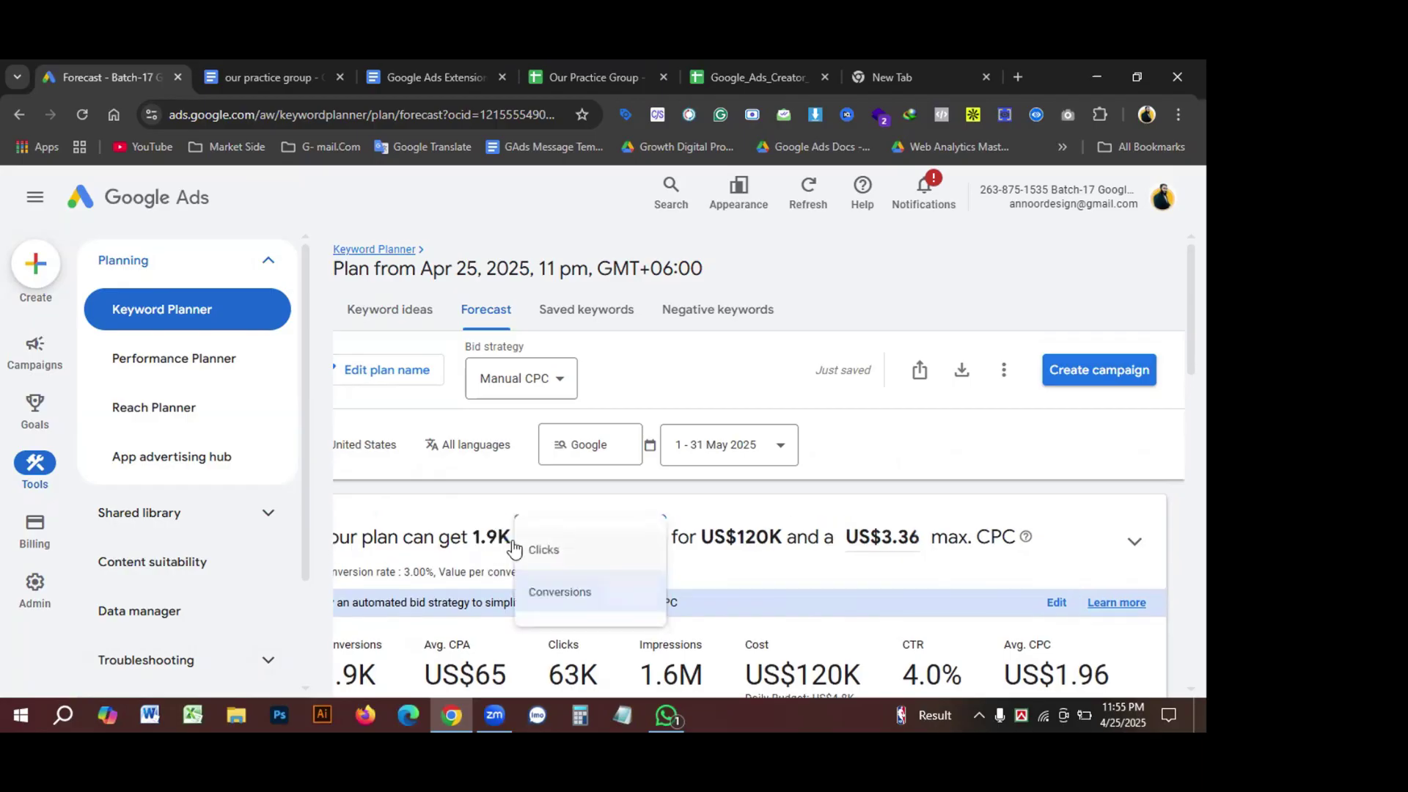
{"action": "left_click", "coordinate": [451, 515]}
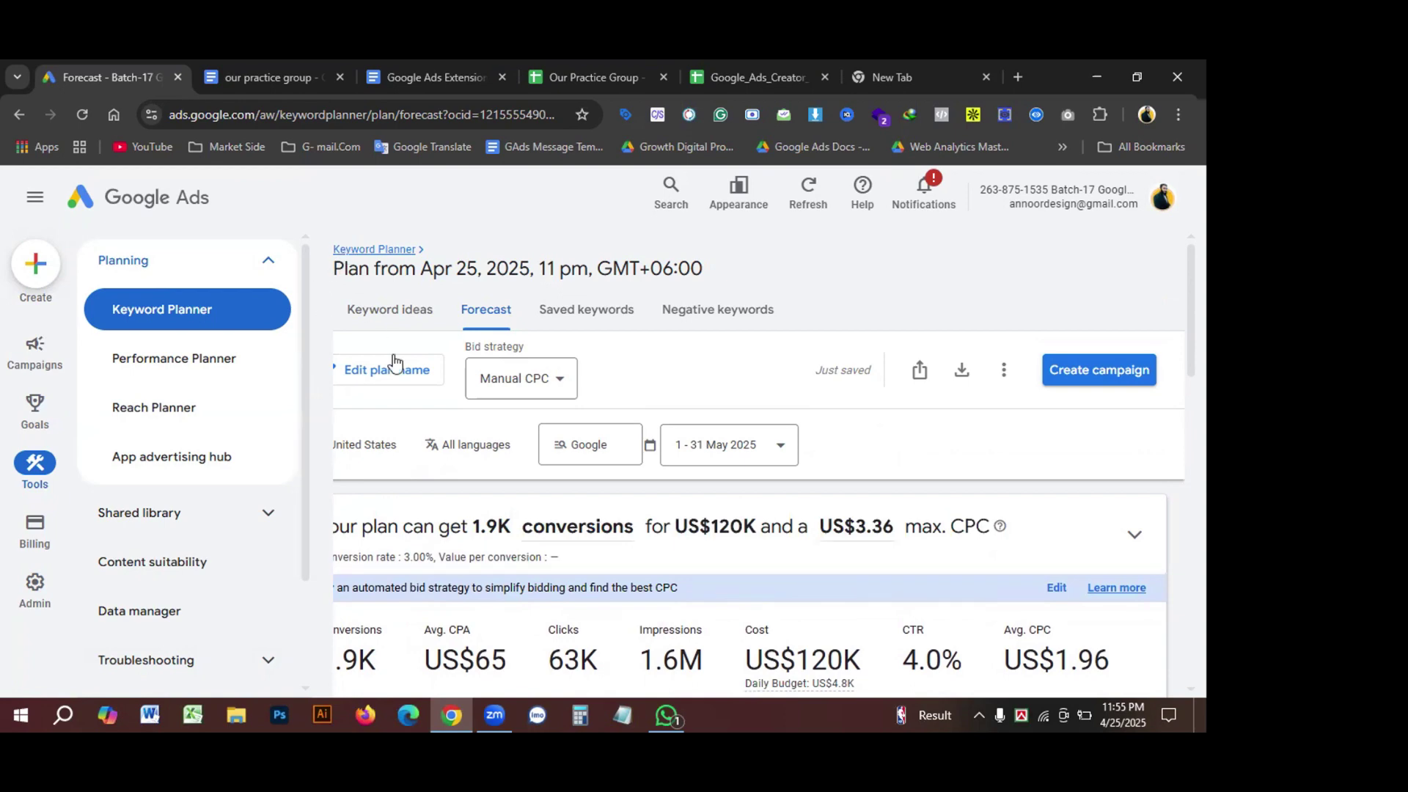
Step: Expand Troubleshooting, highlight the forecast summary, and zoom the page out to 90%
{"action": "scroll", "coordinate": [817, 600], "scroll_direction": "down", "scroll_amount": 1}
{"action": "mouse_move", "coordinate": [838, 605]}
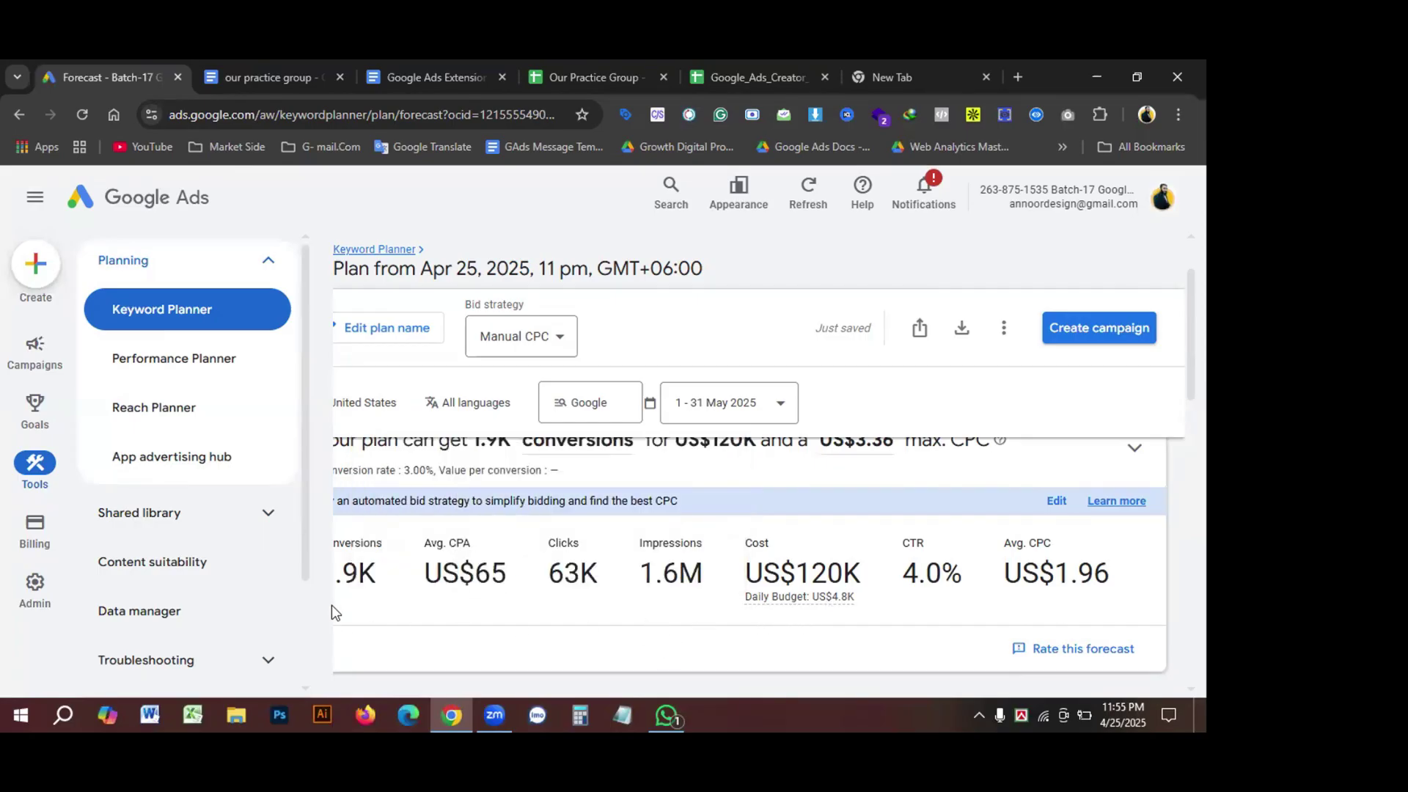
{"action": "left_click", "coordinate": [268, 660]}
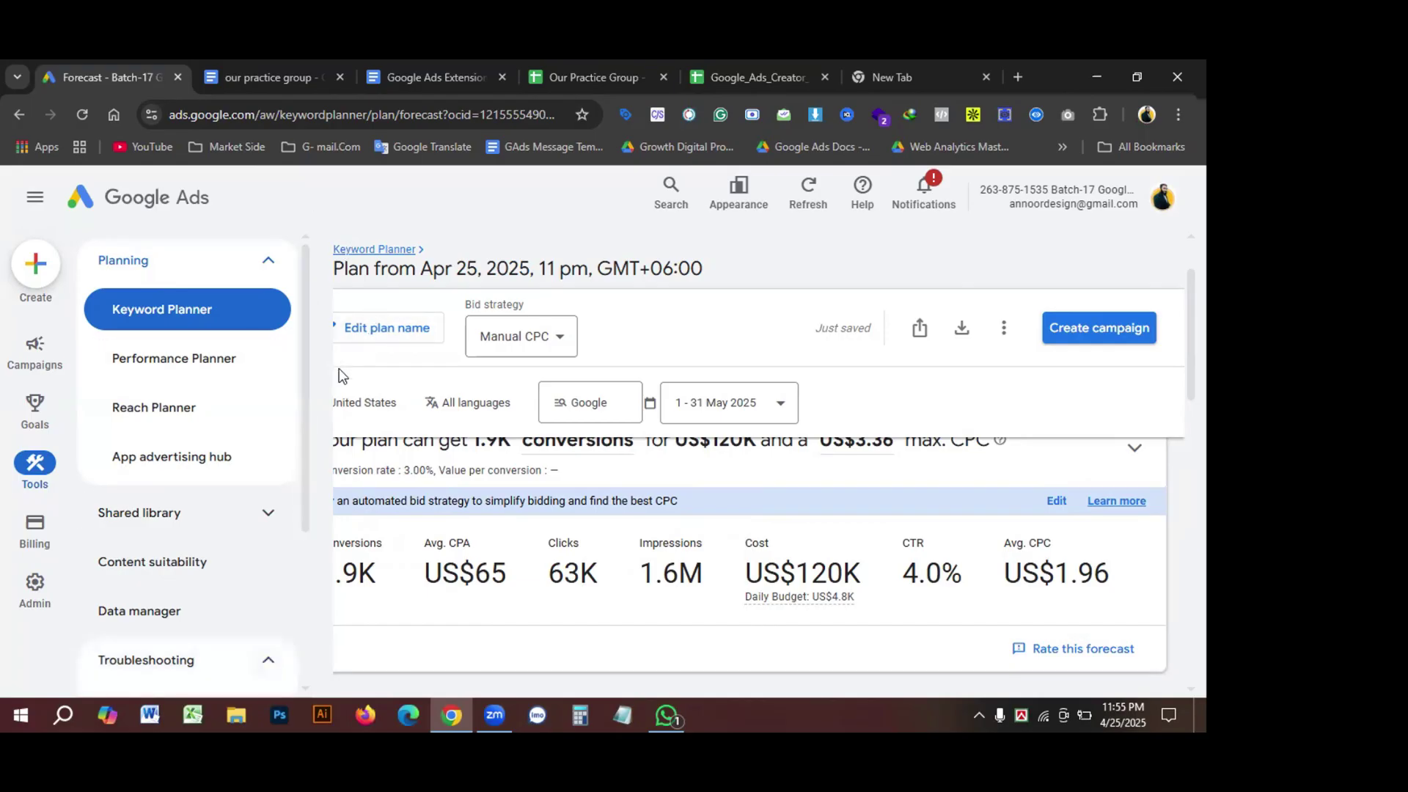
{"action": "left_click_drag", "start_coordinate": [392, 587], "coordinate": [276, 581]}
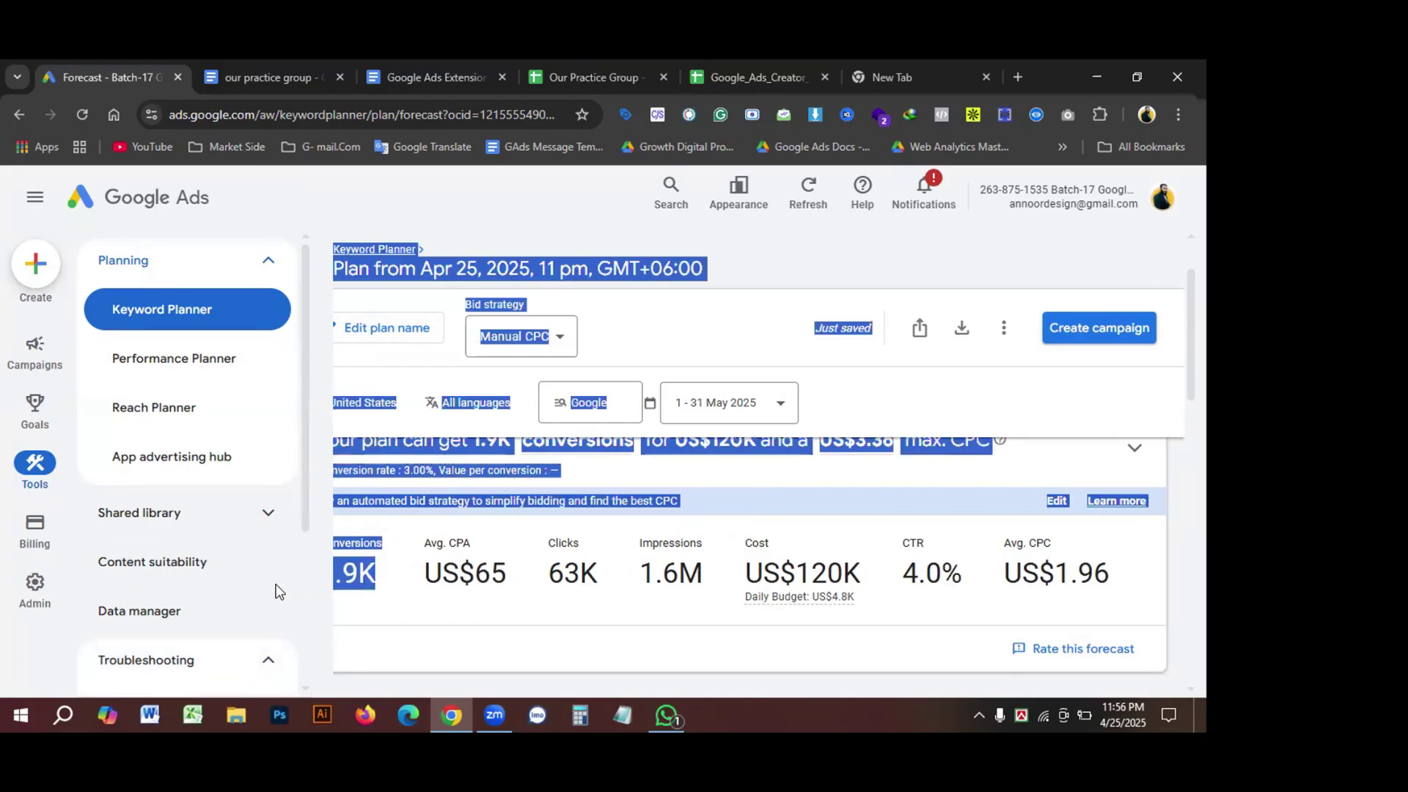
{"action": "left_click", "coordinate": [486, 572]}
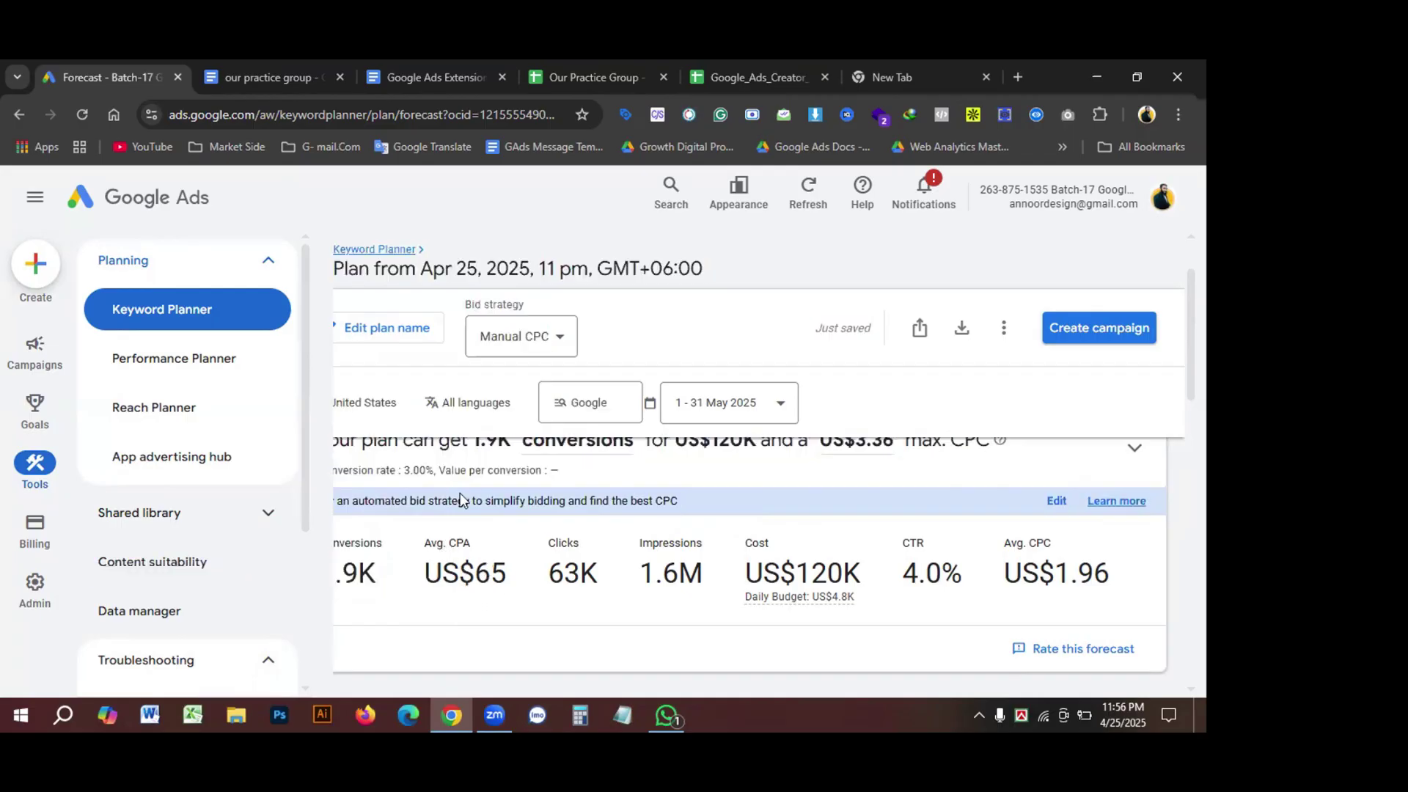
{"action": "left_click_drag", "start_coordinate": [486, 444], "coordinate": [274, 449]}
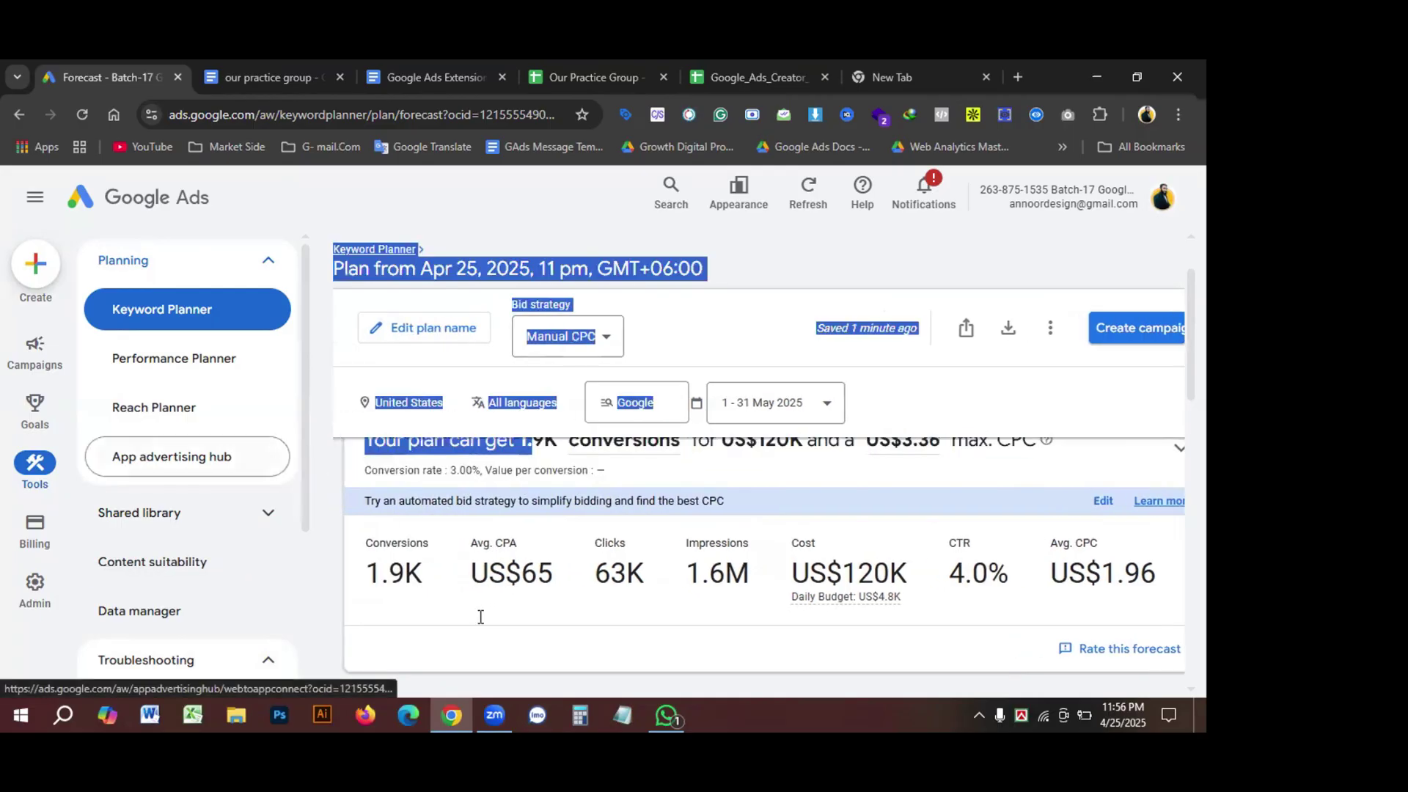
{"action": "left_click", "coordinate": [501, 633]}
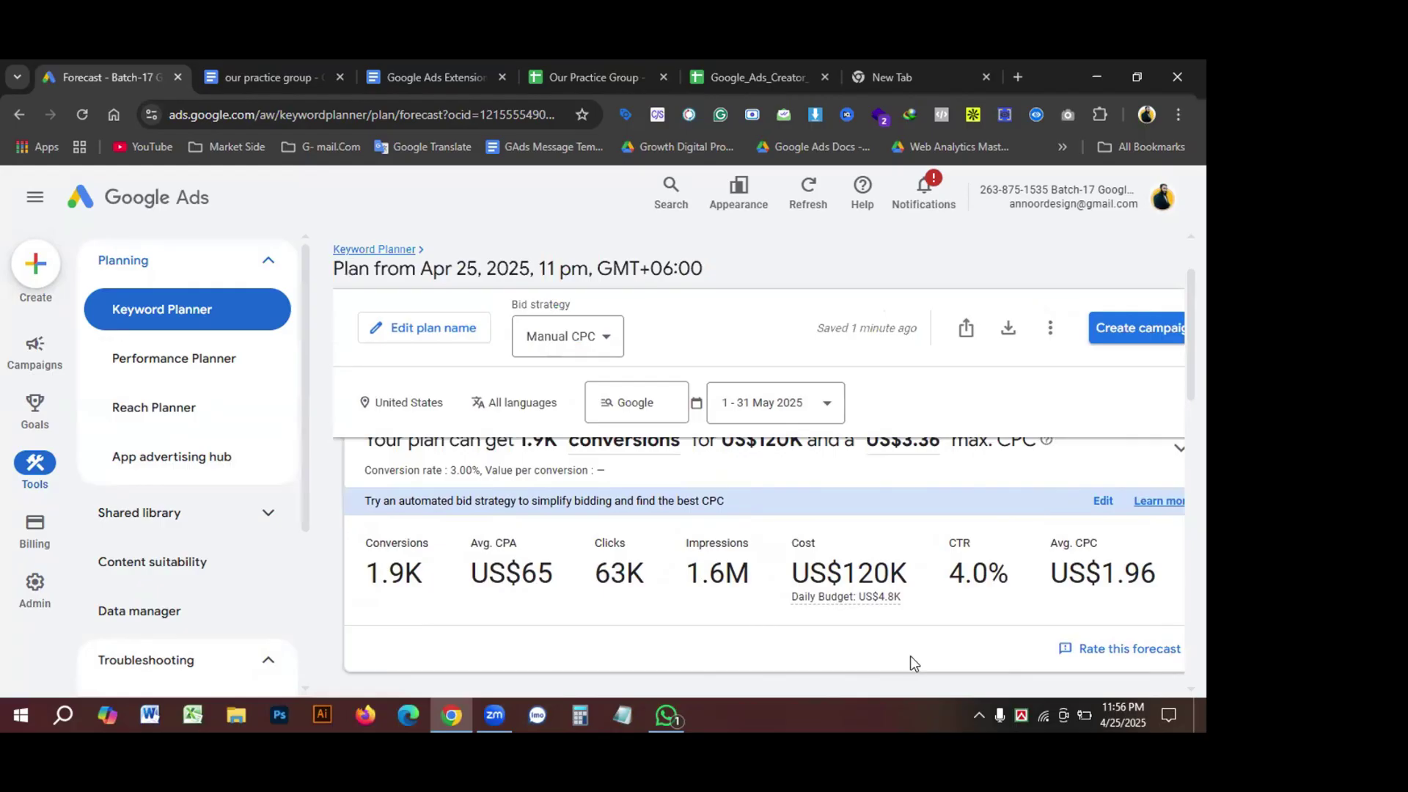
{"action": "key", "text": "ctrl+minus"}
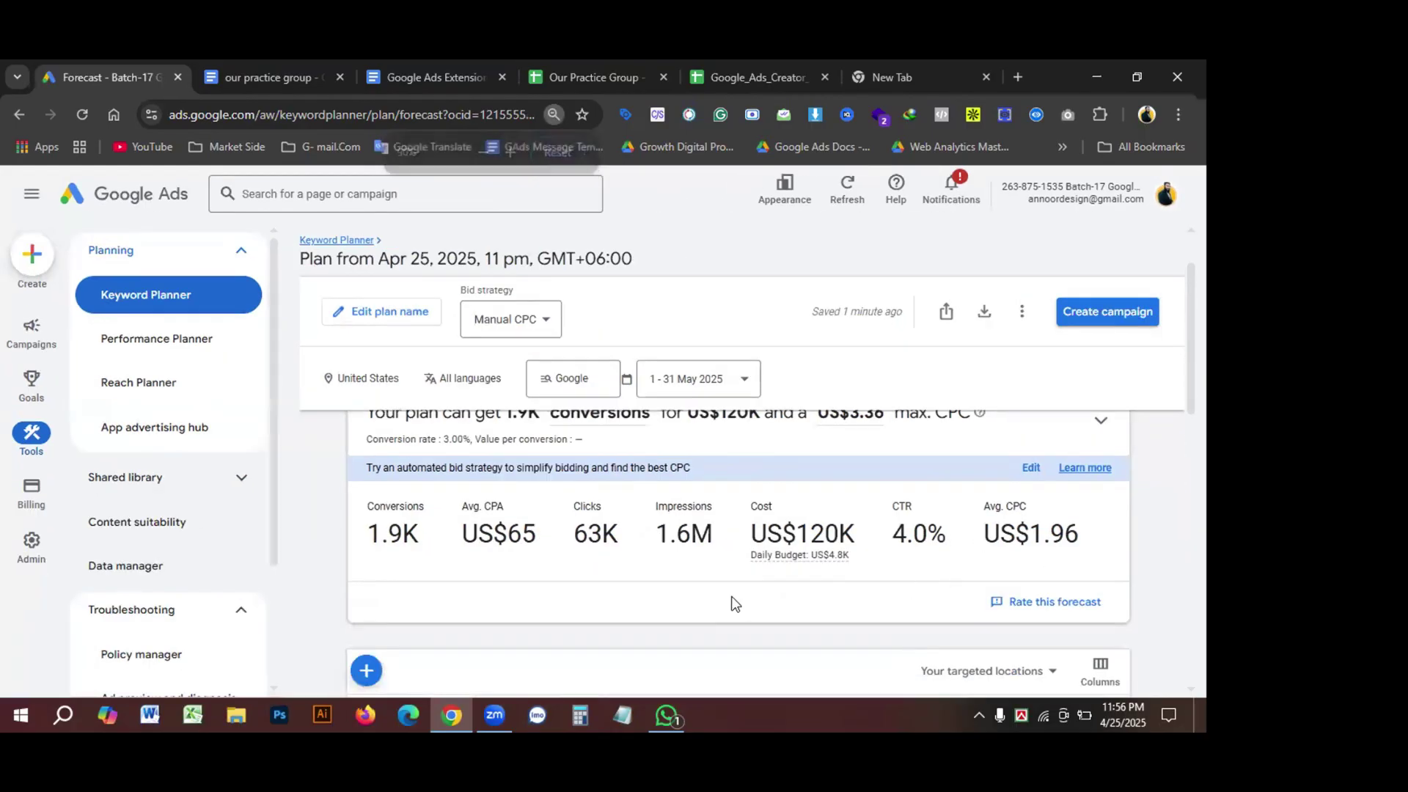
Step: Save the forecast's conversion rate at 3%
{"action": "scroll", "coordinate": [729, 596], "scroll_direction": "up", "scroll_amount": 1}
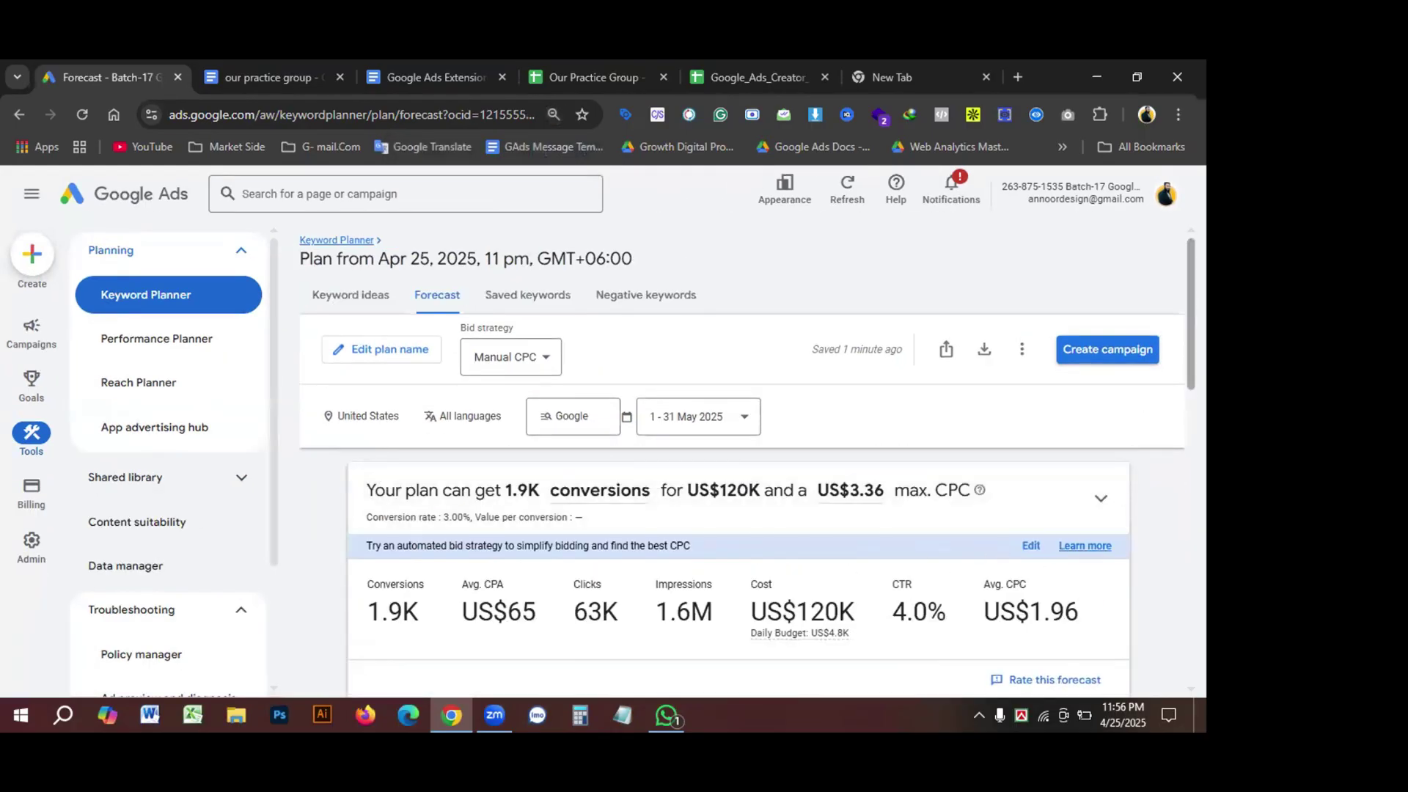
{"action": "scroll", "coordinate": [1151, 379], "scroll_direction": "down", "scroll_amount": 1}
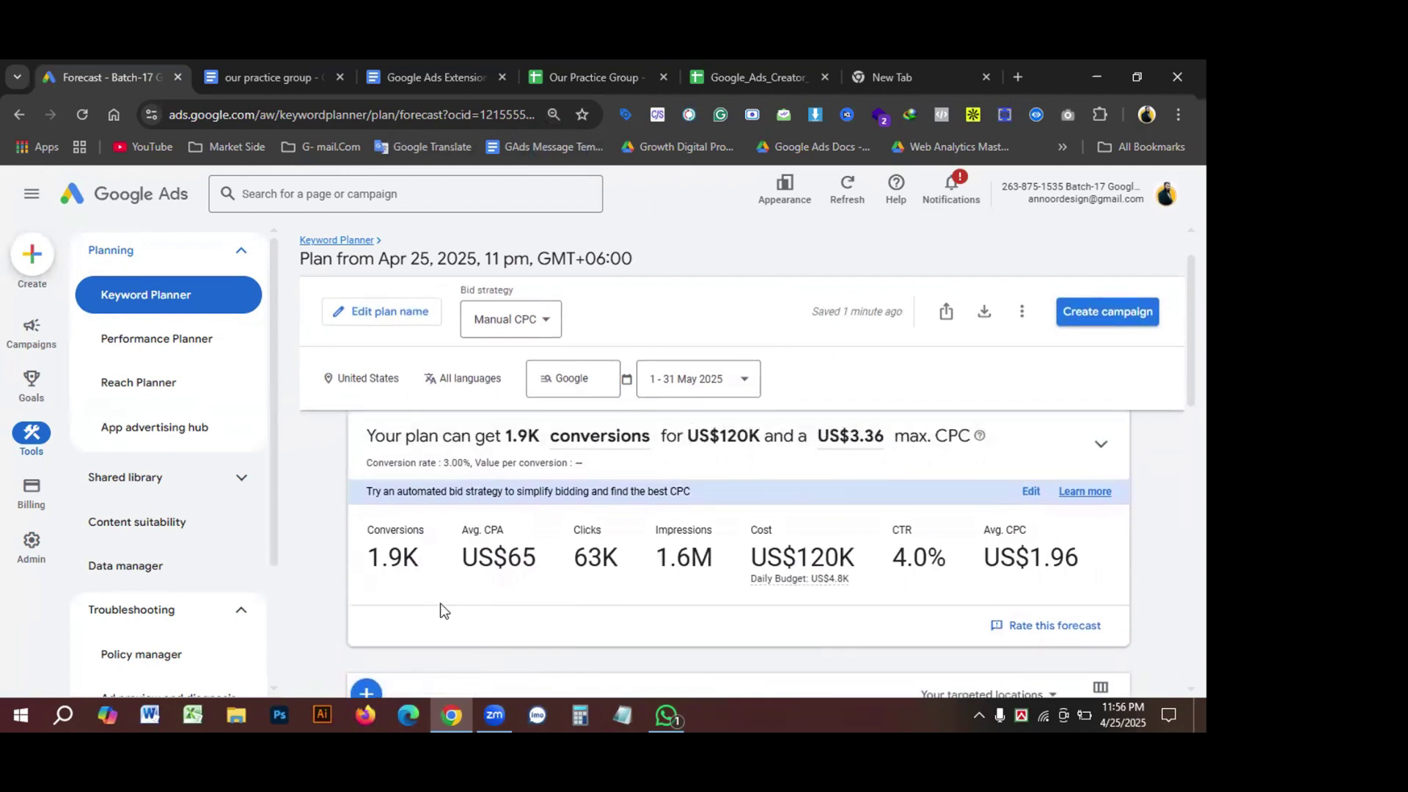
{"action": "mouse_move", "coordinate": [555, 469]}
{"action": "left_click", "coordinate": [596, 466]}
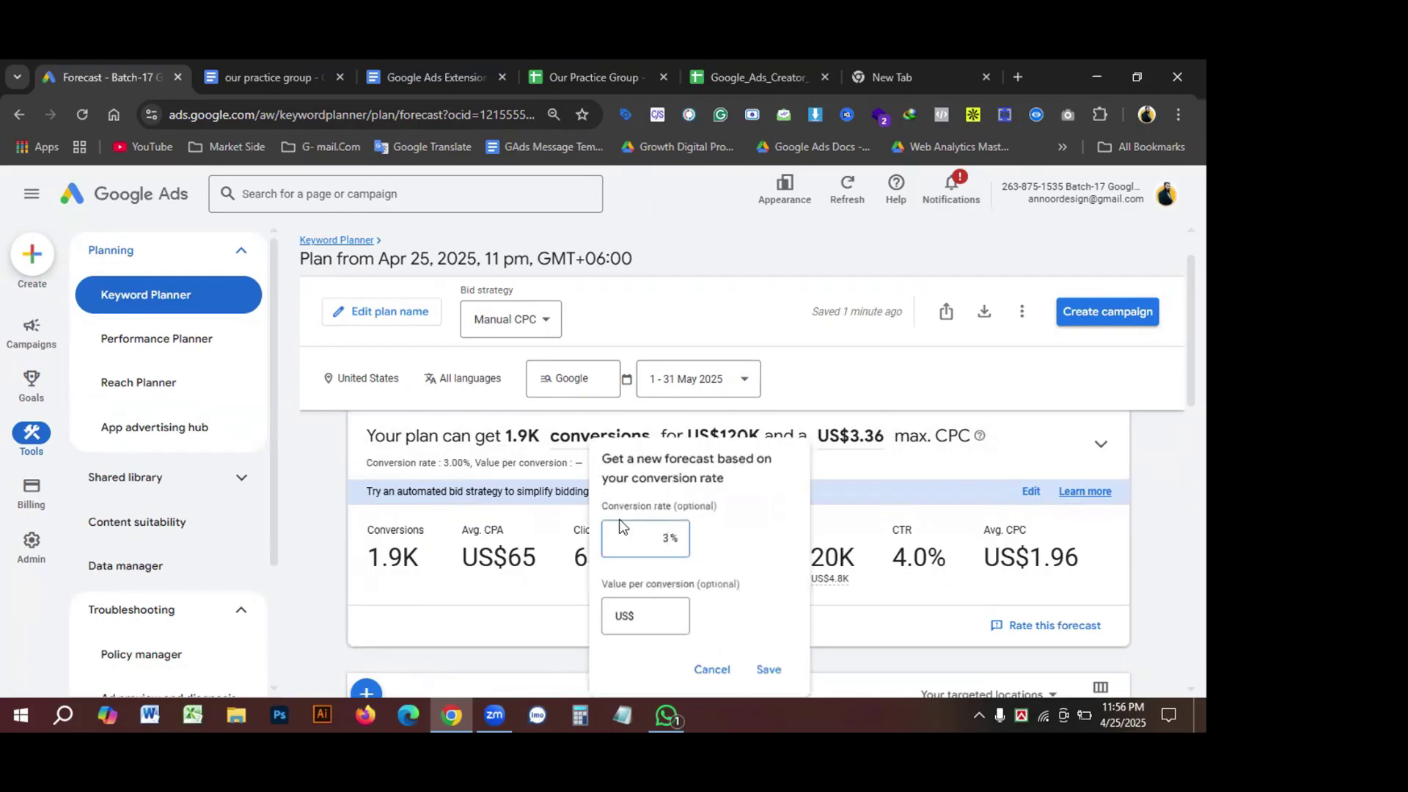
{"action": "left_click", "coordinate": [768, 669]}
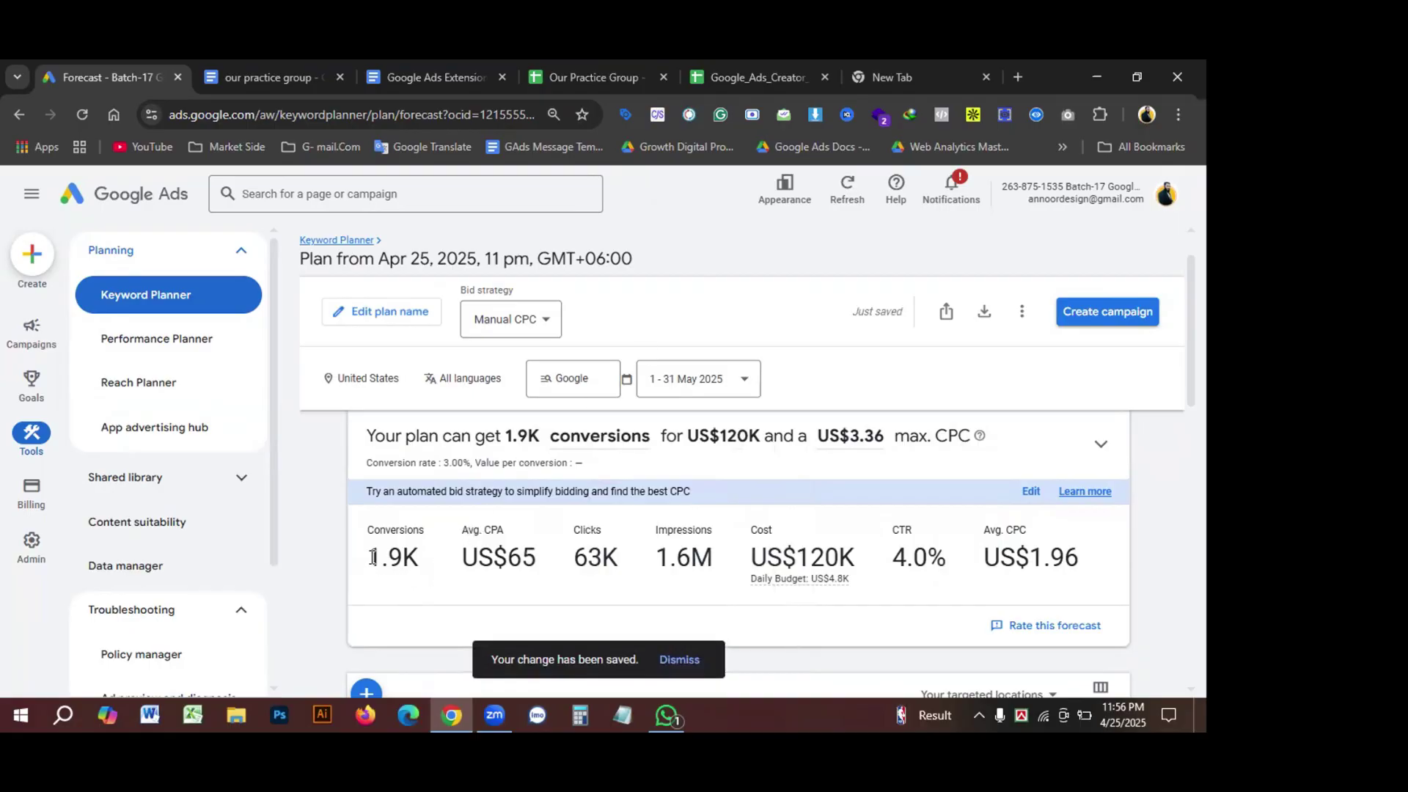
Step: Highlight the 1.9K conversions and US$65 average CPA figures
{"action": "left_click_drag", "start_coordinate": [369, 557], "coordinate": [424, 562]}
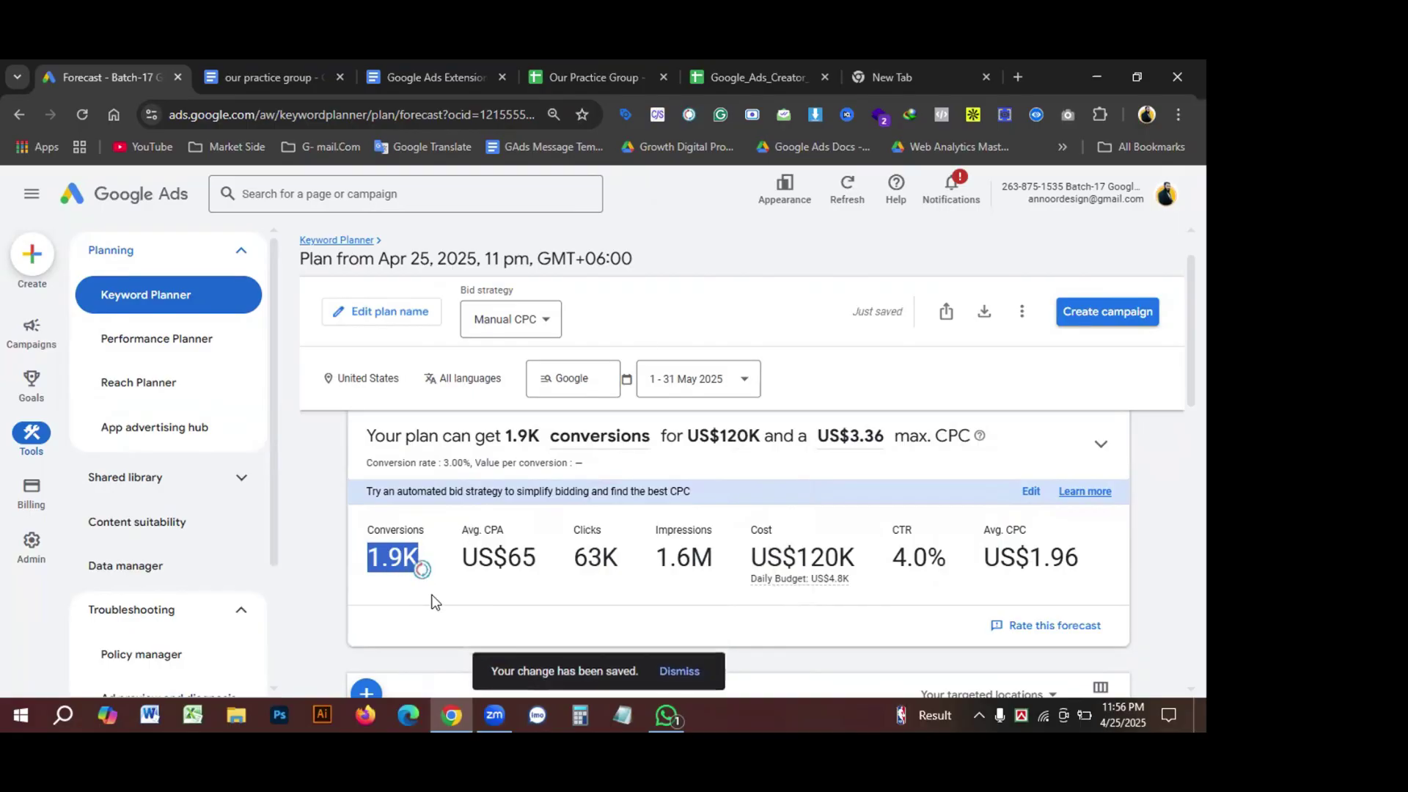
{"action": "left_click", "coordinate": [401, 596]}
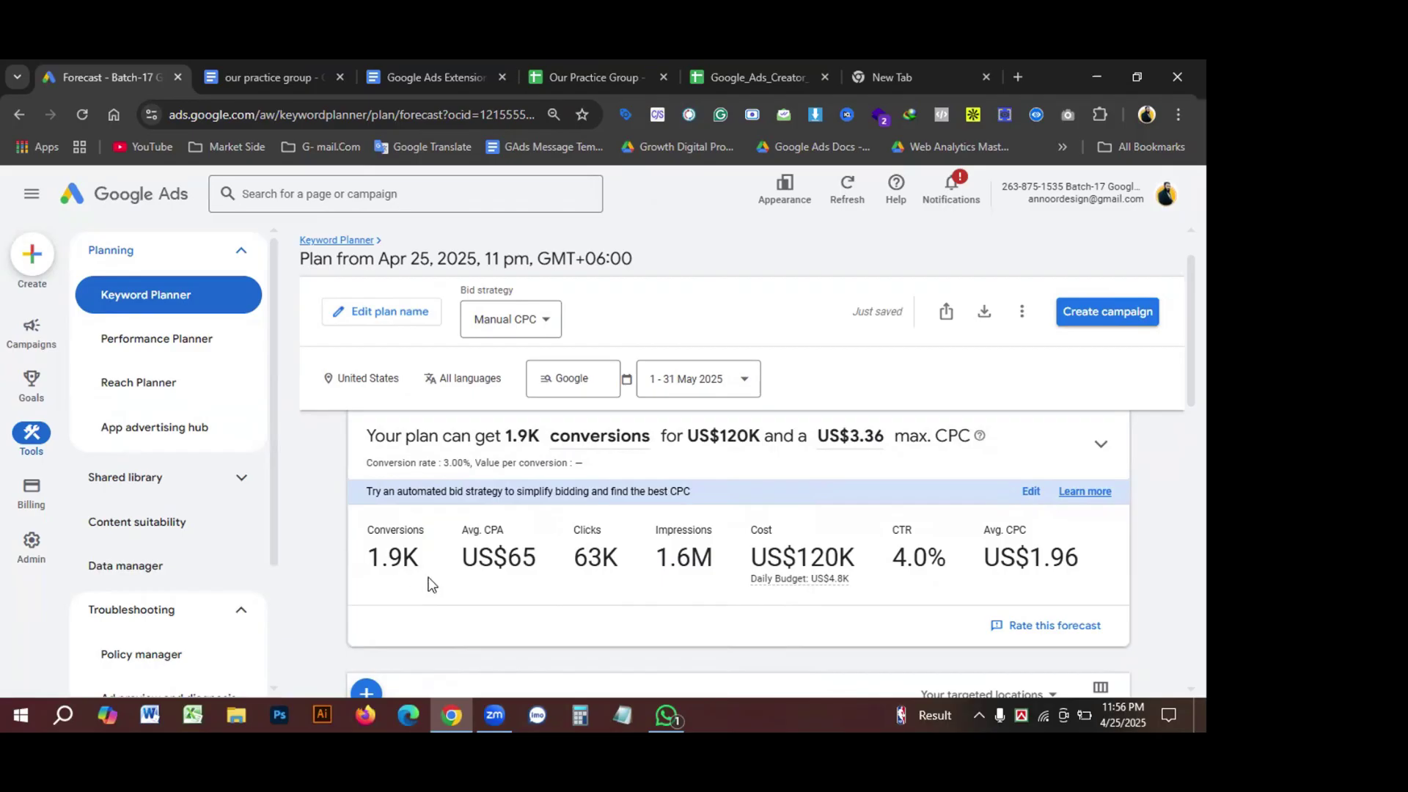
{"action": "left_click_drag", "start_coordinate": [511, 563], "coordinate": [537, 569]}
{"action": "left_click", "coordinate": [465, 575]}
{"action": "left_click_drag", "start_coordinate": [507, 562], "coordinate": [541, 568]}
Step: In a new tab, search 'google ads', sign in, and choose the Batch-17 account
{"action": "left_click", "coordinate": [1018, 77]}
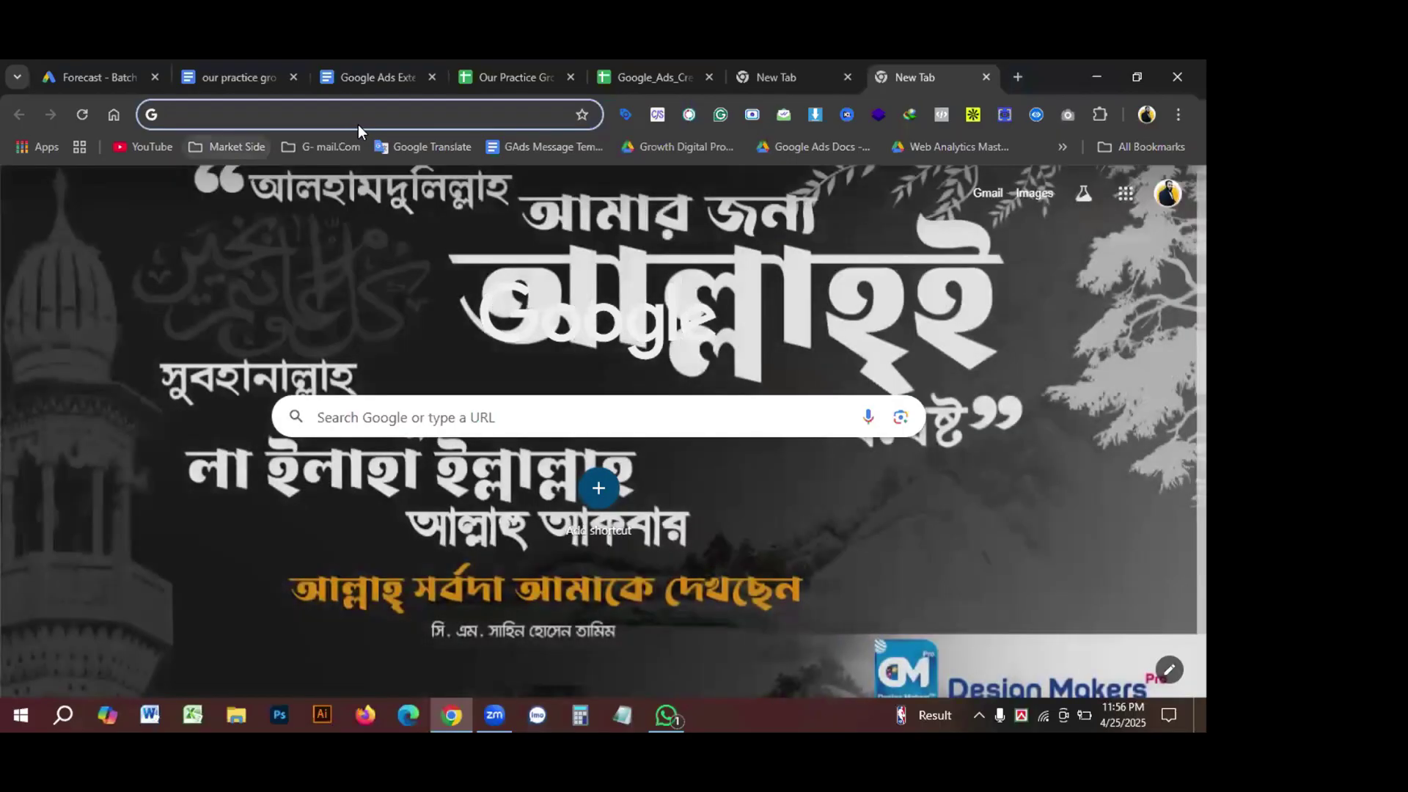
{"action": "left_click", "coordinate": [233, 146]}
{"action": "left_click", "coordinate": [224, 114]}
{"action": "key", "text": "Down"}
{"action": "key", "text": "Down"}
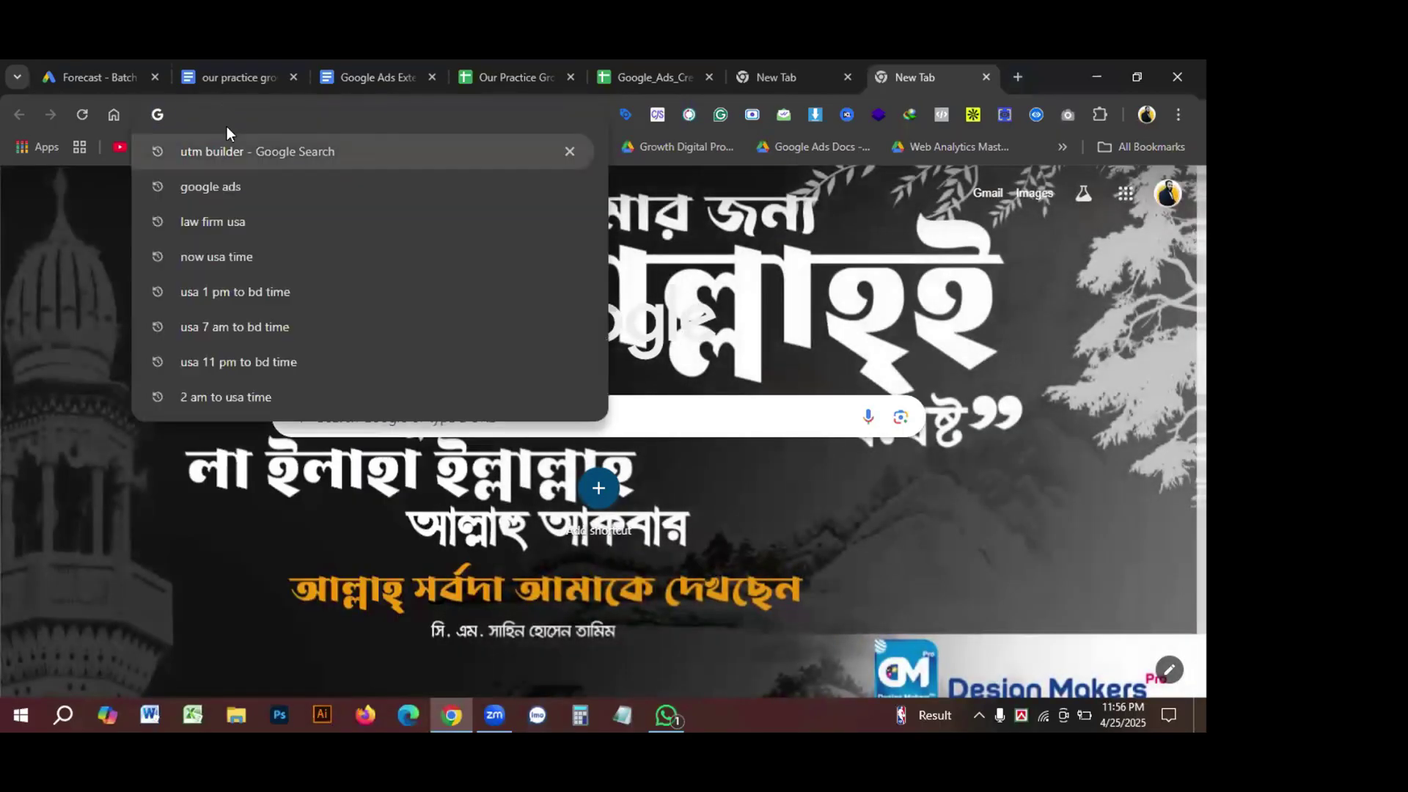
{"action": "key", "text": "Return"}
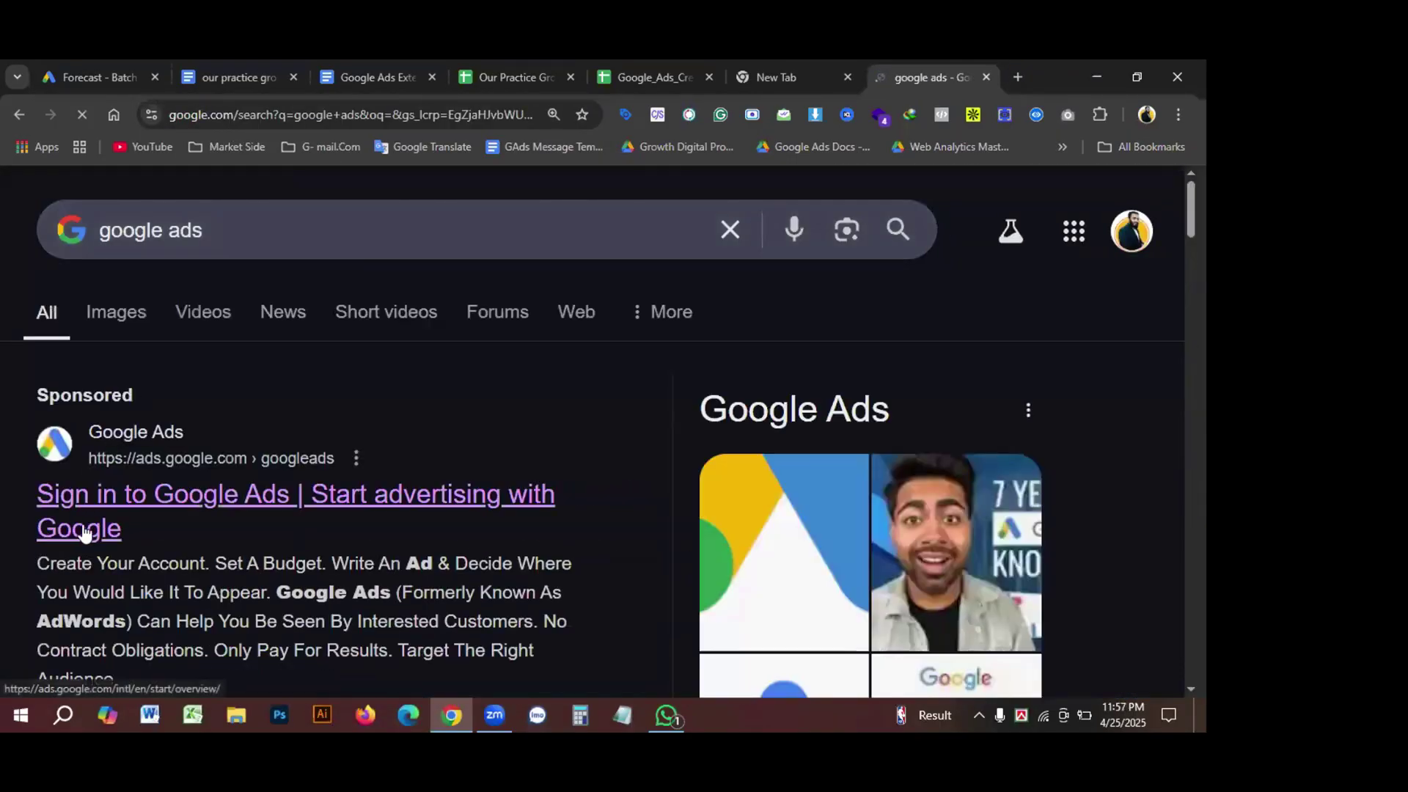
{"action": "left_click", "coordinate": [91, 498]}
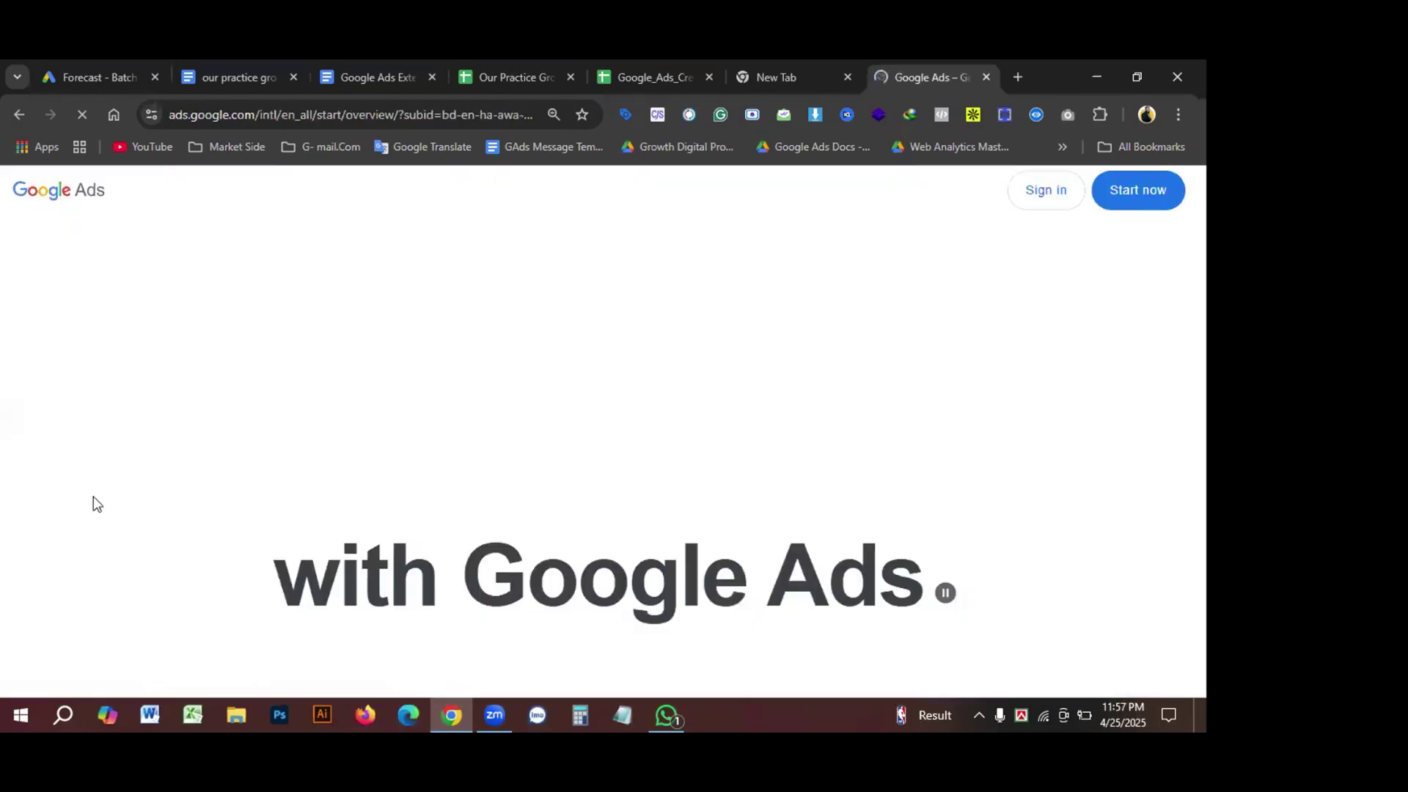
{"action": "left_click", "coordinate": [1029, 192]}
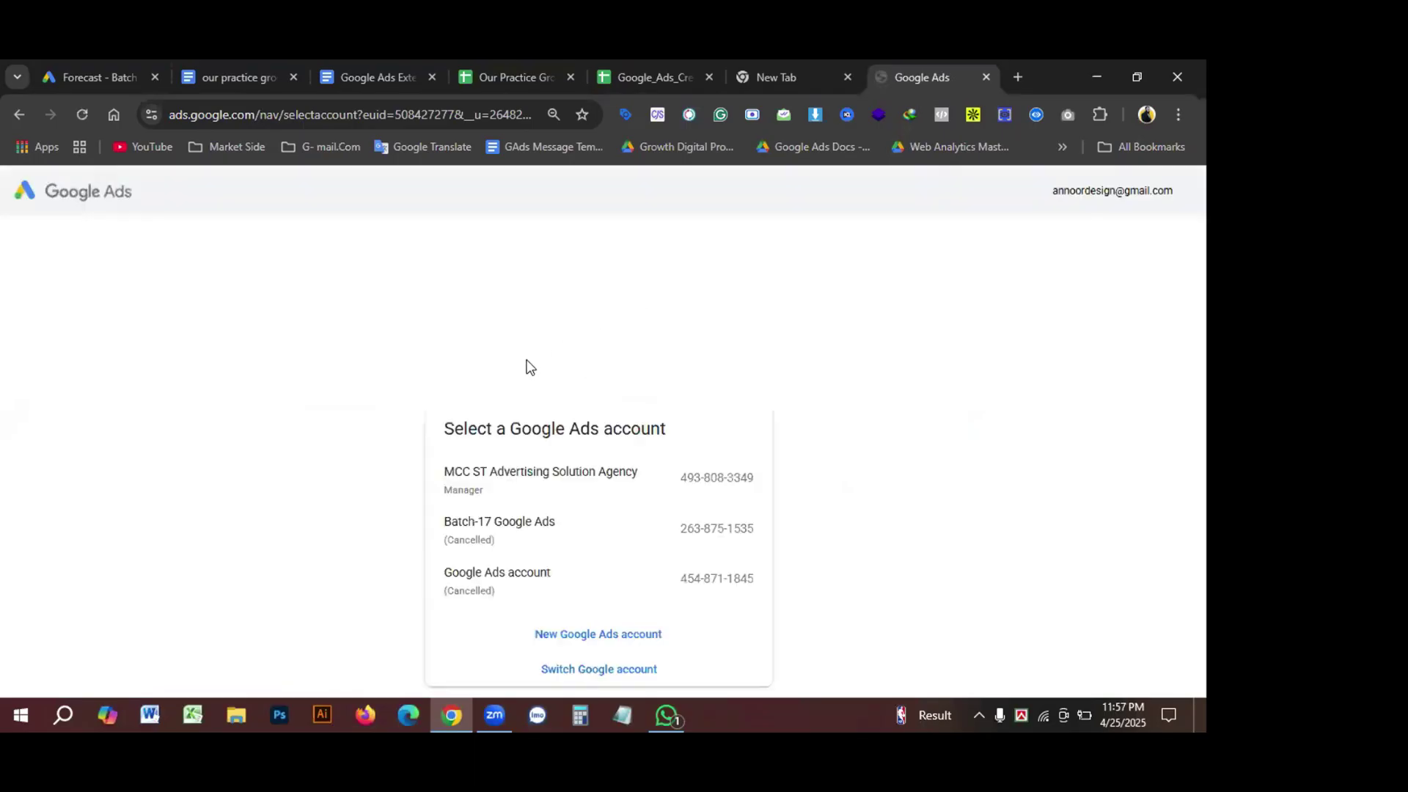
{"action": "left_click", "coordinate": [459, 541]}
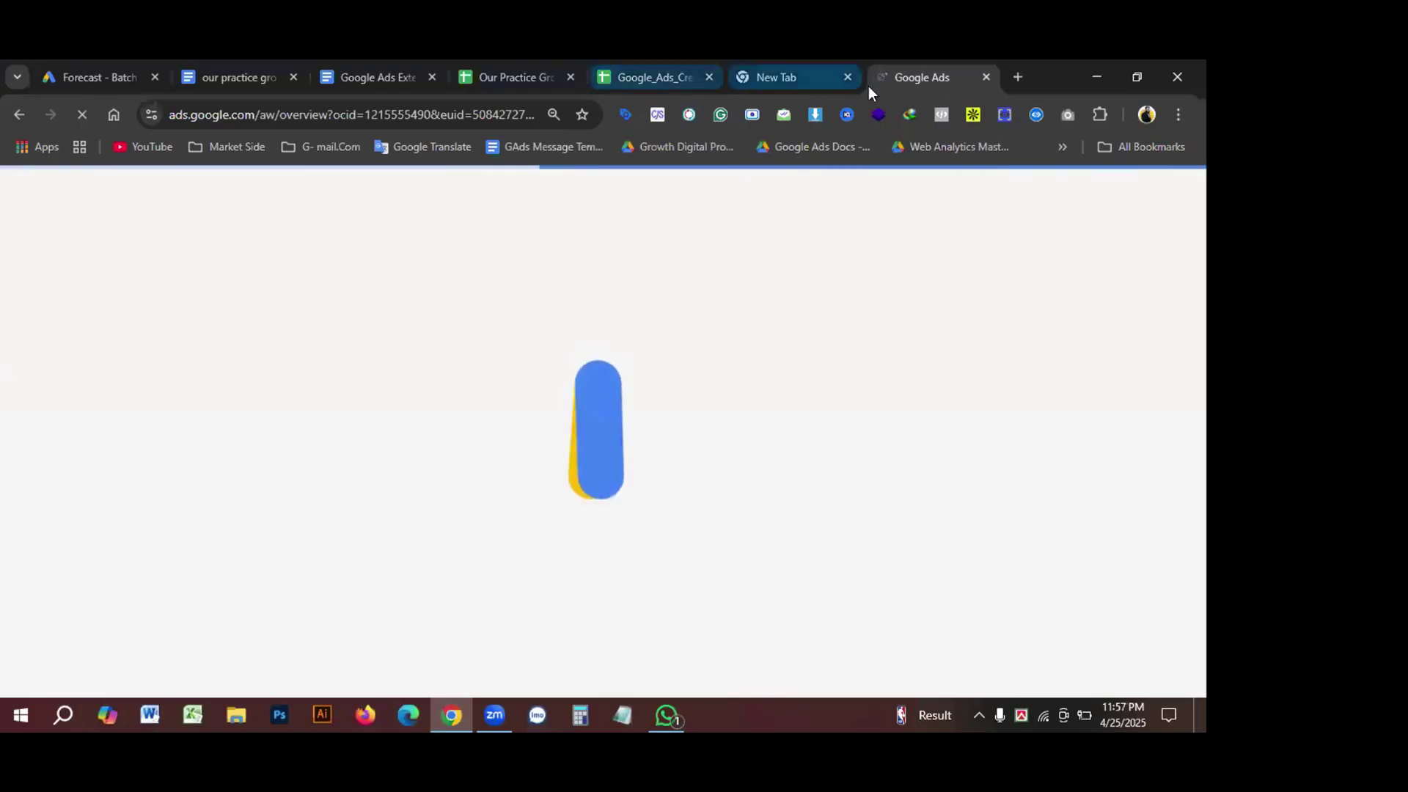
Step: Place the Ads tab beside the forecast tab and browse the account's 17 campaigns
{"action": "left_click_drag", "start_coordinate": [901, 78], "coordinate": [266, 78]}
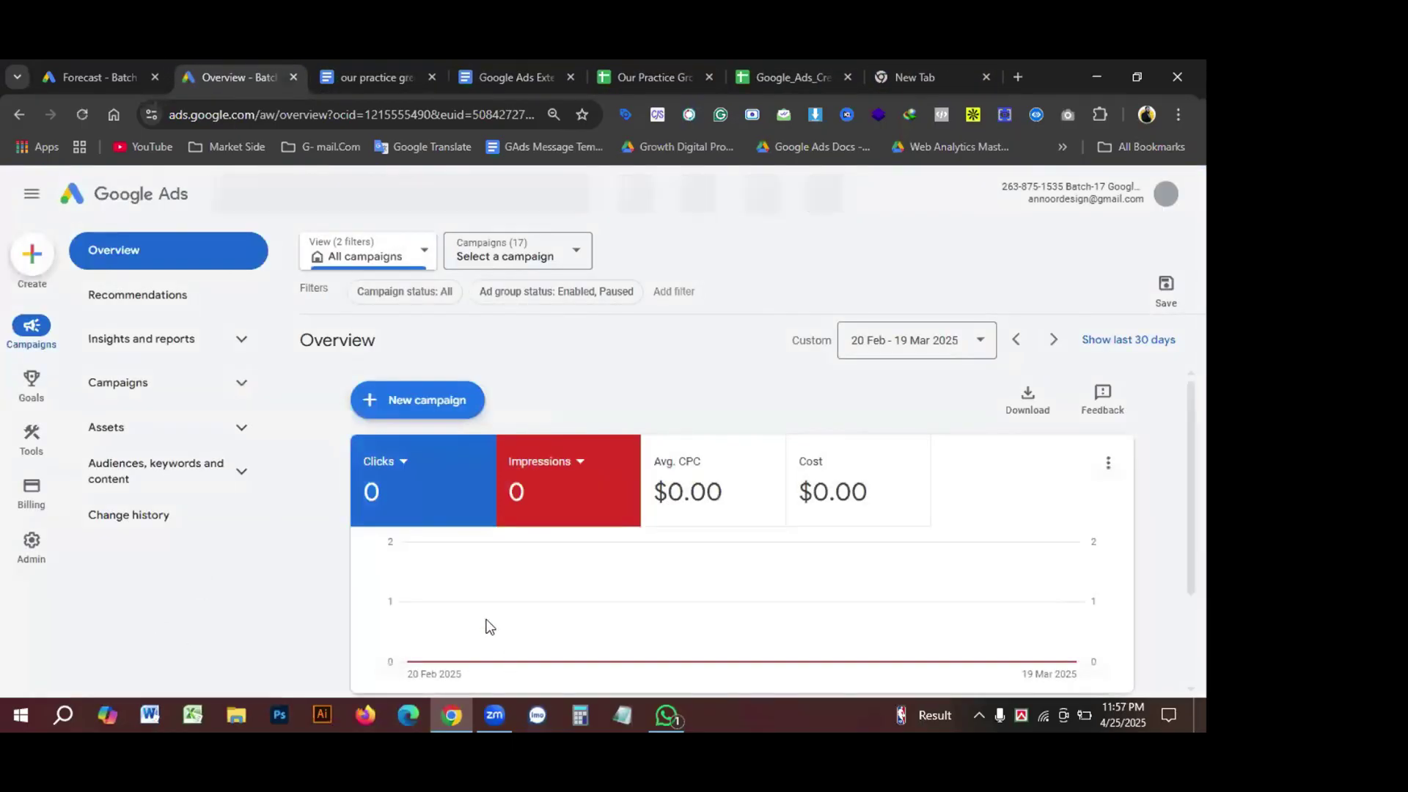
{"action": "mouse_move", "coordinate": [29, 440]}
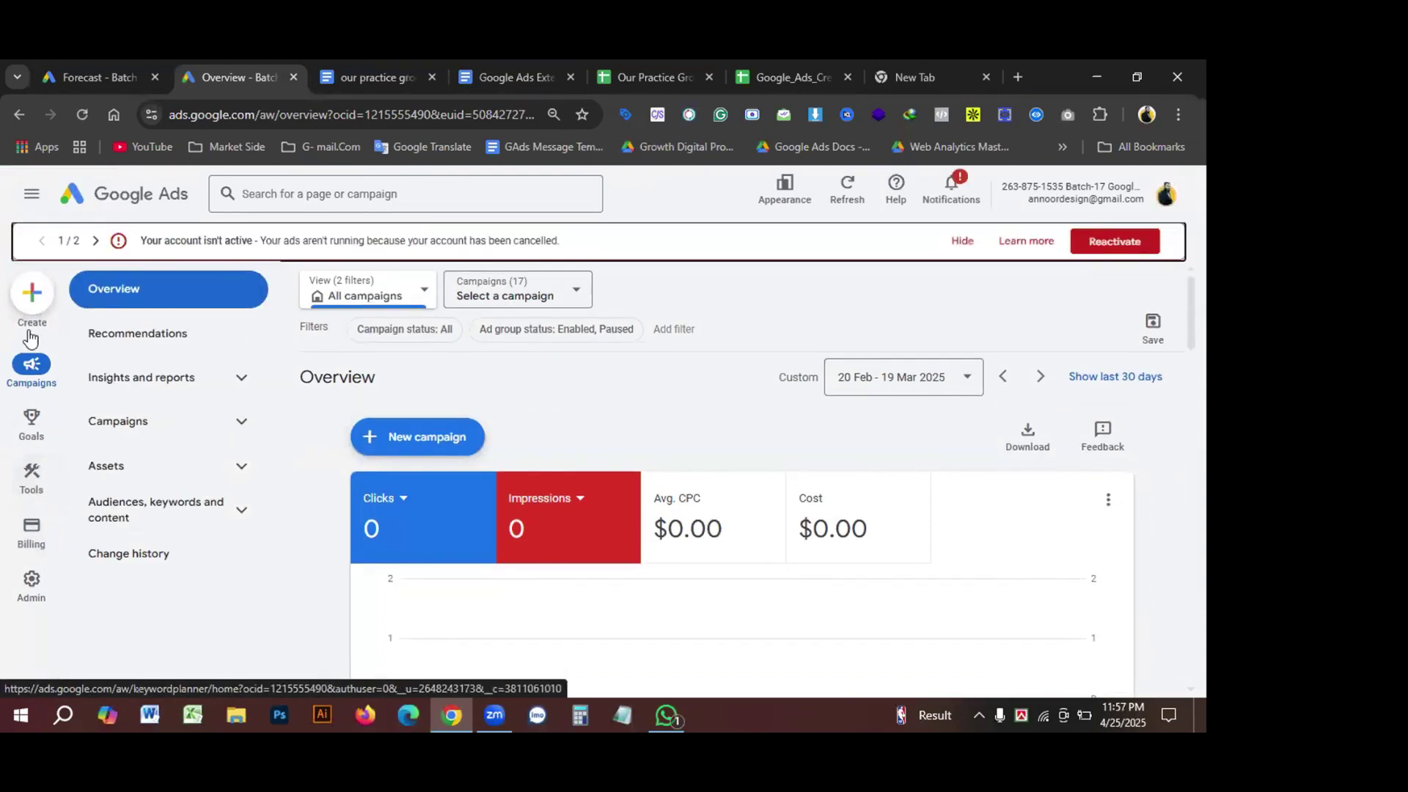
{"action": "left_click", "coordinate": [125, 422]}
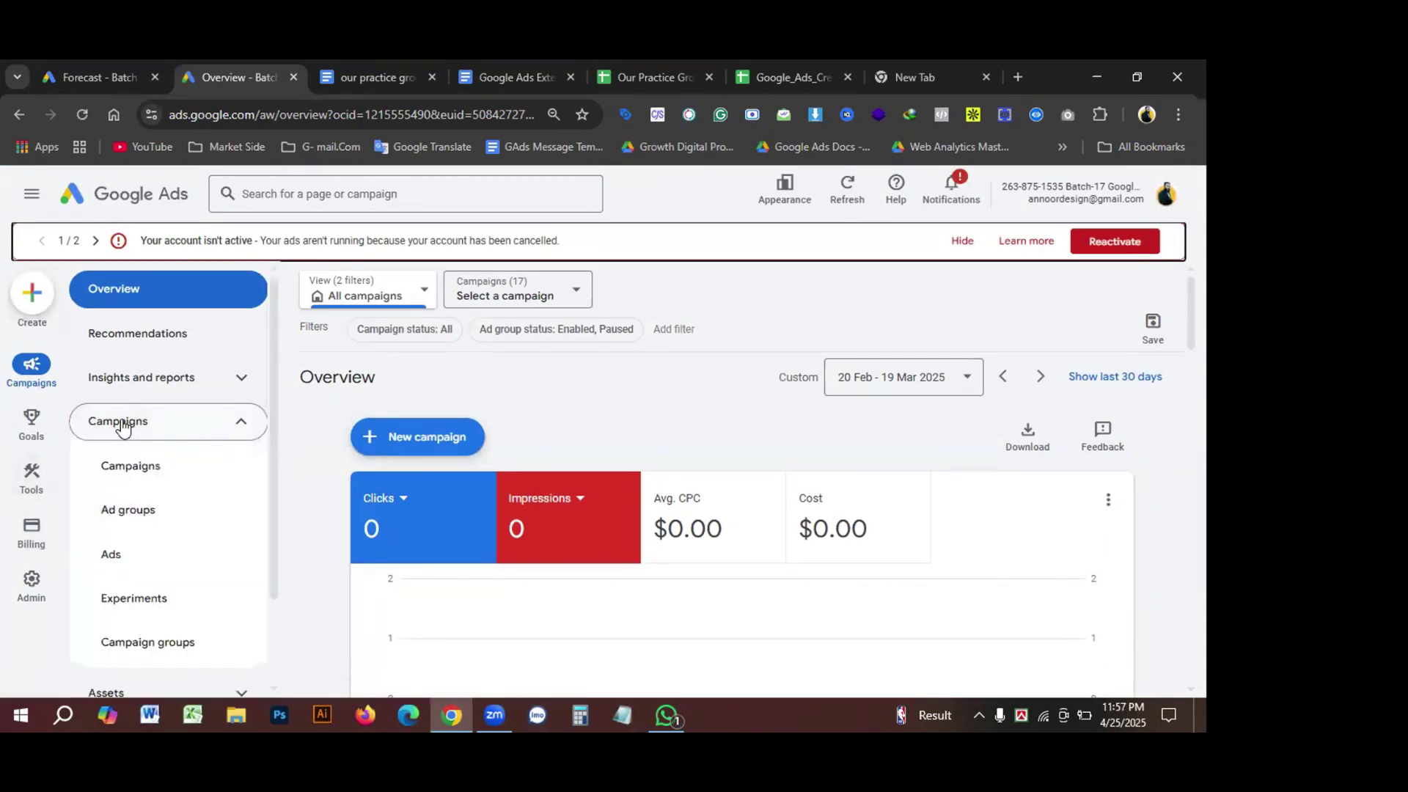
{"action": "left_click", "coordinate": [132, 467]}
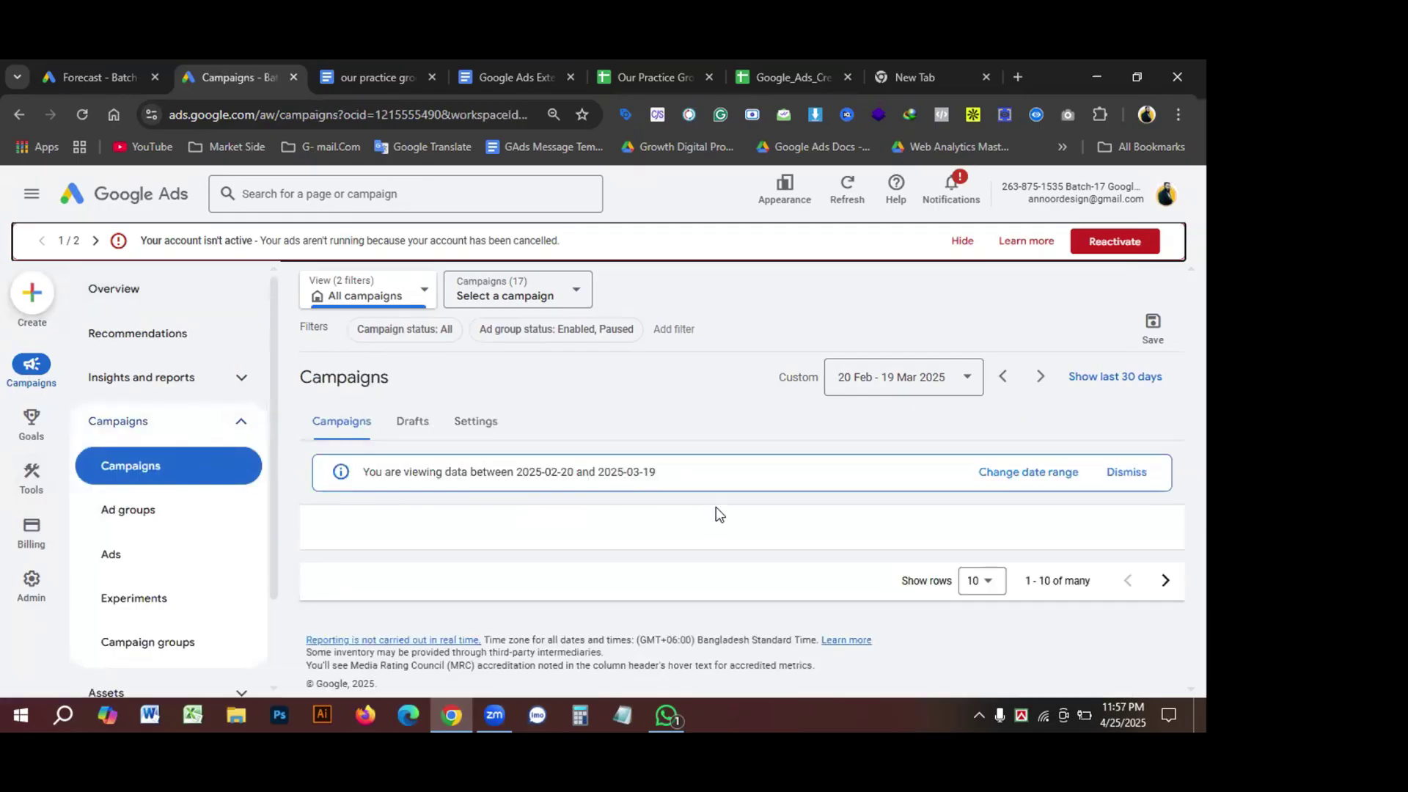
{"action": "scroll", "coordinate": [487, 601], "scroll_direction": "down", "scroll_amount": 2}
{"action": "scroll", "coordinate": [486, 601], "scroll_direction": "down", "scroll_amount": 1}
{"action": "scroll", "coordinate": [514, 598], "scroll_direction": "up", "scroll_amount": 3}
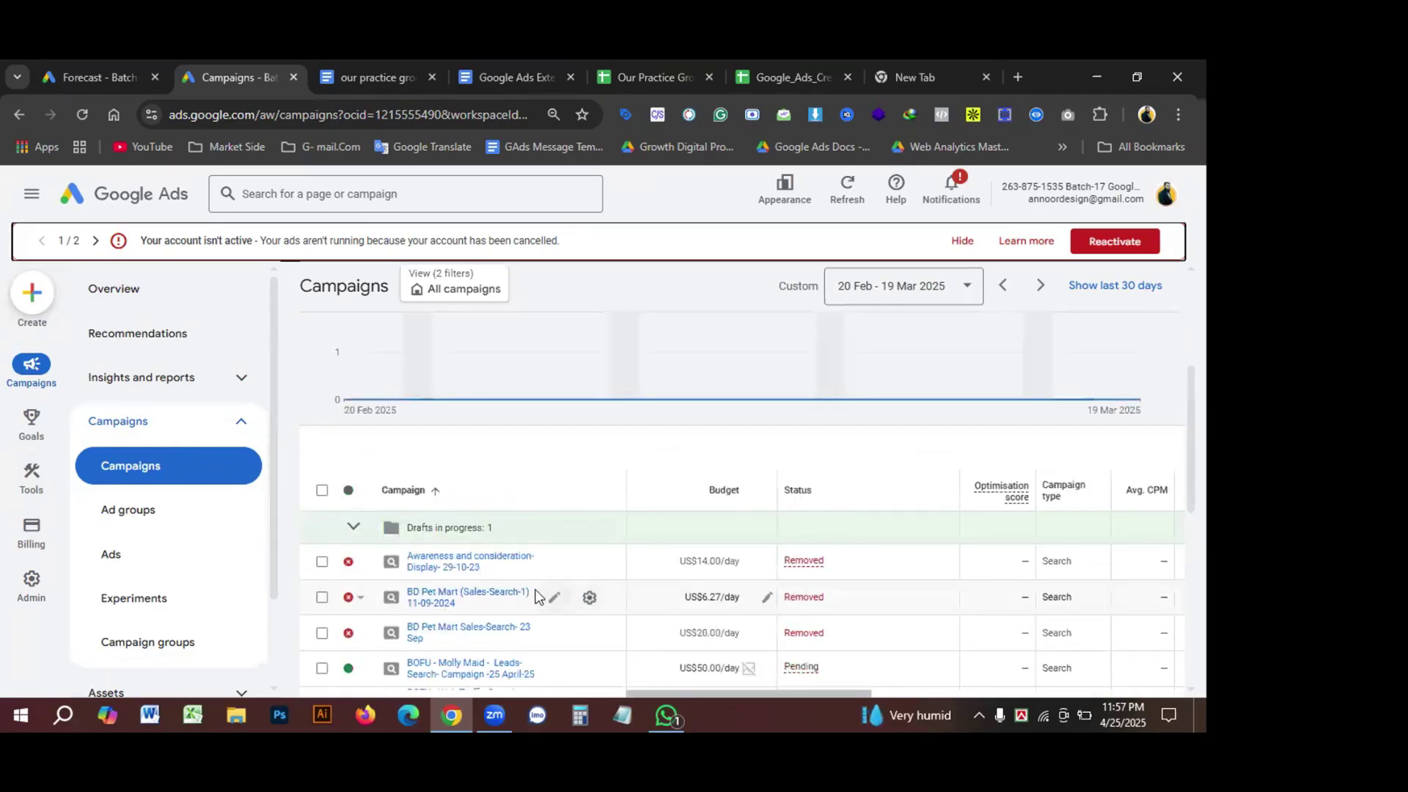
{"action": "scroll", "coordinate": [539, 596], "scroll_direction": "down", "scroll_amount": 5}
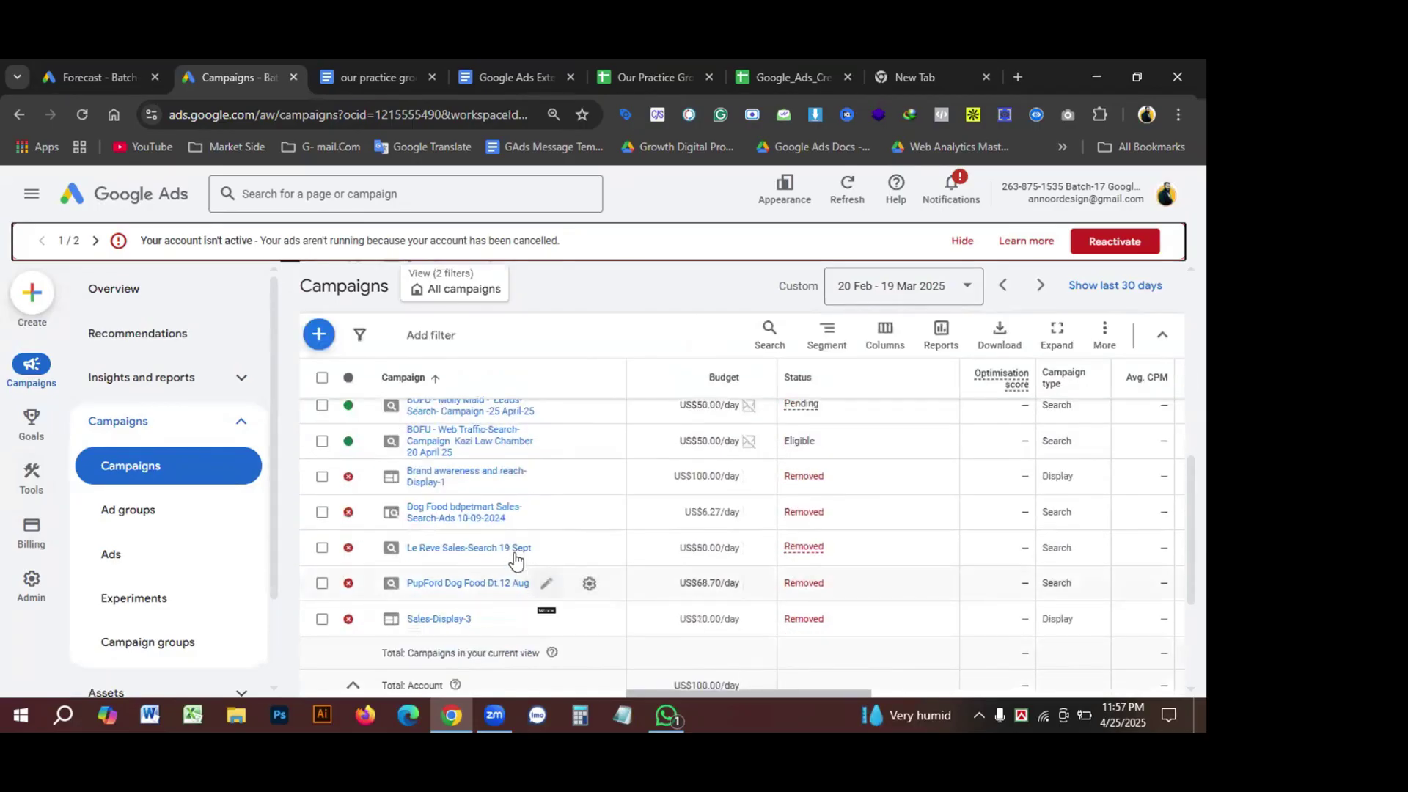
{"action": "scroll", "coordinate": [516, 559], "scroll_direction": "down", "scroll_amount": 2}
{"action": "scroll", "coordinate": [519, 587], "scroll_direction": "down", "scroll_amount": 1}
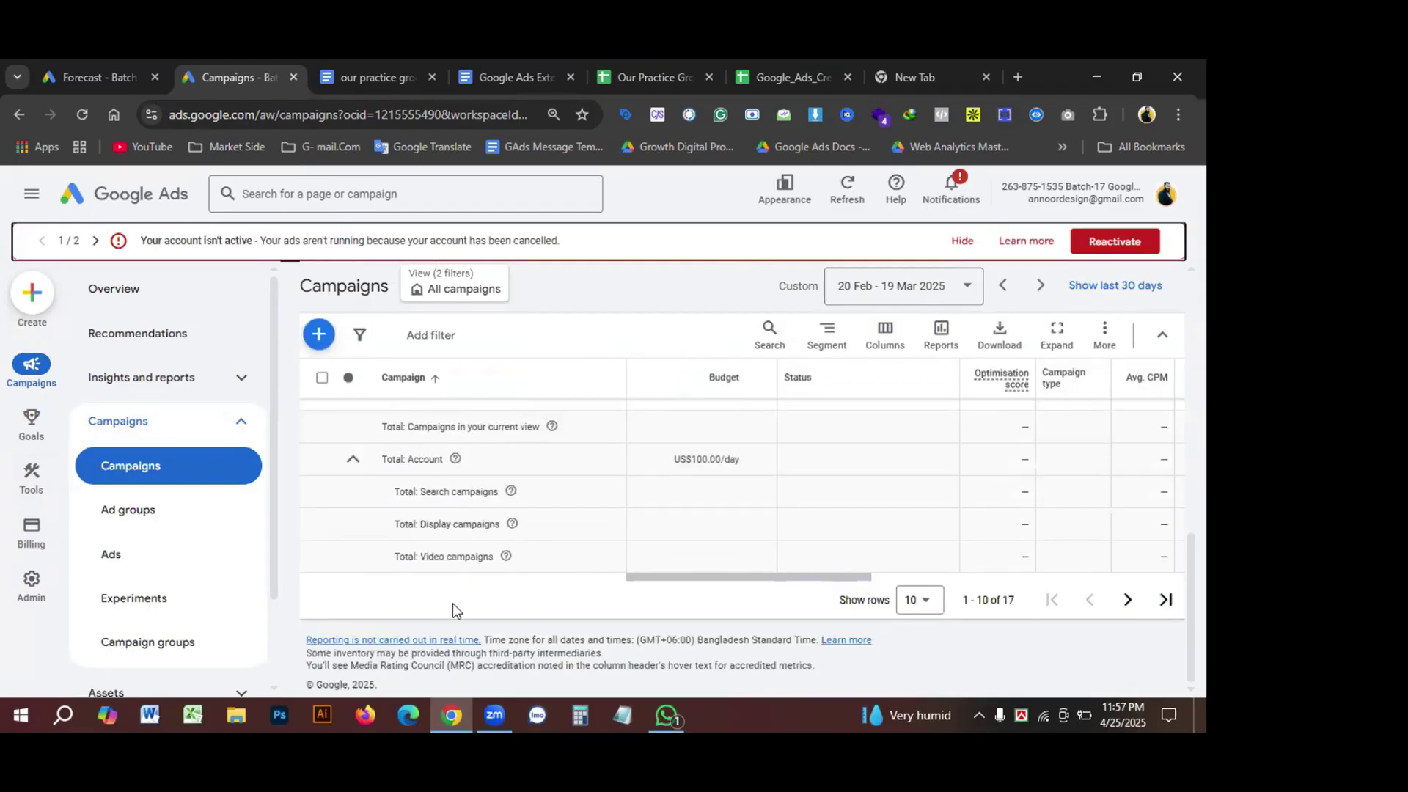
{"action": "scroll", "coordinate": [452, 603], "scroll_direction": "up", "scroll_amount": 1}
{"action": "scroll", "coordinate": [450, 594], "scroll_direction": "down", "scroll_amount": 1}
{"action": "scroll", "coordinate": [469, 586], "scroll_direction": "up", "scroll_amount": 2}
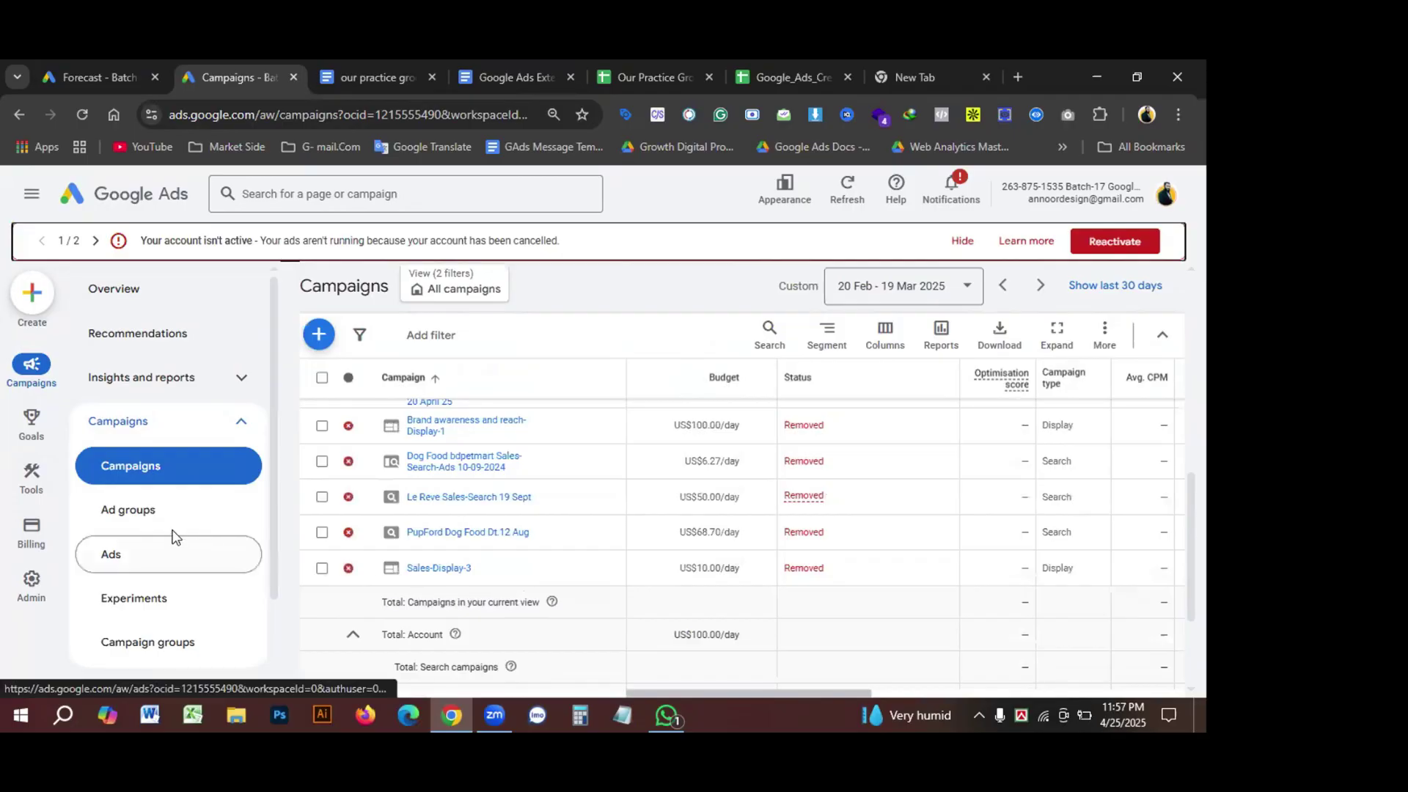
Step: Go to Ad groups and open the Molly Maid ad group's keywords
{"action": "left_click", "coordinate": [138, 512]}
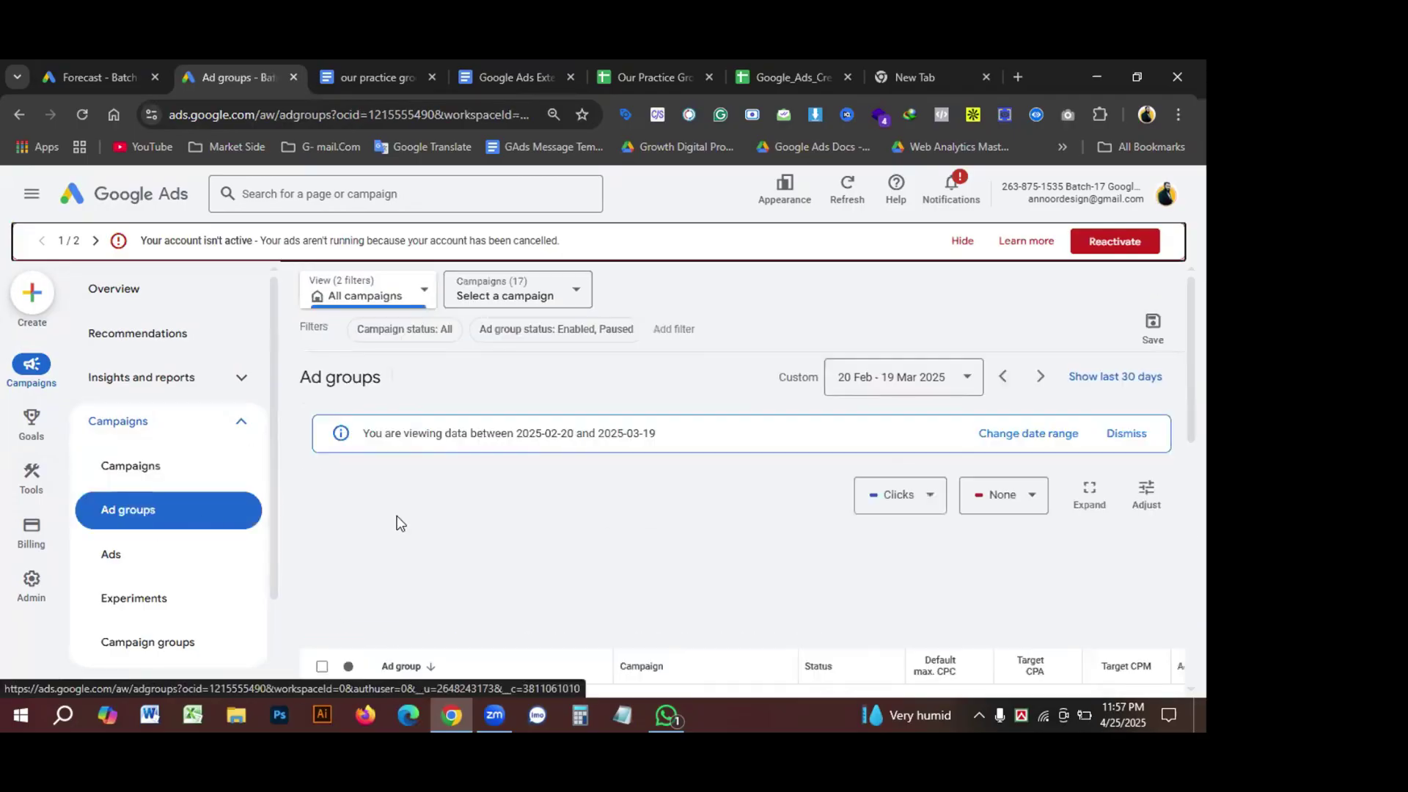
{"action": "scroll", "coordinate": [525, 519], "scroll_direction": "down", "scroll_amount": 1}
{"action": "scroll", "coordinate": [539, 501], "scroll_direction": "down", "scroll_amount": 1}
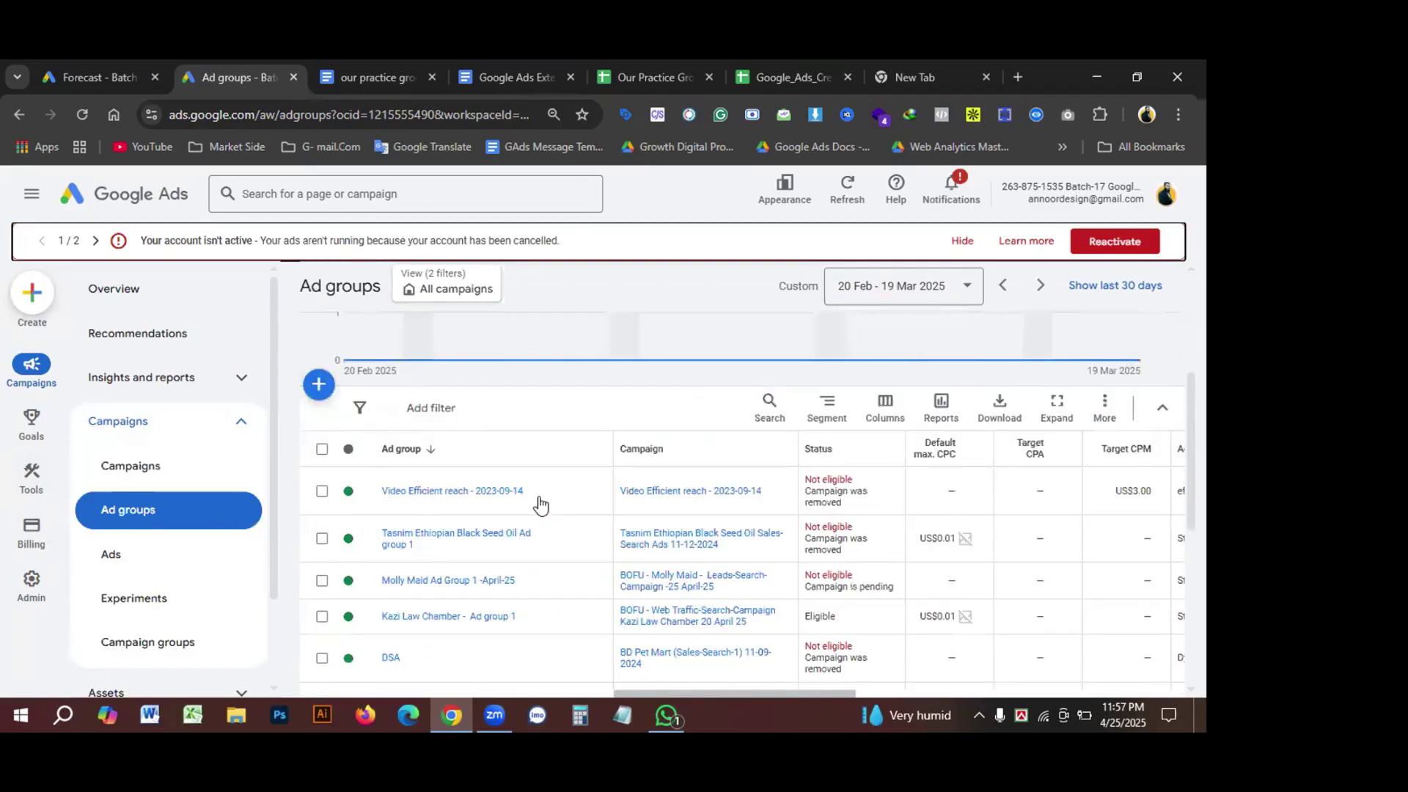
{"action": "scroll", "coordinate": [537, 500], "scroll_direction": "down", "scroll_amount": 2}
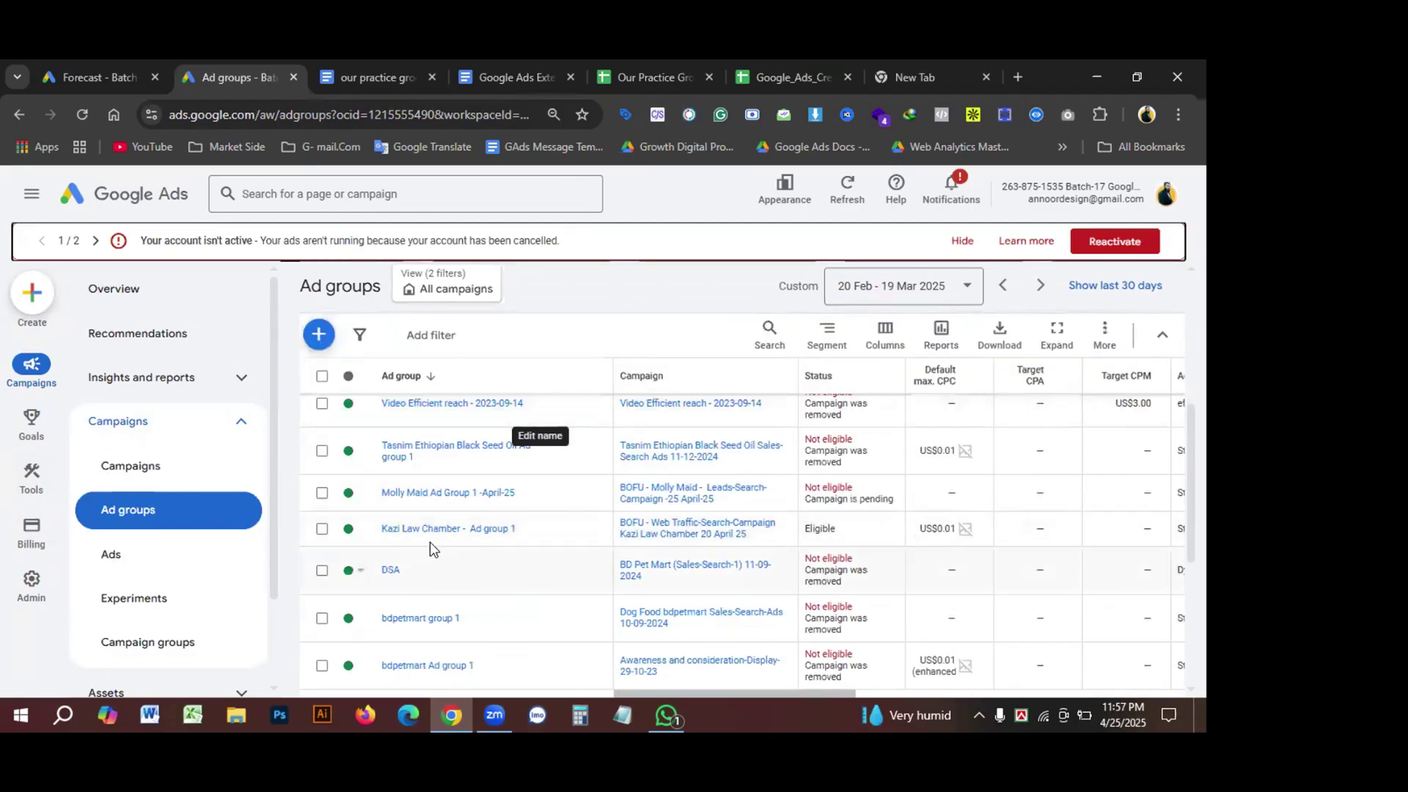
{"action": "left_click", "coordinate": [418, 496]}
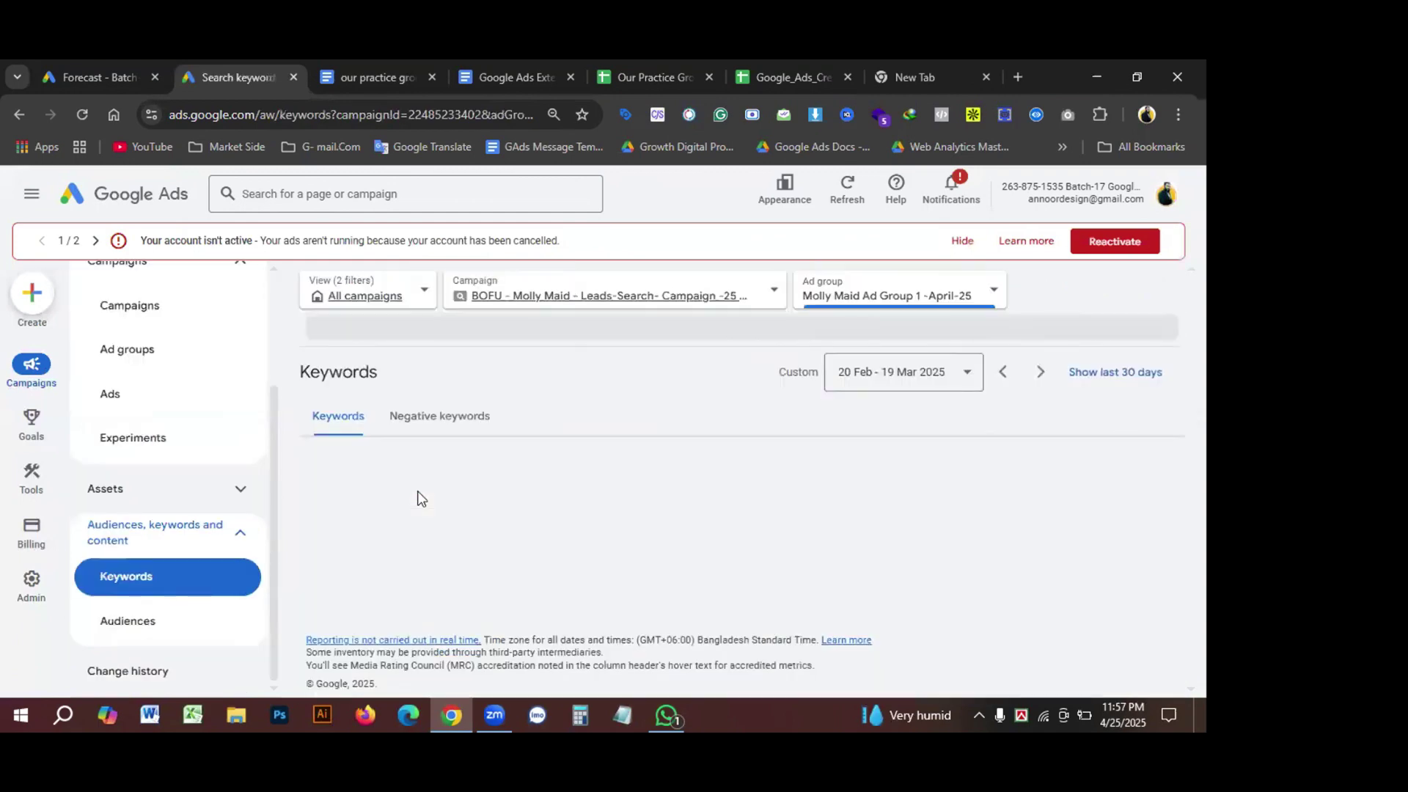
Step: Tick the professional carpet cleaning and rug cleaning keywords, then return to Ad groups
{"action": "scroll", "coordinate": [556, 522], "scroll_direction": "down", "scroll_amount": 1}
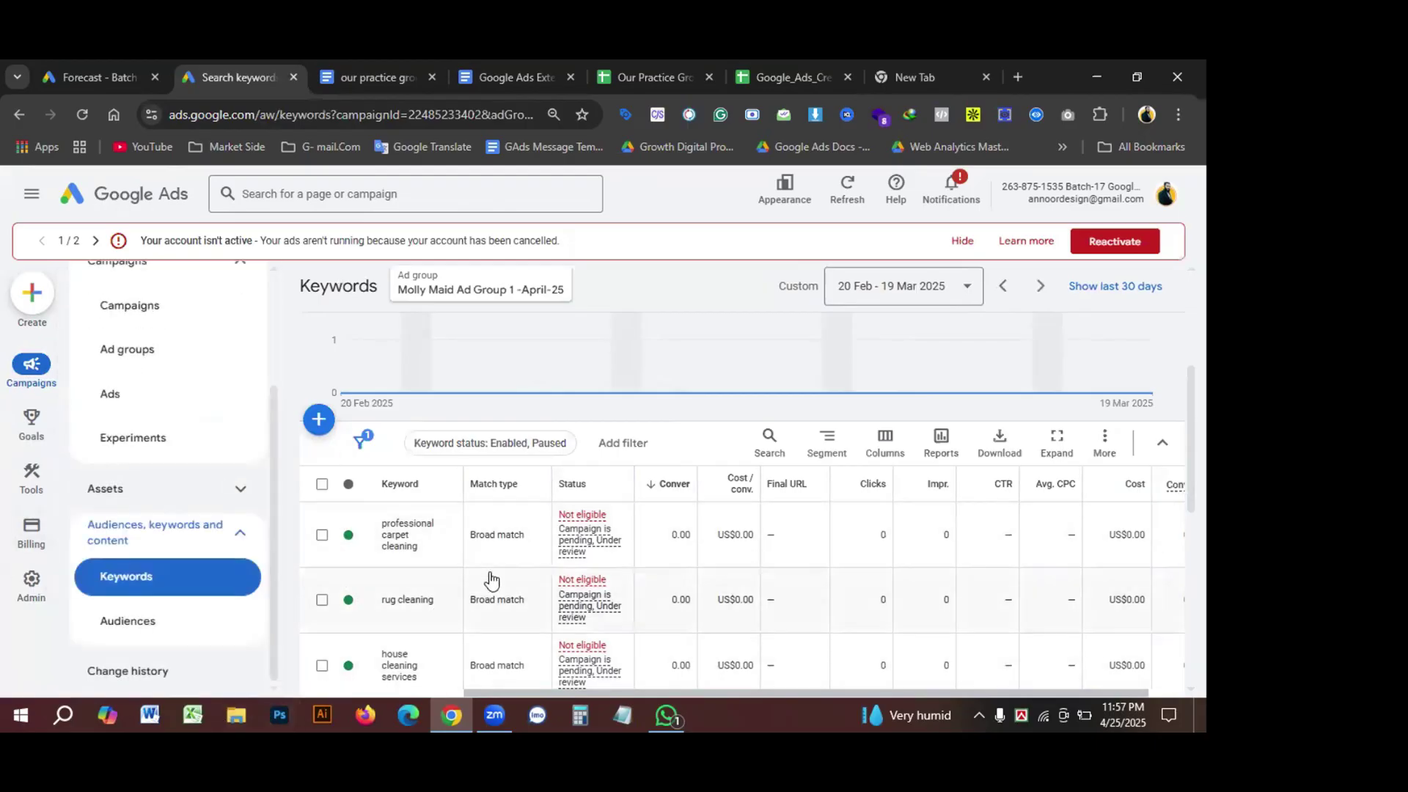
{"action": "scroll", "coordinate": [472, 578], "scroll_direction": "down", "scroll_amount": 3}
{"action": "scroll", "coordinate": [449, 585], "scroll_direction": "down", "scroll_amount": 3}
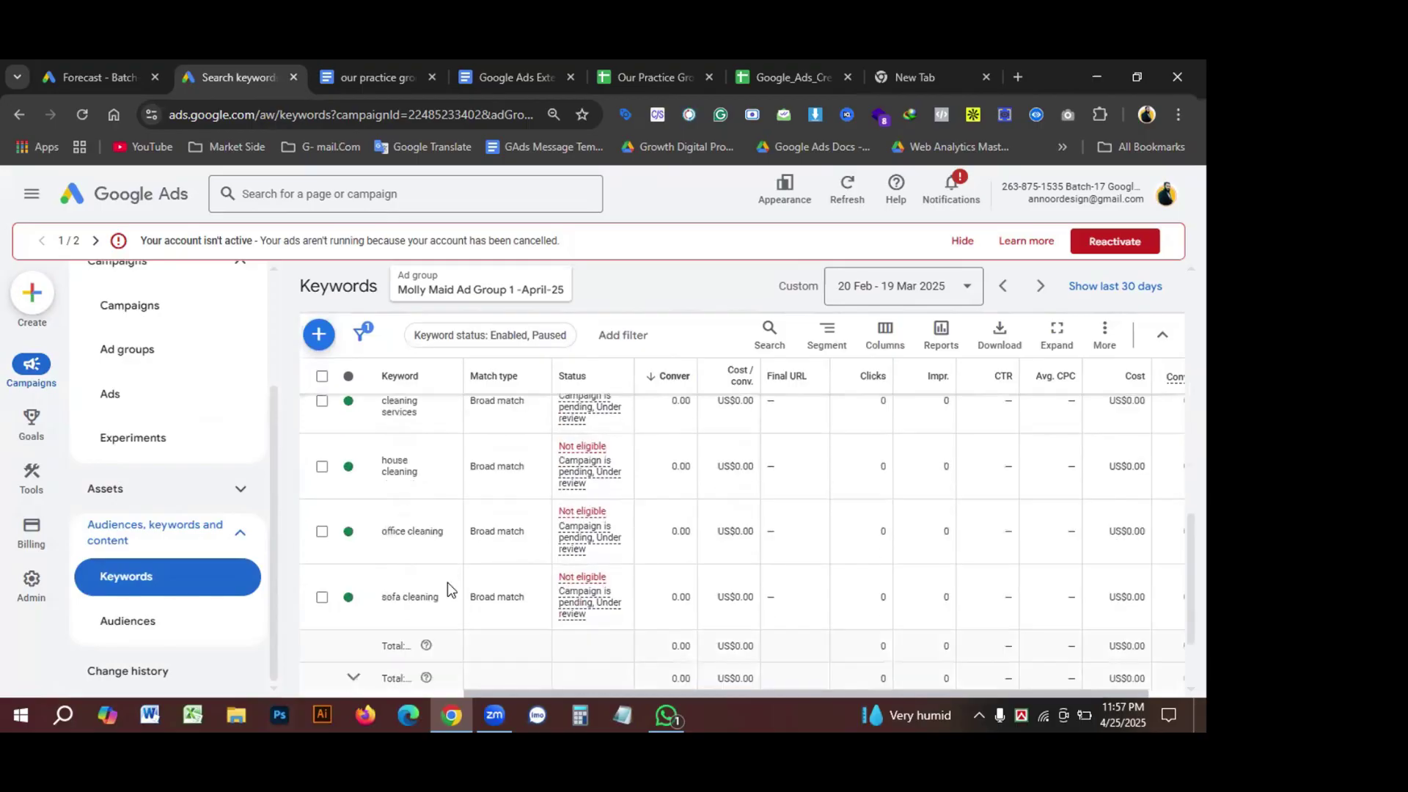
{"action": "scroll", "coordinate": [440, 583], "scroll_direction": "up", "scroll_amount": 4}
{"action": "scroll", "coordinate": [402, 553], "scroll_direction": "up", "scroll_amount": 3}
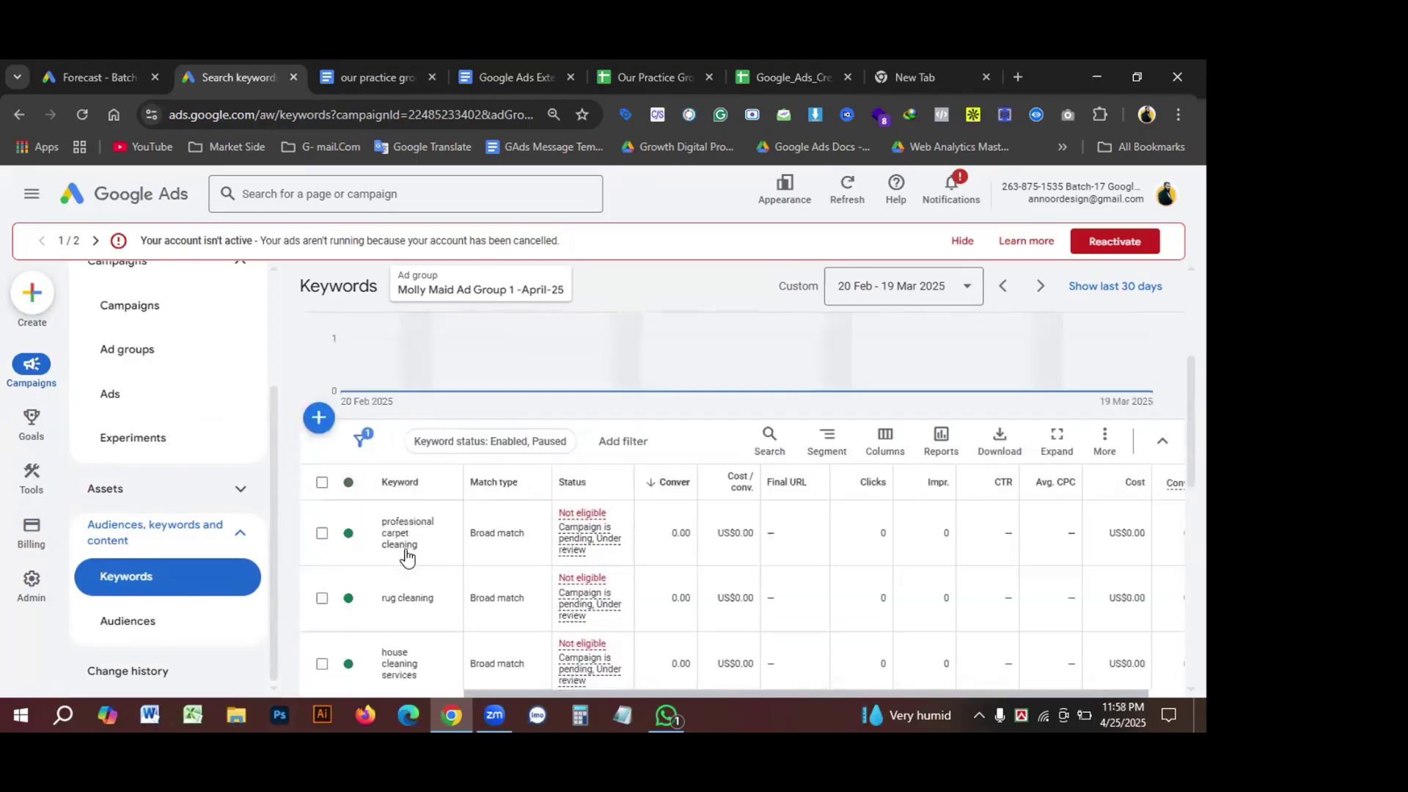
{"action": "left_click", "coordinate": [322, 533]}
{"action": "left_click", "coordinate": [323, 599]}
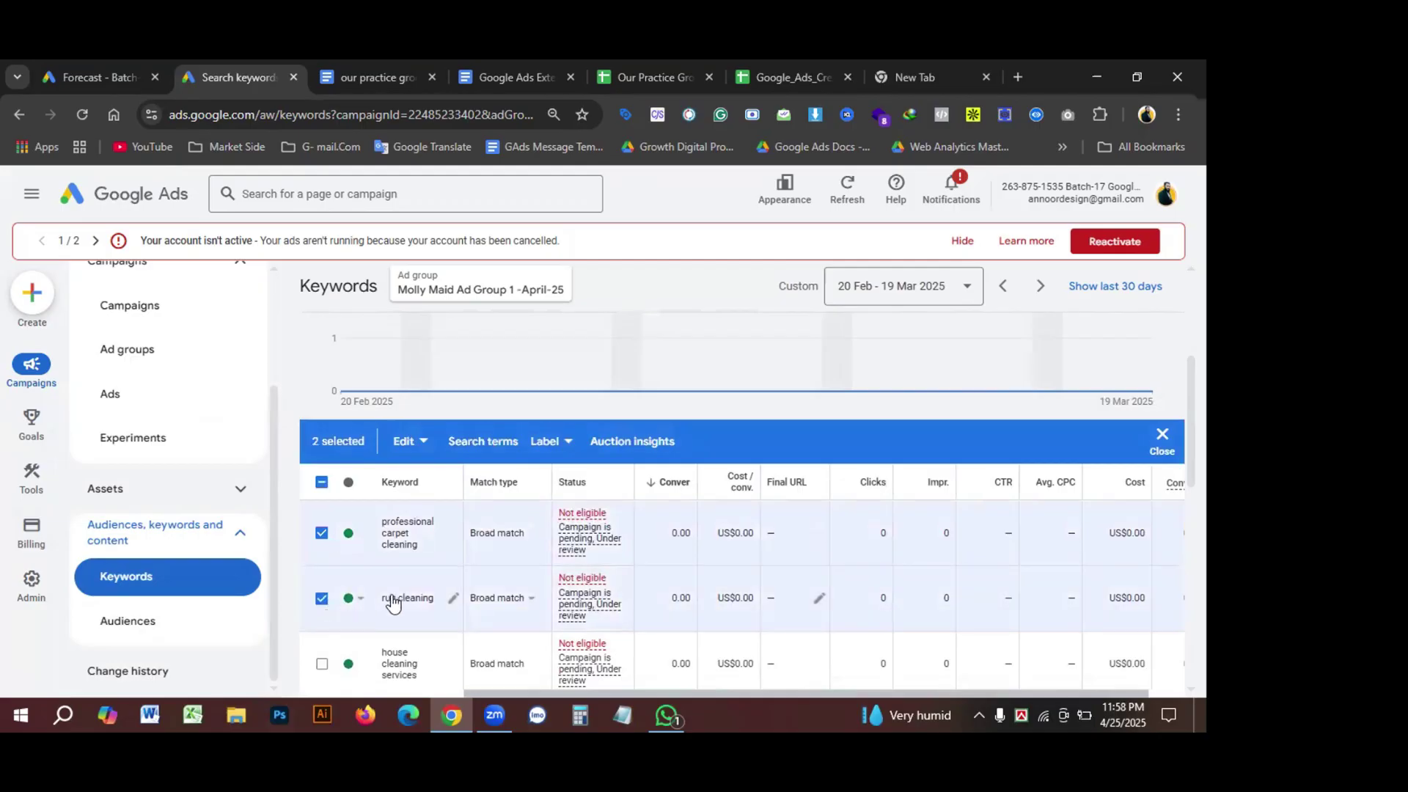
{"action": "left_click", "coordinate": [19, 118]}
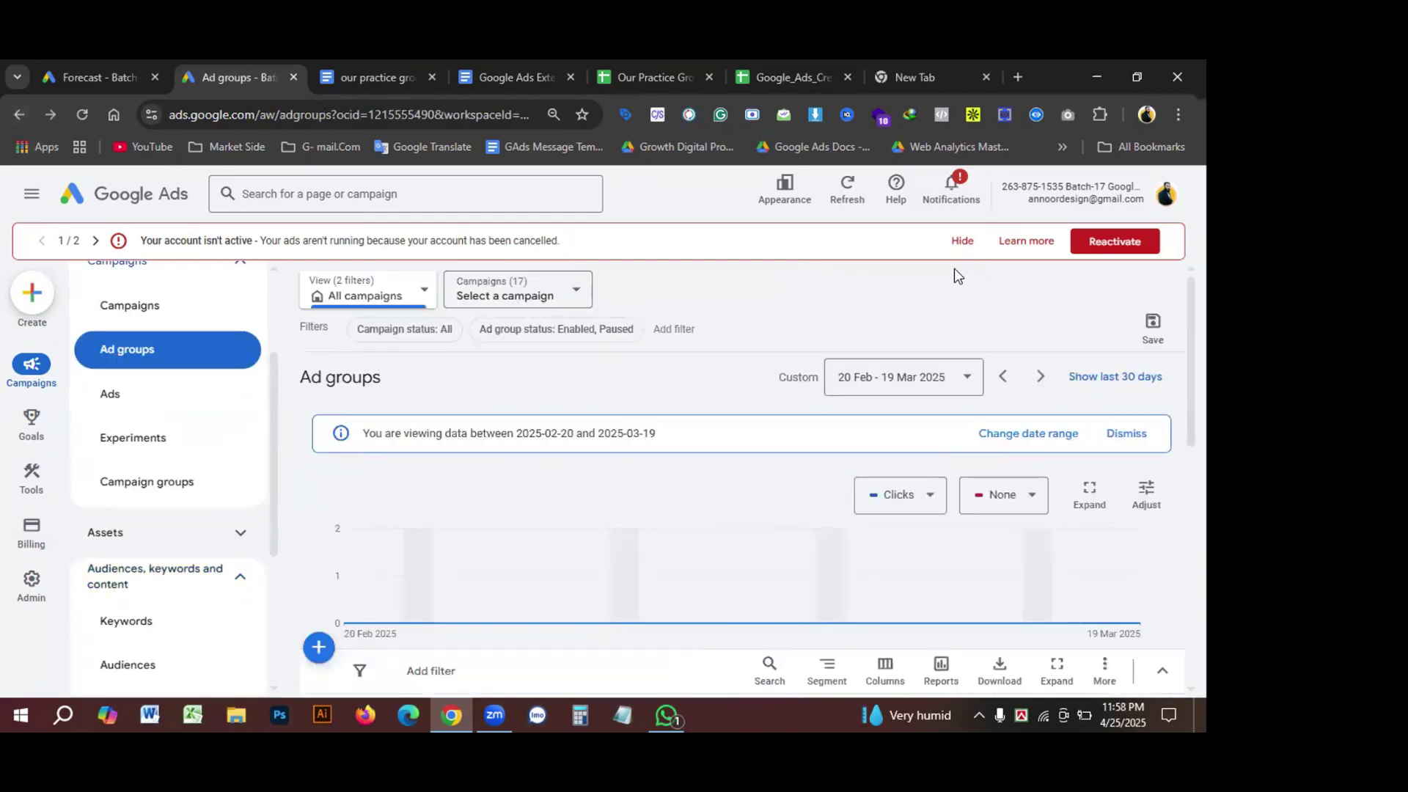
Step: Hide the account-not-active and cannot-show-ads banners, then view the Campaigns list rows
{"action": "left_click", "coordinate": [962, 241]}
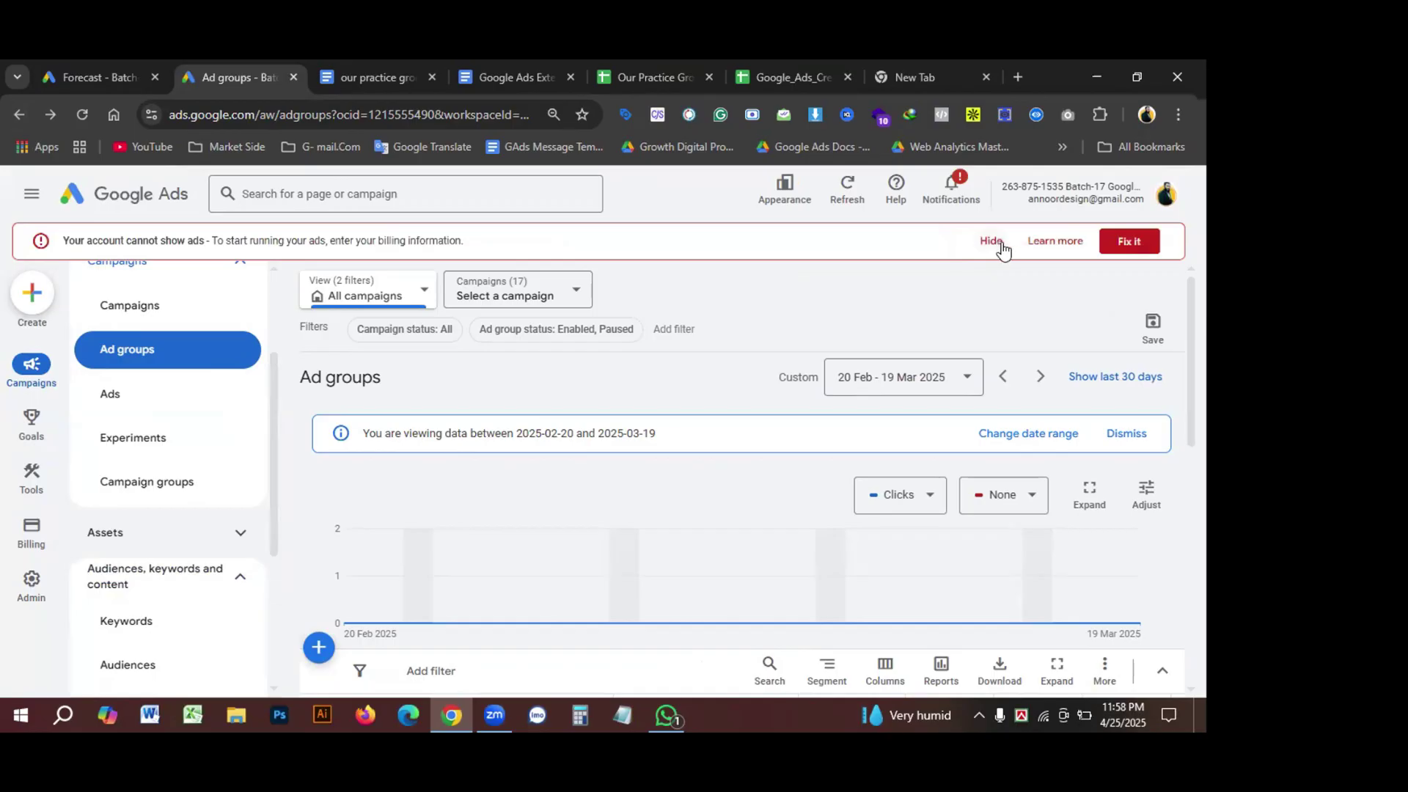
{"action": "left_click", "coordinate": [1002, 248]}
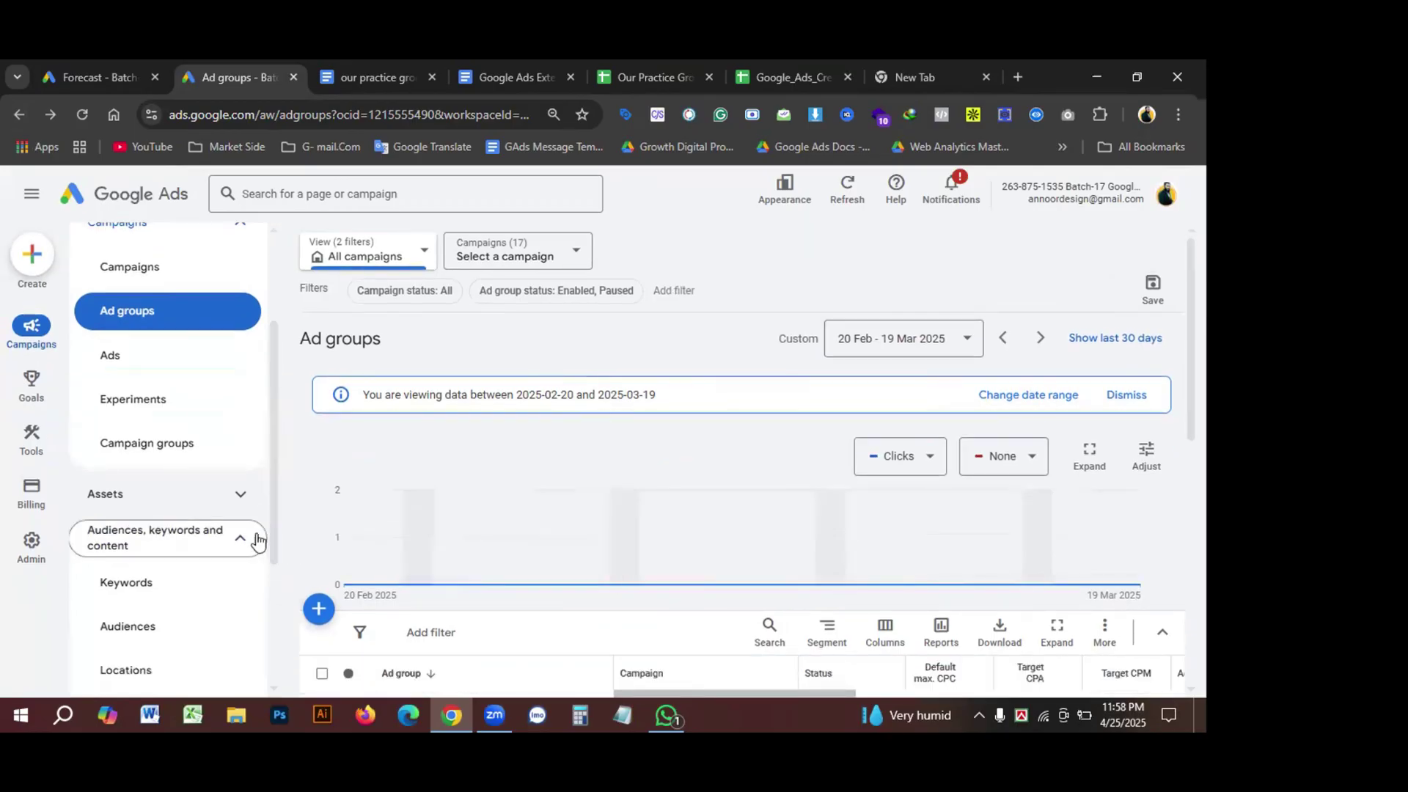
{"action": "left_click", "coordinate": [132, 449]}
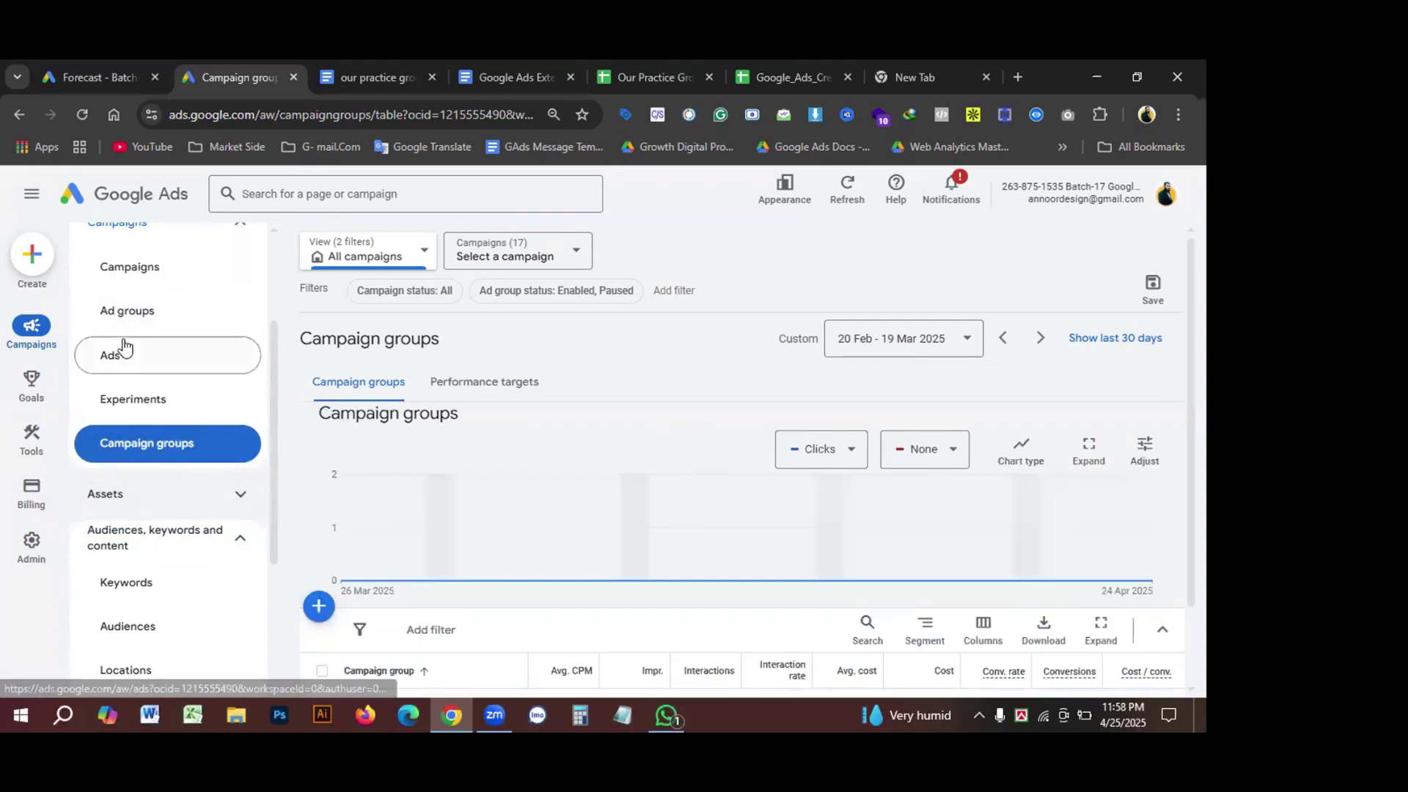
{"action": "left_click", "coordinate": [129, 272]}
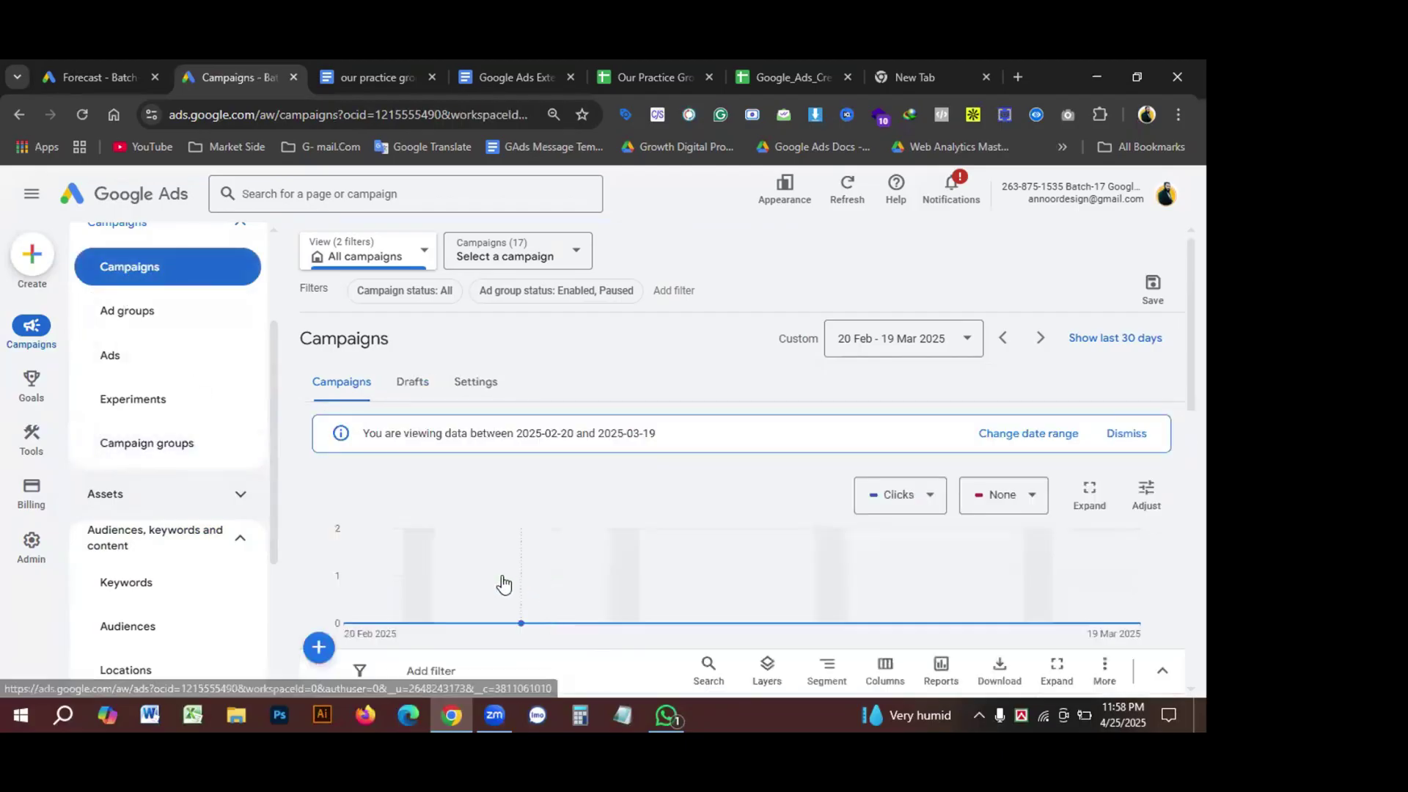
{"action": "scroll", "coordinate": [255, 528], "scroll_direction": "down", "scroll_amount": 1}
{"action": "scroll", "coordinate": [549, 540], "scroll_direction": "down", "scroll_amount": 1}
{"action": "scroll", "coordinate": [550, 540], "scroll_direction": "down", "scroll_amount": 3}
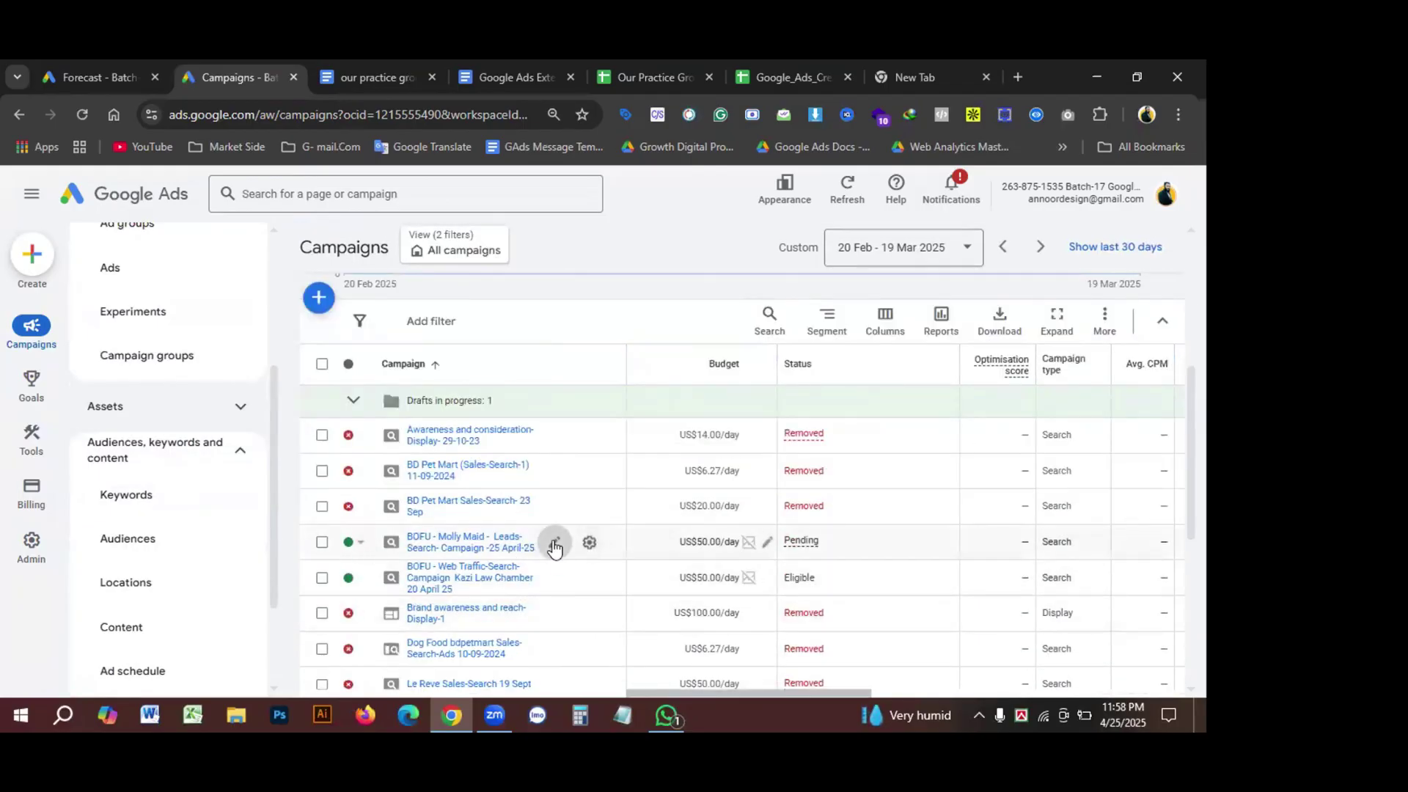
{"action": "left_click", "coordinate": [554, 543]}
{"action": "left_click", "coordinate": [589, 545]}
{"action": "left_click", "coordinate": [589, 544]}
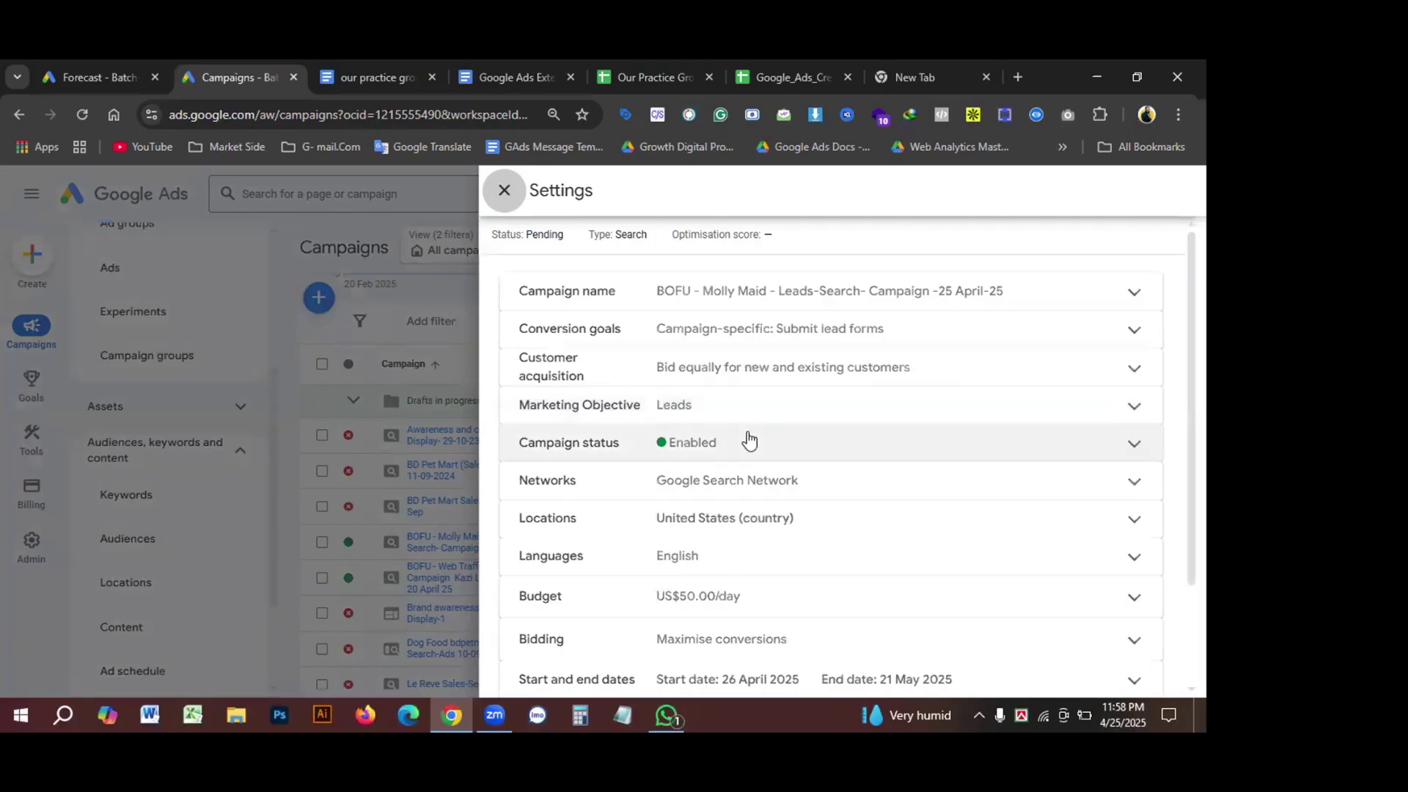
{"action": "scroll", "coordinate": [760, 535], "scroll_direction": "down", "scroll_amount": 2}
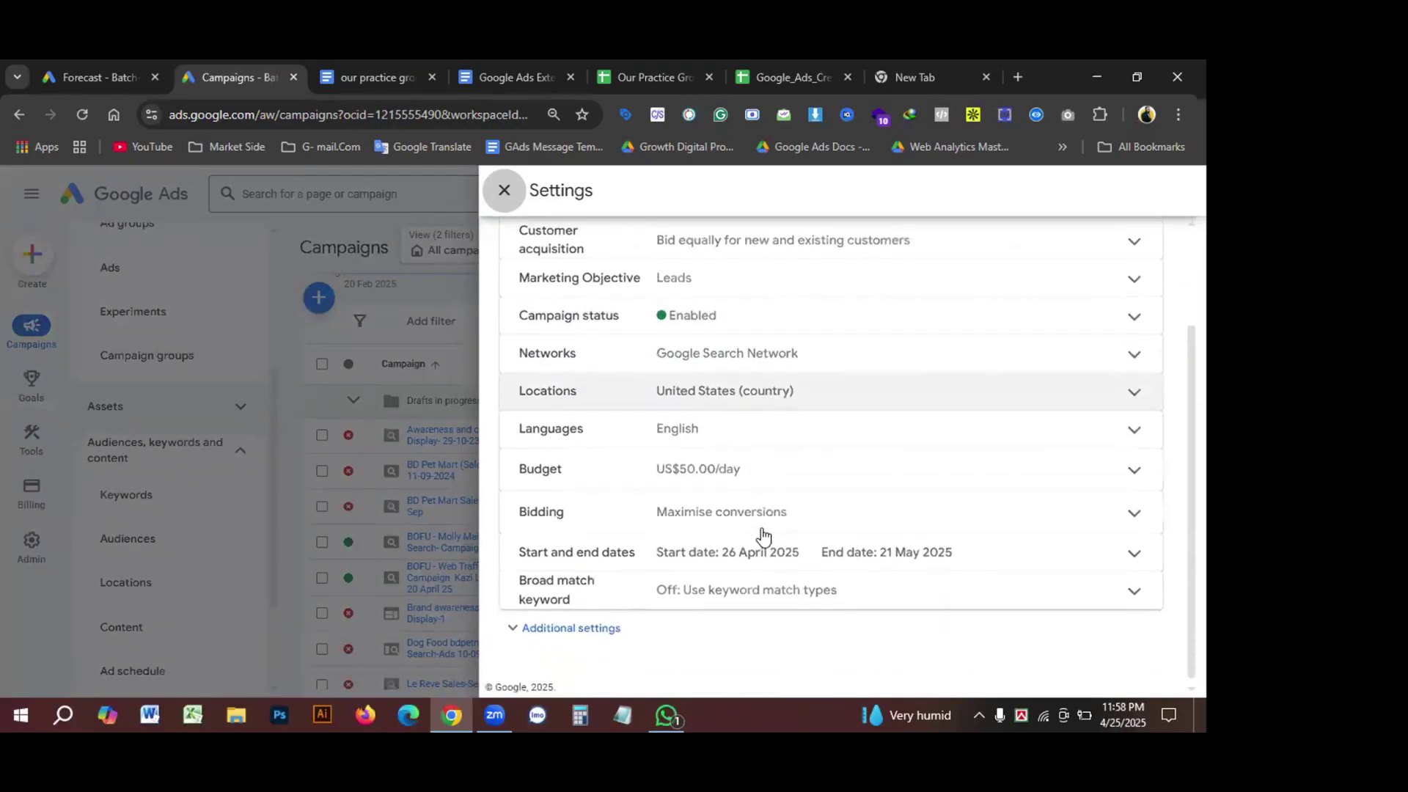
{"action": "left_click", "coordinate": [518, 628]}
{"action": "scroll", "coordinate": [850, 625], "scroll_direction": "down", "scroll_amount": 3}
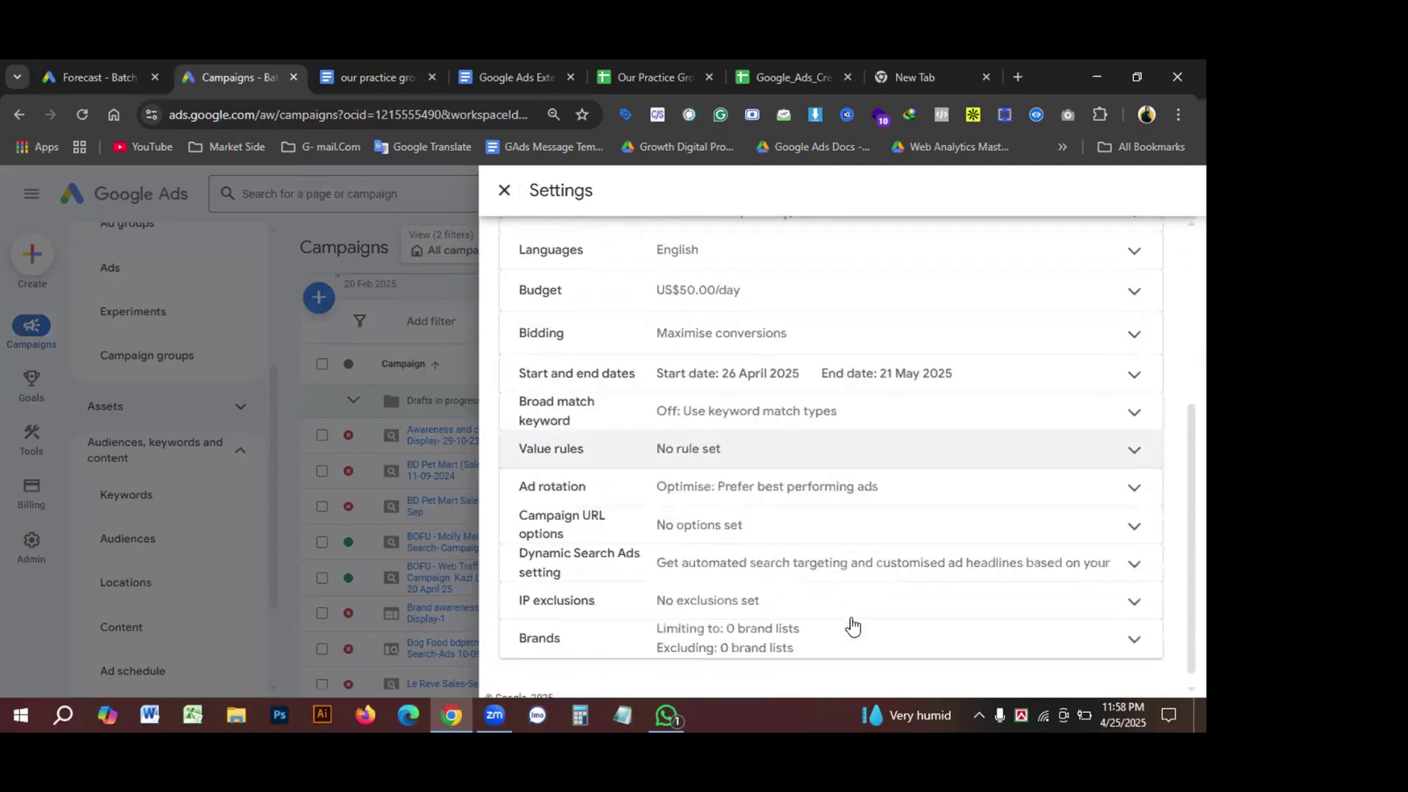
{"action": "scroll", "coordinate": [795, 626], "scroll_direction": "up", "scroll_amount": 4}
{"action": "scroll", "coordinate": [792, 623], "scroll_direction": "up", "scroll_amount": 2}
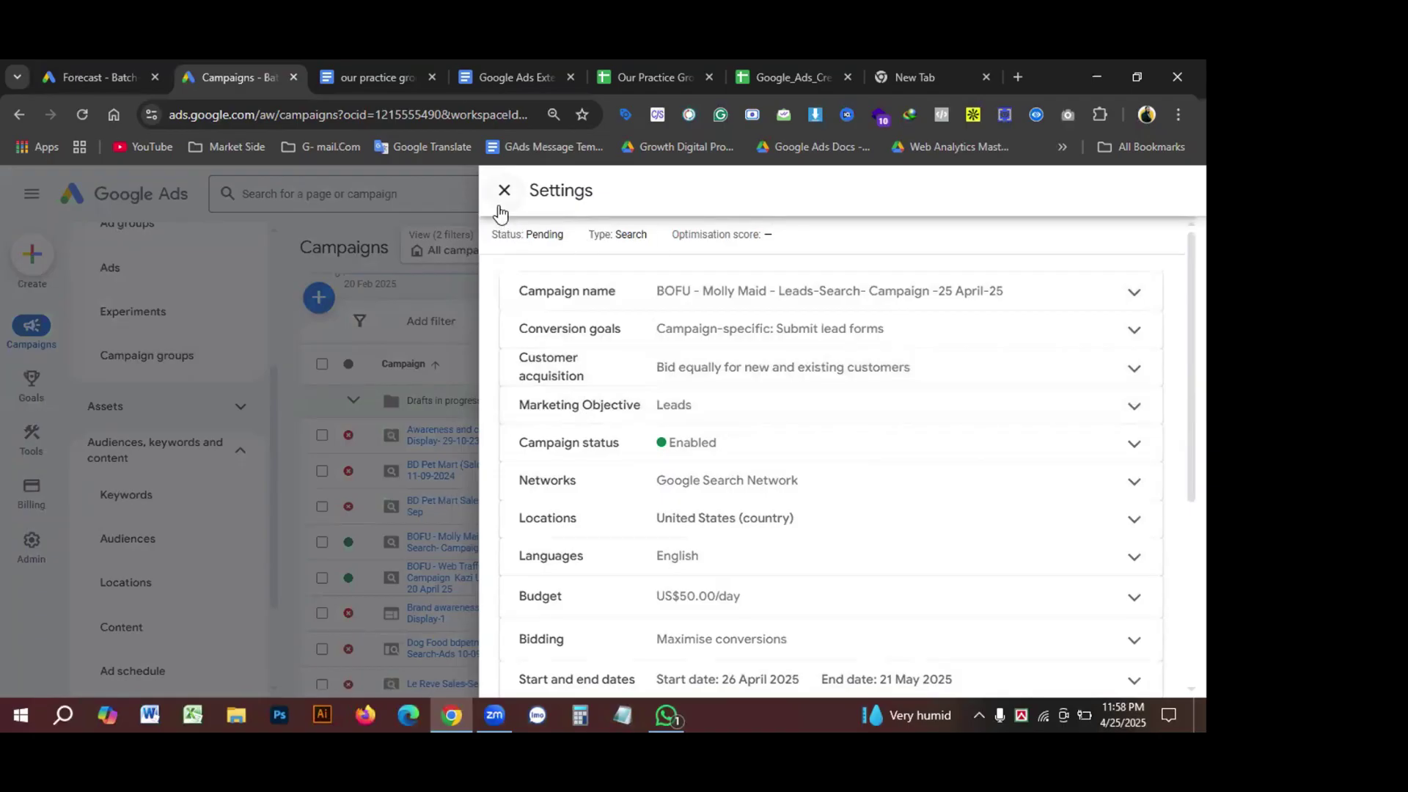
{"action": "left_click_drag", "start_coordinate": [1028, 205], "coordinate": [943, 239]}
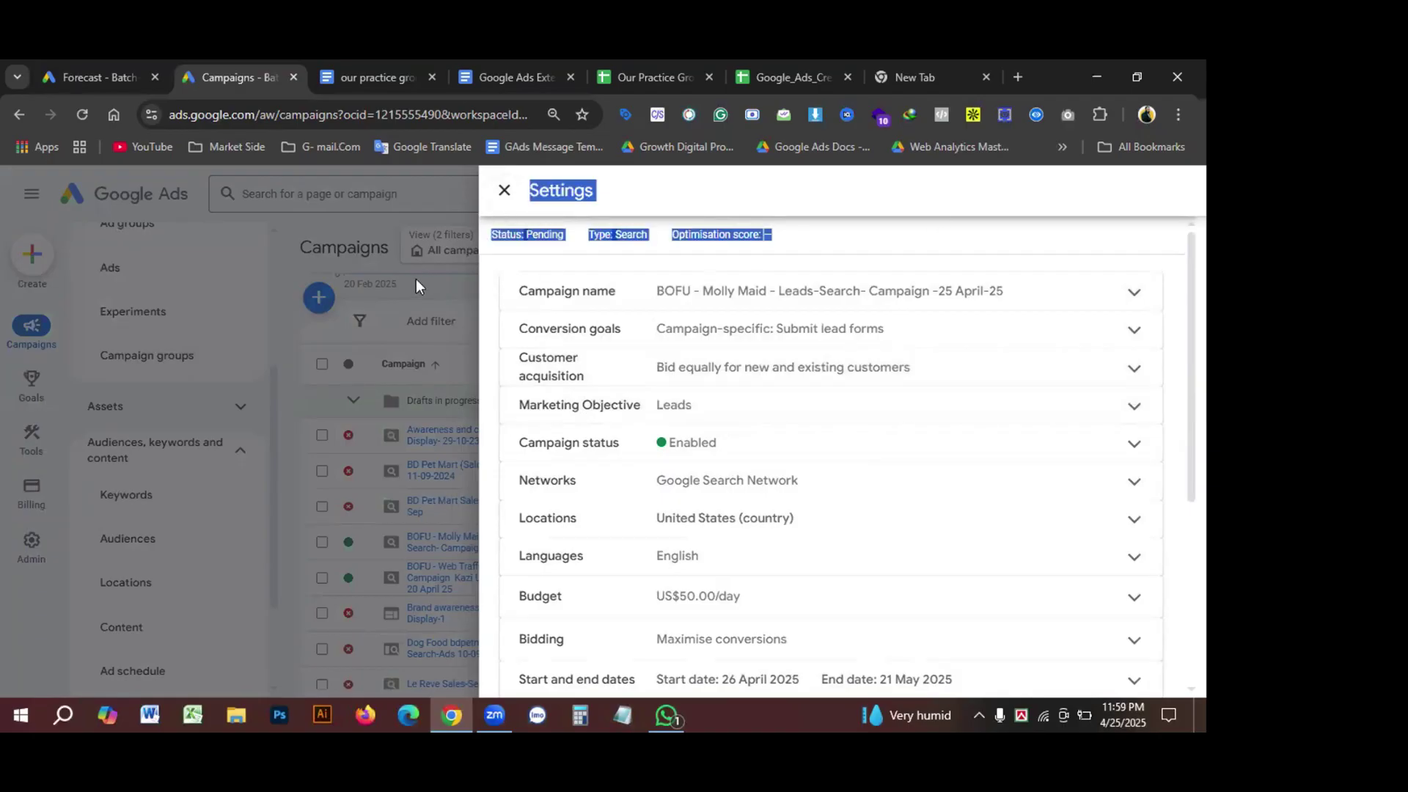
{"action": "left_click", "coordinate": [213, 233]}
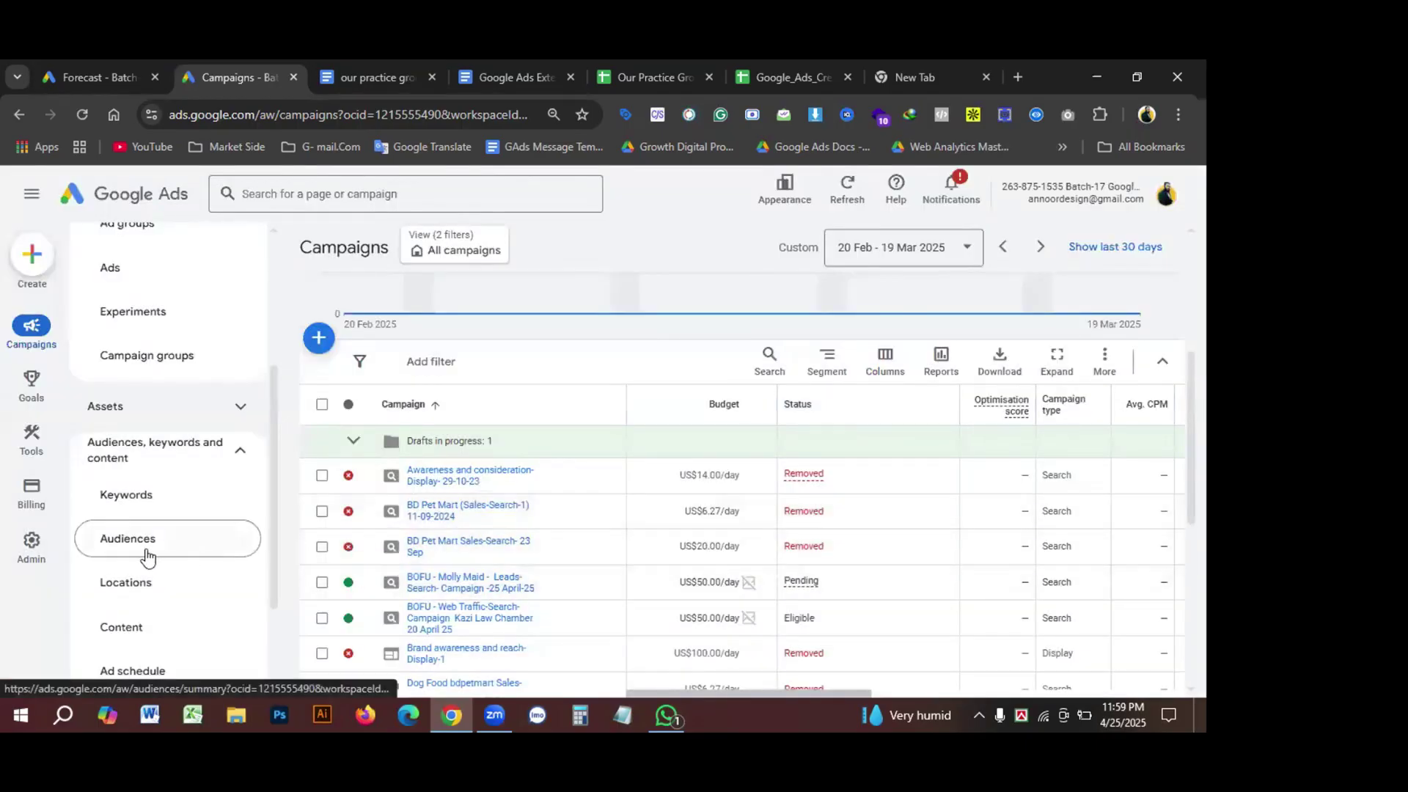
Step: From Ad groups, open Molly Maid Ad Group 1 -April-25 to see its keywords
{"action": "scroll", "coordinate": [179, 495], "scroll_direction": "up", "scroll_amount": 4}
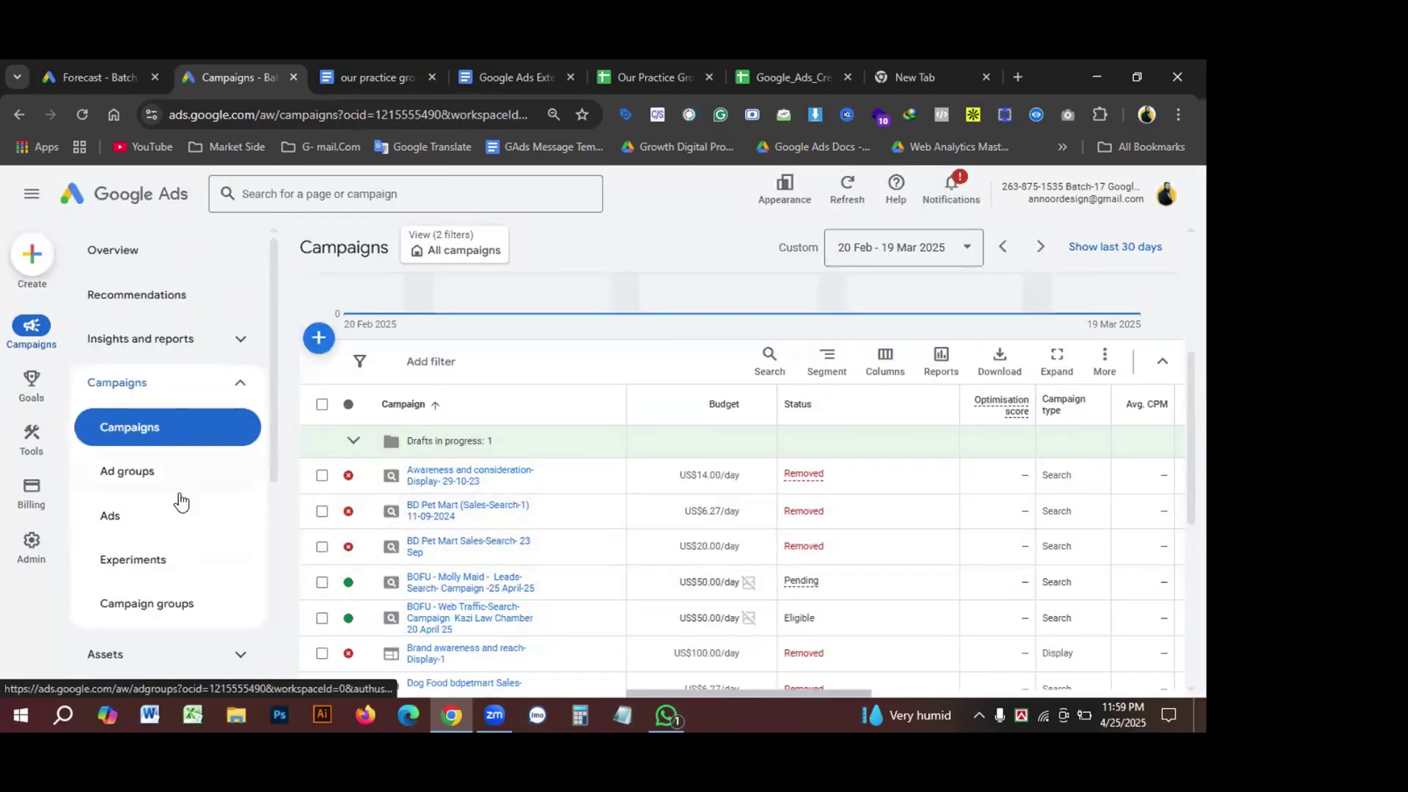
{"action": "left_click", "coordinate": [132, 472]}
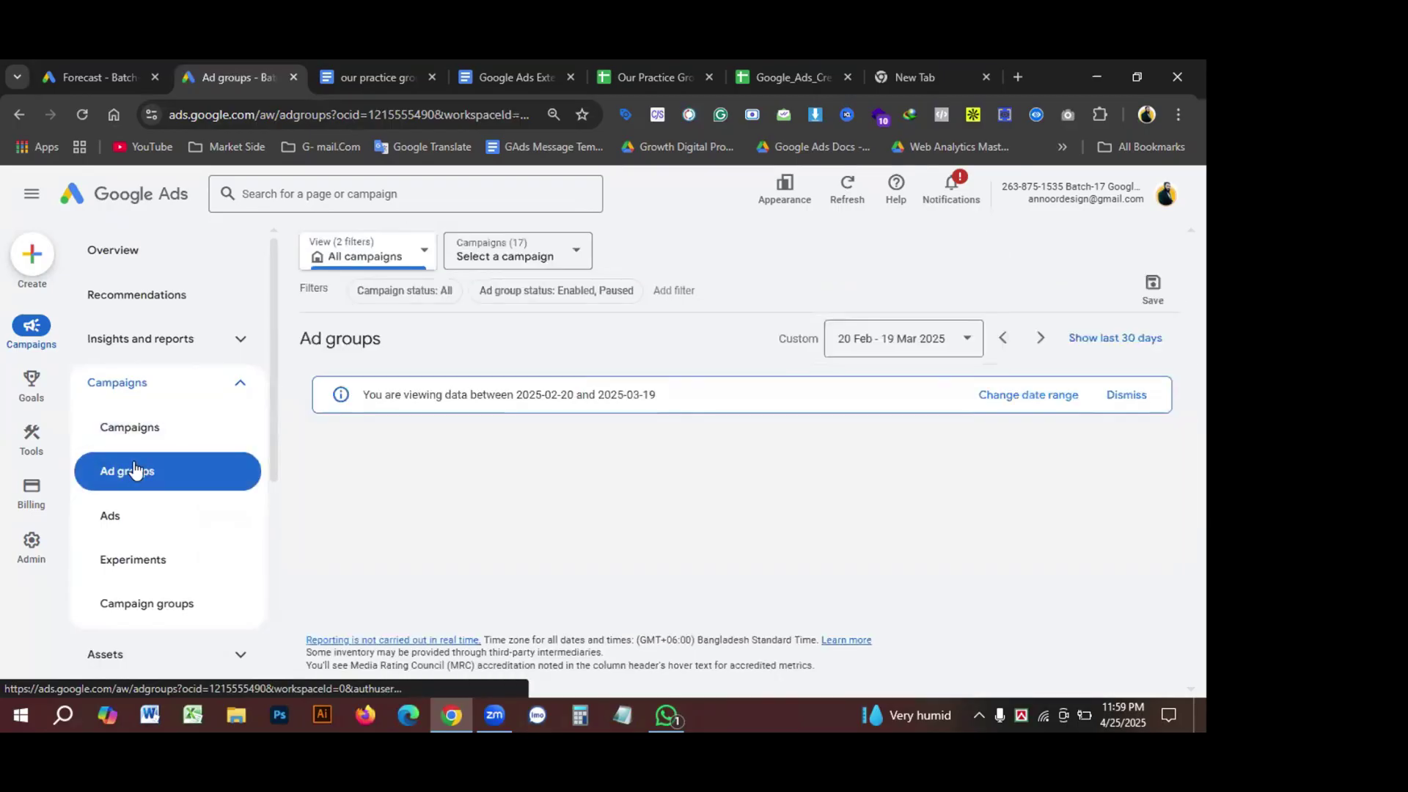
{"action": "scroll", "coordinate": [504, 503], "scroll_direction": "down", "scroll_amount": 3}
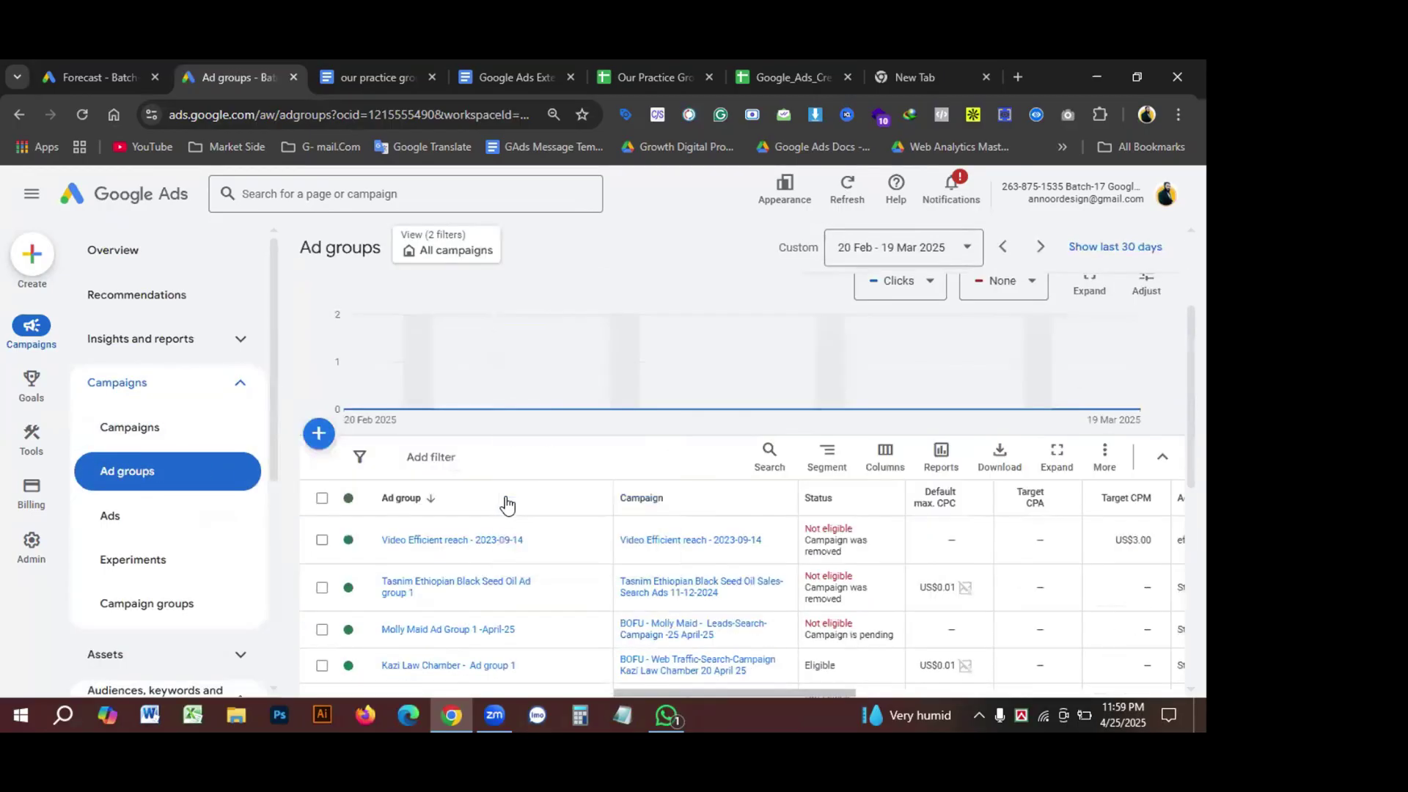
{"action": "scroll", "coordinate": [521, 503], "scroll_direction": "down", "scroll_amount": 3}
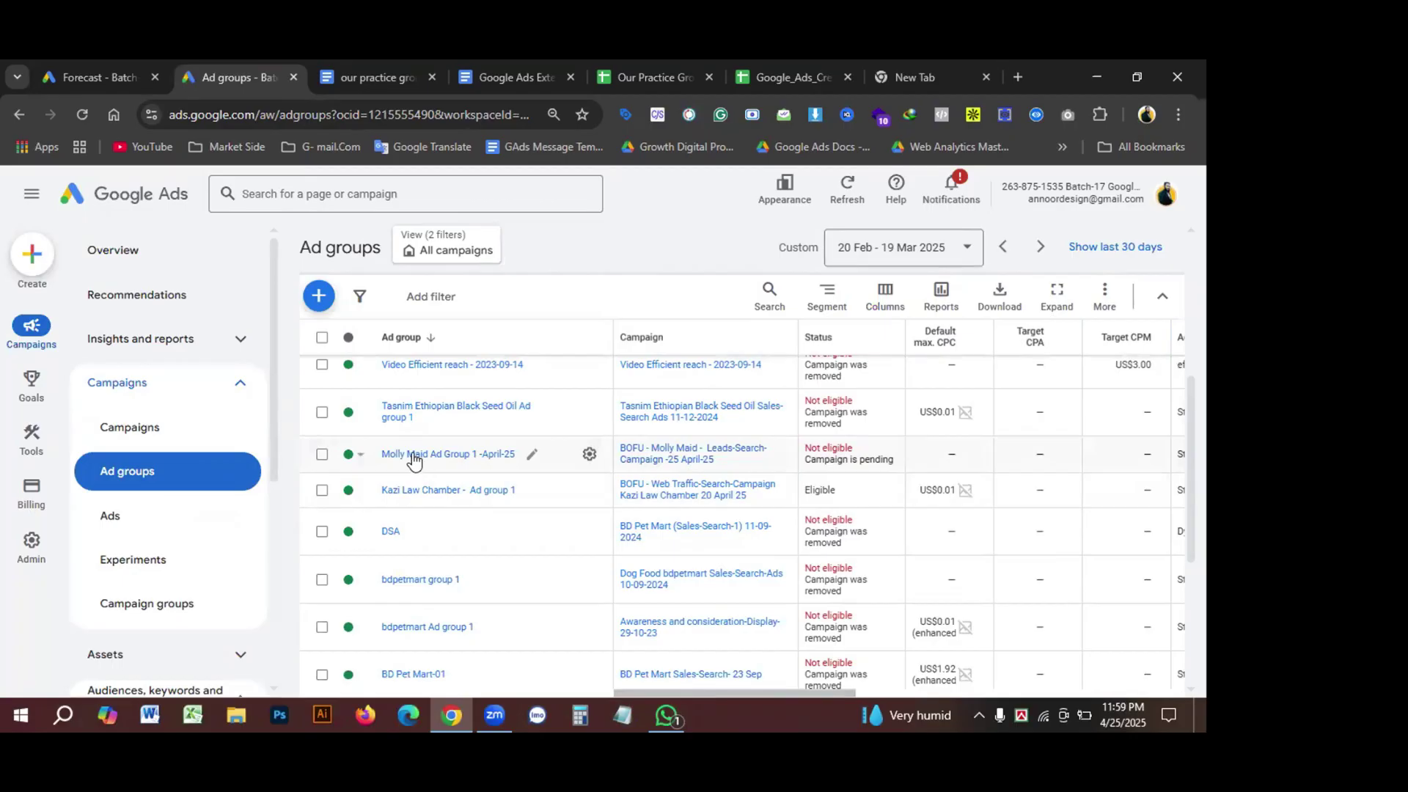
{"action": "left_click", "coordinate": [412, 454]}
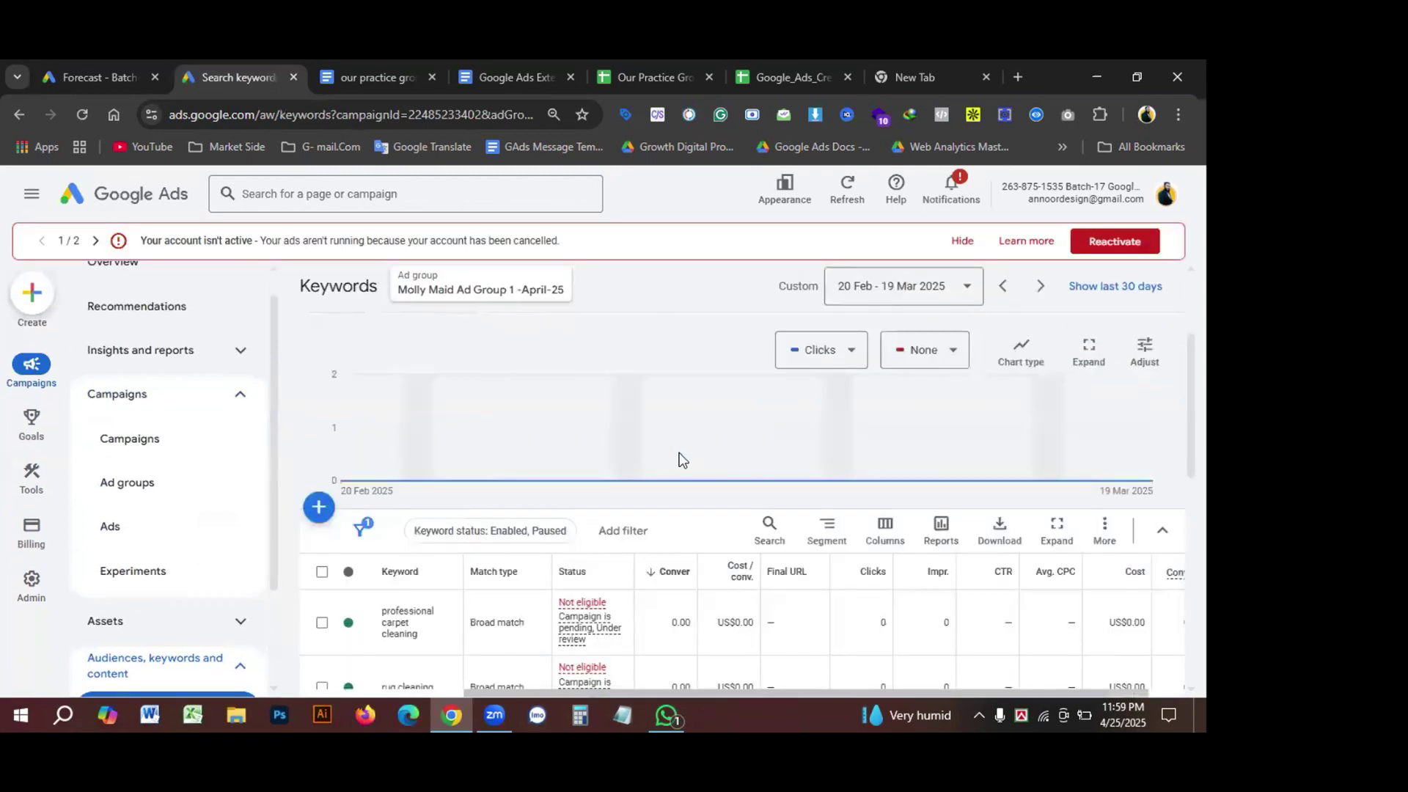
{"action": "scroll", "coordinate": [751, 538], "scroll_direction": "down", "scroll_amount": 2}
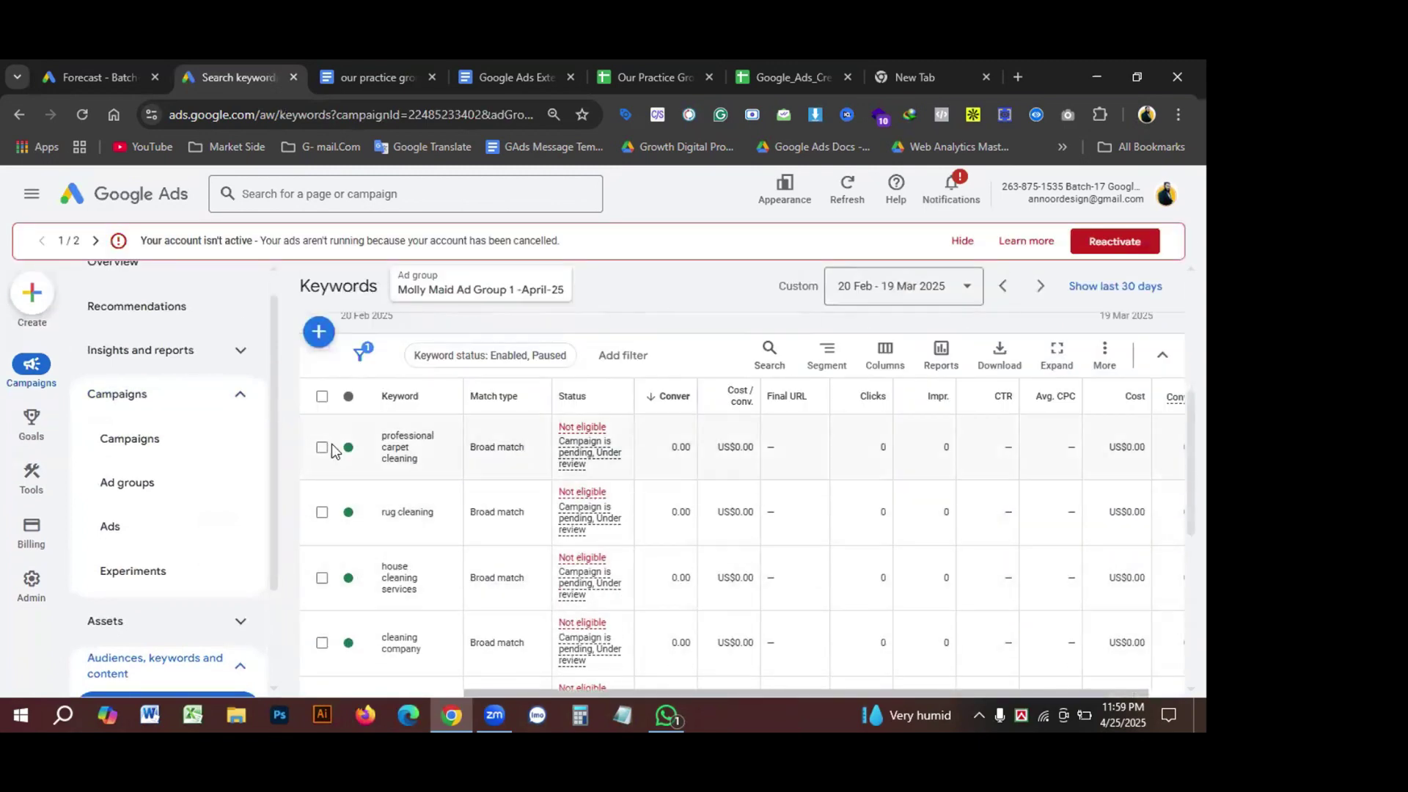
{"action": "scroll", "coordinate": [332, 449], "scroll_direction": "up", "scroll_amount": 1}
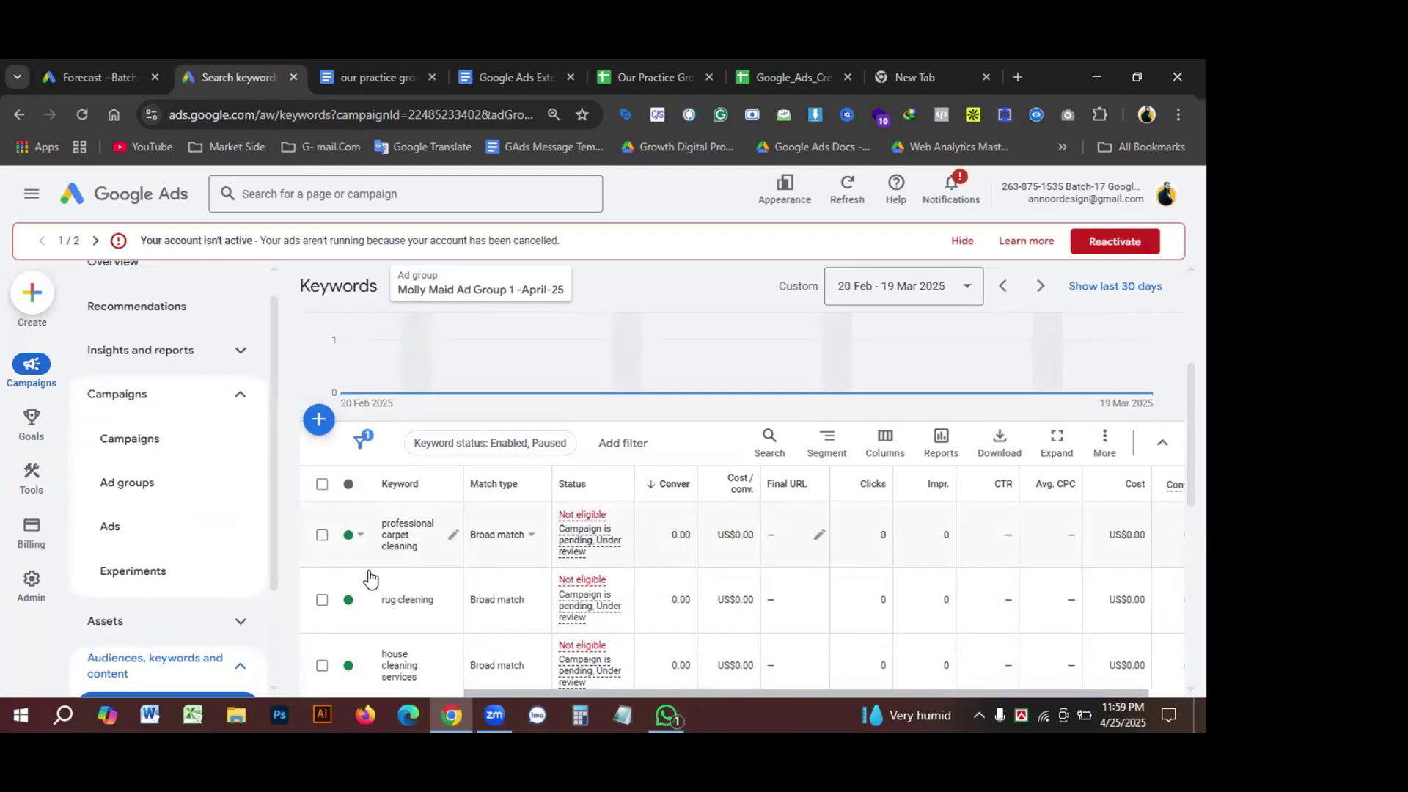
{"action": "left_click", "coordinate": [322, 534]}
{"action": "left_click", "coordinate": [322, 600]}
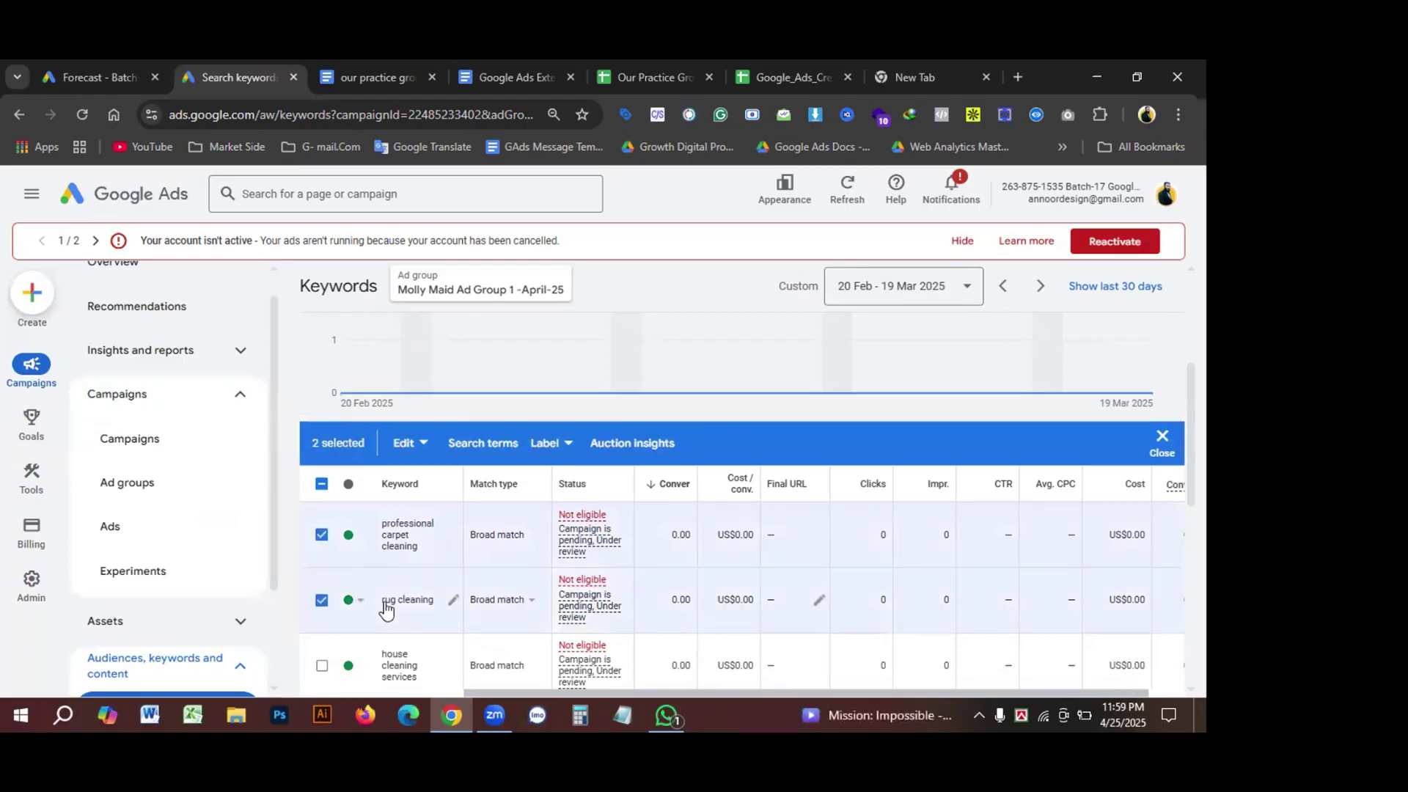
{"action": "scroll", "coordinate": [387, 608], "scroll_direction": "down", "scroll_amount": 3}
{"action": "scroll", "coordinate": [399, 506], "scroll_direction": "up", "scroll_amount": 5}
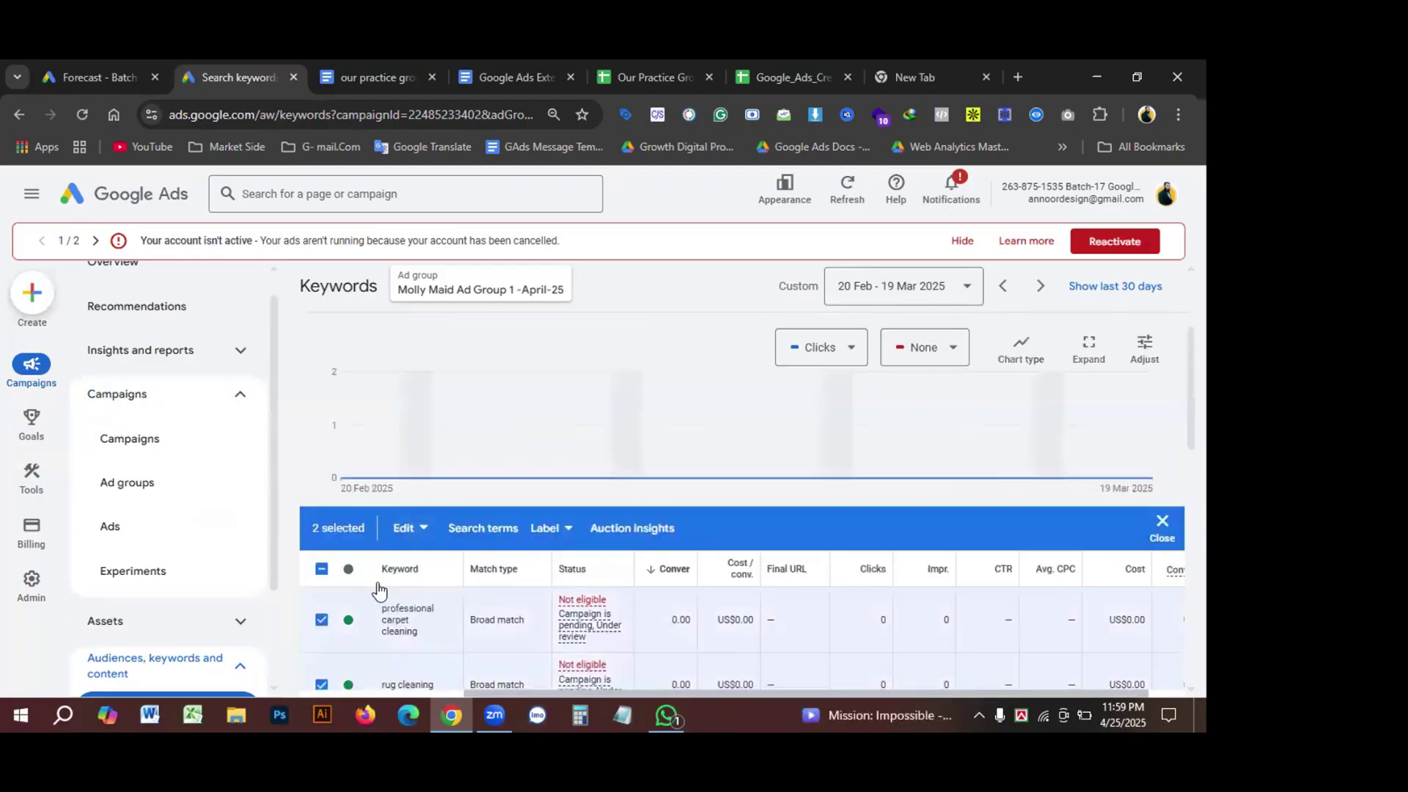
{"action": "scroll", "coordinate": [440, 580], "scroll_direction": "down", "scroll_amount": 1}
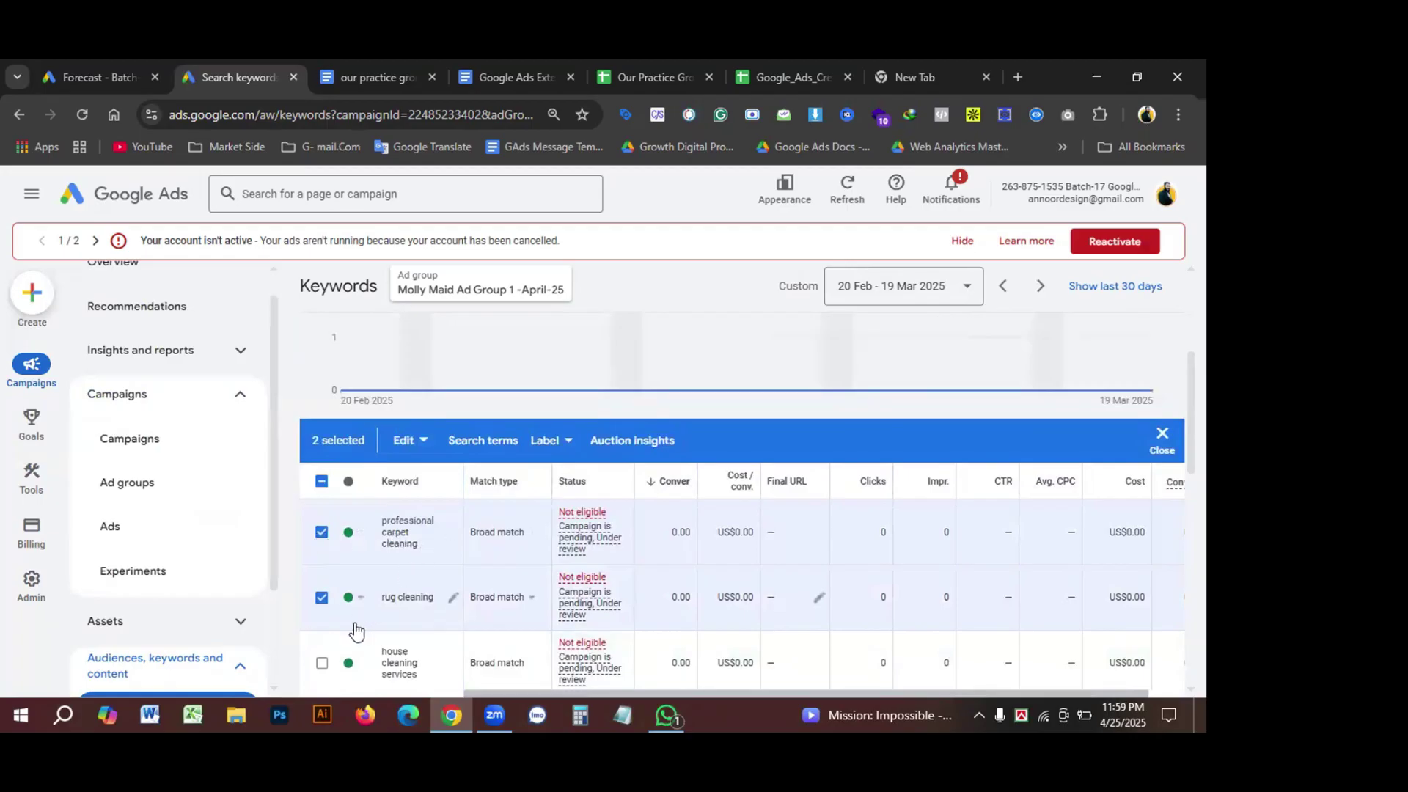
{"action": "scroll", "coordinate": [404, 621], "scroll_direction": "down", "scroll_amount": 1}
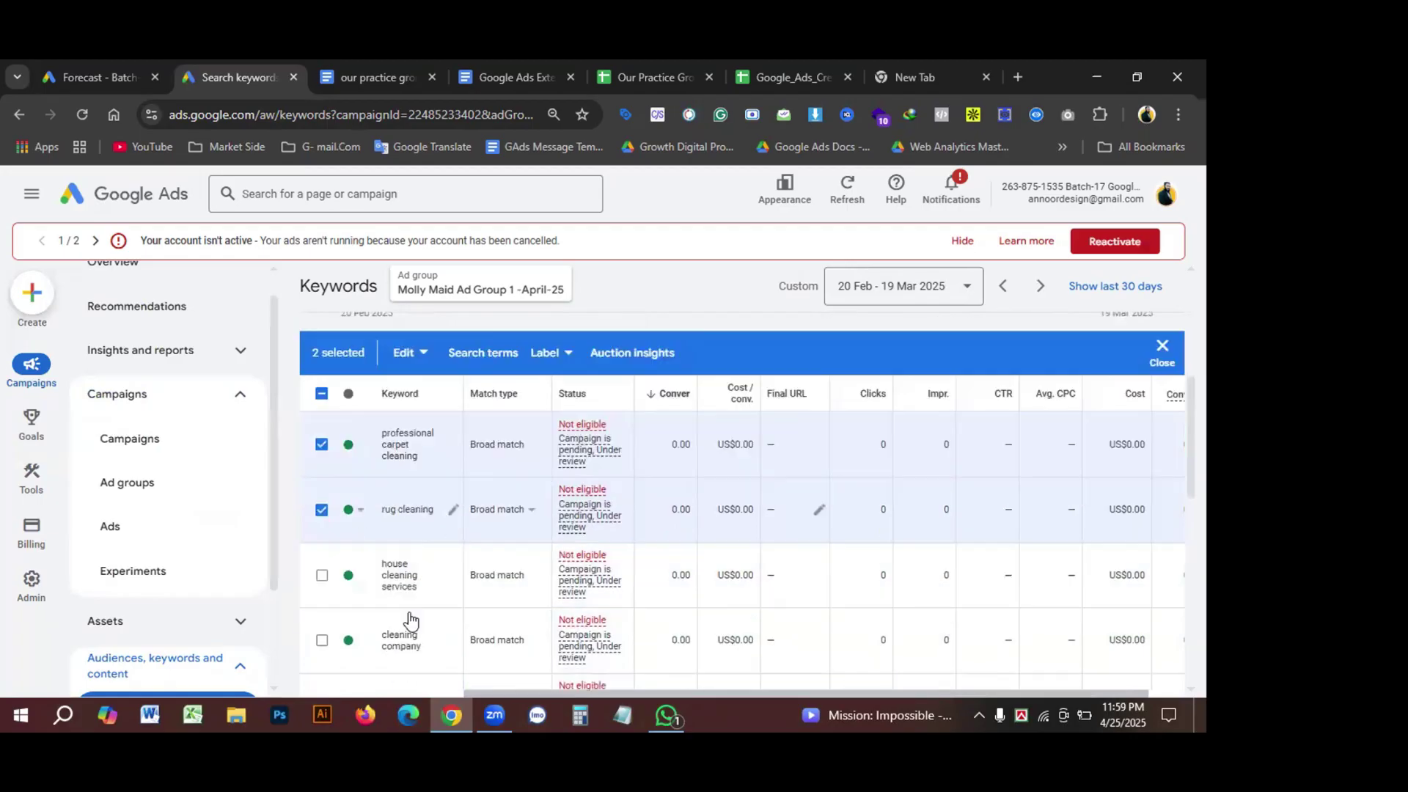
{"action": "left_click", "coordinate": [322, 575]}
{"action": "scroll", "coordinate": [323, 581], "scroll_direction": "down", "scroll_amount": 2}
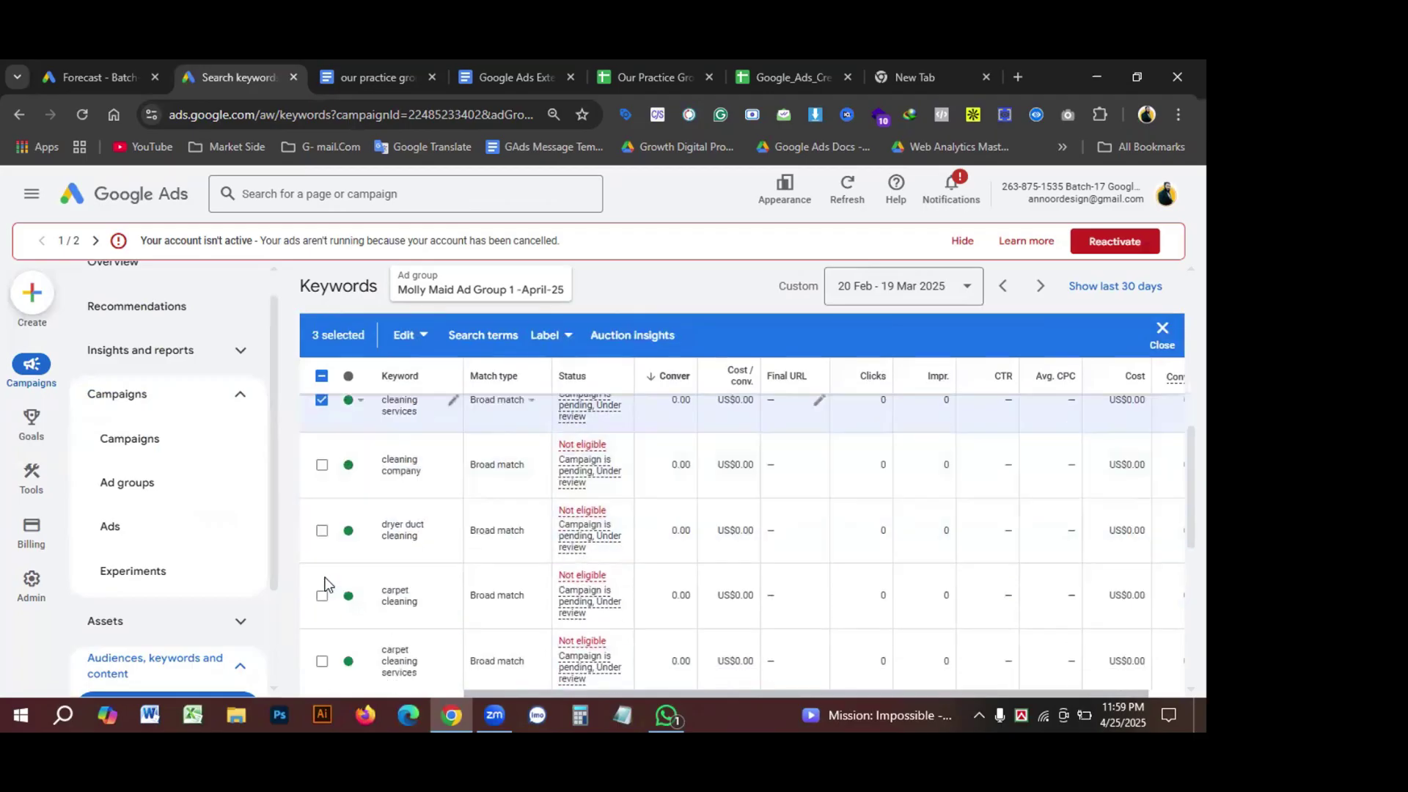
{"action": "left_click", "coordinate": [322, 466]}
{"action": "left_click", "coordinate": [322, 531]}
{"action": "scroll", "coordinate": [330, 513], "scroll_direction": "up", "scroll_amount": 2}
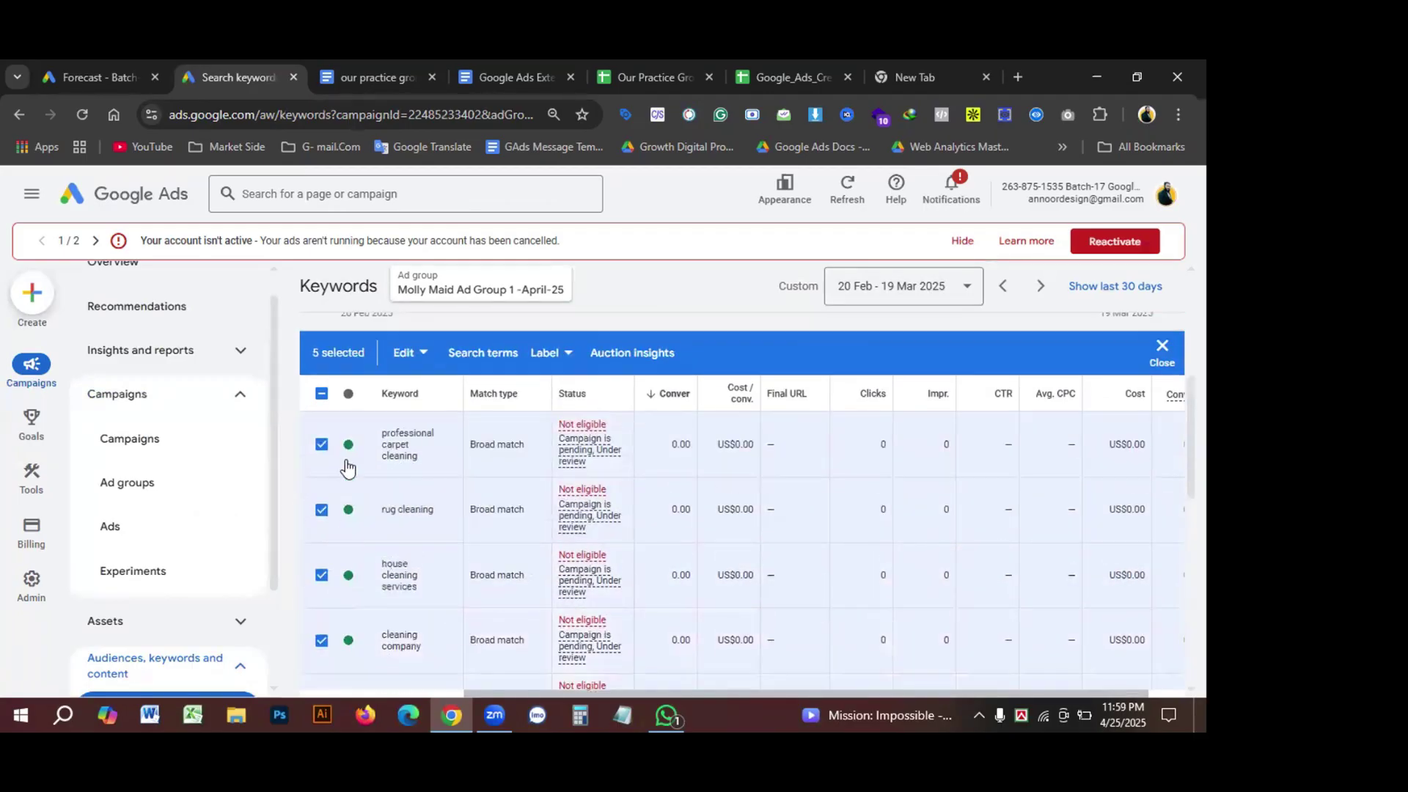
{"action": "left_click", "coordinate": [322, 394]}
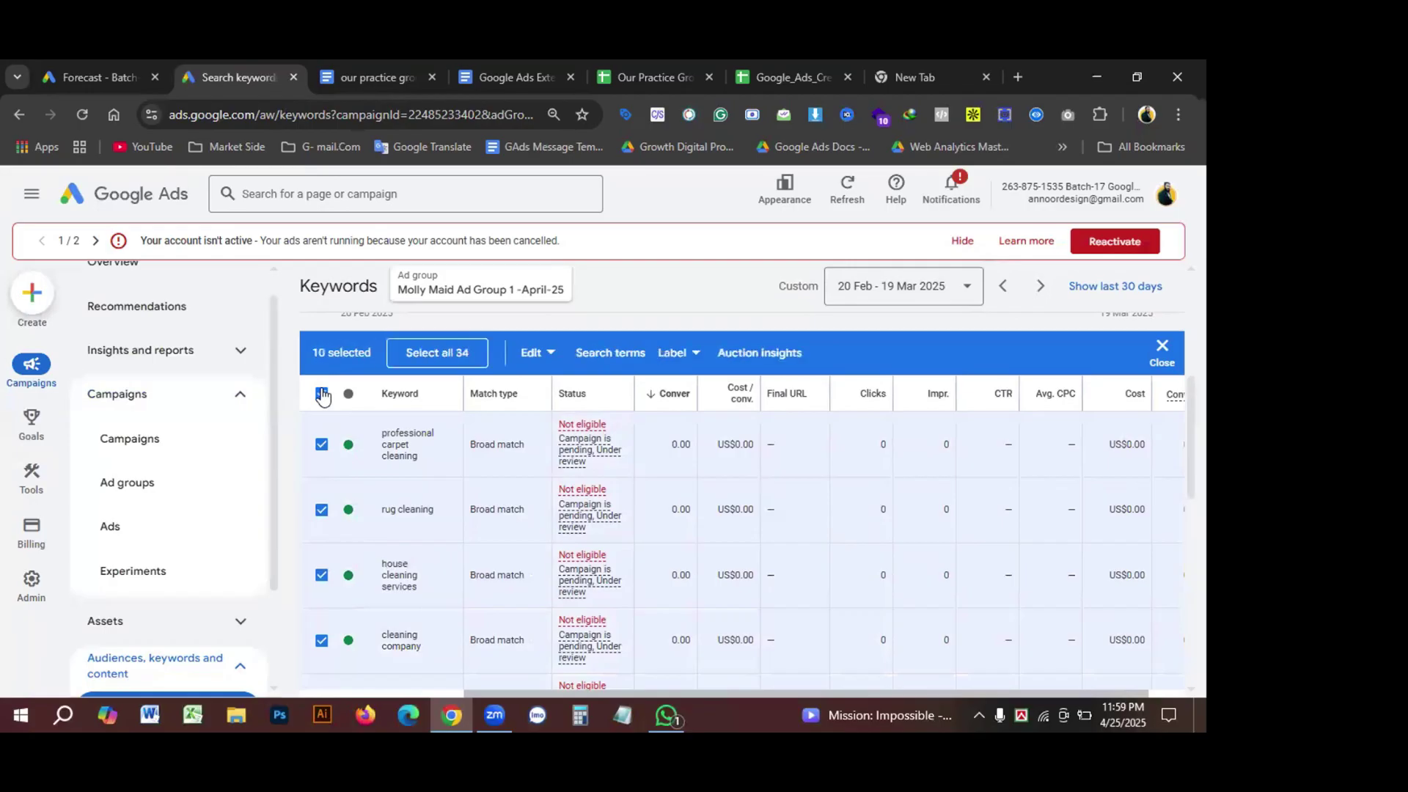
{"action": "left_click", "coordinate": [322, 394]}
{"action": "scroll", "coordinate": [384, 602], "scroll_direction": "down", "scroll_amount": 5}
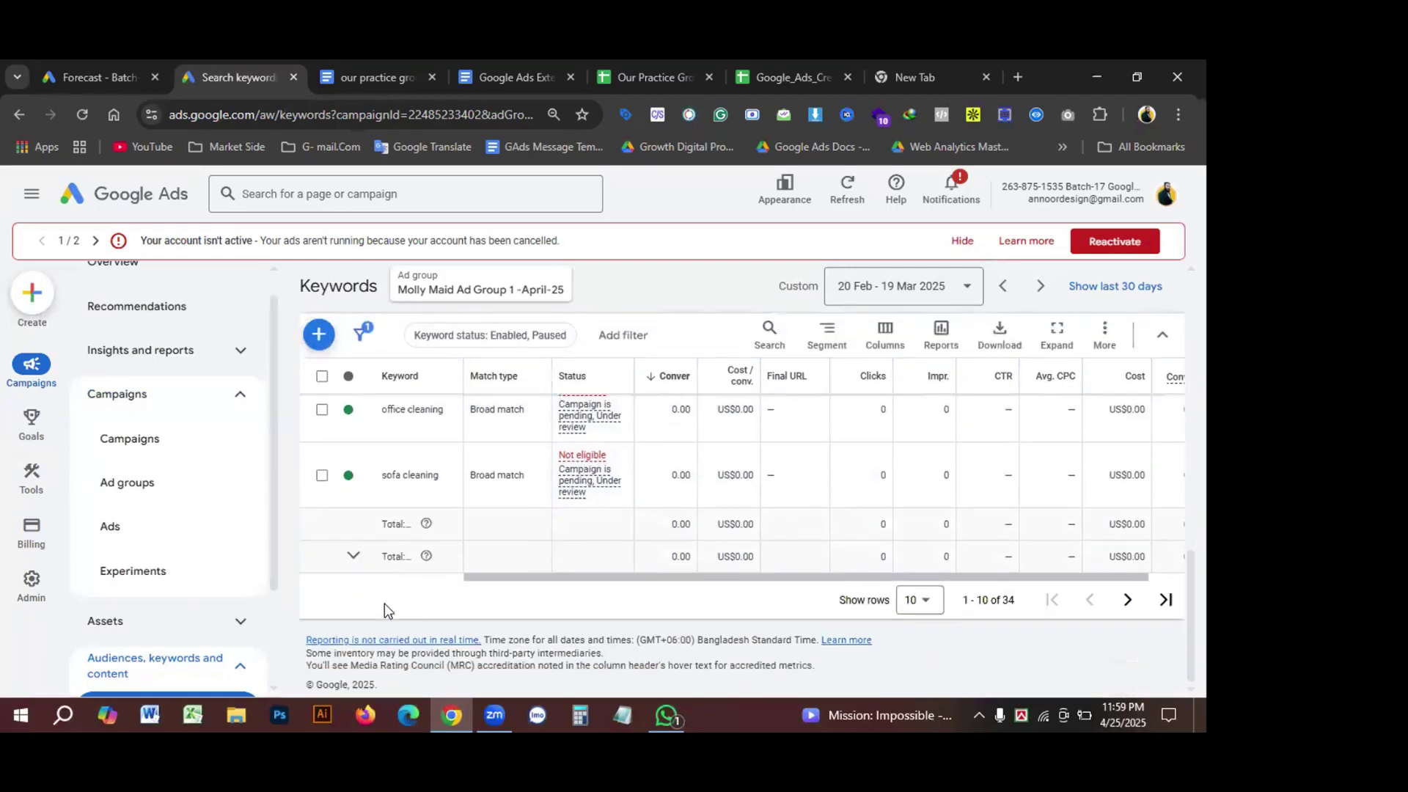
Step: Show up to 100 keywords per page in the Molly Maid keyword table
{"action": "left_click", "coordinate": [918, 604]}
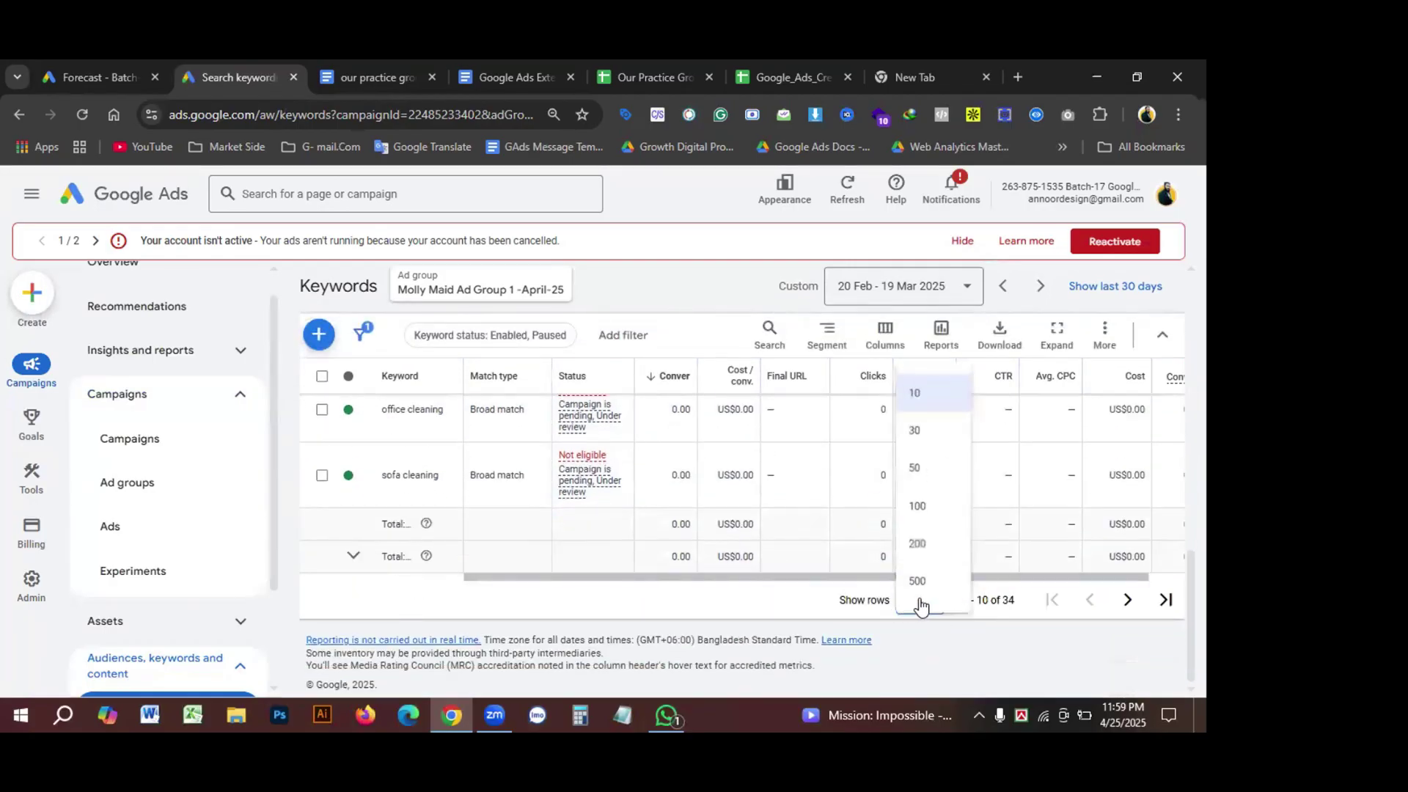
{"action": "left_click", "coordinate": [924, 508]}
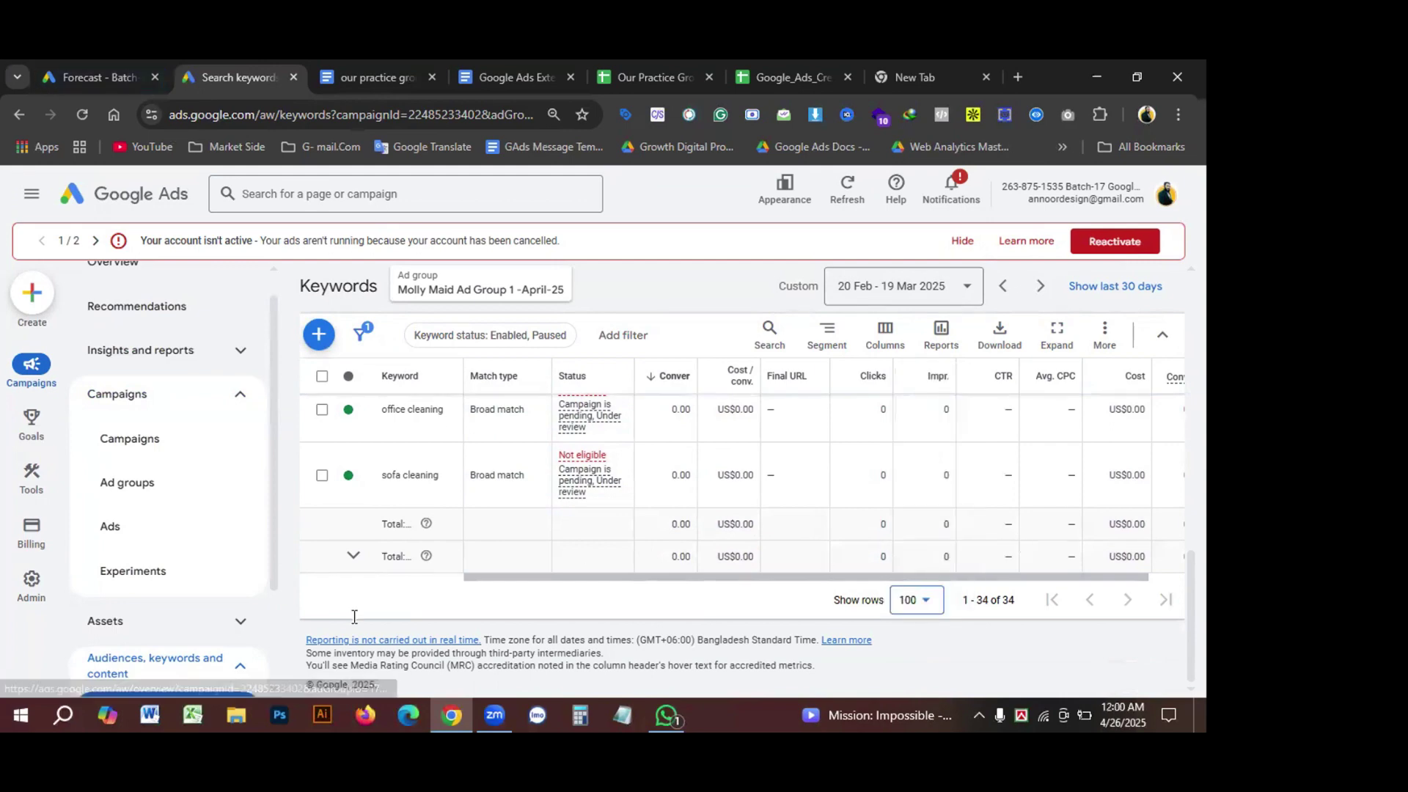
{"action": "scroll", "coordinate": [390, 546], "scroll_direction": "down", "scroll_amount": 5}
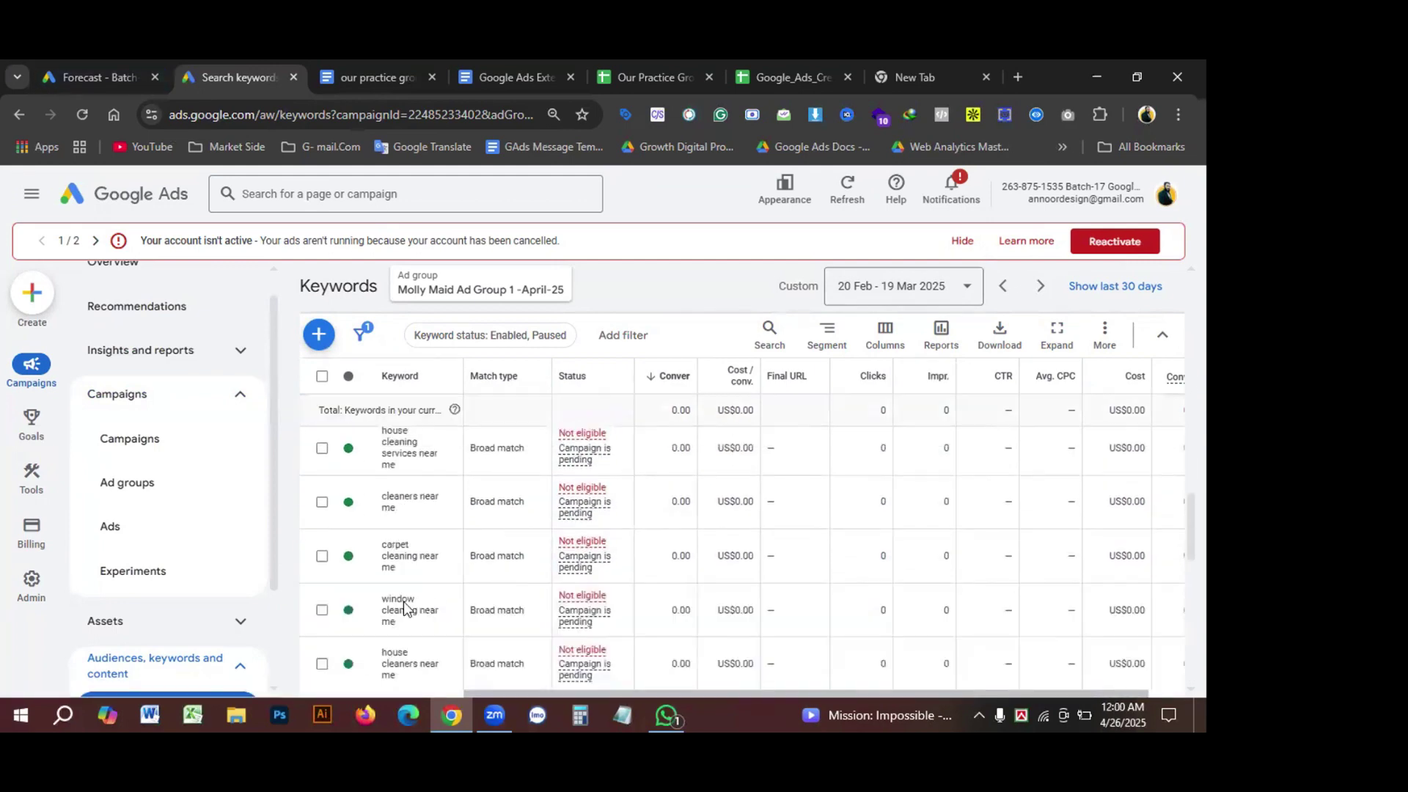
{"action": "scroll", "coordinate": [412, 660], "scroll_direction": "down", "scroll_amount": 5}
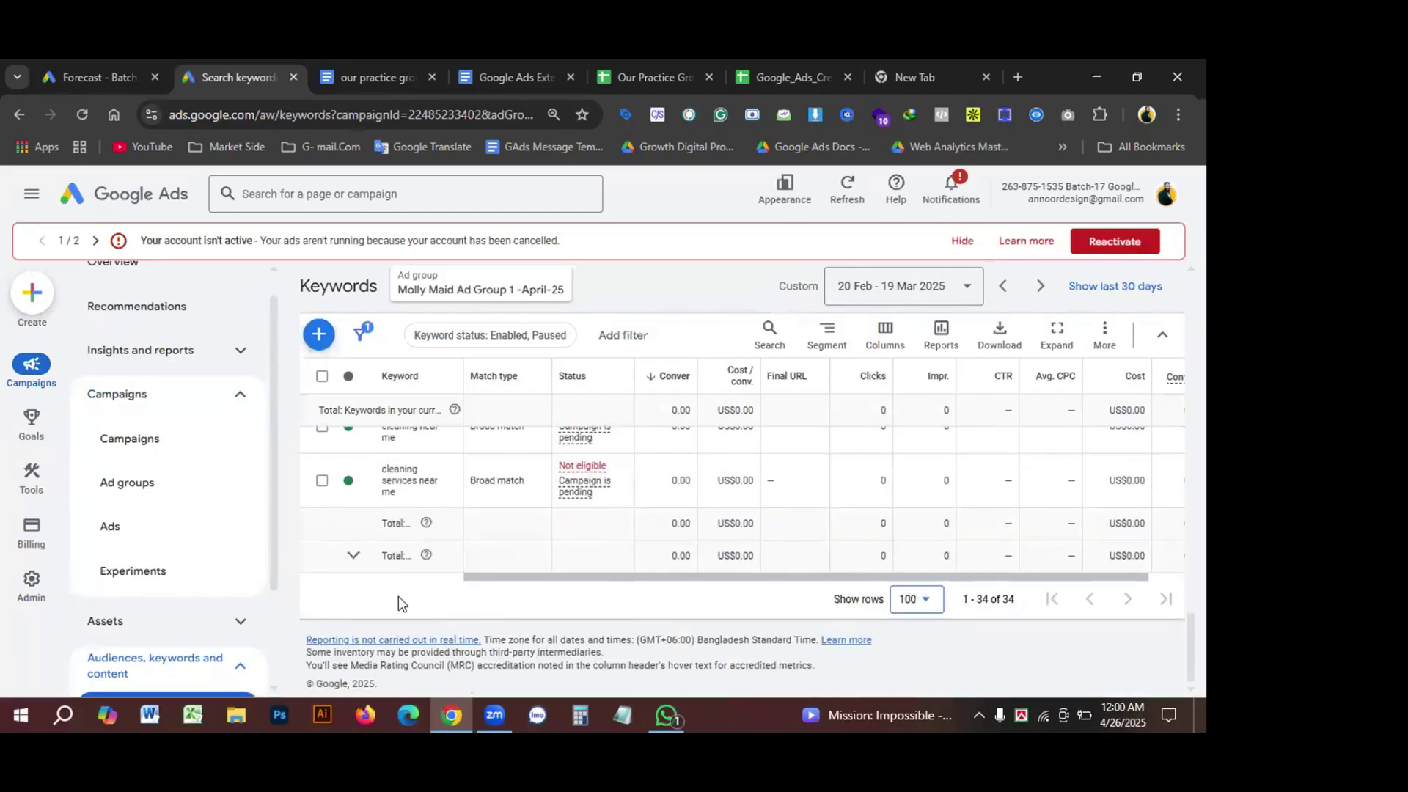
{"action": "scroll", "coordinate": [398, 596], "scroll_direction": "up", "scroll_amount": 1}
Step: Tick the first 'near me' keywords, from cleaning services near me to maid services near me
{"action": "left_click", "coordinate": [322, 568]}
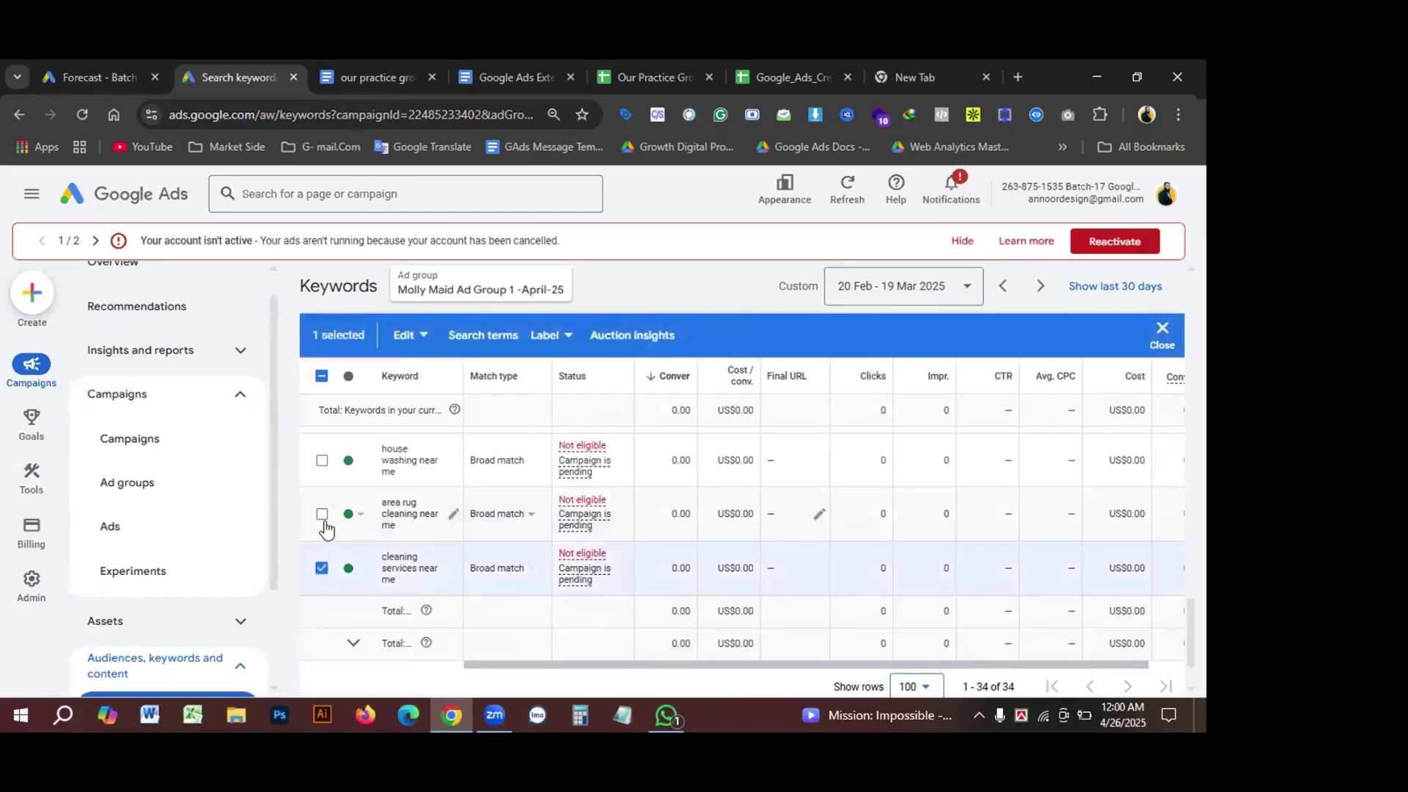
{"action": "left_click", "coordinate": [322, 513]}
{"action": "left_click", "coordinate": [322, 460]}
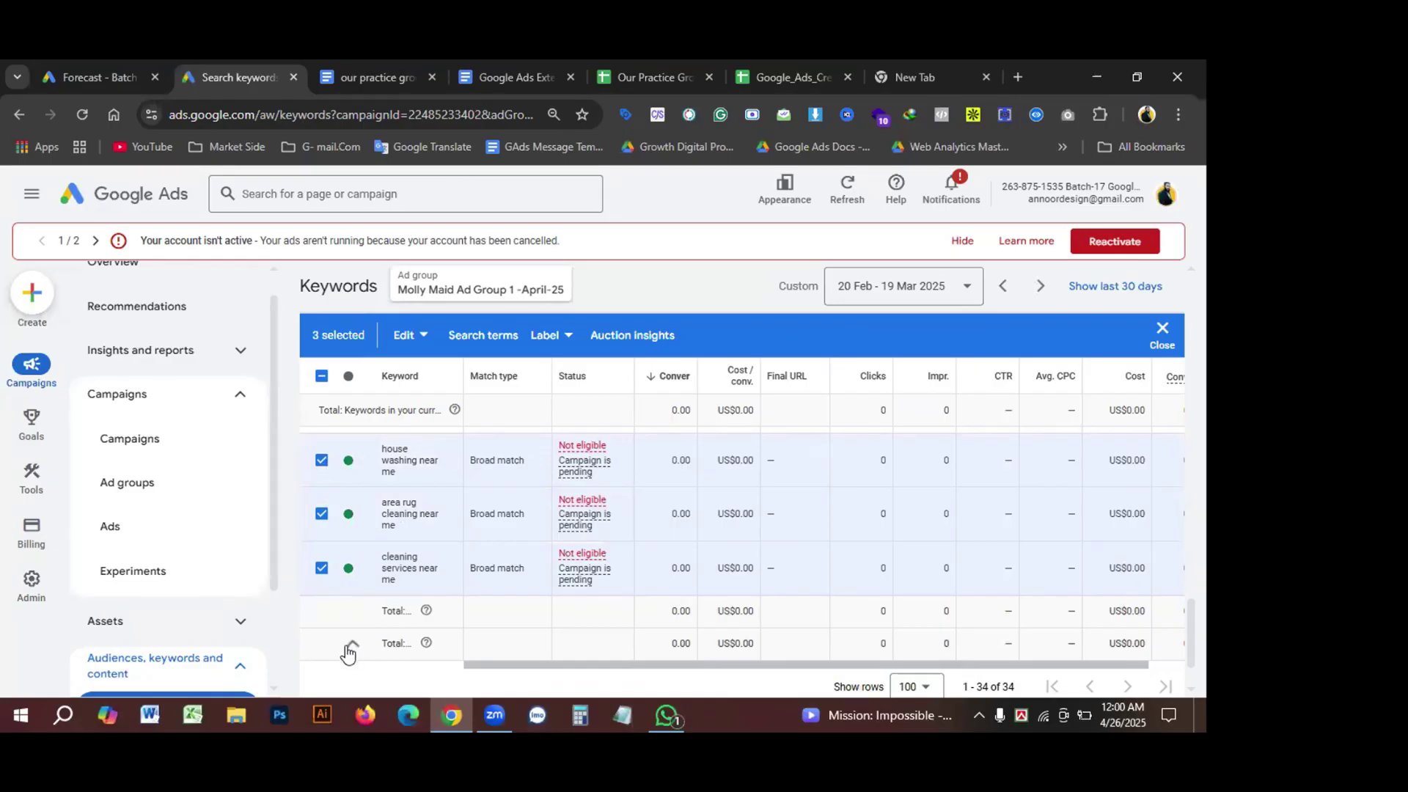
{"action": "scroll", "coordinate": [370, 635], "scroll_direction": "up", "scroll_amount": 1}
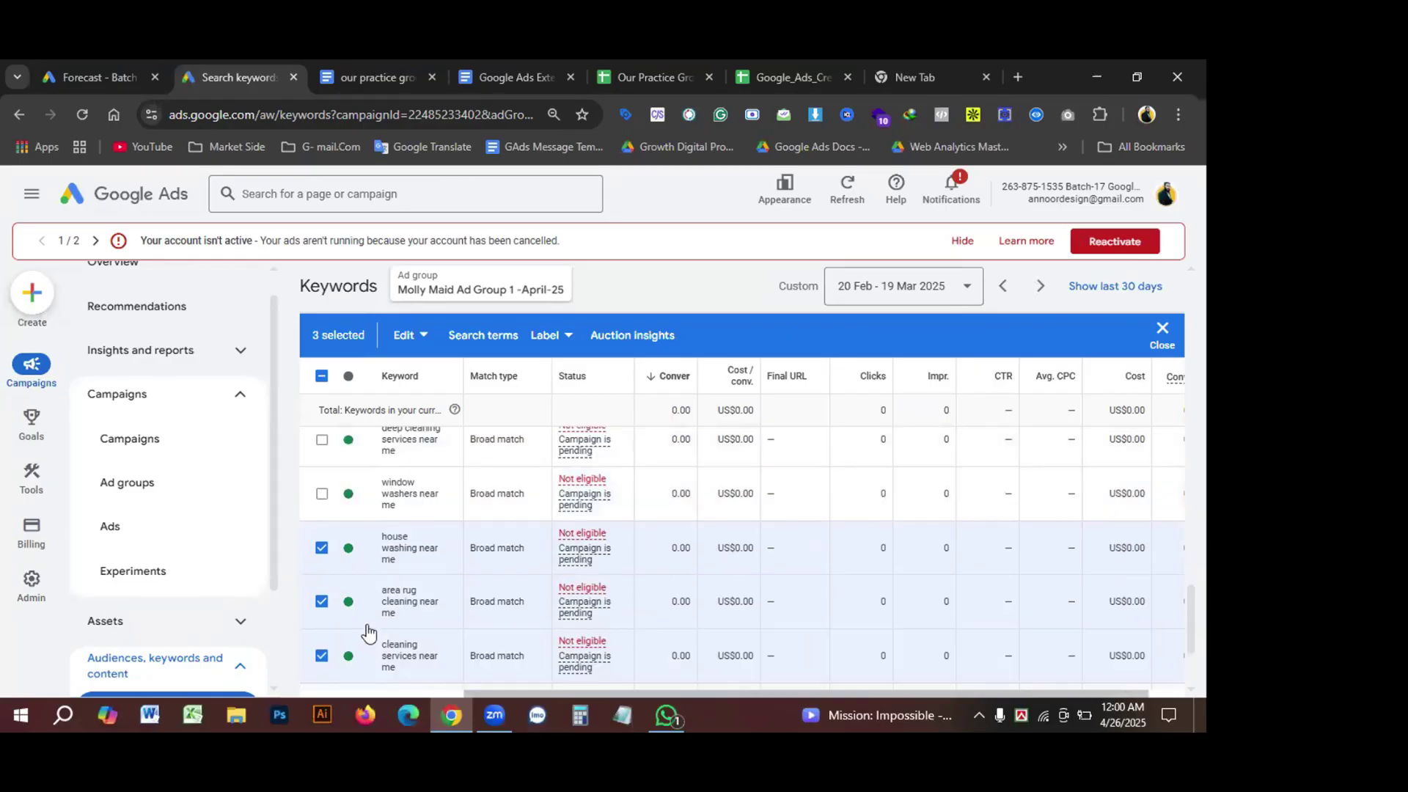
{"action": "left_click", "coordinate": [322, 493]}
{"action": "left_click", "coordinate": [322, 440]}
{"action": "scroll", "coordinate": [393, 537], "scroll_direction": "up", "scroll_amount": 1}
{"action": "left_click", "coordinate": [322, 473]}
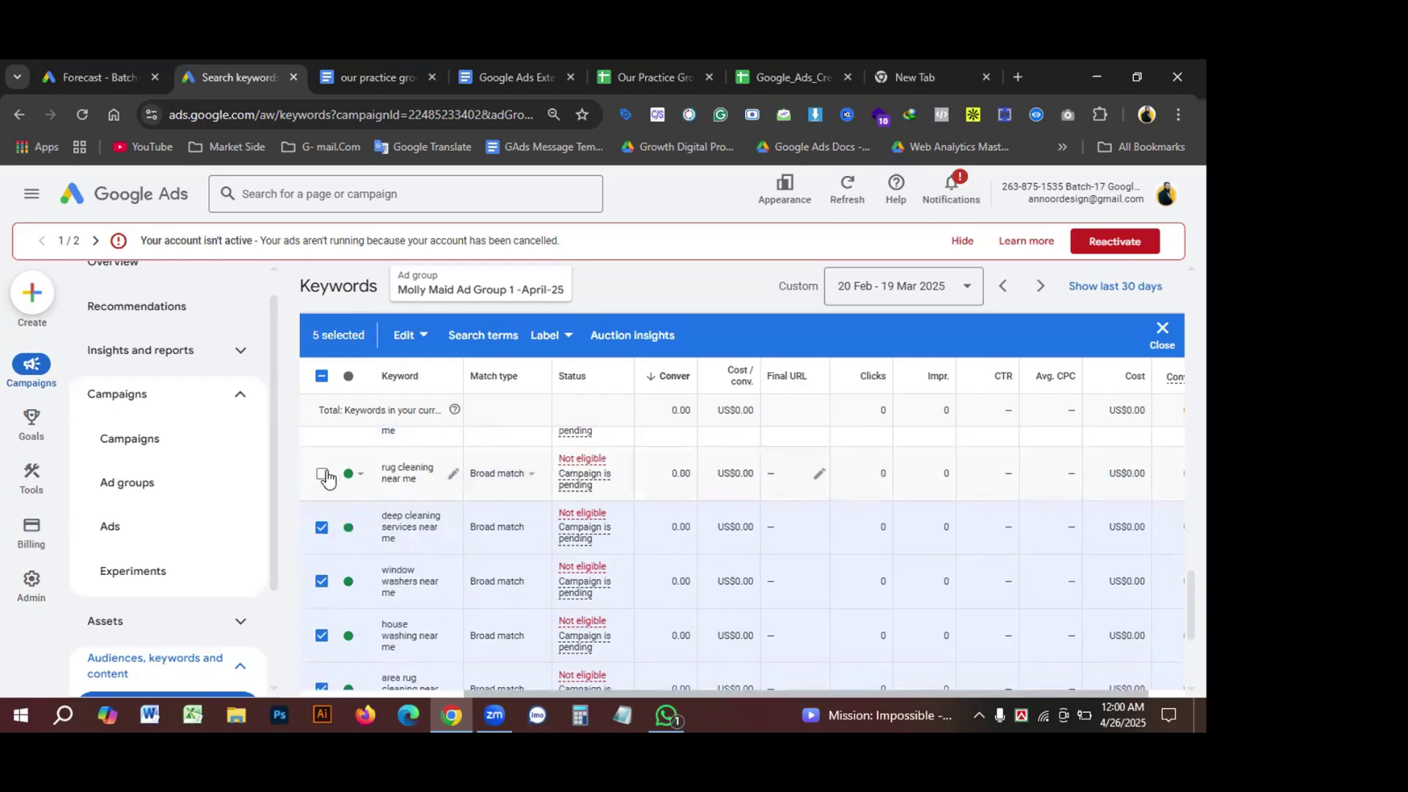
{"action": "scroll", "coordinate": [328, 477], "scroll_direction": "up", "scroll_amount": 1}
{"action": "left_click", "coordinate": [321, 455]}
{"action": "scroll", "coordinate": [321, 460], "scroll_direction": "up", "scroll_amount": 2}
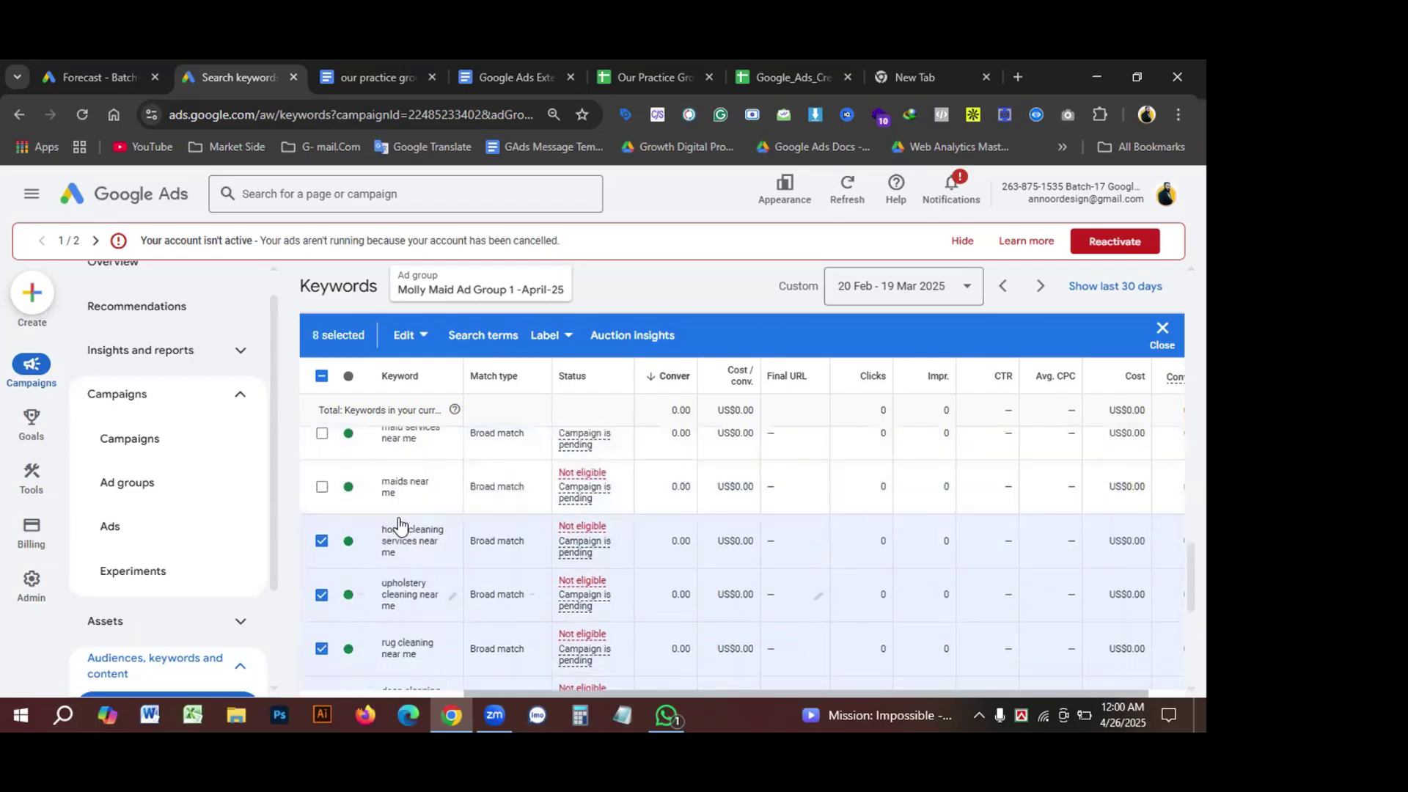
{"action": "left_click", "coordinate": [321, 521]}
Step: Tick the remaining unwanted keywords, from maids near me through couch cleaning service
{"action": "left_click", "coordinate": [322, 574]}
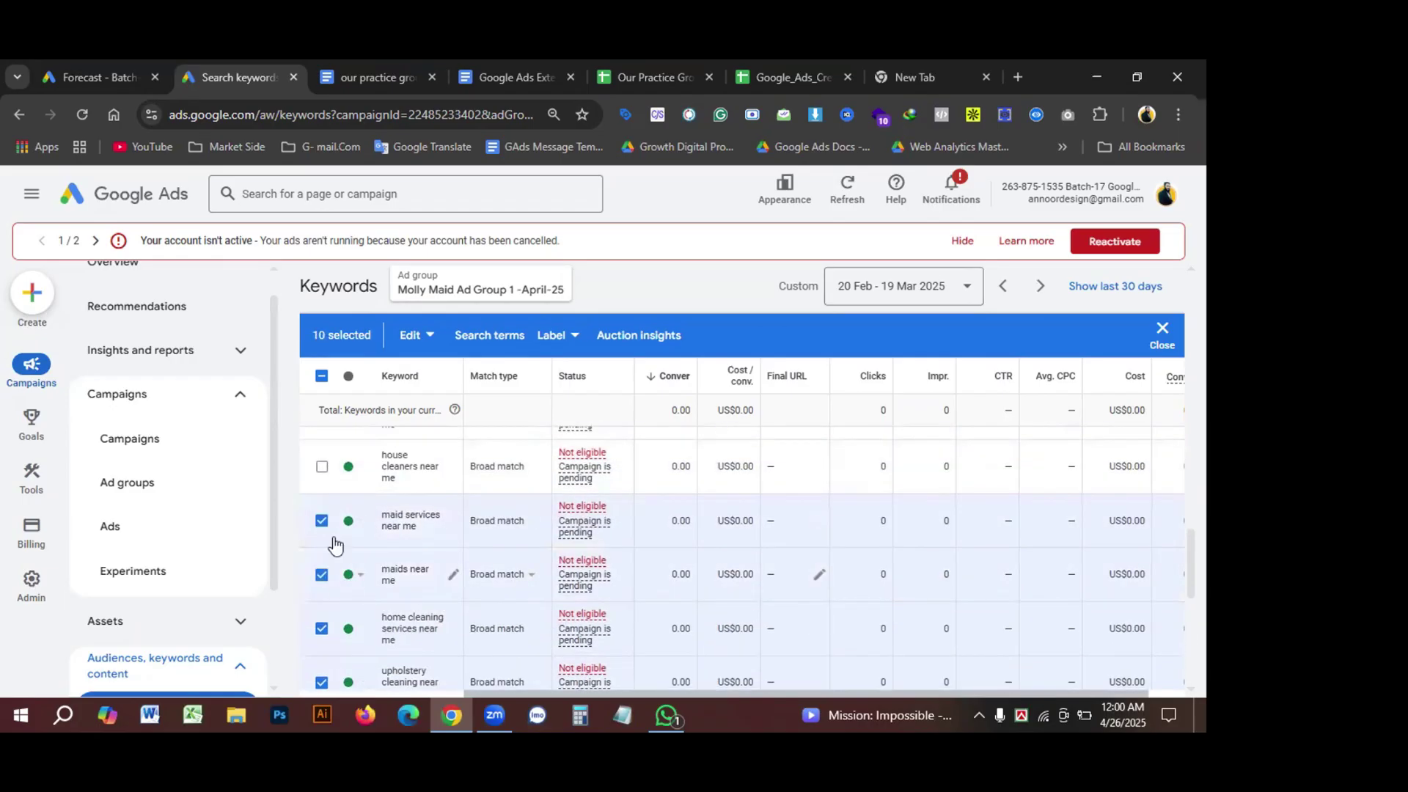
{"action": "left_click", "coordinate": [321, 466]}
{"action": "scroll", "coordinate": [344, 517], "scroll_direction": "up", "scroll_amount": 1}
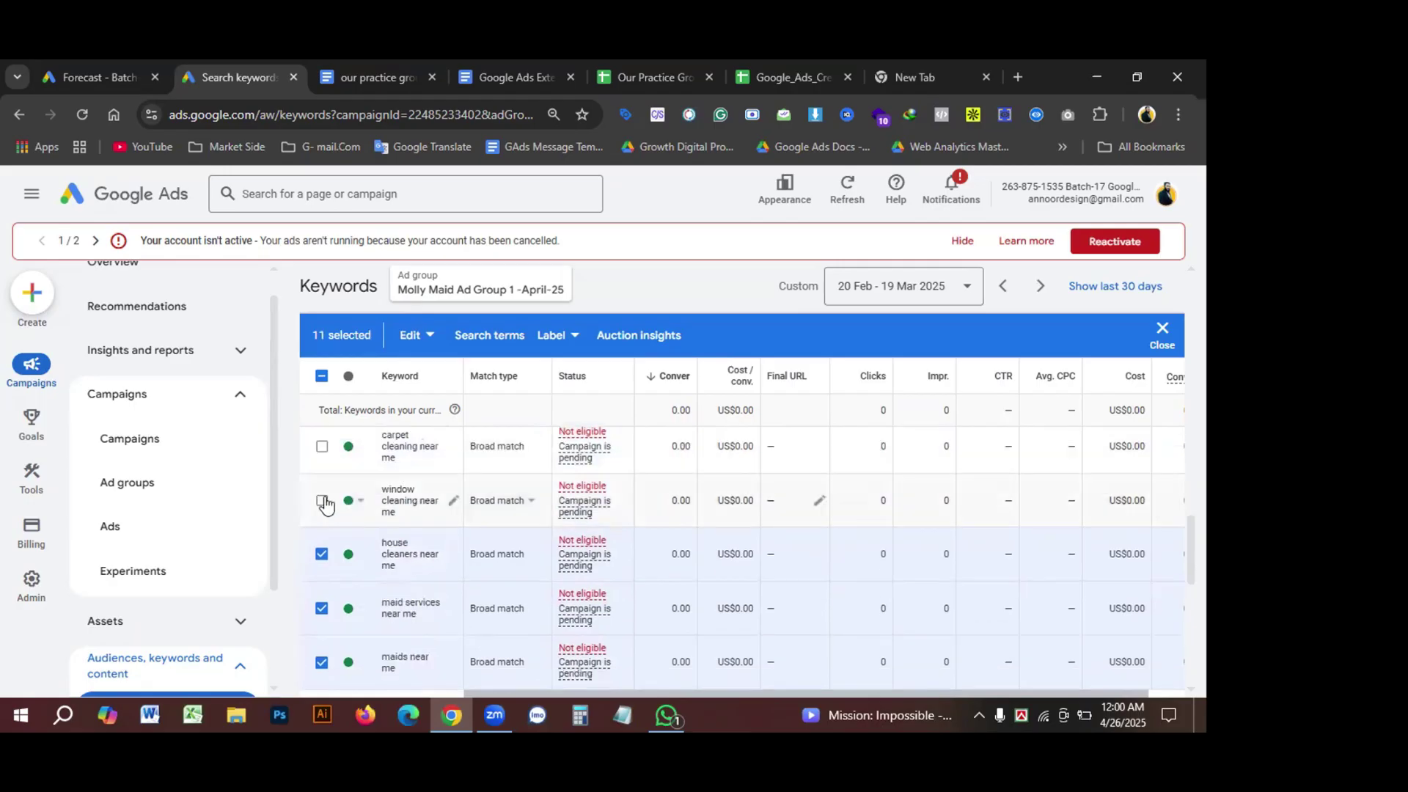
{"action": "left_click", "coordinate": [322, 500]}
{"action": "left_click", "coordinate": [321, 445]}
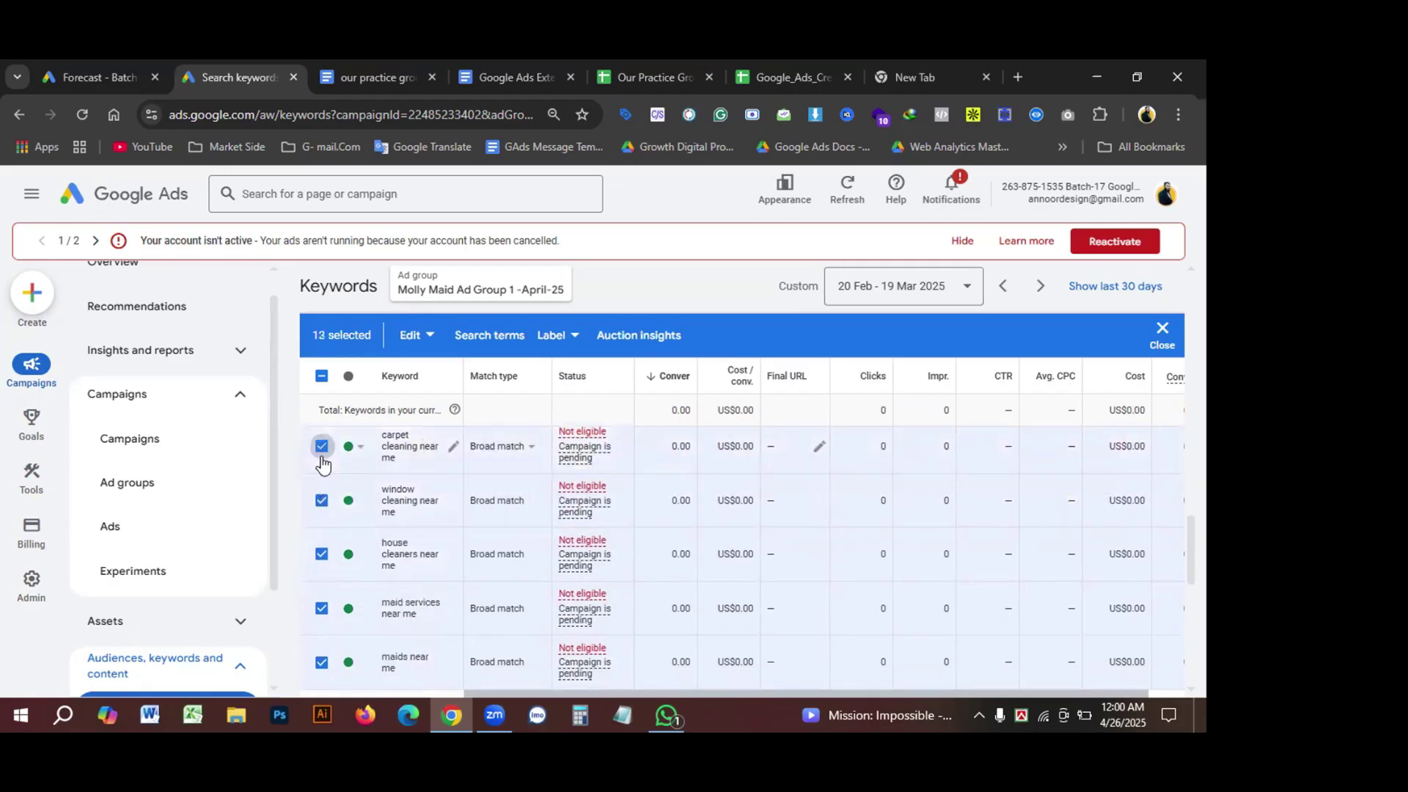
{"action": "scroll", "coordinate": [332, 492], "scroll_direction": "up", "scroll_amount": 1}
{"action": "left_click", "coordinate": [321, 479]}
{"action": "scroll", "coordinate": [330, 491], "scroll_direction": "up", "scroll_amount": 1}
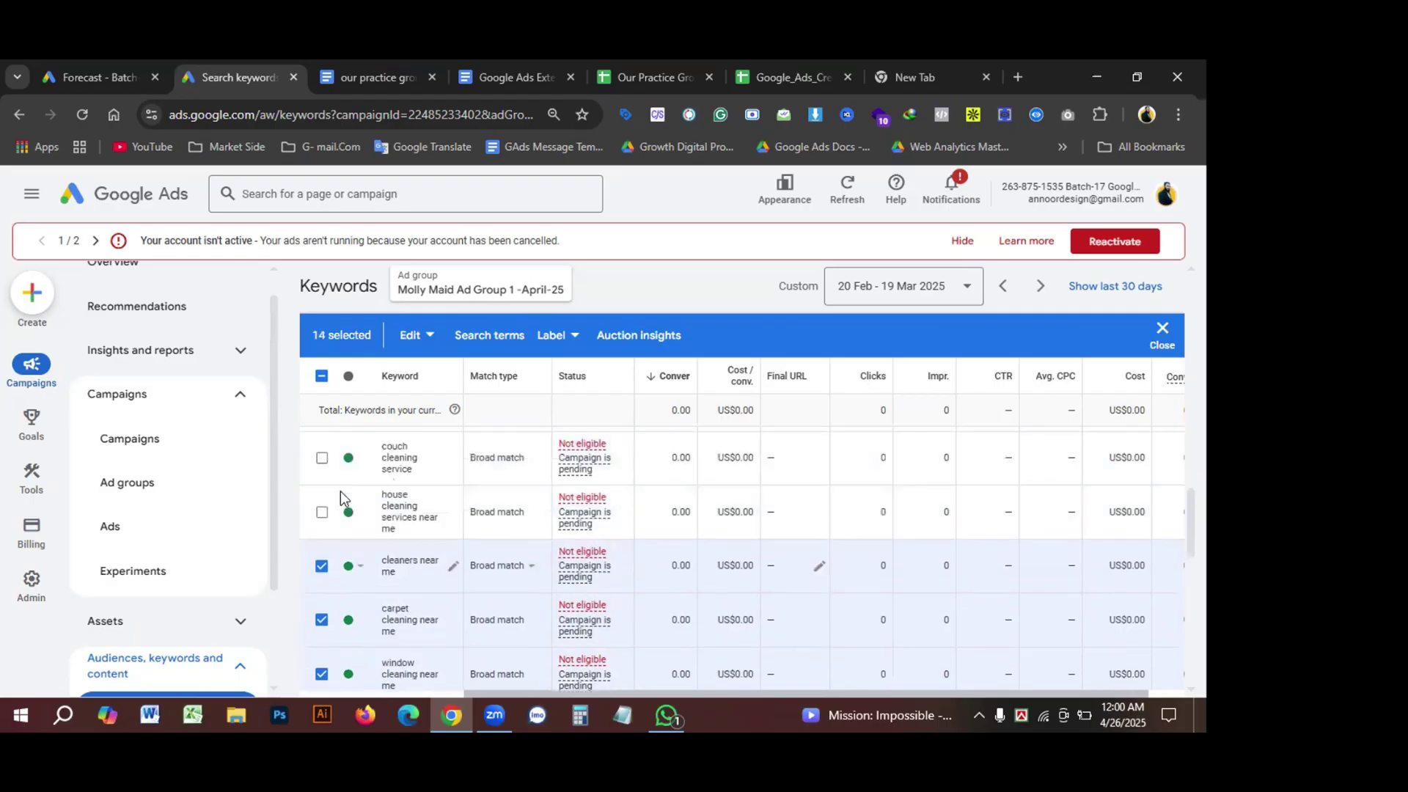
{"action": "left_click", "coordinate": [322, 511]}
{"action": "left_click", "coordinate": [321, 457]}
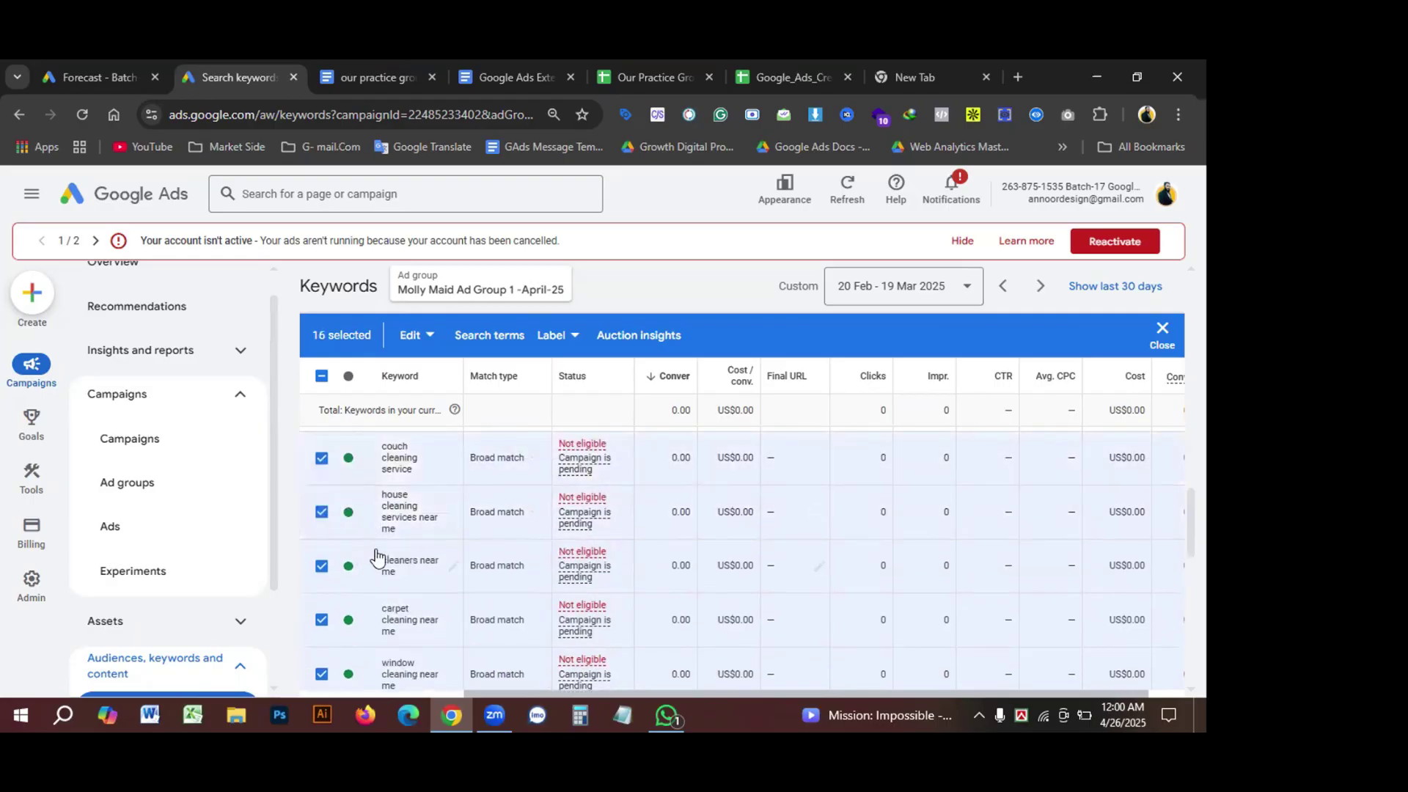
{"action": "scroll", "coordinate": [345, 546], "scroll_direction": "up", "scroll_amount": 1}
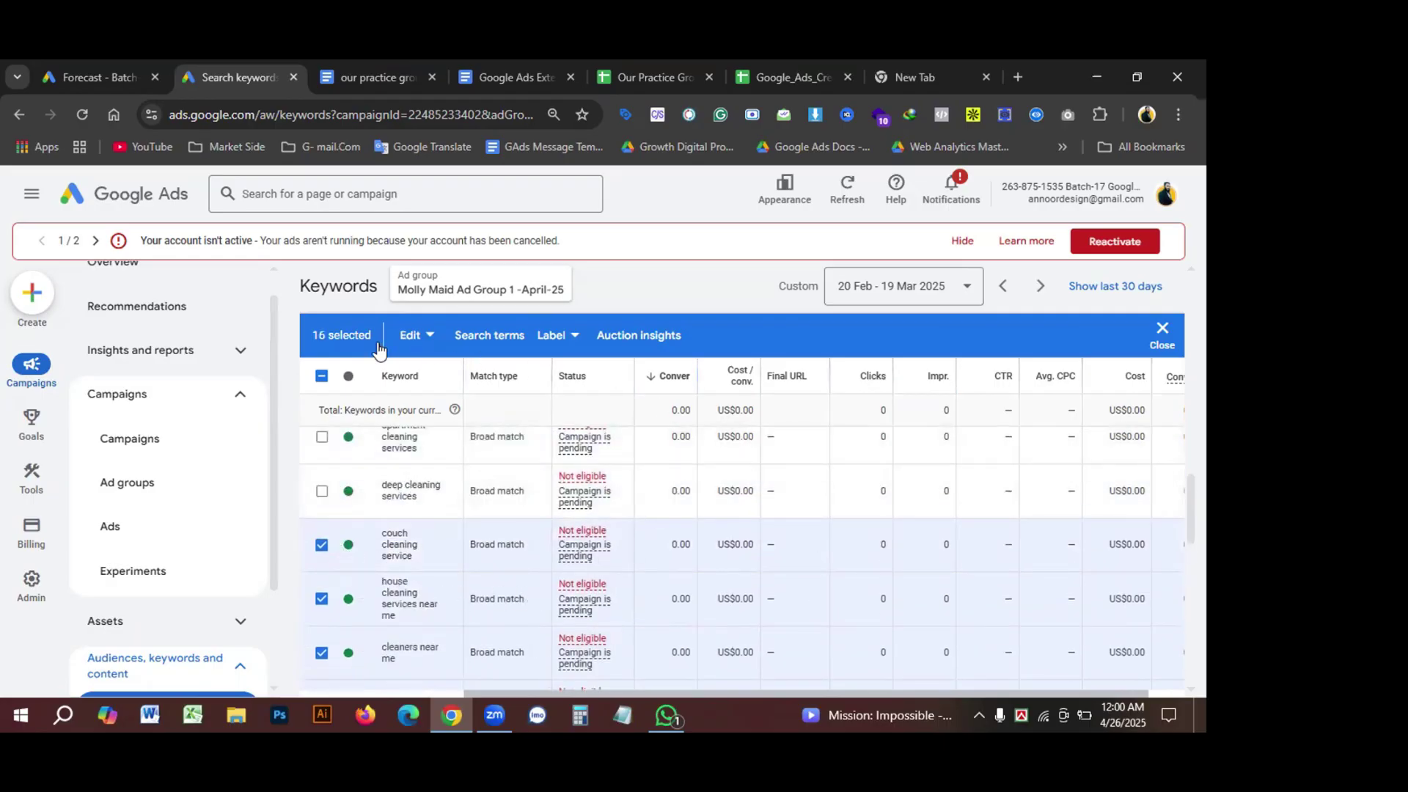
{"action": "right_click", "coordinate": [429, 339]}
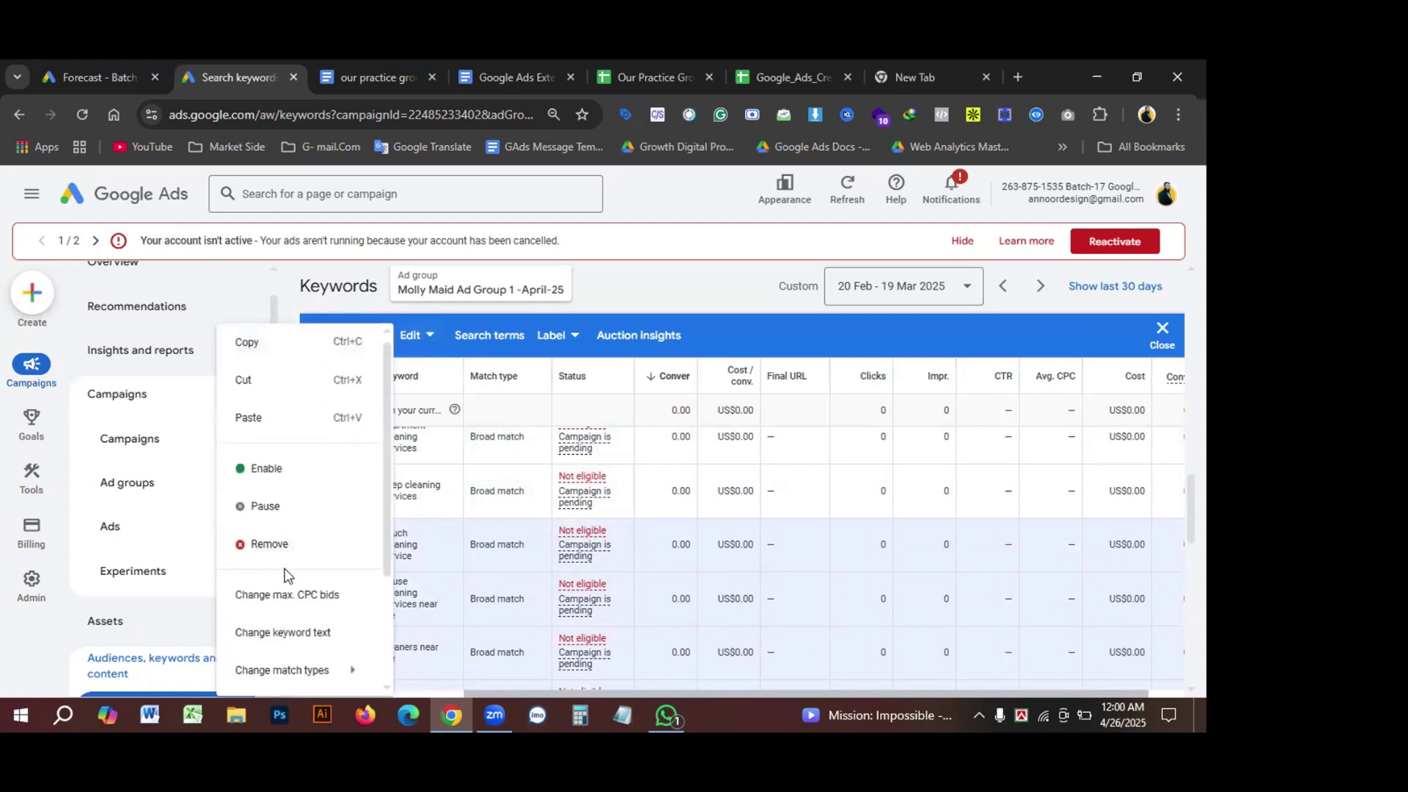
Step: Permanently remove the 16 selected keywords, leaving 18 in Molly Maid Ad Group 1 -April-25
{"action": "left_click", "coordinate": [255, 546]}
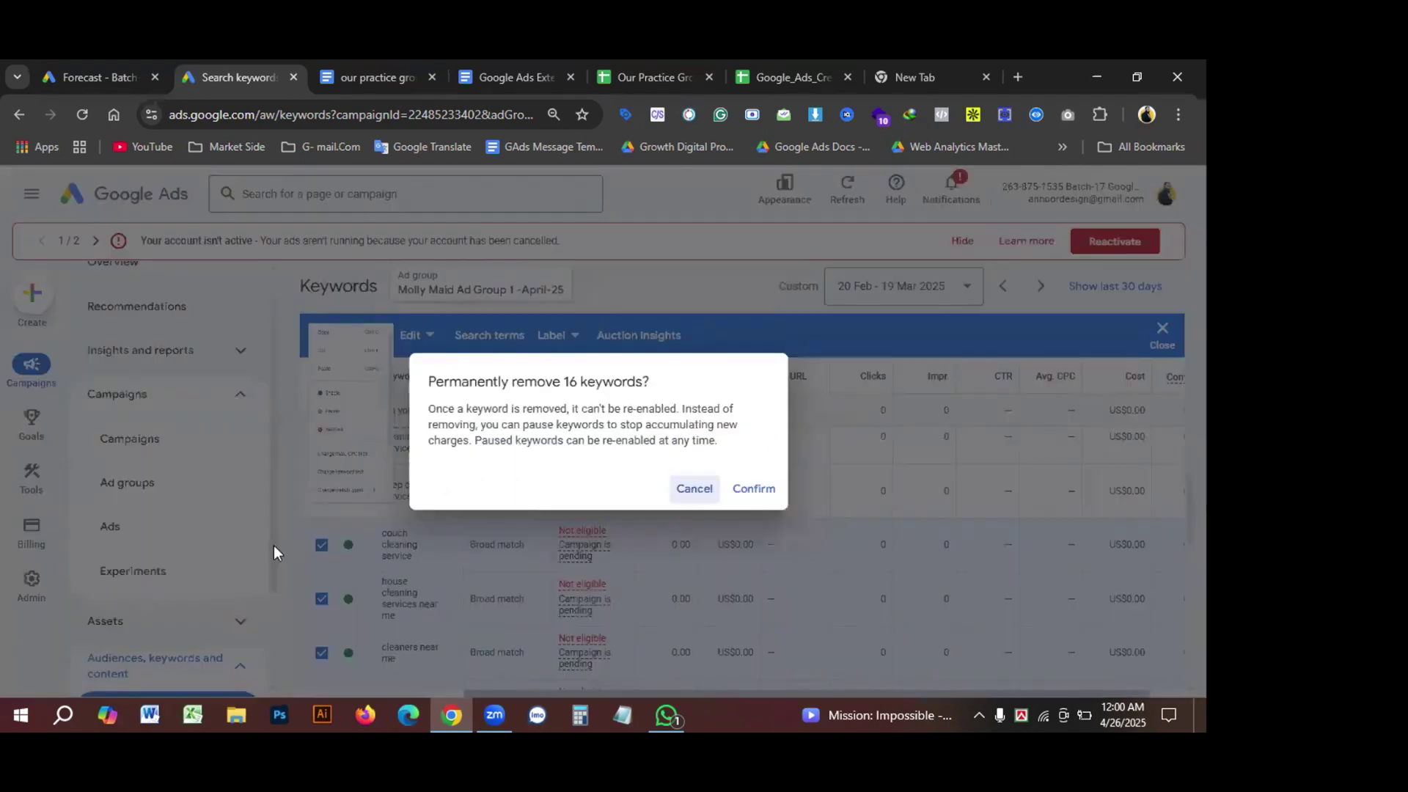
{"action": "left_click", "coordinate": [739, 489]}
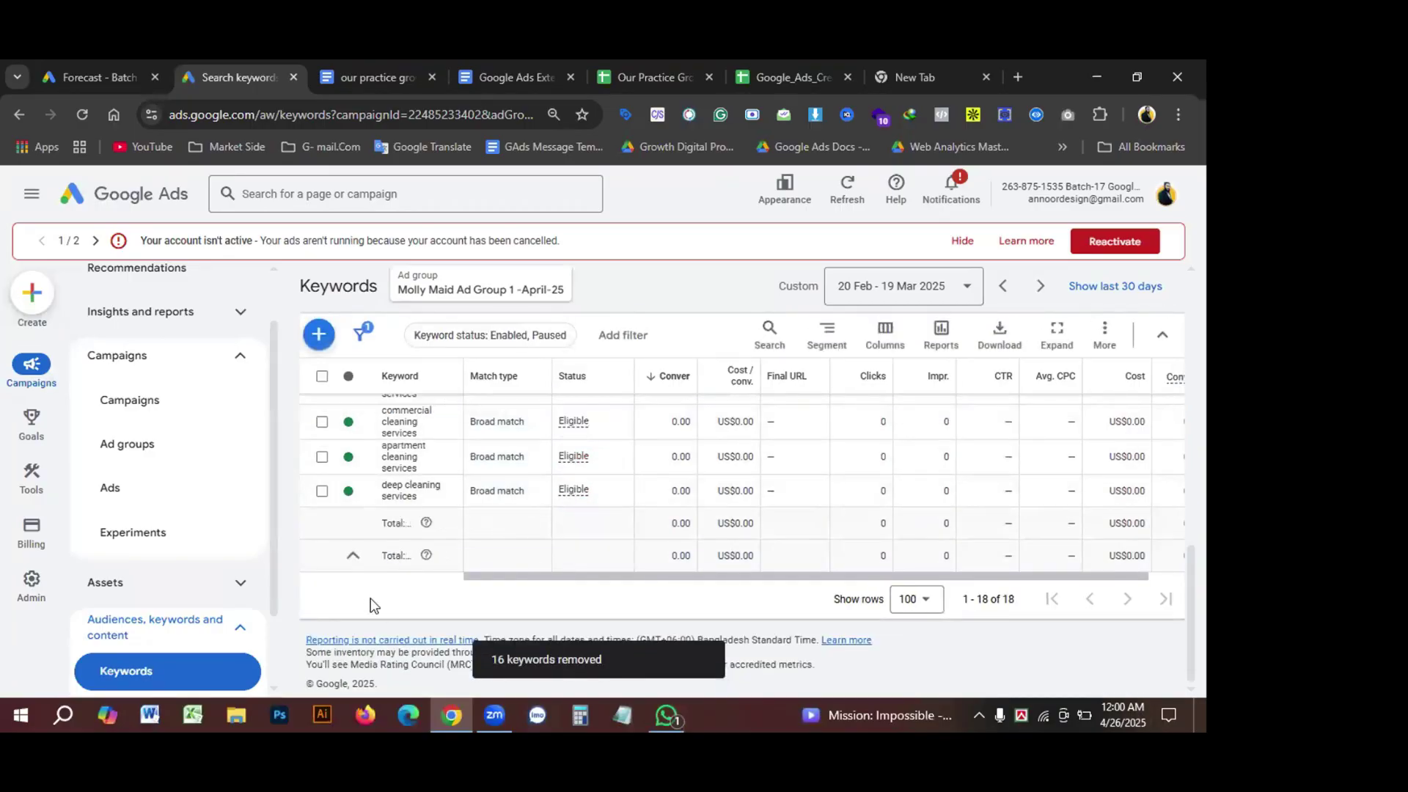
{"action": "scroll", "coordinate": [374, 605], "scroll_direction": "up", "scroll_amount": 10}
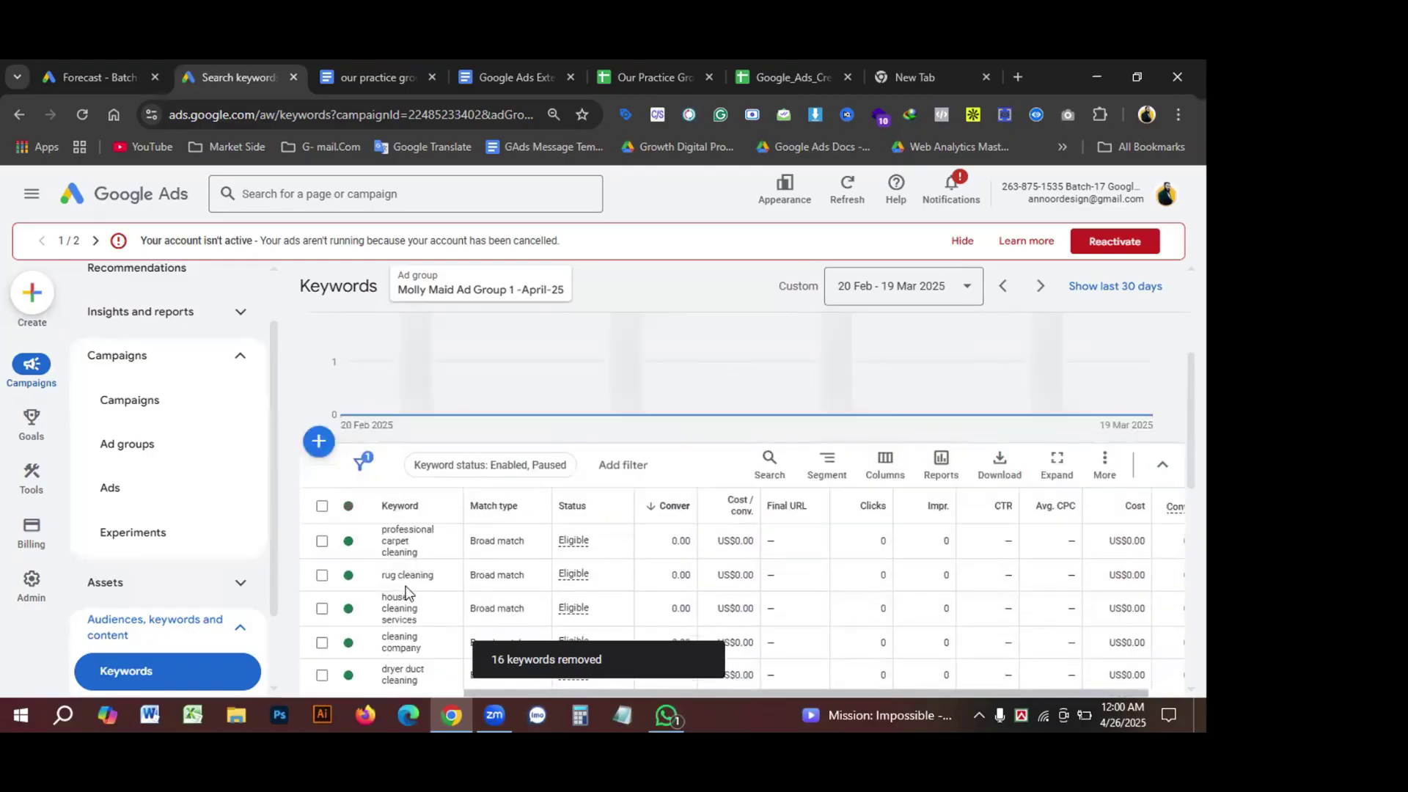
{"action": "scroll", "coordinate": [409, 592], "scroll_direction": "down", "scroll_amount": 3}
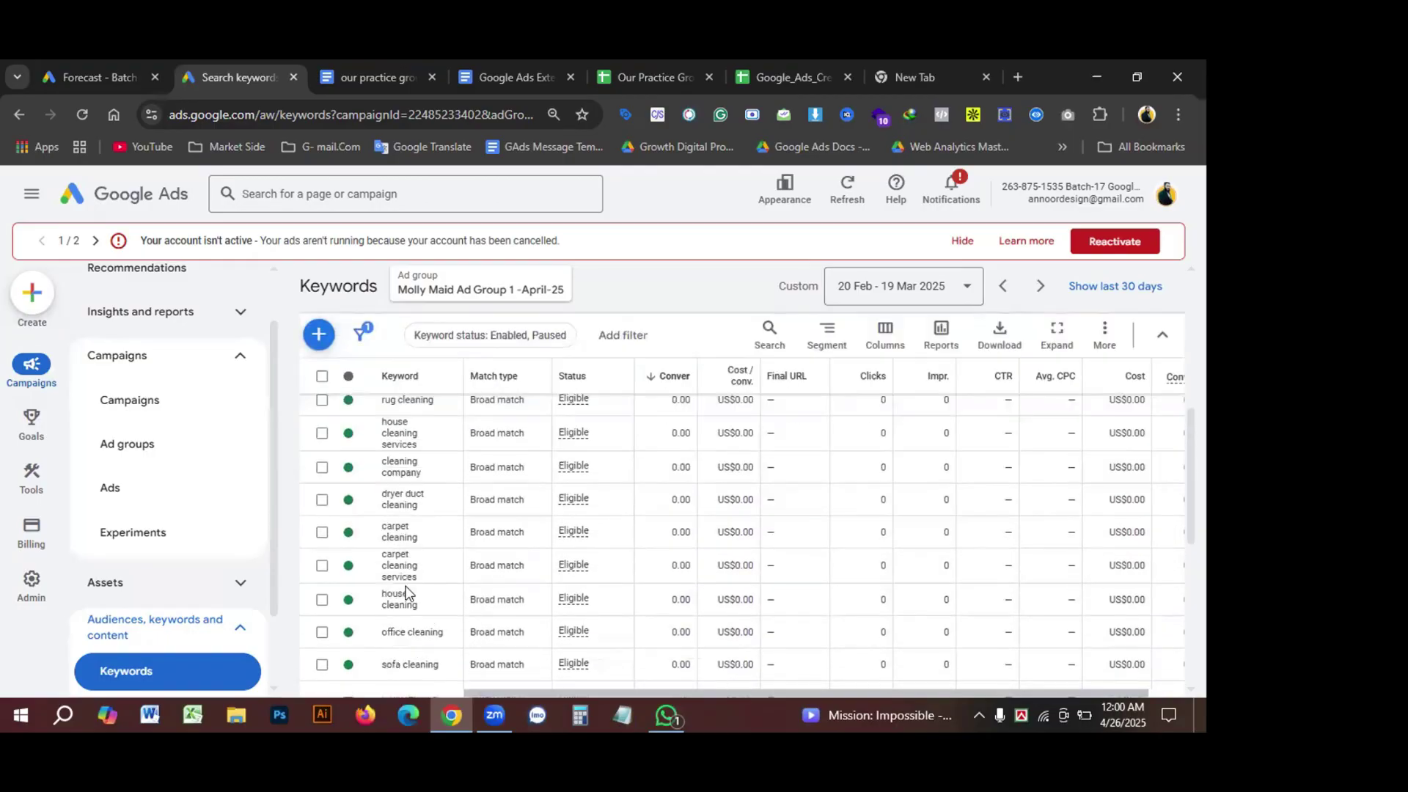
{"action": "left_click", "coordinate": [317, 336]}
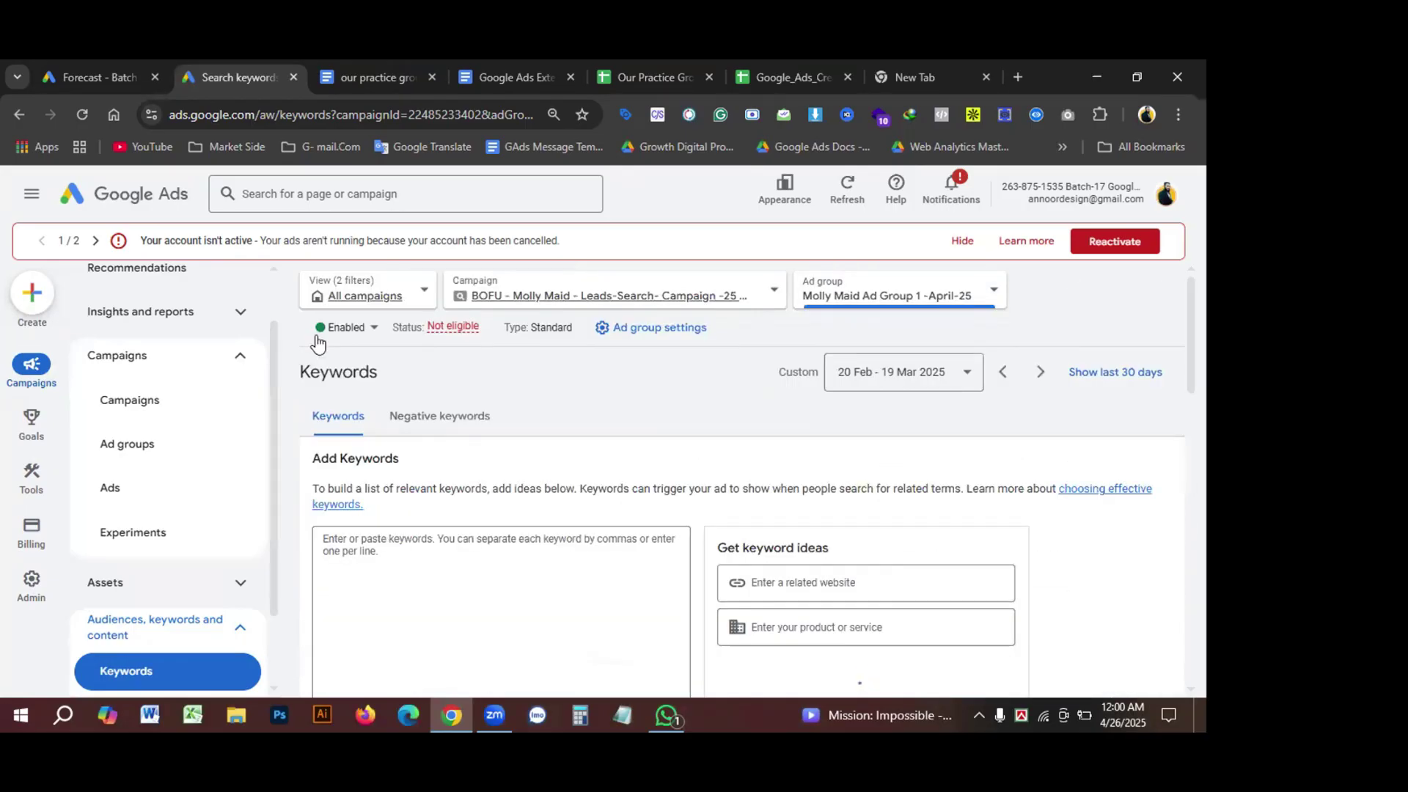
Step: Back on the Ad groups list, review the Molly Maid ad group's name and settings
{"action": "left_click", "coordinate": [19, 115]}
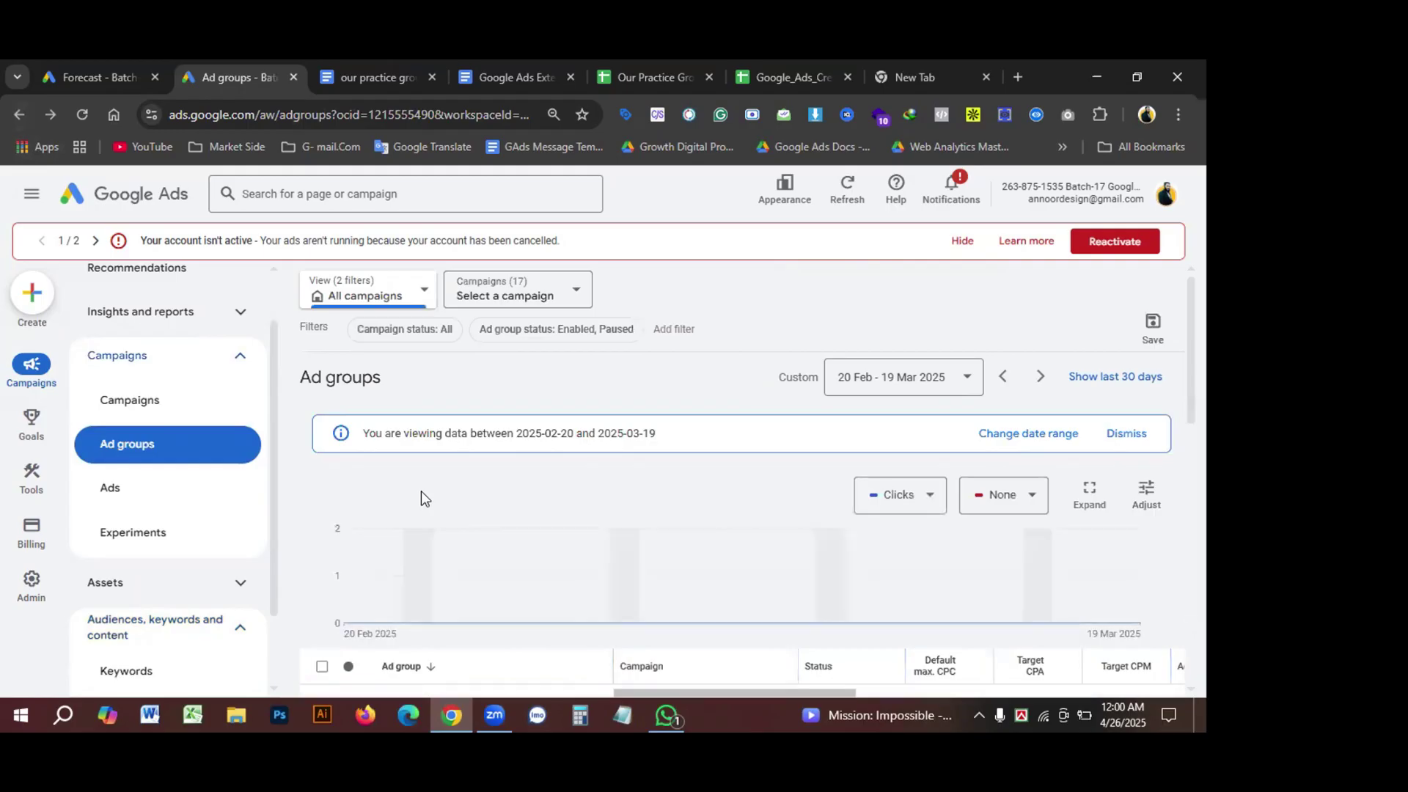
{"action": "scroll", "coordinate": [507, 534], "scroll_direction": "down", "scroll_amount": 4}
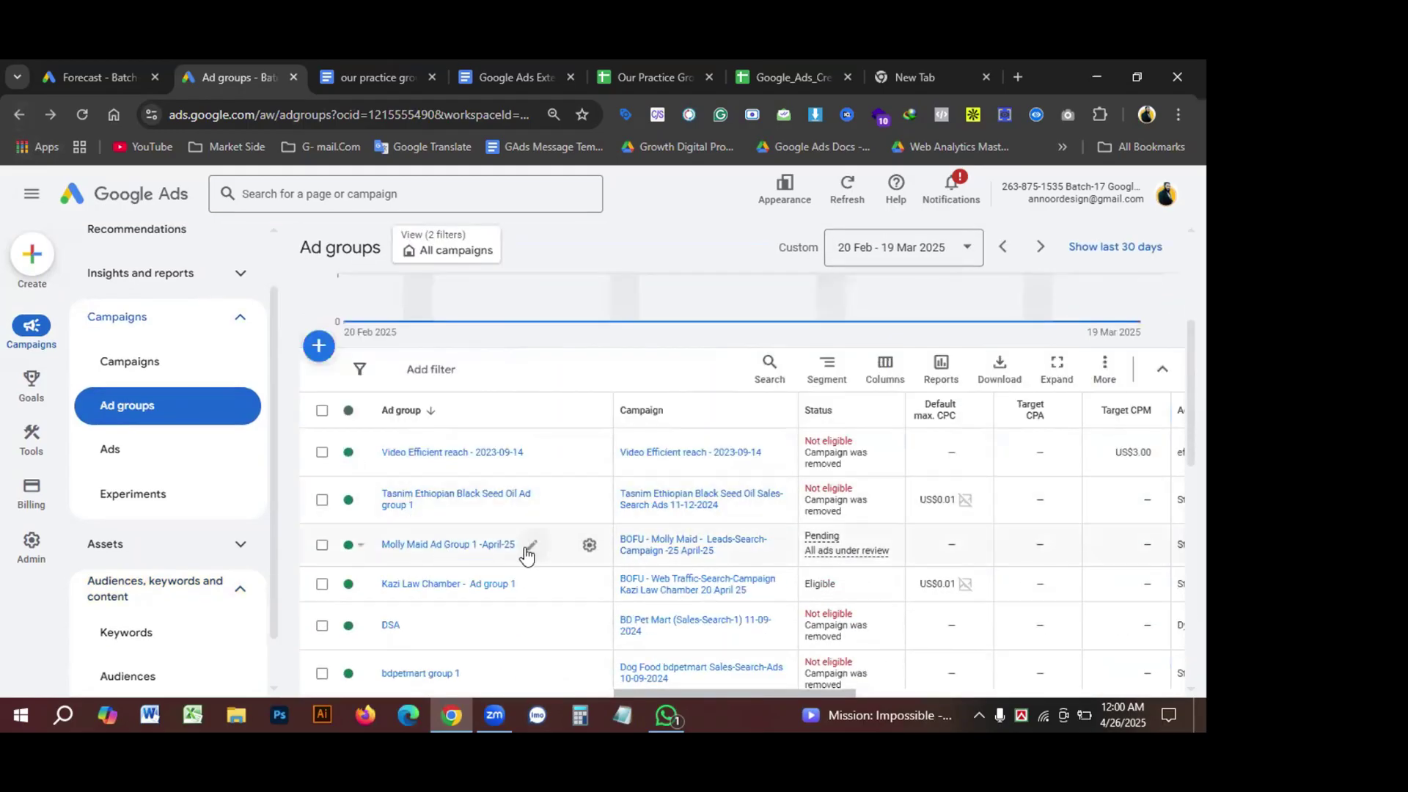
{"action": "left_click", "coordinate": [529, 547]}
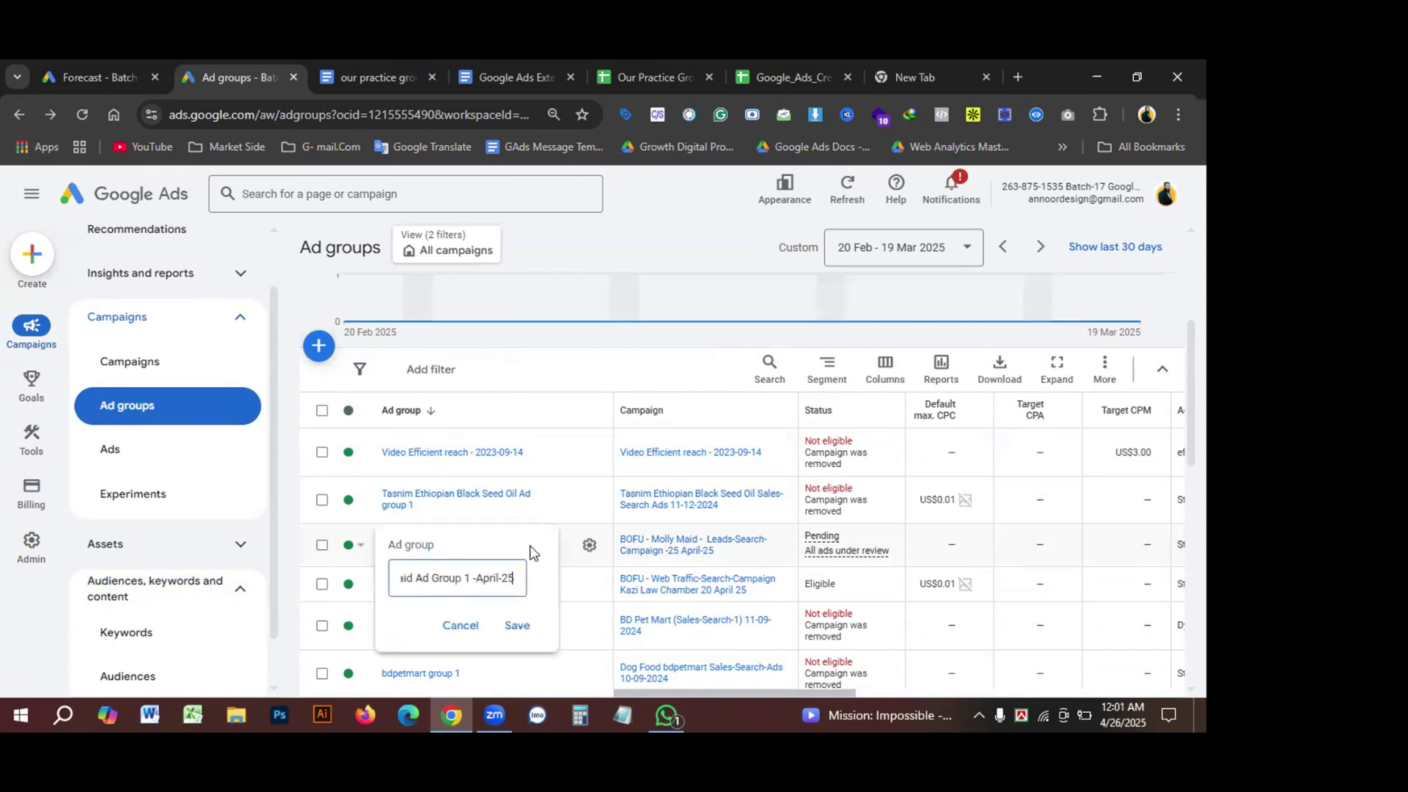
{"action": "left_click", "coordinate": [589, 546]}
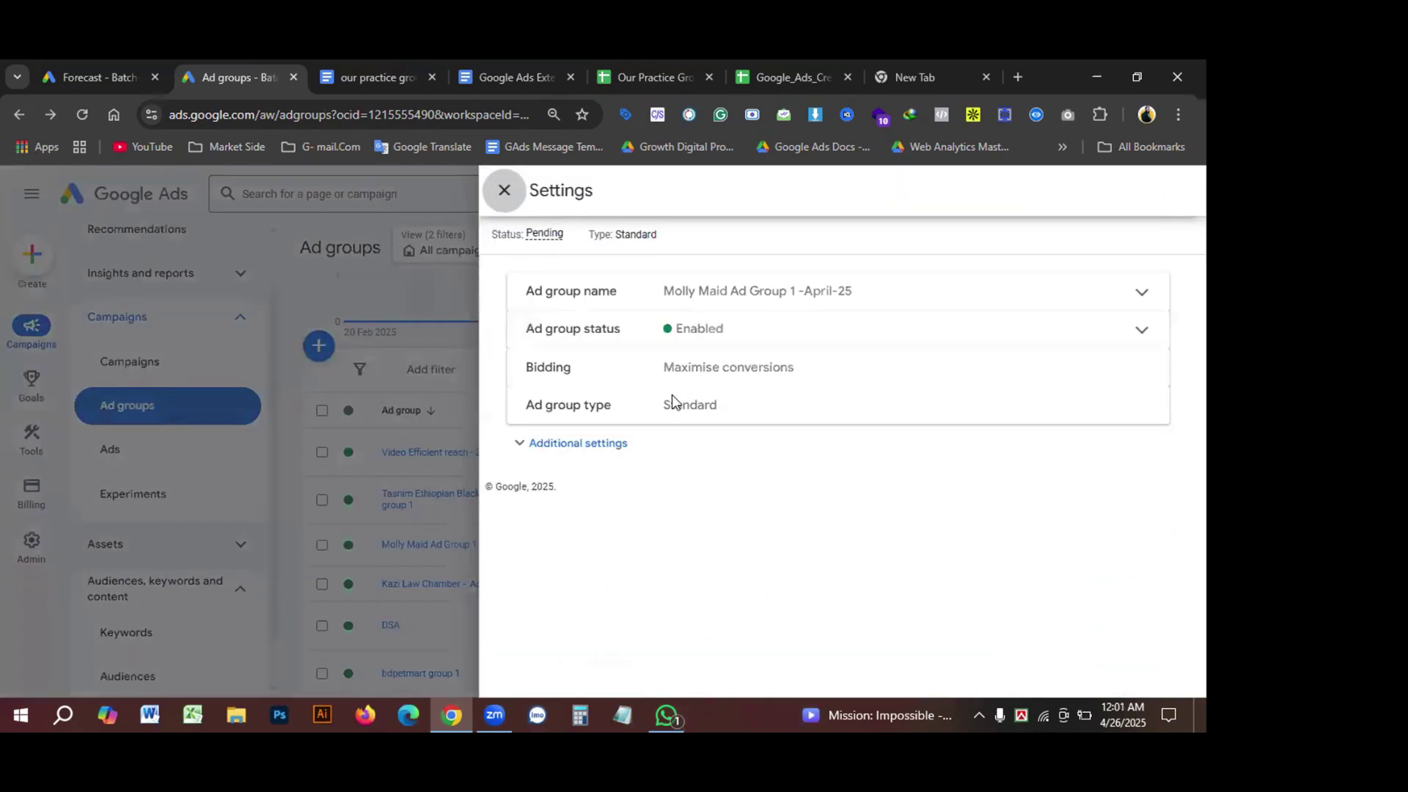
{"action": "left_click", "coordinate": [575, 293]}
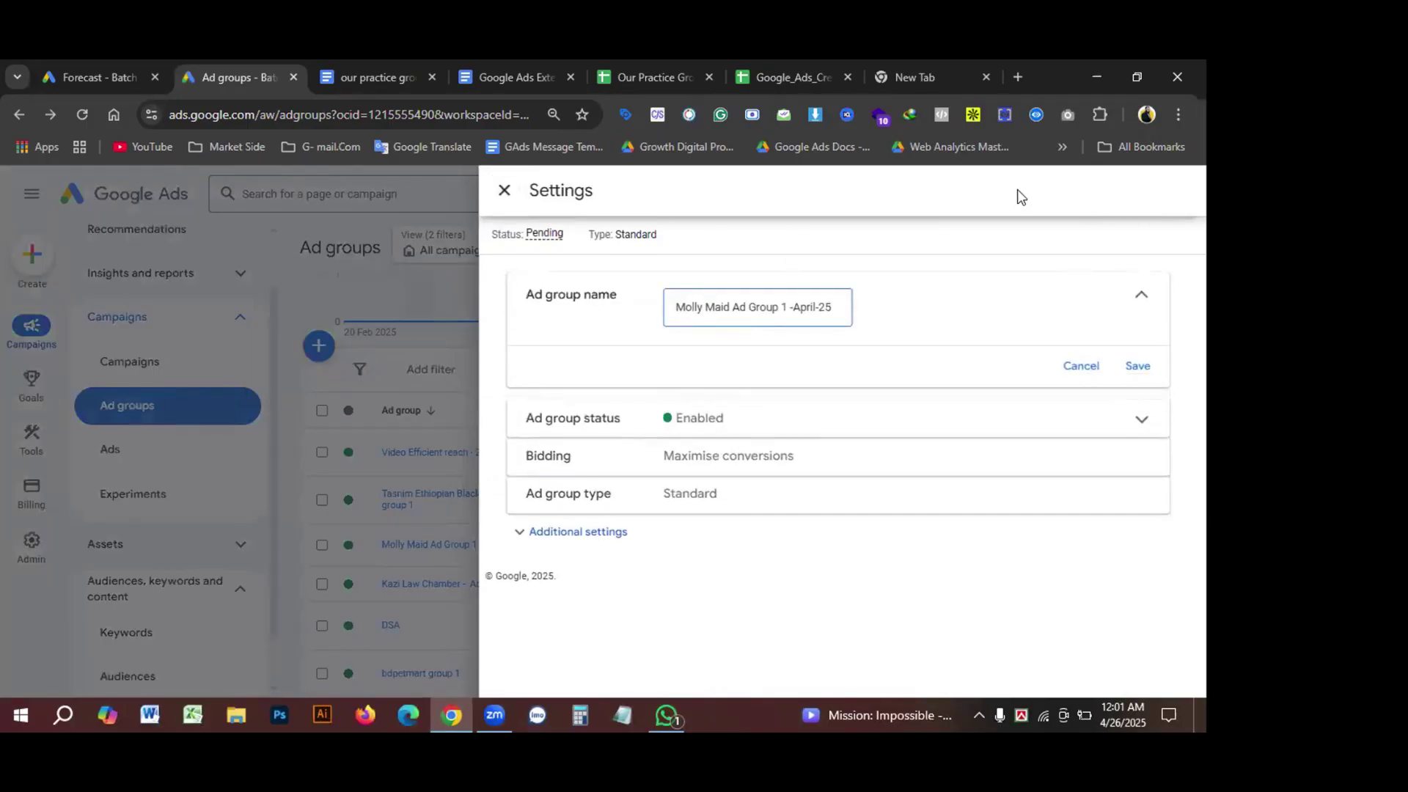
{"action": "left_click", "coordinate": [348, 305]}
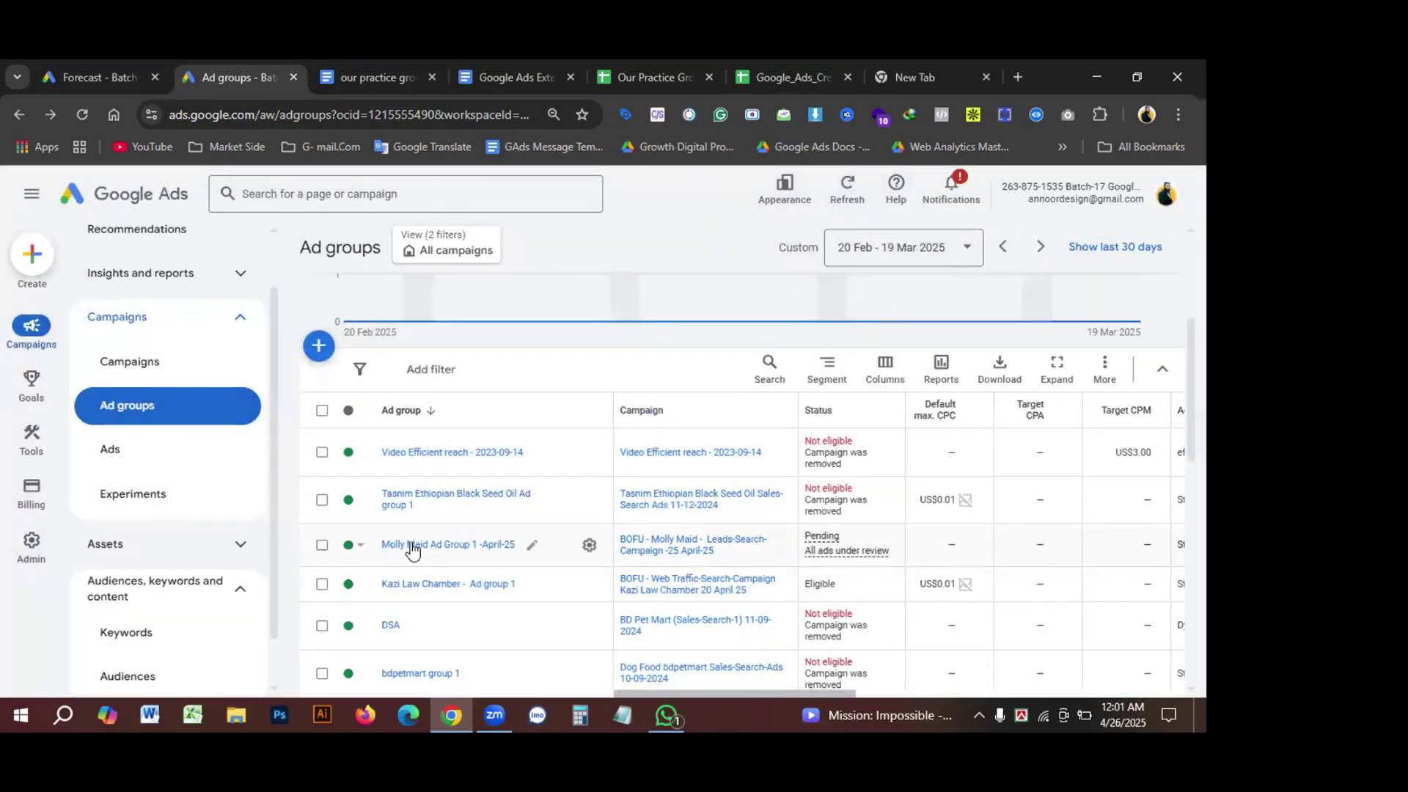
{"action": "left_click", "coordinate": [408, 546]}
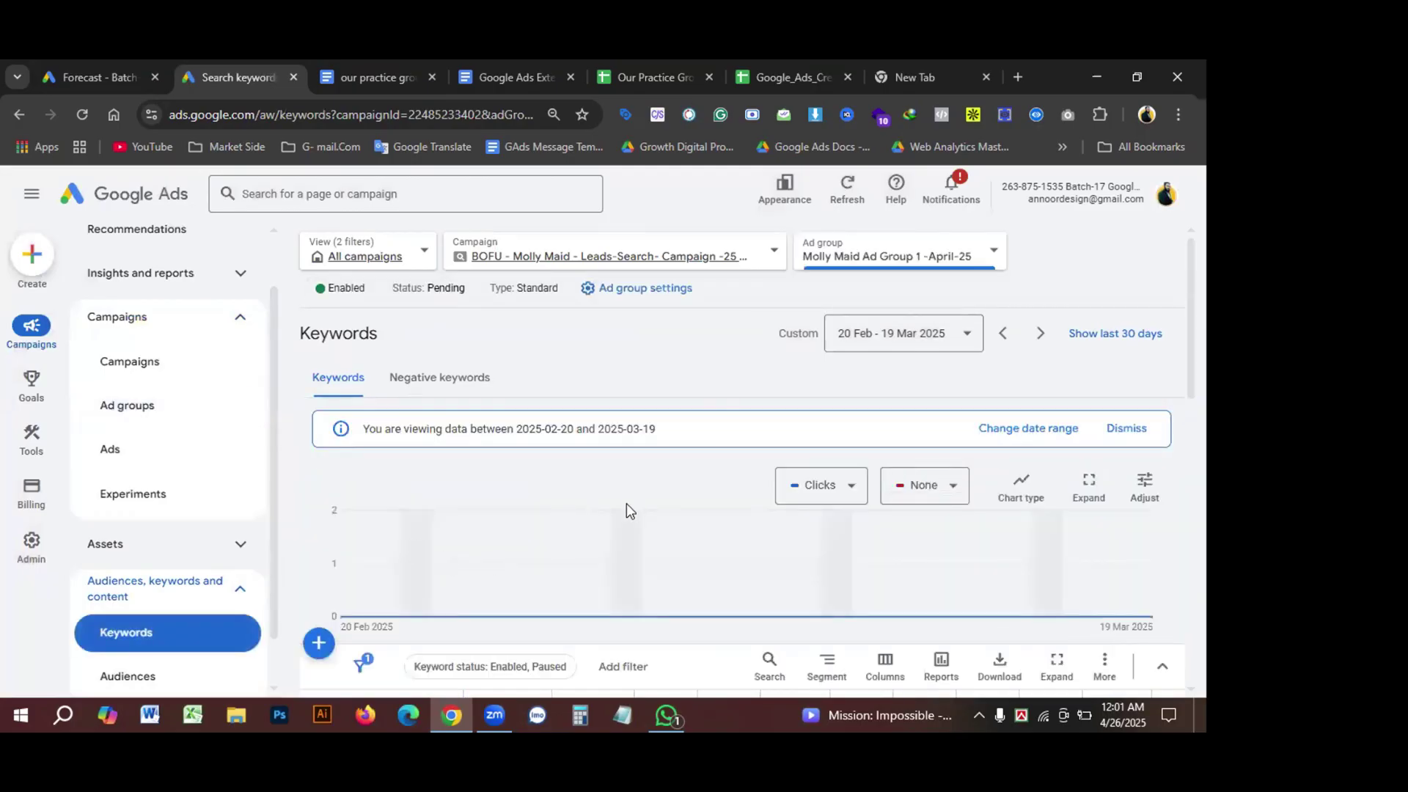
Step: Select all keywords to confirm the table reads 'All 18 selected'
{"action": "scroll", "coordinate": [627, 504], "scroll_direction": "down", "scroll_amount": 10}
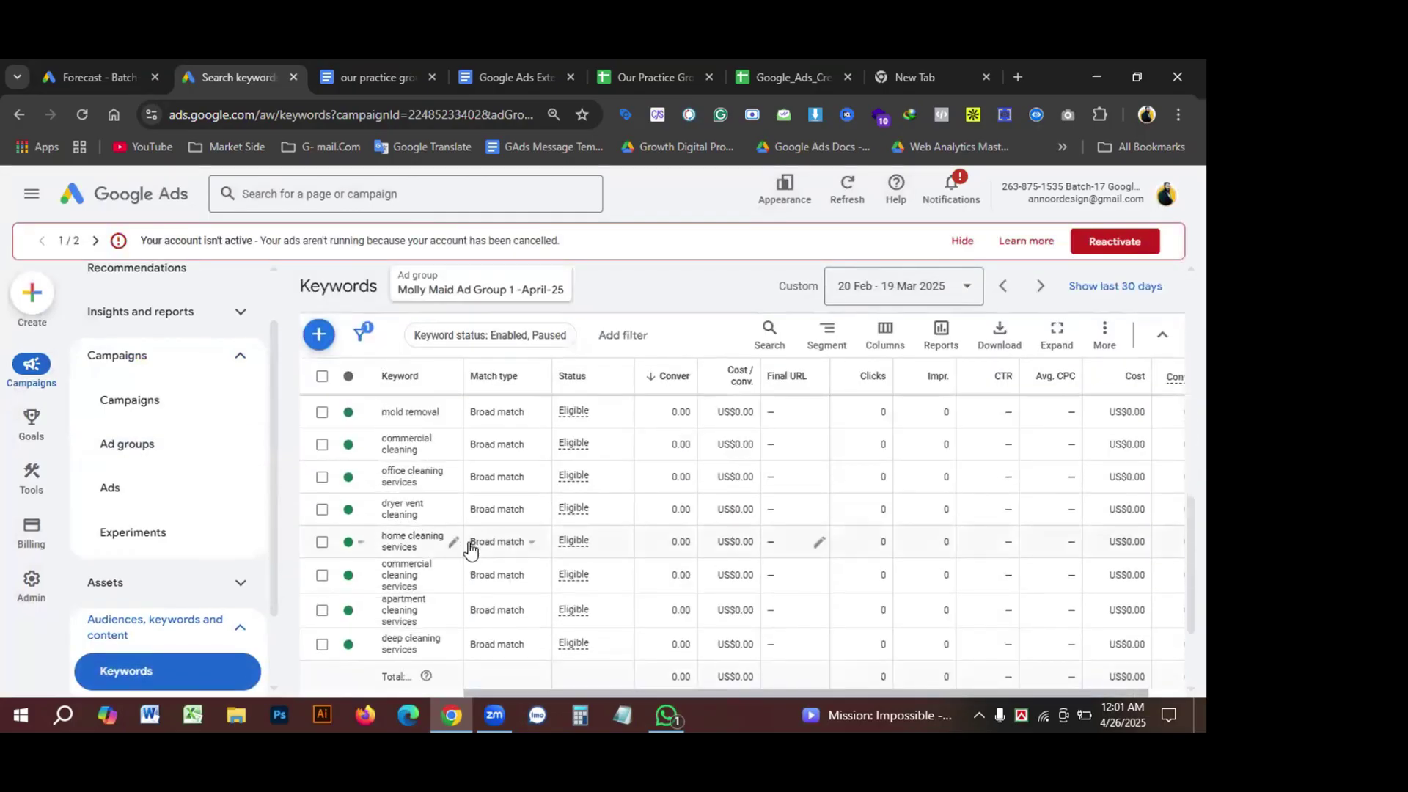
{"action": "scroll", "coordinate": [463, 546], "scroll_direction": "down", "scroll_amount": 3}
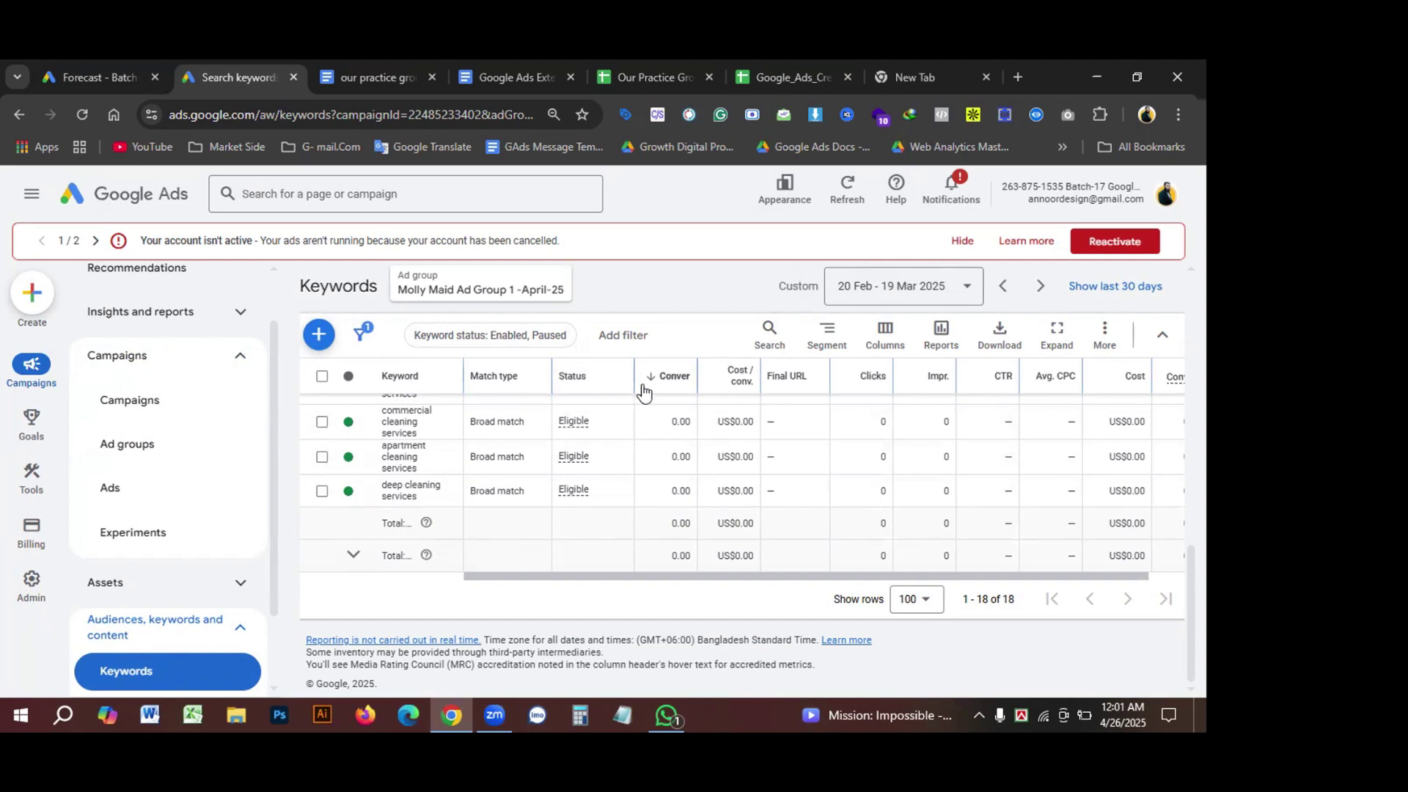
{"action": "left_click", "coordinate": [320, 379]}
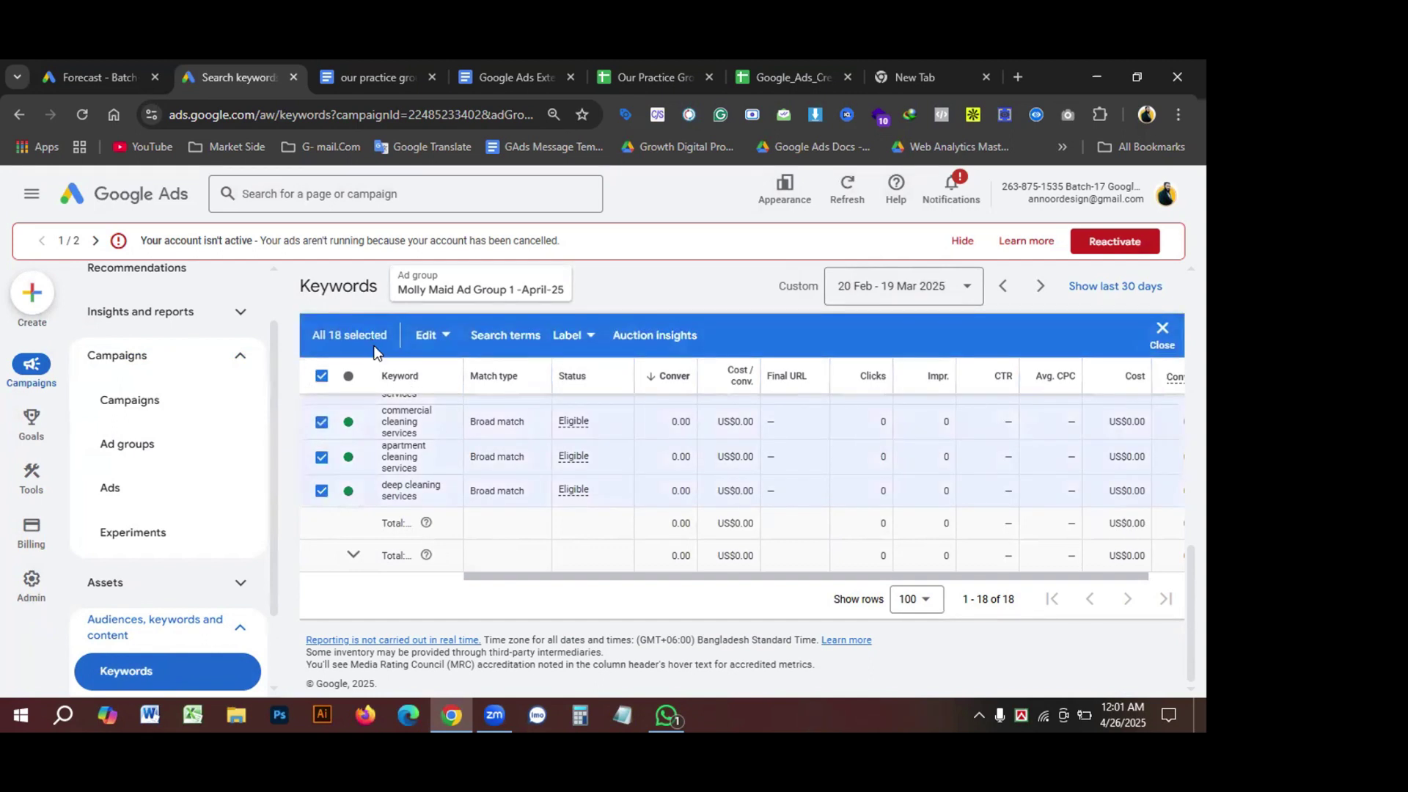
{"action": "scroll", "coordinate": [414, 499], "scroll_direction": "up", "scroll_amount": 8}
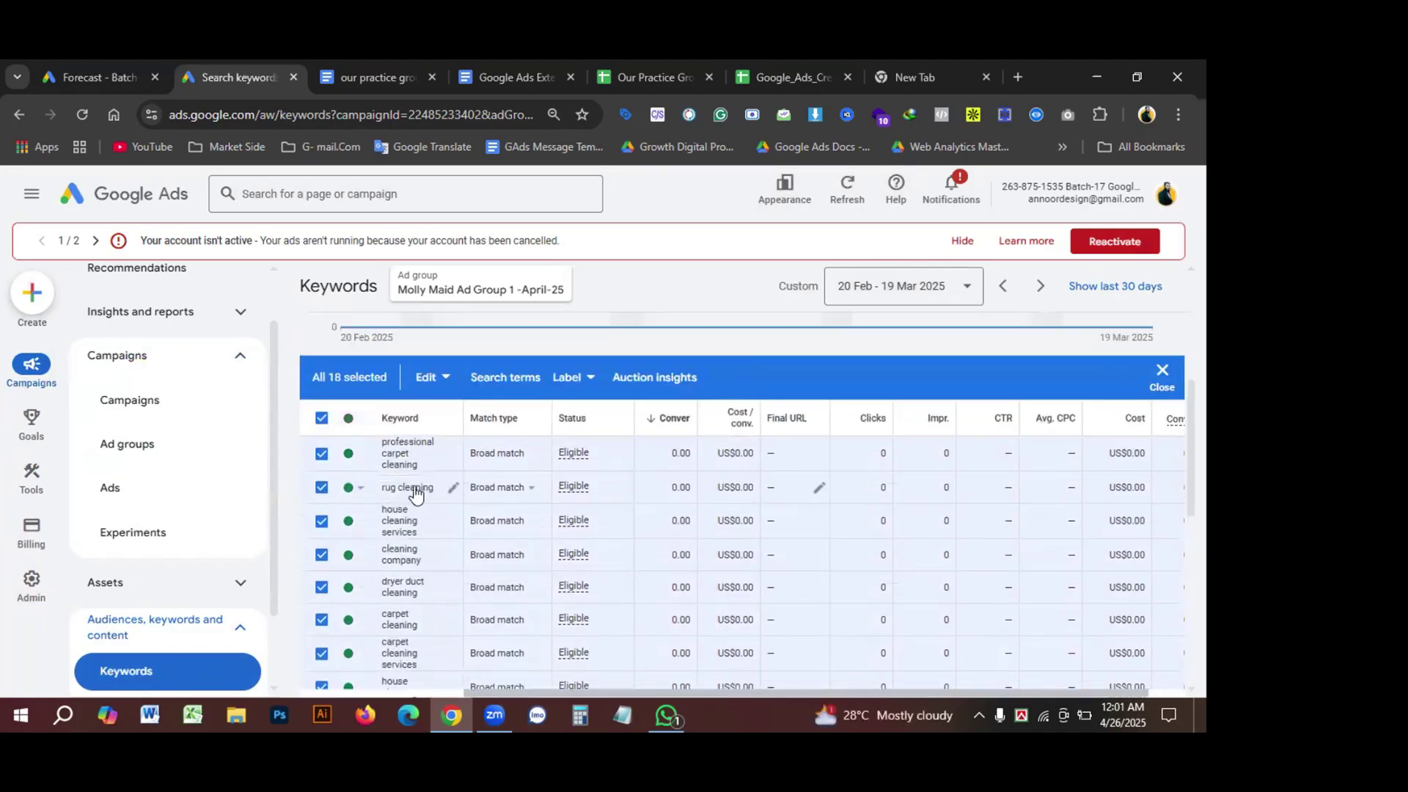
{"action": "left_click_drag", "start_coordinate": [374, 446], "coordinate": [405, 566]}
{"action": "left_click", "coordinate": [295, 473]}
{"action": "left_click", "coordinate": [641, 63]}
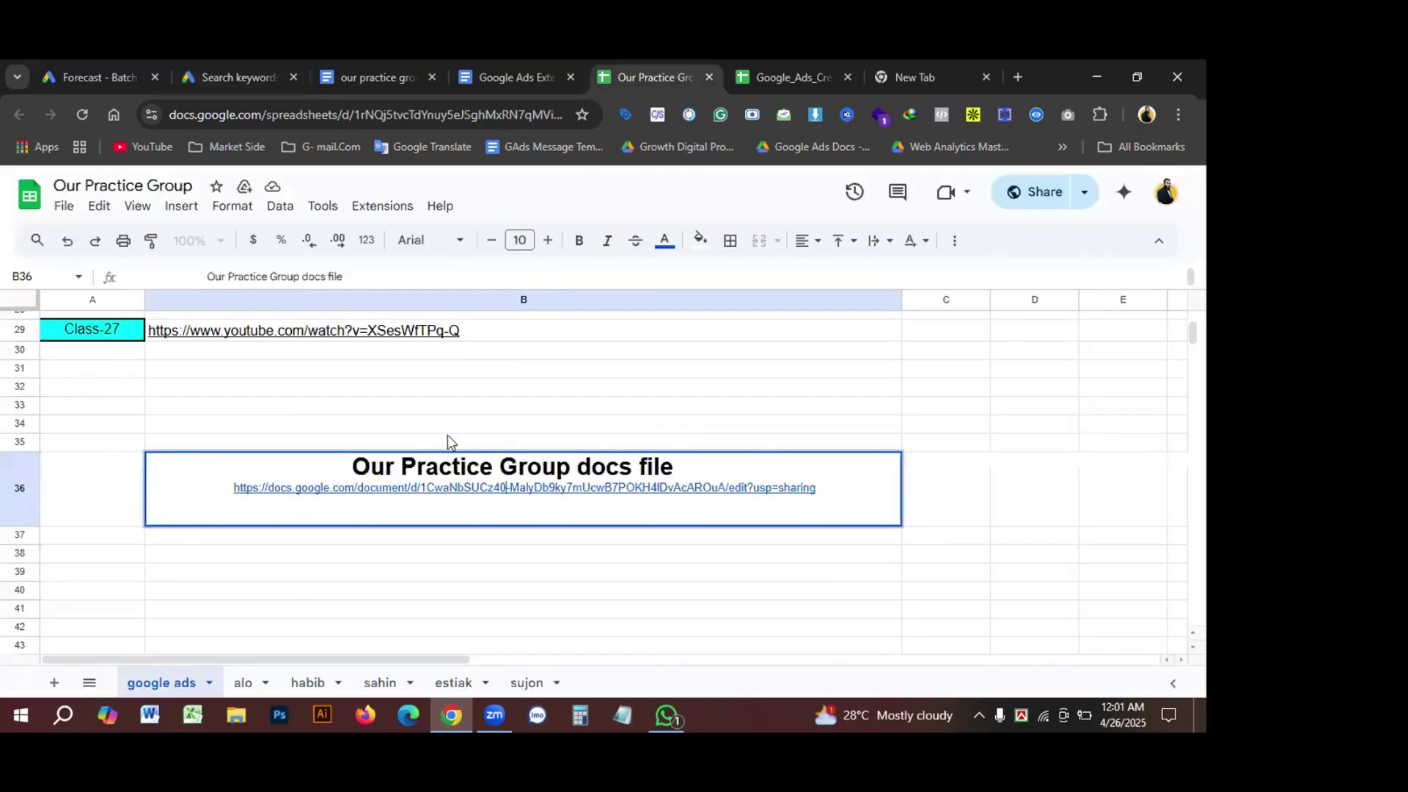
Step: In the 'our practice group' doc, select the Keywords column from cleaning services near me downward
{"action": "key", "text": "ctrl+Tab"}
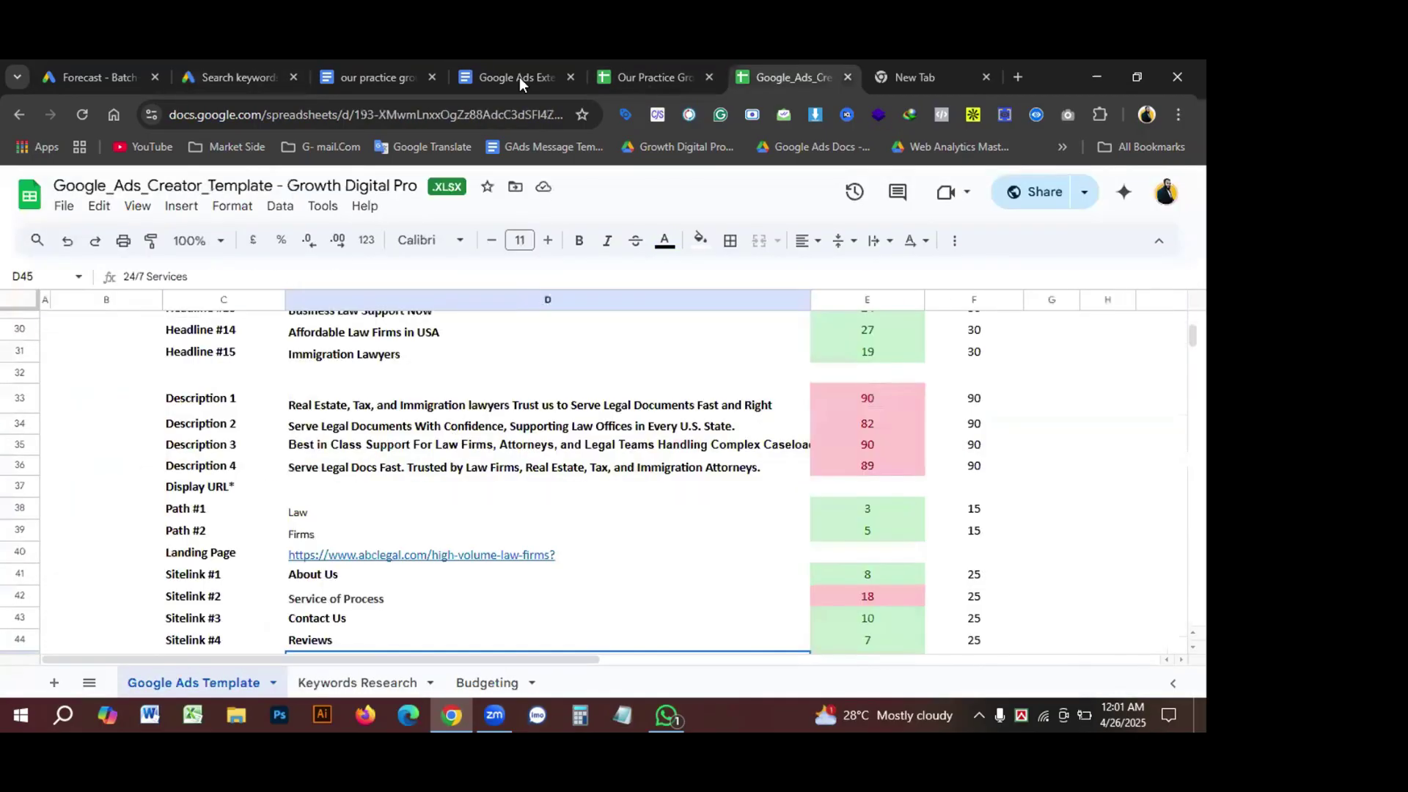
{"action": "left_click", "coordinate": [520, 77]}
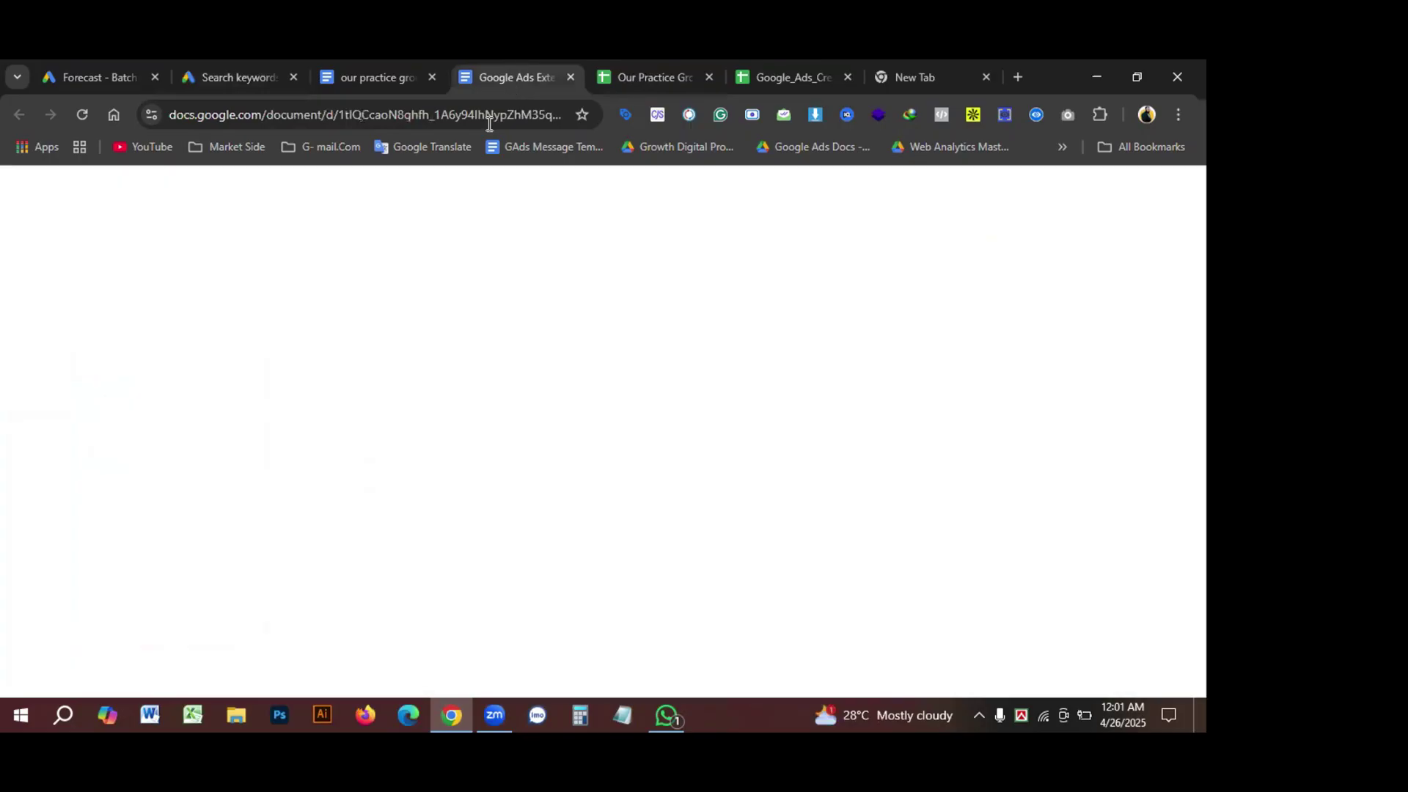
{"action": "left_click", "coordinate": [380, 80]}
{"action": "scroll", "coordinate": [469, 455], "scroll_direction": "up", "scroll_amount": 10}
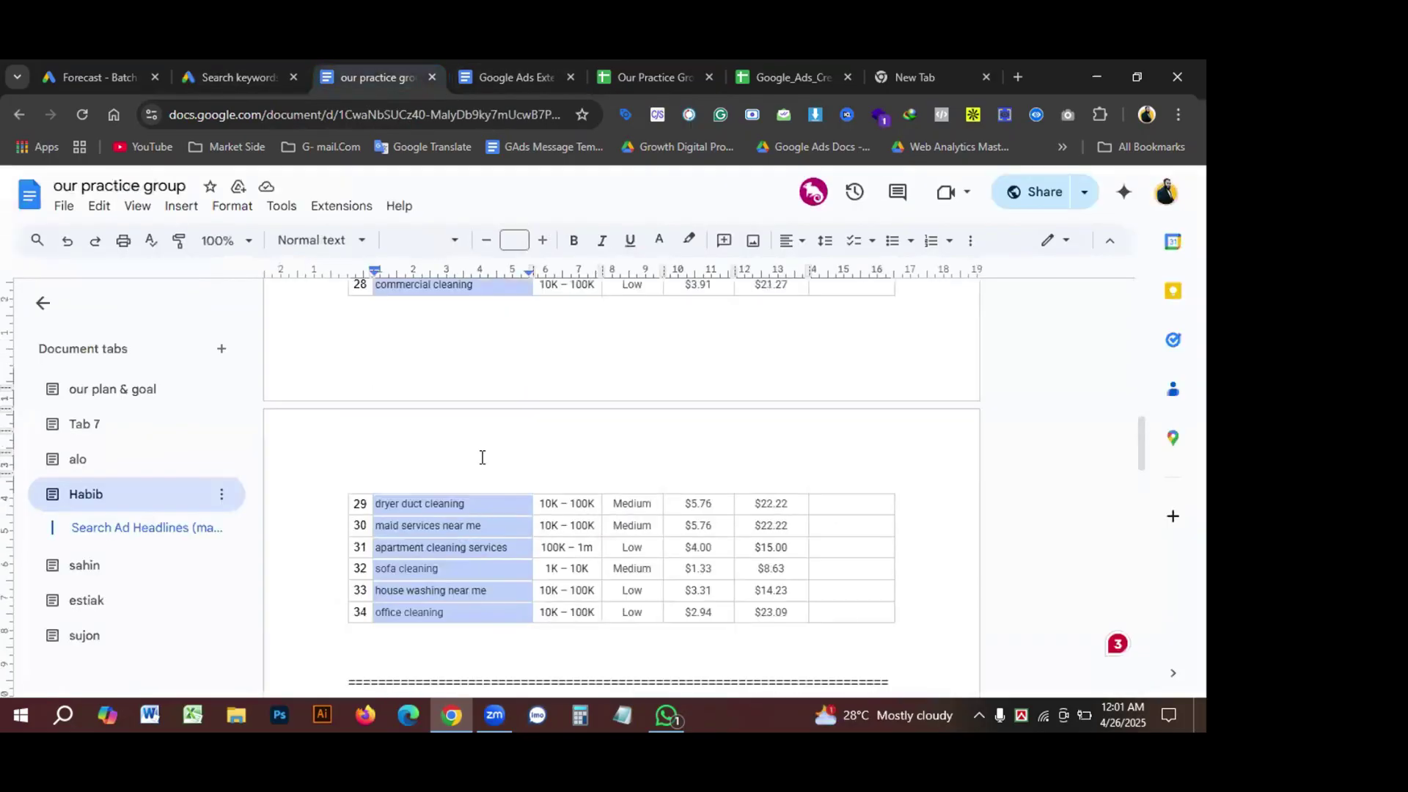
{"action": "scroll", "coordinate": [479, 454], "scroll_direction": "up", "scroll_amount": 5}
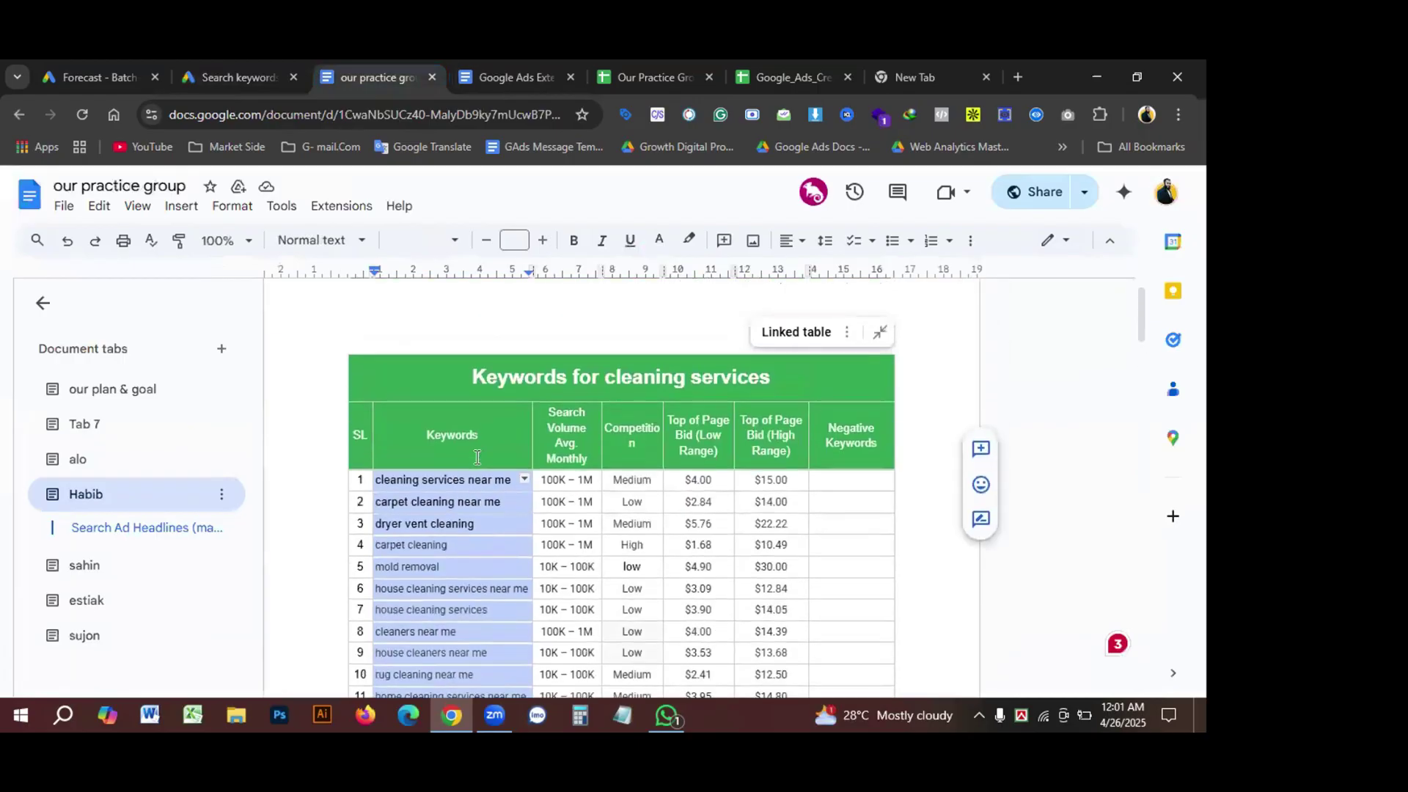
{"action": "scroll", "coordinate": [444, 398], "scroll_direction": "down", "scroll_amount": 2}
{"action": "left_click", "coordinate": [394, 304]}
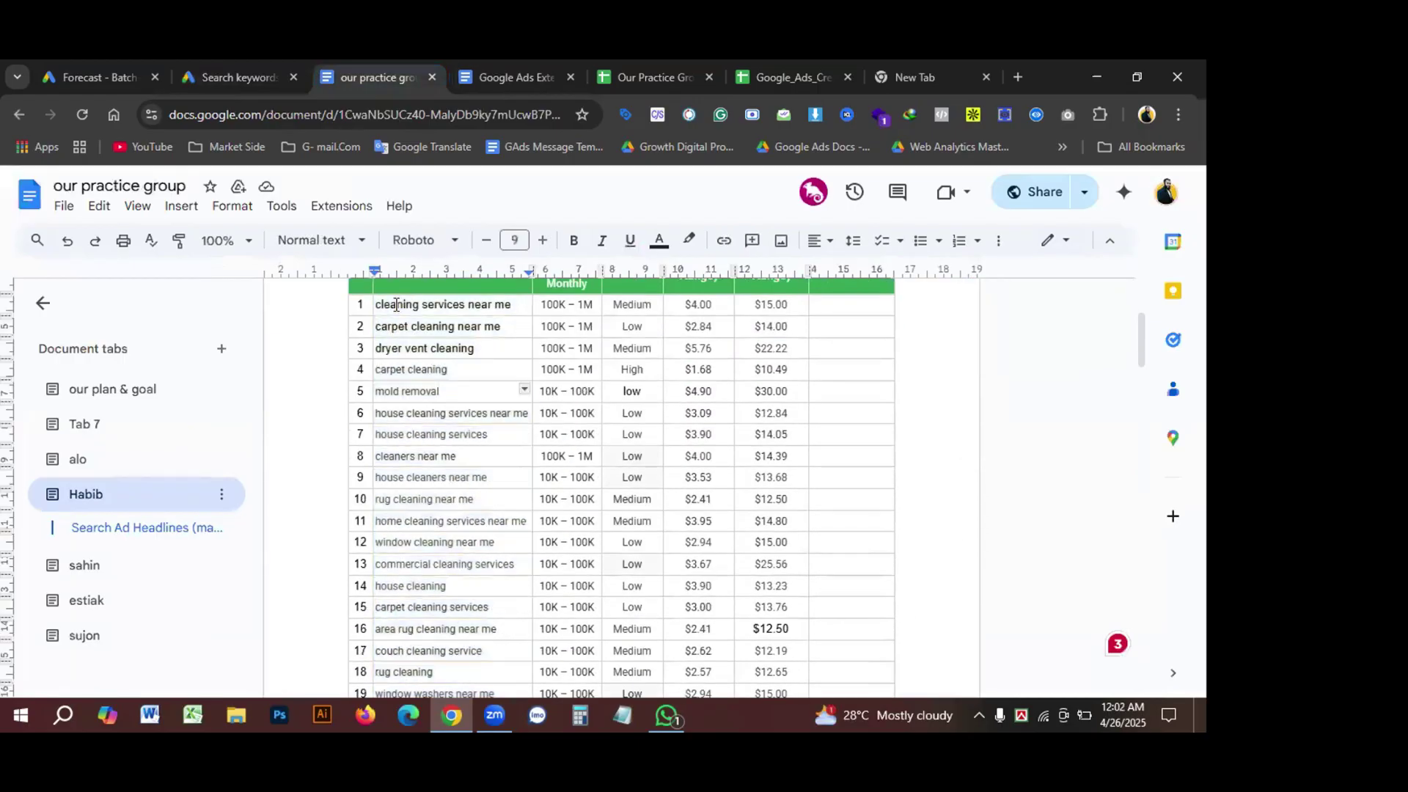
{"action": "left_click_drag", "start_coordinate": [379, 303], "coordinate": [476, 659]}
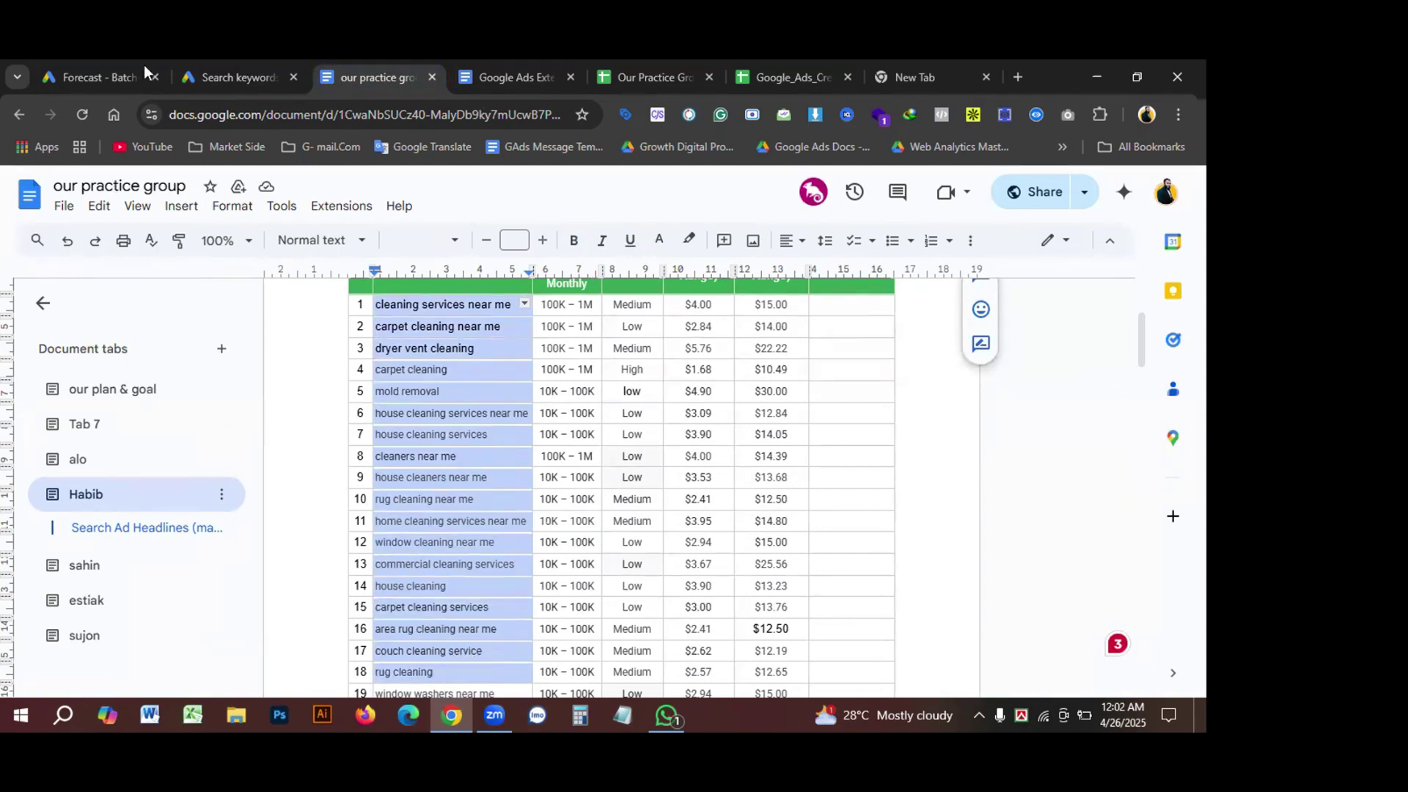
{"action": "left_click", "coordinate": [107, 67]}
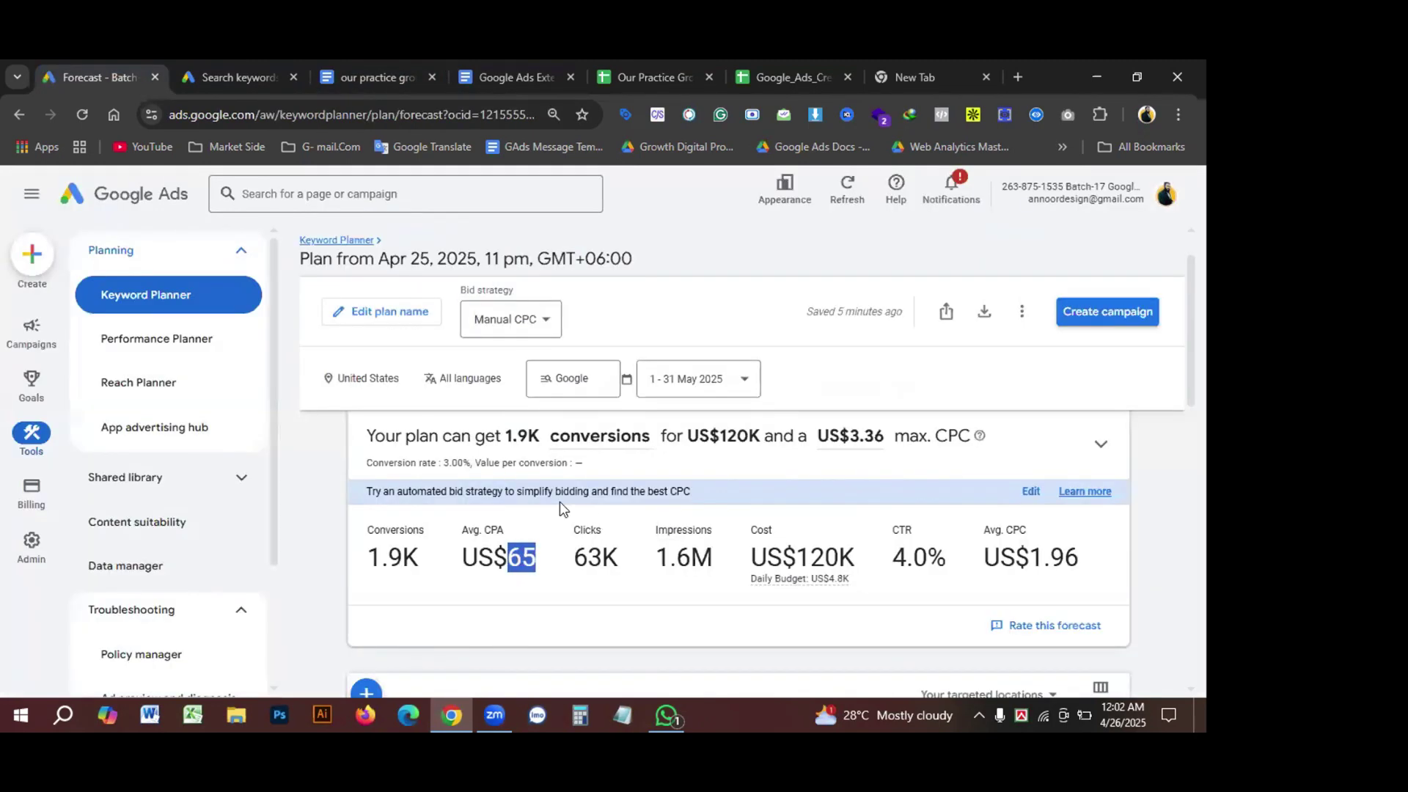
Step: Go back from the saved keywords page to the Keyword Planner home
{"action": "scroll", "coordinate": [562, 501], "scroll_direction": "up", "scroll_amount": 1}
{"action": "scroll", "coordinate": [562, 506], "scroll_direction": "down", "scroll_amount": 4}
{"action": "scroll", "coordinate": [557, 528], "scroll_direction": "up", "scroll_amount": 4}
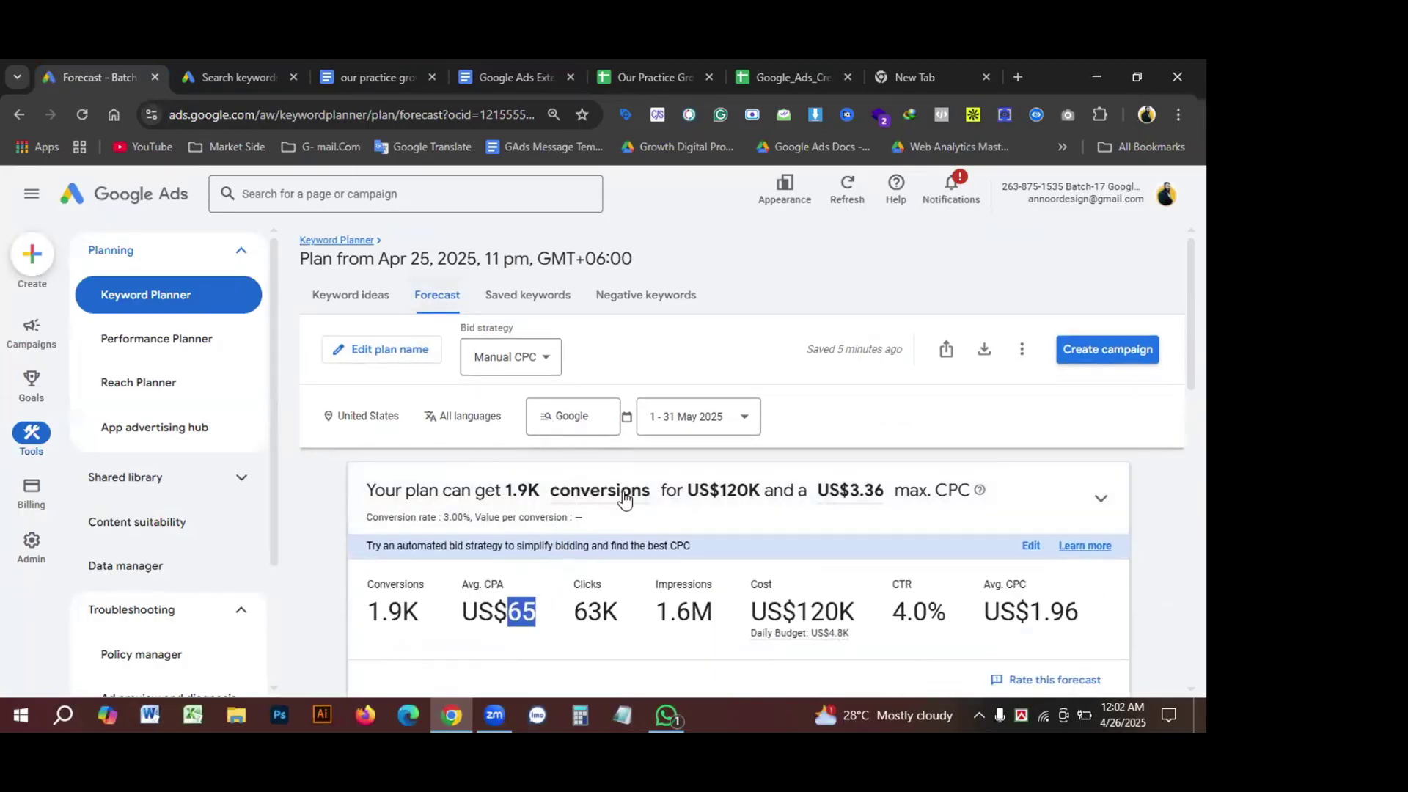
{"action": "scroll", "coordinate": [640, 498], "scroll_direction": "down", "scroll_amount": 4}
{"action": "scroll", "coordinate": [641, 499], "scroll_direction": "up", "scroll_amount": 4}
{"action": "left_click", "coordinate": [19, 116]}
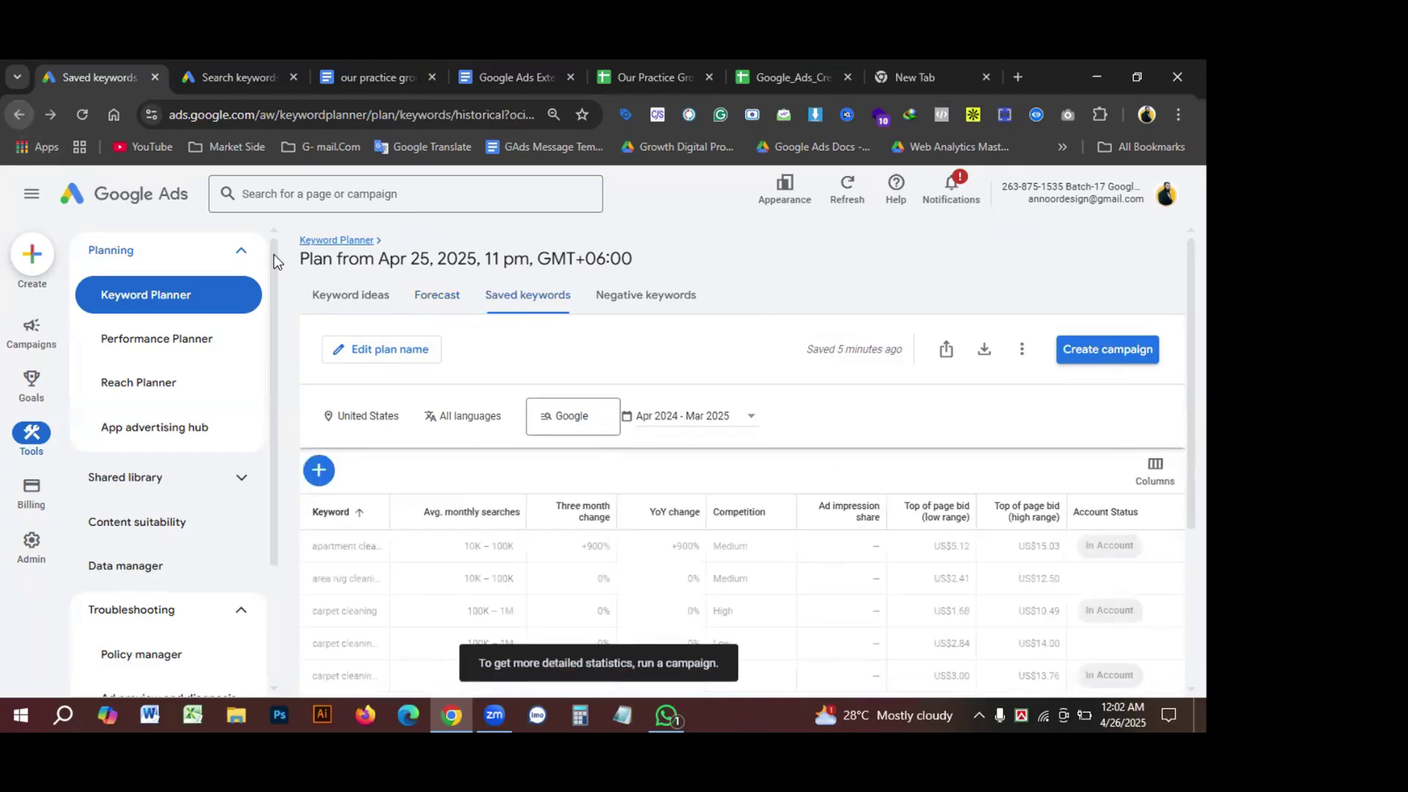
{"action": "left_click", "coordinate": [19, 116]}
Step: Paste the cleaning keyword list into Get search volume and forecasts, trimming the blank line
{"action": "left_click", "coordinate": [621, 449]}
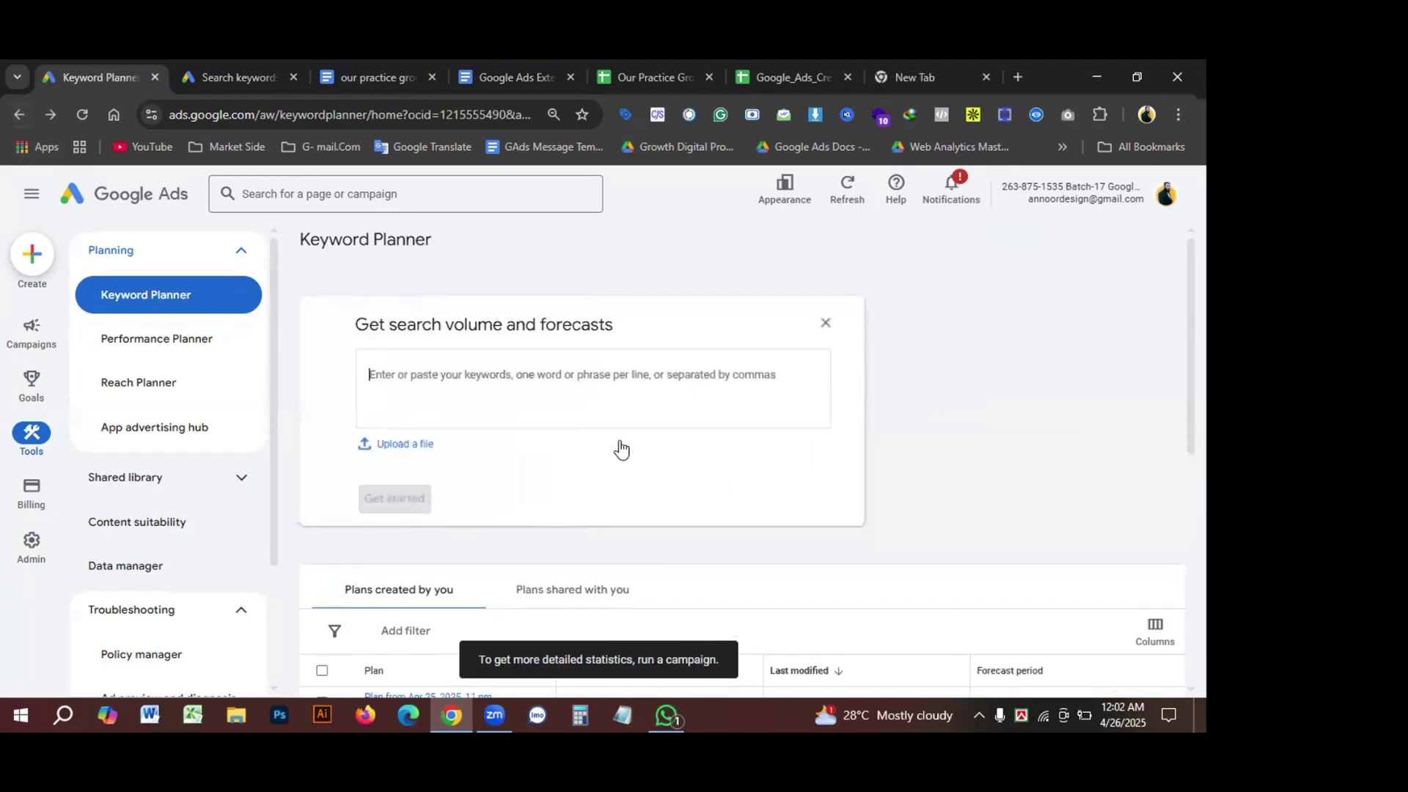
{"action": "key", "text": "ctrl+v"}
{"action": "key", "text": "BackSpace"}
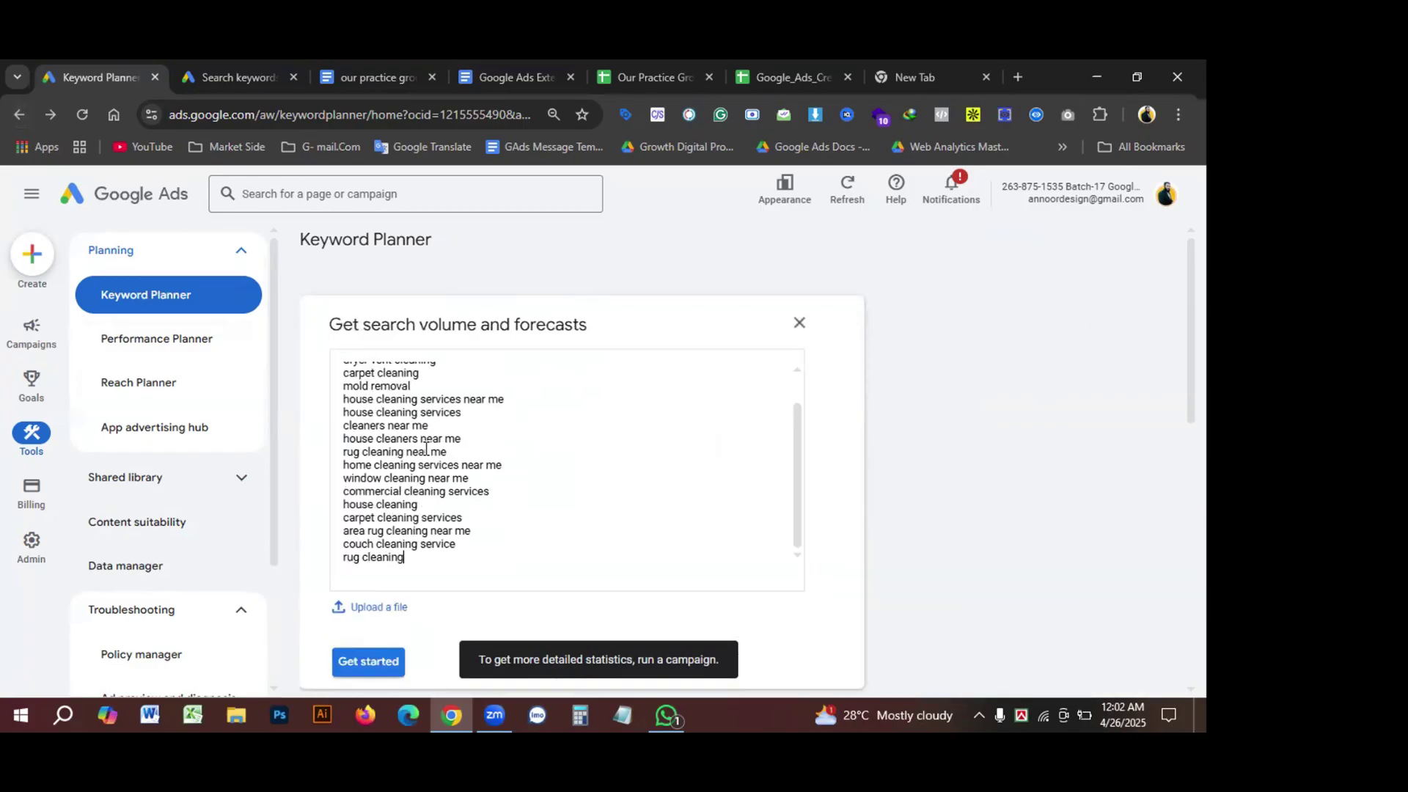
{"action": "scroll", "coordinate": [422, 577], "scroll_direction": "down", "scroll_amount": 3}
{"action": "left_click", "coordinate": [363, 402]}
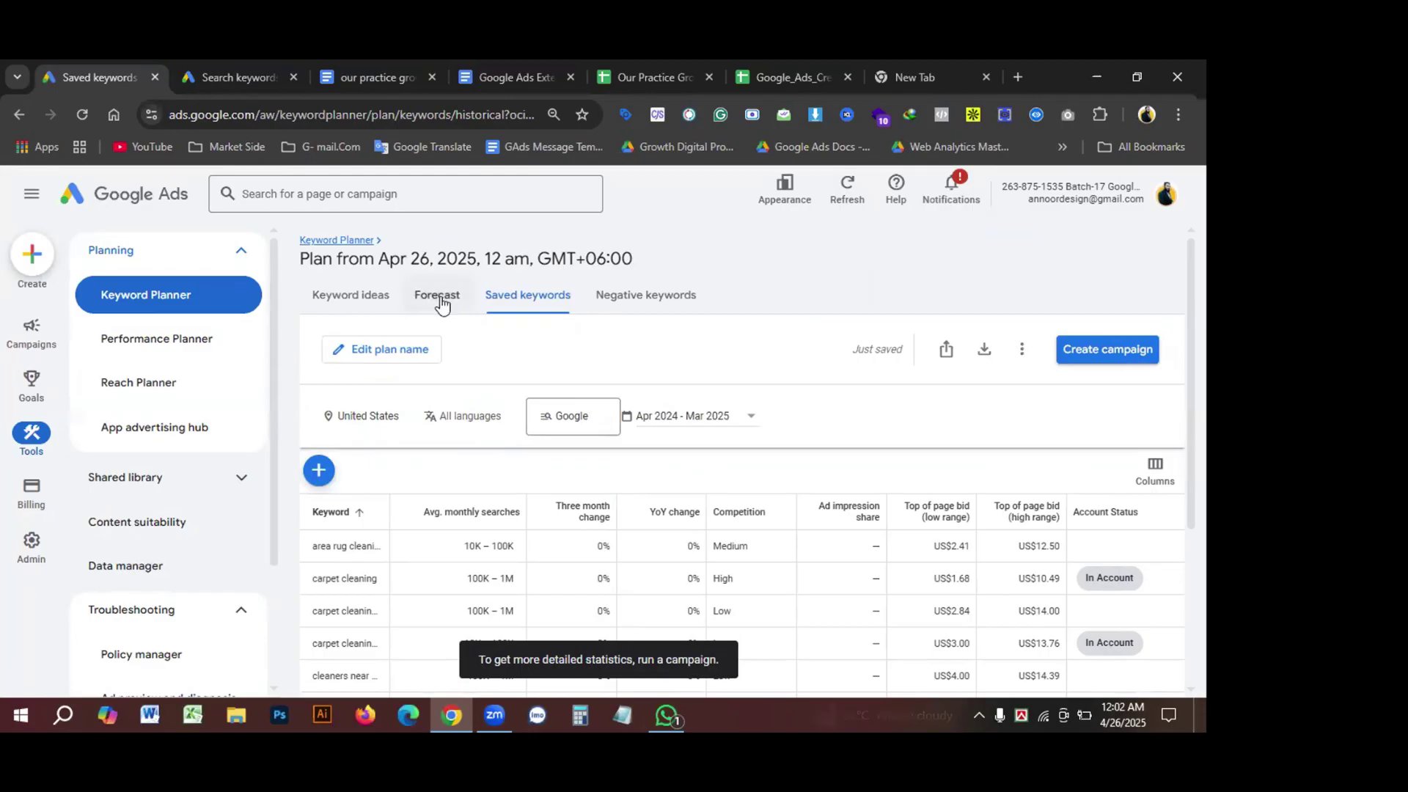
Step: Set the new plan's forecast language to English
{"action": "left_click", "coordinate": [441, 302]}
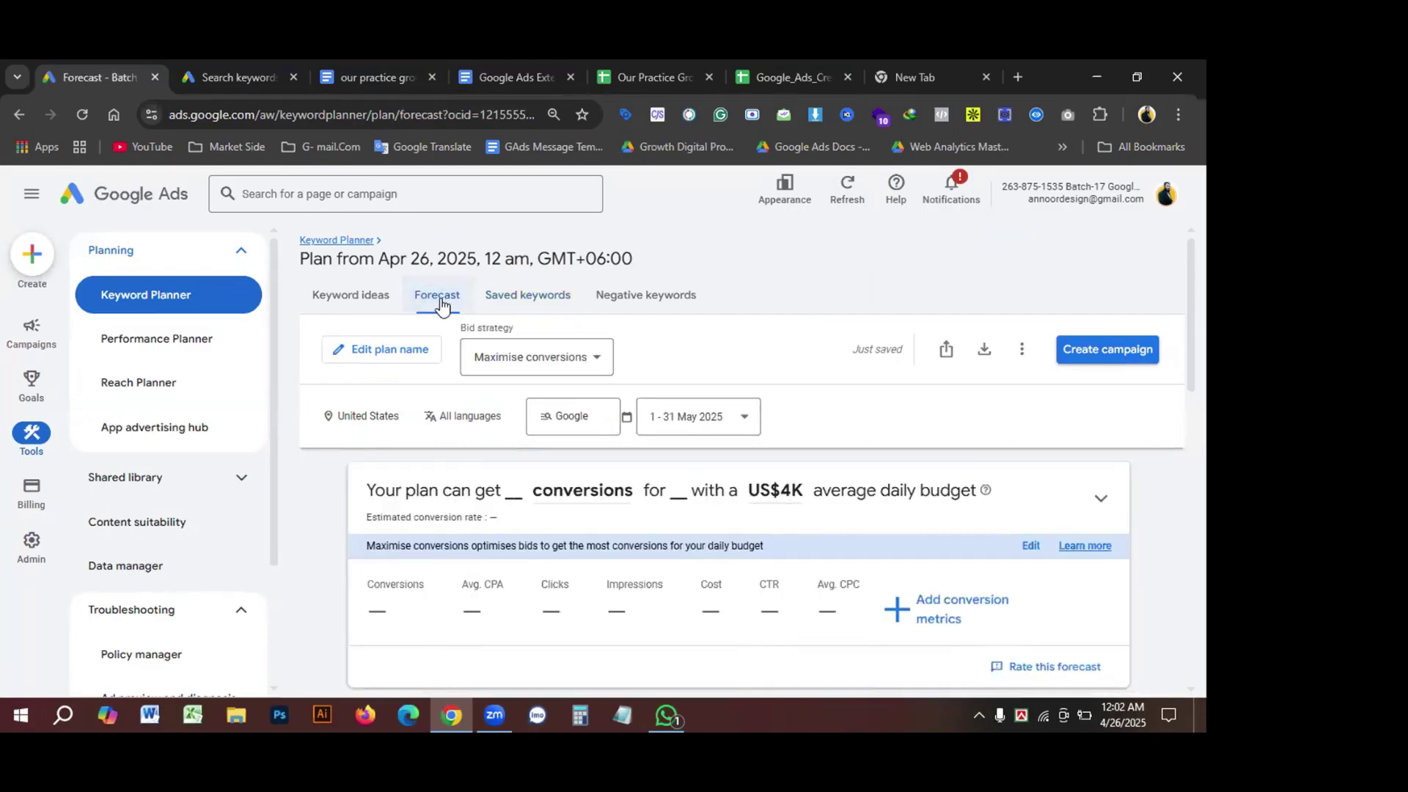
{"action": "left_click", "coordinate": [471, 417]}
{"action": "scroll", "coordinate": [473, 625], "scroll_direction": "down", "scroll_amount": 2}
{"action": "left_click", "coordinate": [462, 428]}
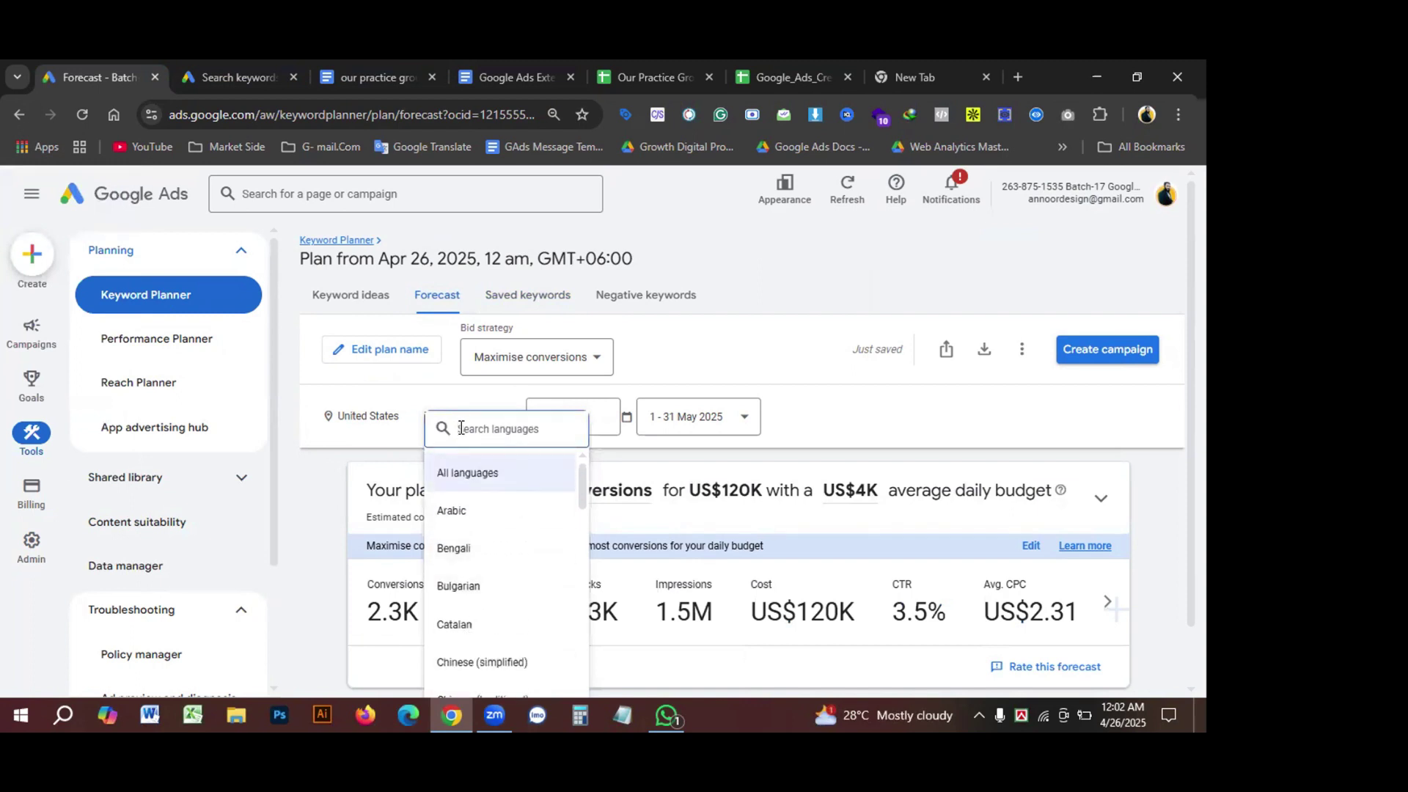
{"action": "type", "text": "en"}
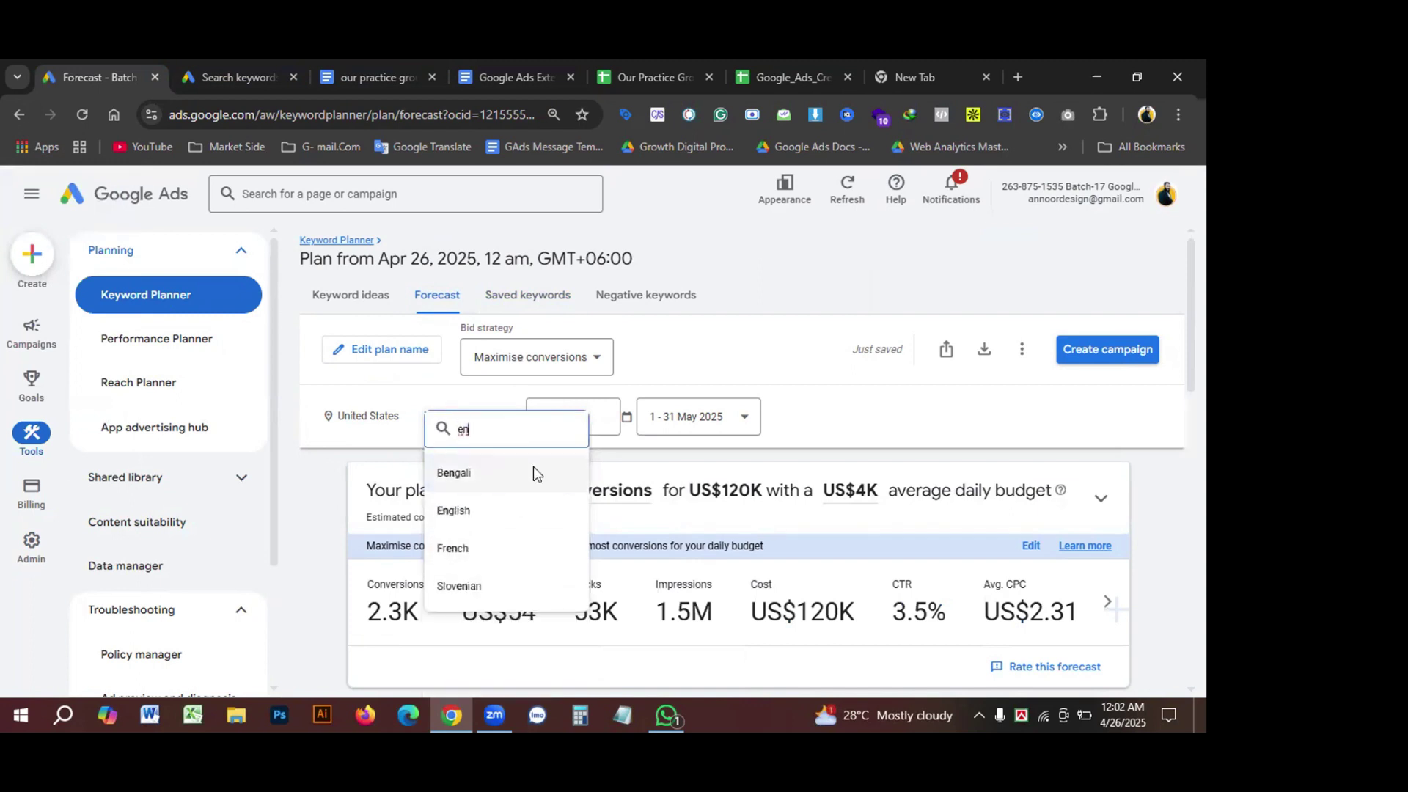
{"action": "left_click", "coordinate": [463, 515]}
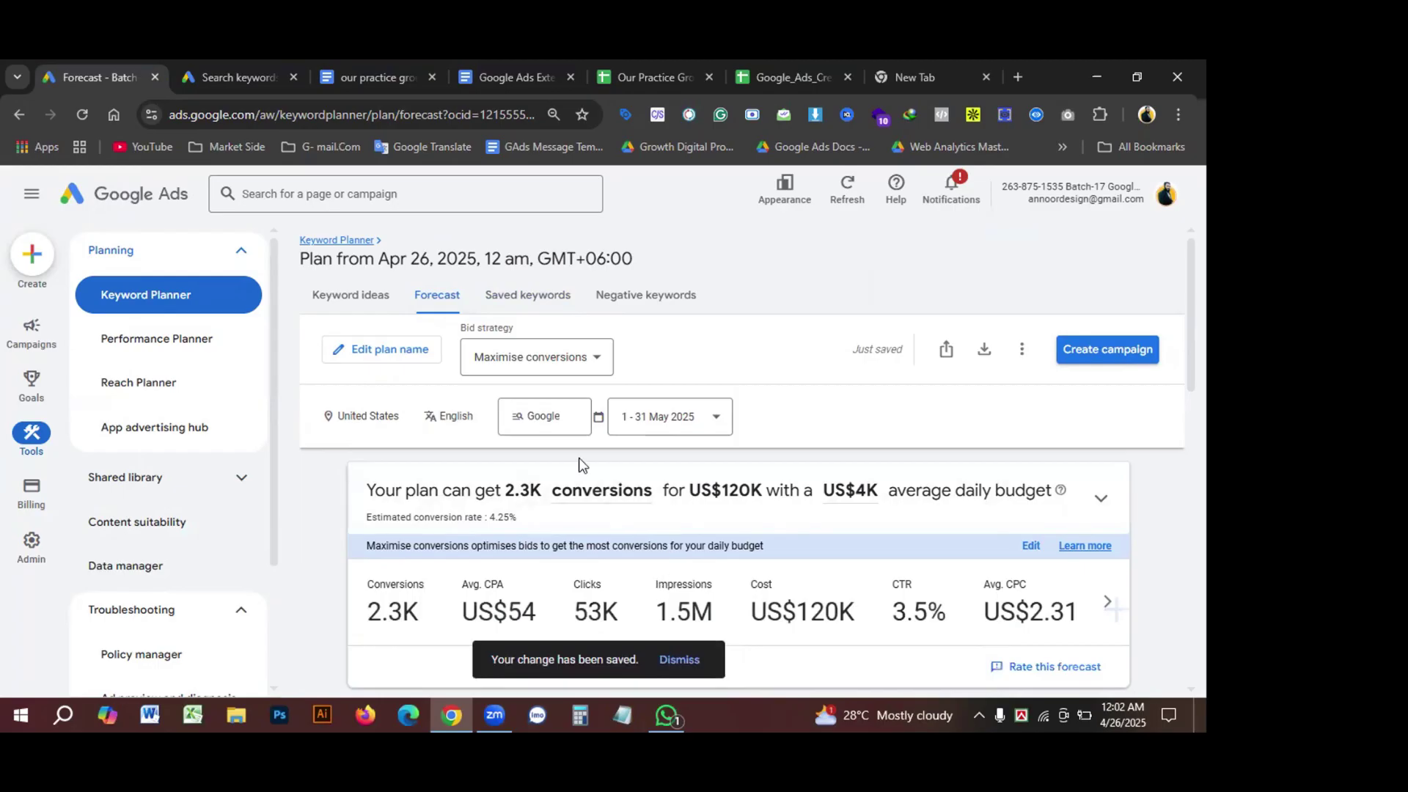
Step: Change the forecast's bid strategy to Manual CPC and apply it
{"action": "left_click", "coordinate": [591, 363]}
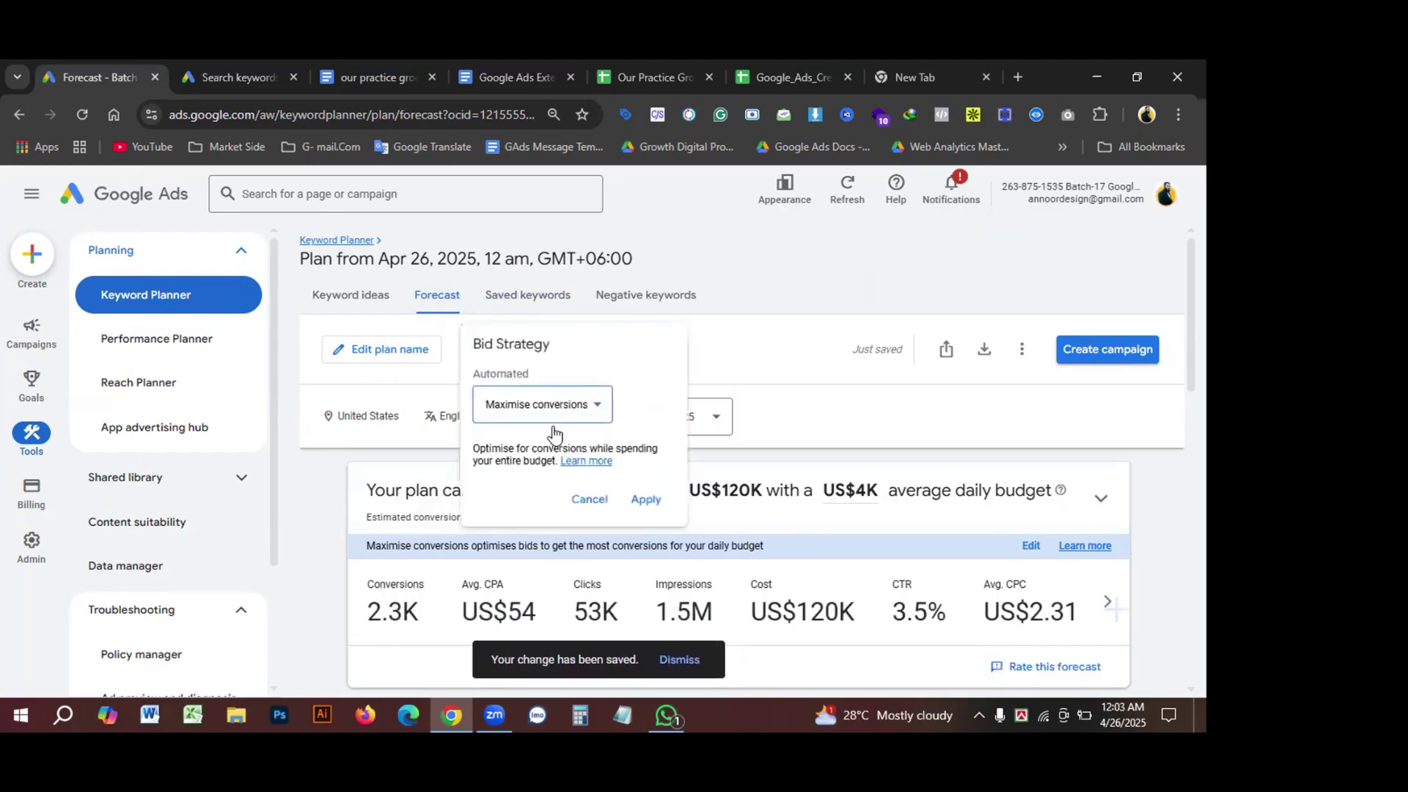
{"action": "left_click", "coordinate": [598, 415]}
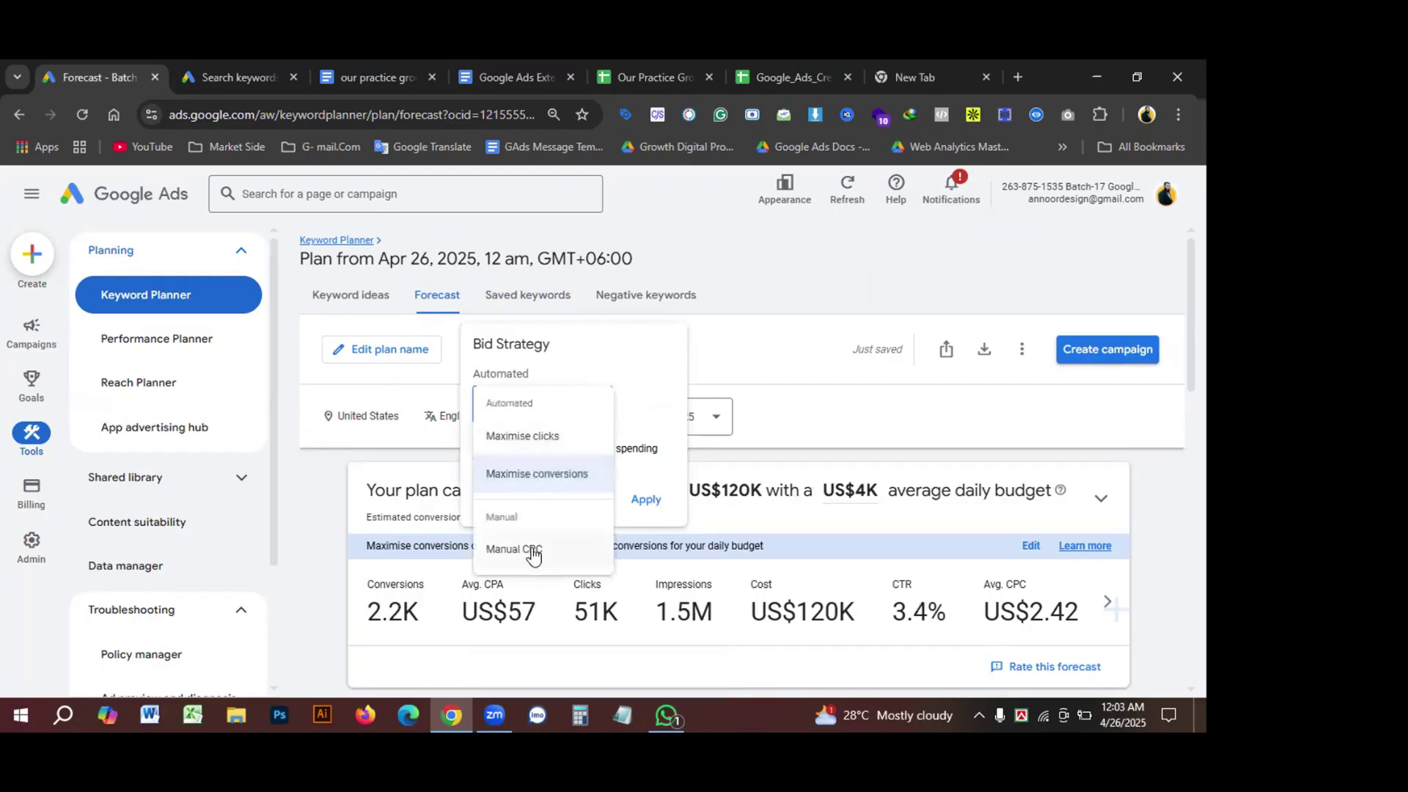
{"action": "left_click", "coordinate": [532, 553]}
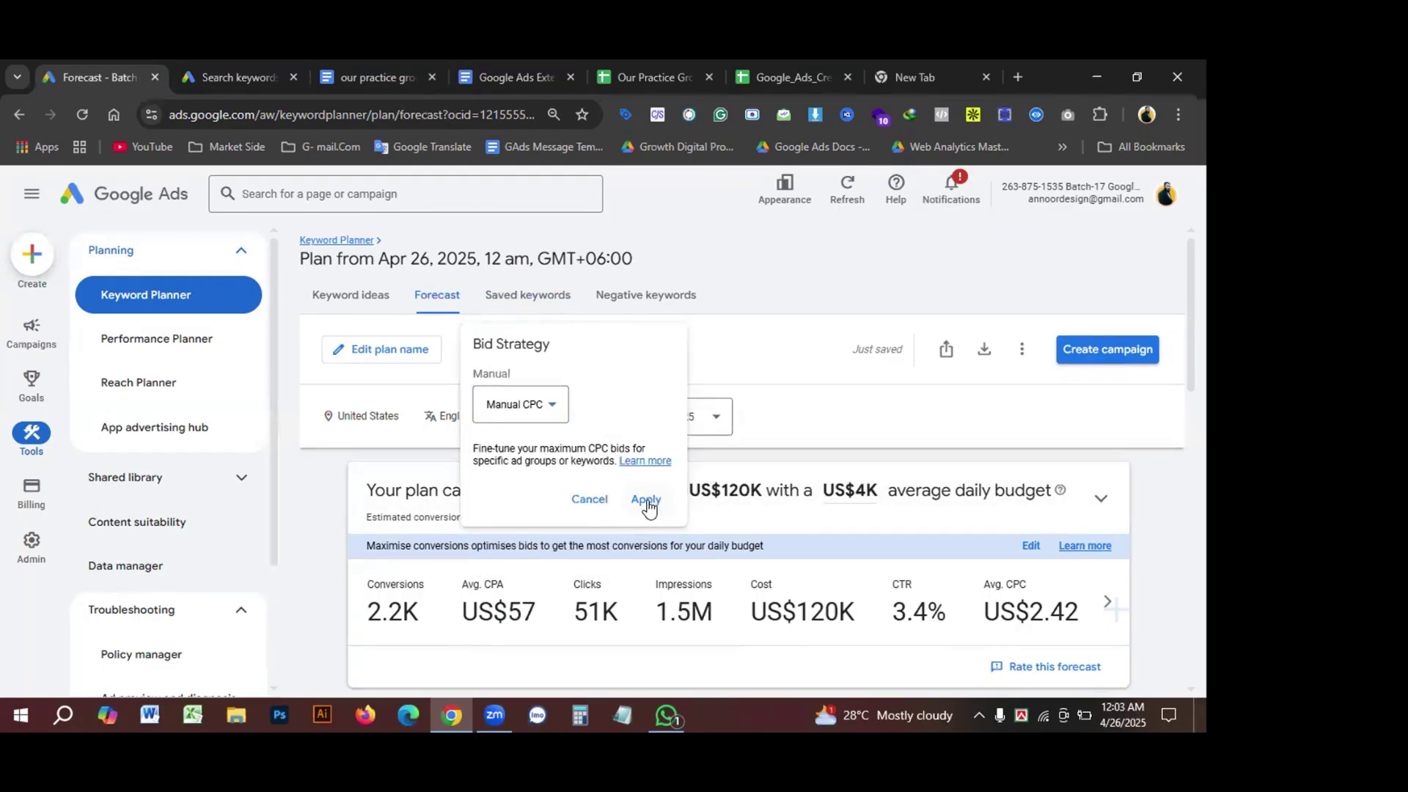
{"action": "left_click", "coordinate": [646, 502]}
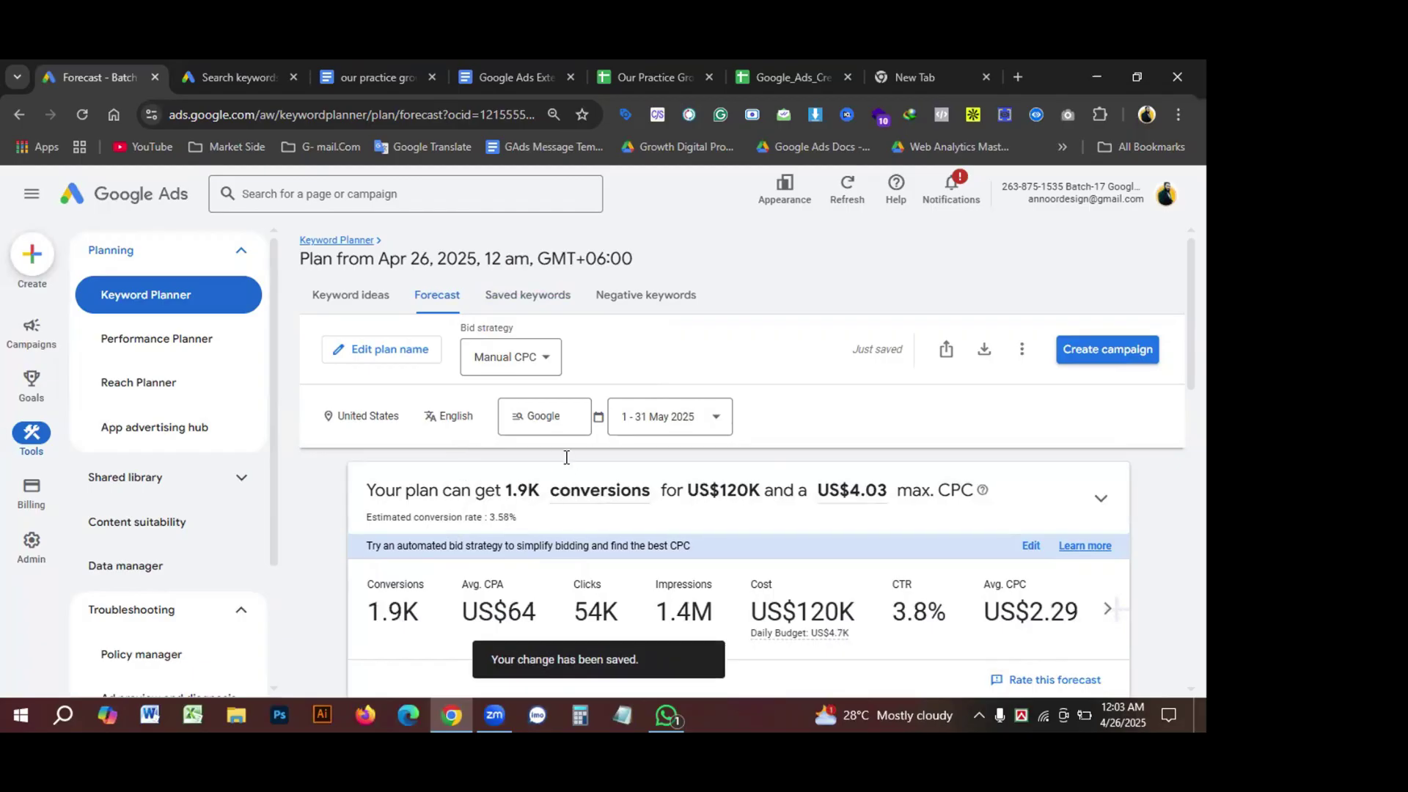
Step: Save a 3.00% conversion rate, lifting average CPA from US$64 to US$76
{"action": "scroll", "coordinate": [567, 457], "scroll_direction": "down", "scroll_amount": 1}
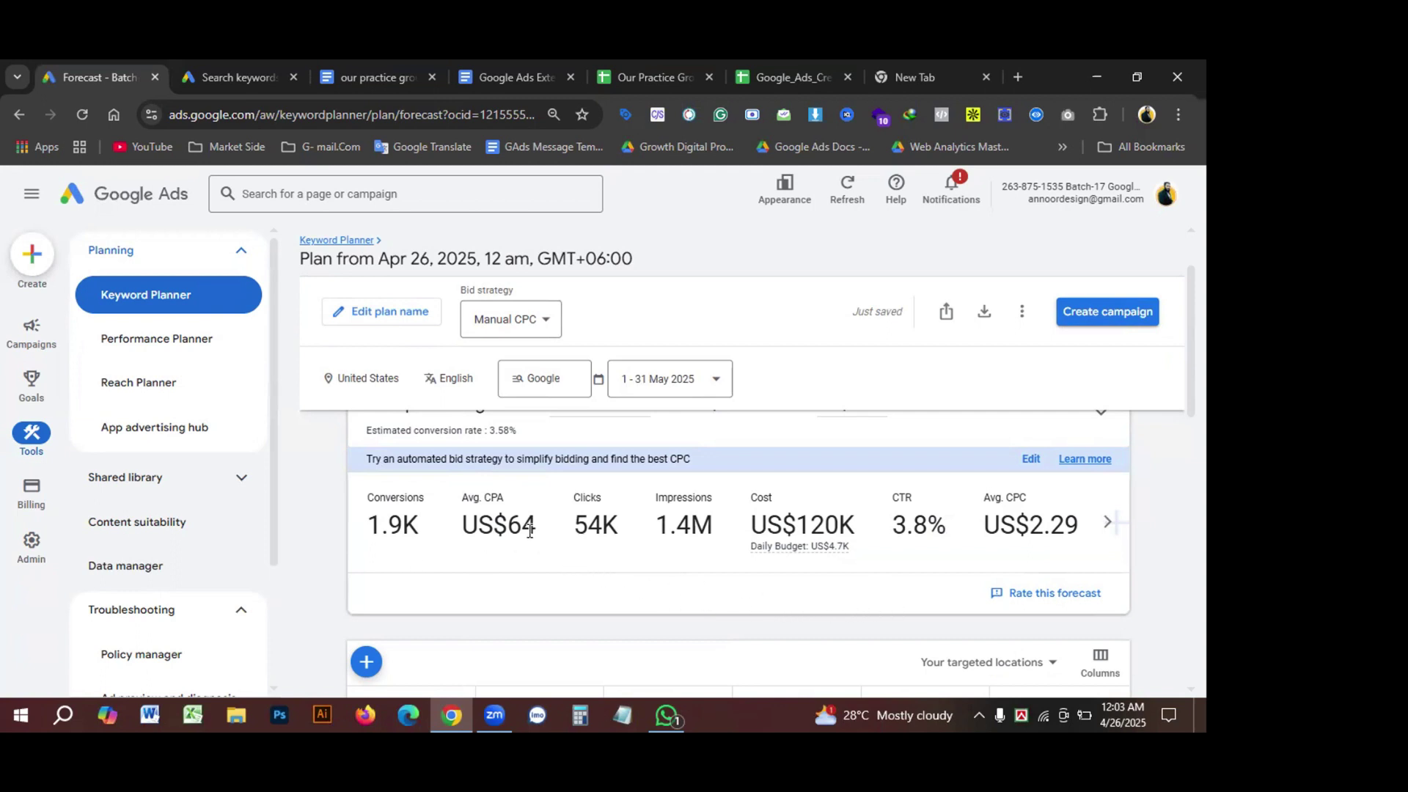
{"action": "left_click_drag", "start_coordinate": [523, 527], "coordinate": [515, 528]}
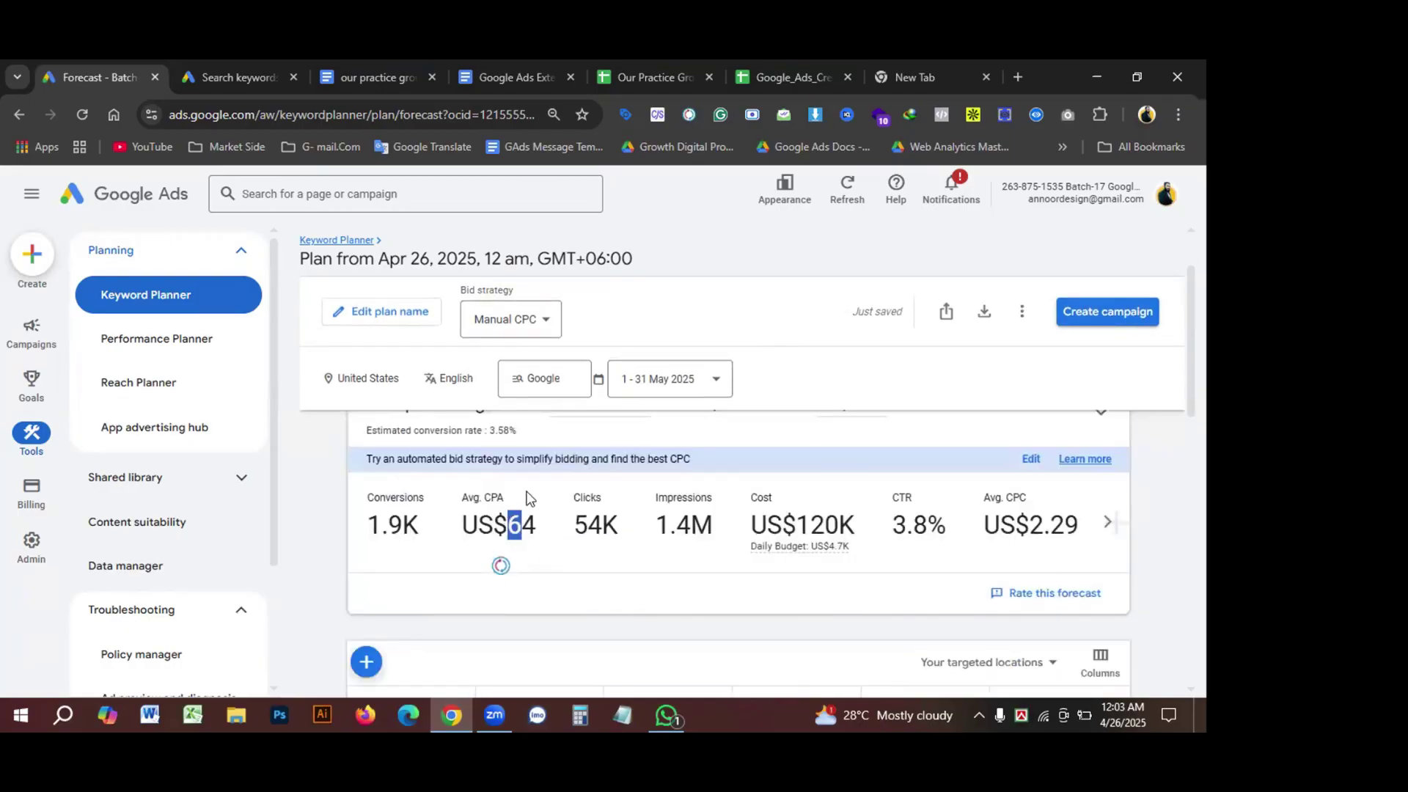
{"action": "left_click", "coordinate": [527, 518]}
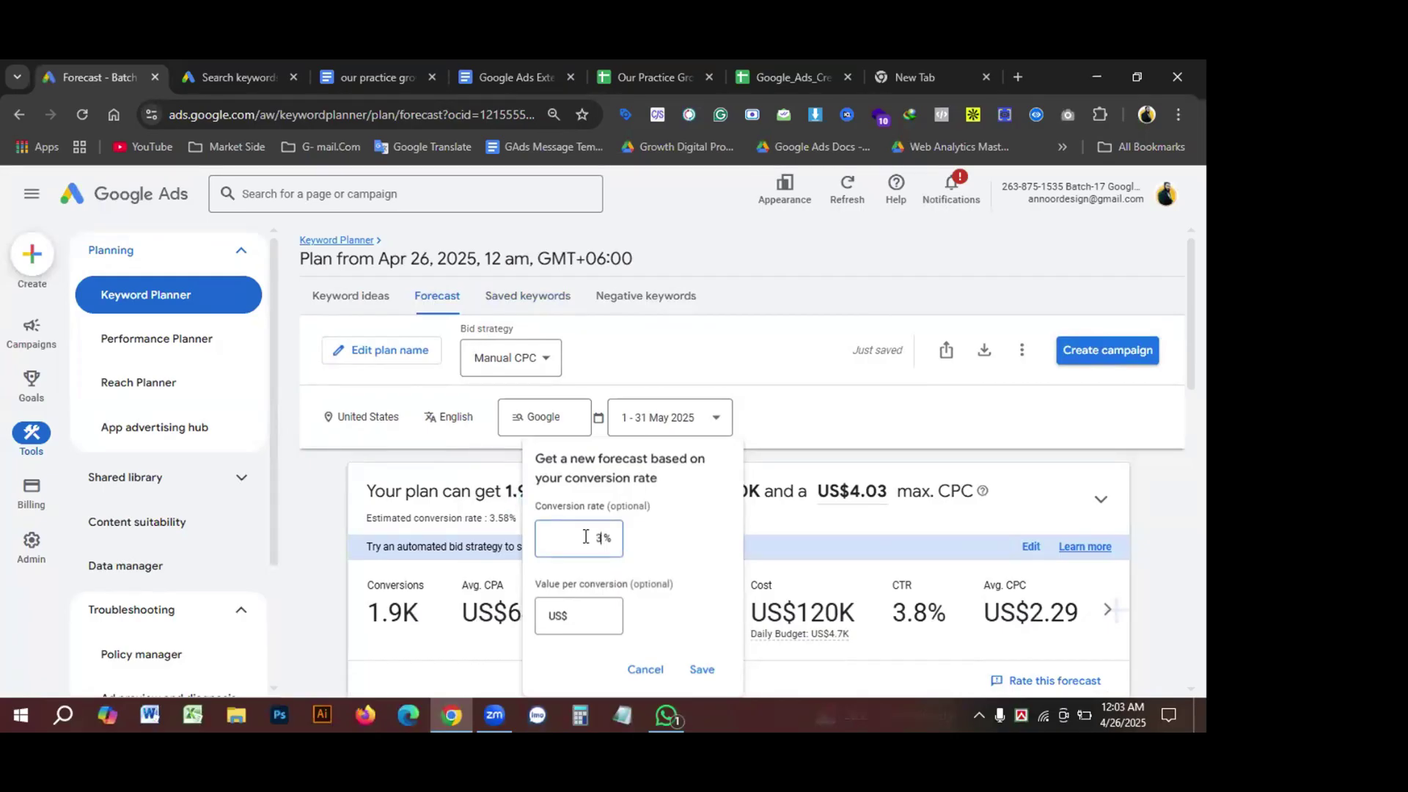
{"action": "left_click", "coordinate": [702, 670]}
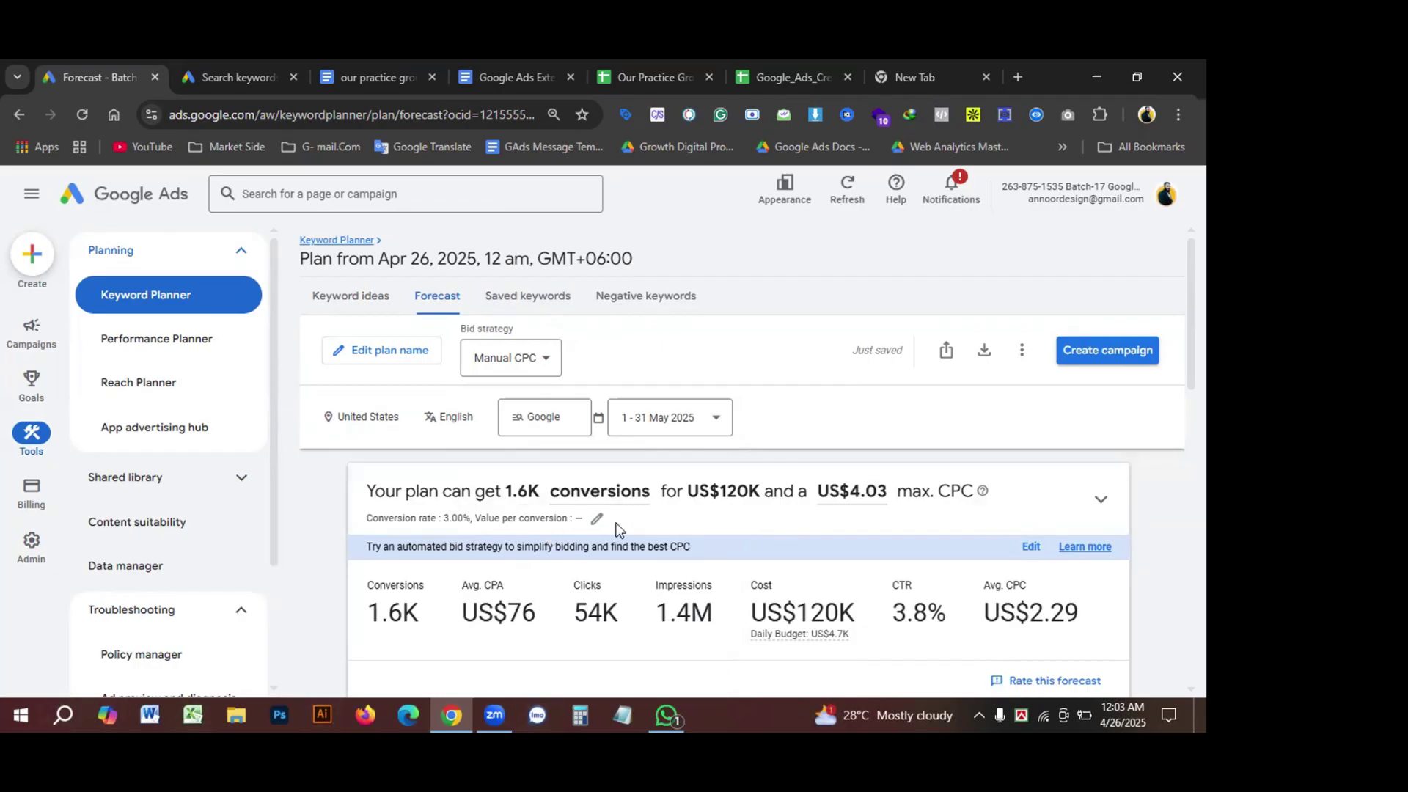
{"action": "scroll", "coordinate": [704, 566], "scroll_direction": "down", "scroll_amount": 1}
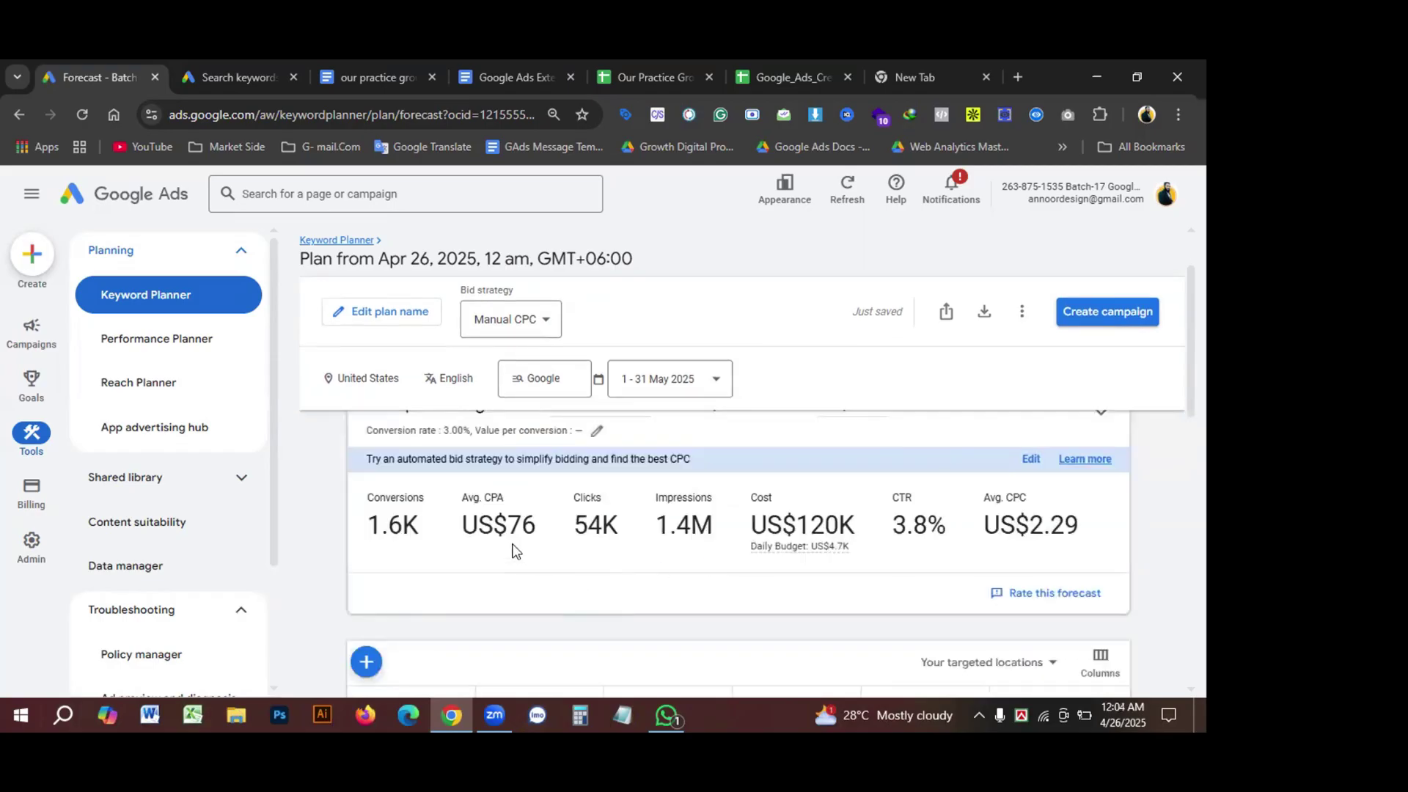
{"action": "double_click", "coordinate": [513, 531]}
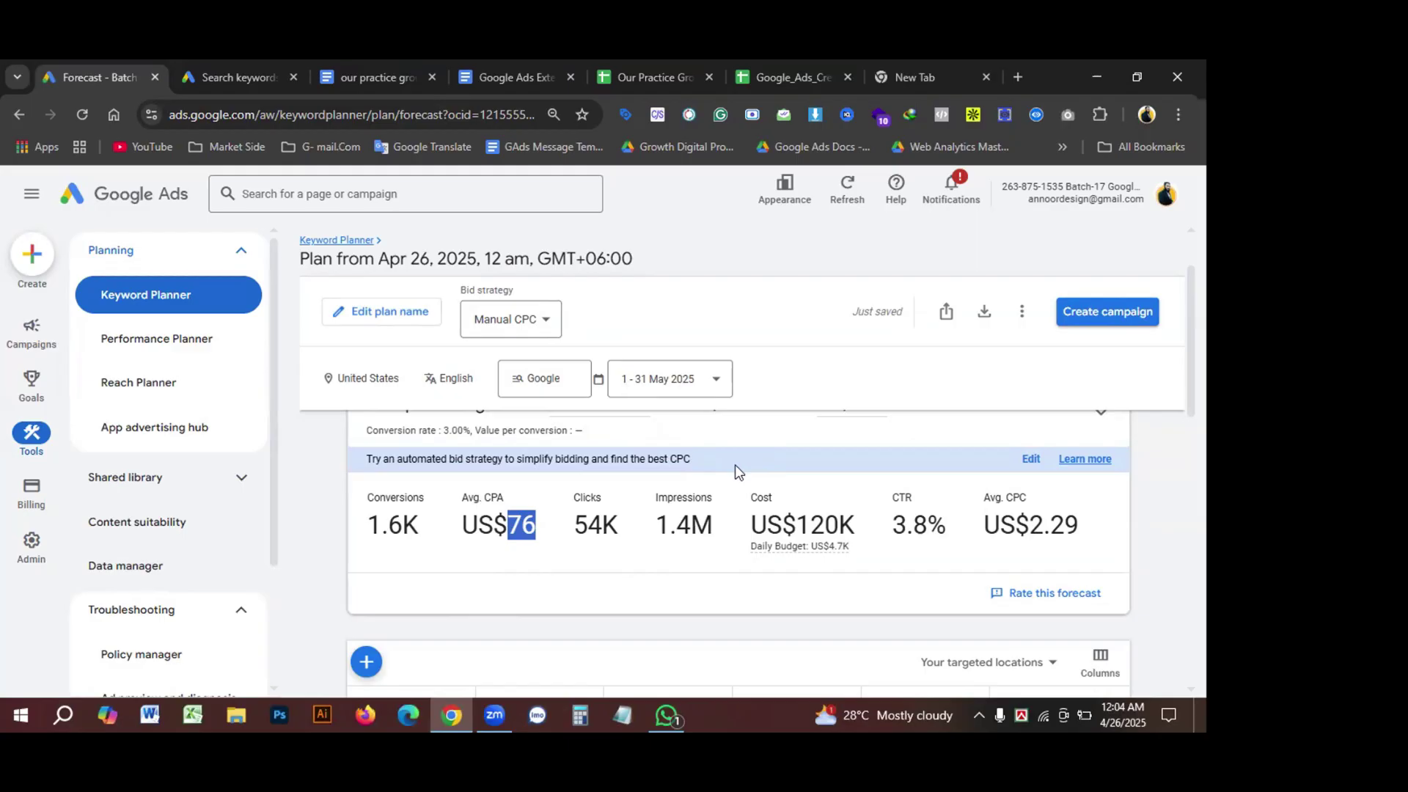
Step: Leave the May 2025 forecast for the Molly Maid ad group's Keywords page
{"action": "scroll", "coordinate": [735, 464], "scroll_direction": "up", "scroll_amount": 2}
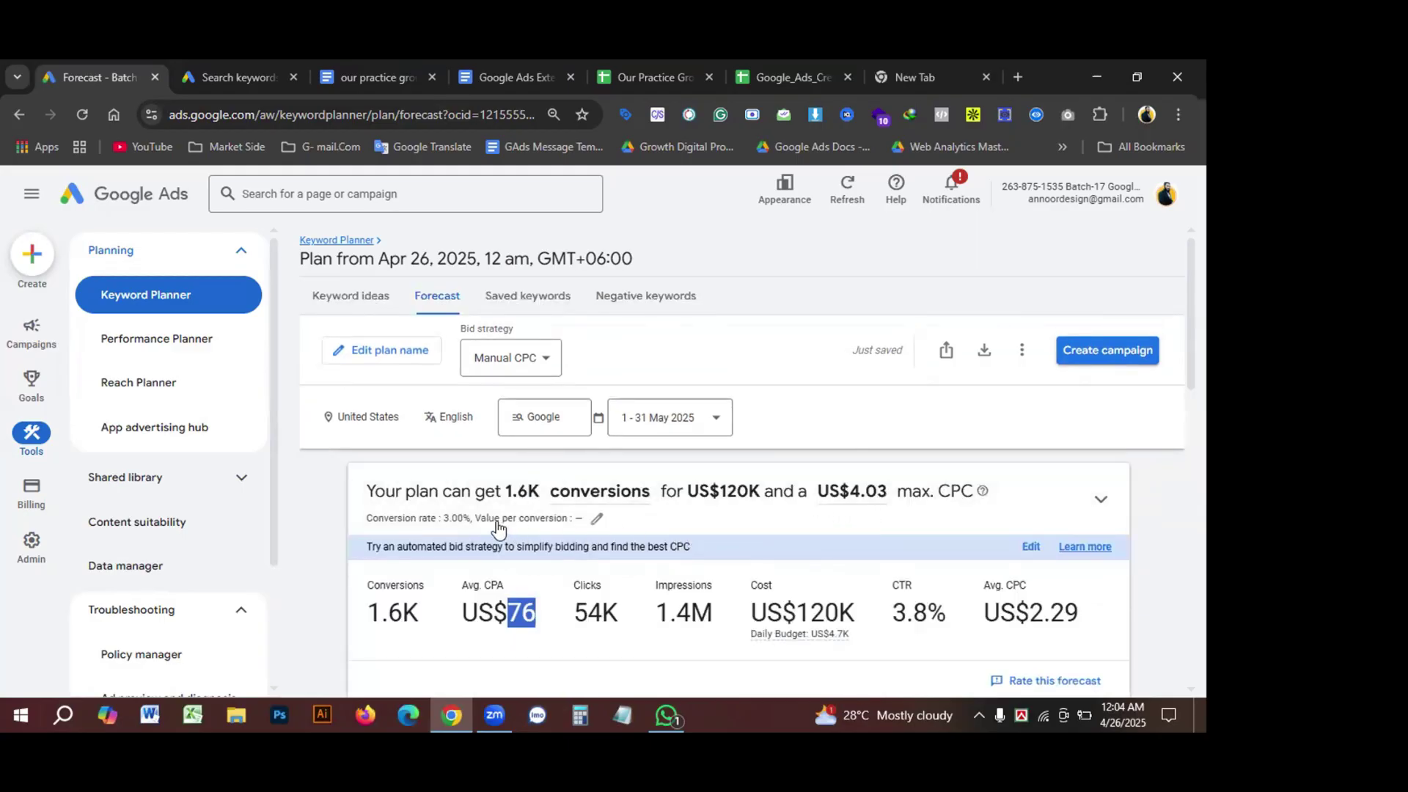
{"action": "scroll", "coordinate": [836, 521], "scroll_direction": "down", "scroll_amount": 2}
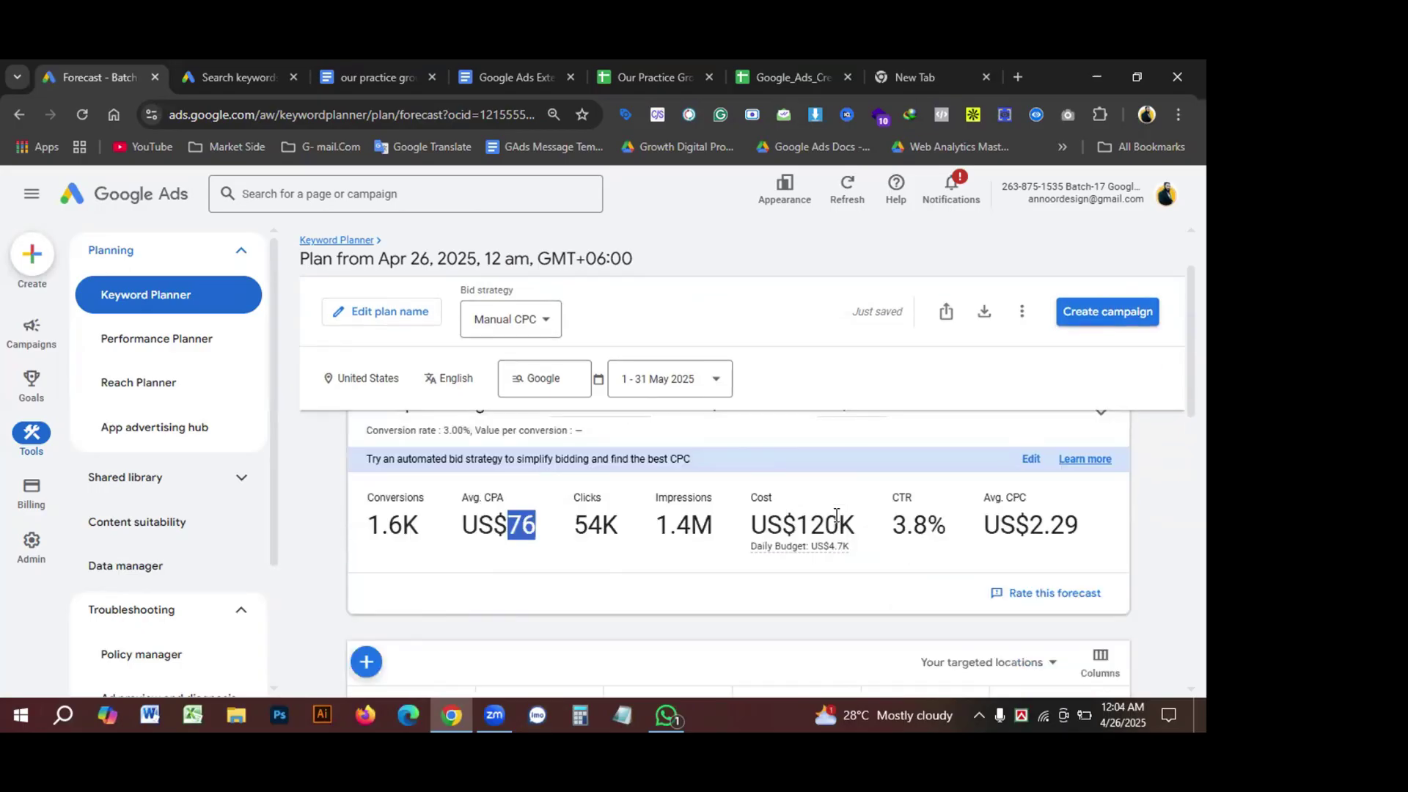
{"action": "scroll", "coordinate": [508, 596], "scroll_direction": "up", "scroll_amount": 2}
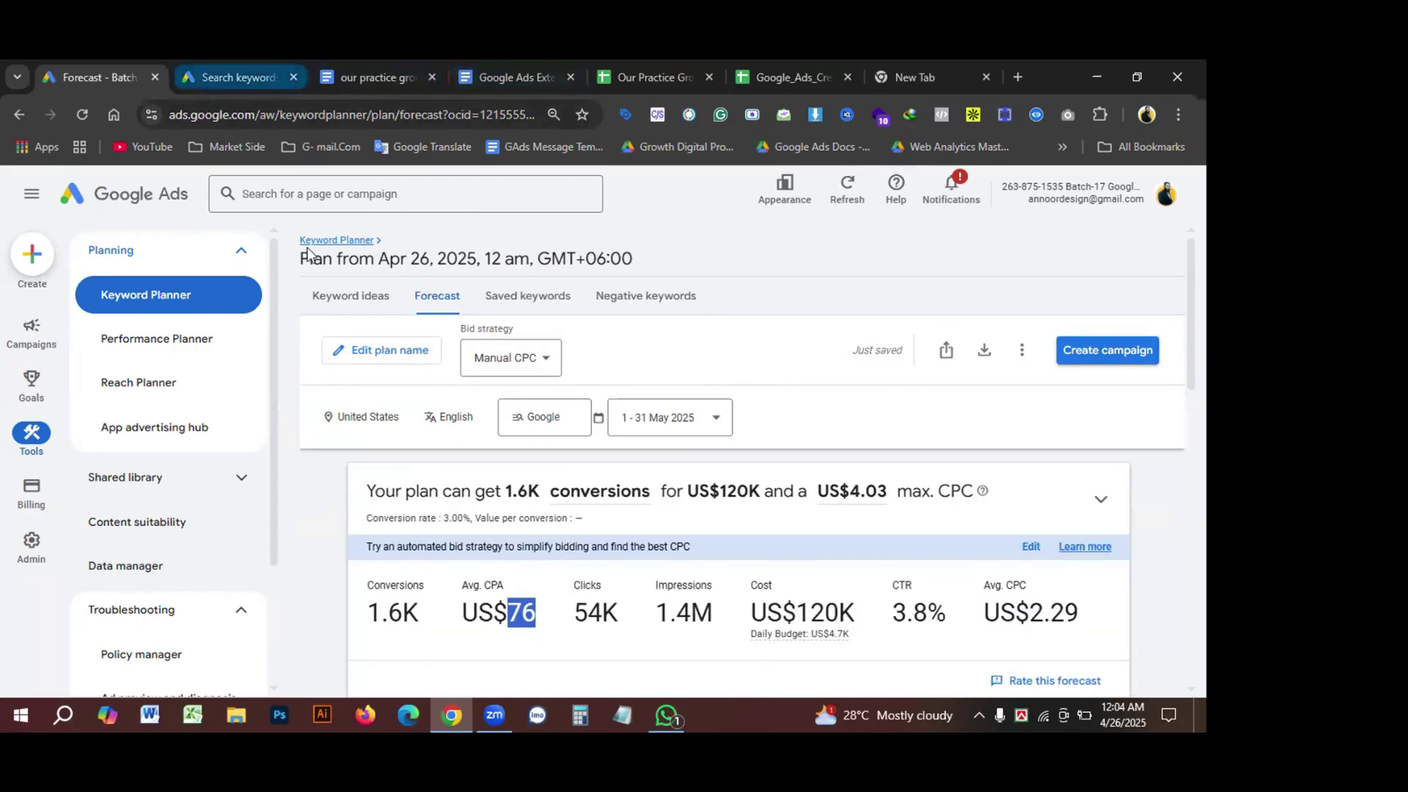
{"action": "left_click", "coordinate": [196, 78]}
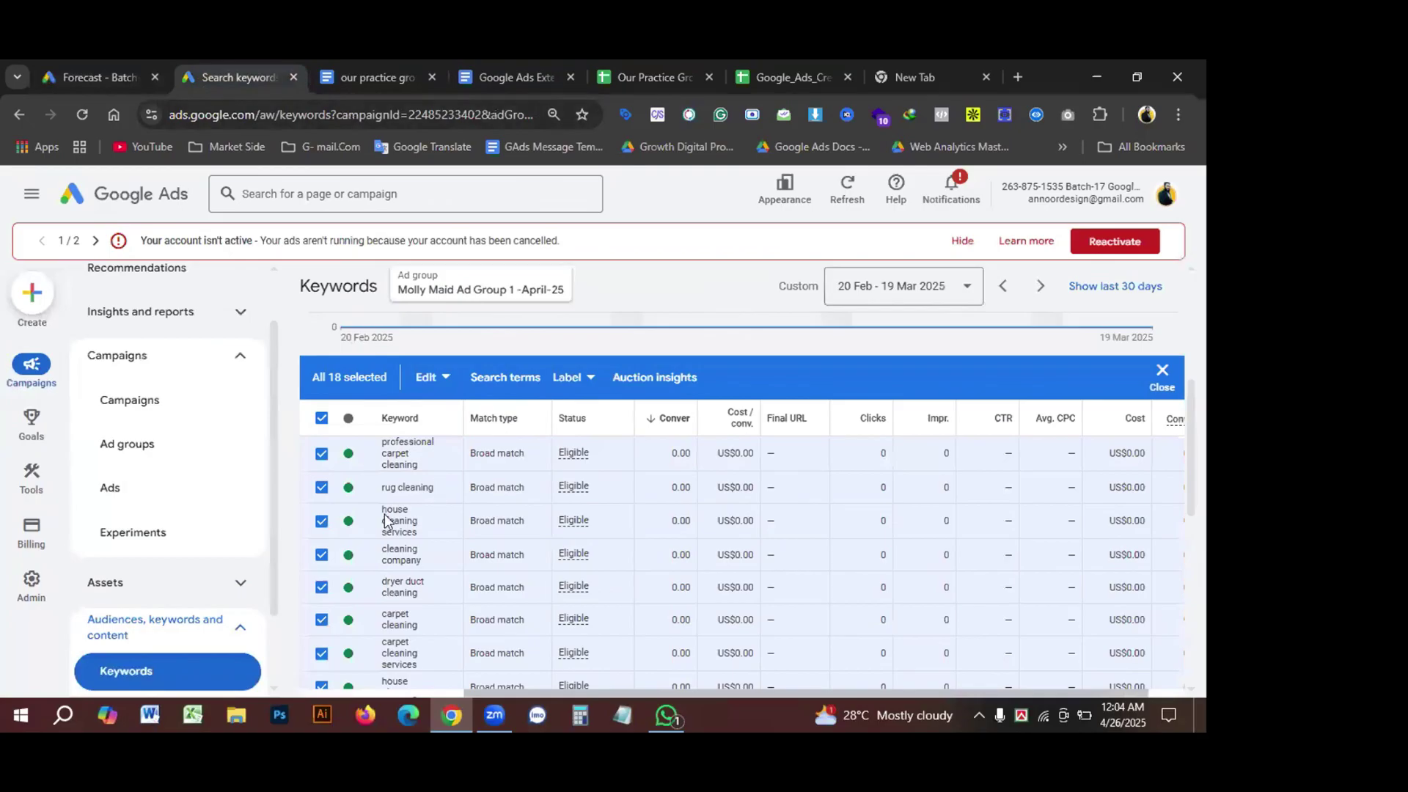
{"action": "left_click", "coordinate": [130, 403]}
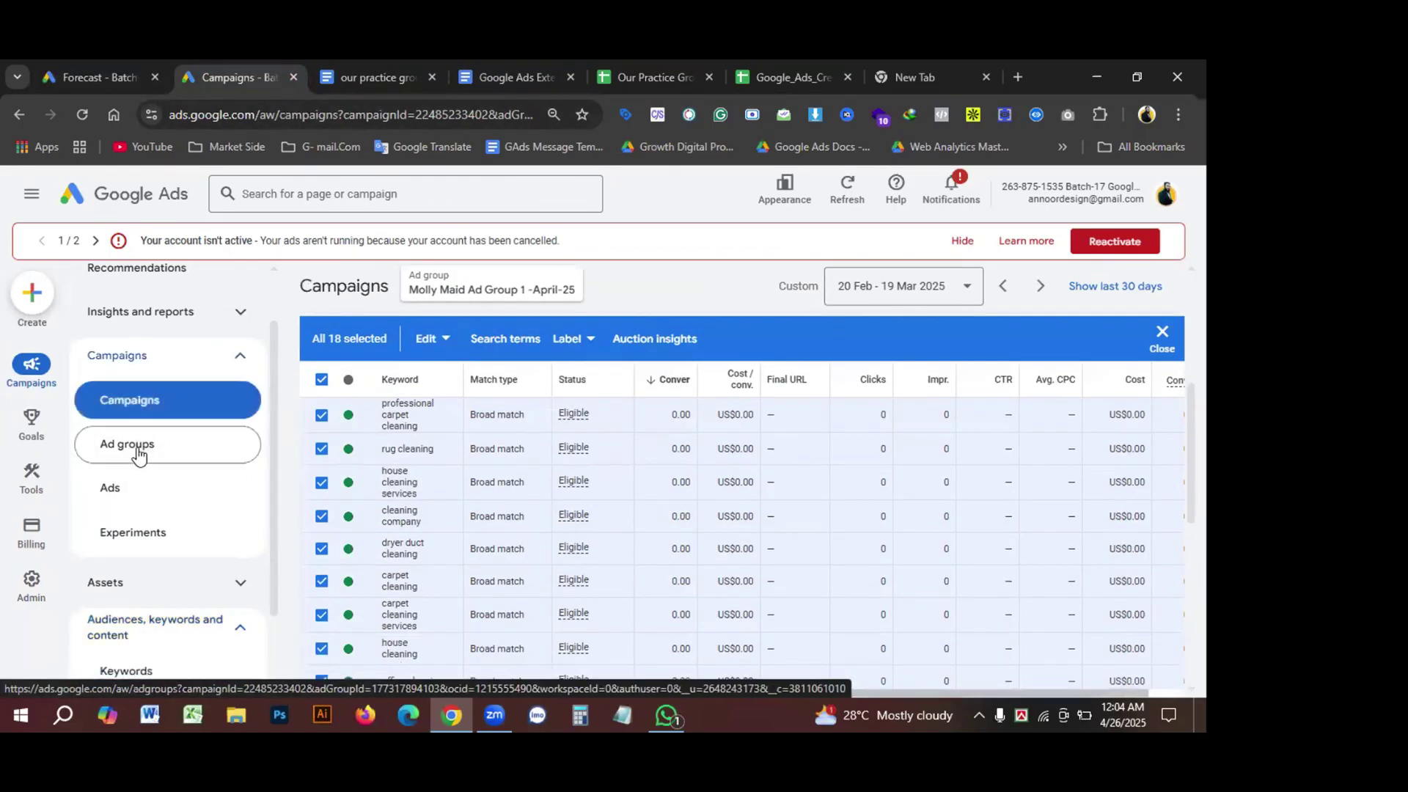
{"action": "left_click", "coordinate": [137, 452]}
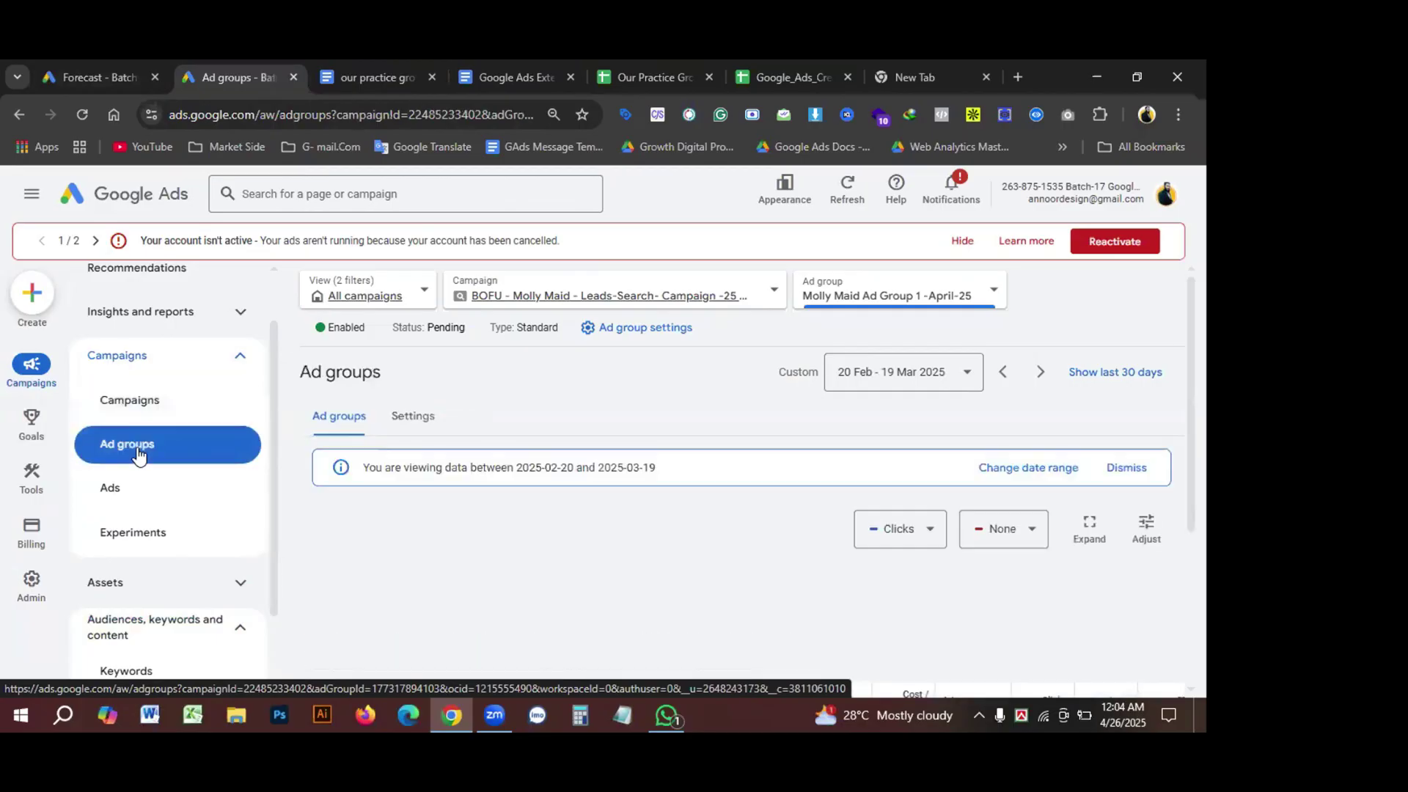
{"action": "scroll", "coordinate": [550, 511], "scroll_direction": "down", "scroll_amount": 3}
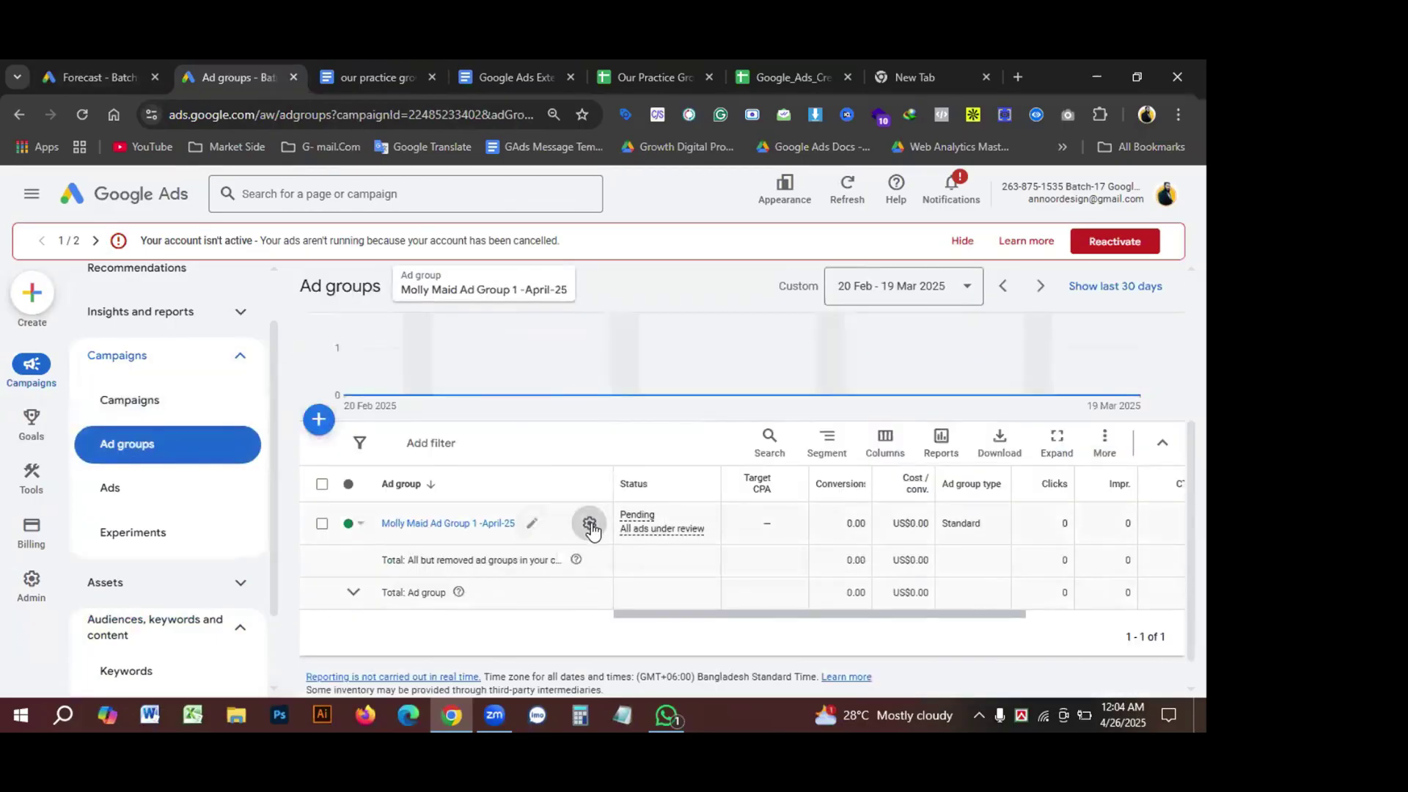
{"action": "left_click", "coordinate": [590, 523]}
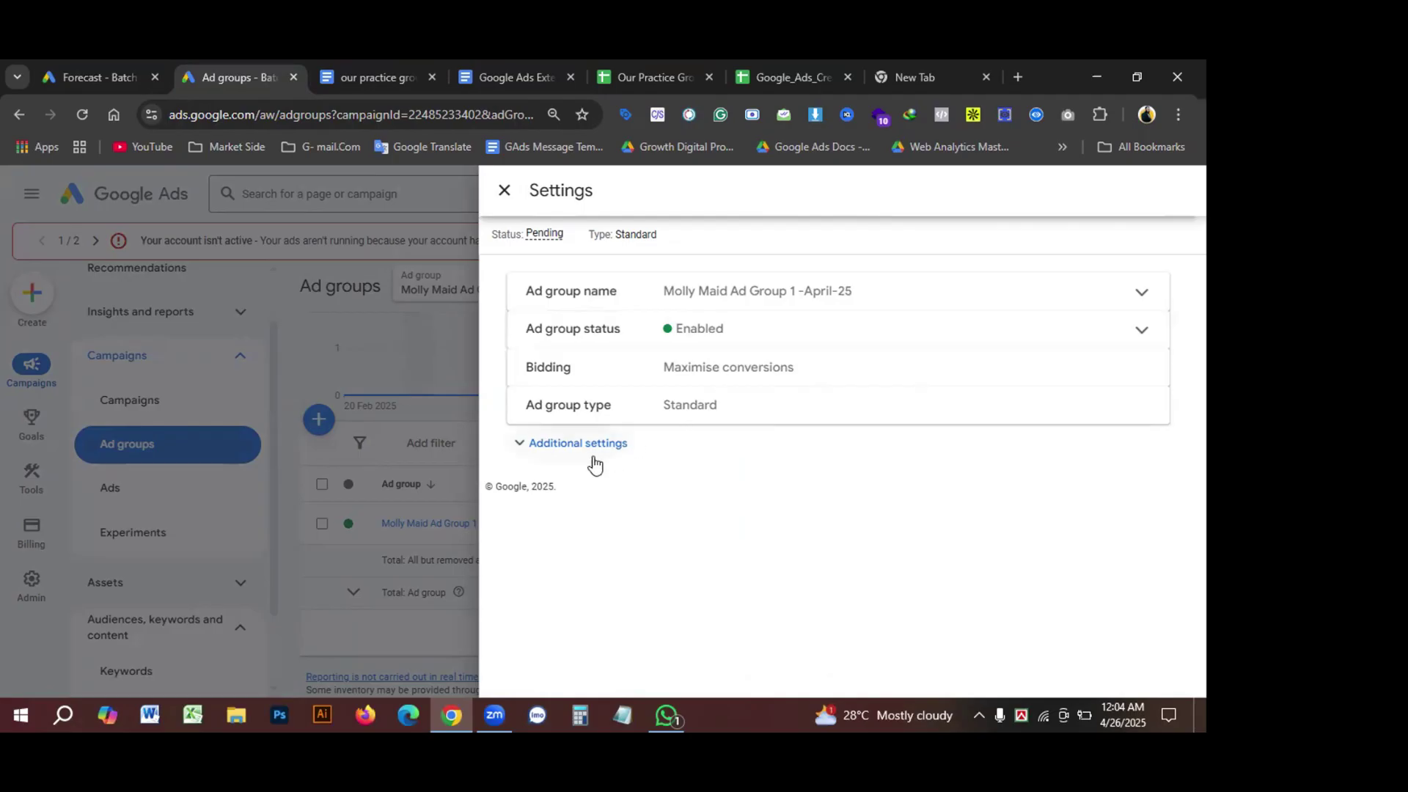
{"action": "left_click", "coordinate": [517, 443]}
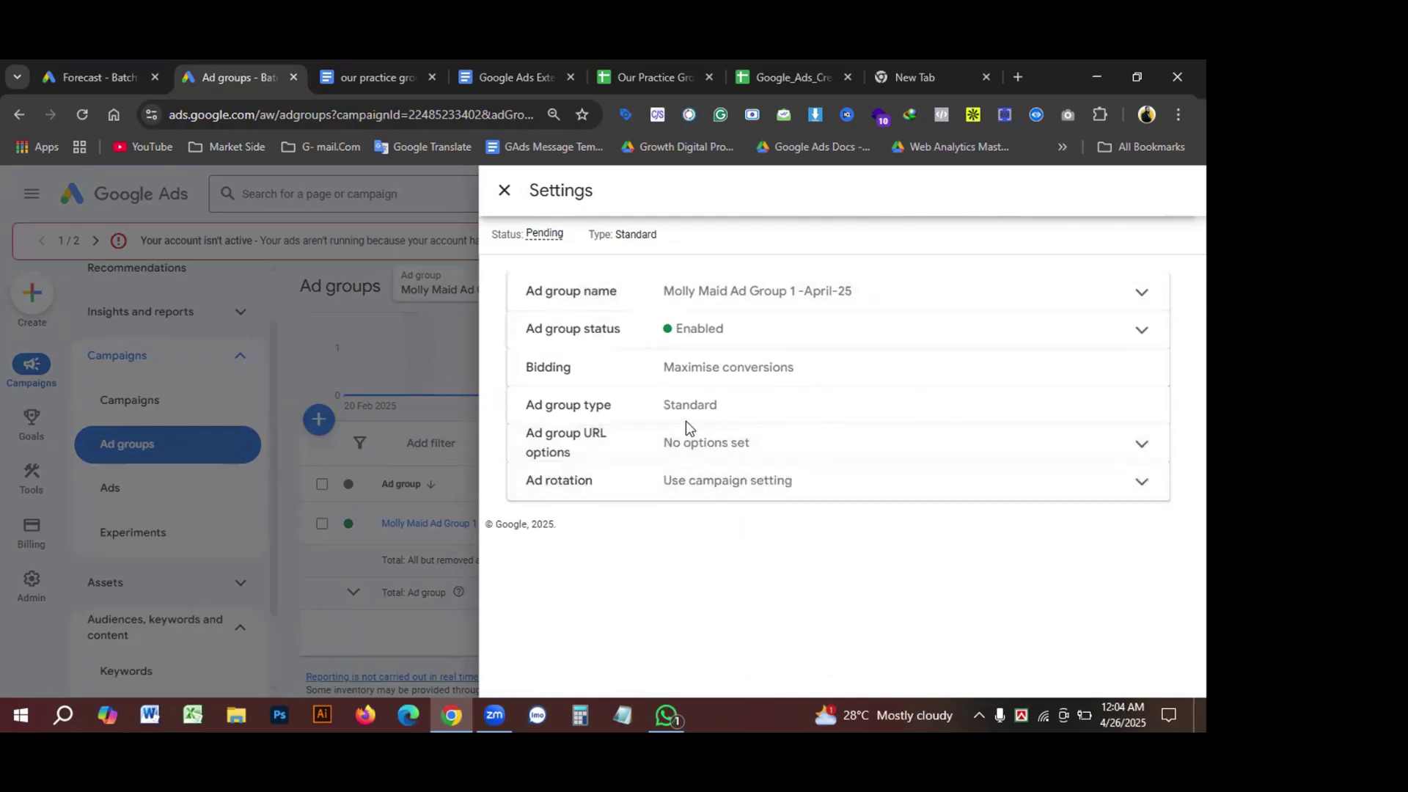
{"action": "double_click", "coordinate": [730, 368]}
{"action": "left_click", "coordinate": [726, 367]}
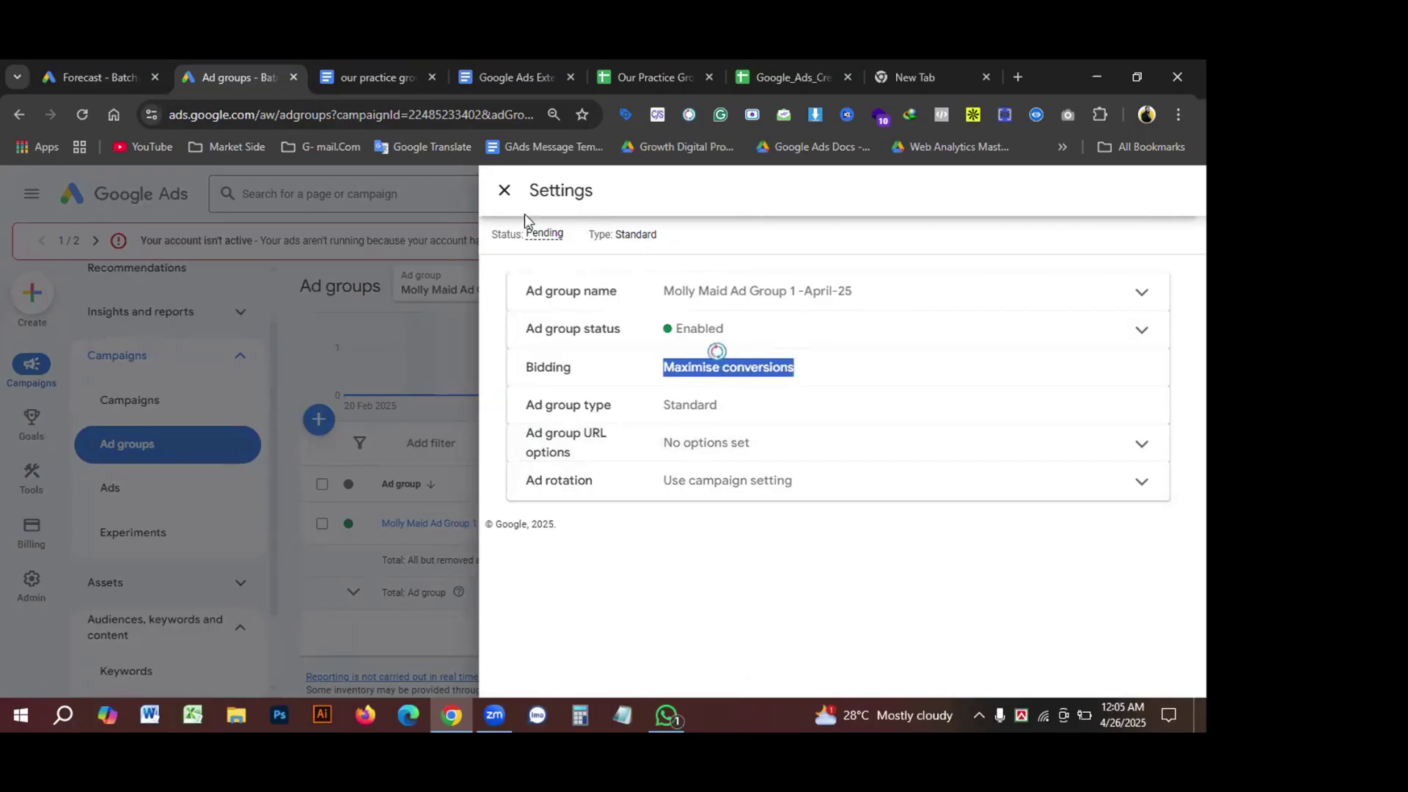
{"action": "left_click", "coordinate": [511, 217]}
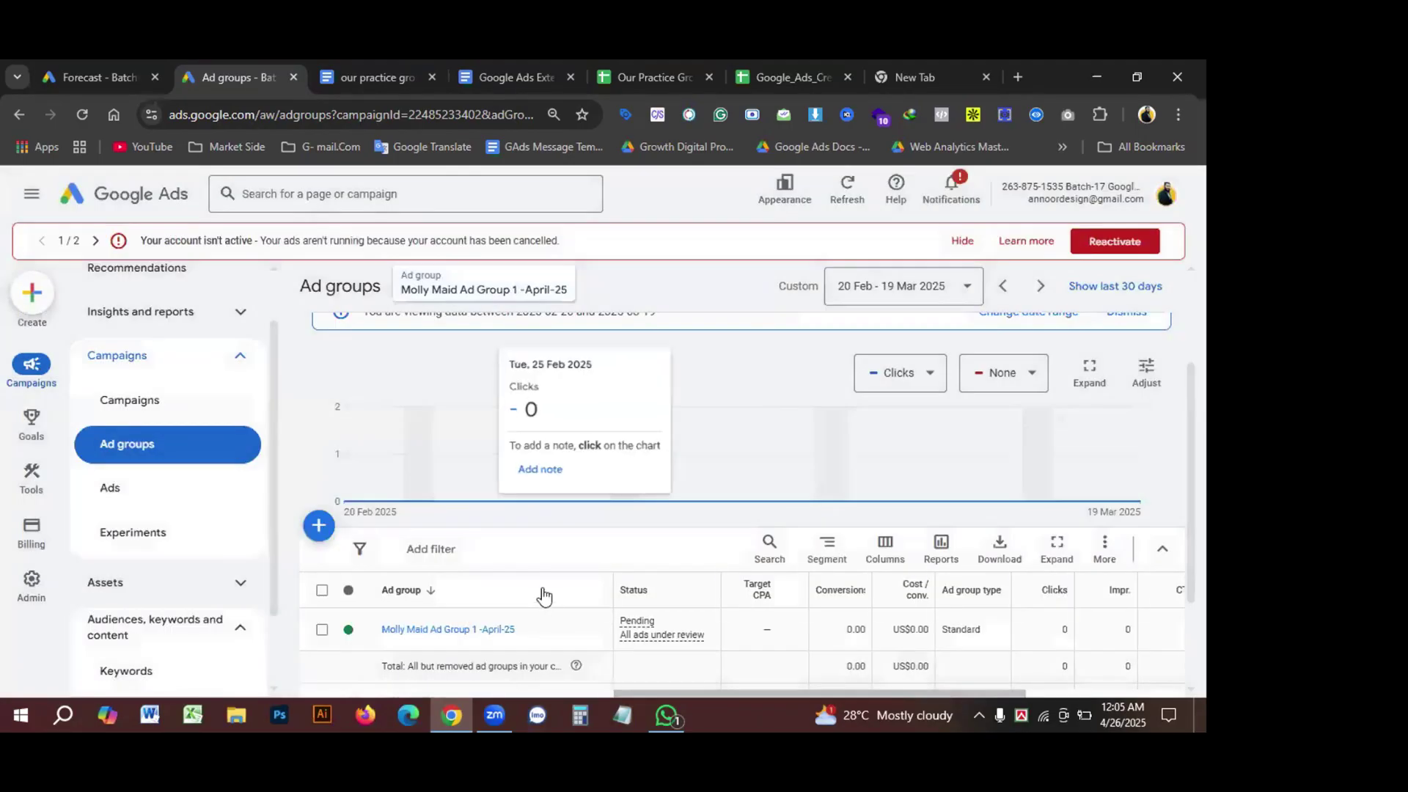
{"action": "key", "text": "Escape"}
{"action": "left_click", "coordinate": [407, 542]}
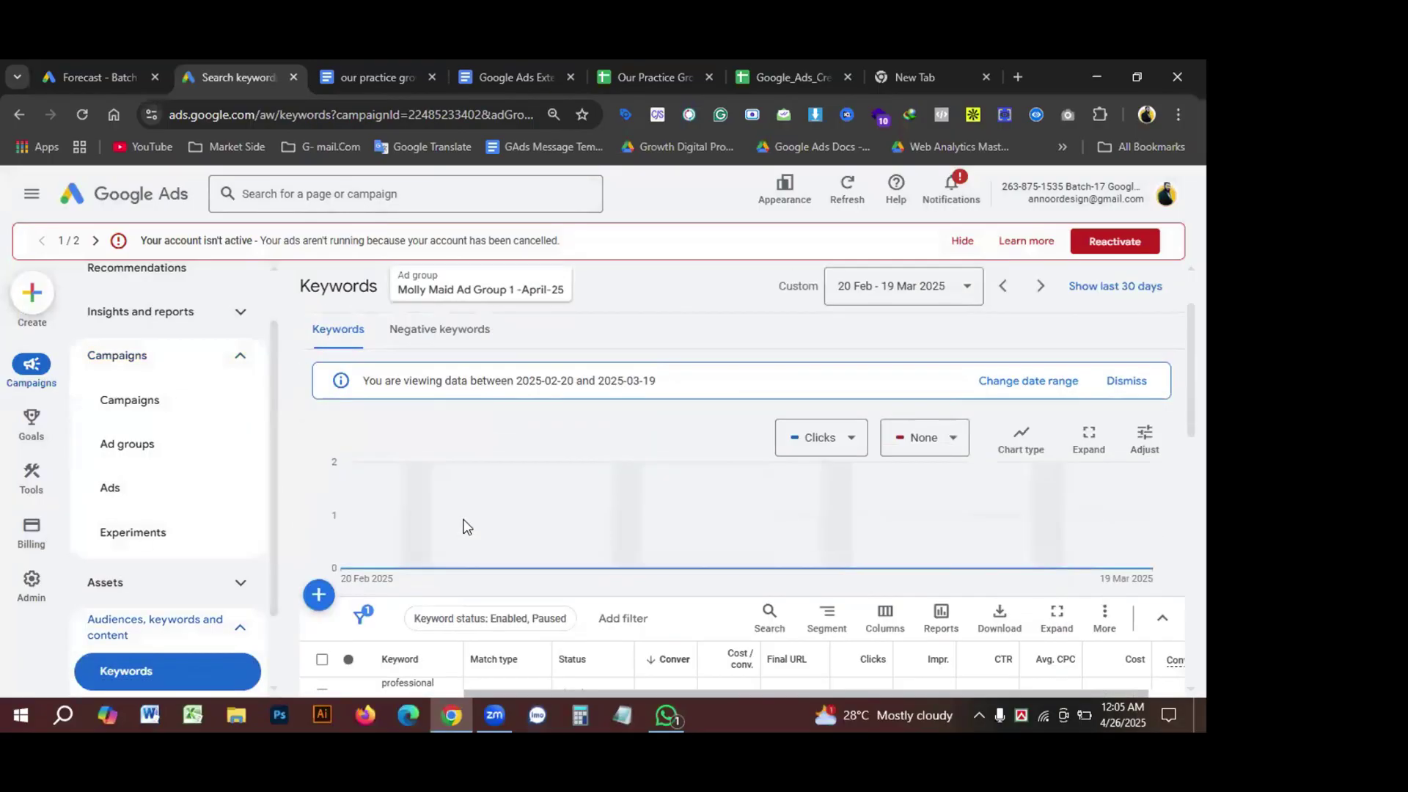
Step: Select all 18 keywords and open Change max. CPC bids, setting new bids by Amount
{"action": "scroll", "coordinate": [463, 526], "scroll_direction": "down", "scroll_amount": 3}
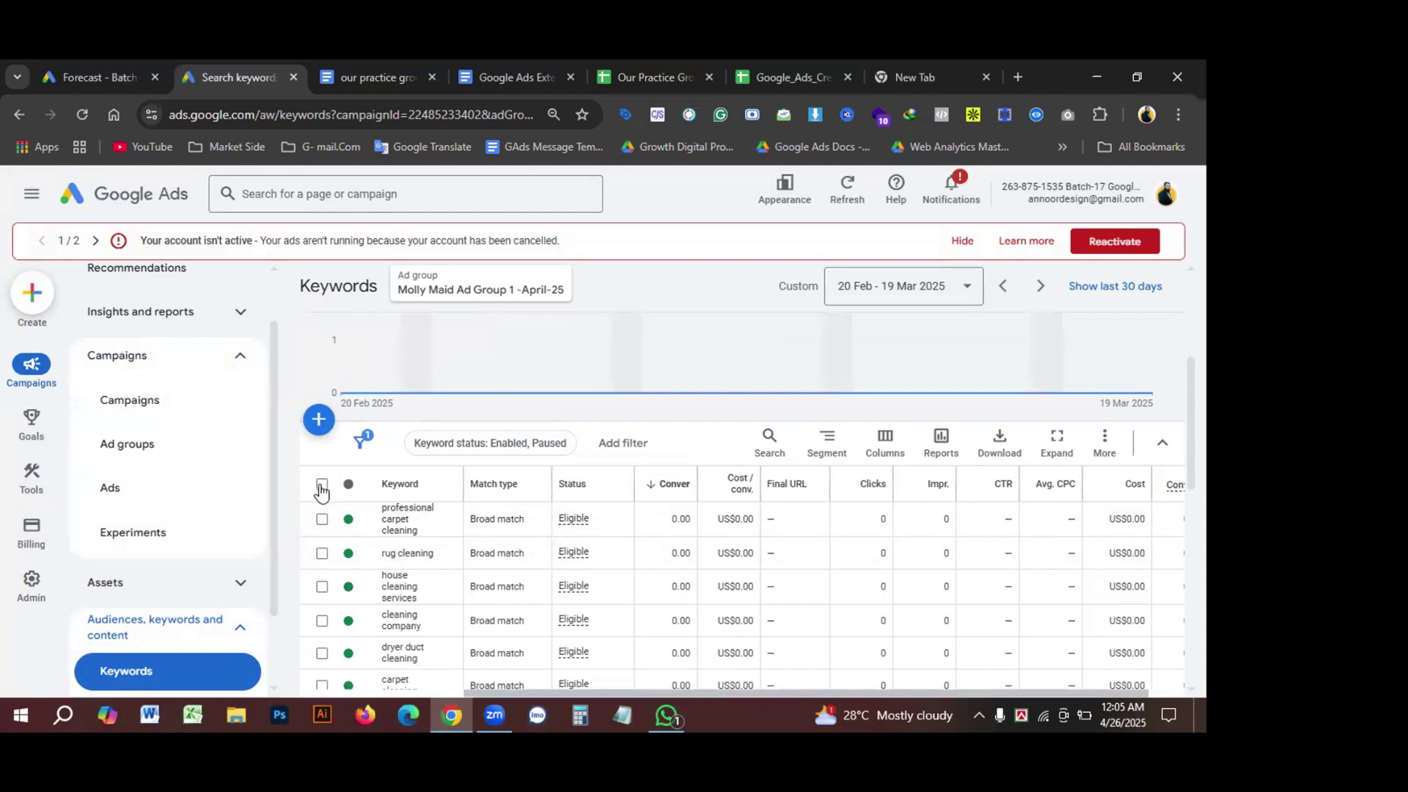
{"action": "left_click", "coordinate": [321, 485]}
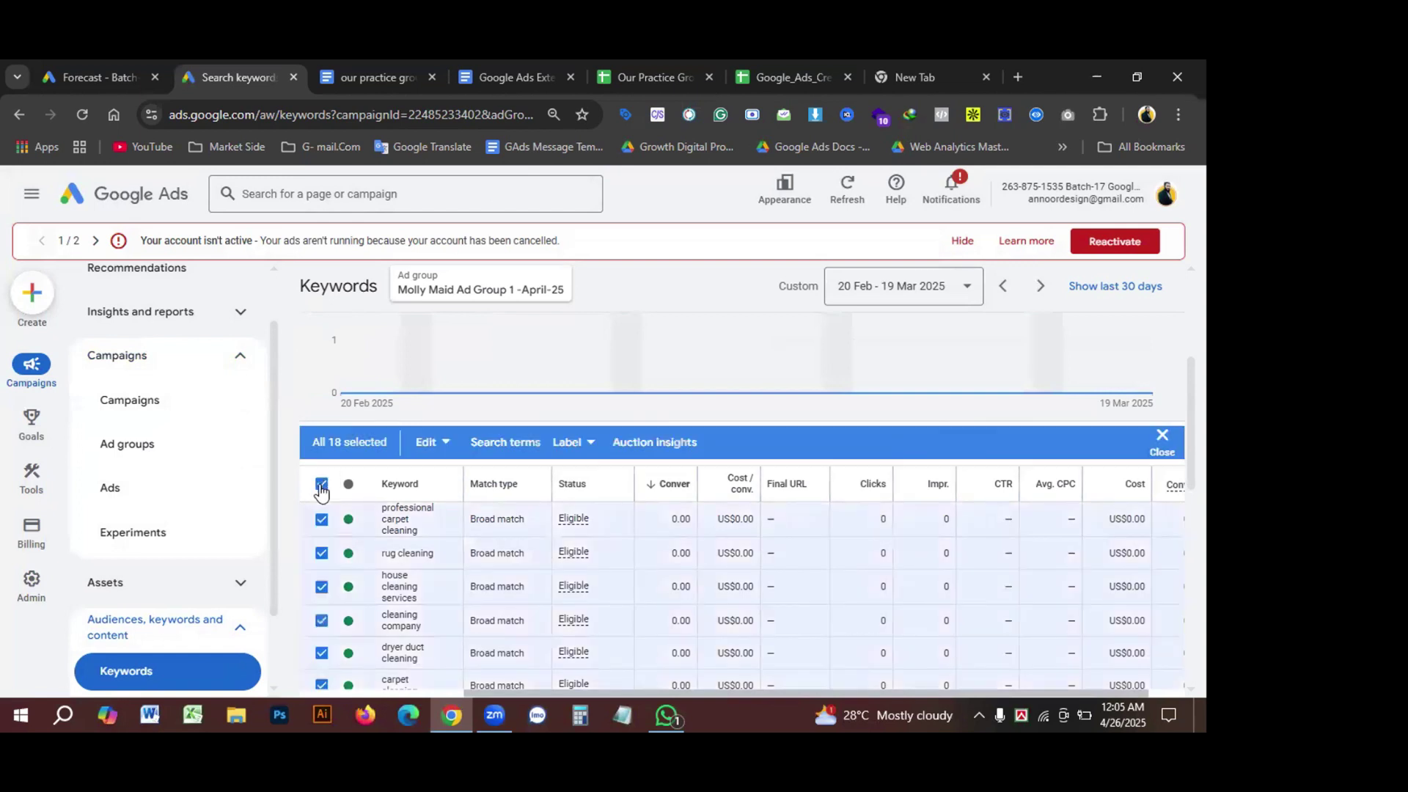
{"action": "left_click", "coordinate": [445, 445]}
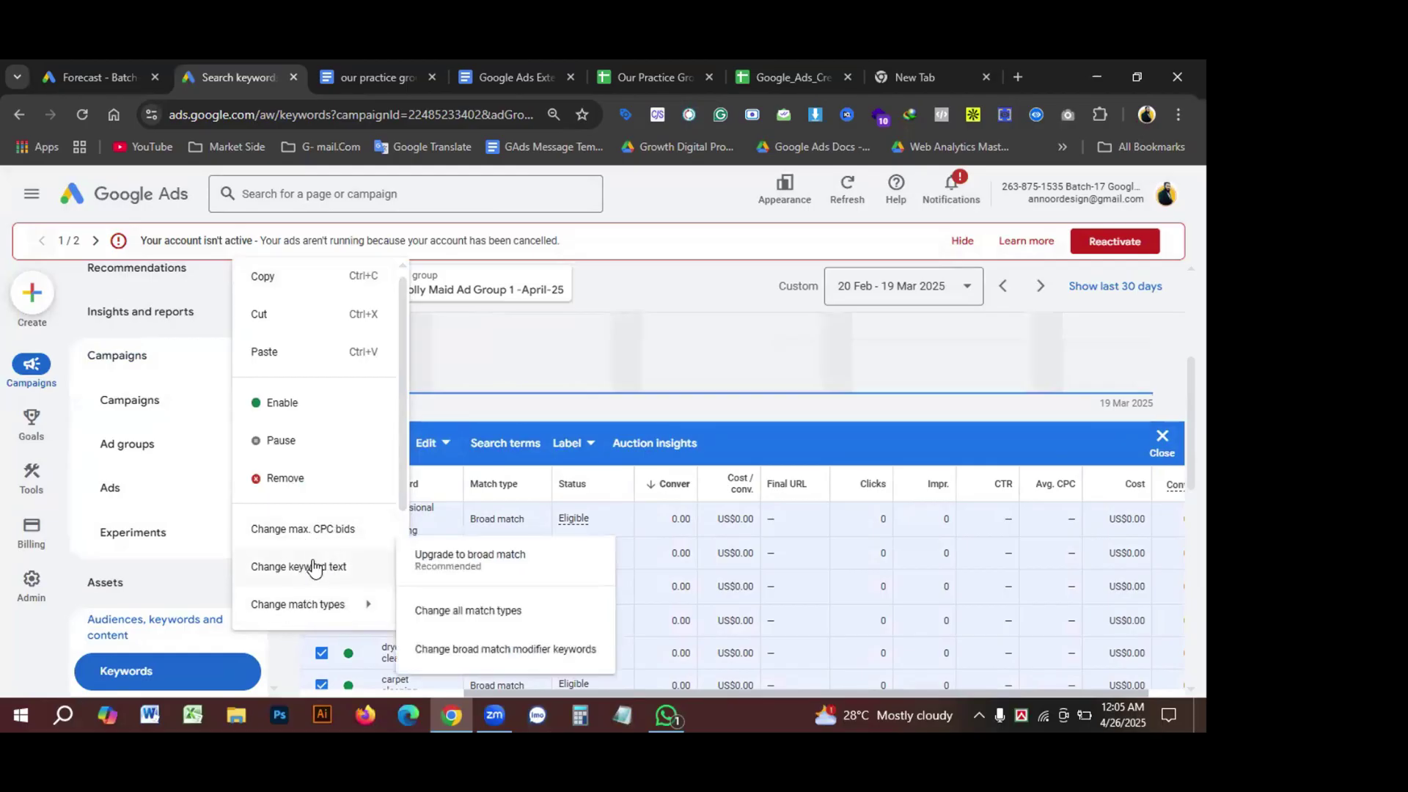
{"action": "left_click", "coordinate": [295, 528]}
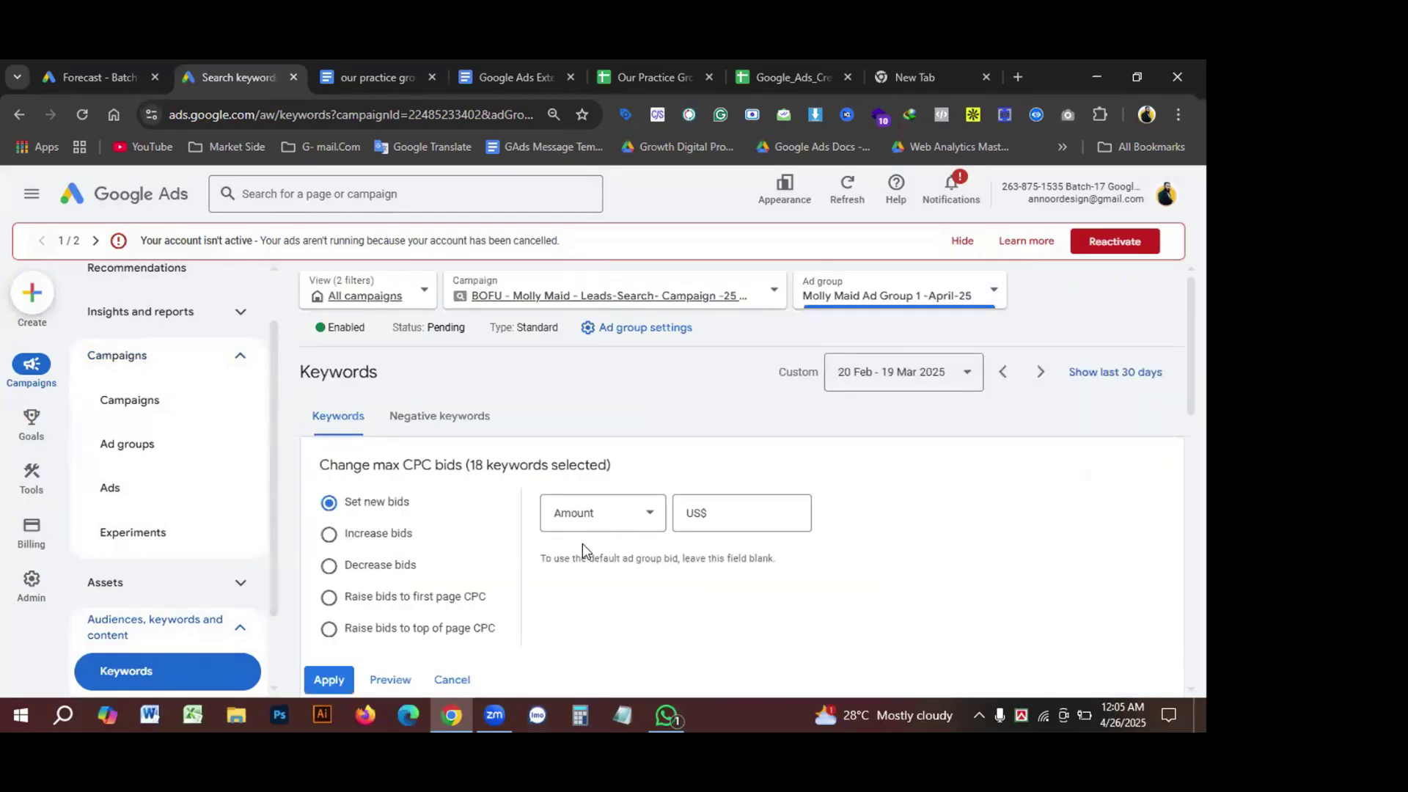
{"action": "left_click", "coordinate": [627, 521]}
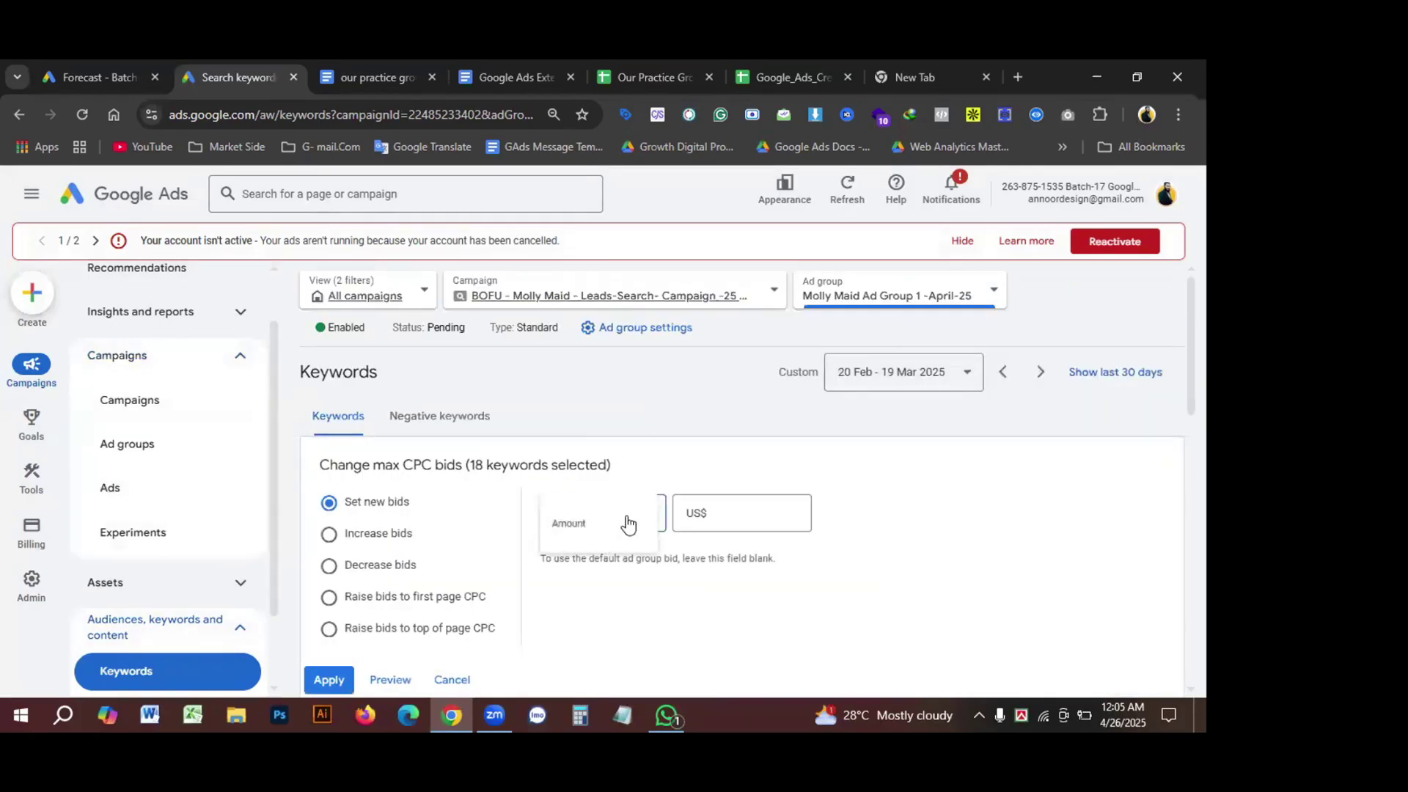
{"action": "left_click", "coordinate": [713, 511]}
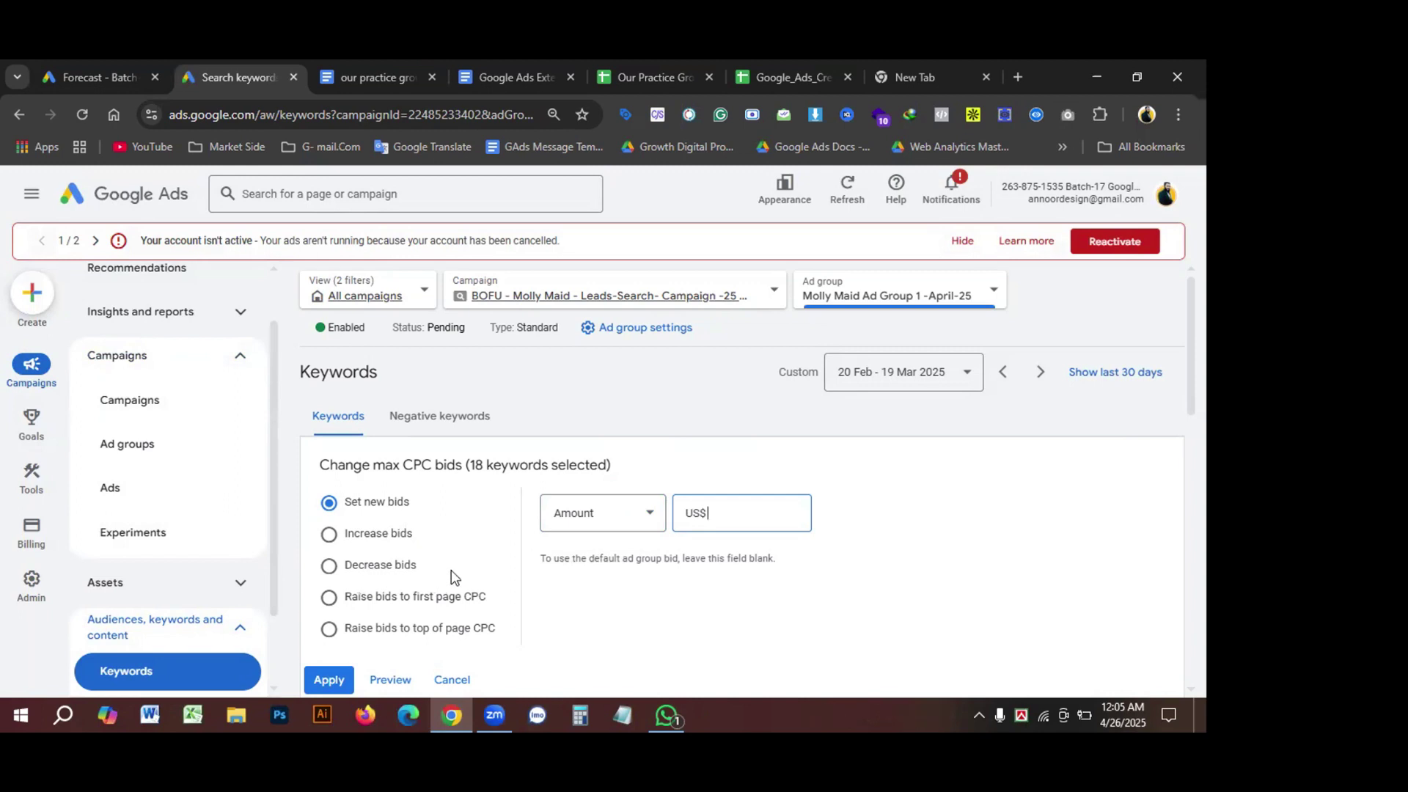
{"action": "scroll", "coordinate": [451, 570], "scroll_direction": "down", "scroll_amount": 1}
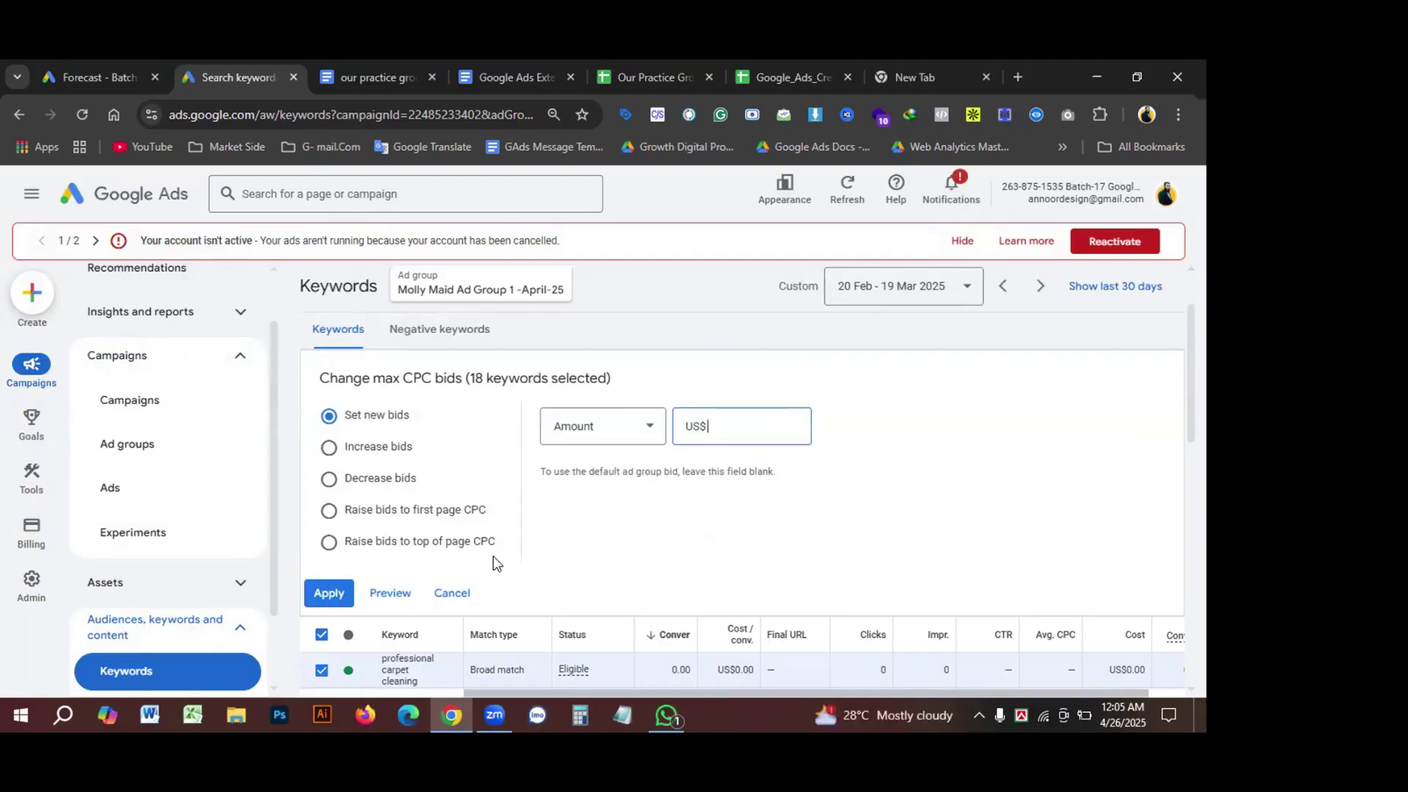
{"action": "scroll", "coordinate": [484, 556], "scroll_direction": "down", "scroll_amount": 5}
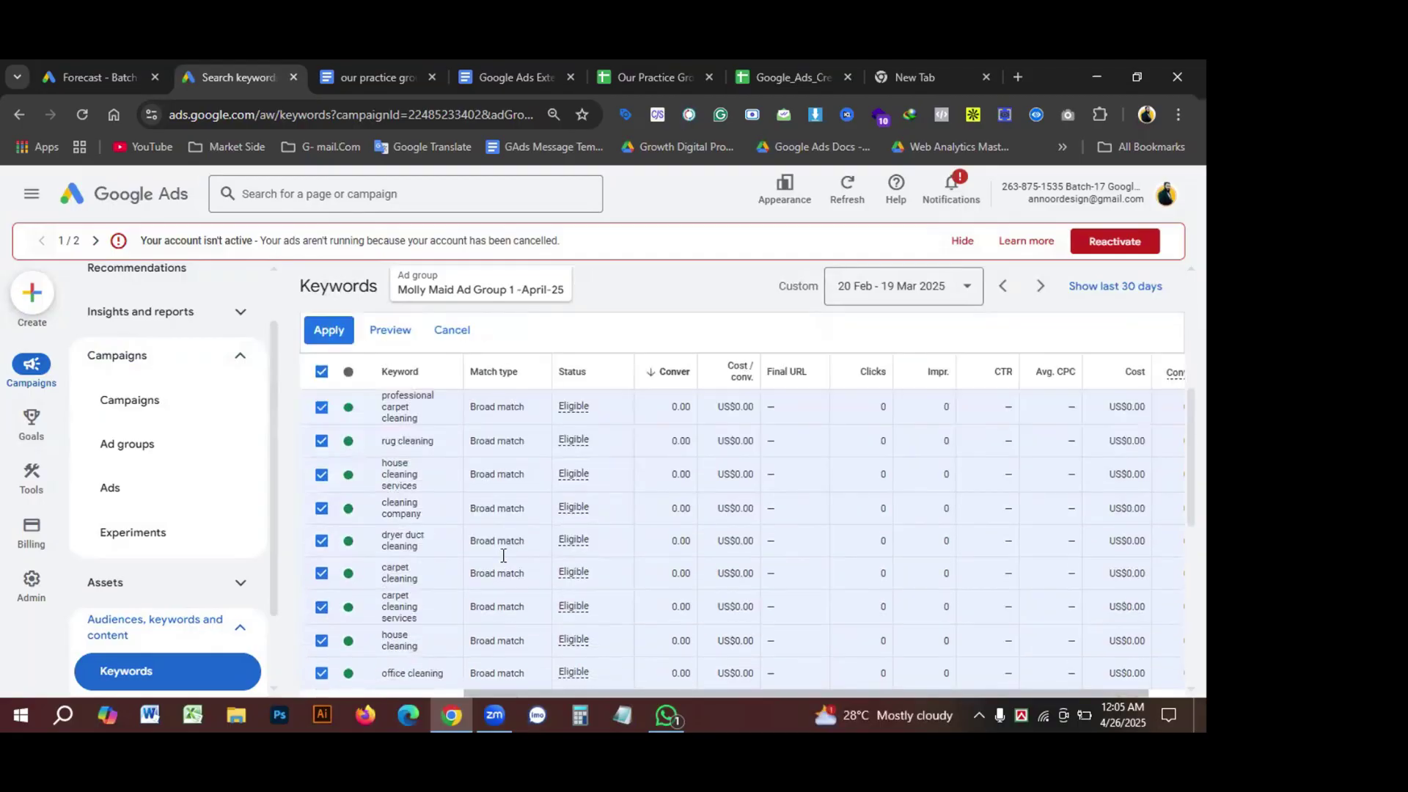
{"action": "scroll", "coordinate": [503, 566], "scroll_direction": "down", "scroll_amount": 3}
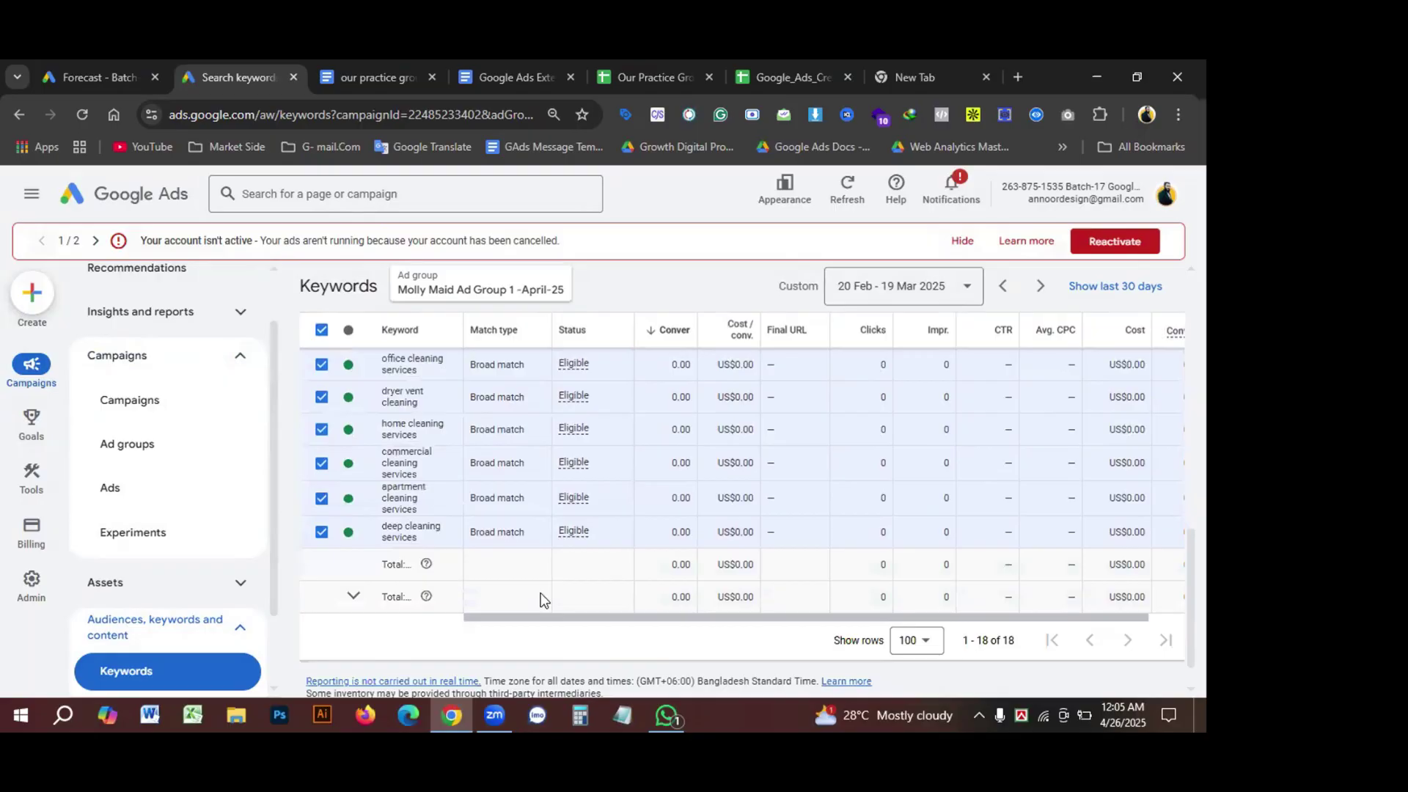
{"action": "scroll", "coordinate": [541, 600], "scroll_direction": "up", "scroll_amount": 7}
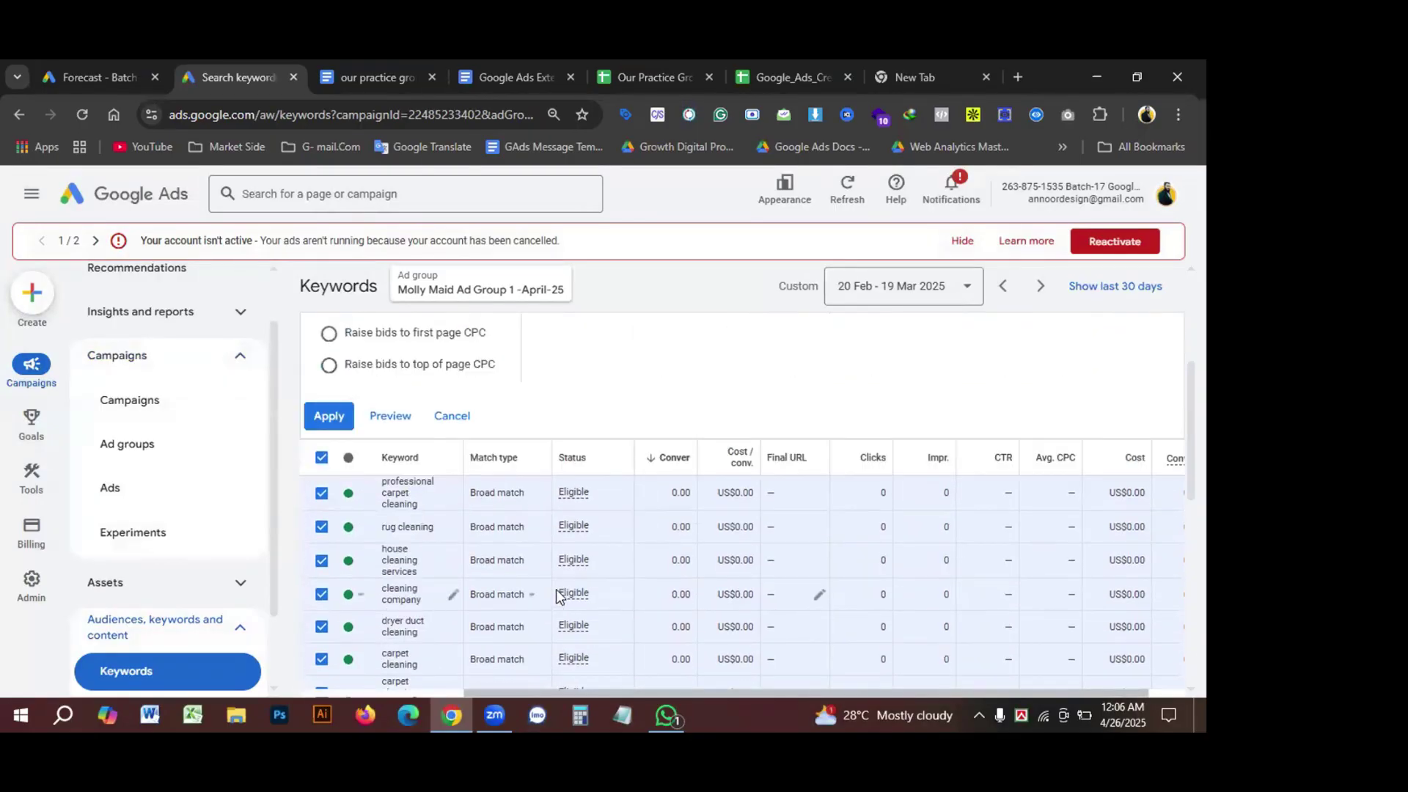
{"action": "mouse_move", "coordinate": [574, 526]}
{"action": "scroll", "coordinate": [555, 454], "scroll_direction": "up", "scroll_amount": 3}
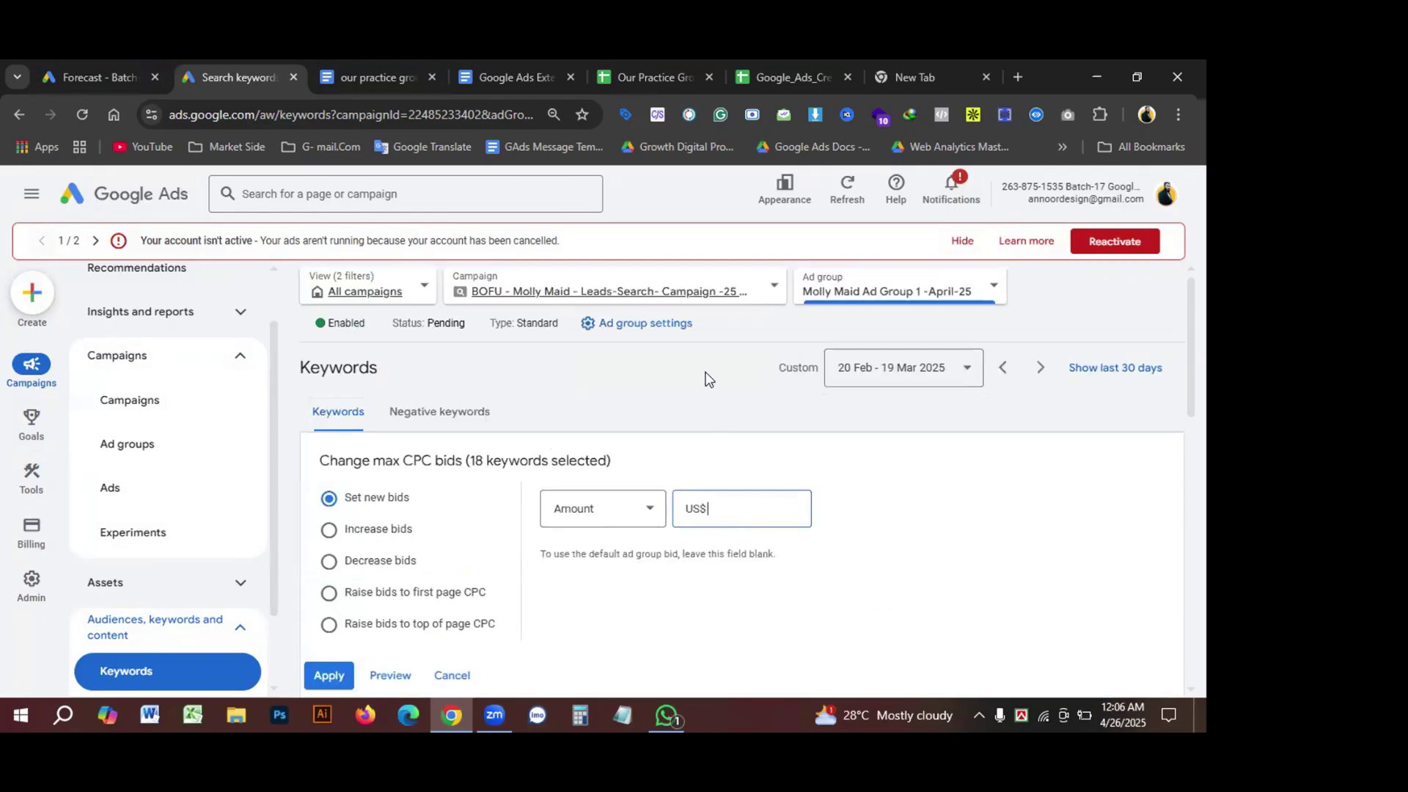
{"action": "left_click", "coordinate": [774, 288]}
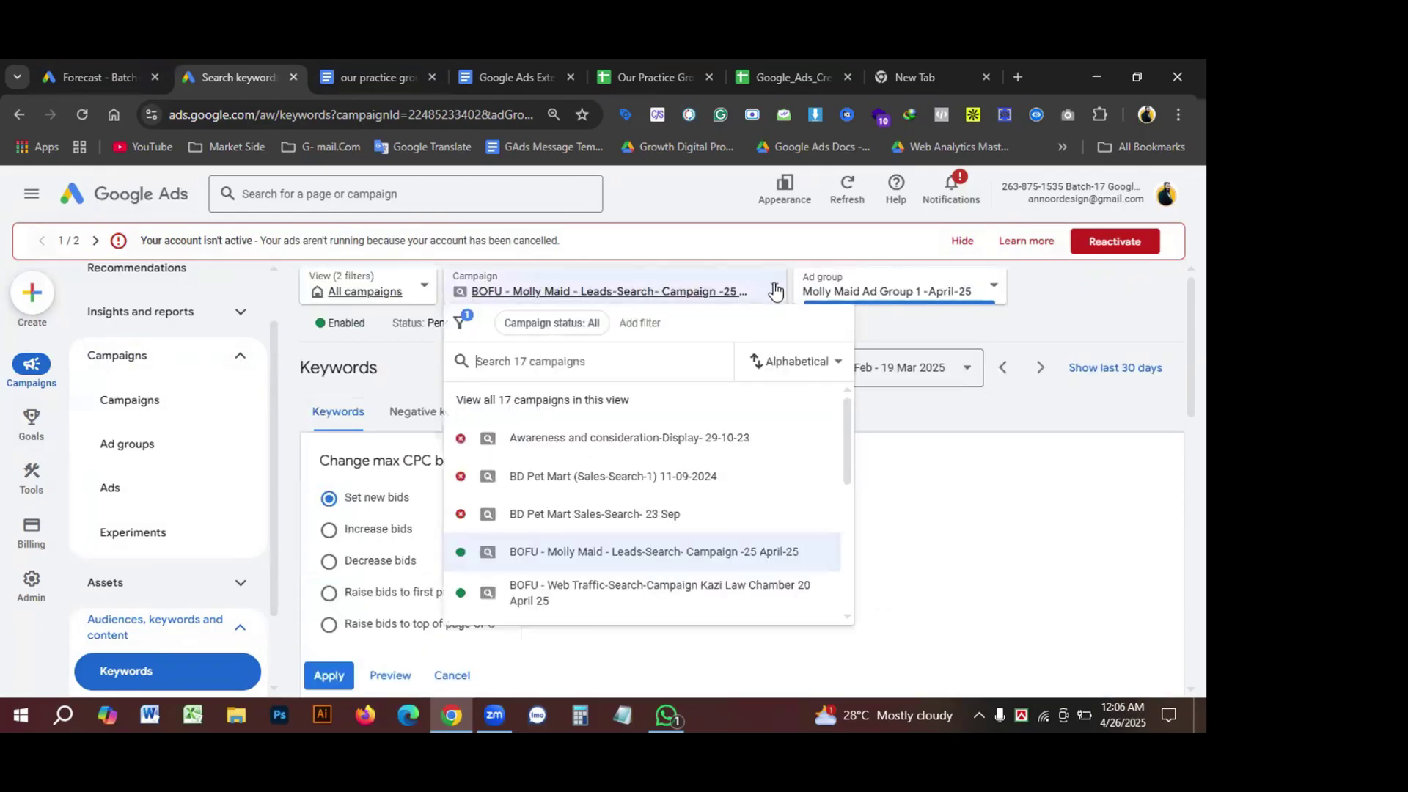
{"action": "left_click", "coordinate": [776, 292]}
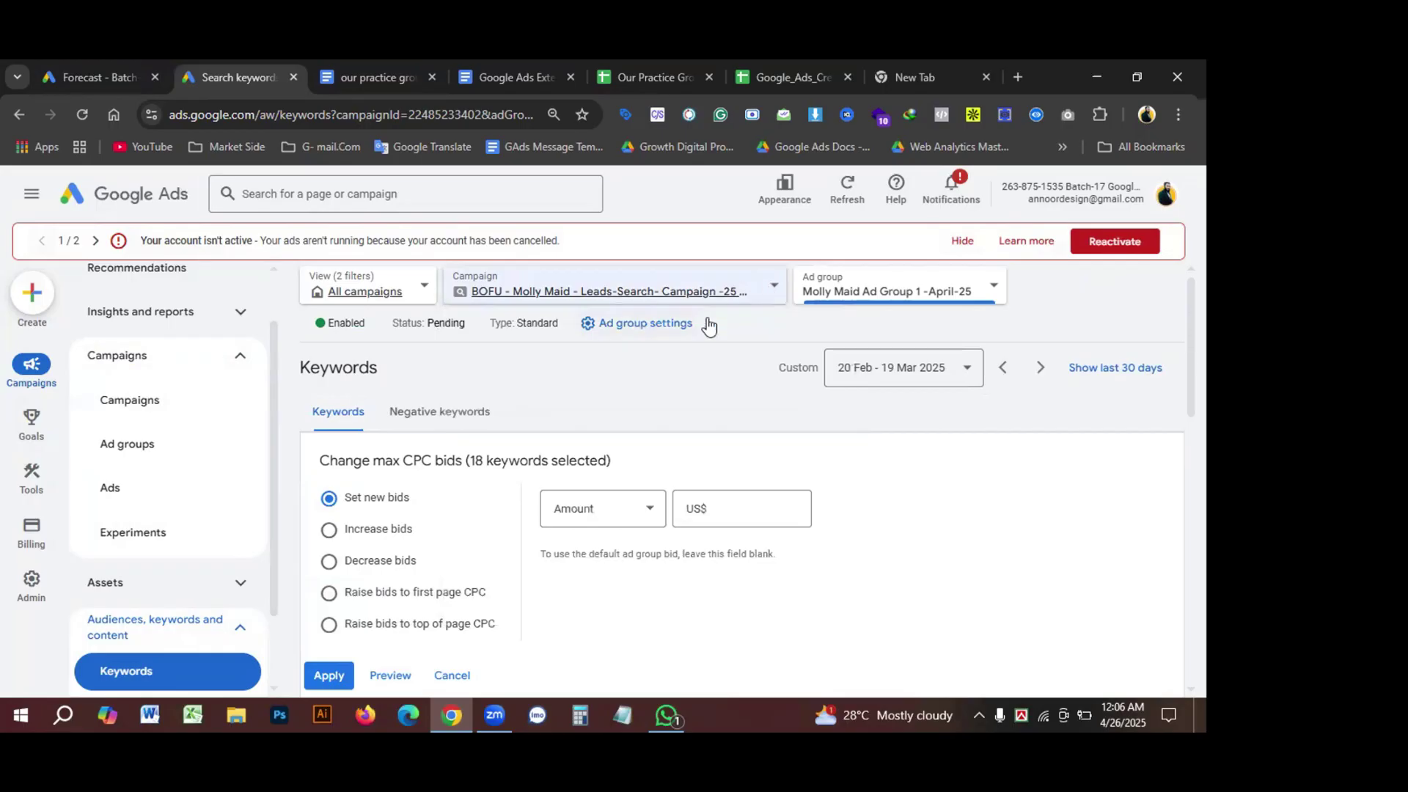
{"action": "left_click", "coordinate": [993, 287]}
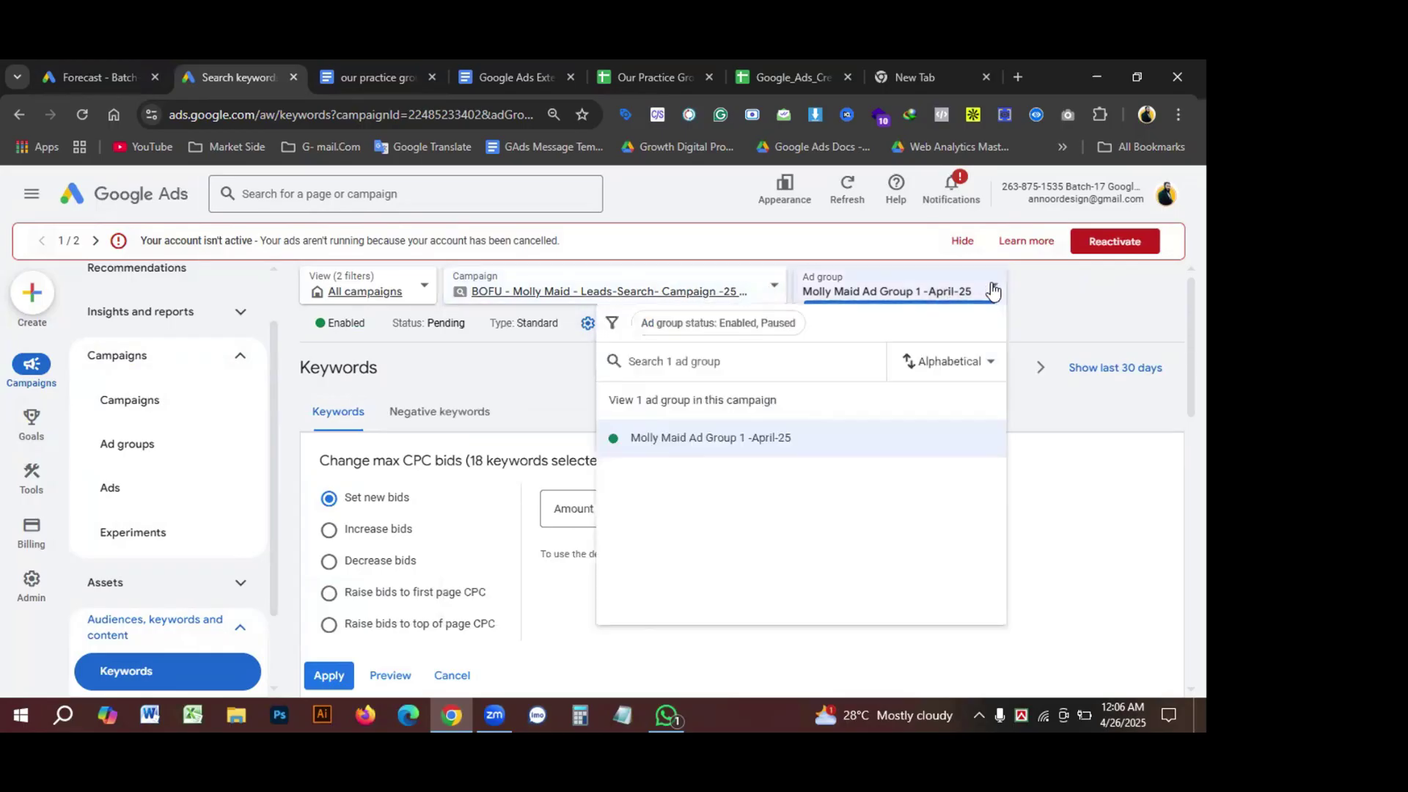
{"action": "left_click", "coordinate": [738, 440]}
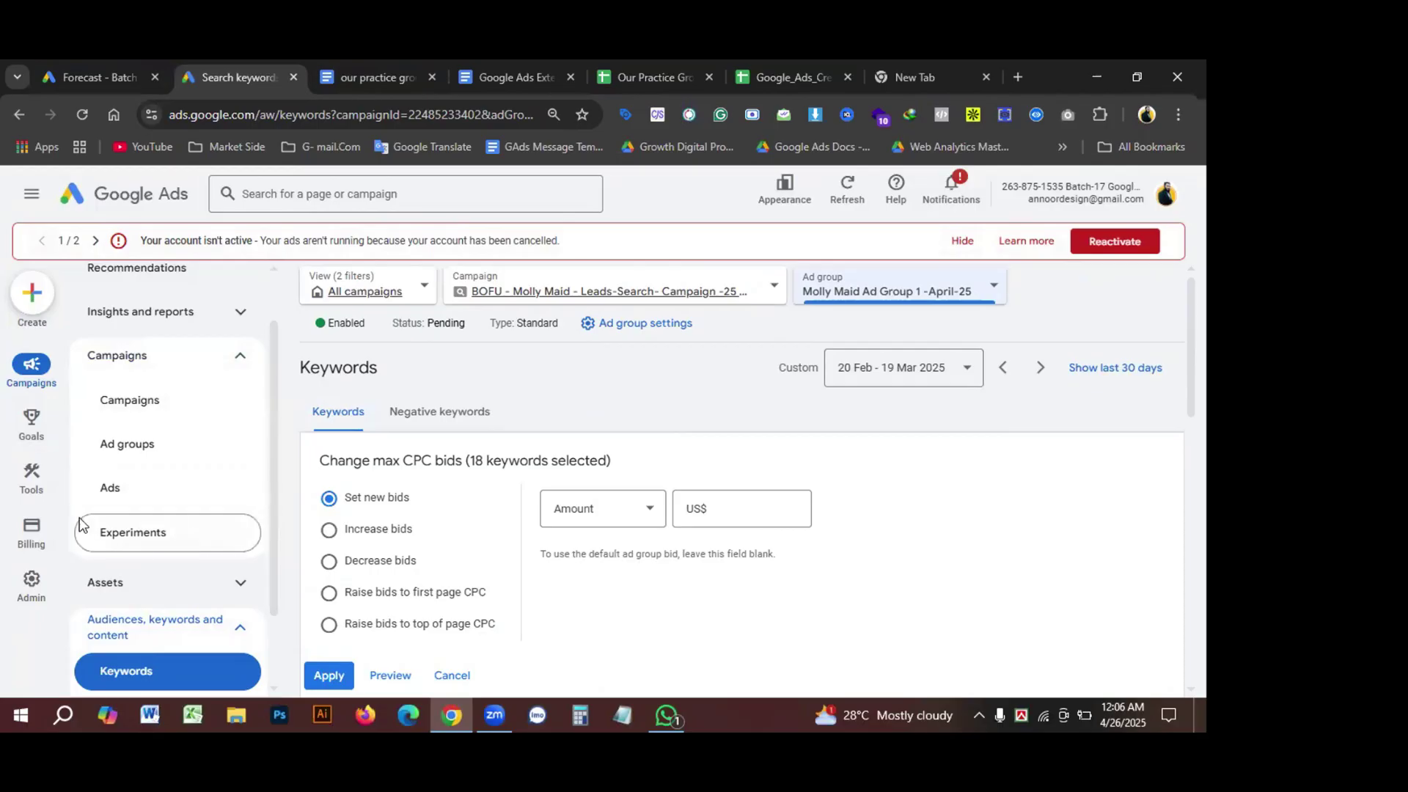
{"action": "scroll", "coordinate": [146, 514], "scroll_direction": "up", "scroll_amount": 2}
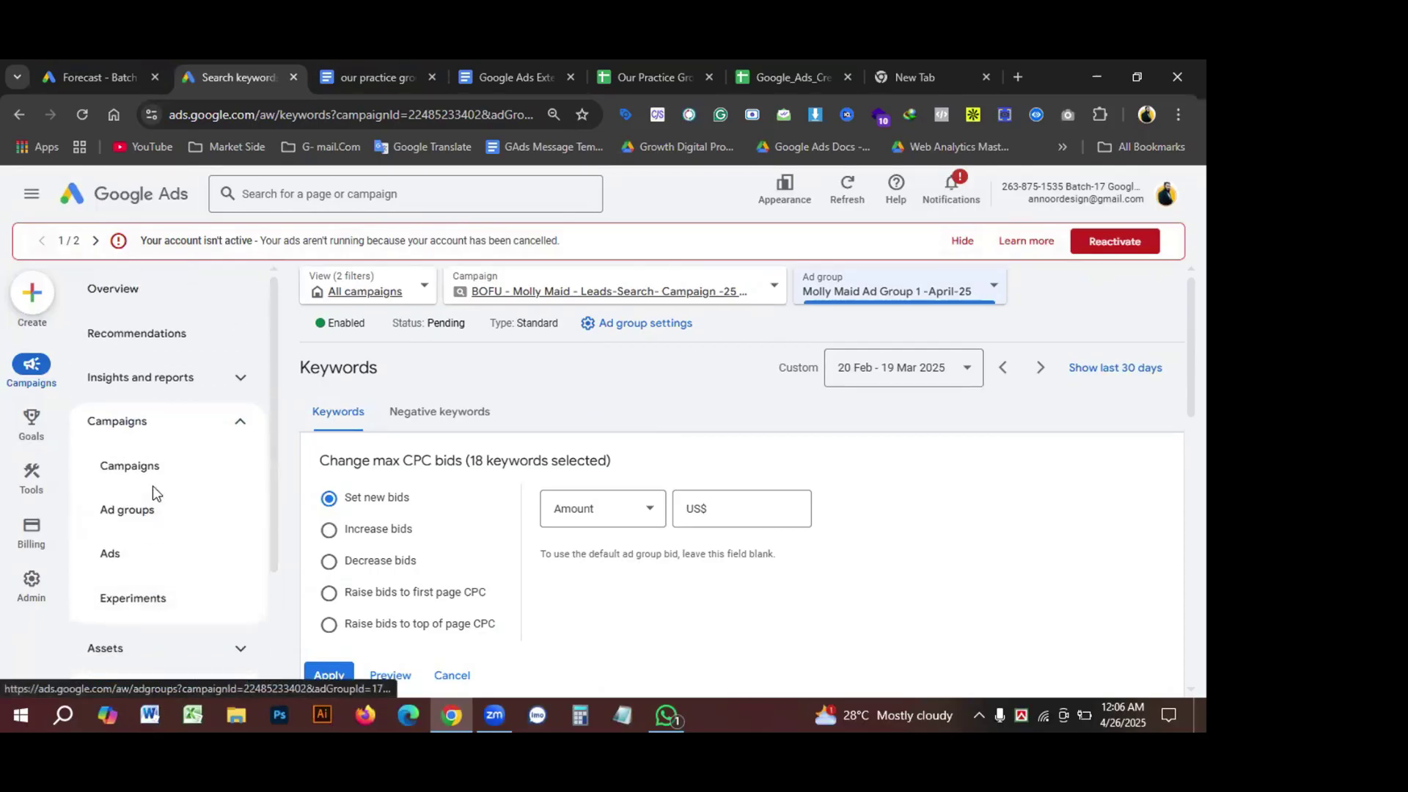
Step: From the Campaigns overview, select the Molly Maid campaign for bulk editing
{"action": "left_click", "coordinate": [122, 513]}
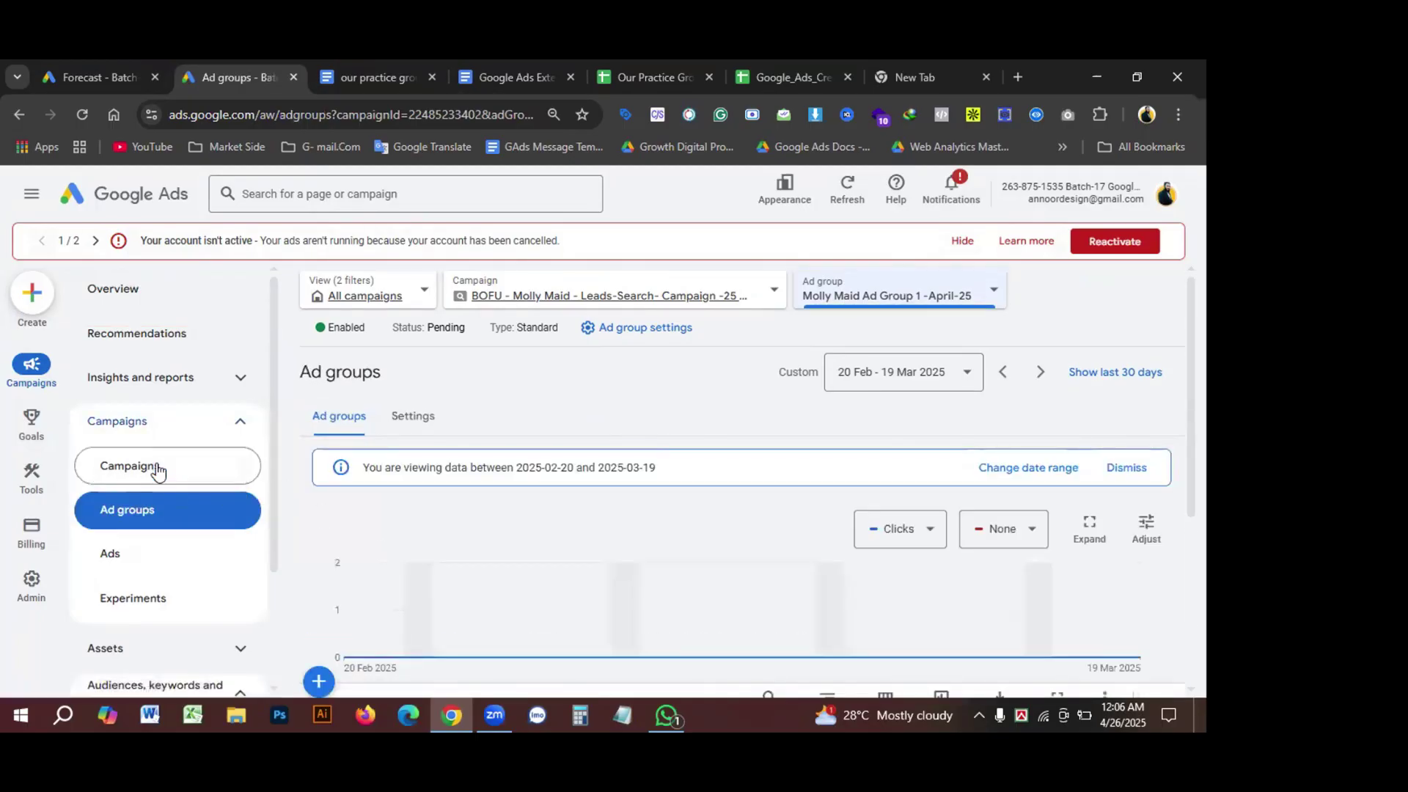
{"action": "left_click", "coordinate": [158, 470]}
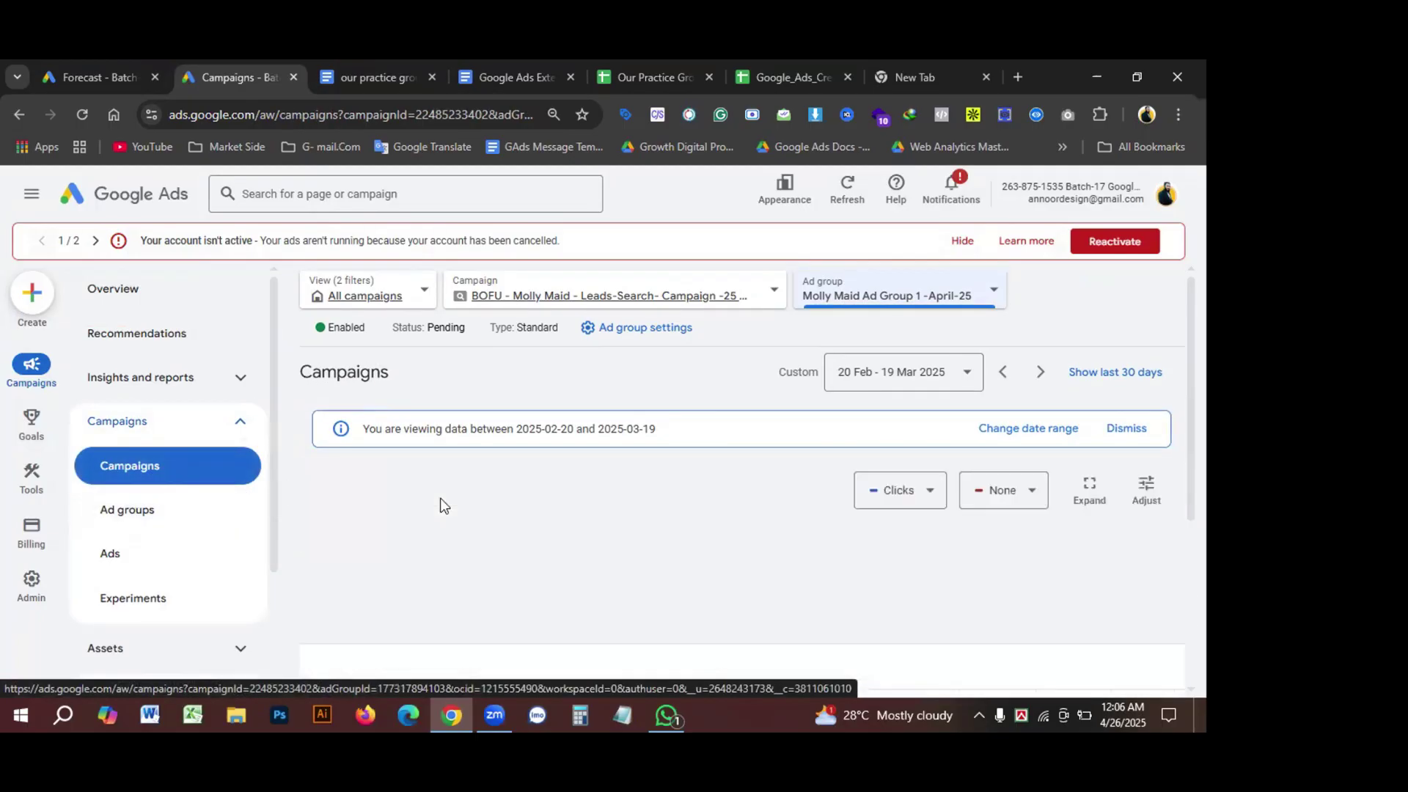
{"action": "scroll", "coordinate": [513, 513], "scroll_direction": "down", "scroll_amount": 4}
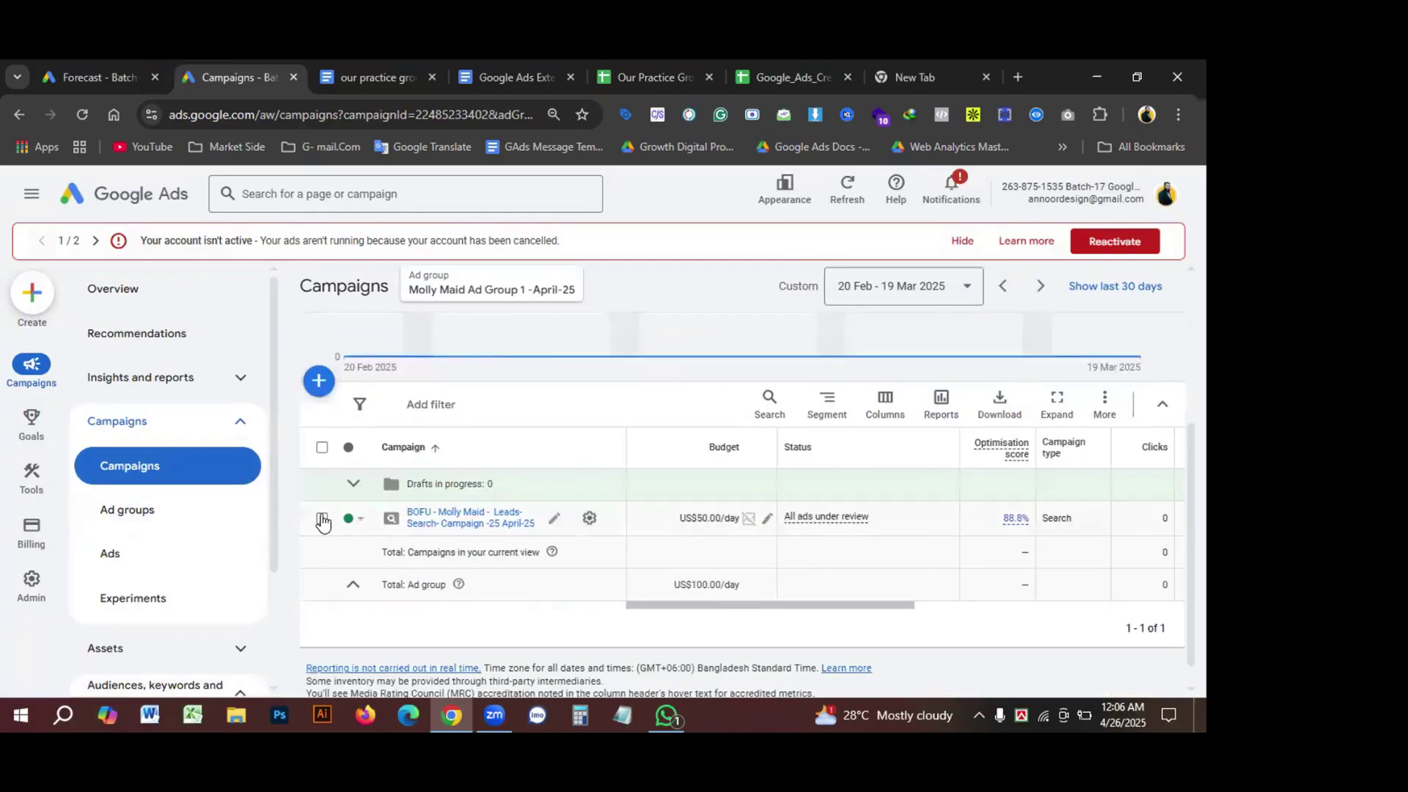
{"action": "left_click", "coordinate": [322, 518]}
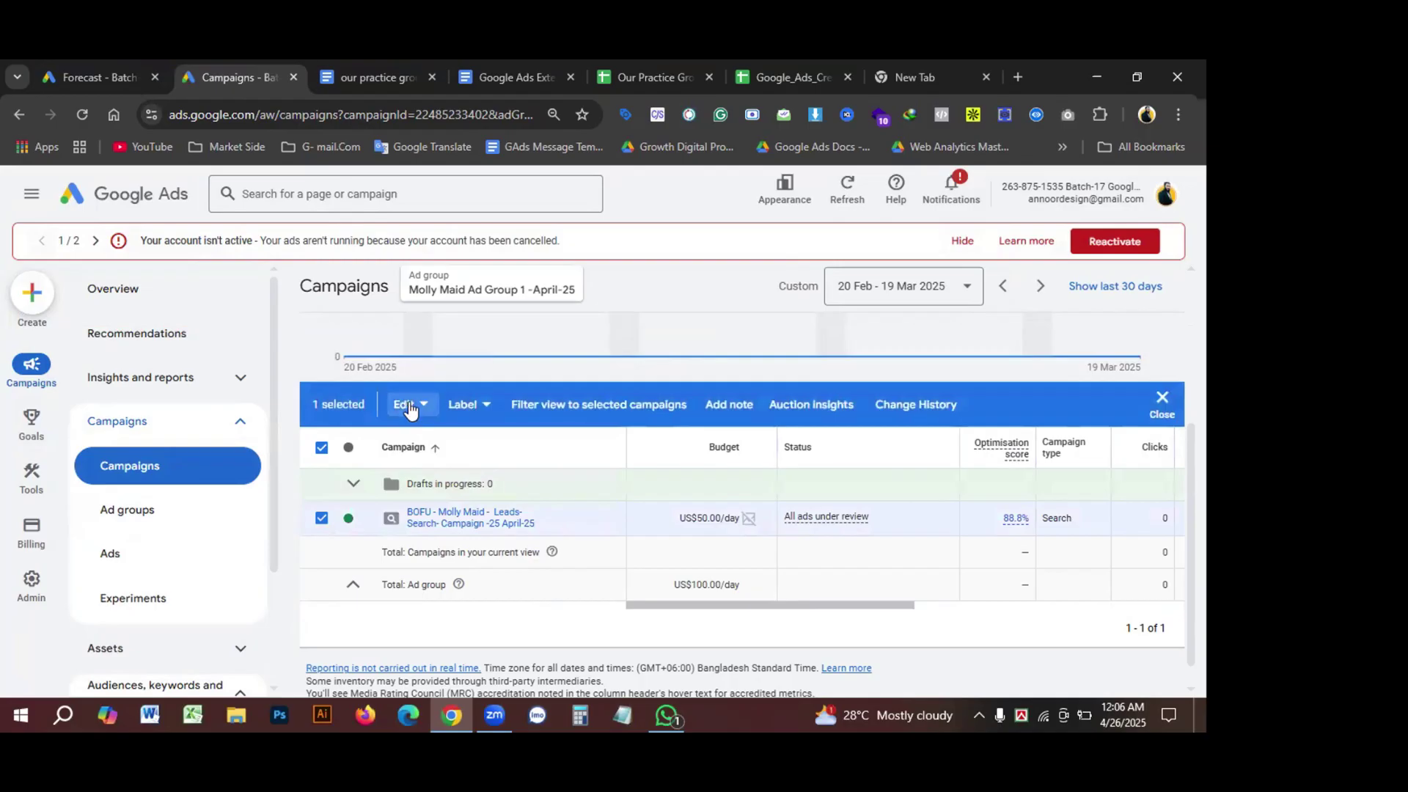
{"action": "left_click", "coordinate": [409, 407]}
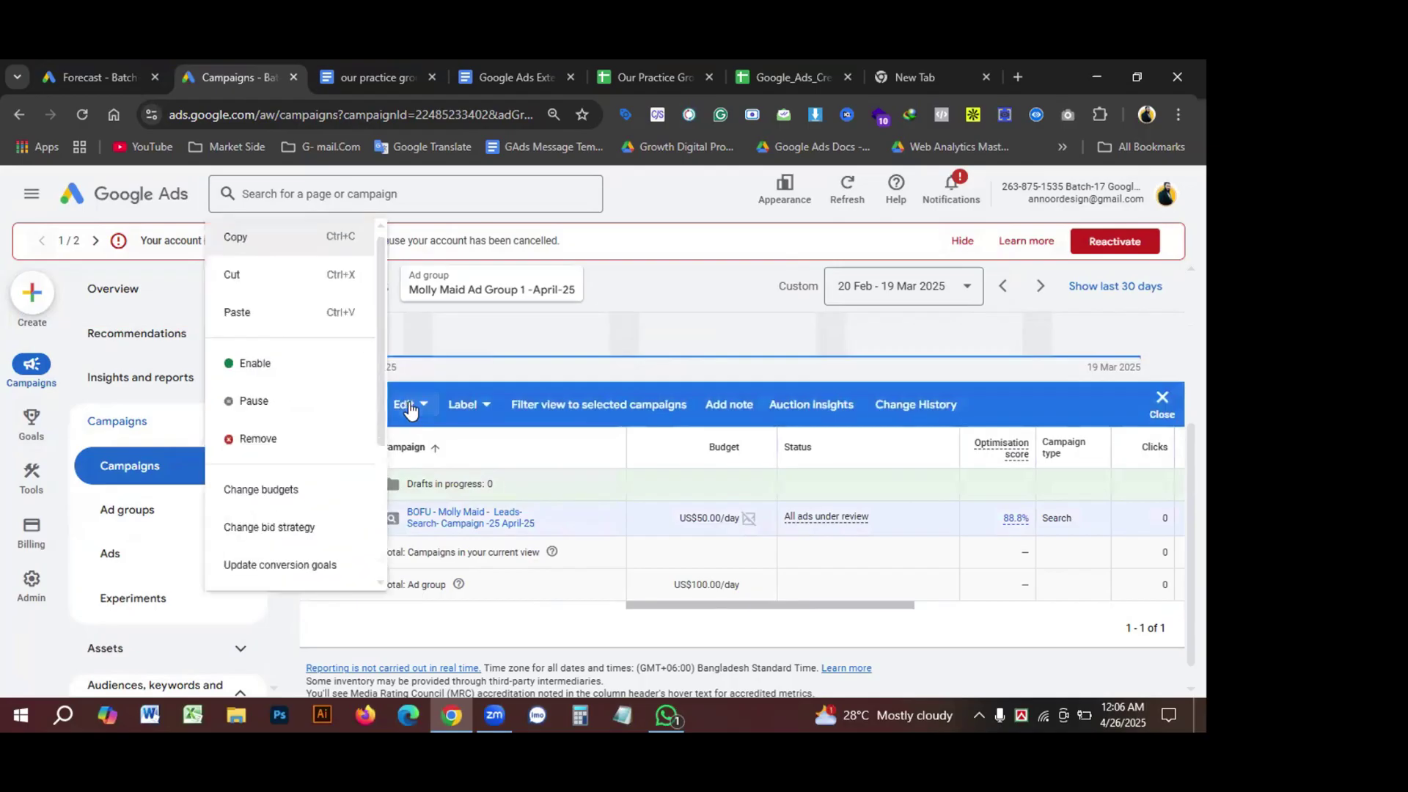
Step: Start a budget change set to Avg. Daily by amount, then check the forecast
{"action": "left_click", "coordinate": [293, 496]}
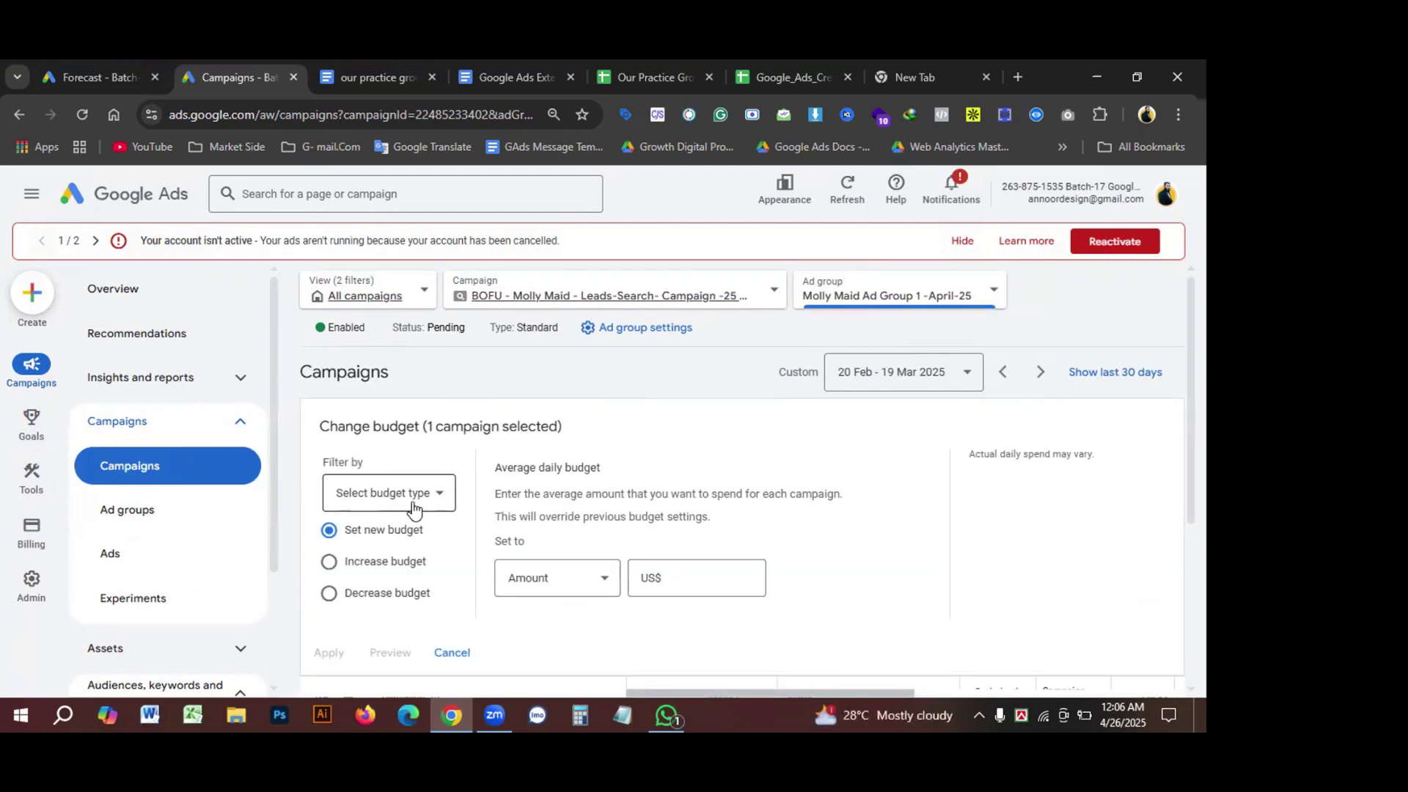
{"action": "left_click", "coordinate": [445, 496]}
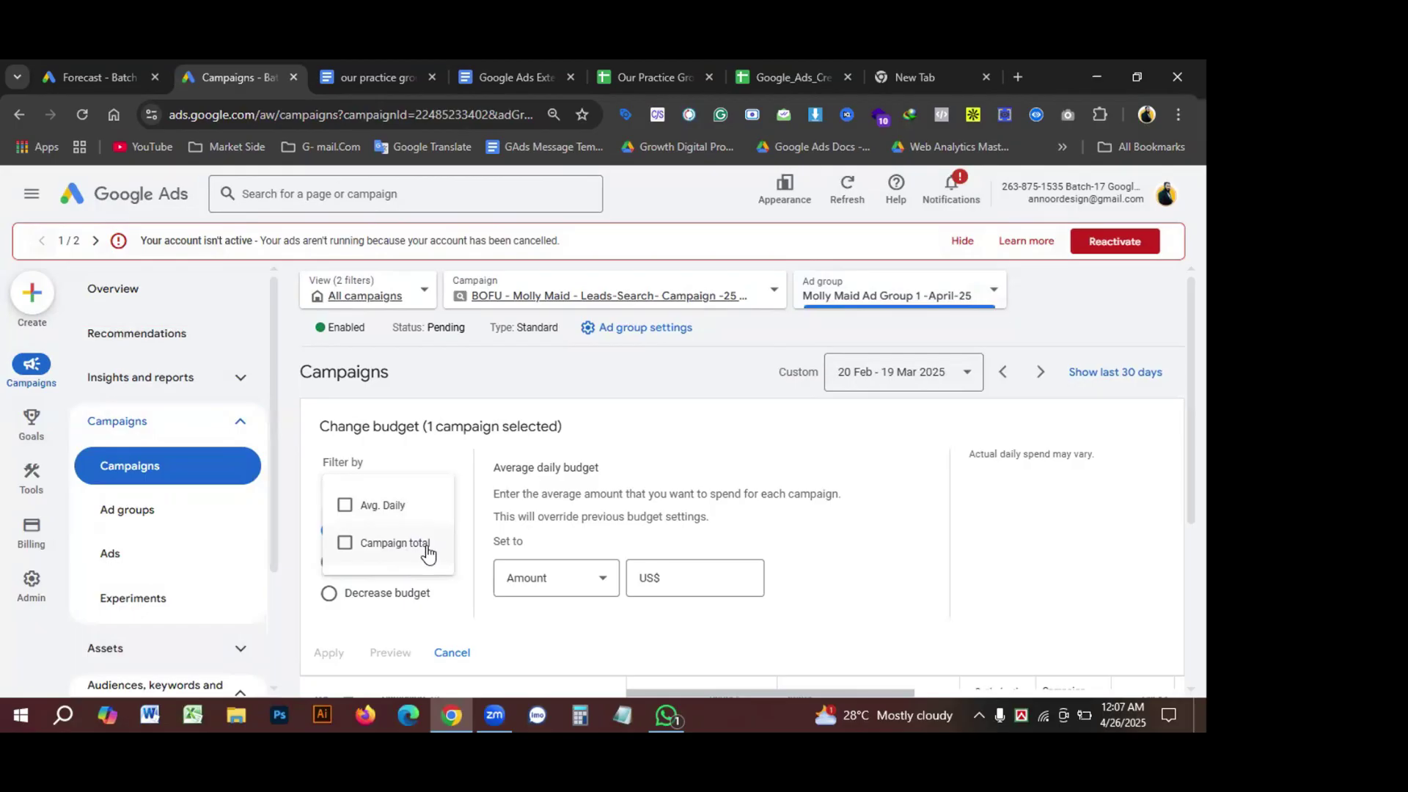
{"action": "left_click", "coordinate": [344, 506]}
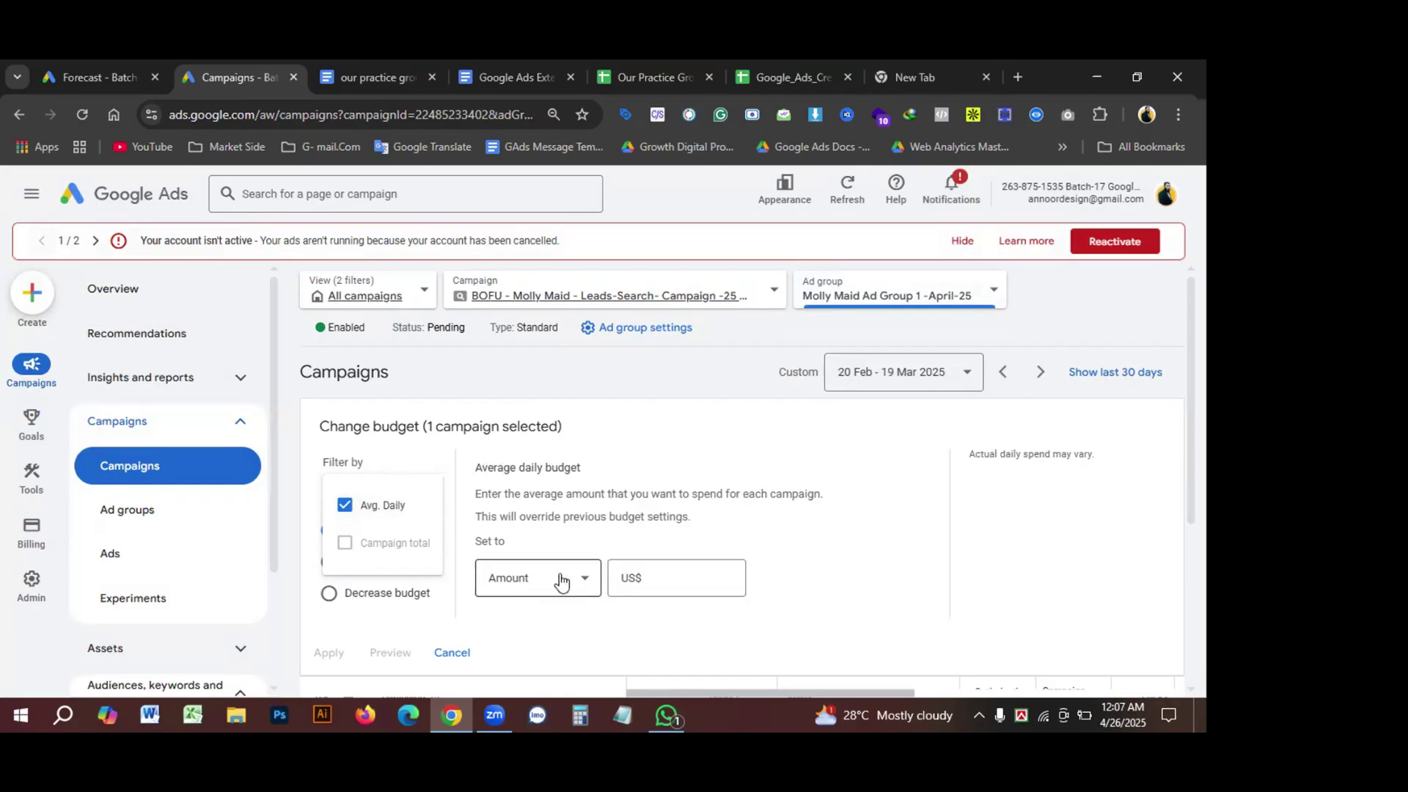
{"action": "left_click", "coordinate": [534, 585]}
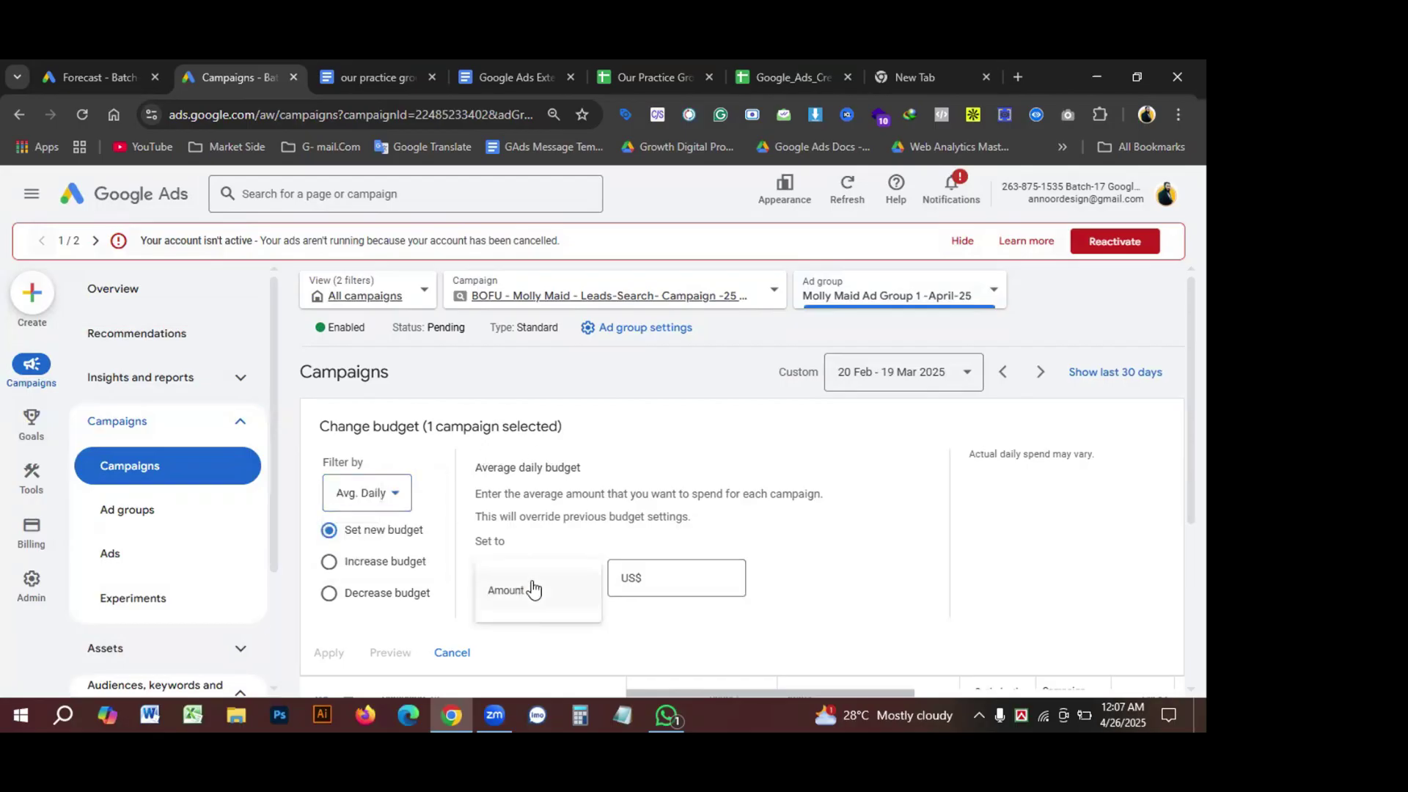
{"action": "left_click", "coordinate": [669, 575]}
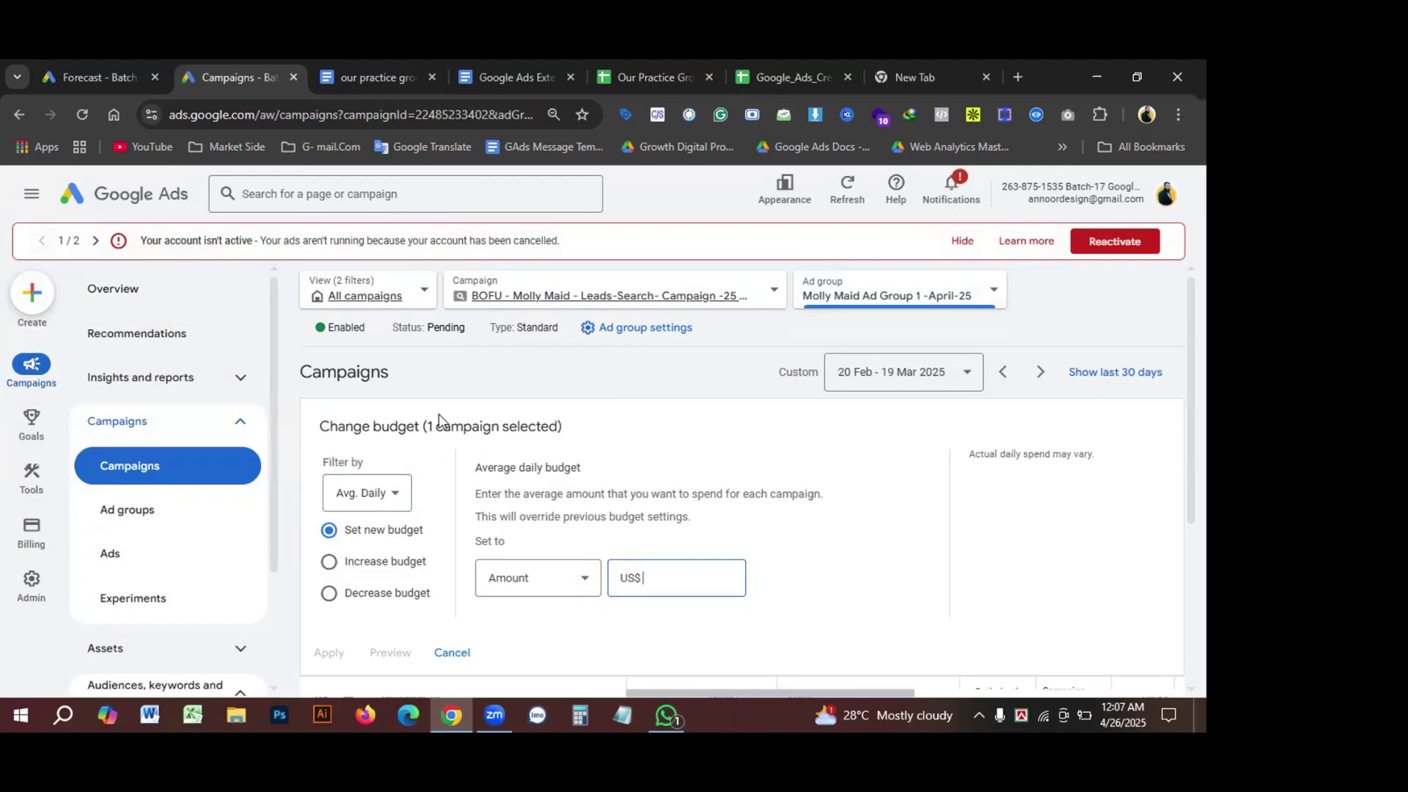
{"action": "left_click", "coordinate": [137, 77]}
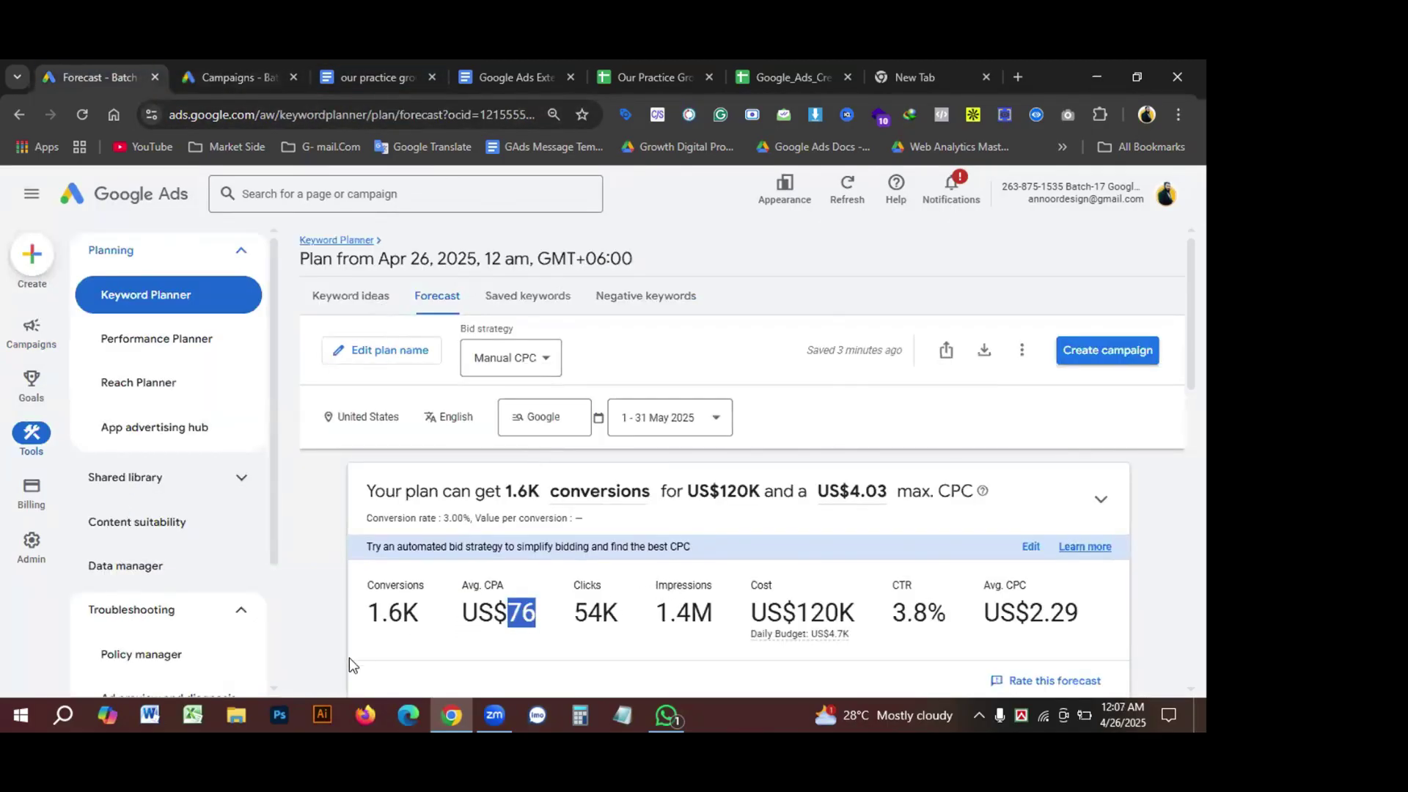
Step: Look over the forecast's US$120K cost figure, then launch Windows Calculator
{"action": "scroll", "coordinate": [598, 610], "scroll_direction": "down", "scroll_amount": 1}
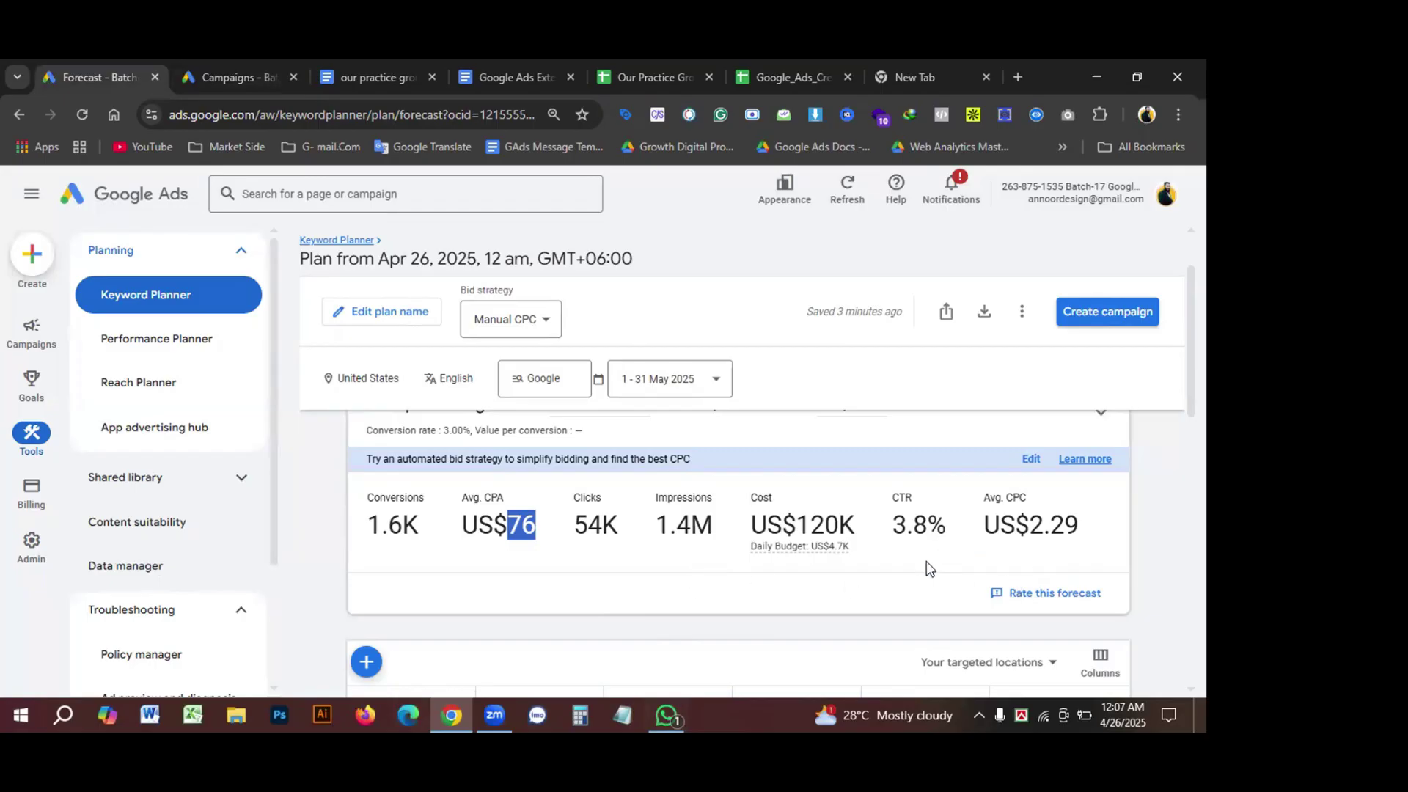
{"action": "scroll", "coordinate": [525, 582], "scroll_direction": "up", "scroll_amount": 2}
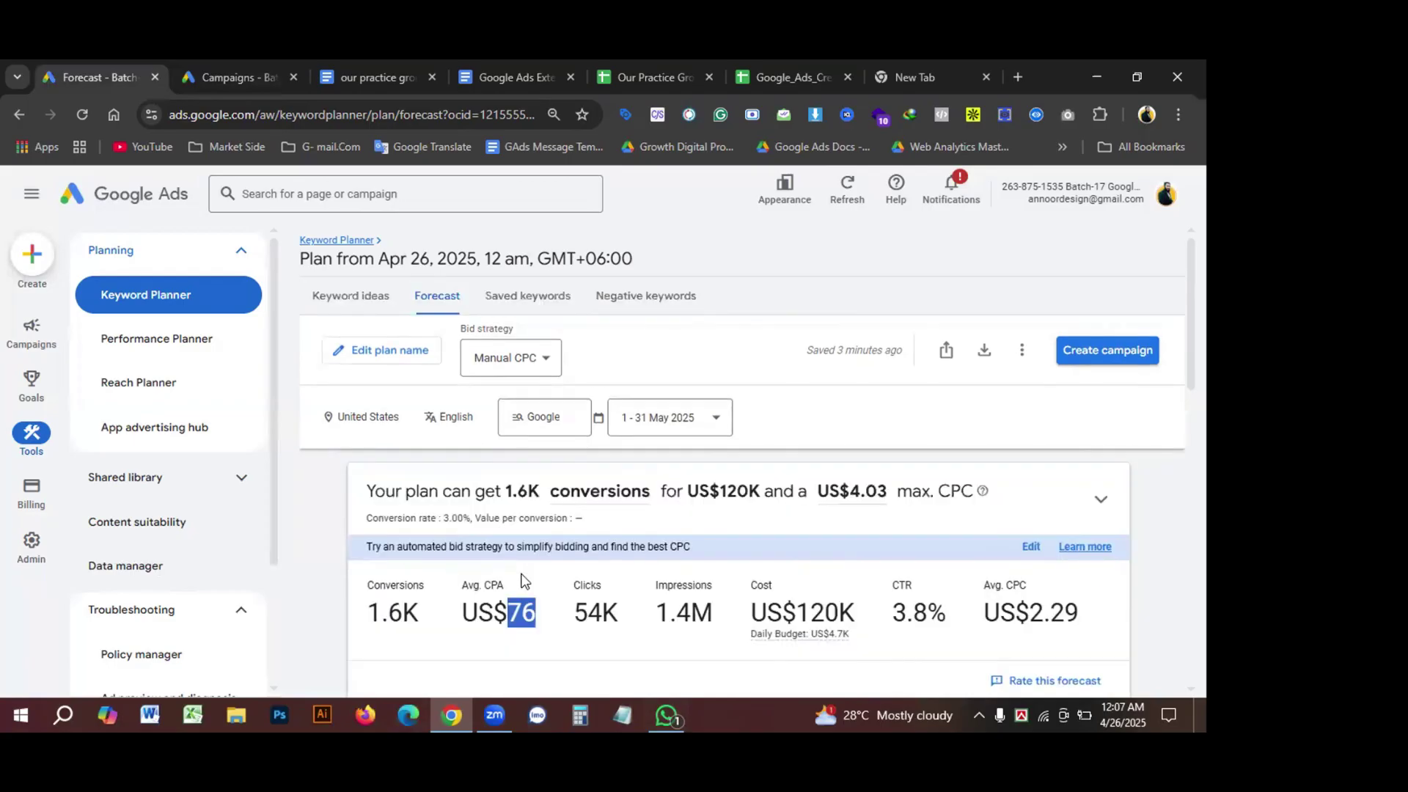
{"action": "scroll", "coordinate": [525, 582], "scroll_direction": "down", "scroll_amount": 2}
{"action": "scroll", "coordinate": [525, 581], "scroll_direction": "up", "scroll_amount": 2}
{"action": "scroll", "coordinate": [525, 582], "scroll_direction": "down", "scroll_amount": 2}
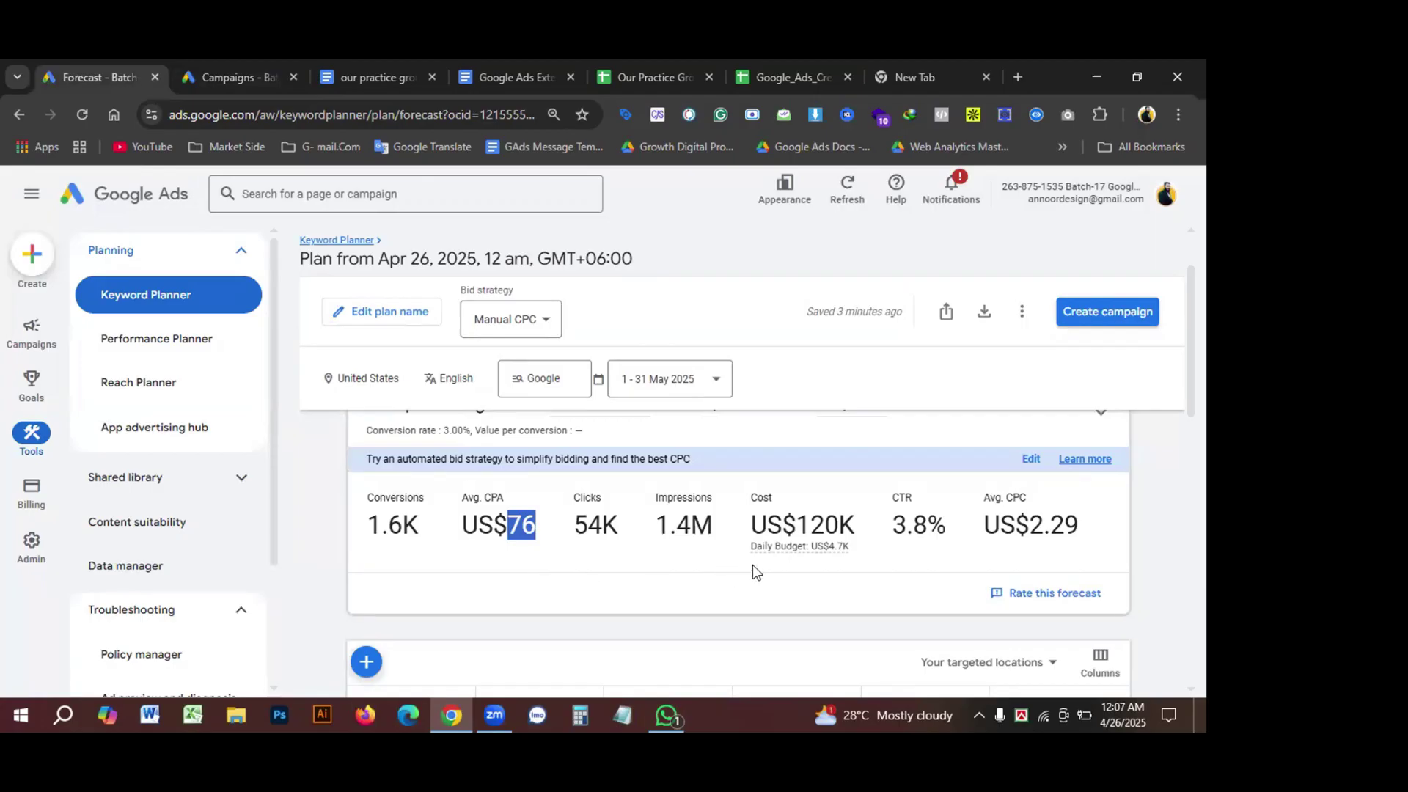
{"action": "scroll", "coordinate": [799, 586], "scroll_direction": "up", "scroll_amount": 2}
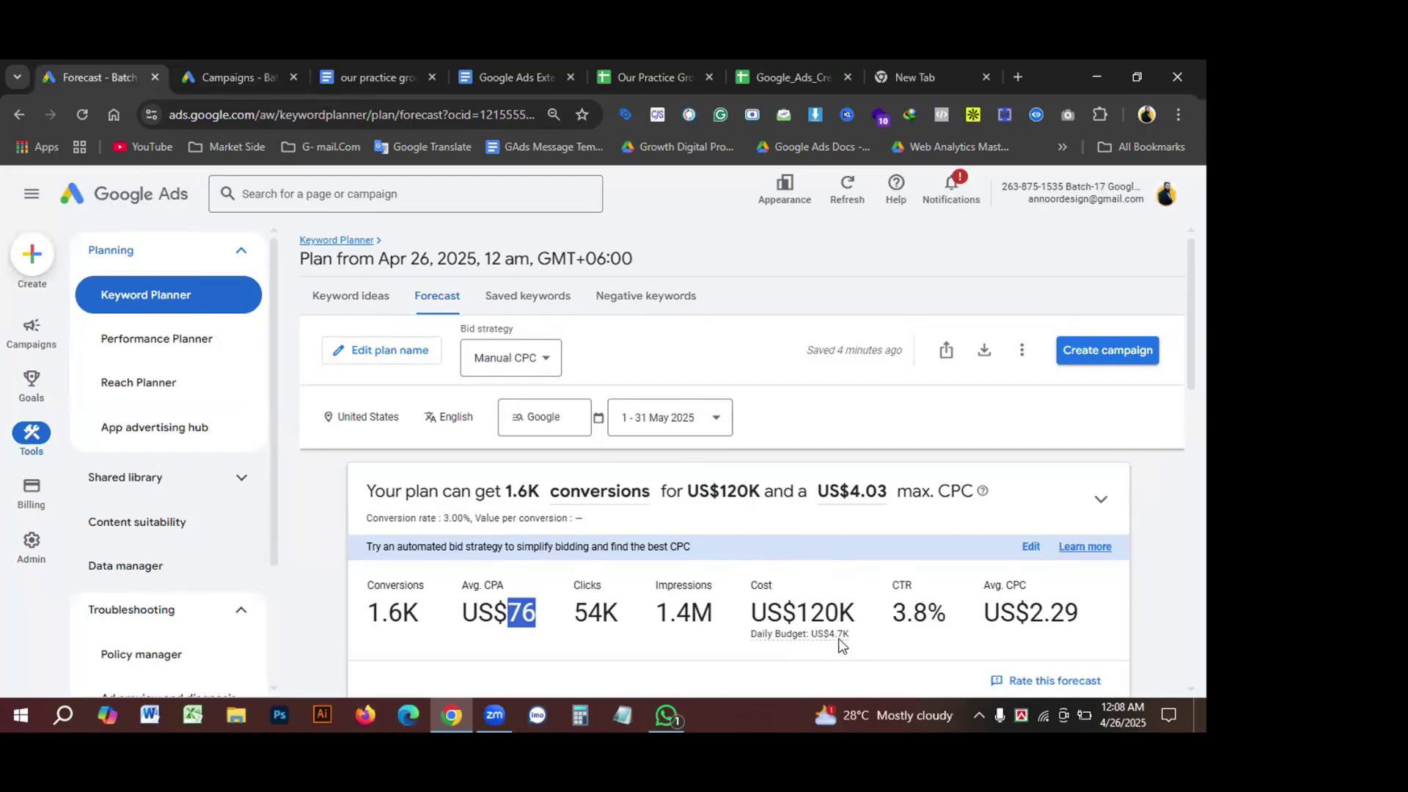
{"action": "left_click", "coordinate": [579, 715]}
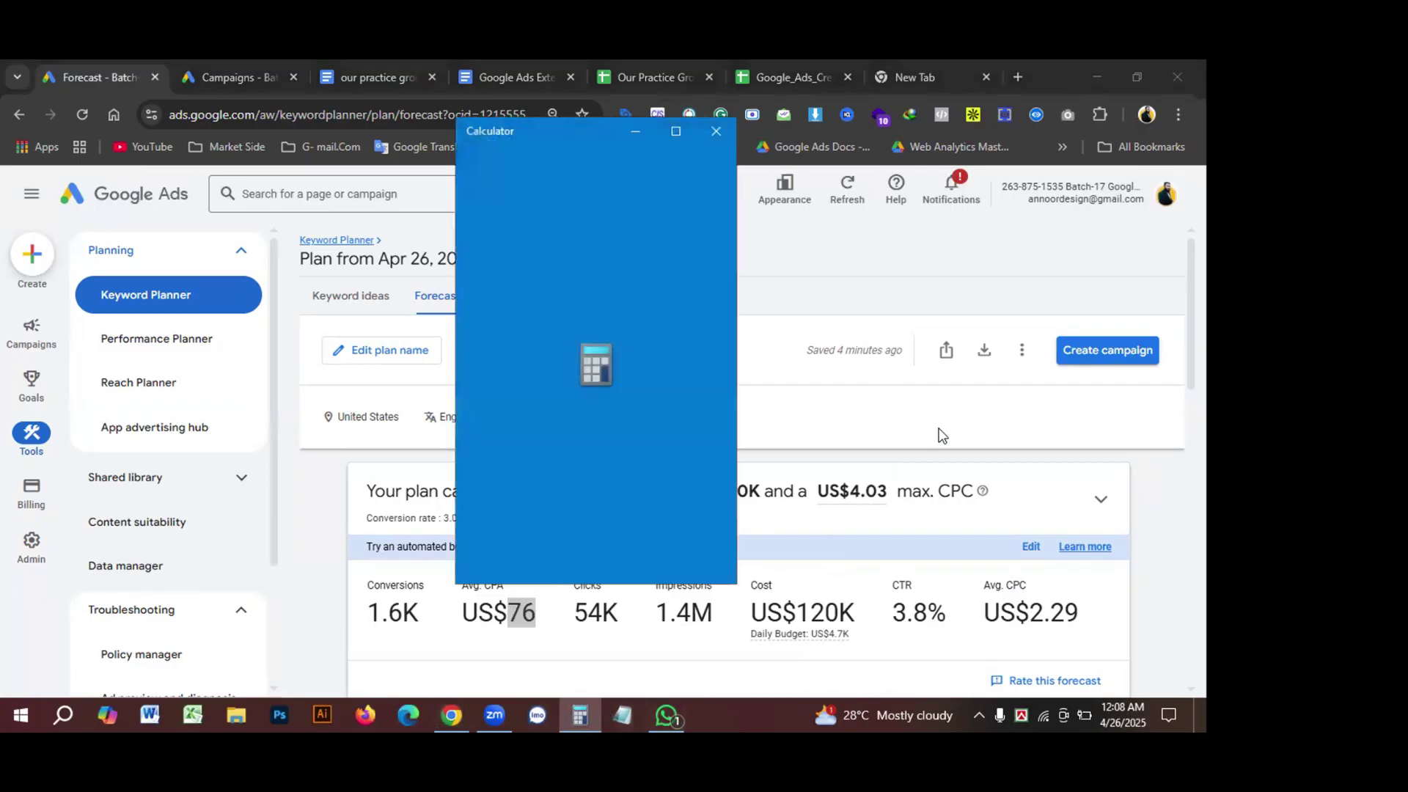
Step: Calculate 12,000 ÷ 31 (about 387) in Windows Calculator
{"action": "type", "text": "12,0"}
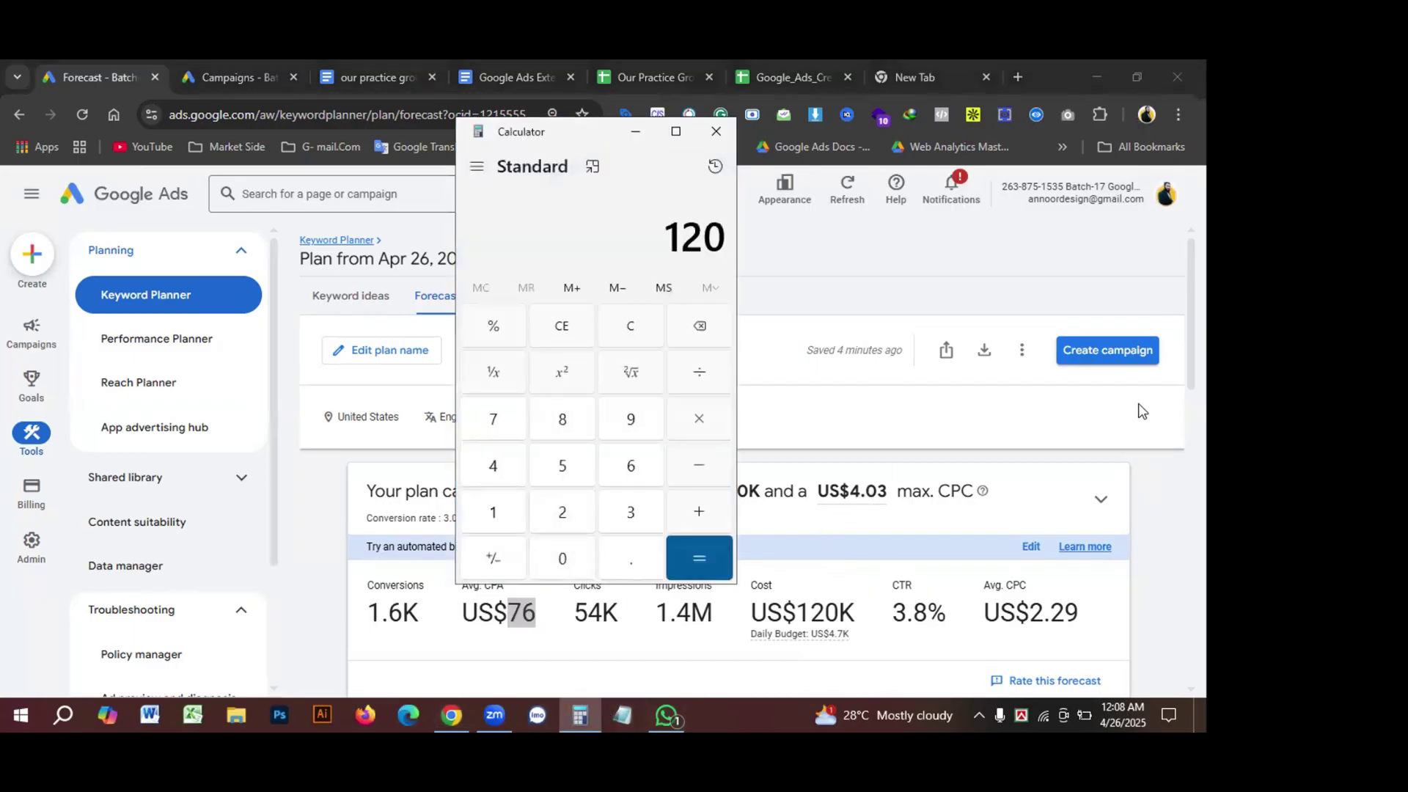
{"action": "type", "text": "00"}
{"action": "key", "text": "slash"}
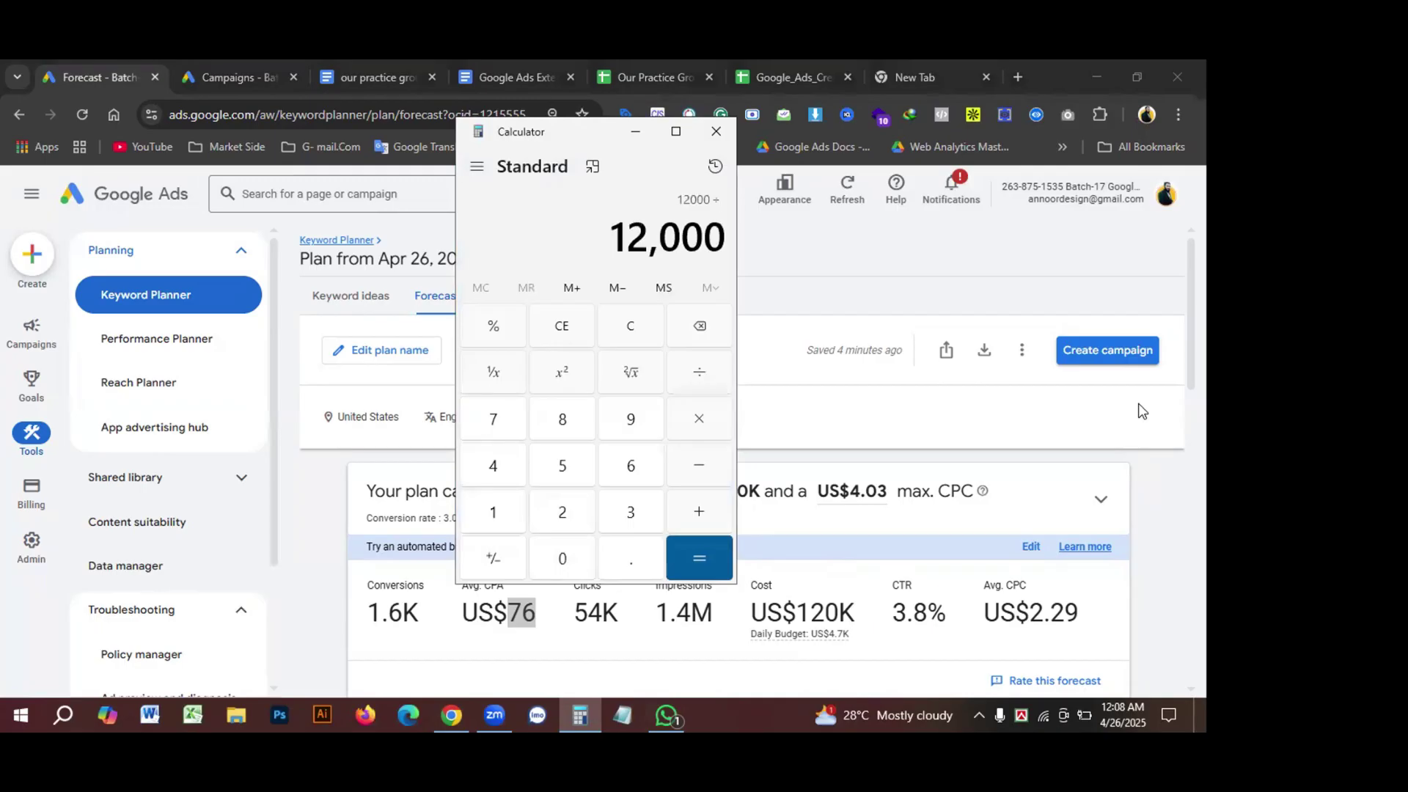
{"action": "type", "text": "31"}
{"action": "key", "text": "Return"}
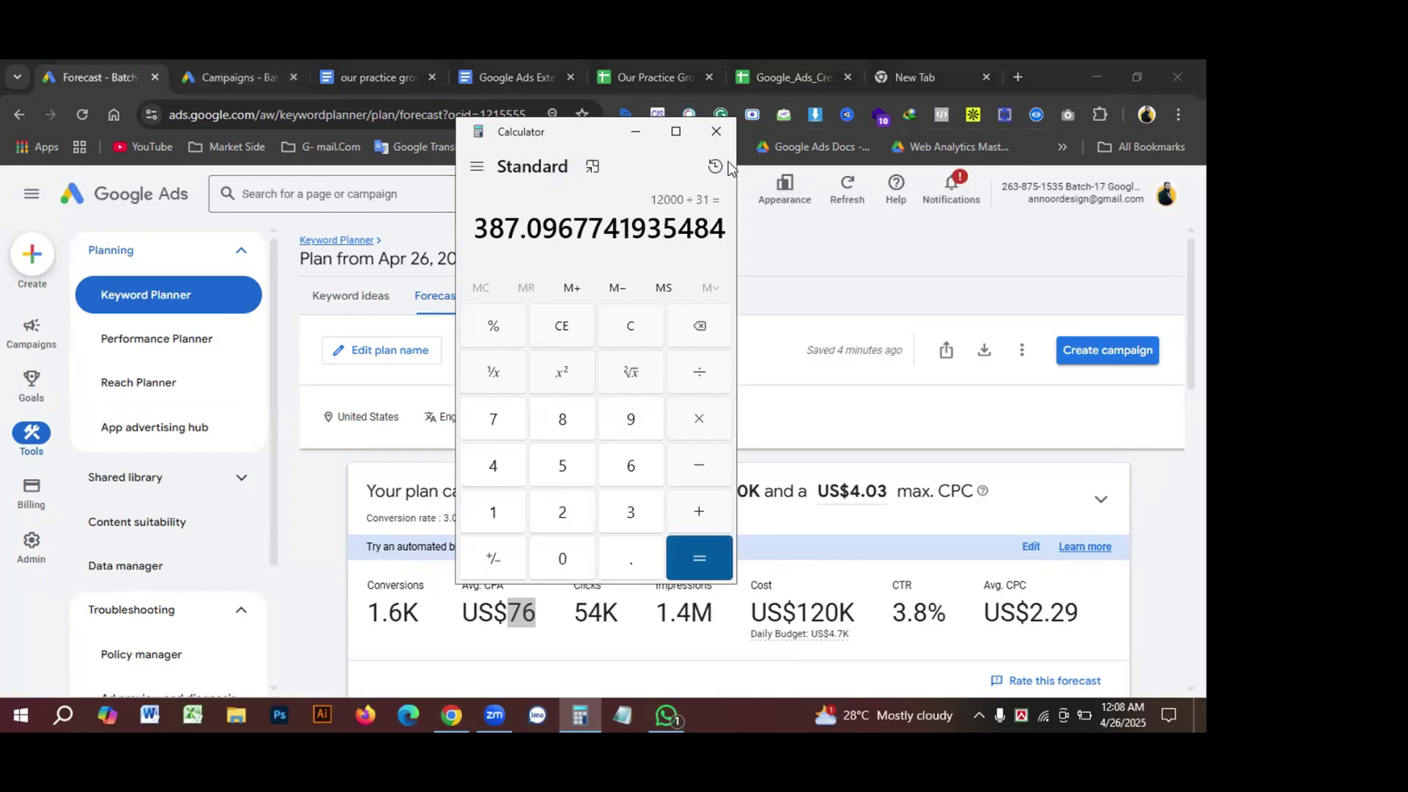
{"action": "left_click", "coordinate": [716, 131]}
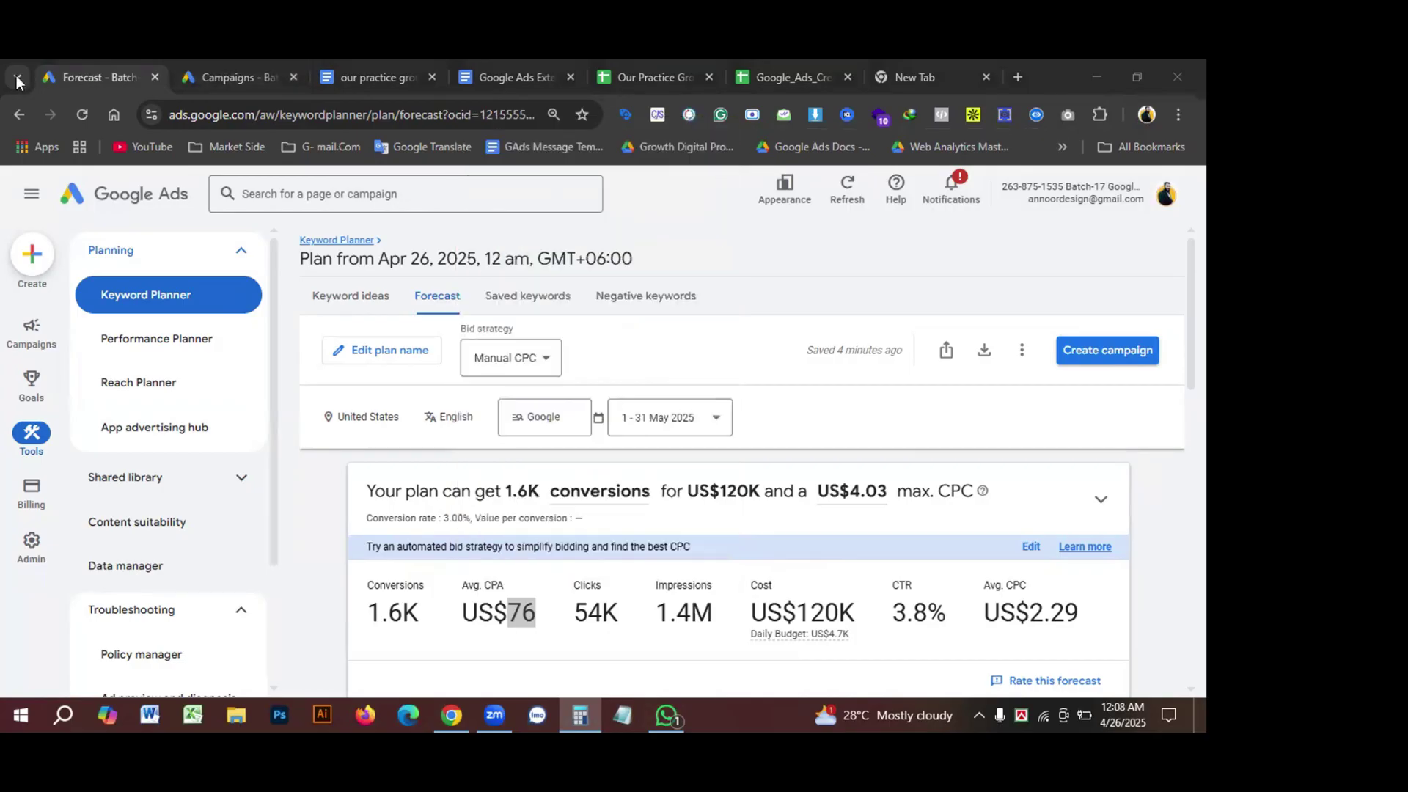
Step: Apply US$387.00 as the Molly Maid campaign's average daily budget
{"action": "left_click", "coordinate": [220, 77]}
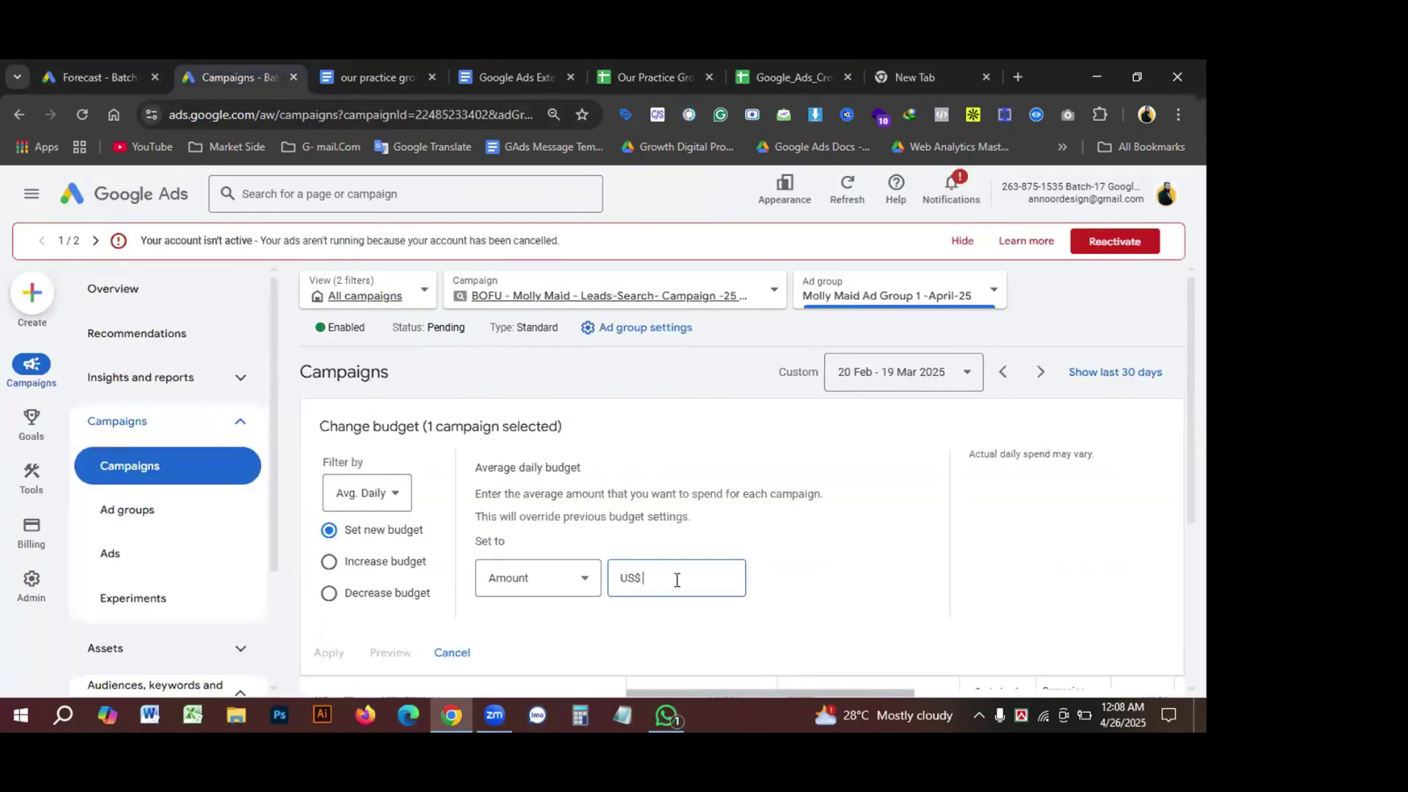
{"action": "type", "text": "387"}
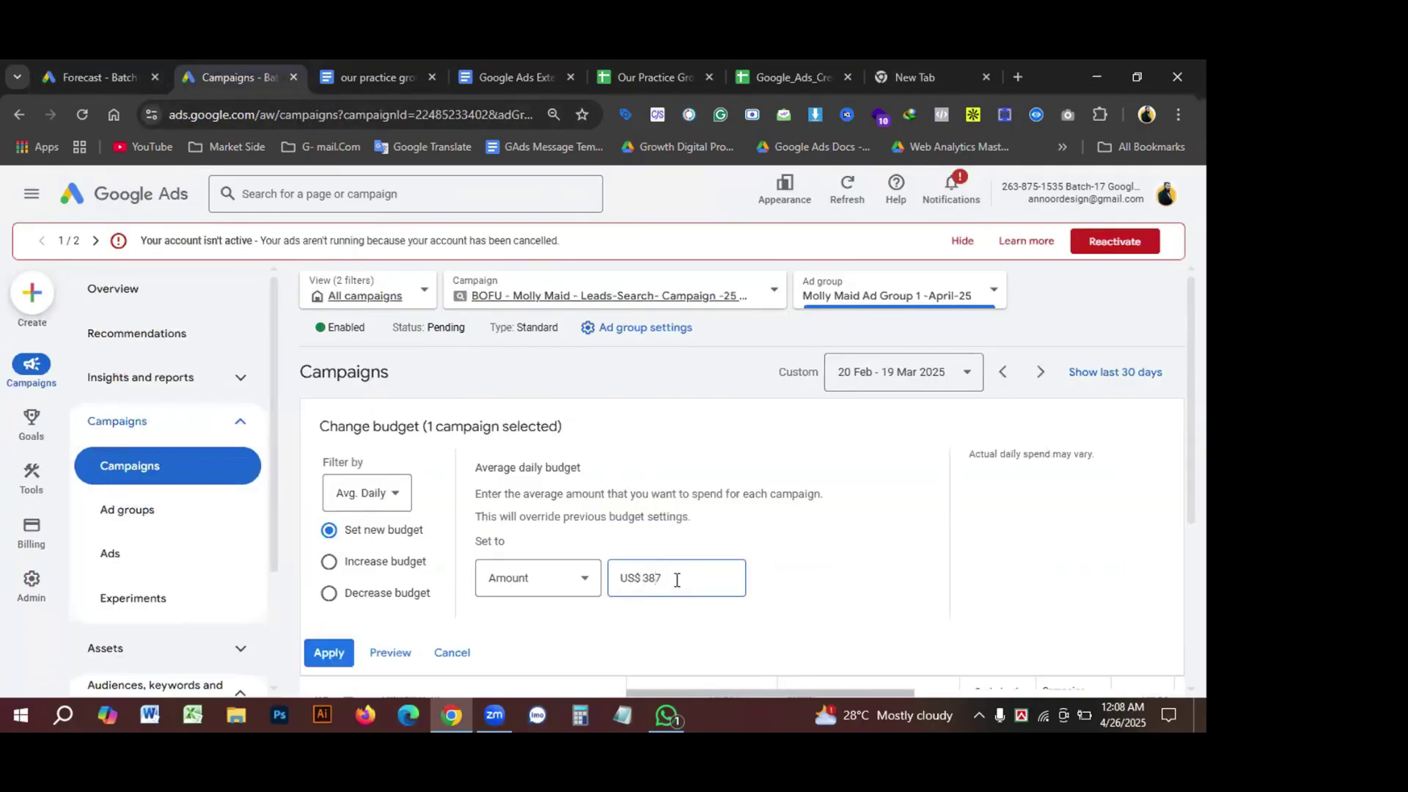
{"action": "left_click", "coordinate": [329, 653]}
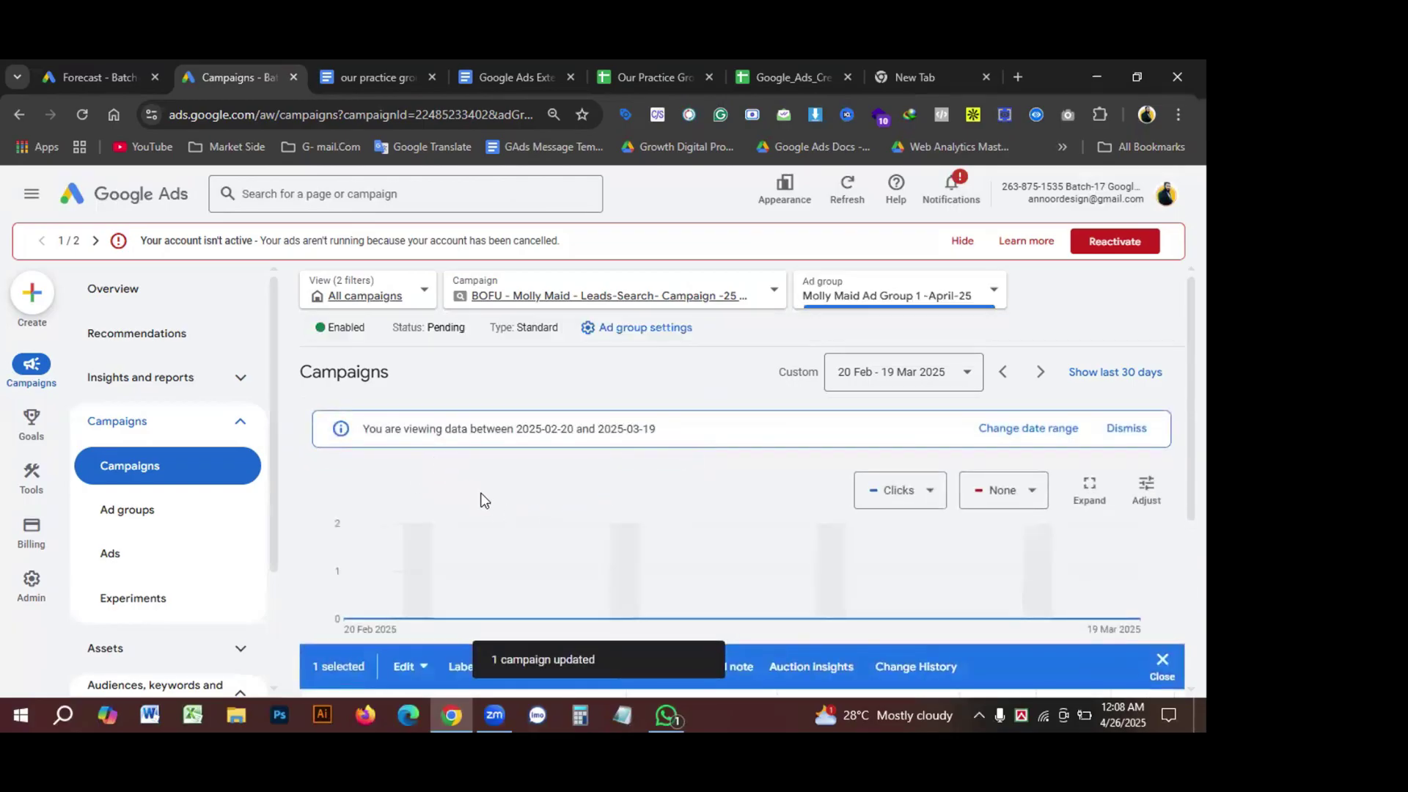
{"action": "scroll", "coordinate": [482, 503], "scroll_direction": "down", "scroll_amount": 1}
{"action": "scroll", "coordinate": [481, 502], "scroll_direction": "down", "scroll_amount": 2}
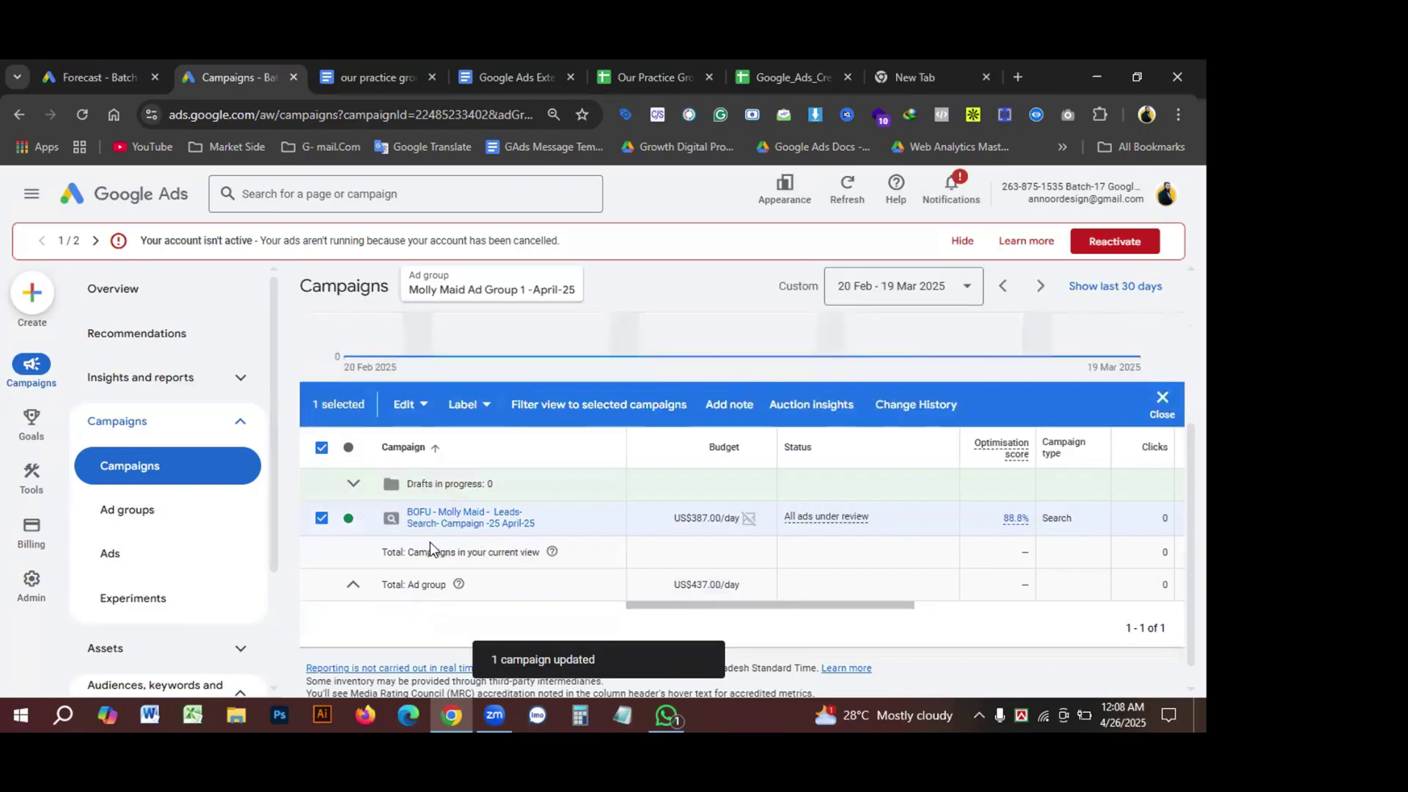
{"action": "scroll", "coordinate": [487, 543], "scroll_direction": "up", "scroll_amount": 3}
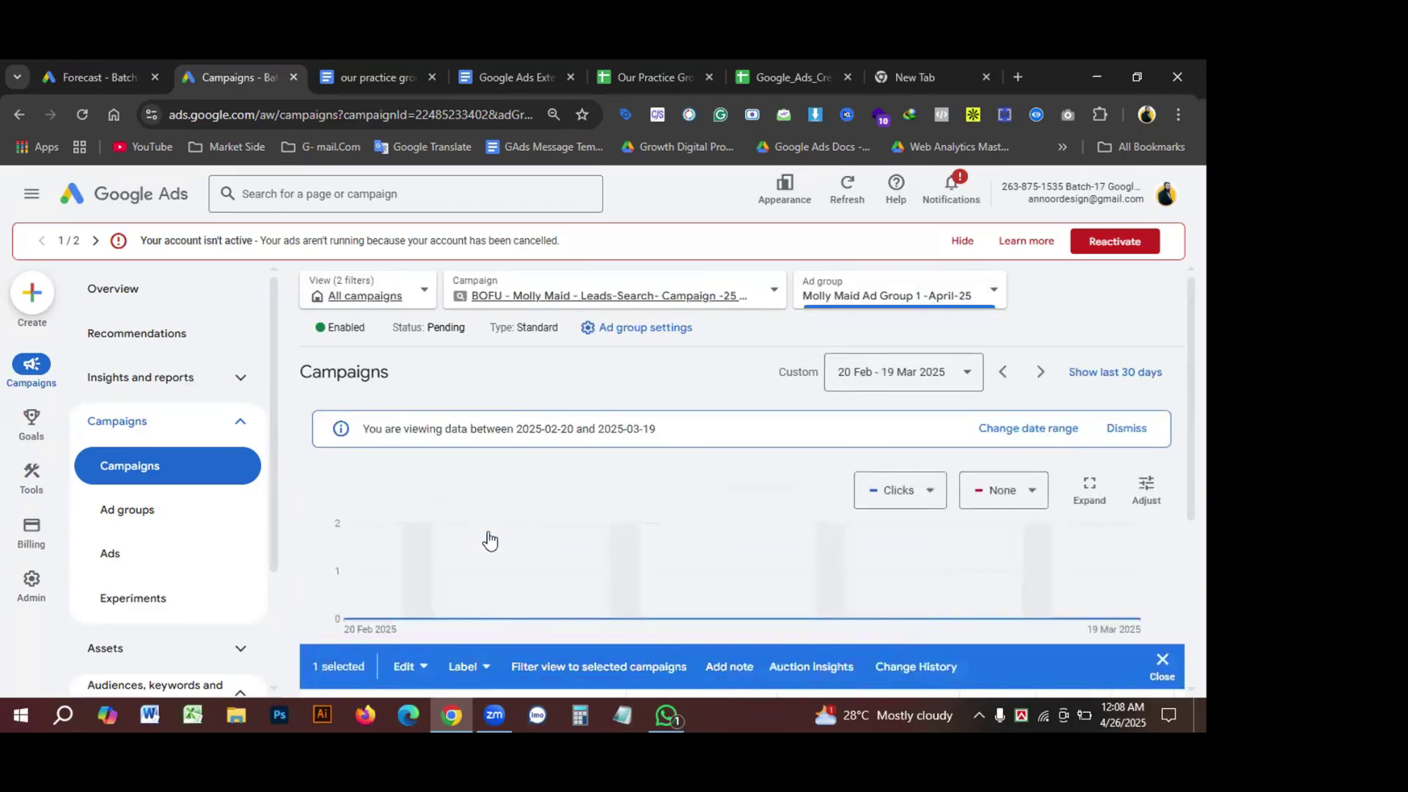
{"action": "scroll", "coordinate": [489, 542], "scroll_direction": "down", "scroll_amount": 3}
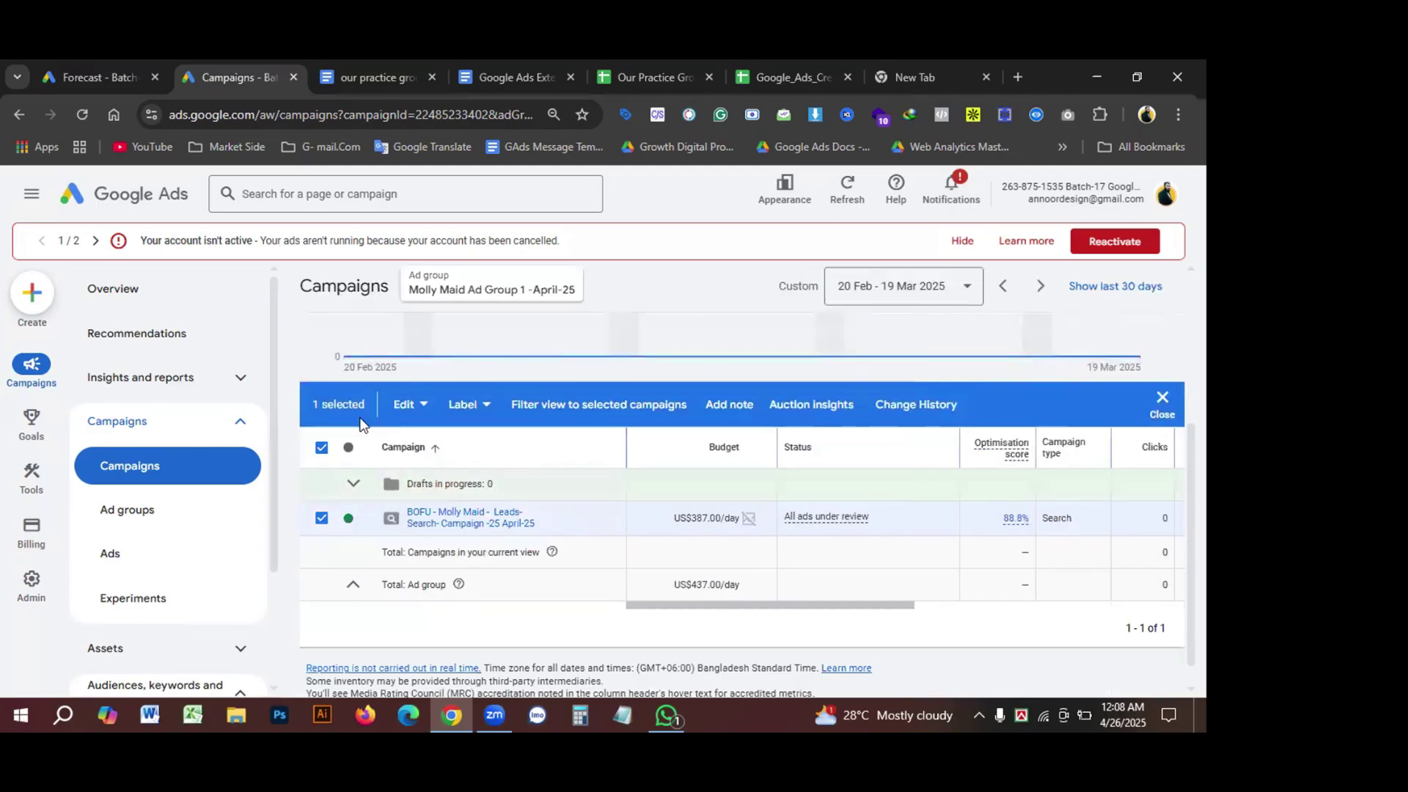
Step: Try to bulk-change the campaign's bid strategy to Manual CPC
{"action": "left_click", "coordinate": [405, 406]}
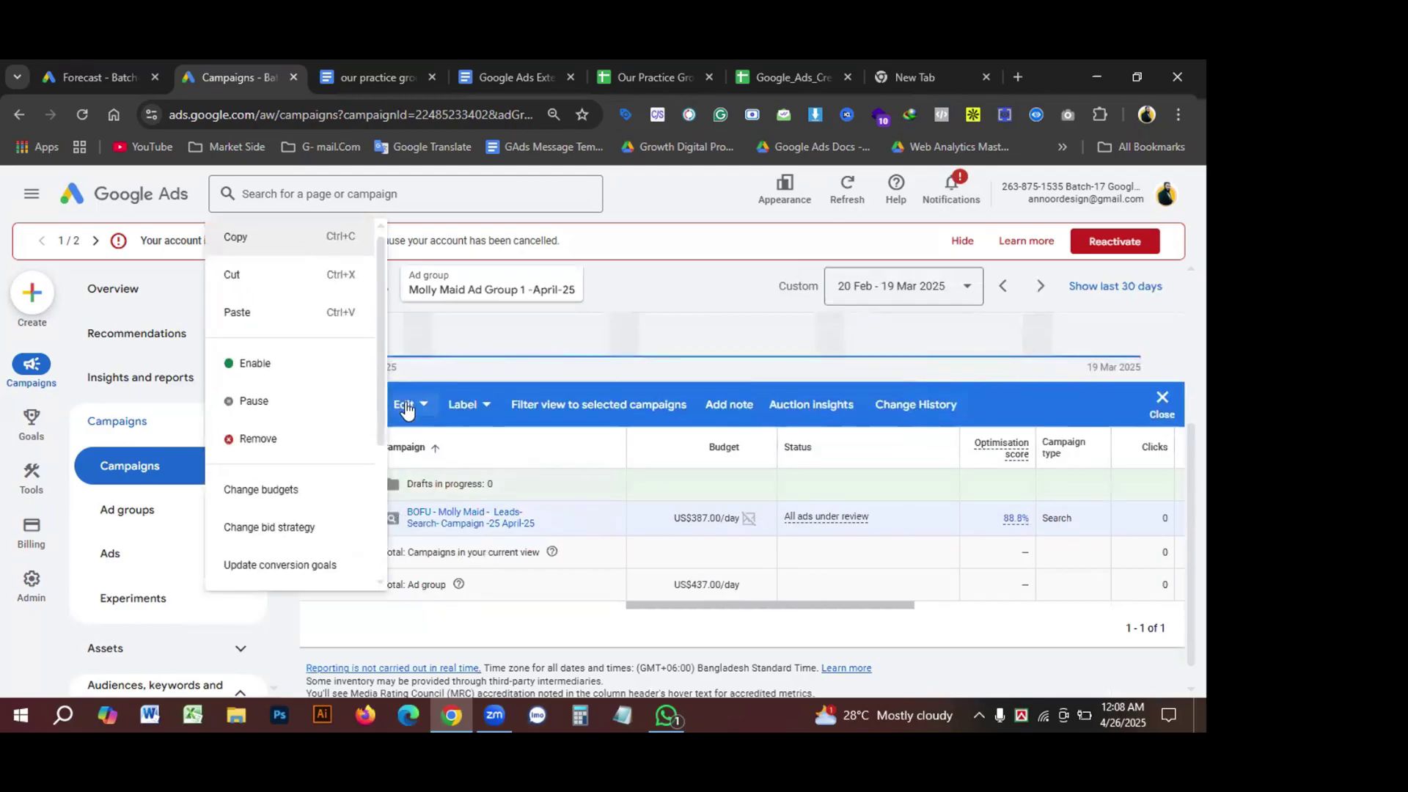
{"action": "left_click", "coordinate": [270, 526]}
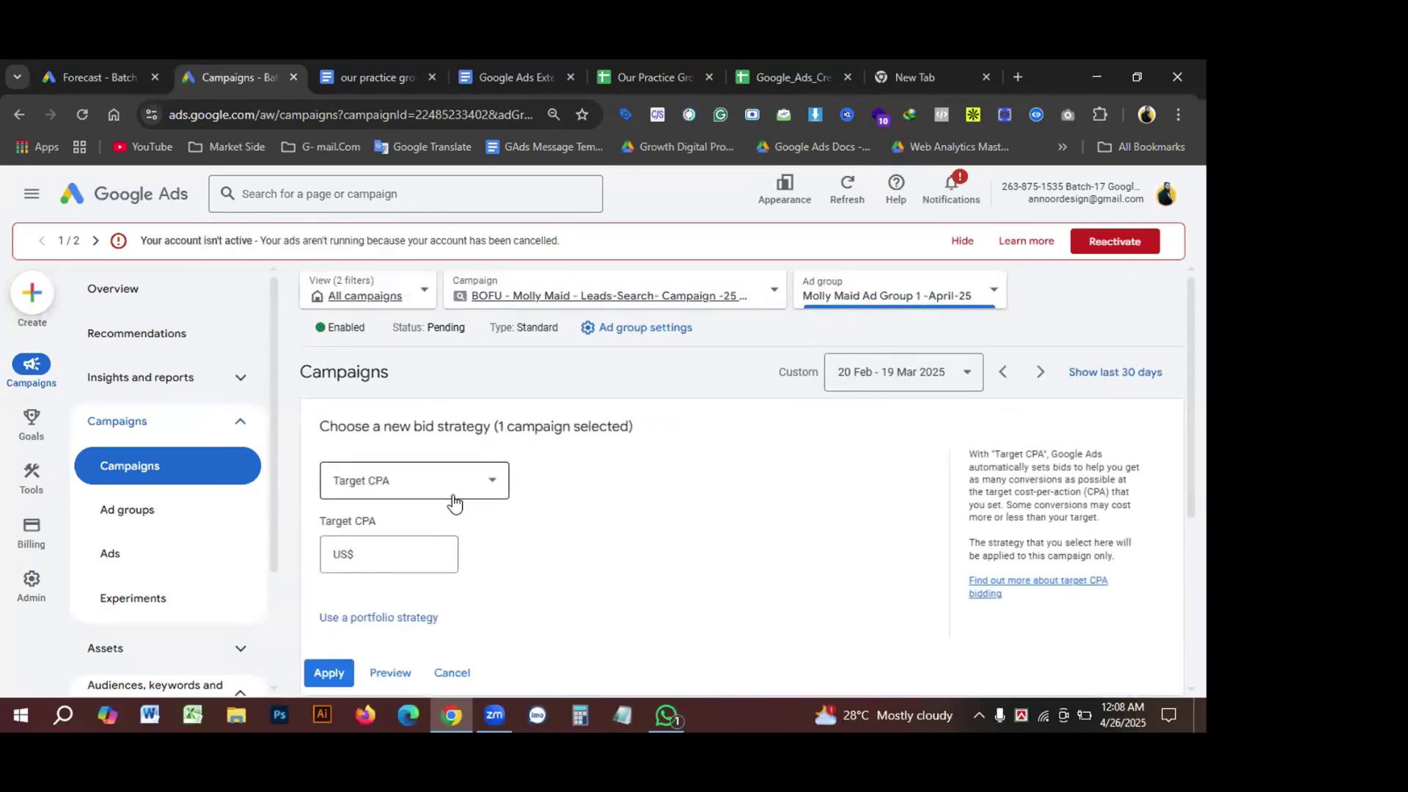
{"action": "scroll", "coordinate": [469, 522], "scroll_direction": "down", "scroll_amount": 1}
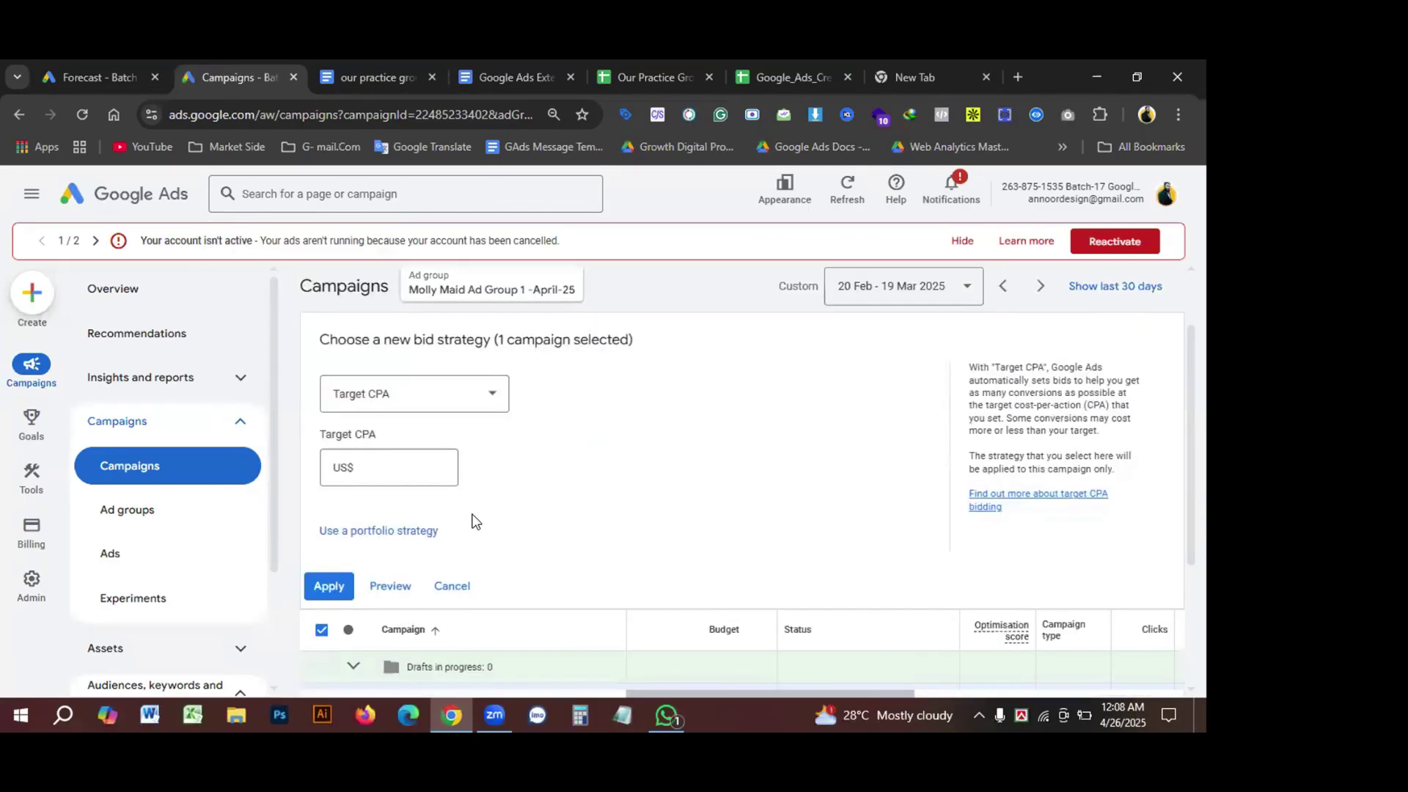
{"action": "left_click", "coordinate": [459, 390]}
{"action": "scroll", "coordinate": [444, 543], "scroll_direction": "down", "scroll_amount": 1}
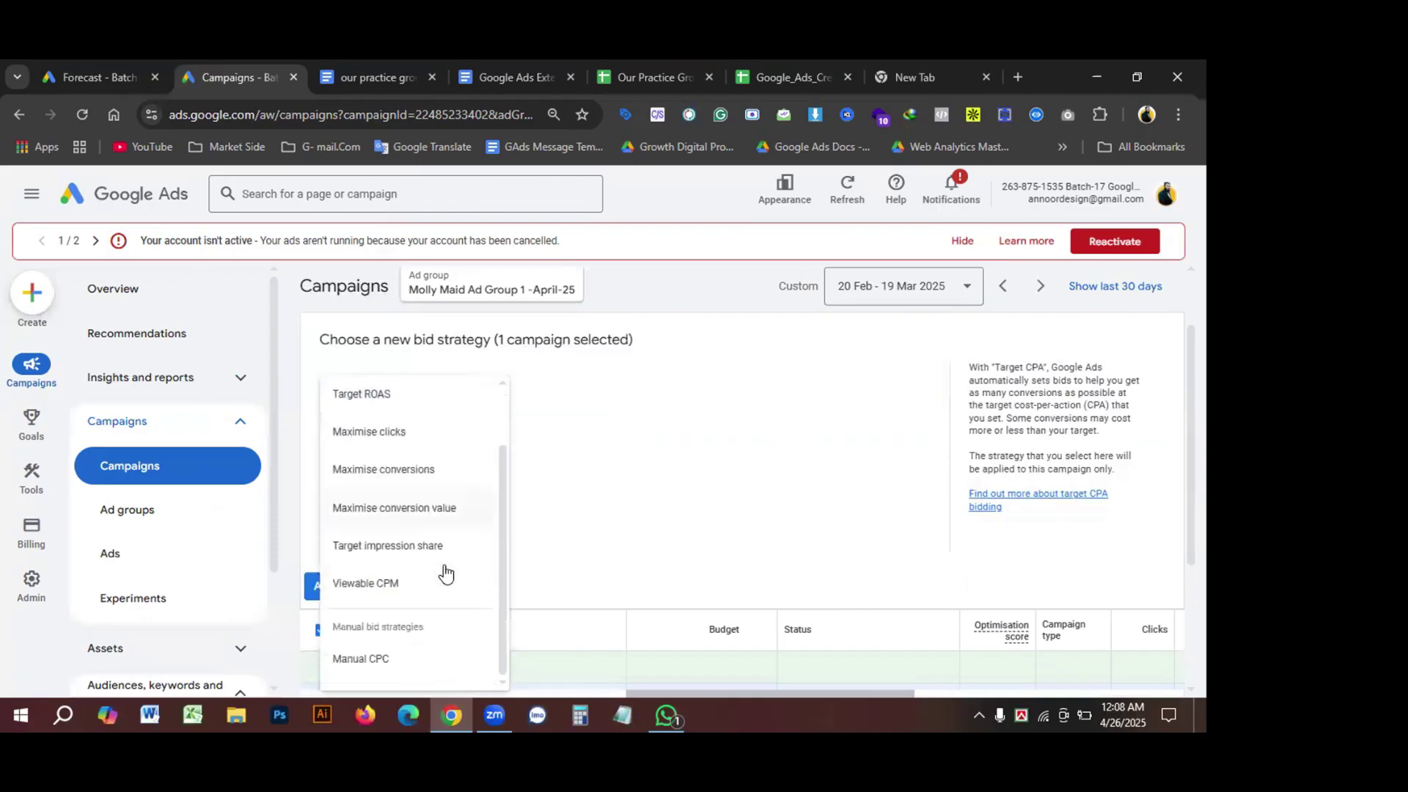
{"action": "left_click", "coordinate": [361, 658]}
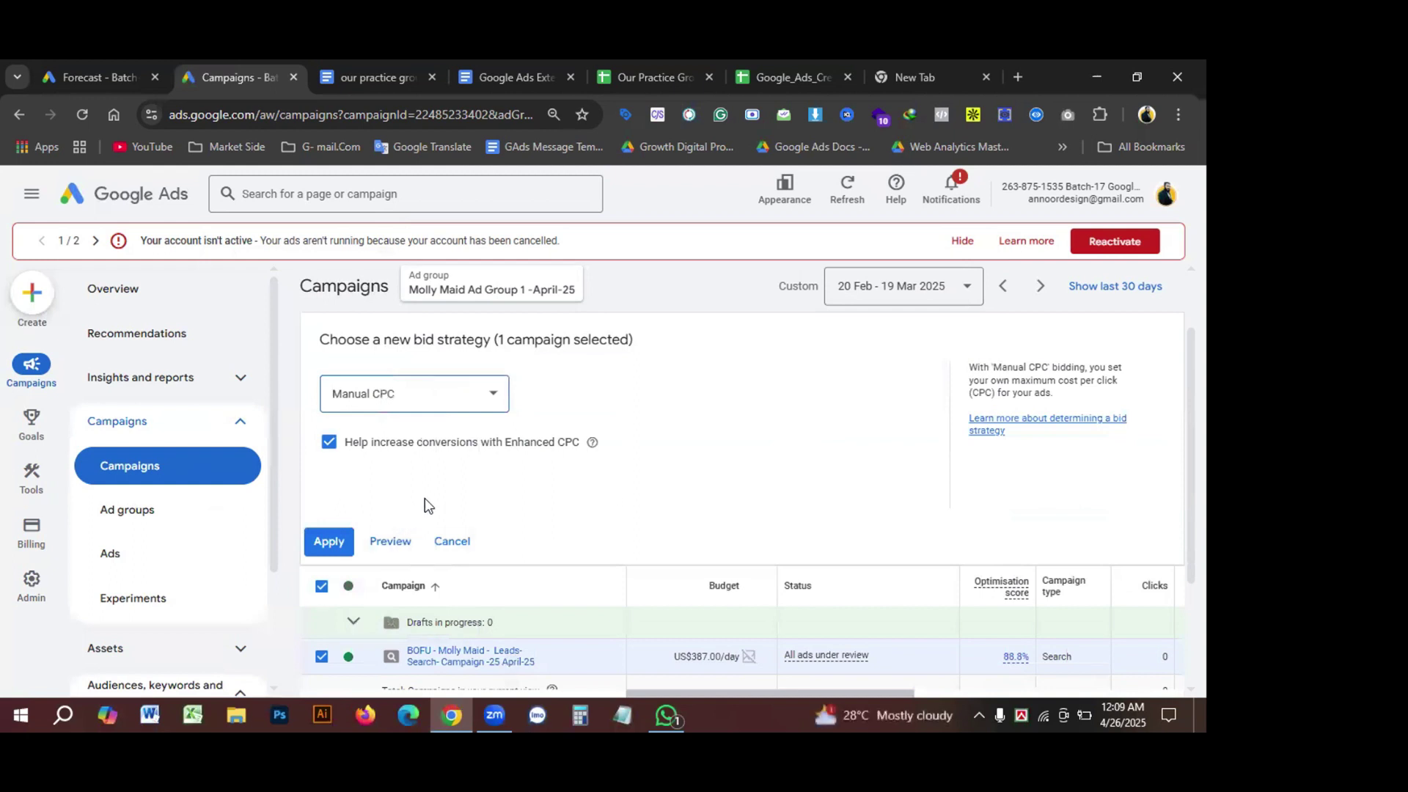
{"action": "left_click", "coordinate": [327, 542]}
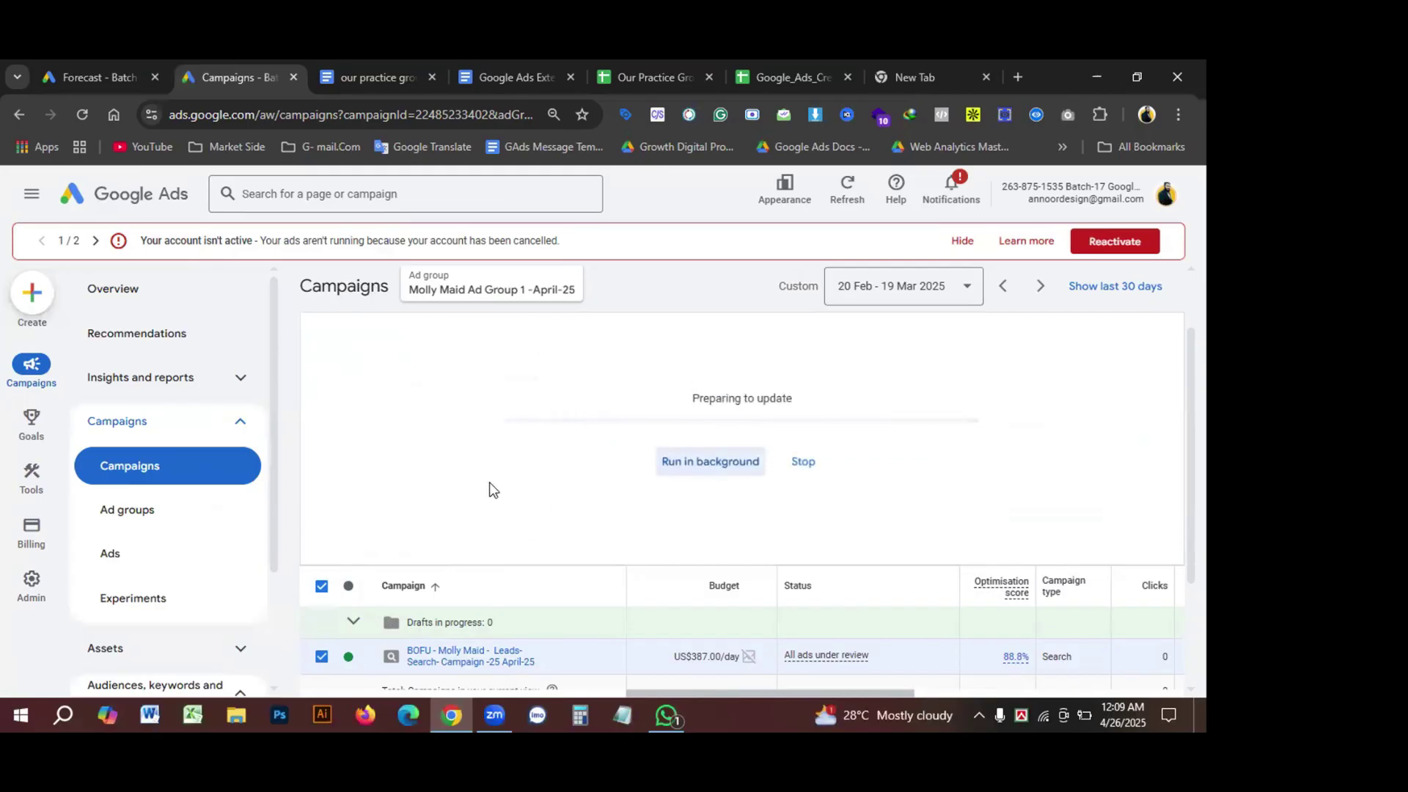
Step: Select the campaign and read the '1 entity not updated' error for Manual CPC
{"action": "scroll", "coordinate": [491, 489], "scroll_direction": "down", "scroll_amount": 1}
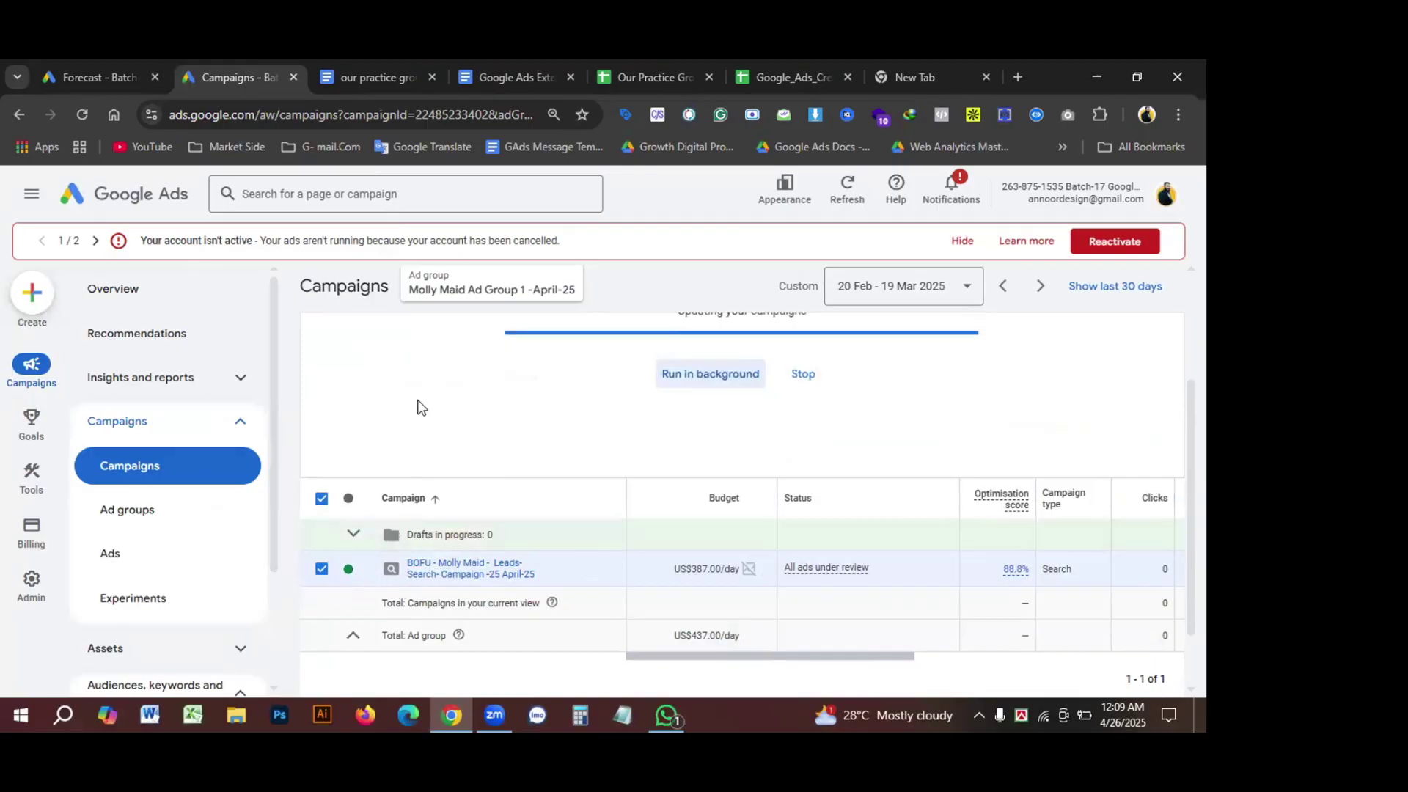
{"action": "scroll", "coordinate": [447, 459], "scroll_direction": "up", "scroll_amount": 2}
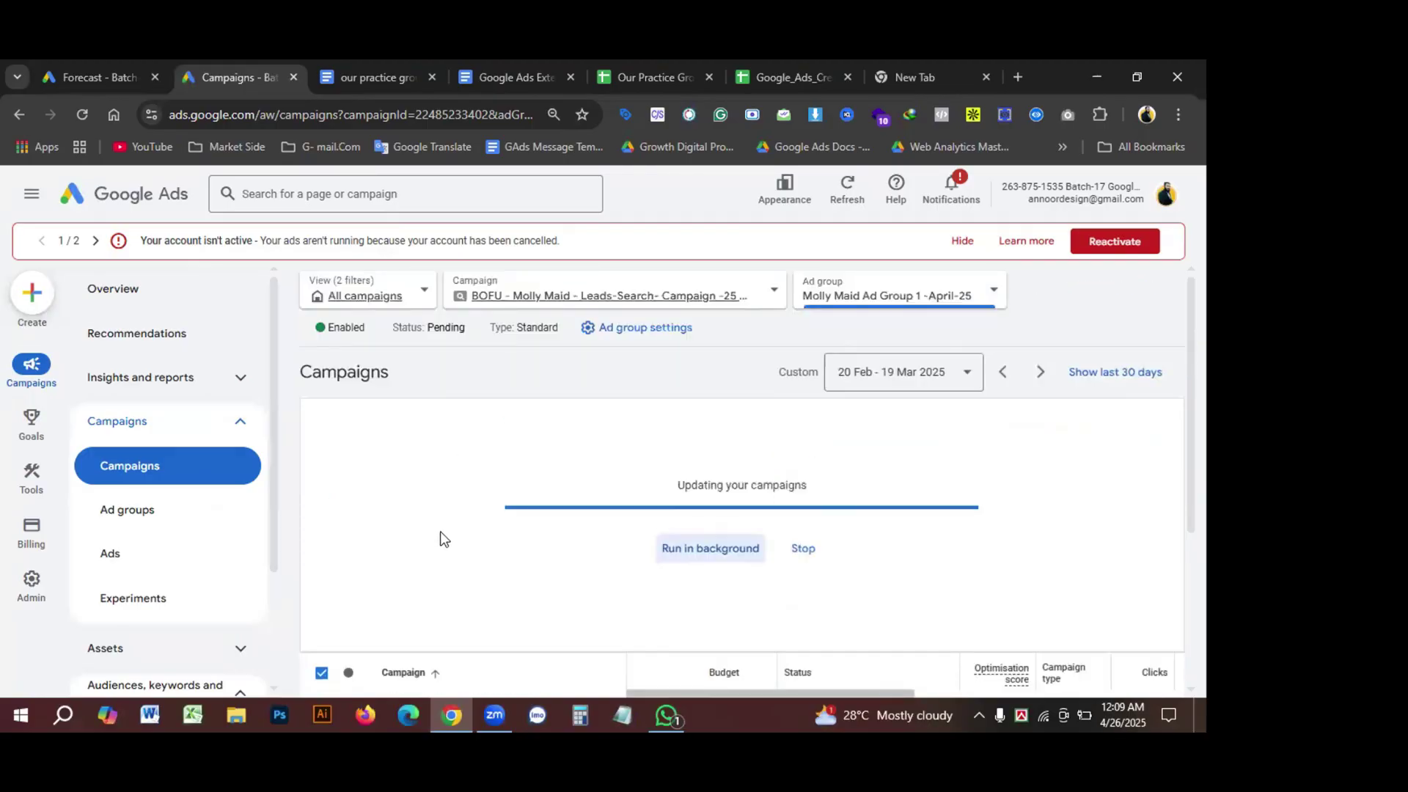
{"action": "scroll", "coordinate": [455, 533], "scroll_direction": "down", "scroll_amount": 2}
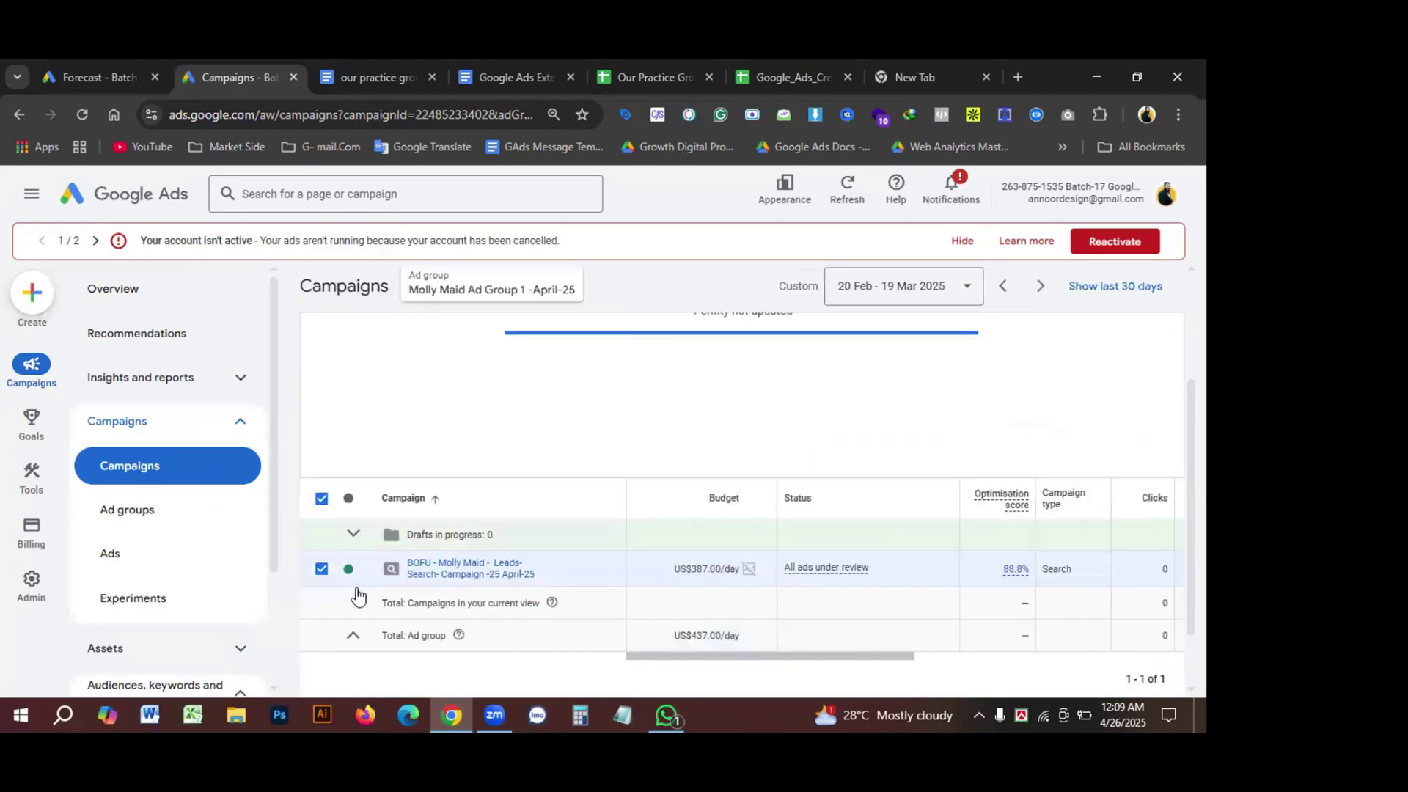
{"action": "left_click", "coordinate": [322, 570]}
{"action": "scroll", "coordinate": [501, 543], "scroll_direction": "up", "scroll_amount": 2}
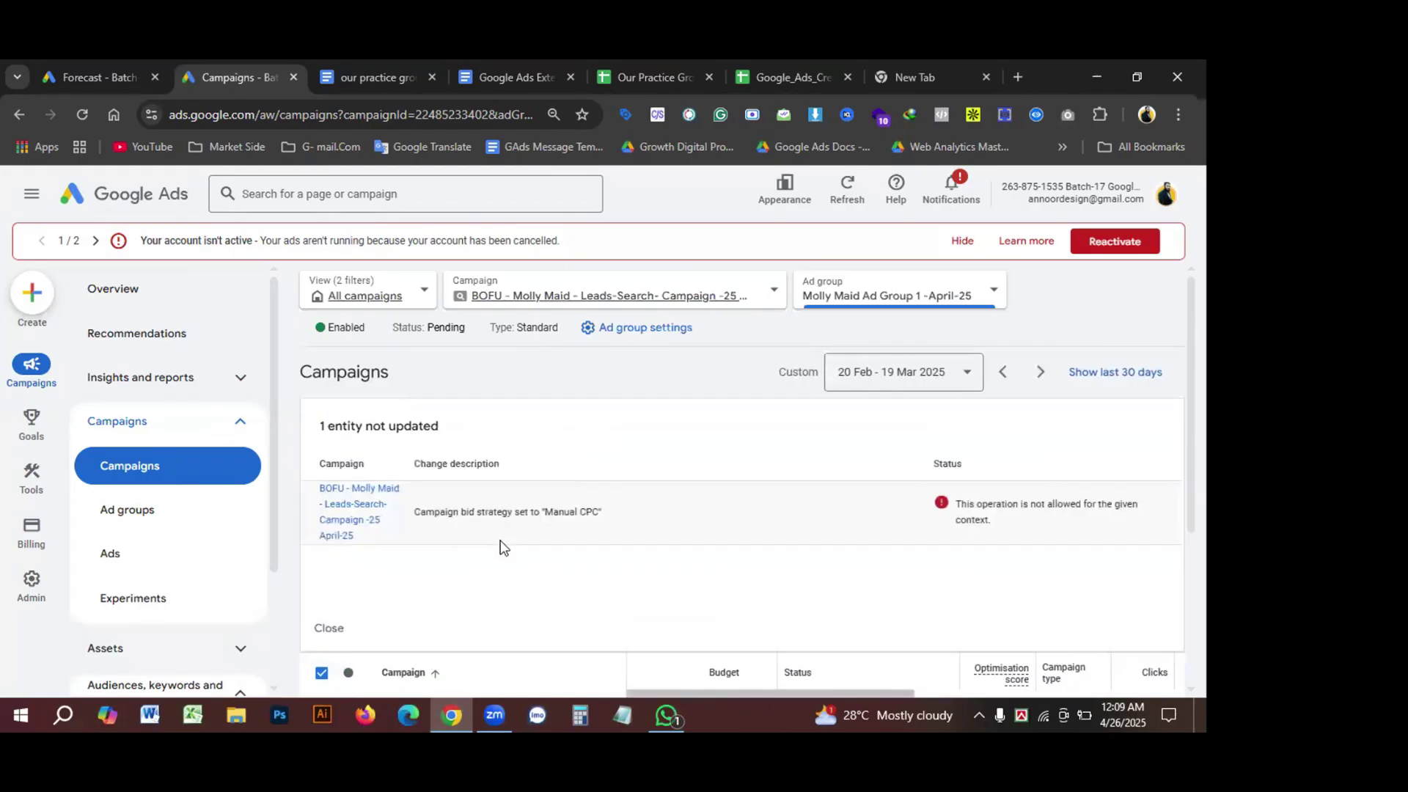
{"action": "scroll", "coordinate": [501, 546], "scroll_direction": "down", "scroll_amount": 3}
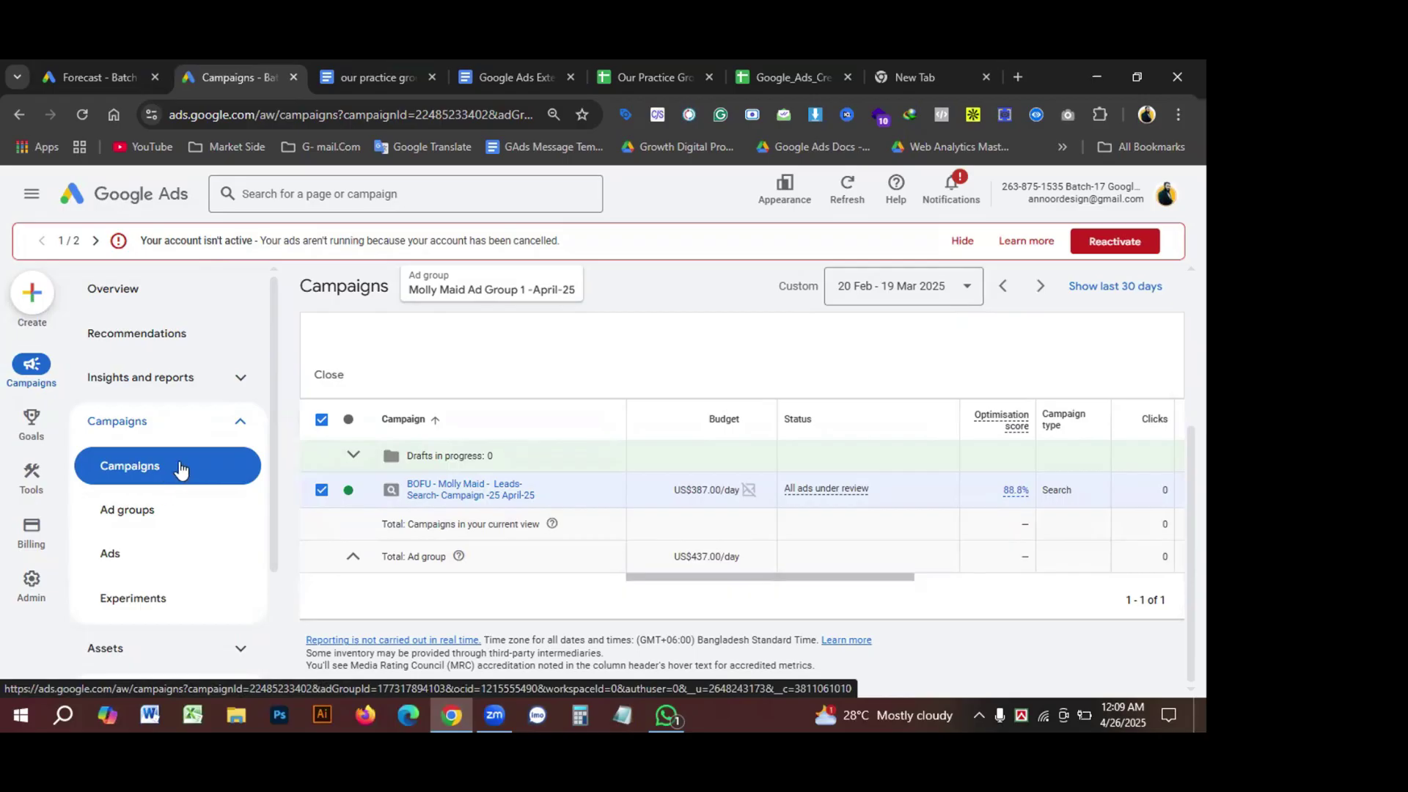
Step: Open the Molly Maid campaign's full settings and its daily budget section
{"action": "left_click", "coordinate": [131, 420]}
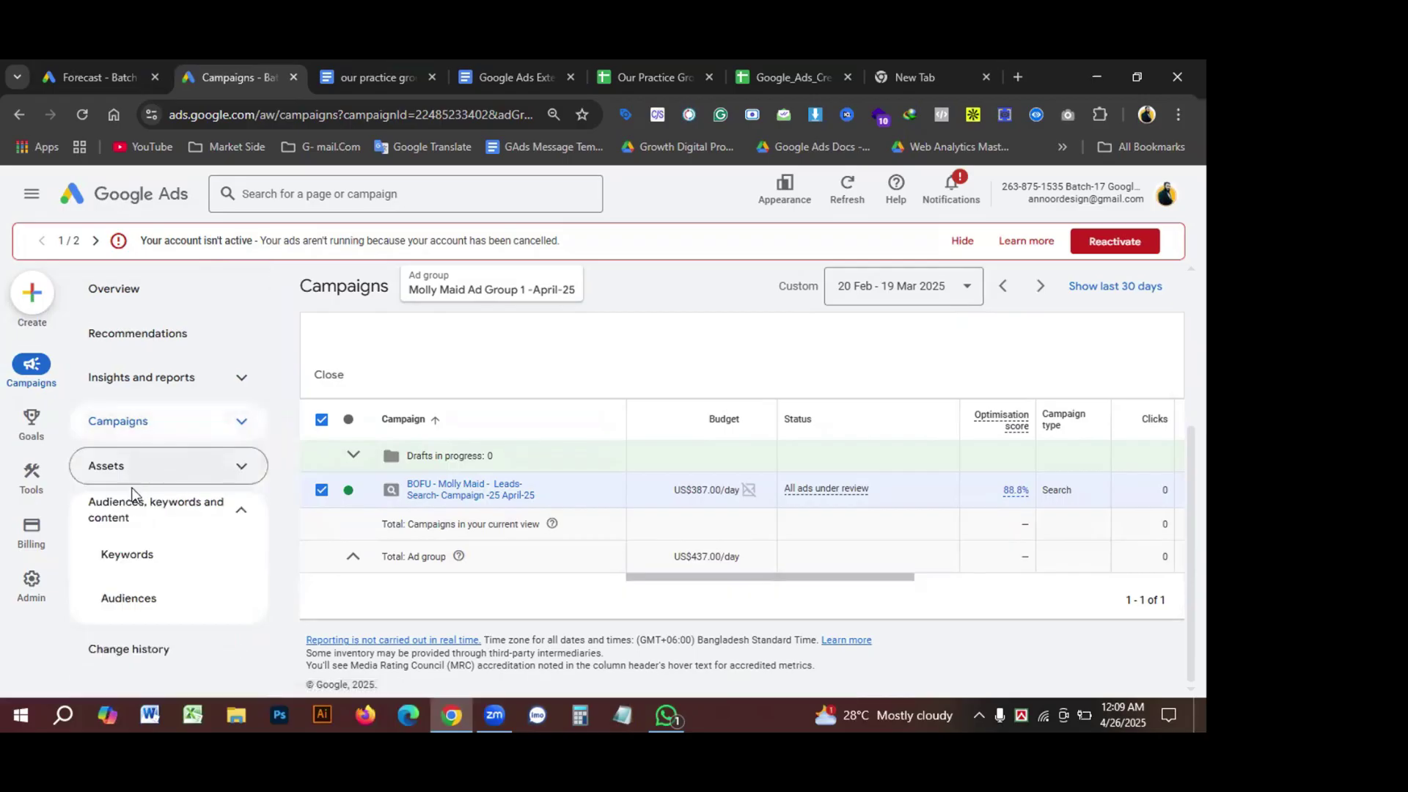
{"action": "left_click", "coordinate": [134, 424]}
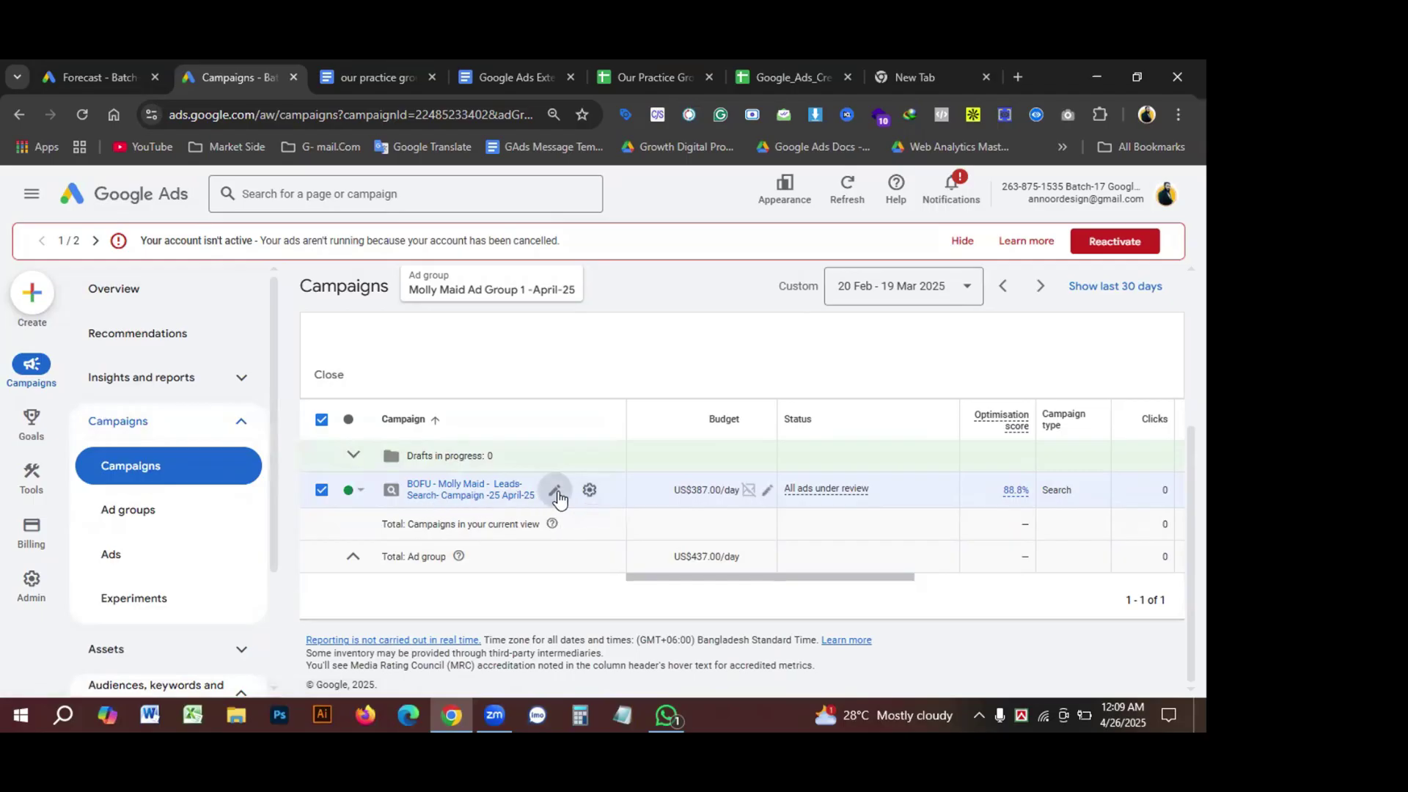
{"action": "left_click", "coordinate": [554, 490]}
{"action": "left_click", "coordinate": [591, 491]}
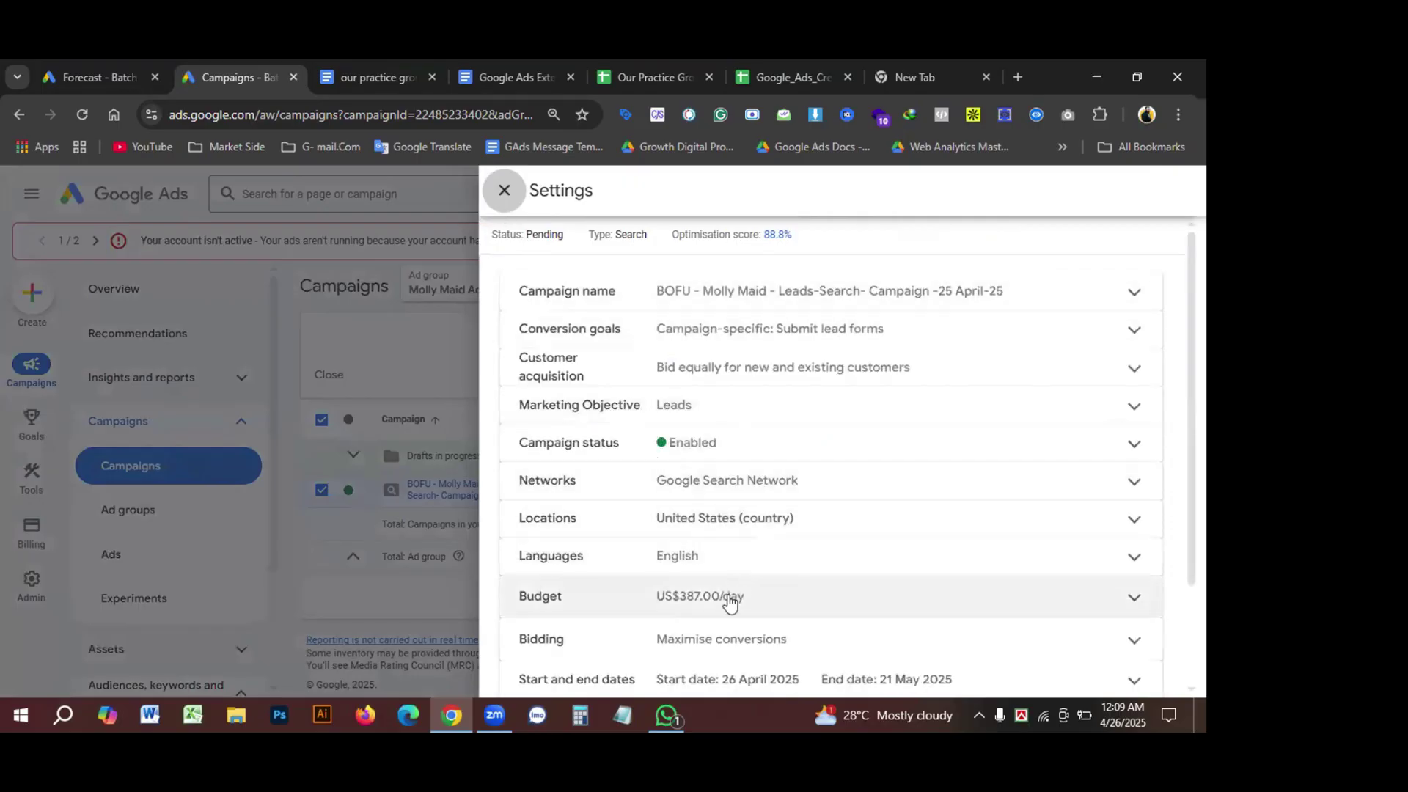
{"action": "scroll", "coordinate": [733, 593], "scroll_direction": "down", "scroll_amount": 1}
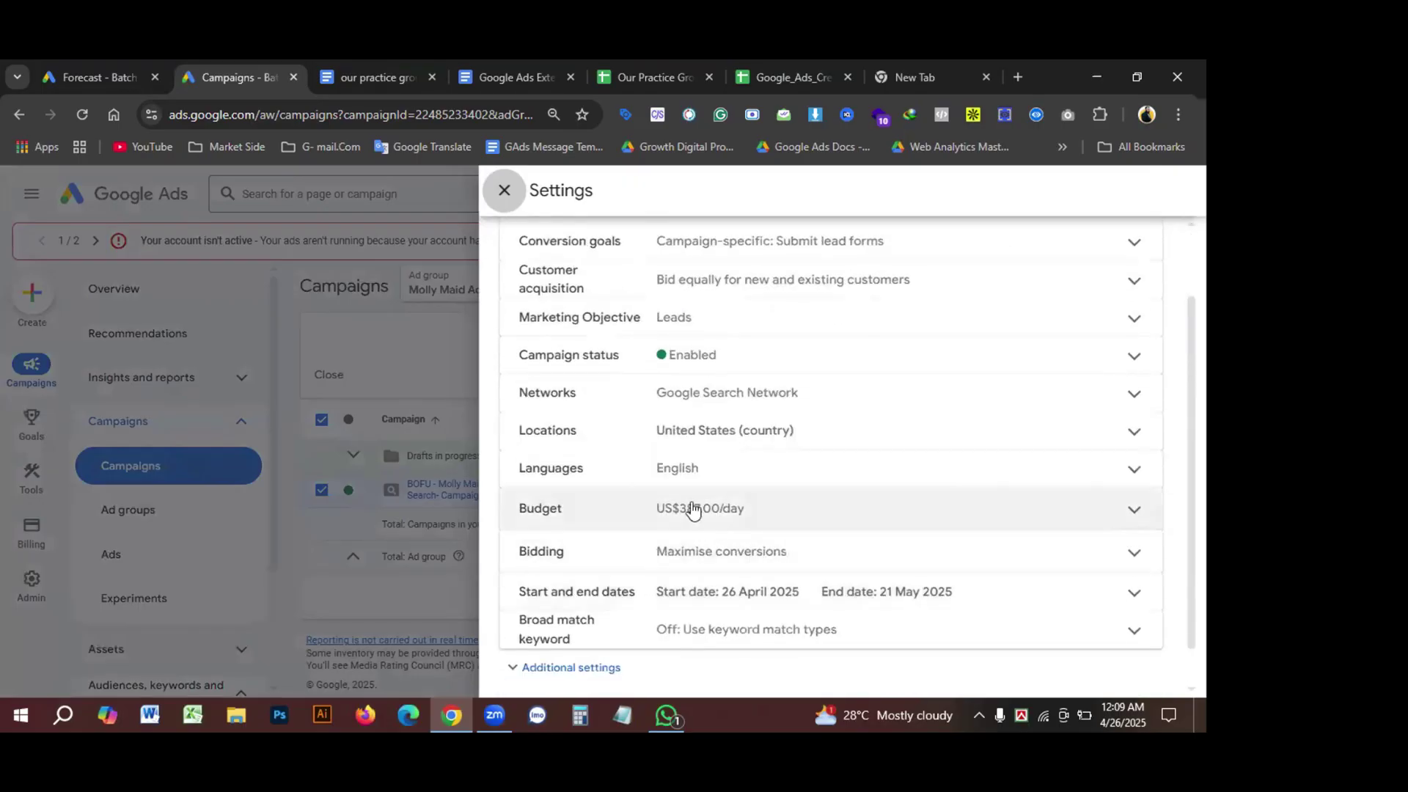
{"action": "left_click", "coordinate": [685, 505]}
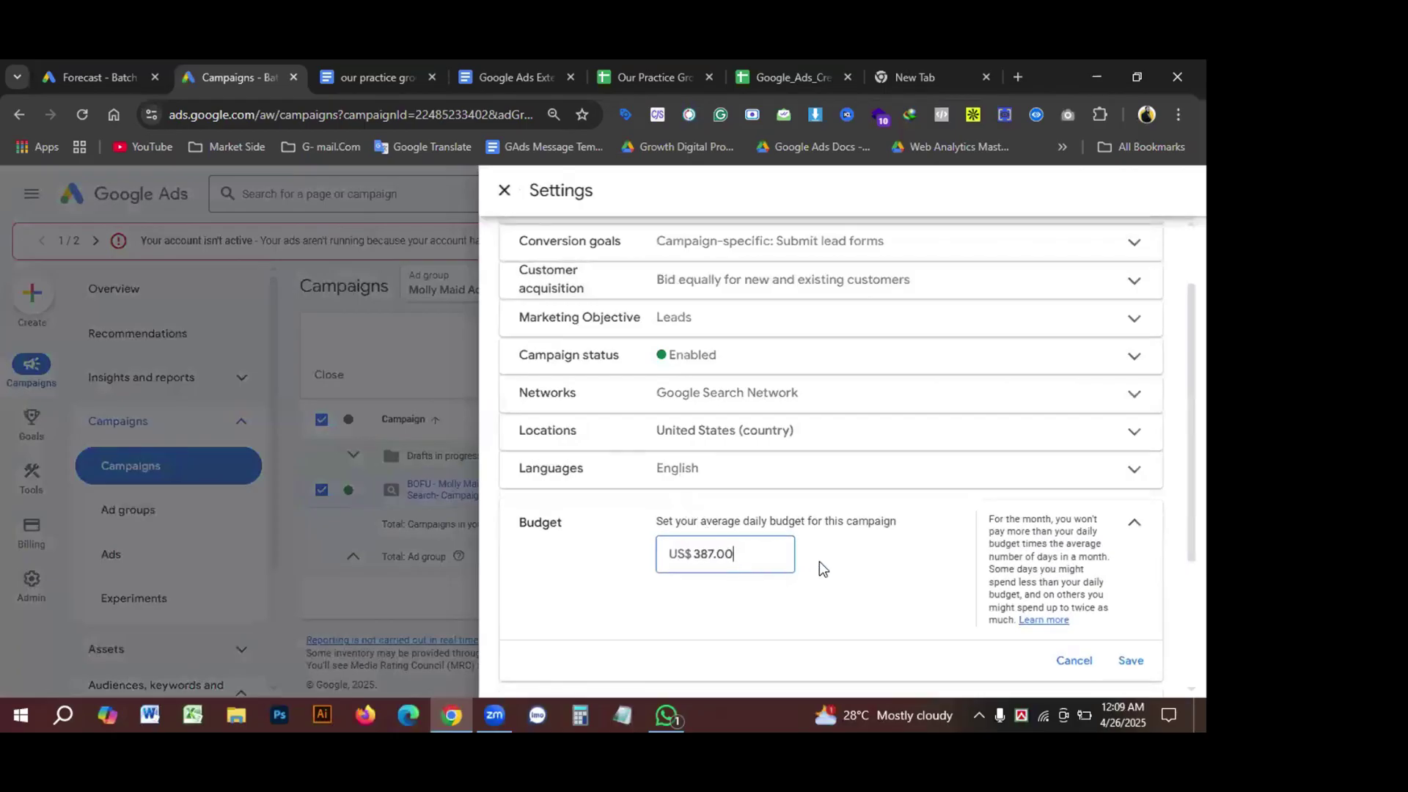
{"action": "scroll", "coordinate": [820, 561], "scroll_direction": "down", "scroll_amount": 2}
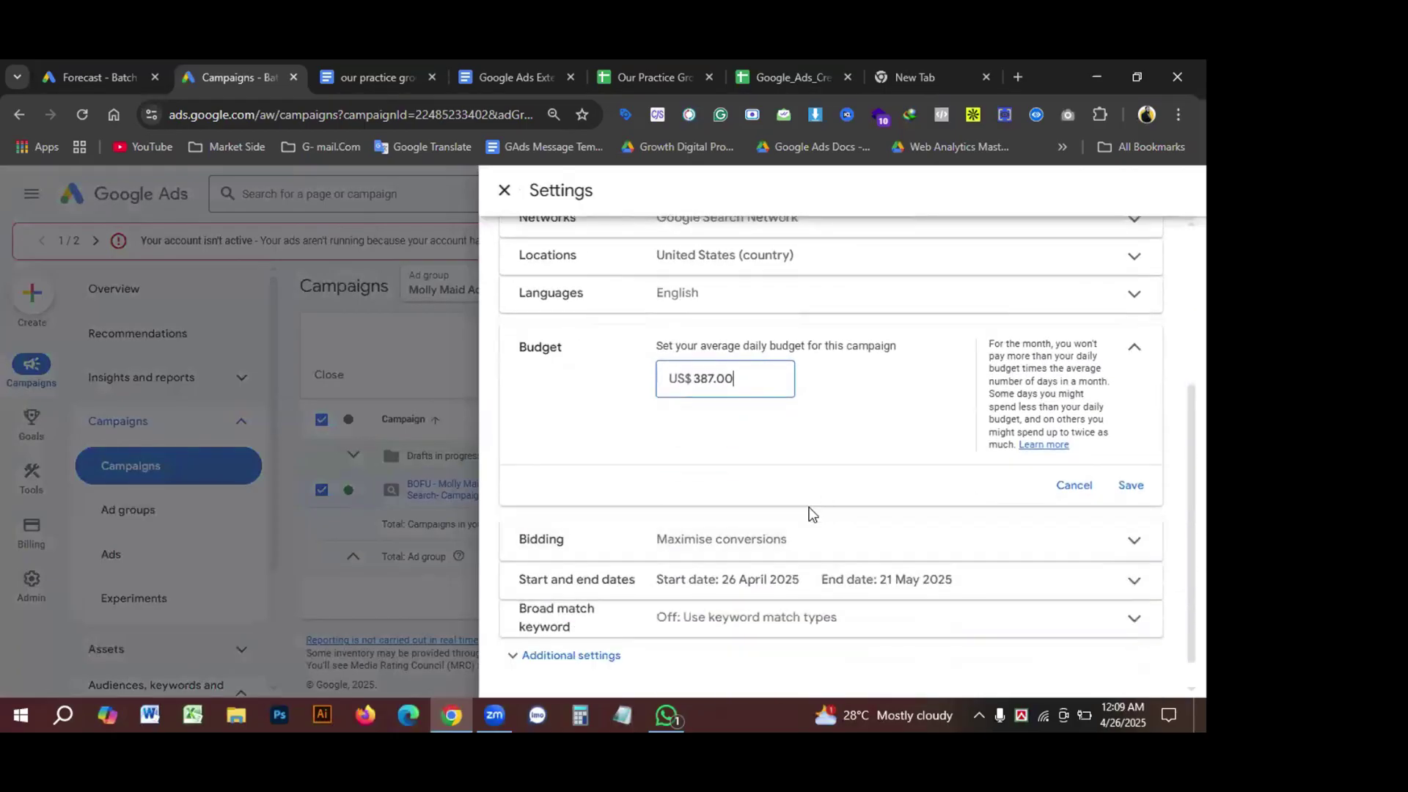
Step: Switch bidding from Maximise conversions to Manual CPC and save
{"action": "left_click", "coordinate": [709, 540]}
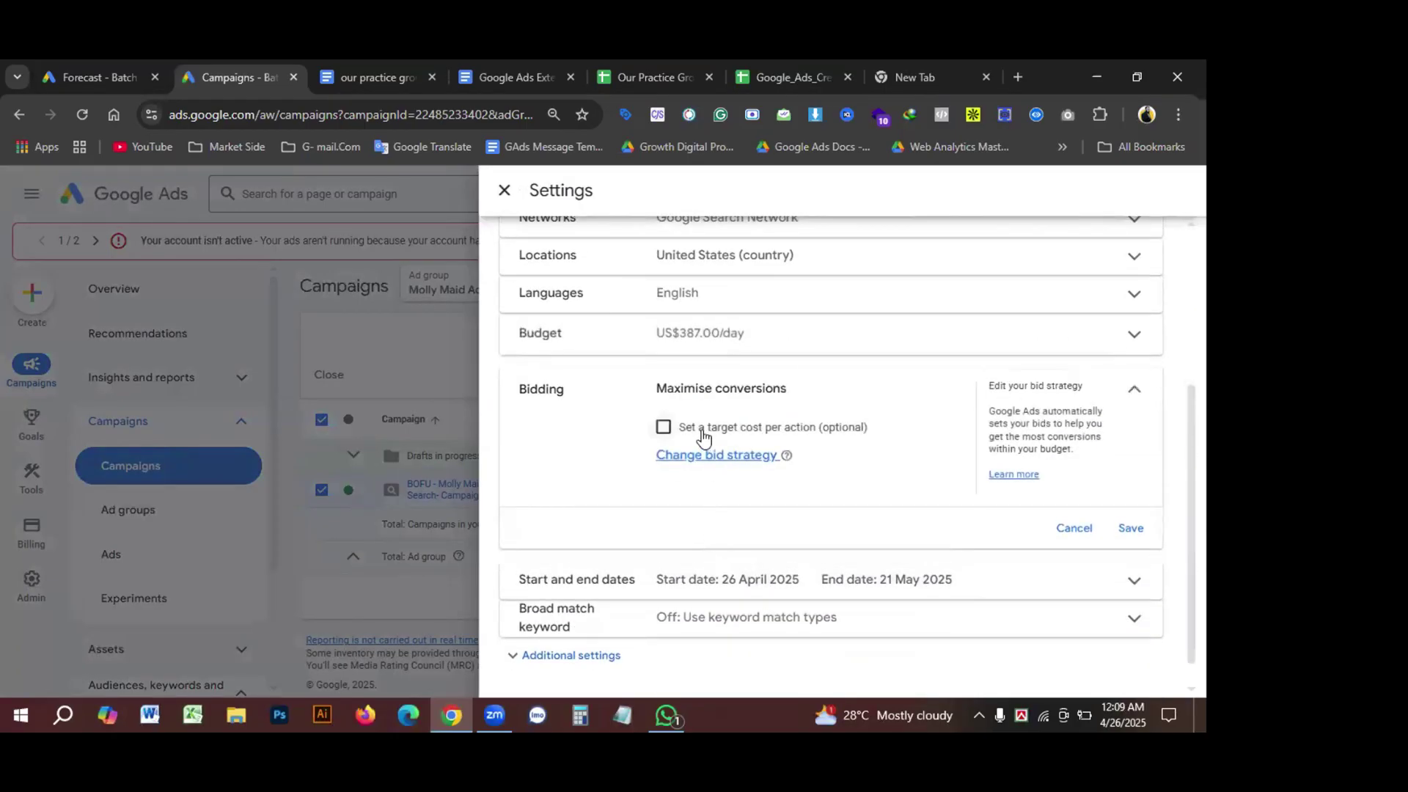
{"action": "left_click", "coordinate": [682, 456]}
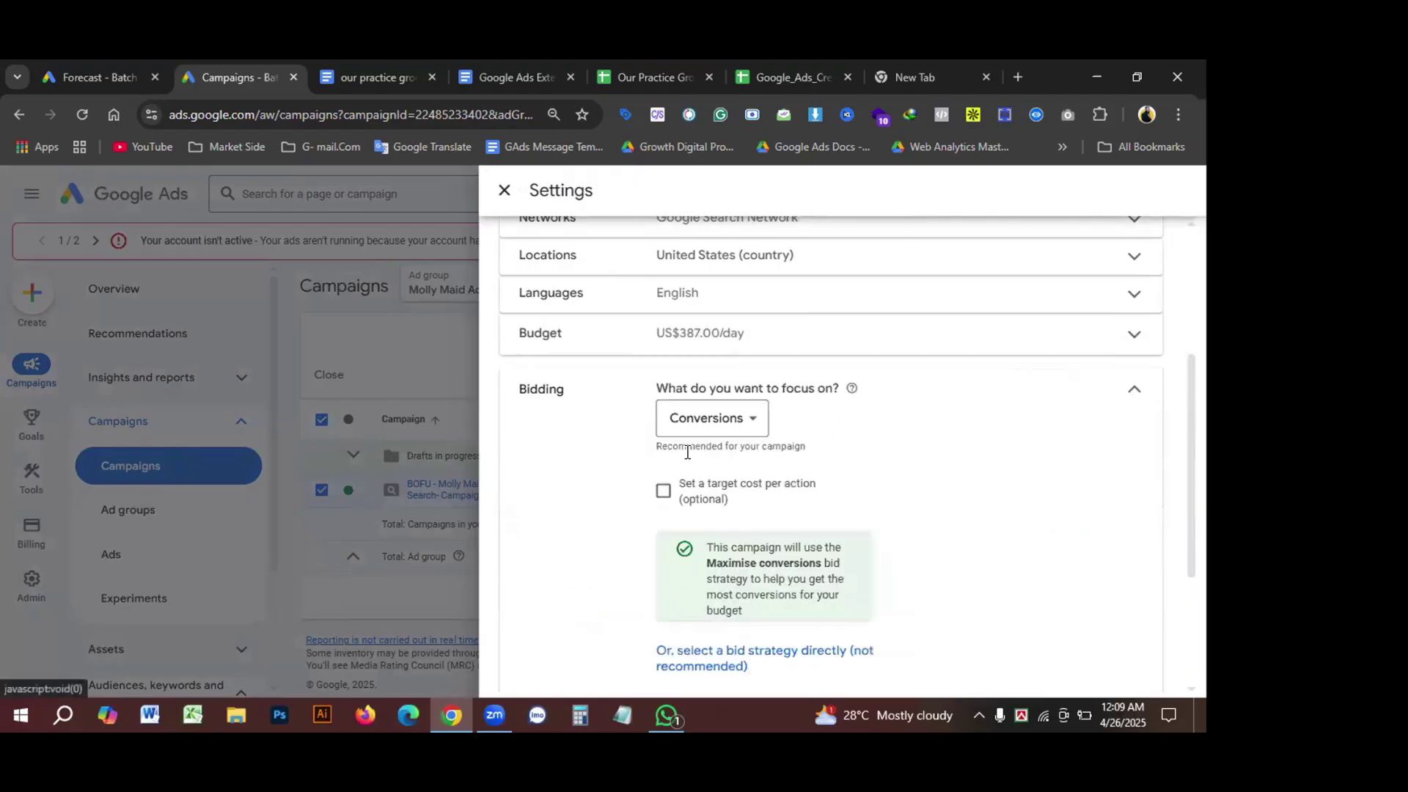
{"action": "left_click", "coordinate": [743, 418]}
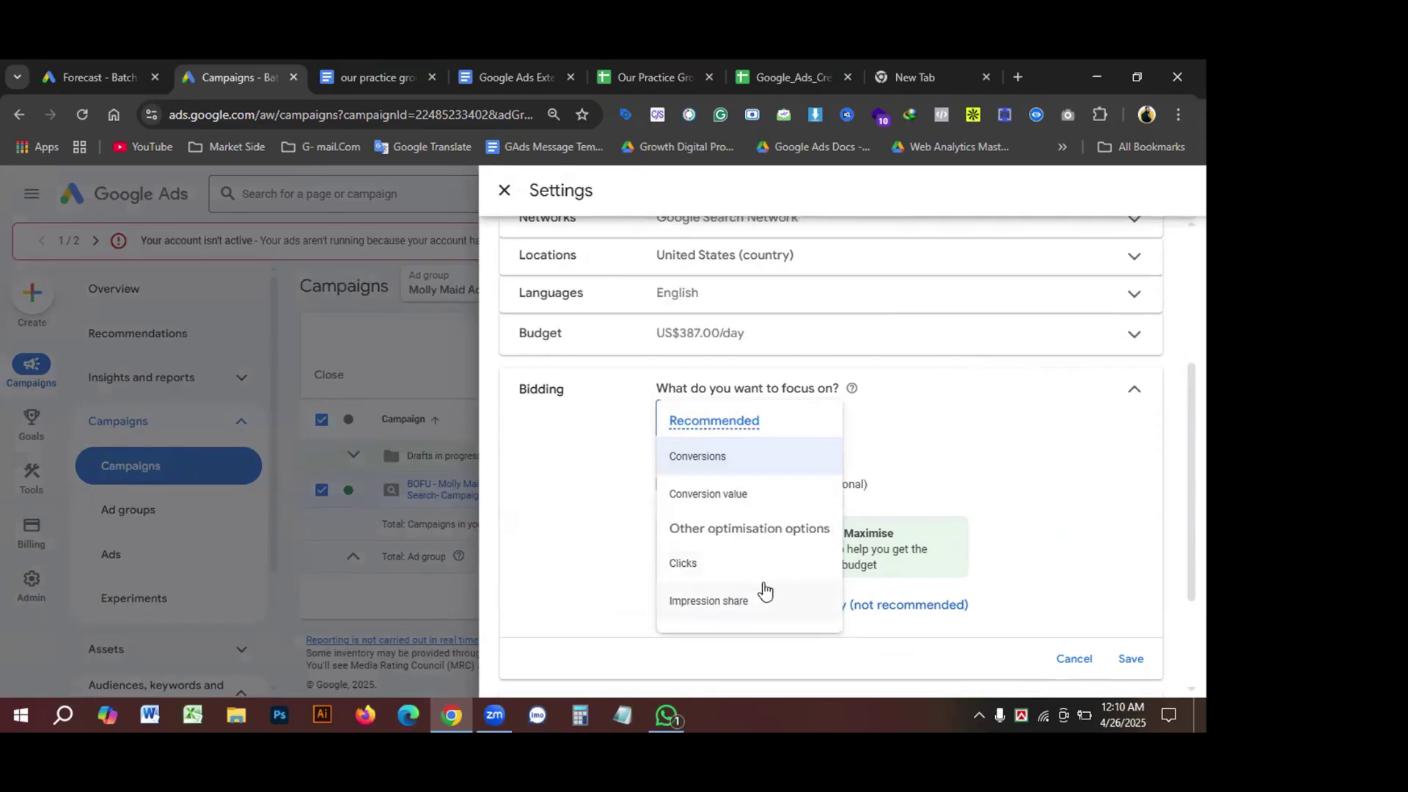
{"action": "left_click", "coordinate": [946, 443]}
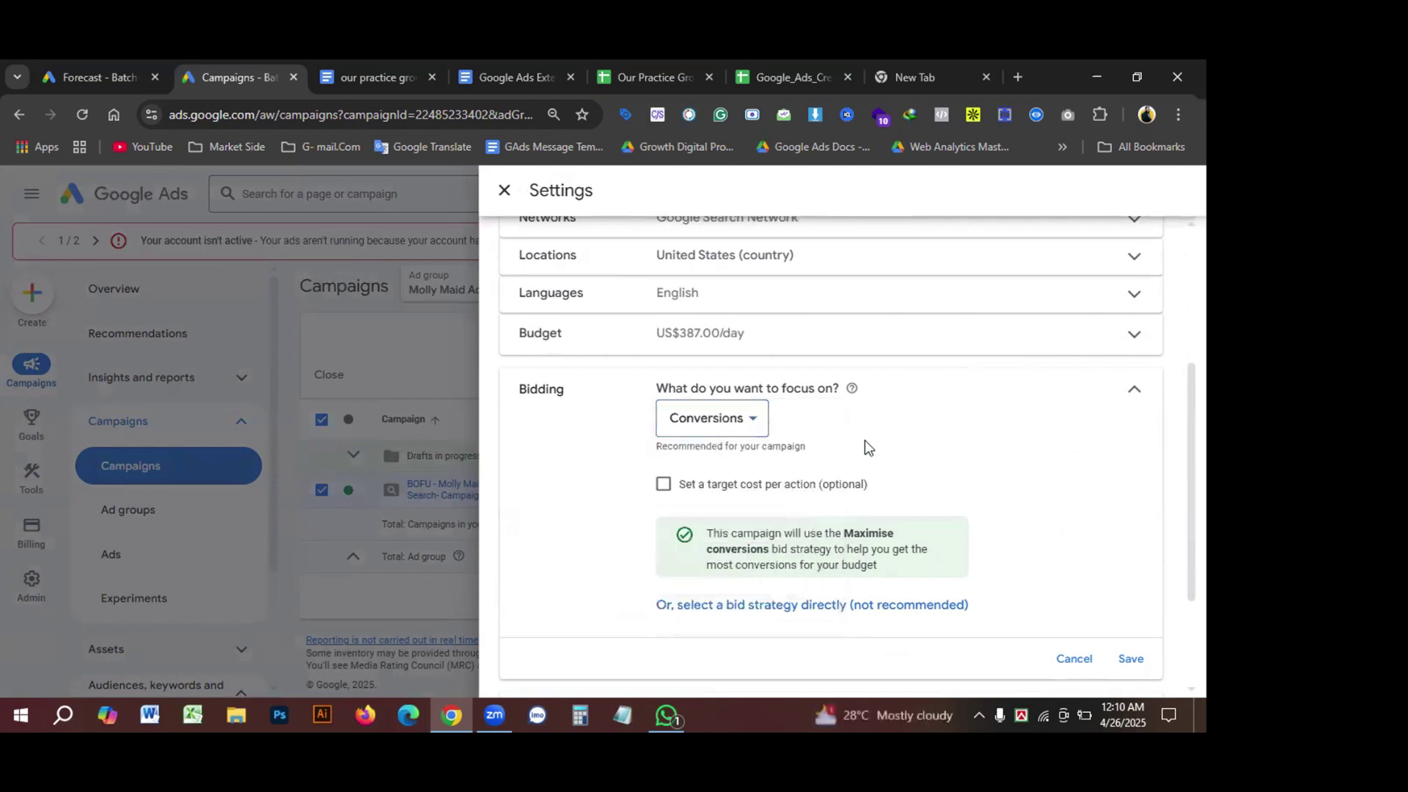
{"action": "scroll", "coordinate": [838, 455], "scroll_direction": "down", "scroll_amount": 2}
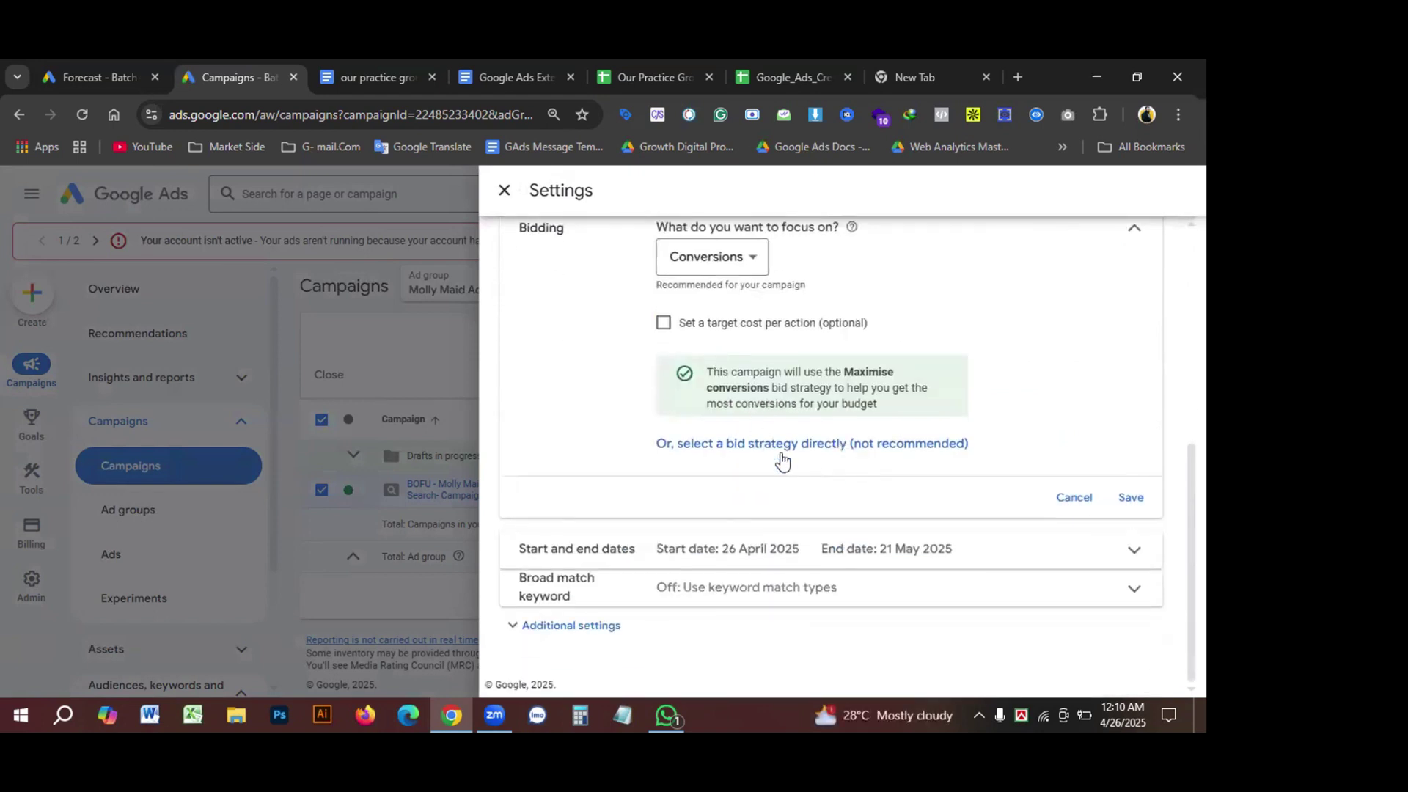
{"action": "left_click", "coordinate": [695, 445]}
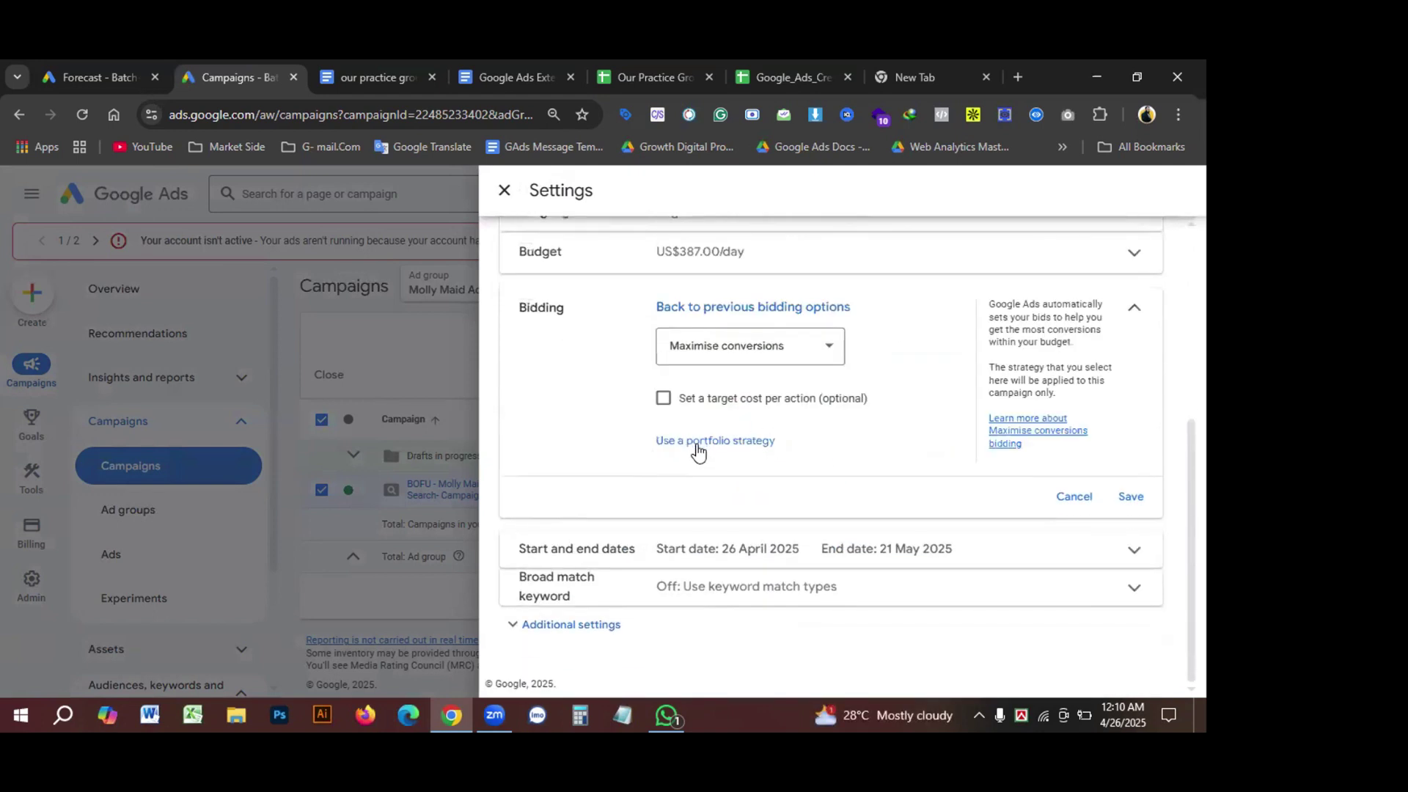
{"action": "left_click", "coordinate": [698, 442]}
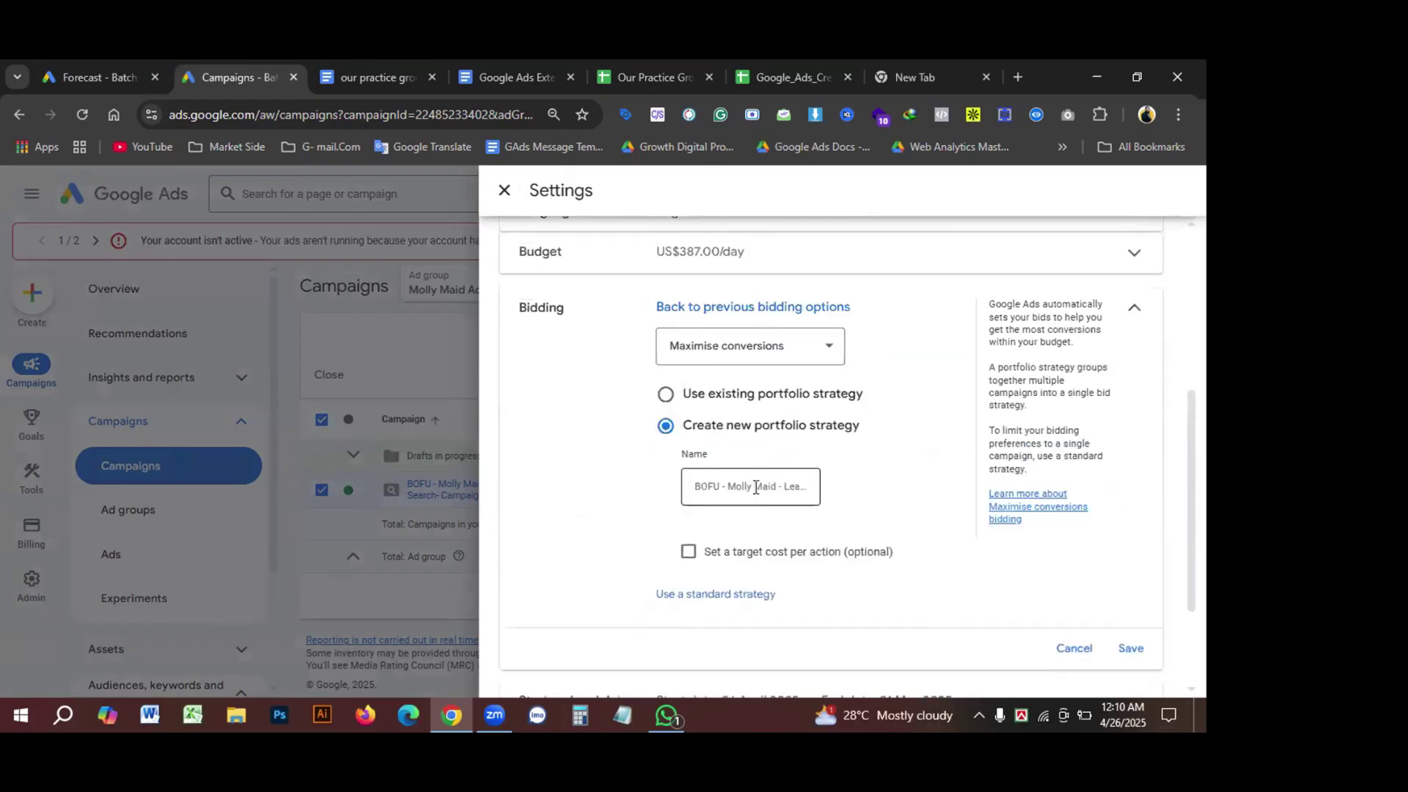
{"action": "left_click", "coordinate": [735, 353]}
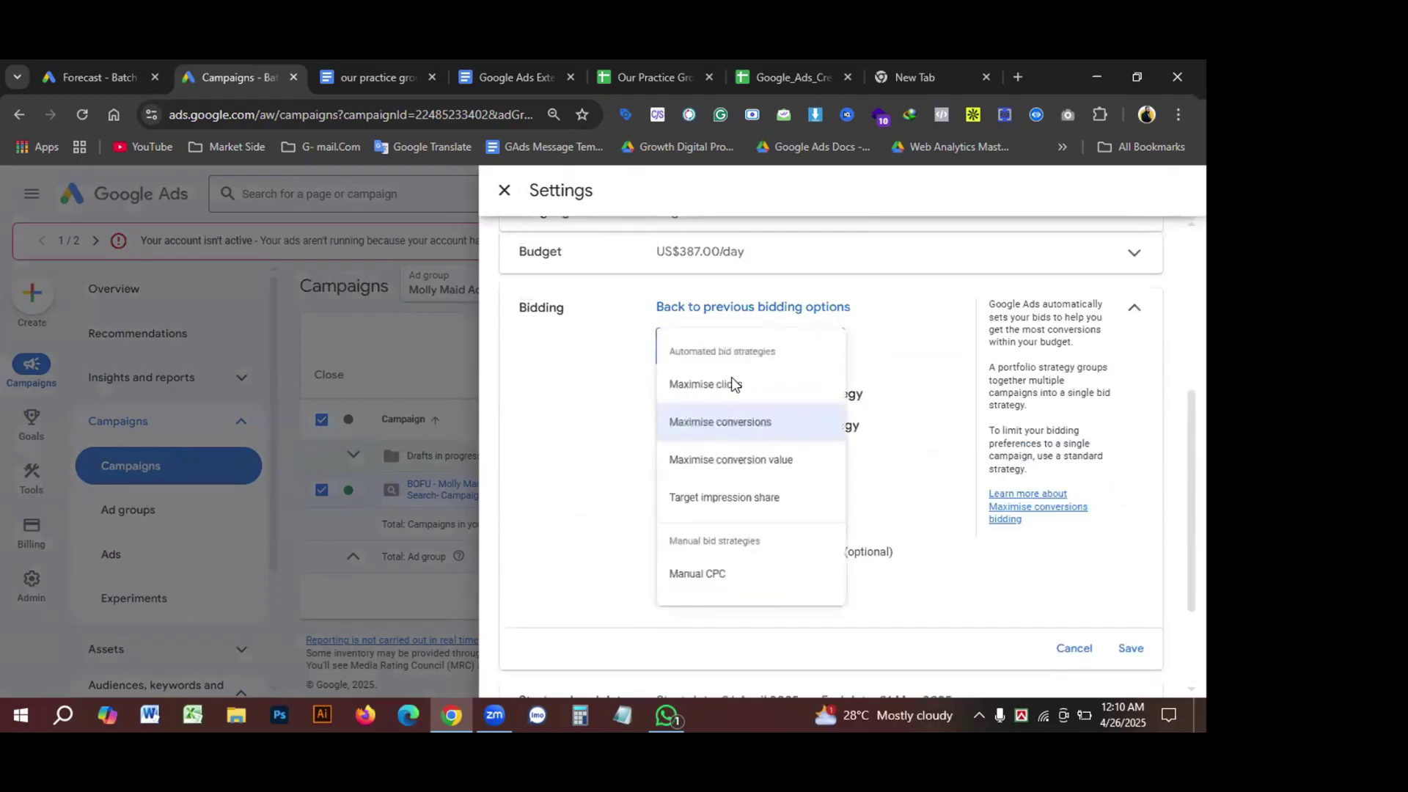
{"action": "left_click", "coordinate": [697, 583]}
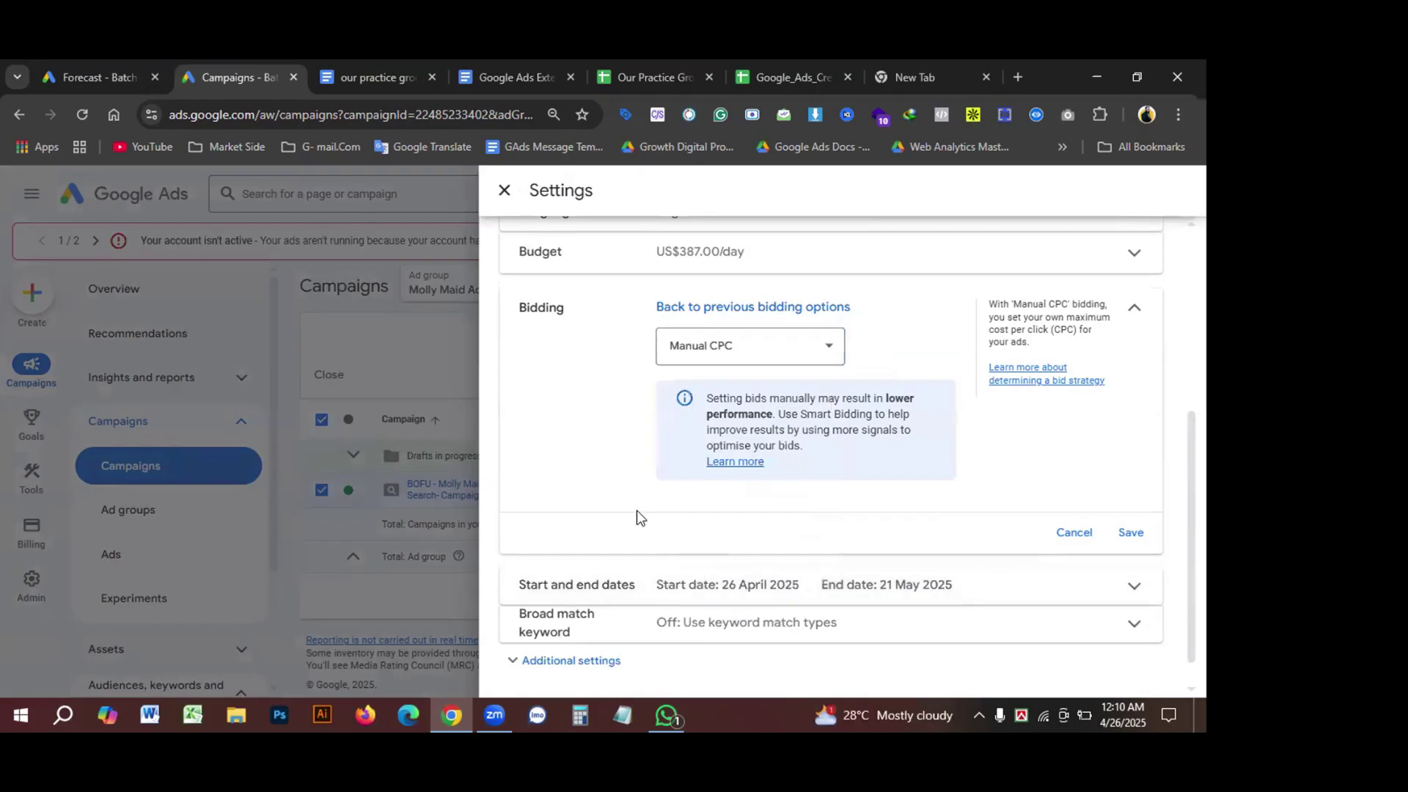
{"action": "scroll", "coordinate": [638, 516], "scroll_direction": "up", "scroll_amount": 1}
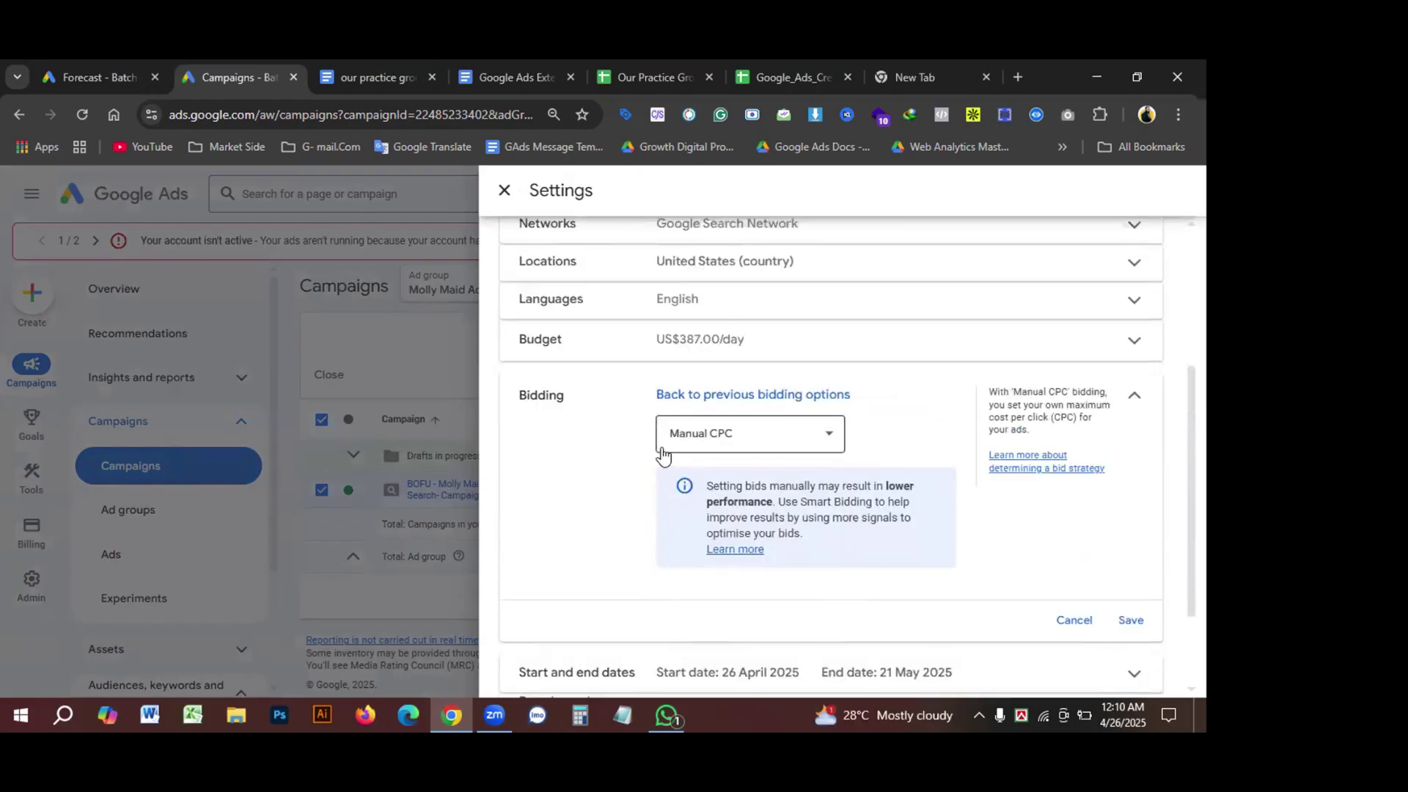
{"action": "left_click", "coordinate": [1129, 620]}
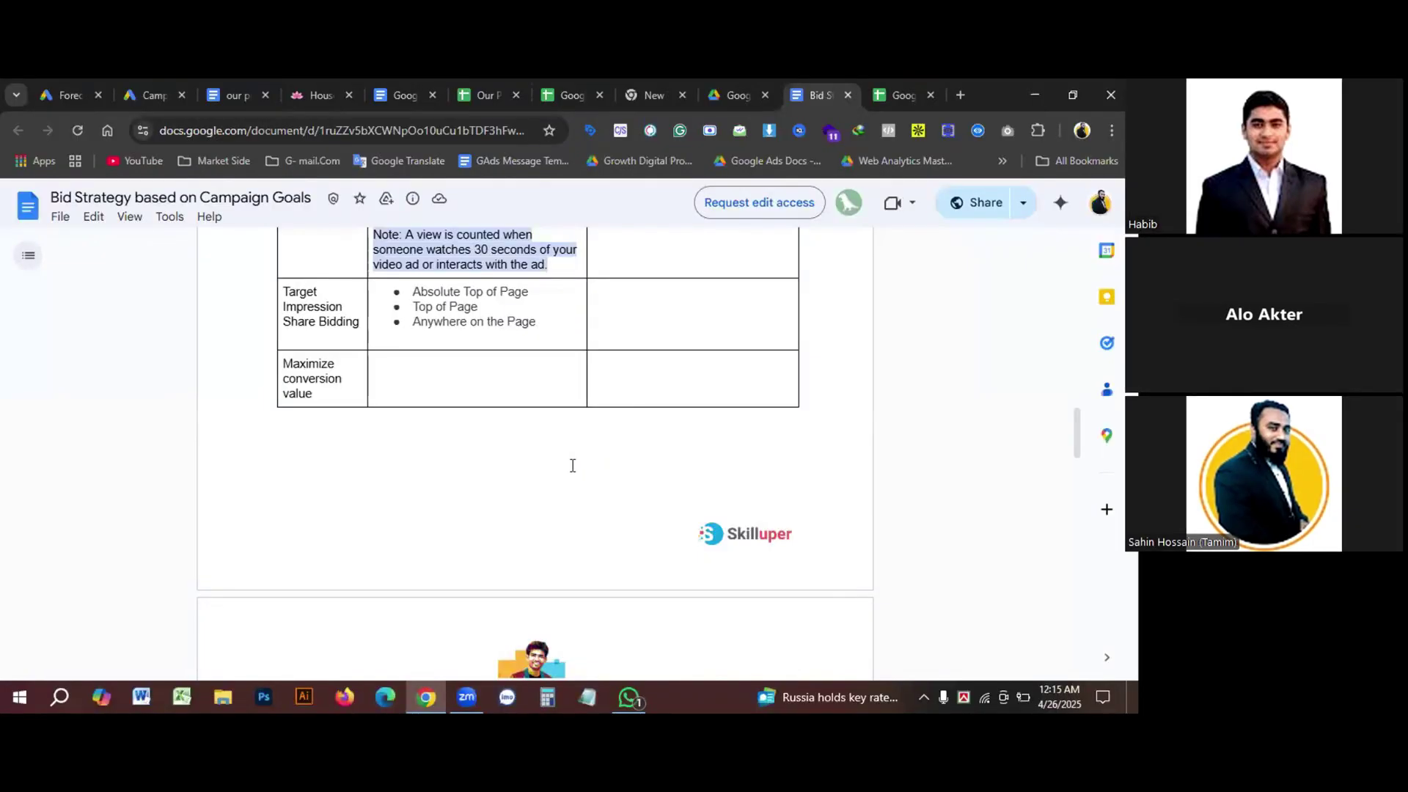
Step: Highlight Manual CPC and Maximize Conversions in the Bid Strategy doc's Leads row
{"action": "scroll", "coordinate": [573, 466], "scroll_direction": "down", "scroll_amount": 5}
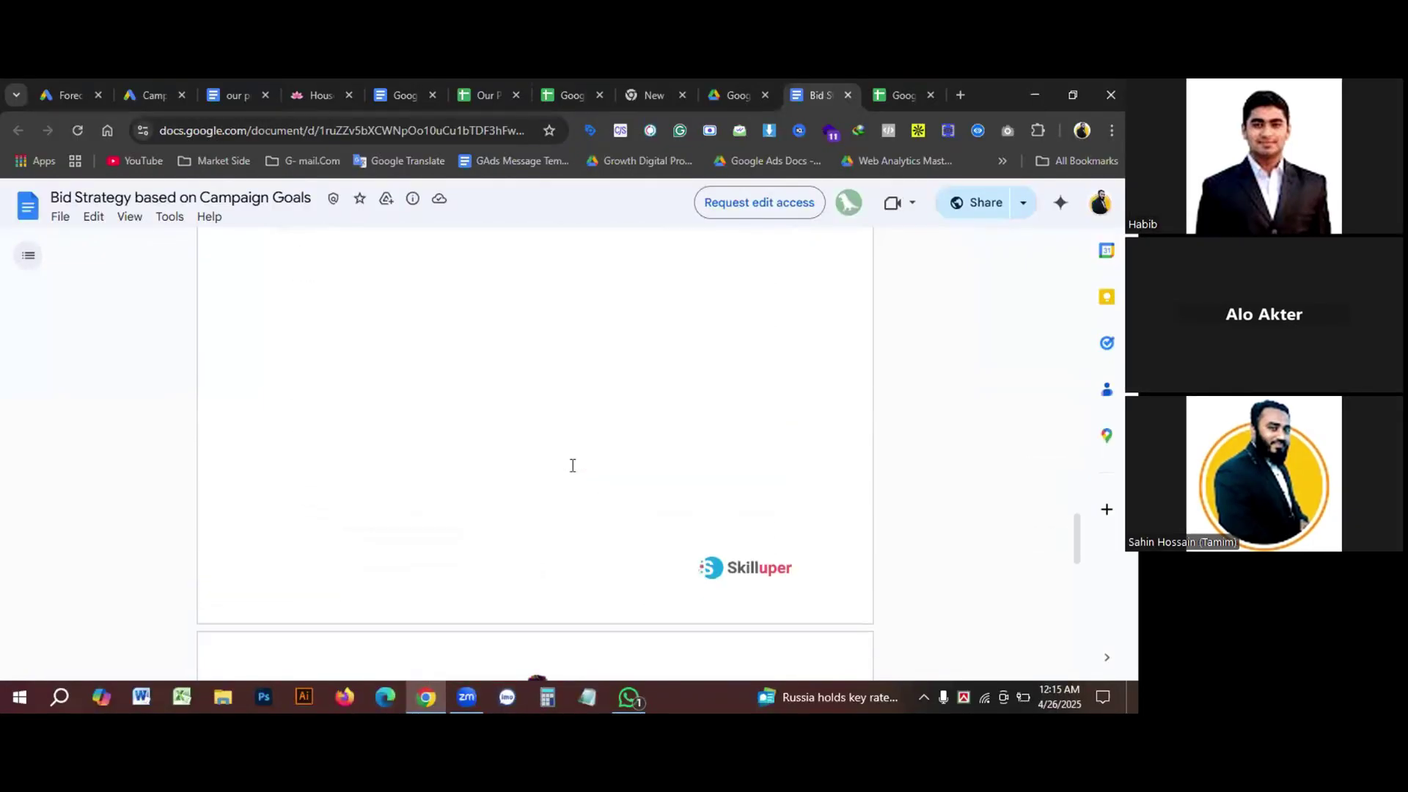
{"action": "scroll", "coordinate": [573, 465], "scroll_direction": "down", "scroll_amount": 10}
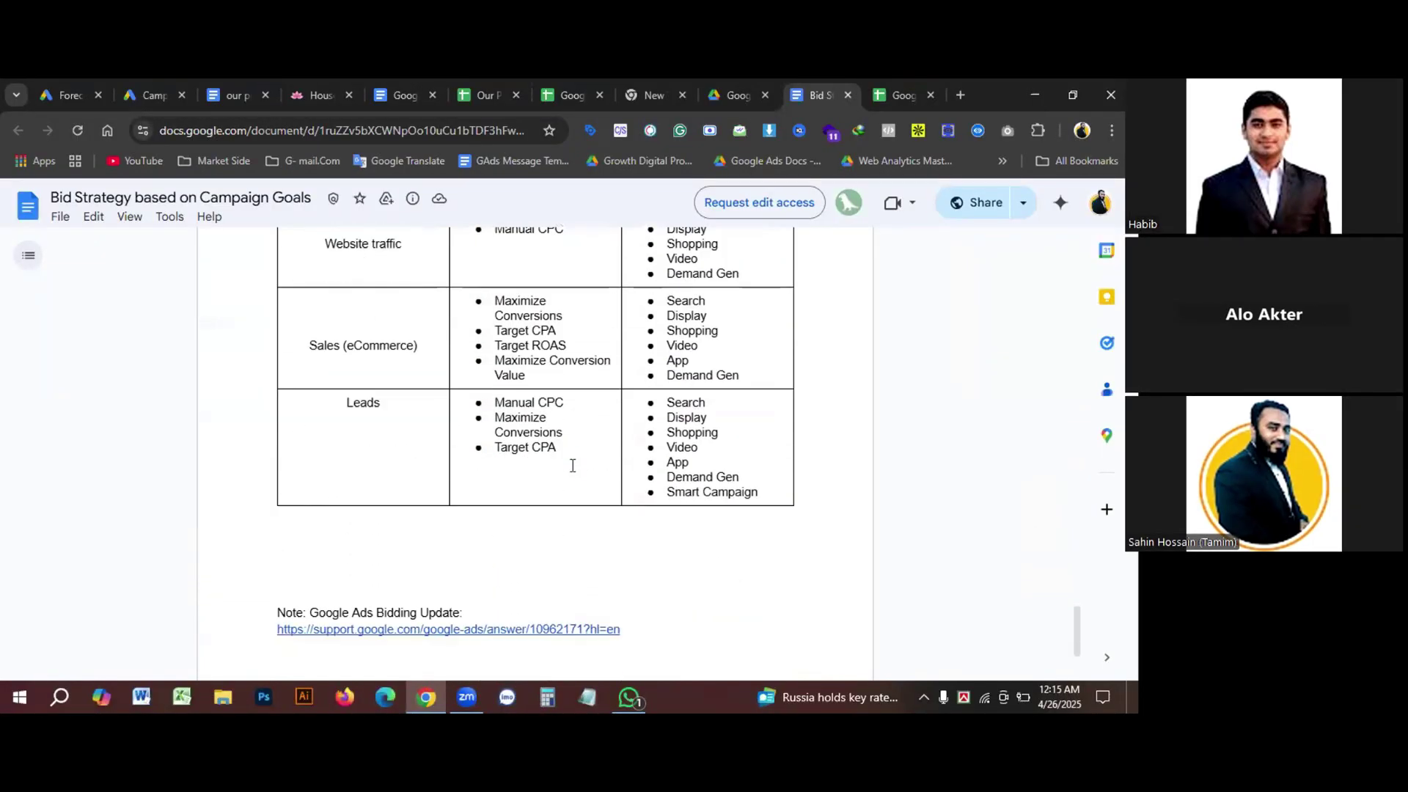
{"action": "scroll", "coordinate": [573, 466], "scroll_direction": "down", "scroll_amount": 1}
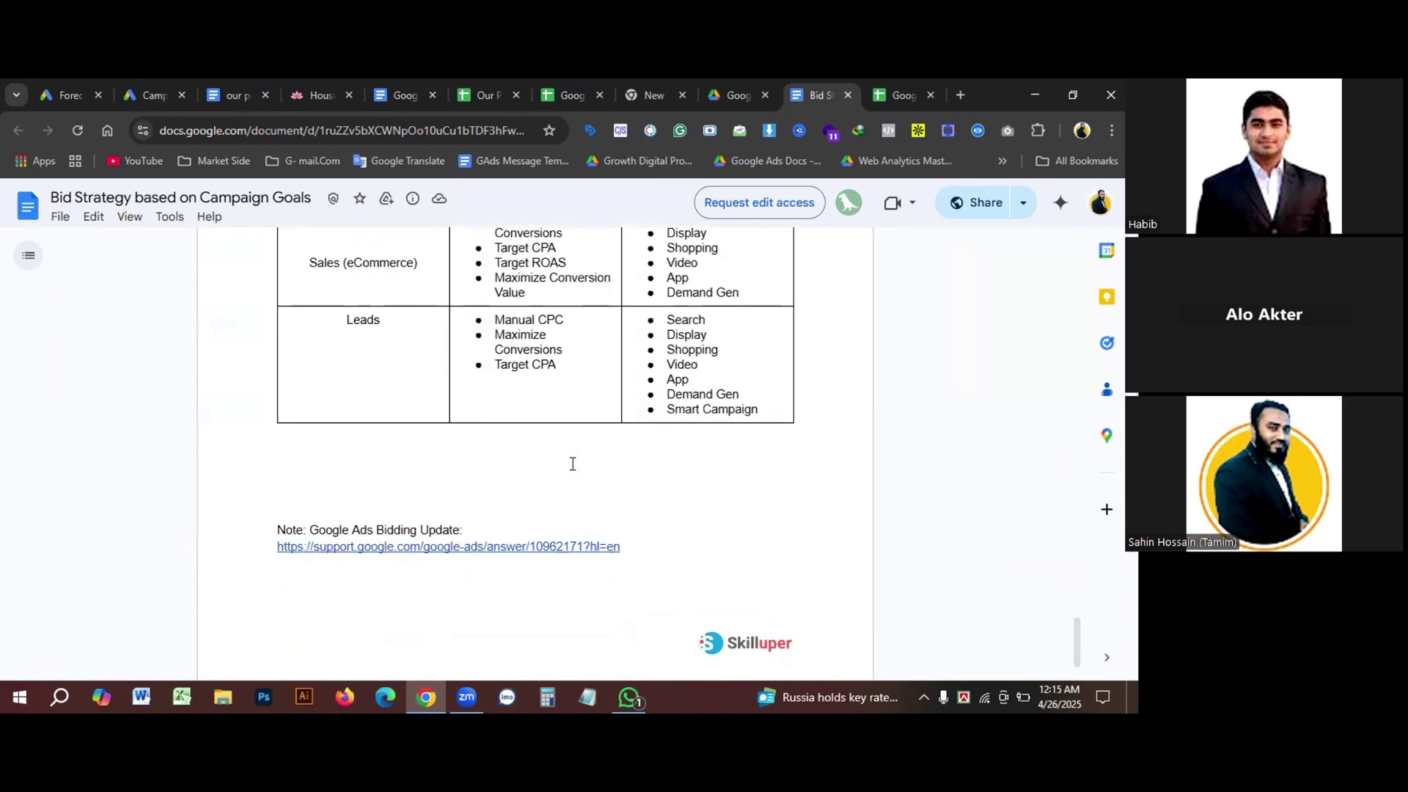
{"action": "scroll", "coordinate": [573, 463], "scroll_direction": "up", "scroll_amount": 1}
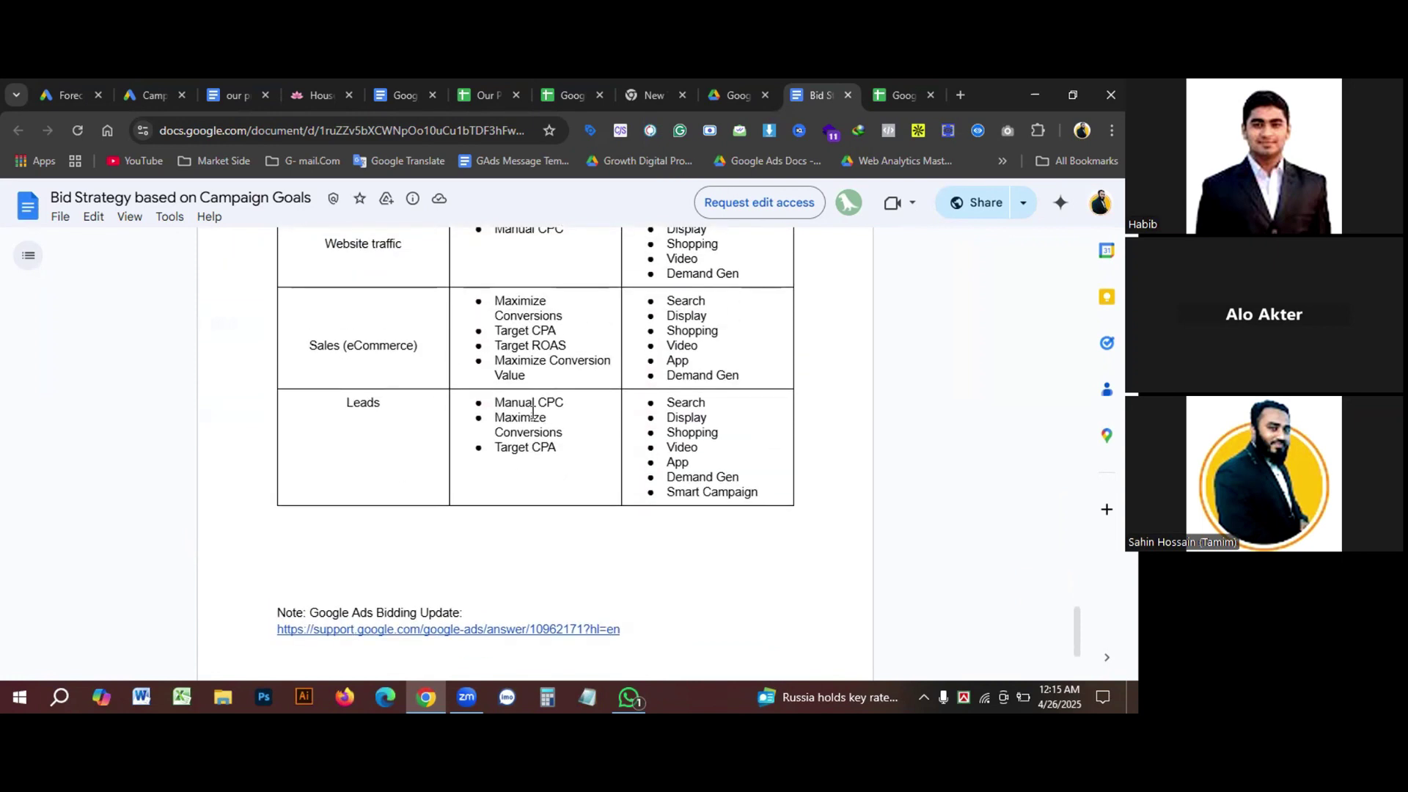
{"action": "left_click_drag", "start_coordinate": [532, 402], "coordinate": [574, 431]}
{"action": "left_click_drag", "start_coordinate": [569, 434], "coordinate": [557, 437]}
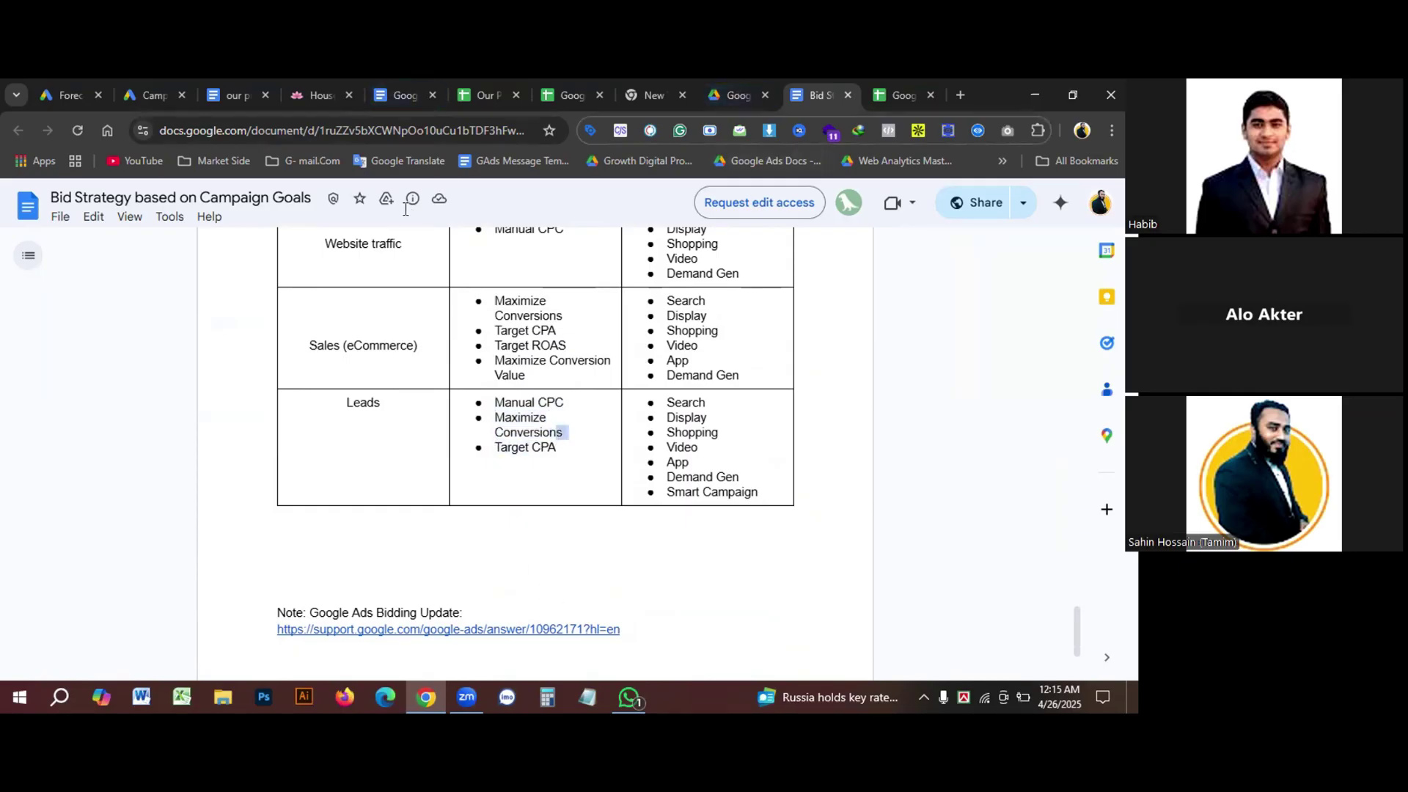
{"action": "left_click", "coordinate": [899, 96]}
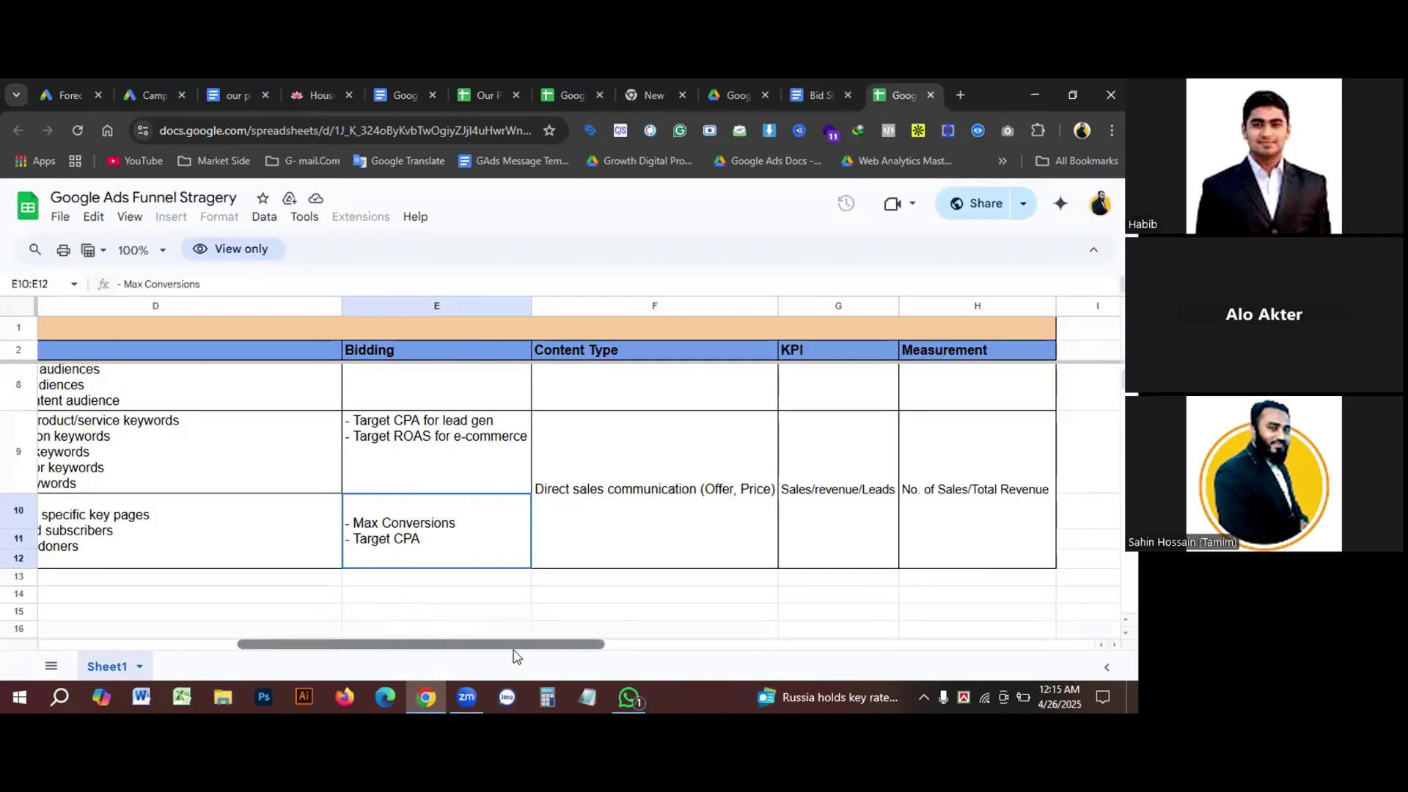
Step: Scroll the Funnel Stragery sheet back to its Awareness rows, then return to the Bid Strategy doc
{"action": "left_click_drag", "start_coordinate": [513, 645], "coordinate": [314, 645]}
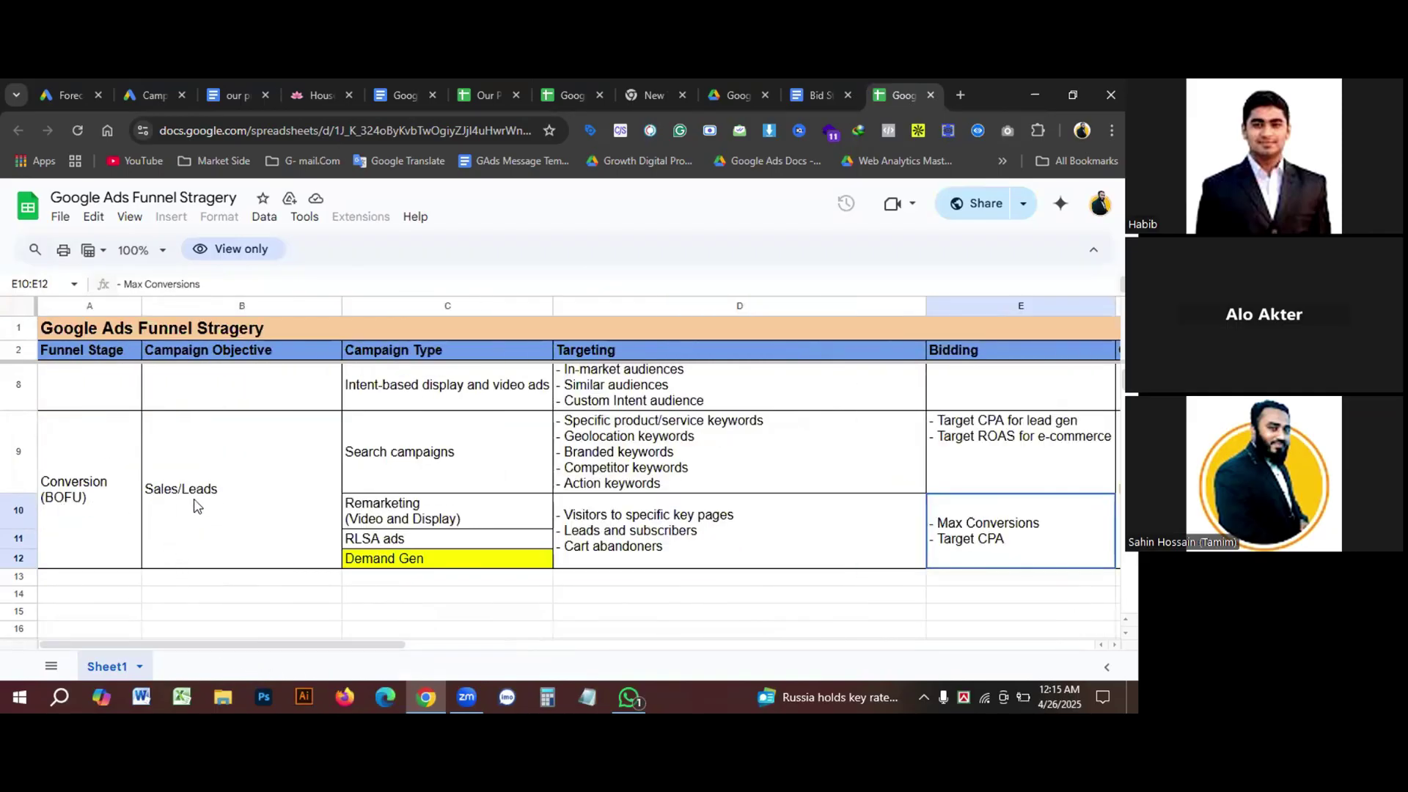
{"action": "left_click_drag", "start_coordinate": [355, 653], "coordinate": [426, 647]}
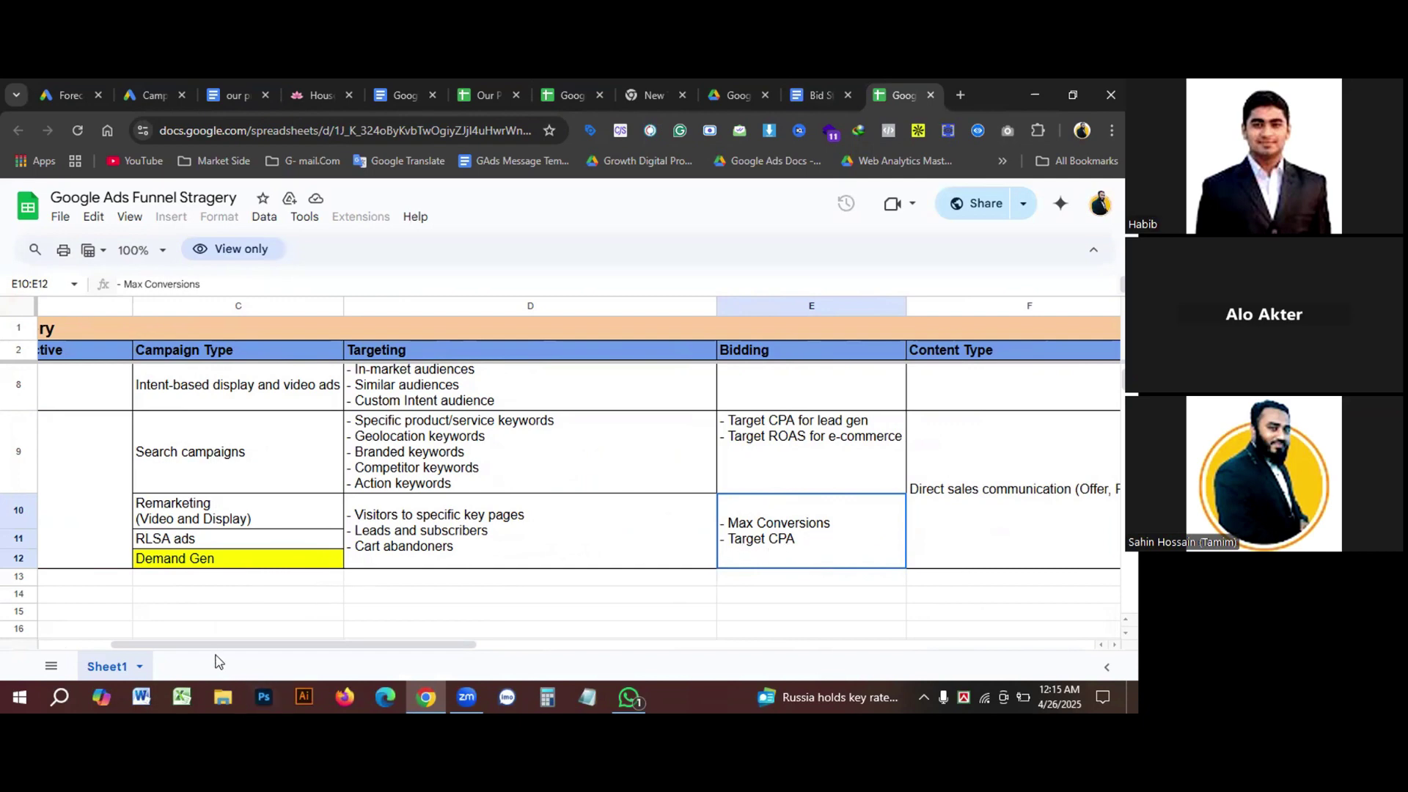
{"action": "left_click_drag", "start_coordinate": [212, 645], "coordinate": [139, 645]}
{"action": "scroll", "coordinate": [684, 513], "scroll_direction": "up", "scroll_amount": 5}
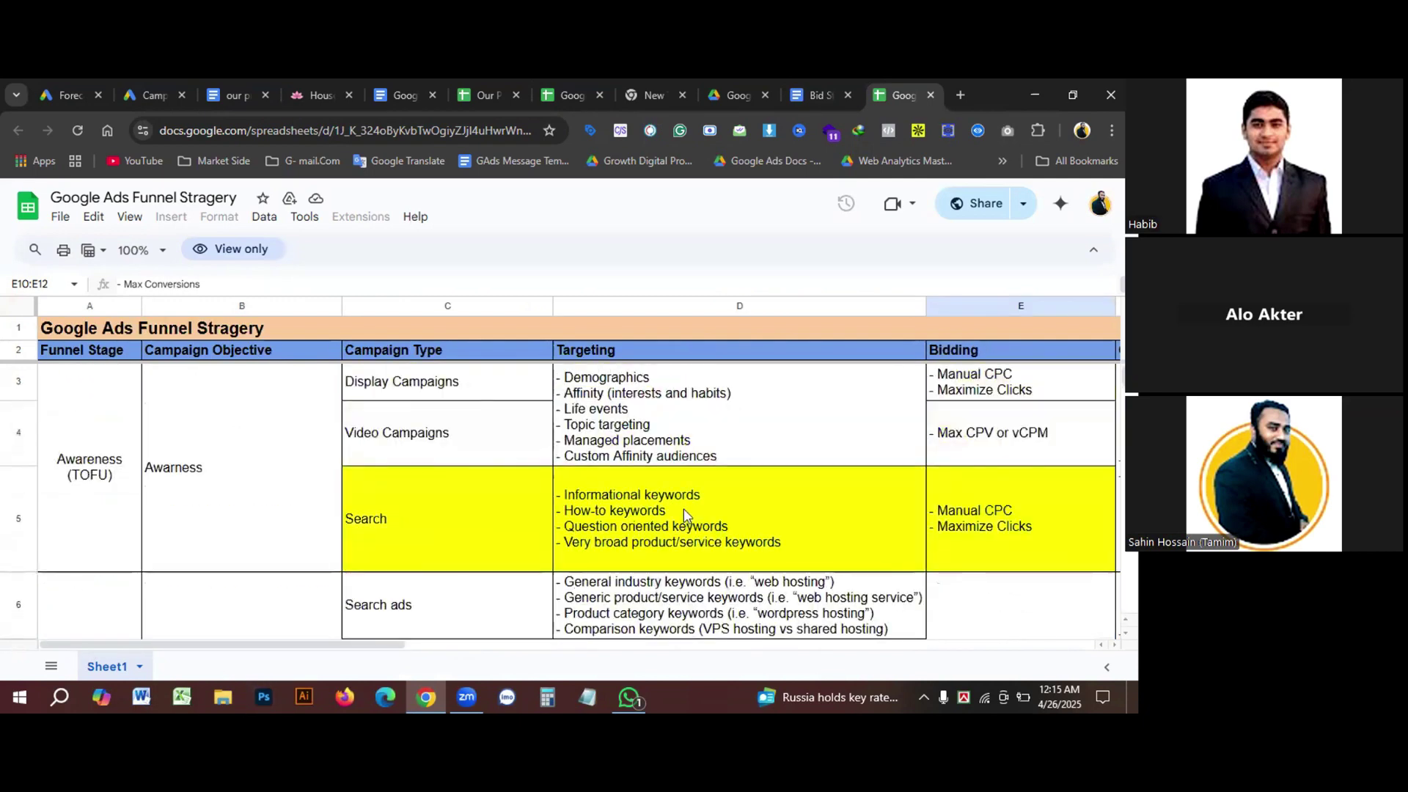
{"action": "left_click", "coordinate": [816, 95]}
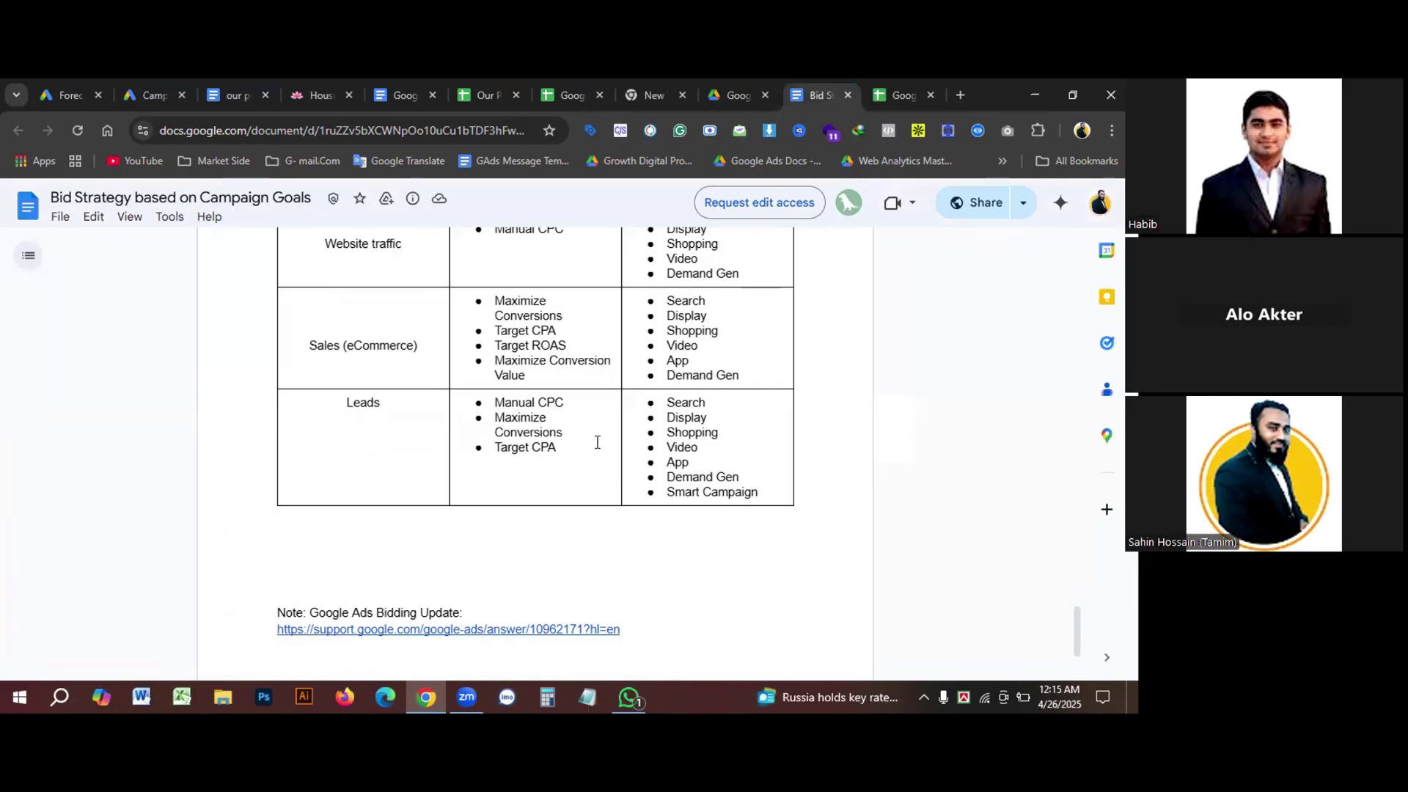
{"action": "scroll", "coordinate": [551, 495], "scroll_direction": "up", "scroll_amount": 3}
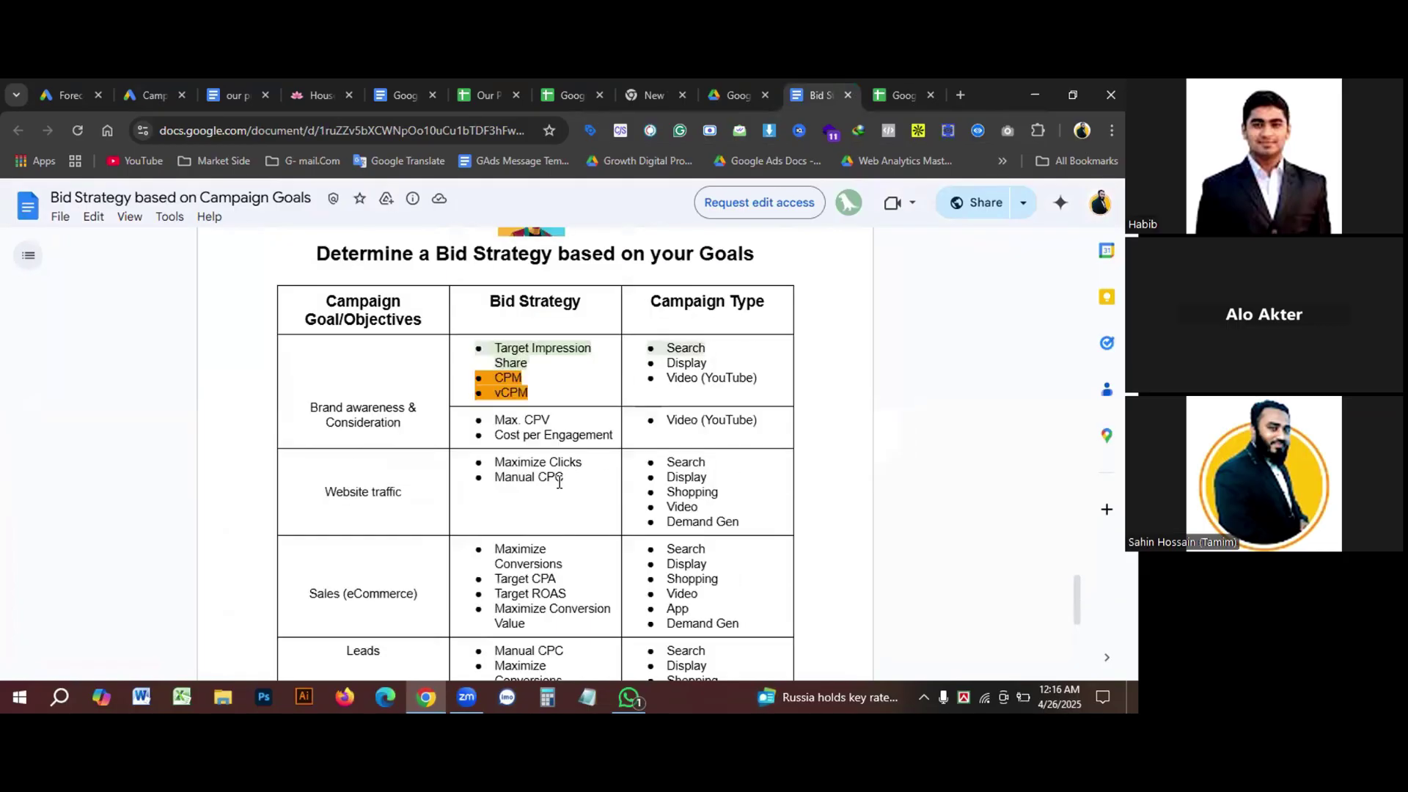
{"action": "scroll", "coordinate": [558, 482], "scroll_direction": "down", "scroll_amount": 3}
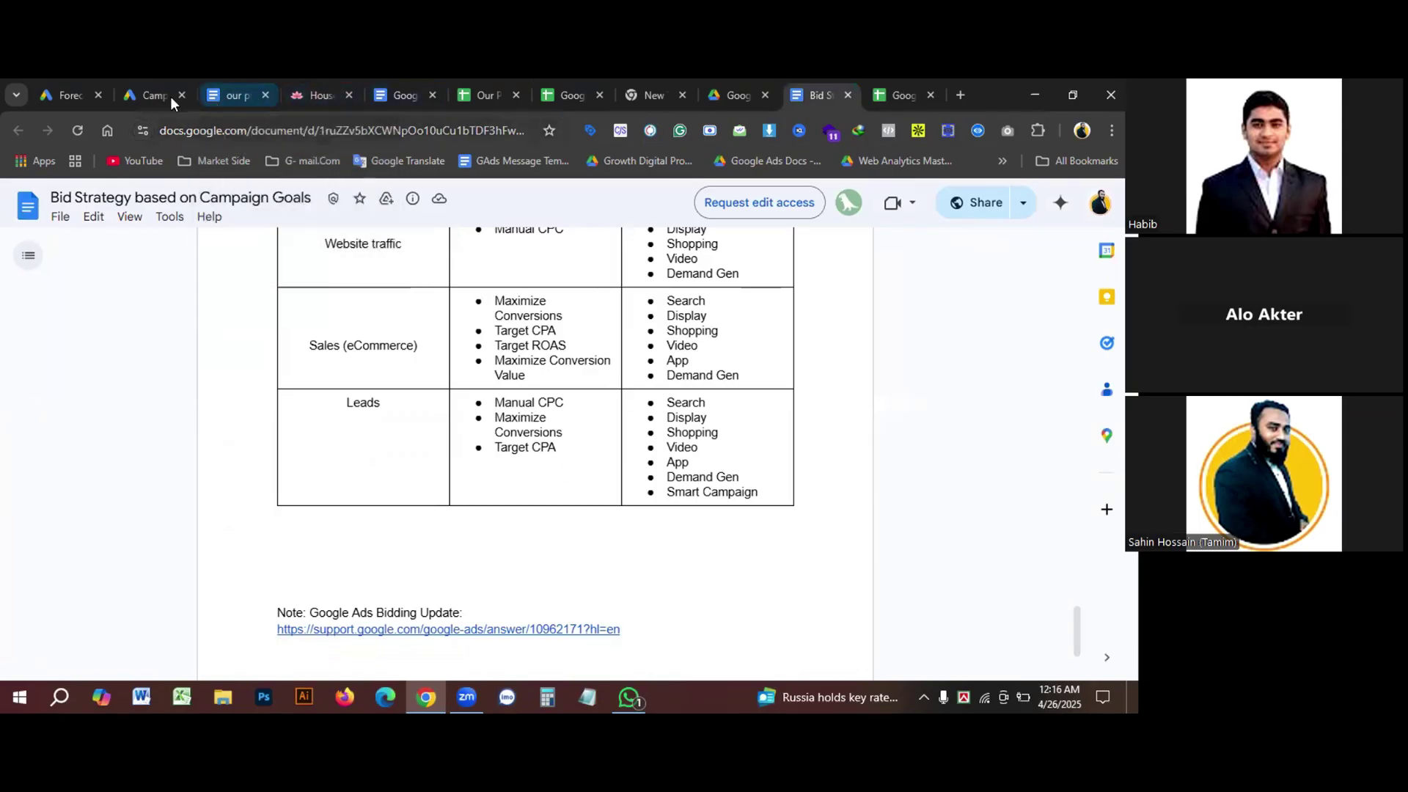
Step: Close the campaign settings and open Molly Maid Ad Group 1 -April-25 from Ad groups
{"action": "left_click", "coordinate": [125, 96]}
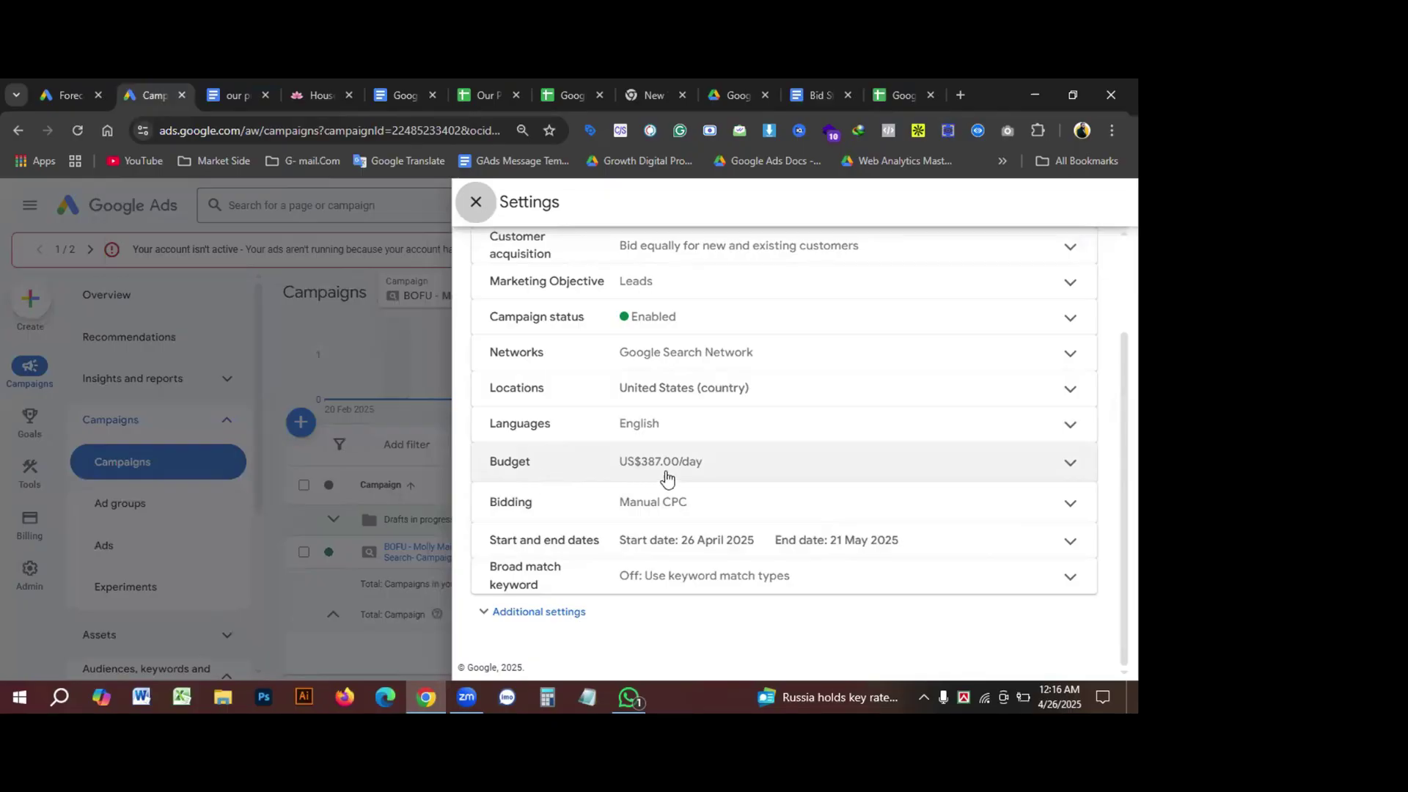
{"action": "scroll", "coordinate": [713, 478], "scroll_direction": "up", "scroll_amount": 3}
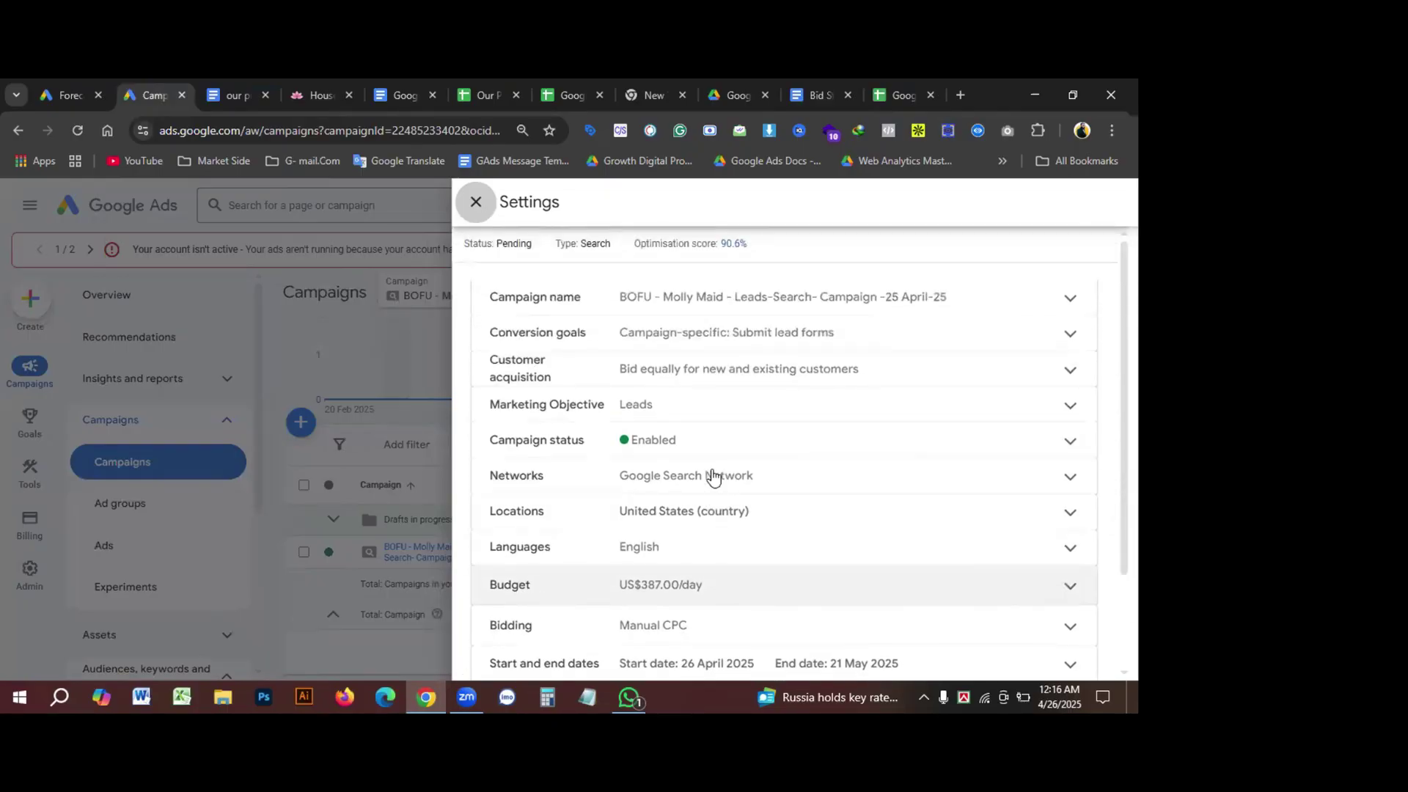
{"action": "left_click", "coordinate": [473, 205]}
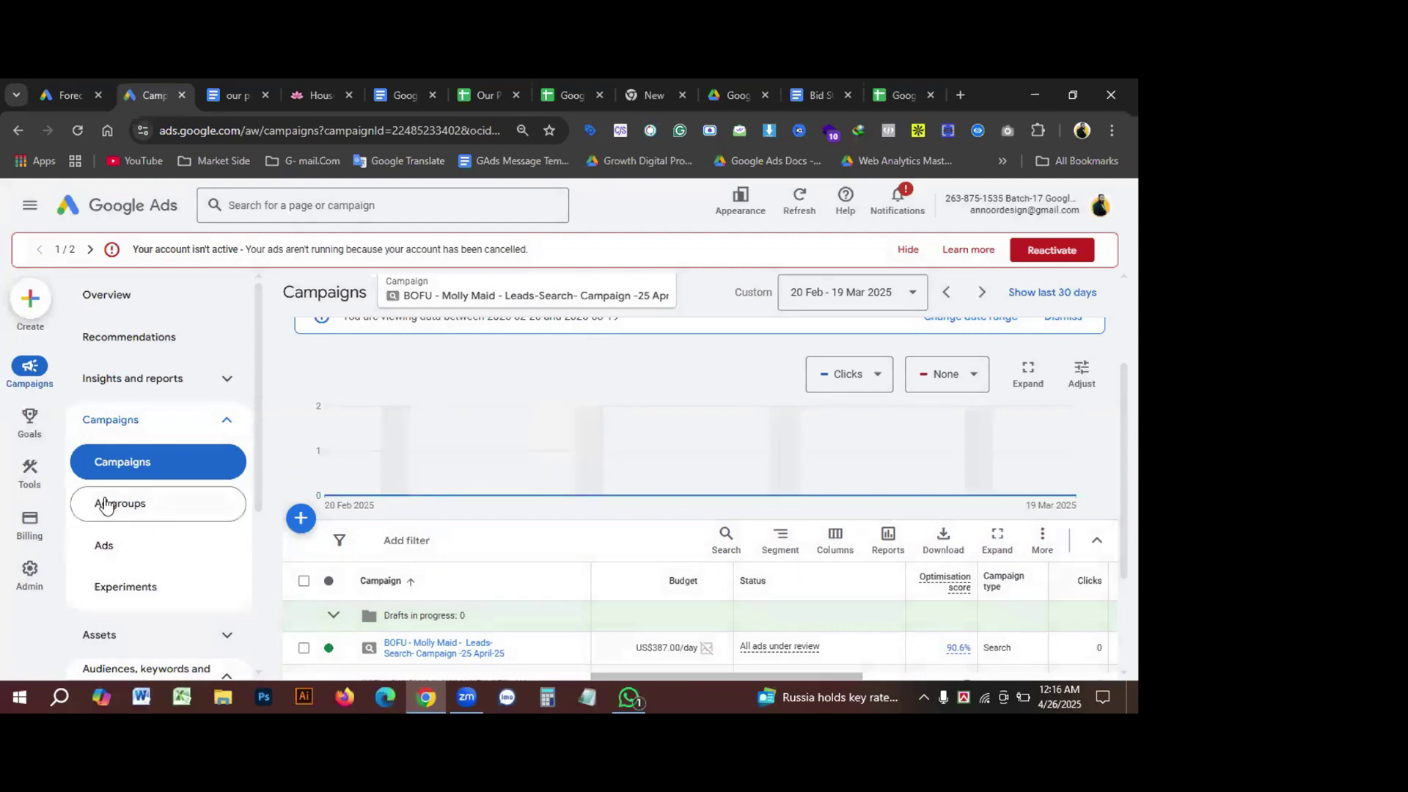
{"action": "left_click", "coordinate": [103, 503]}
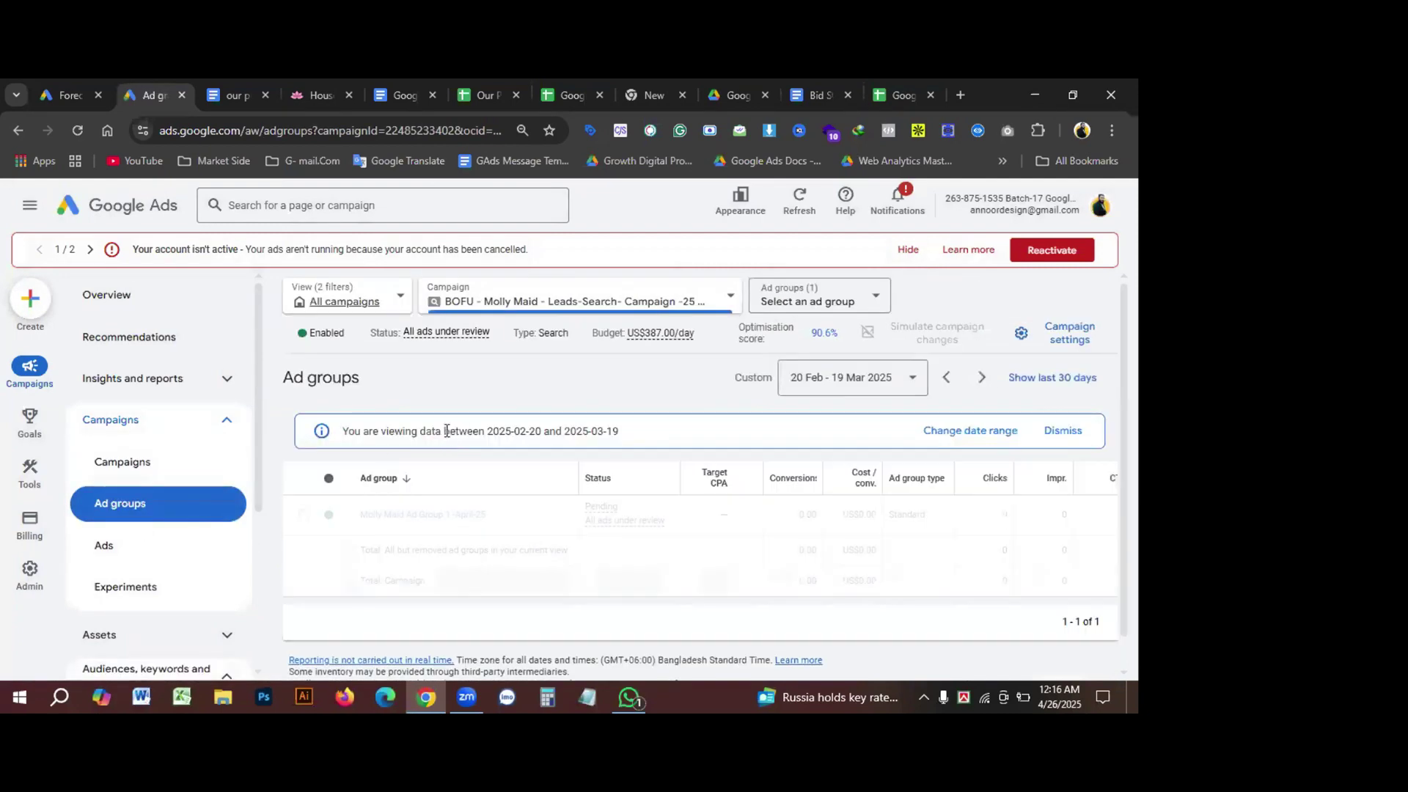
{"action": "scroll", "coordinate": [535, 482], "scroll_direction": "down", "scroll_amount": 3}
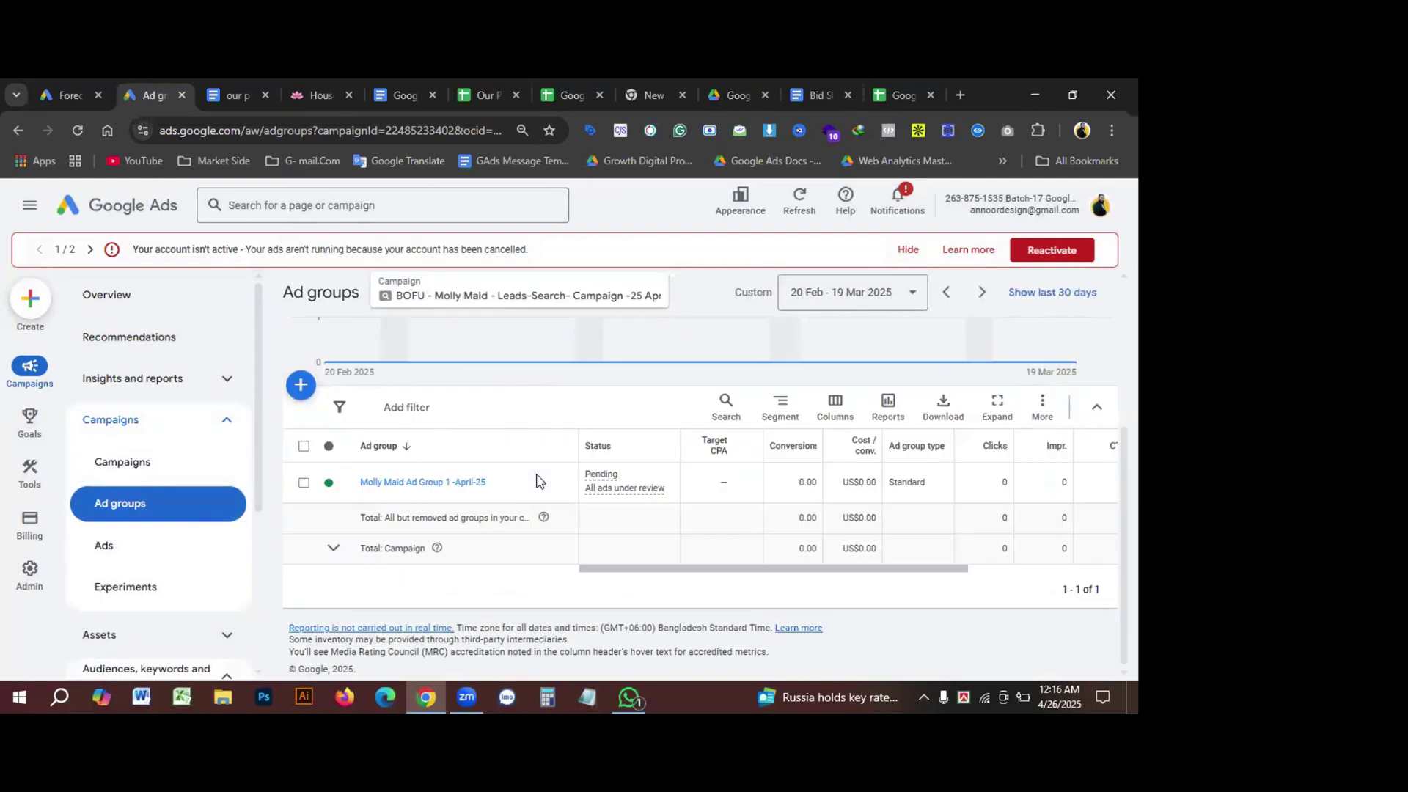
{"action": "left_click", "coordinate": [418, 483]}
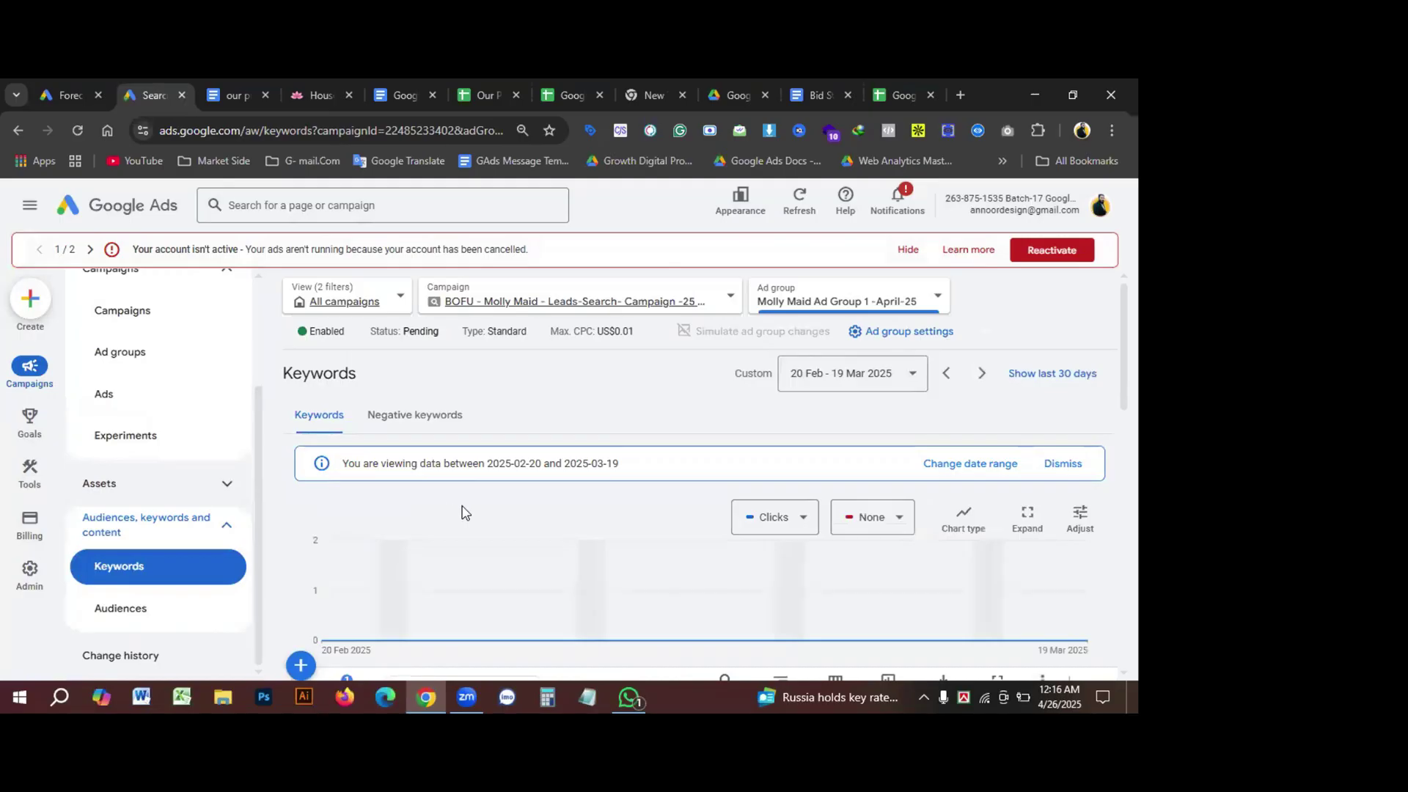
{"action": "scroll", "coordinate": [461, 509], "scroll_direction": "down", "scroll_amount": 3}
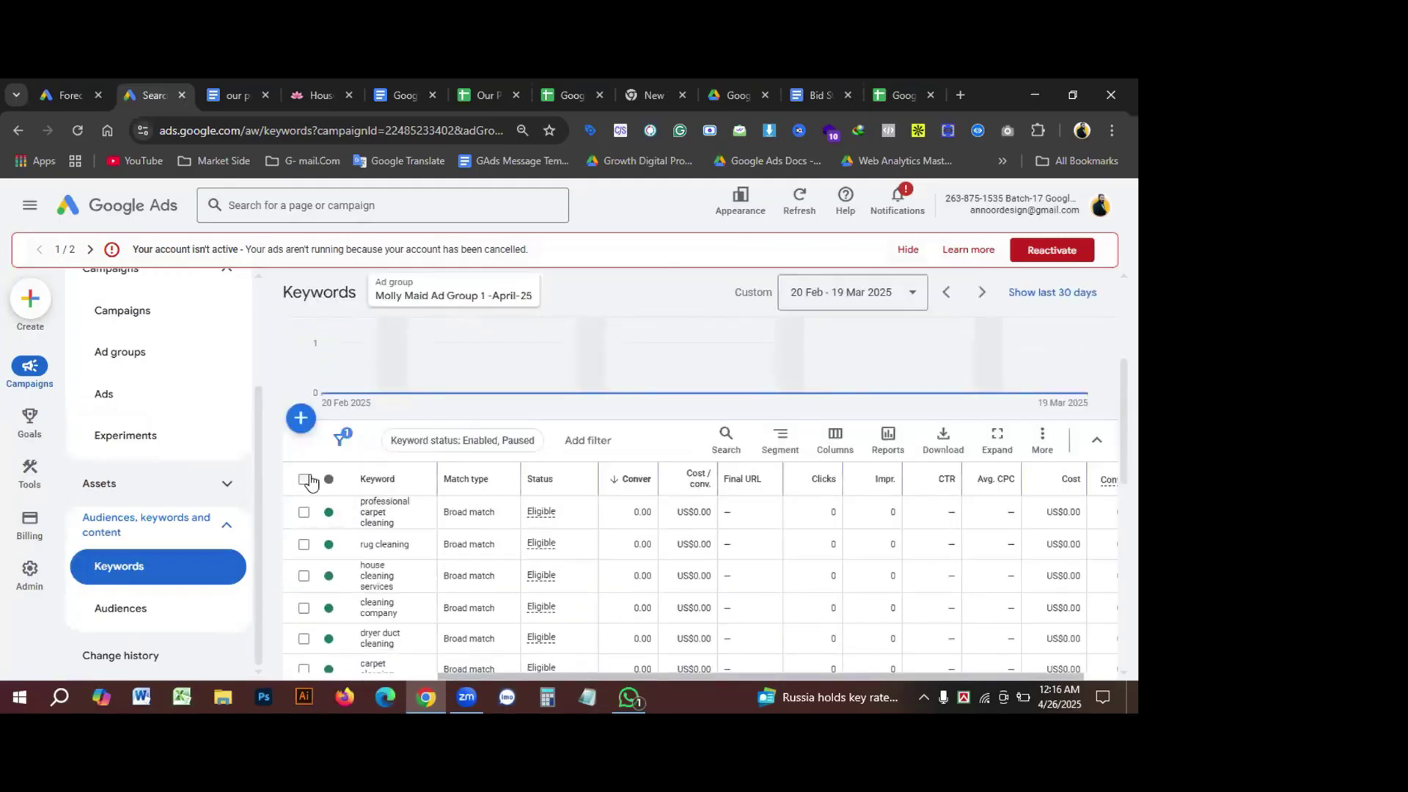
Step: Select all 18 keywords in Molly Maid Ad Group 1 -April-25 and change them all to Phrase match
{"action": "left_click", "coordinate": [304, 479]}
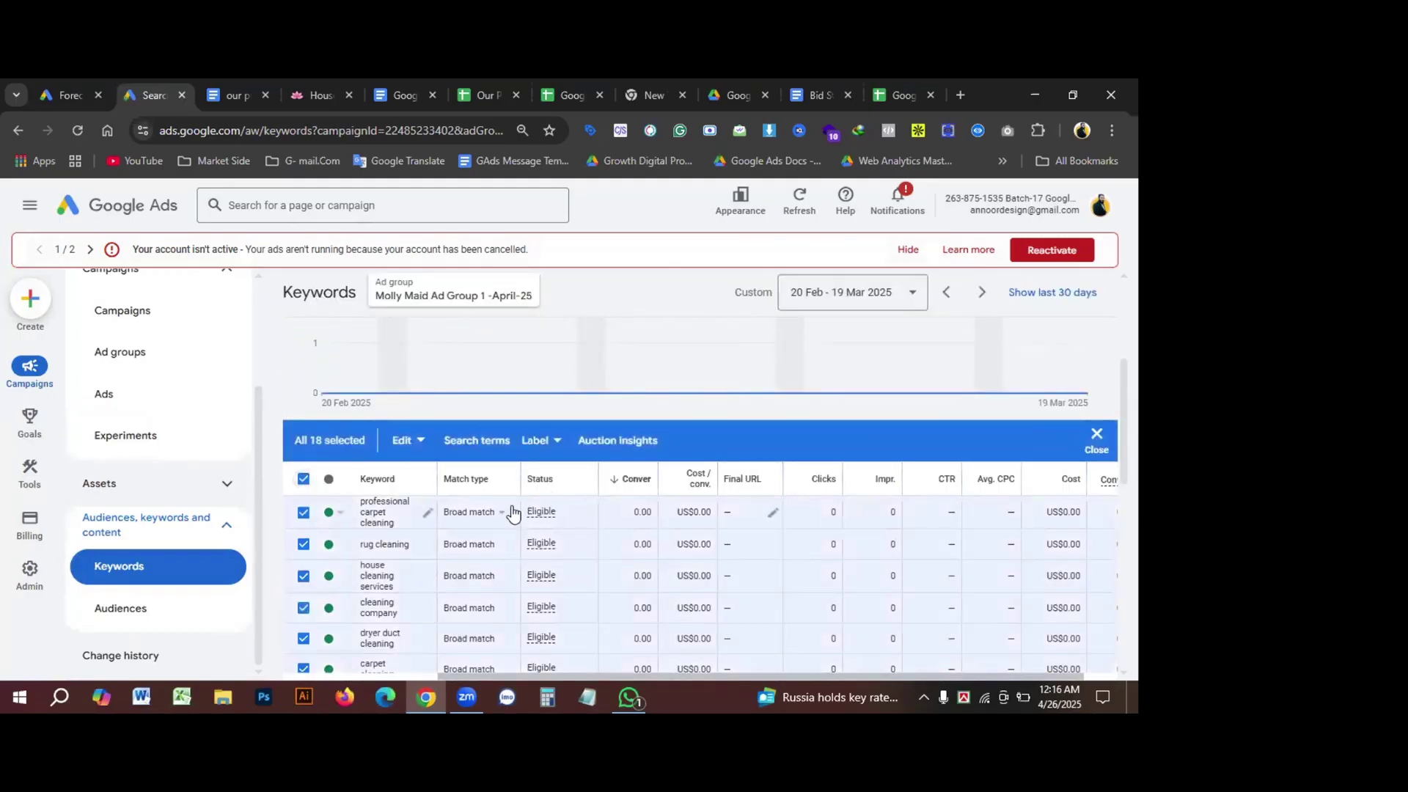
{"action": "scroll", "coordinate": [512, 511], "scroll_direction": "down", "scroll_amount": 6}
{"action": "scroll", "coordinate": [513, 511], "scroll_direction": "up", "scroll_amount": 3}
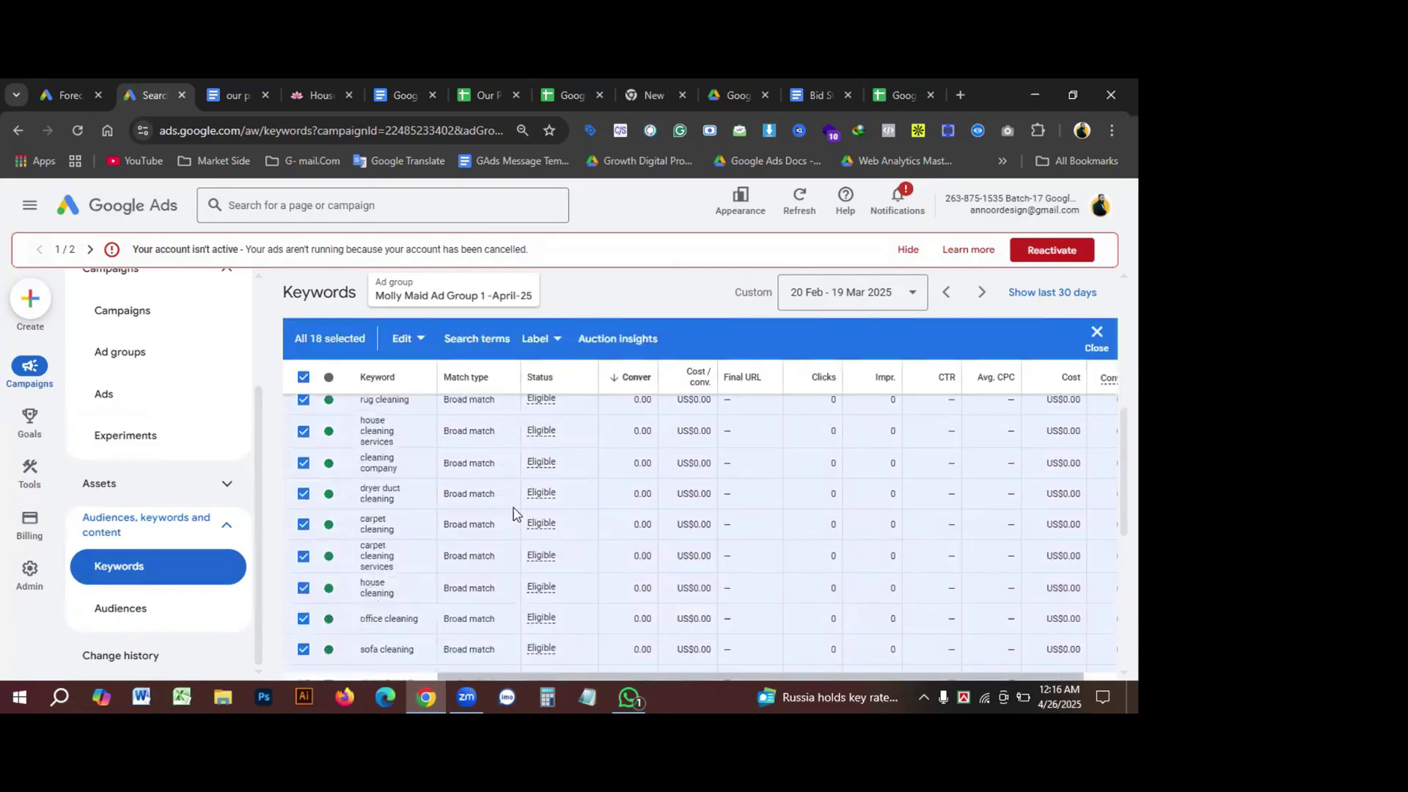
{"action": "scroll", "coordinate": [513, 512], "scroll_direction": "up", "scroll_amount": 5}
{"action": "scroll", "coordinate": [469, 517], "scroll_direction": "down", "scroll_amount": 3}
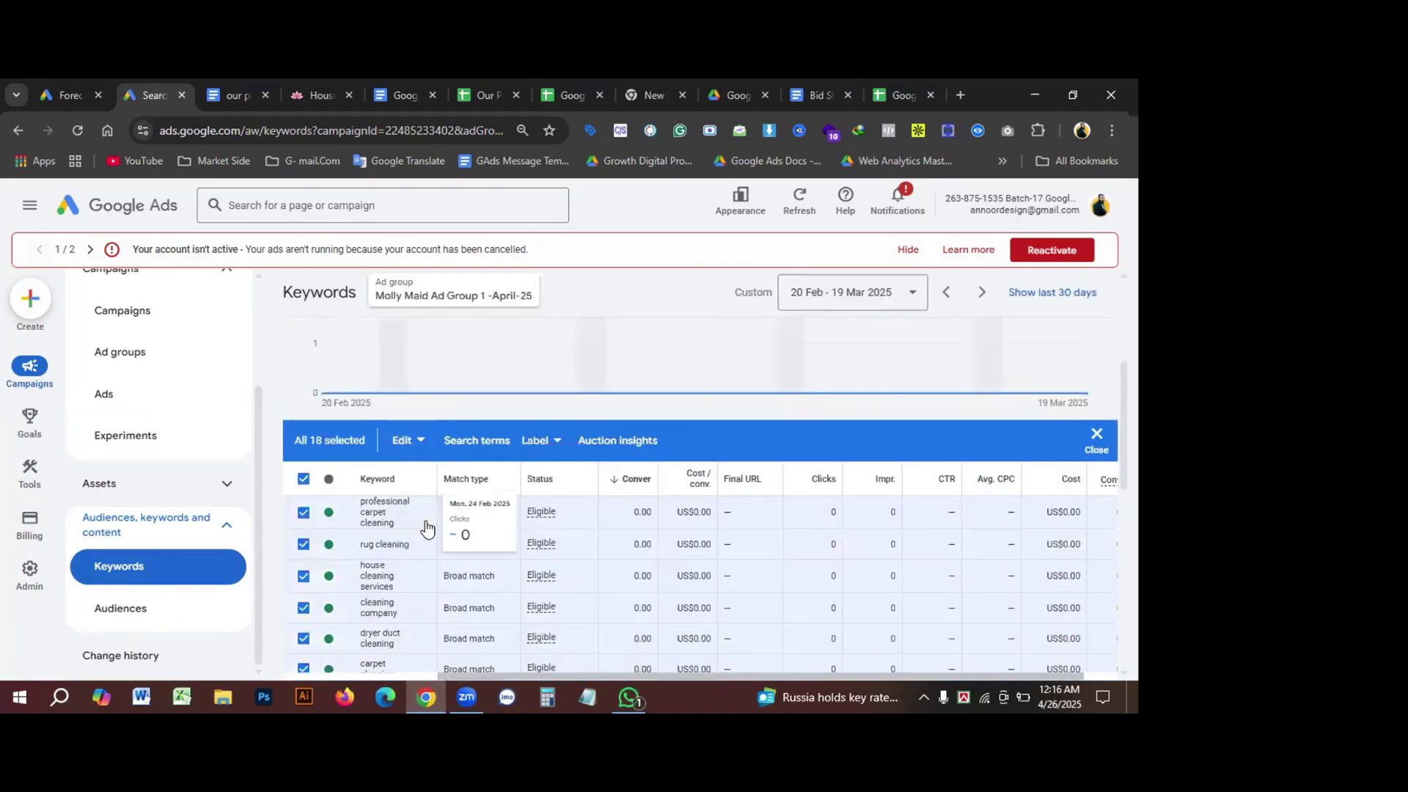
{"action": "left_click", "coordinate": [417, 443]}
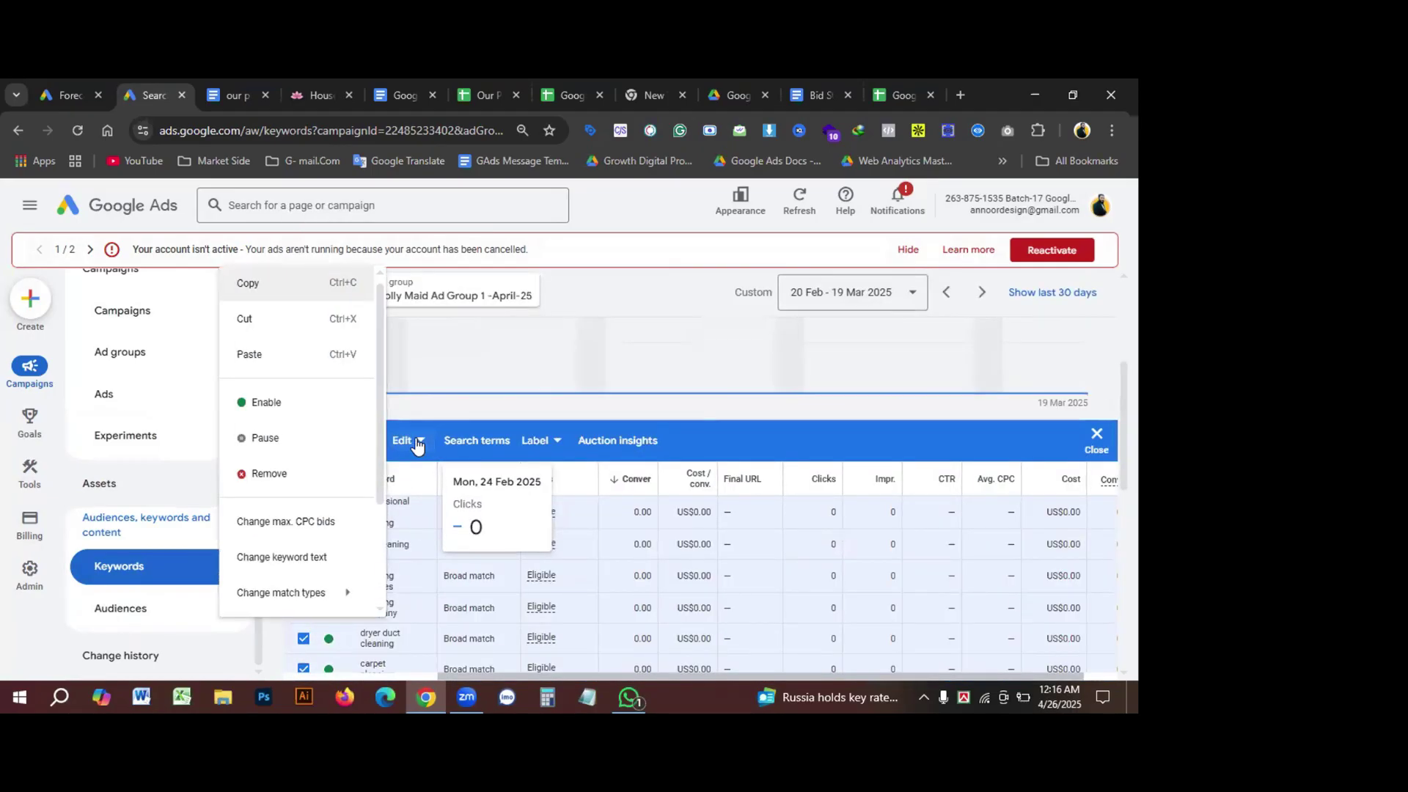
{"action": "mouse_move", "coordinate": [295, 605]}
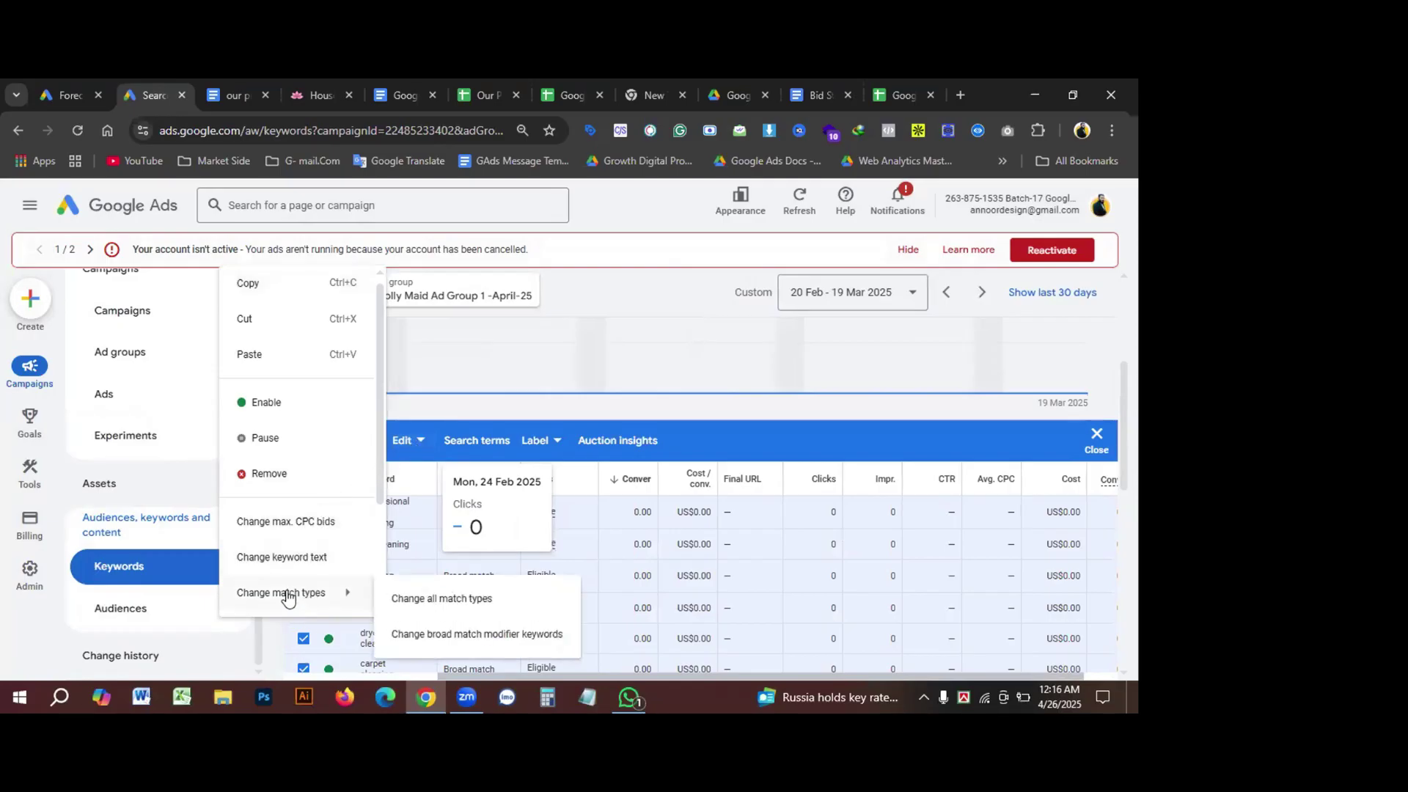
{"action": "left_click", "coordinate": [445, 602]}
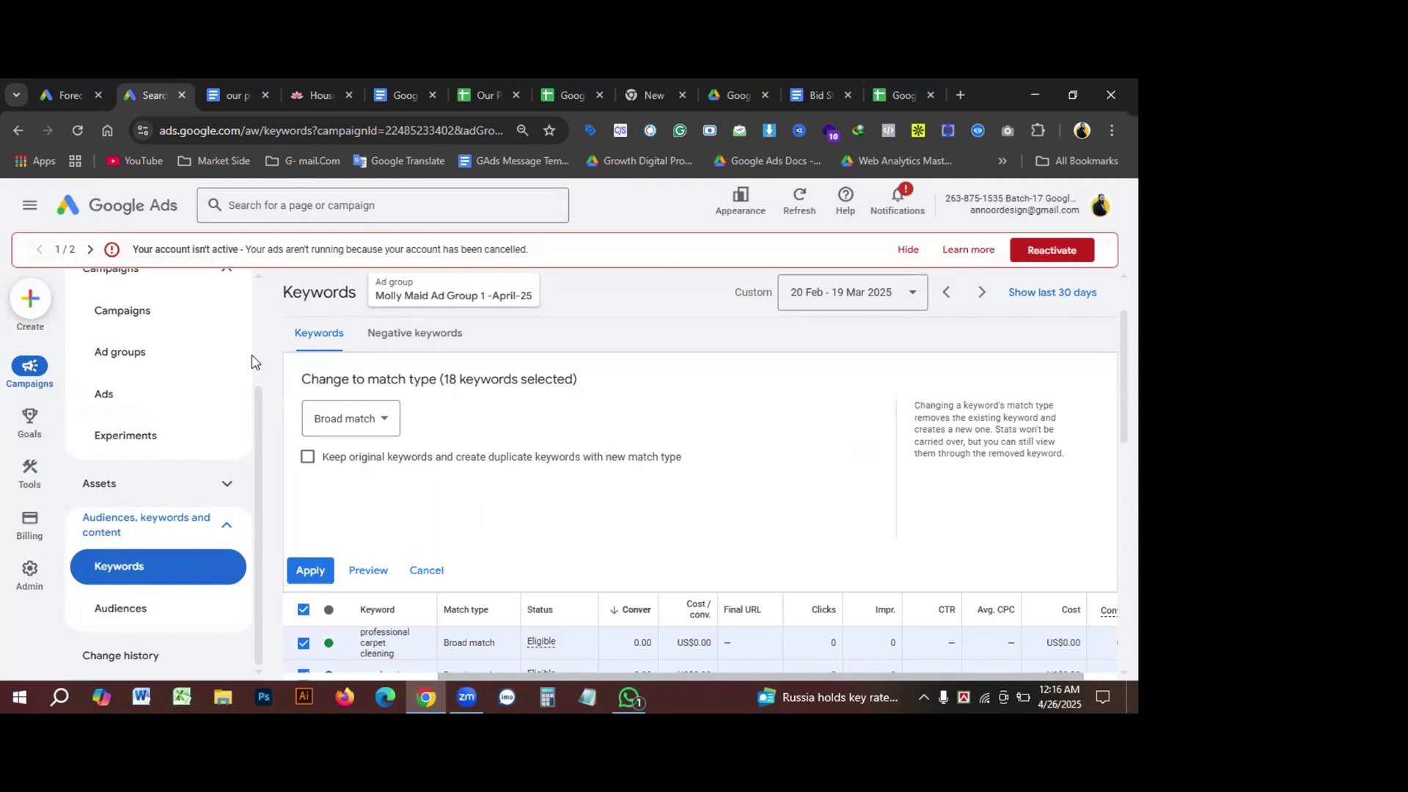
{"action": "left_click", "coordinate": [380, 418]}
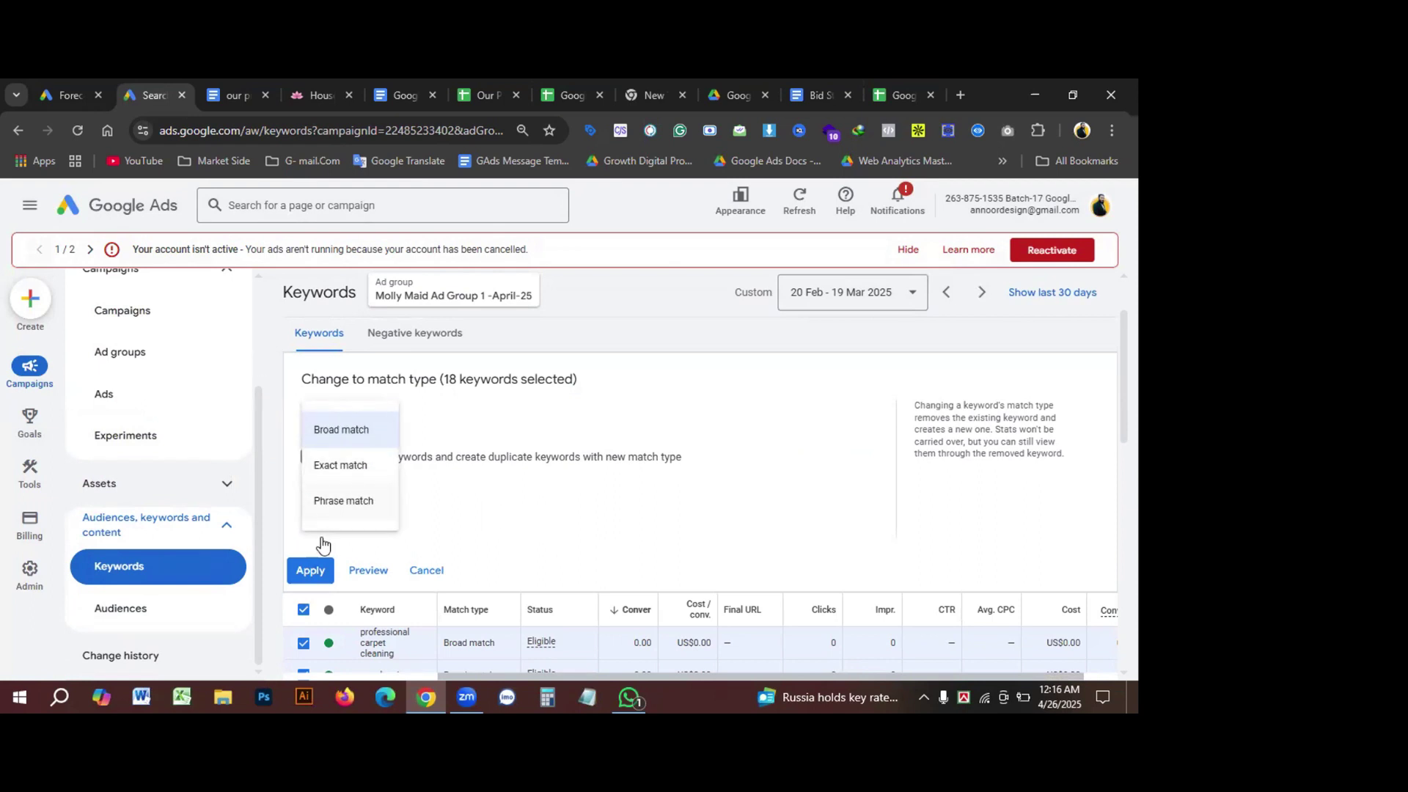
{"action": "left_click", "coordinate": [323, 515]}
{"action": "left_click", "coordinate": [312, 571]}
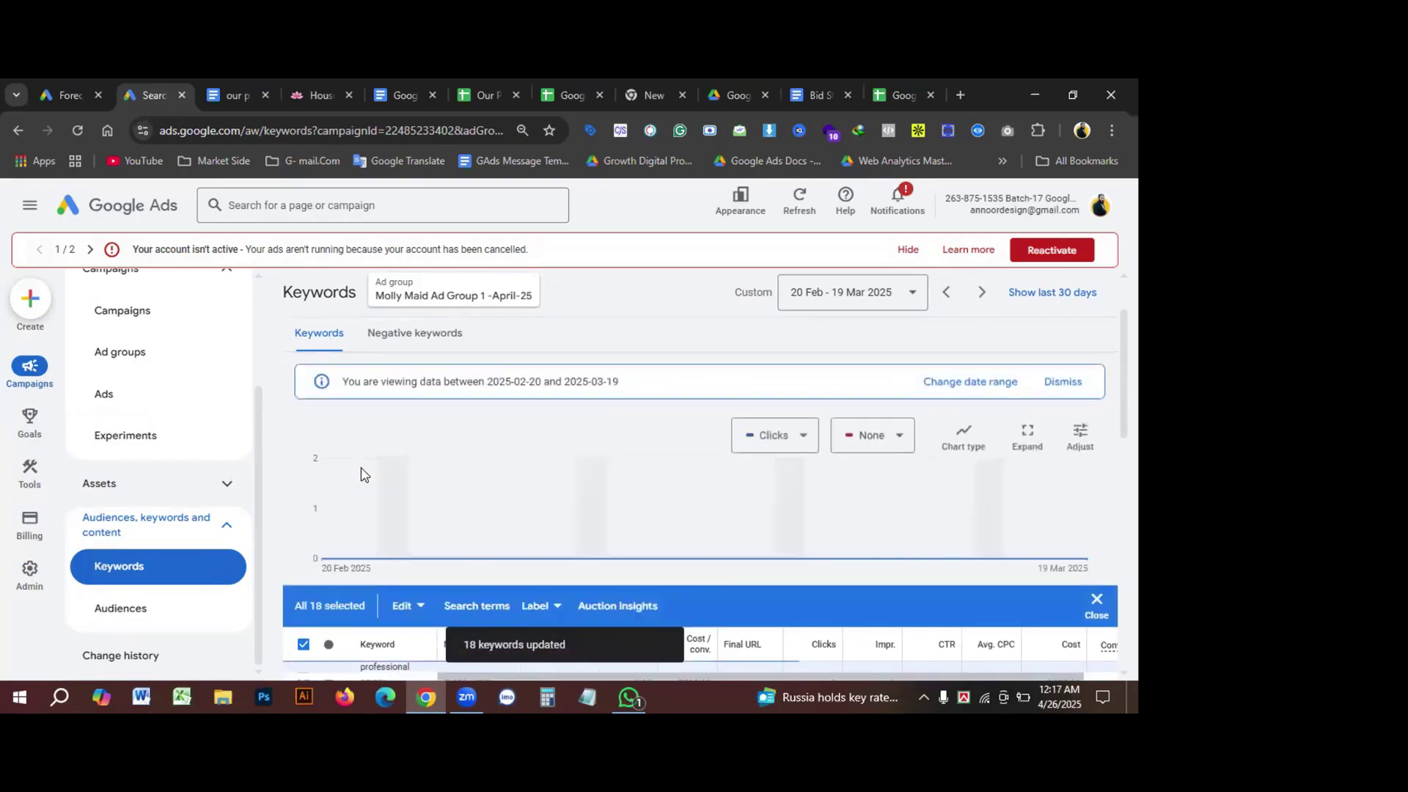
{"action": "scroll", "coordinate": [371, 462], "scroll_direction": "down", "scroll_amount": 3}
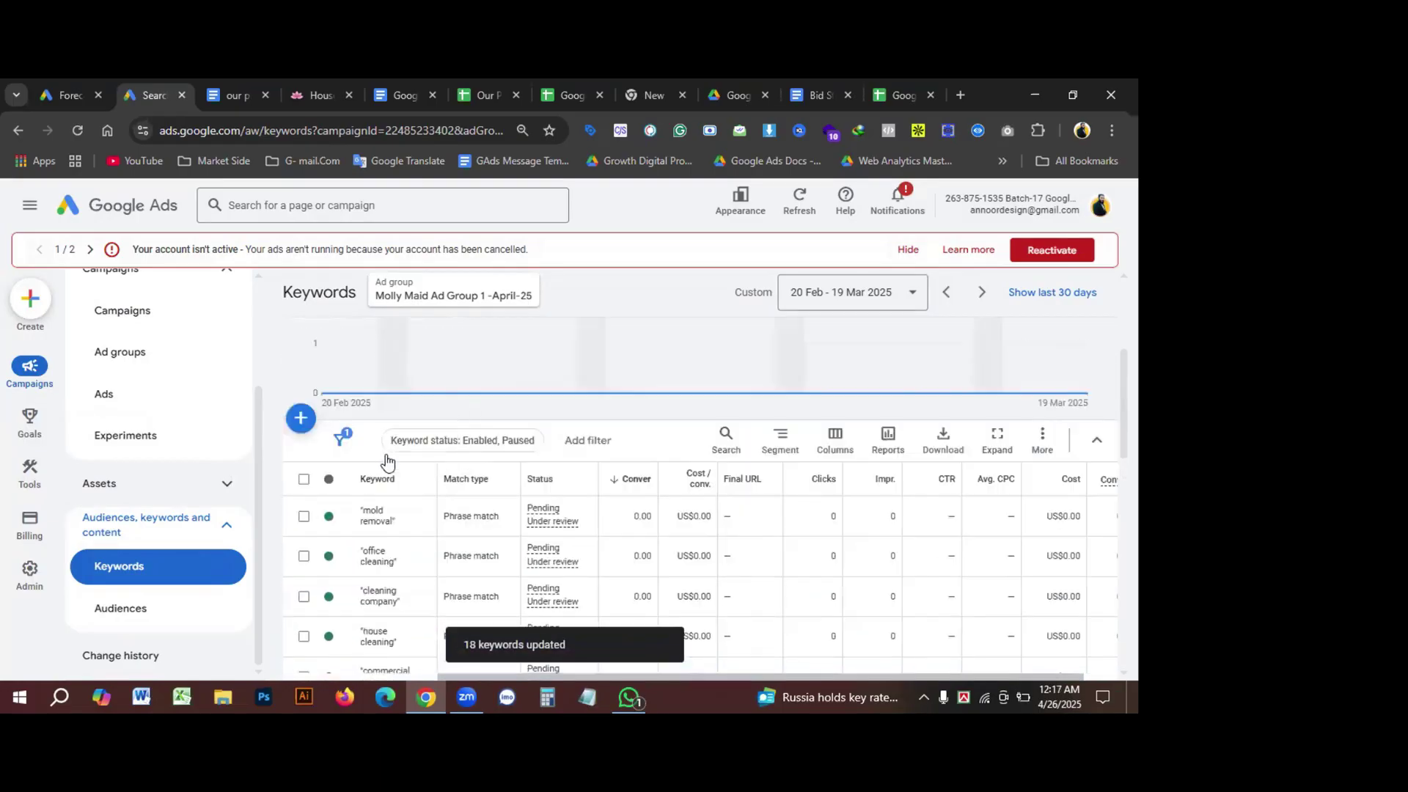
{"action": "scroll", "coordinate": [447, 526], "scroll_direction": "up", "scroll_amount": 1}
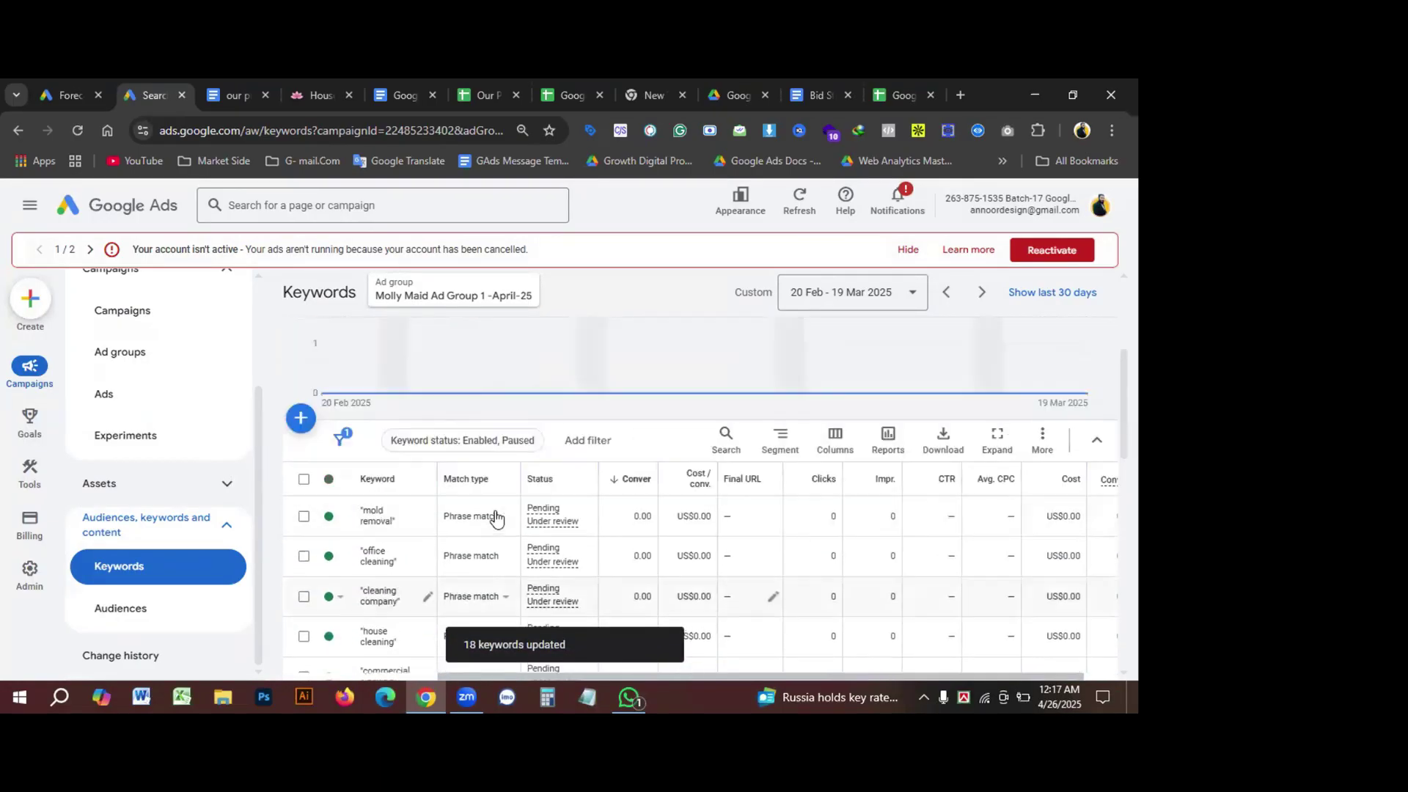
{"action": "scroll", "coordinate": [471, 543], "scroll_direction": "down", "scroll_amount": 10}
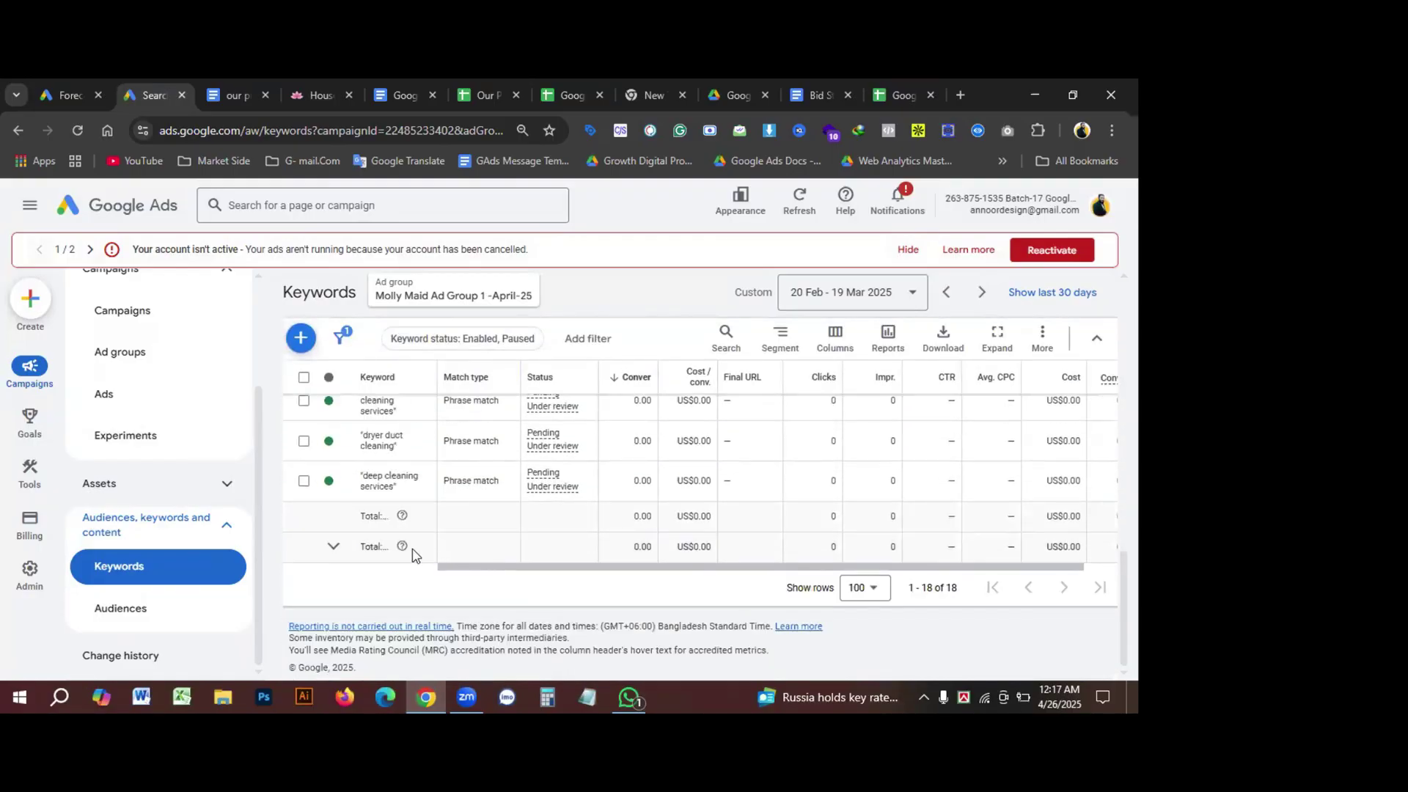
{"action": "scroll", "coordinate": [429, 521], "scroll_direction": "up", "scroll_amount": 10}
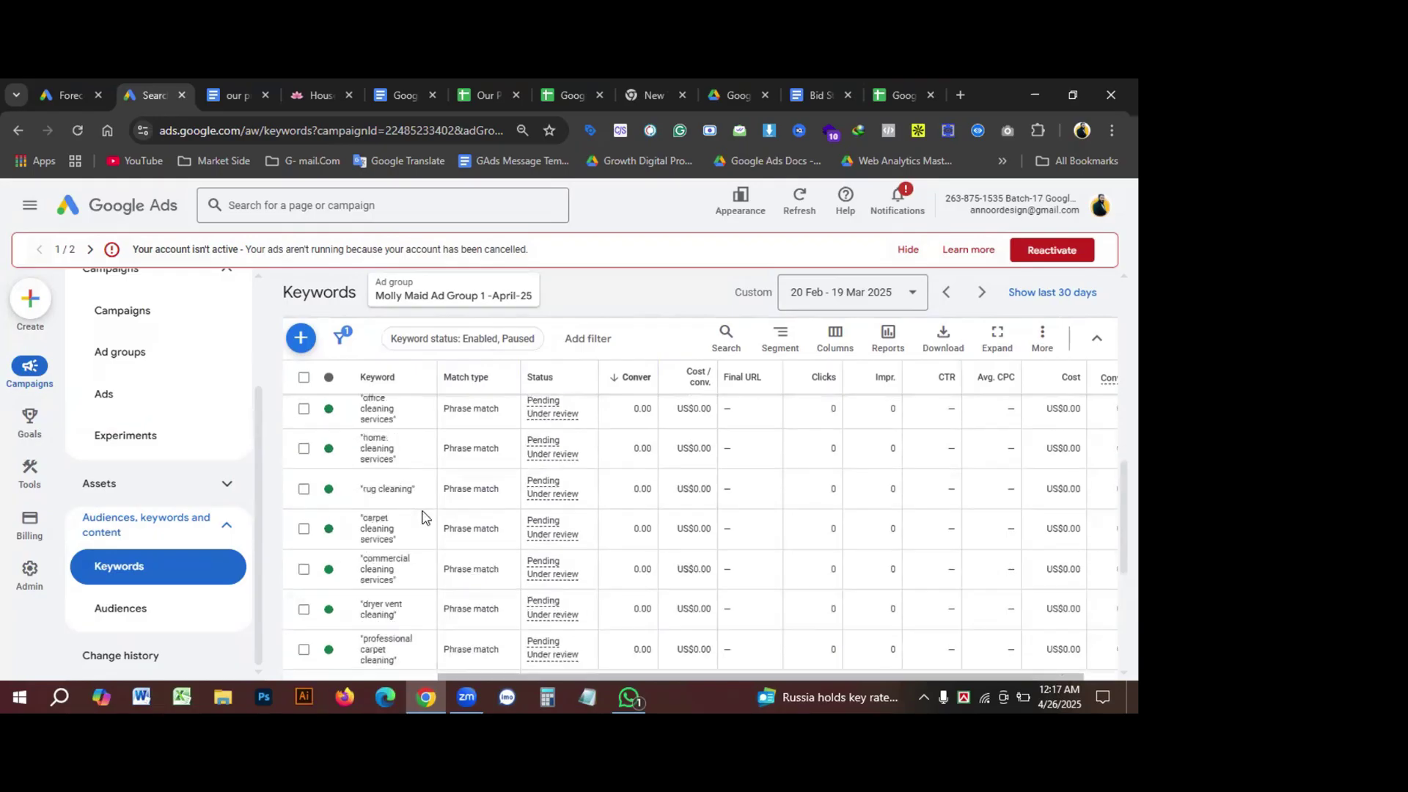
{"action": "scroll", "coordinate": [433, 518], "scroll_direction": "up", "scroll_amount": 1}
{"action": "scroll", "coordinate": [439, 506], "scroll_direction": "down", "scroll_amount": 5}
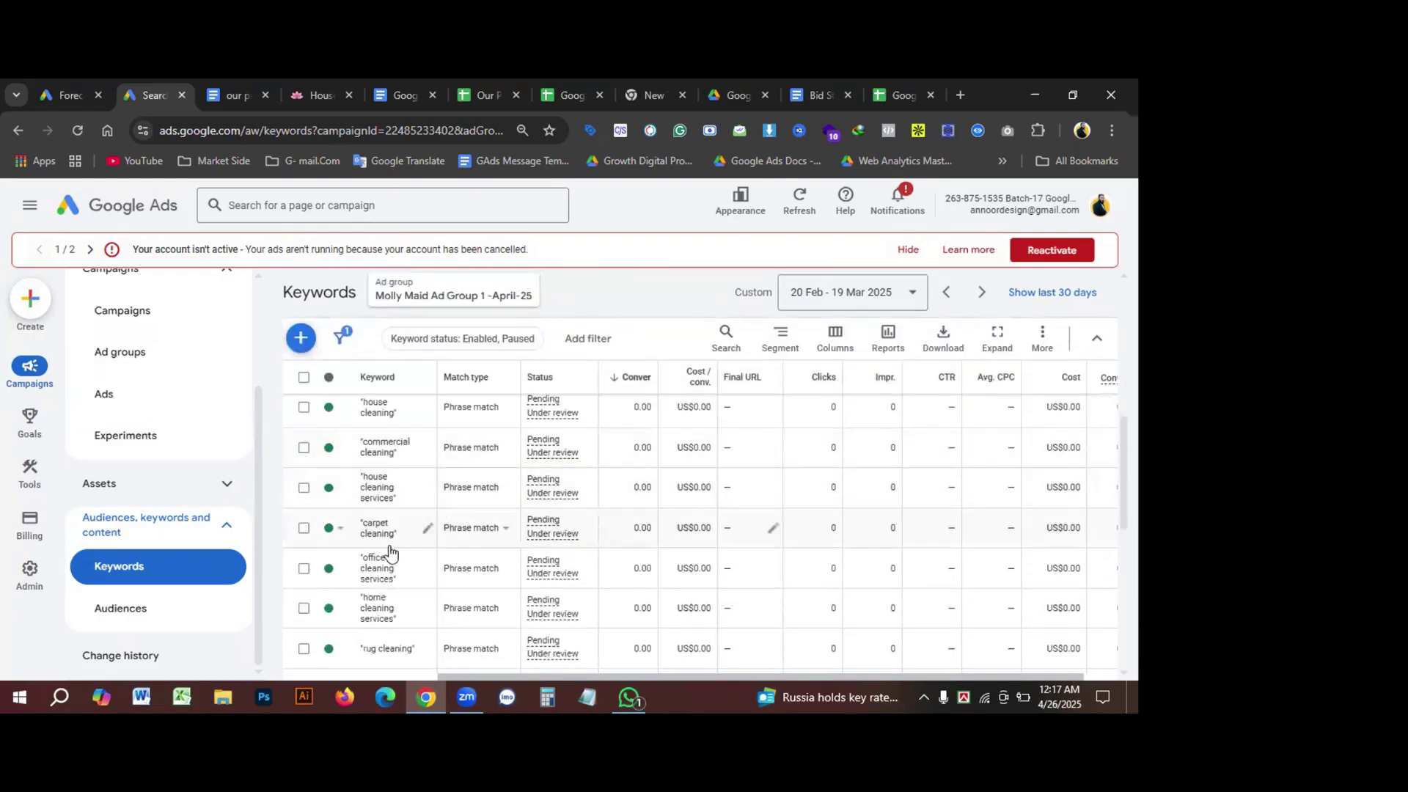
{"action": "scroll", "coordinate": [235, 465], "scroll_direction": "up", "scroll_amount": 2}
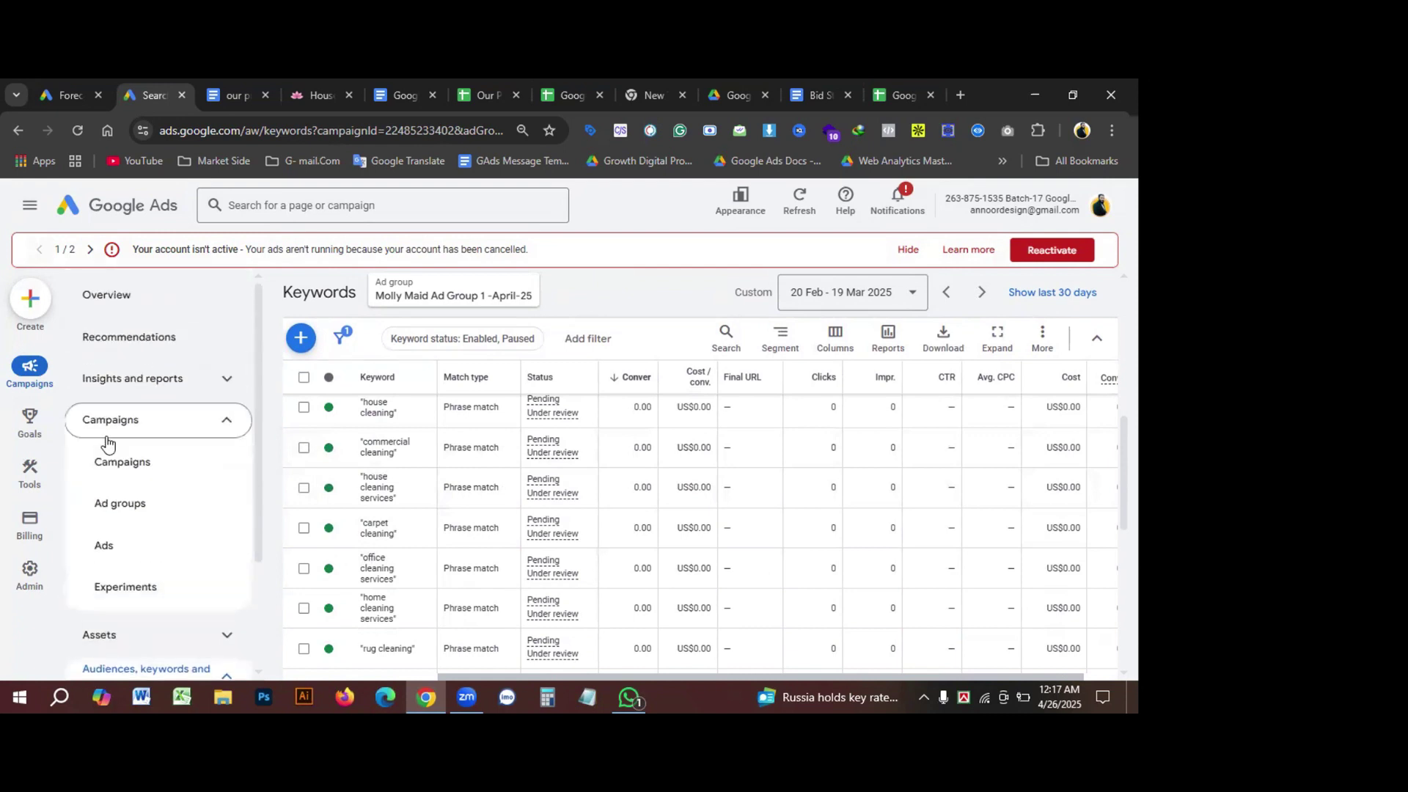
Step: Go back to the campaigns overview and open the Molly Maid campaign's ad groups
{"action": "left_click", "coordinate": [141, 468]}
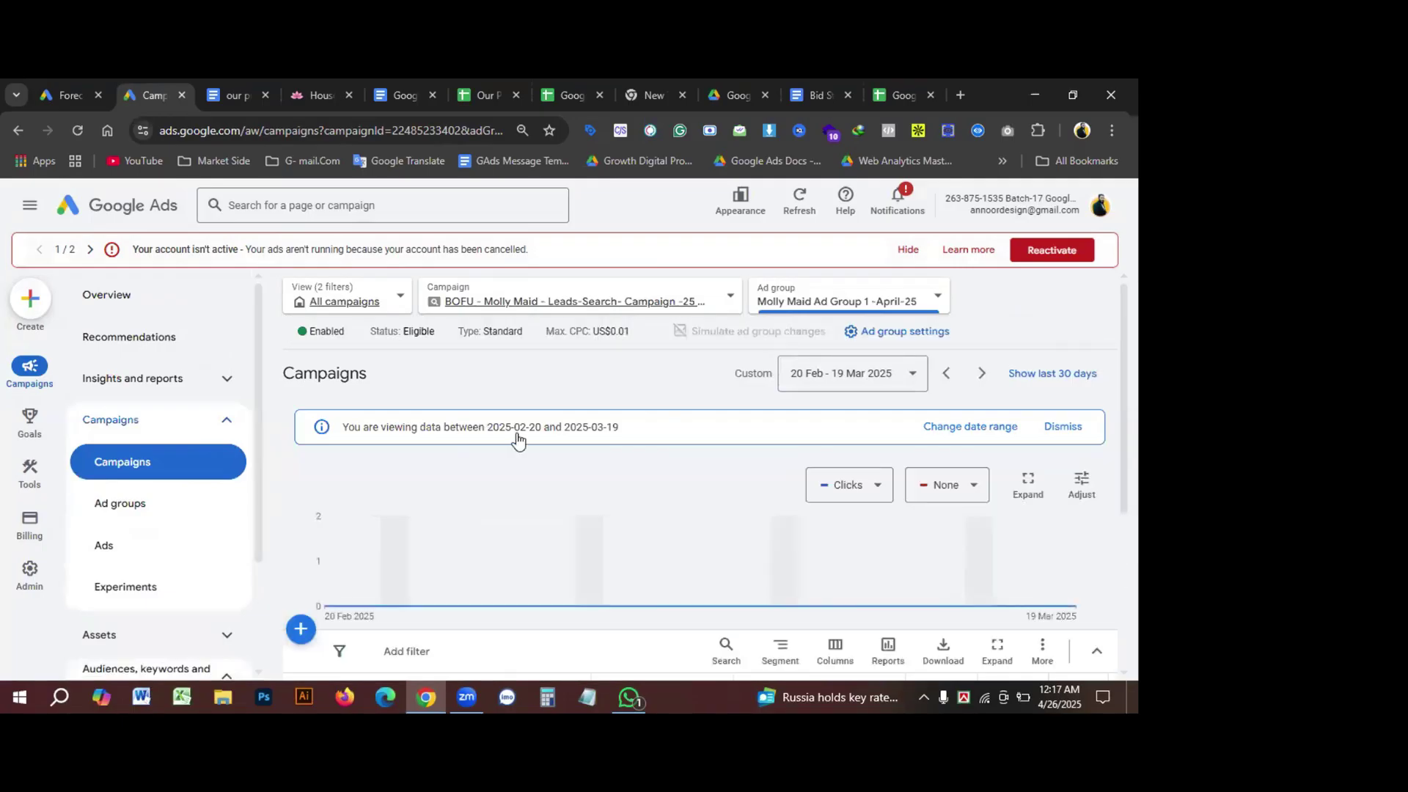
{"action": "scroll", "coordinate": [517, 439], "scroll_direction": "down", "scroll_amount": 3}
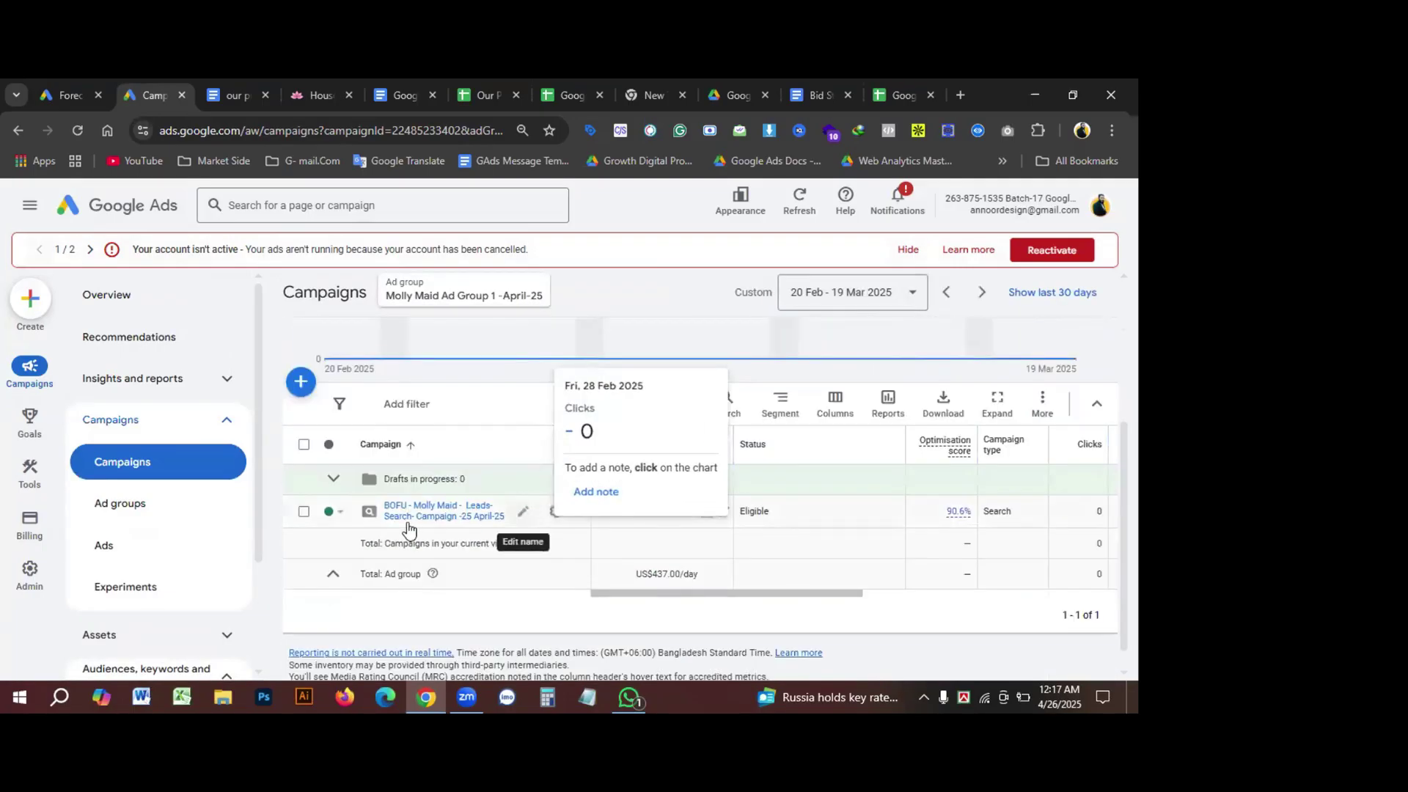
{"action": "left_click", "coordinate": [426, 513]}
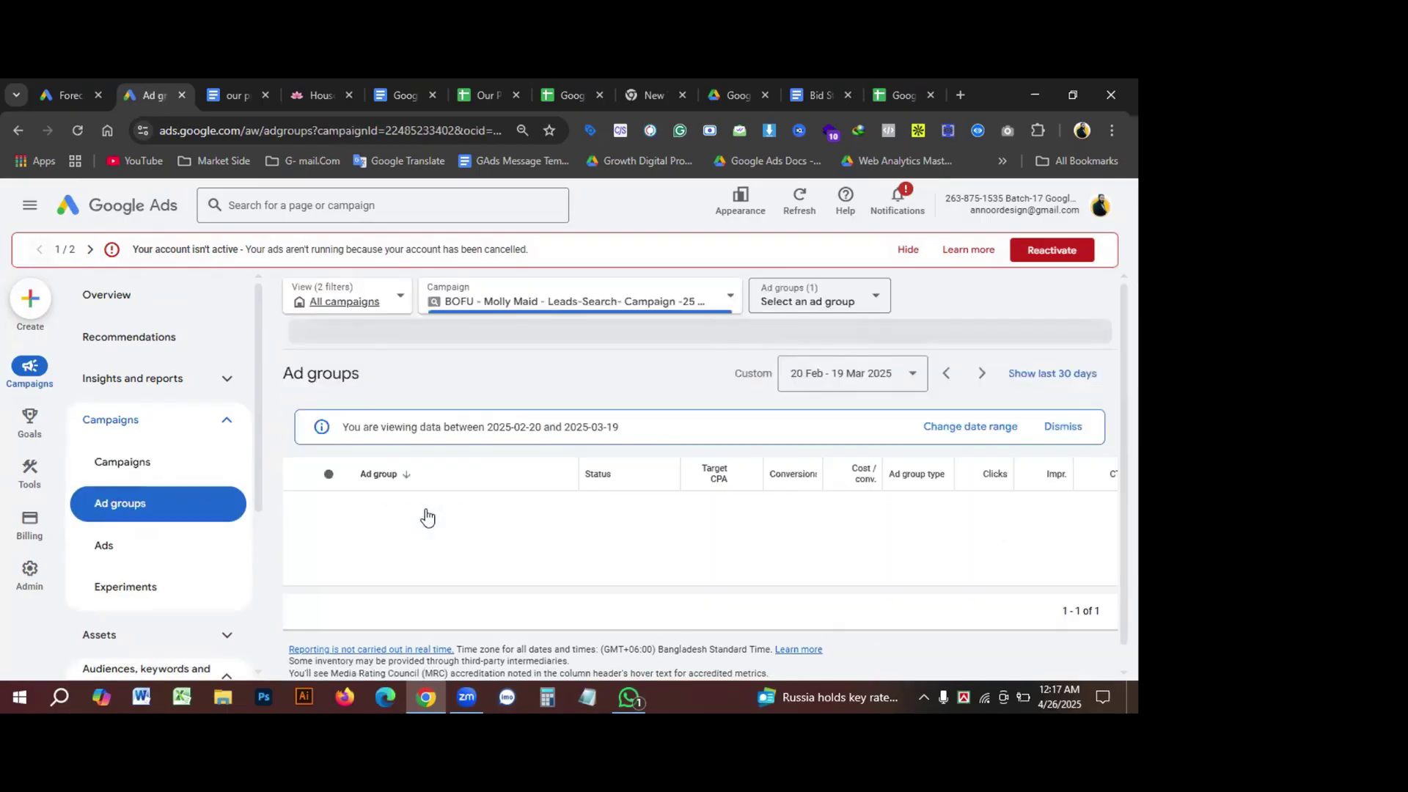
{"action": "scroll", "coordinate": [470, 511], "scroll_direction": "down", "scroll_amount": 2}
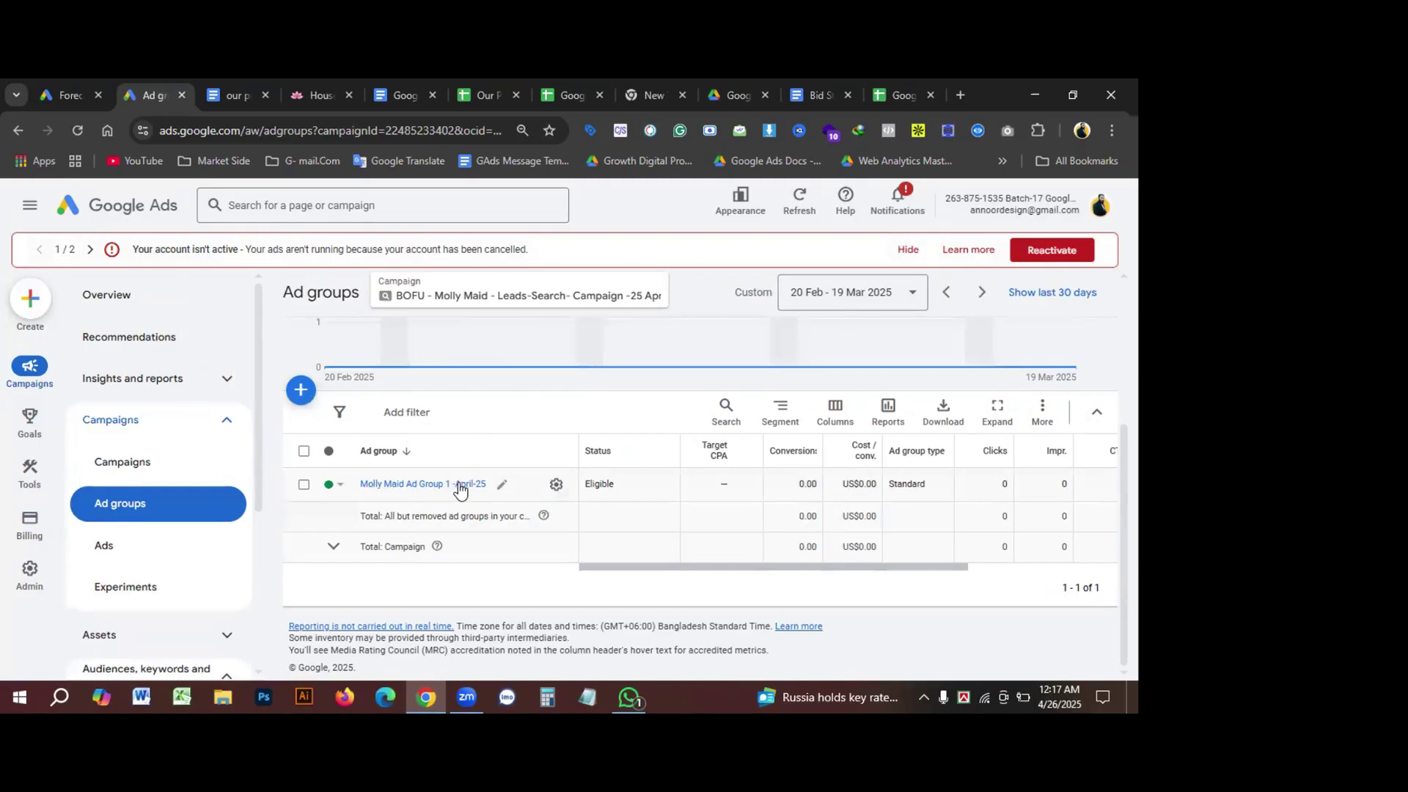
Step: Glance at the ad group settings, then open Molly Maid Ad Group 1 -April-25 to review its 18 keywords
{"action": "left_click", "coordinate": [557, 487]}
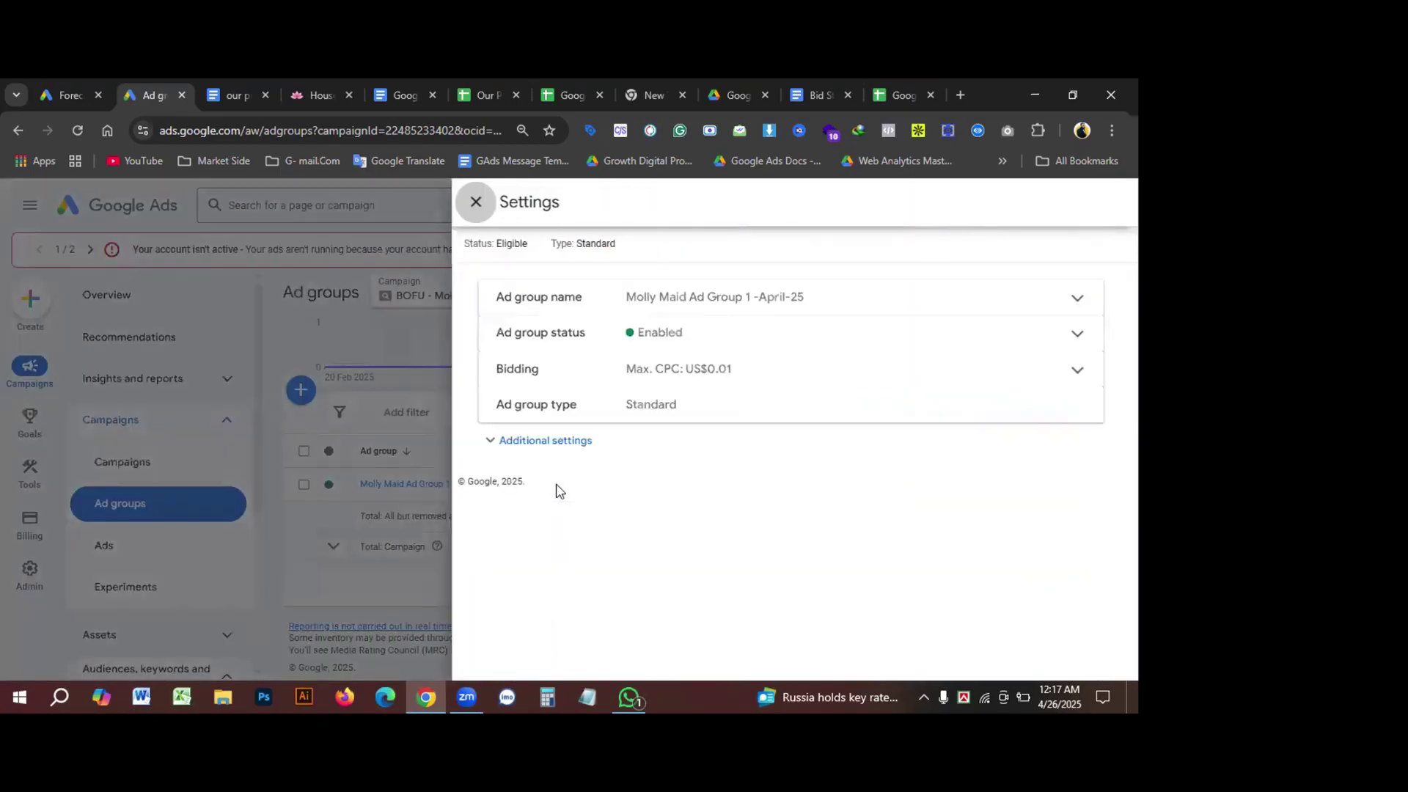
{"action": "left_click", "coordinate": [476, 202]}
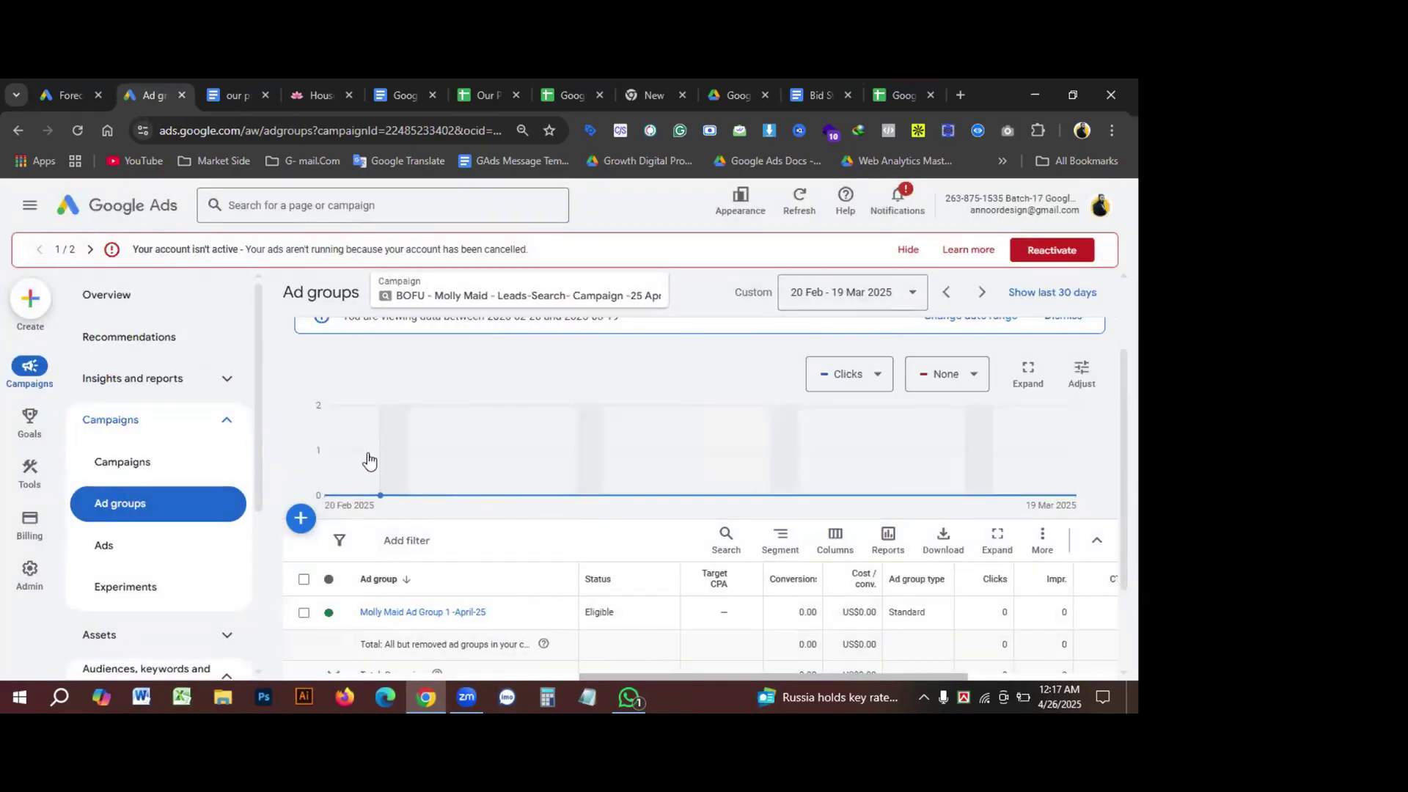
{"action": "scroll", "coordinate": [301, 413], "scroll_direction": "down", "scroll_amount": 1}
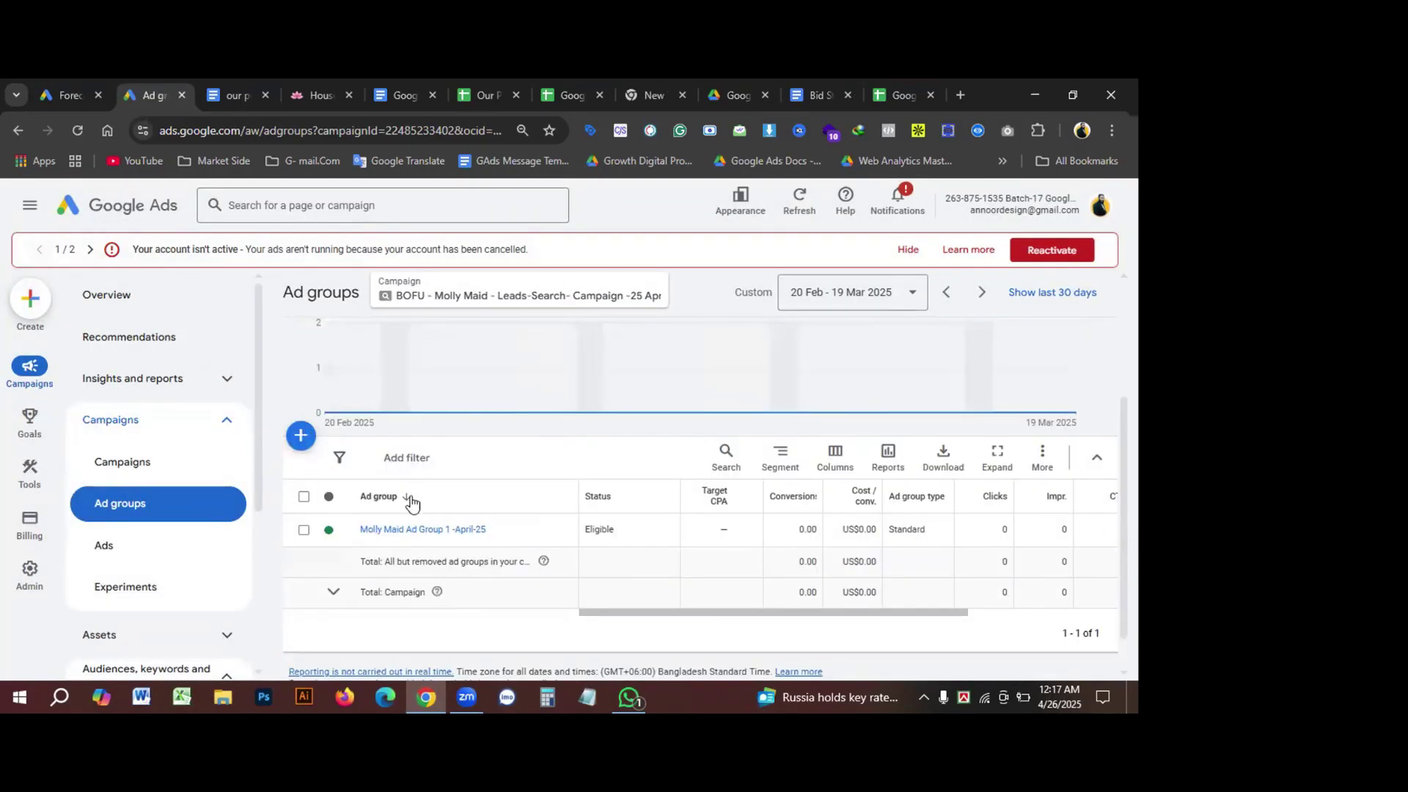
{"action": "left_click", "coordinate": [376, 530]}
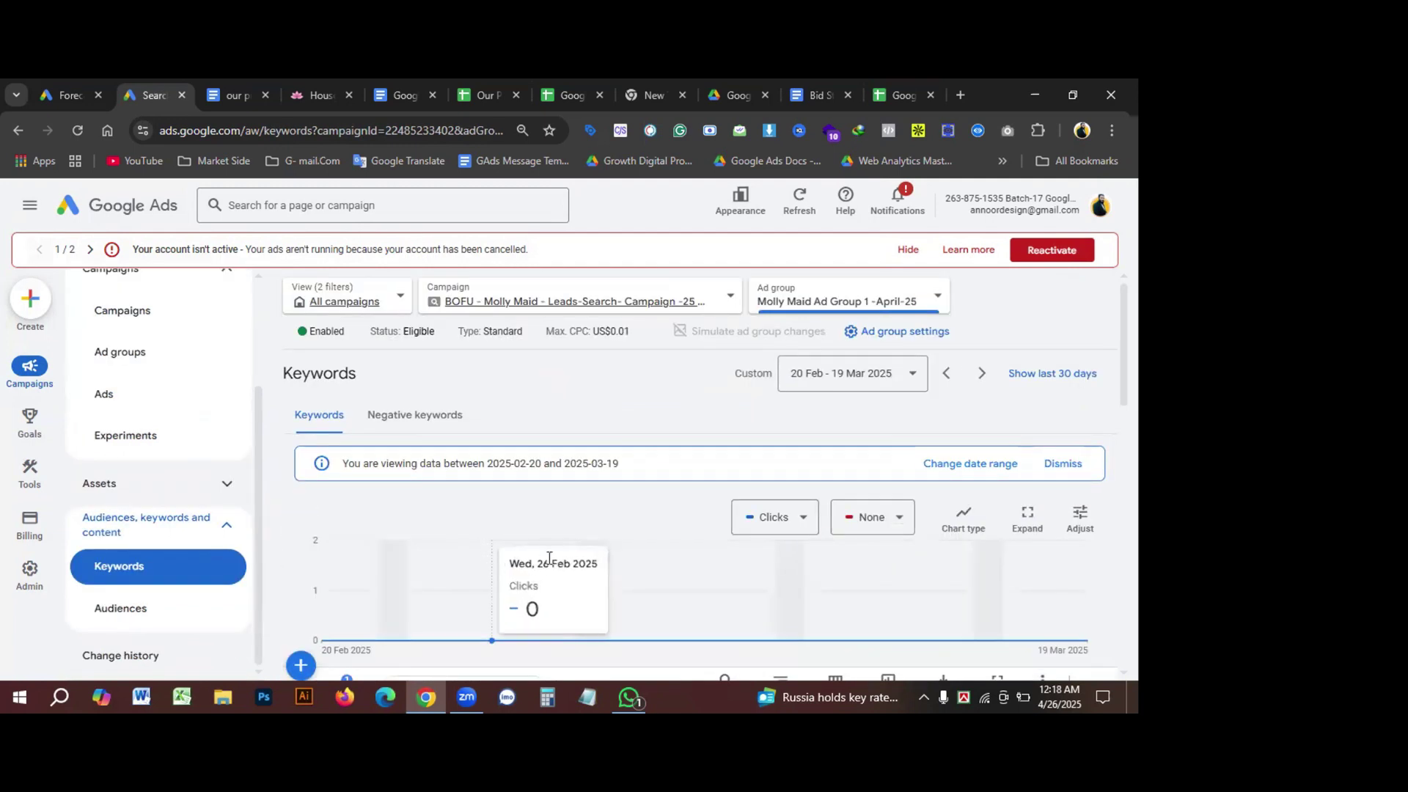
{"action": "scroll", "coordinate": [484, 576], "scroll_direction": "down", "scroll_amount": 5}
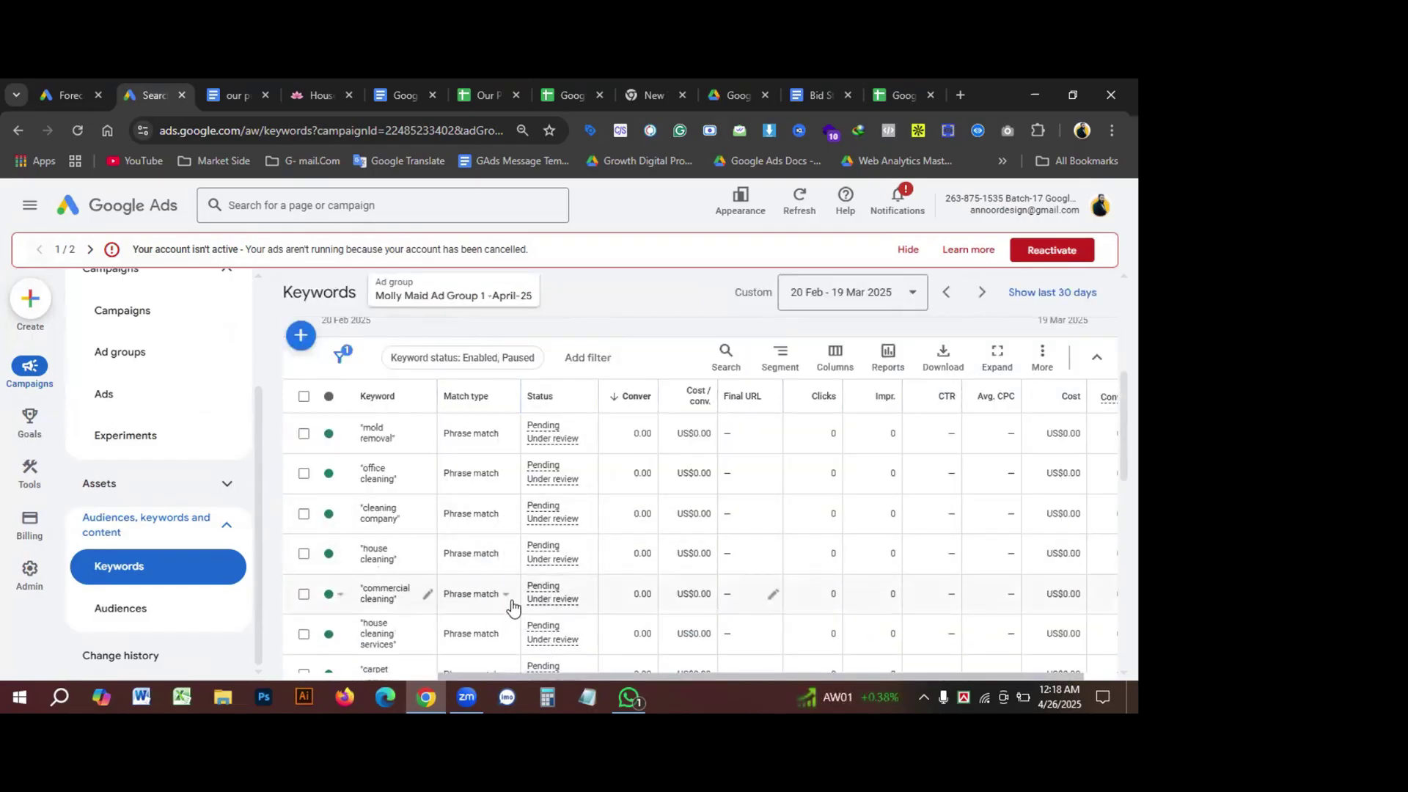
{"action": "scroll", "coordinate": [512, 605], "scroll_direction": "down", "scroll_amount": 10}
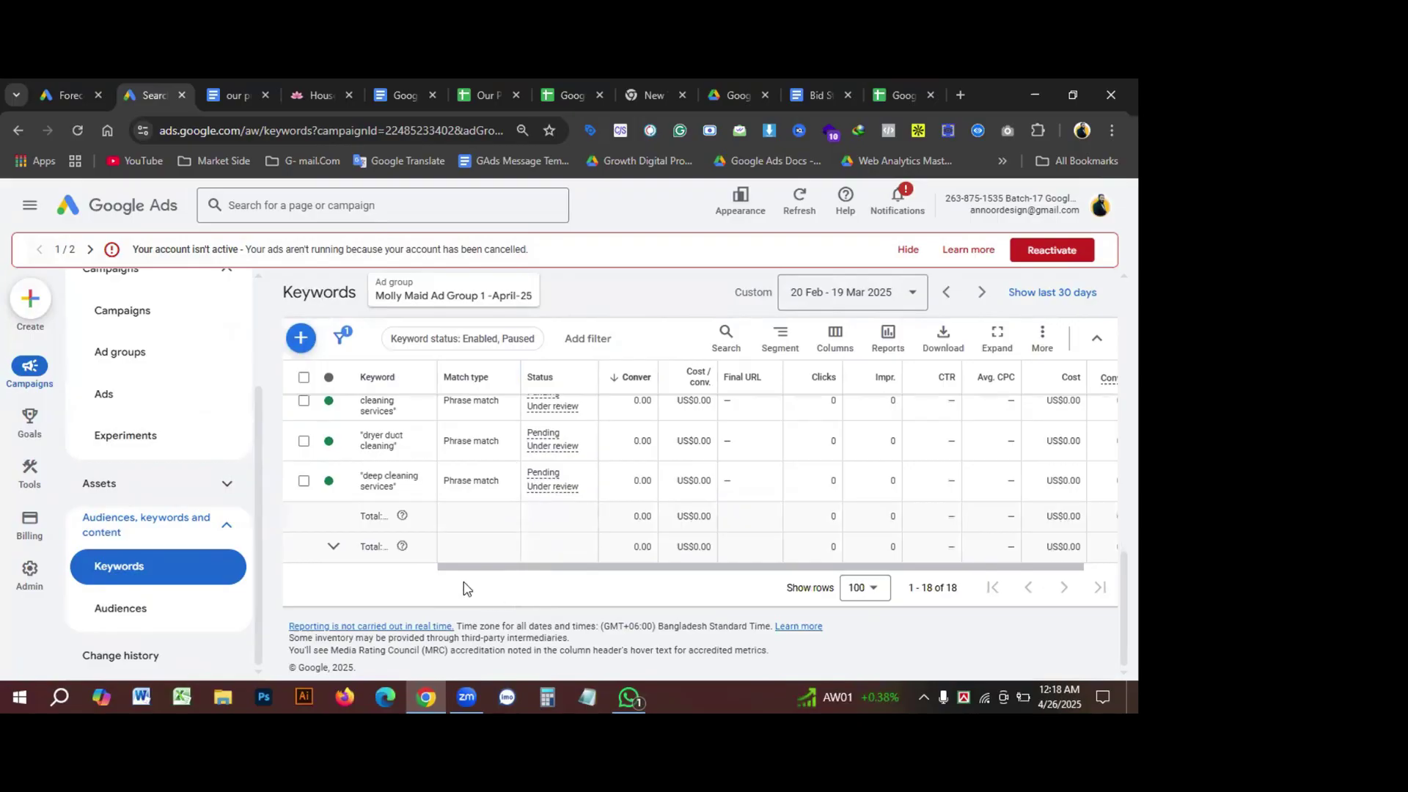
{"action": "scroll", "coordinate": [463, 589], "scroll_direction": "up", "scroll_amount": 10}
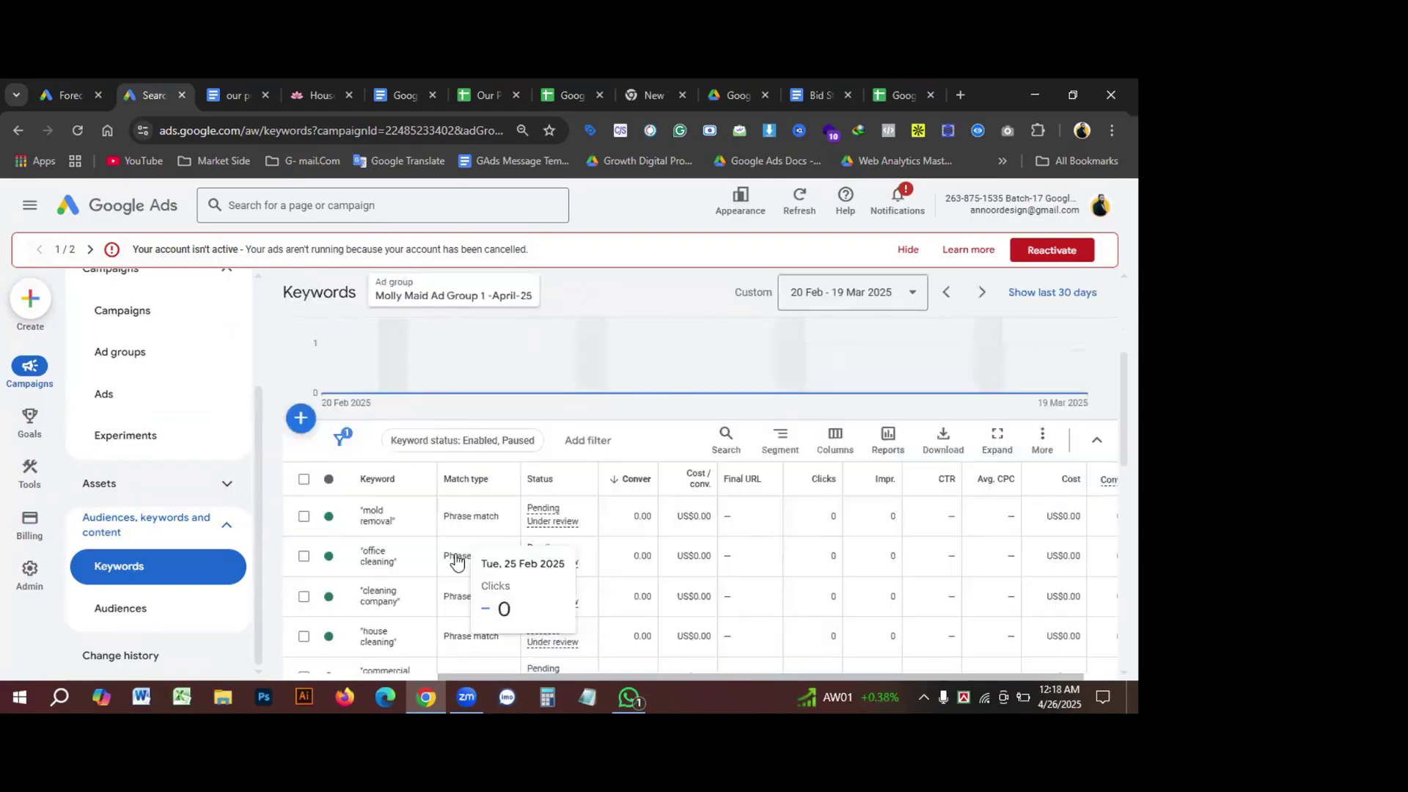
{"action": "scroll", "coordinate": [457, 561], "scroll_direction": "down", "scroll_amount": 1}
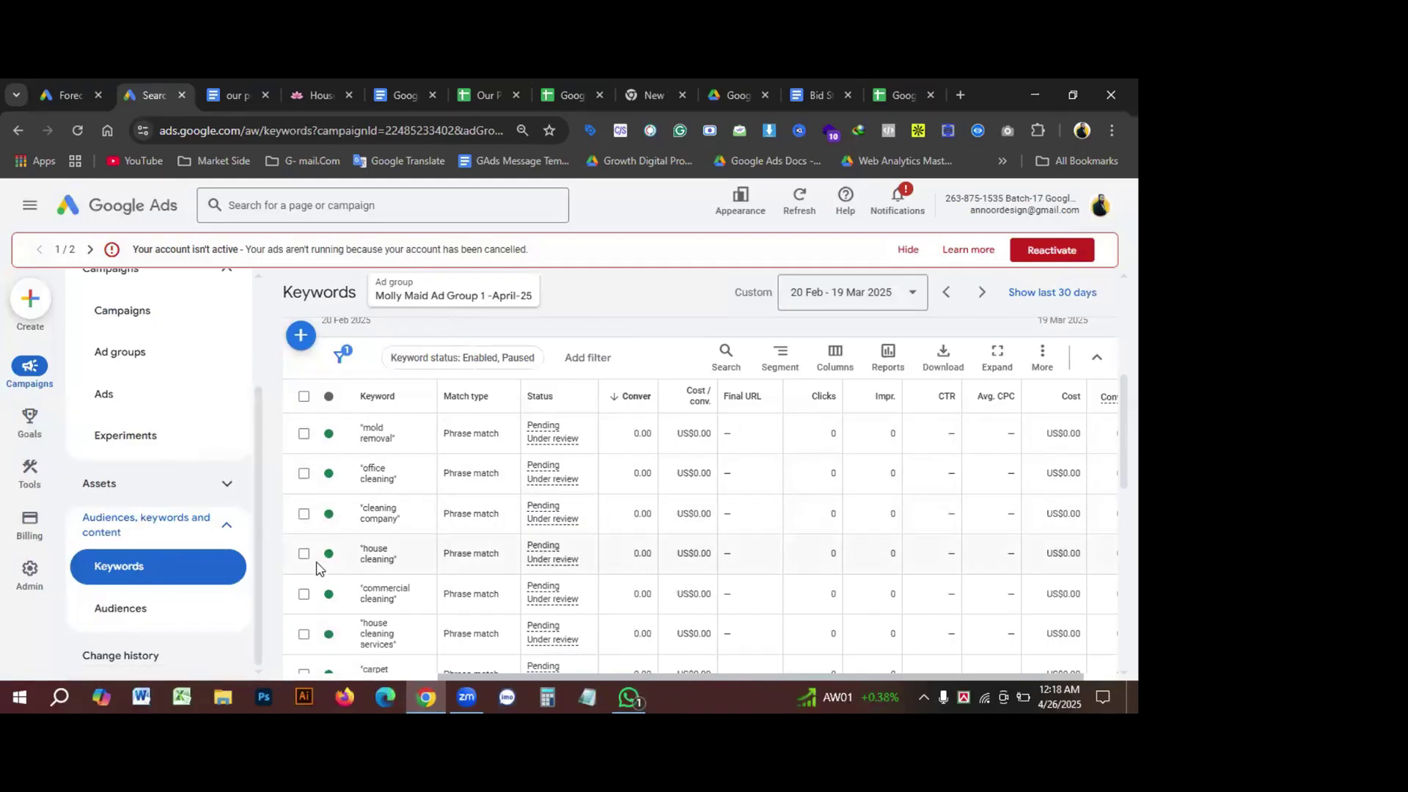
Step: Open the Assets page for Molly Maid Ad Group 1 -April-25, filter to Sitelink, and add a new asset
{"action": "left_click", "coordinate": [85, 486]}
{"action": "left_click", "coordinate": [125, 529]}
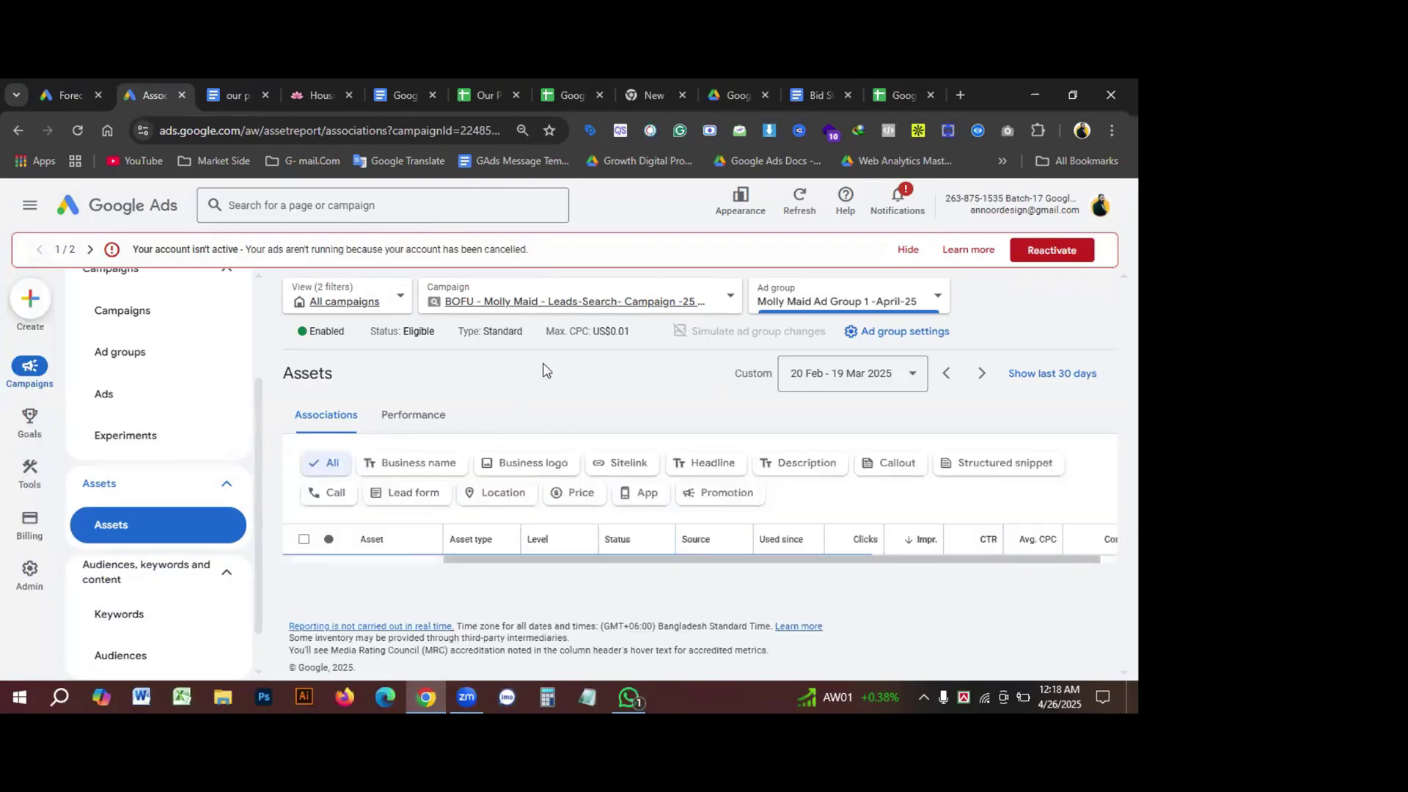
{"action": "scroll", "coordinate": [778, 461], "scroll_direction": "down", "scroll_amount": 1}
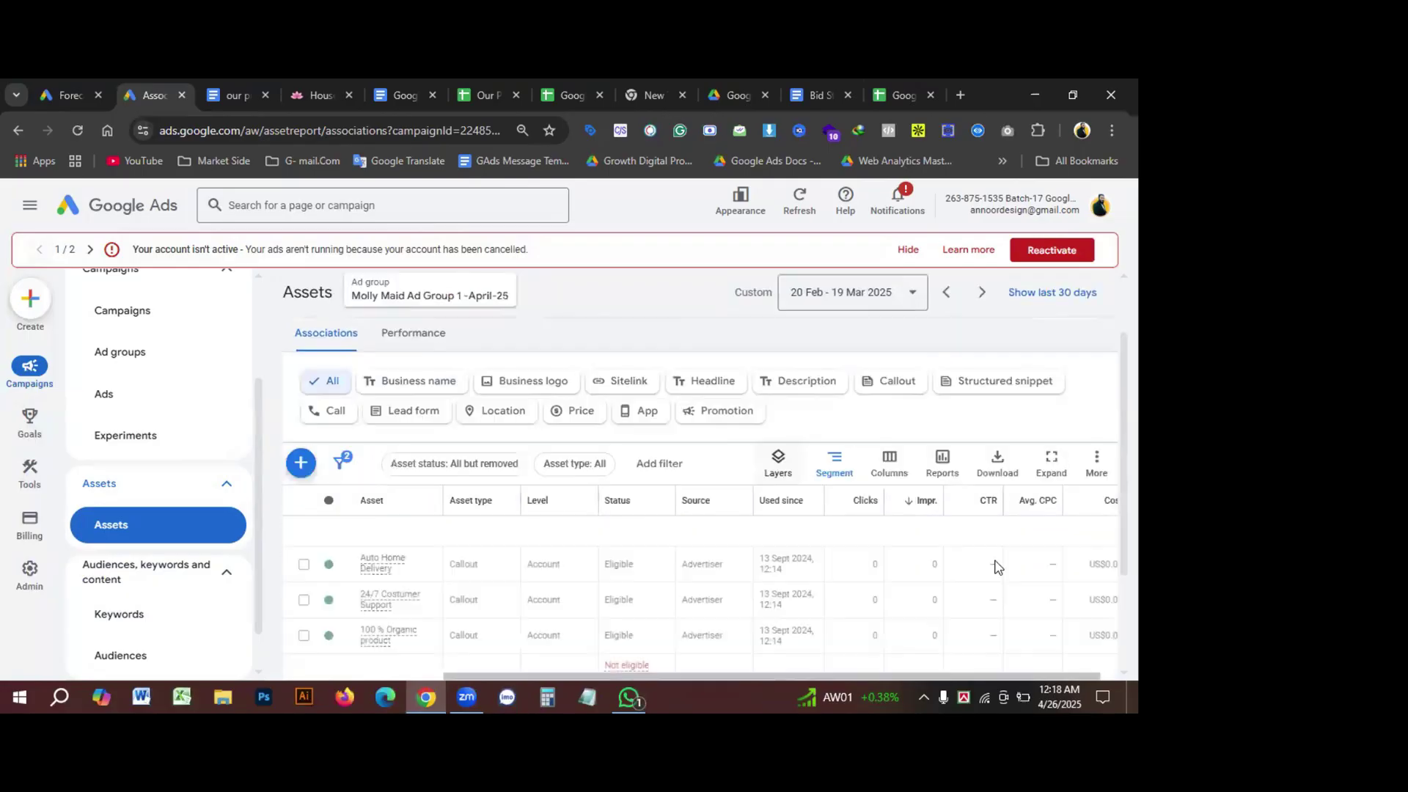
{"action": "left_click", "coordinate": [624, 381]}
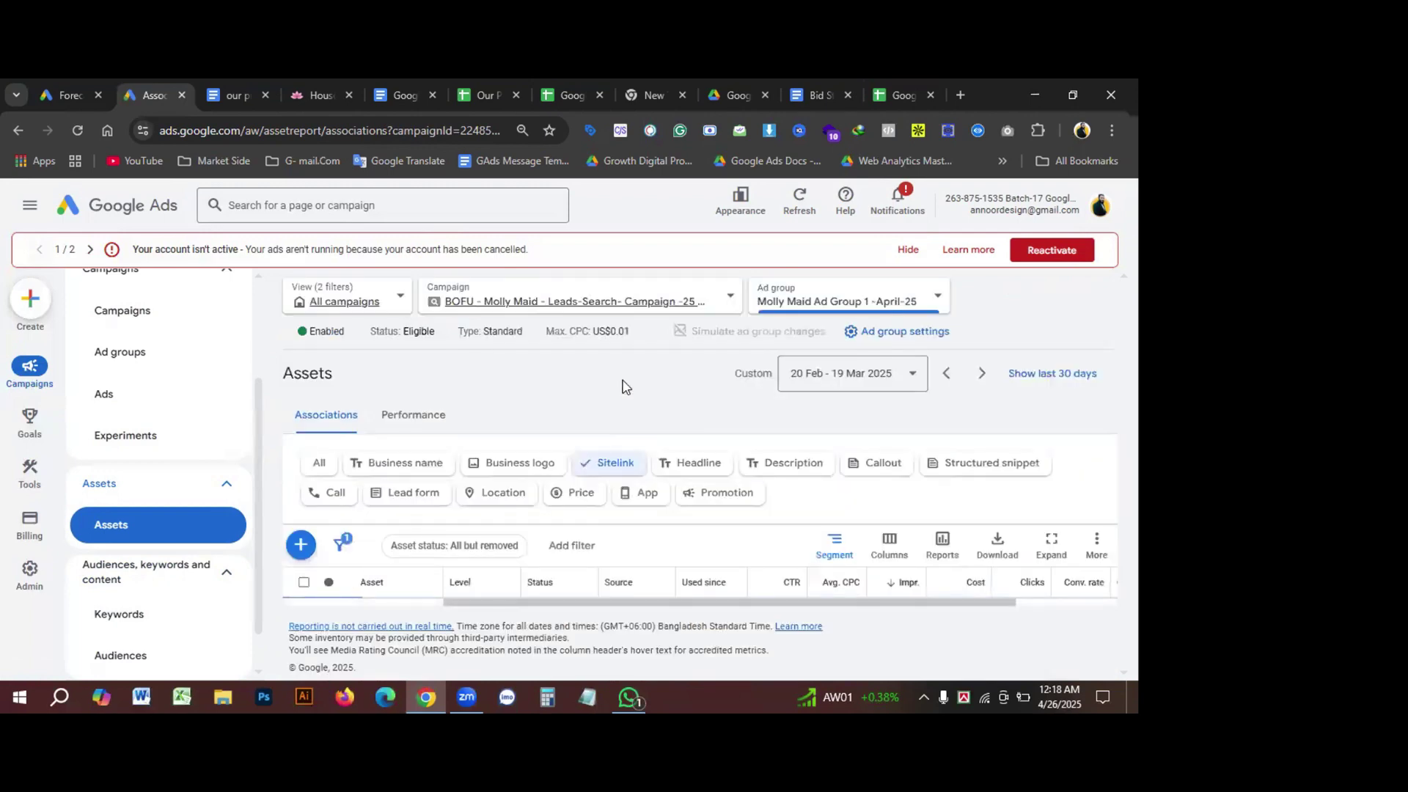
{"action": "left_click", "coordinate": [301, 546]}
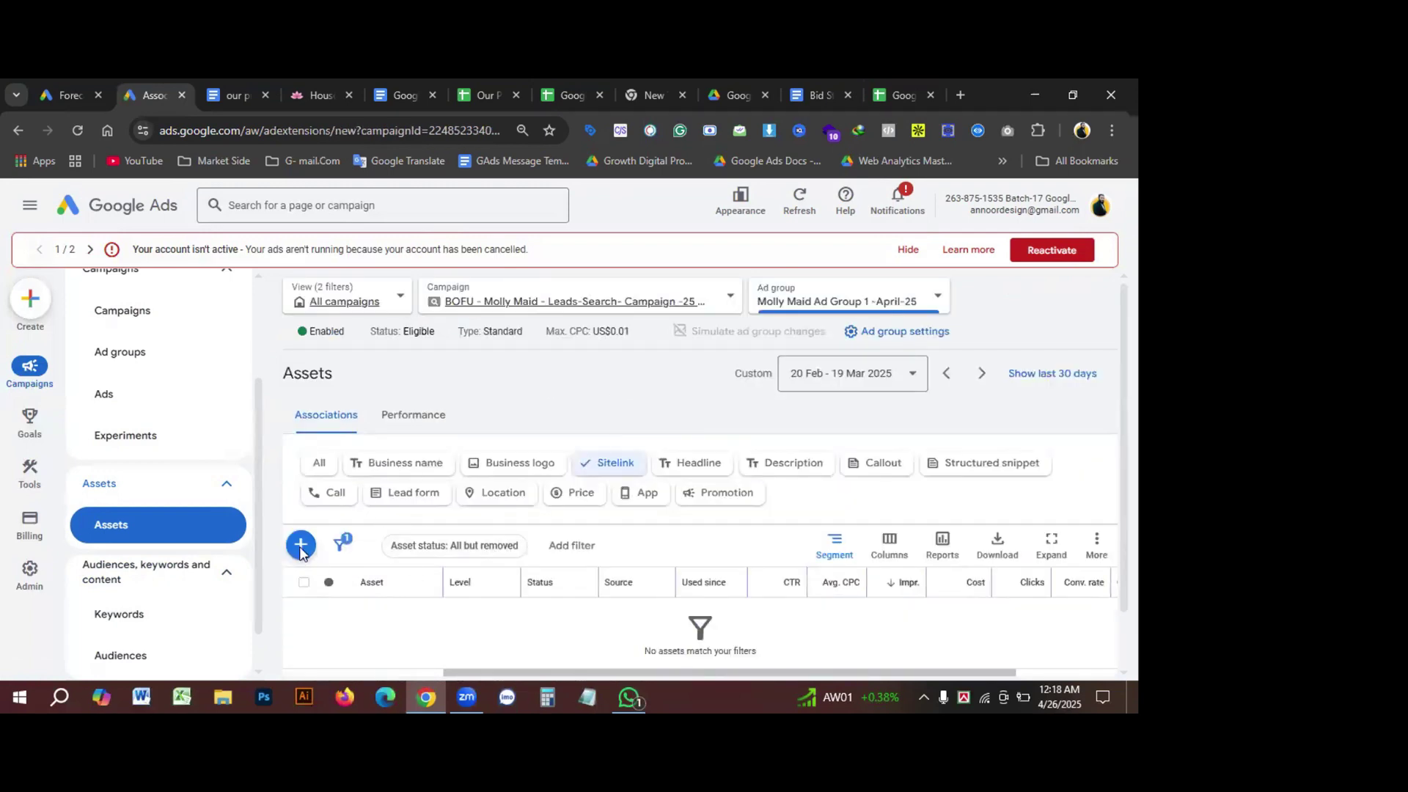
Step: On mollymaid.com, open the Home Cleaning service page from the Residential menu
{"action": "key", "text": "ctrl+4"}
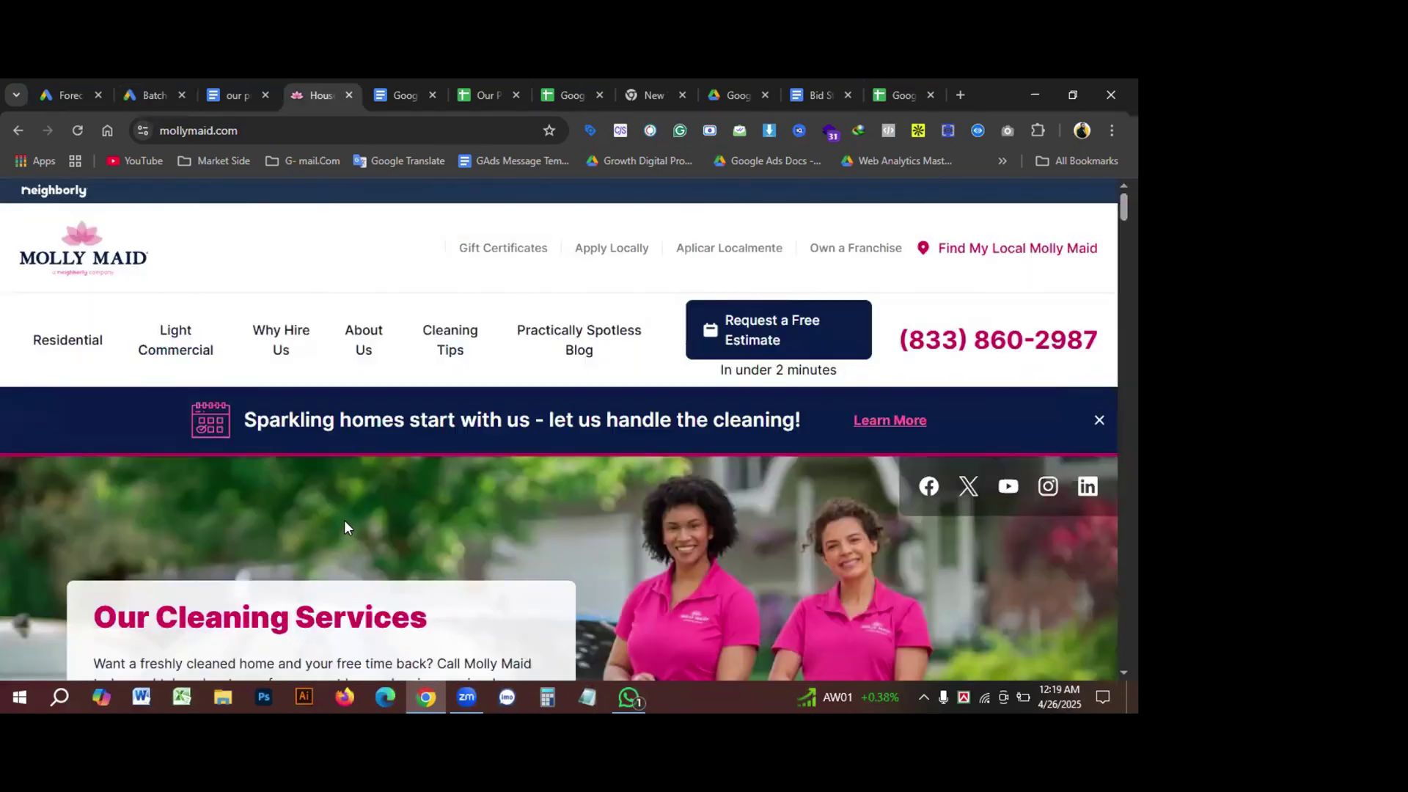
{"action": "scroll", "coordinate": [399, 495], "scroll_direction": "down", "scroll_amount": 1}
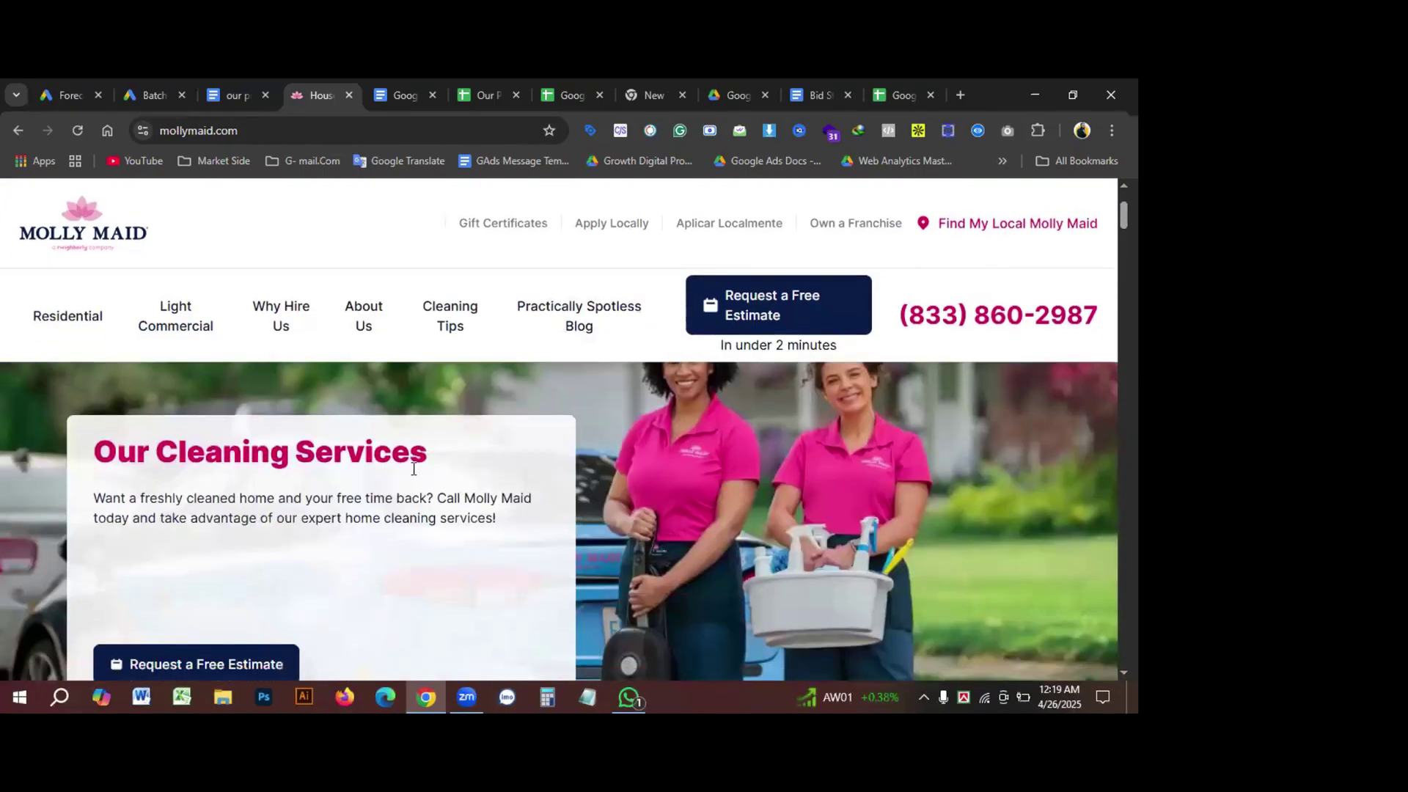
{"action": "scroll", "coordinate": [462, 548], "scroll_direction": "down", "scroll_amount": 10}
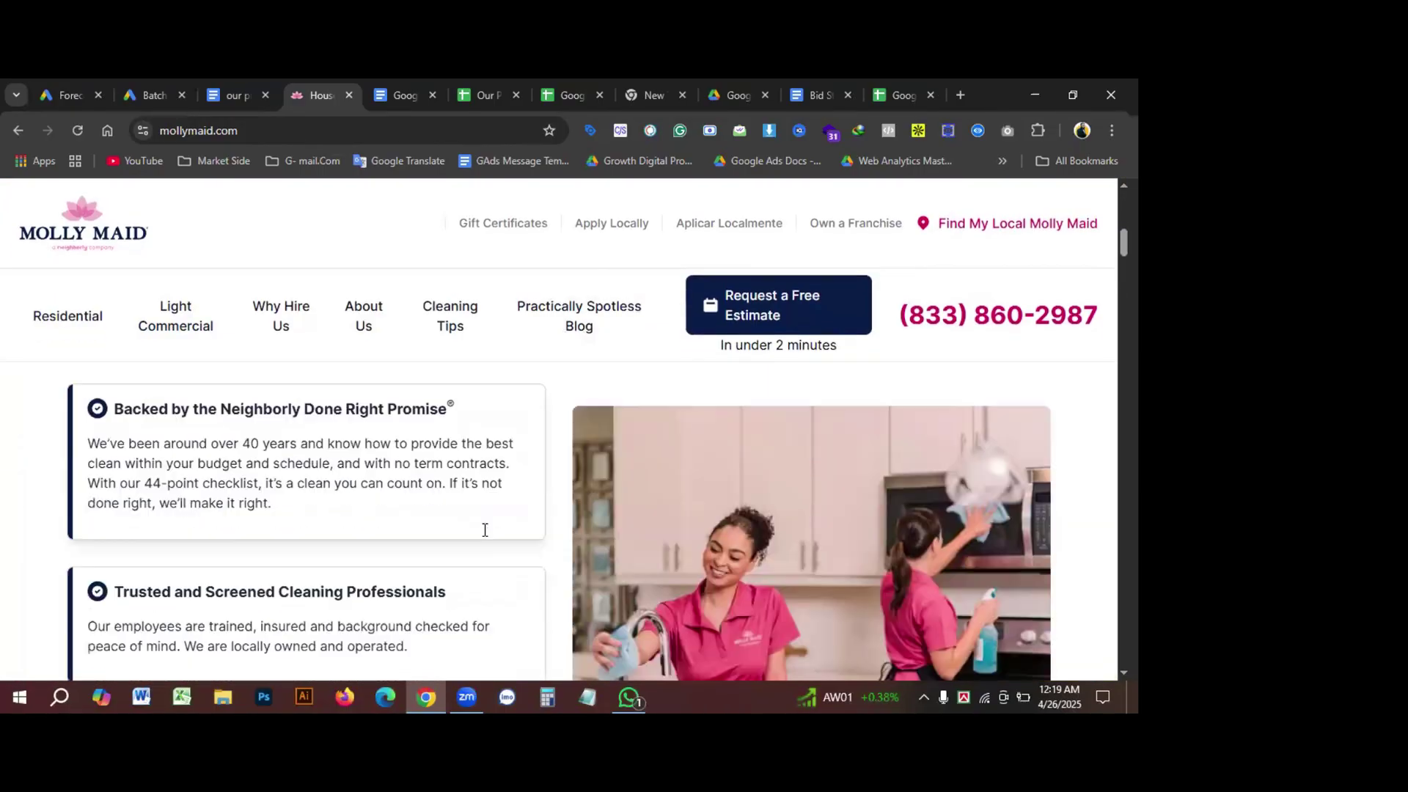
{"action": "scroll", "coordinate": [469, 534], "scroll_direction": "up", "scroll_amount": 10}
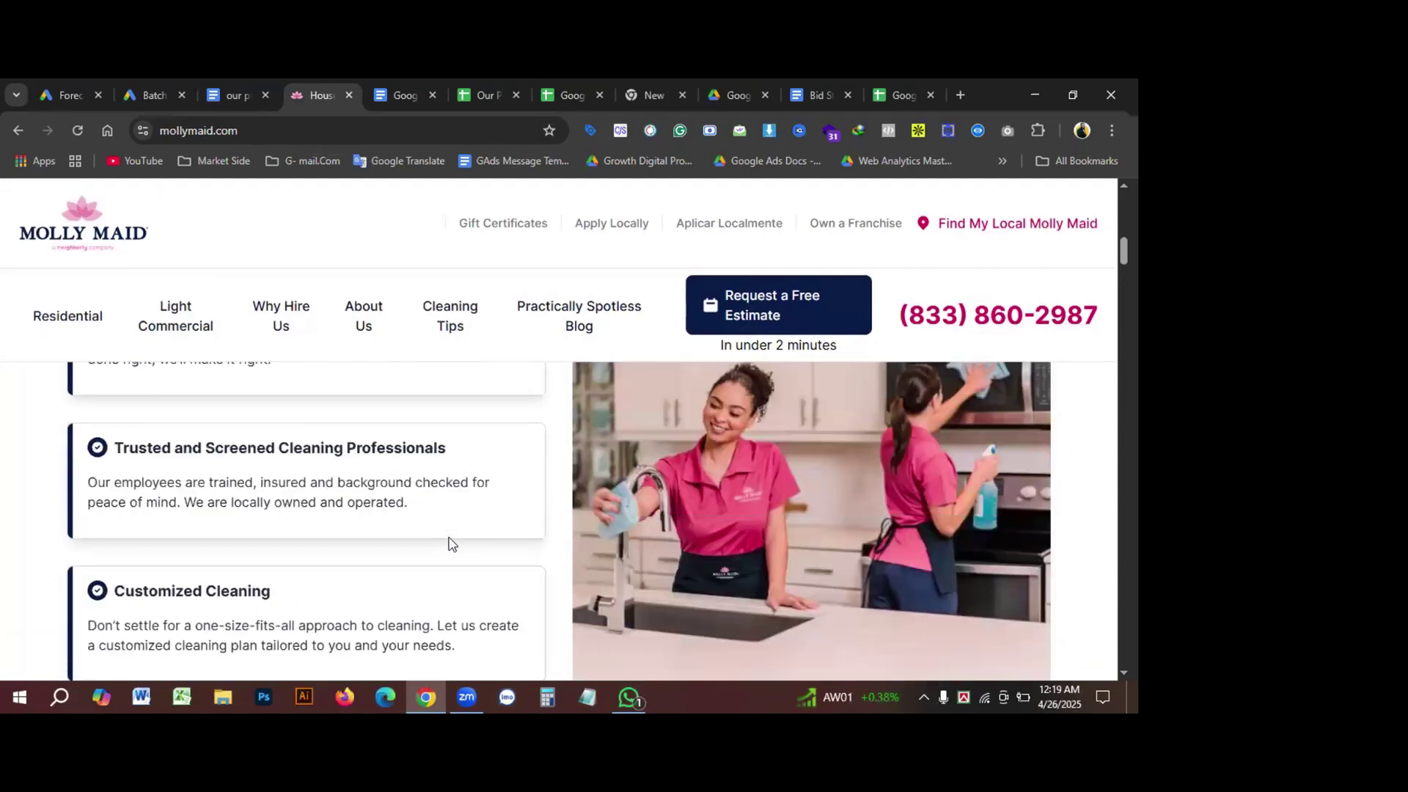
{"action": "scroll", "coordinate": [432, 535], "scroll_direction": "up", "scroll_amount": 3}
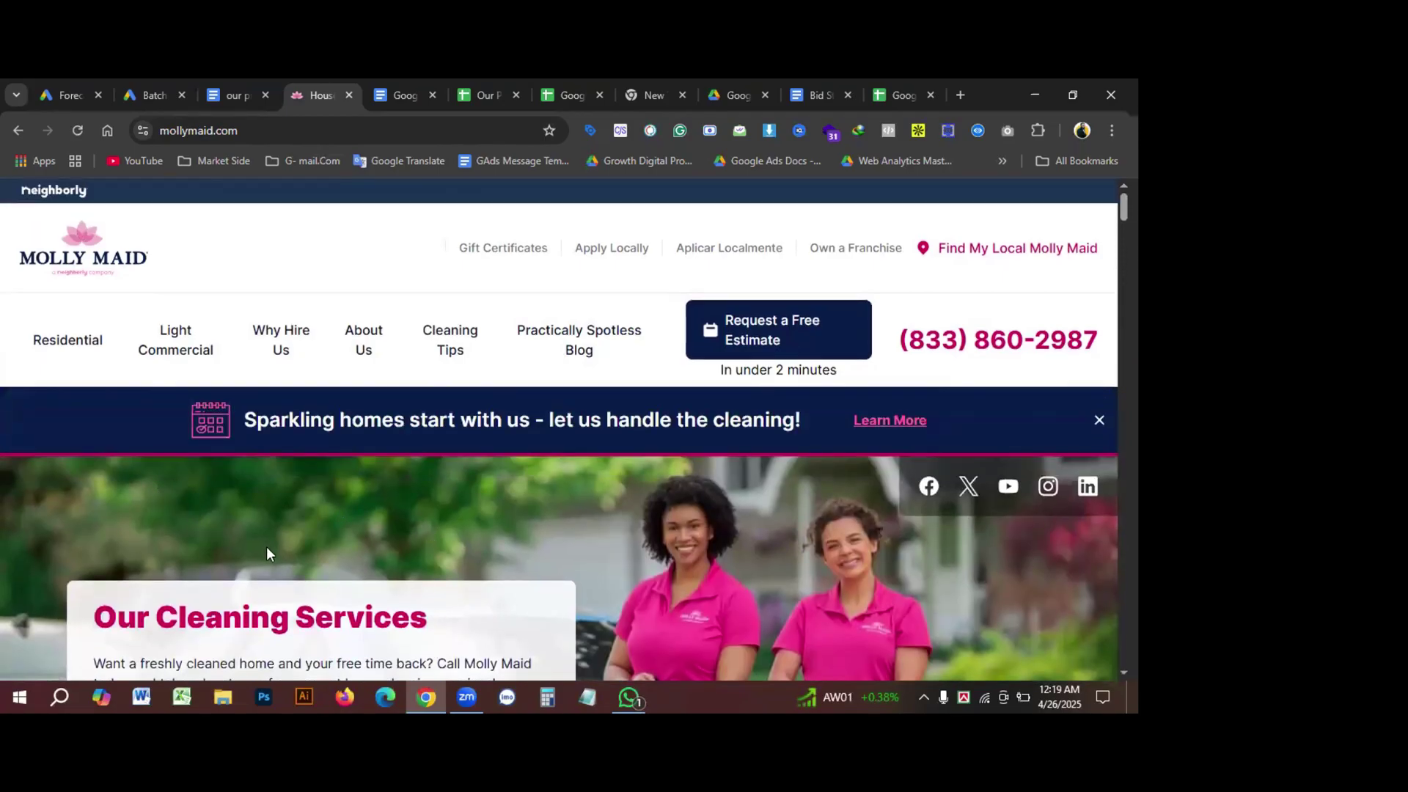
{"action": "mouse_move", "coordinate": [515, 371]}
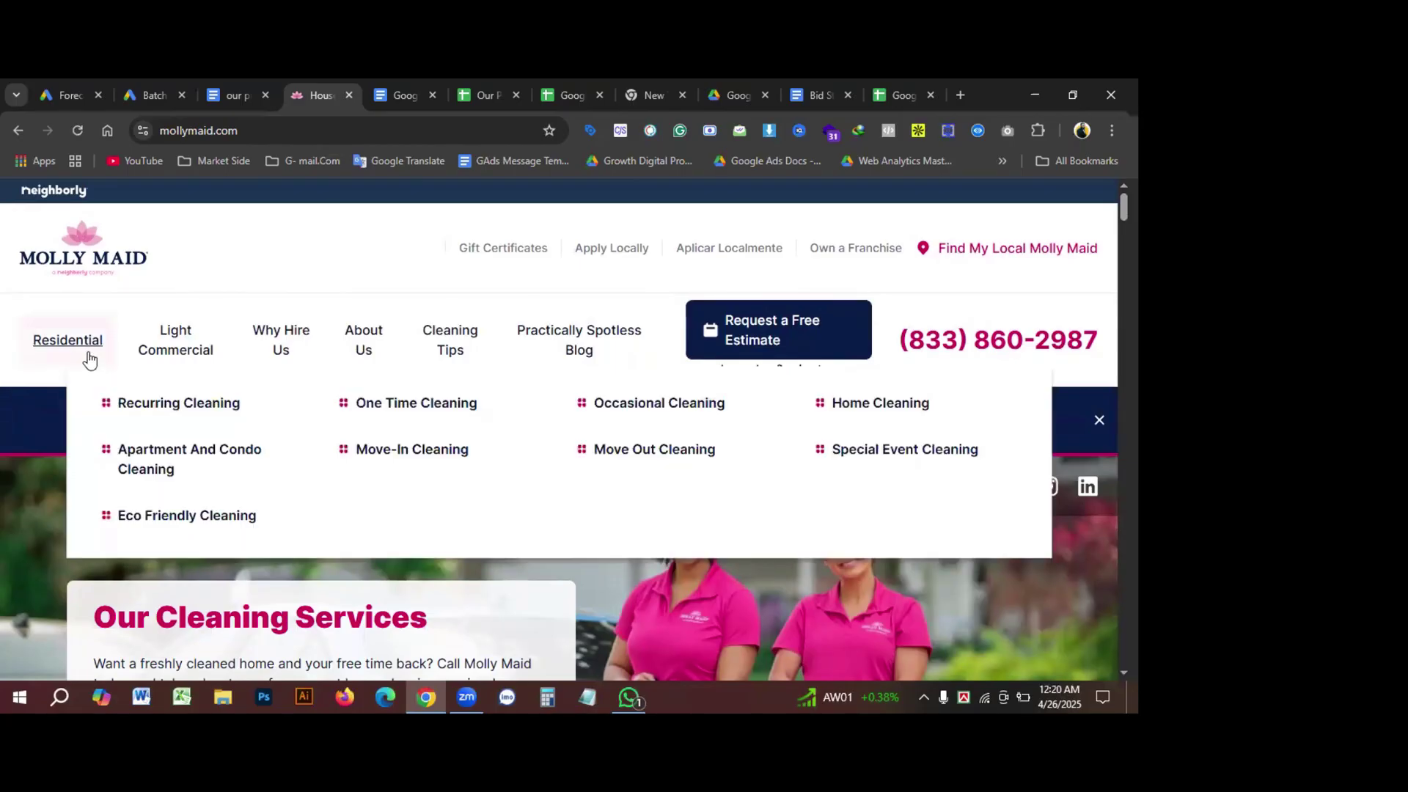
{"action": "mouse_move", "coordinate": [143, 366]}
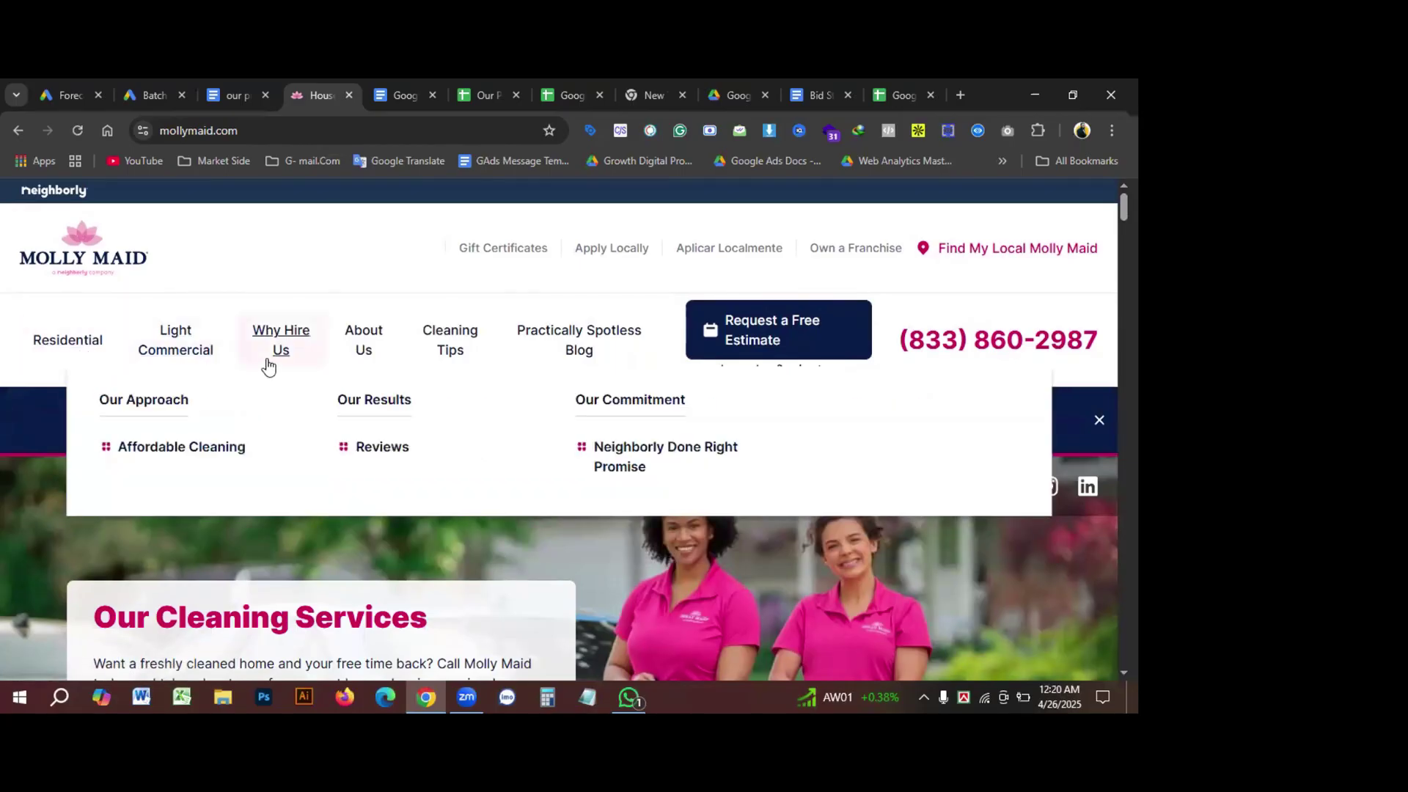
{"action": "mouse_move", "coordinate": [326, 381]}
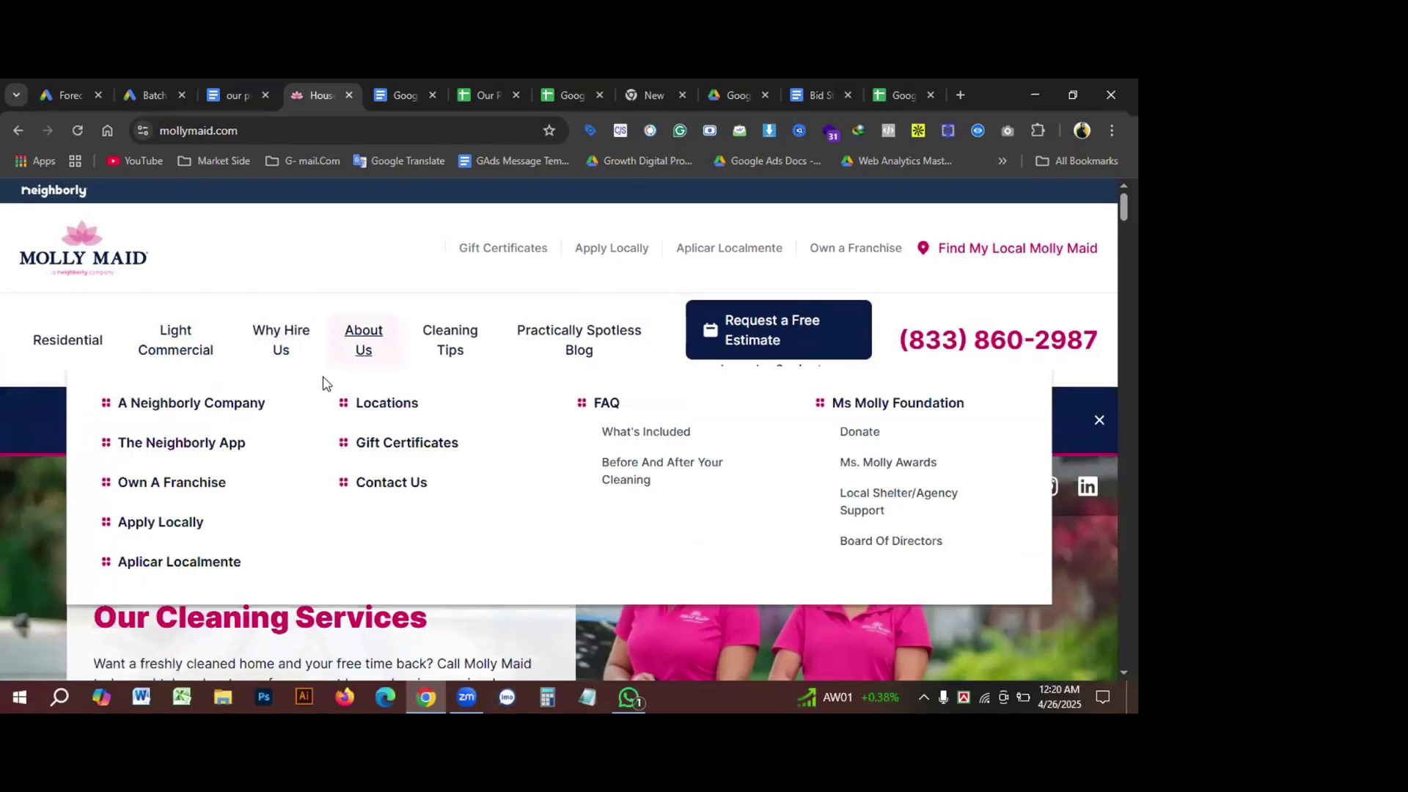
{"action": "mouse_move", "coordinate": [300, 332]}
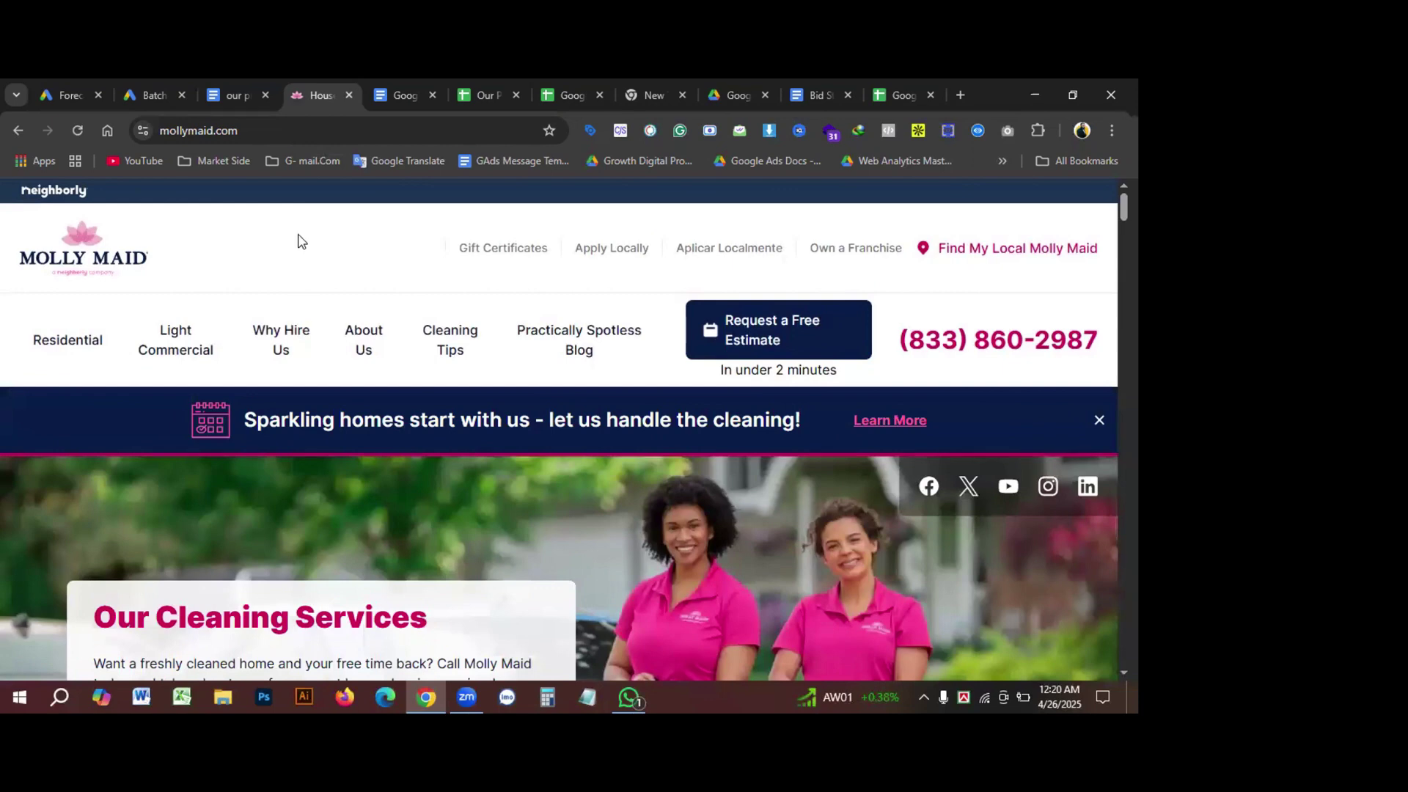
{"action": "mouse_move", "coordinate": [330, 314]}
{"action": "mouse_move", "coordinate": [68, 340]}
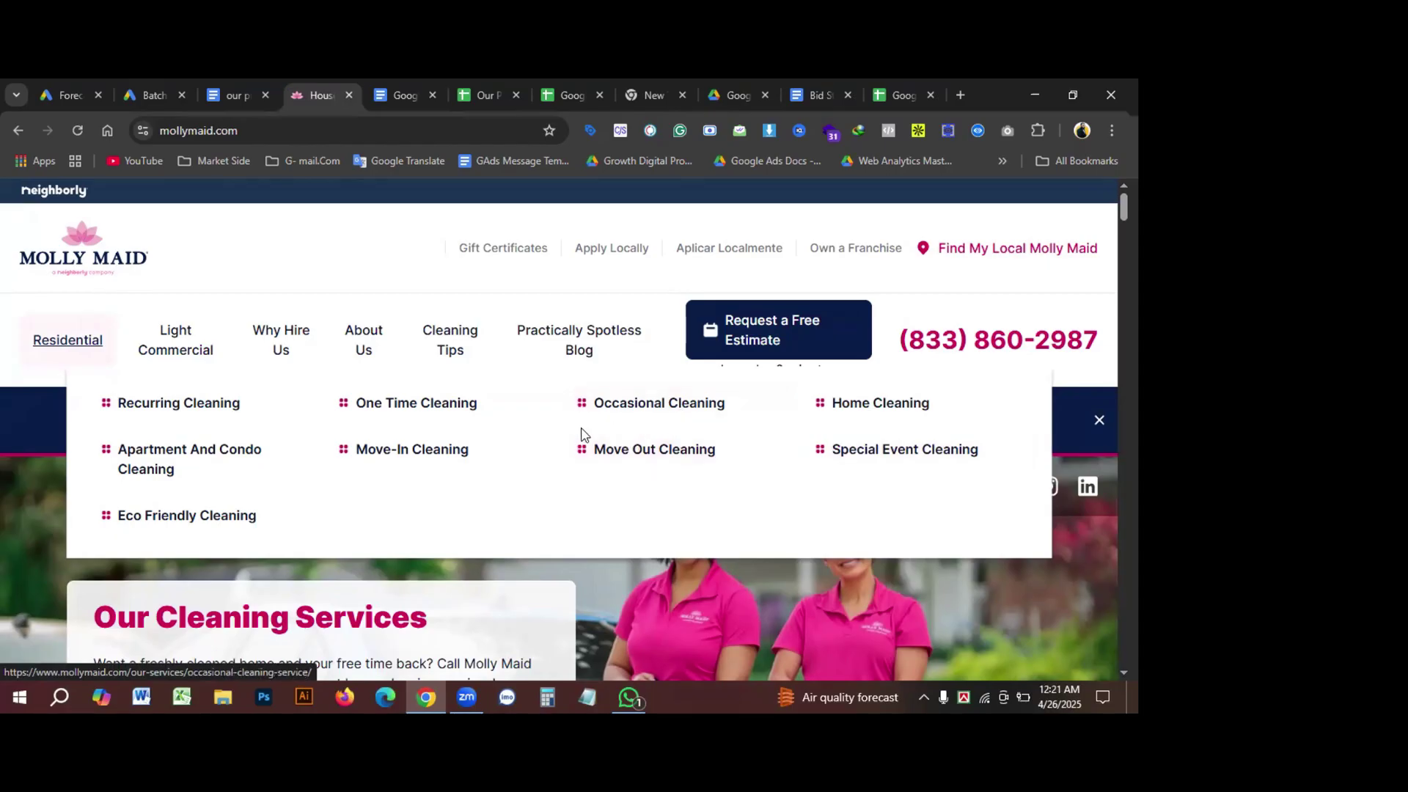
{"action": "left_click", "coordinate": [858, 400]}
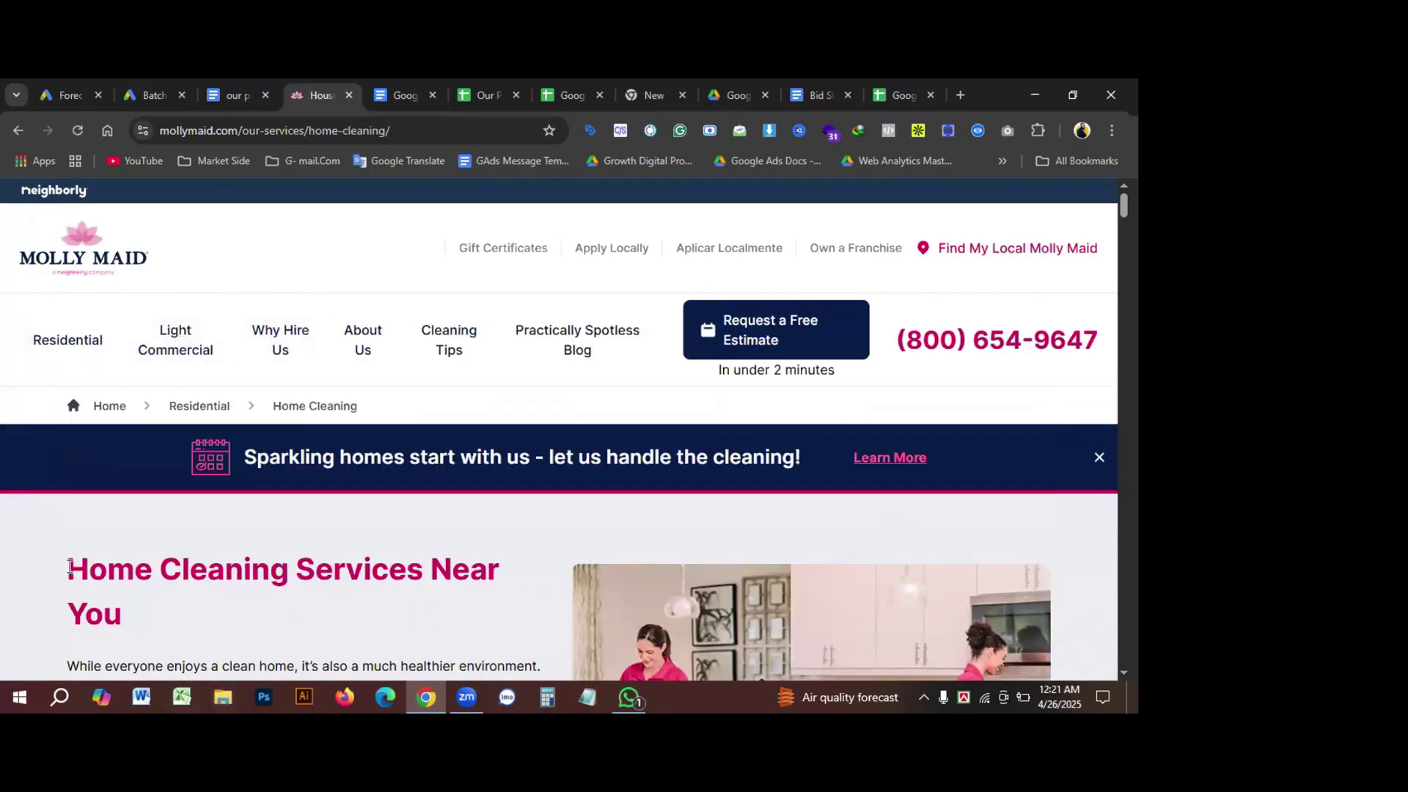
Step: Select the Home Cleaning heading and page address, then return to the Google Ads sitelink form
{"action": "left_click_drag", "start_coordinate": [283, 583], "coordinate": [67, 579]}
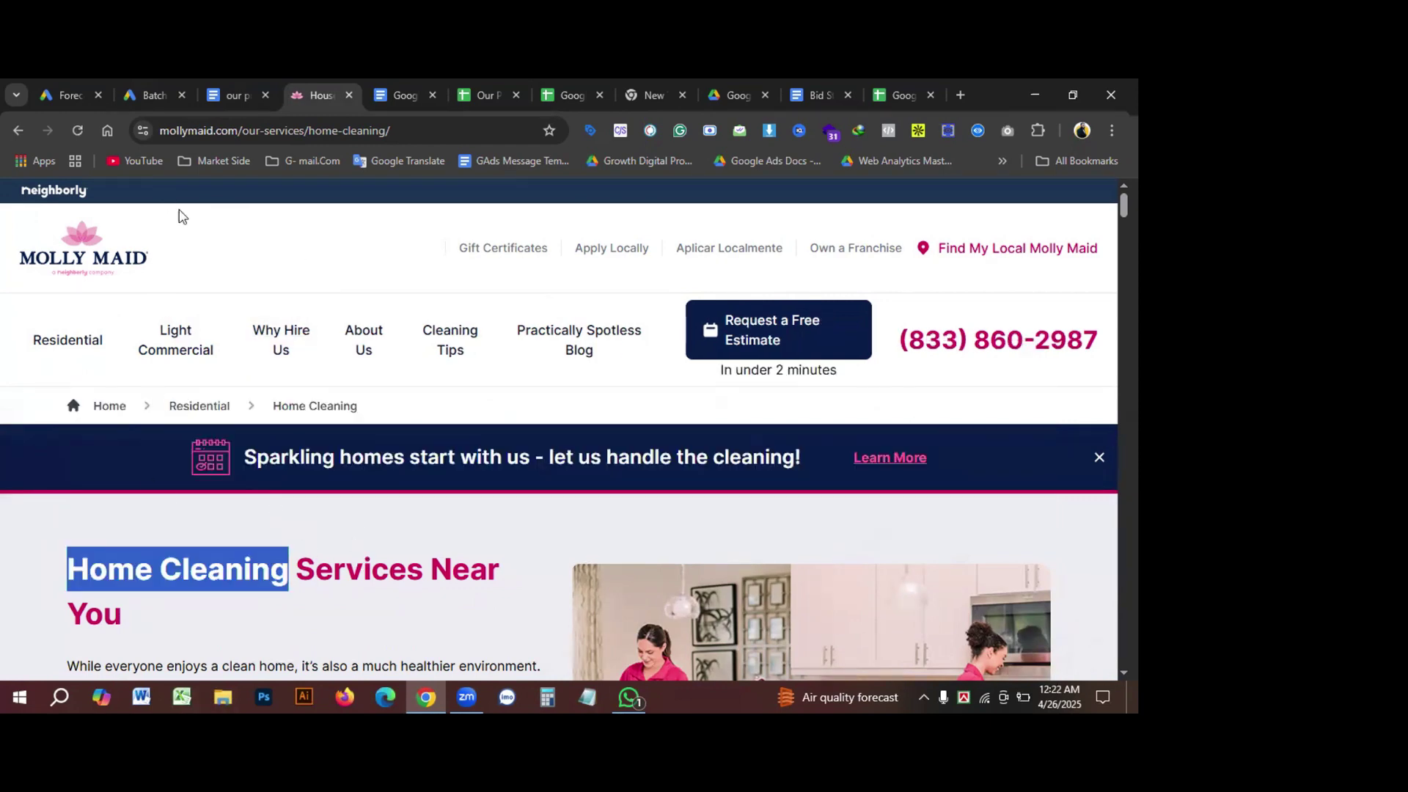
{"action": "key", "text": "ctrl+l"}
{"action": "key", "text": "ctrl+c"}
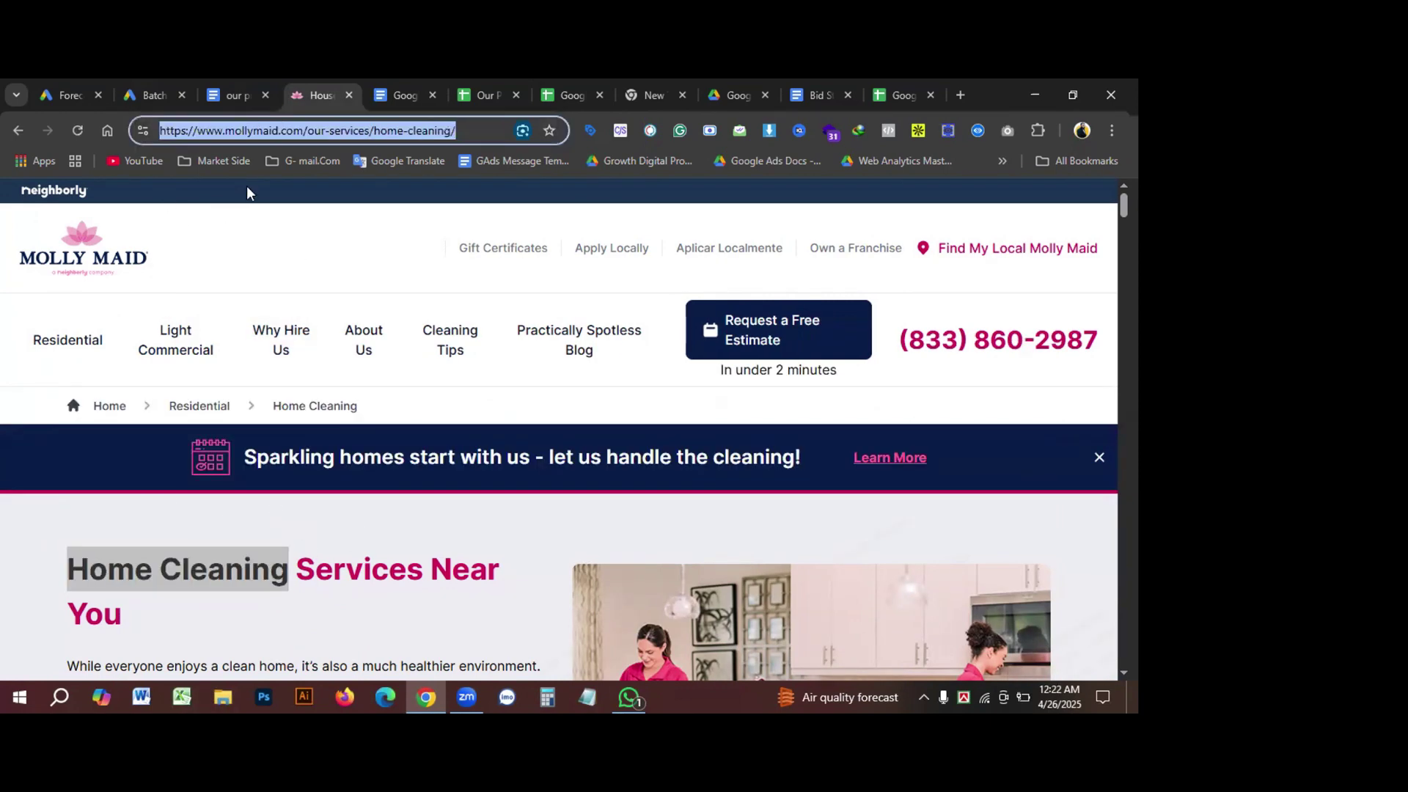
{"action": "left_click", "coordinate": [147, 95]}
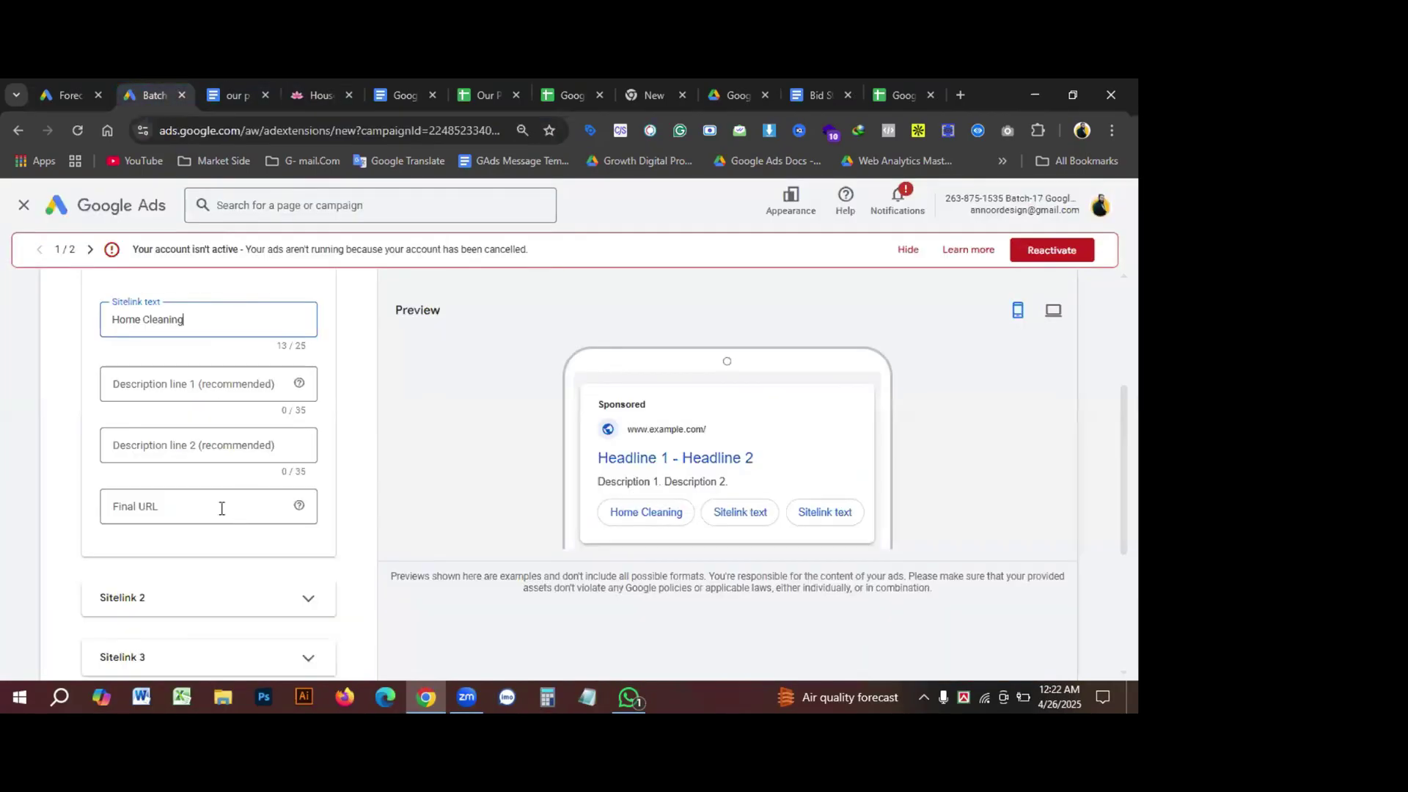
Step: Paste the Home Cleaning page URL as Final URL and 'Home Cleaning Services Near You' as description line 1
{"action": "left_click", "coordinate": [183, 506]}
{"action": "key", "text": "ctrl+v"}
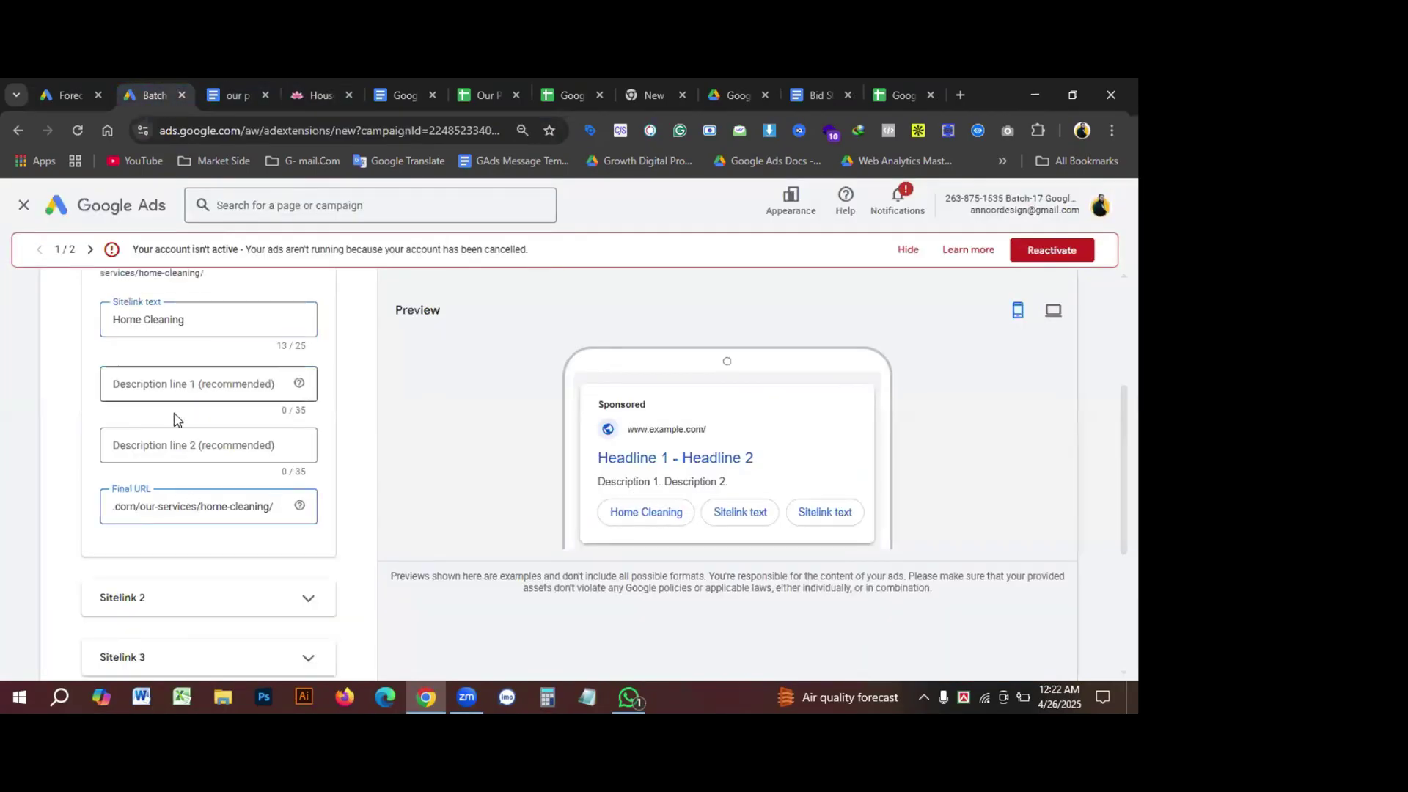
{"action": "left_click", "coordinate": [175, 380]}
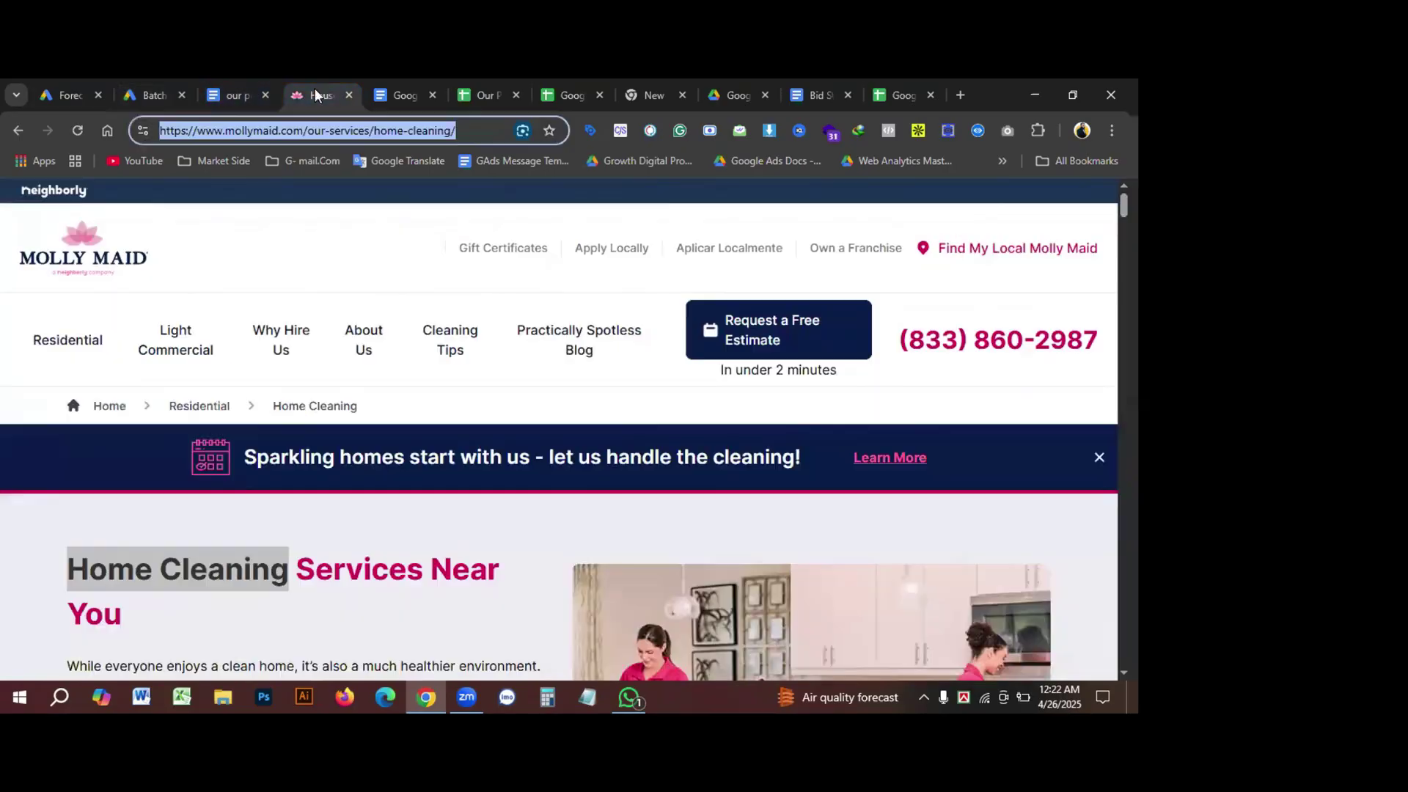
{"action": "left_click", "coordinate": [300, 94]}
{"action": "left_click", "coordinate": [59, 528]}
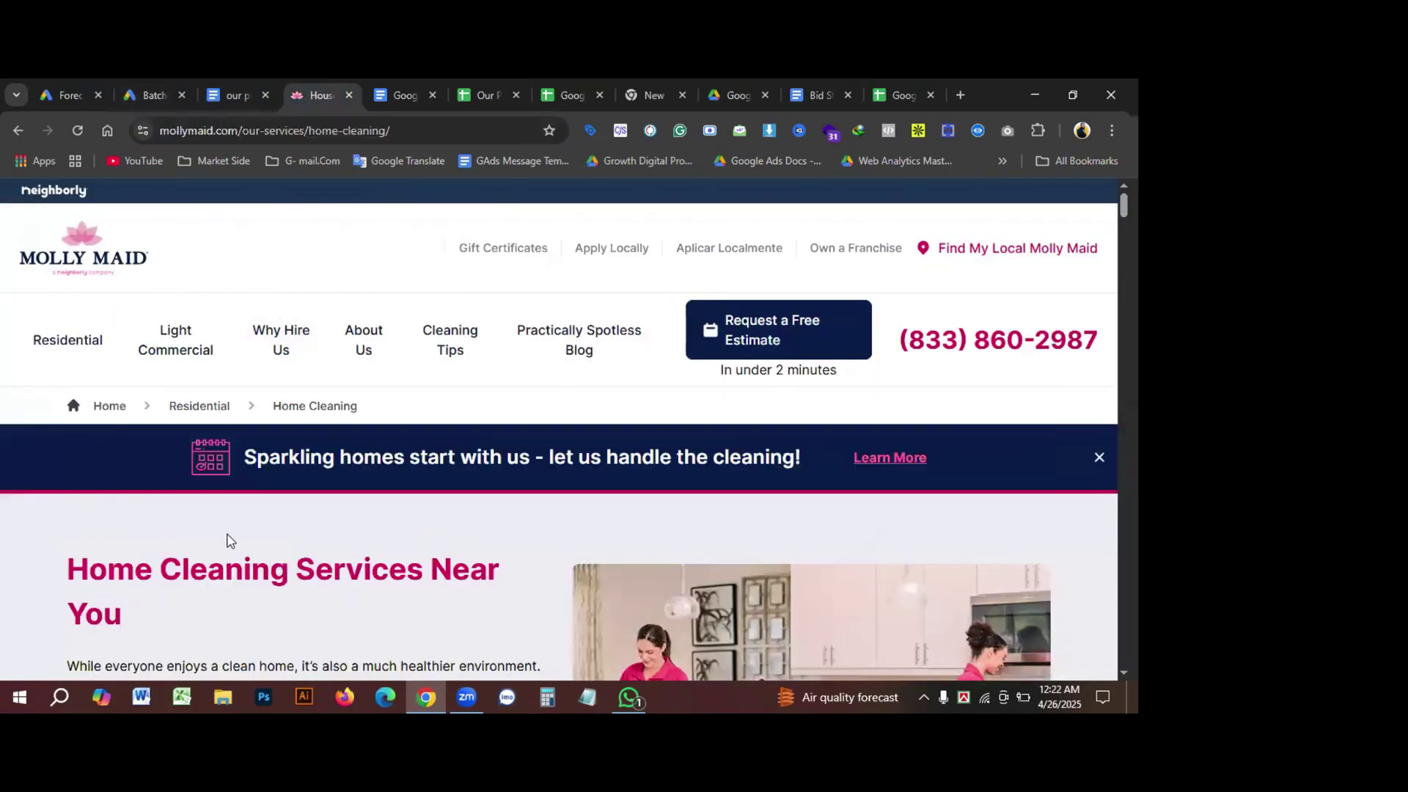
{"action": "scroll", "coordinate": [229, 541], "scroll_direction": "down", "scroll_amount": 1}
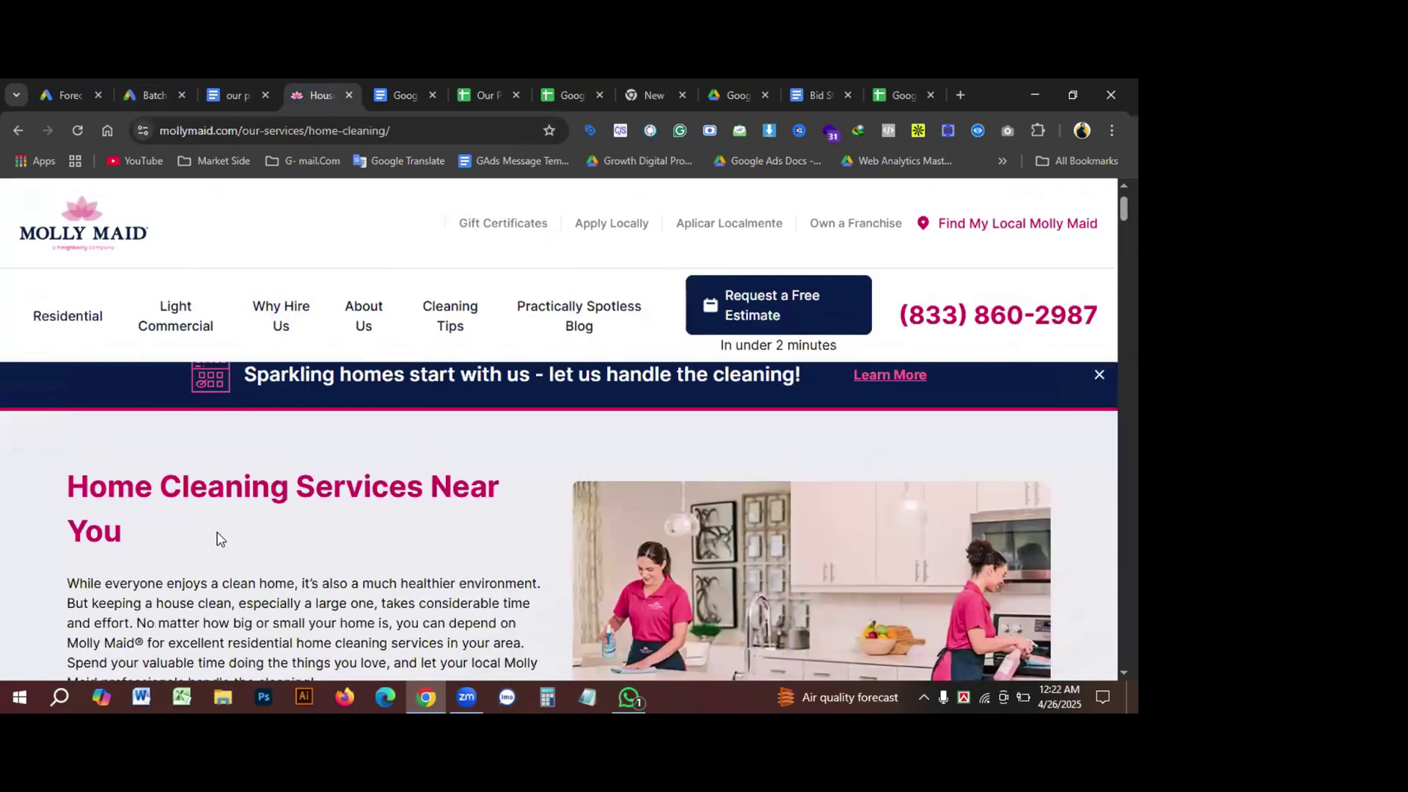
{"action": "triple_click", "coordinate": [110, 533]}
{"action": "key", "text": "ctrl+c"}
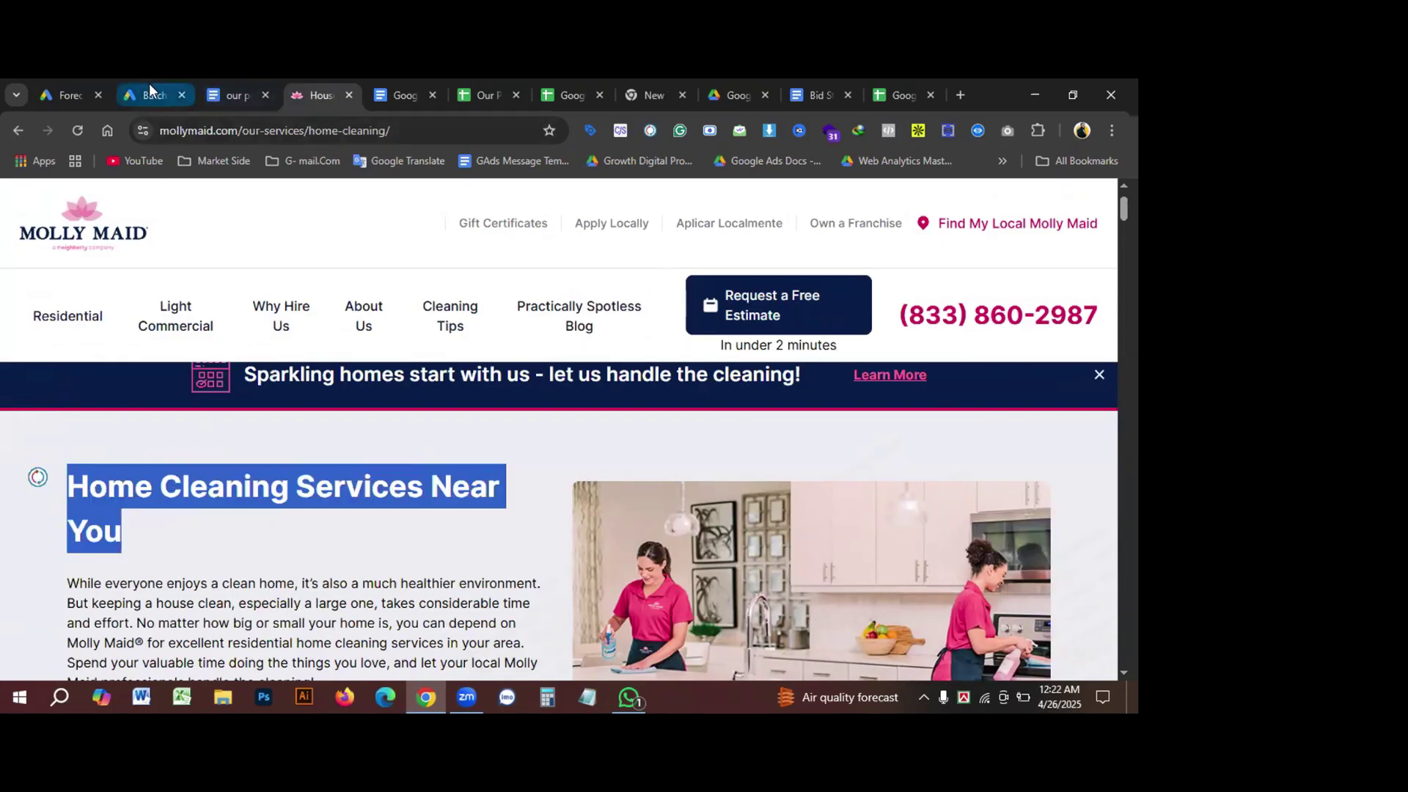
{"action": "left_click", "coordinate": [150, 94]}
{"action": "key", "text": "ctrl+v"}
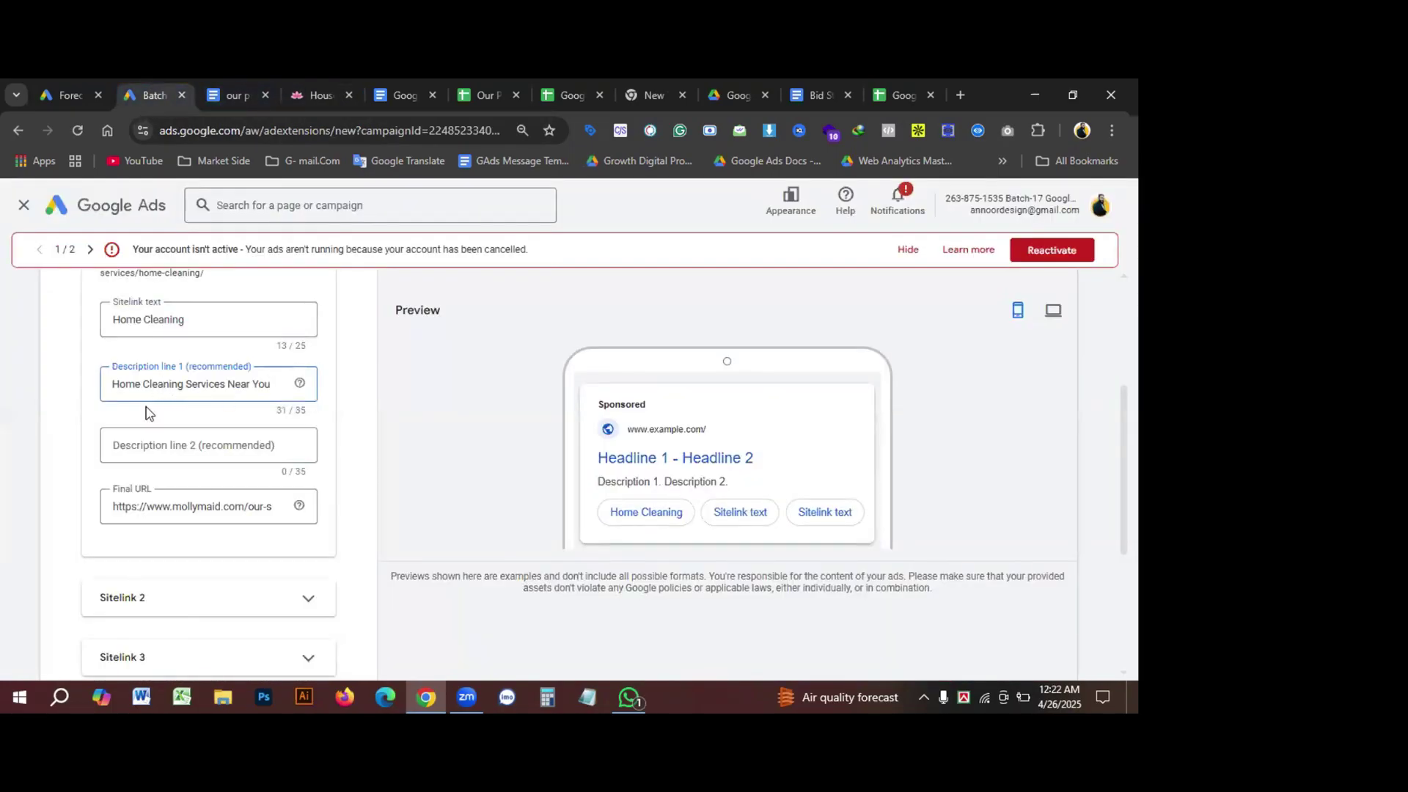
Step: Copy the 'Home Cleaning Services You Can Trust' heading into description line 2
{"action": "left_click", "coordinate": [314, 94]}
{"action": "scroll", "coordinate": [402, 550], "scroll_direction": "down", "scroll_amount": 5}
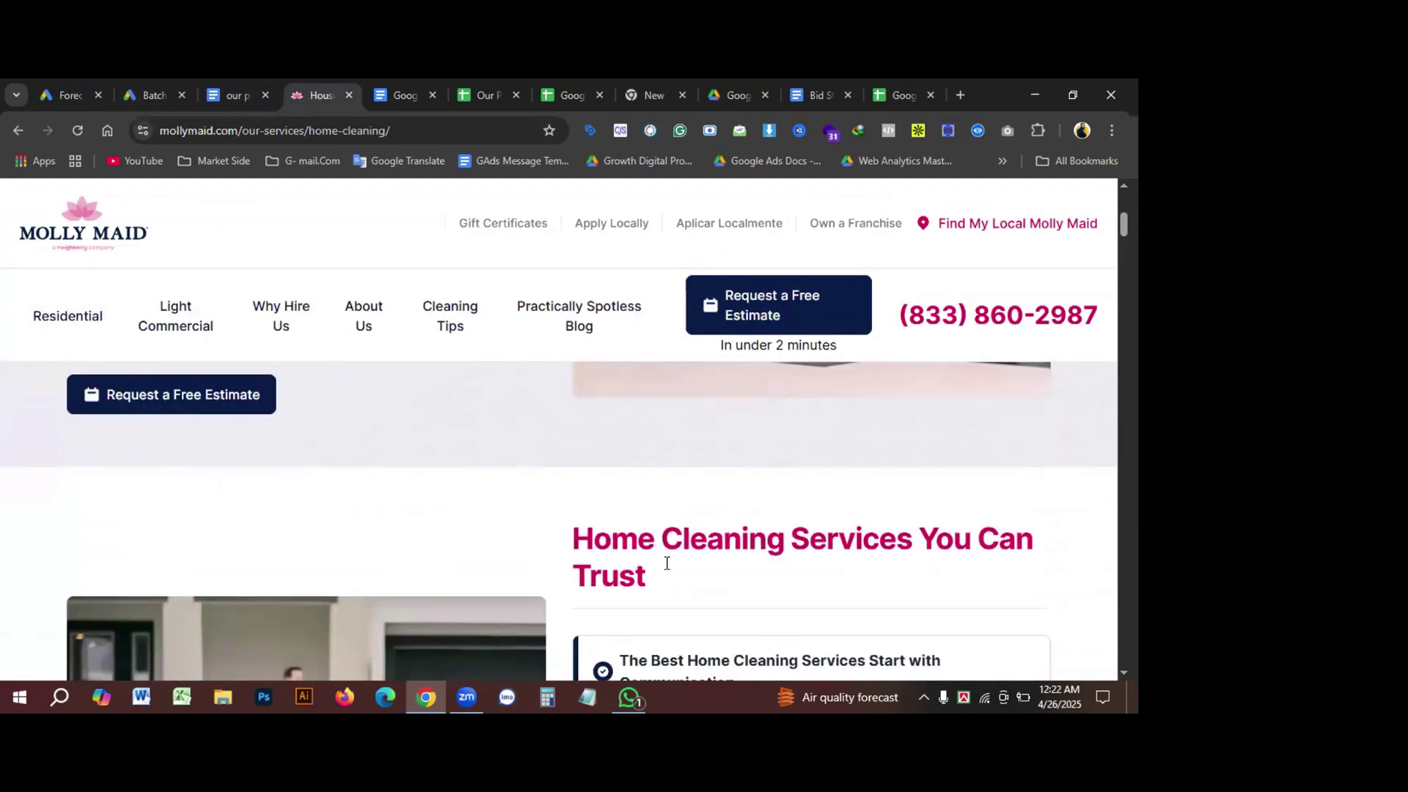
{"action": "left_click_drag", "start_coordinate": [745, 575], "coordinate": [550, 525]}
{"action": "key", "text": "ctrl+c"}
{"action": "left_click", "coordinate": [151, 95]}
{"action": "left_click", "coordinate": [173, 442]}
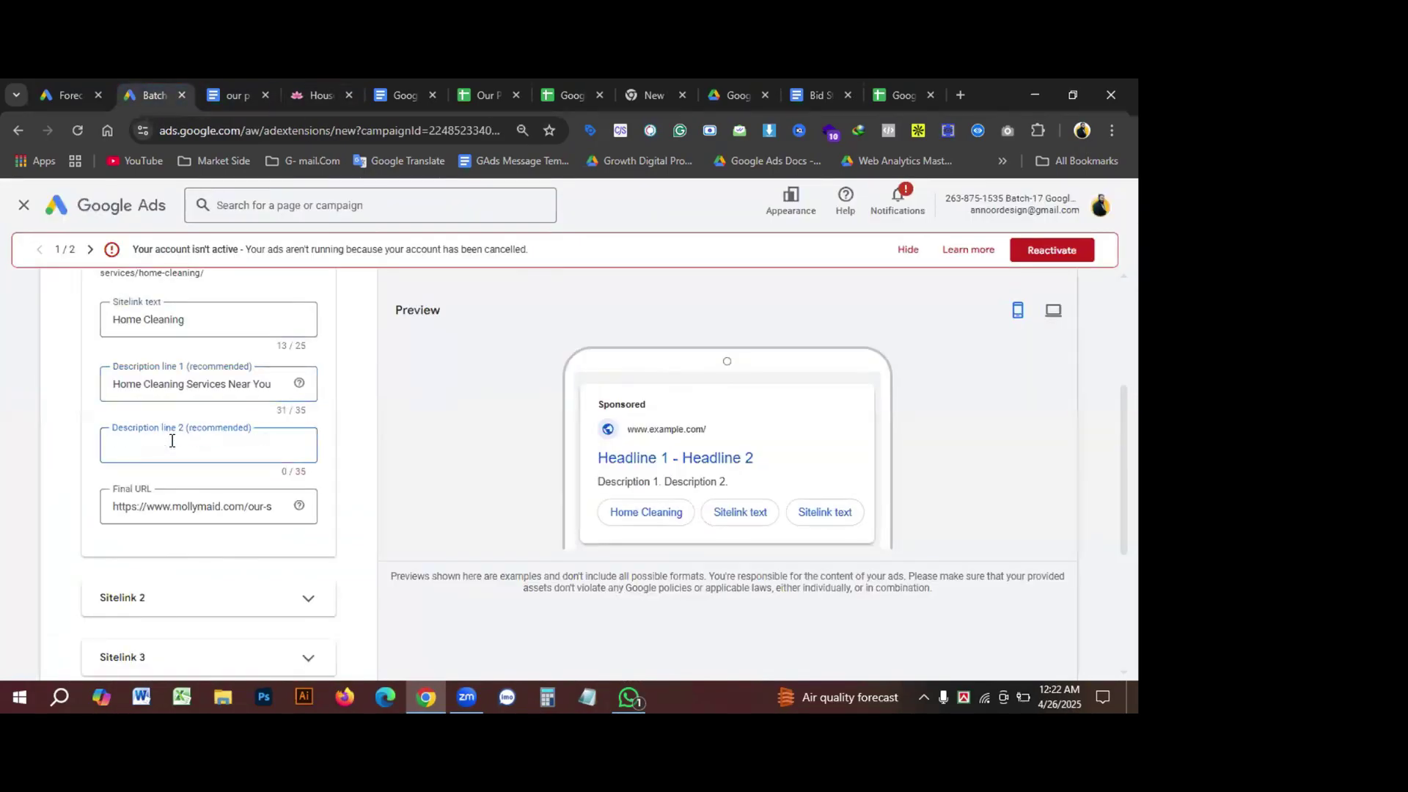
{"action": "key", "text": "ctrl+v"}
{"action": "left_click_drag", "start_coordinate": [152, 445], "coordinate": [44, 478]}
{"action": "left_click", "coordinate": [233, 446]}
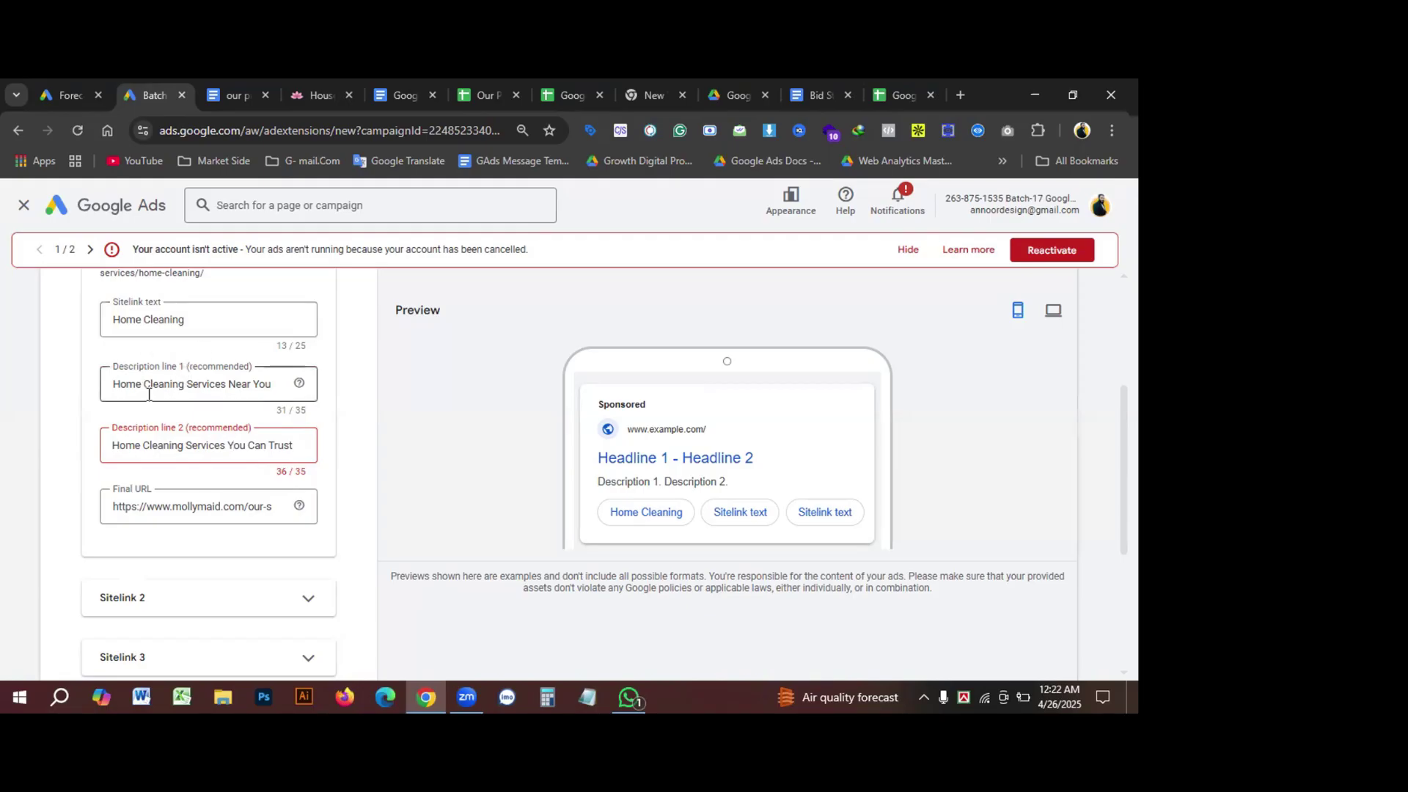
Step: Delete a space in description line 2 so it fits the 35-character limit
{"action": "left_click", "coordinate": [281, 386]}
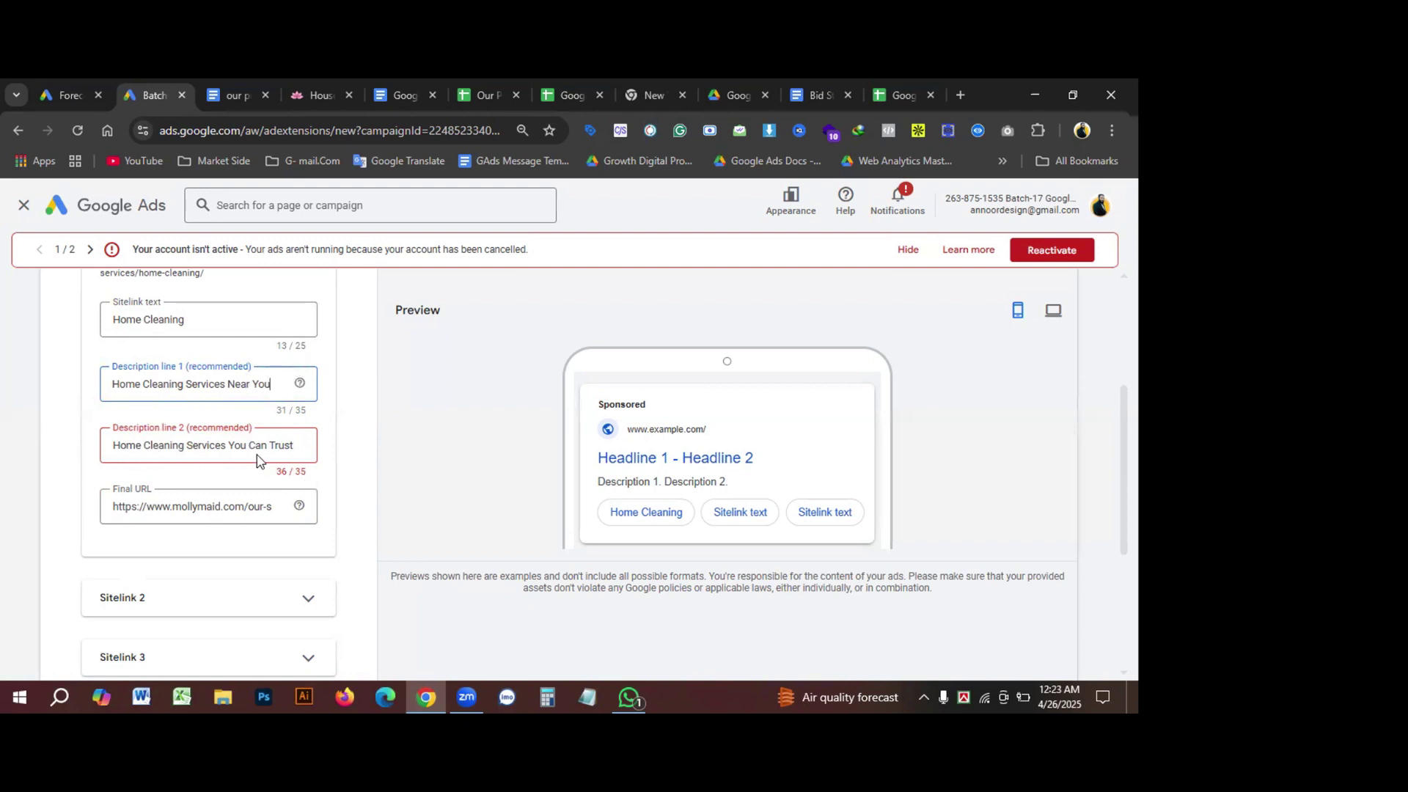
{"action": "left_click", "coordinate": [298, 448]}
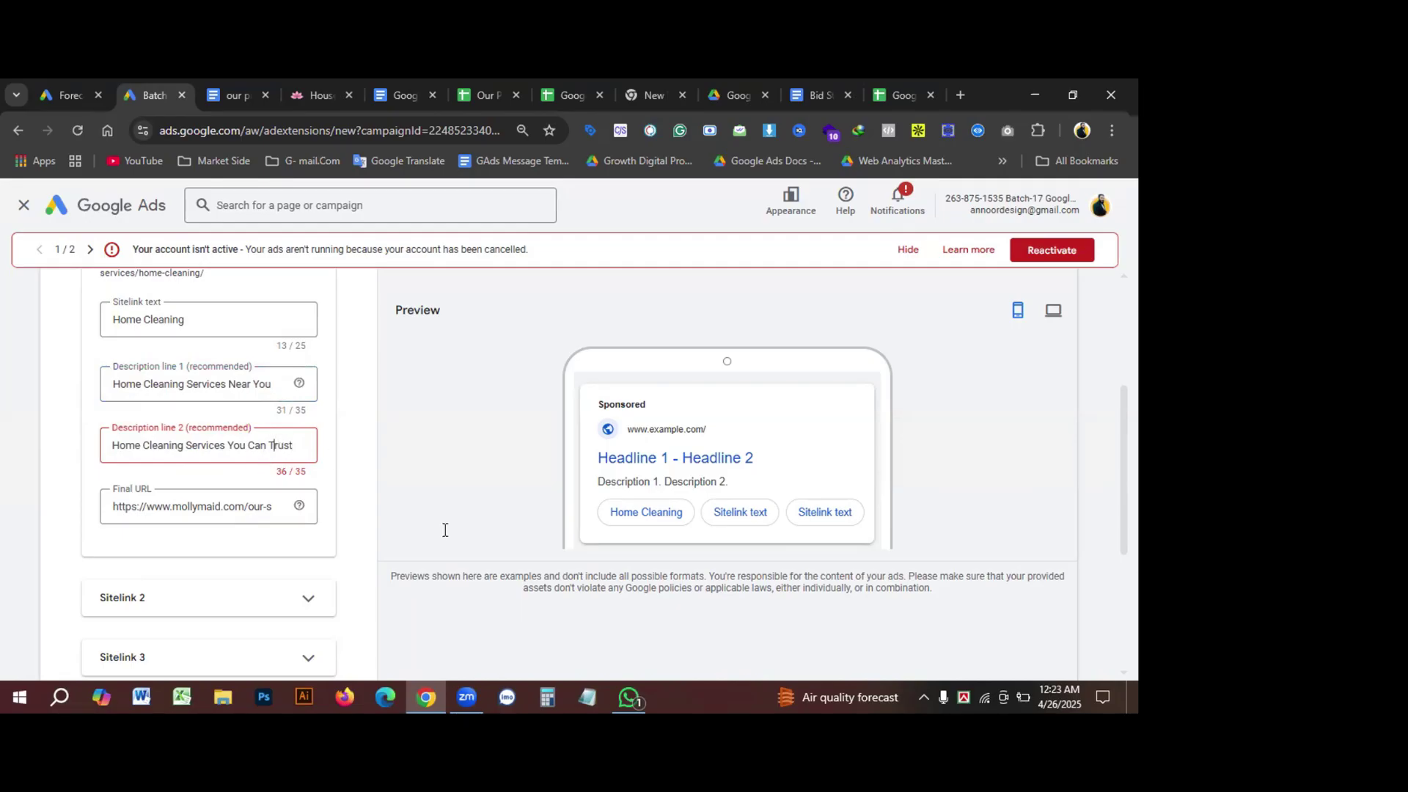
{"action": "key", "text": "BackSpace"}
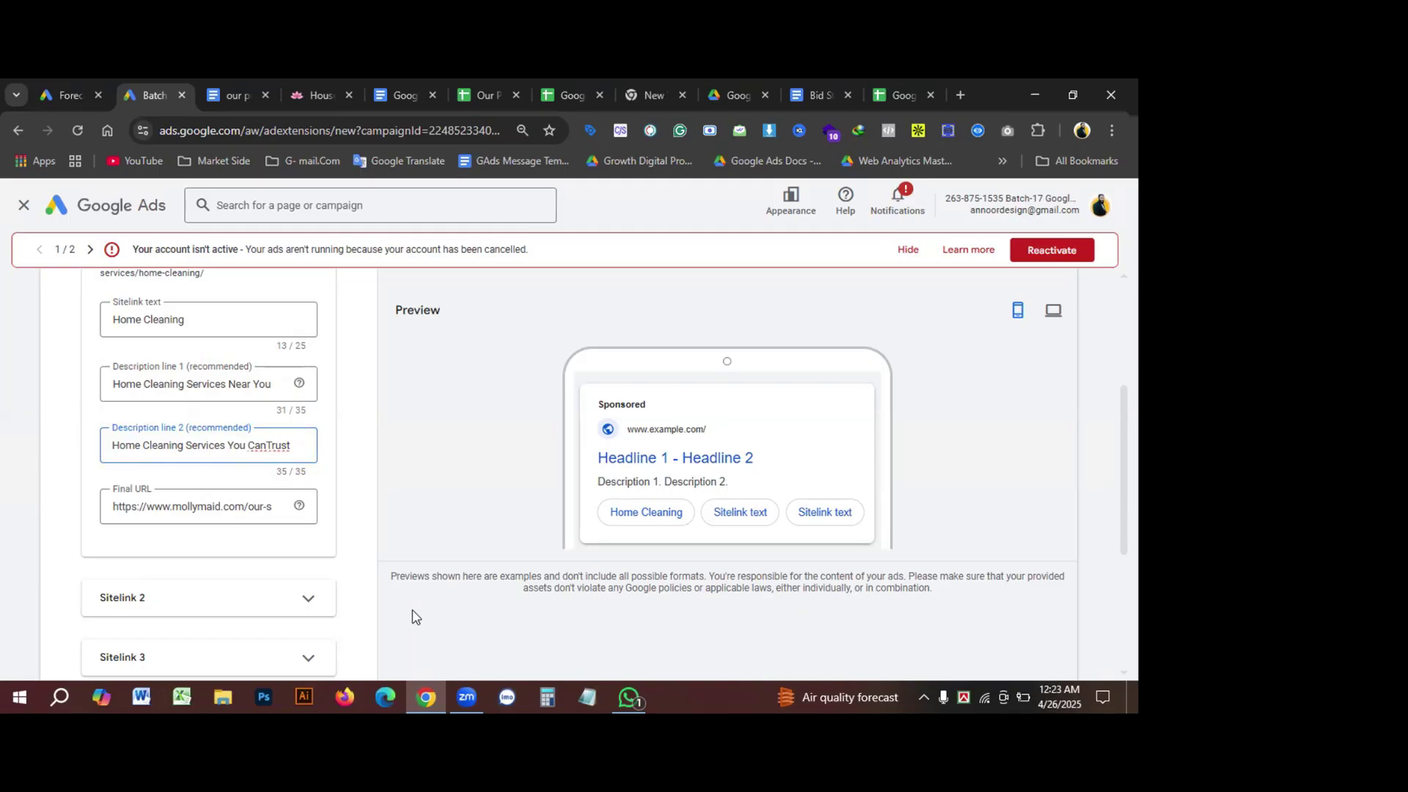
{"action": "left_click", "coordinate": [162, 514]}
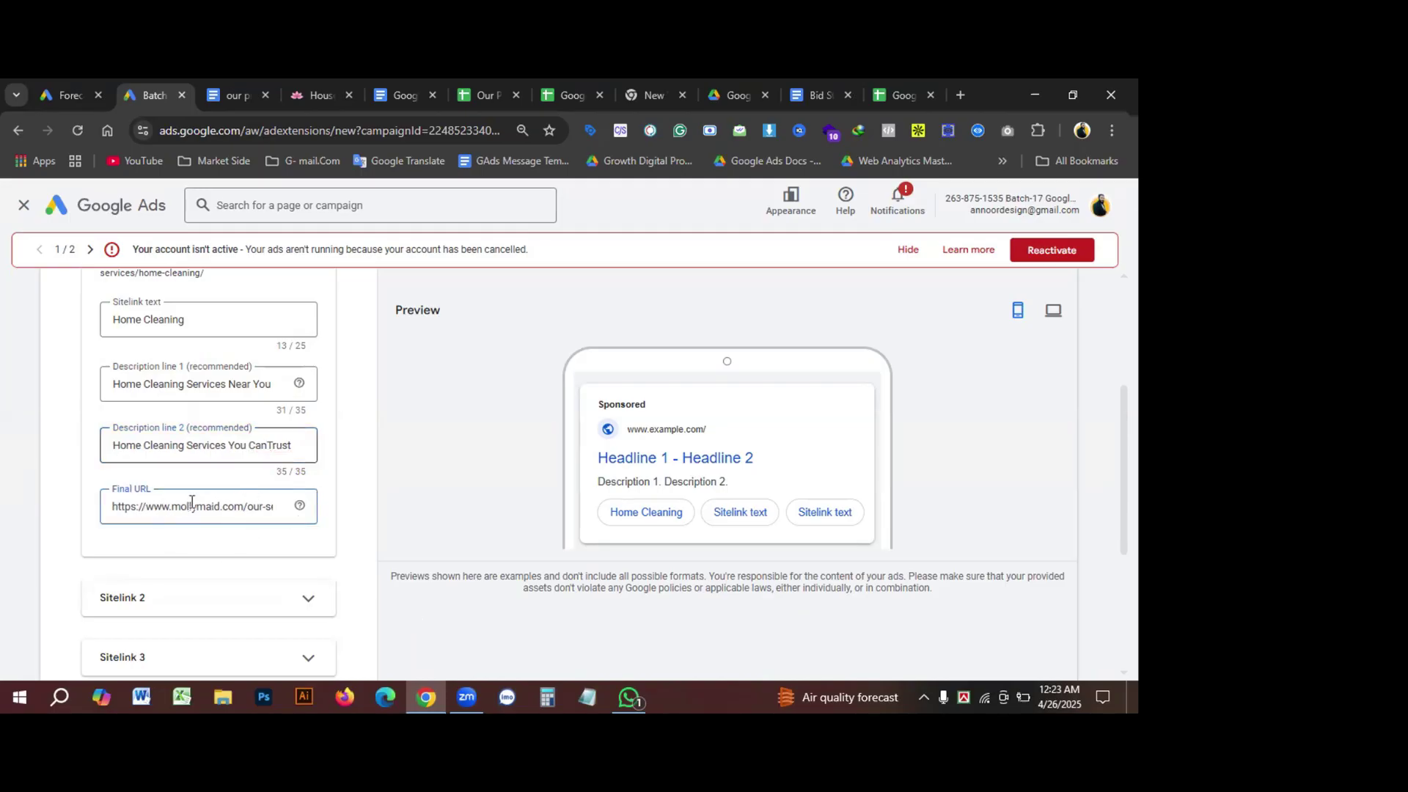
Step: Select the Home Cleaning page address again and return to the sitelink form
{"action": "left_click", "coordinate": [302, 94]}
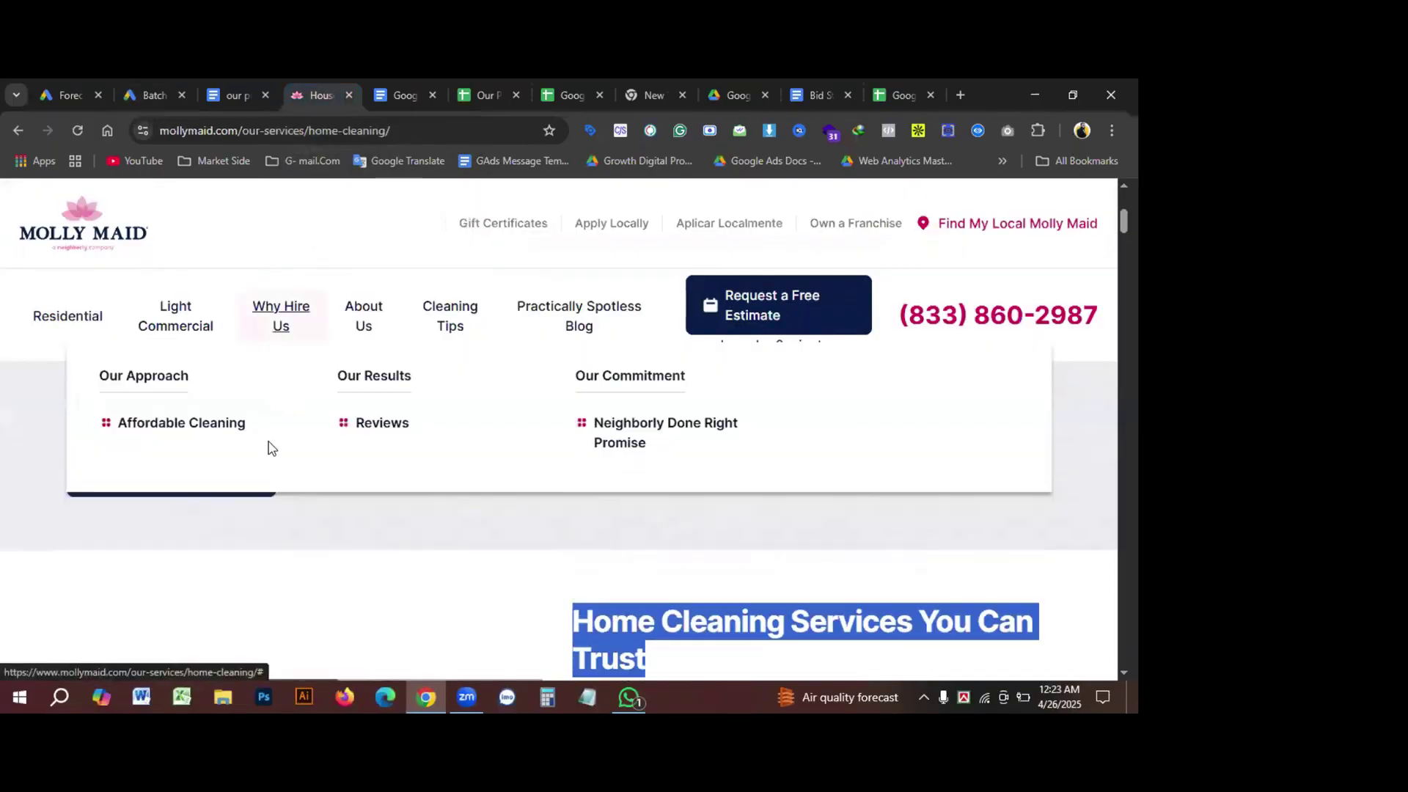
{"action": "scroll", "coordinate": [411, 484], "scroll_direction": "up", "scroll_amount": 5}
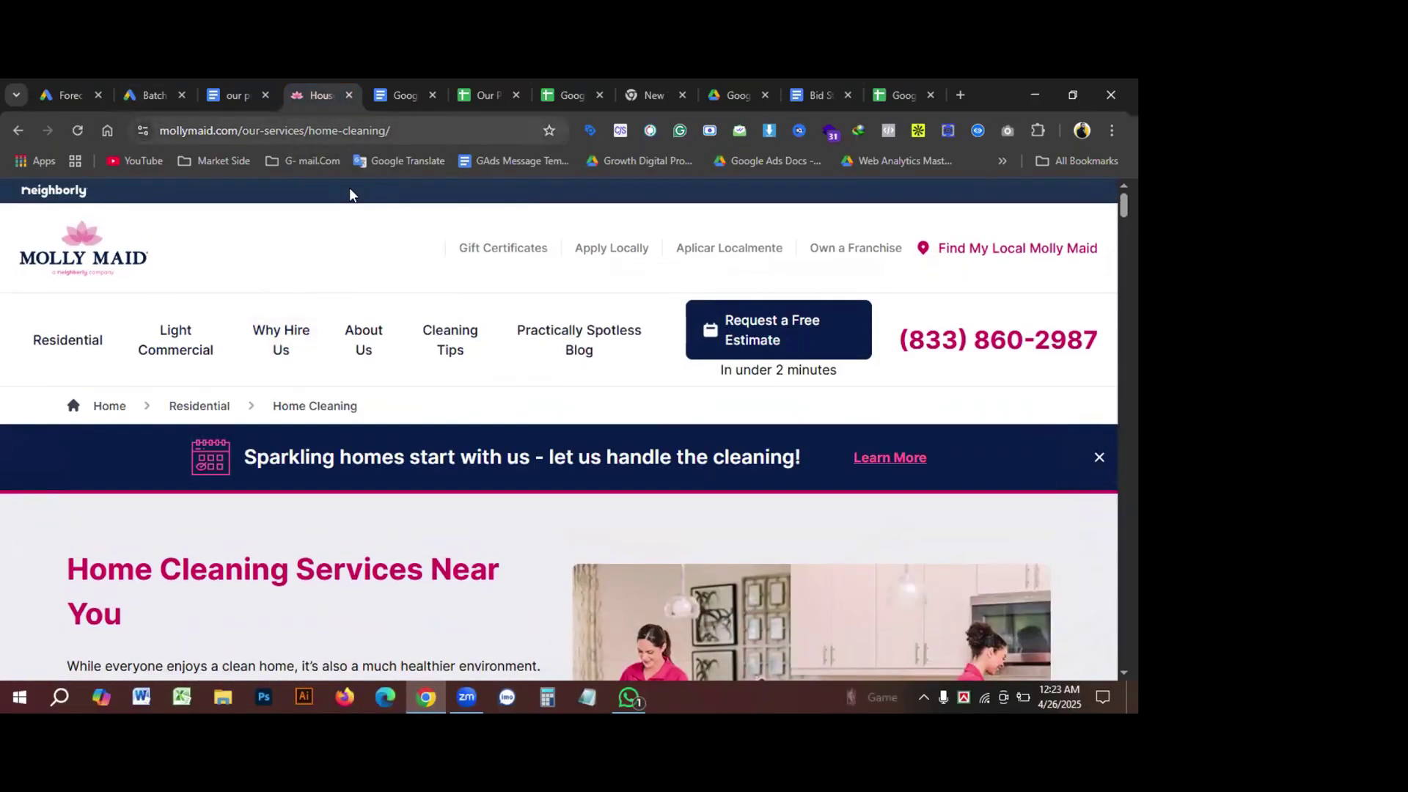
{"action": "key", "text": "ctrl+l"}
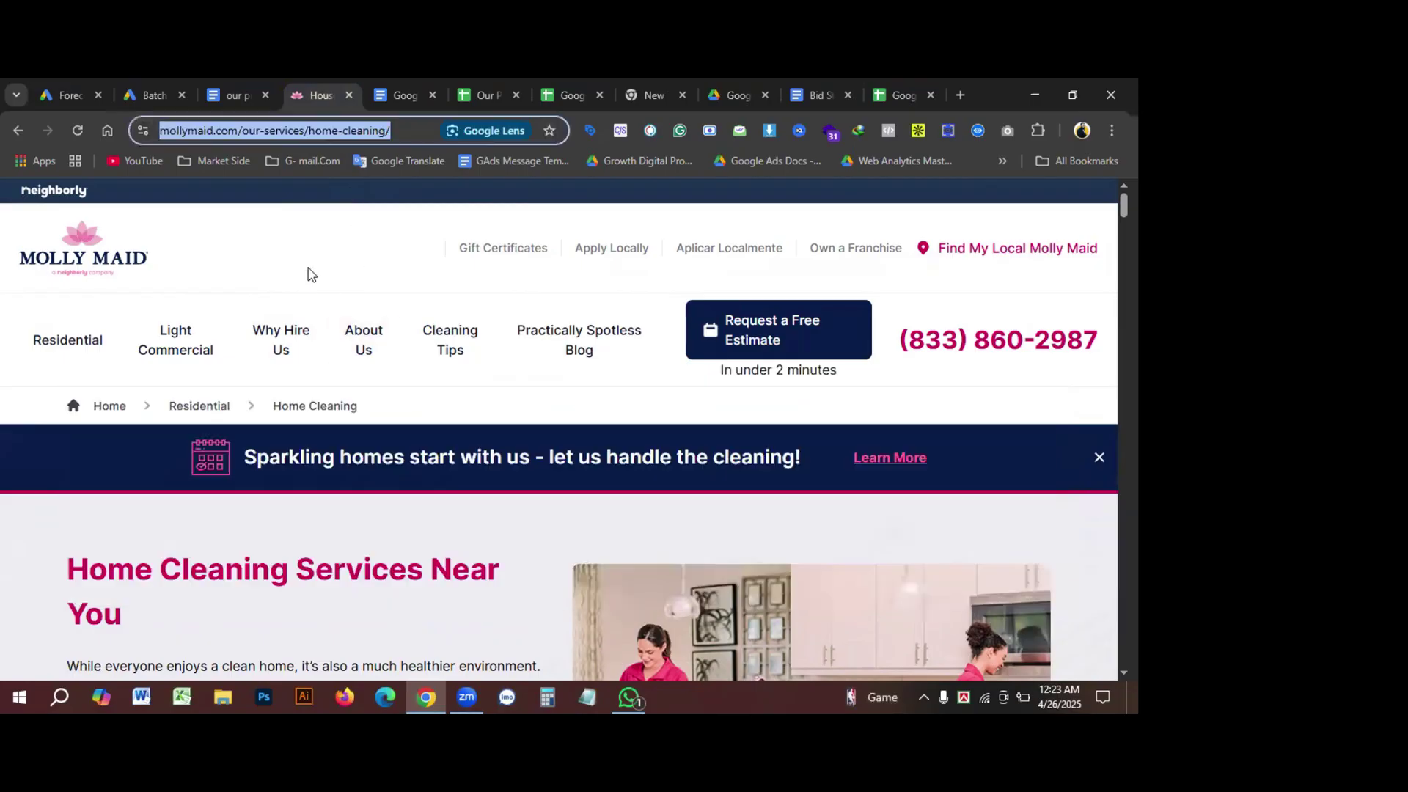
{"action": "left_click", "coordinate": [152, 95]}
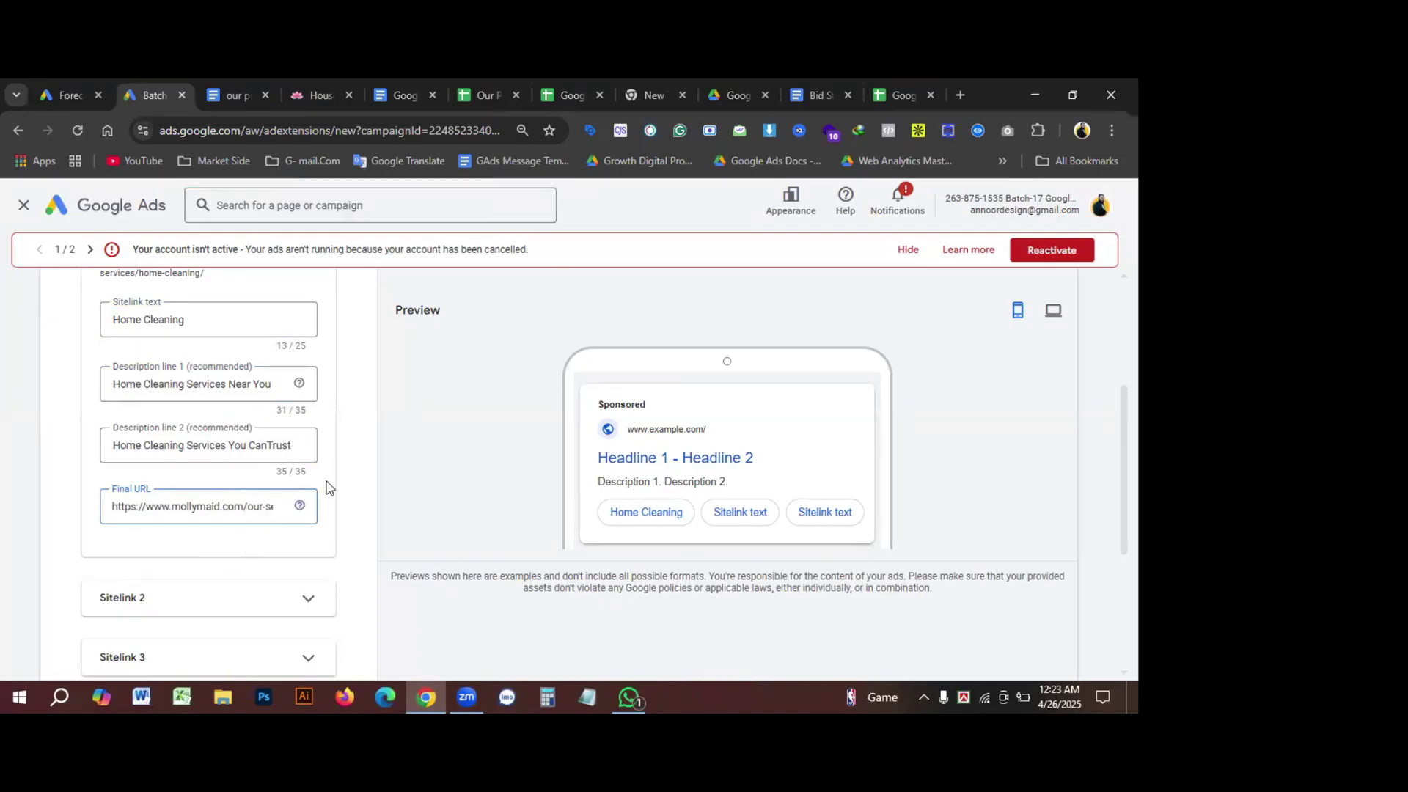
{"action": "scroll", "coordinate": [374, 506], "scroll_direction": "up", "scroll_amount": 1}
{"action": "scroll", "coordinate": [374, 506], "scroll_direction": "down", "scroll_amount": 2}
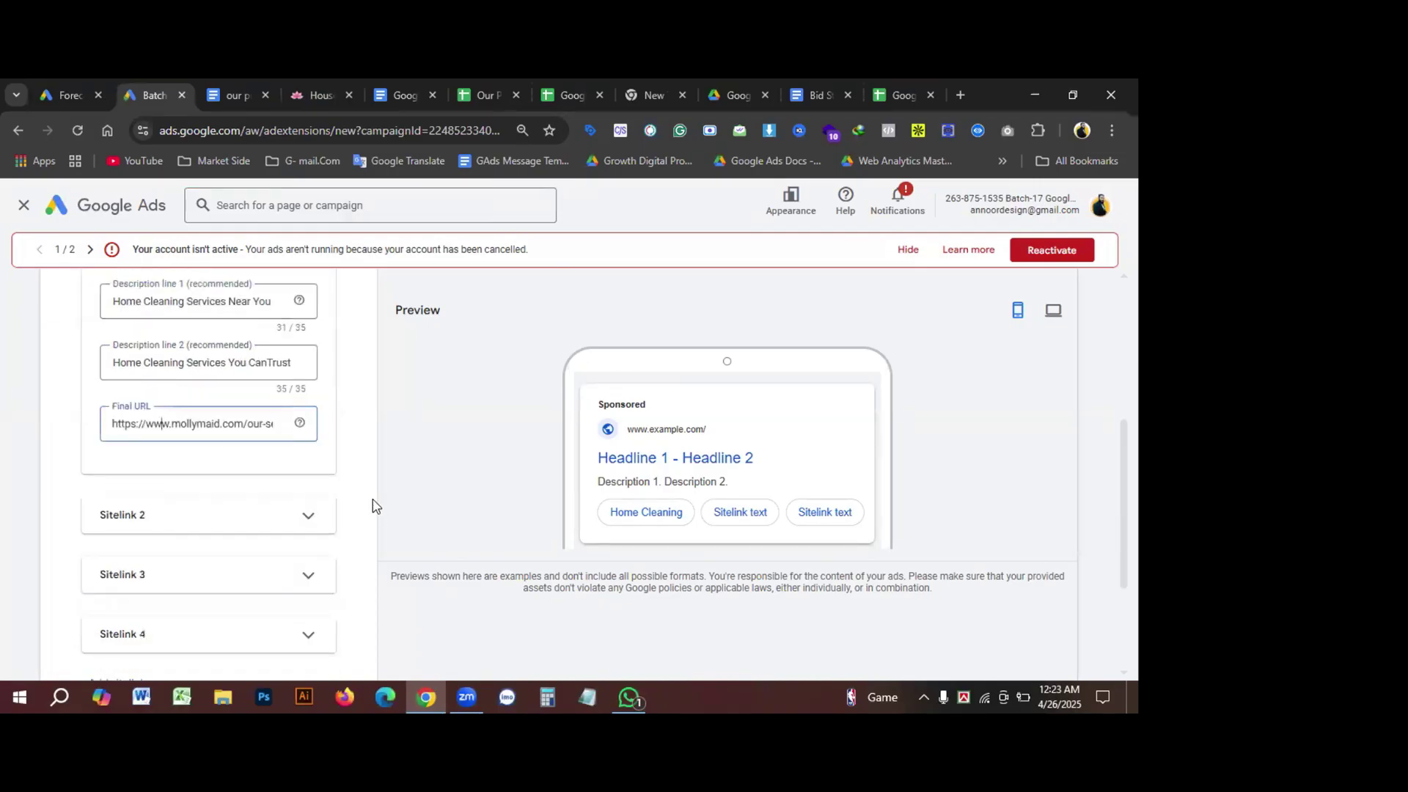
Step: Expand Sitelink 2 and fill its text with 'Special Event Cleaning' from the Molly Maid page
{"action": "left_click", "coordinate": [311, 514]}
{"action": "scroll", "coordinate": [367, 509], "scroll_direction": "down", "scroll_amount": 2}
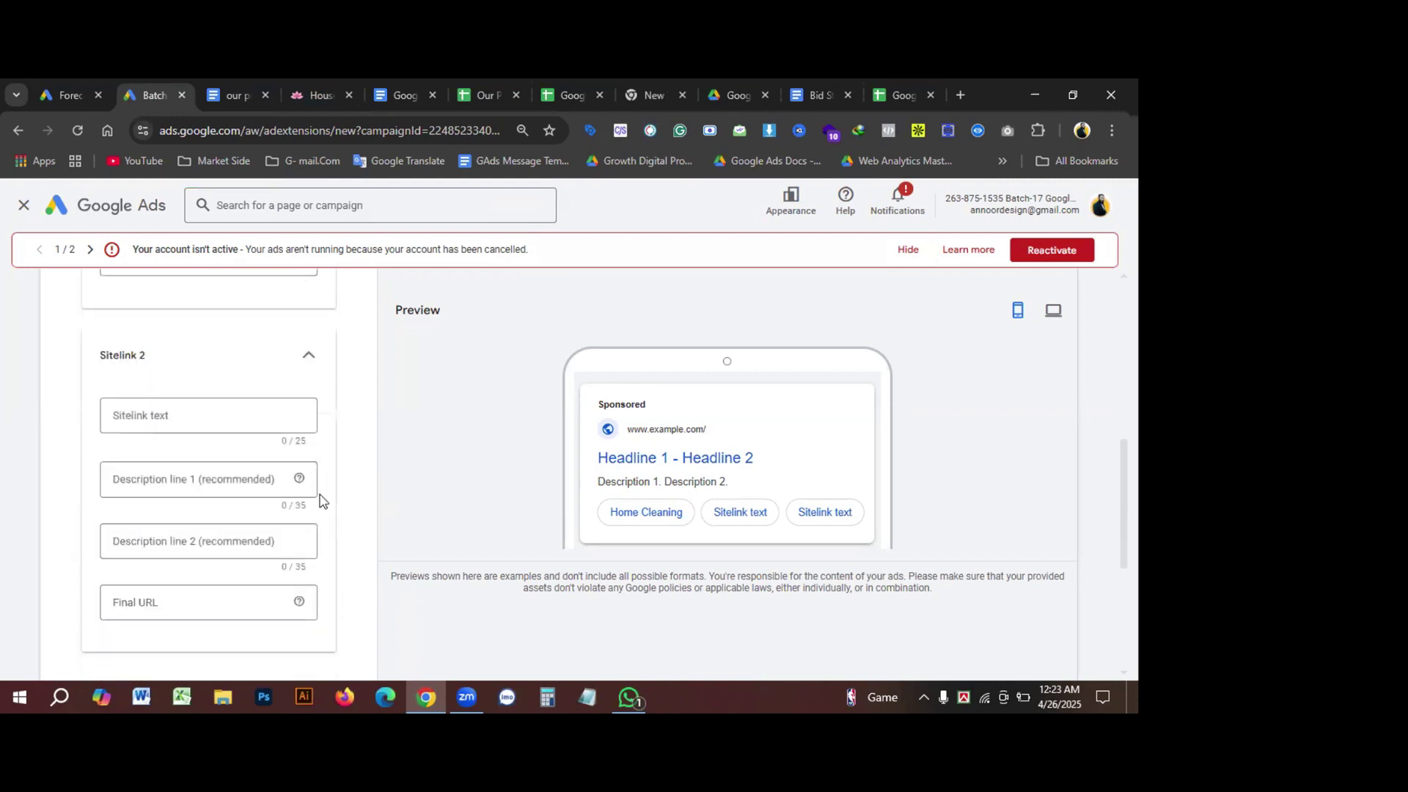
{"action": "left_click", "coordinate": [203, 415]}
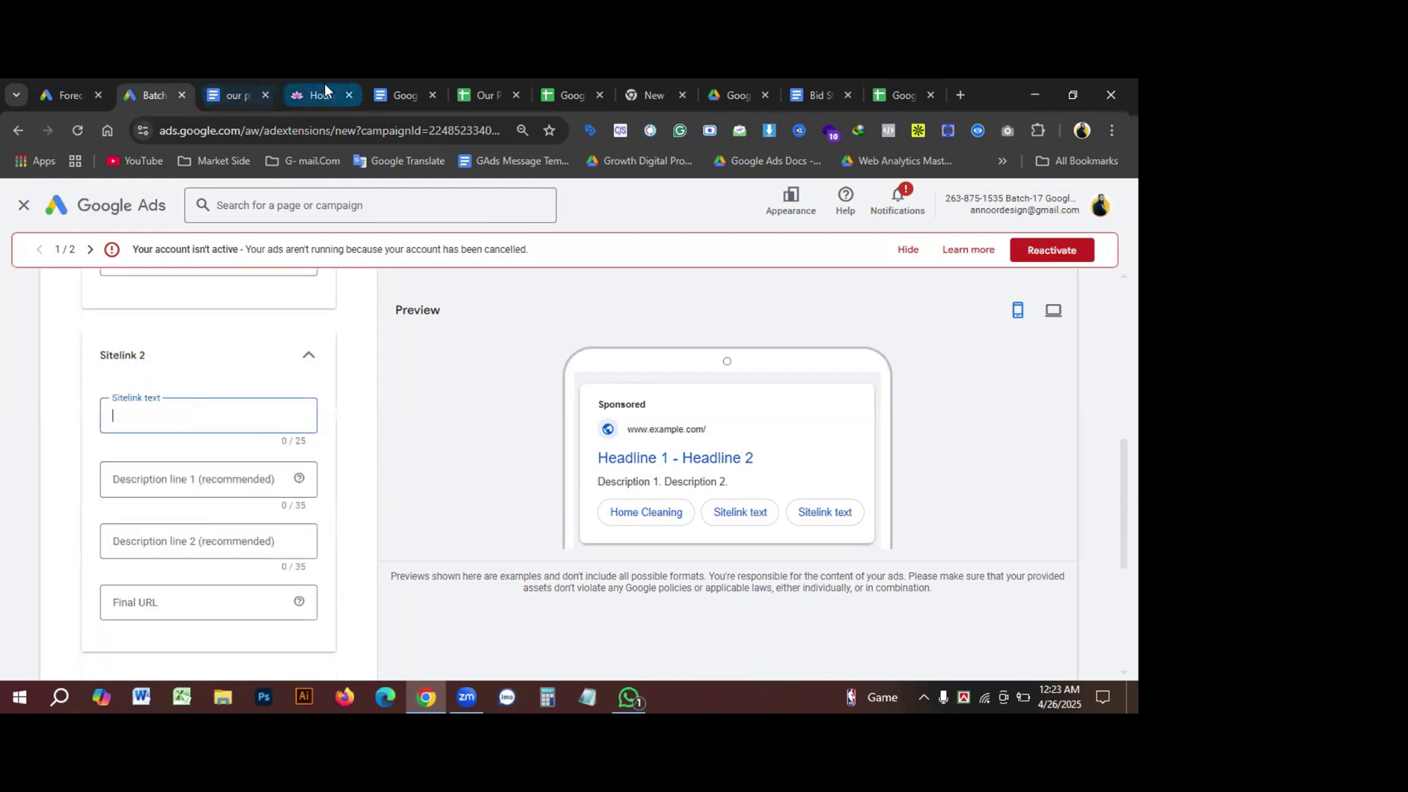
{"action": "left_click", "coordinate": [325, 89]}
{"action": "mouse_move", "coordinate": [389, 370]}
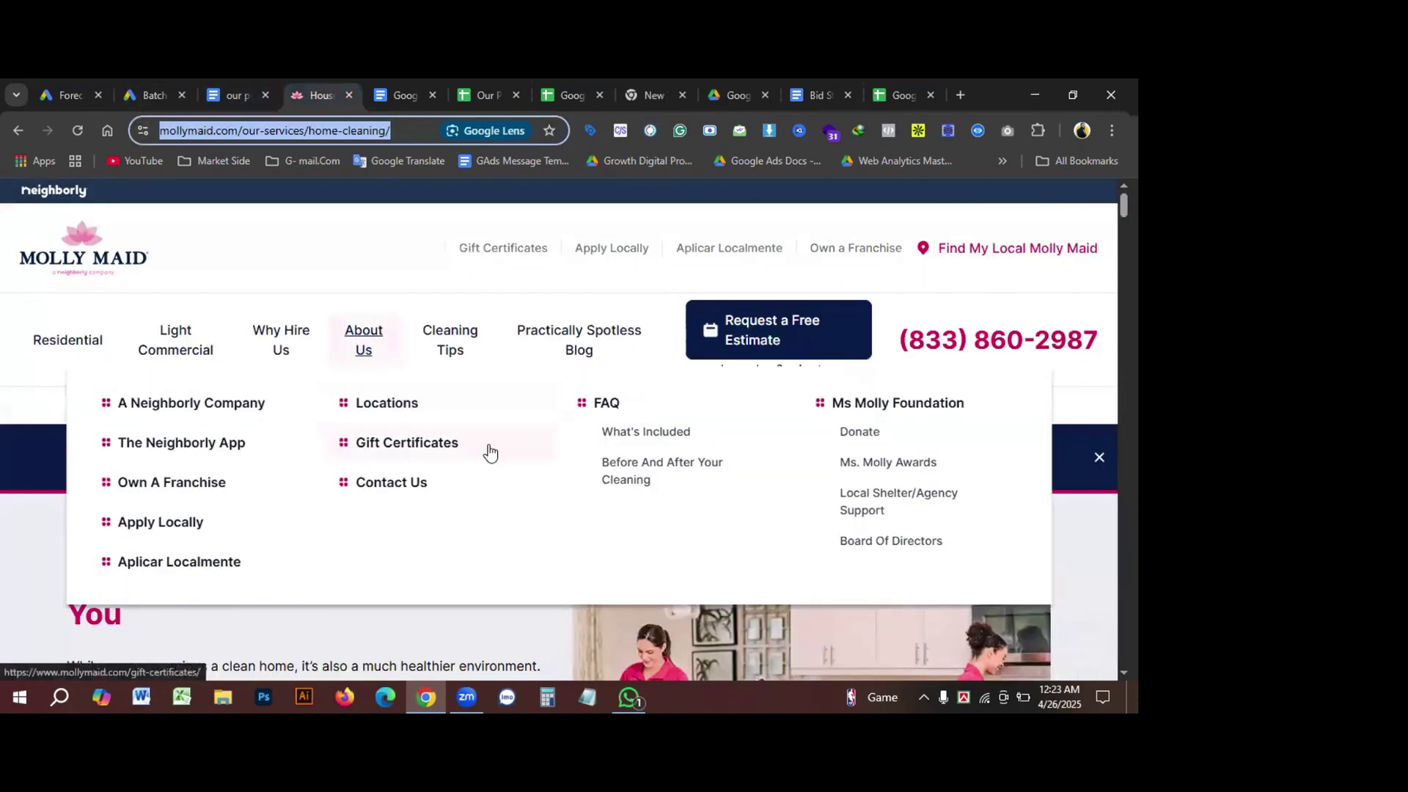
{"action": "mouse_move", "coordinate": [86, 344]}
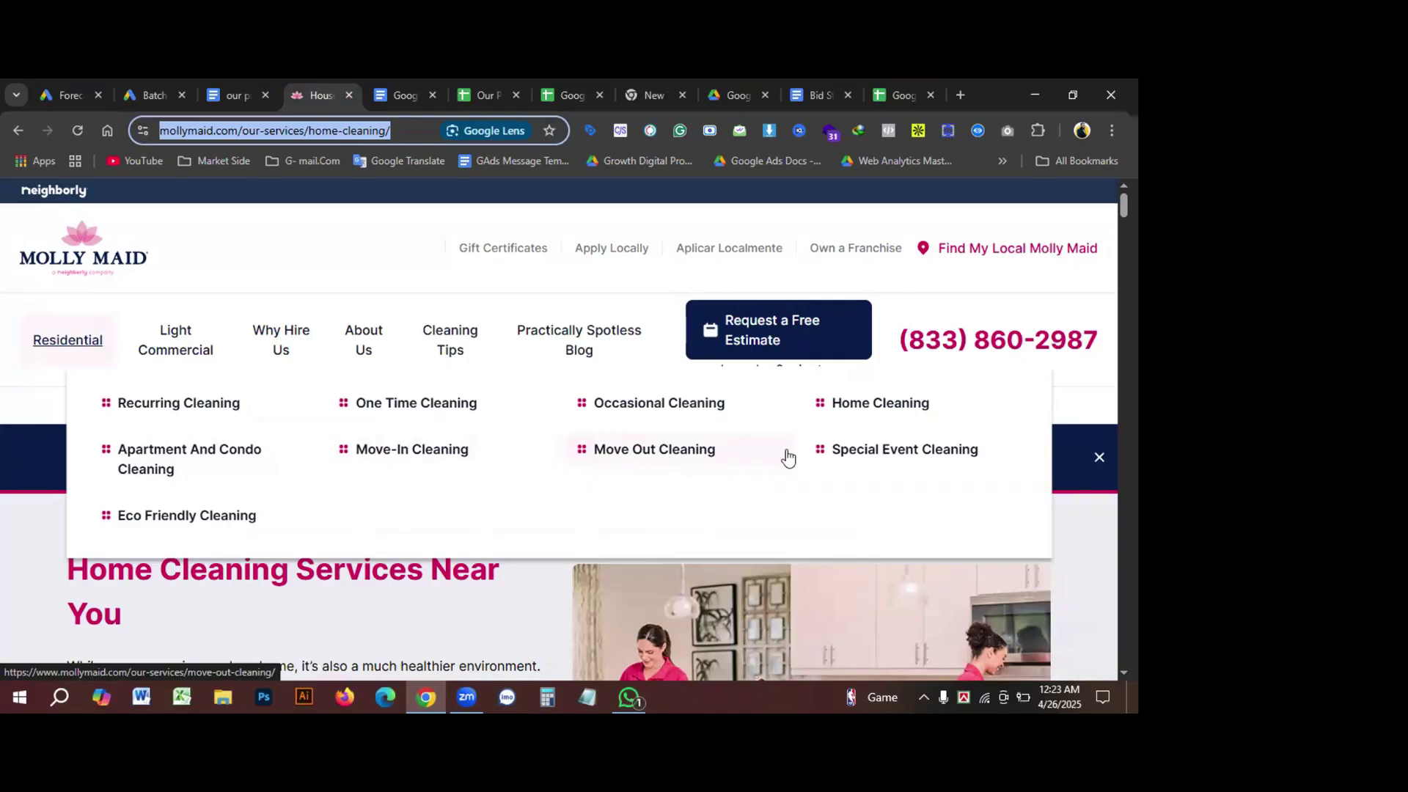
{"action": "left_click", "coordinate": [866, 452]}
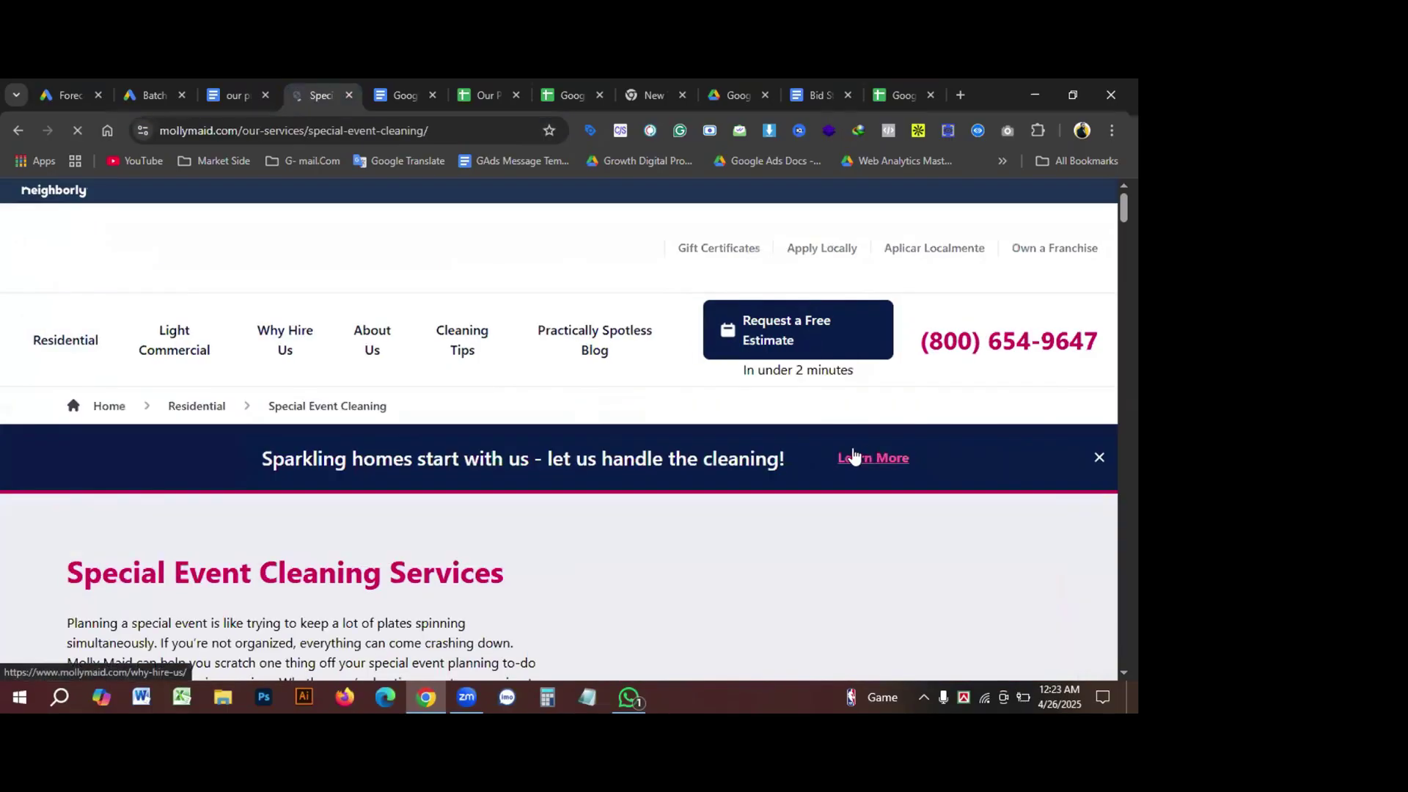
{"action": "left_click_drag", "start_coordinate": [68, 572], "coordinate": [395, 578]}
{"action": "key", "text": "ctrl+c"}
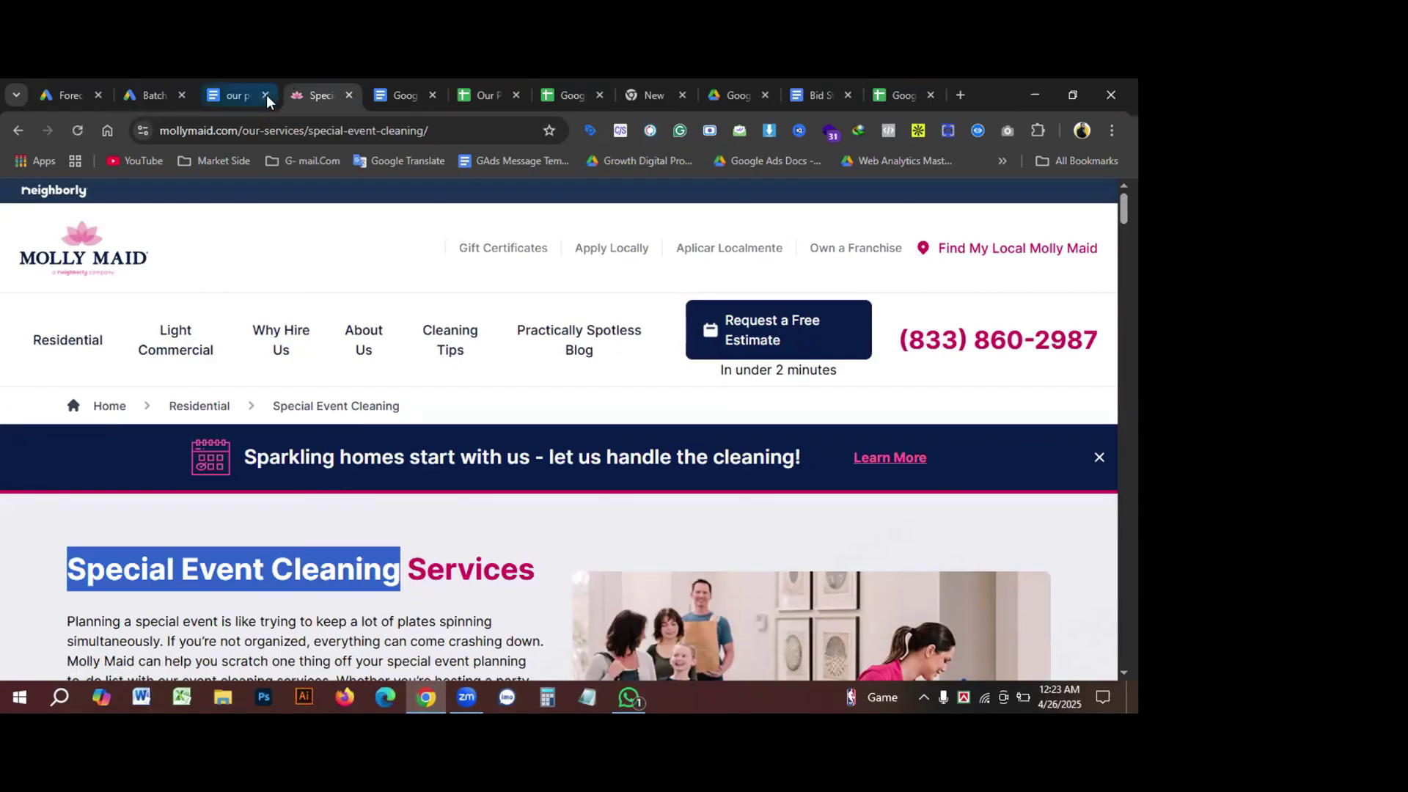
{"action": "left_click", "coordinate": [150, 94]}
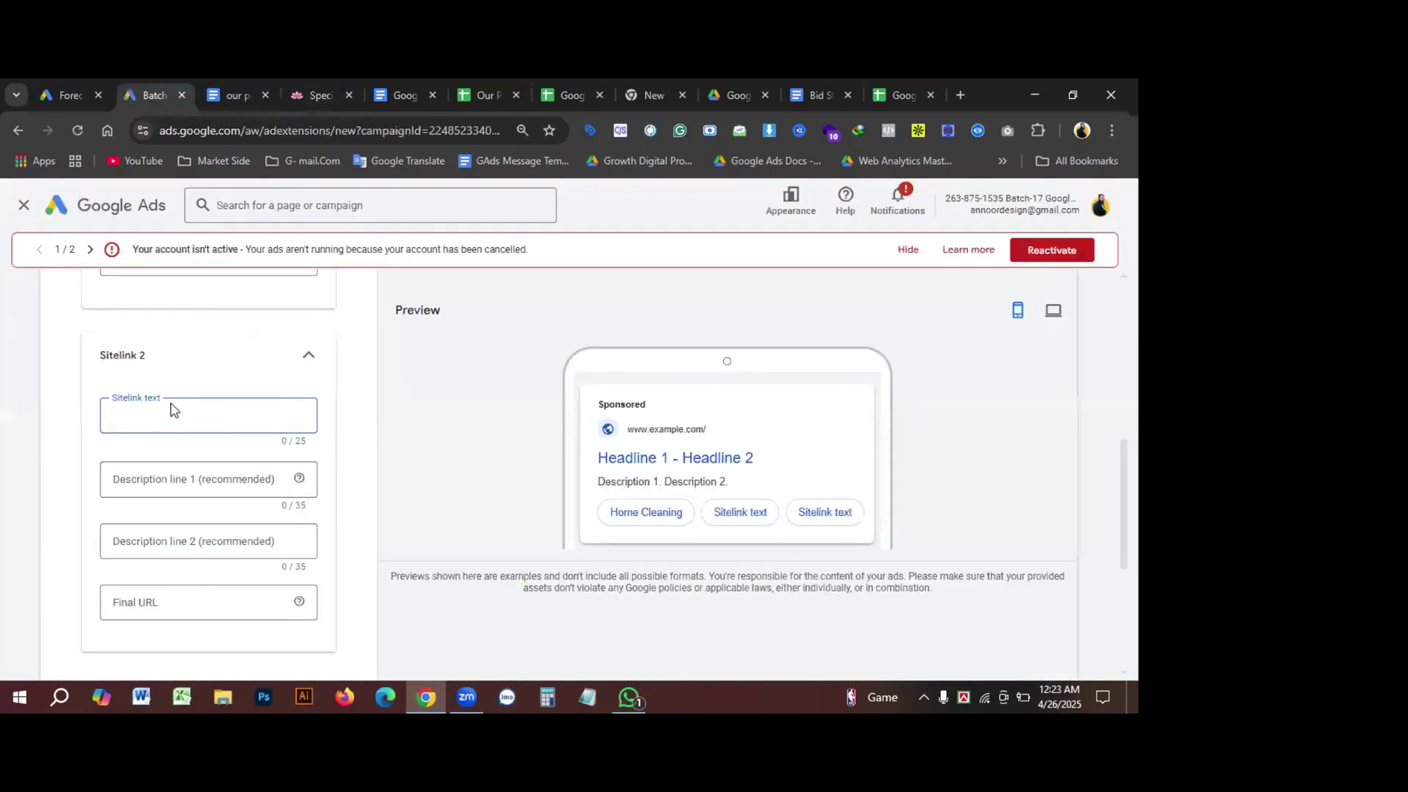
{"action": "key", "text": "ctrl+v"}
Step: Paste the Special Event Cleaning page address as Sitelink 2's Final URL
{"action": "key", "text": "ctrl+4"}
{"action": "scroll", "coordinate": [293, 363], "scroll_direction": "down", "scroll_amount": 1}
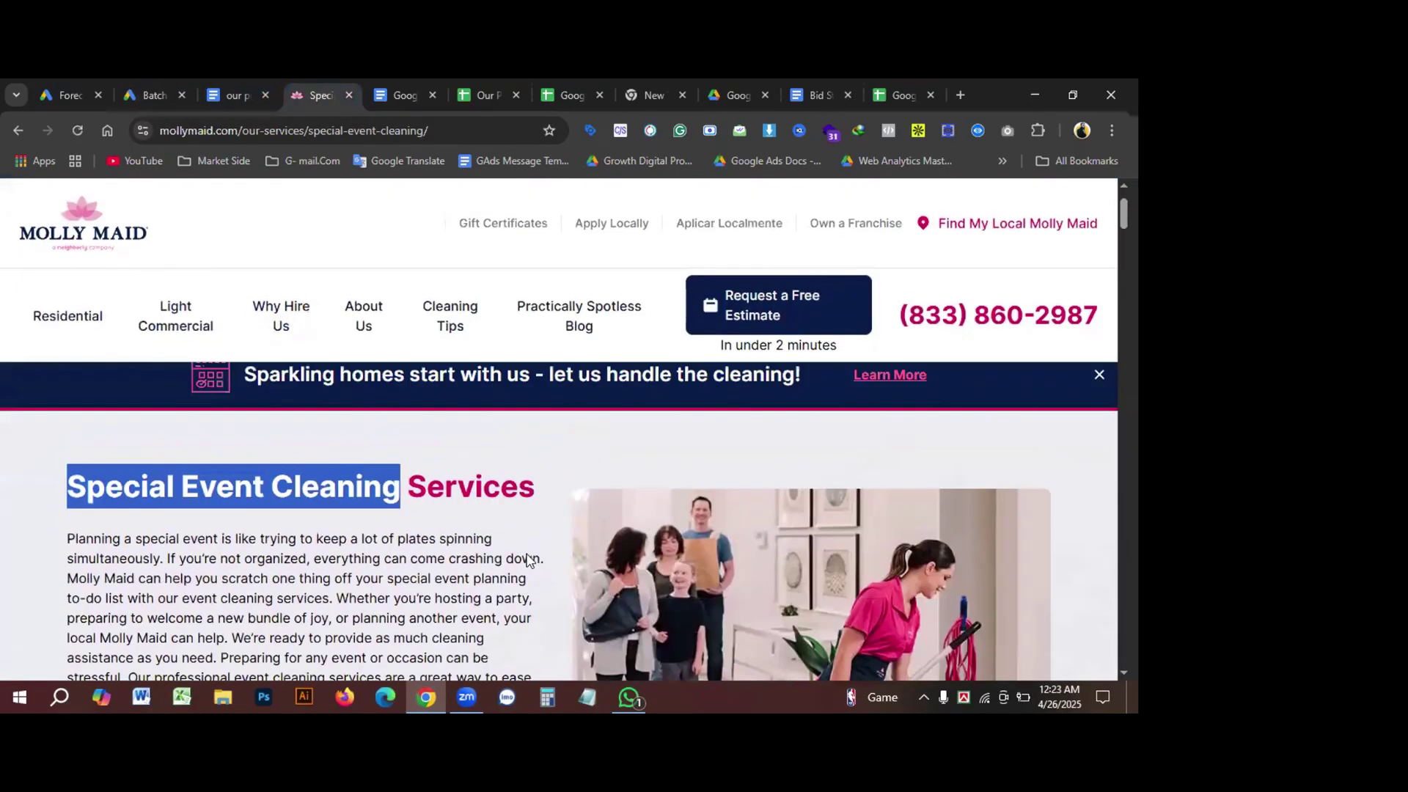
{"action": "key", "text": "ctrl+l"}
{"action": "key", "text": "ctrl+c"}
{"action": "left_click", "coordinate": [180, 90]}
{"action": "left_click", "coordinate": [163, 602]}
{"action": "key", "text": "ctrl+v"}
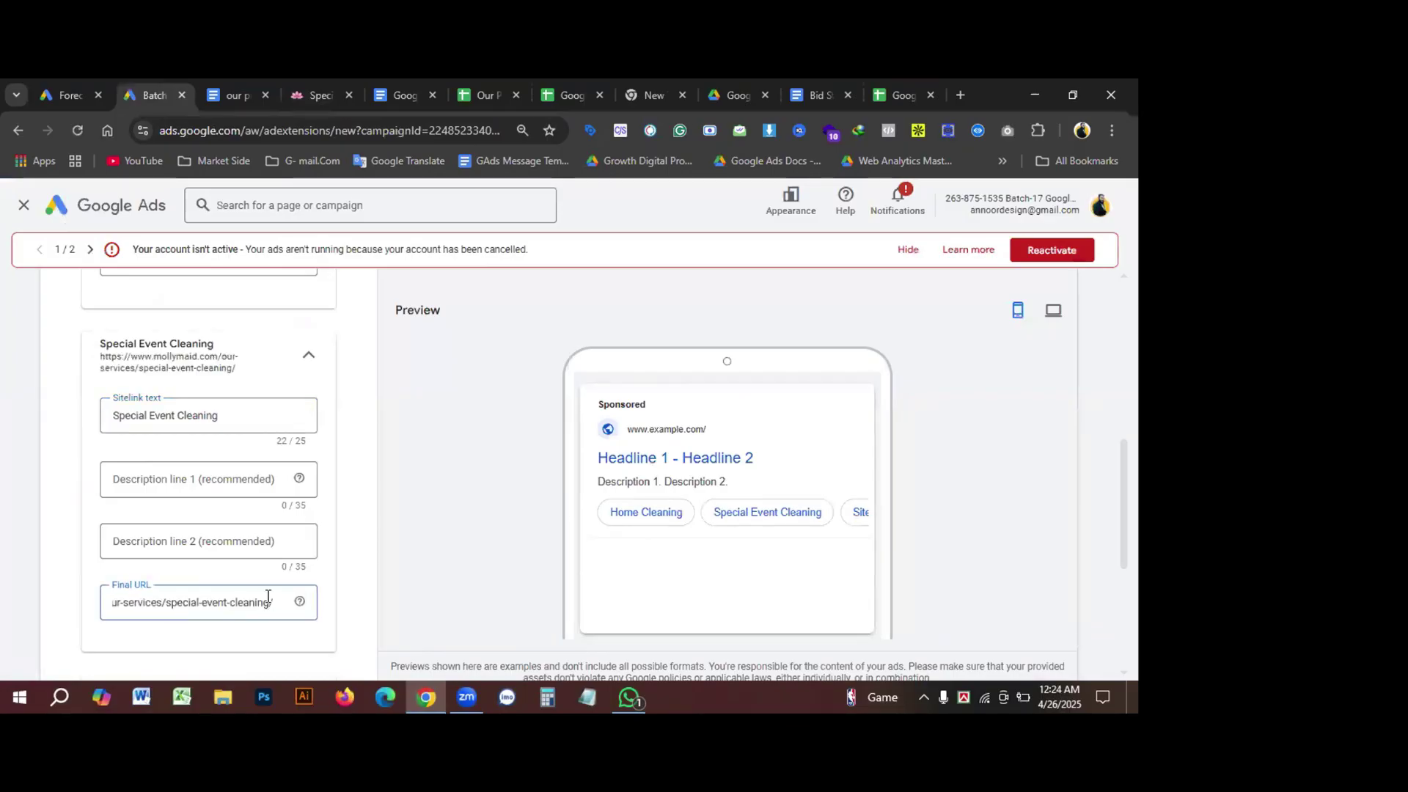
{"action": "left_click", "coordinate": [184, 478]}
Step: Fill description line 1 with the 'What is Special Event Cleaning?' heading
{"action": "key", "text": "ctrl+4"}
{"action": "scroll", "coordinate": [348, 500], "scroll_direction": "down", "scroll_amount": 1}
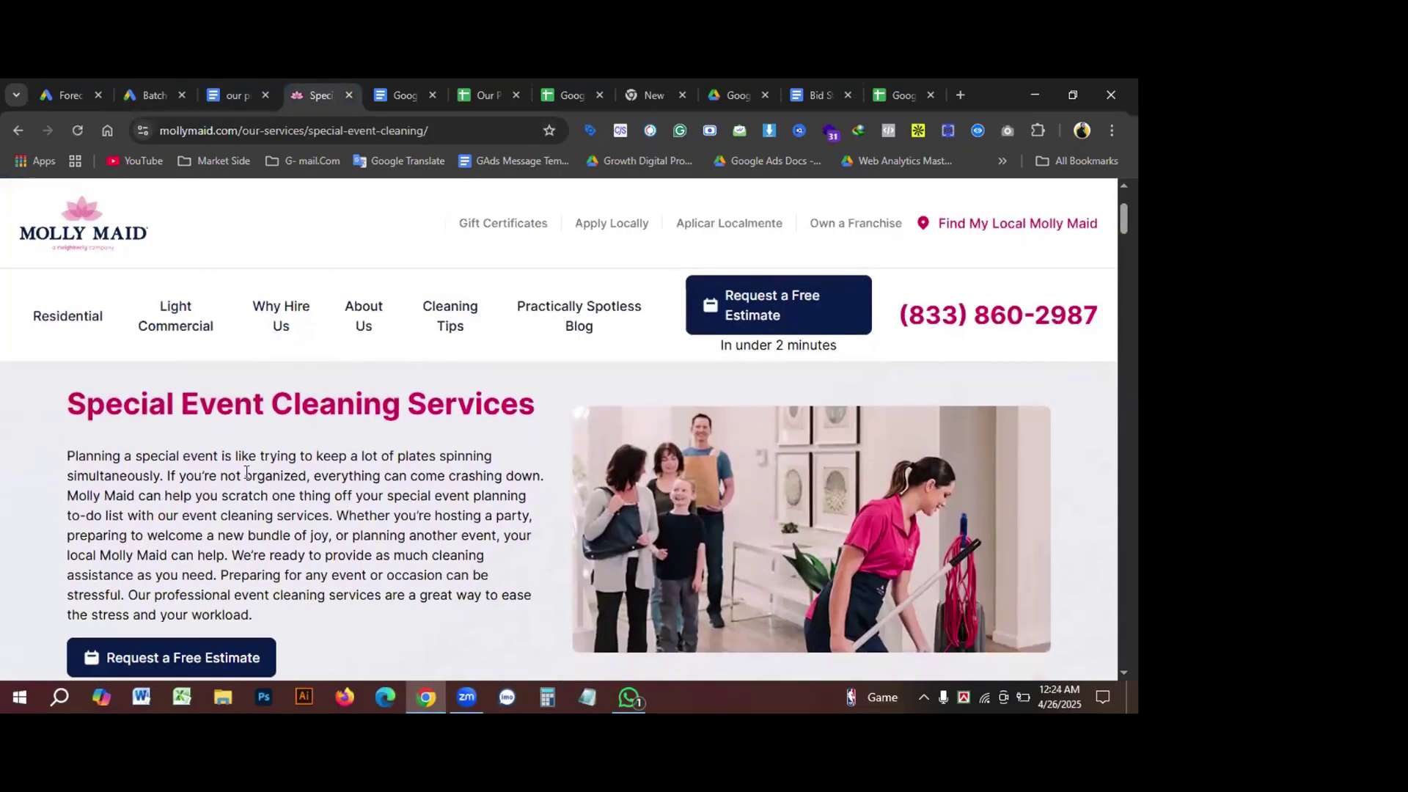
{"action": "scroll", "coordinate": [663, 519], "scroll_direction": "down", "scroll_amount": 4}
{"action": "scroll", "coordinate": [741, 534], "scroll_direction": "down", "scroll_amount": 5}
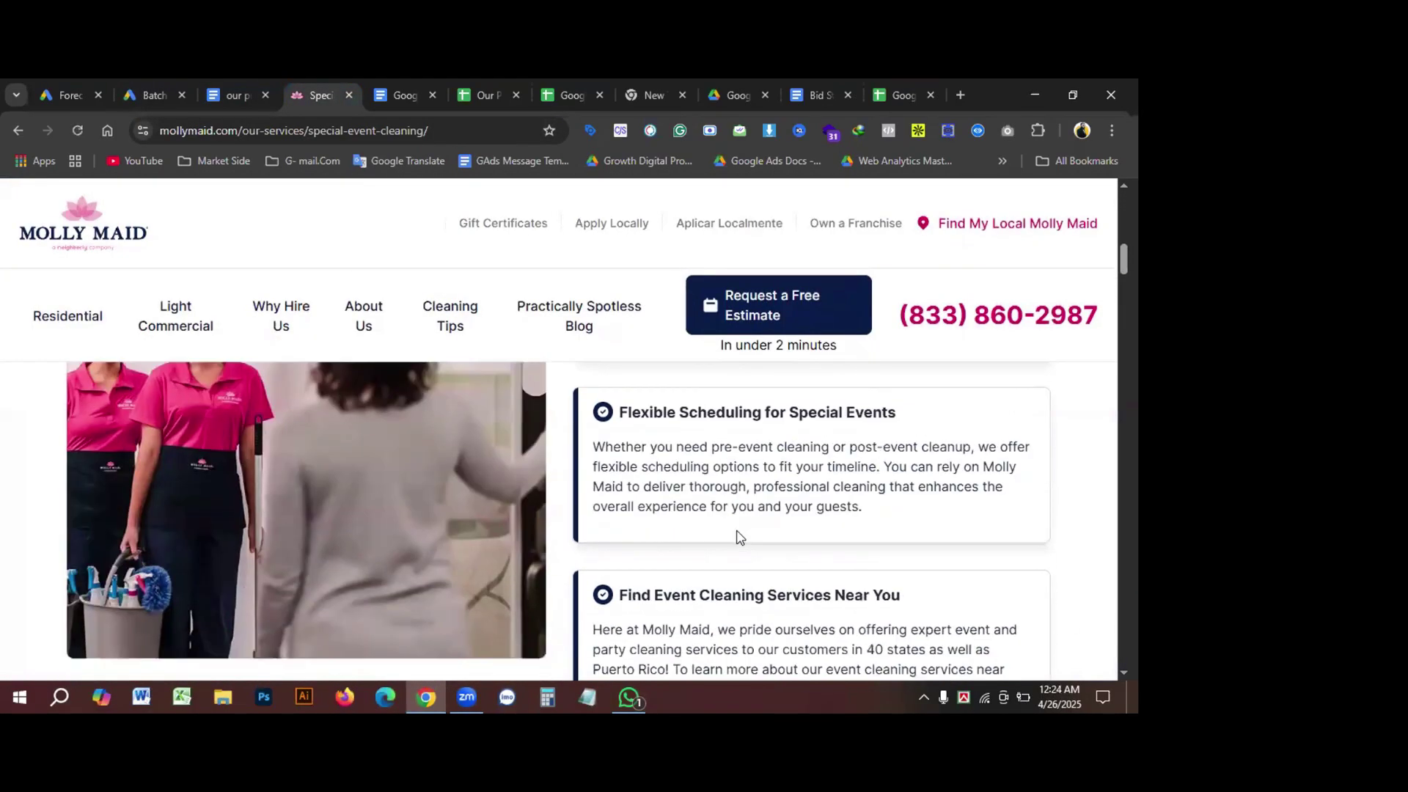
{"action": "scroll", "coordinate": [587, 550], "scroll_direction": "up", "scroll_amount": 6}
{"action": "left_click_drag", "start_coordinate": [587, 550], "coordinate": [1019, 555]}
{"action": "key", "text": "ctrl+c"}
{"action": "left_click", "coordinate": [151, 95]}
{"action": "key", "text": "ctrl+v"}
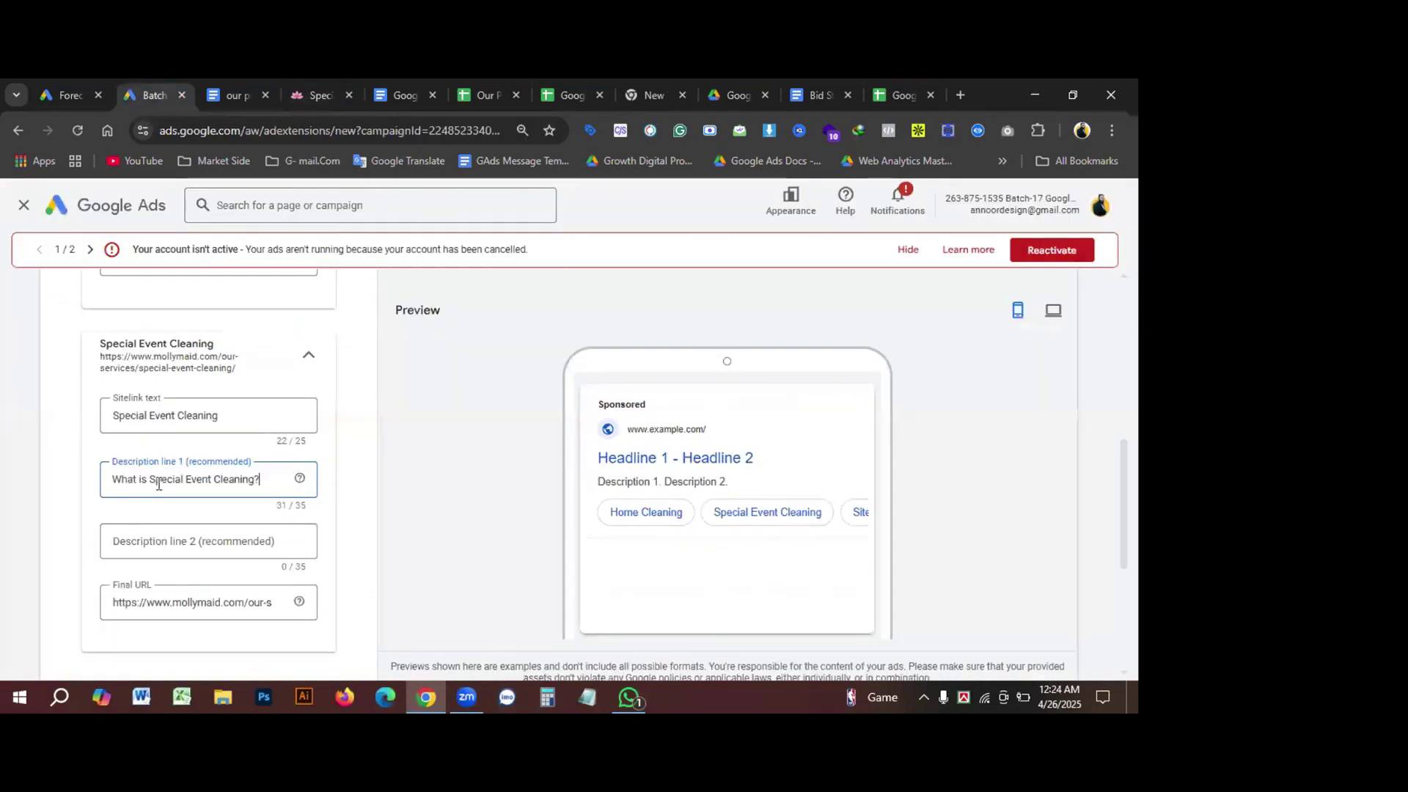
Step: Fill description line 2 with the copied Special Event Cleaning heading text
{"action": "left_click", "coordinate": [316, 95]}
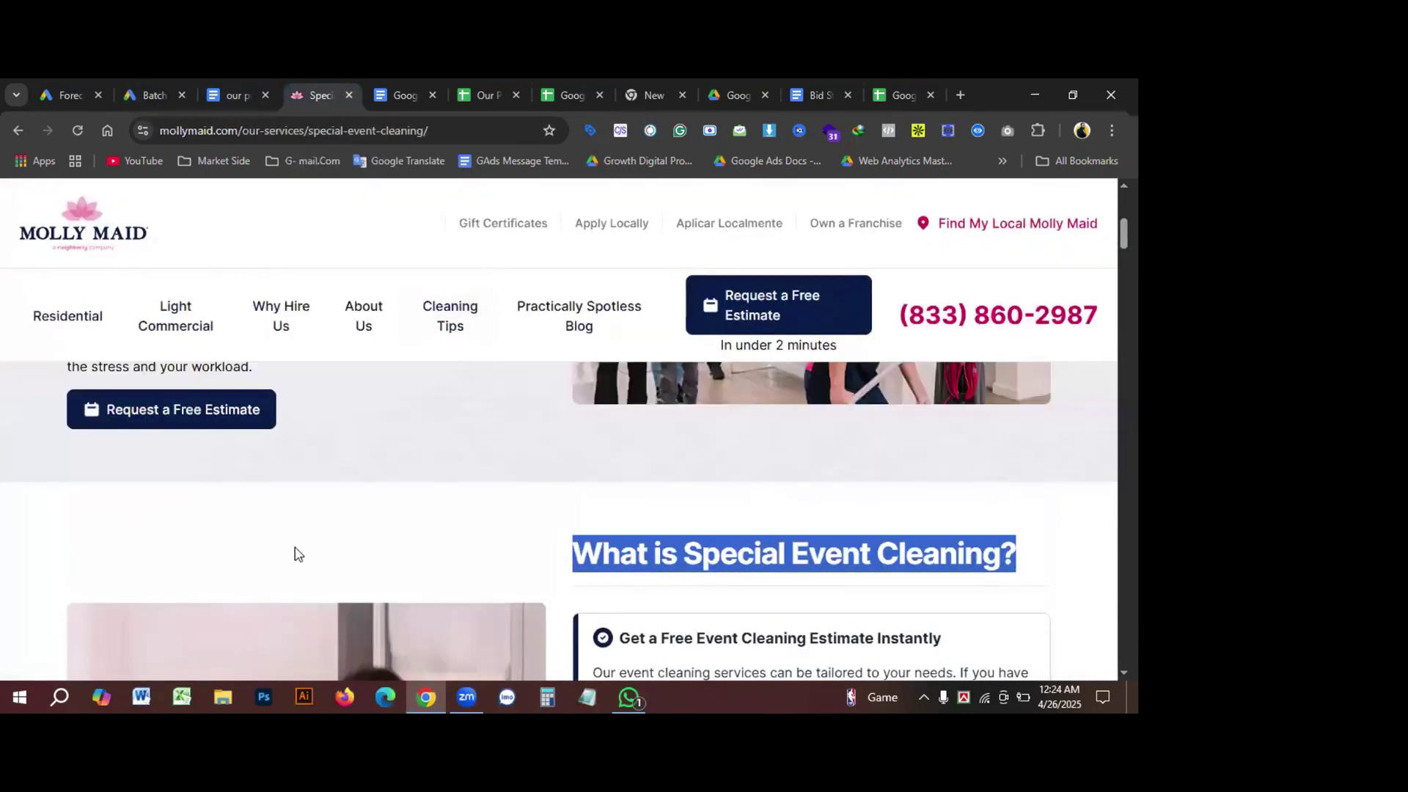
{"action": "scroll", "coordinate": [378, 576], "scroll_direction": "up", "scroll_amount": 5}
{"action": "left_click_drag", "start_coordinate": [534, 575], "coordinate": [281, 575]}
{"action": "left_click_drag", "start_coordinate": [400, 576], "coordinate": [66, 576]}
{"action": "left_click", "coordinate": [144, 91]}
{"action": "scroll", "coordinate": [245, 535], "scroll_direction": "up", "scroll_amount": 4}
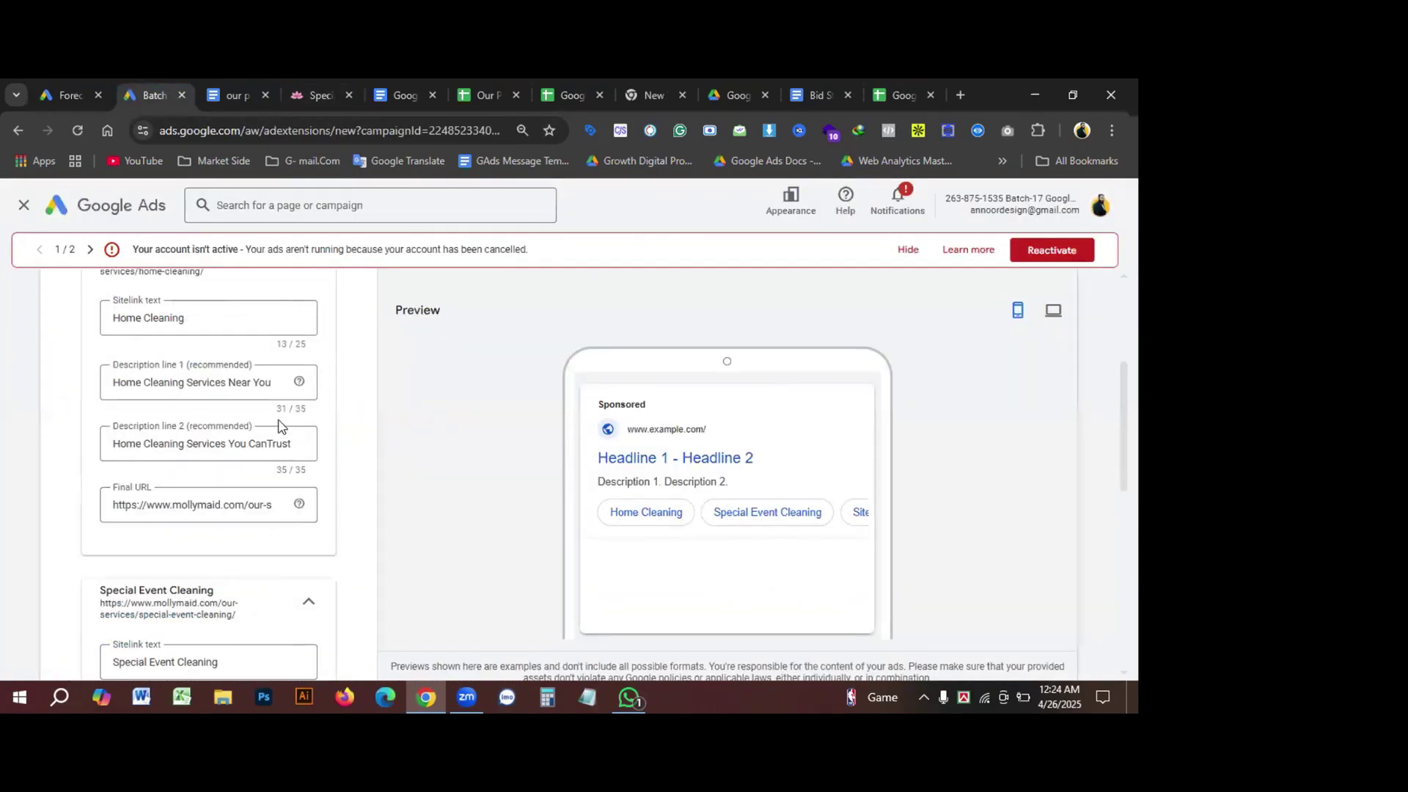
{"action": "left_click_drag", "start_coordinate": [271, 383], "coordinate": [229, 389]}
{"action": "scroll", "coordinate": [234, 425], "scroll_direction": "down", "scroll_amount": 4}
{"action": "left_click", "coordinate": [255, 457]}
{"action": "key", "text": "ctrl+v"}
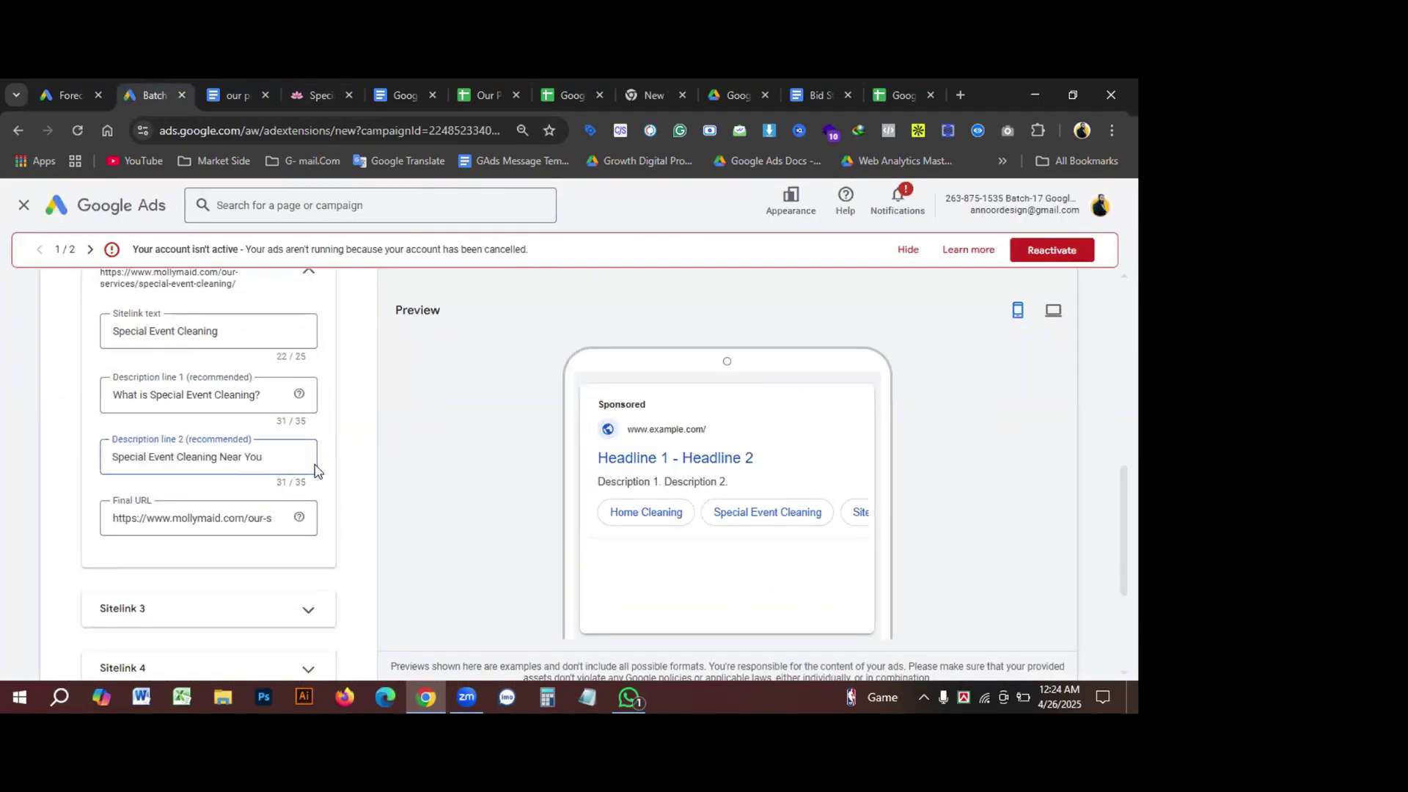
Step: Save the Home Cleaning and Special Event Cleaning sitelinks
{"action": "scroll", "coordinate": [391, 469], "scroll_direction": "down", "scroll_amount": 1}
{"action": "scroll", "coordinate": [390, 472], "scroll_direction": "down", "scroll_amount": 3}
{"action": "scroll", "coordinate": [385, 475], "scroll_direction": "up", "scroll_amount": 3}
{"action": "scroll", "coordinate": [382, 478], "scroll_direction": "down", "scroll_amount": 3}
{"action": "left_click", "coordinate": [67, 614]}
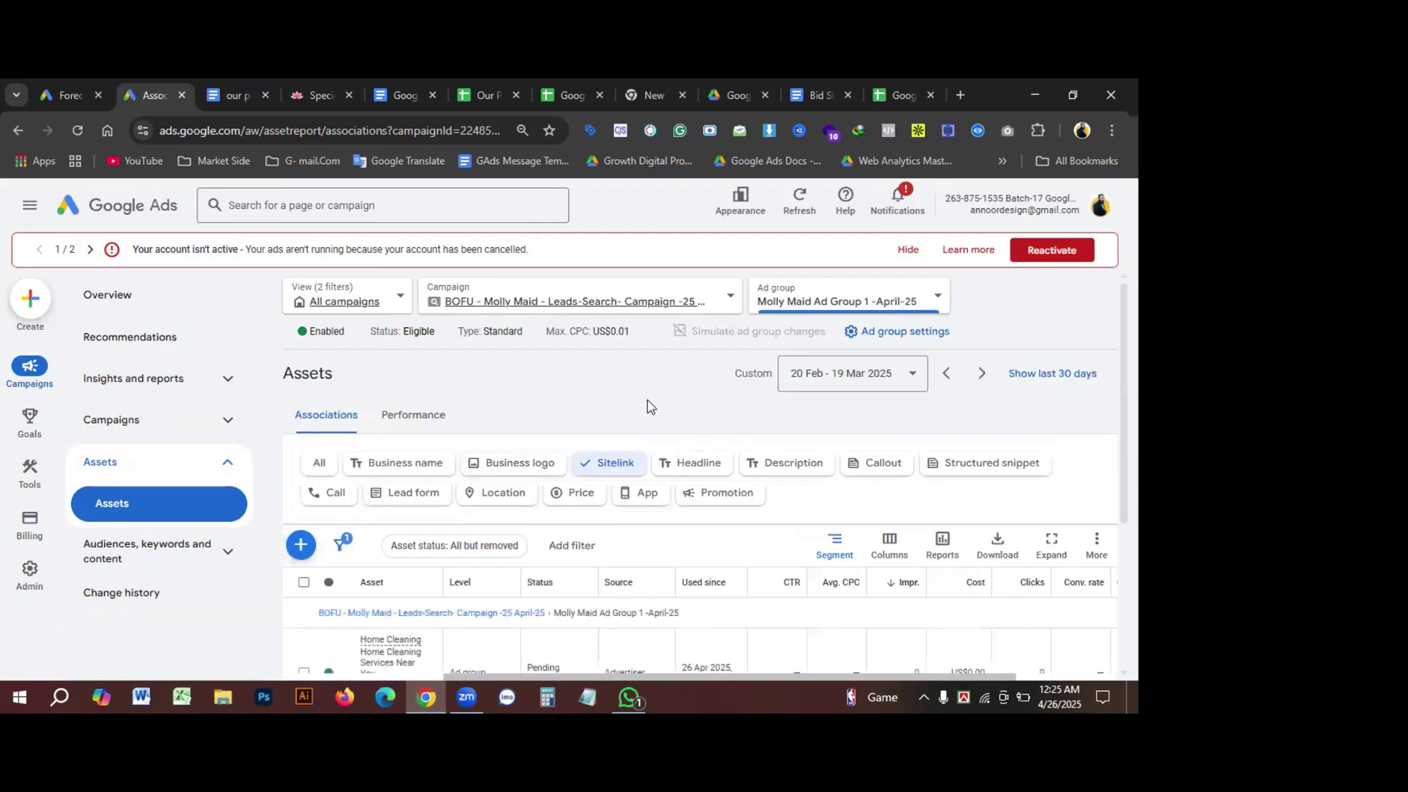
Step: Filter the assets to Callout and remove all four callout assets
{"action": "scroll", "coordinate": [655, 396], "scroll_direction": "down", "scroll_amount": 1}
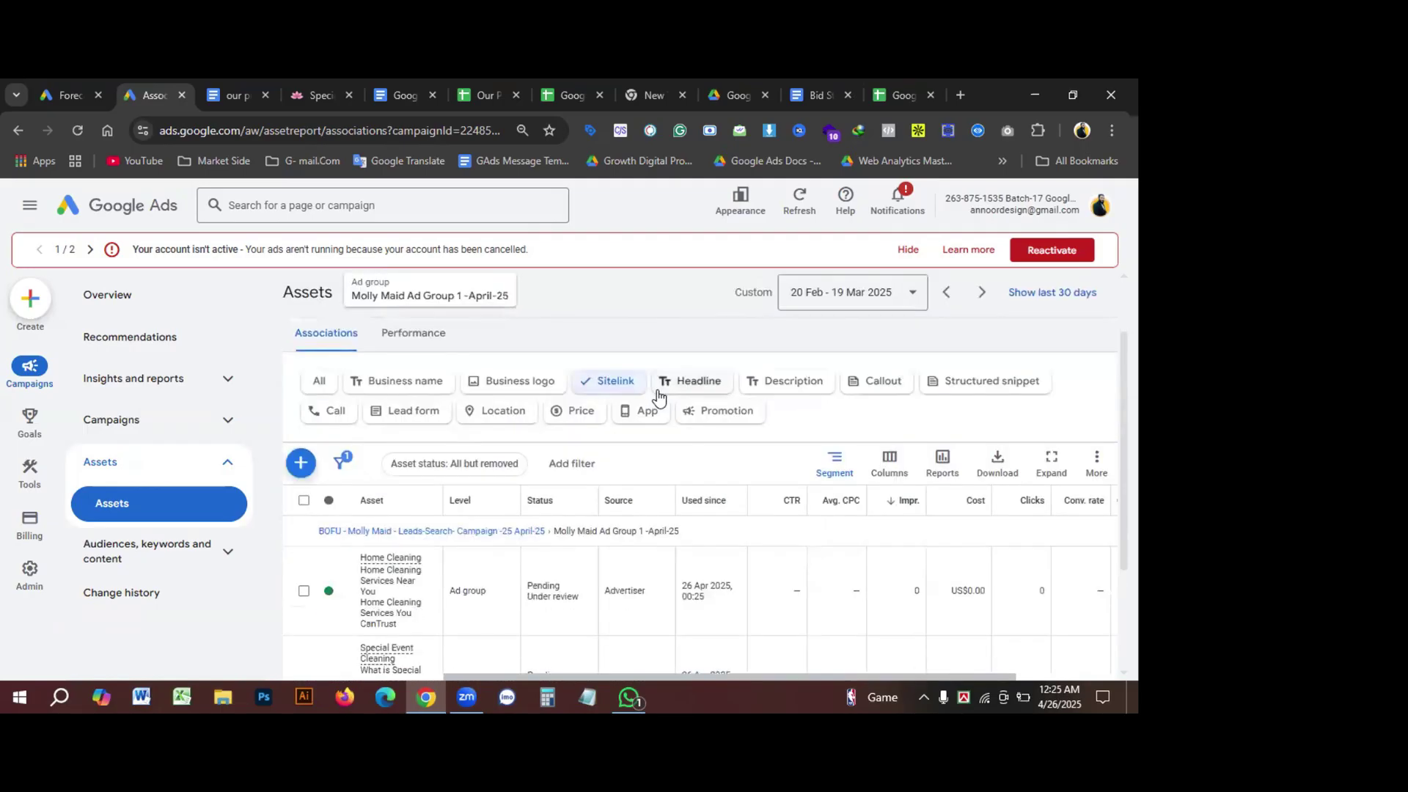
{"action": "left_click", "coordinate": [880, 383]}
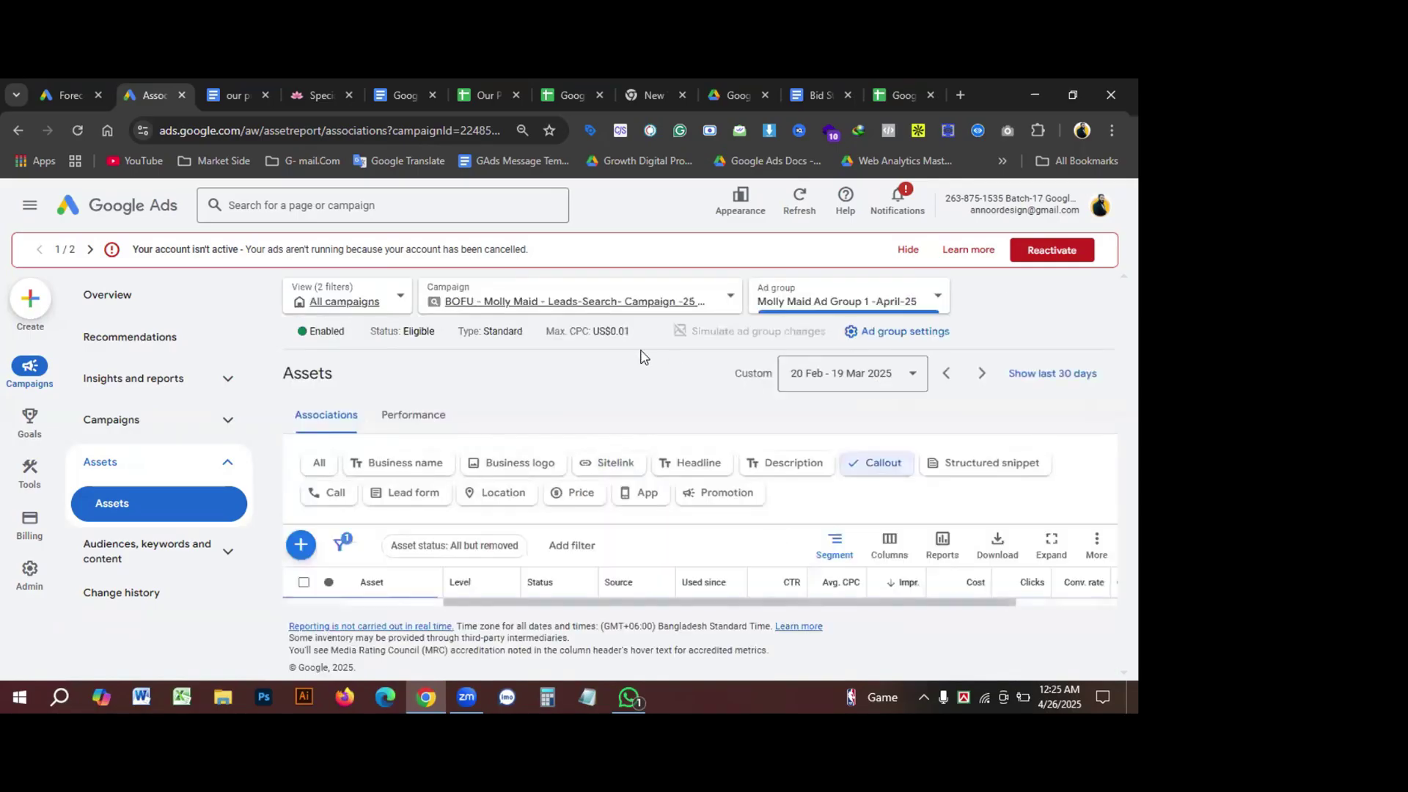
{"action": "scroll", "coordinate": [513, 417], "scroll_direction": "down", "scroll_amount": 2}
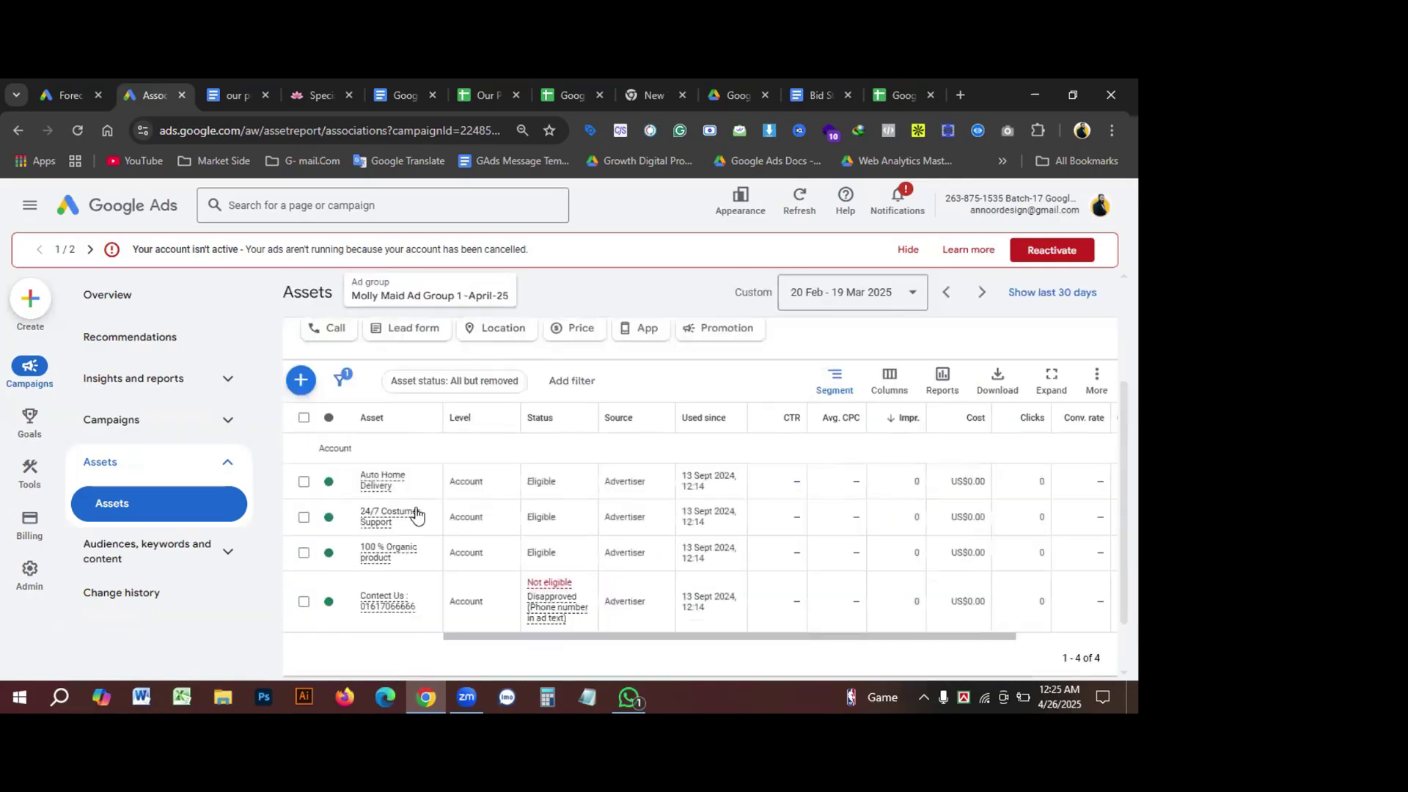
{"action": "scroll", "coordinate": [421, 517], "scroll_direction": "down", "scroll_amount": 2}
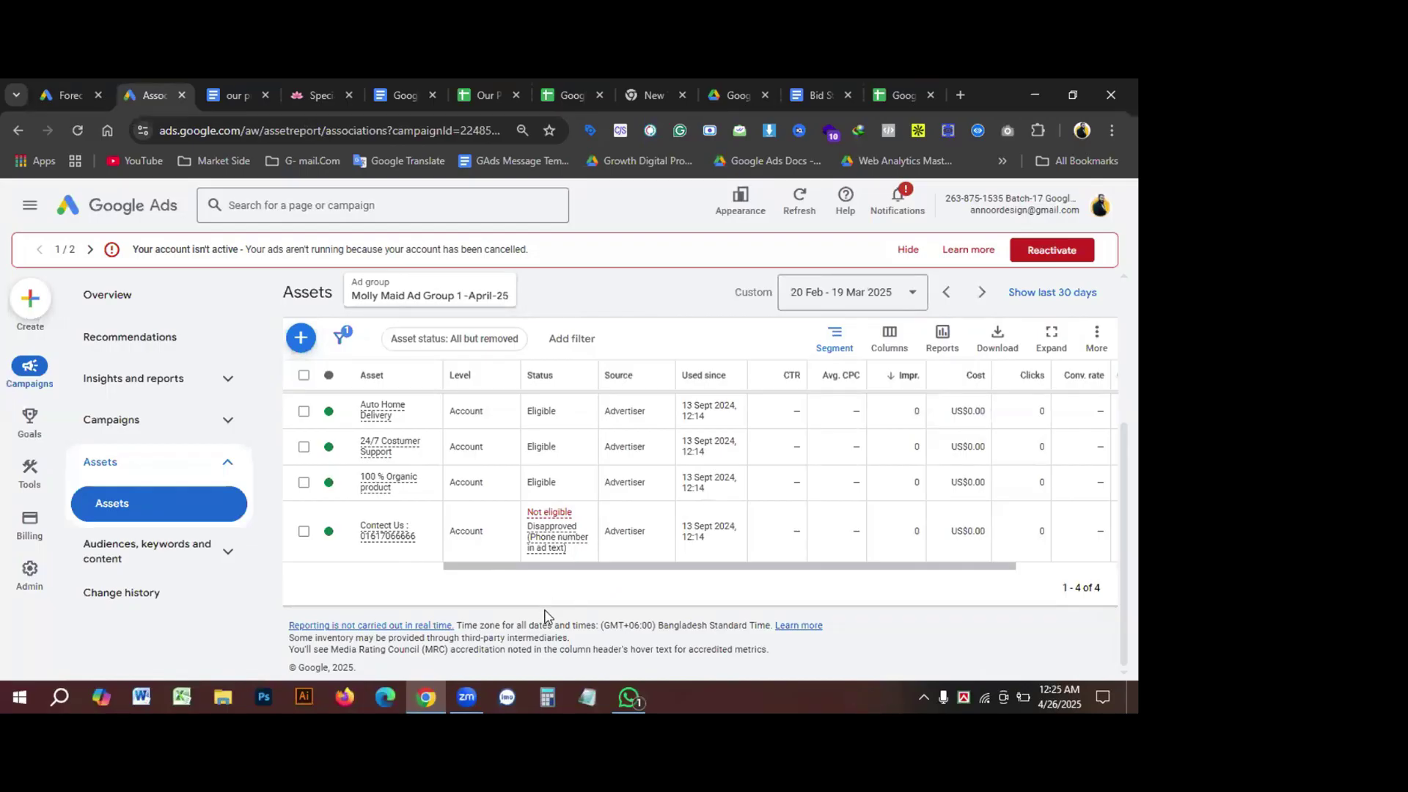
{"action": "left_click", "coordinate": [304, 376]}
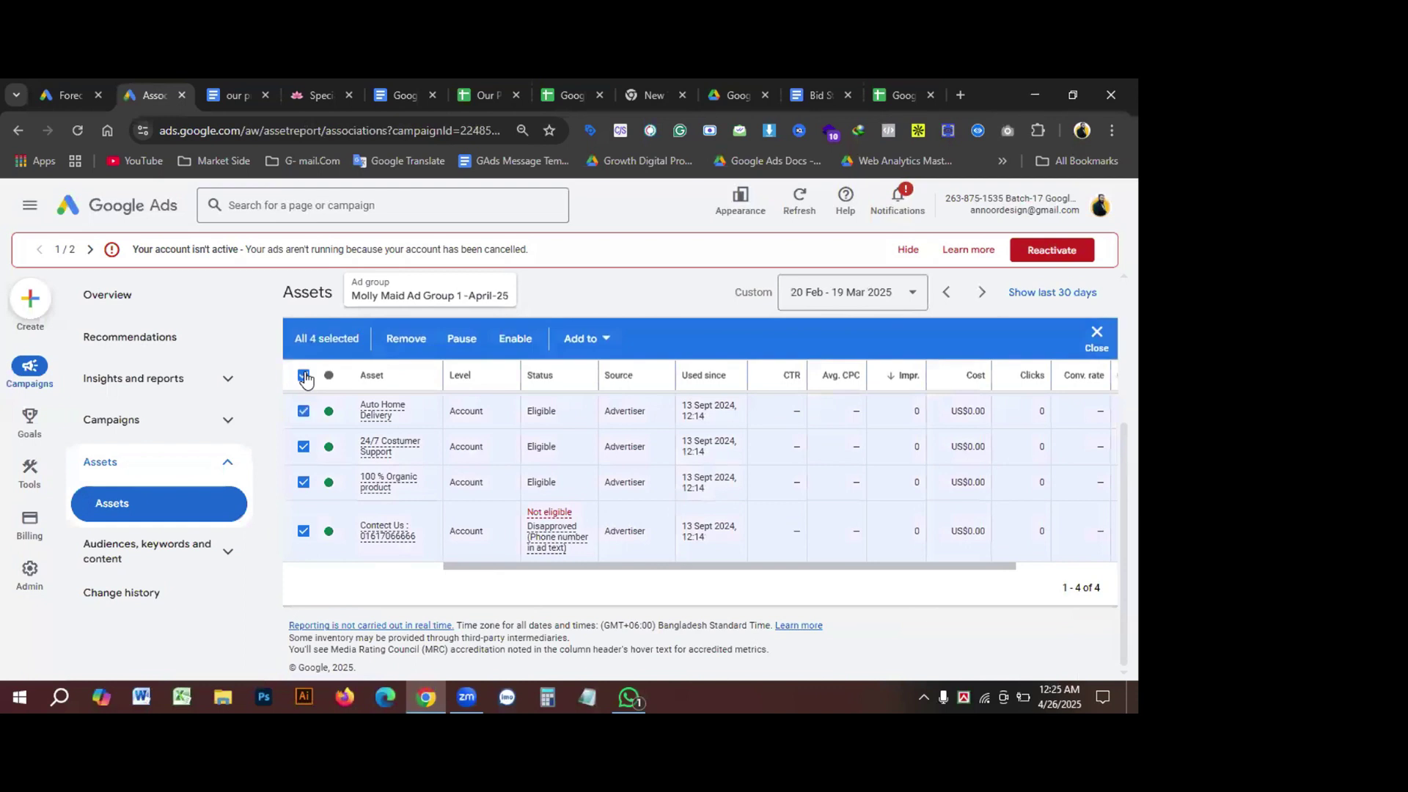
{"action": "left_click", "coordinate": [401, 338]}
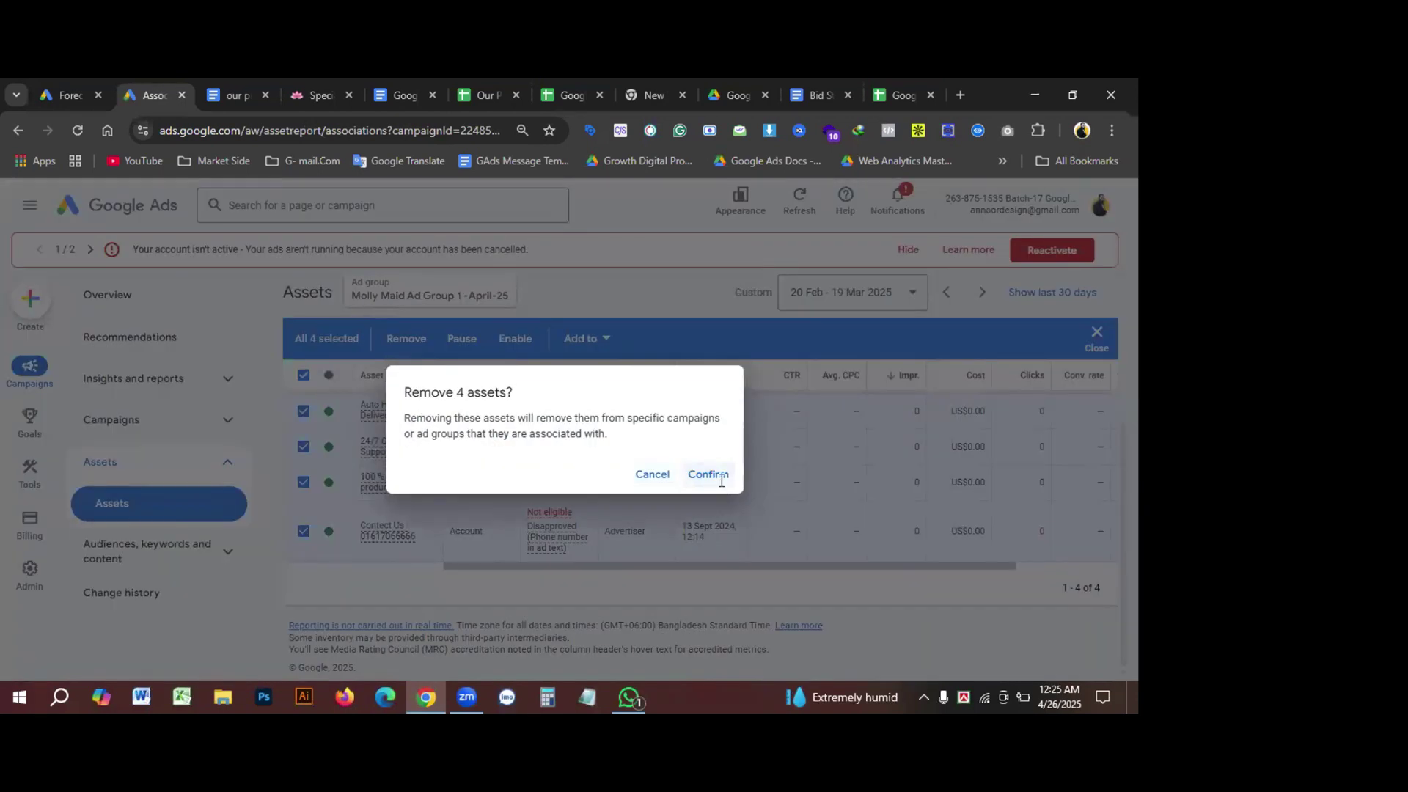
{"action": "left_click", "coordinate": [718, 477]}
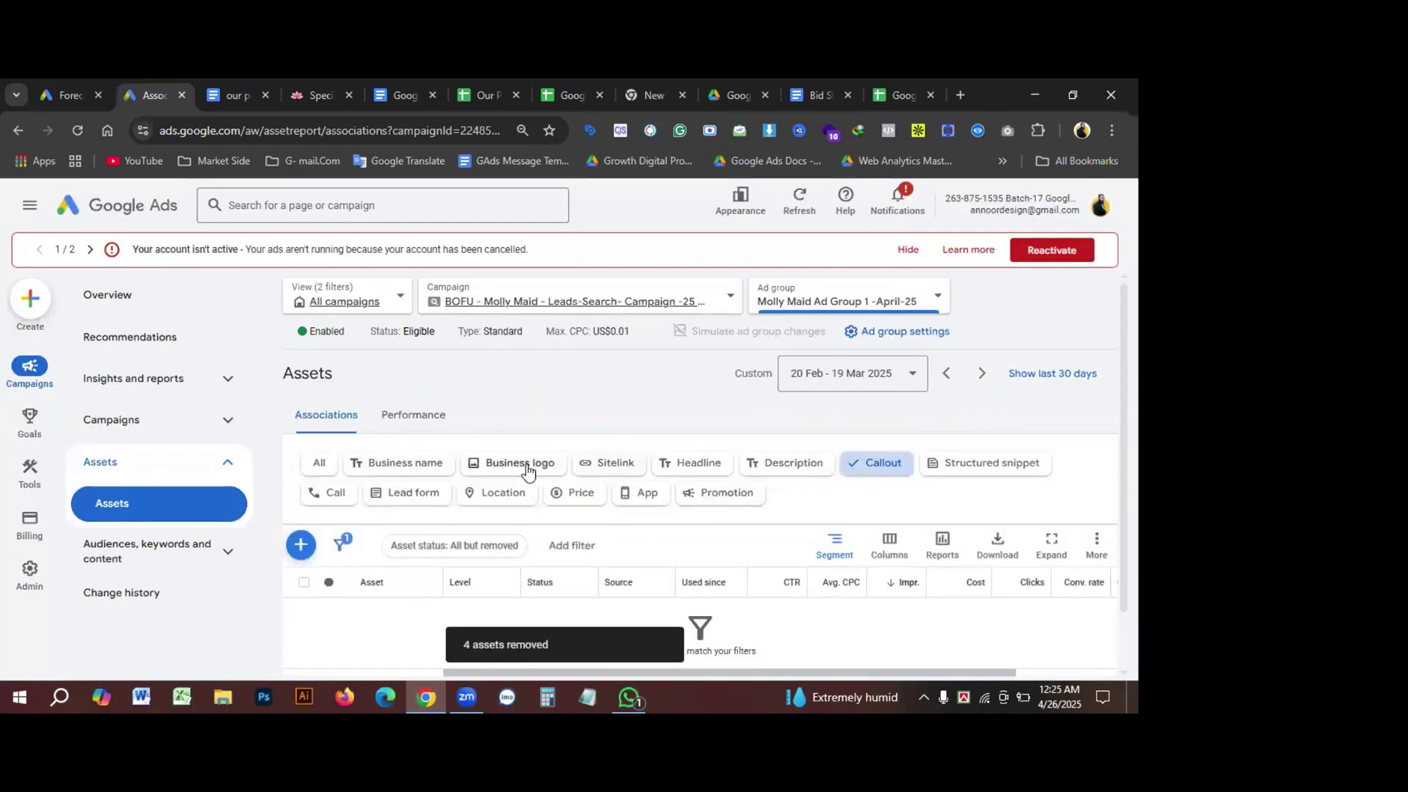
Step: Start a new callout asset for the ad group with Callout text 1 focused
{"action": "left_click", "coordinate": [301, 546]}
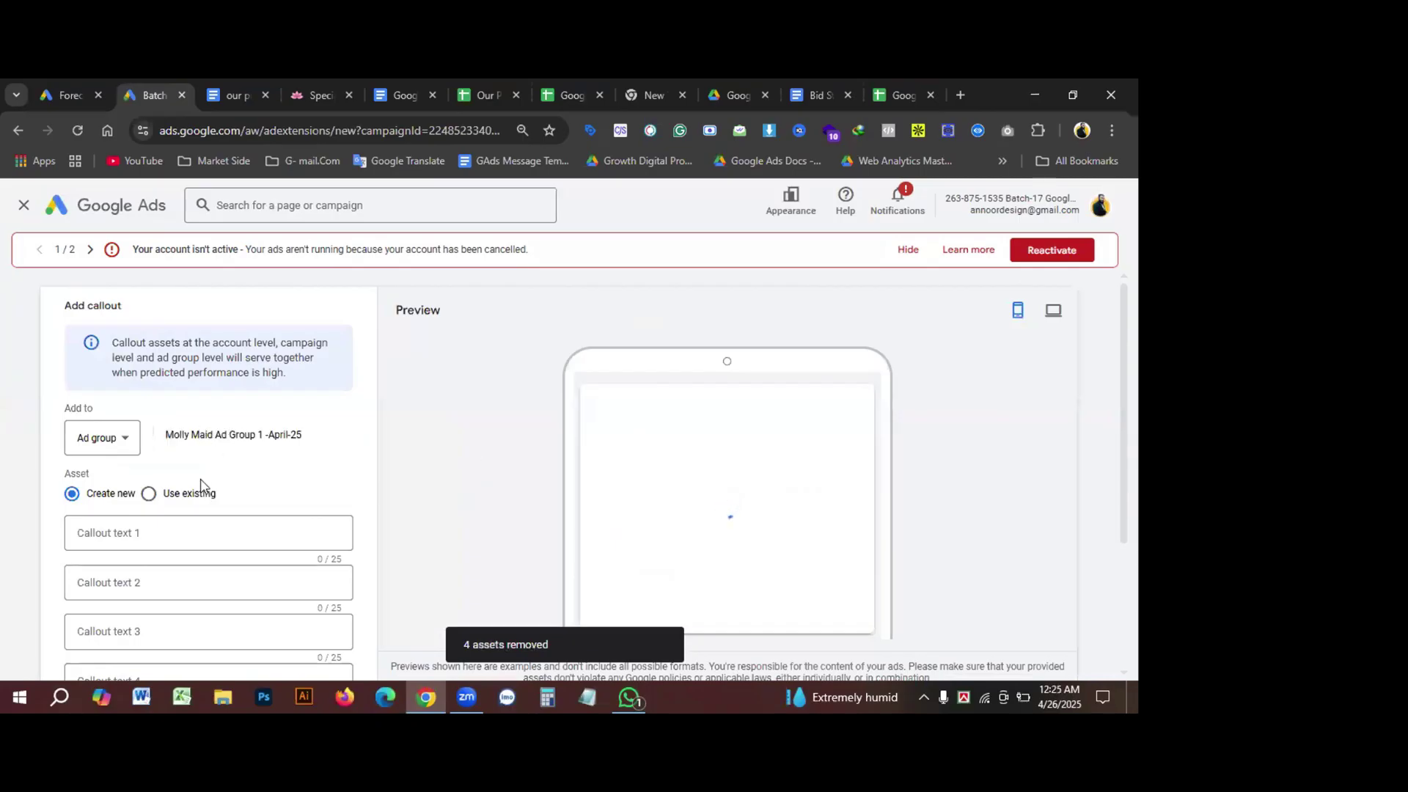
{"action": "scroll", "coordinate": [213, 477], "scroll_direction": "down", "scroll_amount": 1}
{"action": "left_click", "coordinate": [164, 455]}
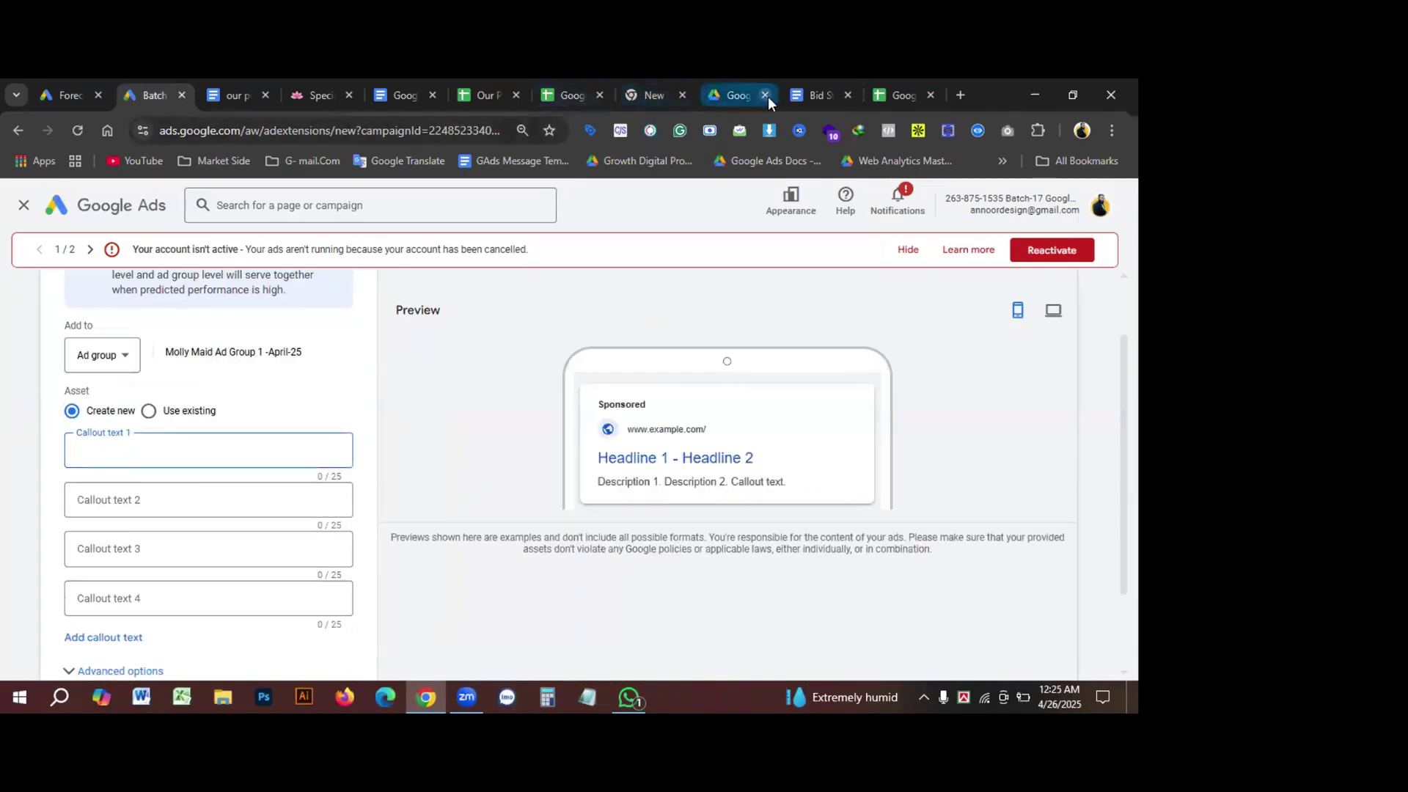
{"action": "left_click", "coordinate": [475, 94]}
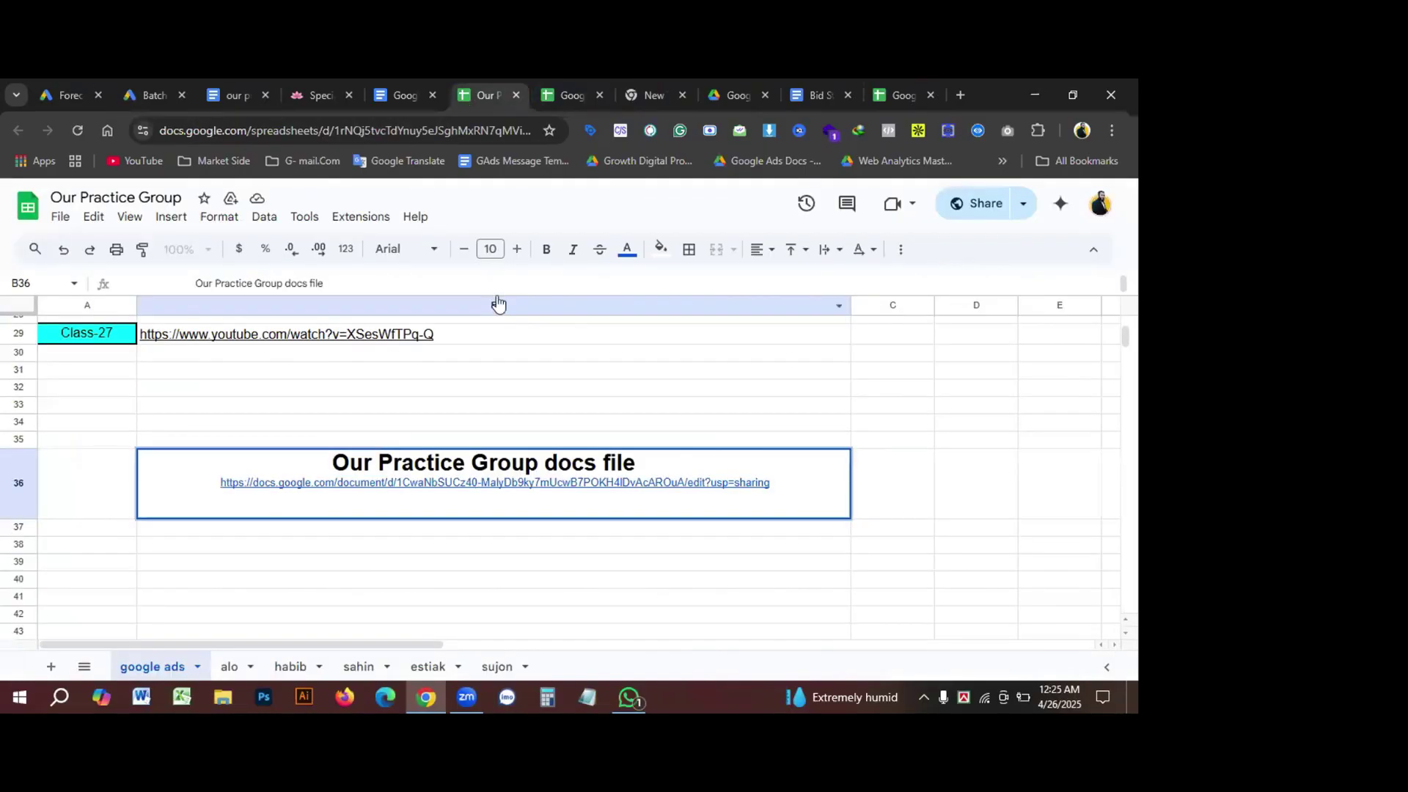
Step: Open Contact Us from mollymaid.com's About Us menu, after checking the Extension Details callout notes
{"action": "left_click", "coordinate": [311, 94]}
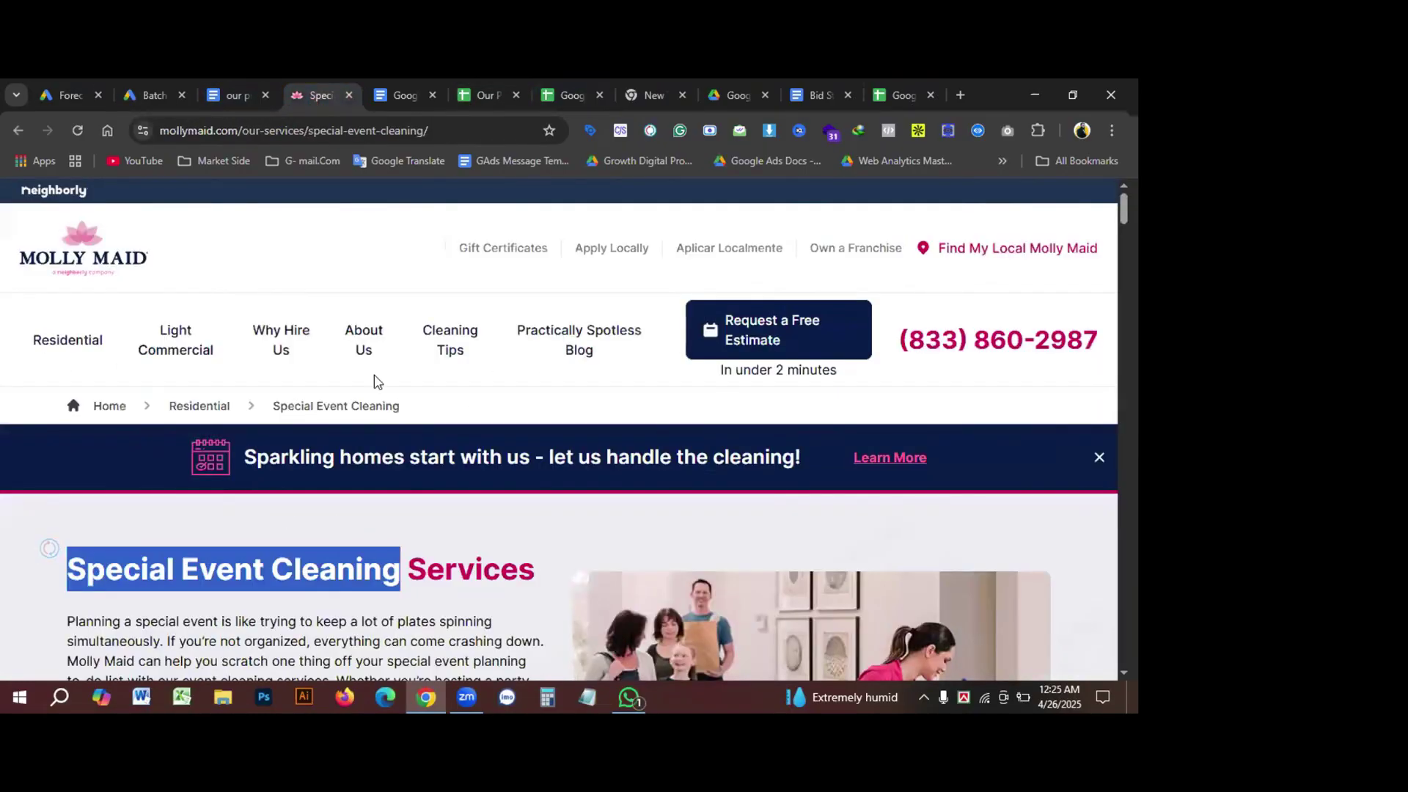
{"action": "left_click", "coordinate": [366, 337]}
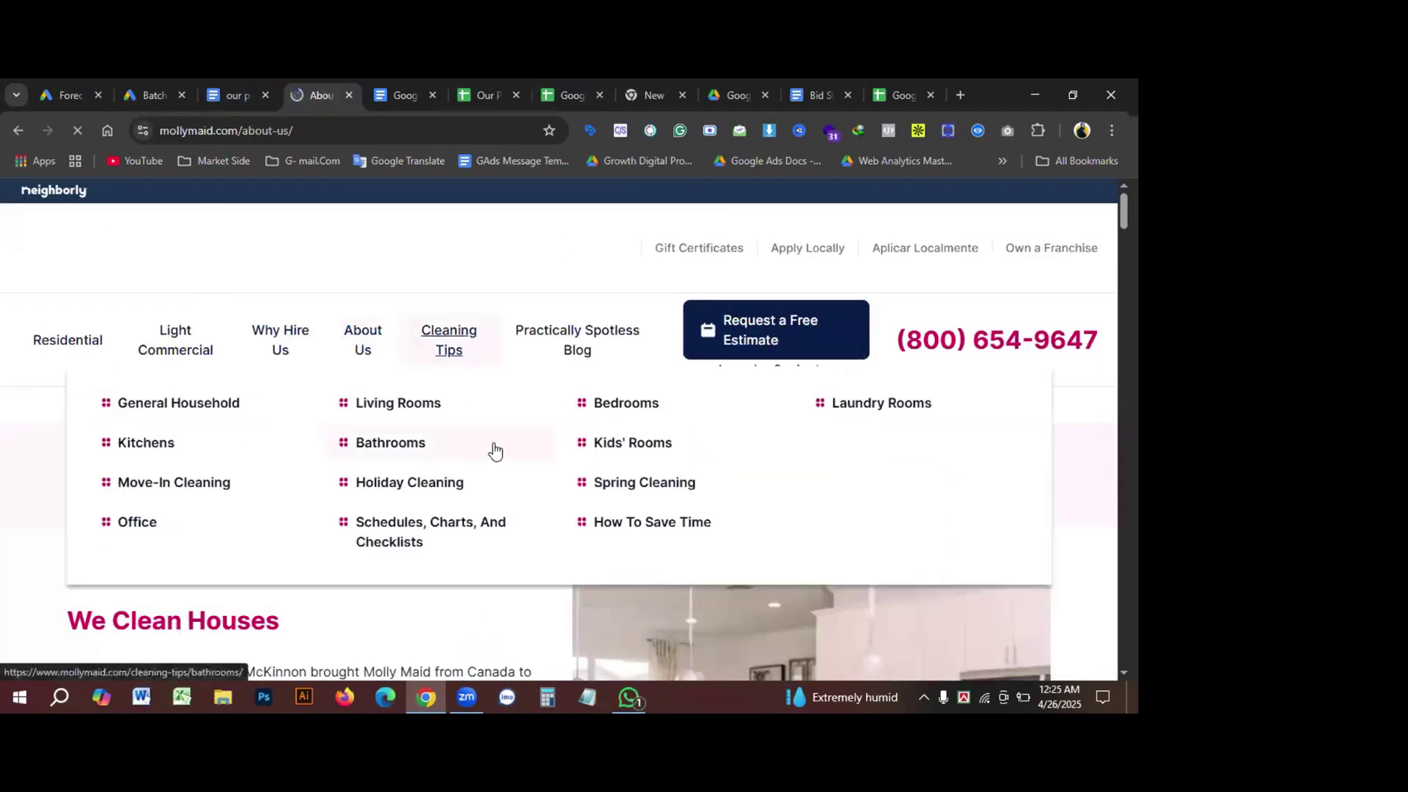
{"action": "mouse_move", "coordinate": [380, 339]}
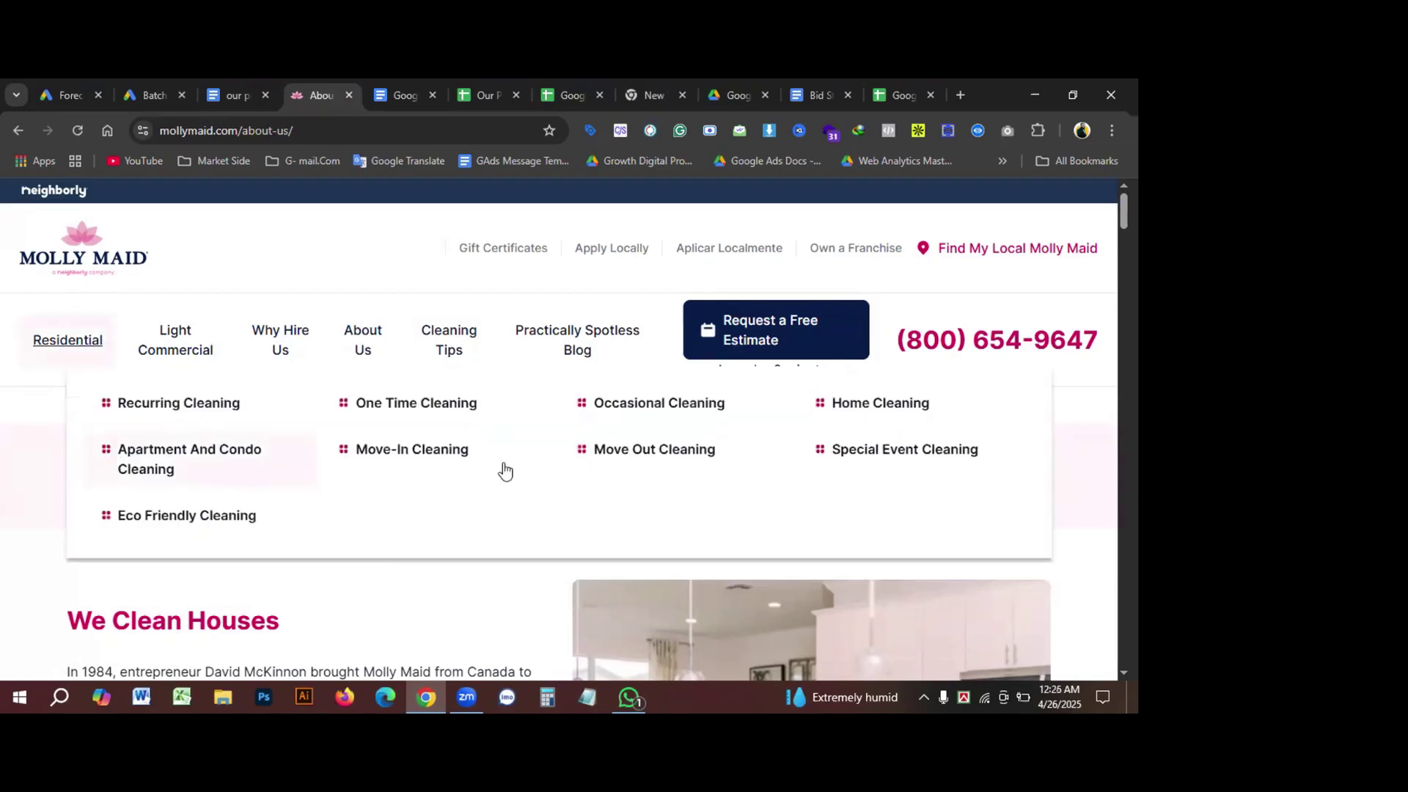
{"action": "mouse_move", "coordinate": [362, 345]}
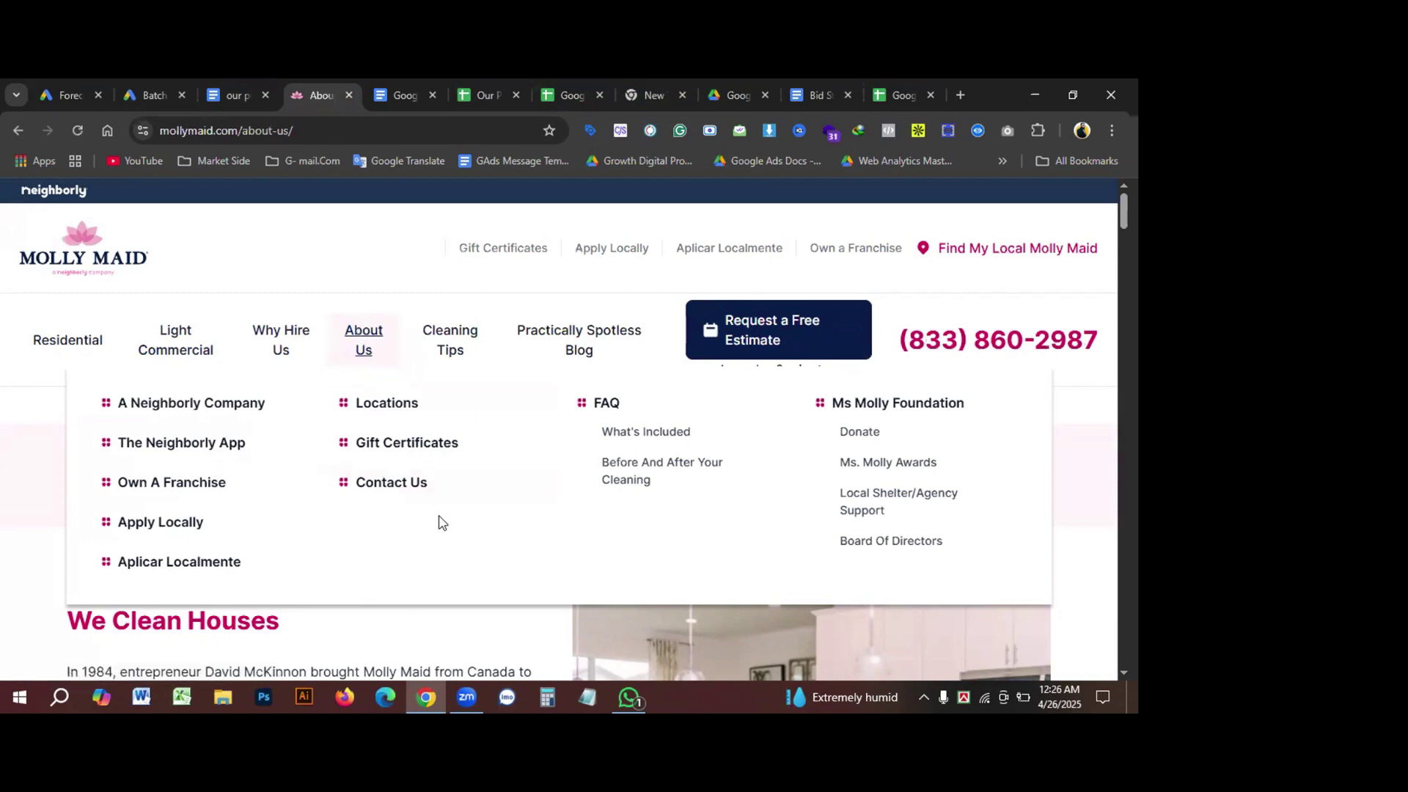
{"action": "left_click", "coordinate": [388, 95]}
{"action": "scroll", "coordinate": [433, 499], "scroll_direction": "down", "scroll_amount": 2}
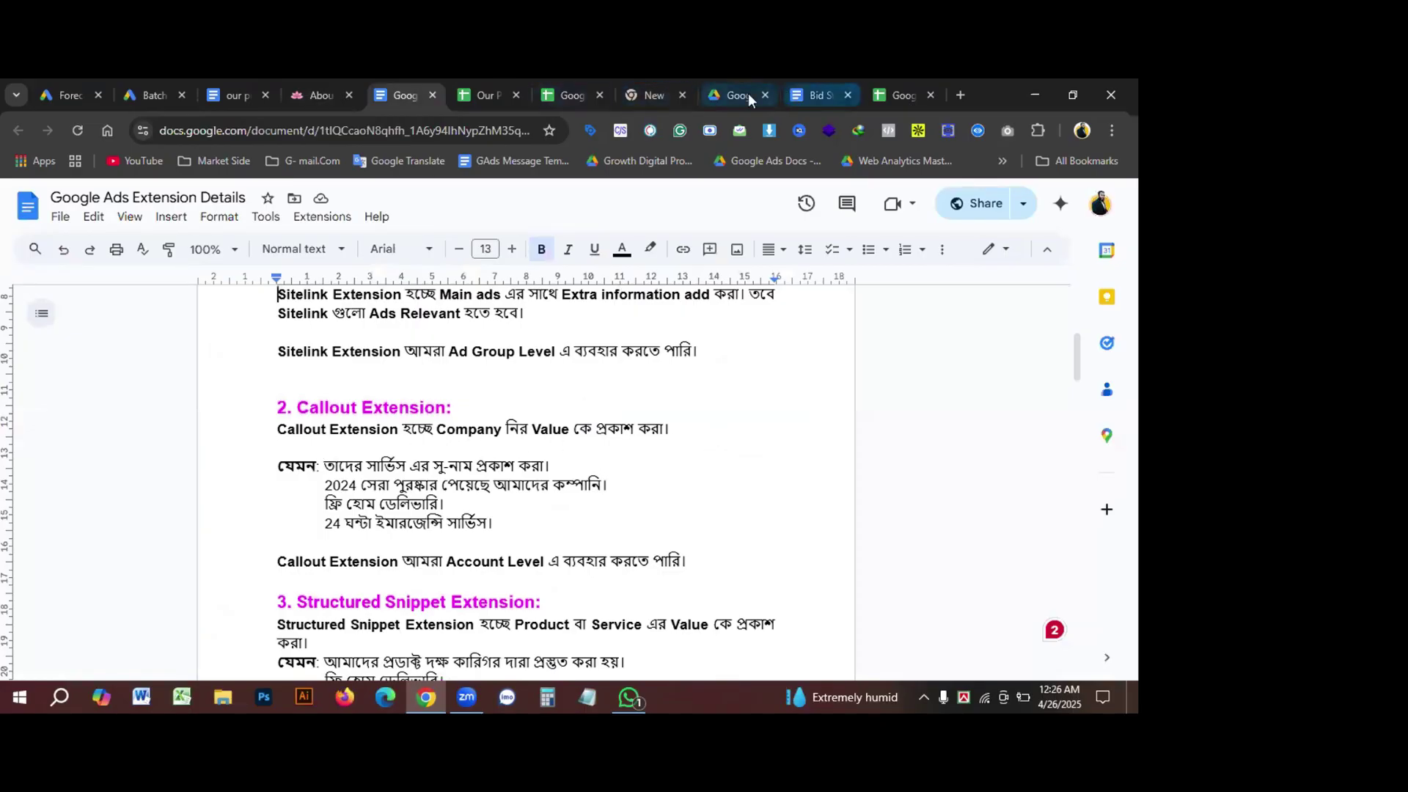
{"action": "left_click", "coordinate": [314, 95]}
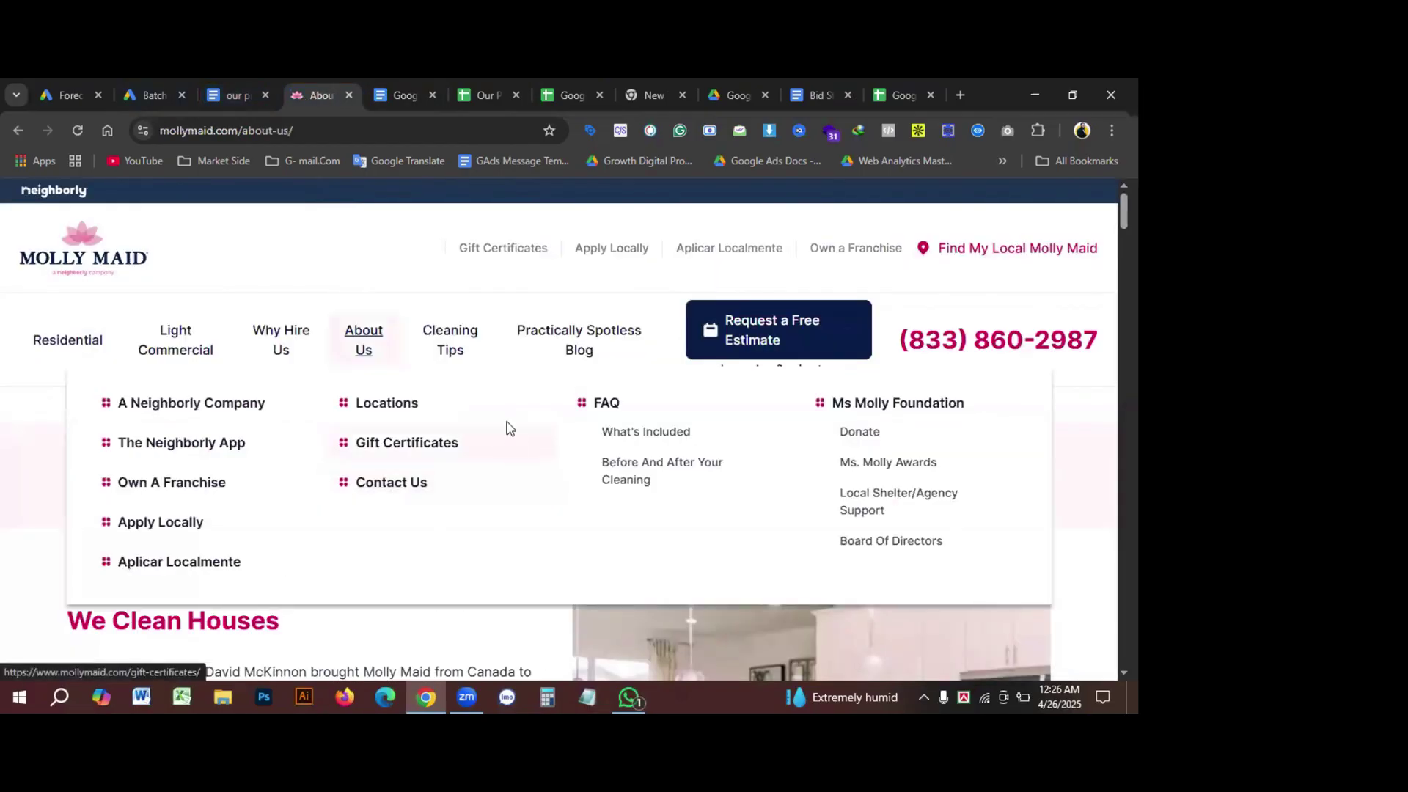
{"action": "mouse_move", "coordinate": [260, 343]}
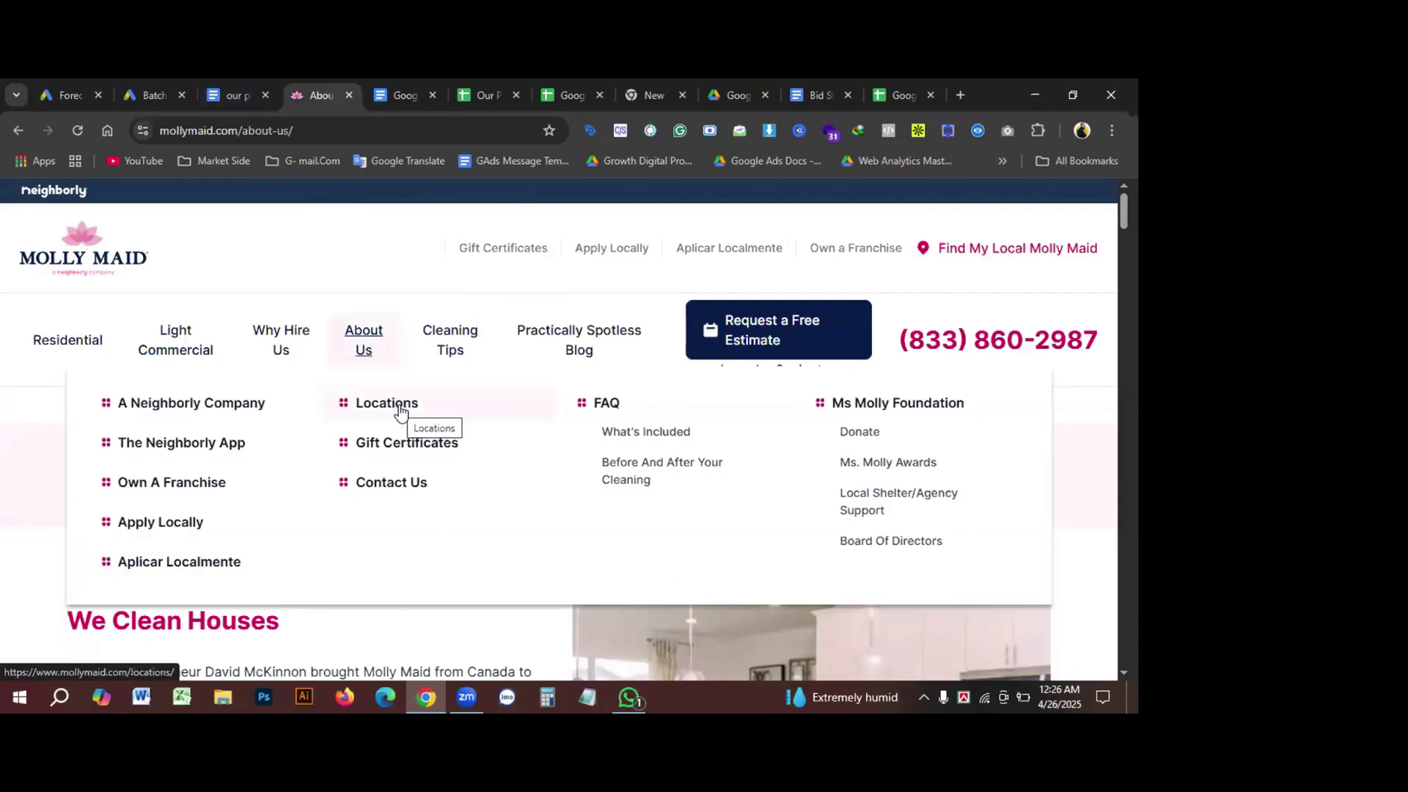
{"action": "left_click", "coordinate": [395, 490]}
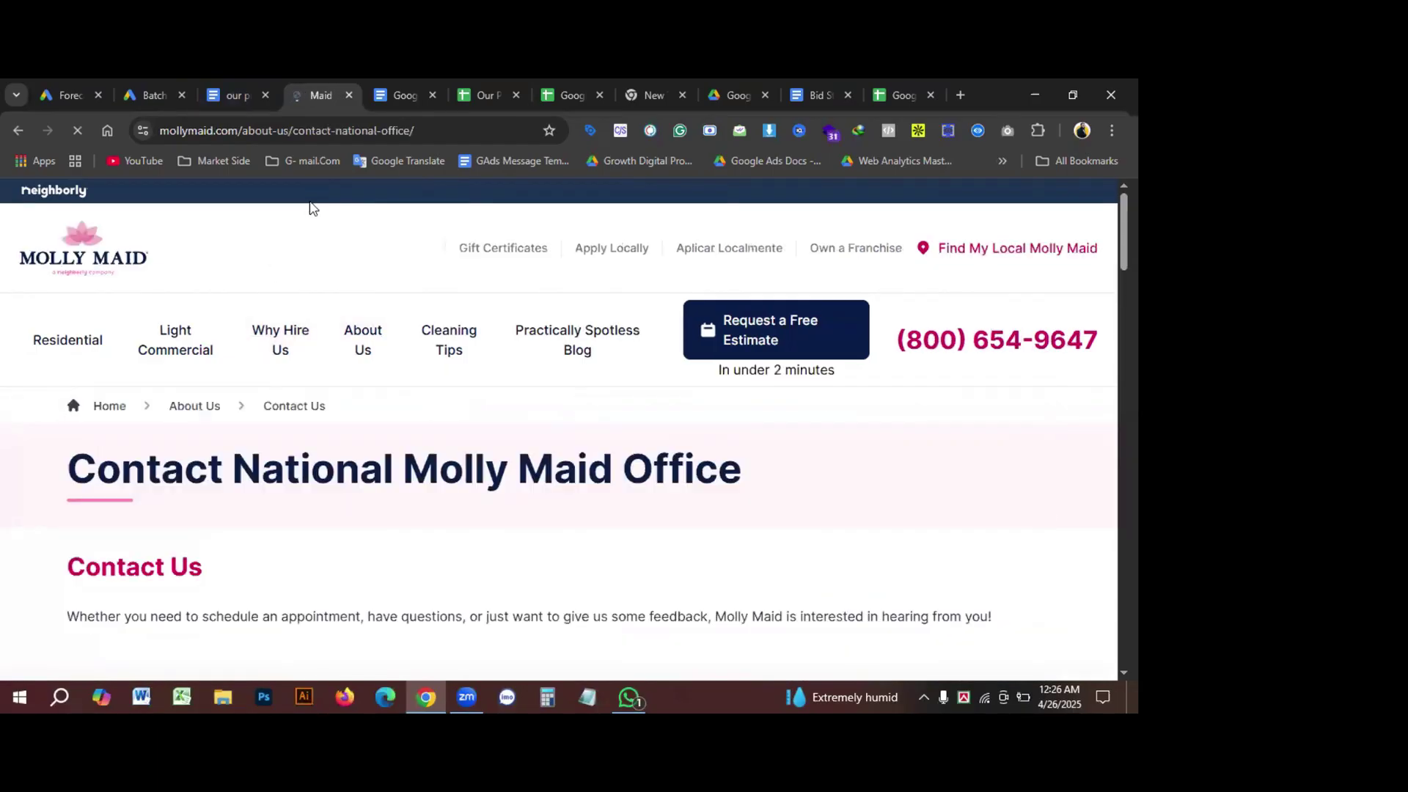
Step: Copy the Molly Maid contact page URL and paste it into Callout text 1
{"action": "key", "text": "ctrl+l"}
{"action": "key", "text": "Tab"}
{"action": "key", "text": "Return"}
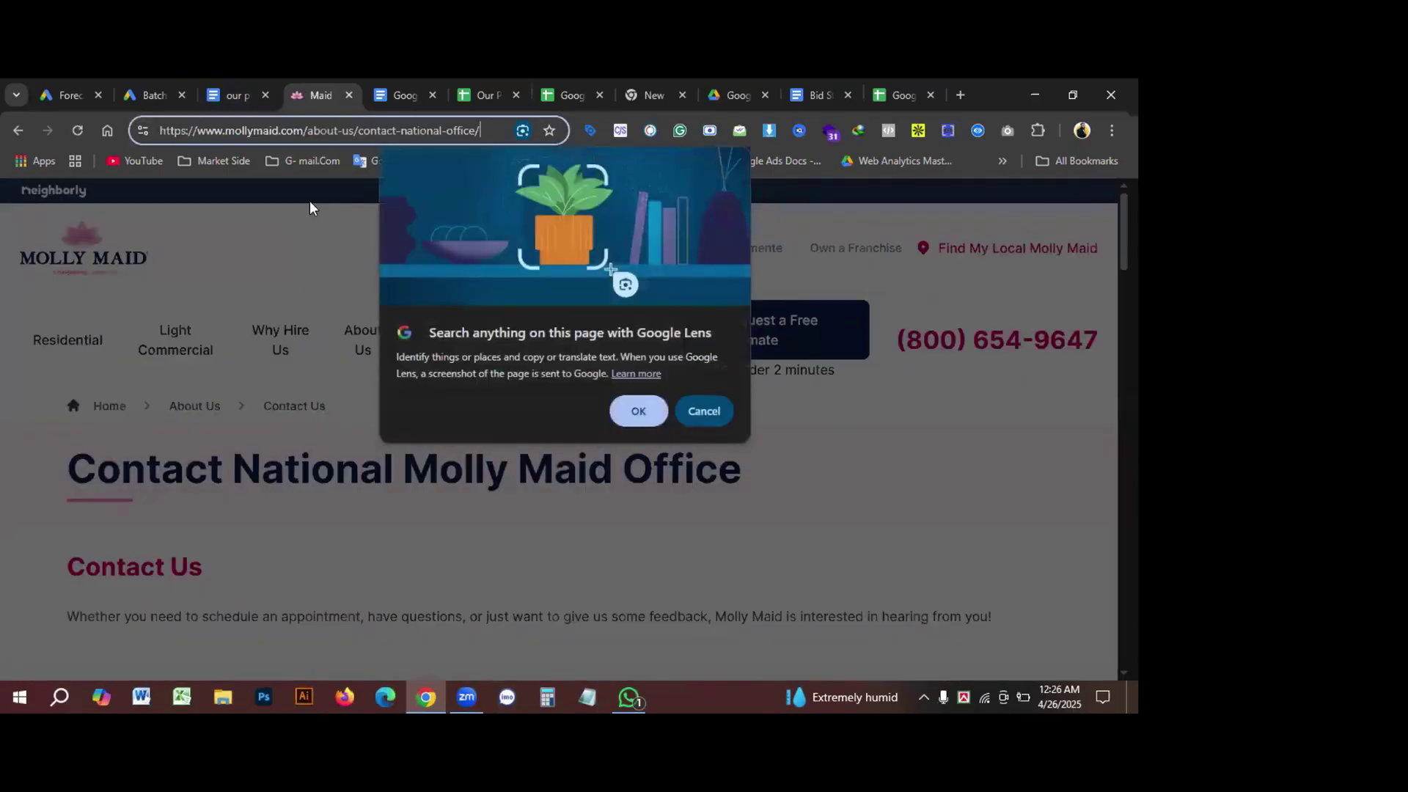
{"action": "key", "text": "ctrl+a"}
{"action": "key", "text": "ctrl+c"}
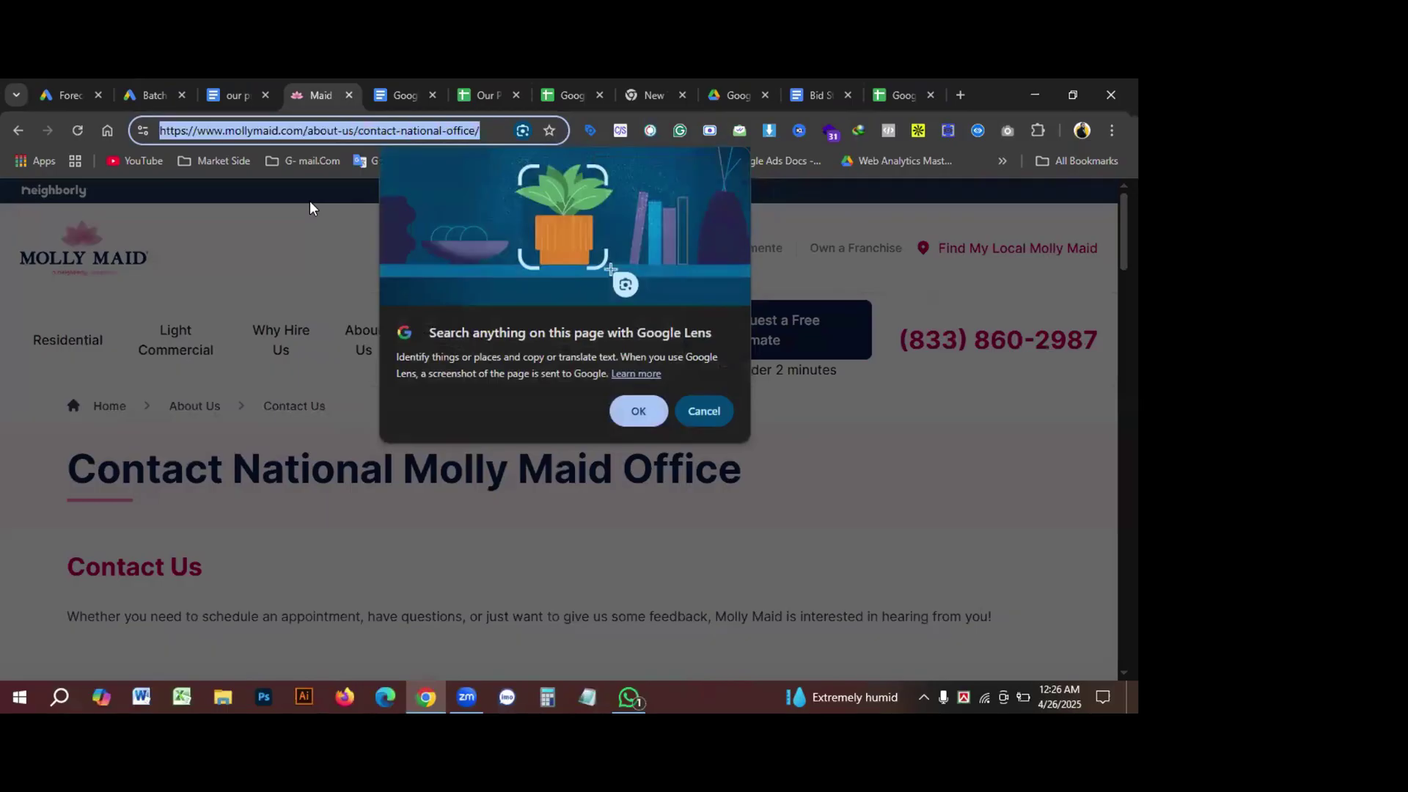
{"action": "left_click", "coordinate": [148, 100]}
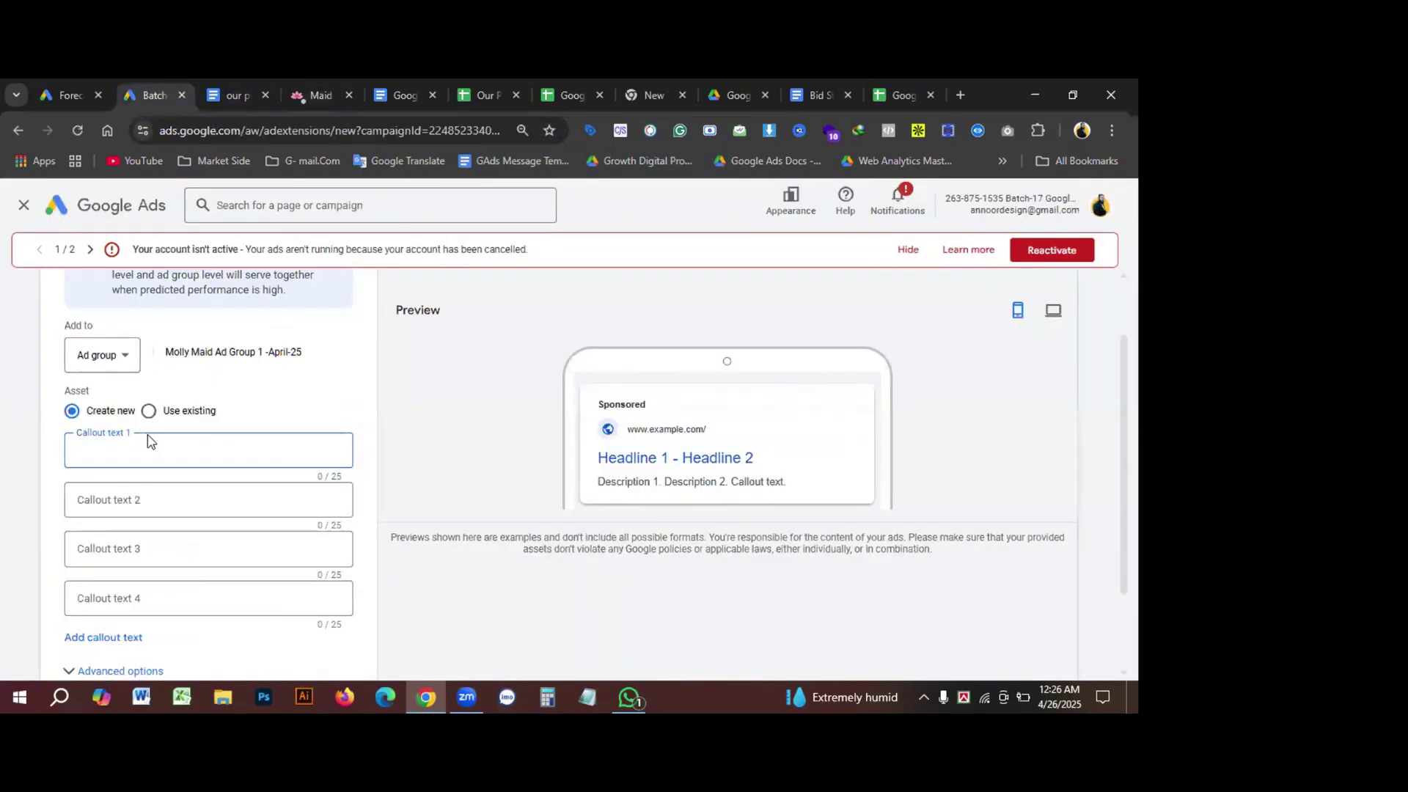
{"action": "key", "text": "ctrl+v"}
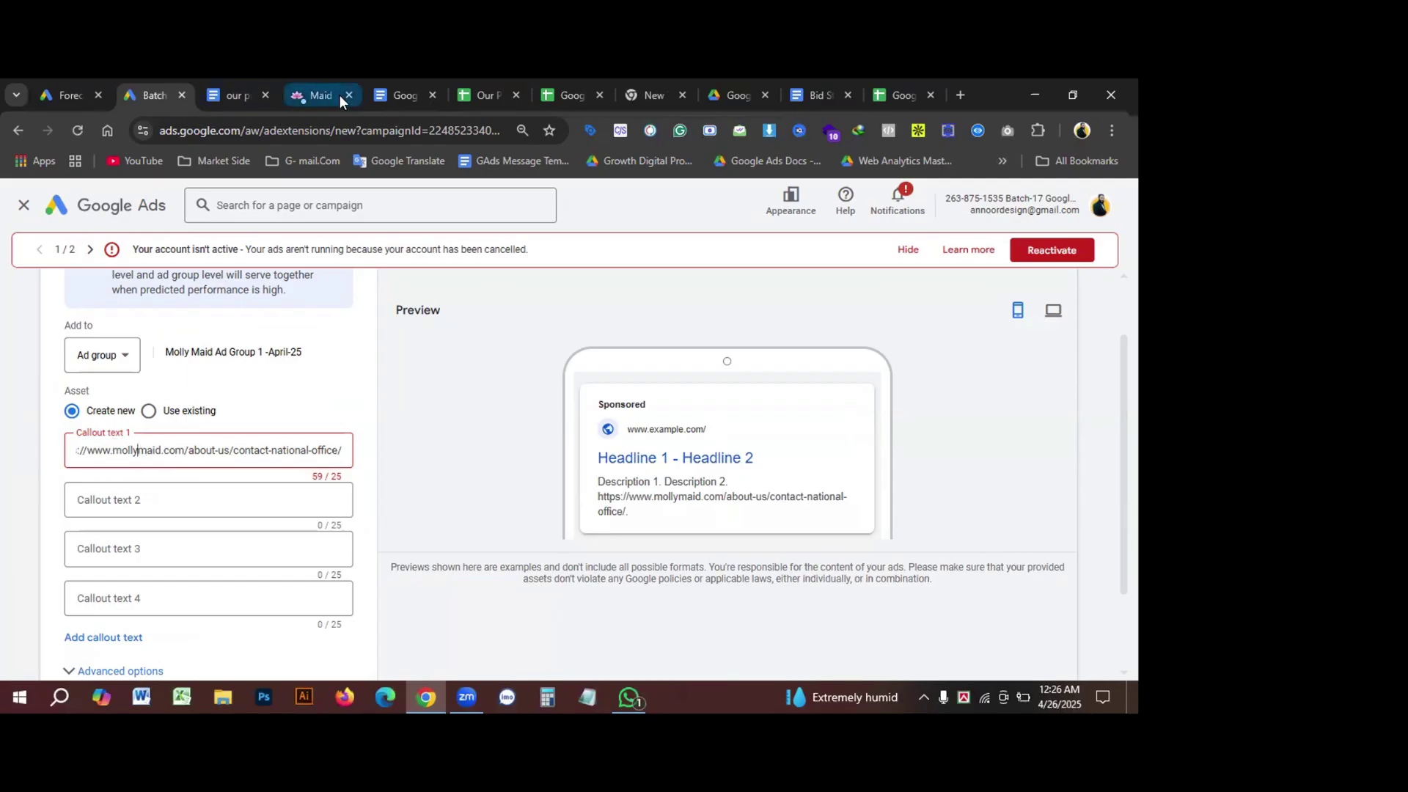
Step: Replace Callout text 1 with the page's 'Contact Us' heading
{"action": "key", "text": "ctrl+a"}
{"action": "left_click", "coordinate": [315, 91]}
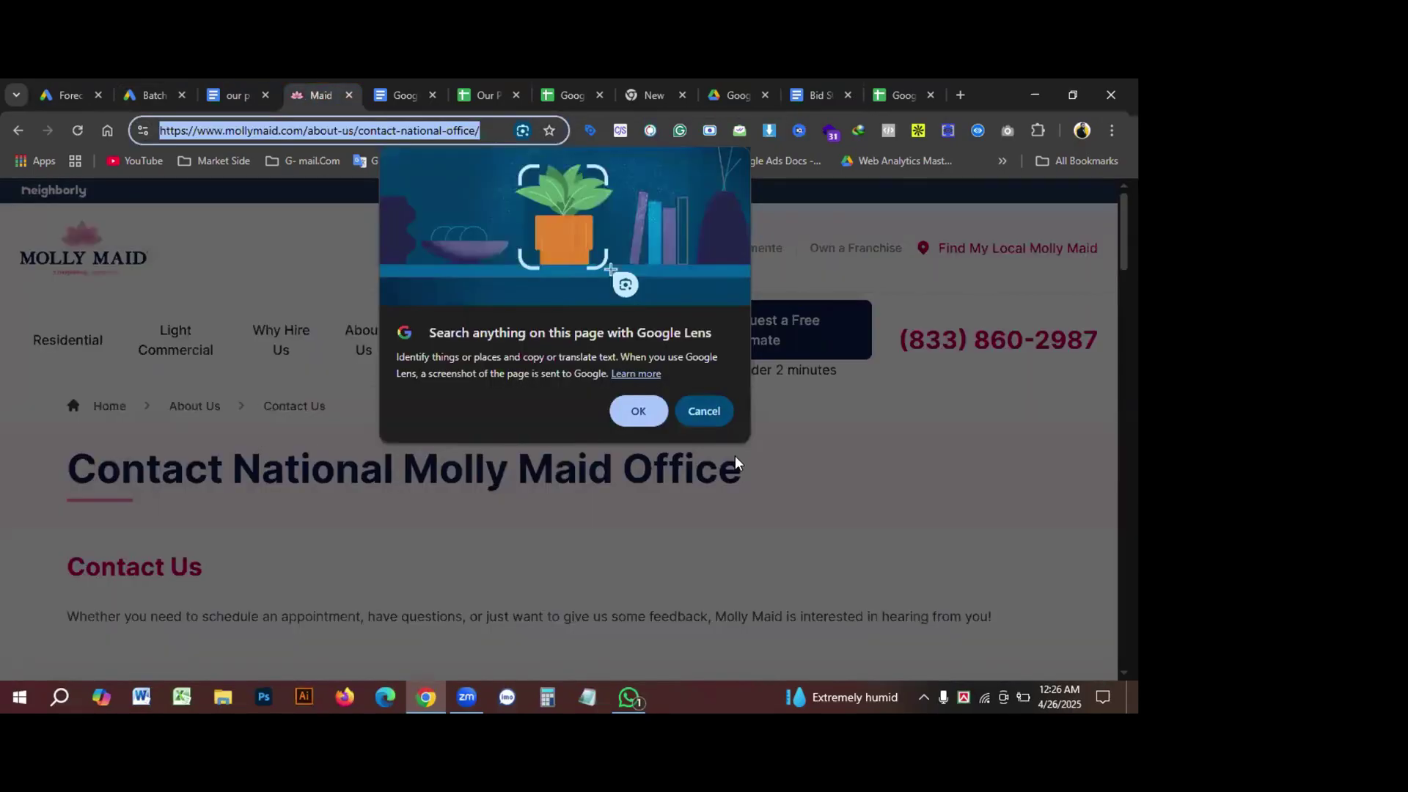
{"action": "left_click", "coordinate": [706, 410]}
{"action": "triple_click", "coordinate": [99, 466]}
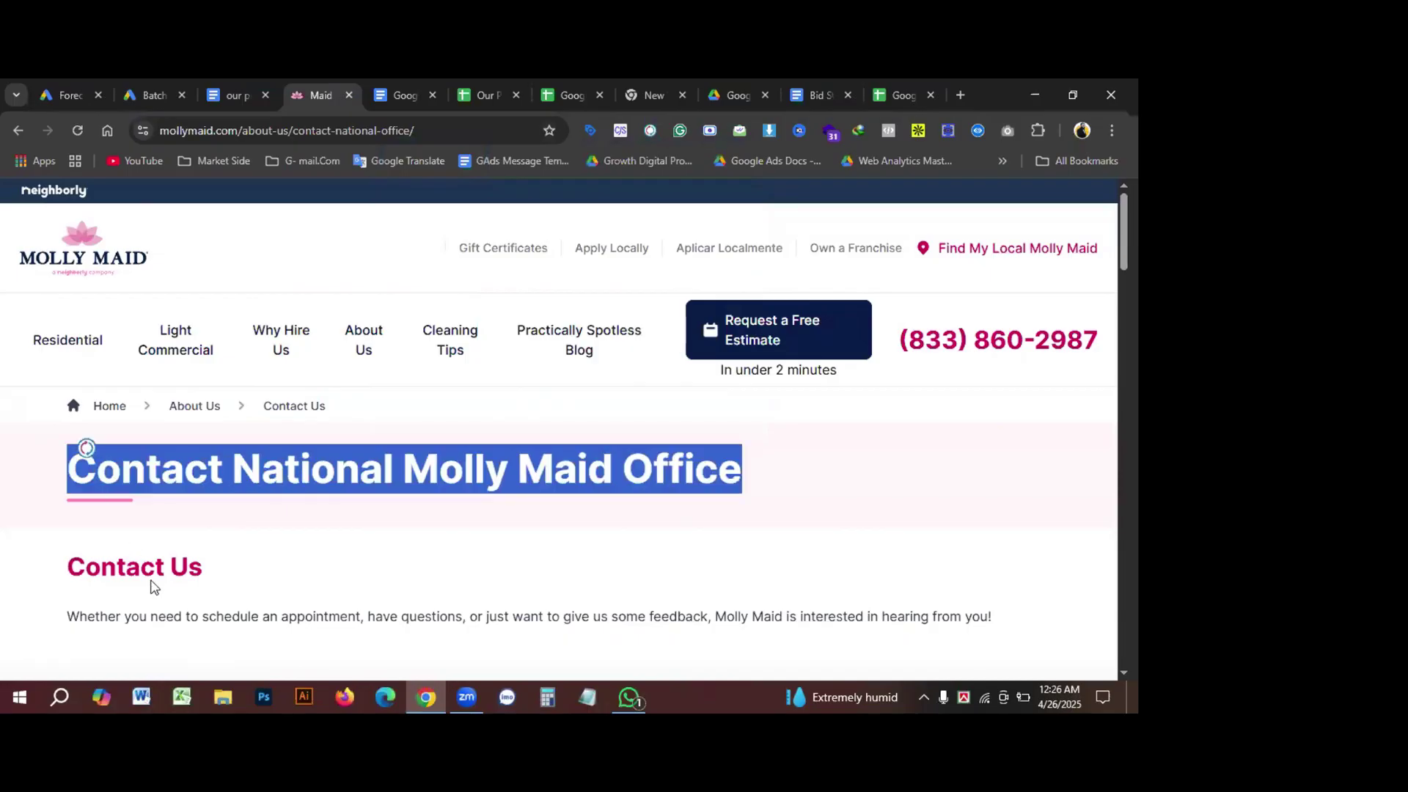
{"action": "triple_click", "coordinate": [143, 565]}
{"action": "key", "text": "ctrl+c"}
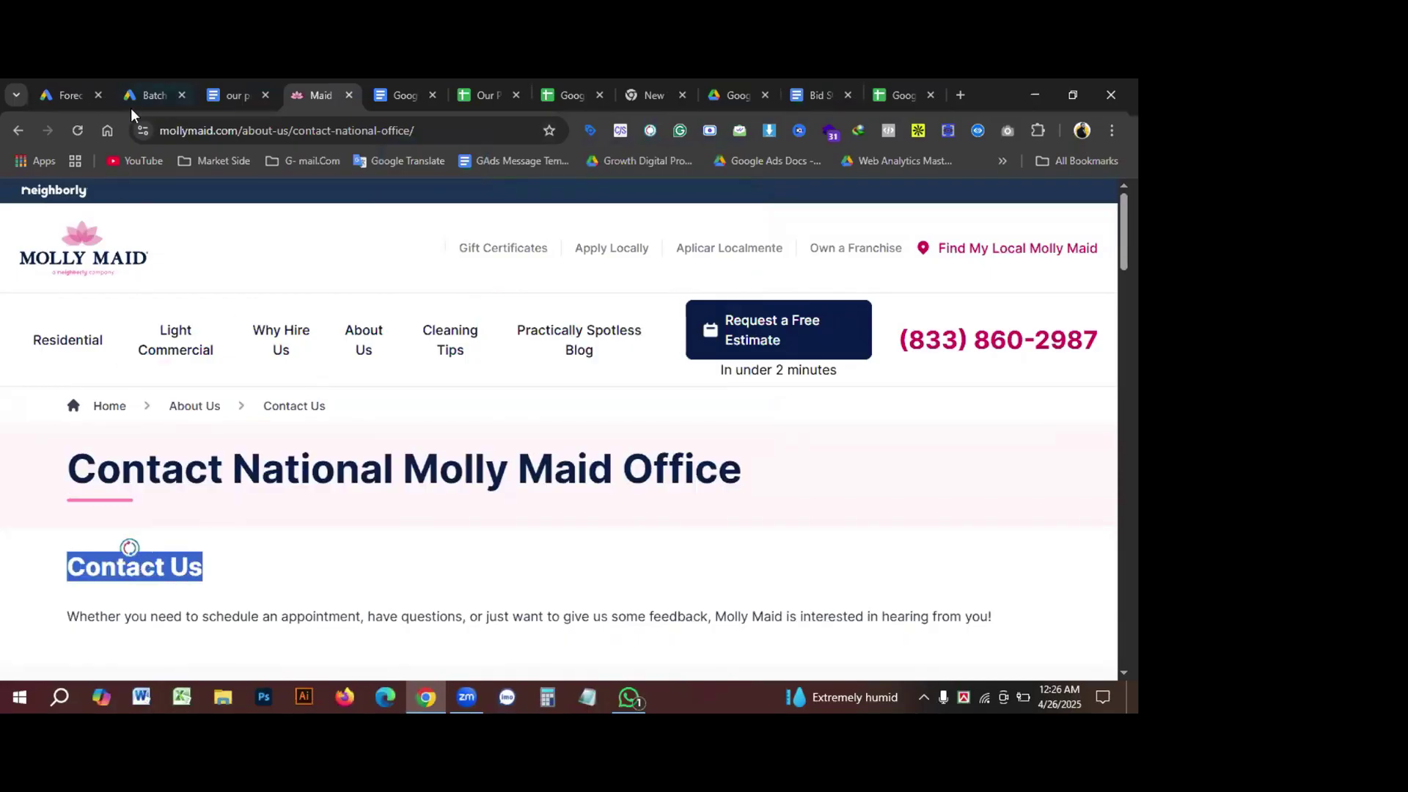
{"action": "left_click", "coordinate": [144, 97]}
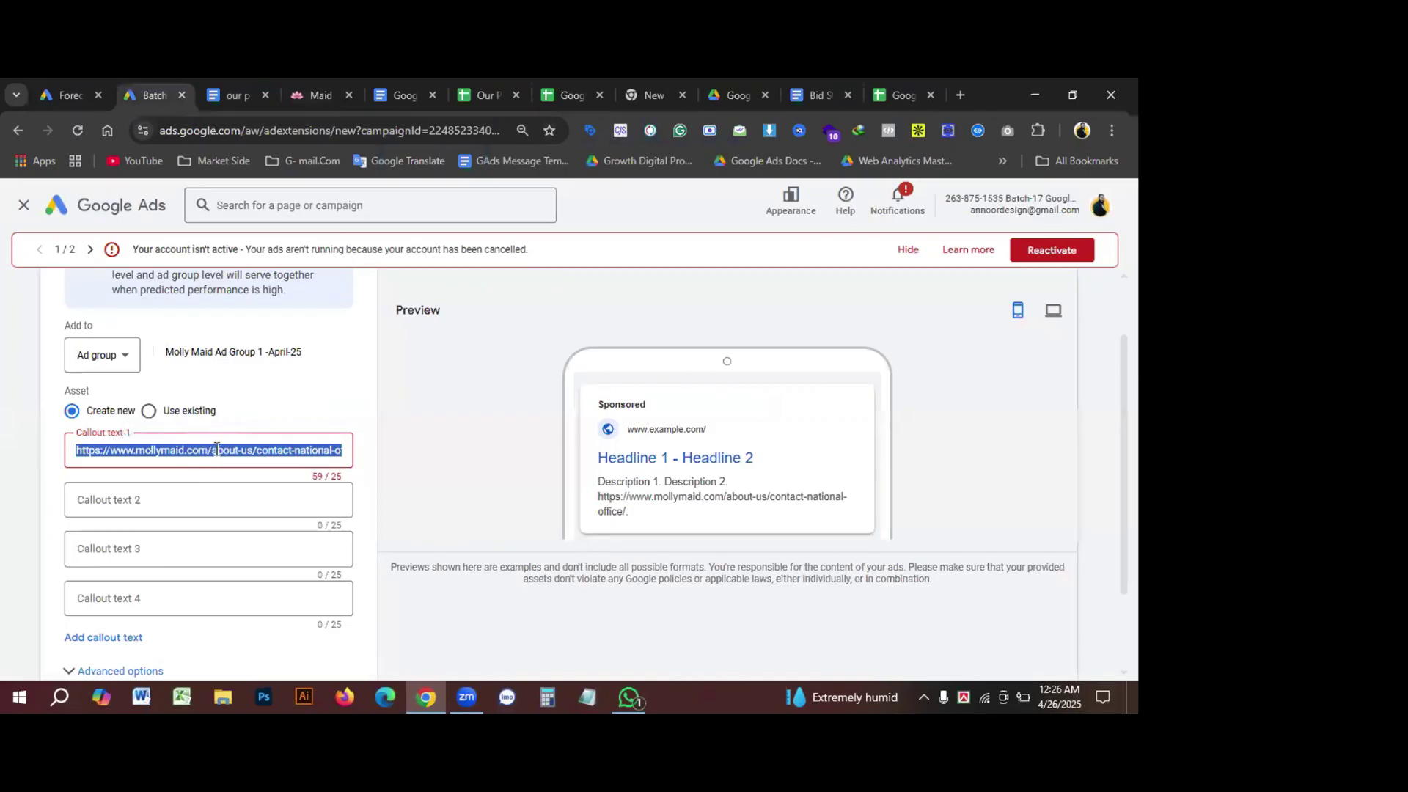
{"action": "key", "text": "ctrl+v"}
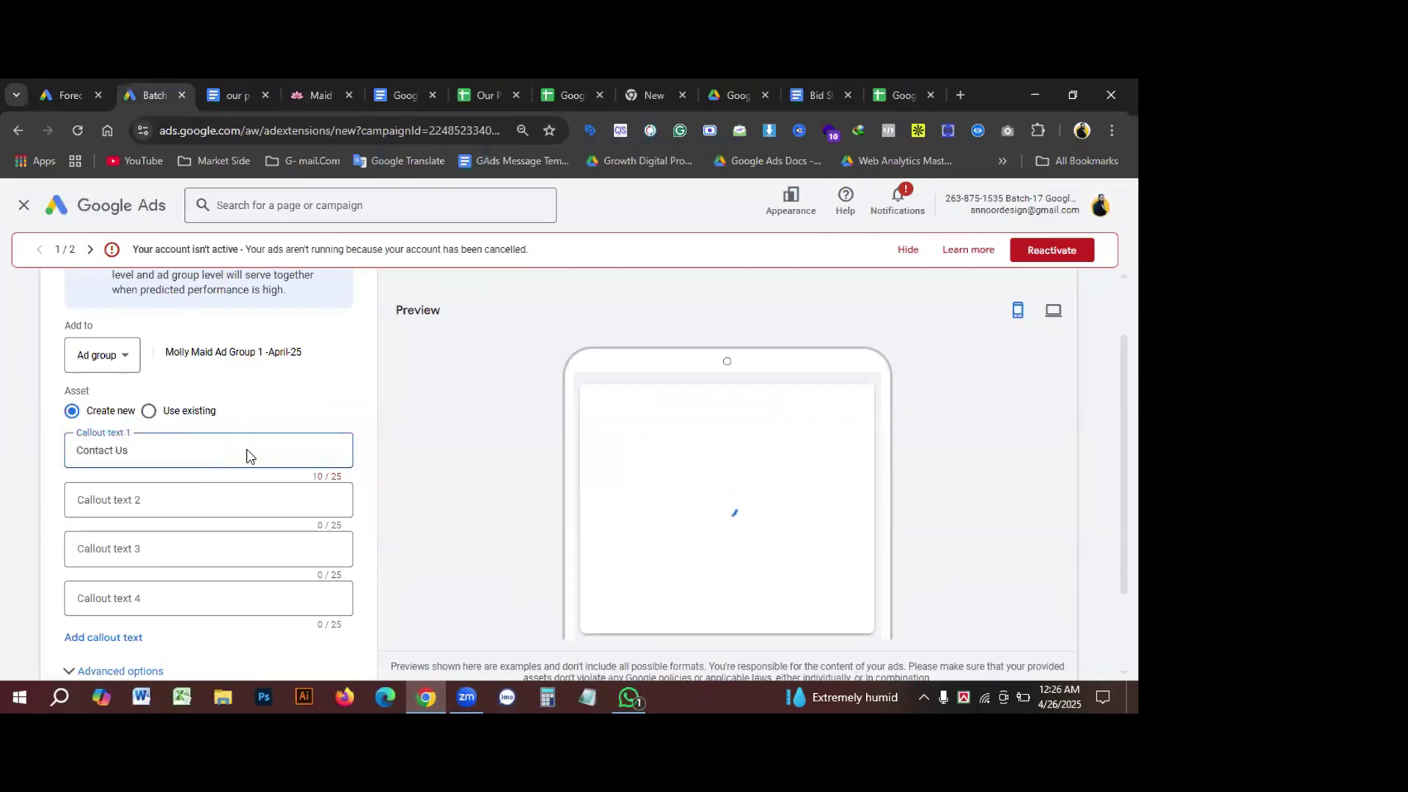
{"action": "scroll", "coordinate": [248, 475], "scroll_direction": "down", "scroll_amount": 1}
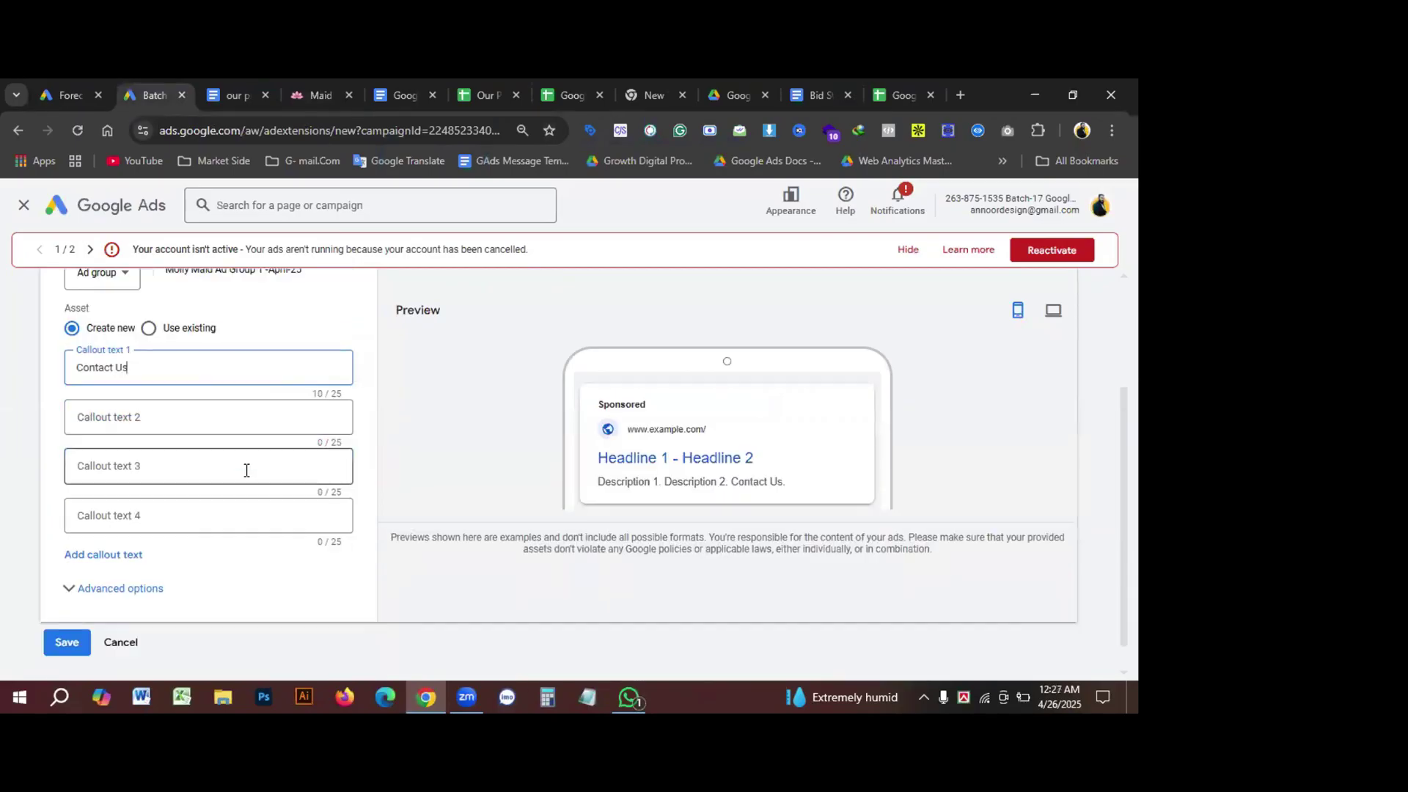
Step: Under existing callouts, select 24/7 Costumer Support and remove 24/7 Support
{"action": "left_click", "coordinate": [148, 328]}
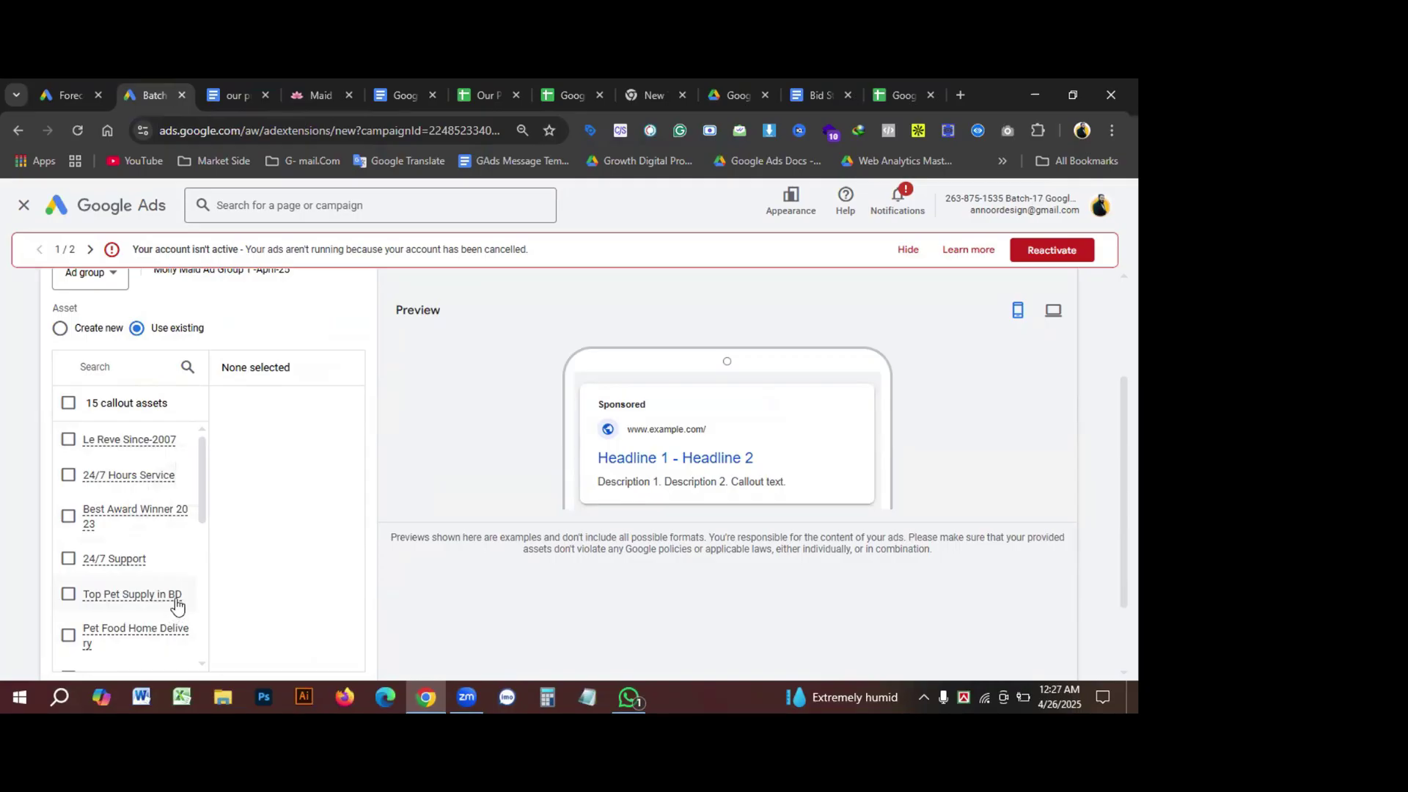
{"action": "left_click", "coordinate": [70, 560]}
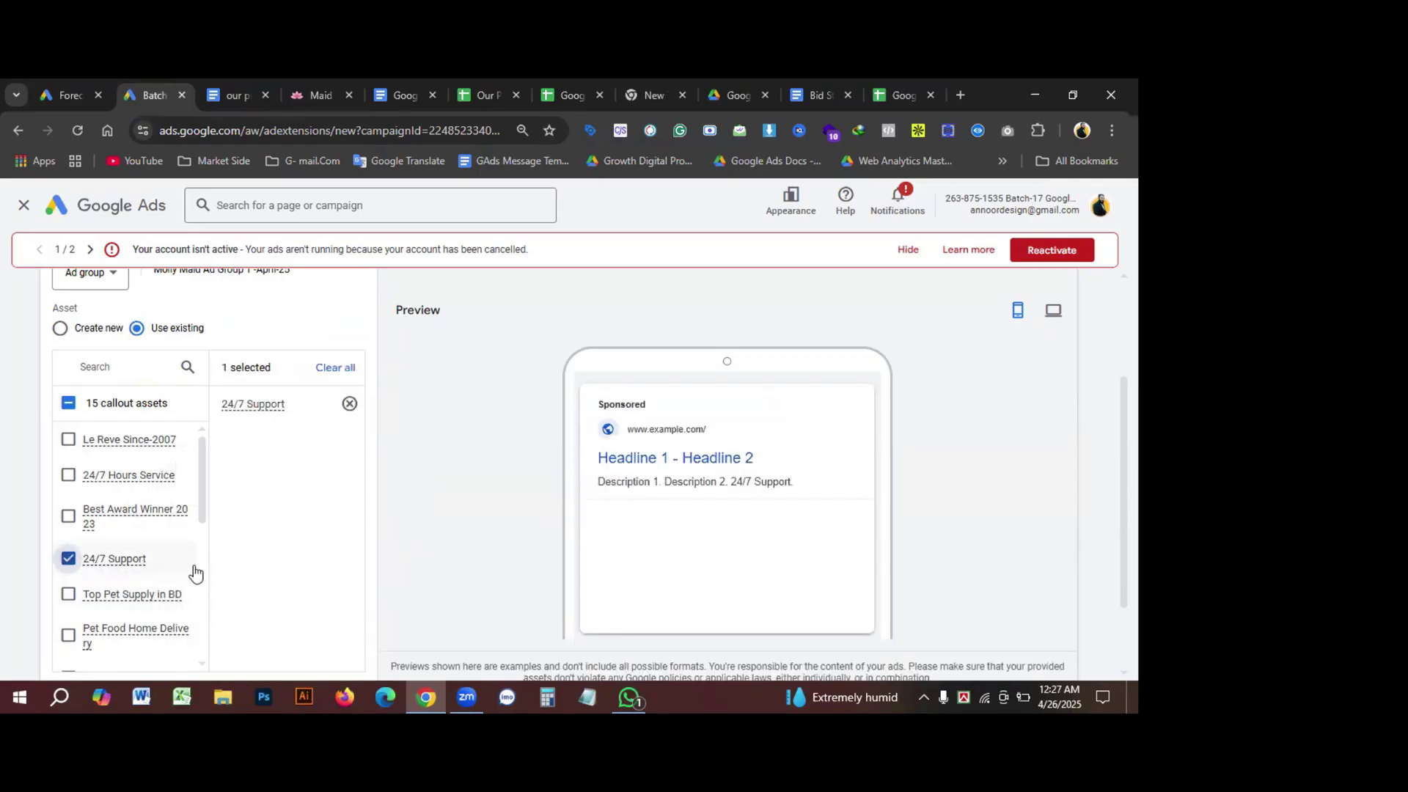
{"action": "scroll", "coordinate": [192, 573], "scroll_direction": "down", "scroll_amount": 1}
{"action": "scroll", "coordinate": [190, 572], "scroll_direction": "down", "scroll_amount": 2}
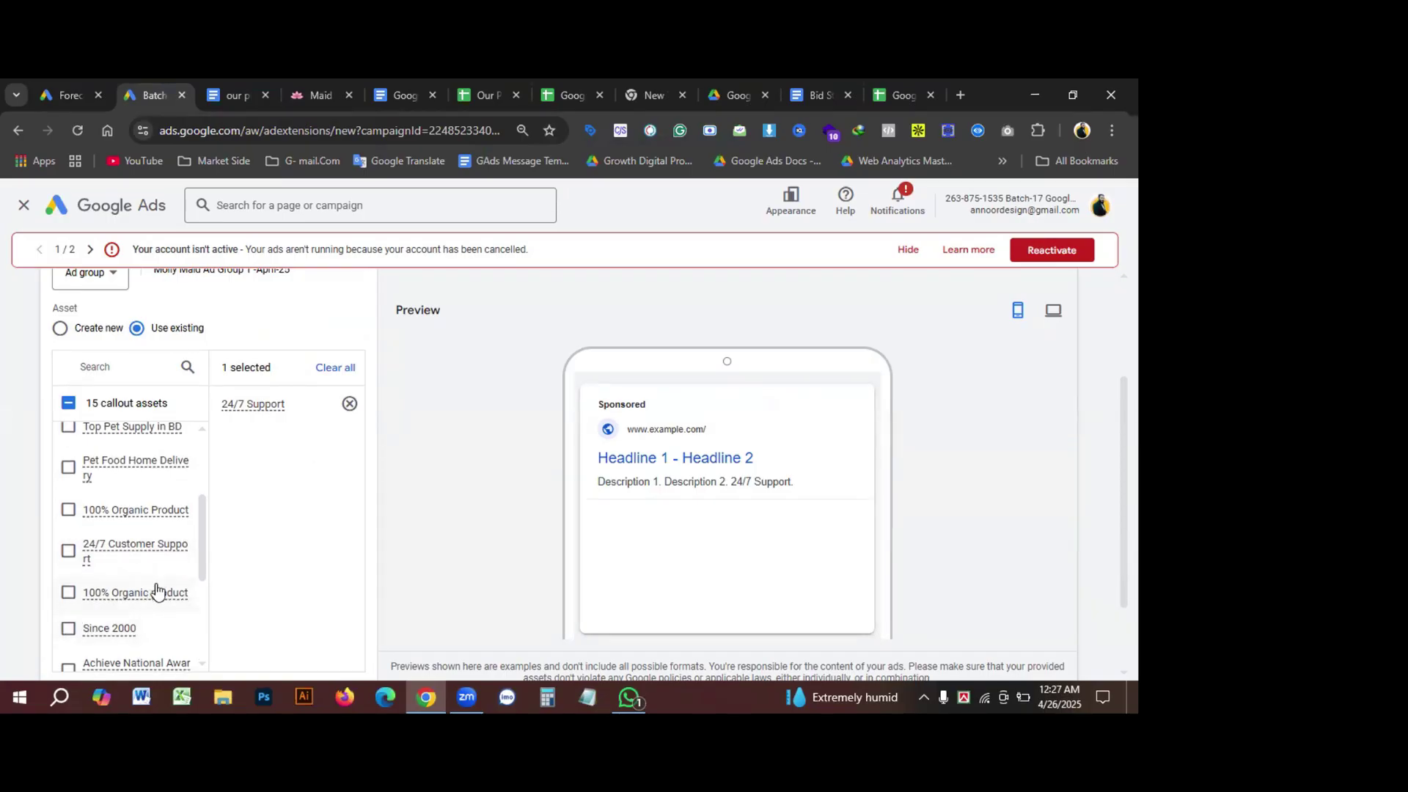
{"action": "scroll", "coordinate": [148, 591], "scroll_direction": "down", "scroll_amount": 2}
{"action": "scroll", "coordinate": [149, 623], "scroll_direction": "down", "scroll_amount": 2}
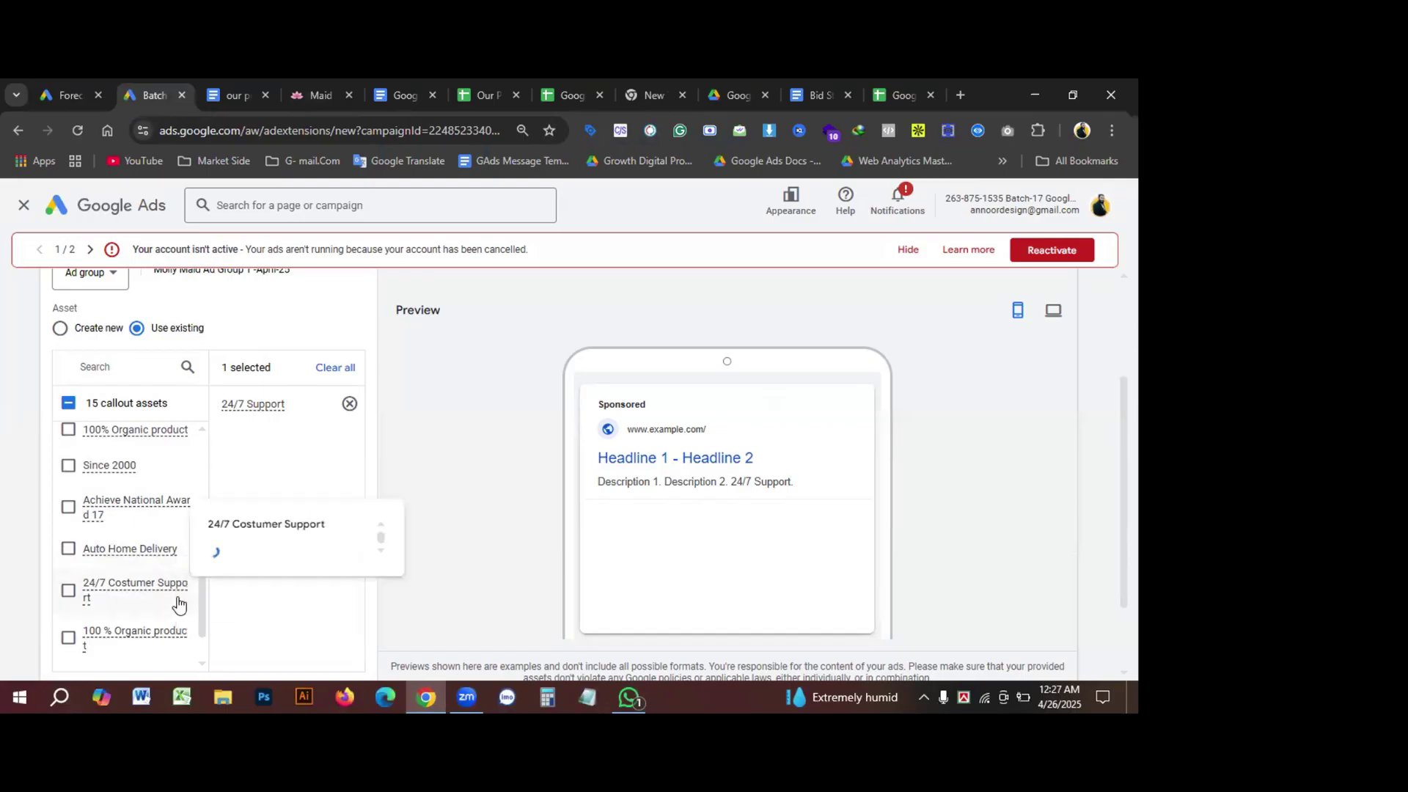
{"action": "left_click", "coordinate": [68, 591]}
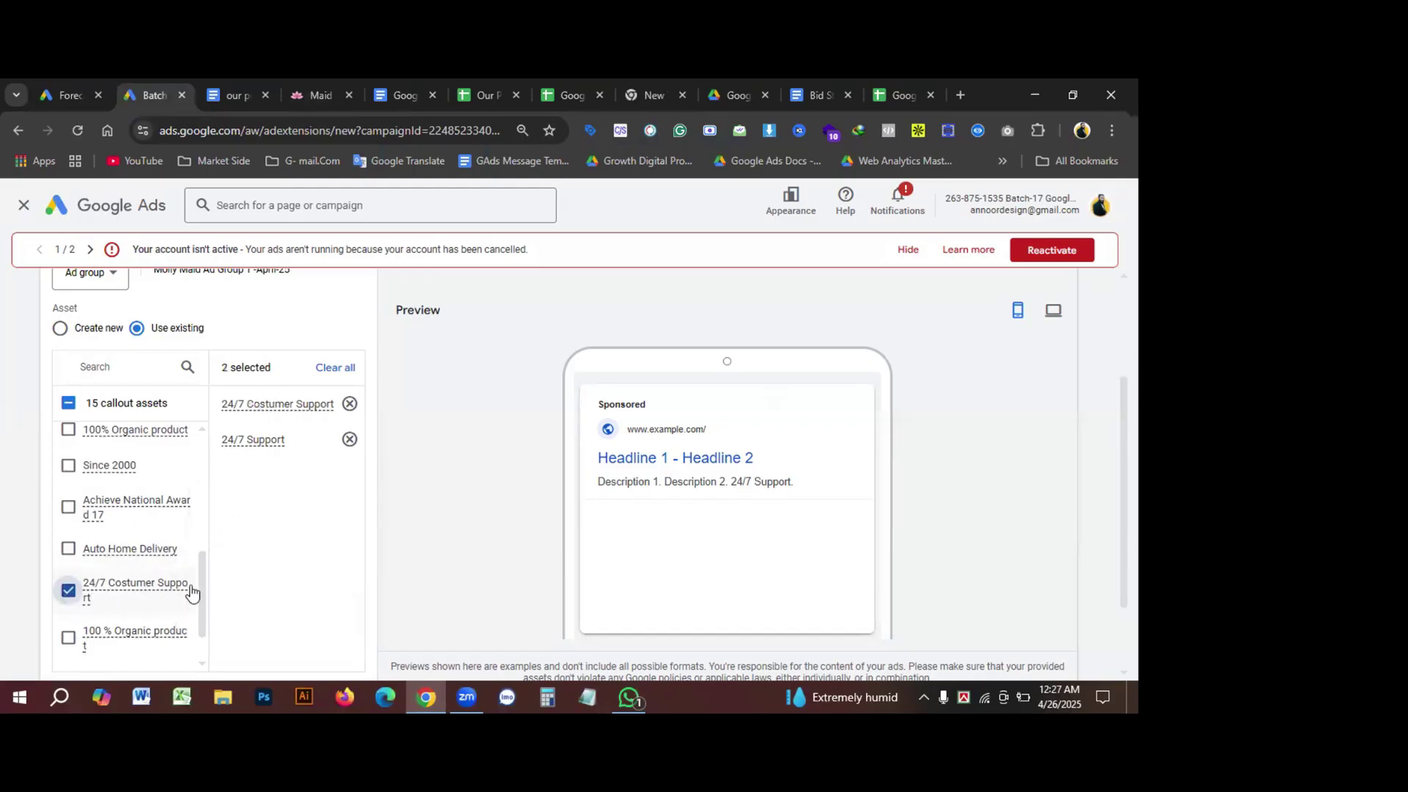
{"action": "left_click", "coordinate": [350, 441]}
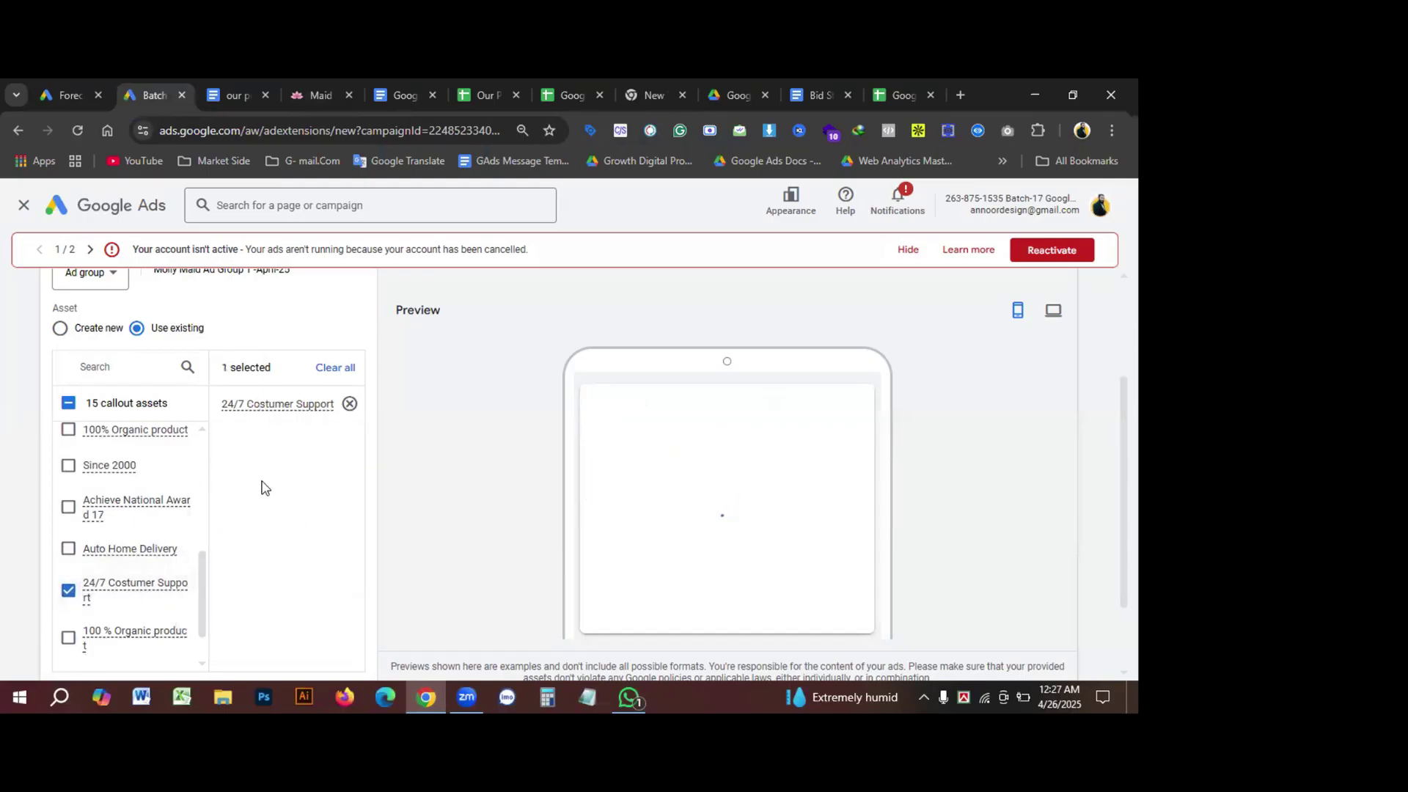
{"action": "scroll", "coordinate": [155, 568], "scroll_direction": "down", "scroll_amount": 2}
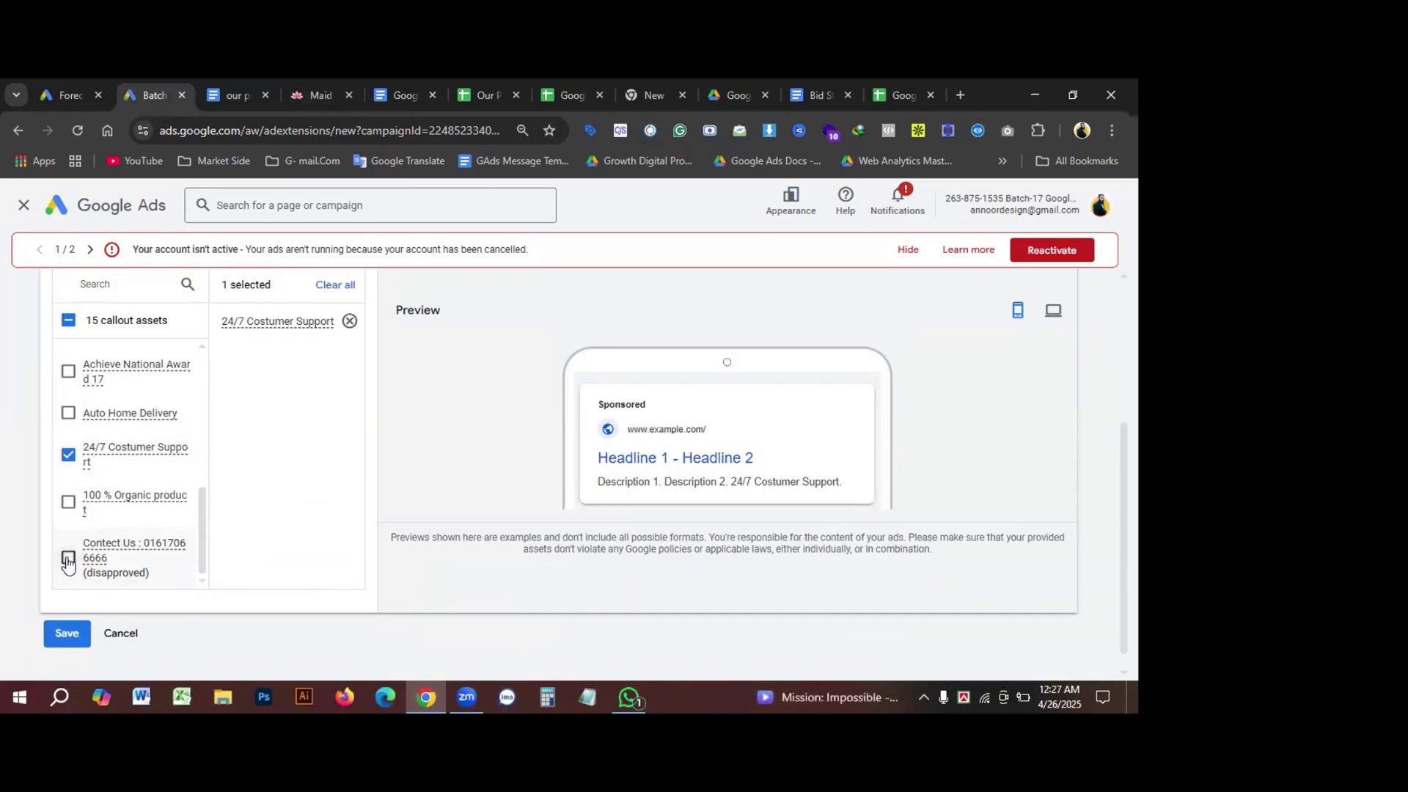
{"action": "scroll", "coordinate": [424, 437], "scroll_direction": "up", "scroll_amount": 3}
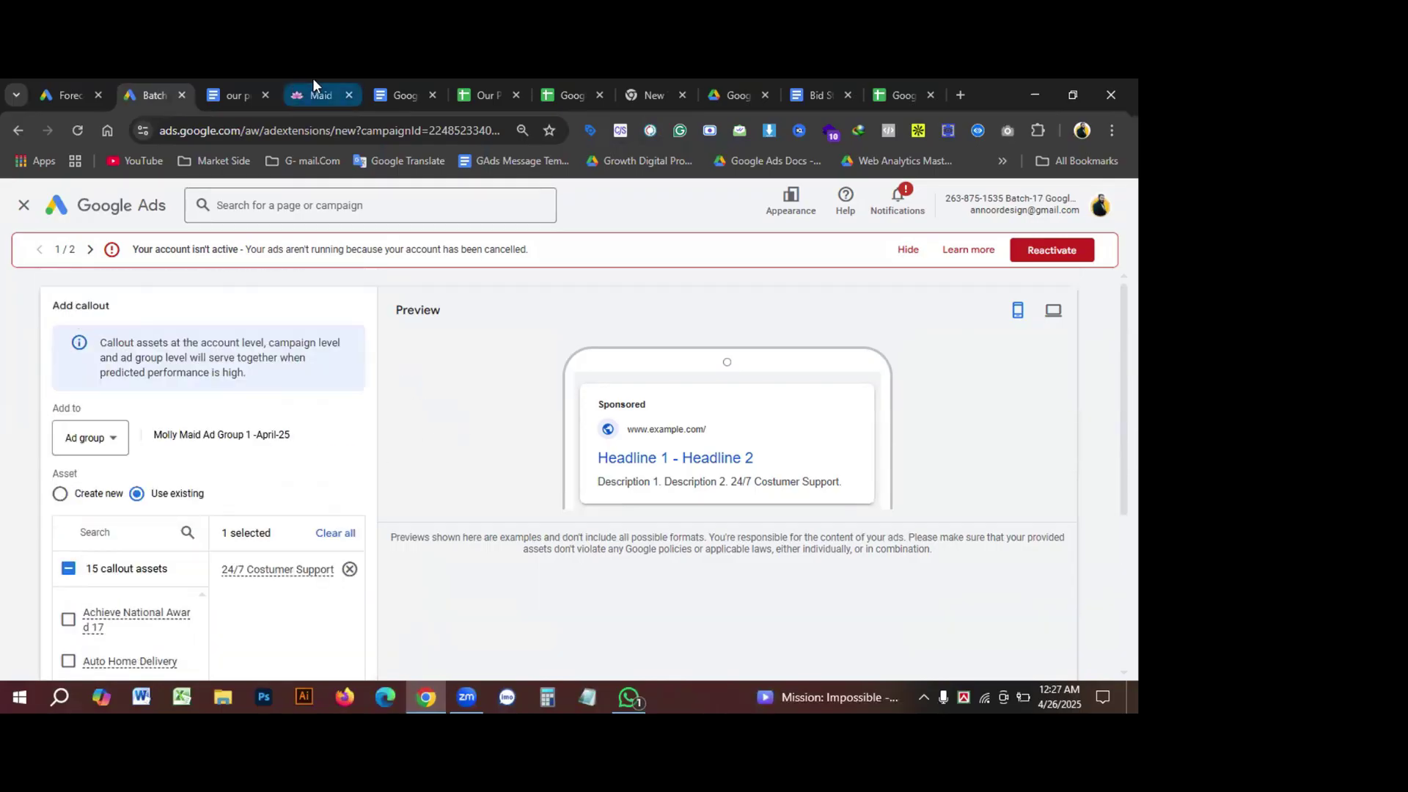
Step: Copy the company phone number from the Molly Maid contact page
{"action": "left_click", "coordinate": [314, 82]}
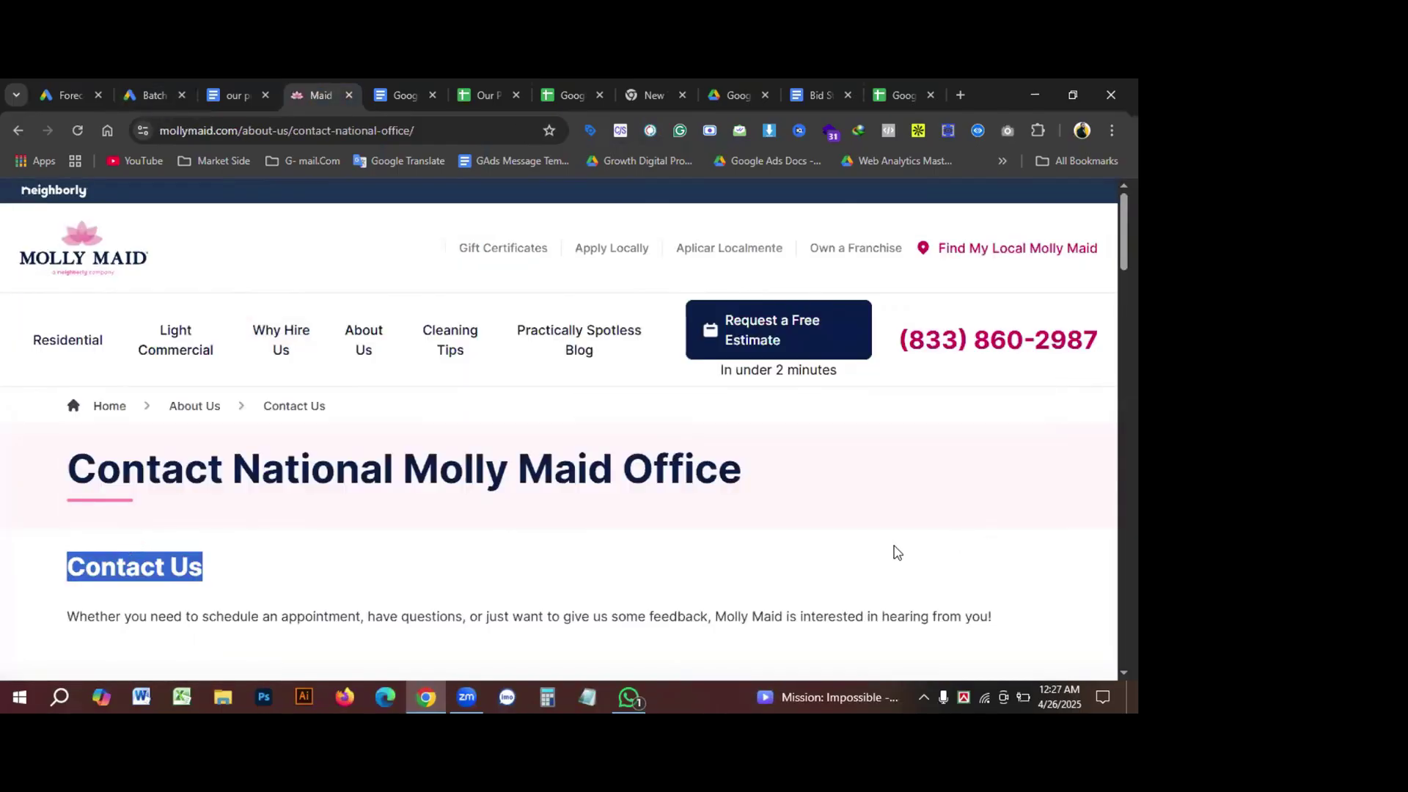
{"action": "left_click_drag", "start_coordinate": [899, 340], "coordinate": [1097, 342]}
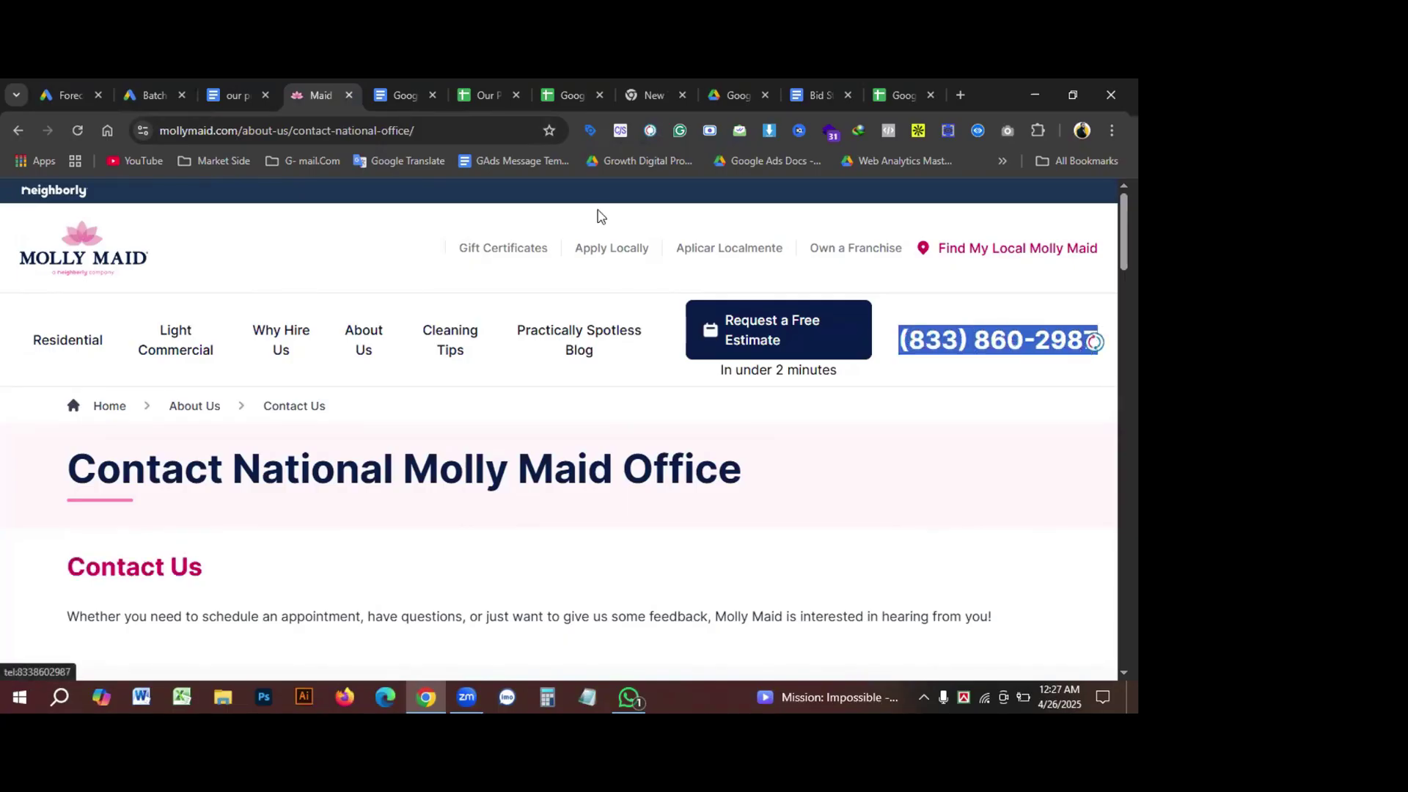
{"action": "left_click", "coordinate": [187, 101]}
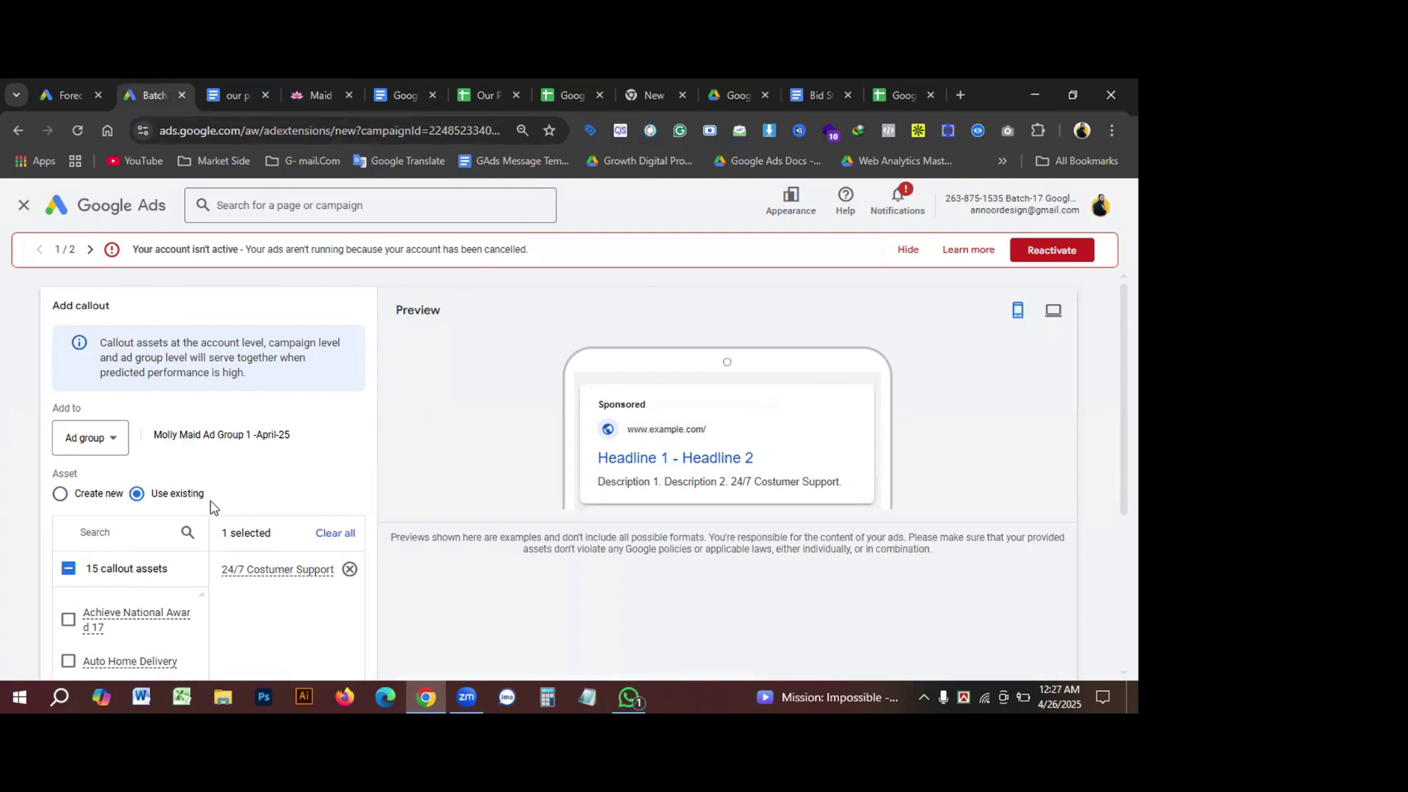
Step: Switch to creating new callouts and paste the phone number into Callout text 2
{"action": "left_click", "coordinate": [60, 493]}
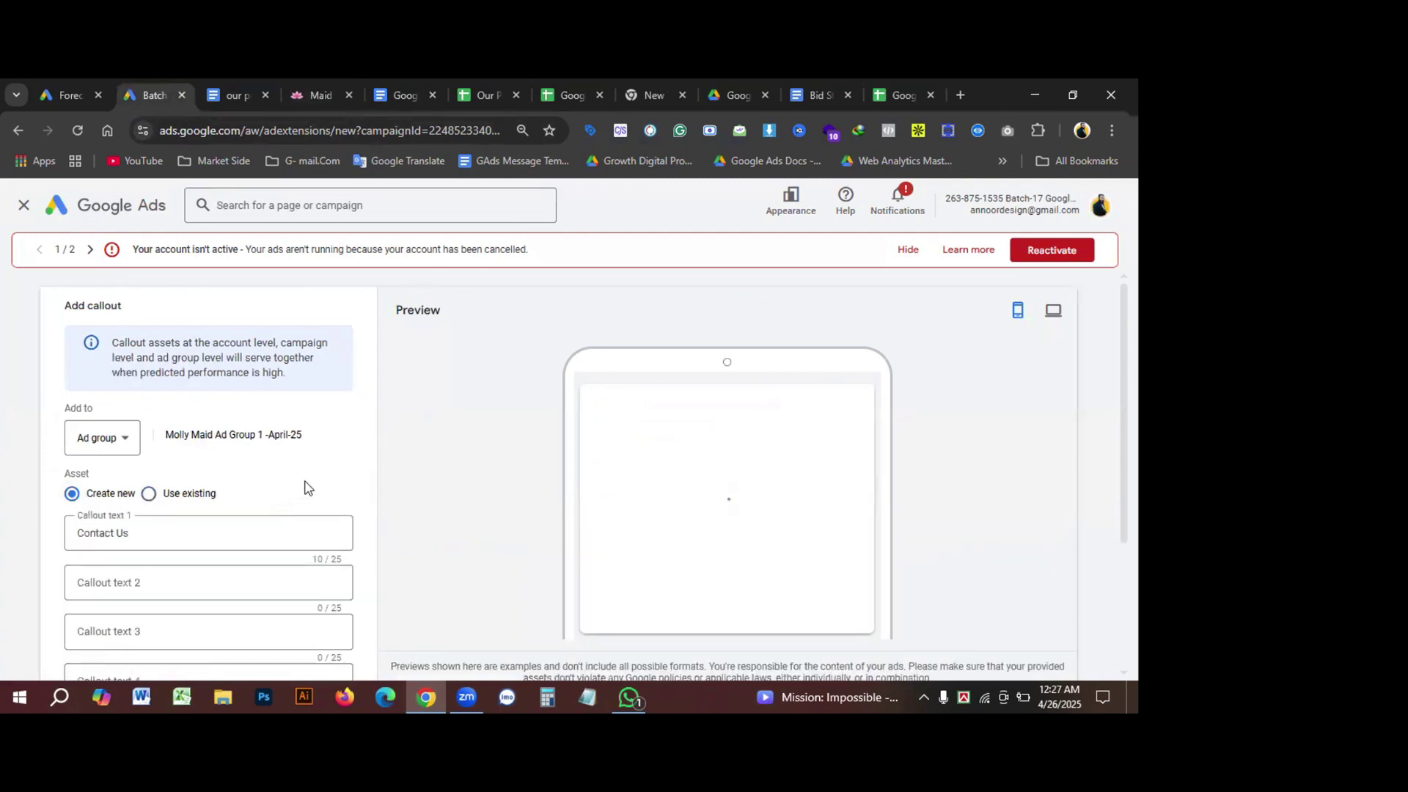
{"action": "scroll", "coordinate": [304, 488], "scroll_direction": "down", "scroll_amount": 1}
{"action": "left_click", "coordinate": [128, 497]}
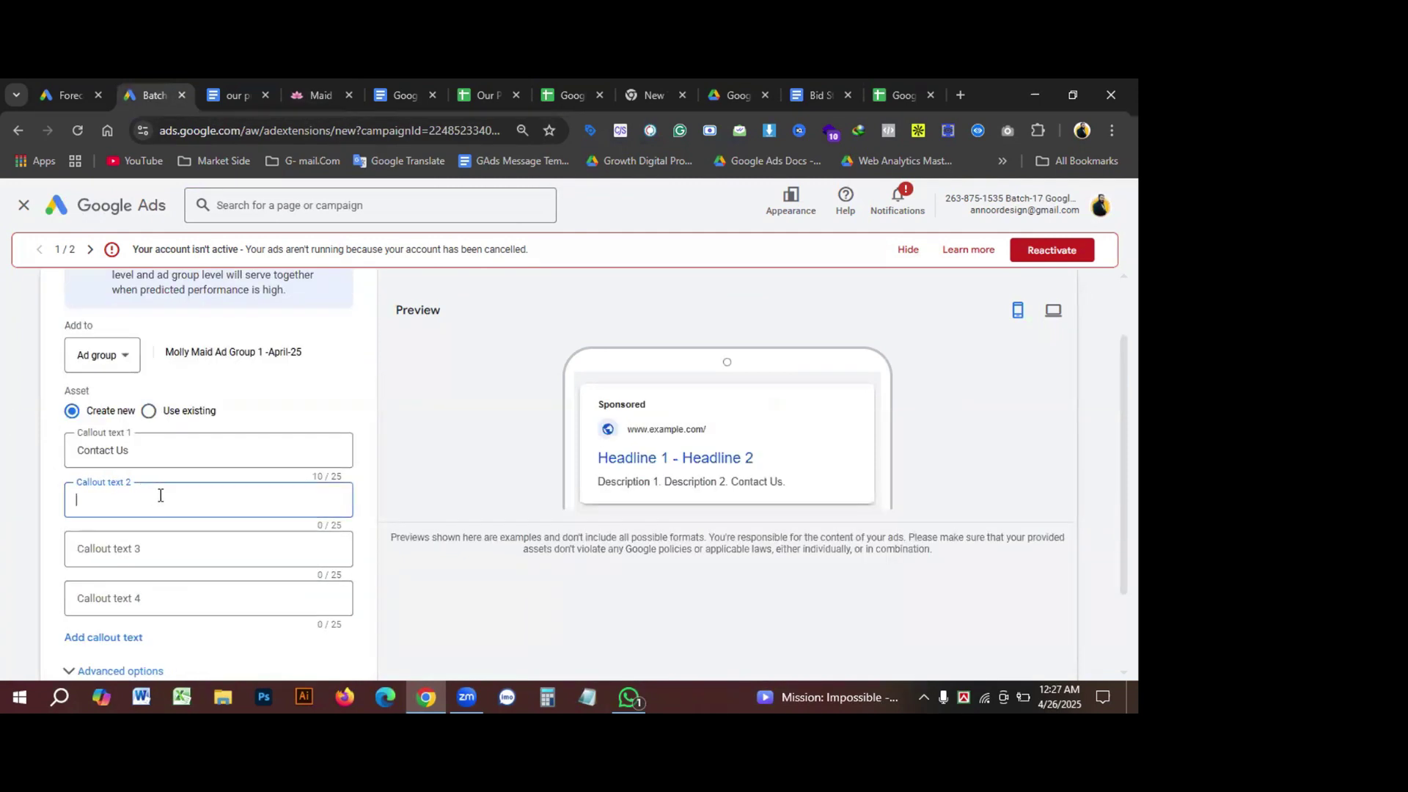
{"action": "key", "text": "ctrl+v"}
Step: Copy '24/7 Costumer Support' from the existing assets into Callout text 3
{"action": "left_click", "coordinate": [167, 414]}
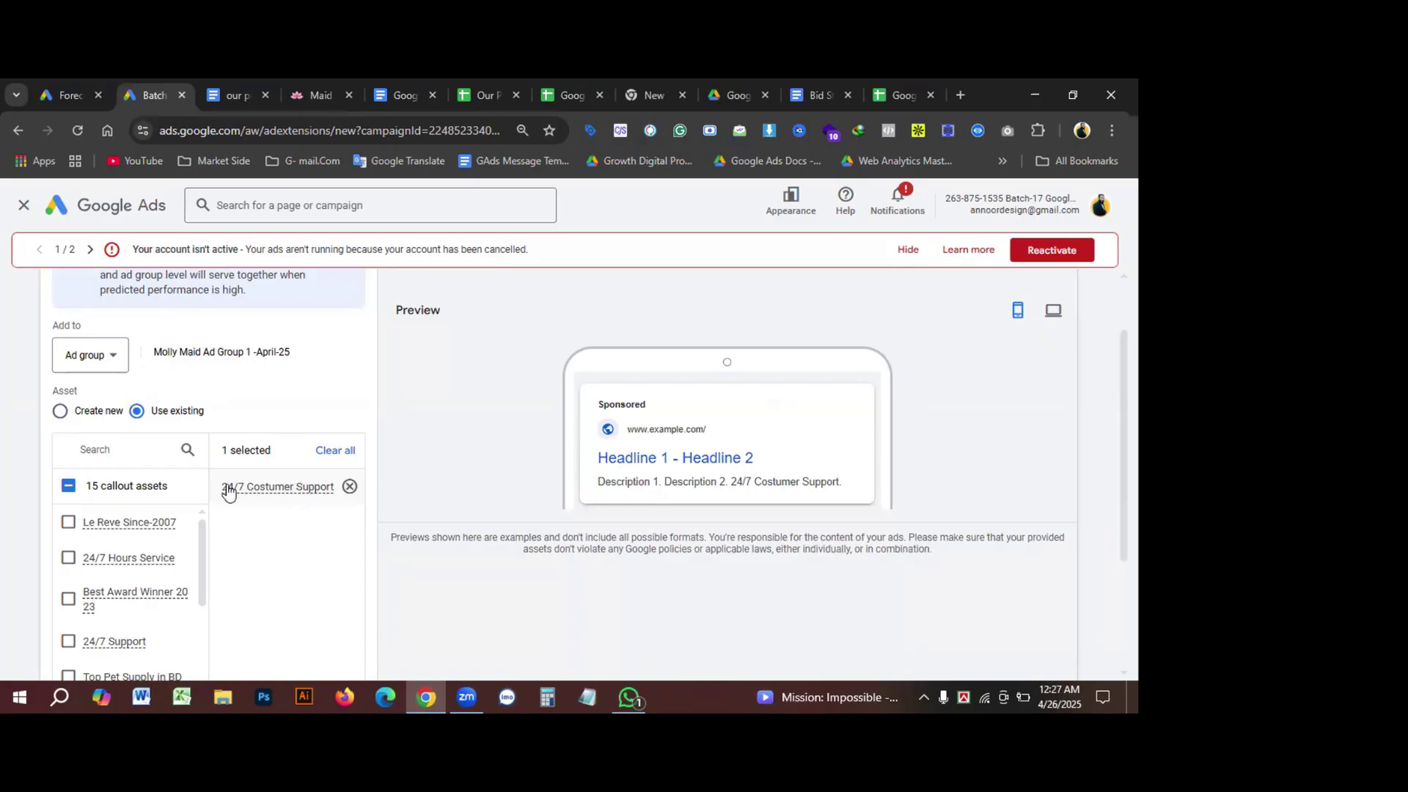
{"action": "left_click_drag", "start_coordinate": [222, 487], "coordinate": [336, 500]}
{"action": "left_click", "coordinate": [214, 506]}
{"action": "left_click_drag", "start_coordinate": [219, 487], "coordinate": [336, 503]}
{"action": "key", "text": "ctrl+c"}
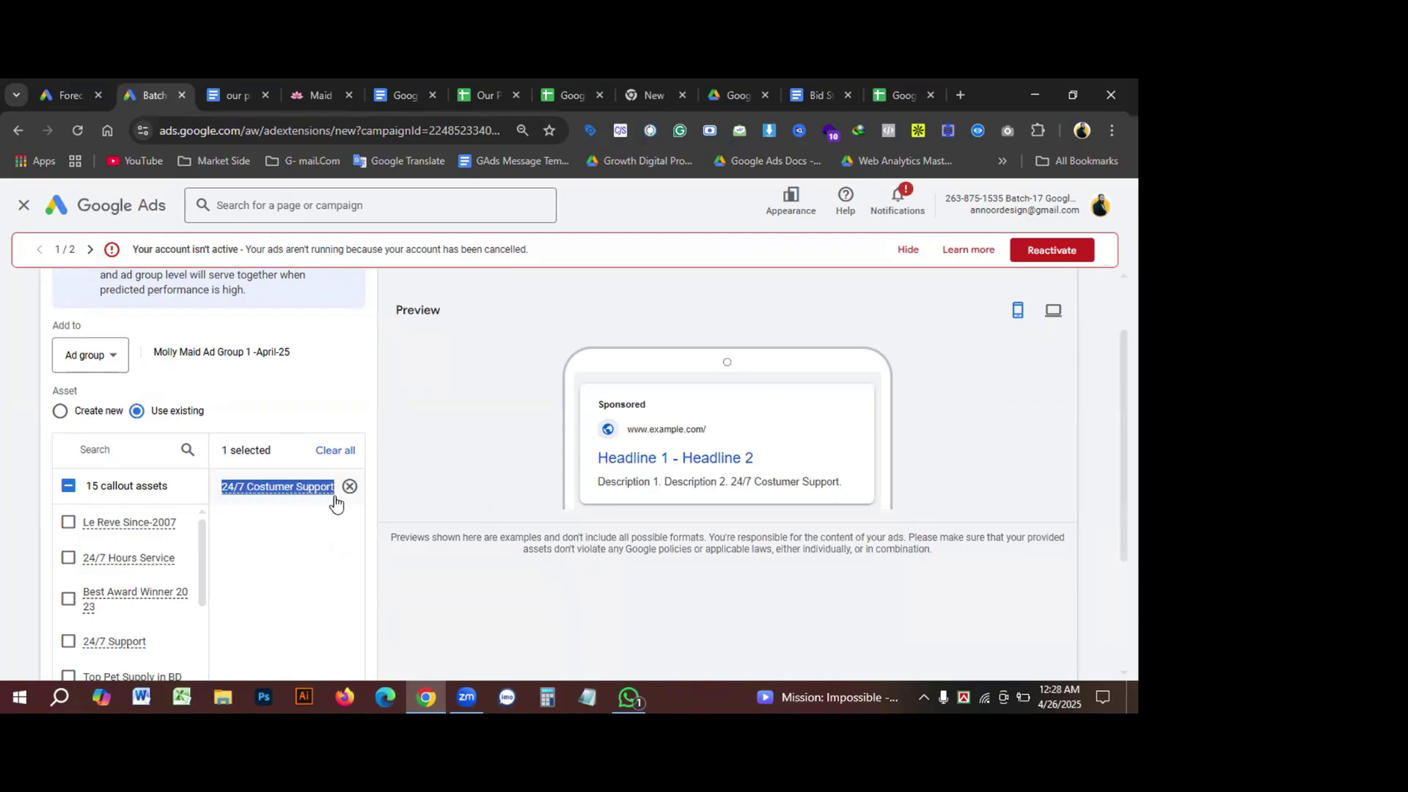
{"action": "left_click", "coordinate": [71, 417]}
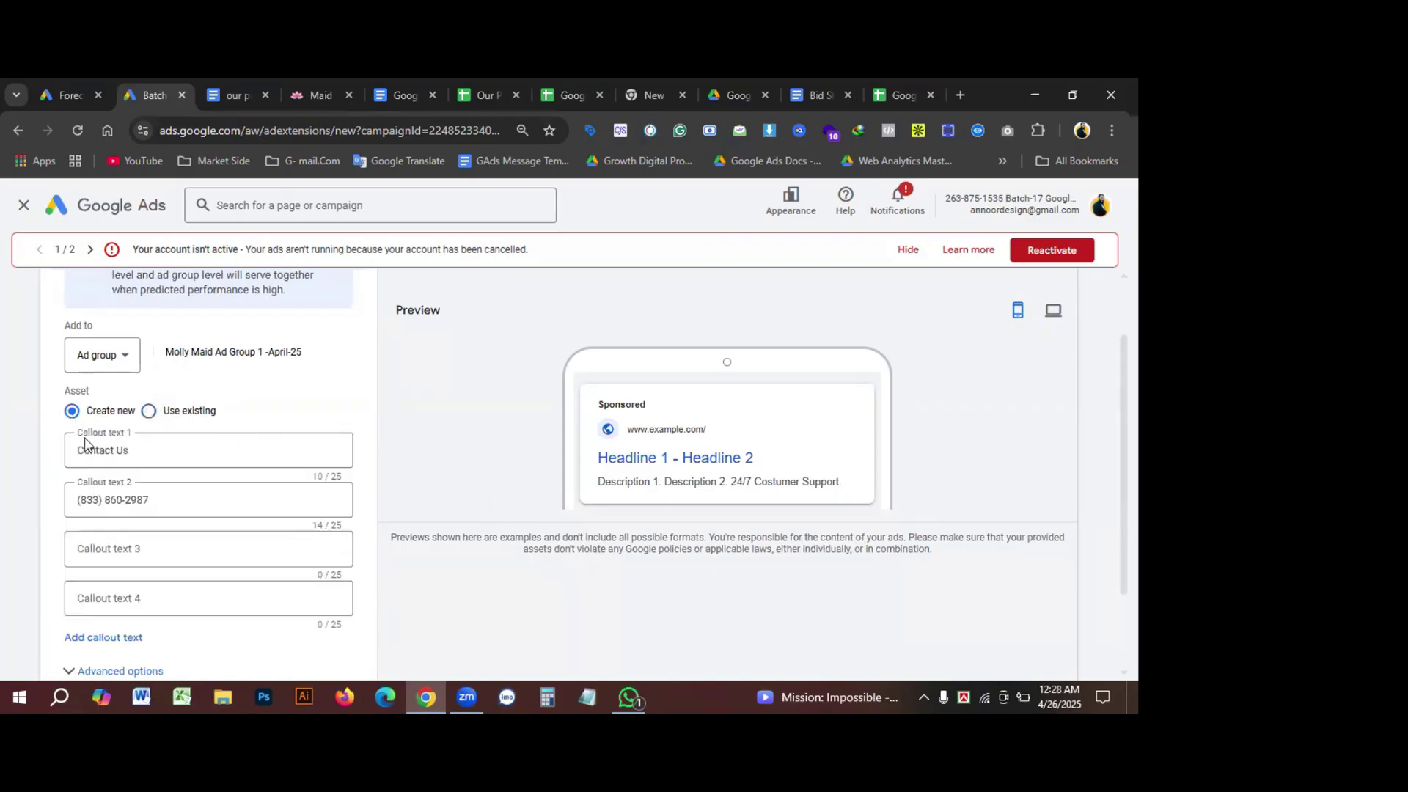
{"action": "left_click", "coordinate": [118, 546]}
{"action": "key", "text": "ctrl+v"}
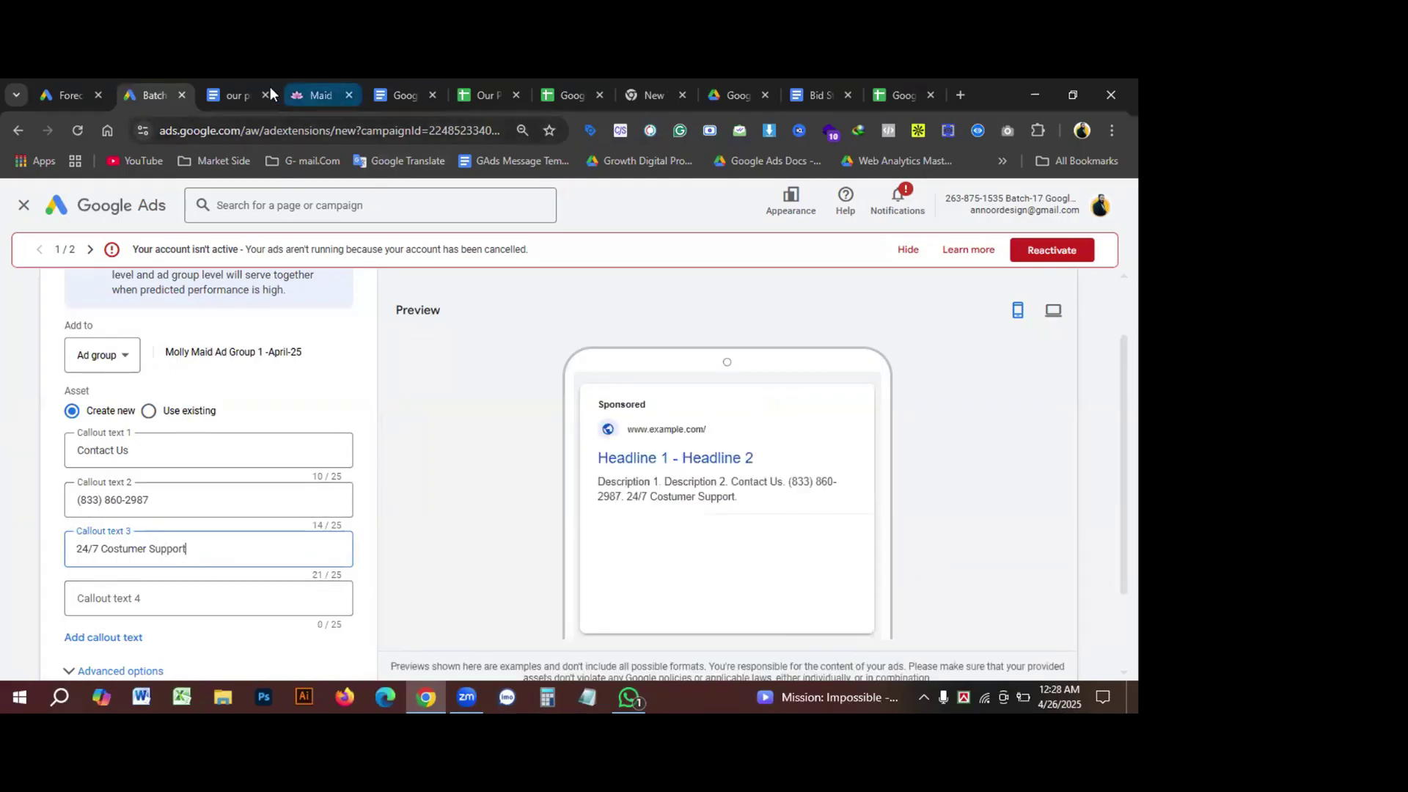
{"action": "left_click", "coordinate": [294, 89]}
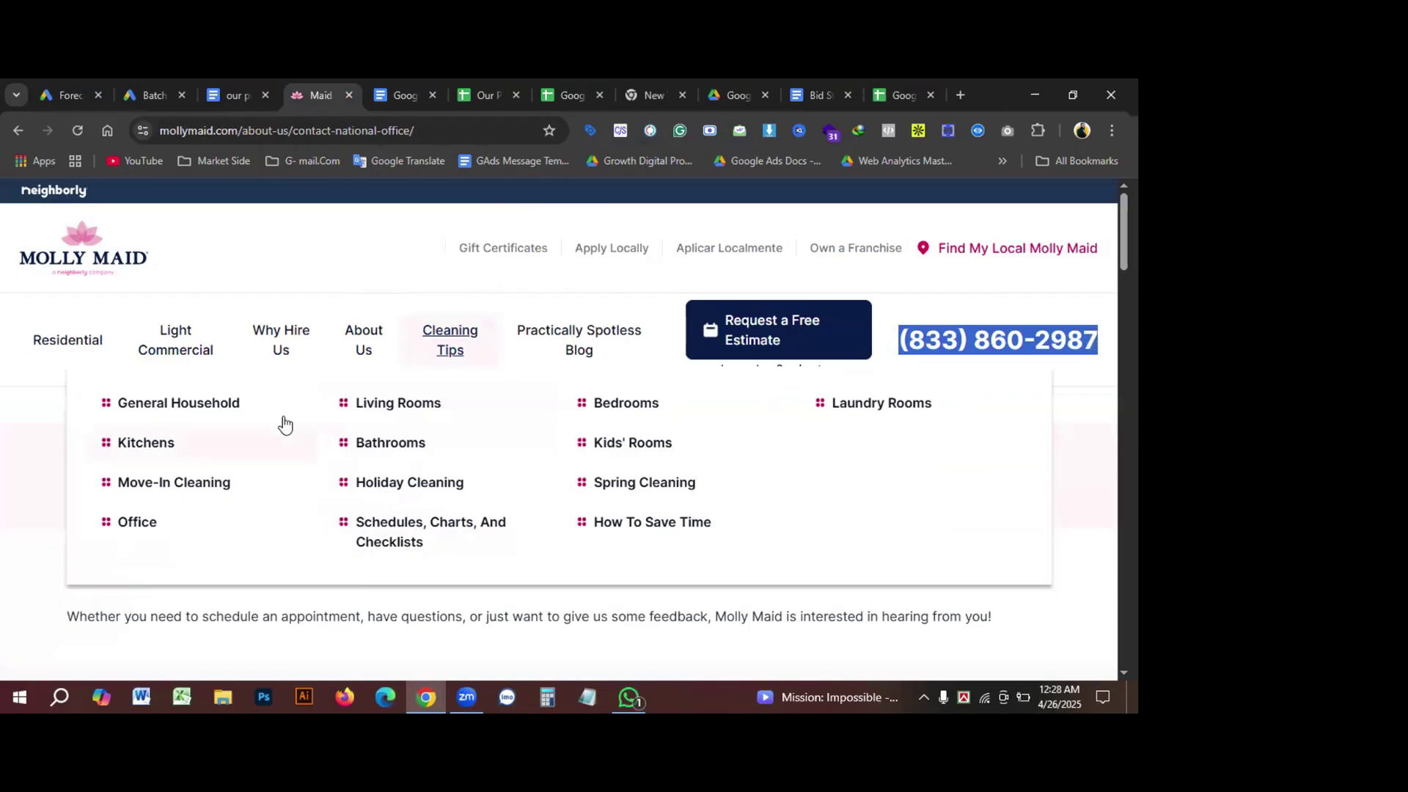
Step: Copy the 'House Cleaning Gift Certificates' heading from Molly Maid's Gift Certificates page
{"action": "mouse_move", "coordinate": [367, 350]}
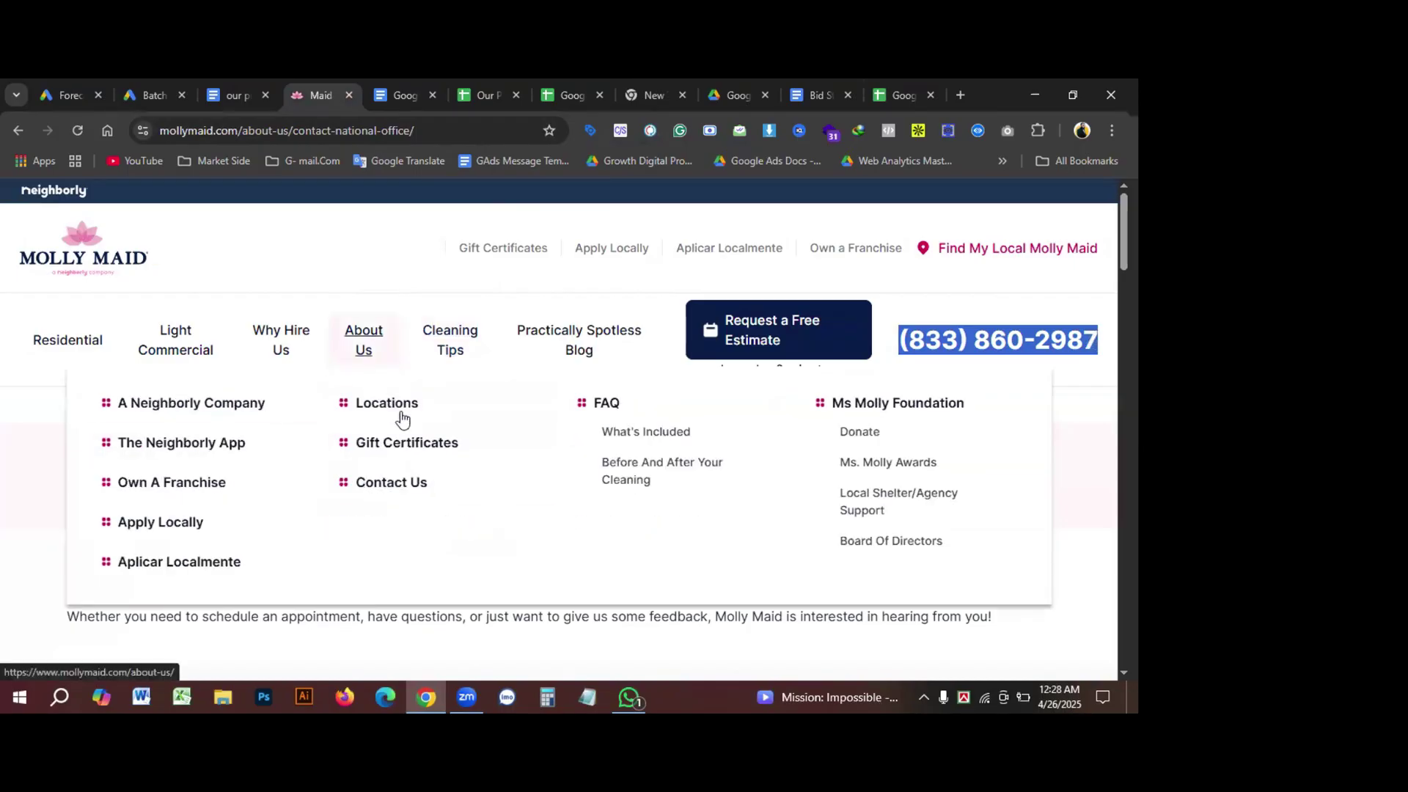
{"action": "left_click", "coordinate": [415, 442]}
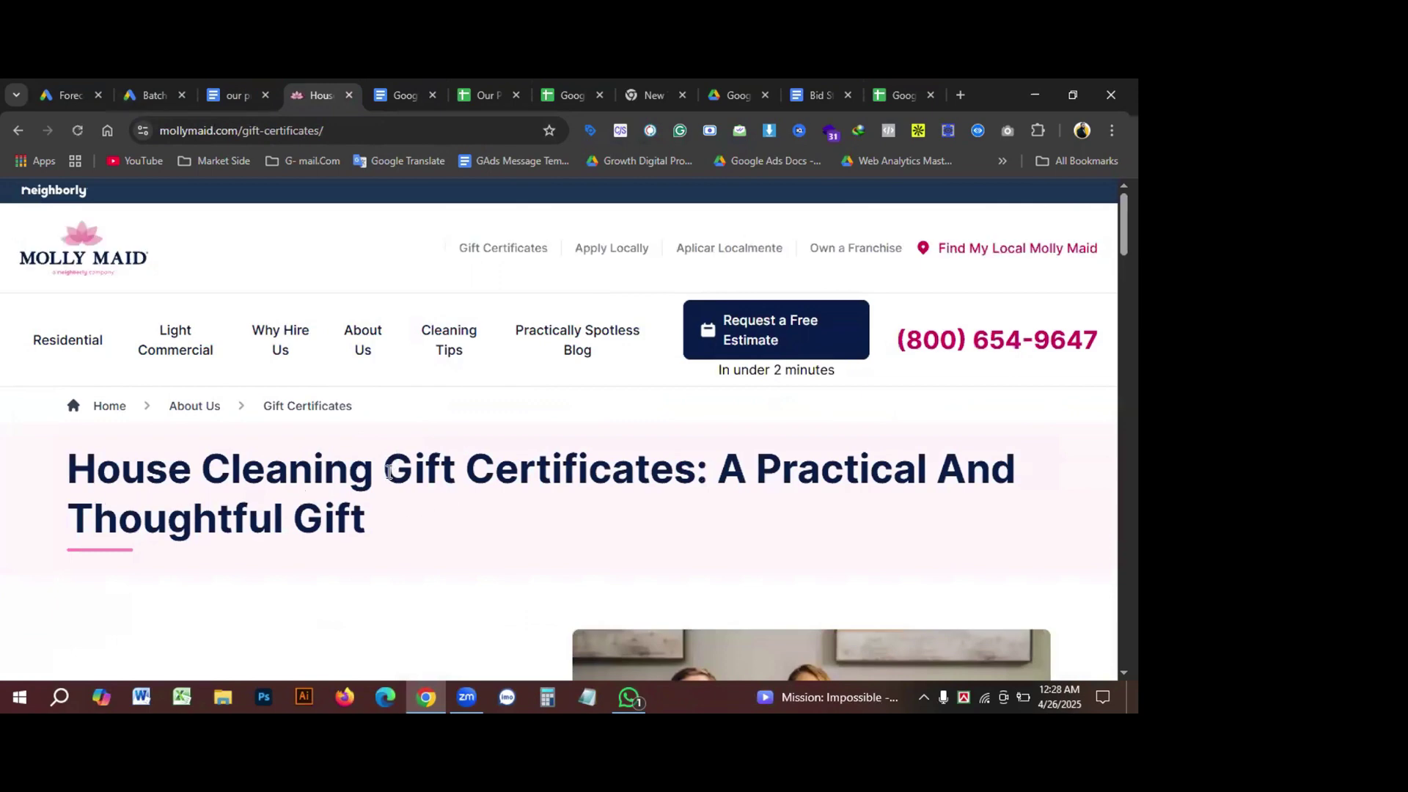
{"action": "left_click_drag", "start_coordinate": [385, 469], "coordinate": [690, 484]}
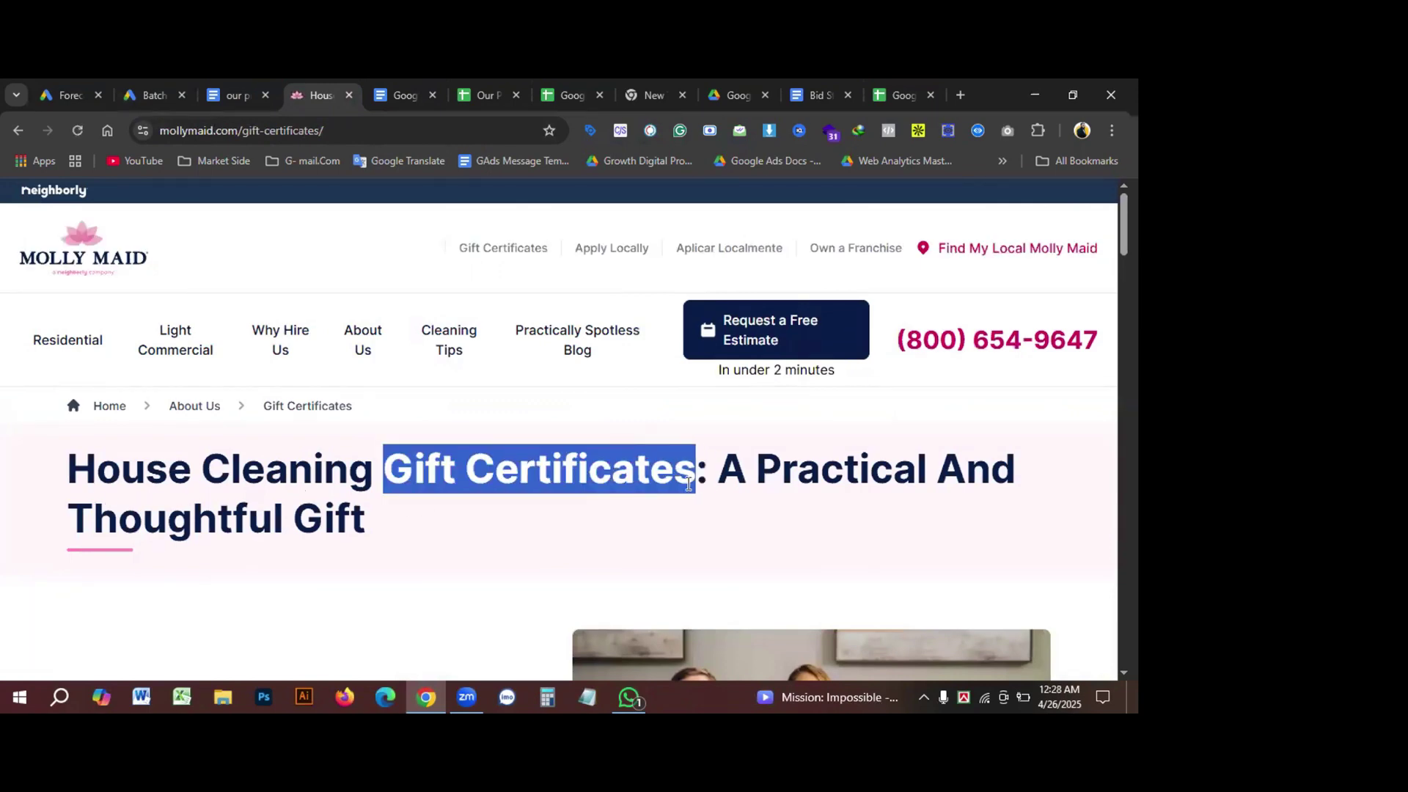
{"action": "left_click", "coordinate": [403, 473]}
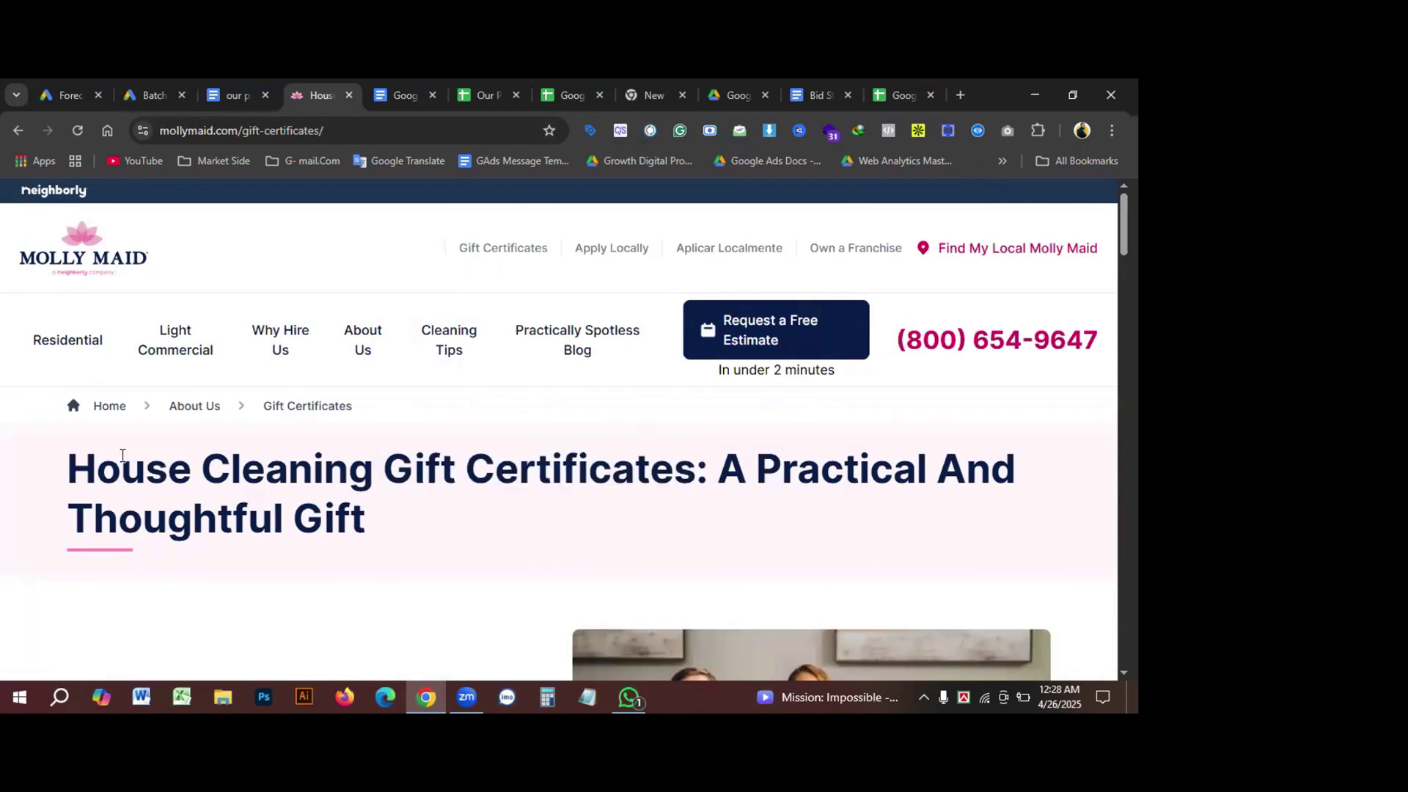
{"action": "left_click_drag", "start_coordinate": [69, 467], "coordinate": [673, 481]}
{"action": "key", "text": "ctrl+c"}
Step: Paste it into Callout text 4, deleting 'House' to leave 'Cleaning Gift Certificates'
{"action": "left_click", "coordinate": [151, 95]}
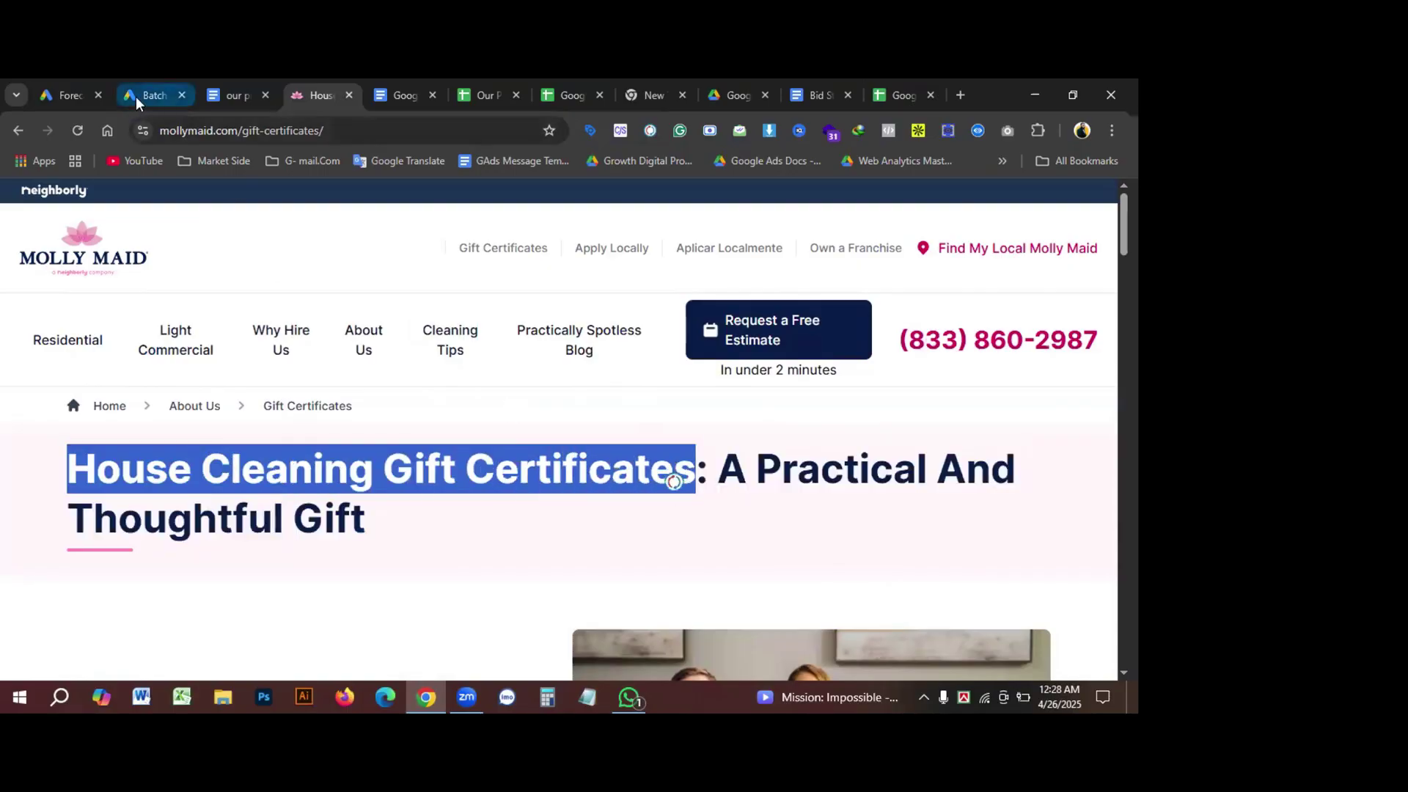
{"action": "scroll", "coordinate": [147, 561], "scroll_direction": "down", "scroll_amount": 1}
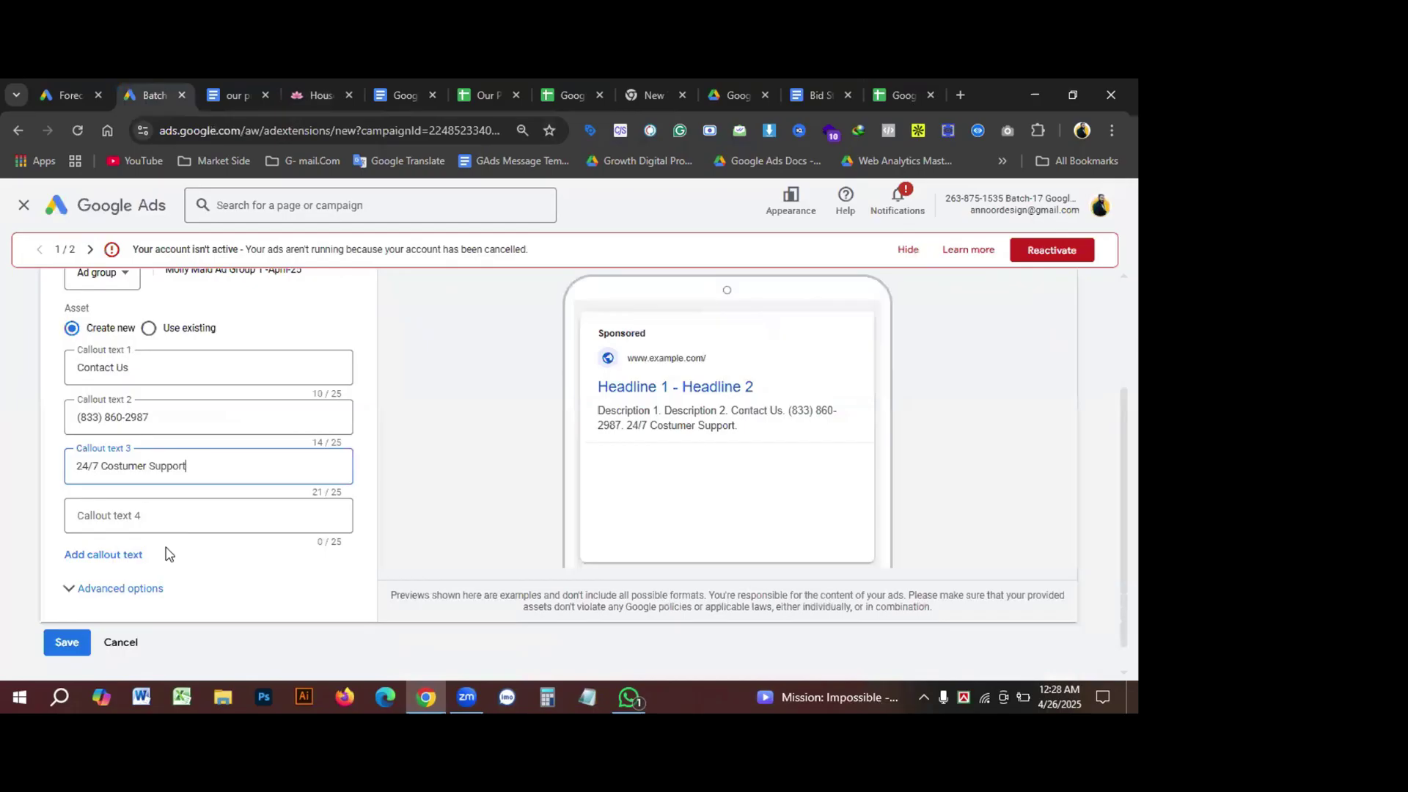
{"action": "left_click", "coordinate": [121, 513]}
{"action": "key", "text": "ctrl+v"}
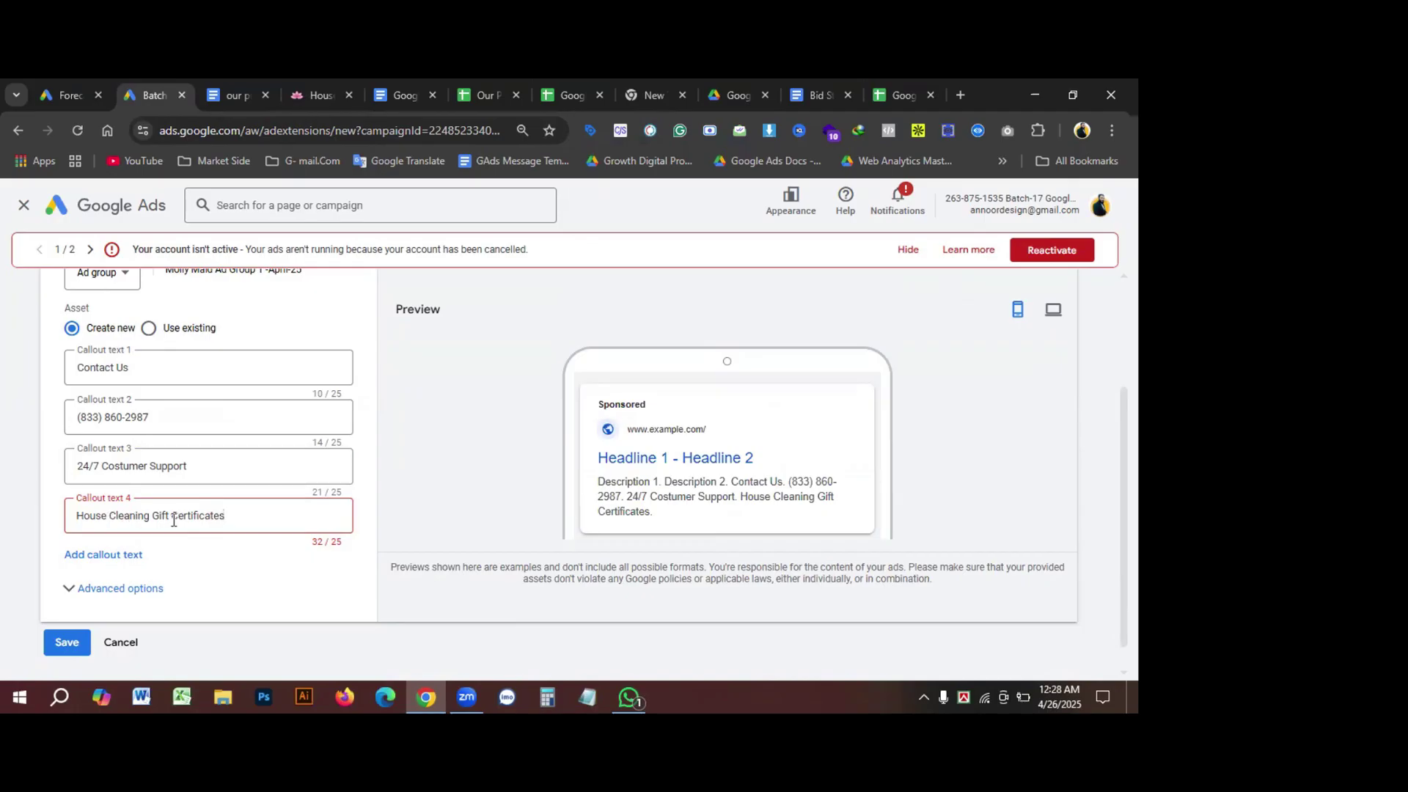
{"action": "left_click_drag", "start_coordinate": [110, 517], "coordinate": [43, 525]}
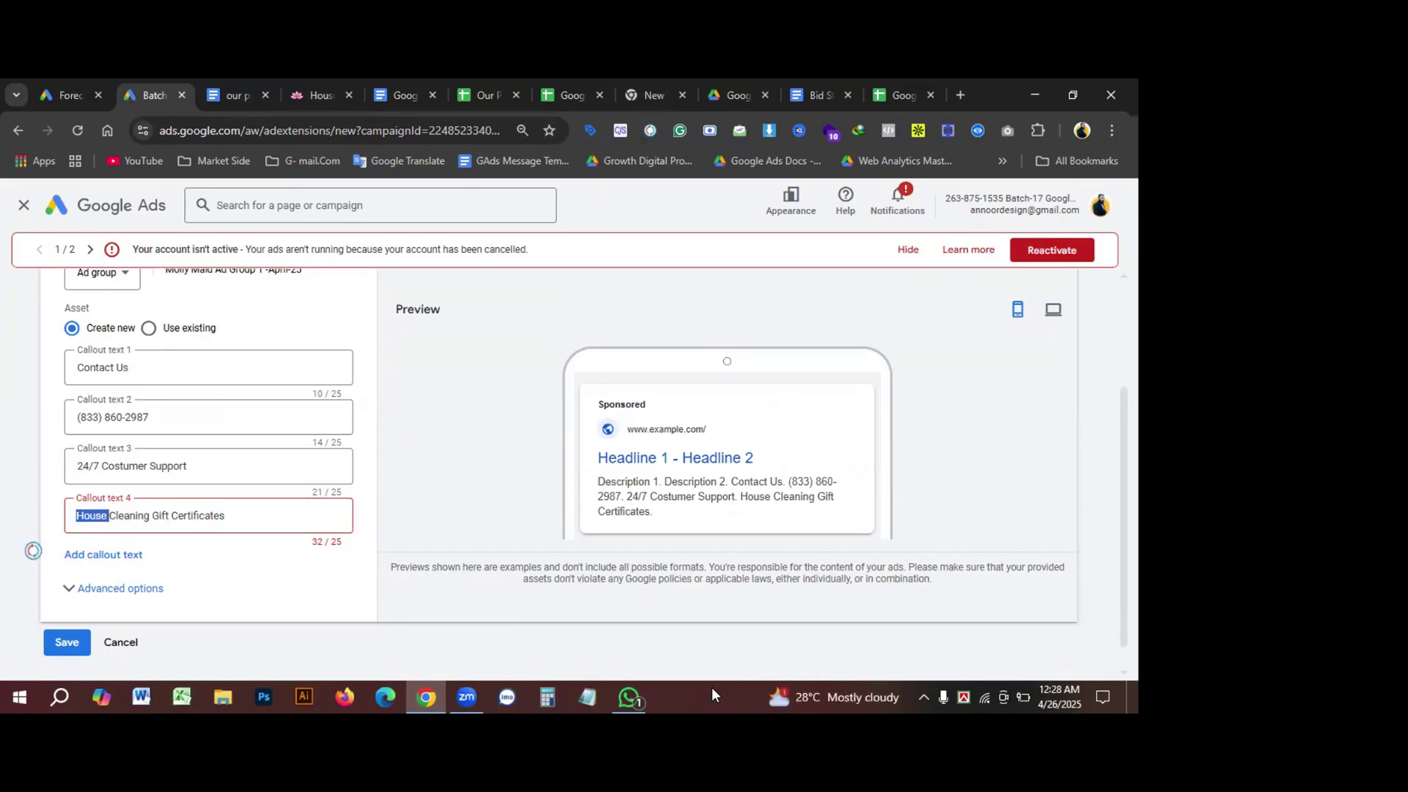
{"action": "key", "text": "BackSpace"}
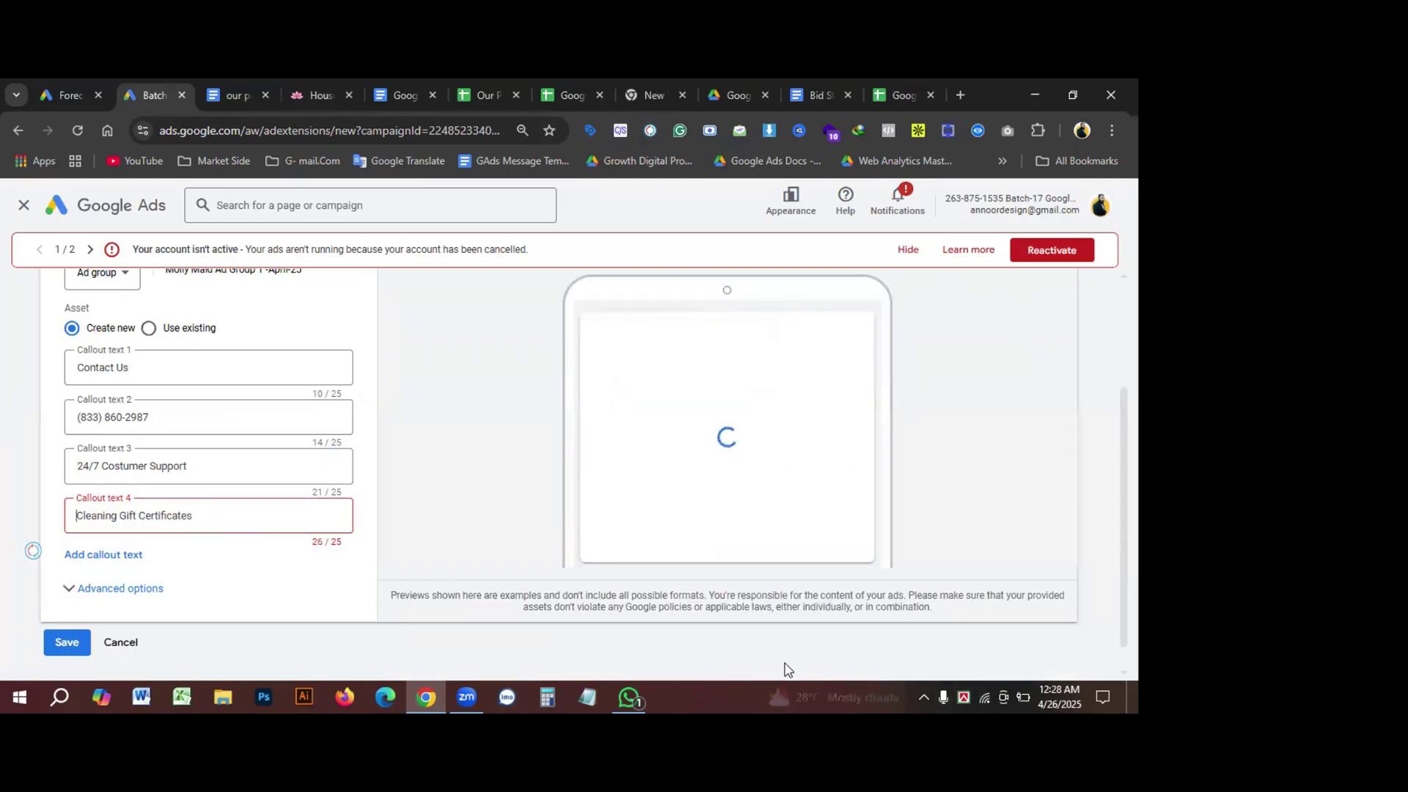
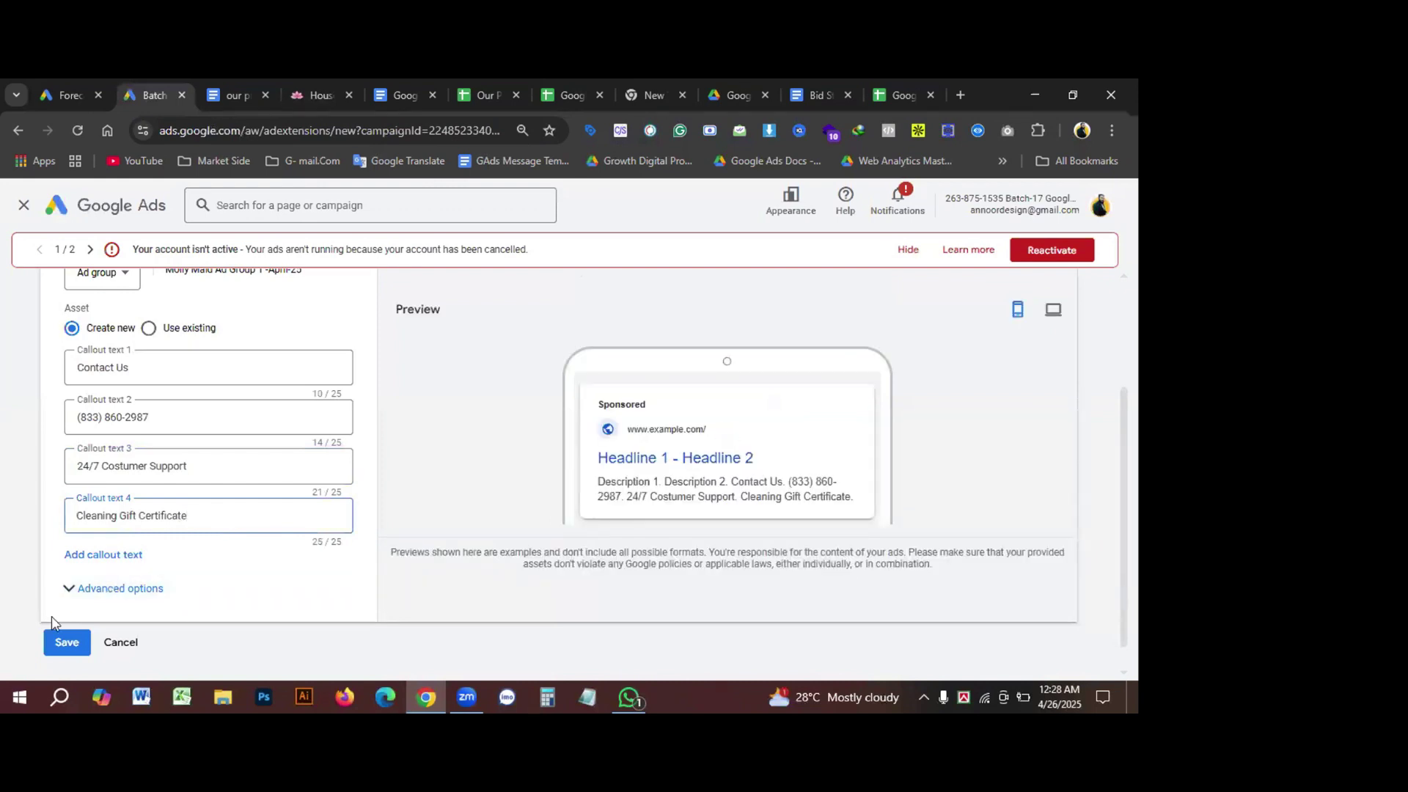
Step: Check the Extension Details notes about adding sitelinks at the ad group level
{"action": "scroll", "coordinate": [264, 512], "scroll_direction": "up", "scroll_amount": 1}
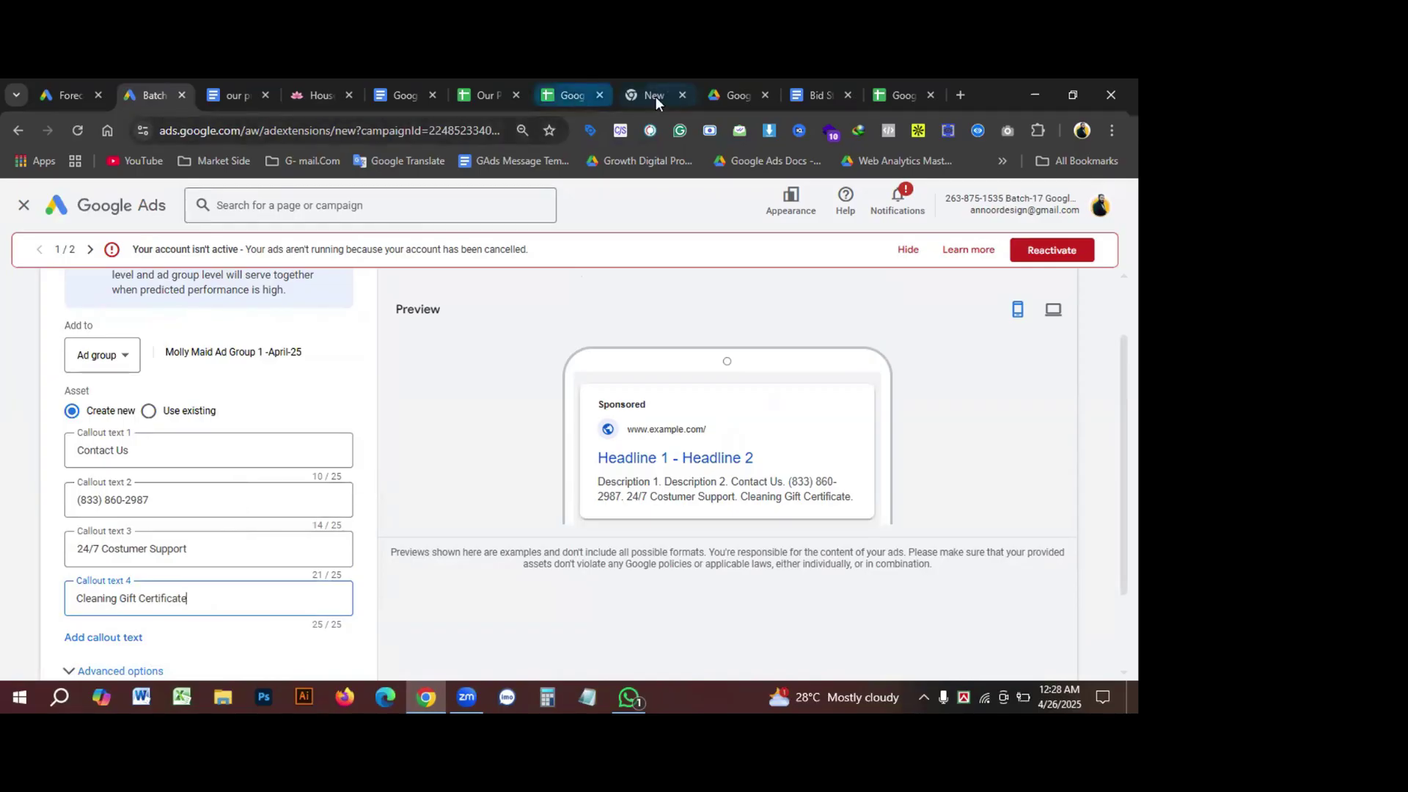
{"action": "left_click", "coordinate": [406, 94]}
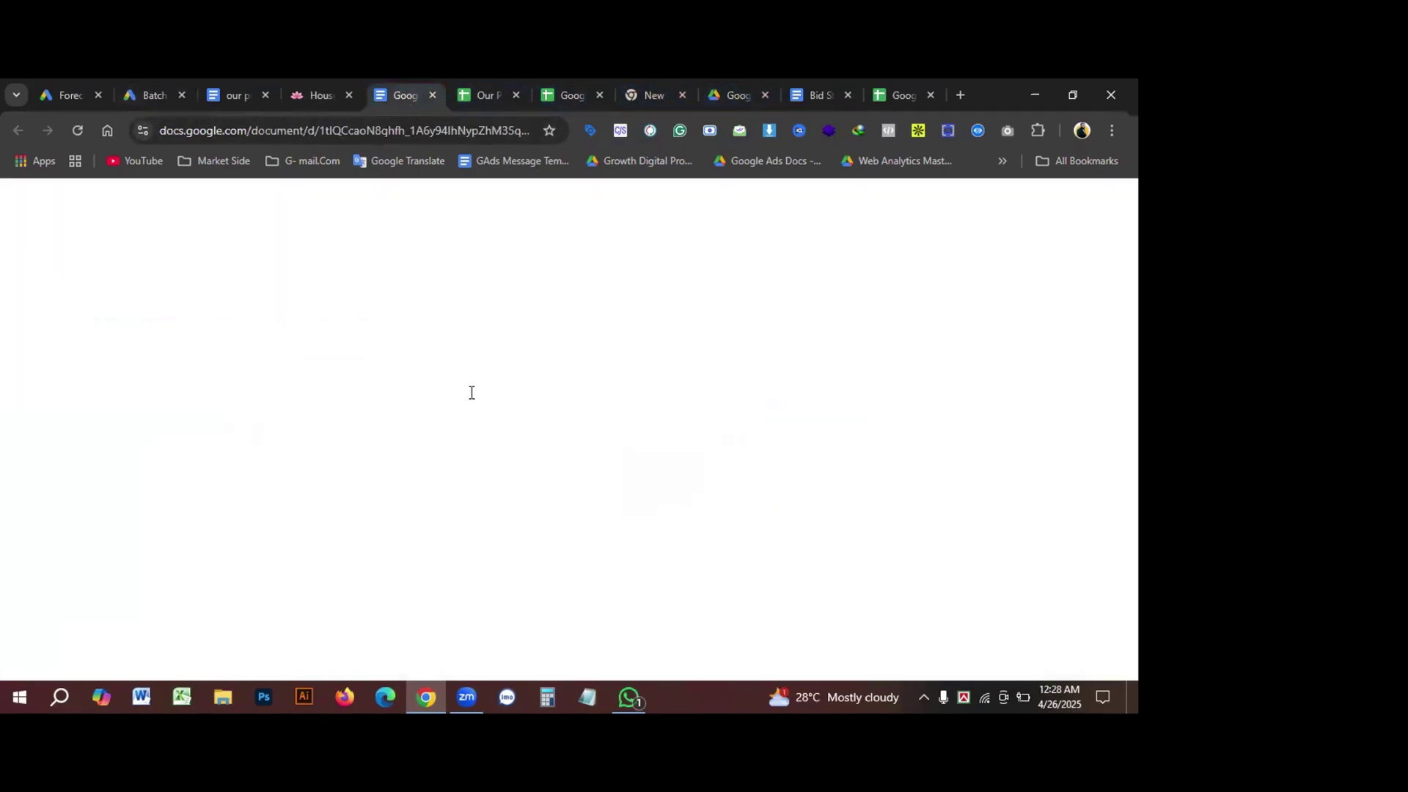
{"action": "scroll", "coordinate": [328, 418], "scroll_direction": "up", "scroll_amount": 3}
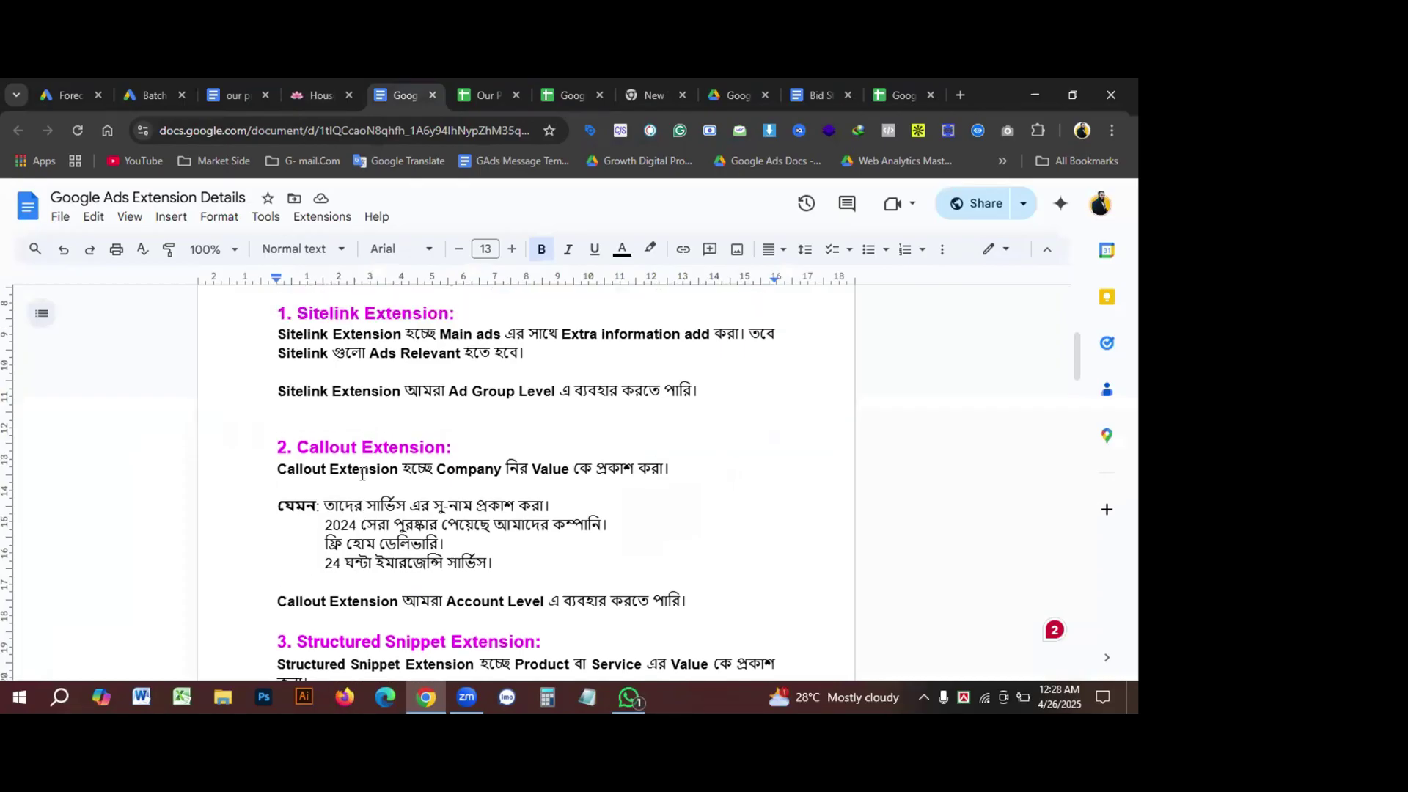
{"action": "scroll", "coordinate": [384, 481], "scroll_direction": "down", "scroll_amount": 3}
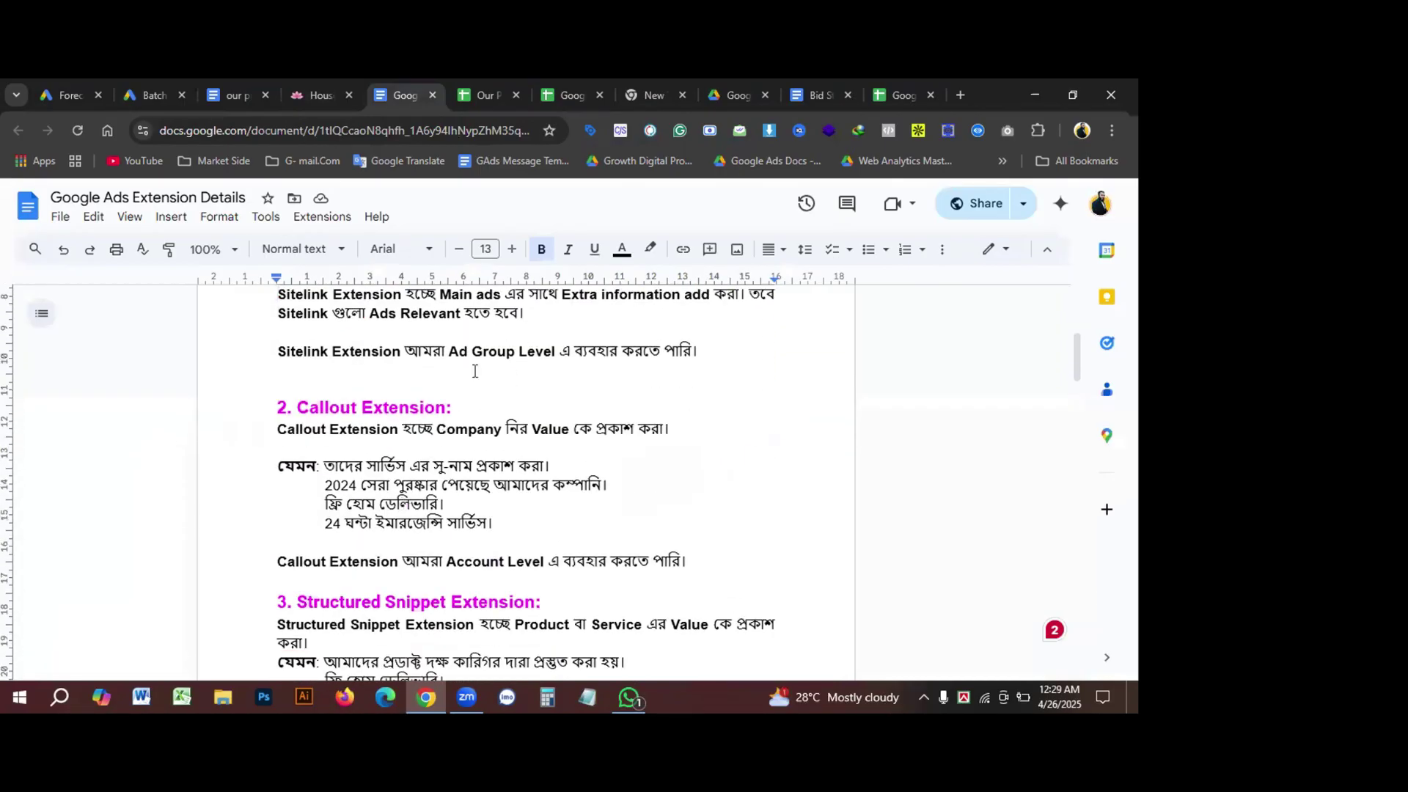
{"action": "left_click_drag", "start_coordinate": [498, 355], "coordinate": [606, 363]}
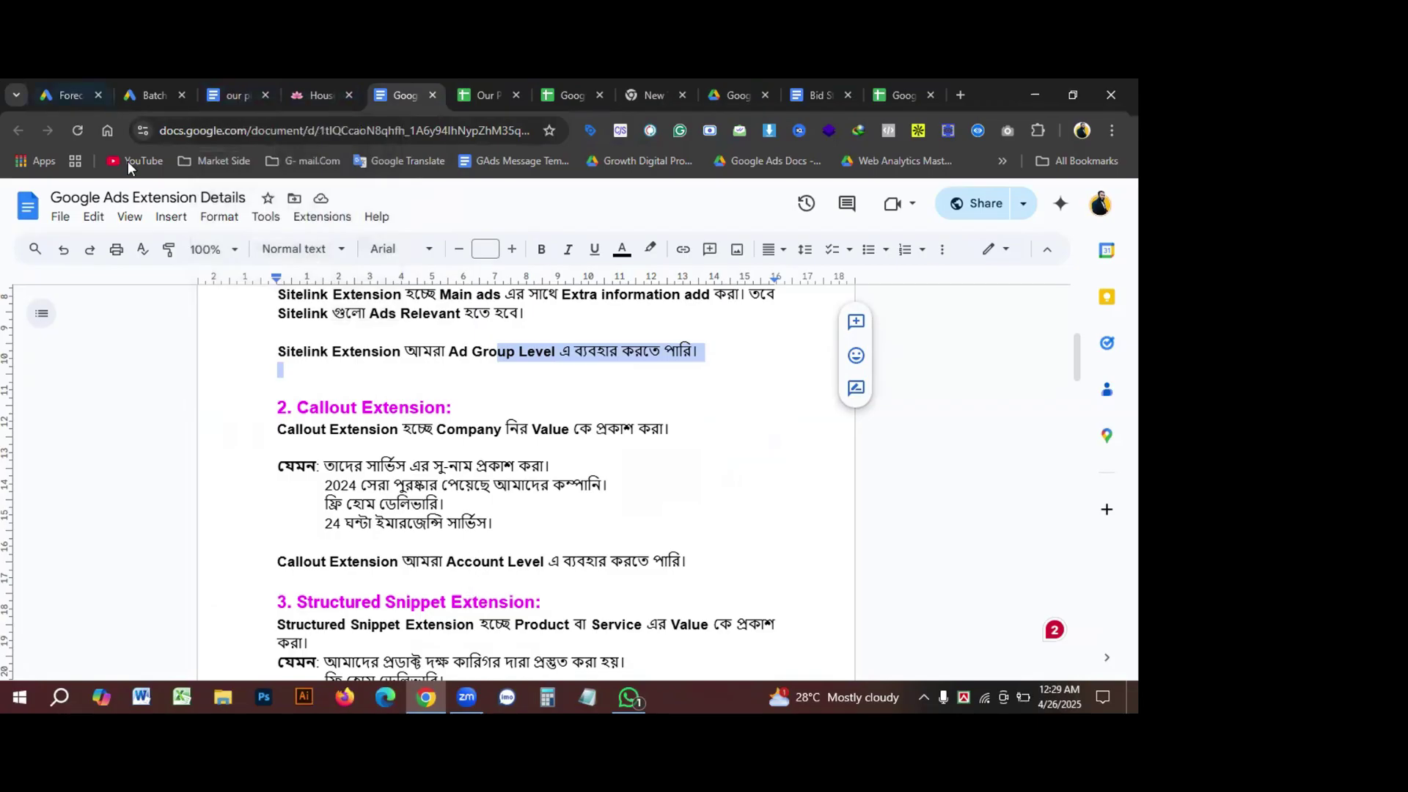
Step: Confirm the callouts apply at the Molly Maid ad group level and save all four
{"action": "left_click", "coordinate": [146, 94]}
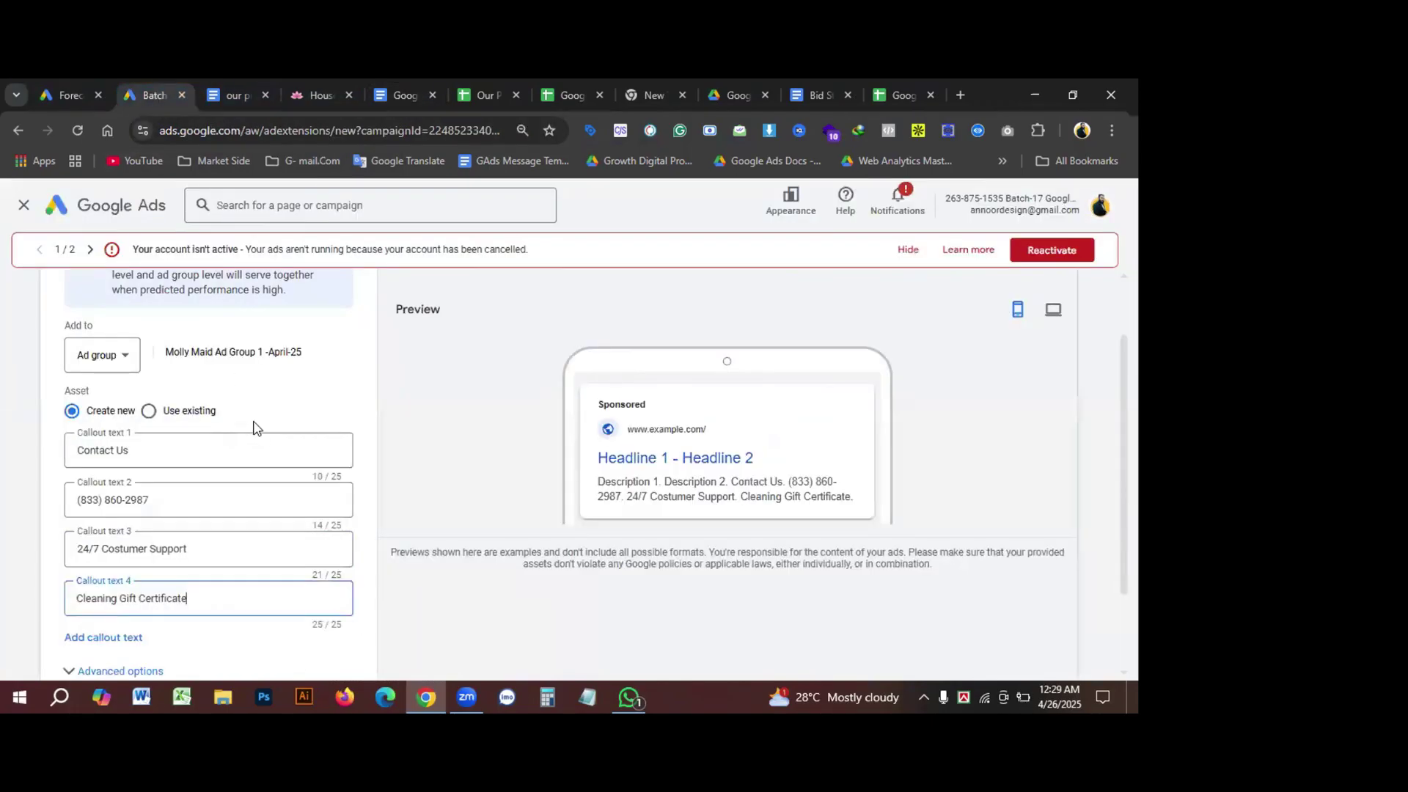
{"action": "left_click", "coordinate": [114, 359]}
{"action": "left_click", "coordinate": [258, 380]}
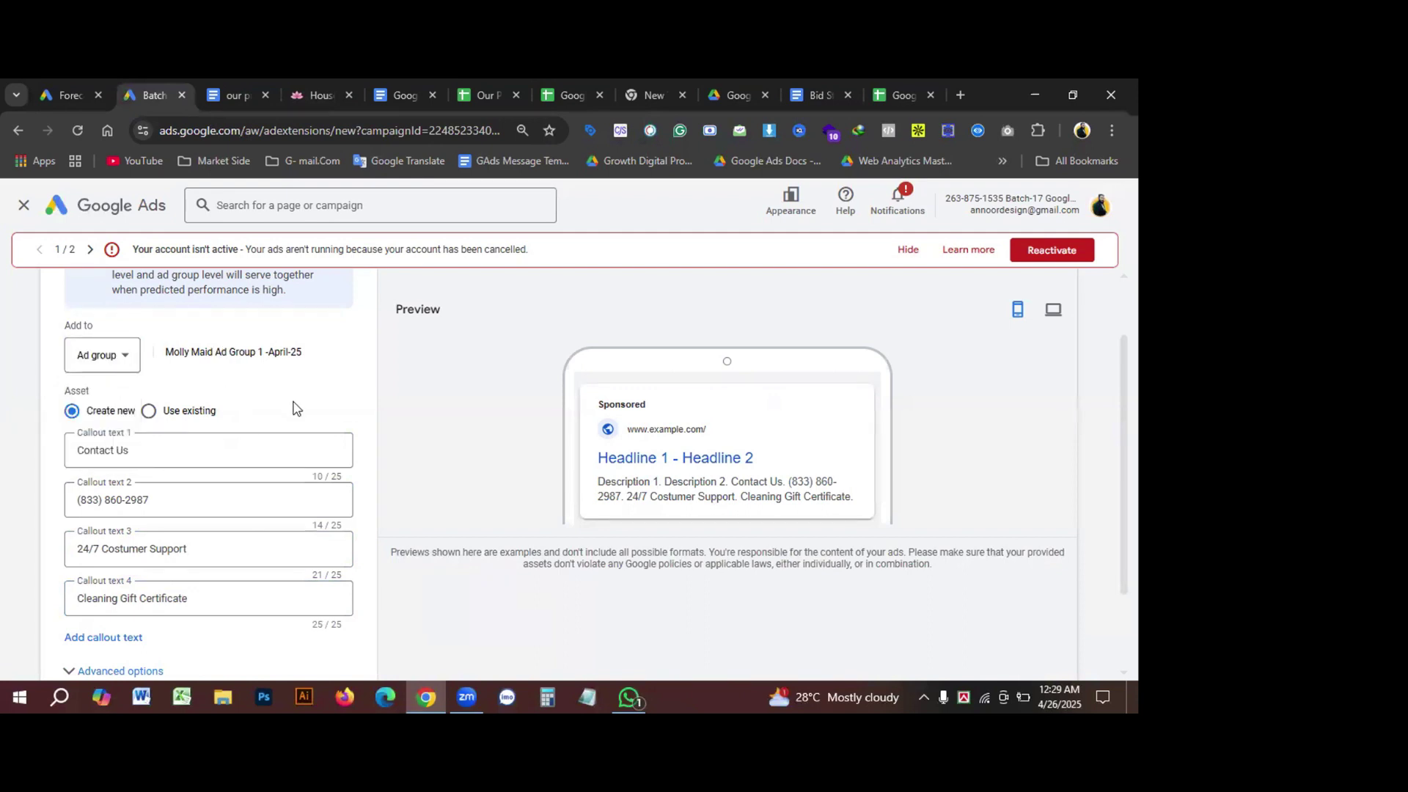
{"action": "scroll", "coordinate": [296, 408], "scroll_direction": "down", "scroll_amount": 2}
{"action": "left_click", "coordinate": [63, 640]}
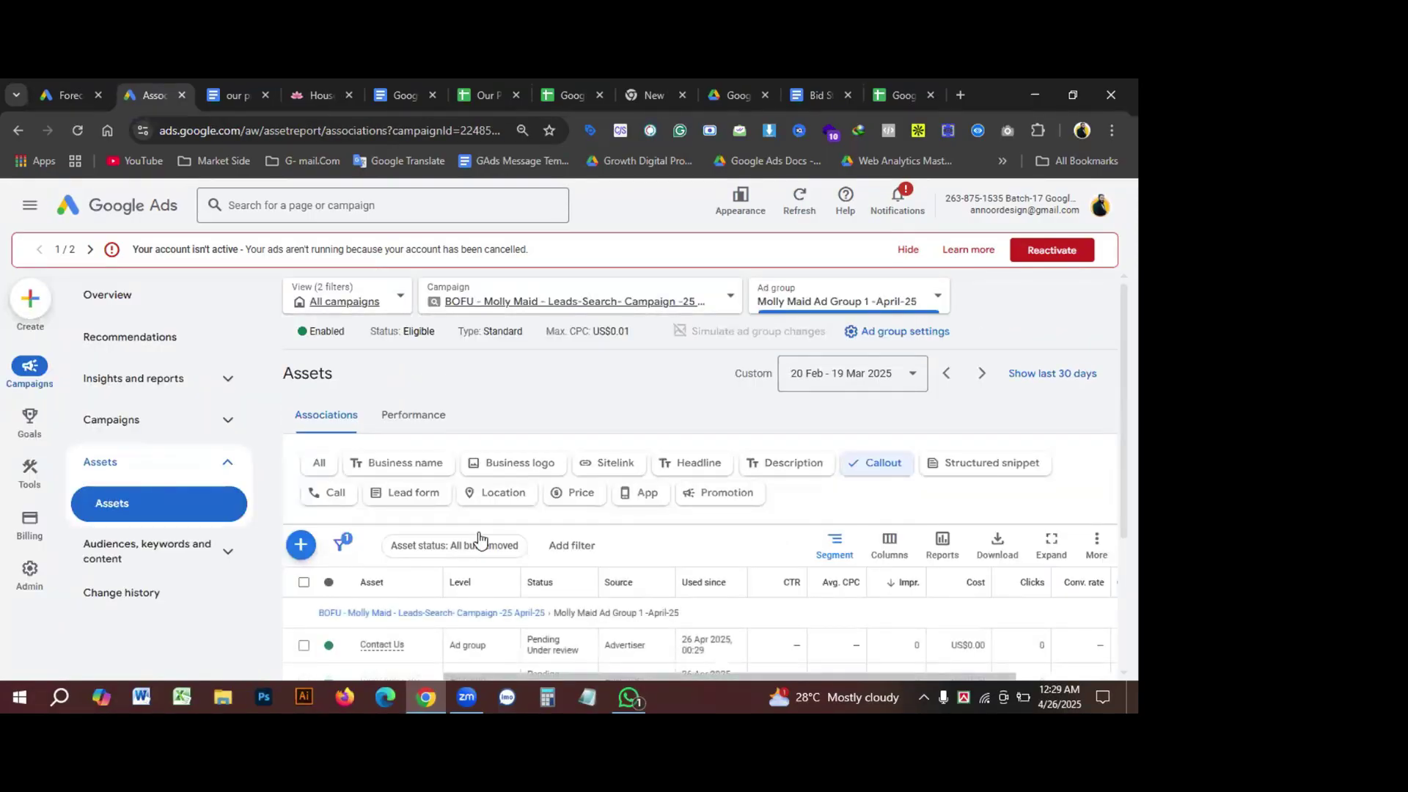
Step: Filter the ad group's asset list to structured snippets
{"action": "scroll", "coordinate": [490, 534], "scroll_direction": "down", "scroll_amount": 1}
{"action": "scroll", "coordinate": [469, 543], "scroll_direction": "down", "scroll_amount": 1}
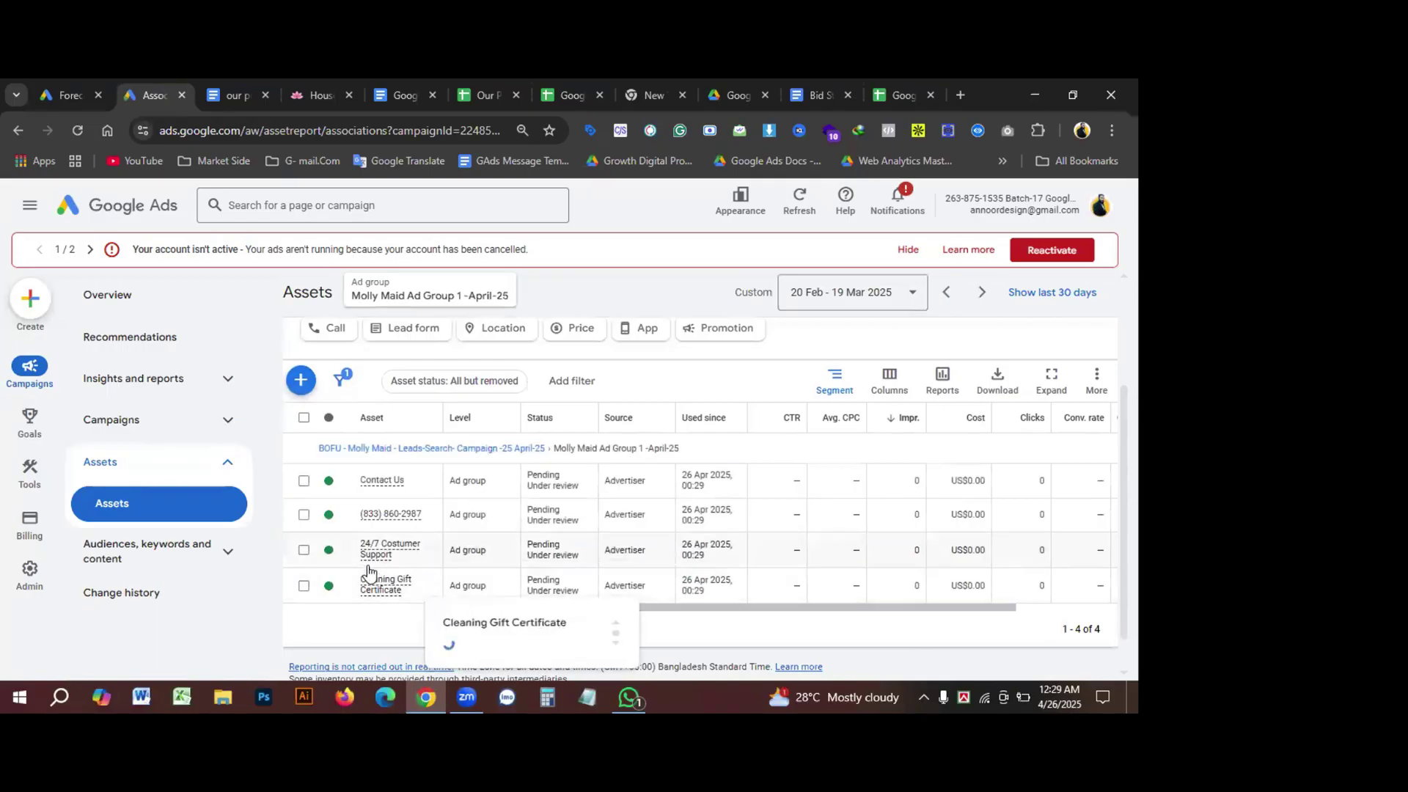
{"action": "scroll", "coordinate": [493, 551], "scroll_direction": "up", "scroll_amount": 2}
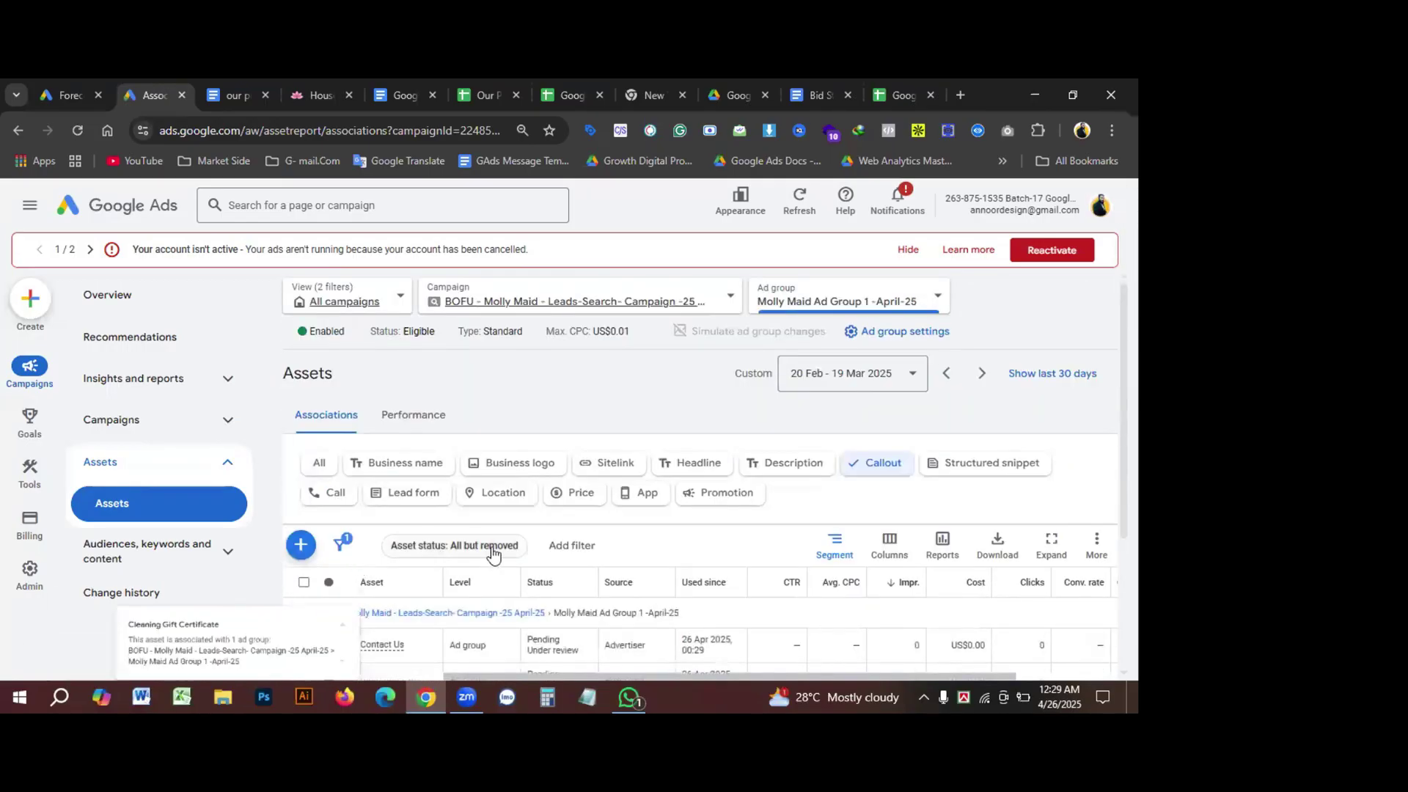
{"action": "left_click", "coordinate": [957, 473]}
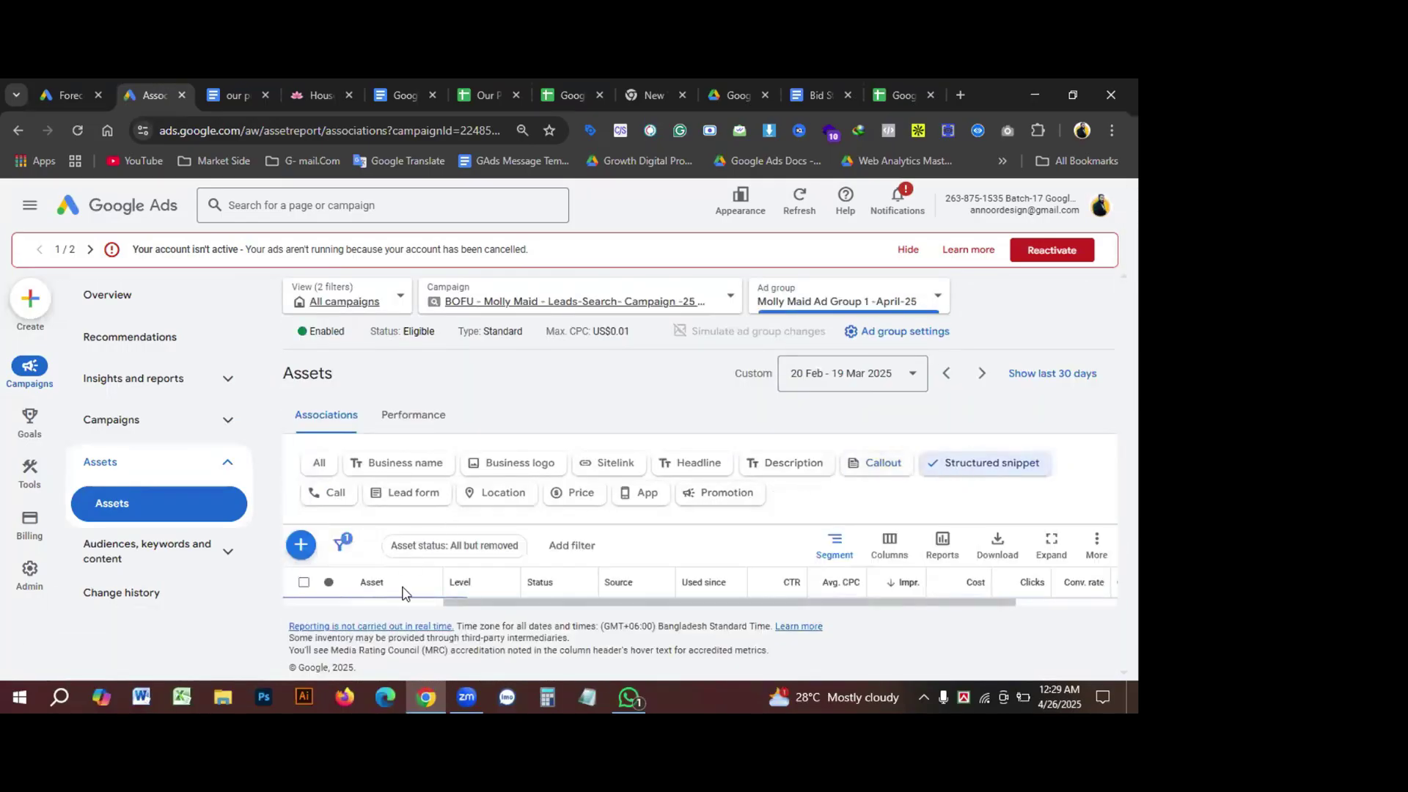
{"action": "left_click", "coordinate": [415, 93]}
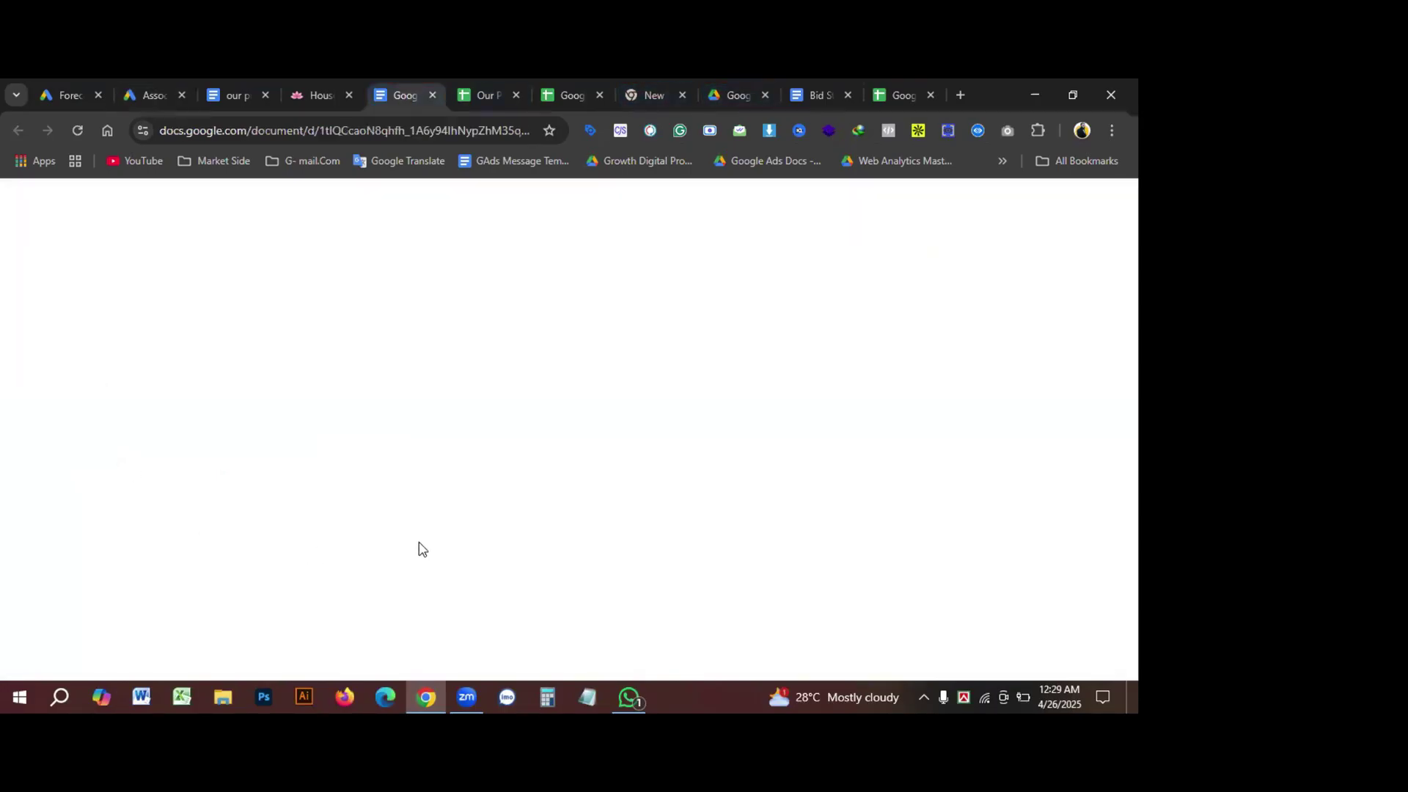
{"action": "scroll", "coordinate": [379, 511], "scroll_direction": "down", "scroll_amount": 3}
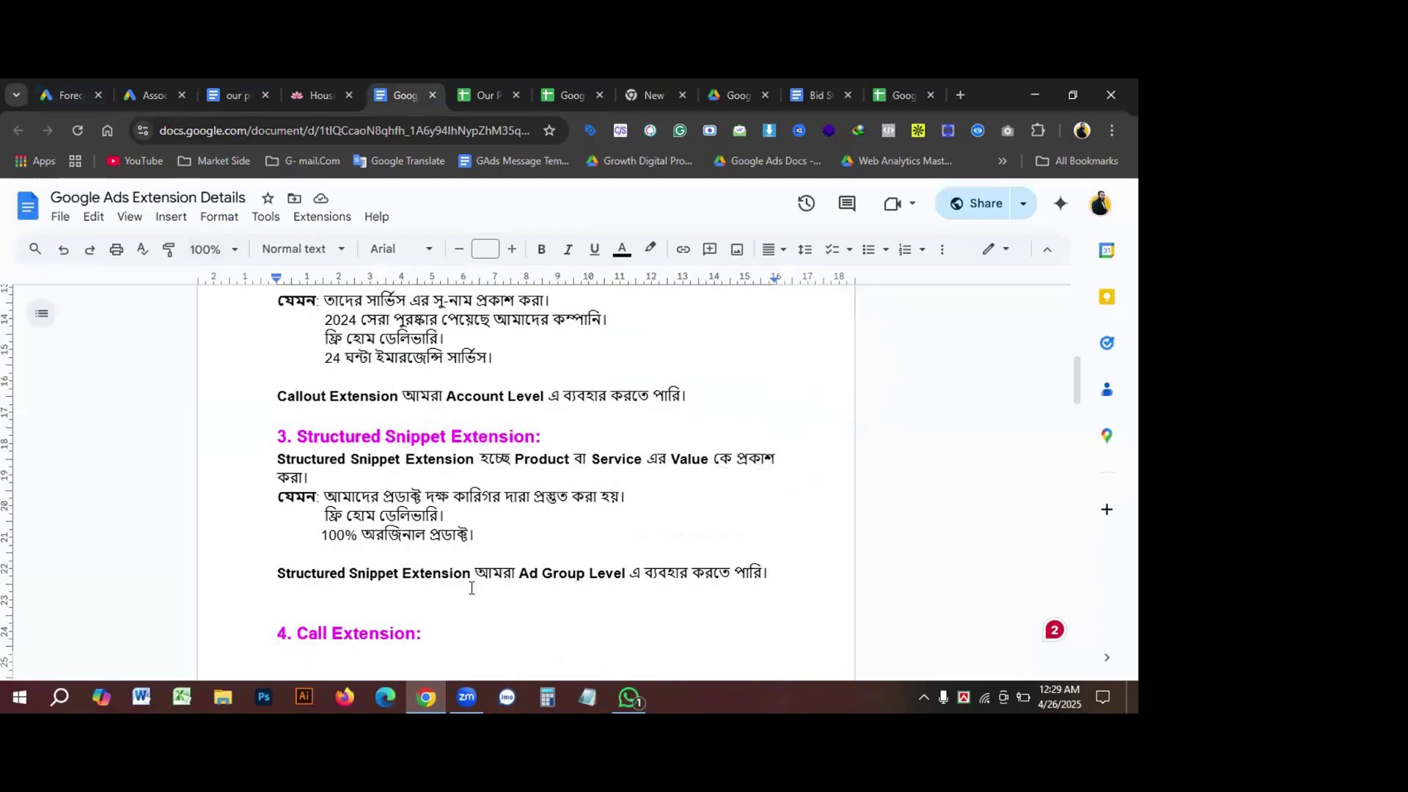
{"action": "left_click", "coordinate": [150, 95]}
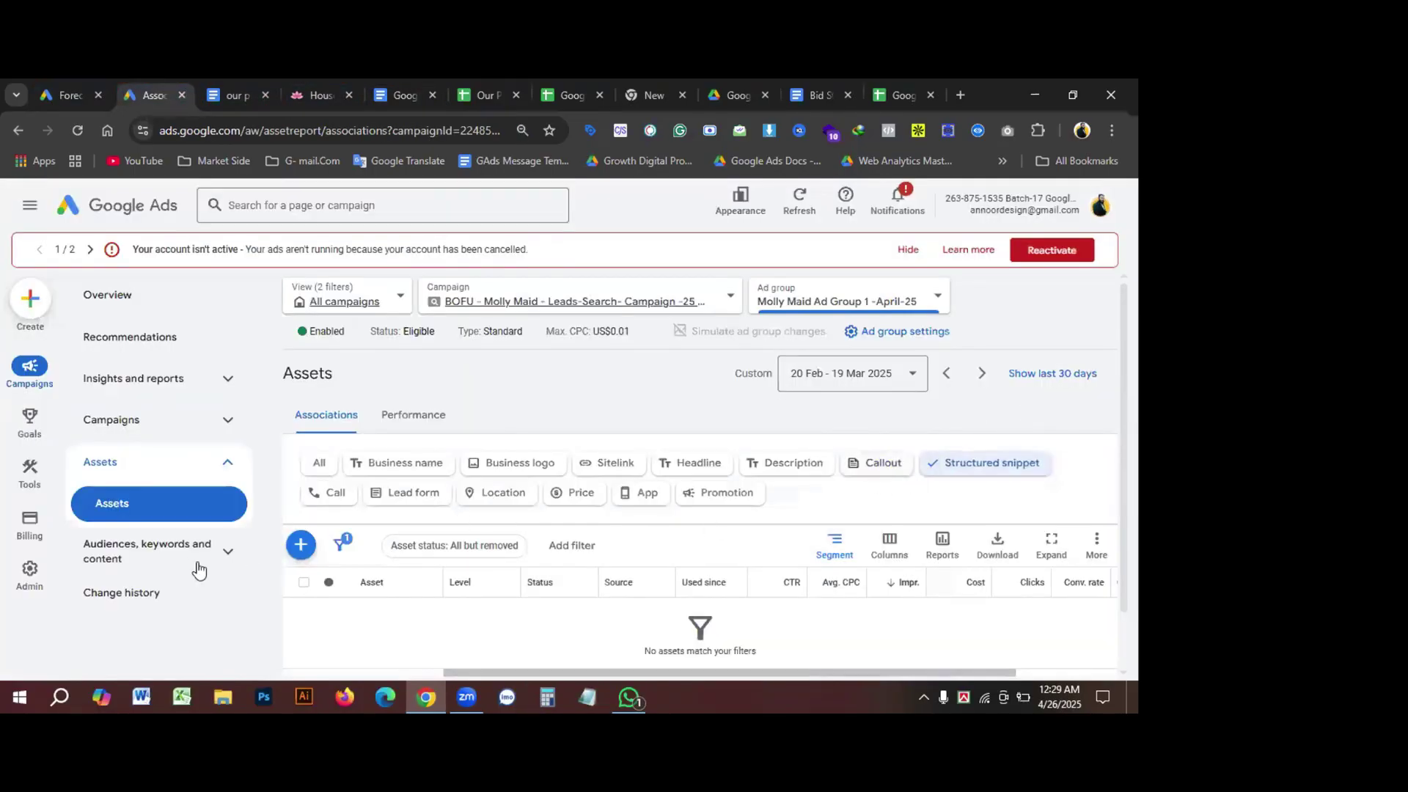
Step: Start a new structured snippet for the ad group and browse the header types
{"action": "left_click", "coordinate": [300, 544]}
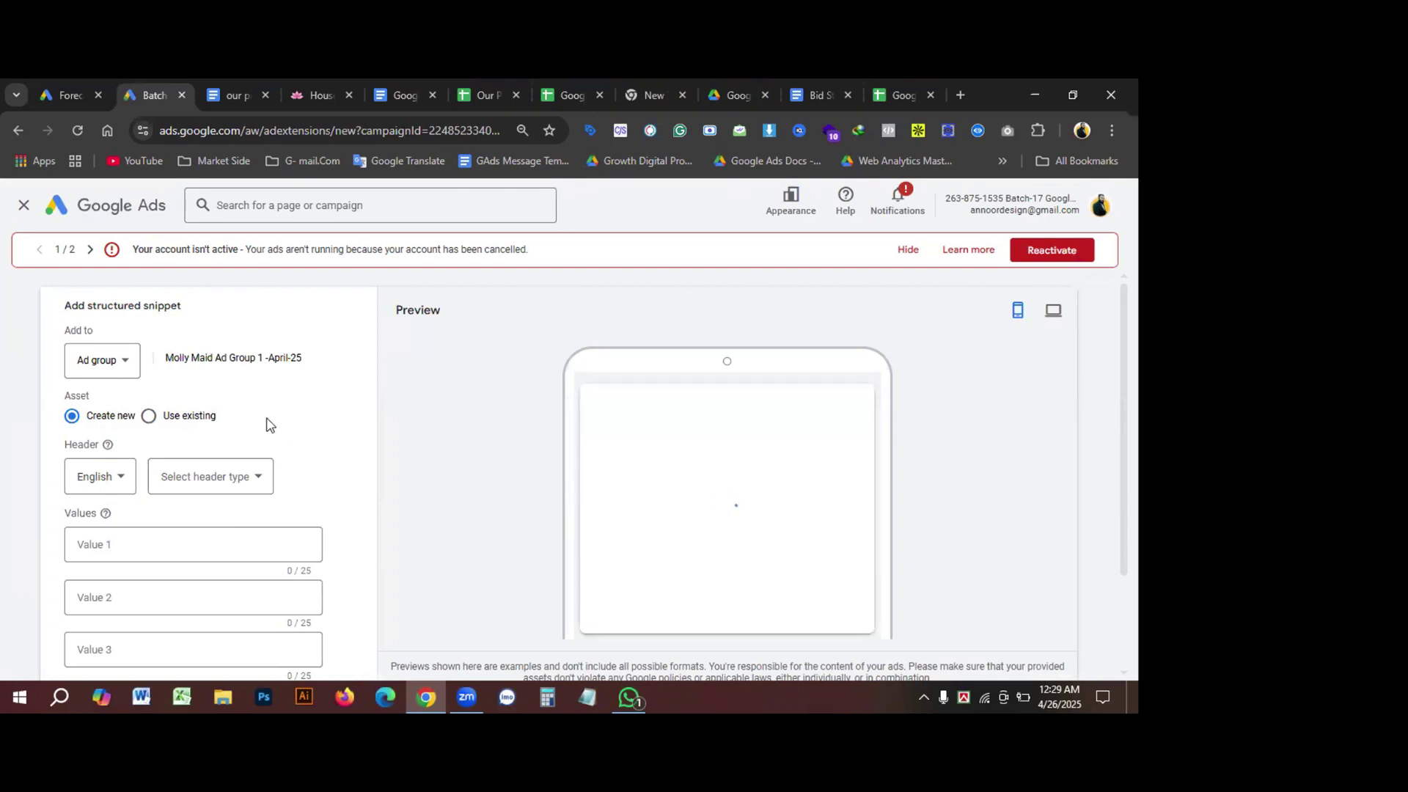
{"action": "scroll", "coordinate": [292, 422], "scroll_direction": "down", "scroll_amount": 1}
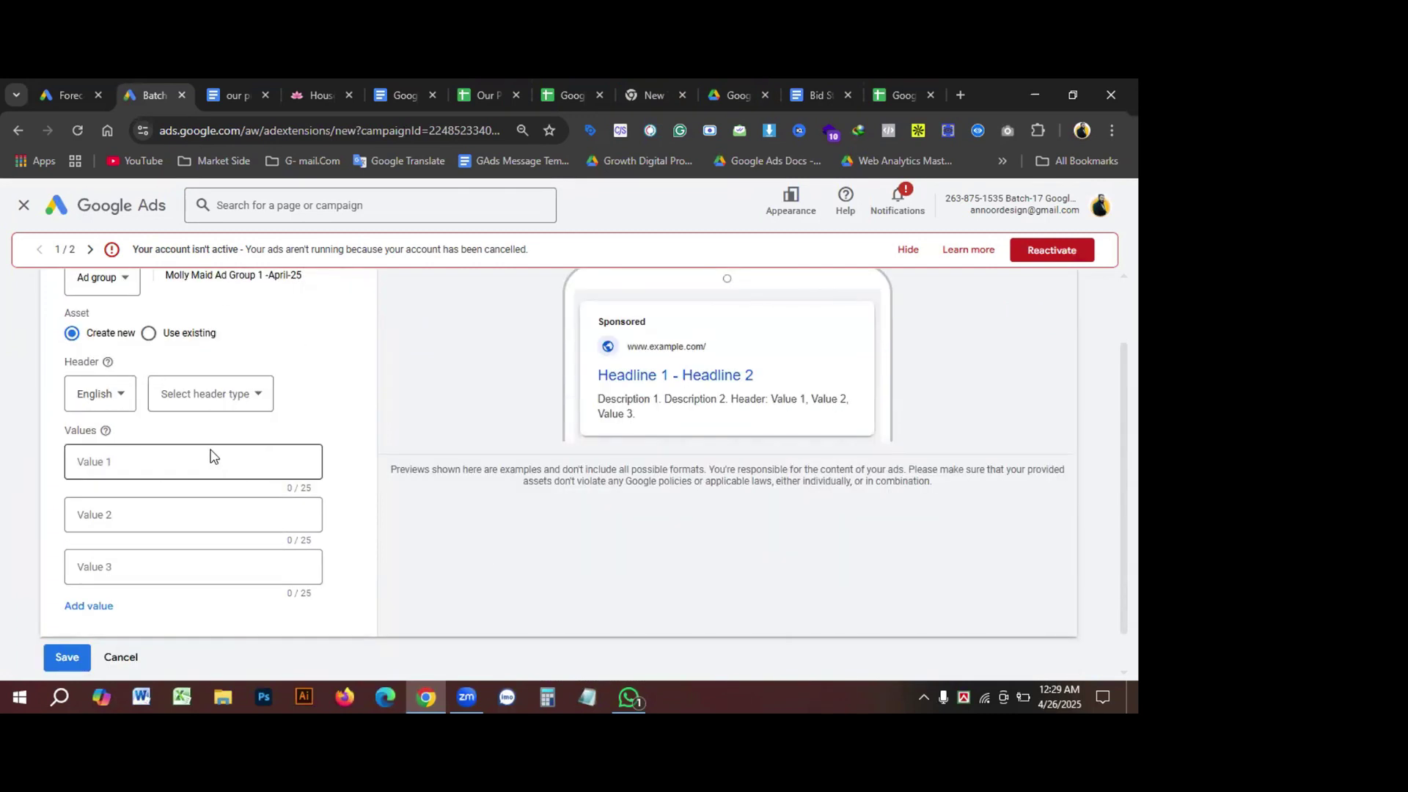
{"action": "left_click", "coordinate": [146, 458]}
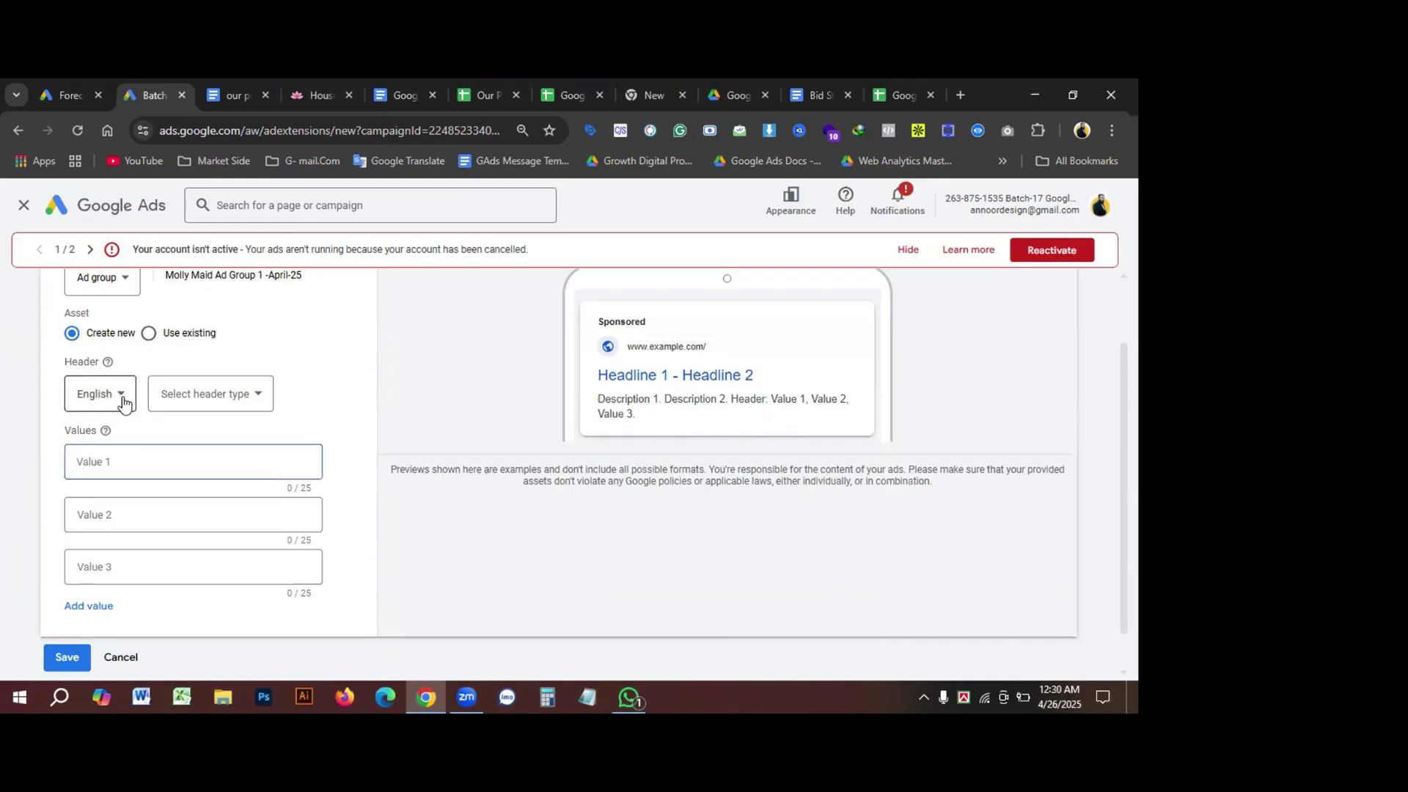
{"action": "left_click", "coordinate": [210, 394]}
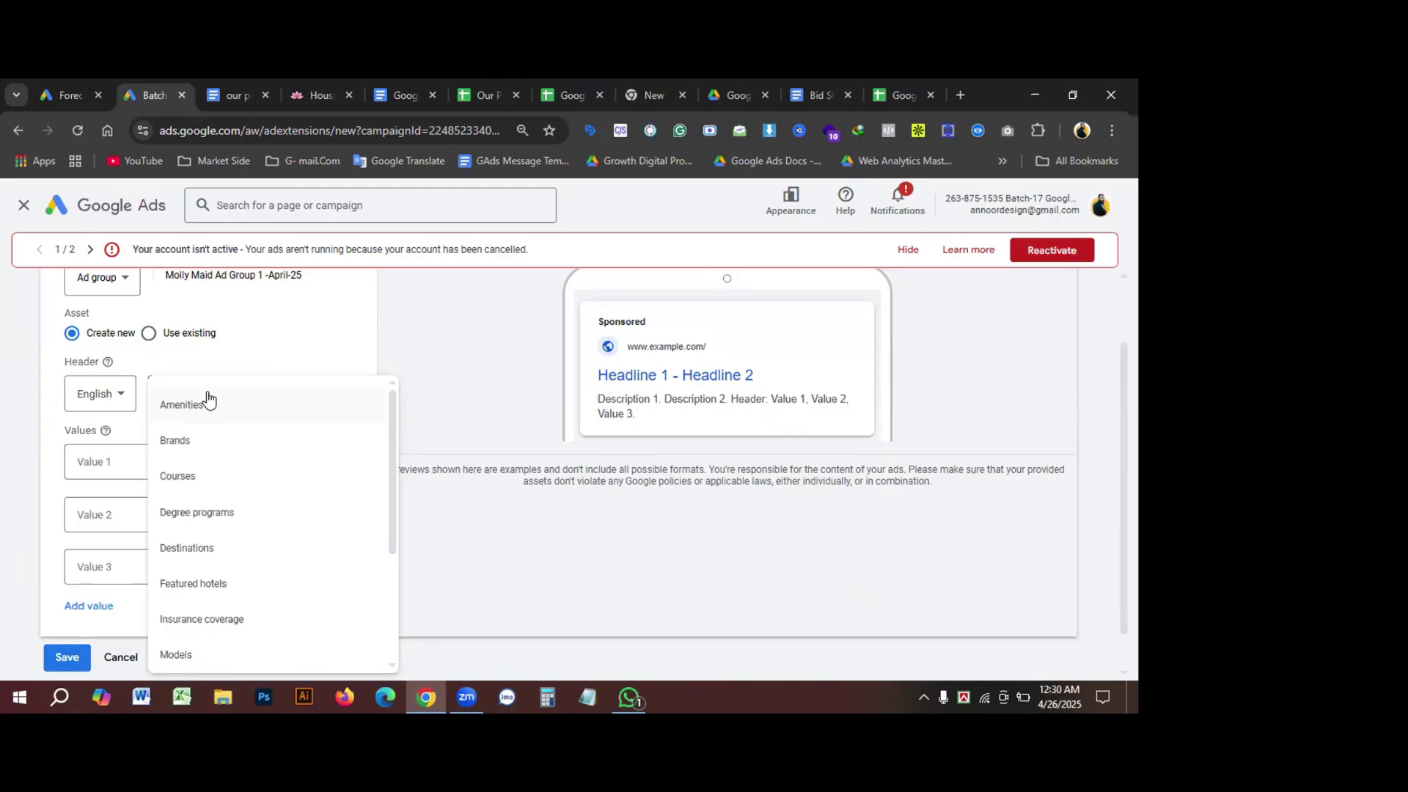
{"action": "scroll", "coordinate": [252, 493], "scroll_direction": "down", "scroll_amount": 3}
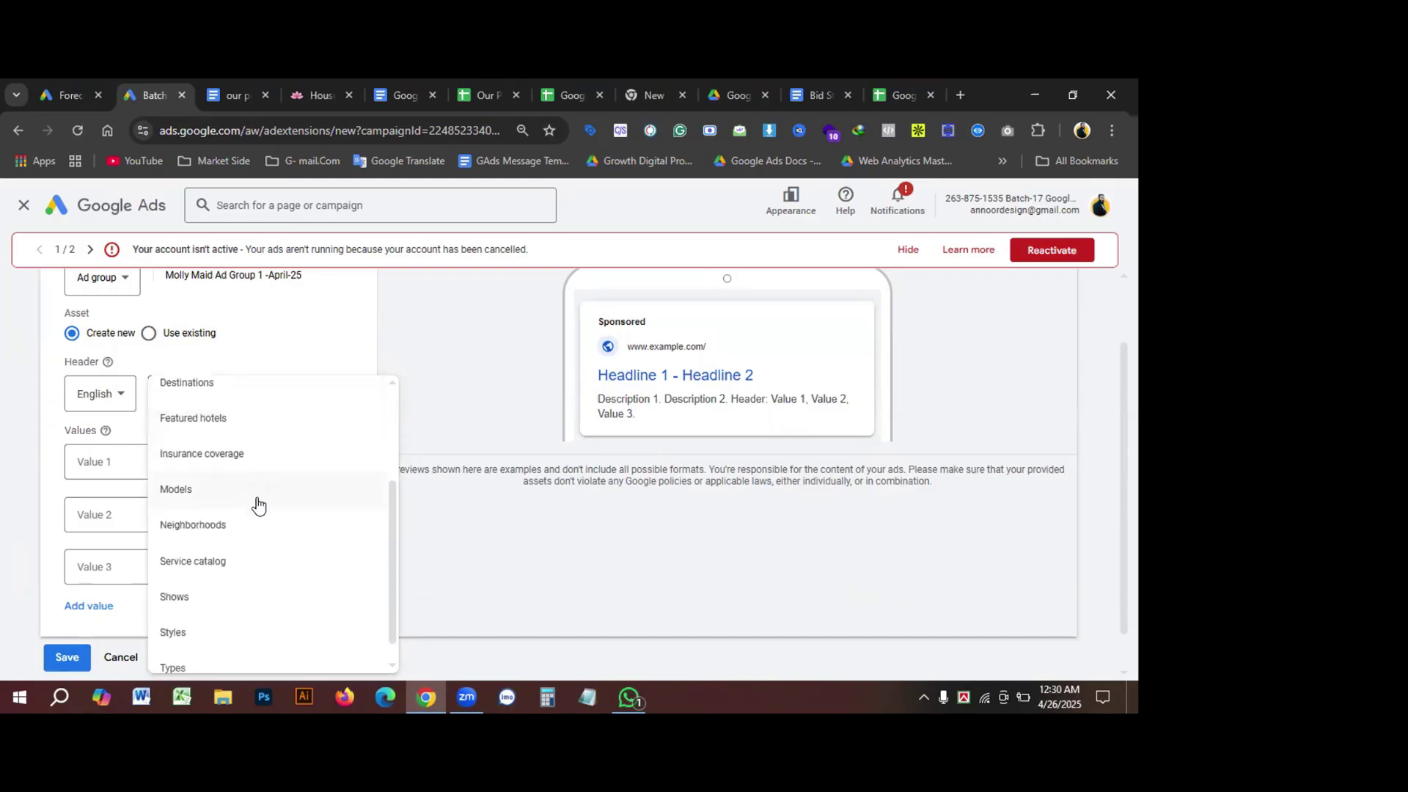
{"action": "scroll", "coordinate": [254, 575], "scroll_direction": "down", "scroll_amount": 1}
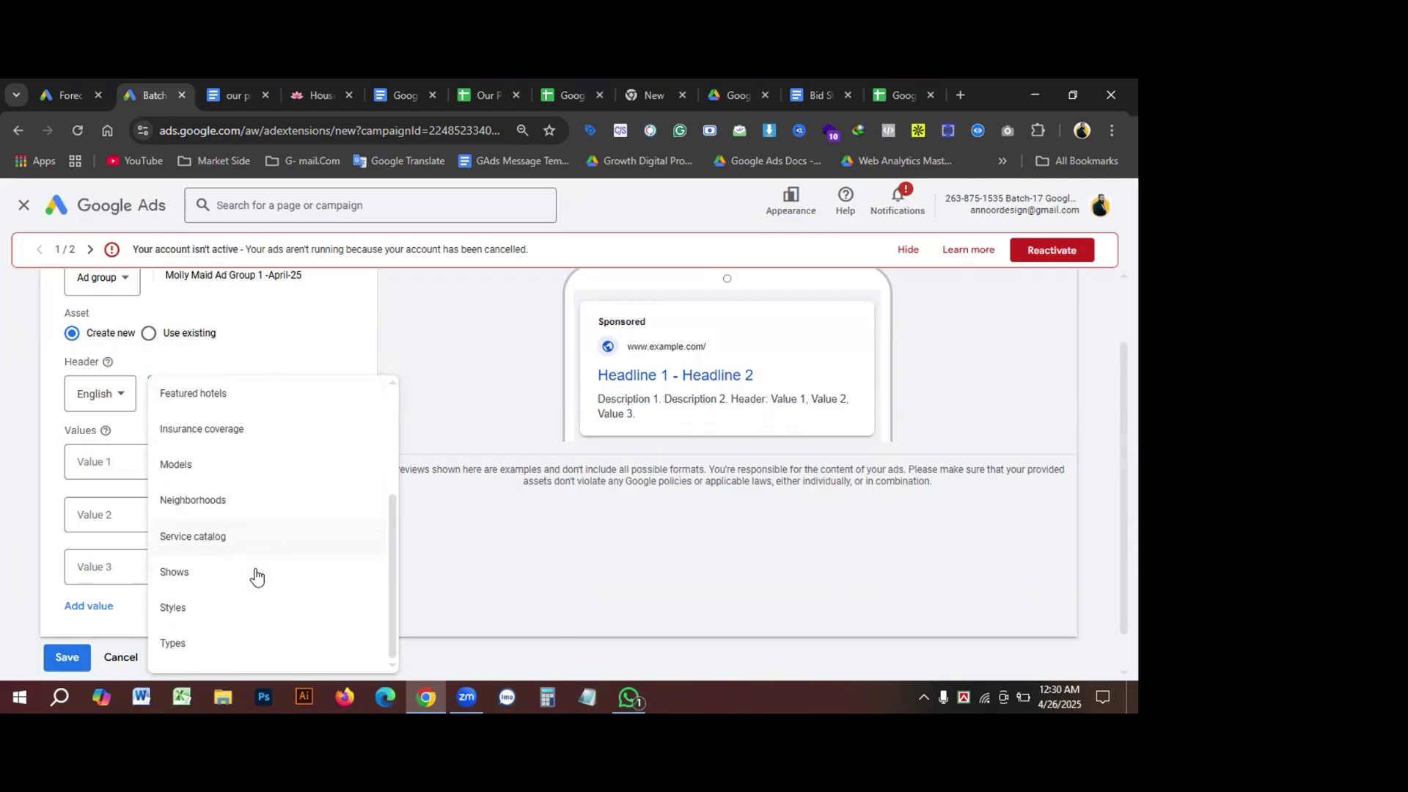
{"action": "scroll", "coordinate": [235, 616], "scroll_direction": "up", "scroll_amount": 2}
{"action": "scroll", "coordinate": [251, 609], "scroll_direction": "down", "scroll_amount": 2}
{"action": "scroll", "coordinate": [197, 586], "scroll_direction": "up", "scroll_amount": 1}
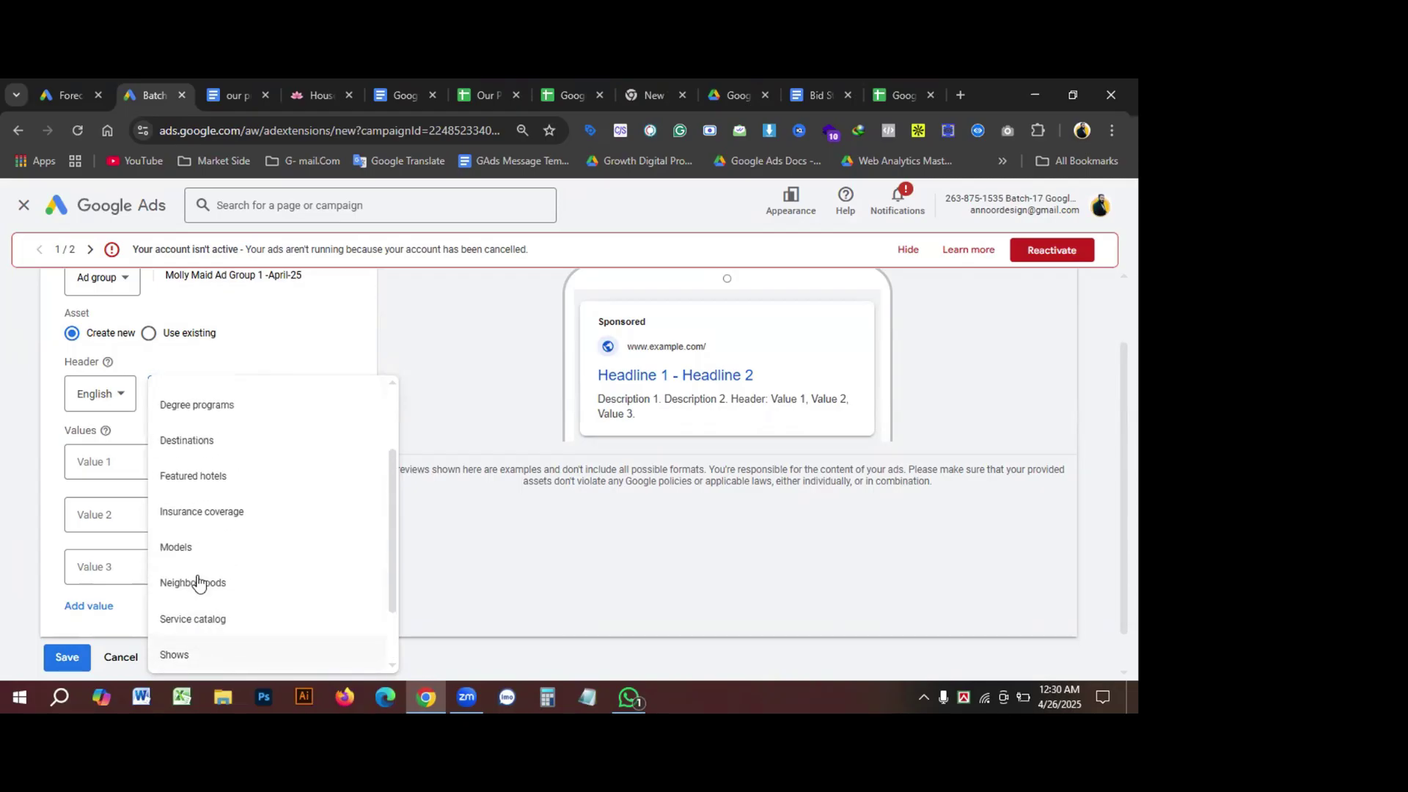
{"action": "scroll", "coordinate": [203, 577], "scroll_direction": "up", "scroll_amount": 2}
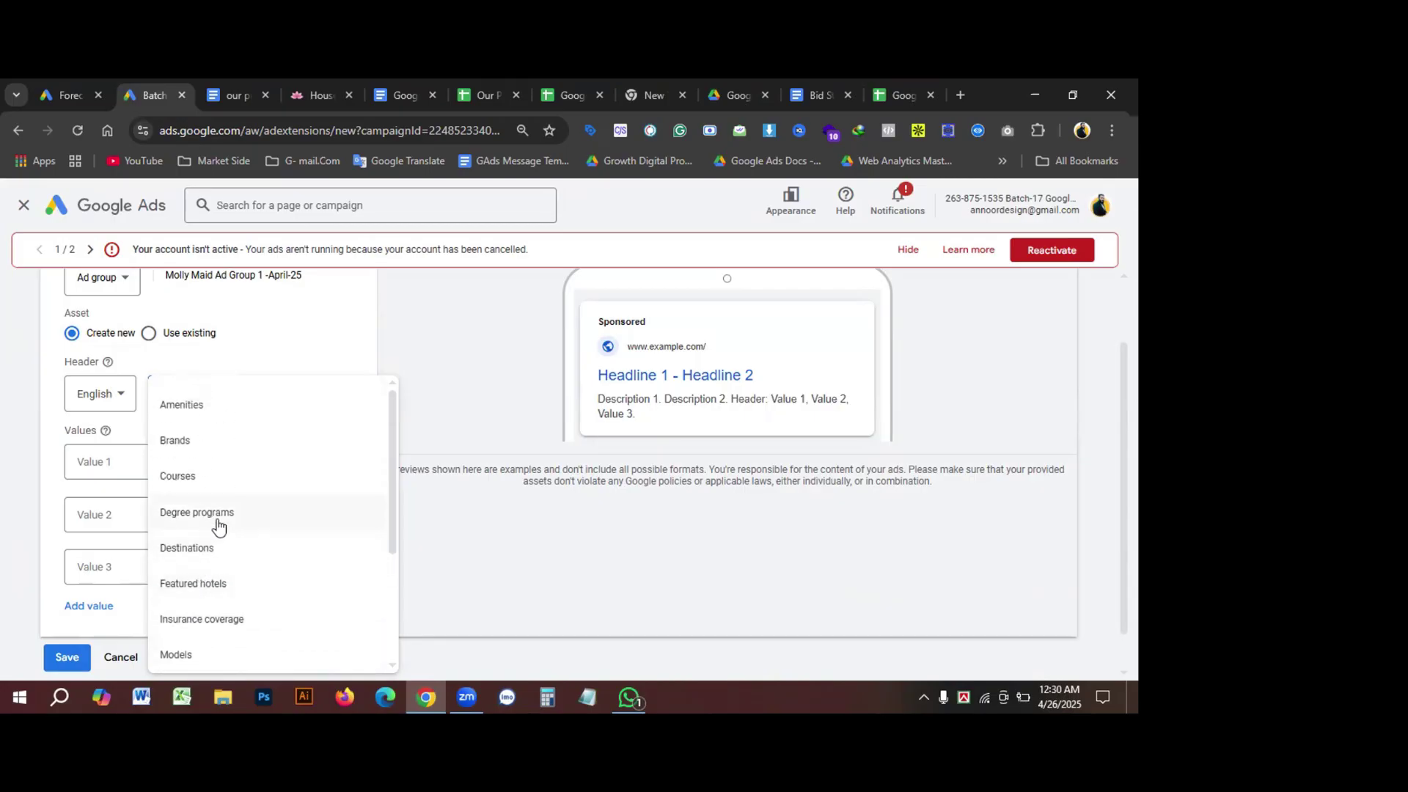
{"action": "left_click", "coordinate": [279, 358]}
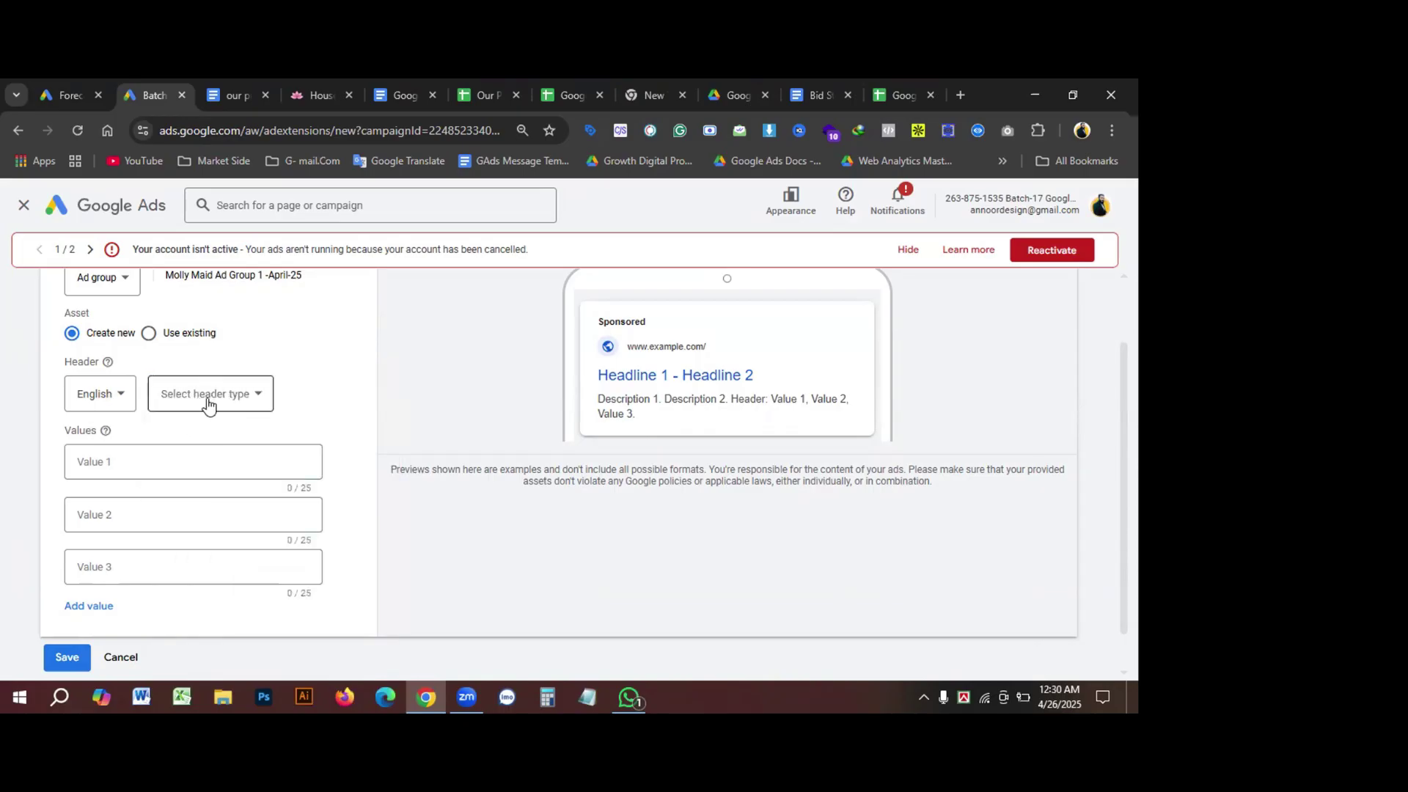
Step: Choose Service catalog as the snippet header type
{"action": "left_click", "coordinate": [252, 400]}
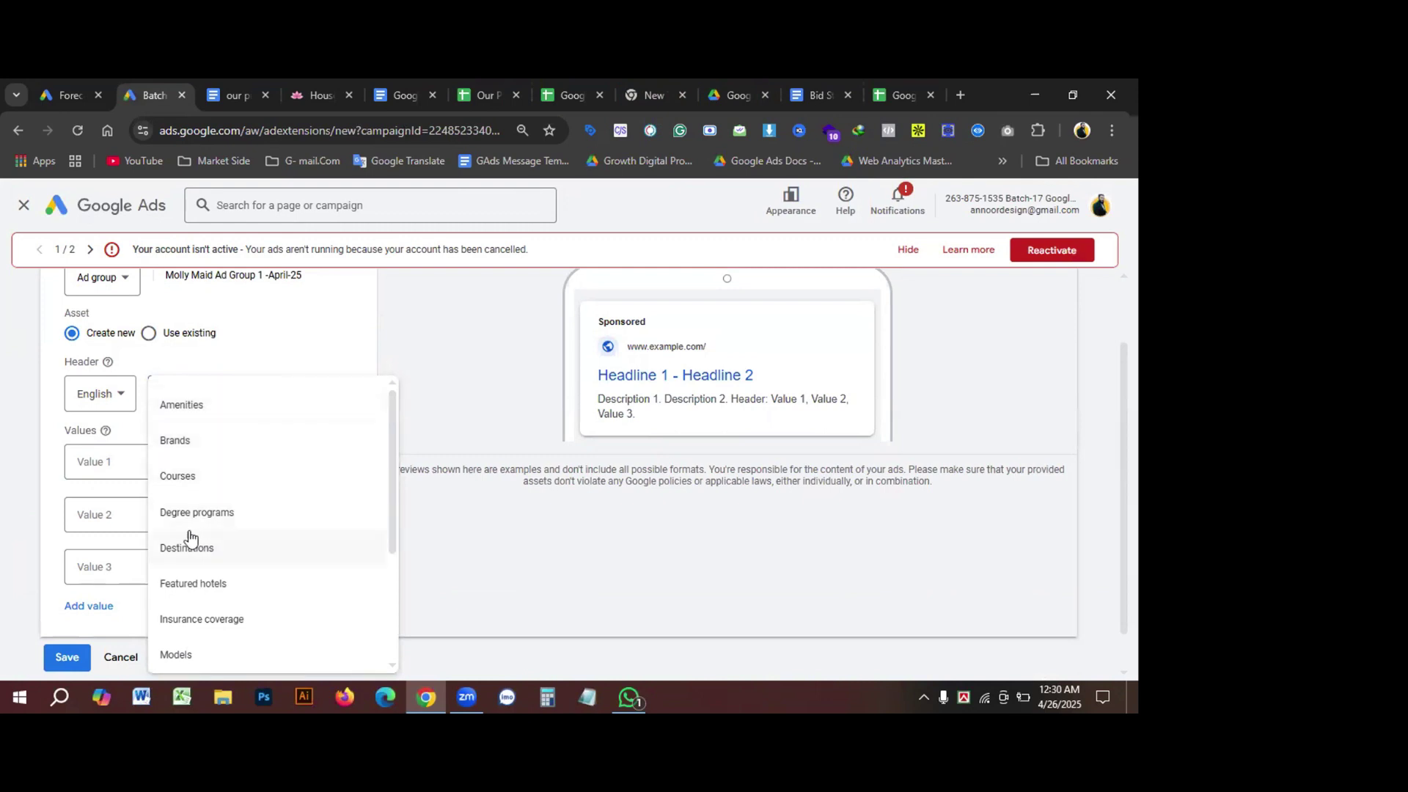
{"action": "scroll", "coordinate": [216, 563], "scroll_direction": "down", "scroll_amount": 1}
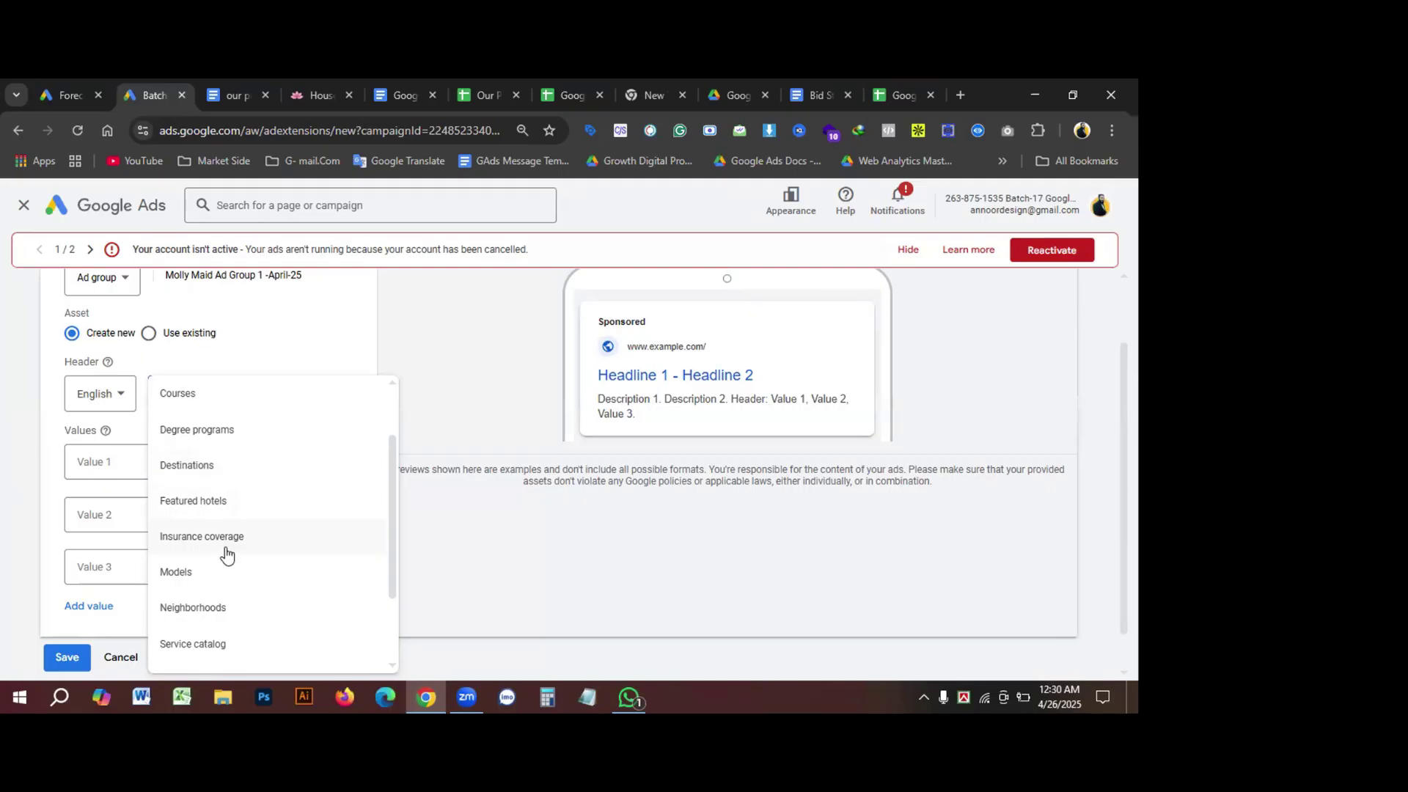
{"action": "scroll", "coordinate": [226, 555], "scroll_direction": "down", "scroll_amount": 1}
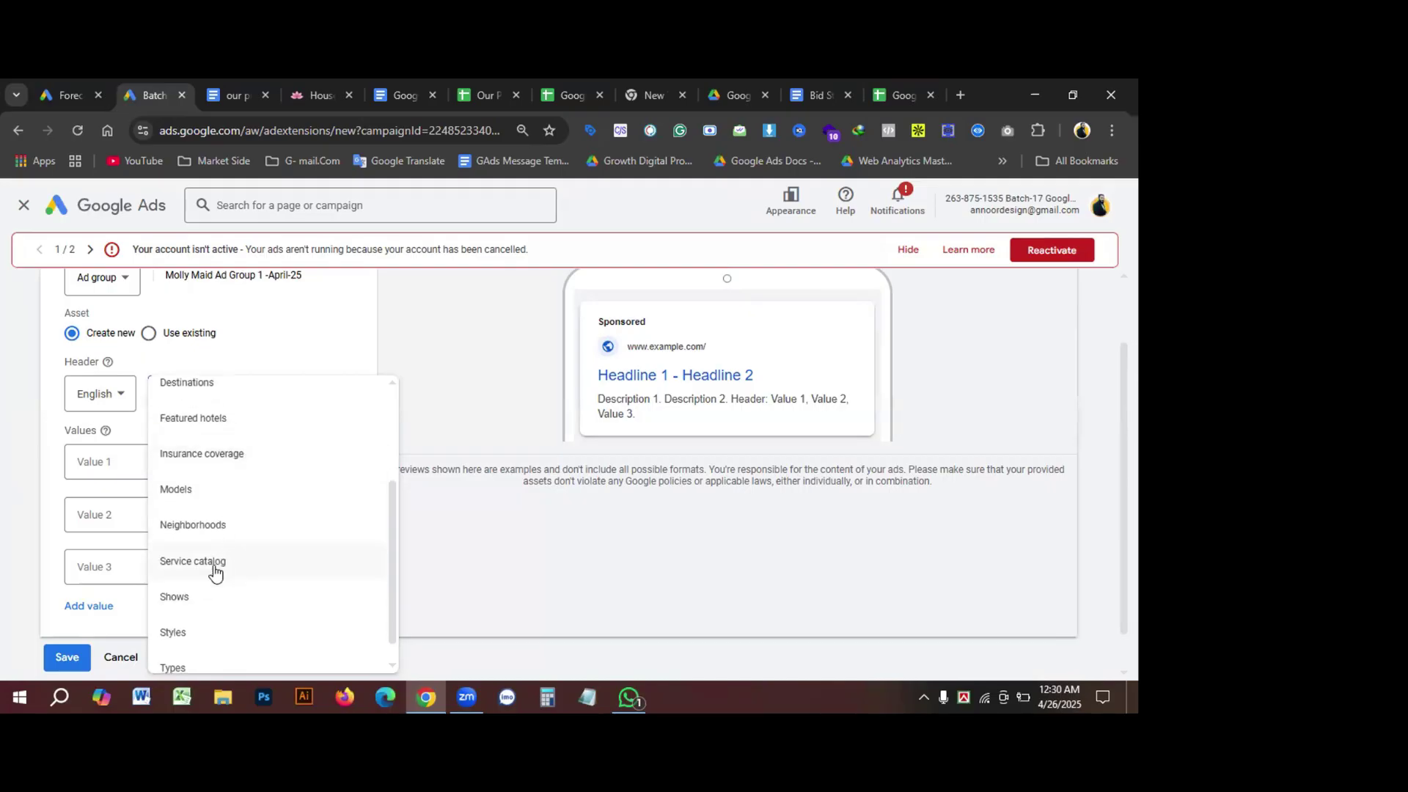
{"action": "left_click", "coordinate": [214, 562]}
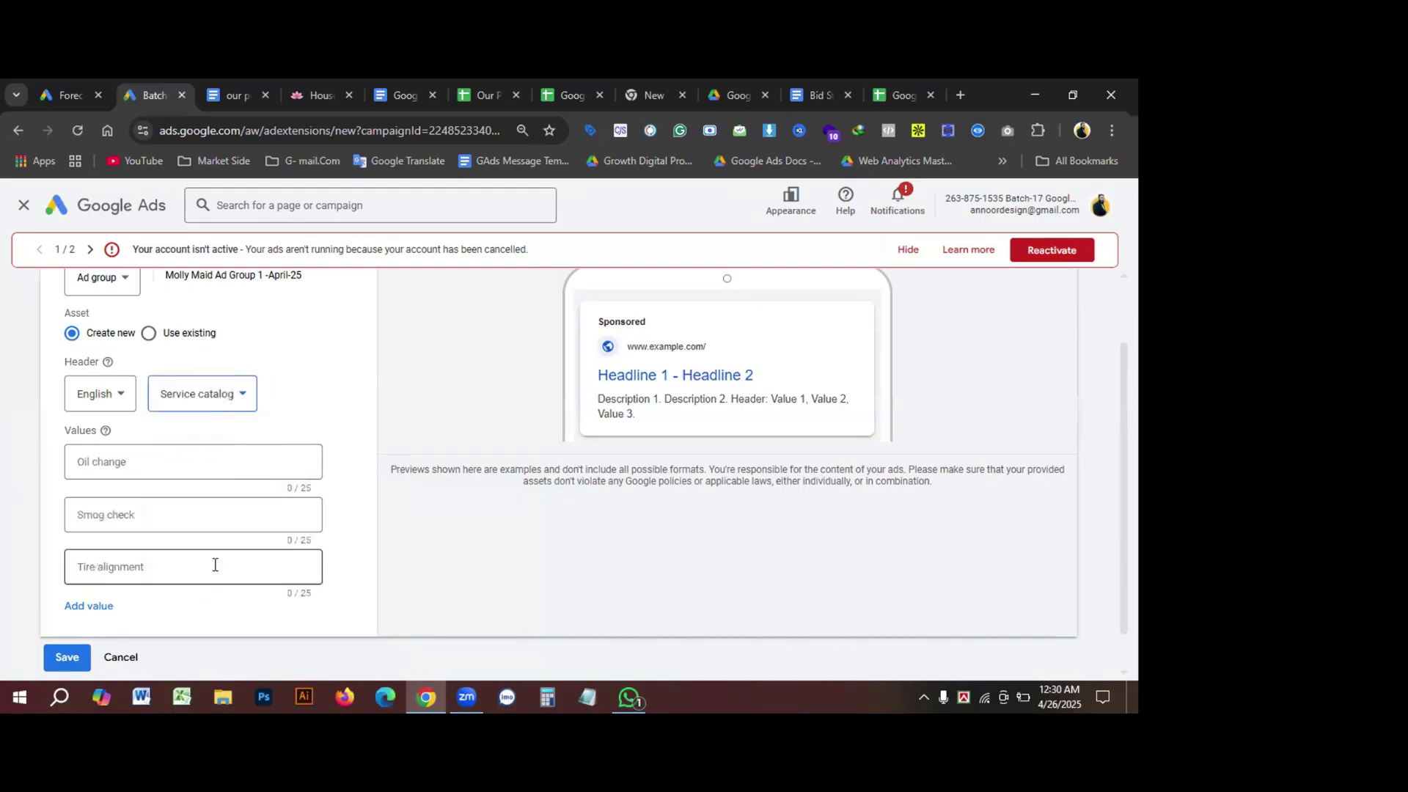
Step: Try the snippet header as Types, then Styles, then Amenities
{"action": "left_click", "coordinate": [135, 464]}
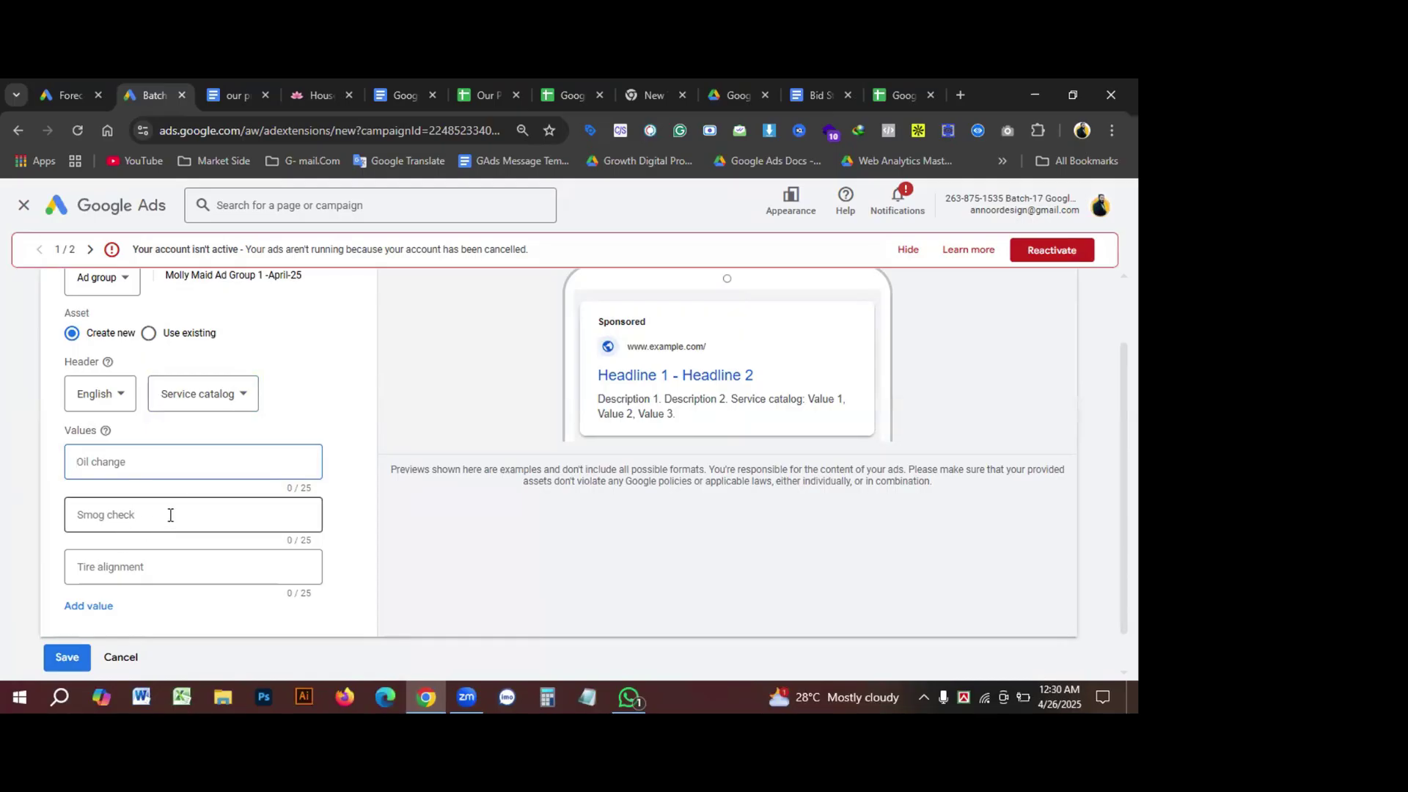
{"action": "scroll", "coordinate": [172, 515], "scroll_direction": "down", "scroll_amount": 1}
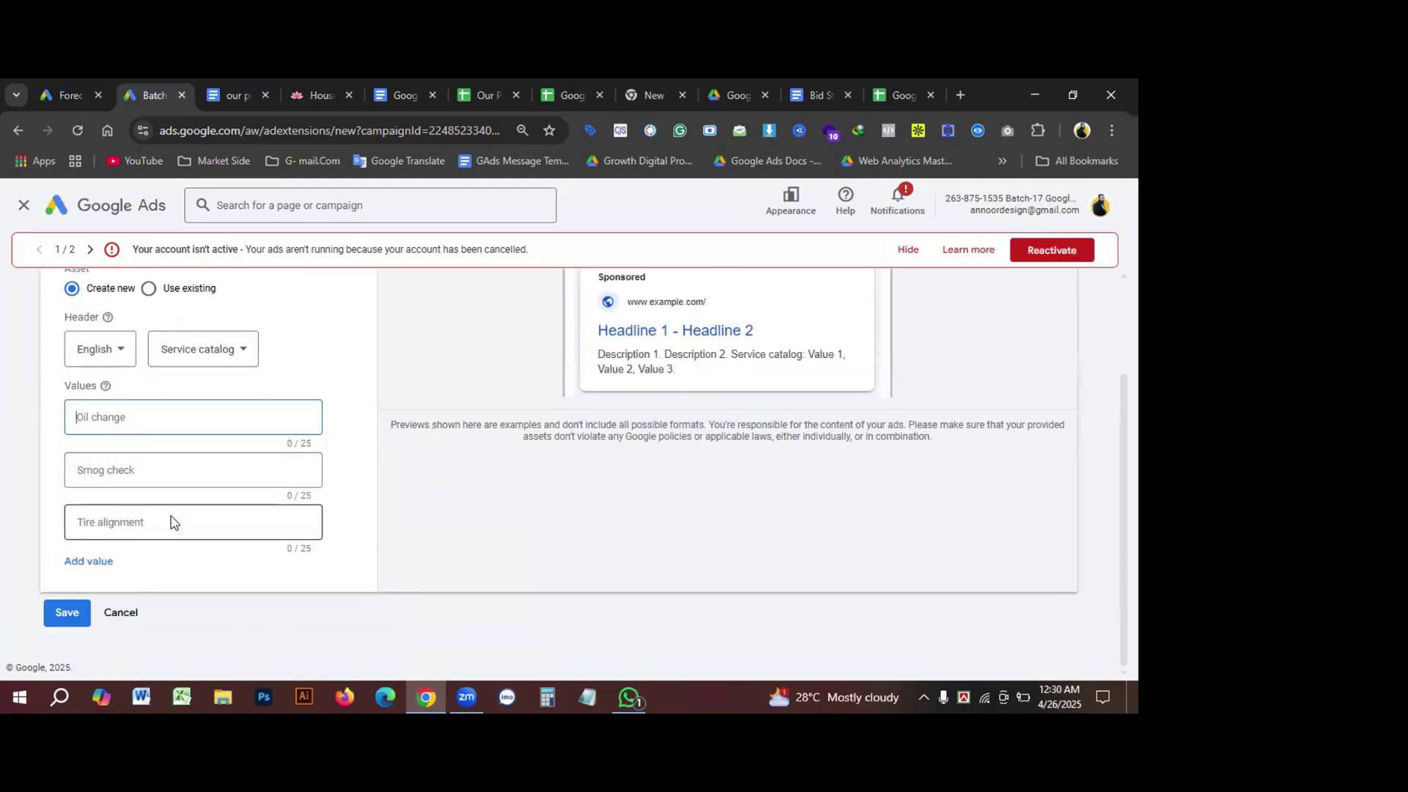
{"action": "left_click", "coordinate": [227, 351]}
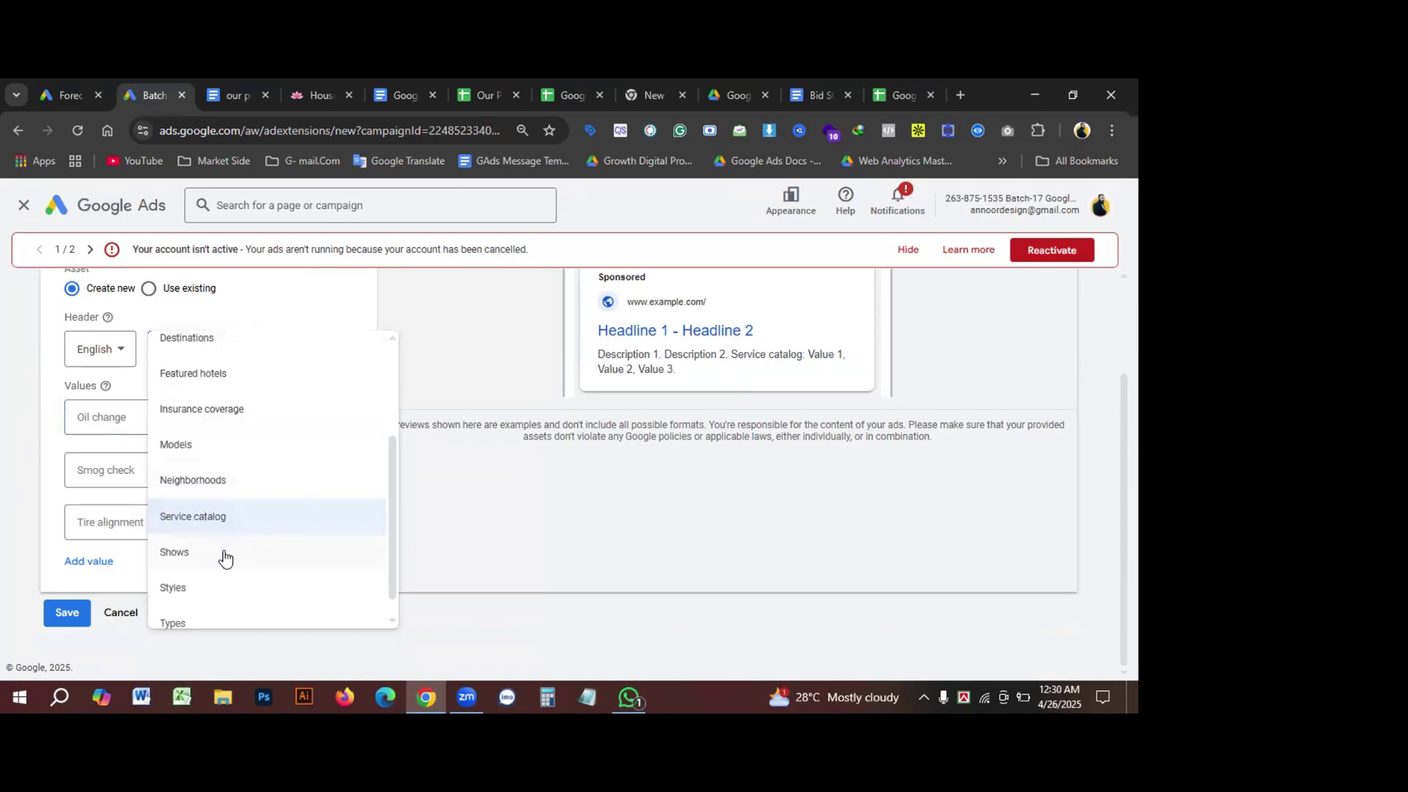
{"action": "scroll", "coordinate": [225, 559], "scroll_direction": "down", "scroll_amount": 1}
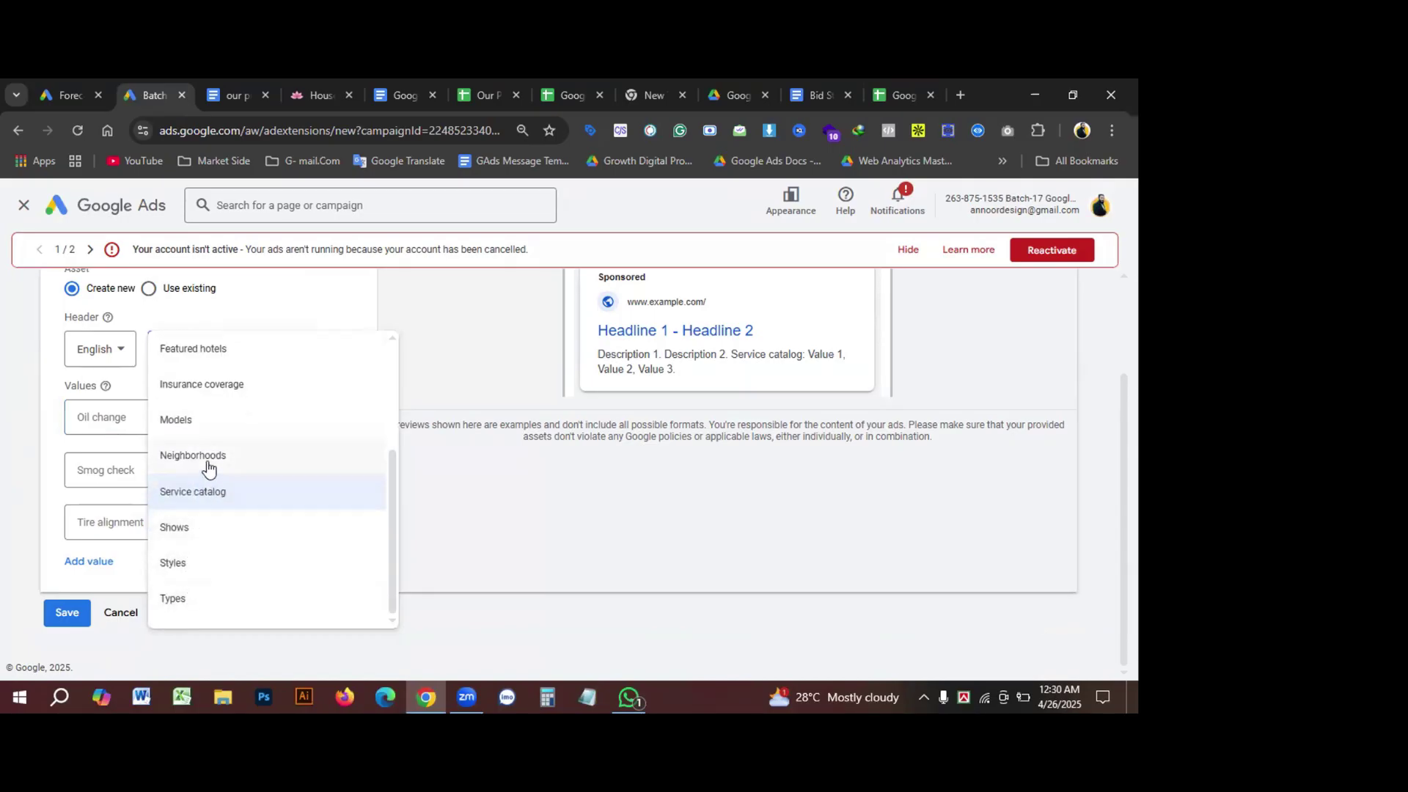
{"action": "left_click", "coordinate": [176, 599]}
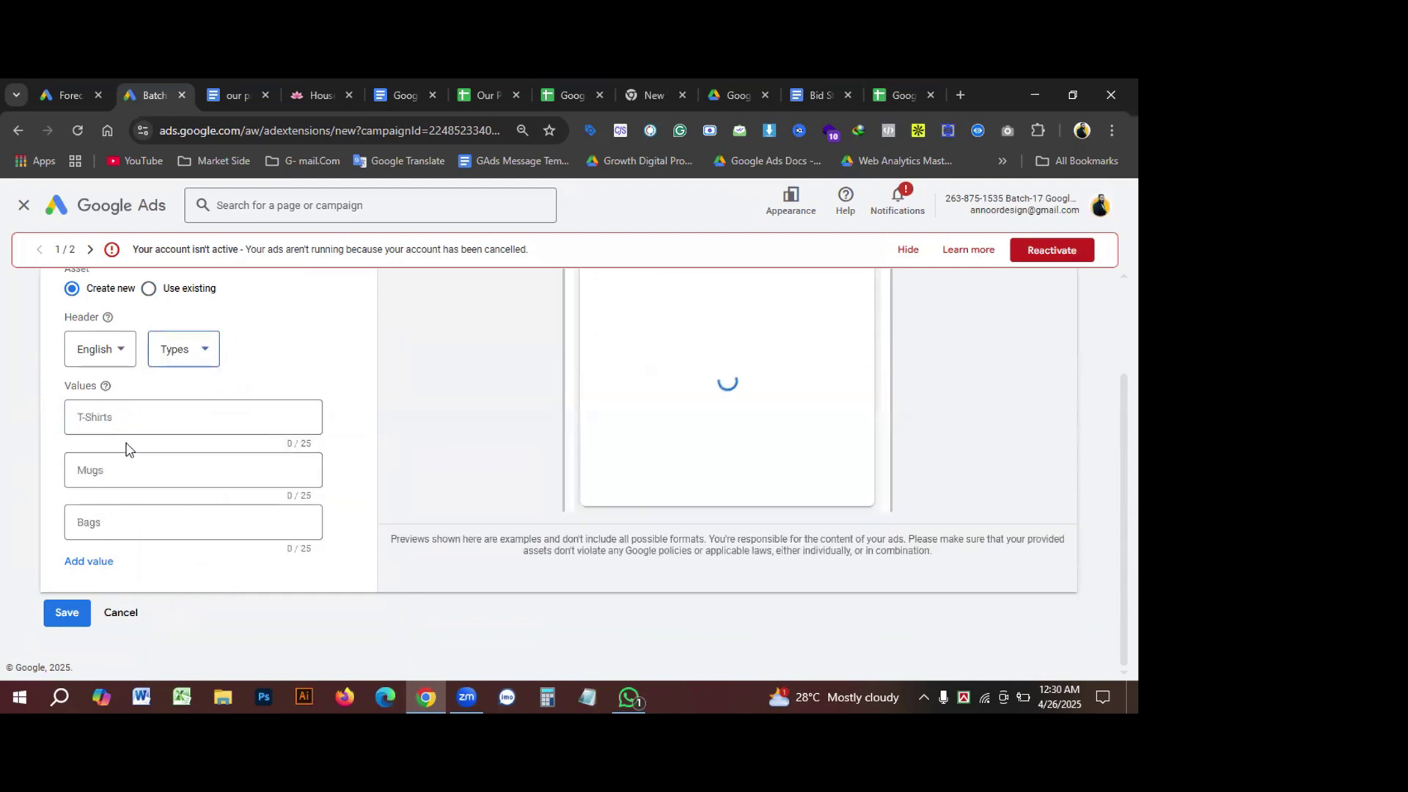
{"action": "left_click", "coordinate": [207, 359]}
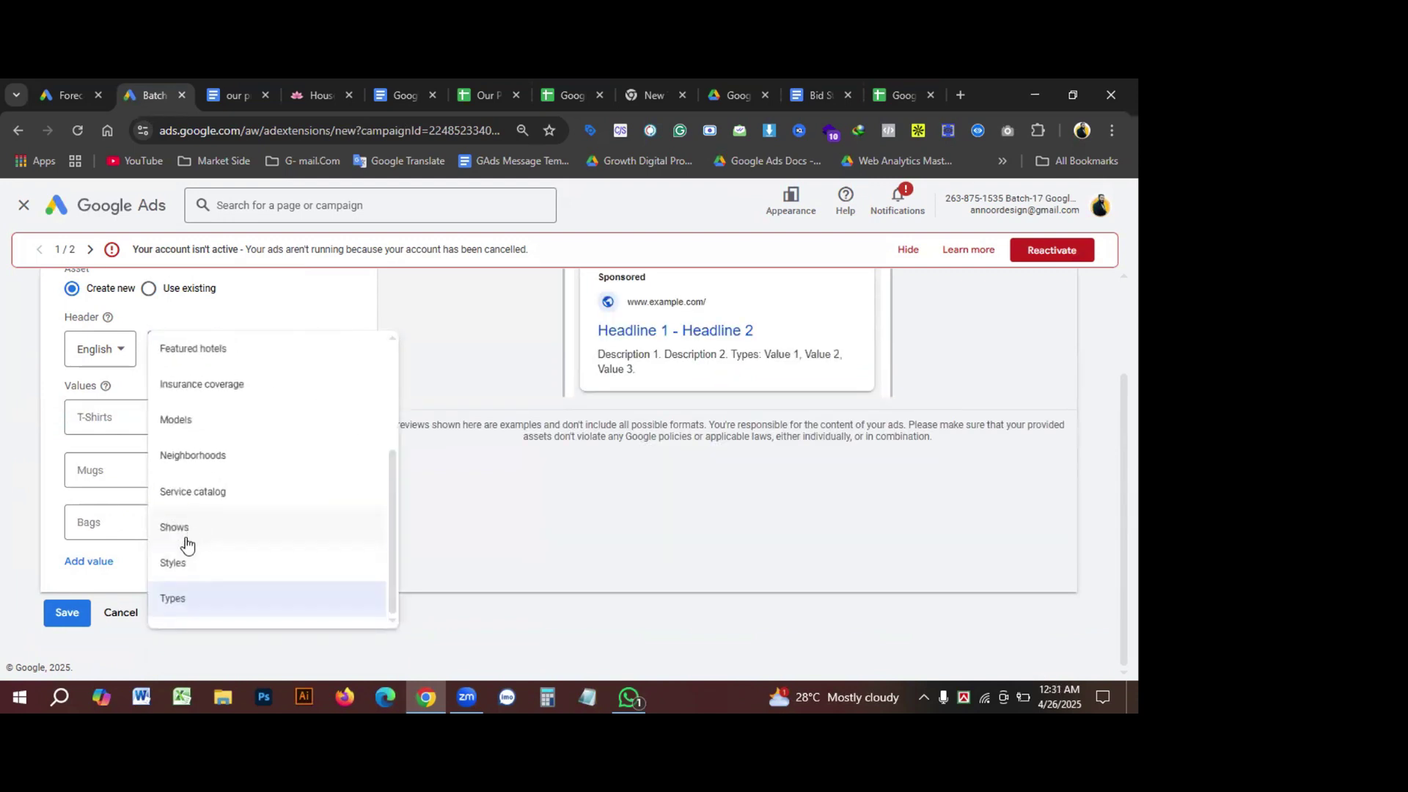
{"action": "left_click", "coordinate": [183, 563]}
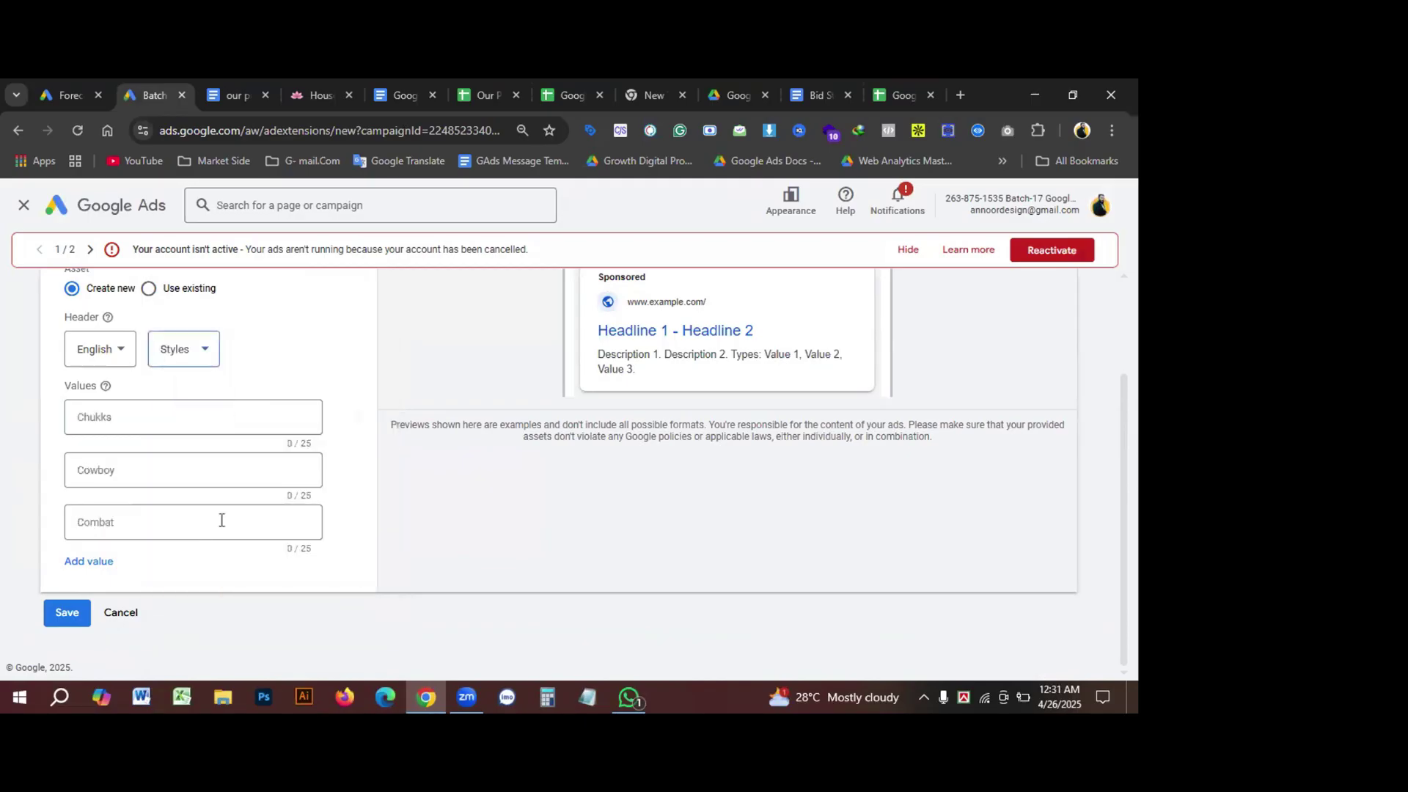
{"action": "left_click", "coordinate": [216, 355]}
{"action": "scroll", "coordinate": [250, 418], "scroll_direction": "up", "scroll_amount": 3}
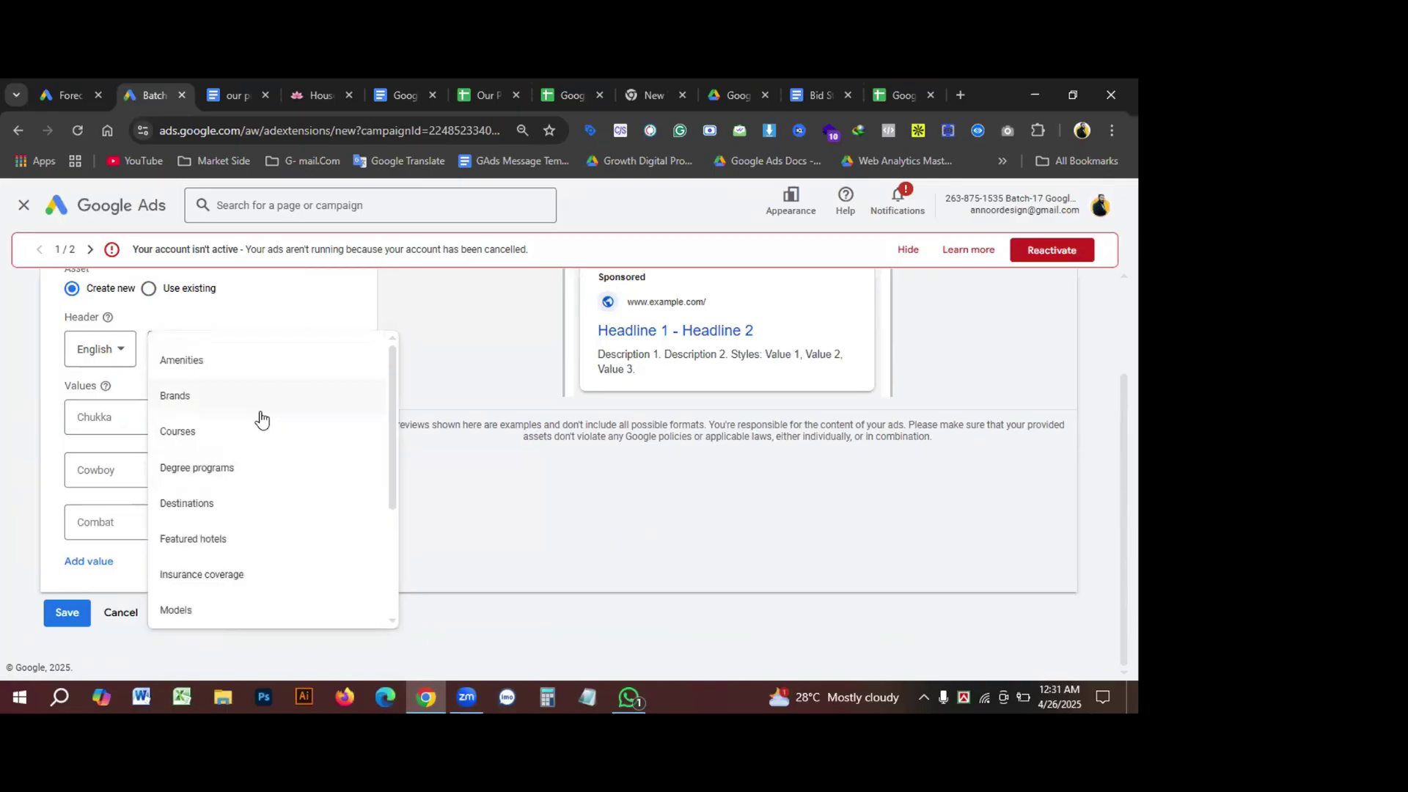
{"action": "left_click", "coordinate": [212, 371]}
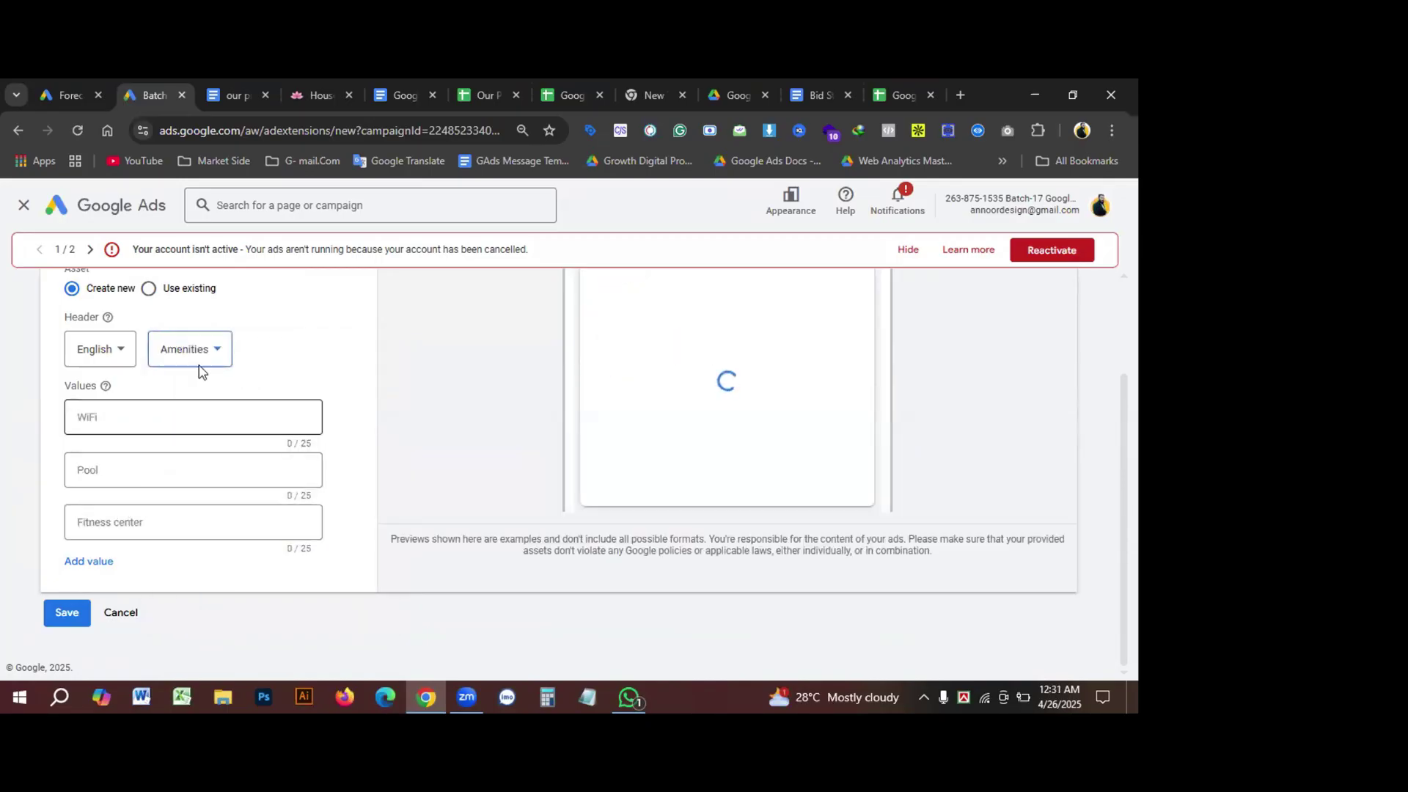
Step: Try the header as Brands, Courses, Degree programs and Destinations in turn
{"action": "left_click", "coordinate": [204, 355]}
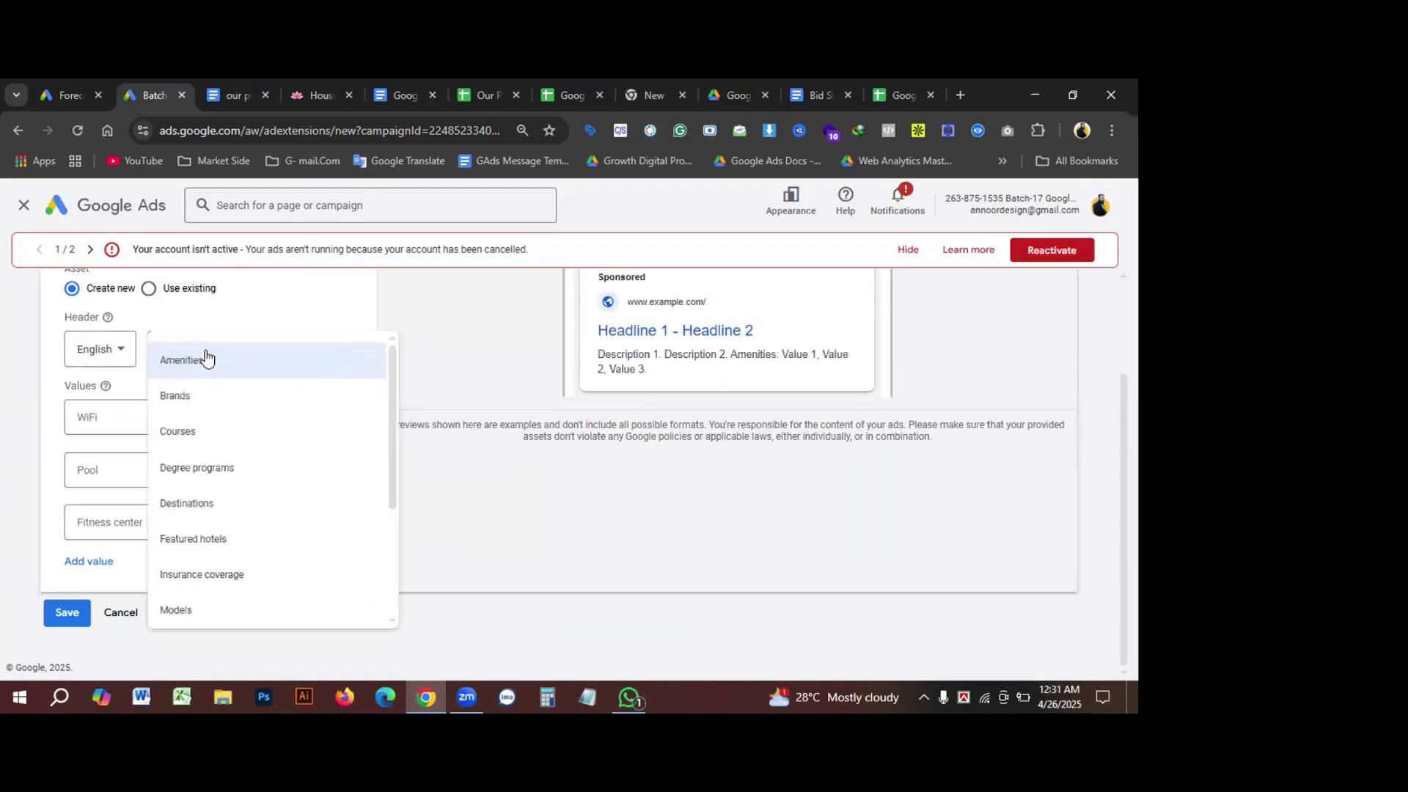
{"action": "left_click", "coordinate": [190, 406]}
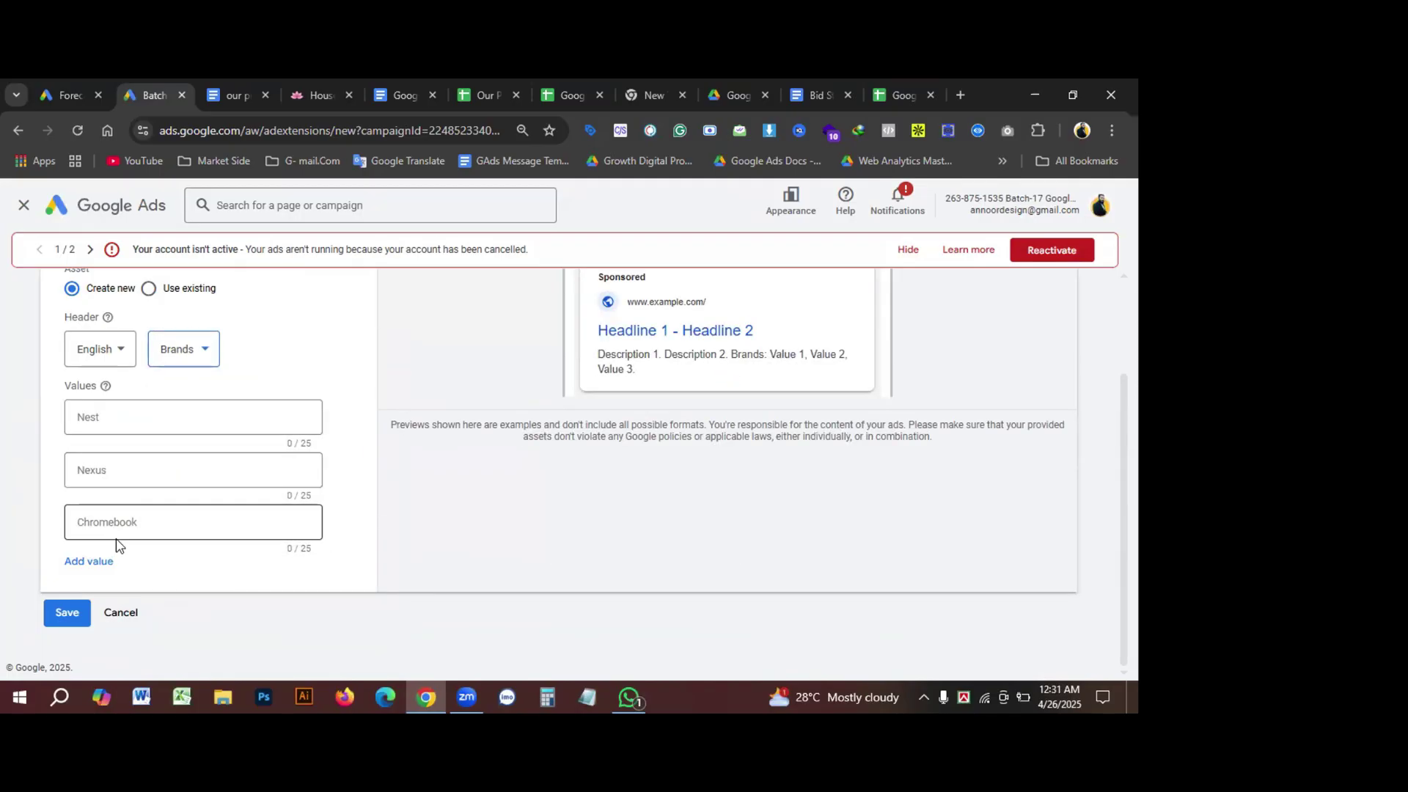
{"action": "left_click", "coordinate": [206, 362]}
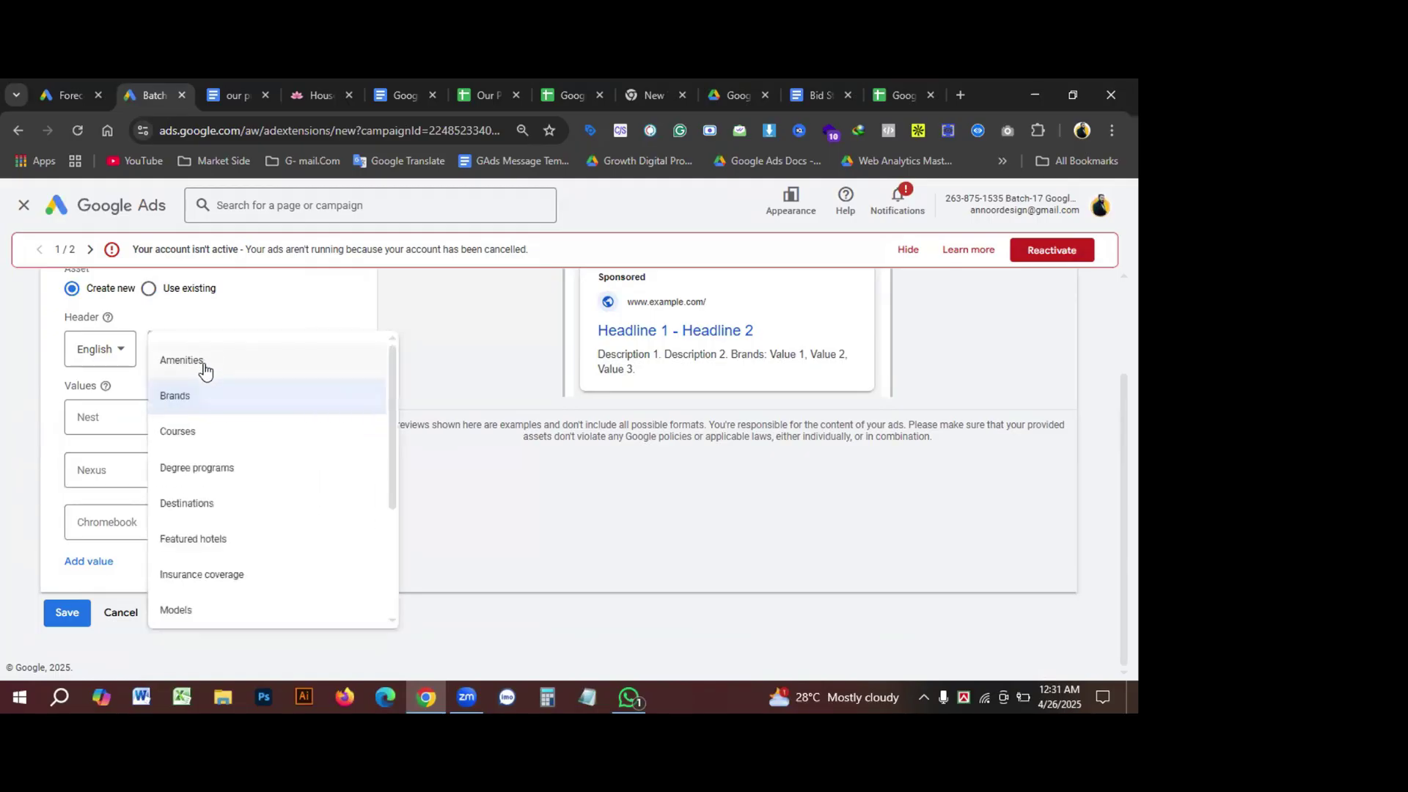
{"action": "left_click", "coordinate": [205, 438]}
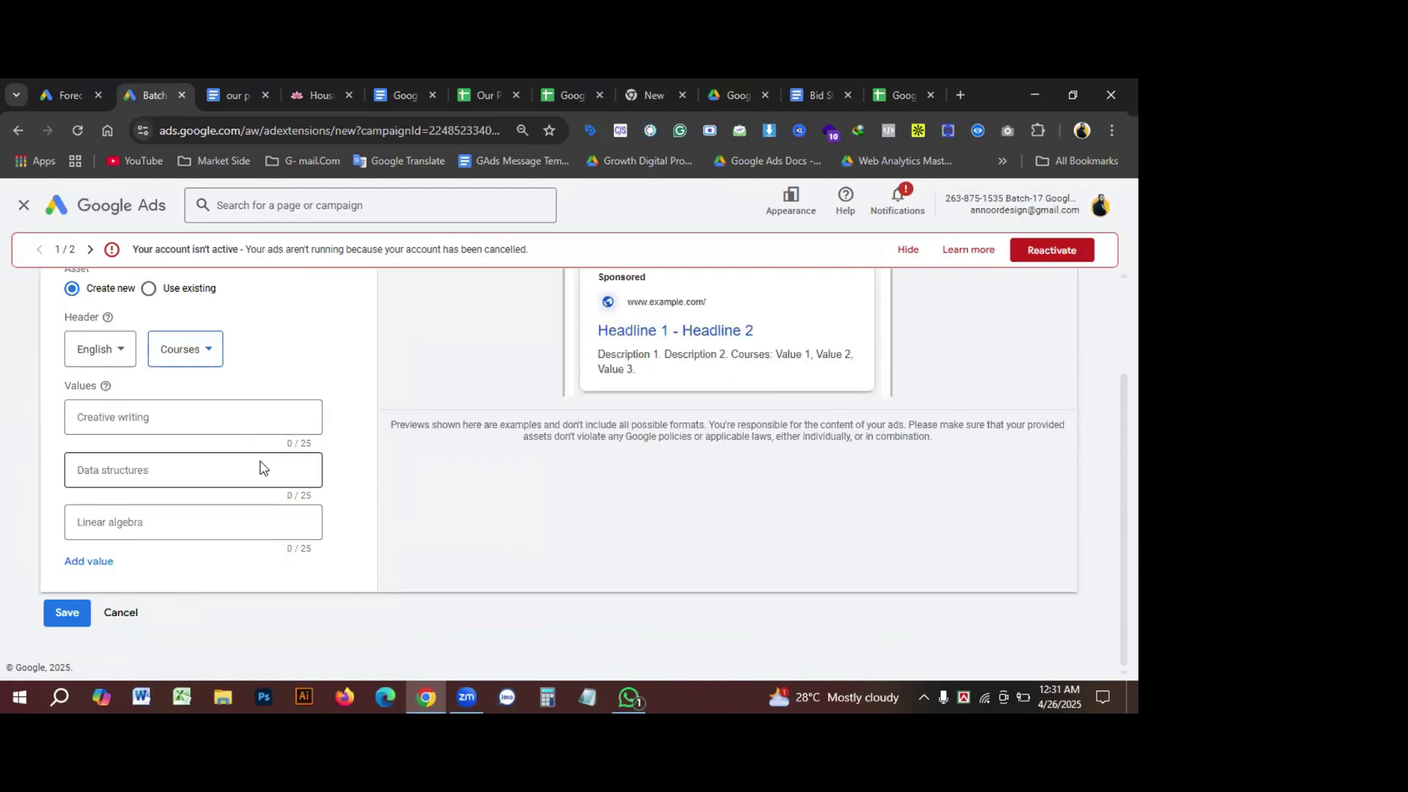
{"action": "left_click", "coordinate": [212, 353]}
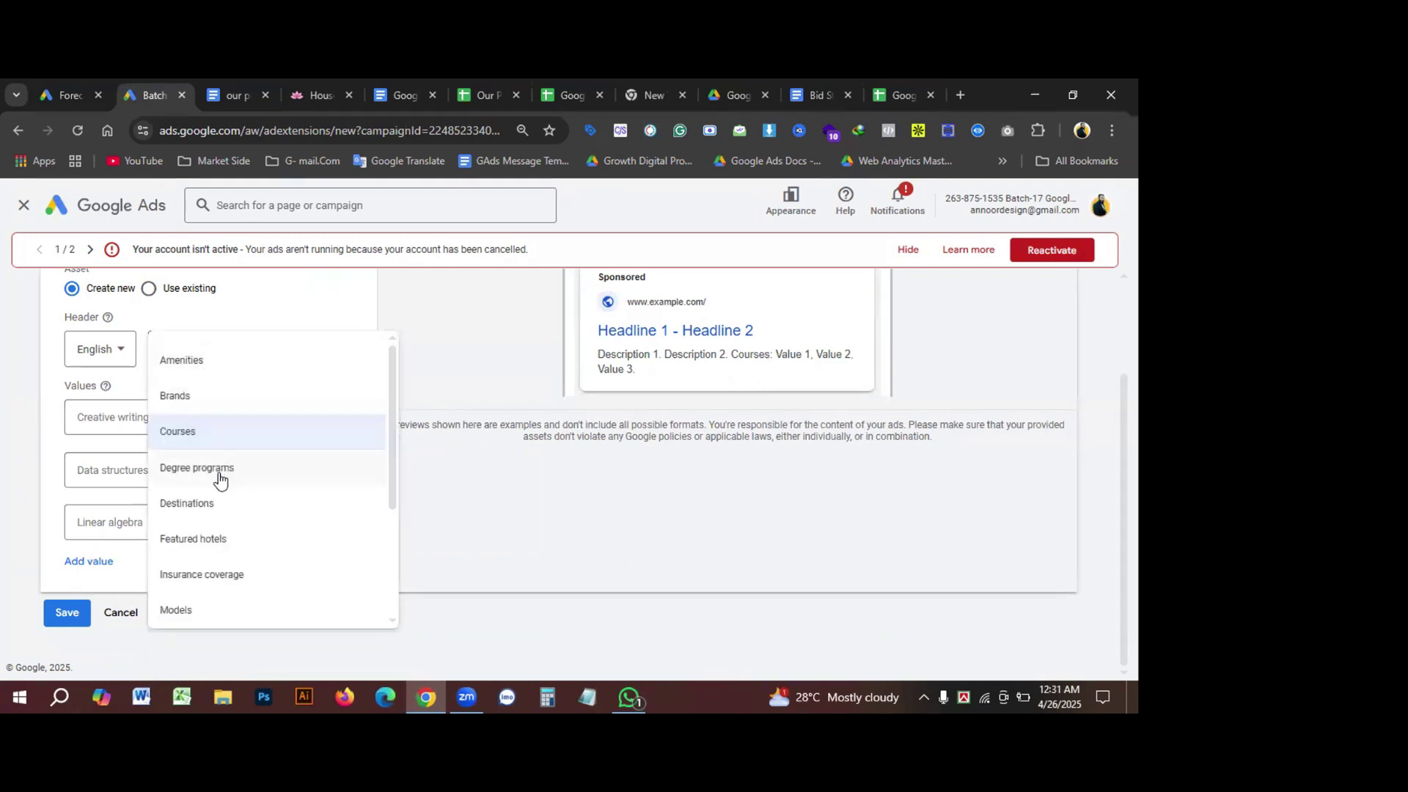
{"action": "left_click", "coordinate": [220, 473]}
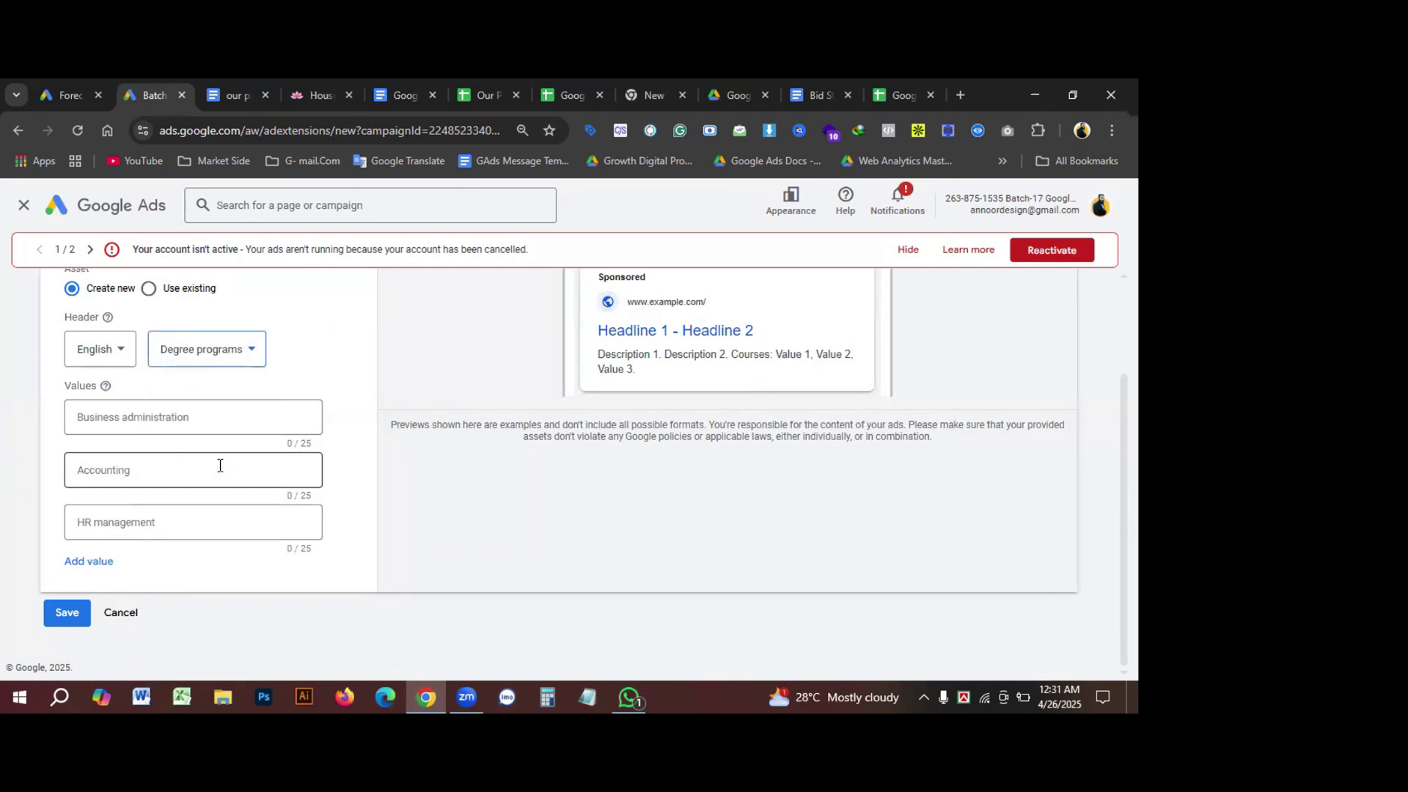
{"action": "left_click", "coordinate": [239, 357]}
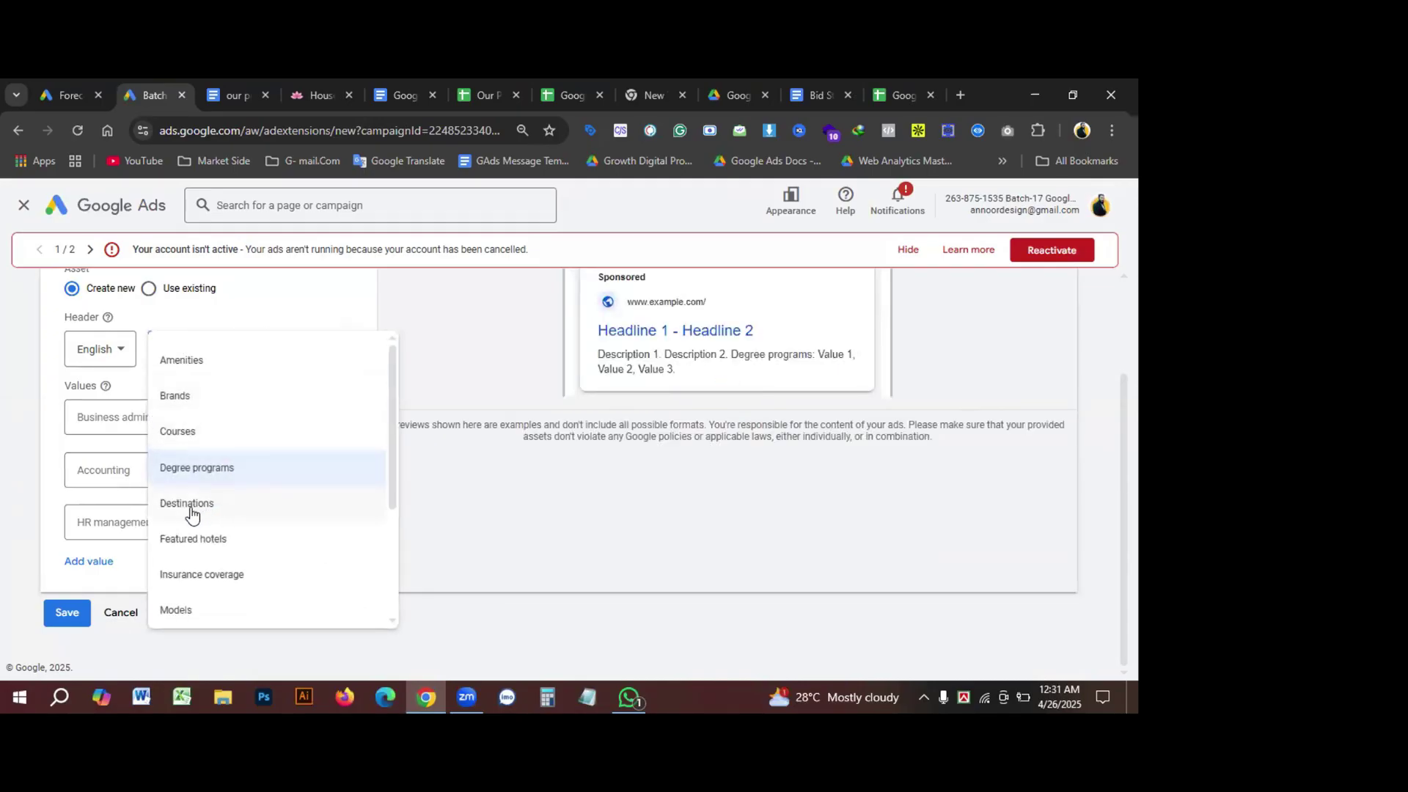
{"action": "left_click", "coordinate": [192, 506]}
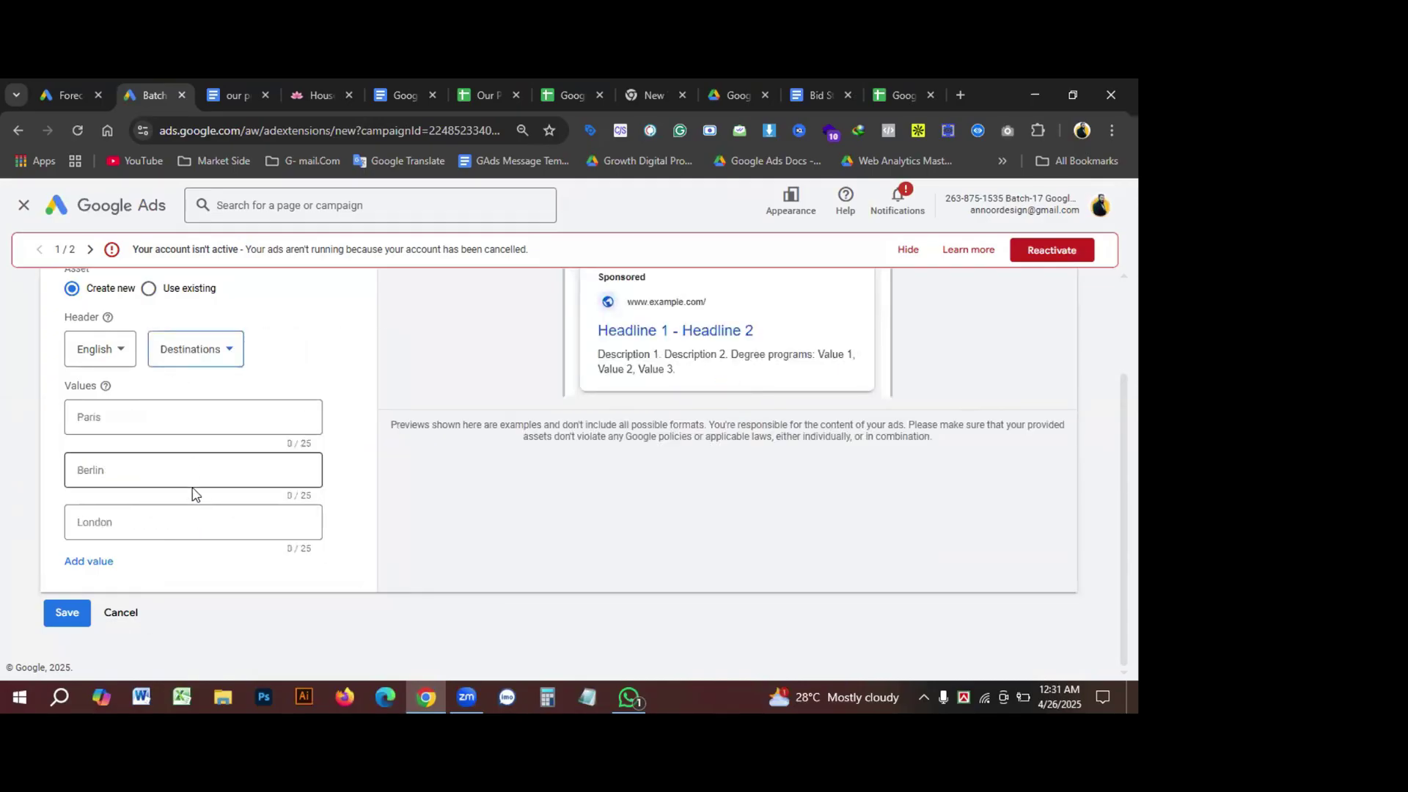
Step: Settle on Featured hotels as the snippet header
{"action": "left_click", "coordinate": [199, 363]}
{"action": "scroll", "coordinate": [223, 525], "scroll_direction": "down", "scroll_amount": 1}
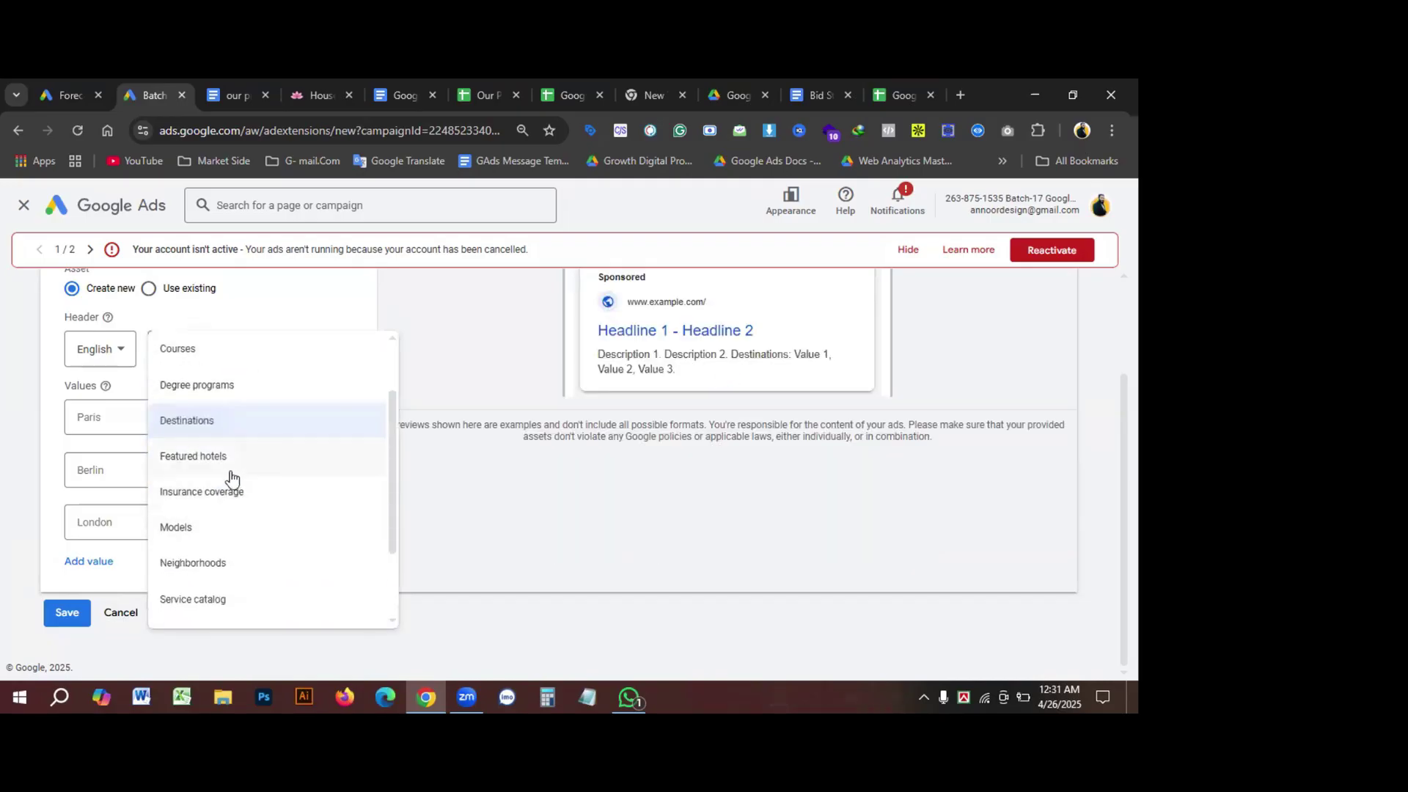
{"action": "left_click", "coordinate": [193, 457]}
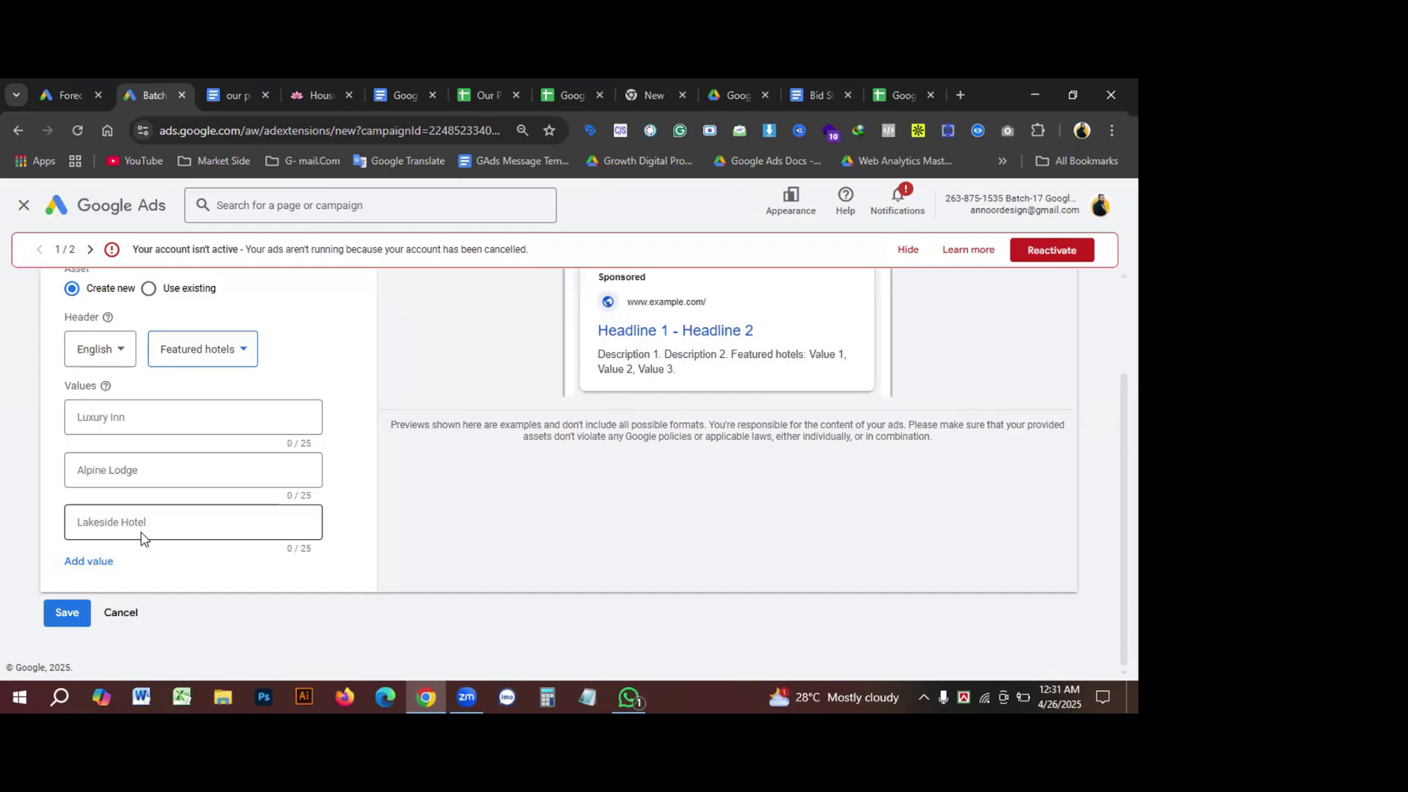
{"action": "left_click", "coordinate": [228, 351]}
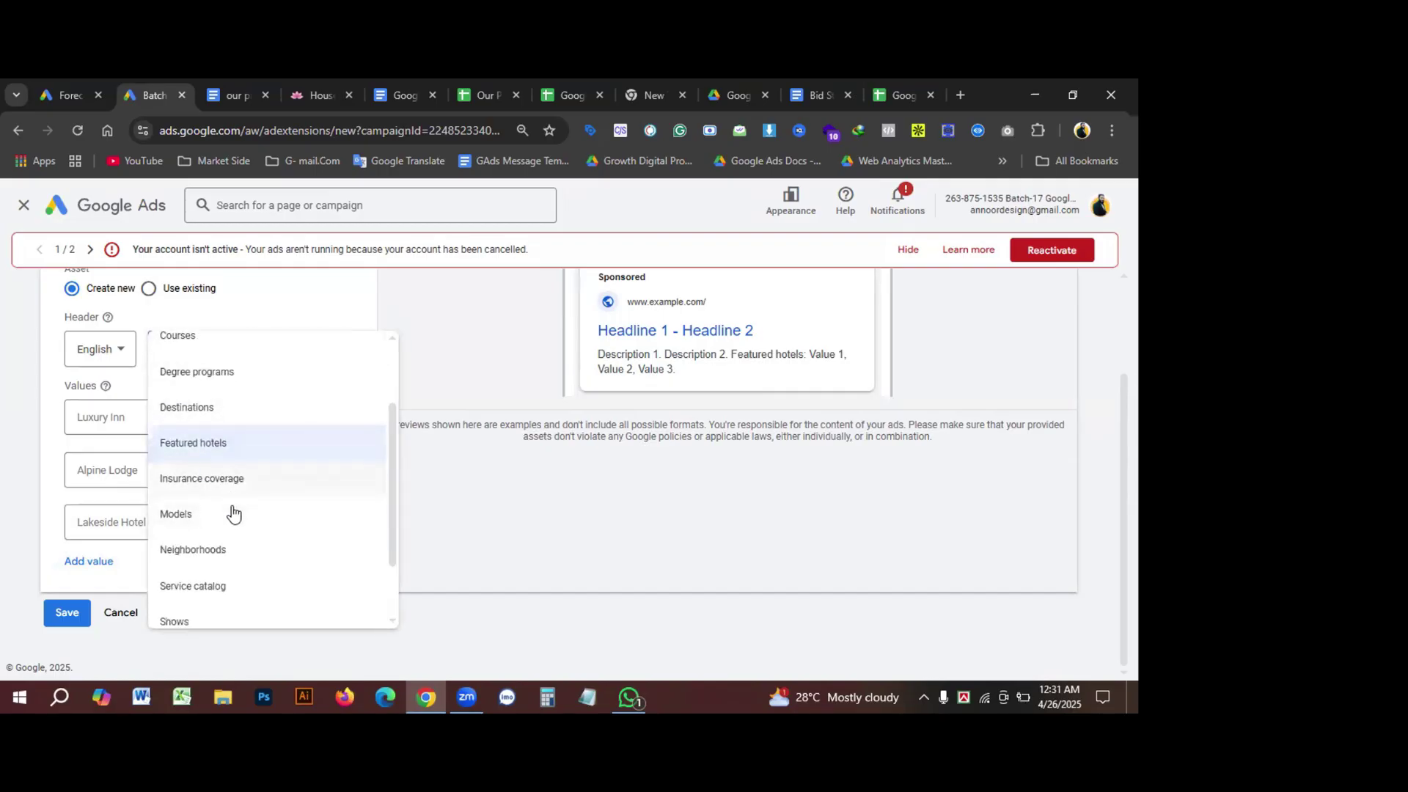
{"action": "scroll", "coordinate": [233, 513], "scroll_direction": "down", "scroll_amount": 1}
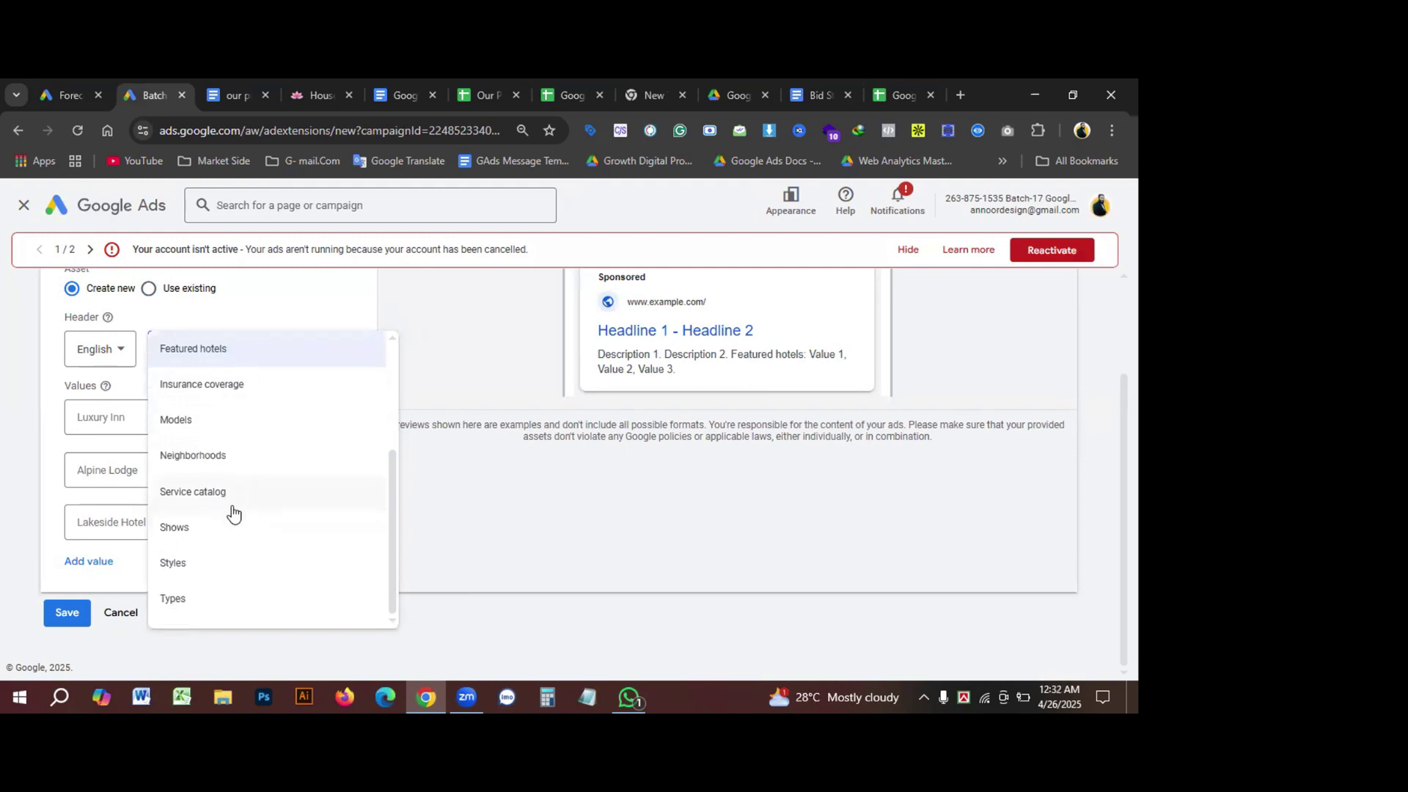
{"action": "scroll", "coordinate": [242, 506], "scroll_direction": "up", "scroll_amount": 3}
{"action": "scroll", "coordinate": [320, 324], "scroll_direction": "up", "scroll_amount": 2}
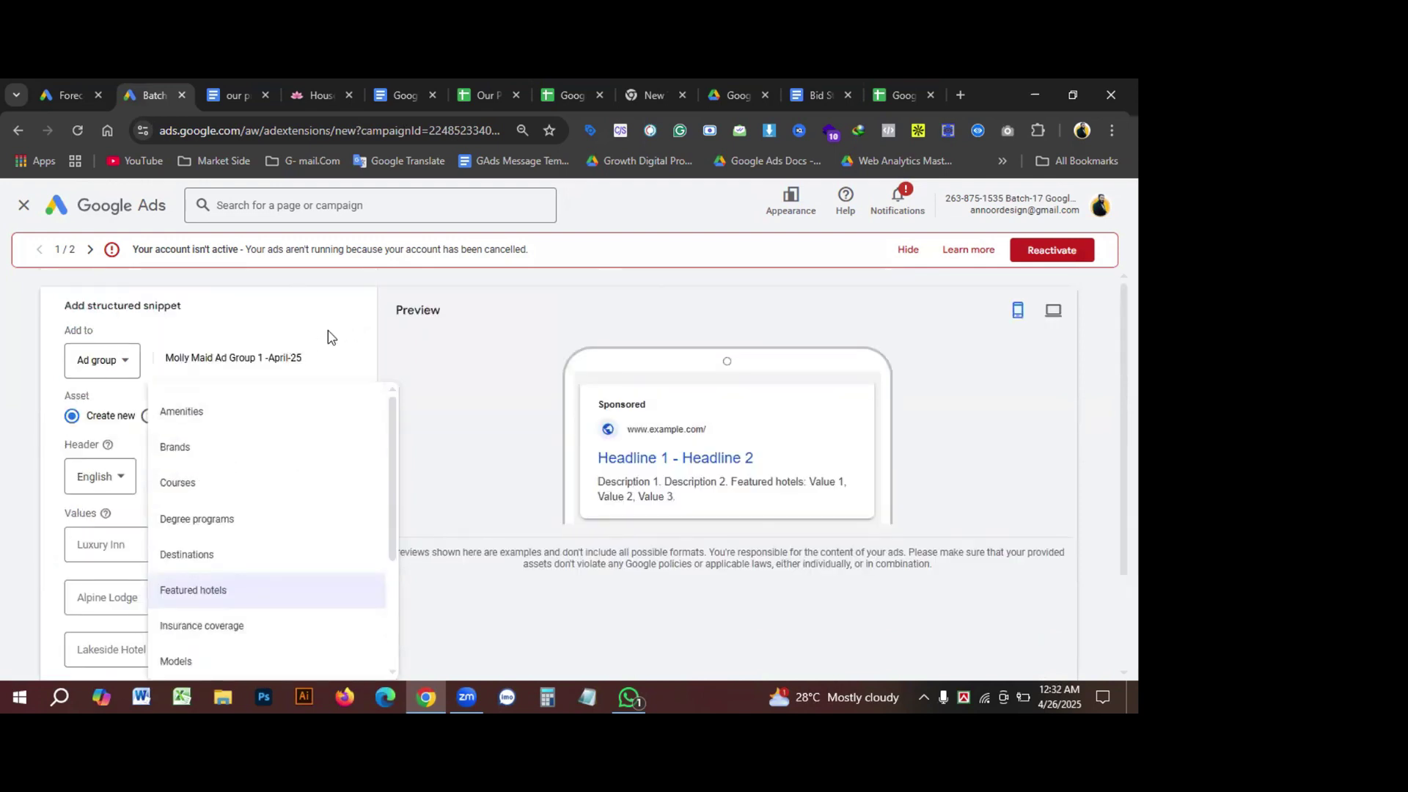
{"action": "left_click", "coordinate": [502, 373]}
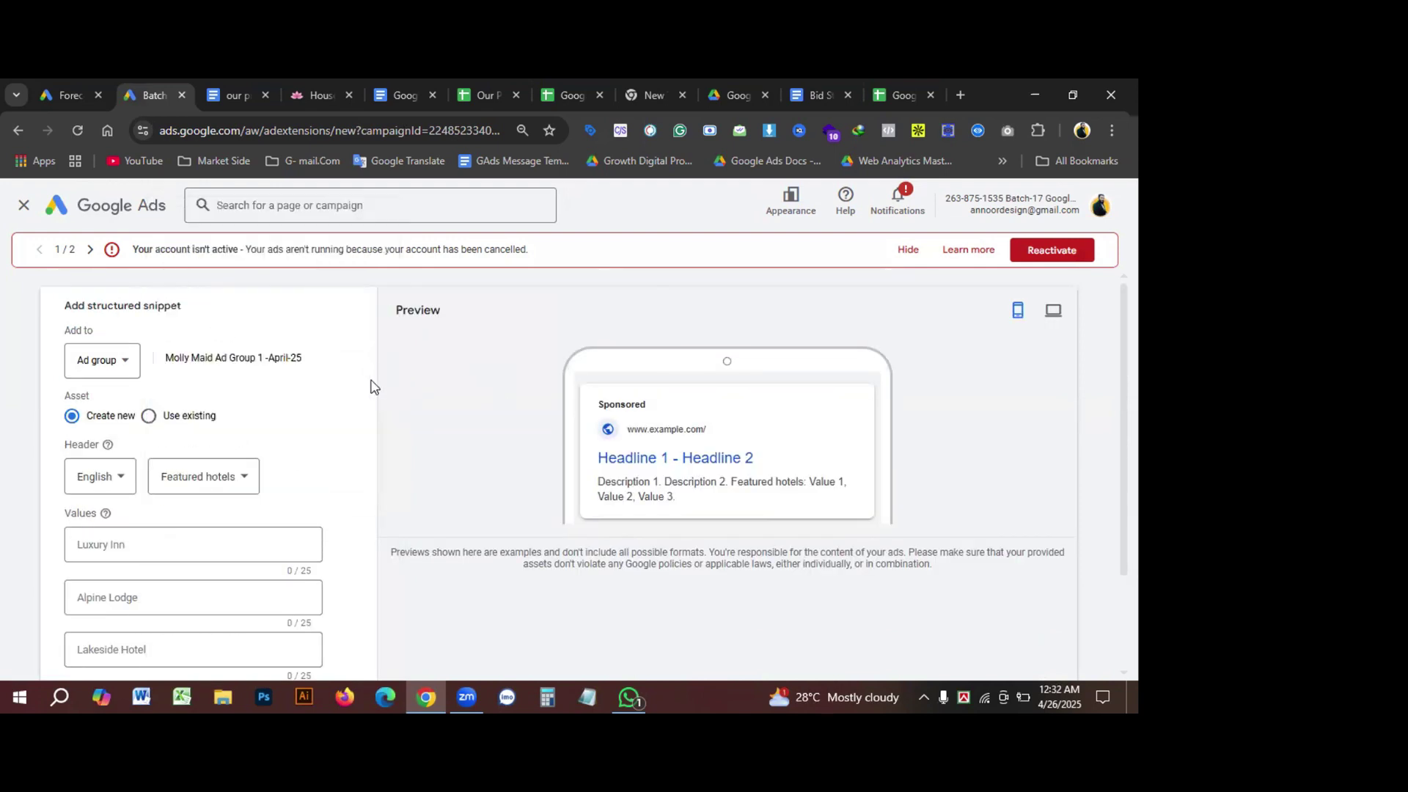
Step: Switch the asset to 'Use existing' to list the two saved structured snippets
{"action": "left_click", "coordinate": [148, 415]}
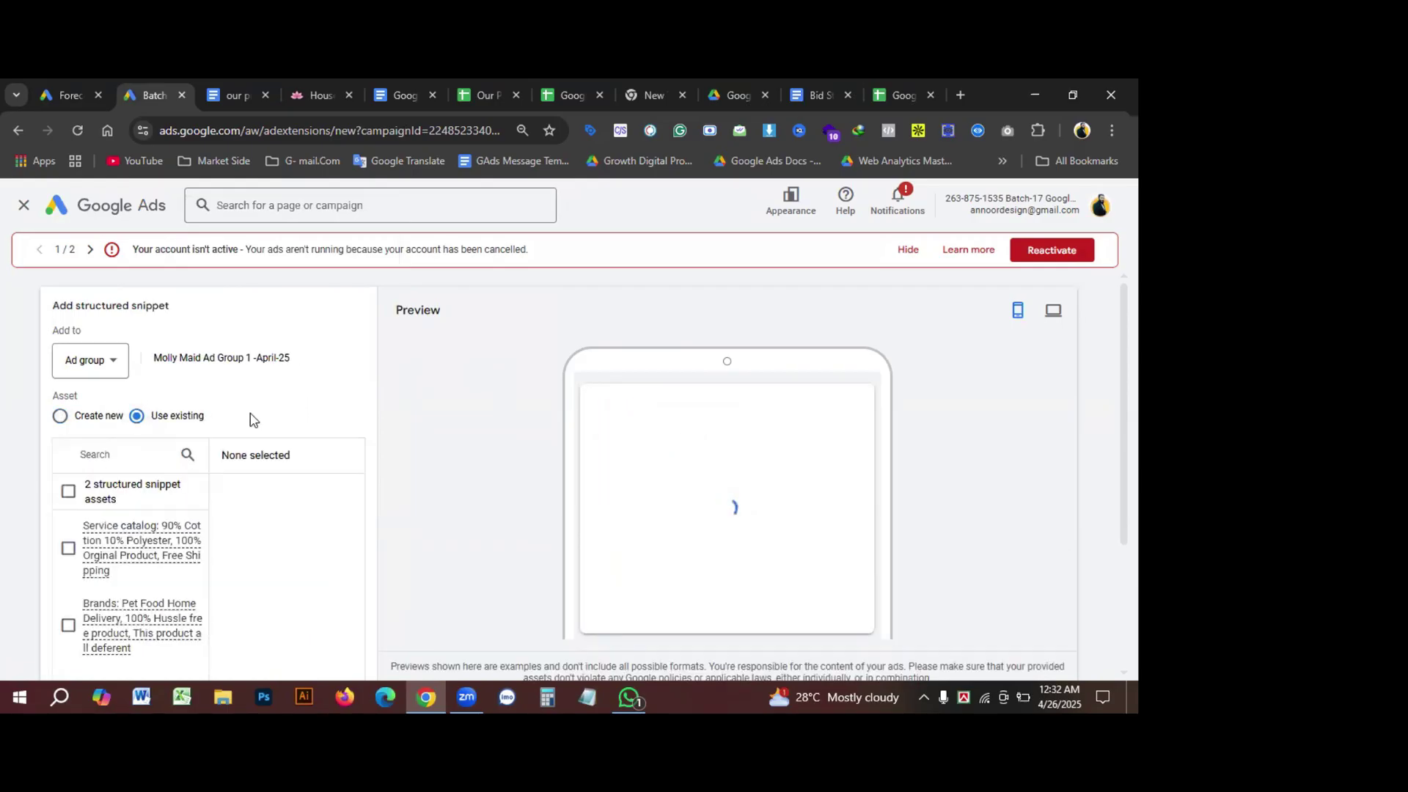
{"action": "mouse_move", "coordinate": [154, 555]}
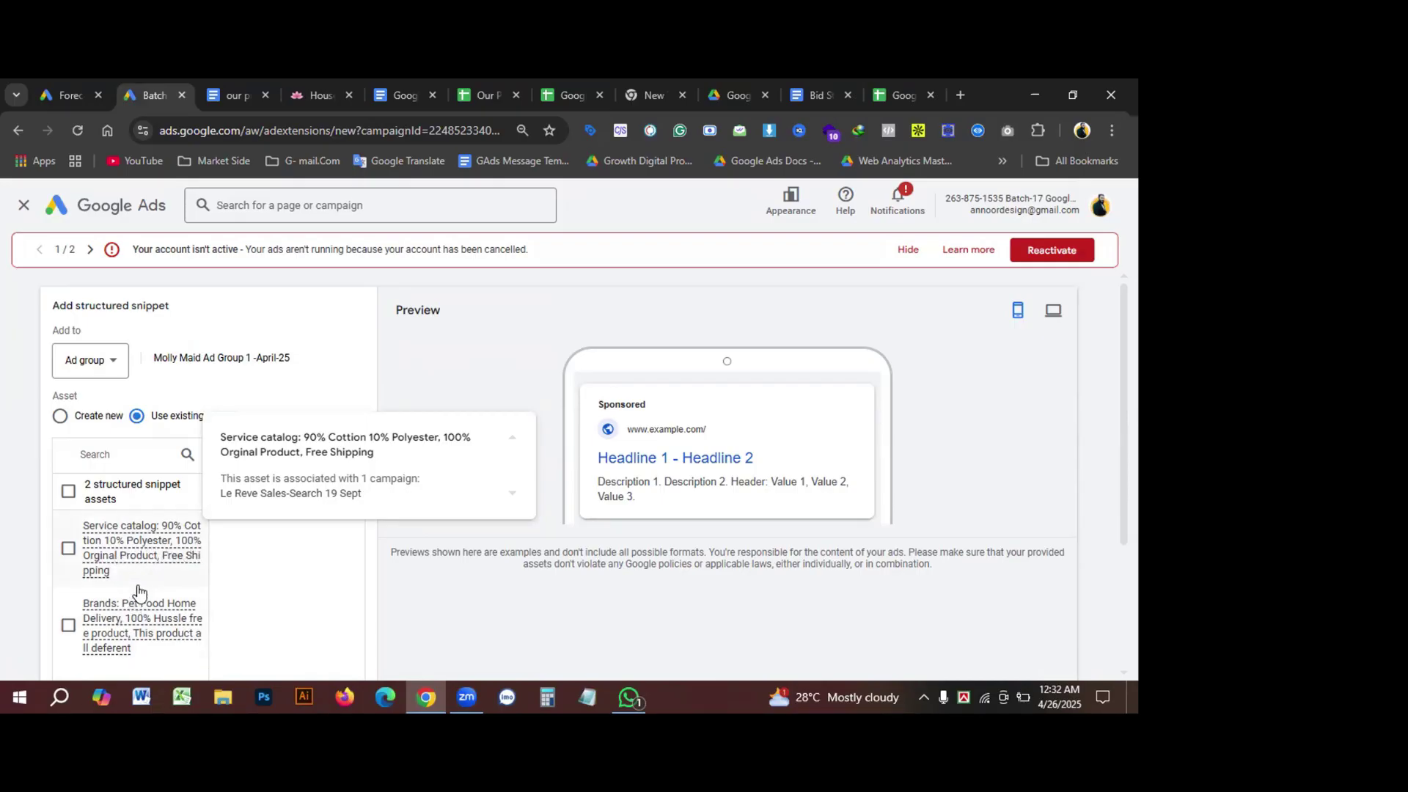
{"action": "scroll", "coordinate": [139, 588], "scroll_direction": "down", "scroll_amount": 2}
{"action": "scroll", "coordinate": [146, 585], "scroll_direction": "up", "scroll_amount": 2}
{"action": "mouse_move", "coordinate": [151, 583]}
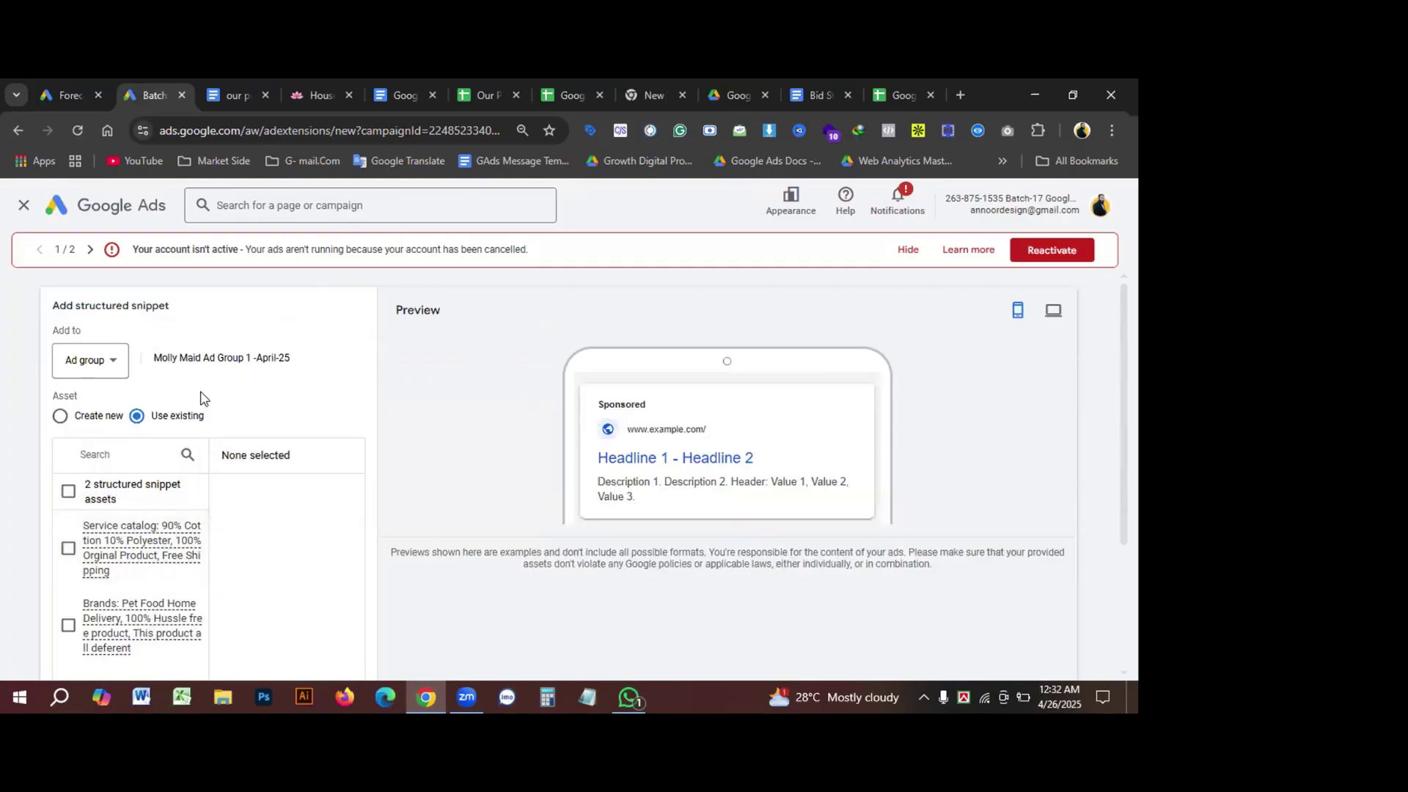
Step: Return to a new snippet, scan the header categories, then go to the Molly Maid gift certificates page
{"action": "left_click", "coordinate": [70, 417]}
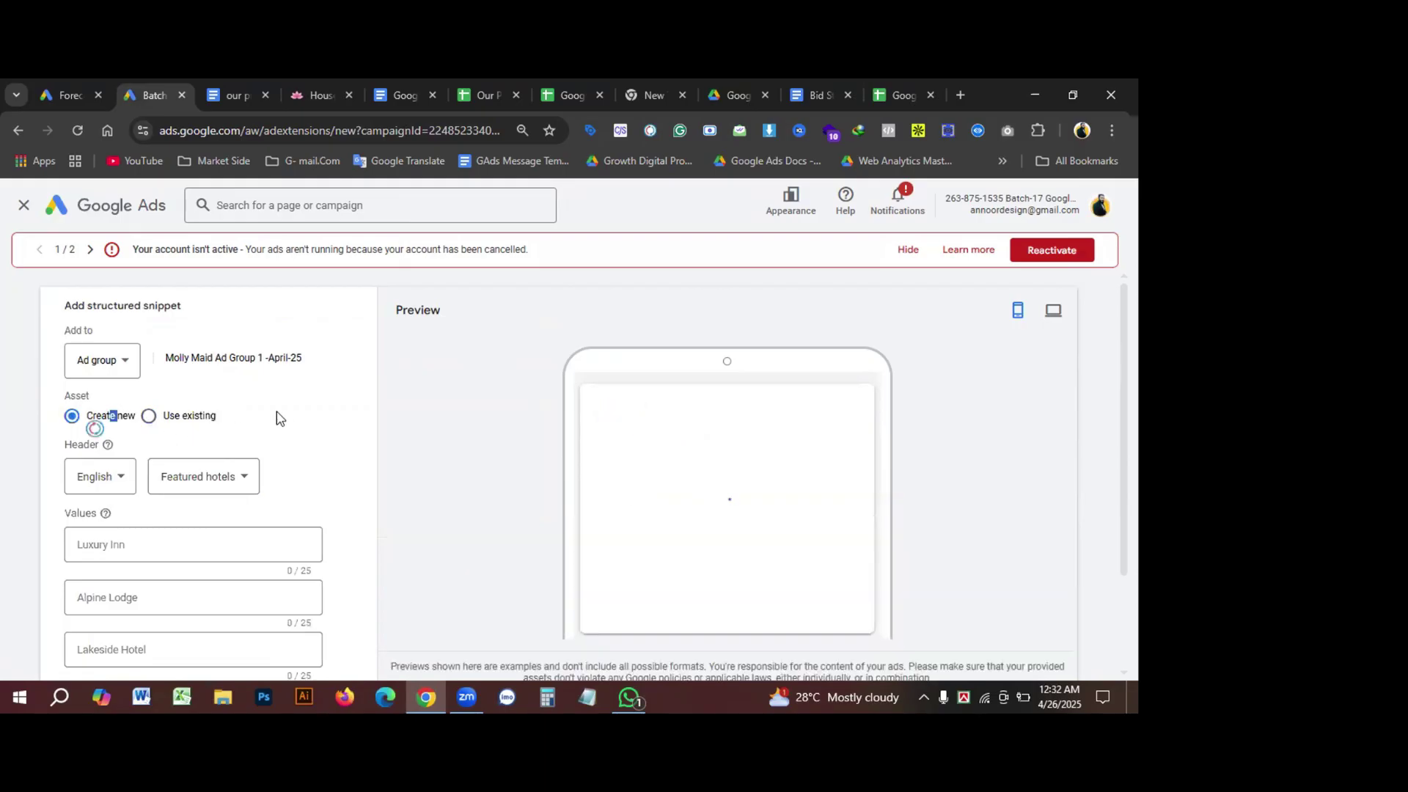
{"action": "scroll", "coordinate": [274, 461], "scroll_direction": "down", "scroll_amount": 1}
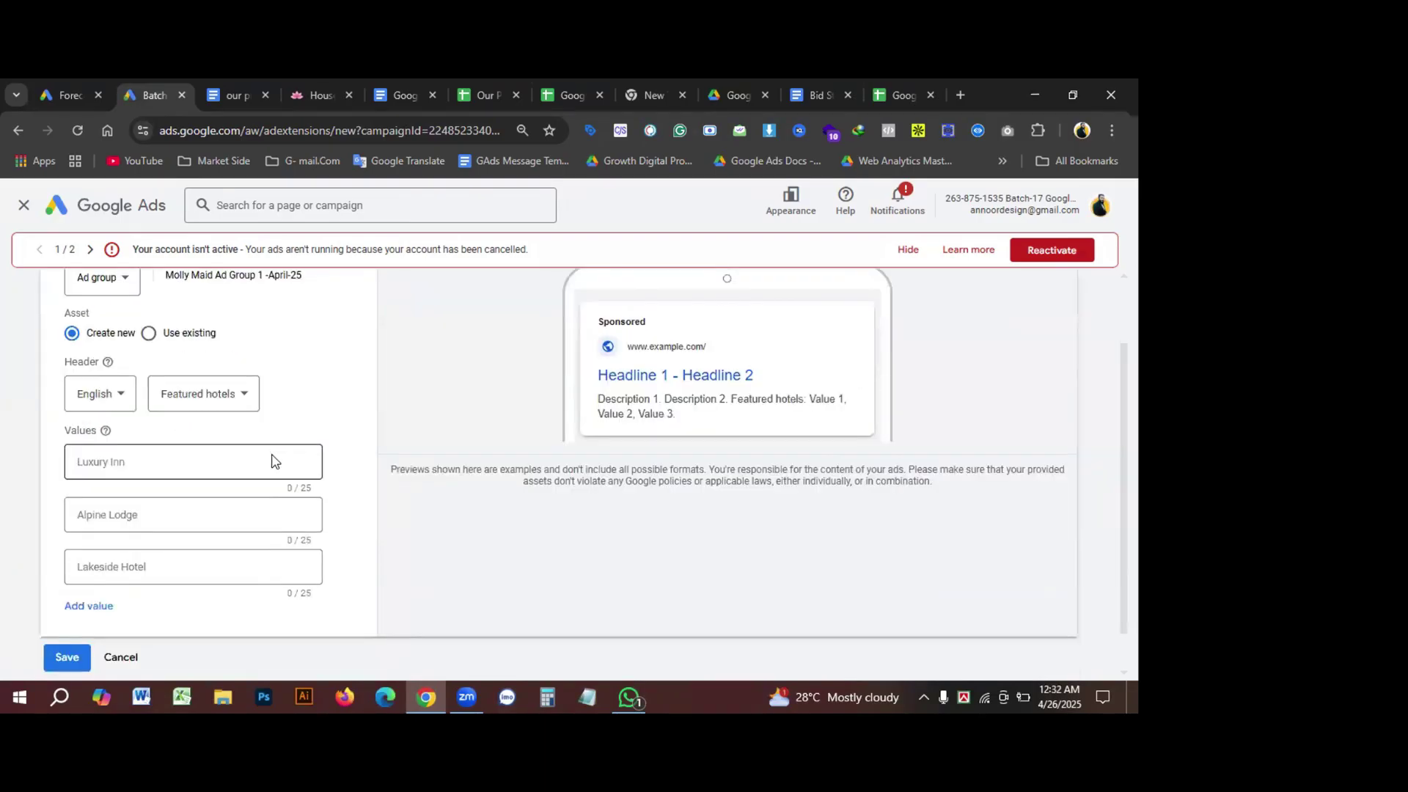
{"action": "left_click", "coordinate": [198, 408]}
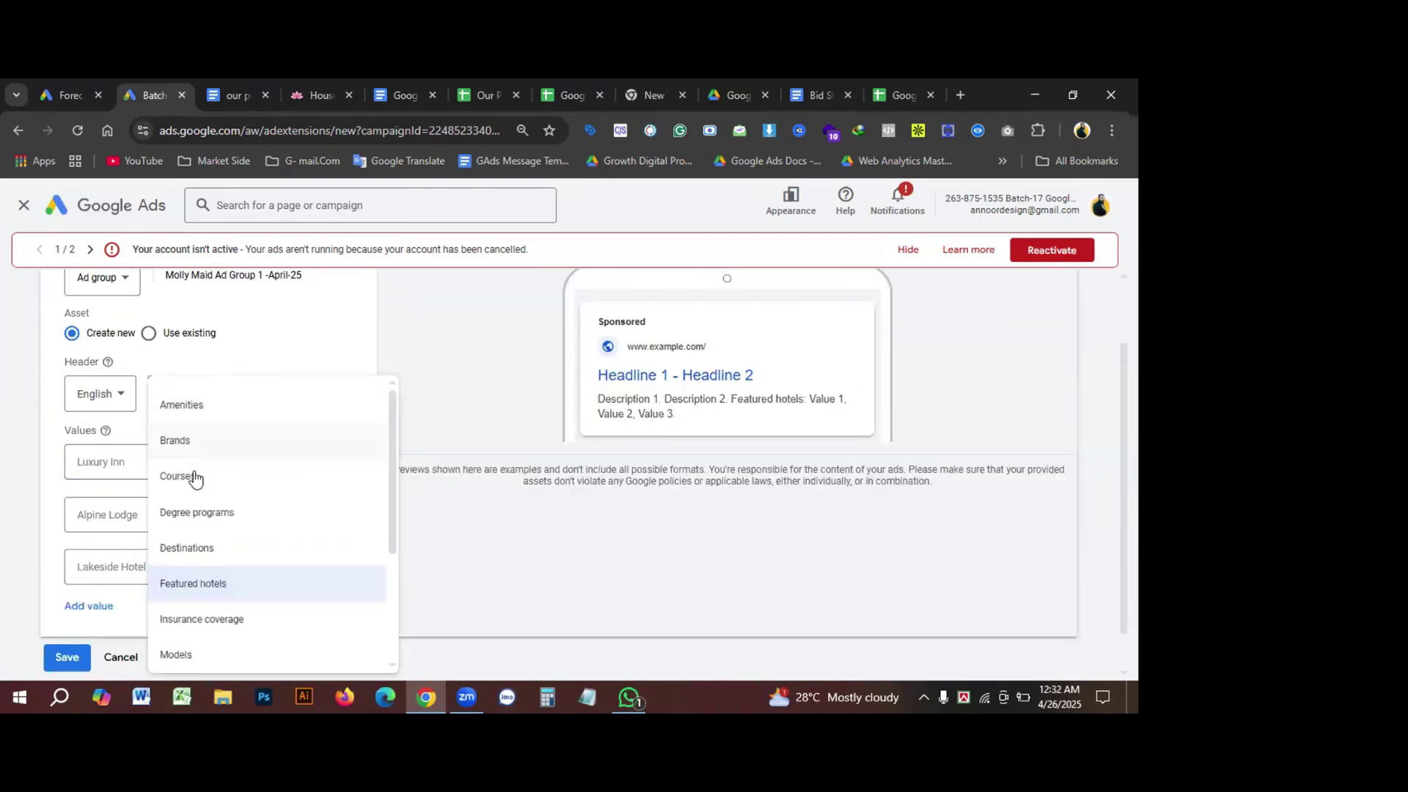
{"action": "scroll", "coordinate": [219, 613], "scroll_direction": "down", "scroll_amount": 1}
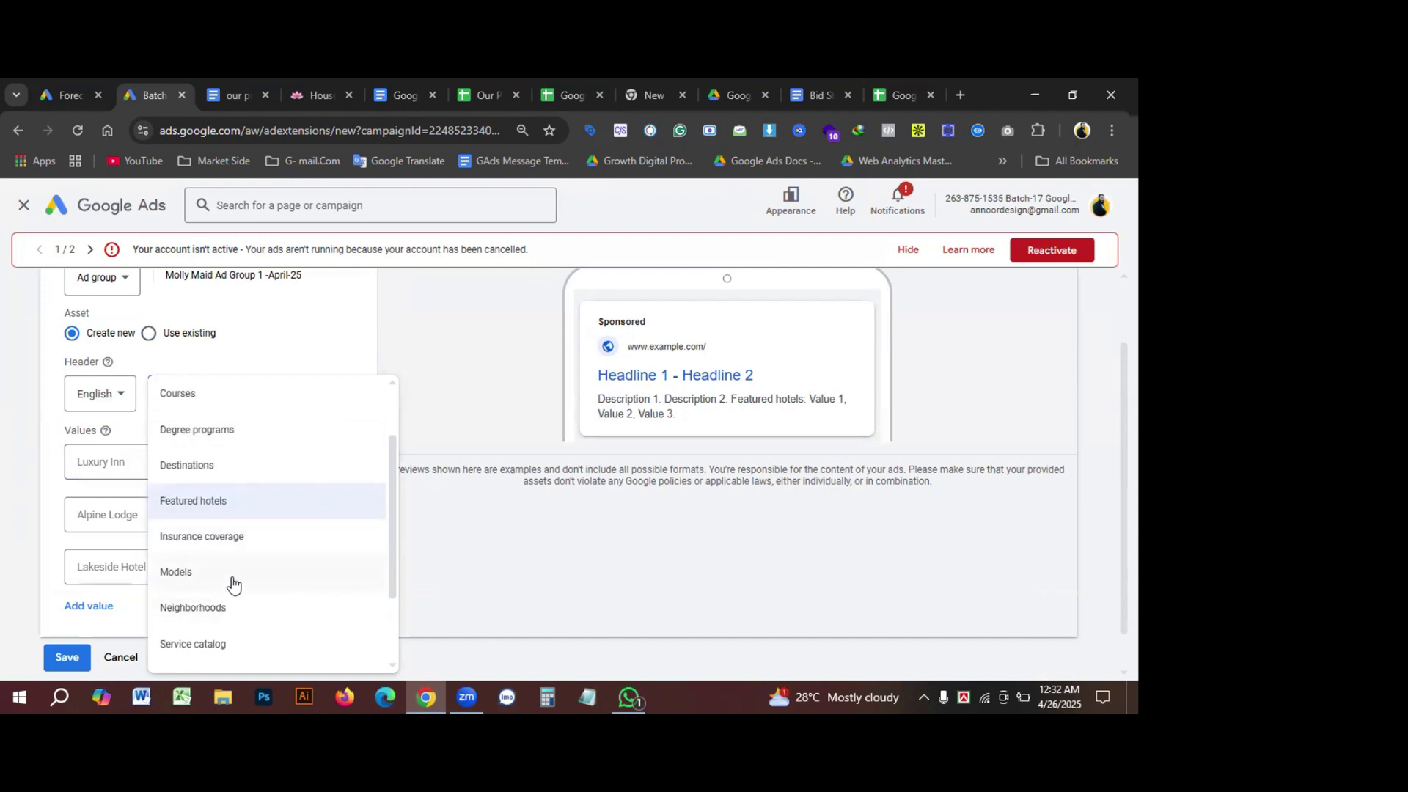
{"action": "scroll", "coordinate": [227, 597], "scroll_direction": "down", "scroll_amount": 1}
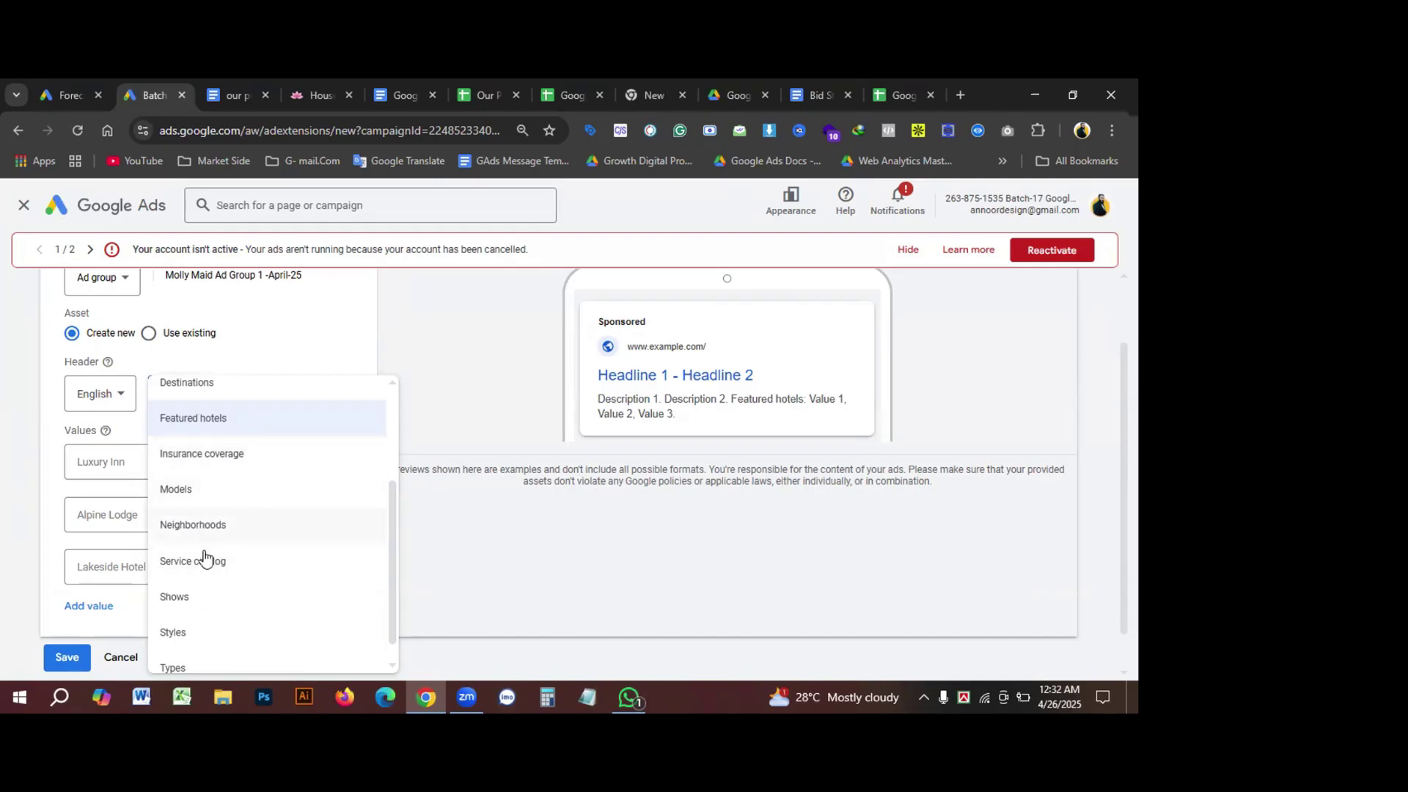
{"action": "scroll", "coordinate": [219, 533], "scroll_direction": "up", "scroll_amount": 1}
{"action": "scroll", "coordinate": [219, 533], "scroll_direction": "up", "scroll_amount": 1}
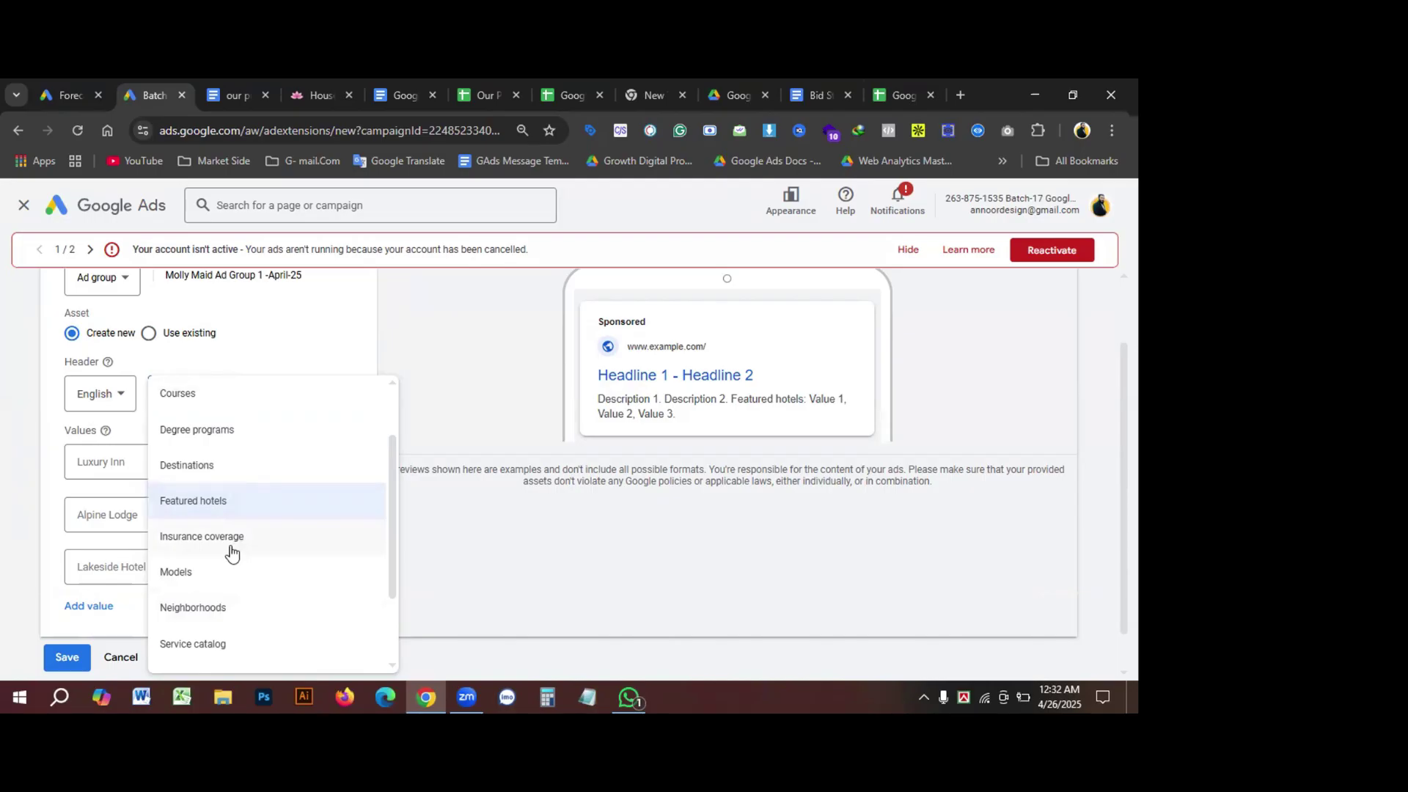
{"action": "scroll", "coordinate": [234, 555], "scroll_direction": "up", "scroll_amount": 1}
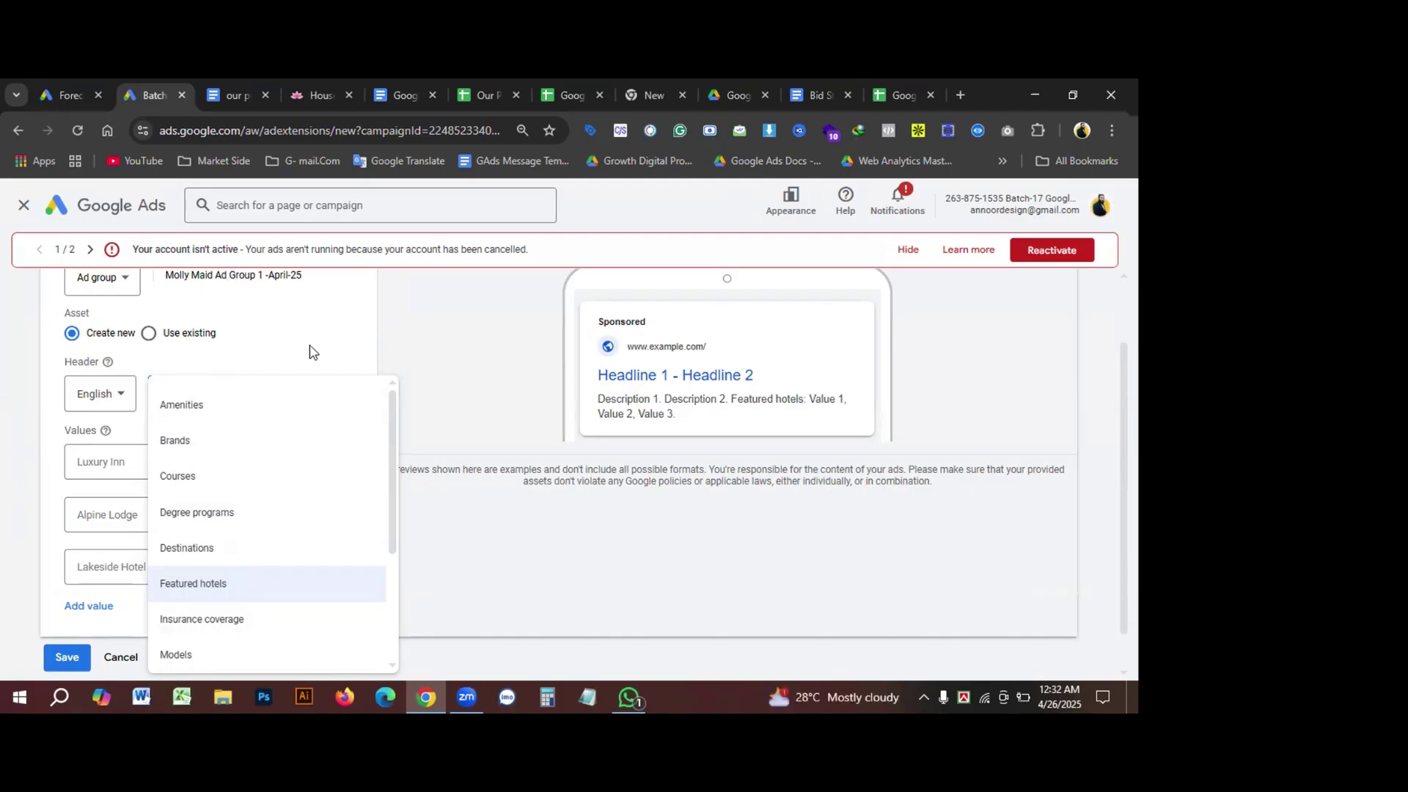
{"action": "left_click", "coordinate": [314, 91]}
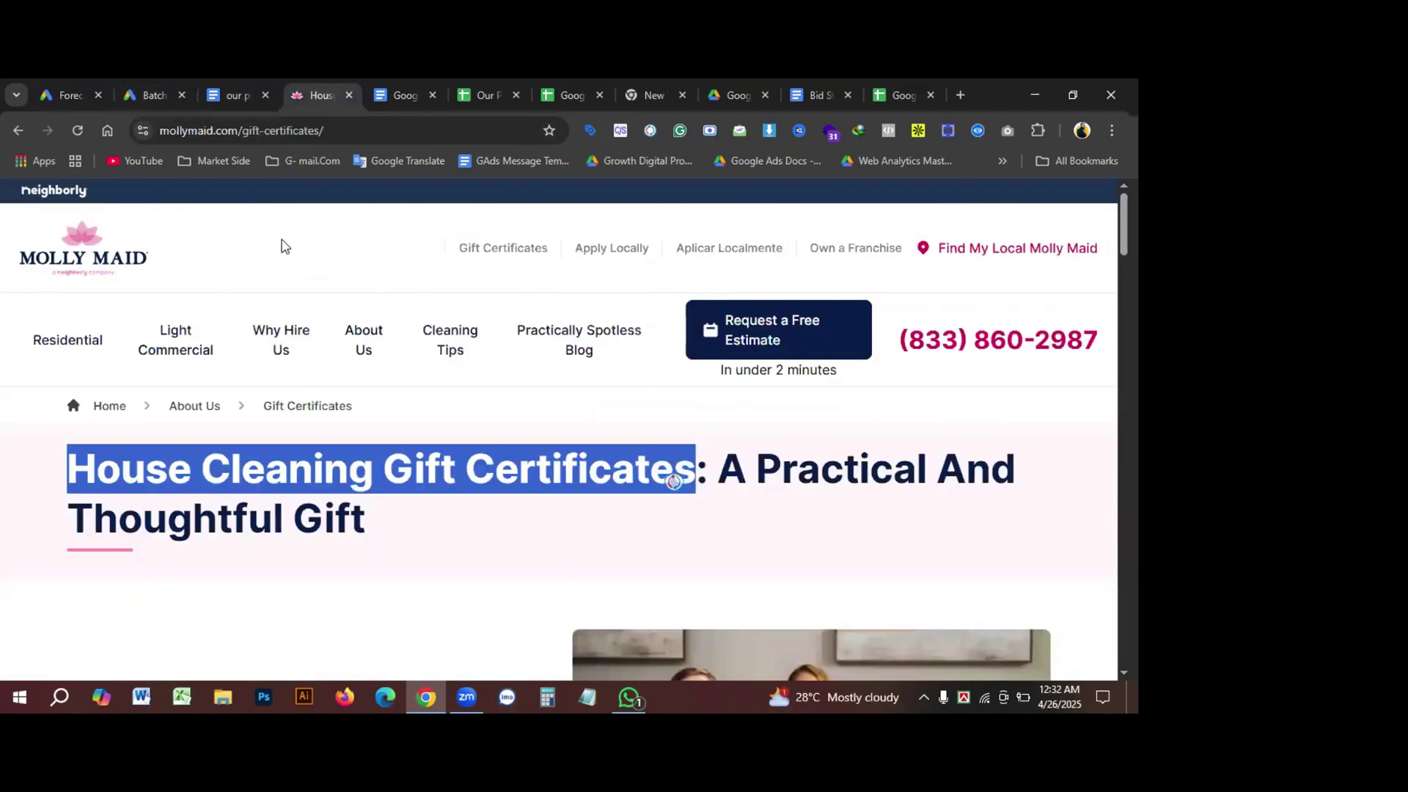
Step: Look over the House Cleaning Gift Certificates page and Residential menu, then return to Google Ads
{"action": "left_click", "coordinate": [237, 238]}
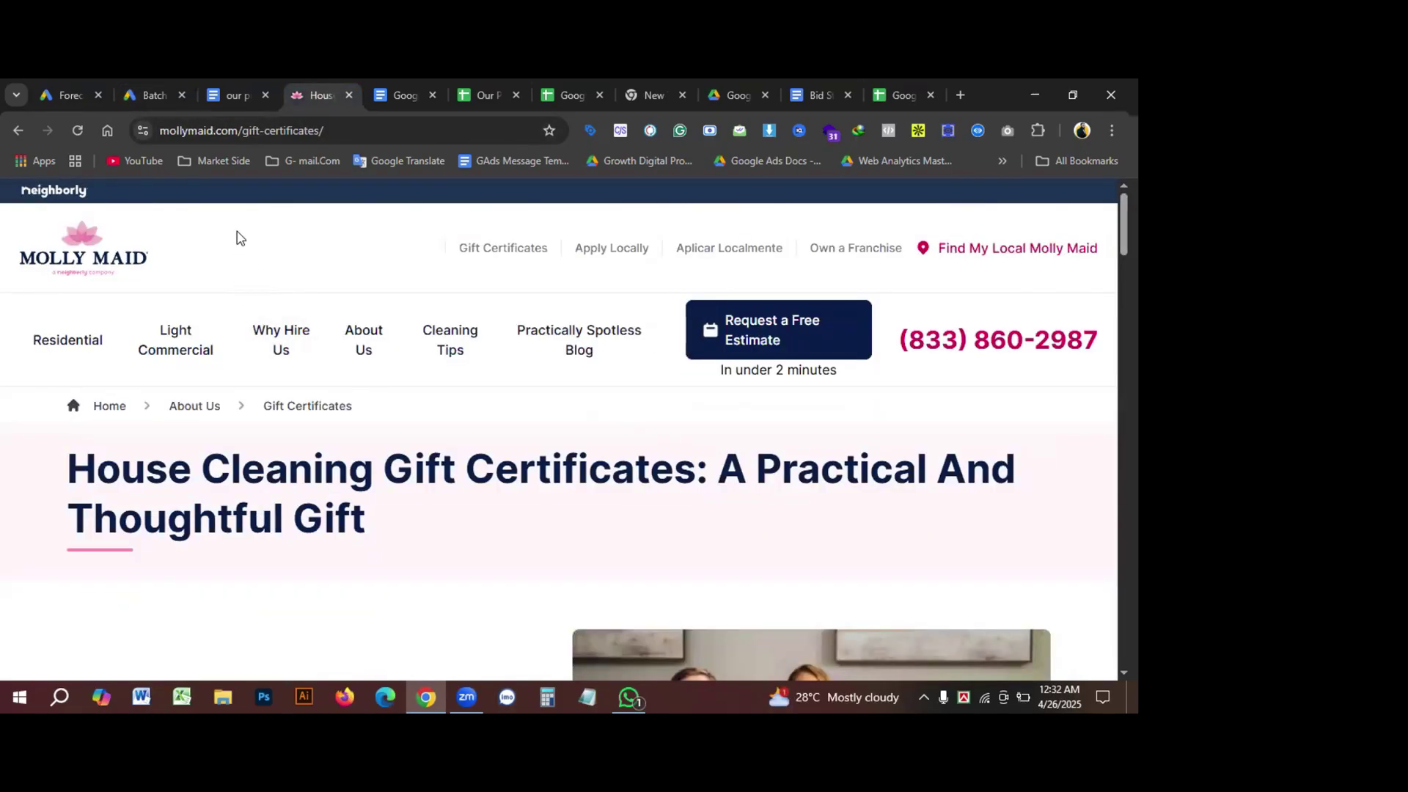
{"action": "mouse_move", "coordinate": [83, 336]}
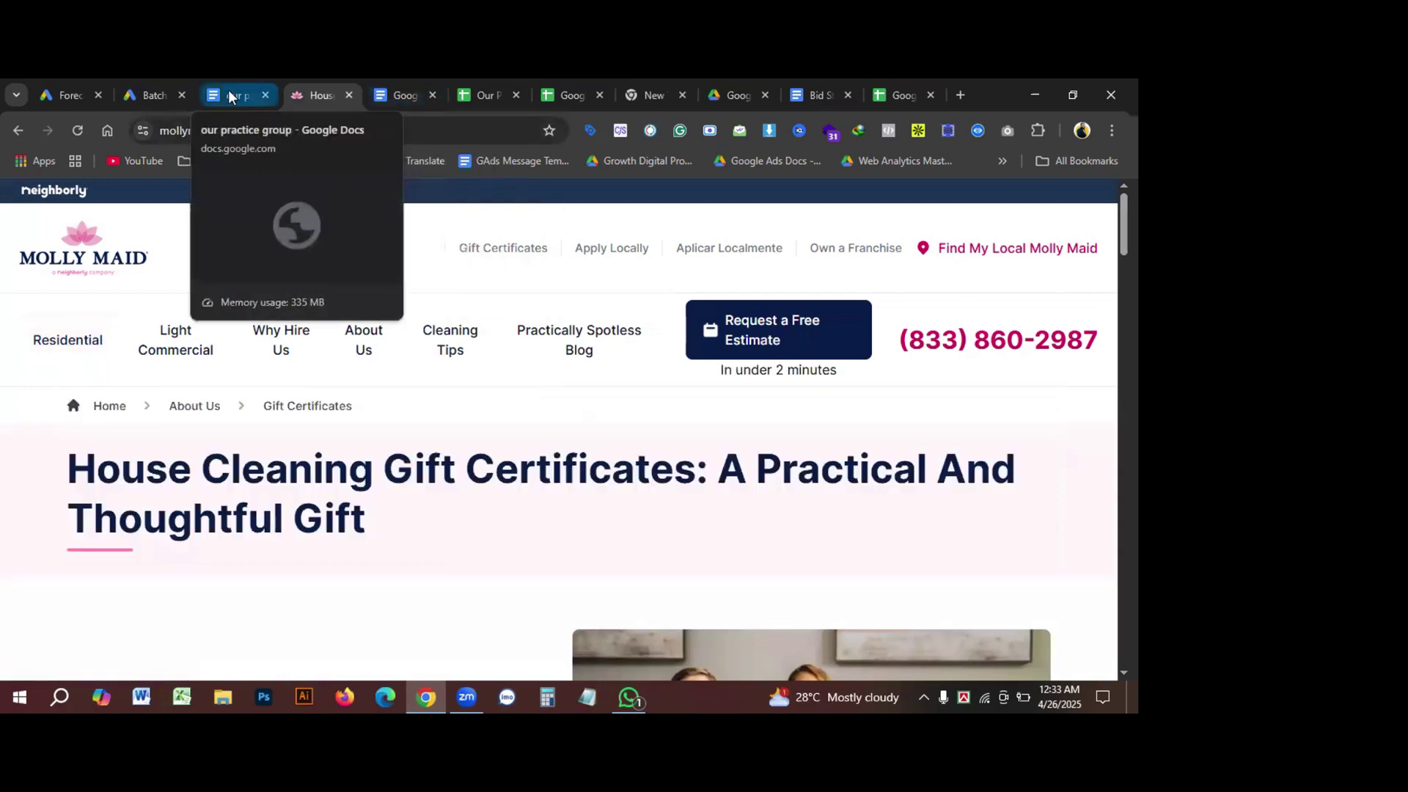
{"action": "left_click", "coordinate": [151, 97]}
Step: Set the snippet header to Service catalog, then bring up the Extension Details notes
{"action": "scroll", "coordinate": [255, 558], "scroll_direction": "down", "scroll_amount": 1}
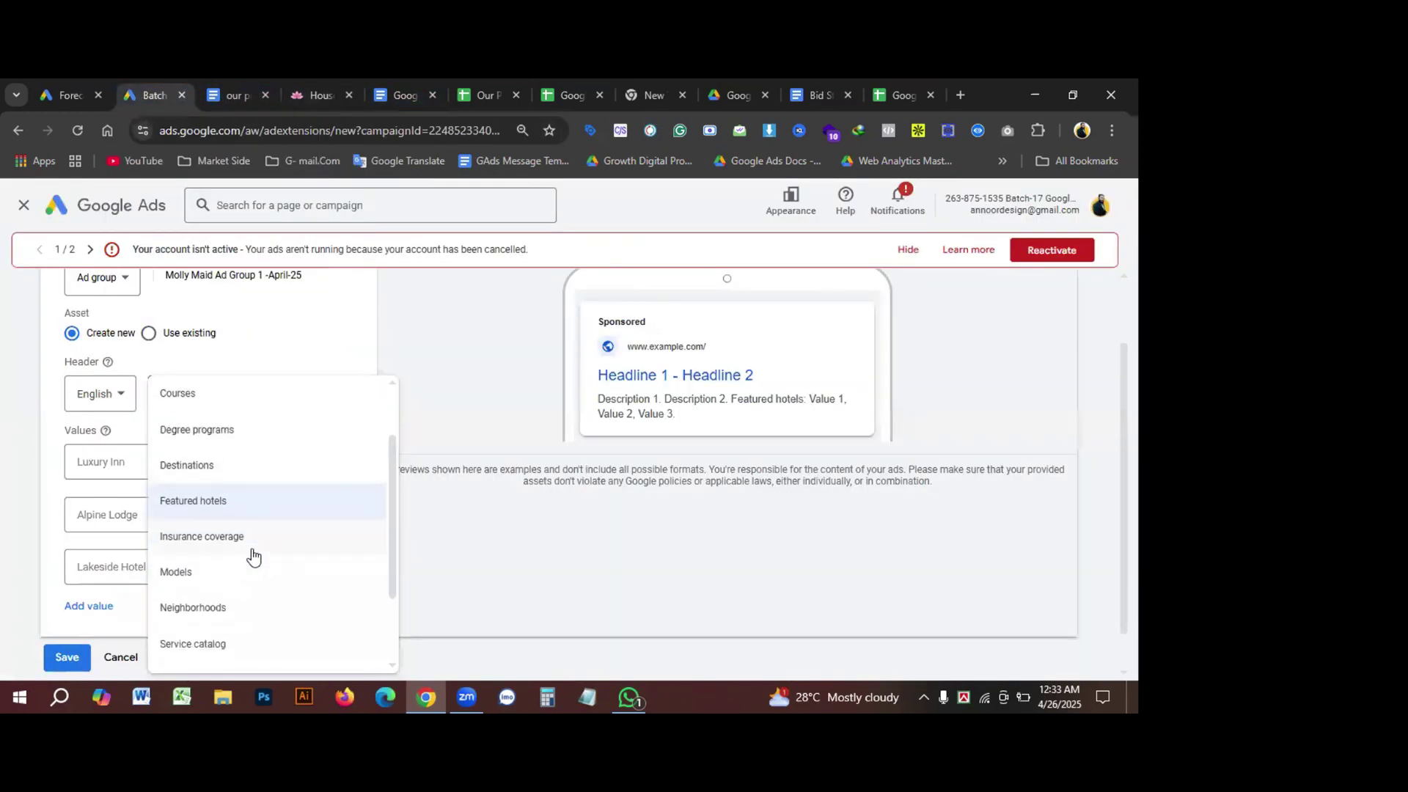
{"action": "left_click", "coordinate": [200, 652]}
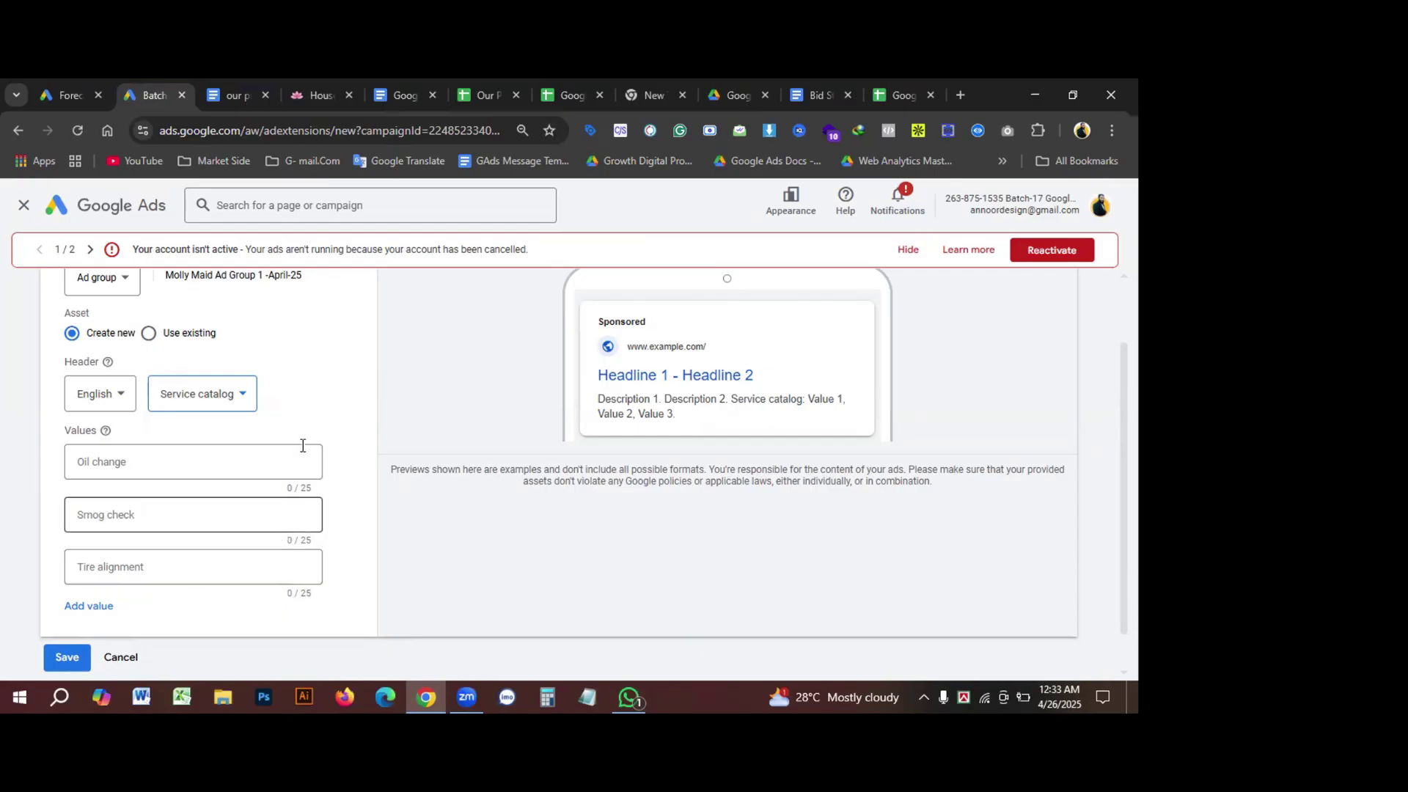
{"action": "left_click", "coordinate": [198, 396]}
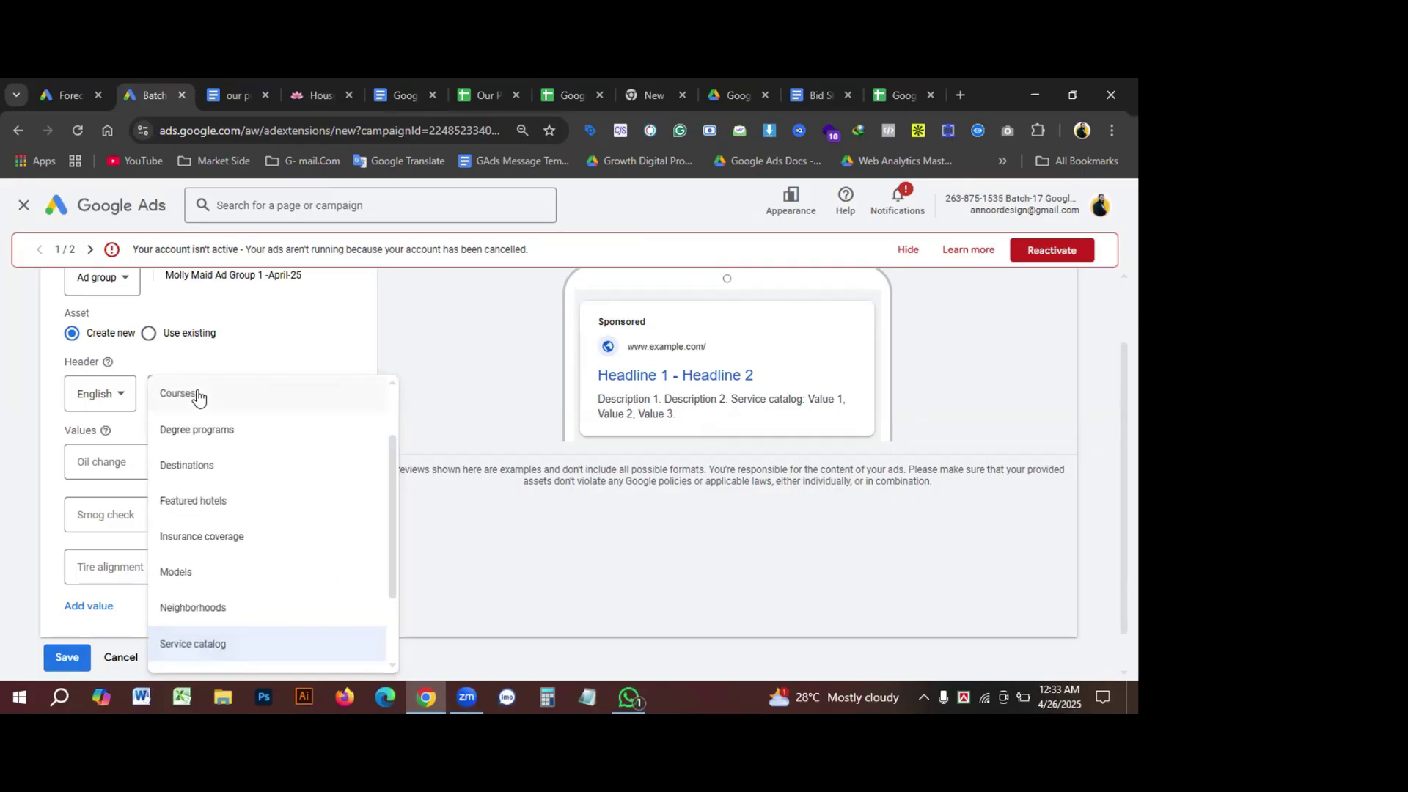
{"action": "left_click", "coordinate": [261, 356]}
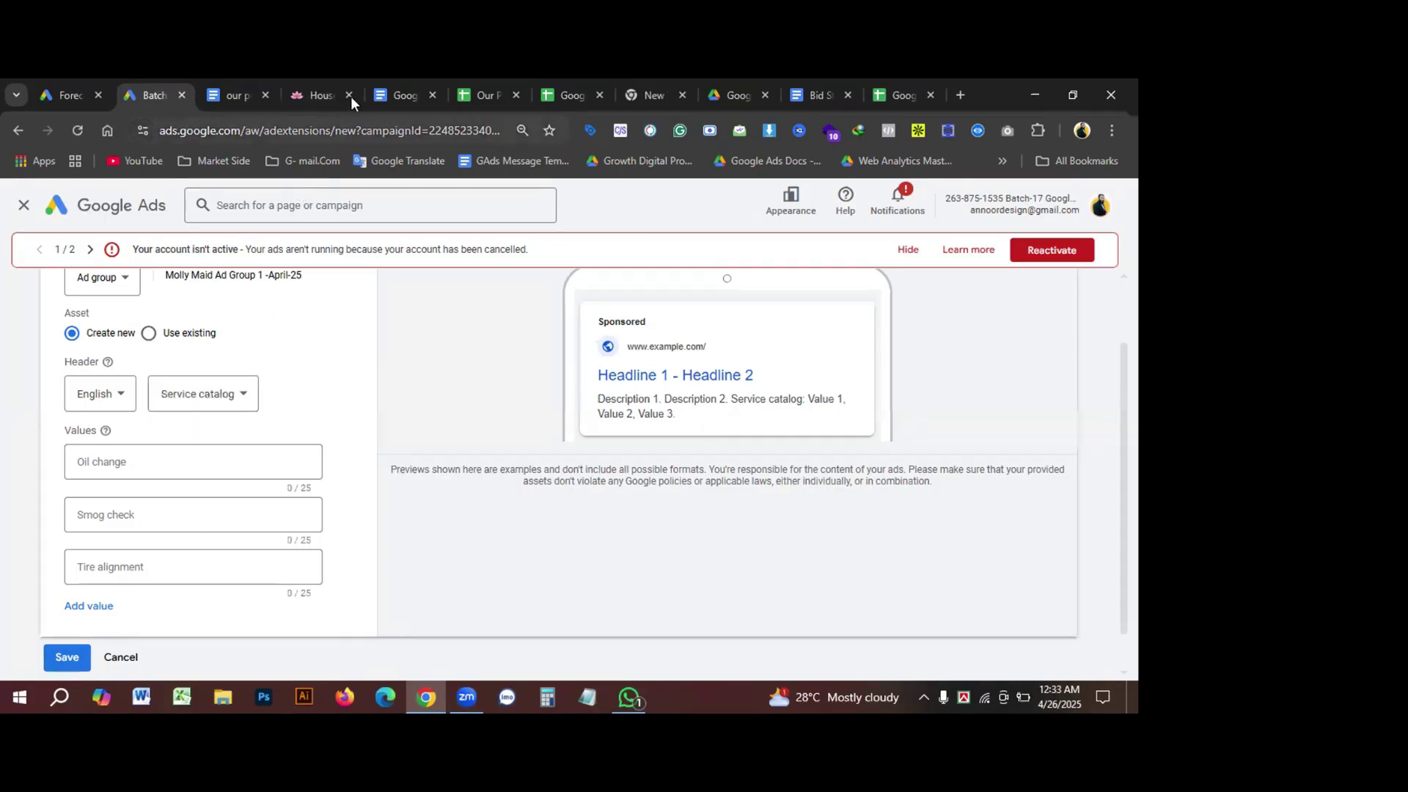
{"action": "left_click", "coordinate": [402, 88]}
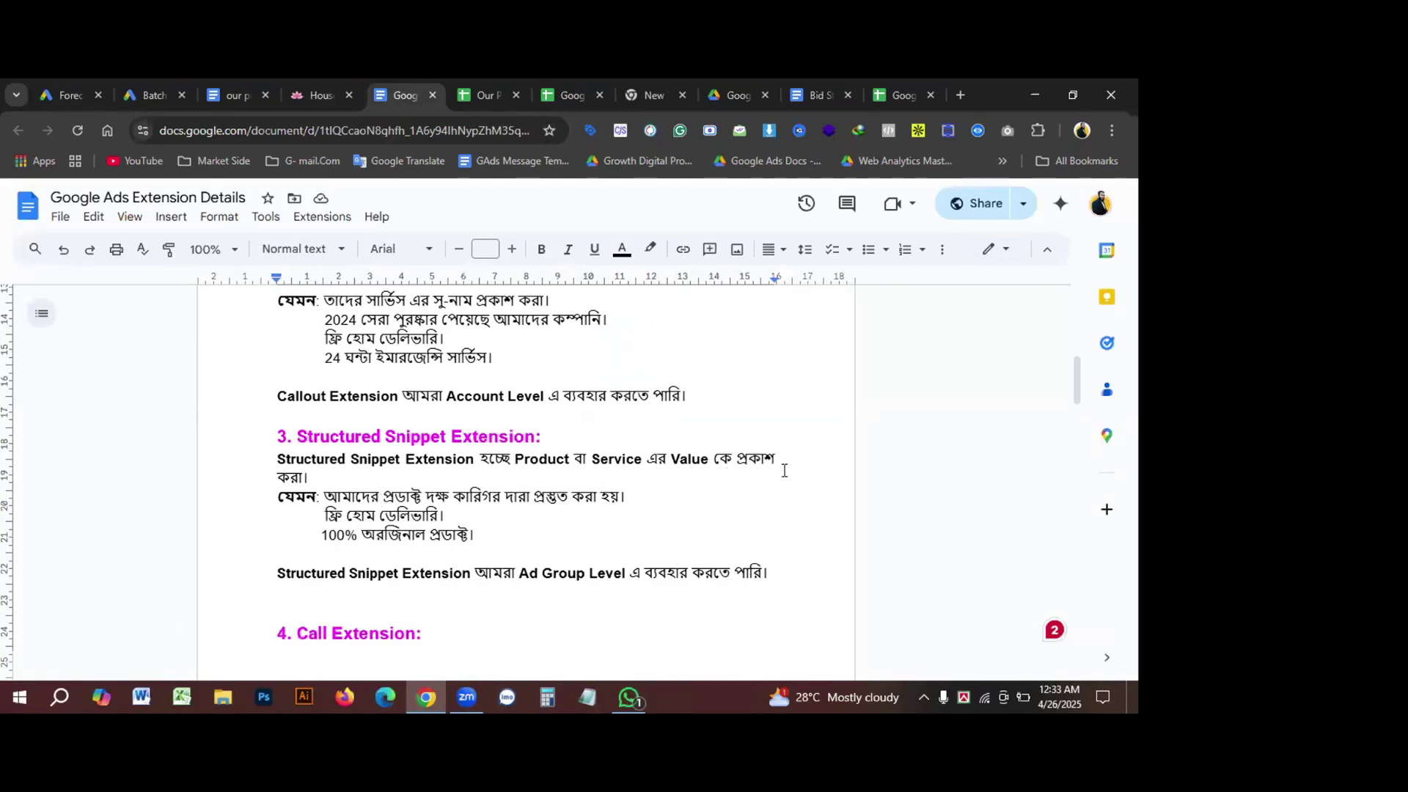
Step: Read the Structured Snippet Extension notes, then go back to the Google Ads snippet form
{"action": "left_click", "coordinate": [540, 460]}
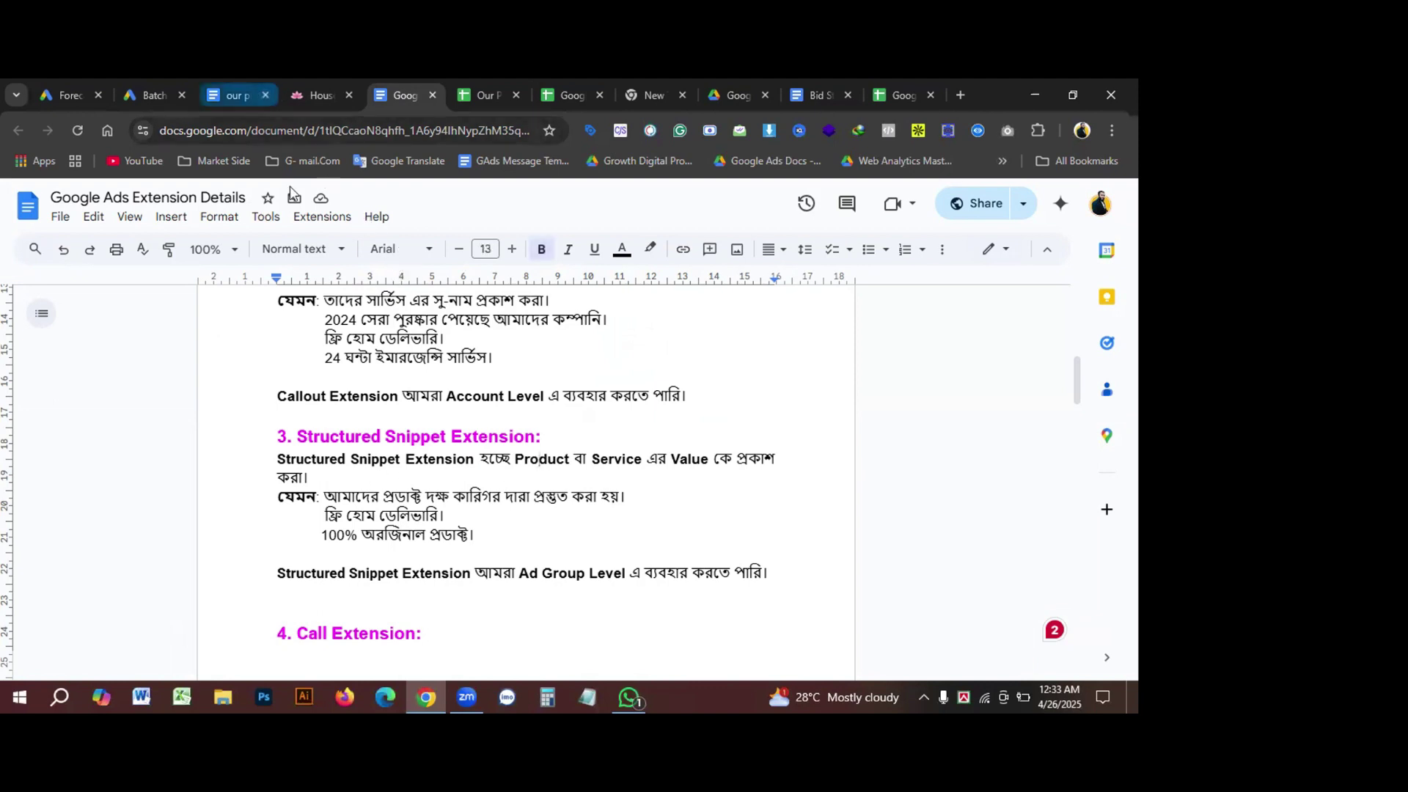
{"action": "left_click", "coordinate": [138, 88]}
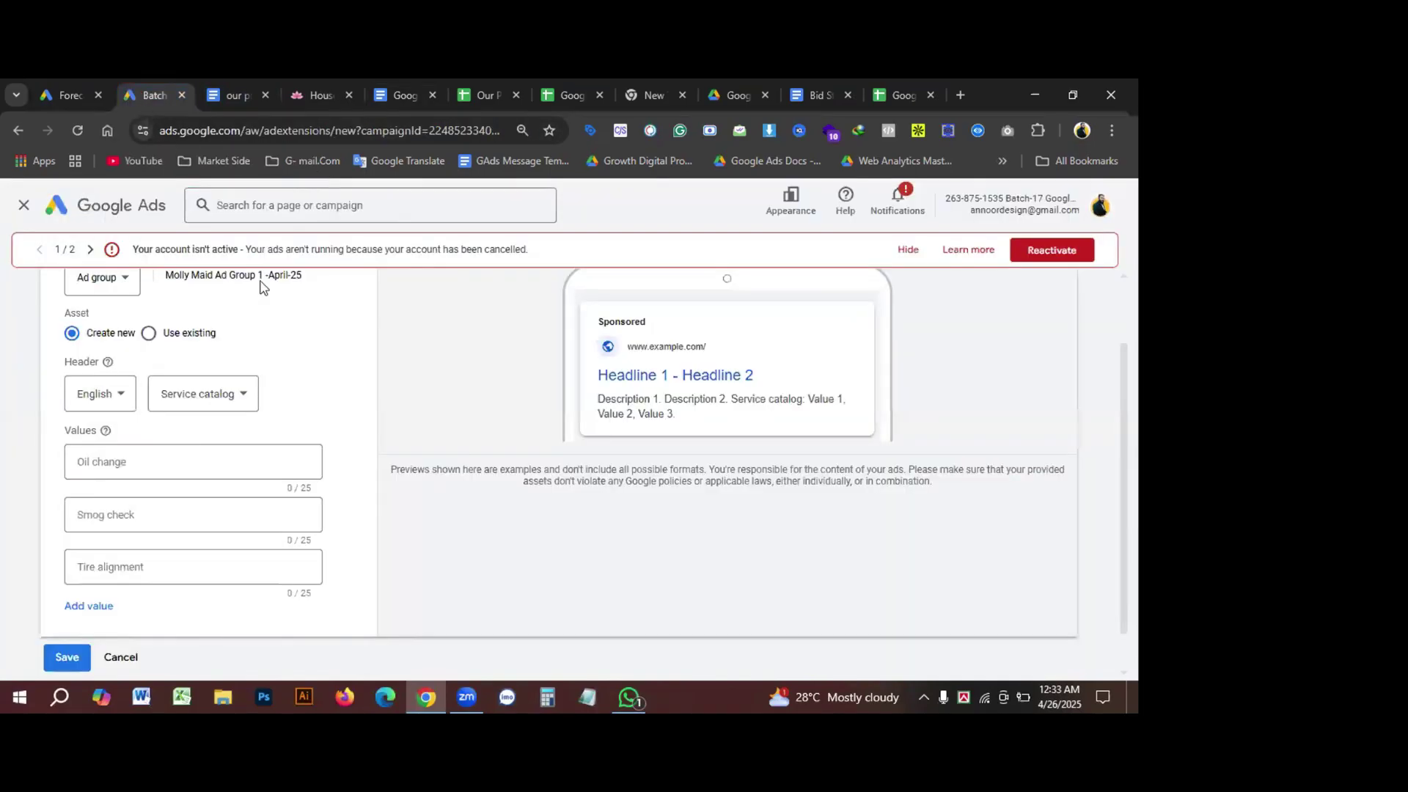
Step: Change the snippet header to Types, then to Shows
{"action": "left_click", "coordinate": [226, 400]}
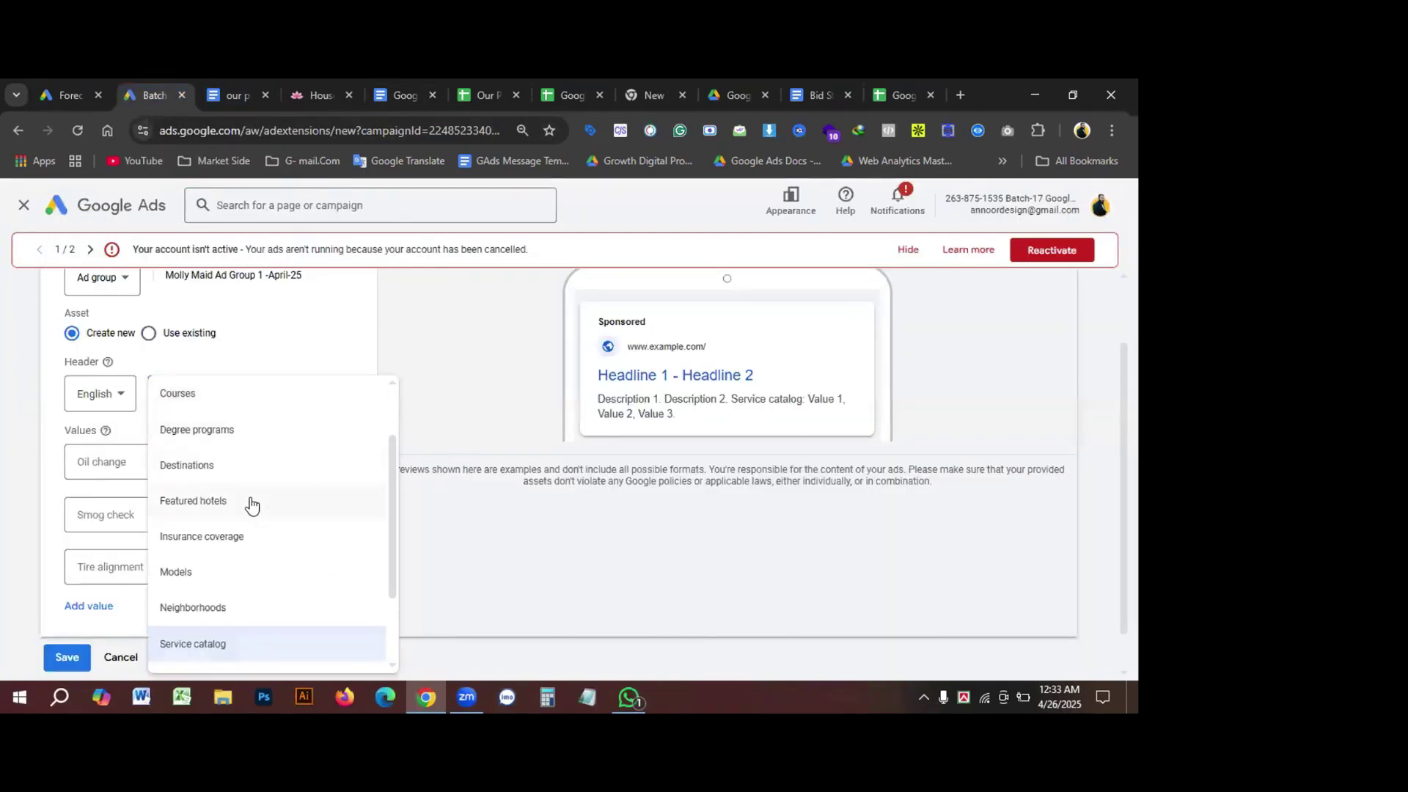
{"action": "scroll", "coordinate": [249, 503], "scroll_direction": "up", "scroll_amount": 1}
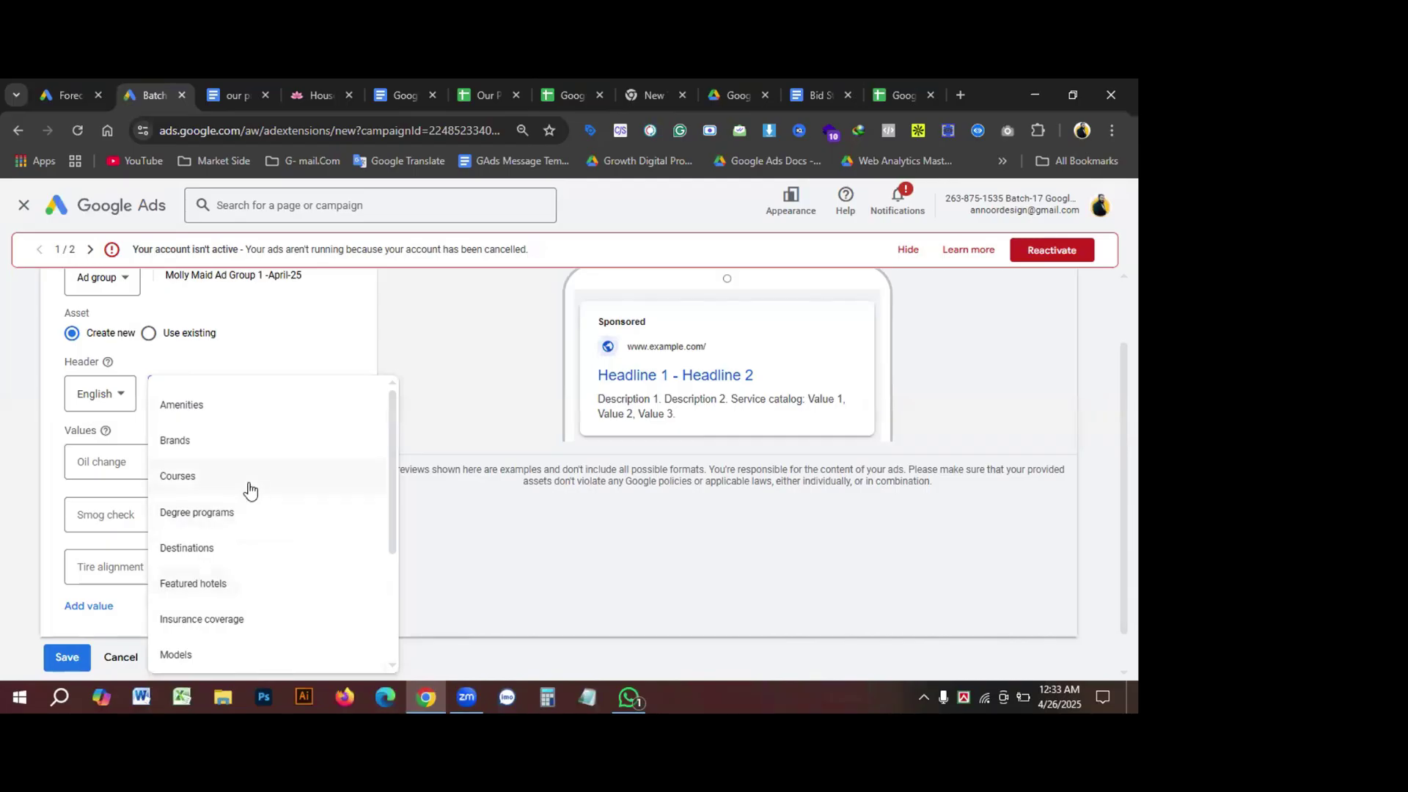
{"action": "scroll", "coordinate": [242, 481], "scroll_direction": "down", "scroll_amount": 3}
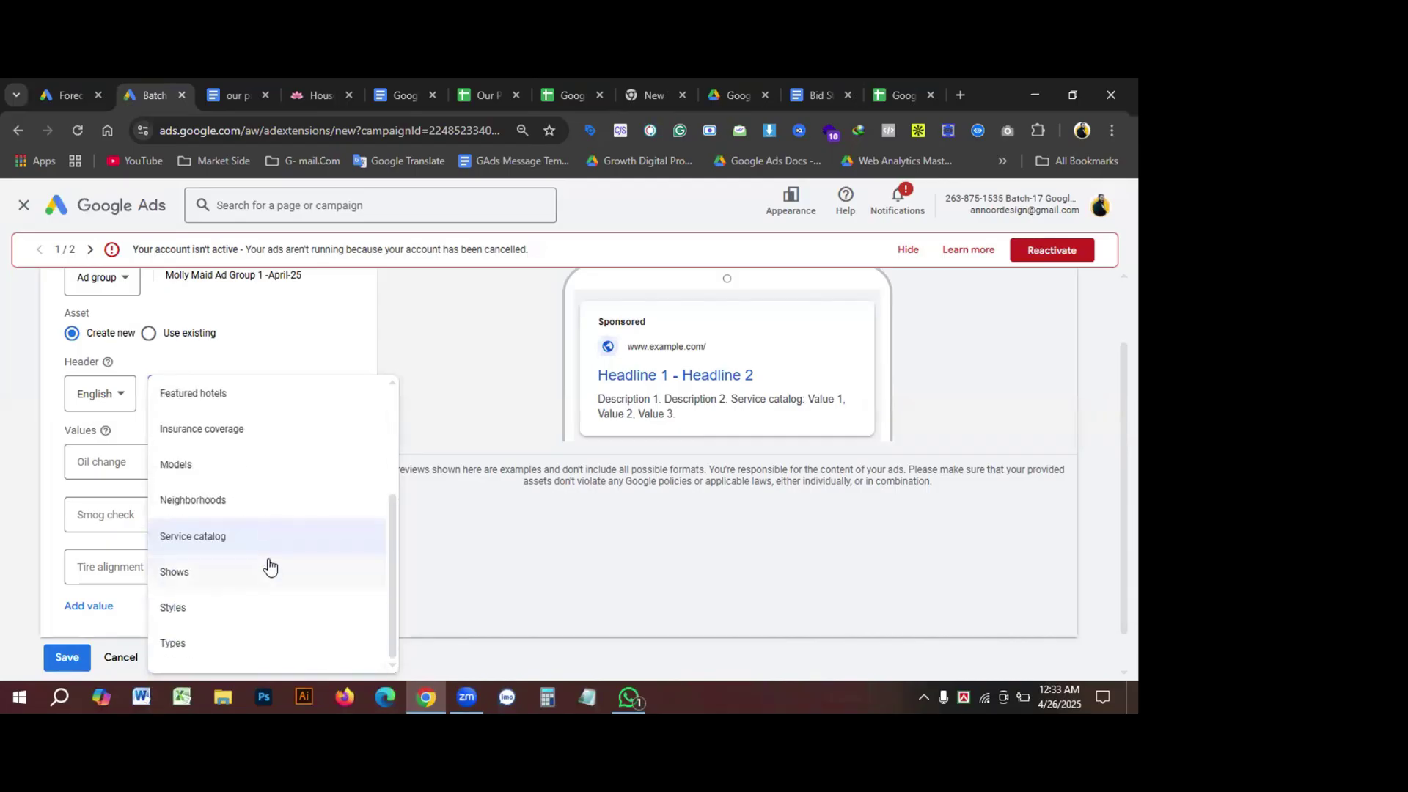
{"action": "left_click", "coordinate": [176, 642]}
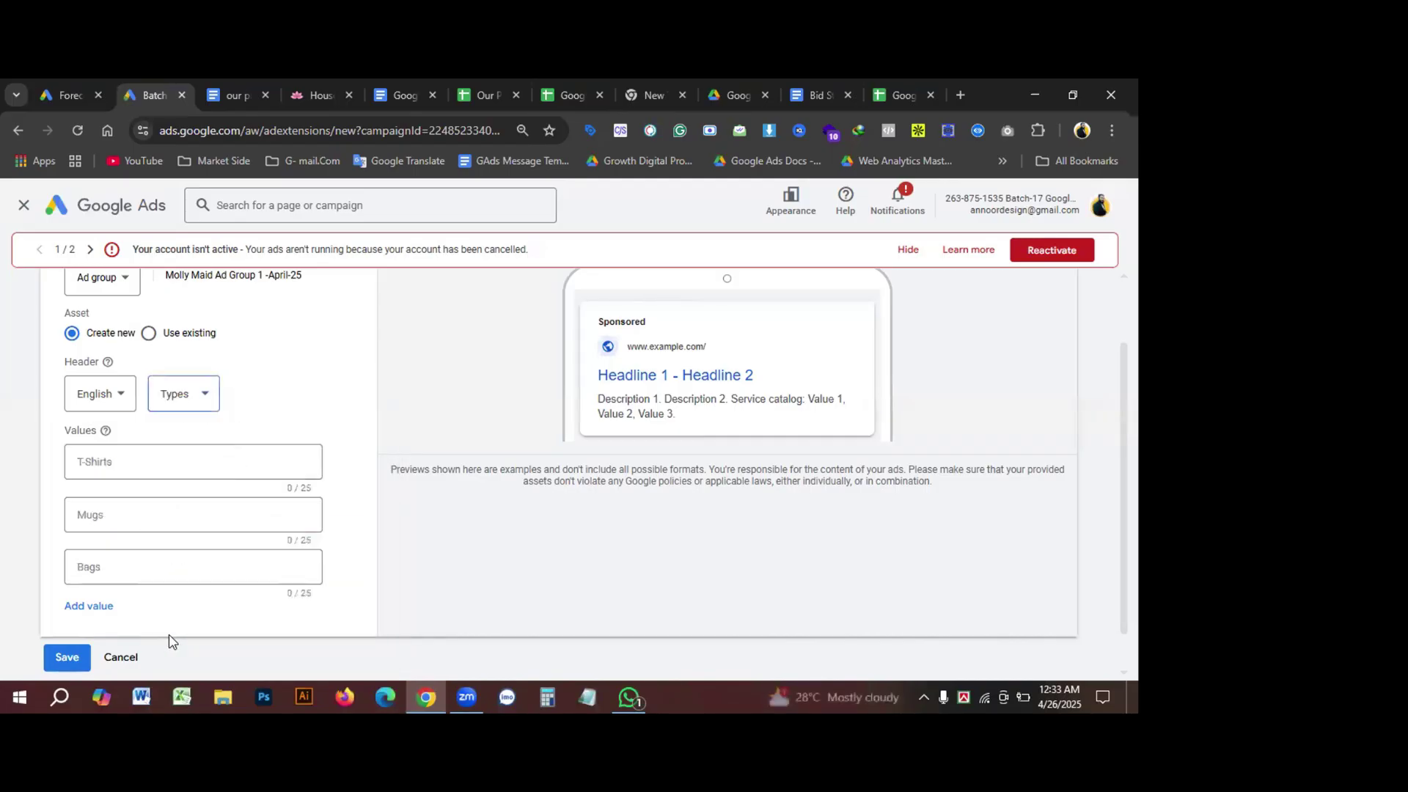
{"action": "left_click", "coordinate": [123, 513]}
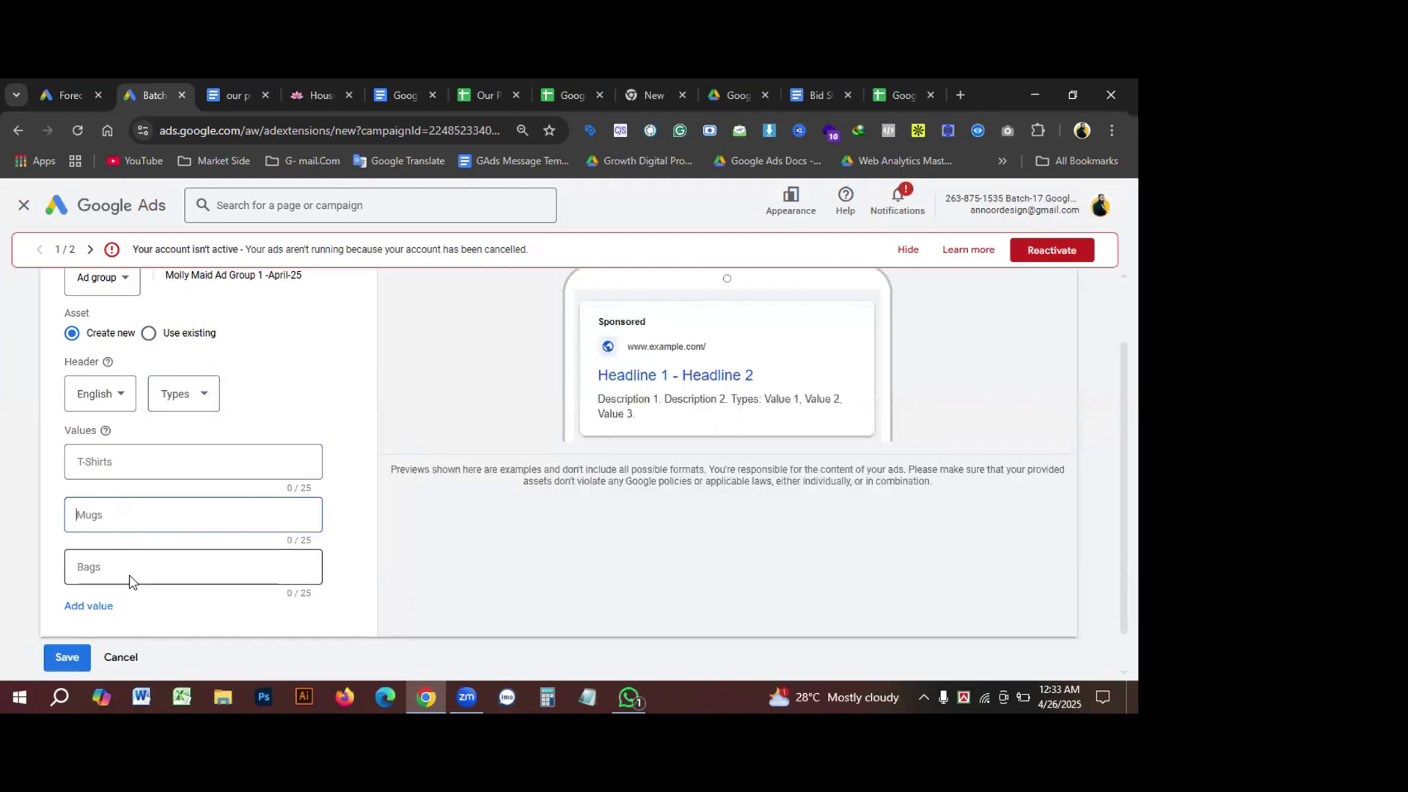
{"action": "left_click", "coordinate": [176, 394]}
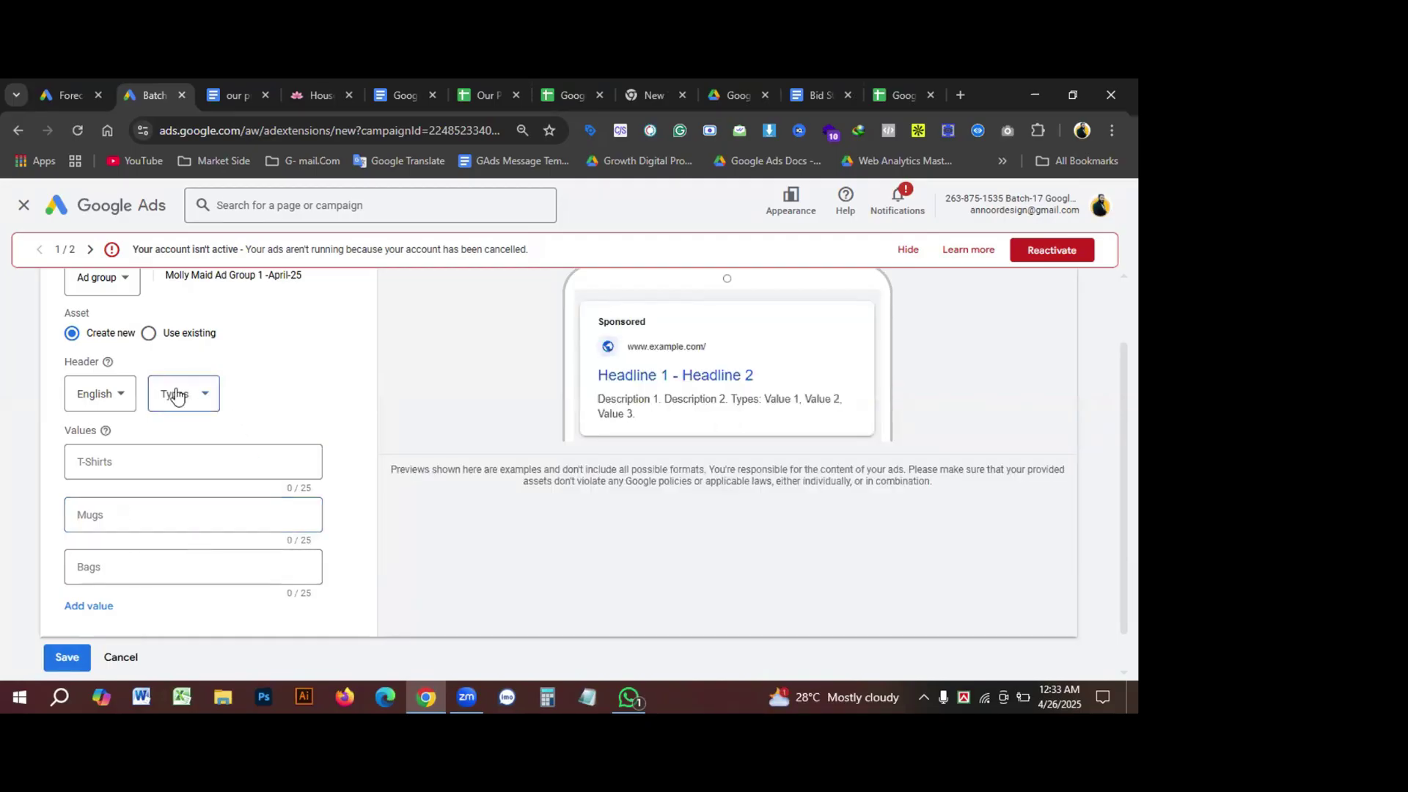
{"action": "left_click", "coordinate": [176, 394]}
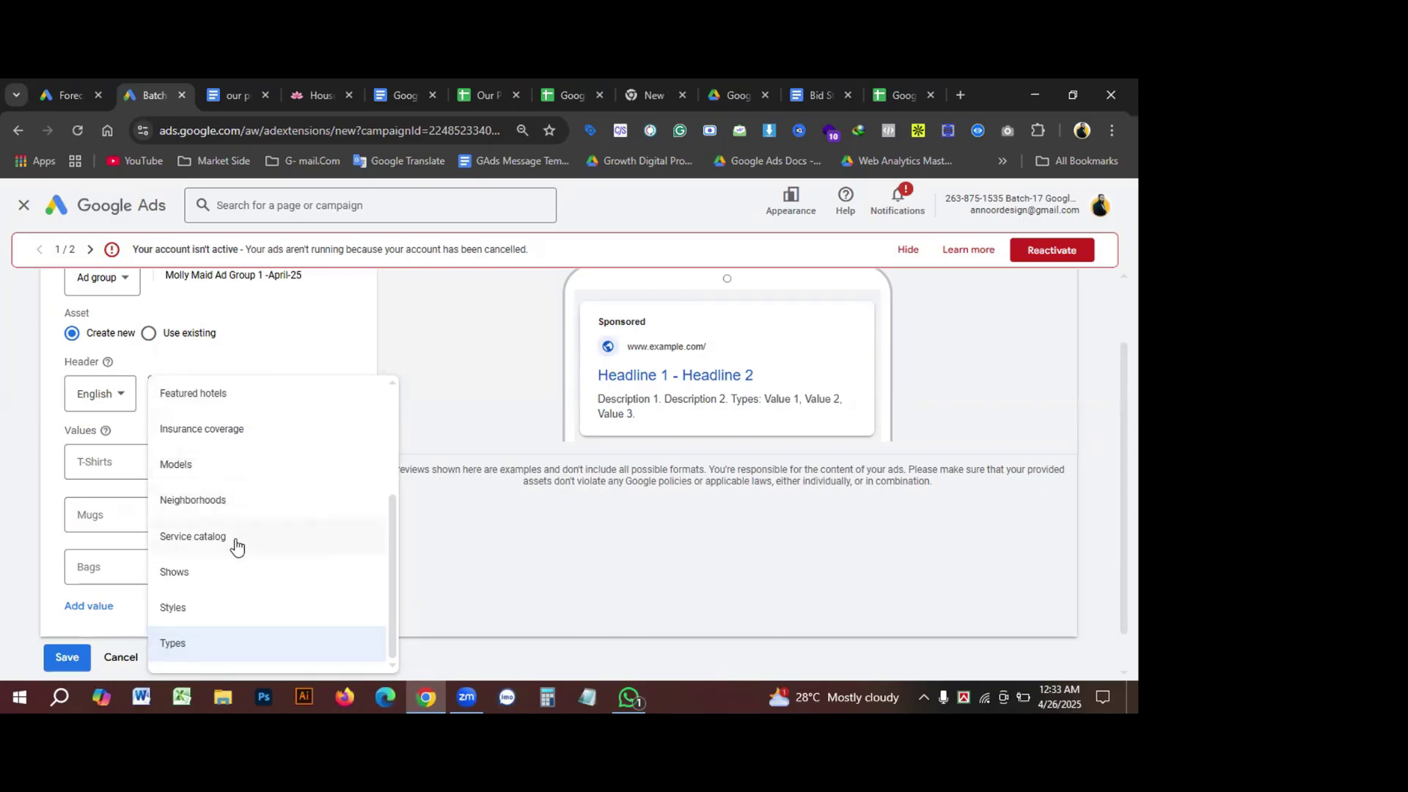
{"action": "left_click", "coordinate": [192, 574]}
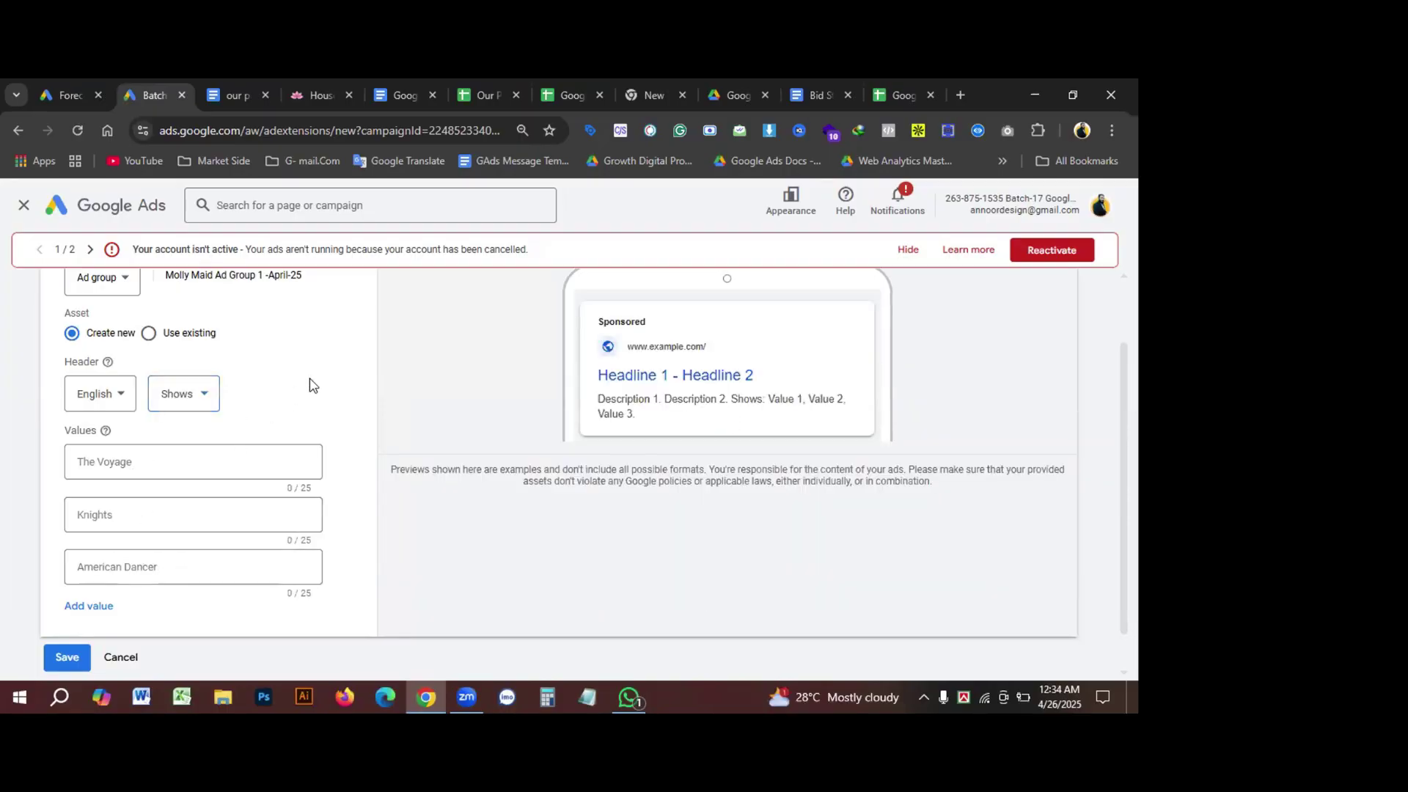
Step: Cancel the structured snippet without saving and return to the ad group's assets
{"action": "scroll", "coordinate": [130, 653], "scroll_direction": "down", "scroll_amount": 1}
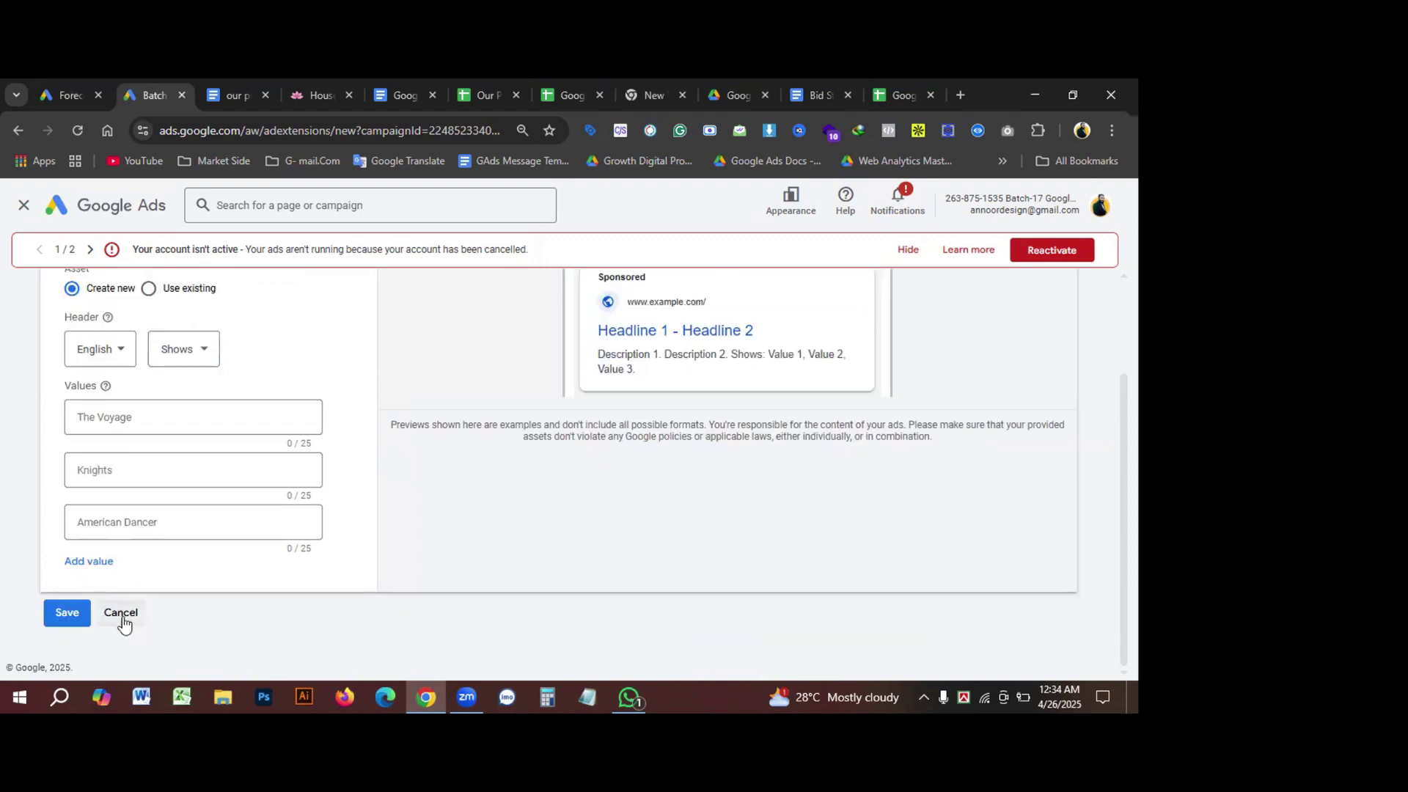
{"action": "scroll", "coordinate": [258, 577], "scroll_direction": "up", "scroll_amount": 1}
{"action": "scroll", "coordinate": [258, 577], "scroll_direction": "down", "scroll_amount": 1}
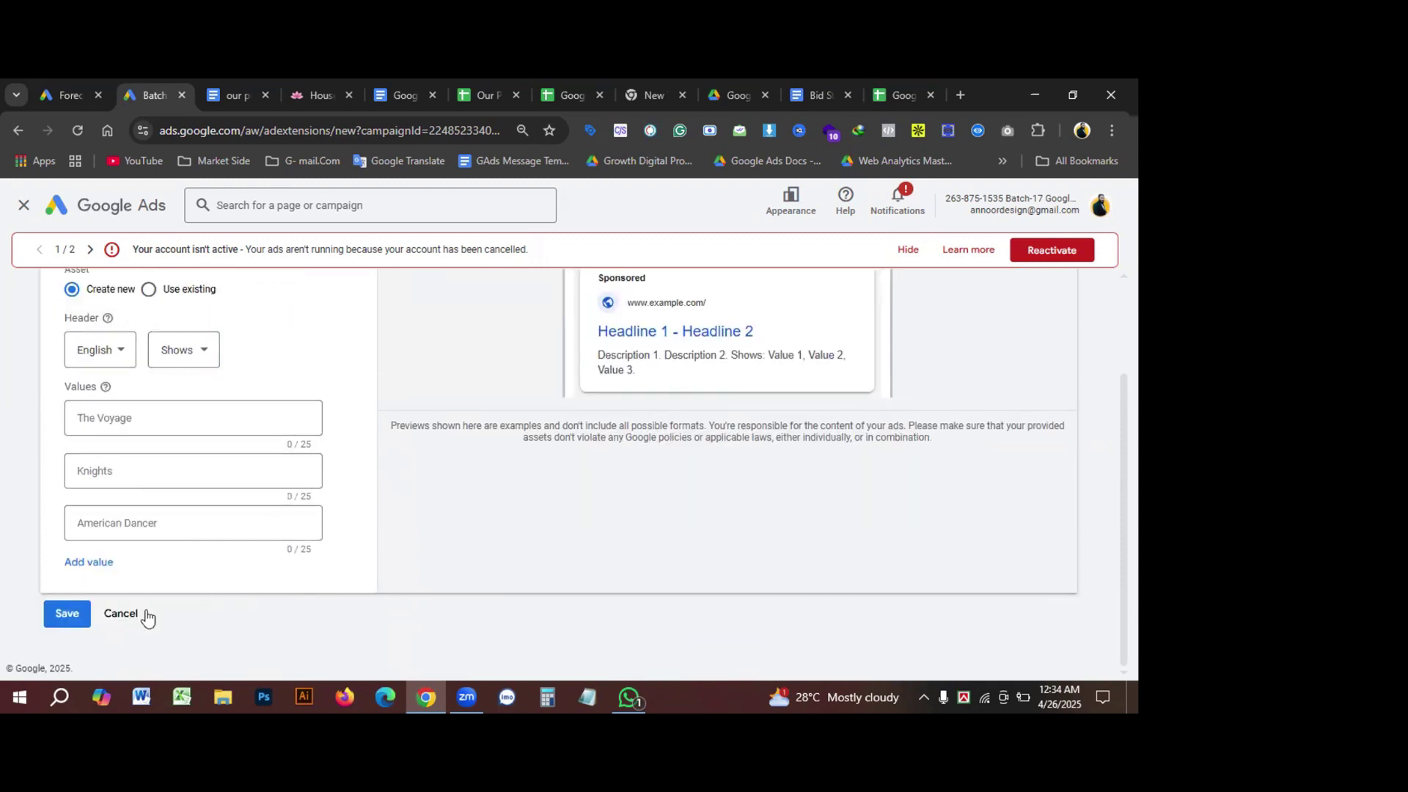
{"action": "left_click", "coordinate": [113, 616]}
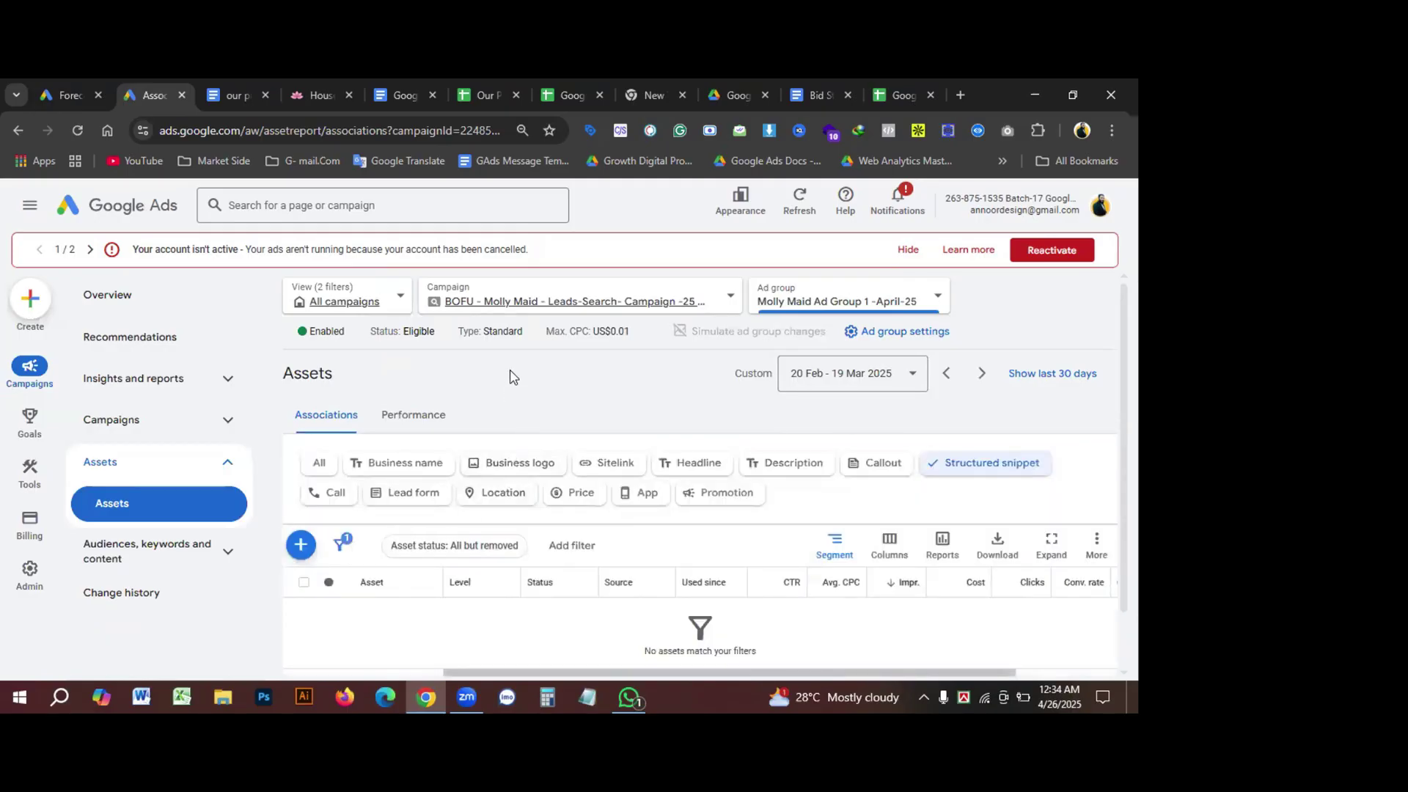
{"action": "scroll", "coordinate": [513, 378], "scroll_direction": "down", "scroll_amount": 1}
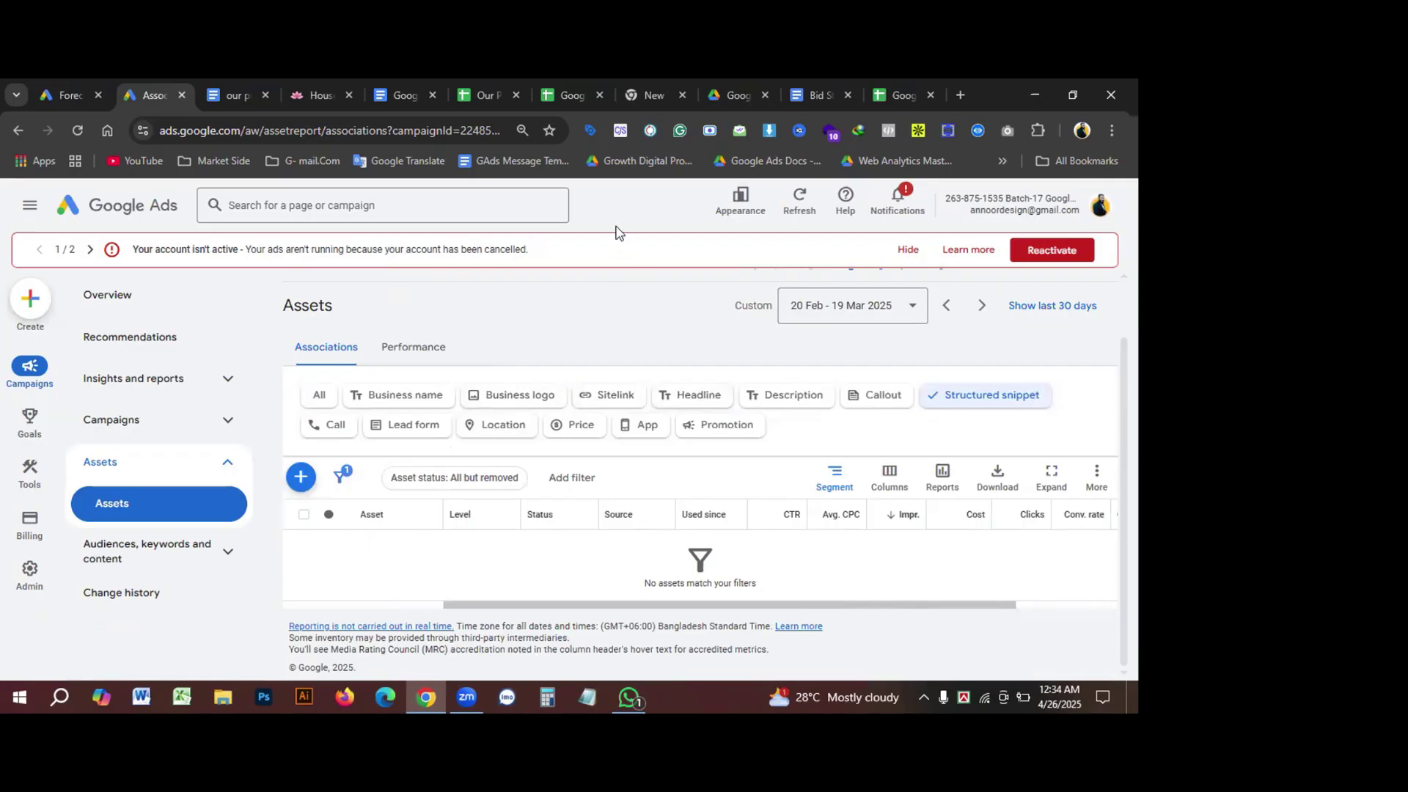
Step: Read the '4. Call Extension' notes, then return to the Google Ads Assets page
{"action": "left_click", "coordinate": [389, 99]}
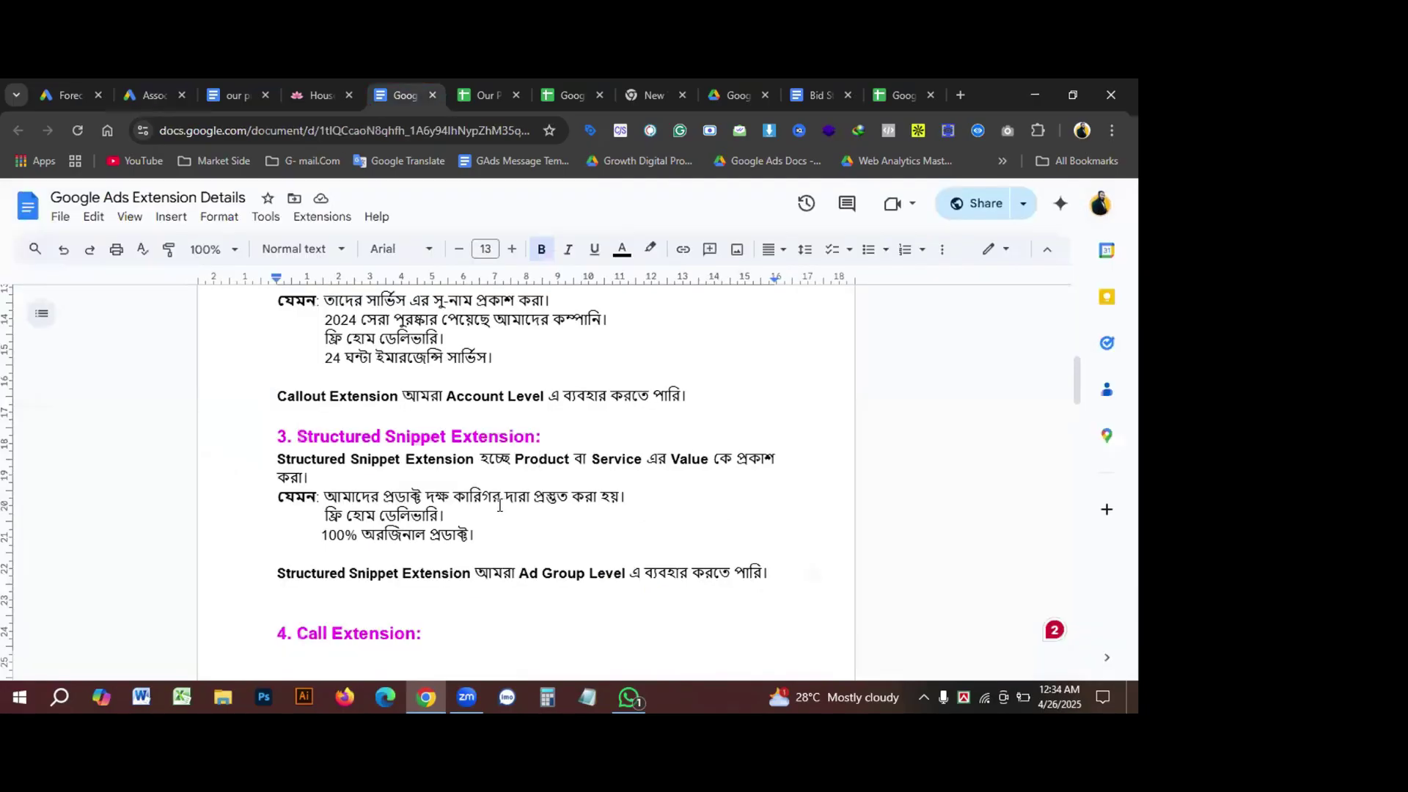
{"action": "scroll", "coordinate": [394, 529], "scroll_direction": "down", "scroll_amount": 1}
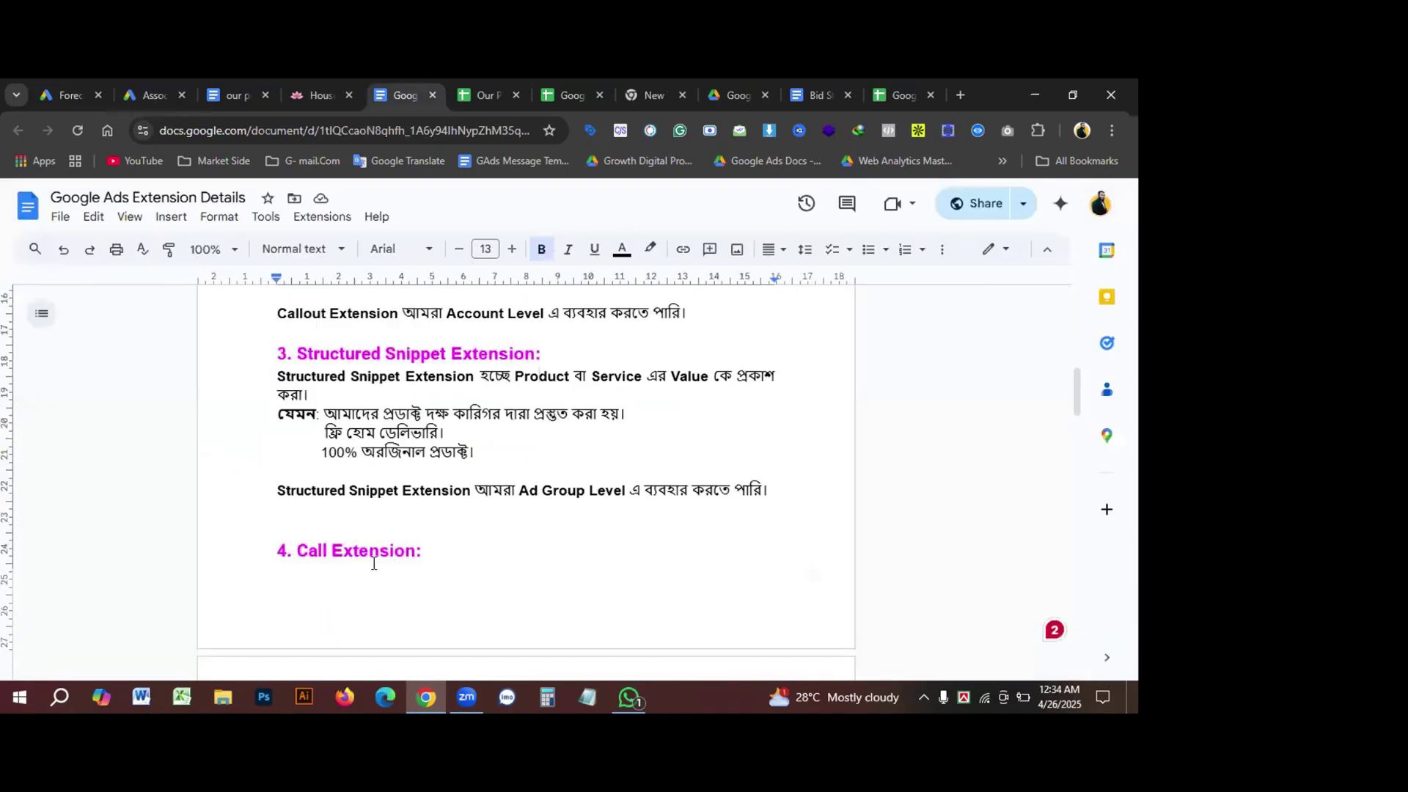
{"action": "scroll", "coordinate": [373, 564], "scroll_direction": "down", "scroll_amount": 4}
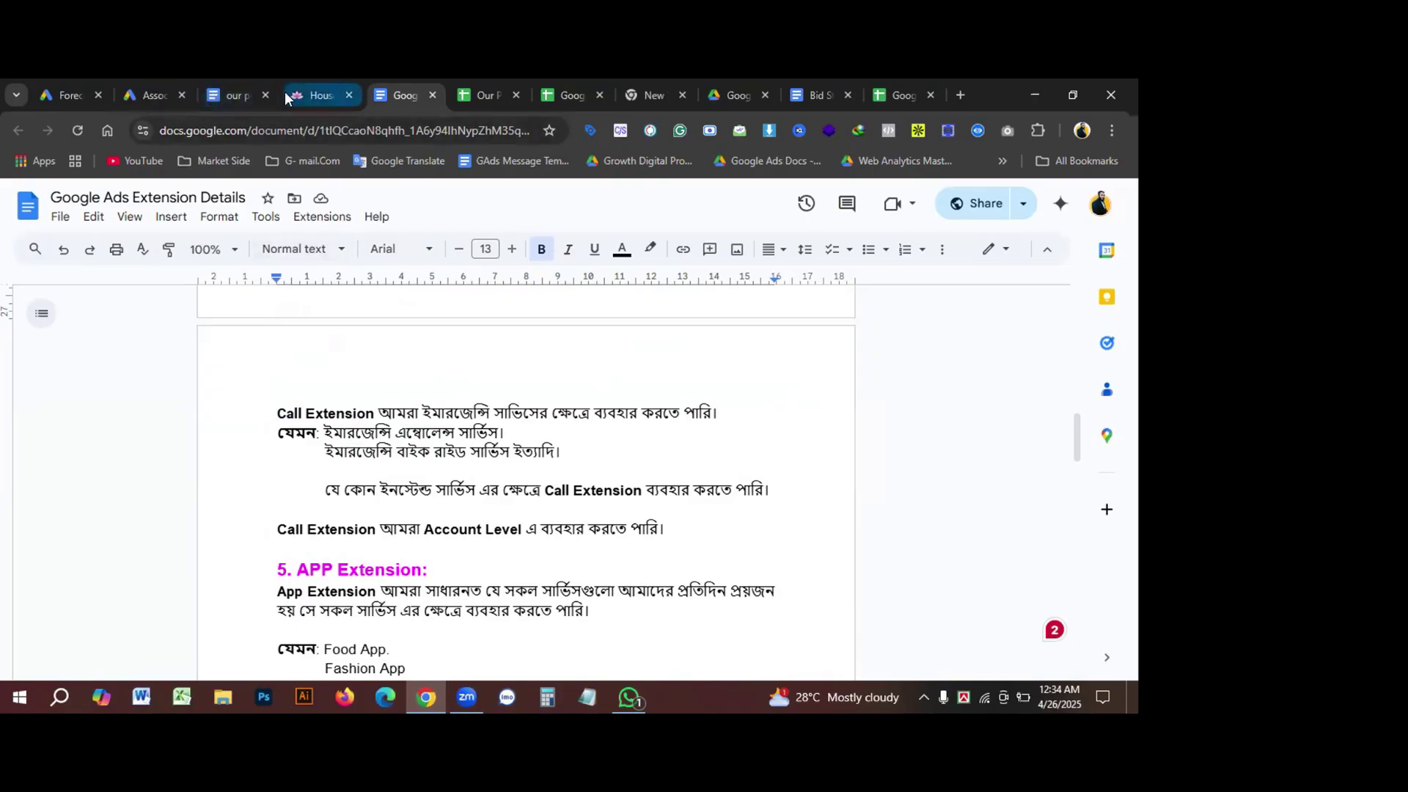
{"action": "left_click", "coordinate": [141, 94]}
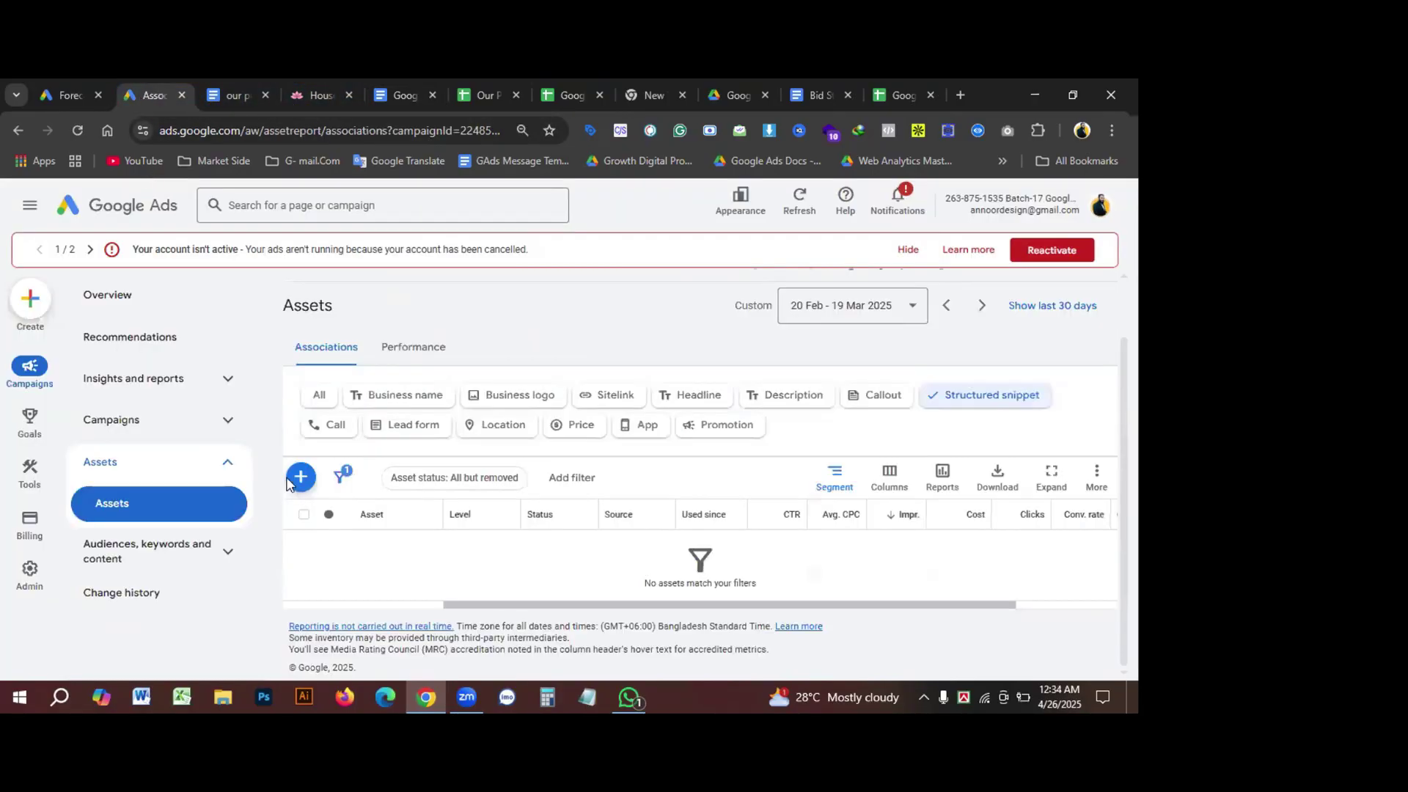
Step: Filter the Molly Maid ad group's assets to call assets and start a new call asset
{"action": "left_click", "coordinate": [328, 426]}
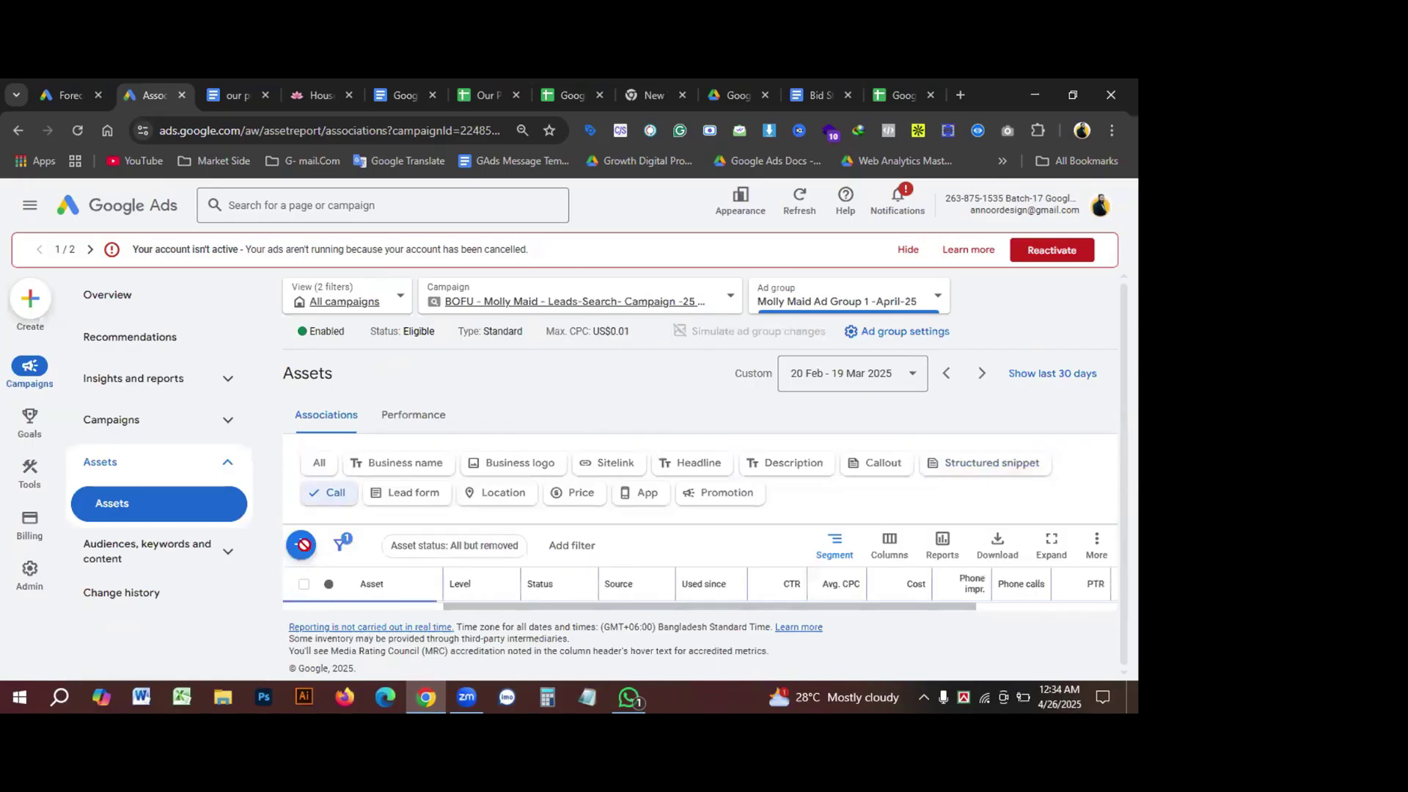
{"action": "left_click", "coordinate": [302, 545]}
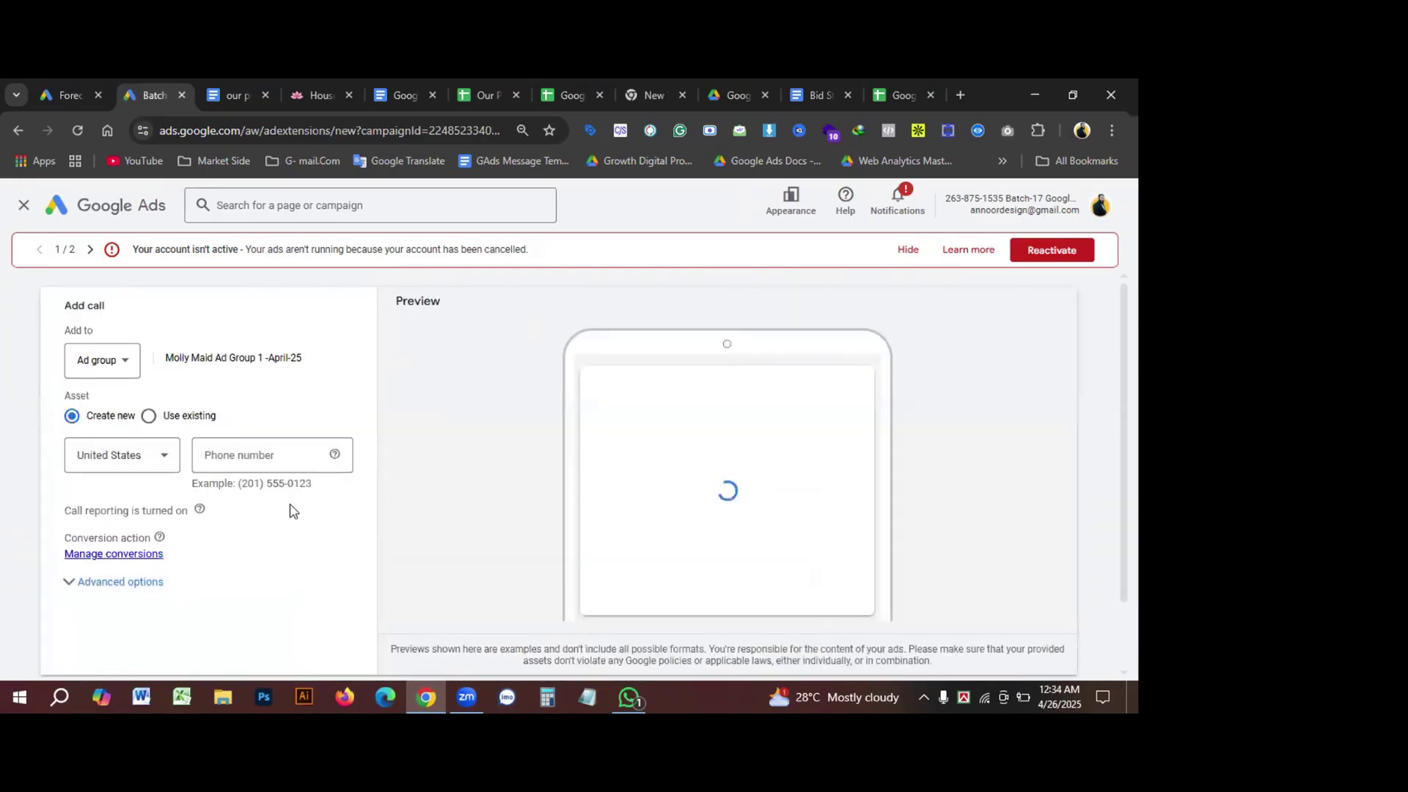
{"action": "left_click", "coordinate": [283, 453]}
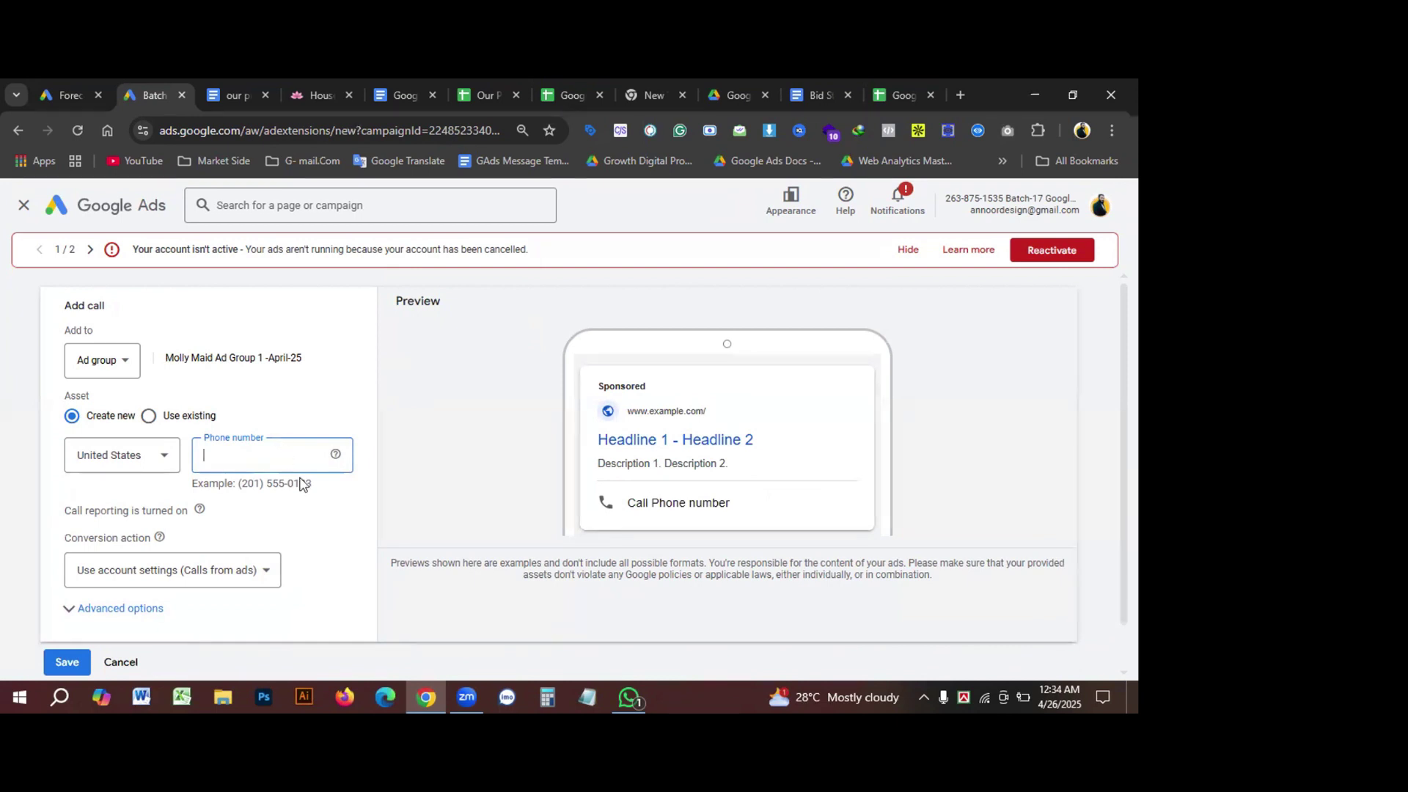
{"action": "scroll", "coordinate": [276, 528], "scroll_direction": "down", "scroll_amount": 1}
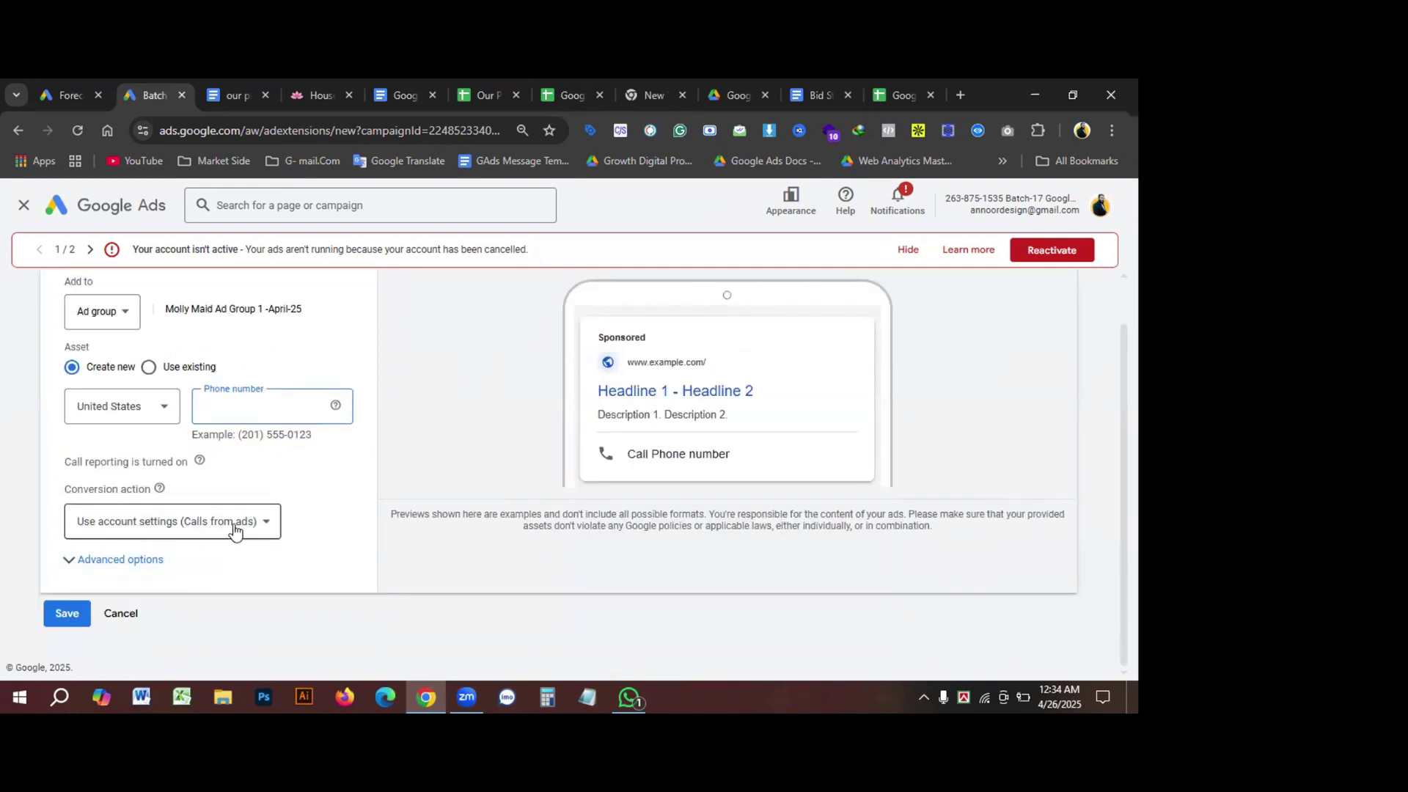
Step: Set the call asset's conversion action to Use account settings (Calls from ads)
{"action": "left_click", "coordinate": [266, 527]}
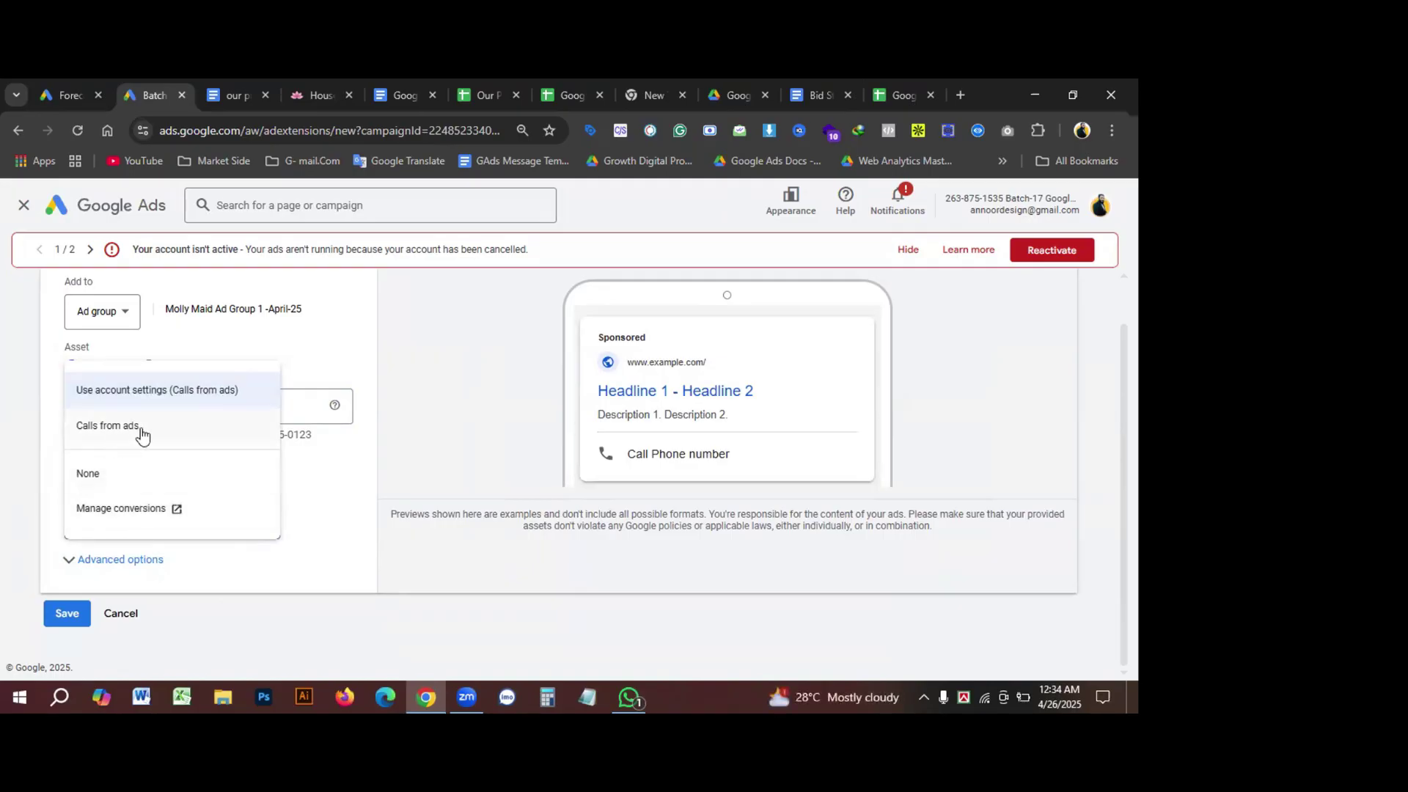
{"action": "left_click", "coordinate": [140, 433]}
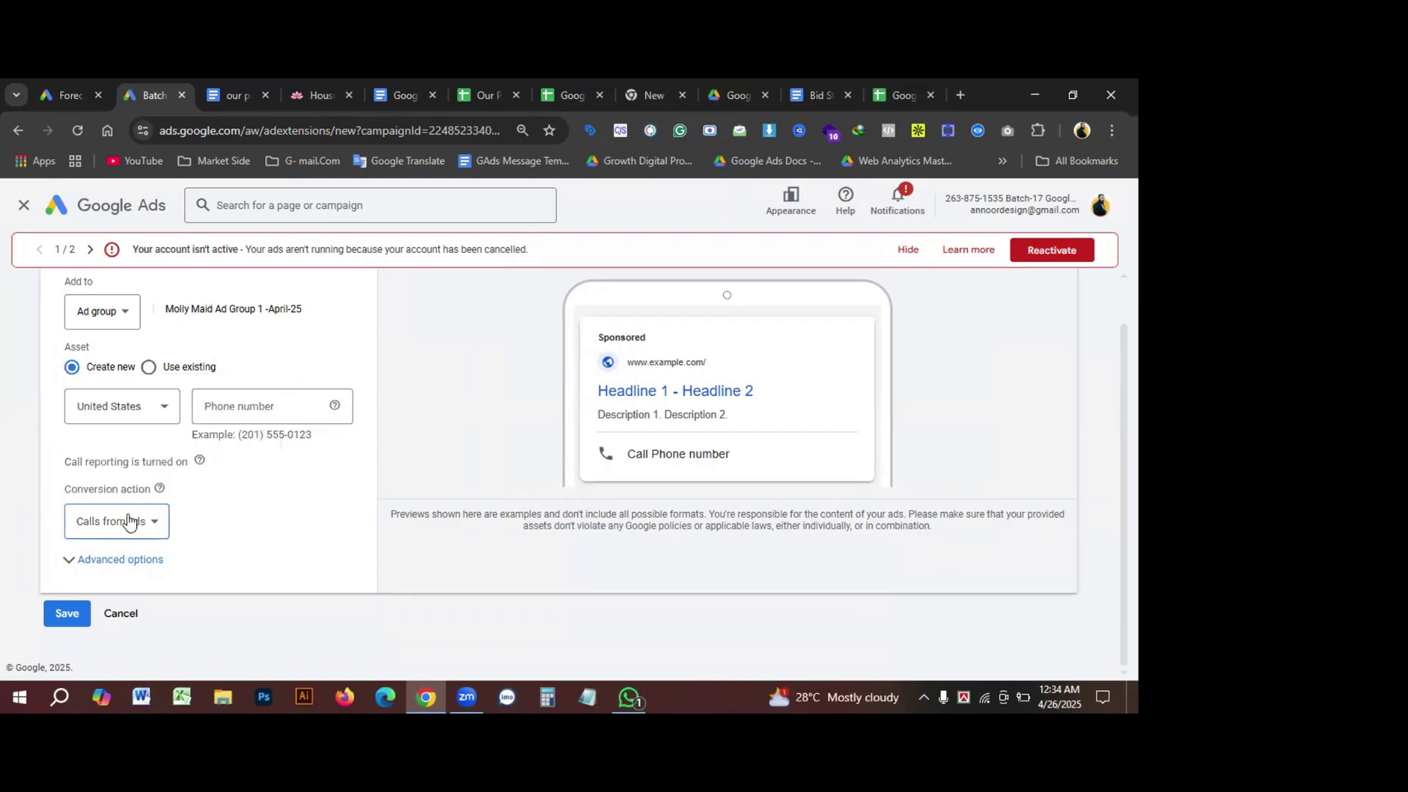
{"action": "left_click", "coordinate": [126, 518]}
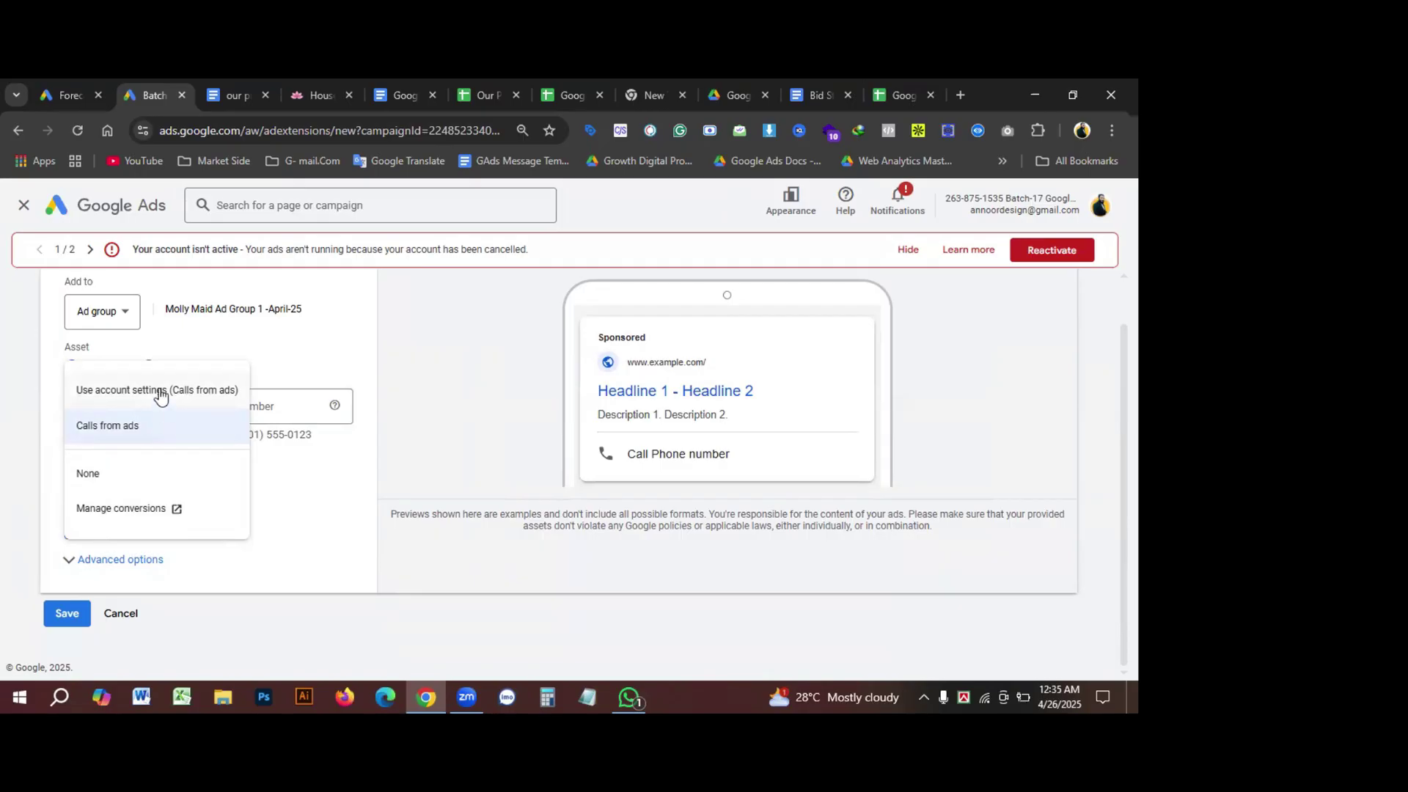
{"action": "left_click", "coordinate": [161, 395]}
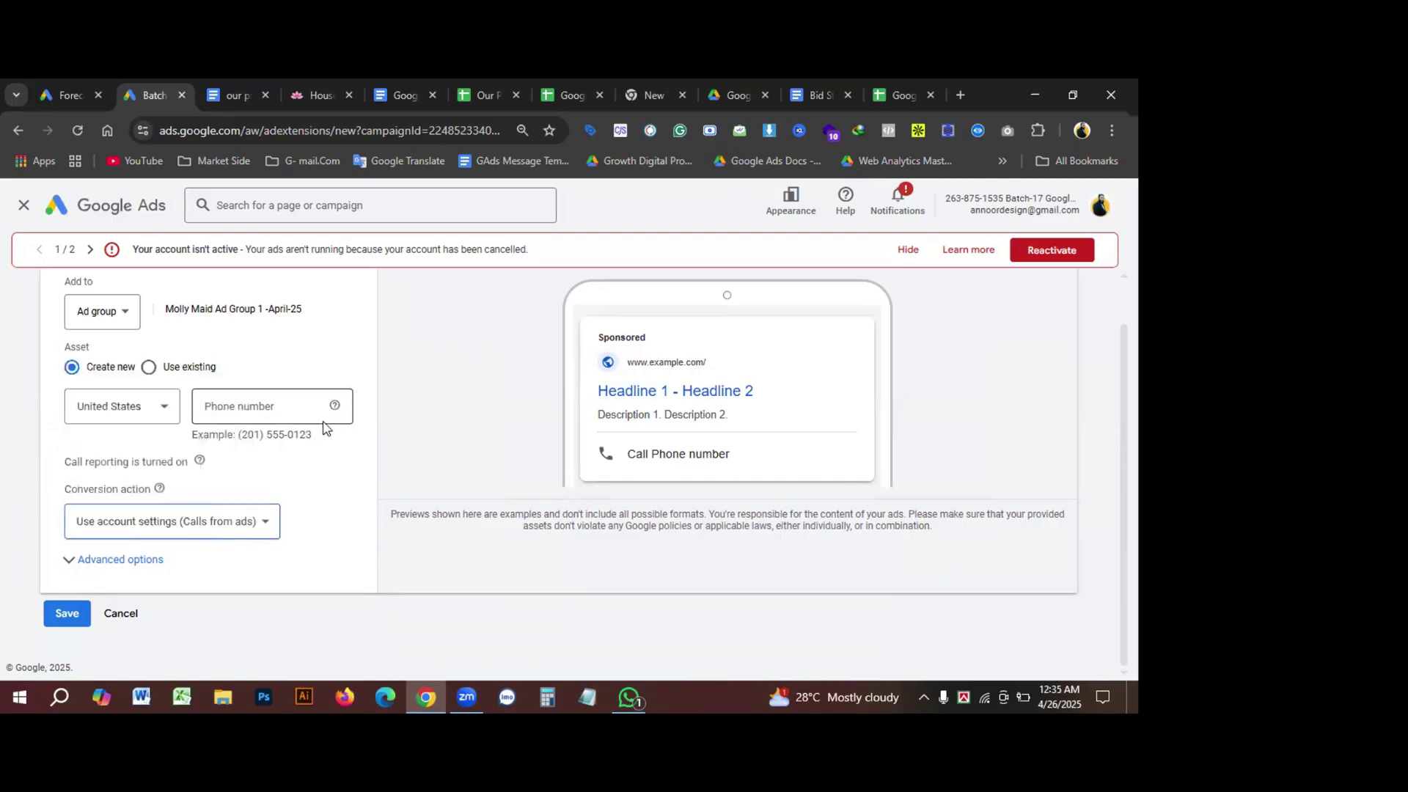
{"action": "left_click", "coordinate": [228, 403]}
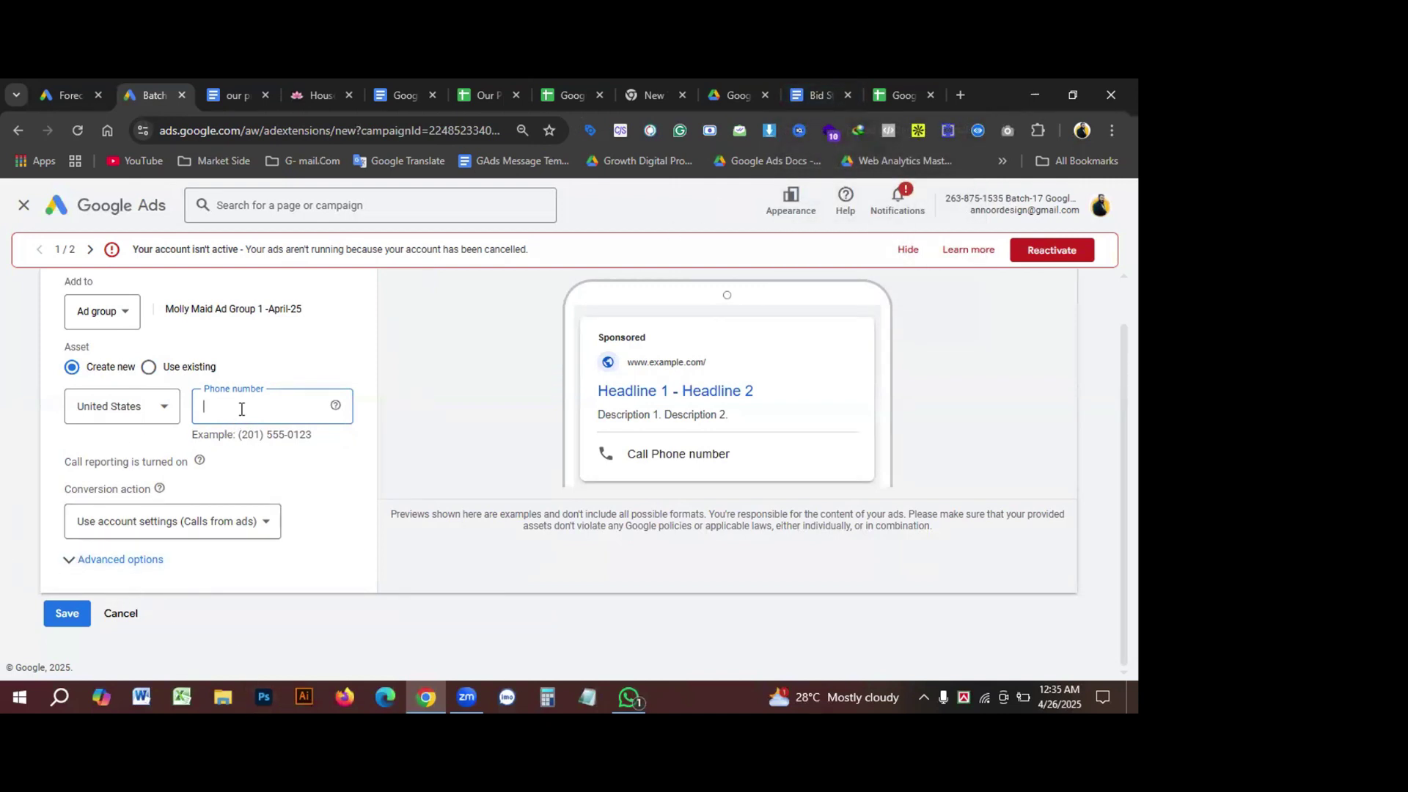
Step: Enter a US phone number in the call asset's Phone number field and save it
{"action": "left_click", "coordinate": [70, 566]}
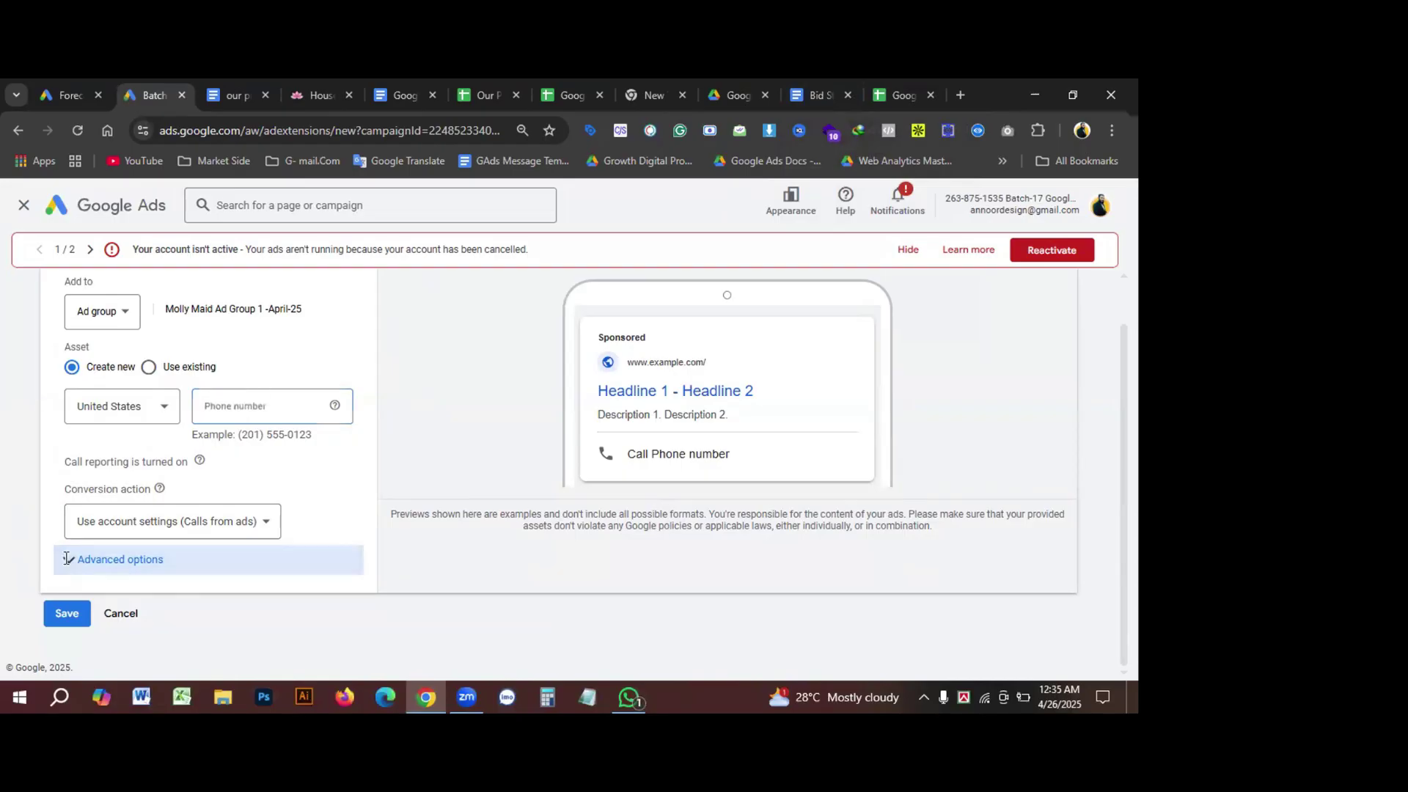
{"action": "scroll", "coordinate": [281, 581], "scroll_direction": "down", "scroll_amount": 2}
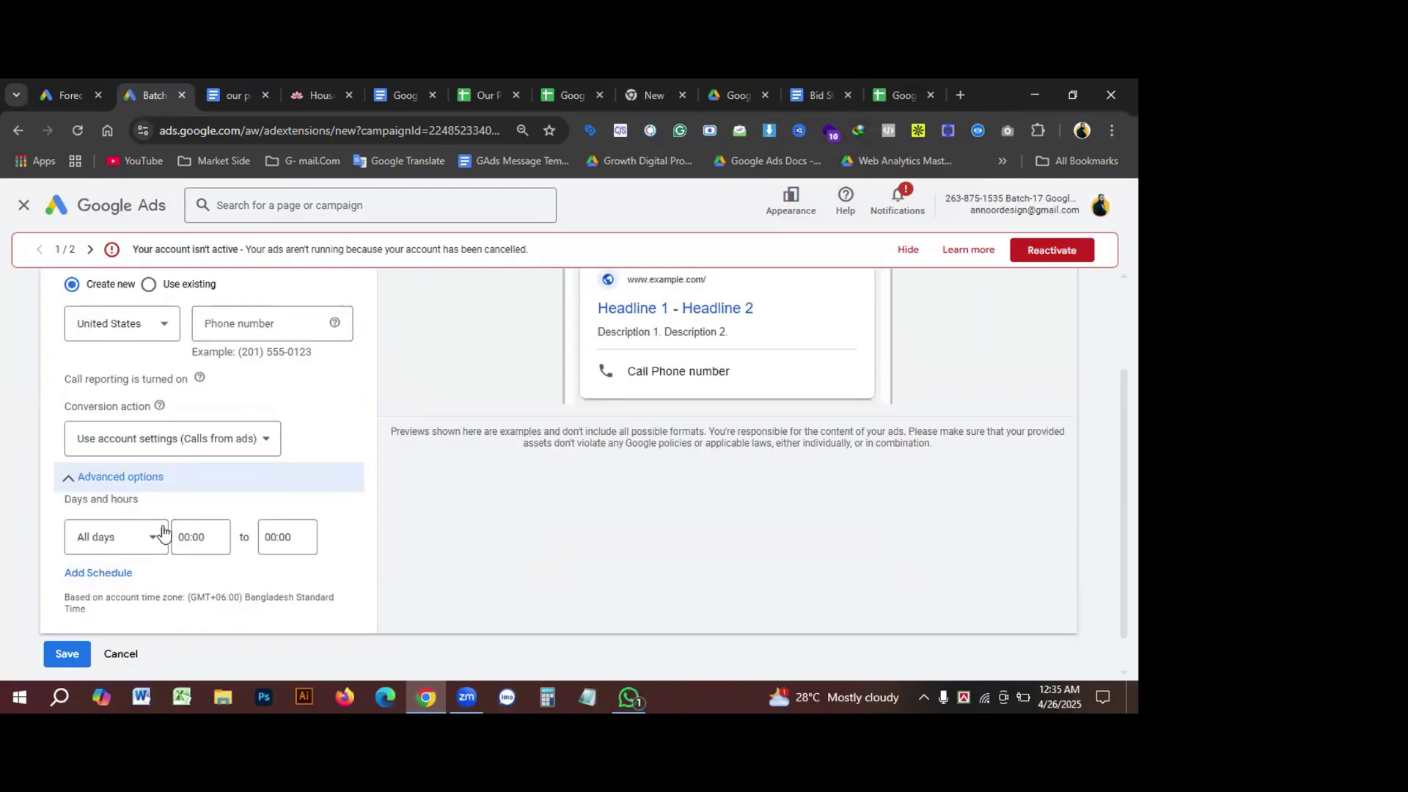
{"action": "scroll", "coordinate": [220, 484], "scroll_direction": "up", "scroll_amount": 2}
{"action": "left_click", "coordinate": [233, 408]}
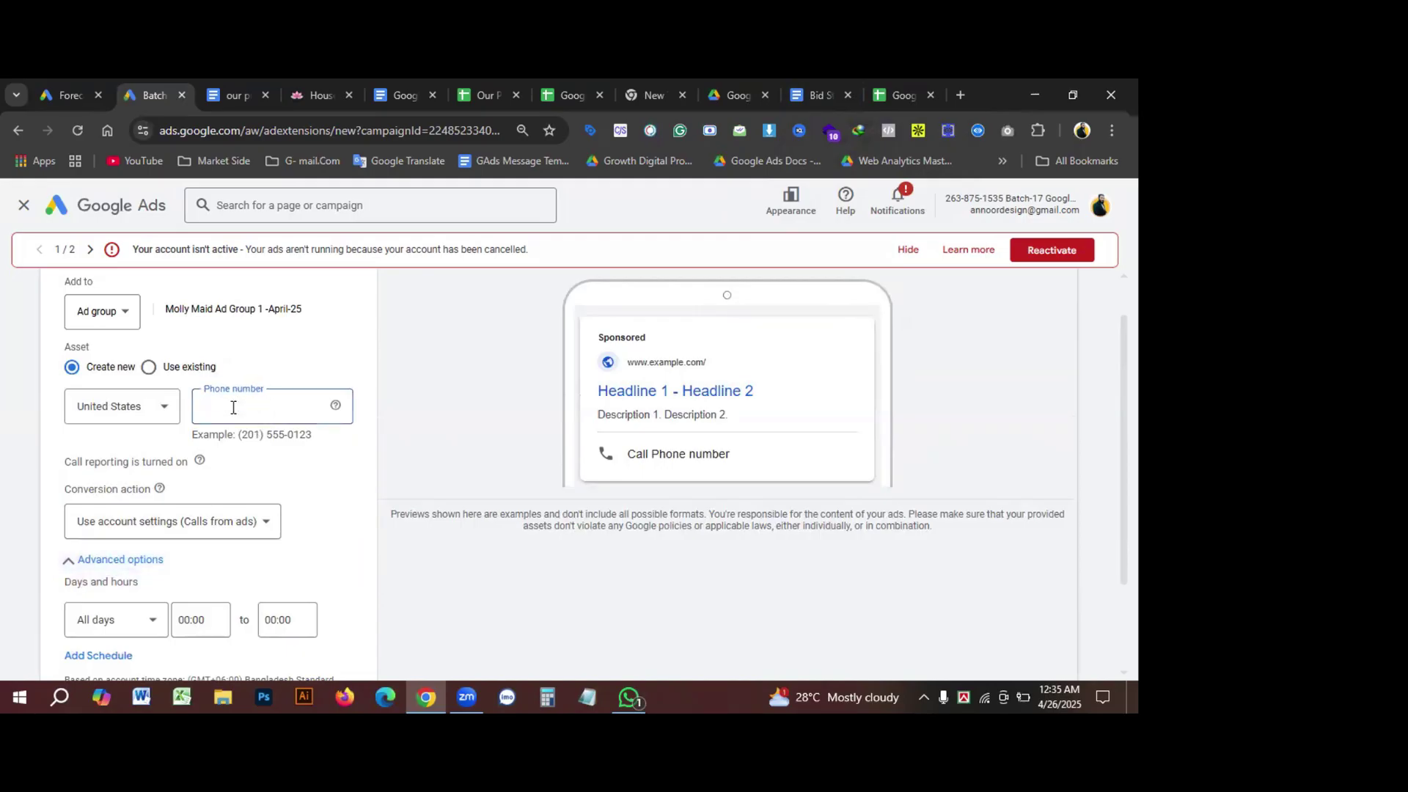
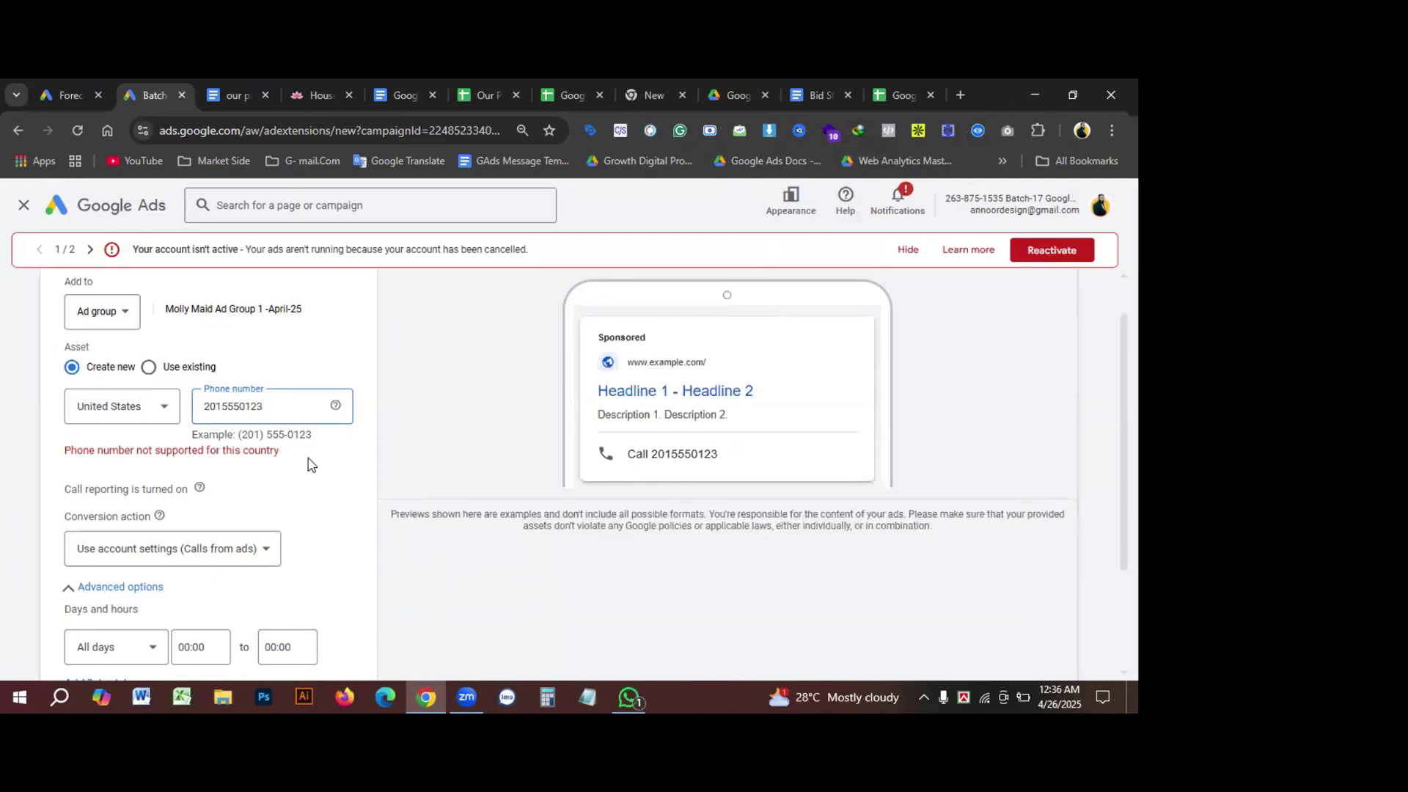
{"action": "scroll", "coordinate": [281, 501], "scroll_direction": "down", "scroll_amount": 2}
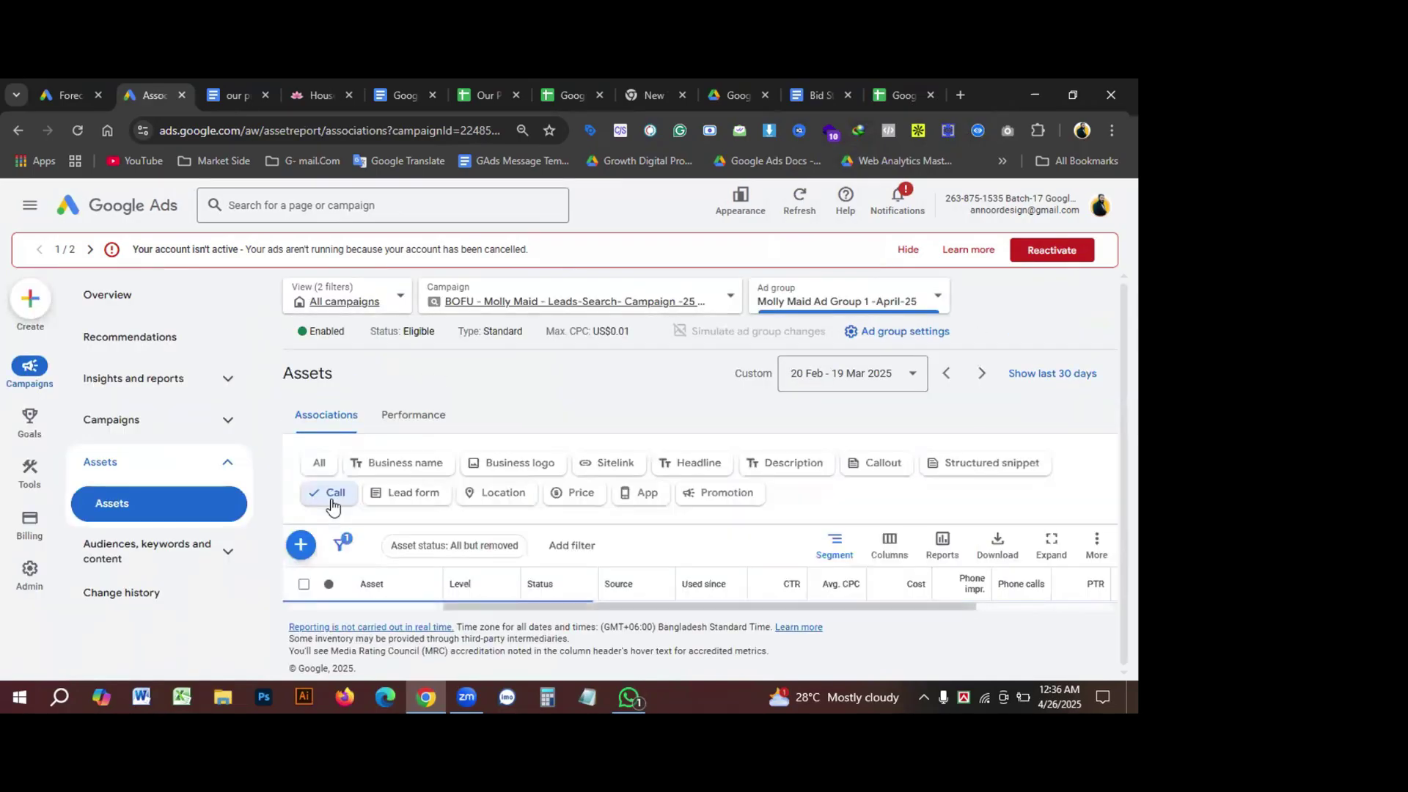
Step: Confirm the new call asset shows as pending review, after checking the Cleaning Service headlines document
{"action": "scroll", "coordinate": [740, 558], "scroll_direction": "down", "scroll_amount": 2}
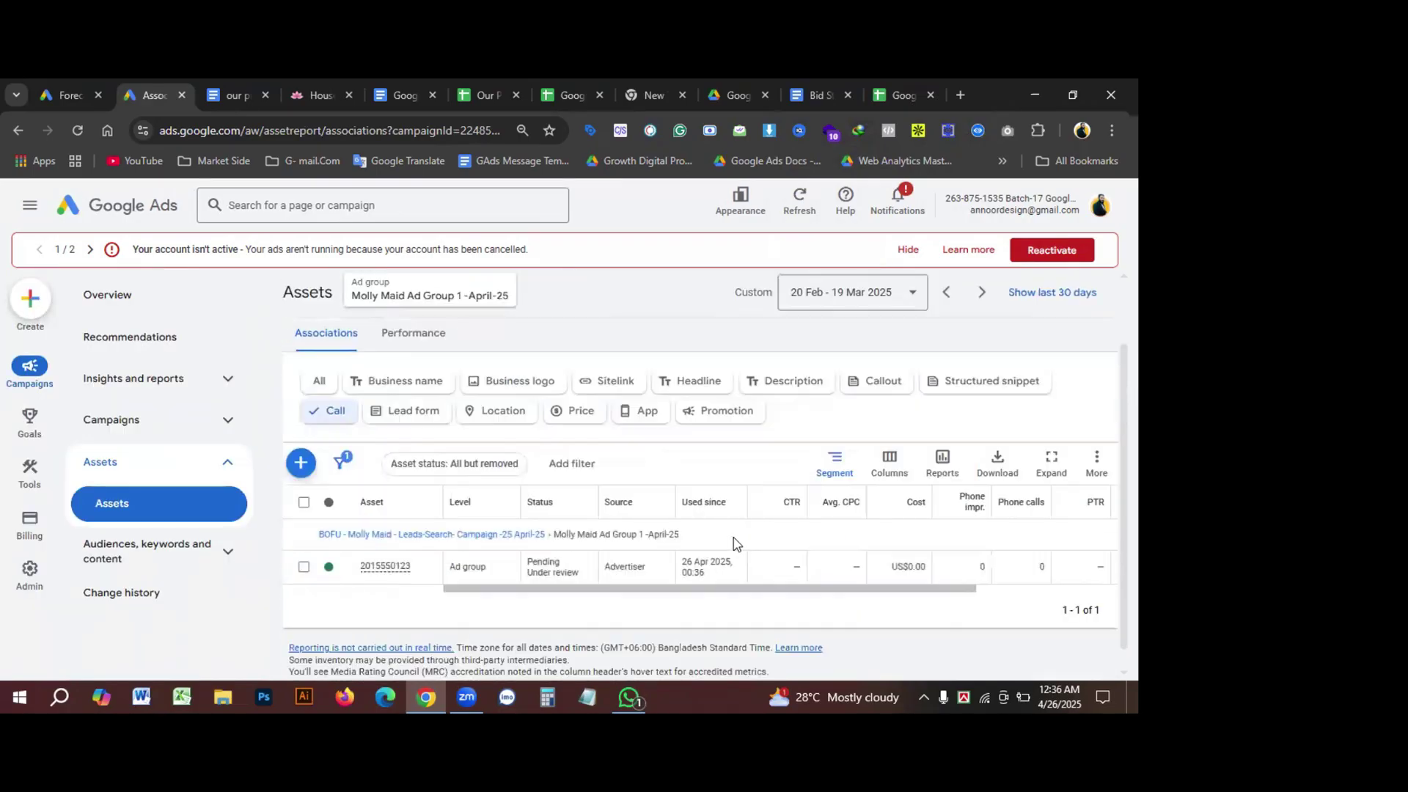
{"action": "scroll", "coordinate": [460, 606], "scroll_direction": "up", "scroll_amount": 1}
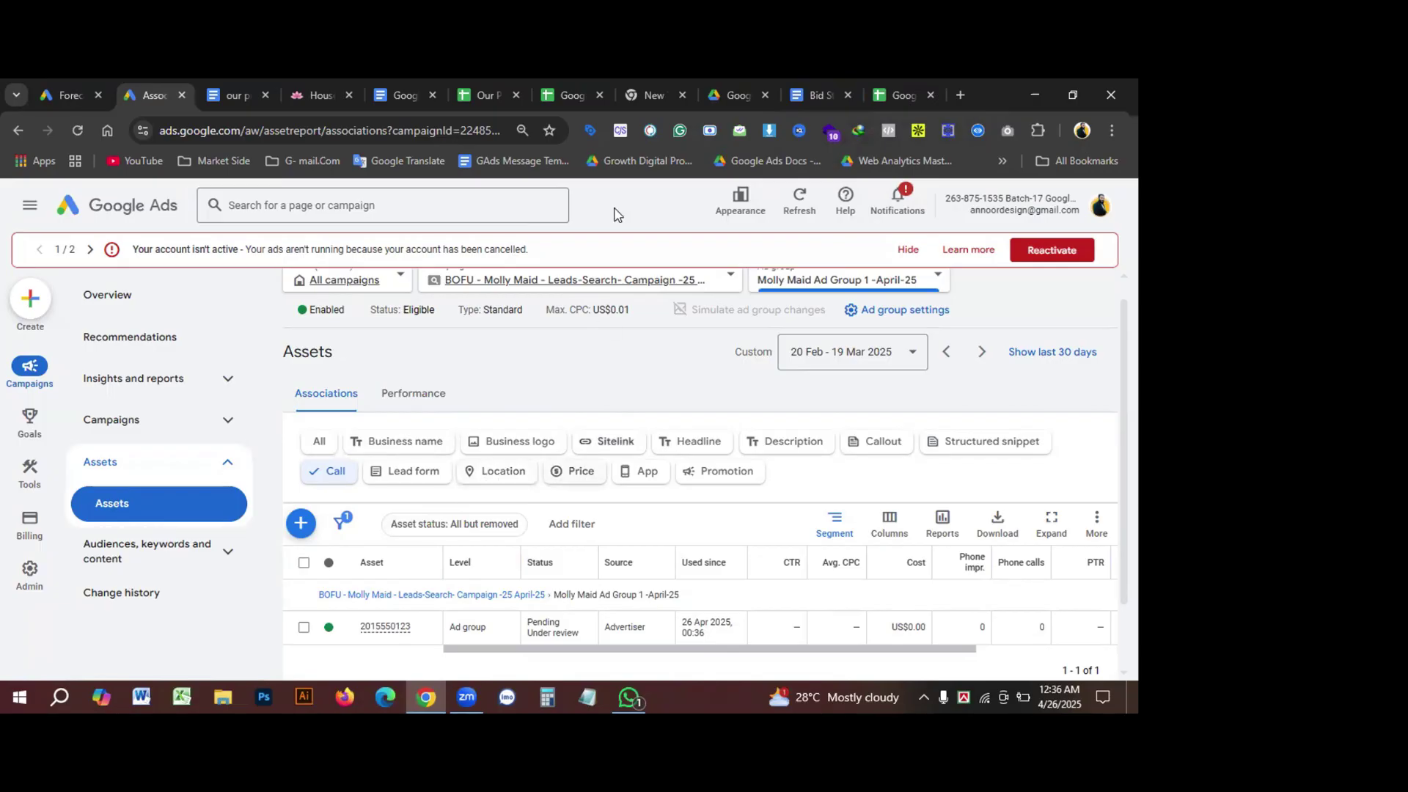
{"action": "left_click", "coordinate": [220, 92]}
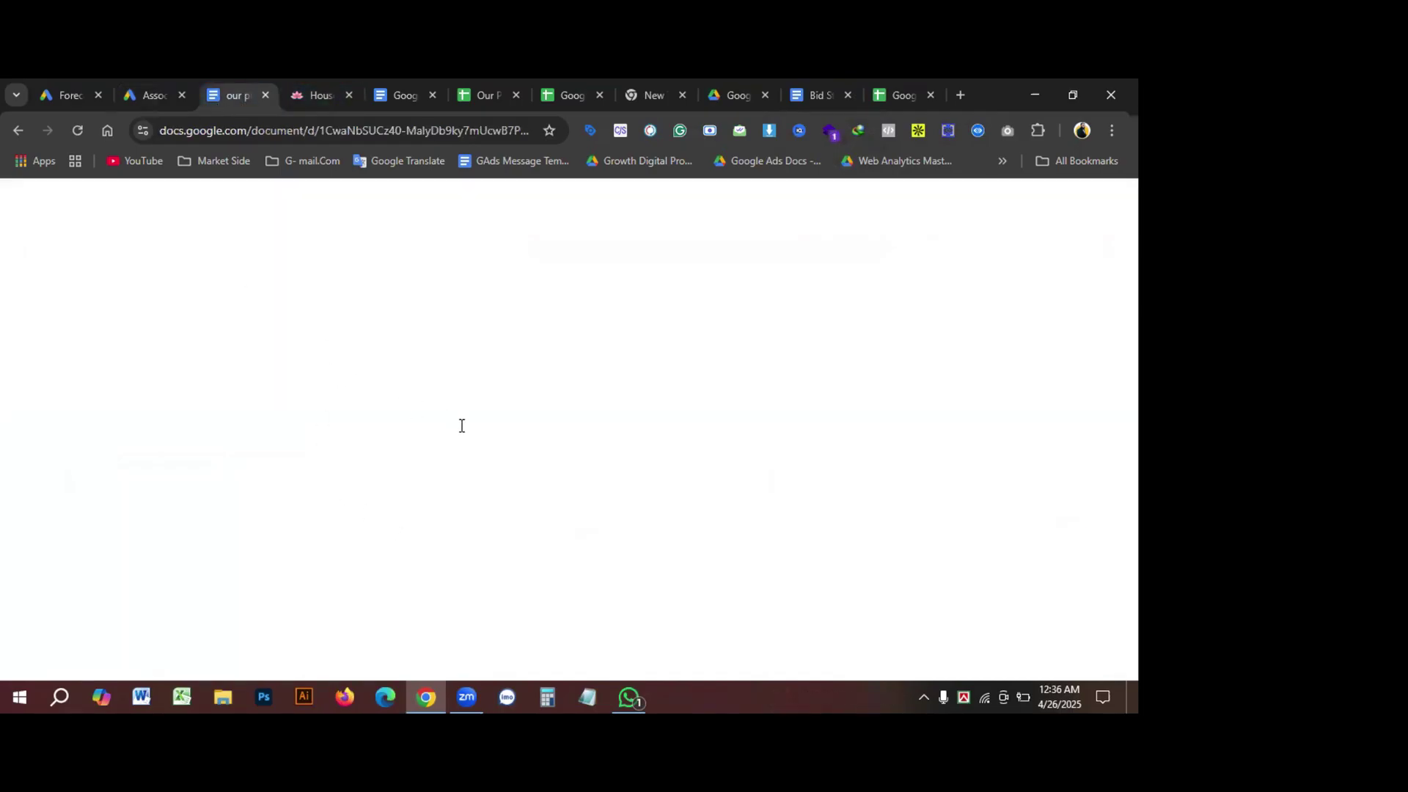
{"action": "left_click", "coordinate": [147, 96]}
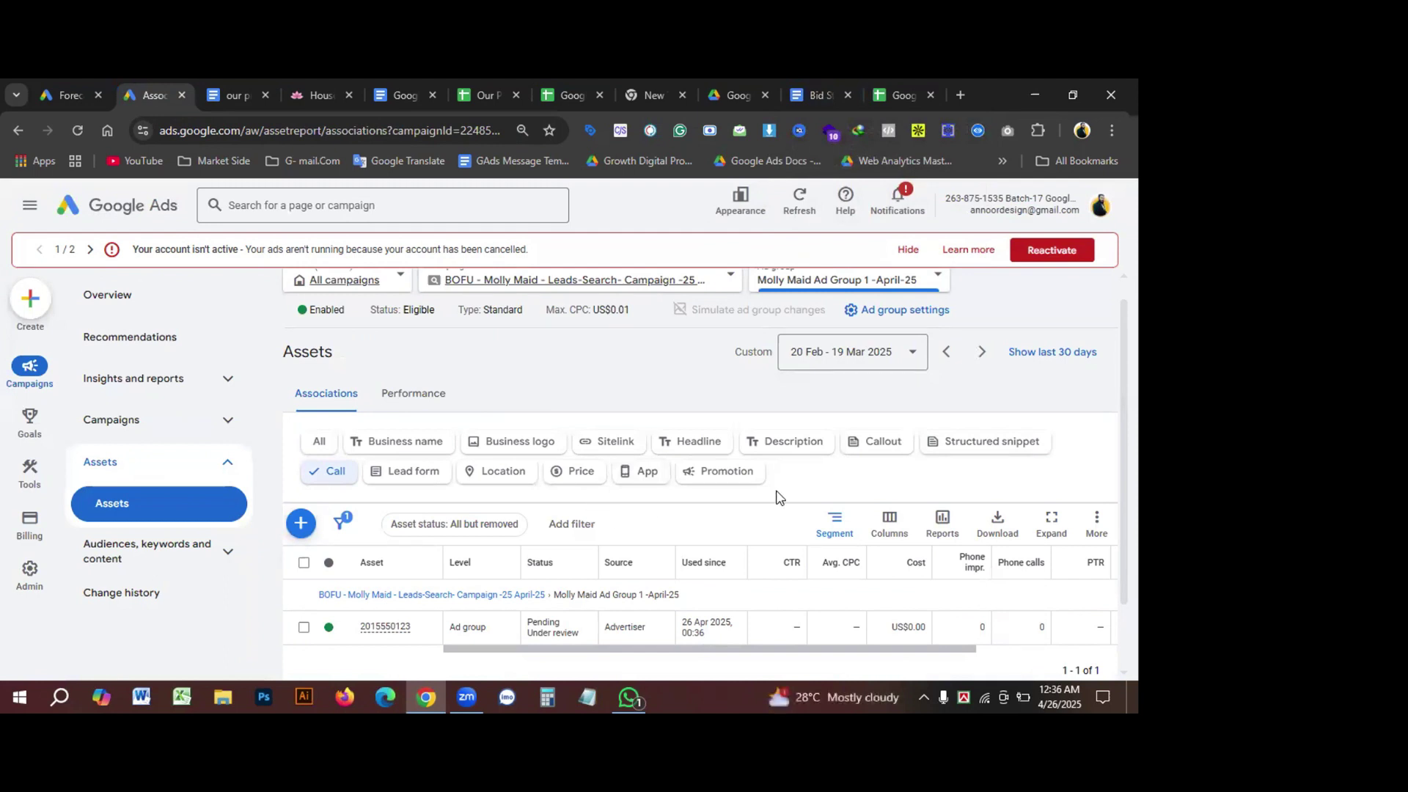
Step: Filter the assets to Price and start a new price asset for Molly Maid Ad Group 1 -April-25
{"action": "left_click", "coordinate": [579, 471]}
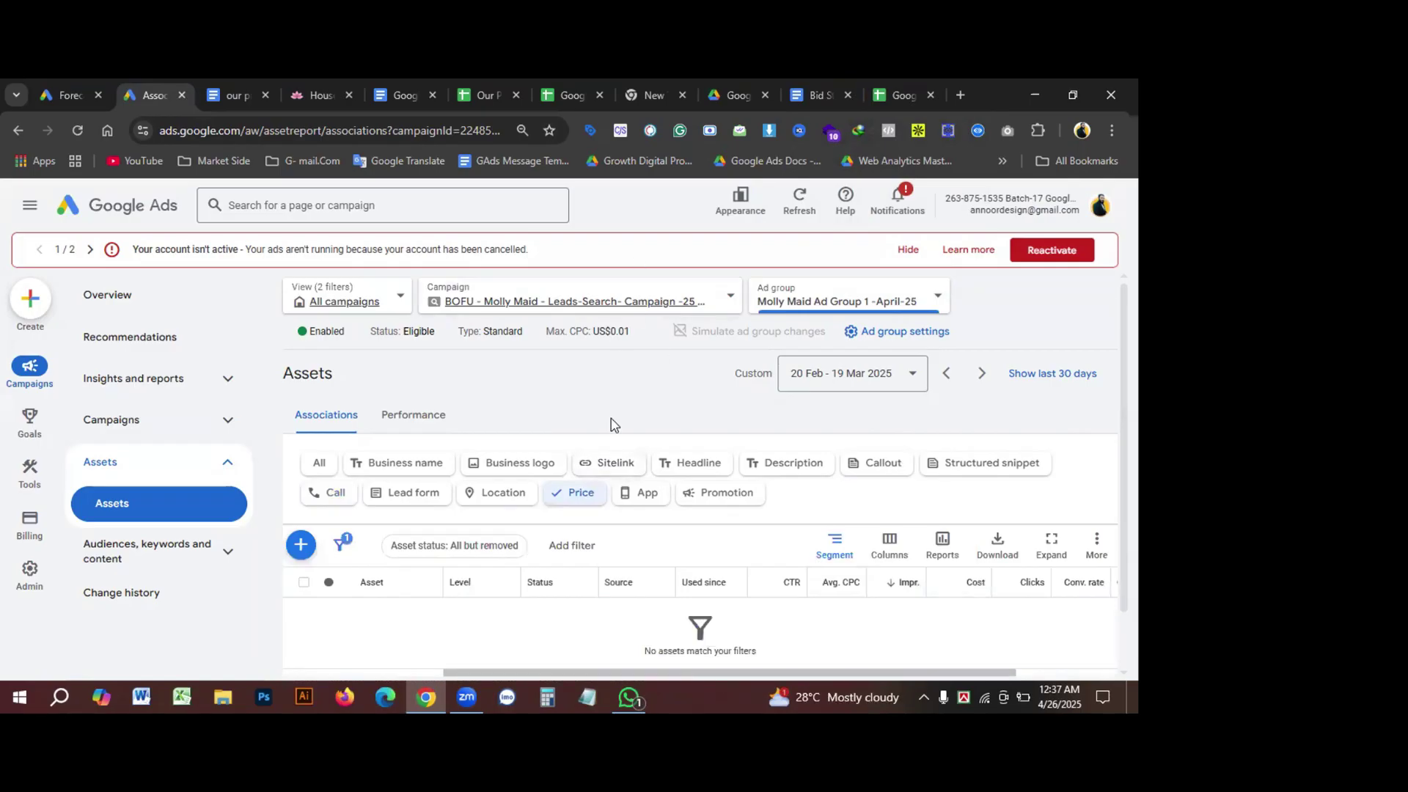
{"action": "scroll", "coordinate": [557, 432], "scroll_direction": "down", "scroll_amount": 2}
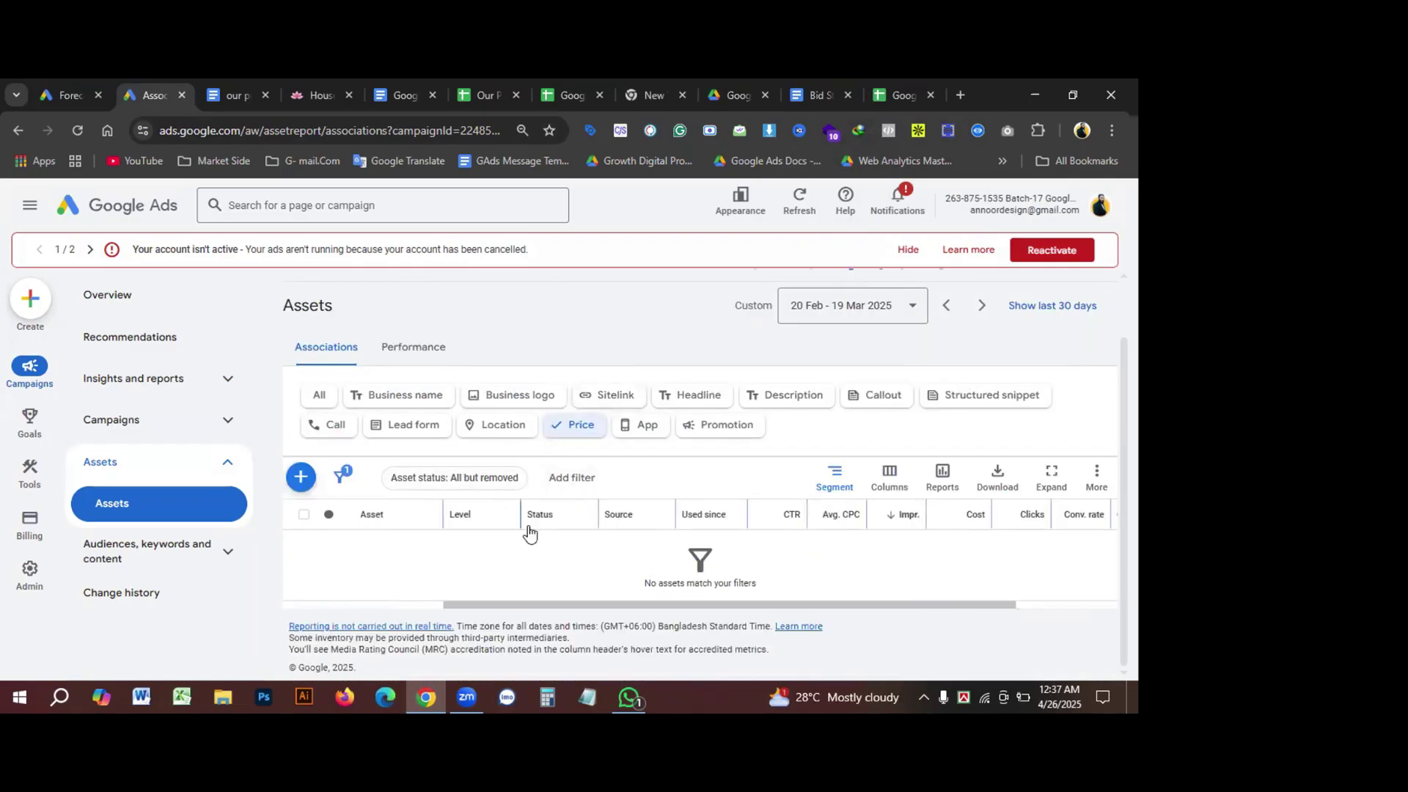
{"action": "left_click", "coordinate": [302, 484]}
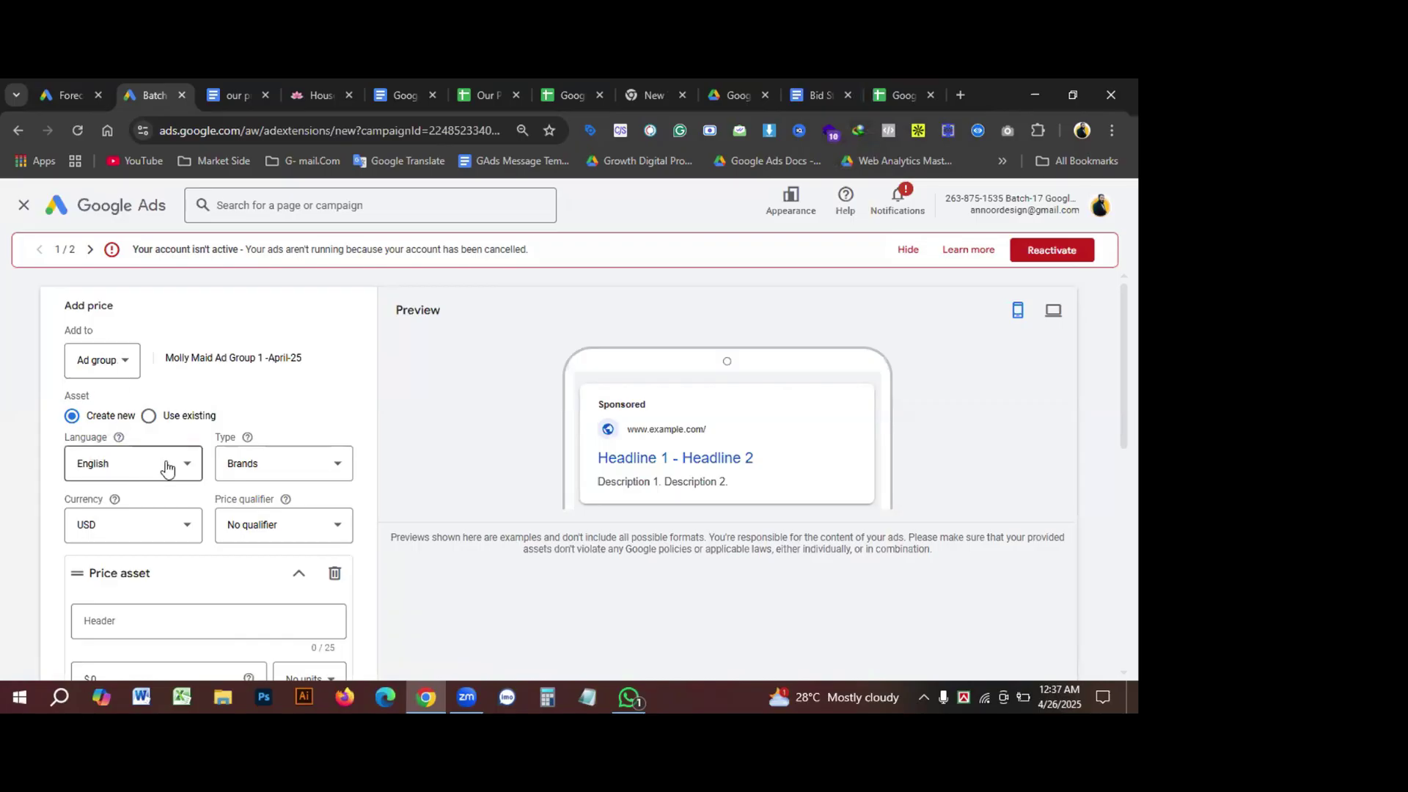
Step: Change the price asset type from Brands to Services
{"action": "left_click", "coordinate": [251, 470]}
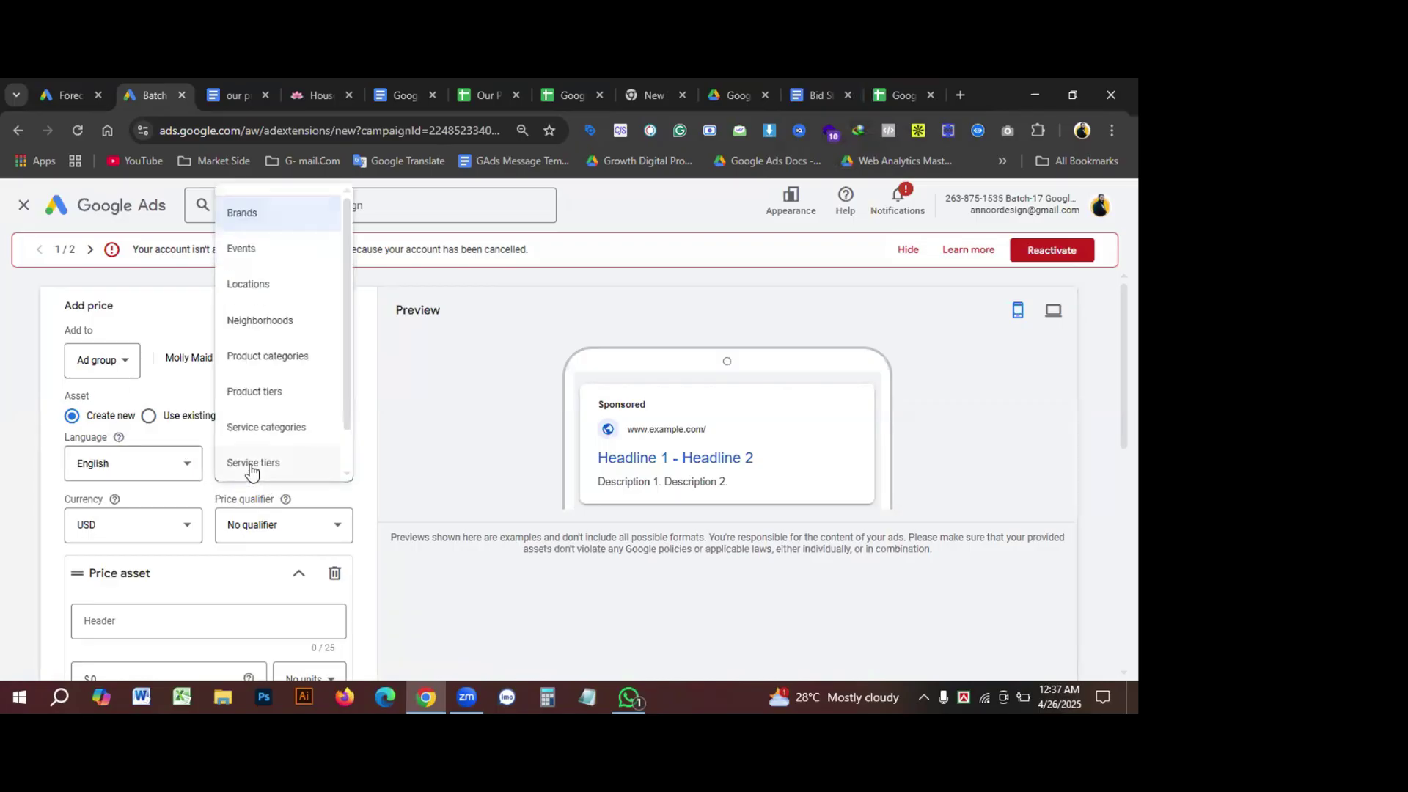
{"action": "left_click", "coordinate": [512, 405]}
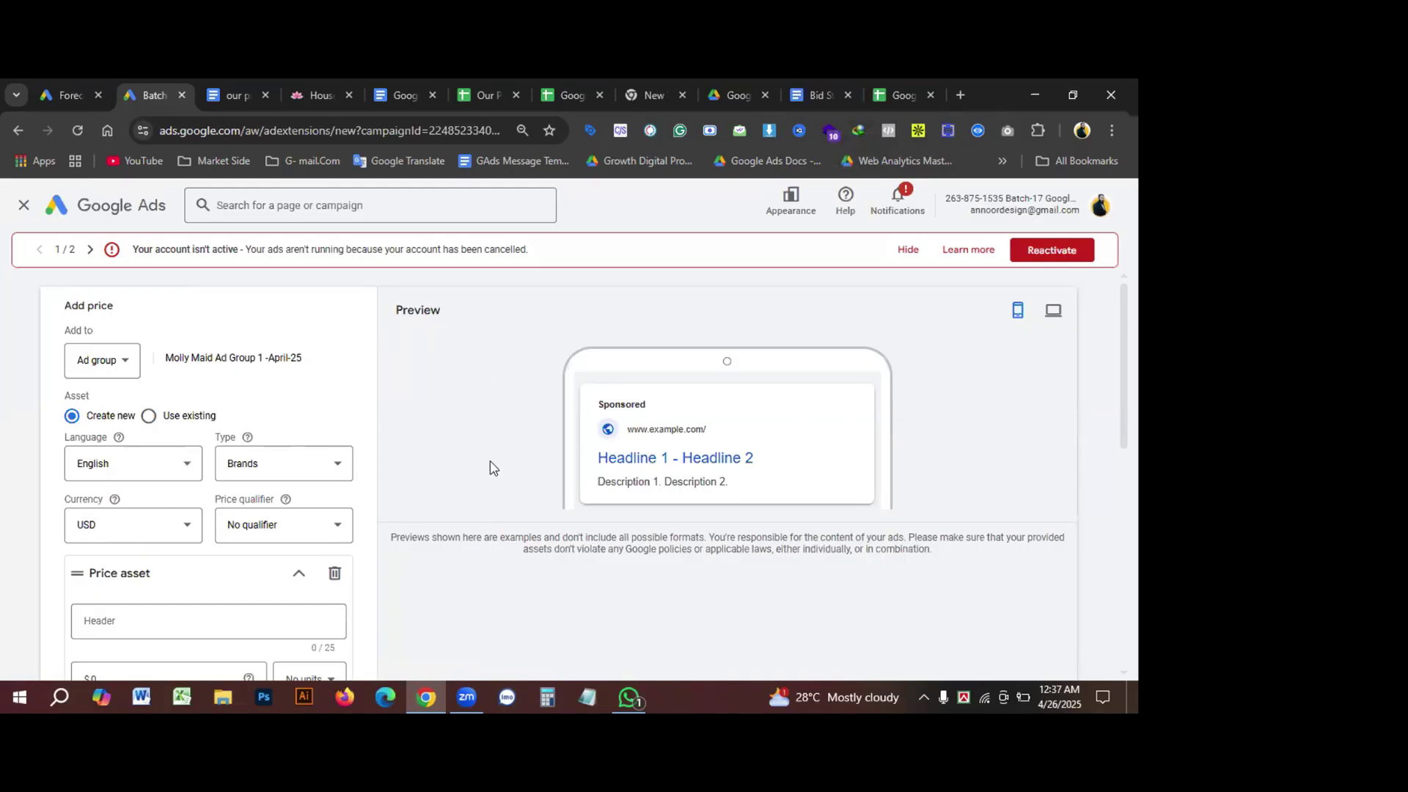
{"action": "scroll", "coordinate": [338, 482], "scroll_direction": "down", "scroll_amount": 1}
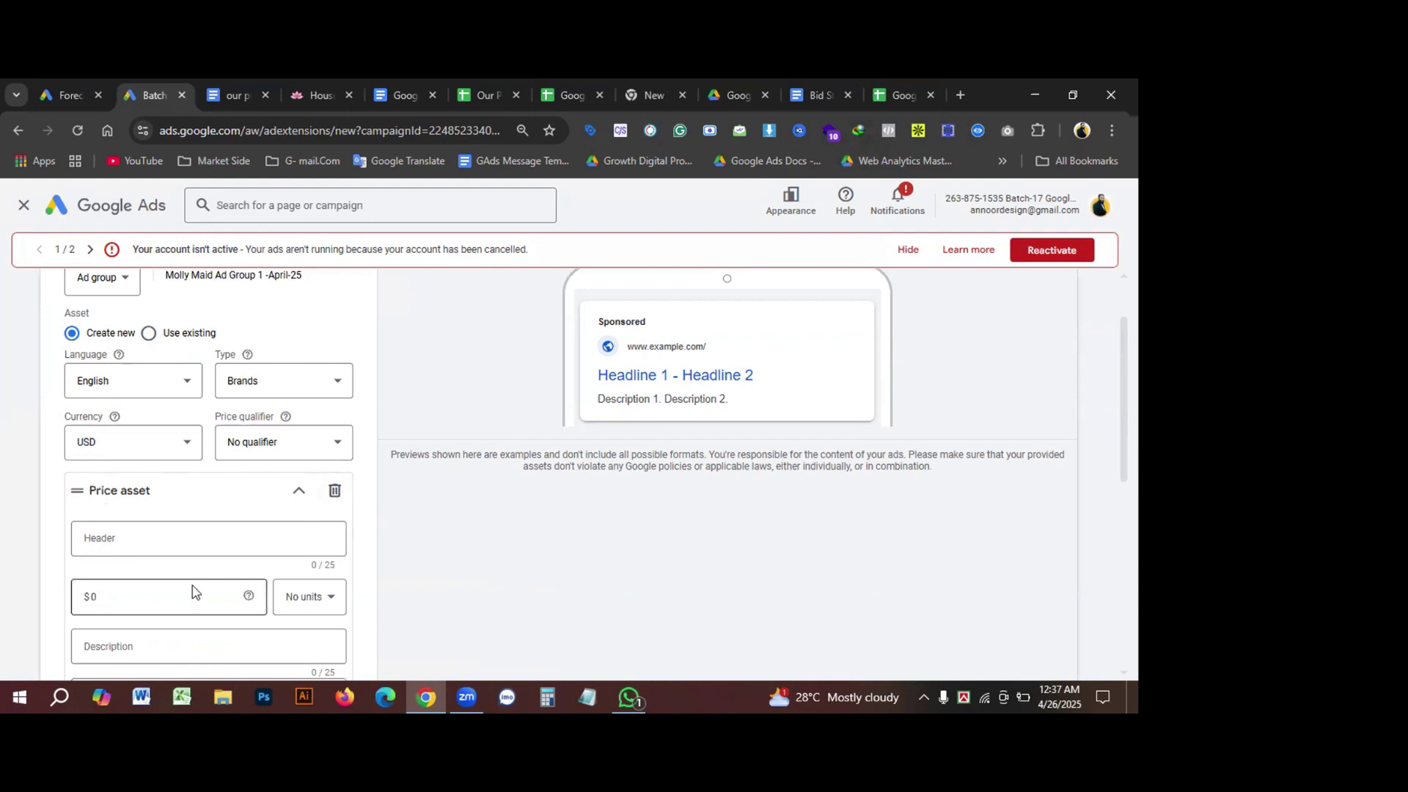
{"action": "scroll", "coordinate": [215, 576], "scroll_direction": "up", "scroll_amount": 1}
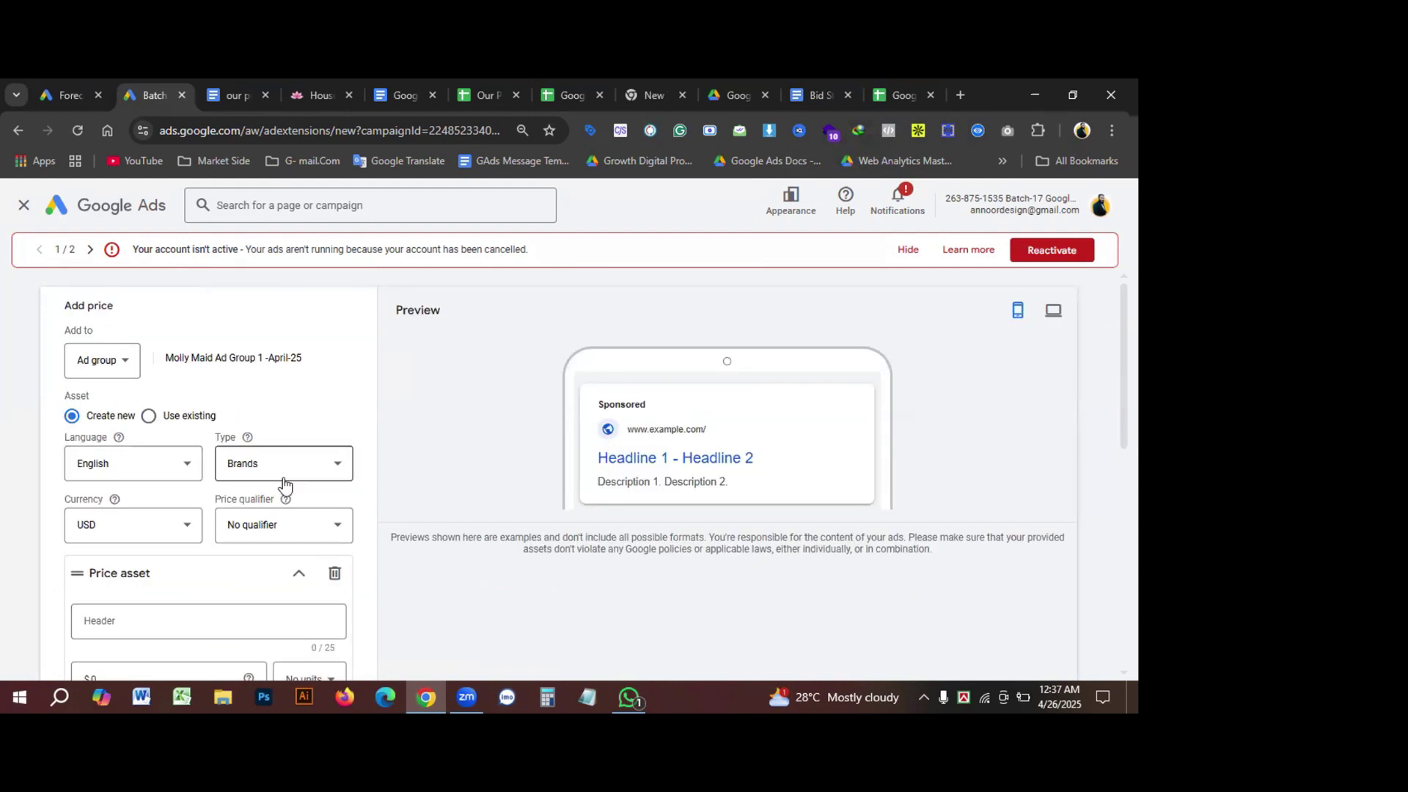
{"action": "left_click", "coordinate": [258, 463]}
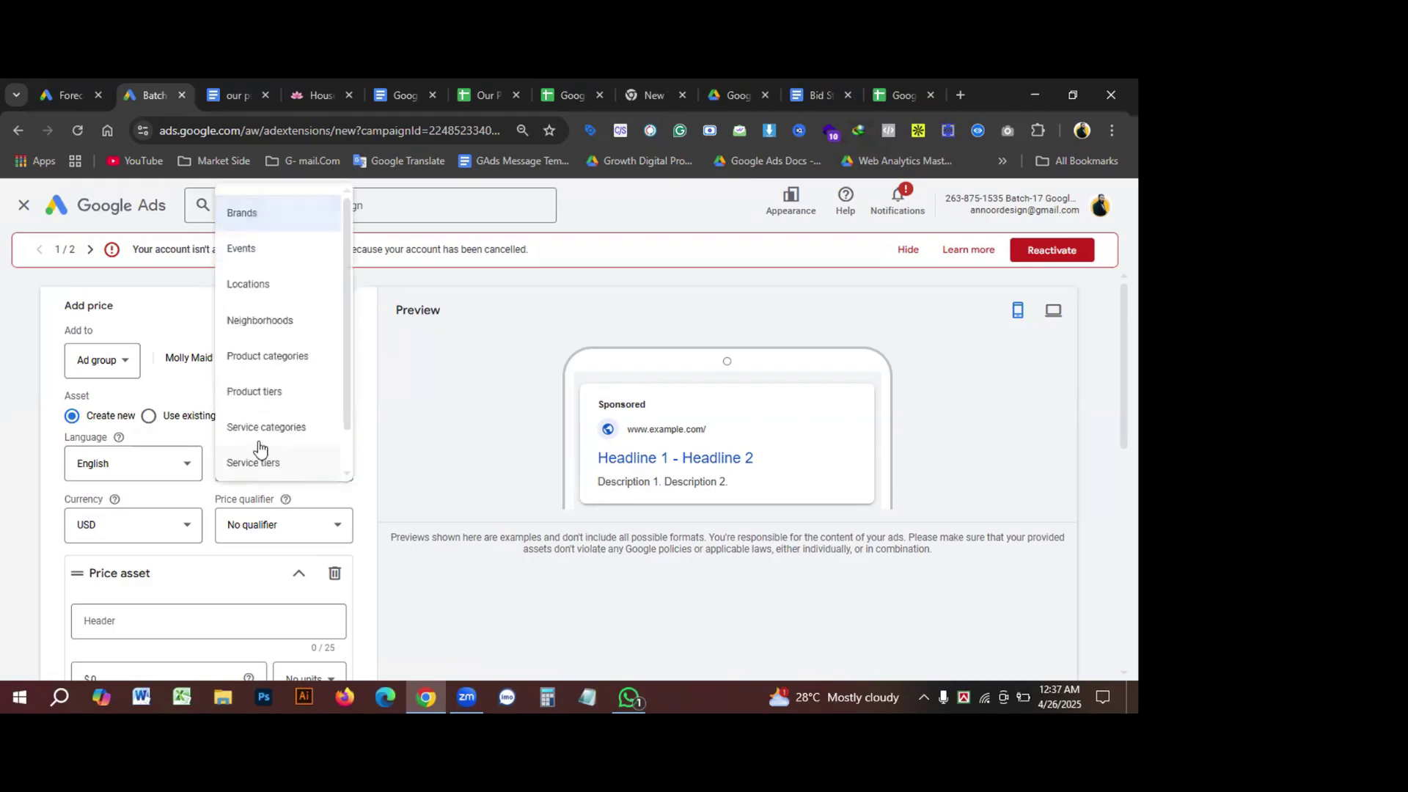
{"action": "scroll", "coordinate": [275, 429], "scroll_direction": "down", "scroll_amount": 1}
{"action": "scroll", "coordinate": [279, 458], "scroll_direction": "up", "scroll_amount": 1}
{"action": "scroll", "coordinate": [283, 429], "scroll_direction": "down", "scroll_amount": 1}
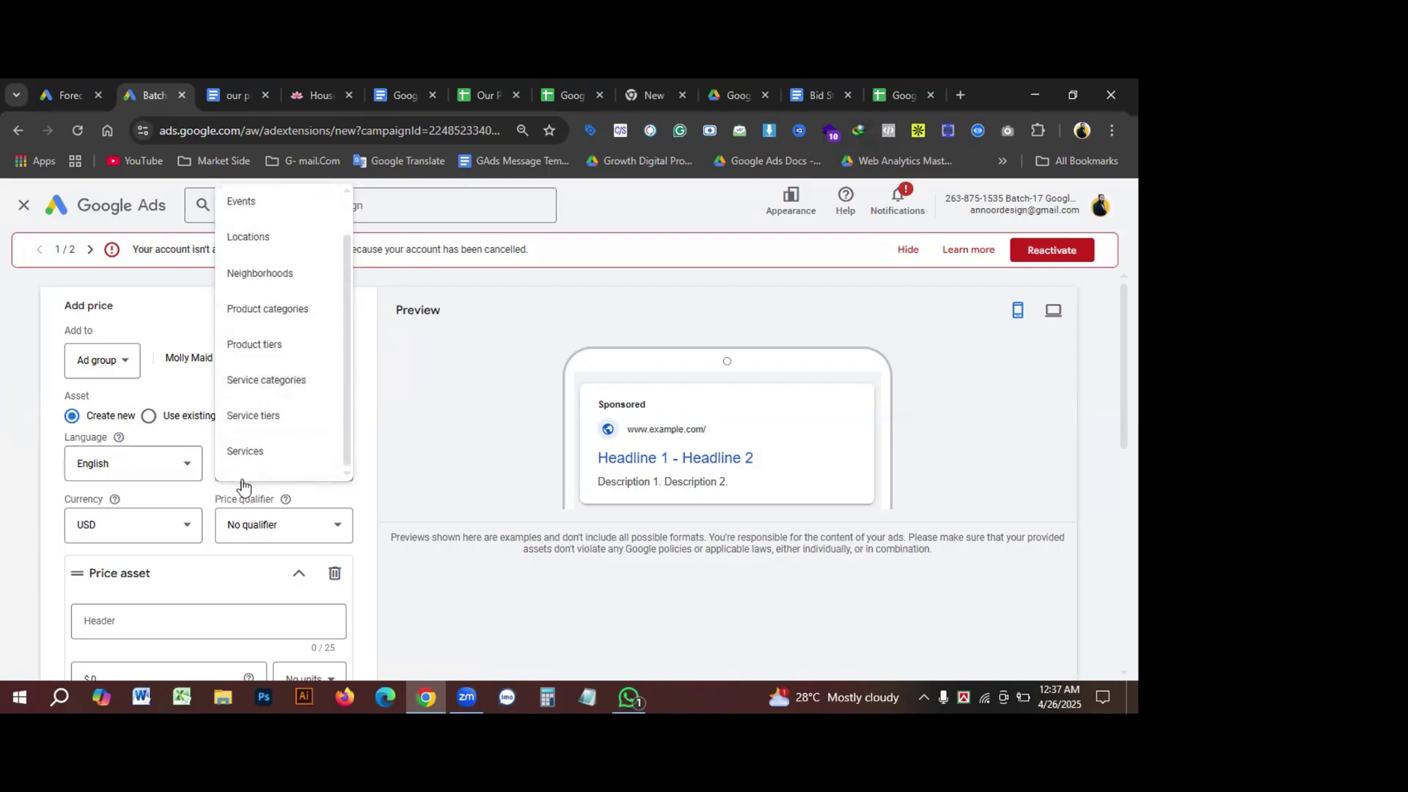
{"action": "left_click", "coordinate": [260, 483]}
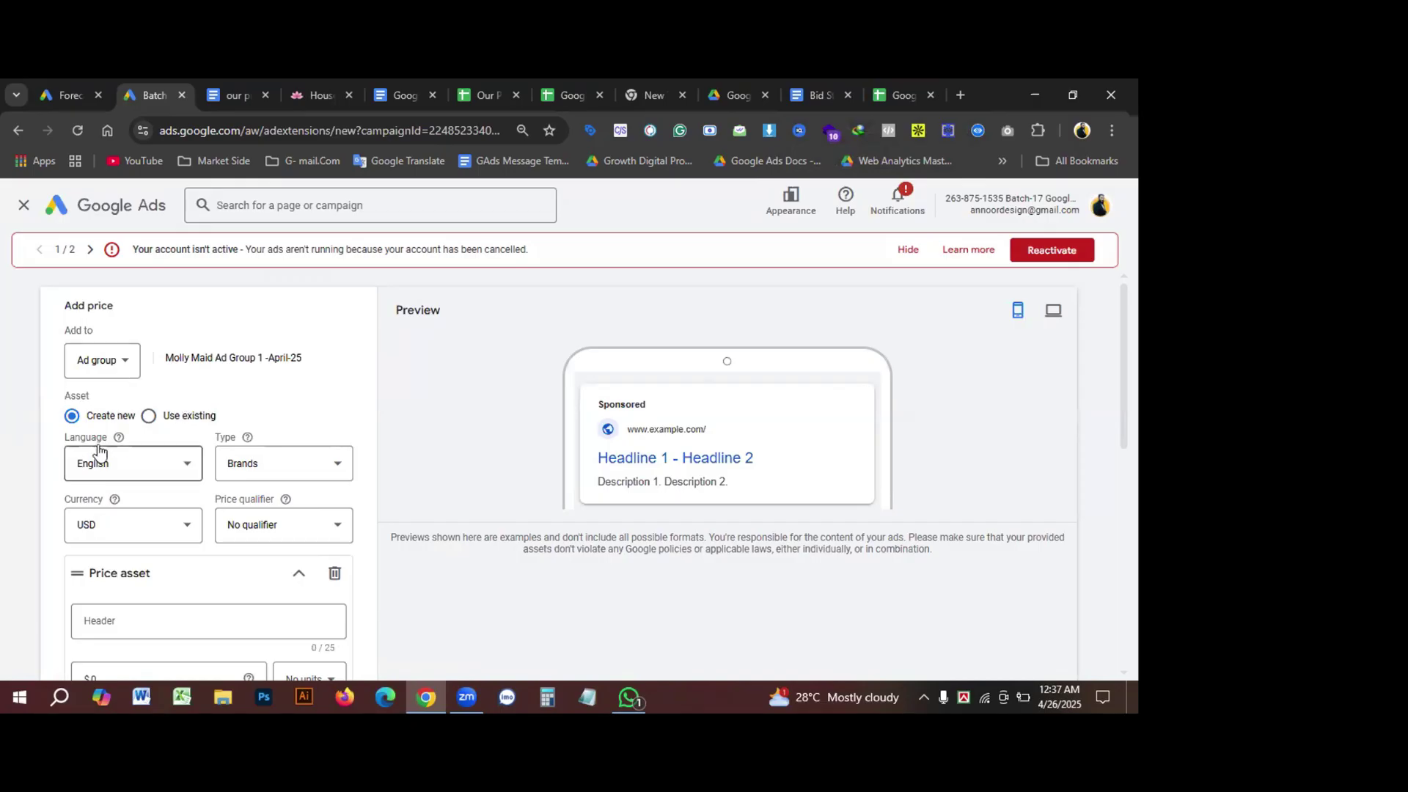
{"action": "left_click", "coordinate": [302, 477]}
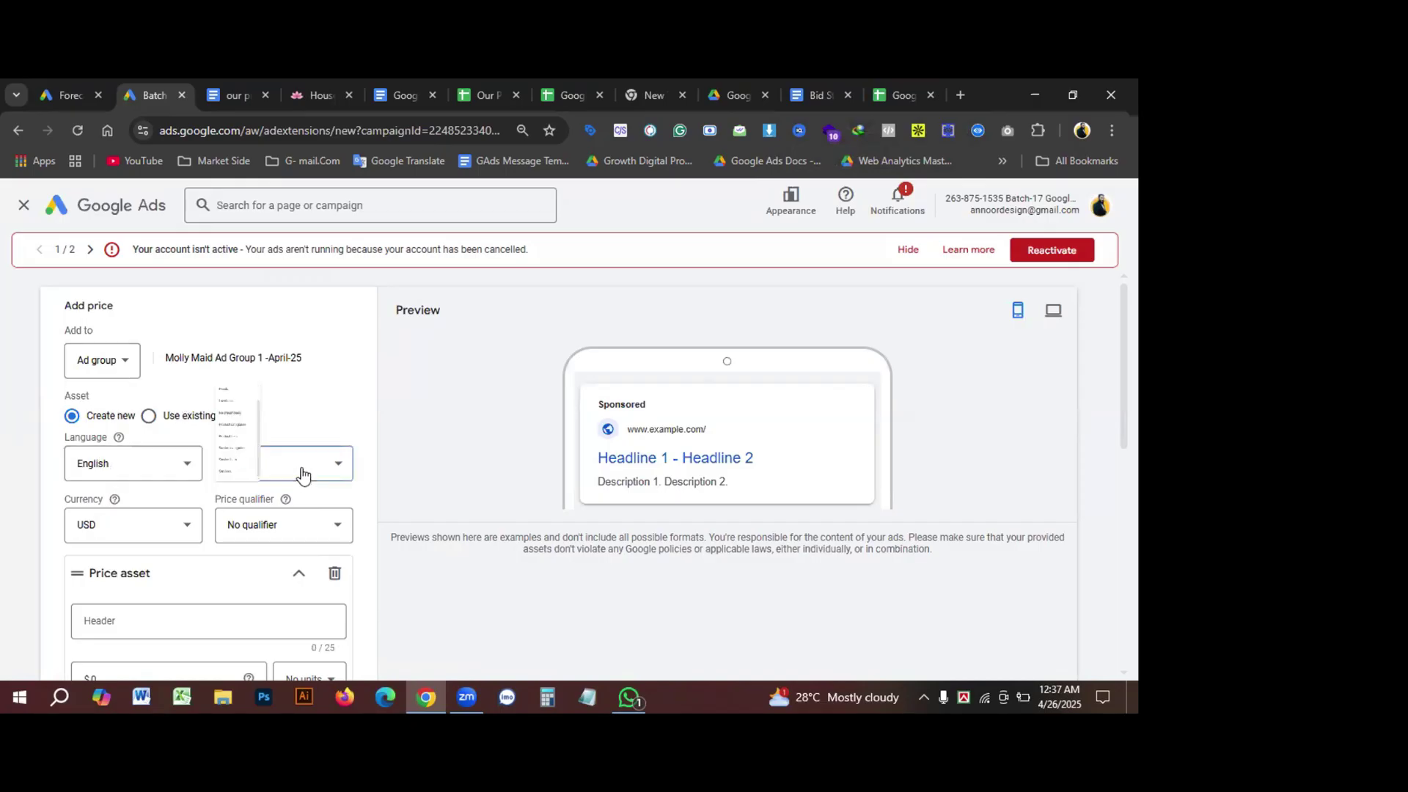
{"action": "scroll", "coordinate": [301, 452], "scroll_direction": "down", "scroll_amount": 1}
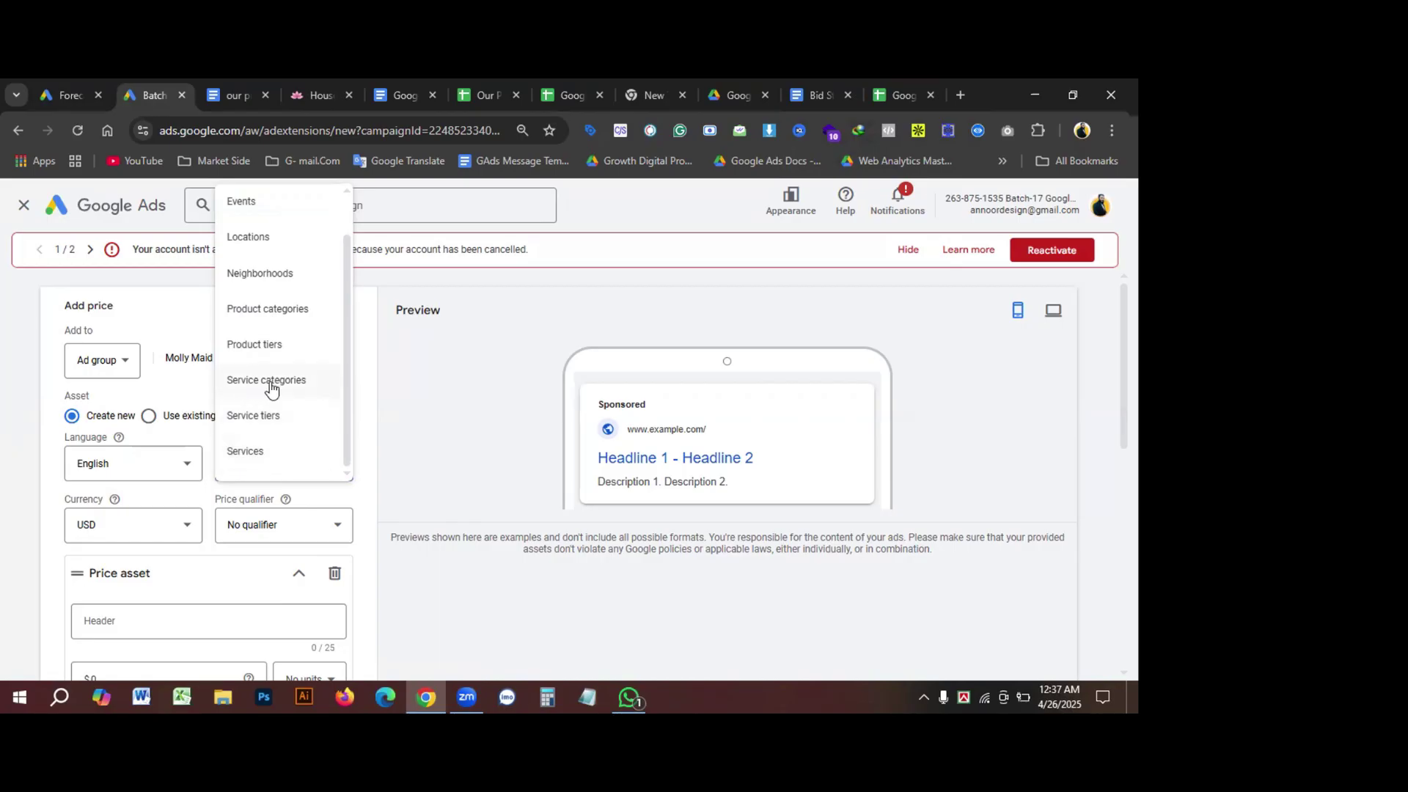
{"action": "scroll", "coordinate": [287, 362], "scroll_direction": "up", "scroll_amount": 1}
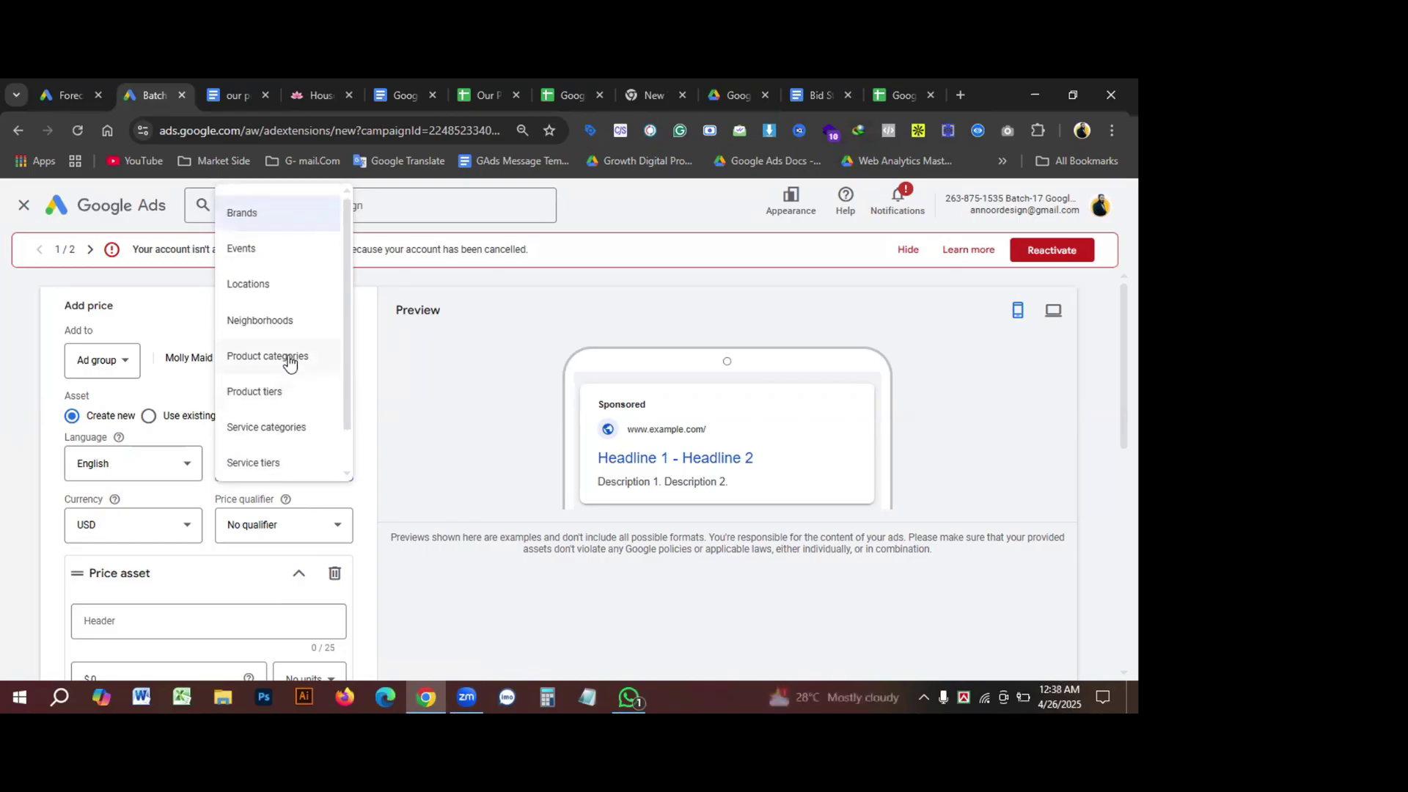
{"action": "scroll", "coordinate": [286, 359], "scroll_direction": "down", "scroll_amount": 1}
{"action": "left_click", "coordinate": [350, 459]}
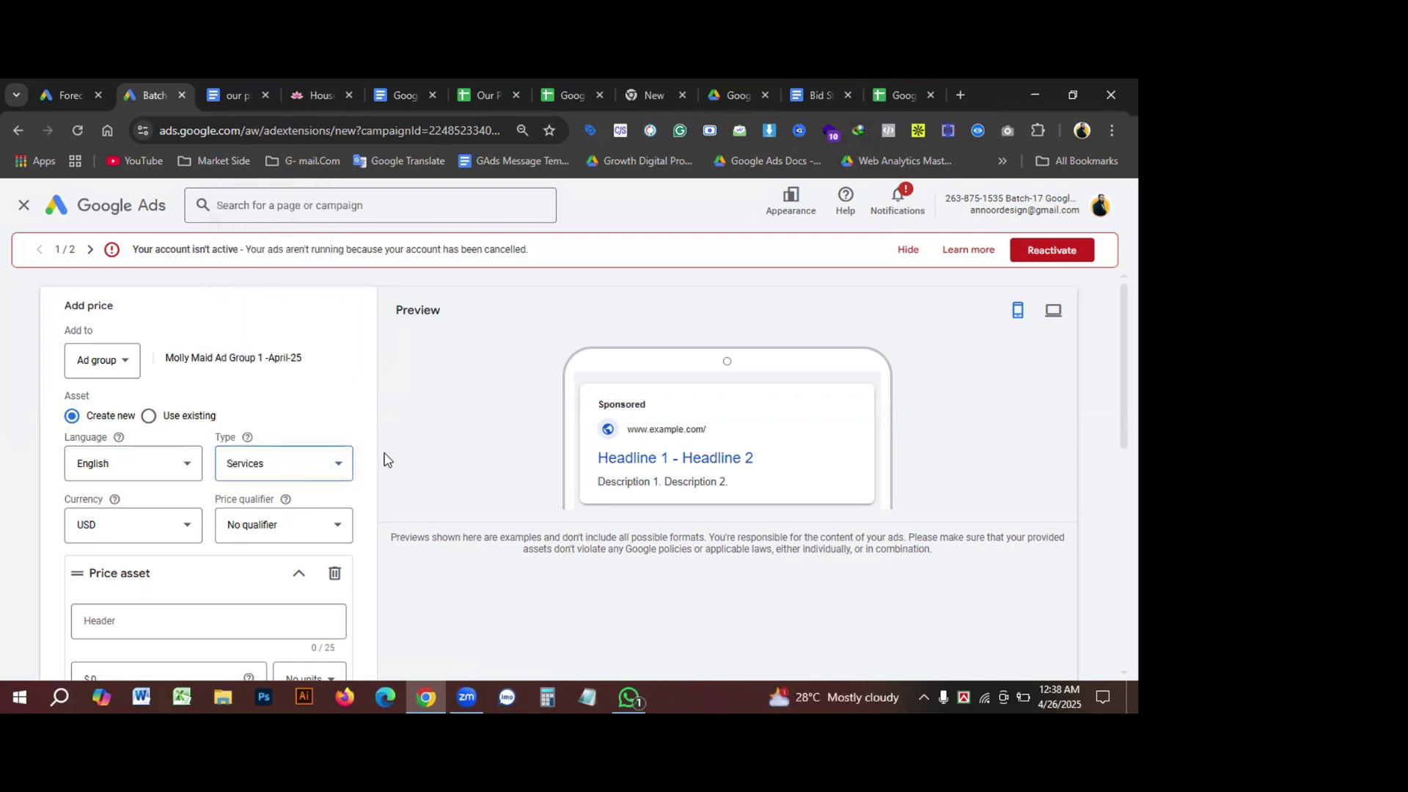
Step: Set the price qualifier to Up to, leaving the currency on USD
{"action": "scroll", "coordinate": [290, 521], "scroll_direction": "down", "scroll_amount": 2}
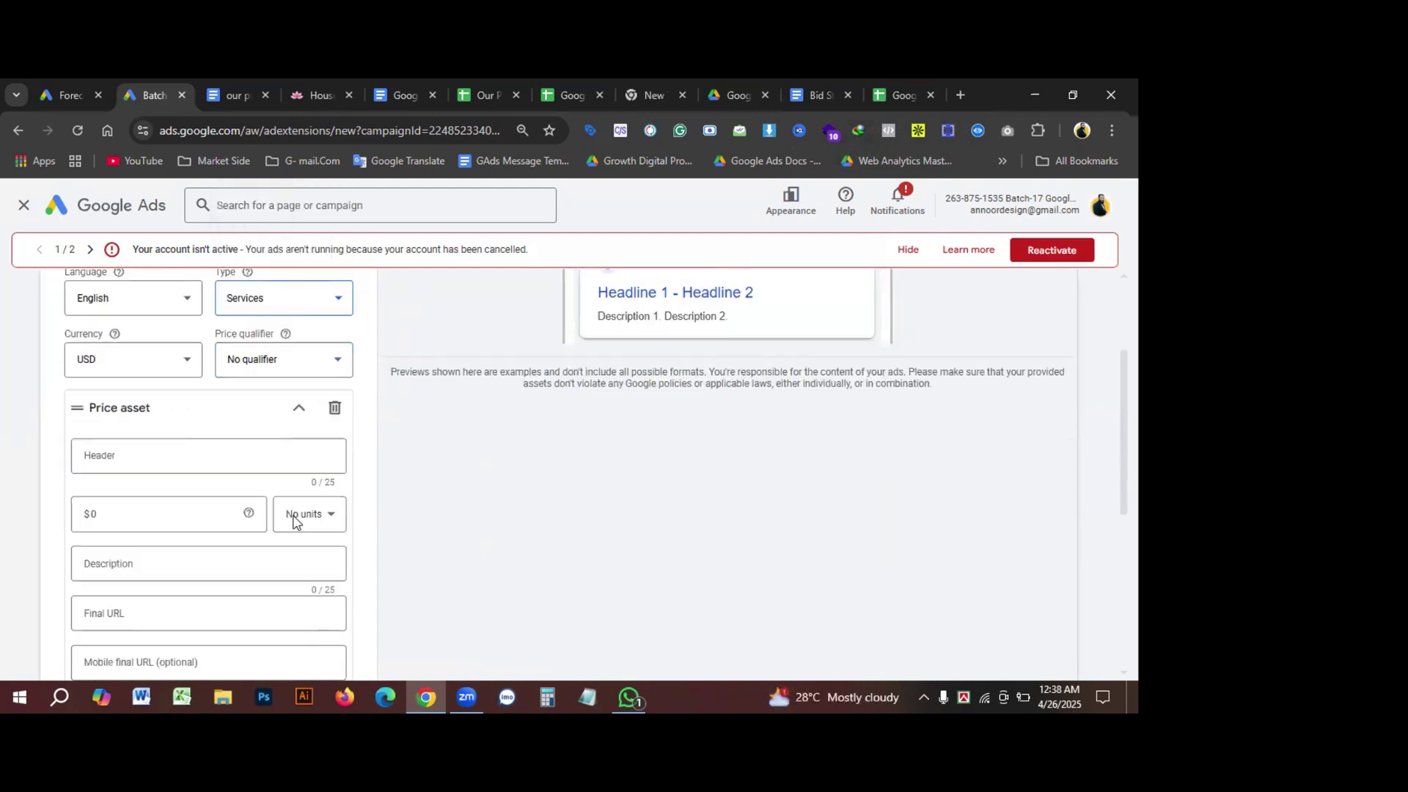
{"action": "left_click", "coordinate": [121, 366]}
{"action": "left_click", "coordinate": [126, 371]}
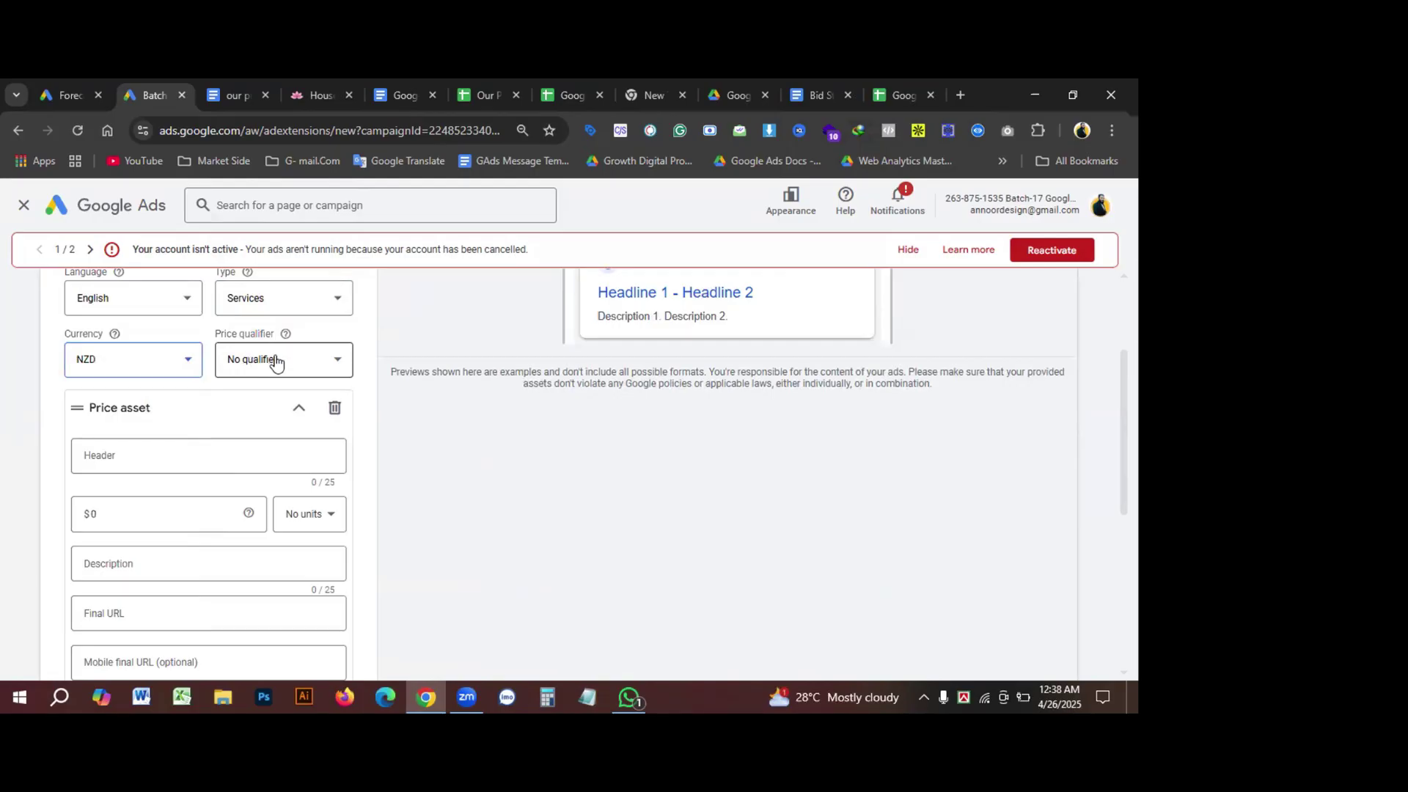
{"action": "left_click", "coordinate": [282, 361]}
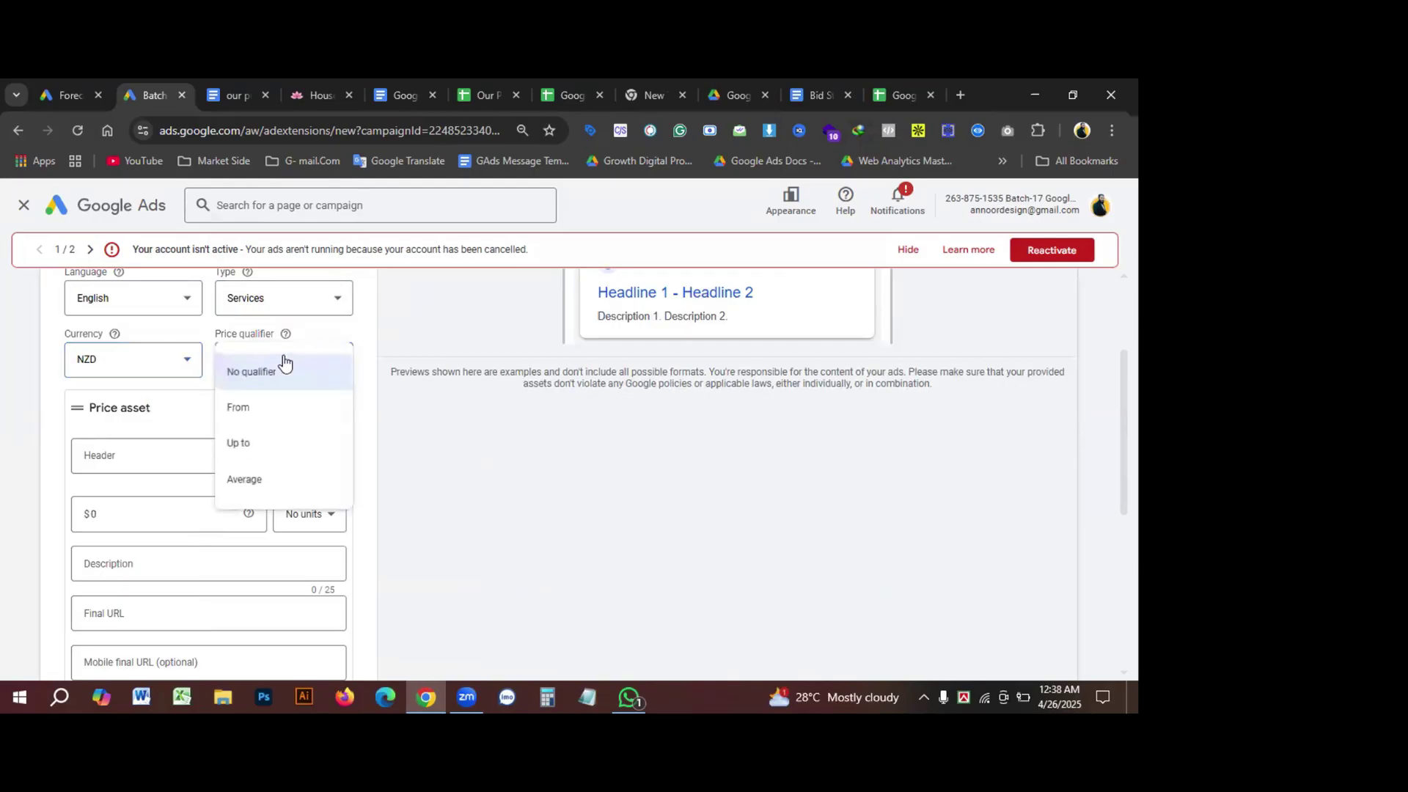
{"action": "left_click", "coordinate": [242, 444]}
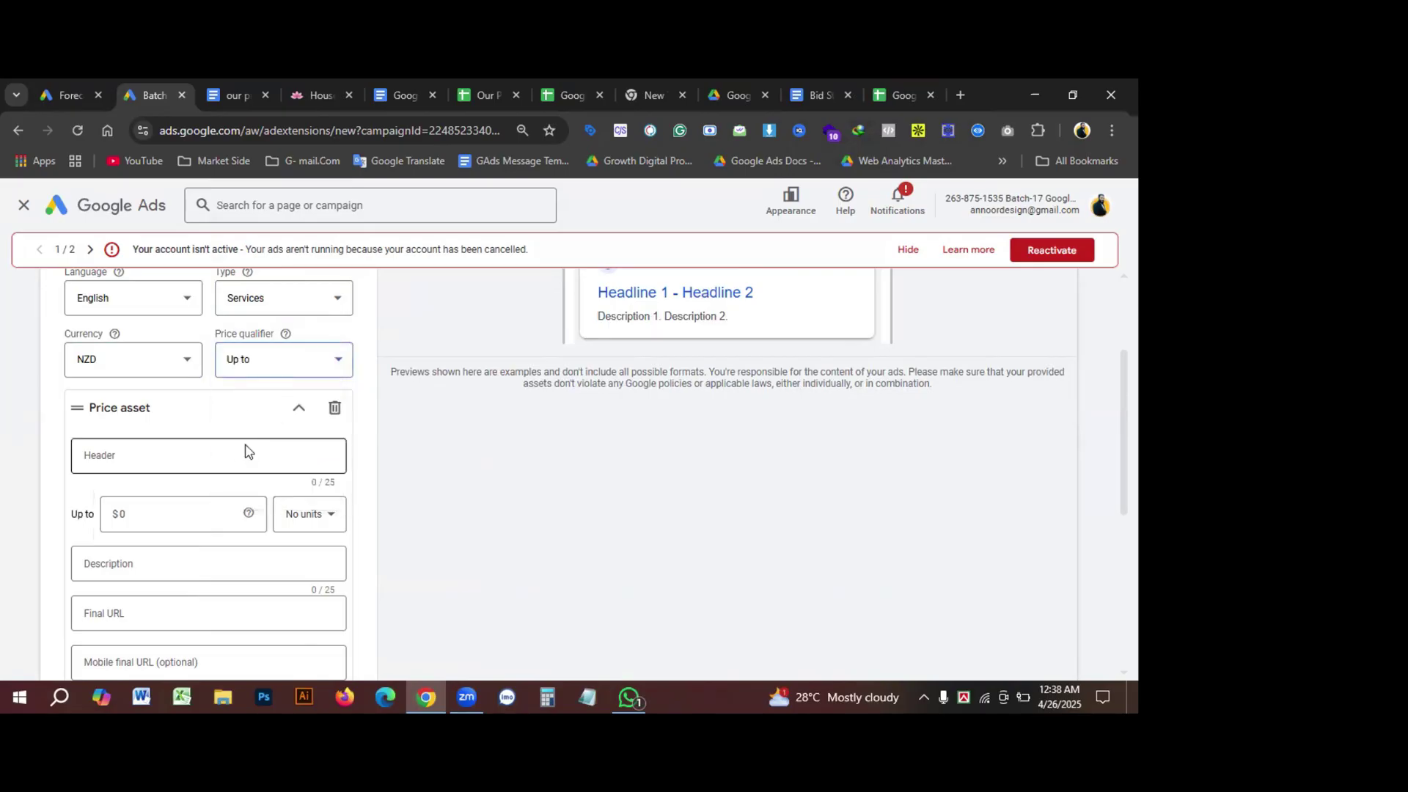
{"action": "scroll", "coordinate": [246, 450], "scroll_direction": "up", "scroll_amount": 1}
{"action": "left_click", "coordinate": [129, 444]}
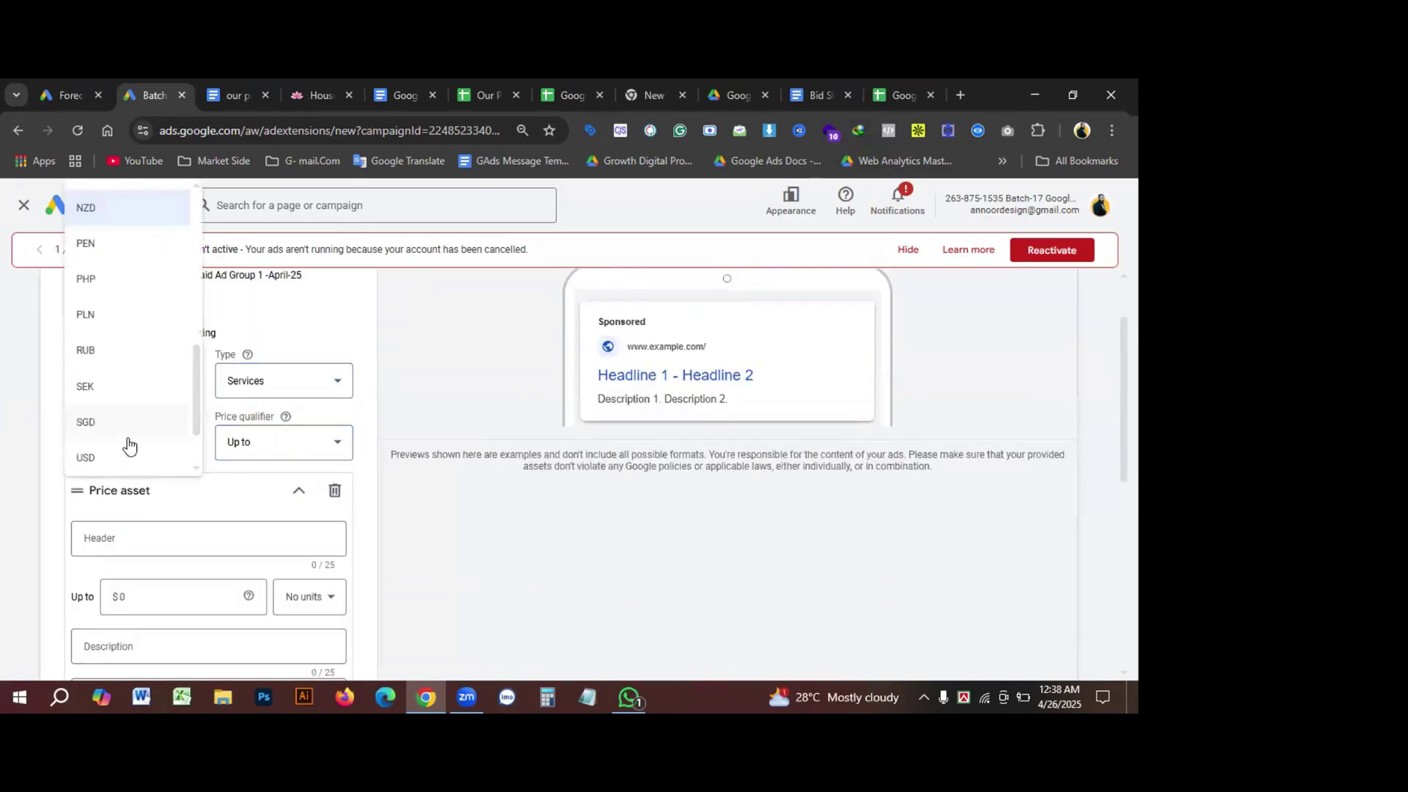
{"action": "left_click", "coordinate": [103, 457]}
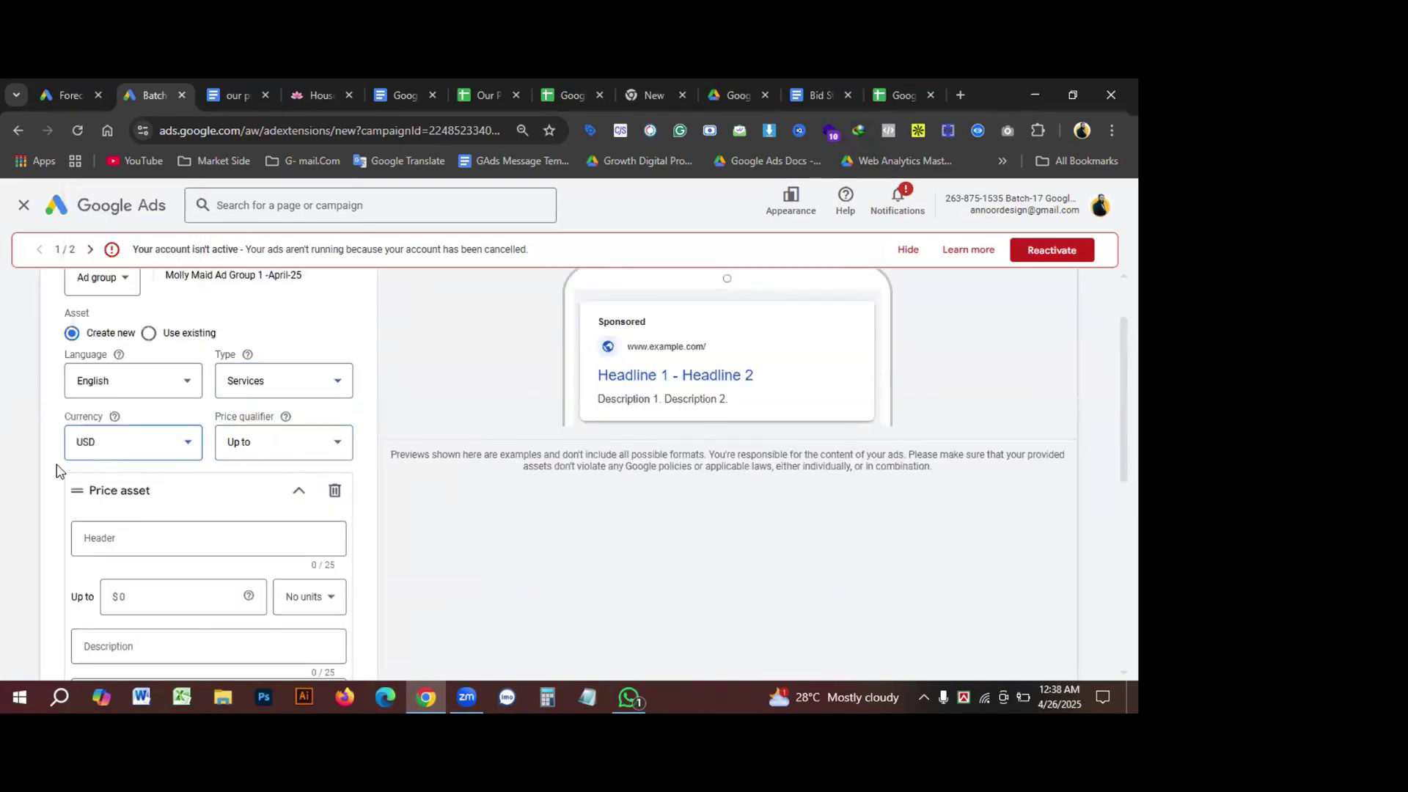
{"action": "scroll", "coordinate": [242, 447], "scroll_direction": "down", "scroll_amount": 1}
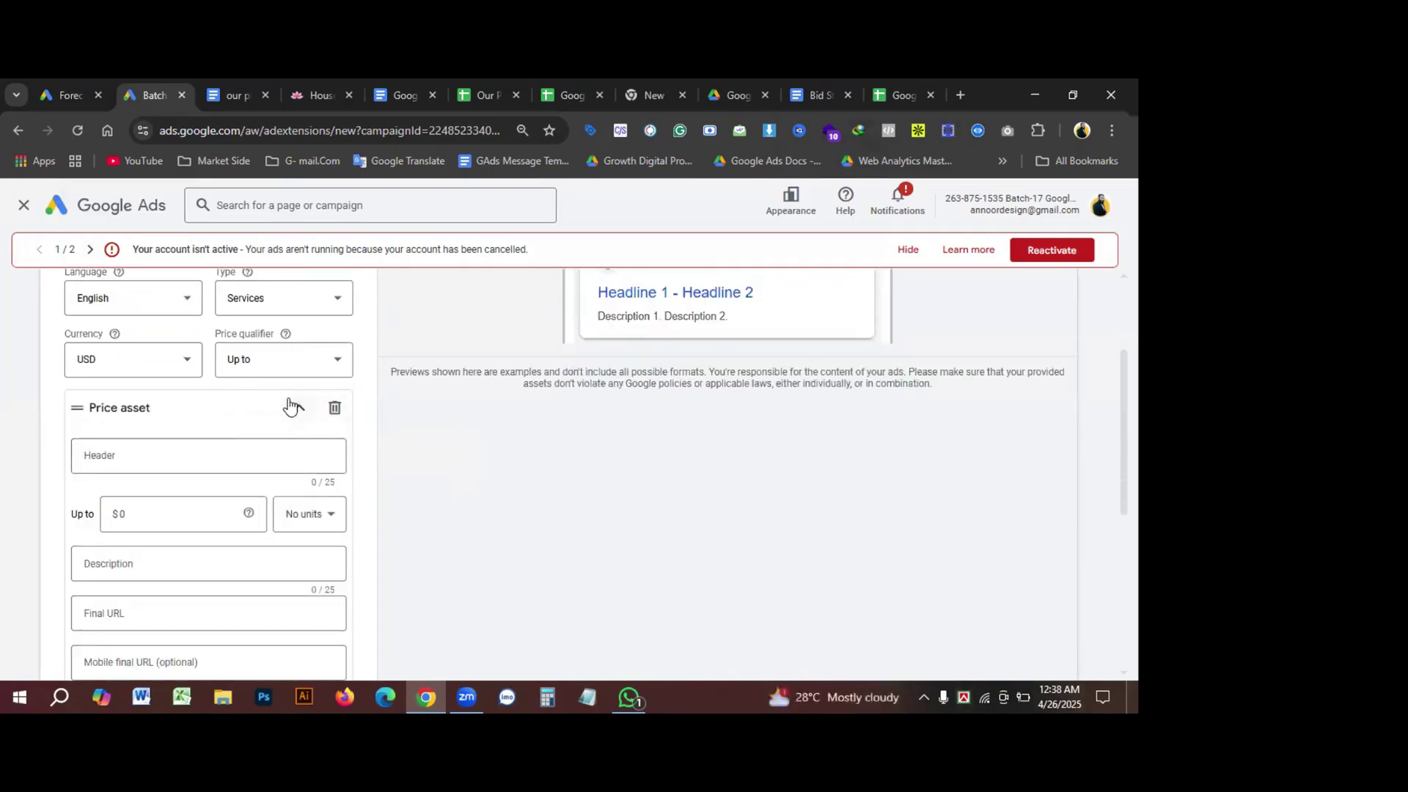
Step: Give the first price item an Up to price of $10 charged per day
{"action": "left_click", "coordinate": [297, 408]}
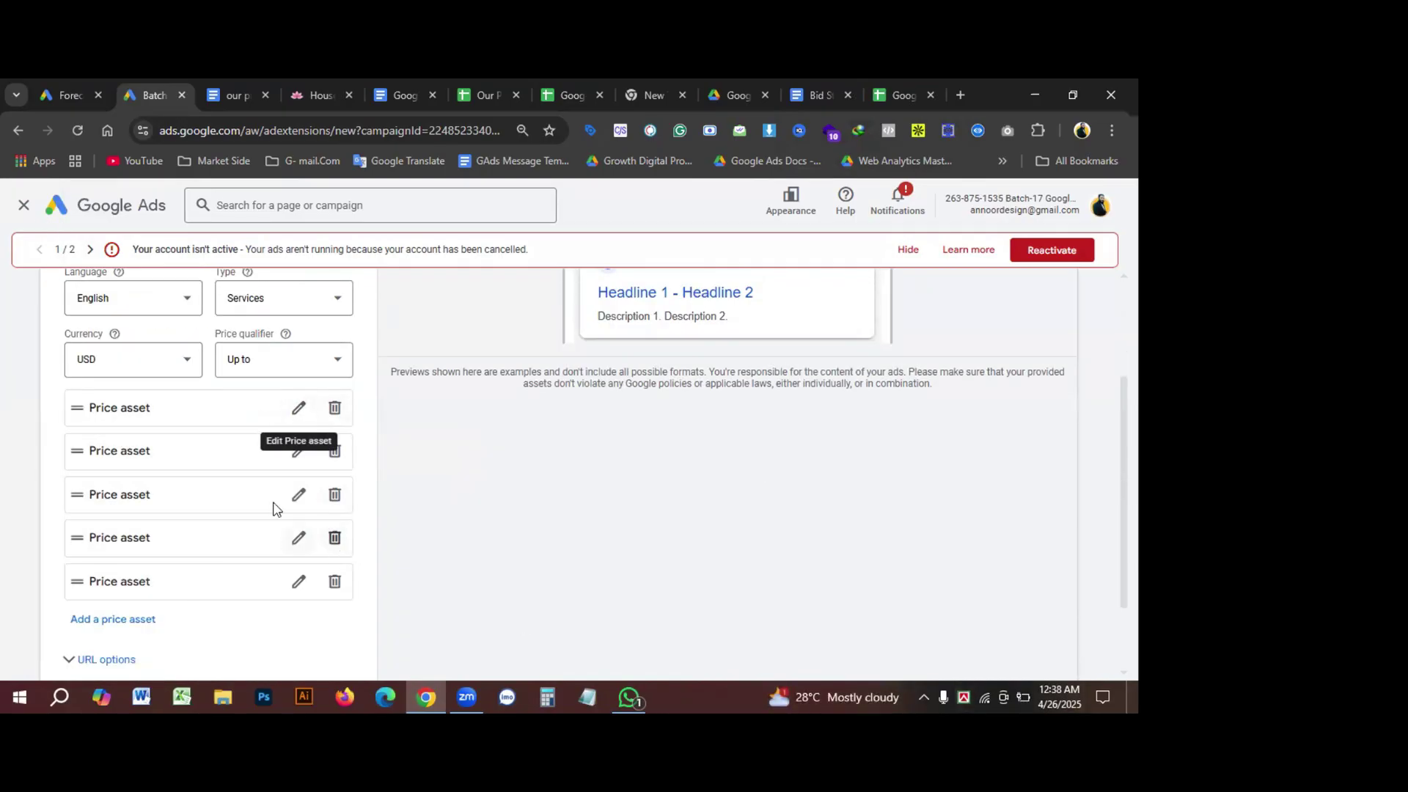
{"action": "left_click", "coordinate": [297, 408]}
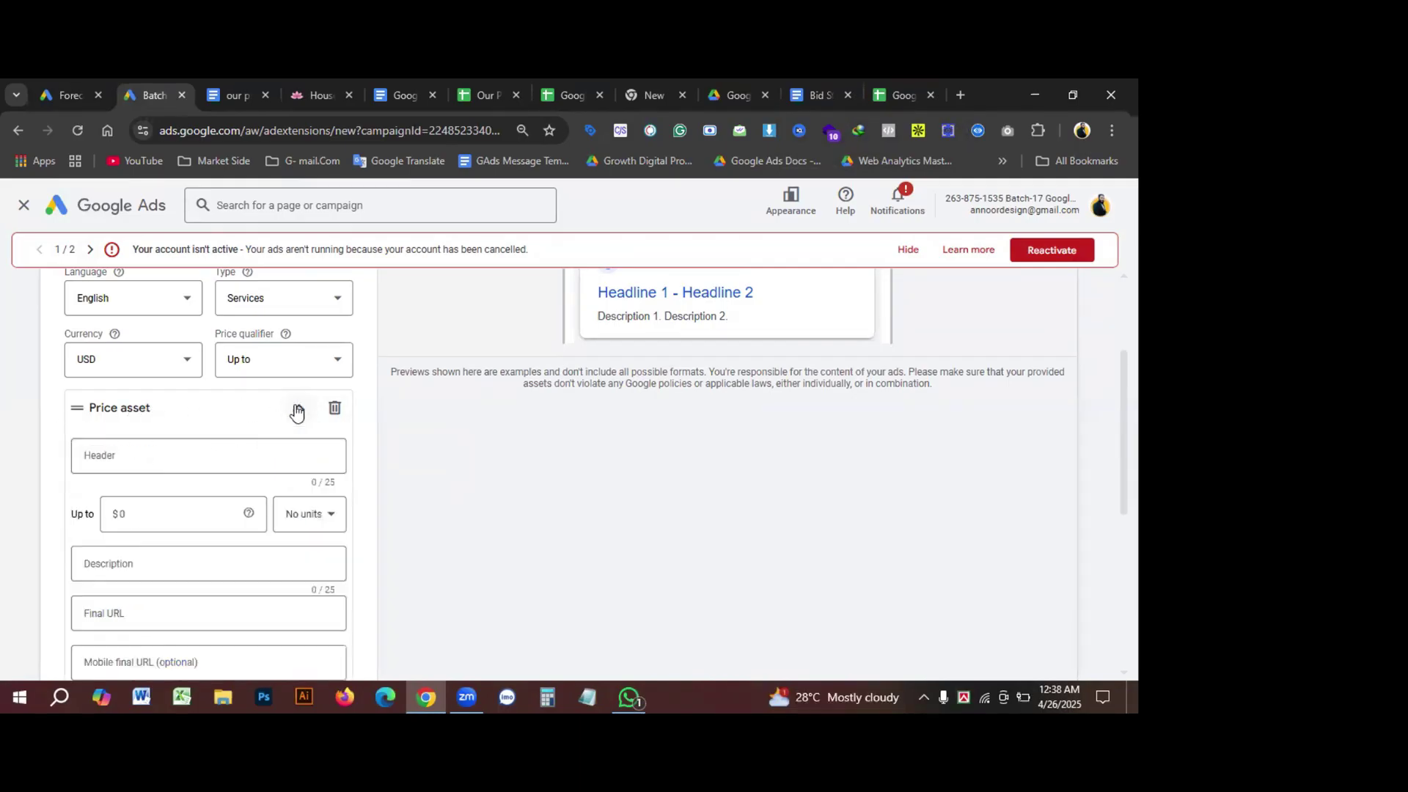
{"action": "left_click", "coordinate": [116, 450]}
{"action": "left_click", "coordinate": [143, 508]}
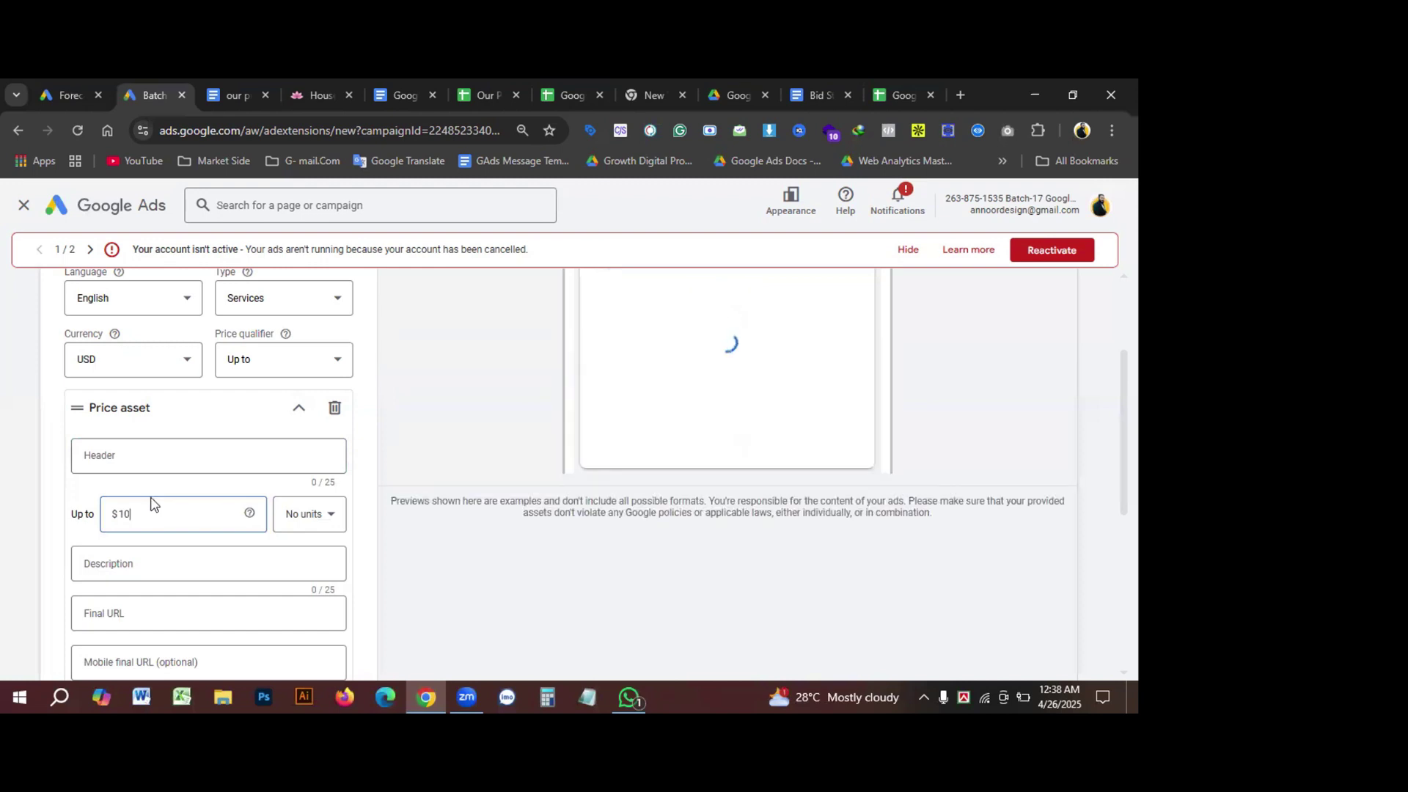
{"action": "left_click", "coordinate": [332, 517]}
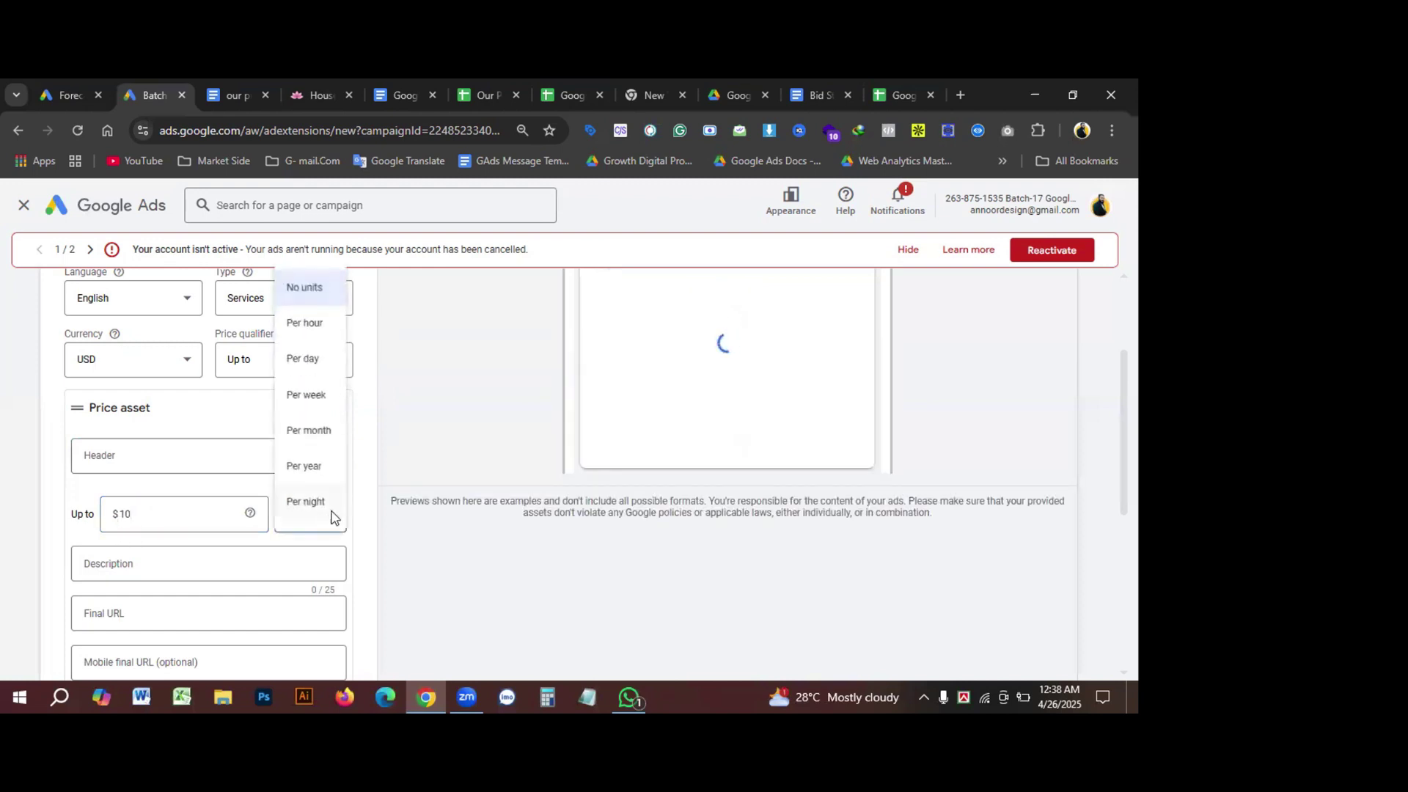
{"action": "left_click", "coordinate": [309, 360]}
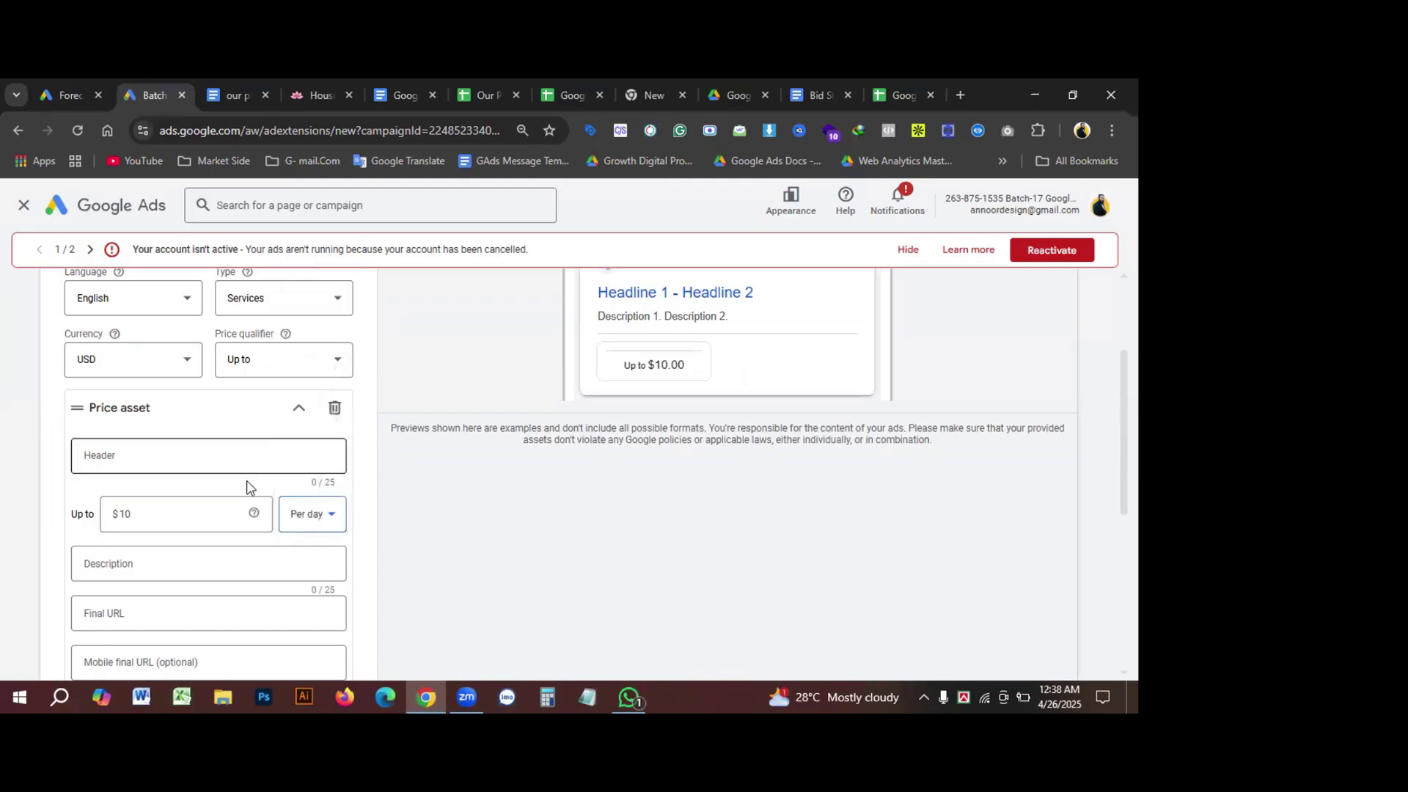
{"action": "left_click", "coordinate": [133, 455]}
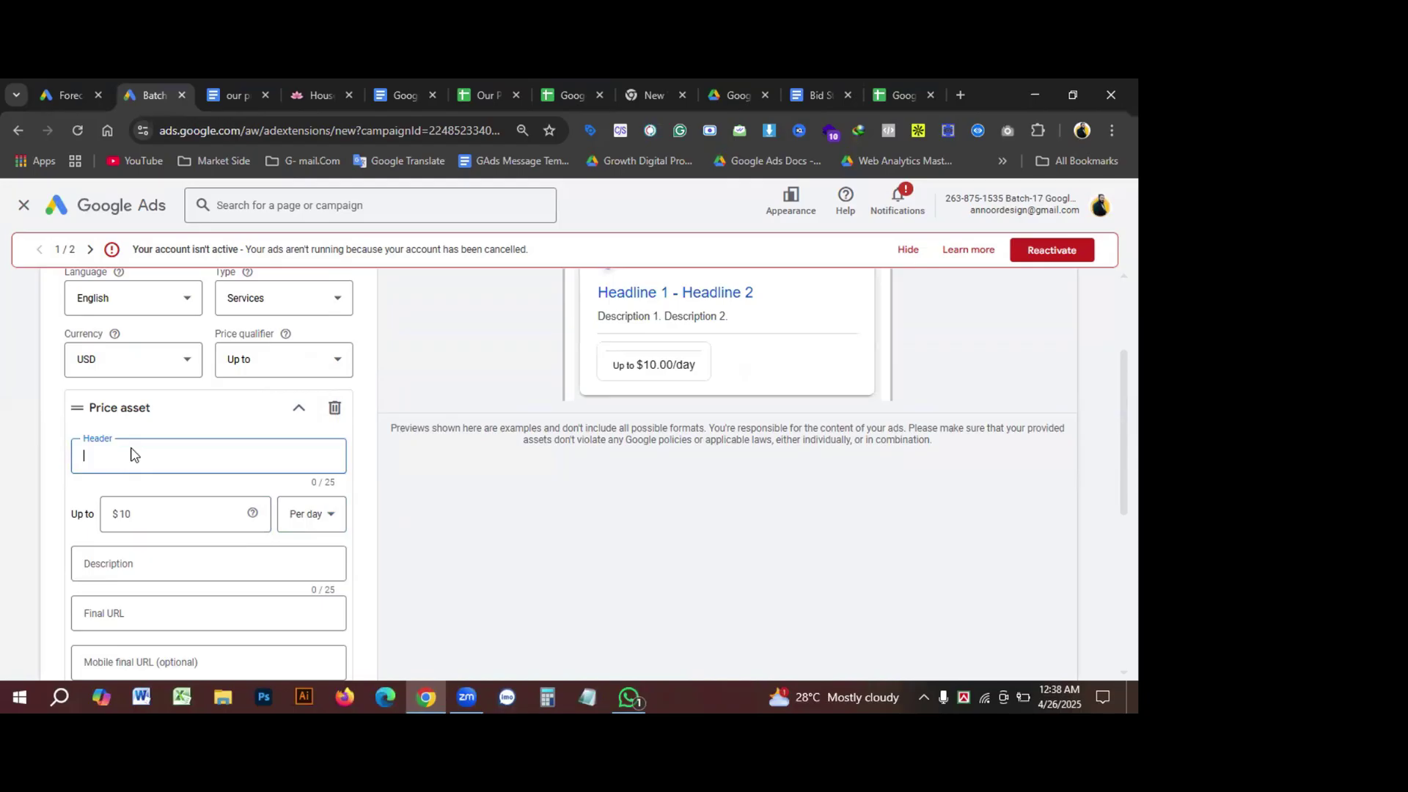
Step: Type 'Black Friday Sale' into the price item header, correcting the typos along the way
{"action": "scroll", "coordinate": [133, 454], "scroll_direction": "up", "scroll_amount": 1}
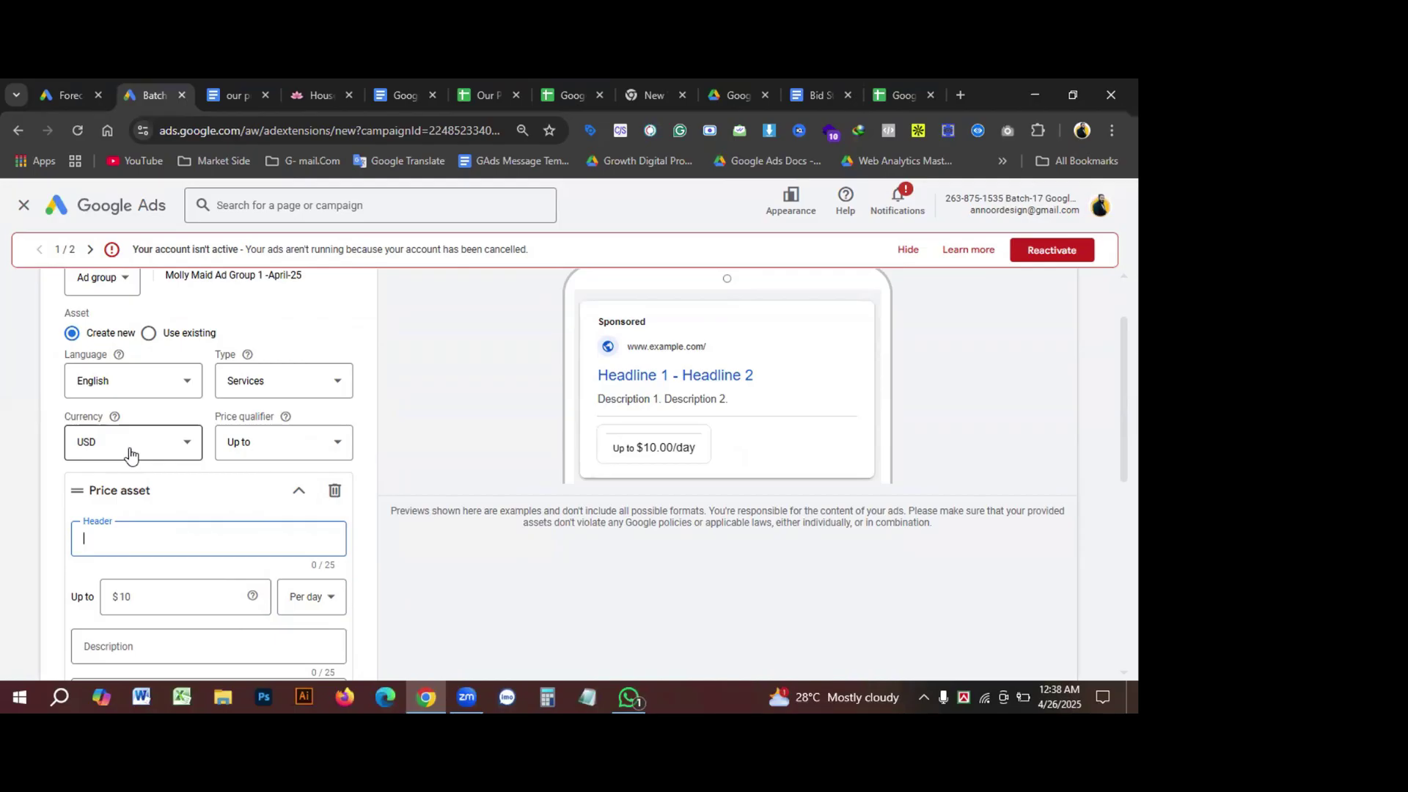
{"action": "type", "text": "dssds"}
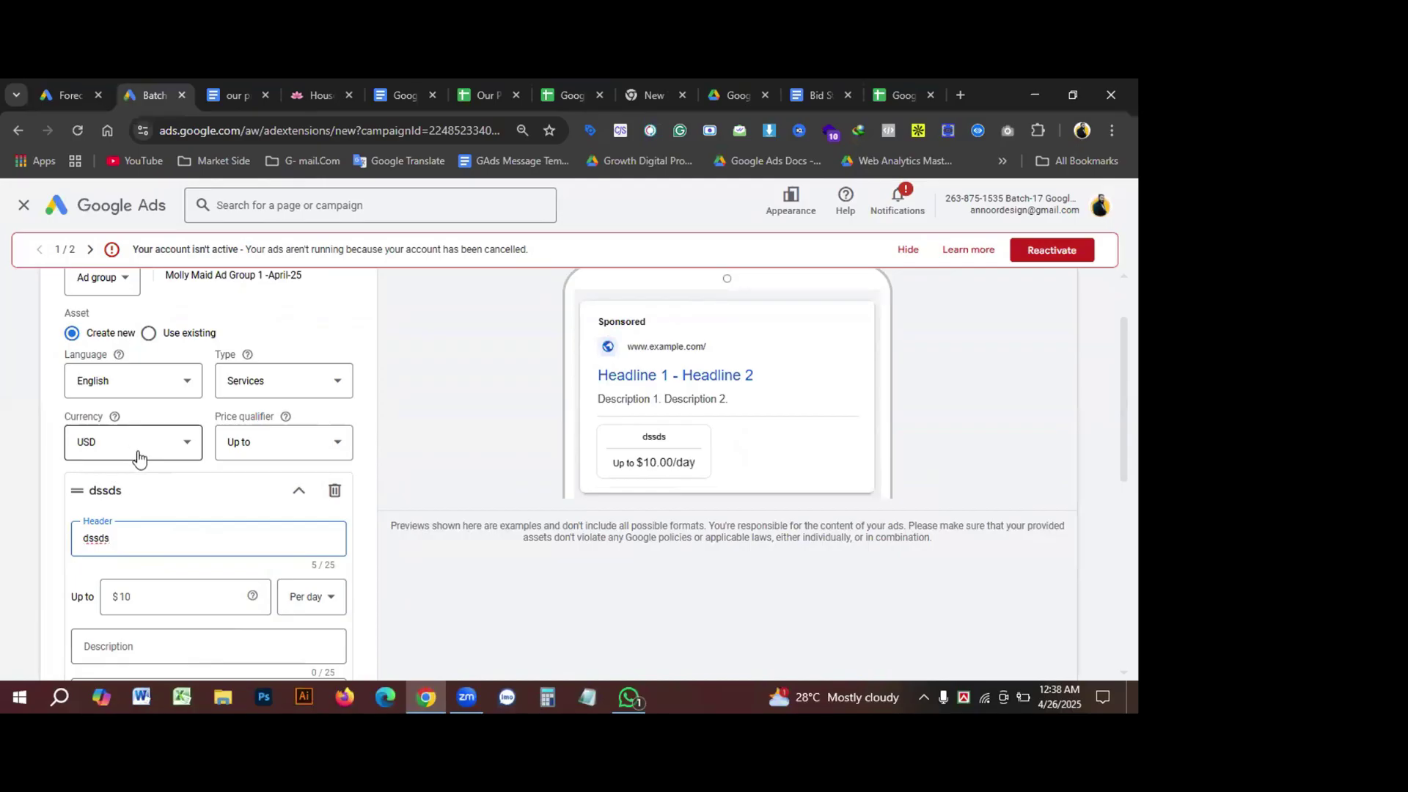
{"action": "double_click", "coordinate": [111, 538]}
{"action": "type", "text": "Black"}
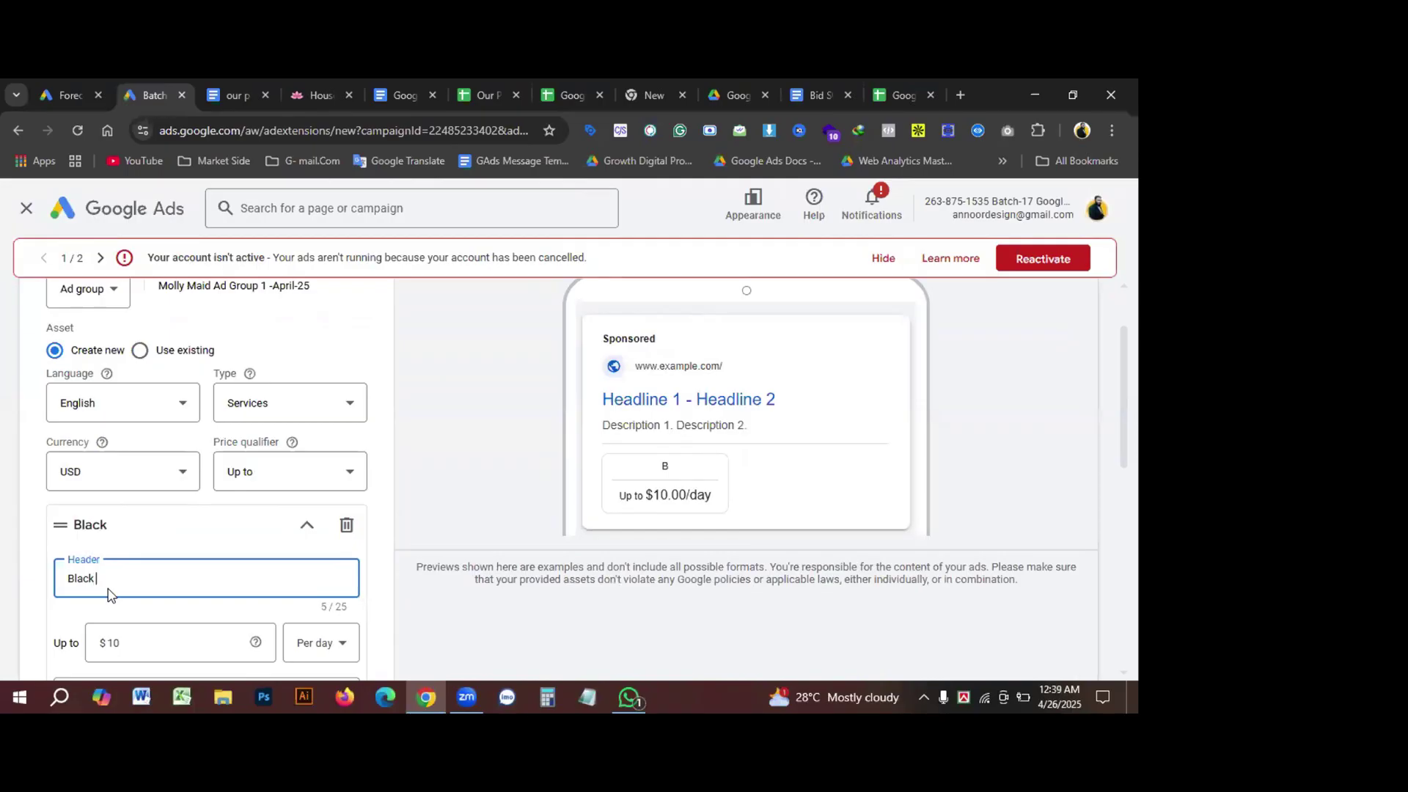
{"action": "type", "text": " Fir"}
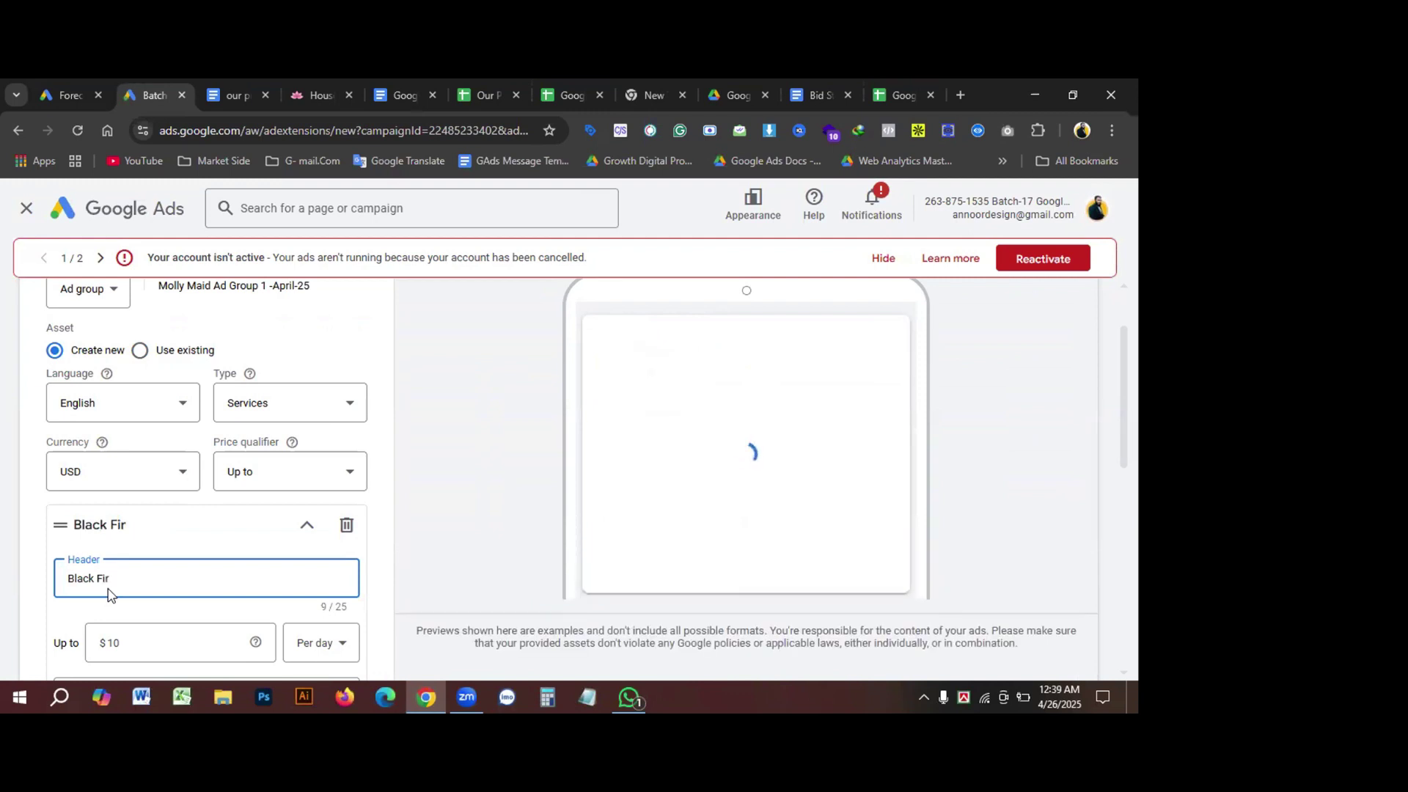
{"action": "key", "text": "BackSpace"}
{"action": "type", "text": "friday"}
{"action": "right_click", "coordinate": [106, 578]}
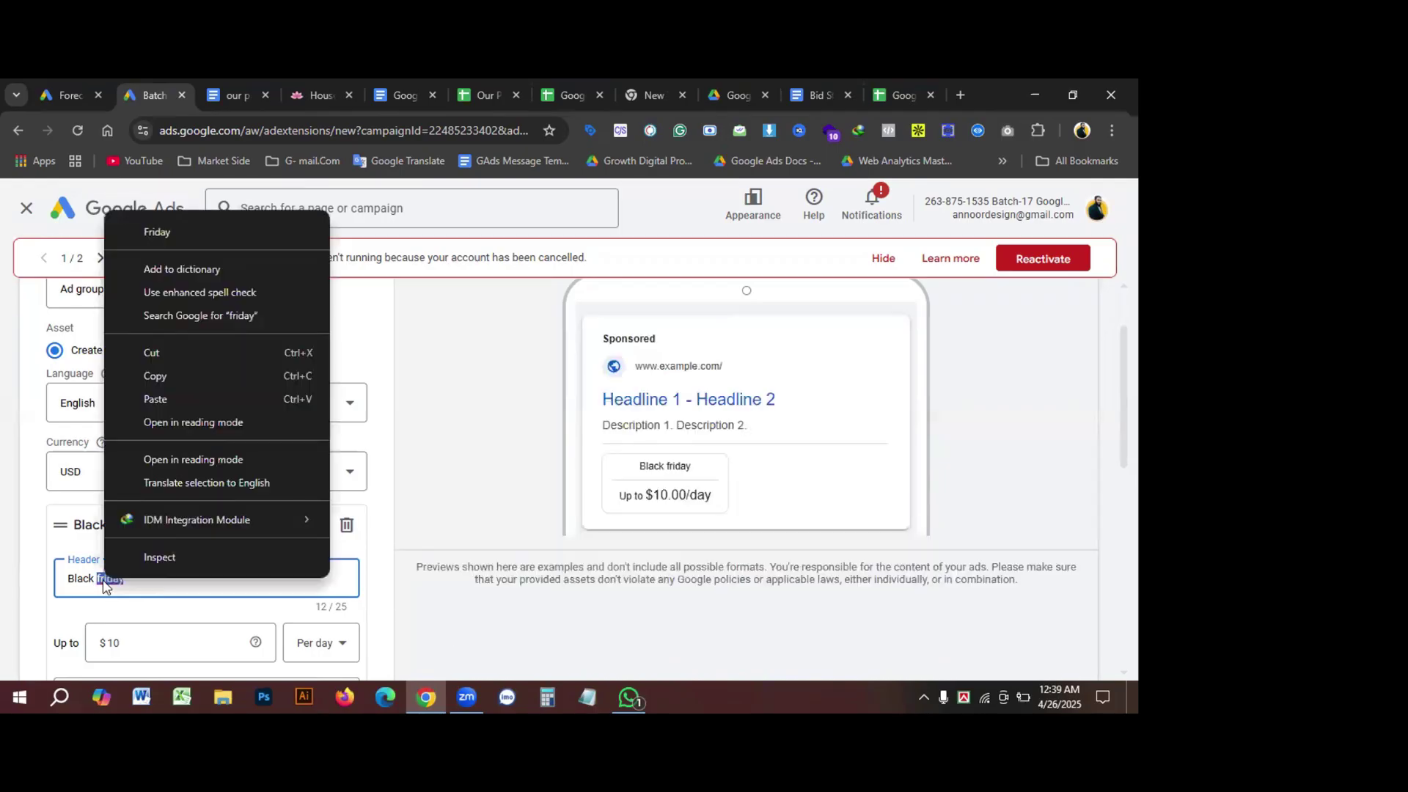
{"action": "left_click", "coordinate": [187, 231]}
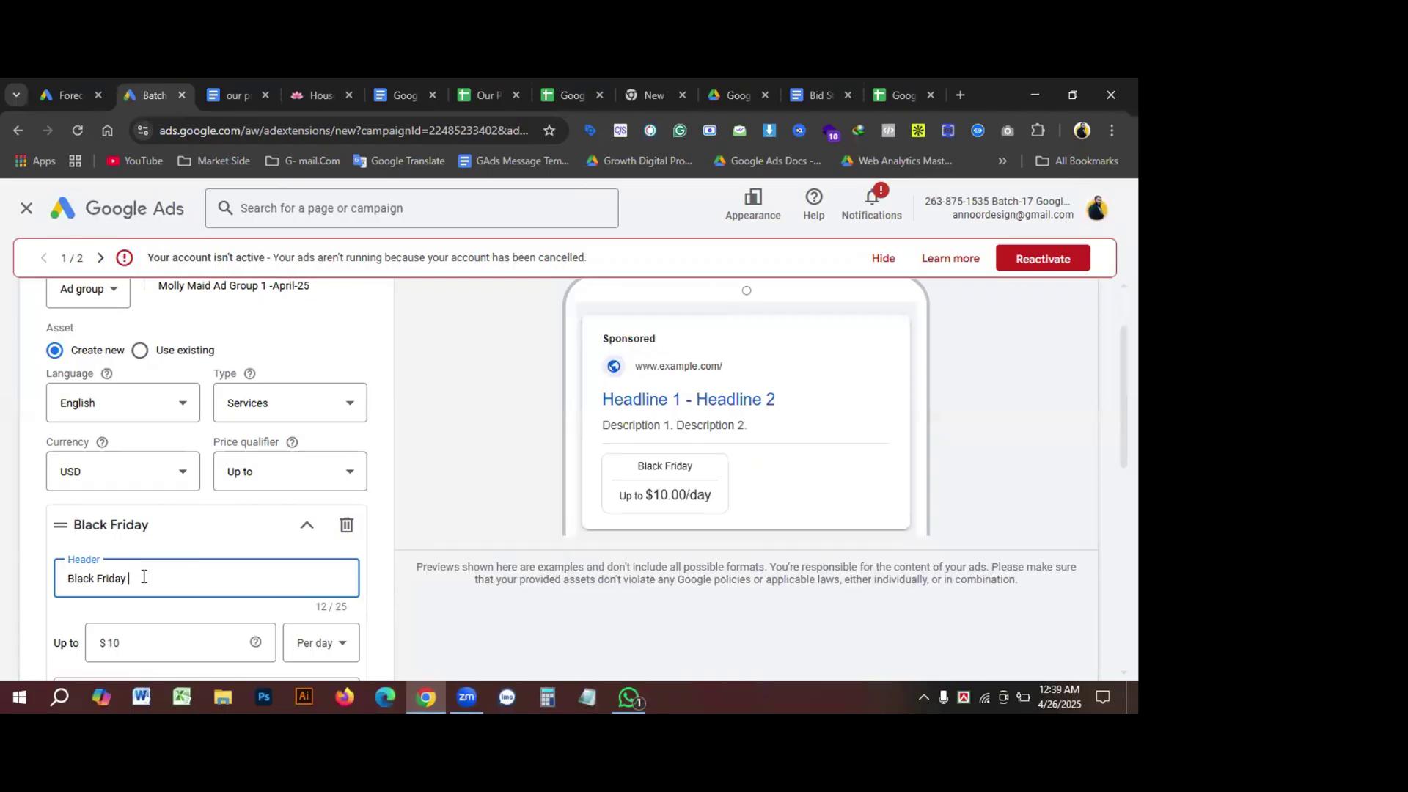
{"action": "type", "text": "Sell"}
{"action": "left_click_drag", "start_coordinate": [135, 581], "coordinate": [157, 577]}
{"action": "type", "text": "ale"}
{"action": "scroll", "coordinate": [183, 579], "scroll_direction": "down", "scroll_amount": 1}
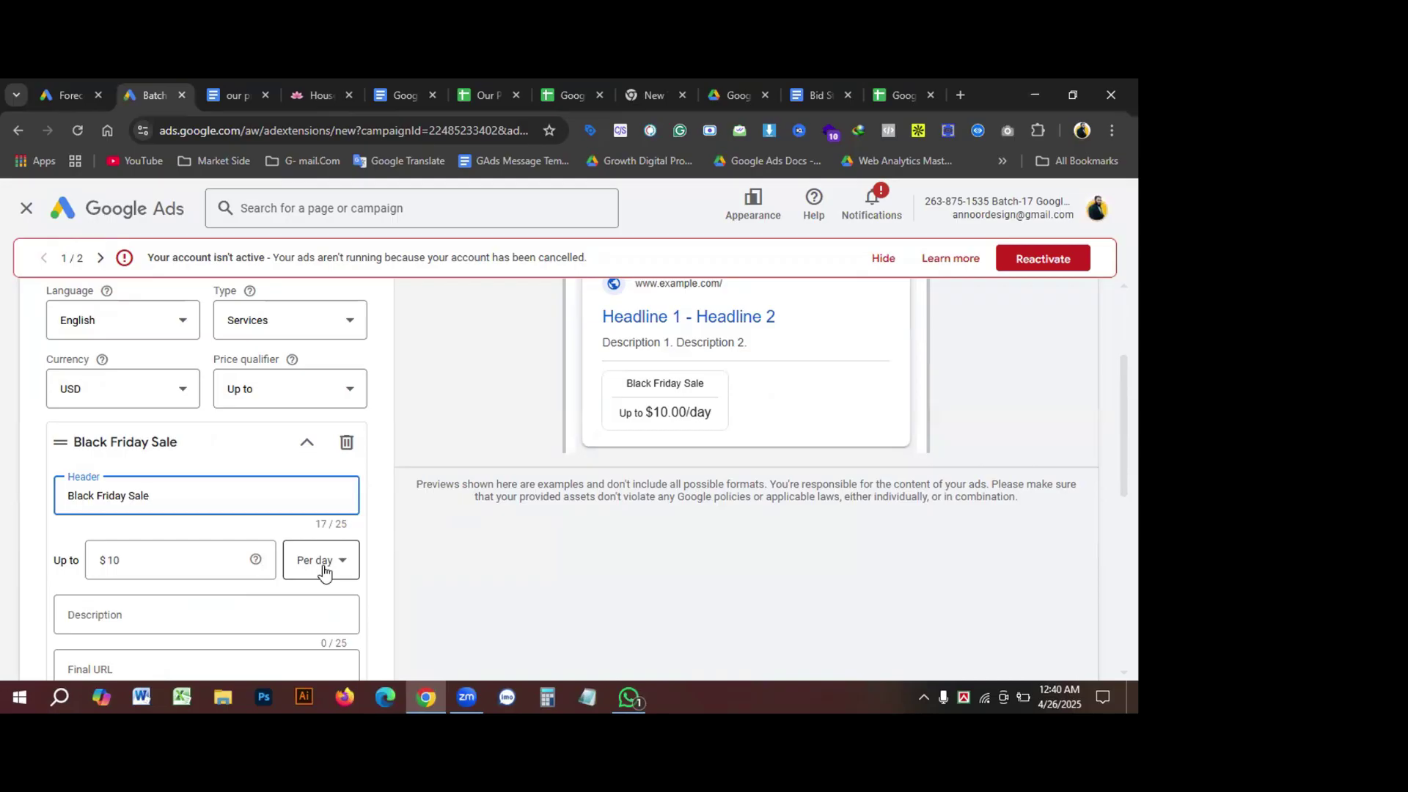
Step: Paste the Molly Maid our-services page address as the price item's Final URL
{"action": "scroll", "coordinate": [139, 547], "scroll_direction": "down", "scroll_amount": 2}
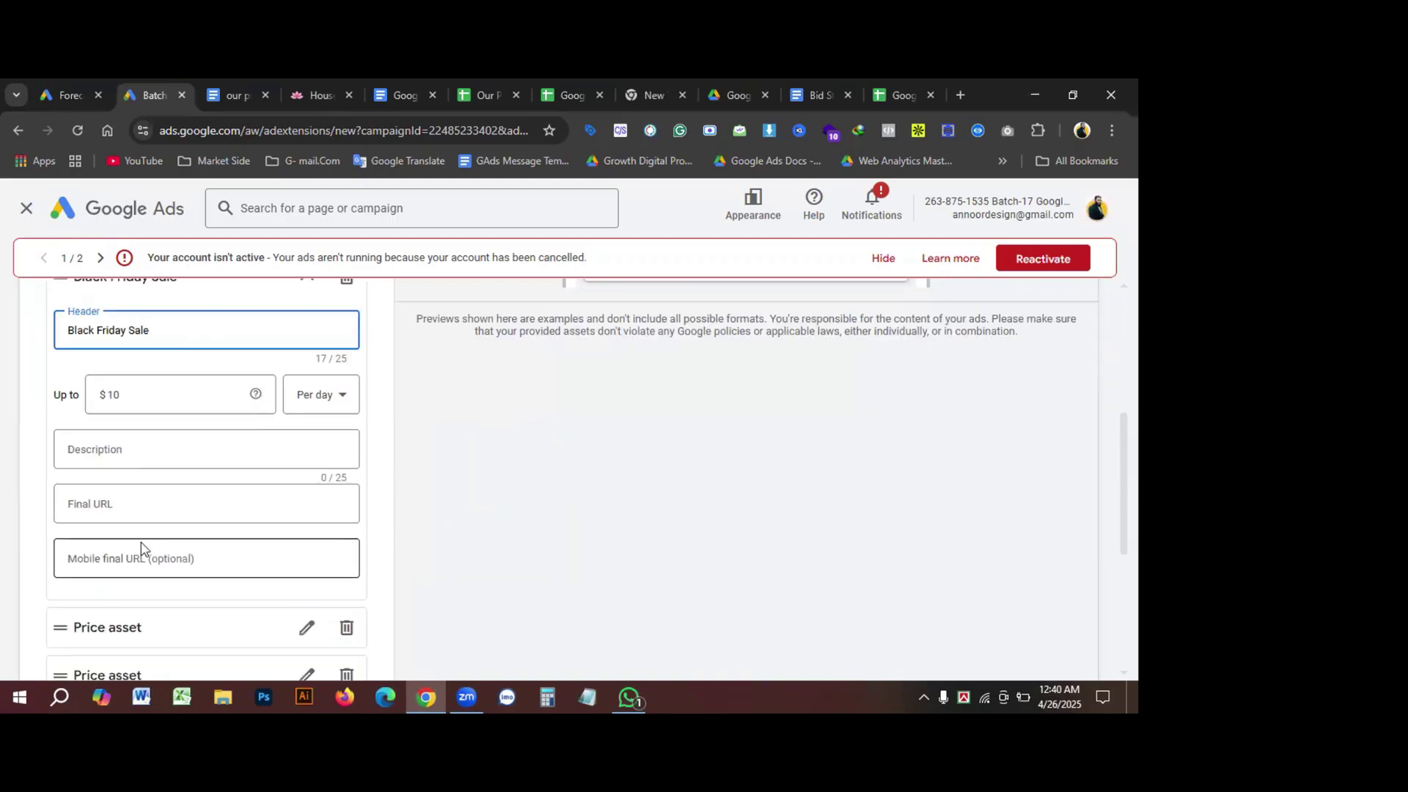
{"action": "left_click", "coordinate": [110, 460]}
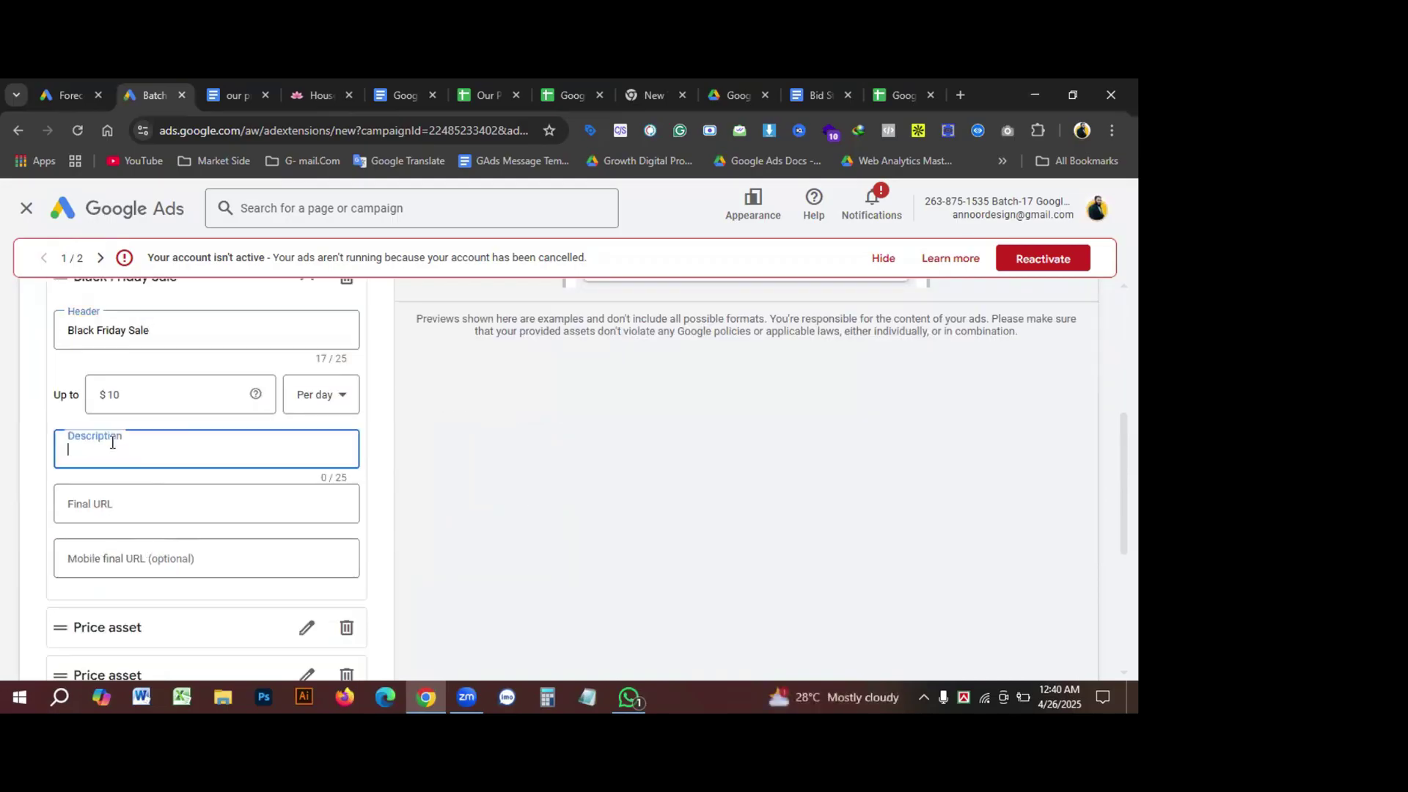
{"action": "left_click", "coordinate": [121, 513]}
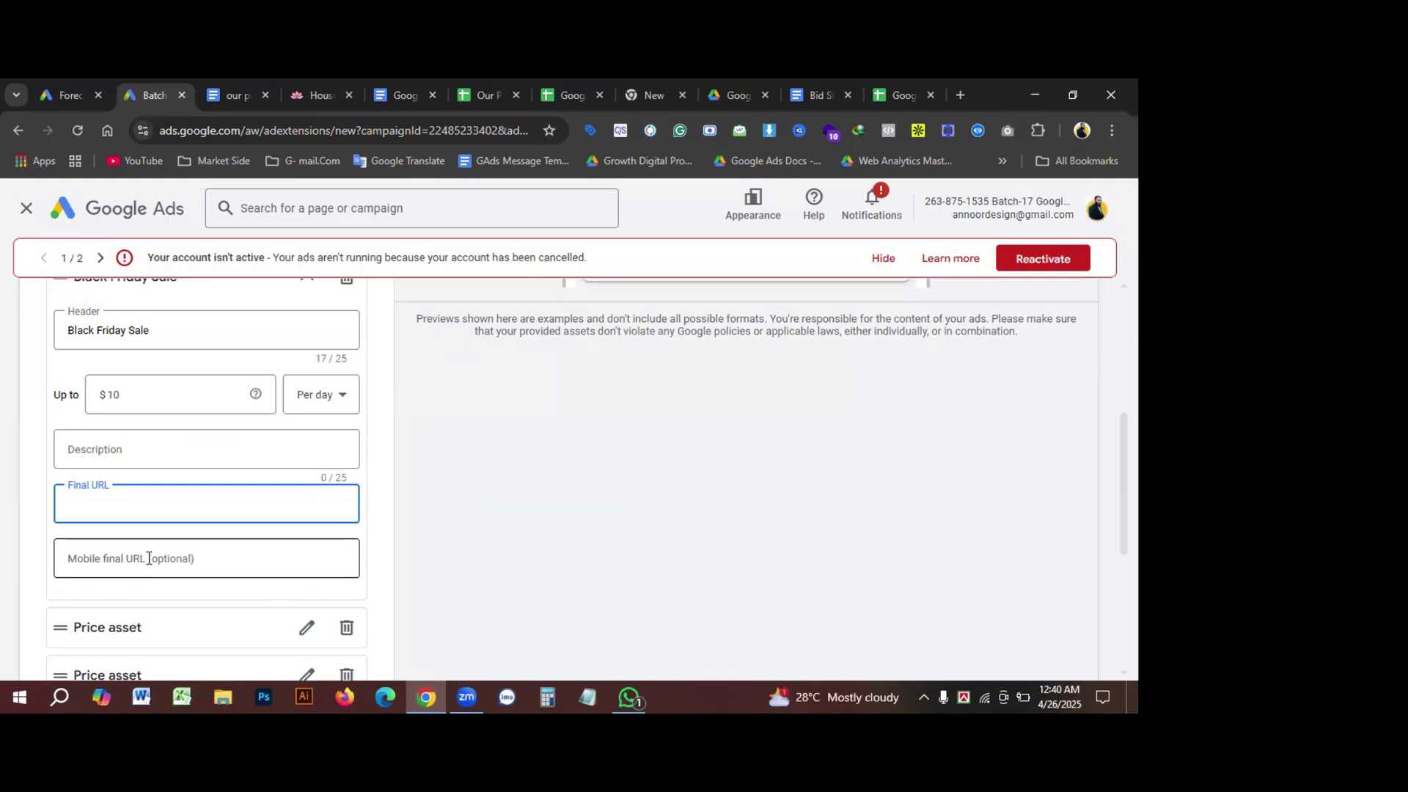
{"action": "left_click", "coordinate": [208, 555]}
{"action": "left_click", "coordinate": [119, 501]}
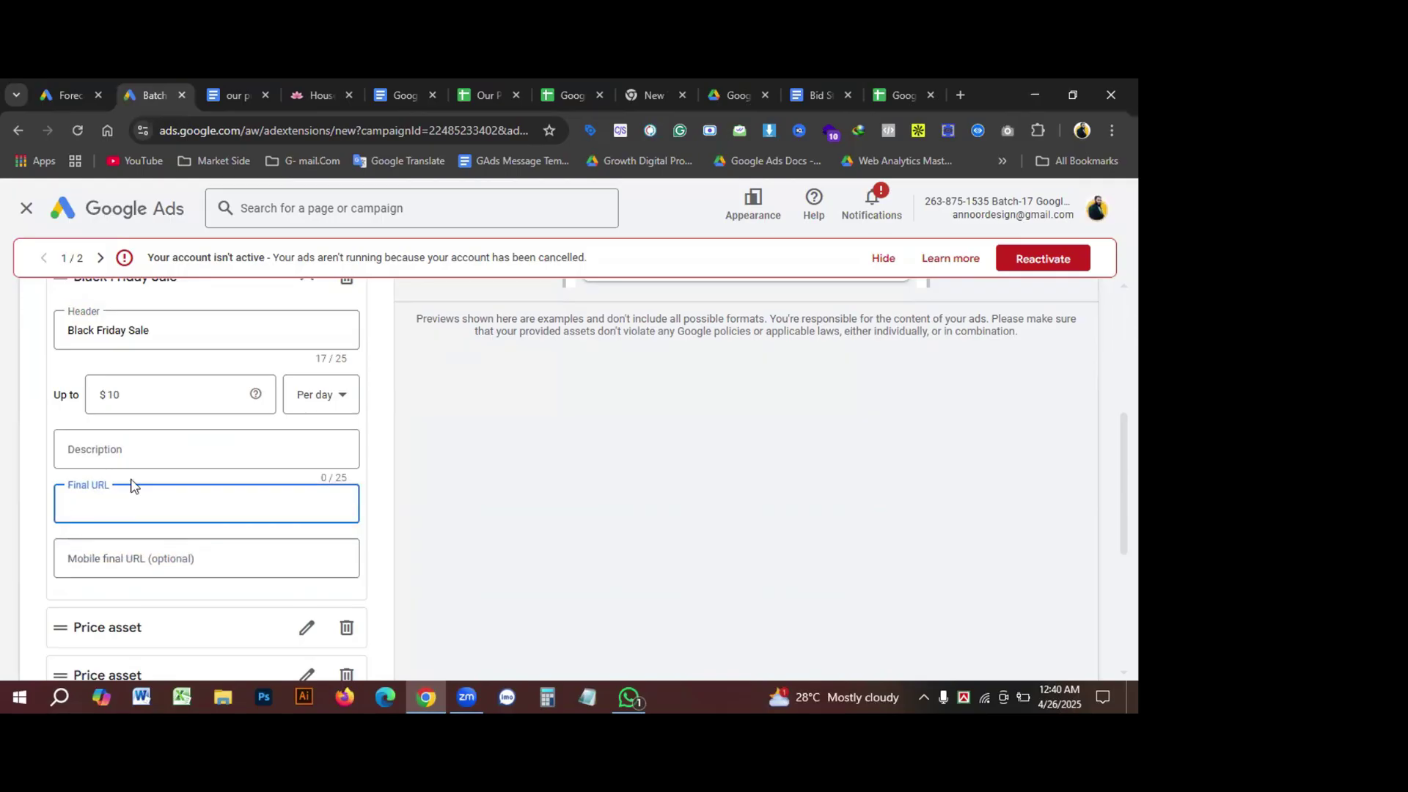
{"action": "scroll", "coordinate": [287, 470], "scroll_direction": "up", "scroll_amount": 1}
{"action": "left_click", "coordinate": [314, 95]}
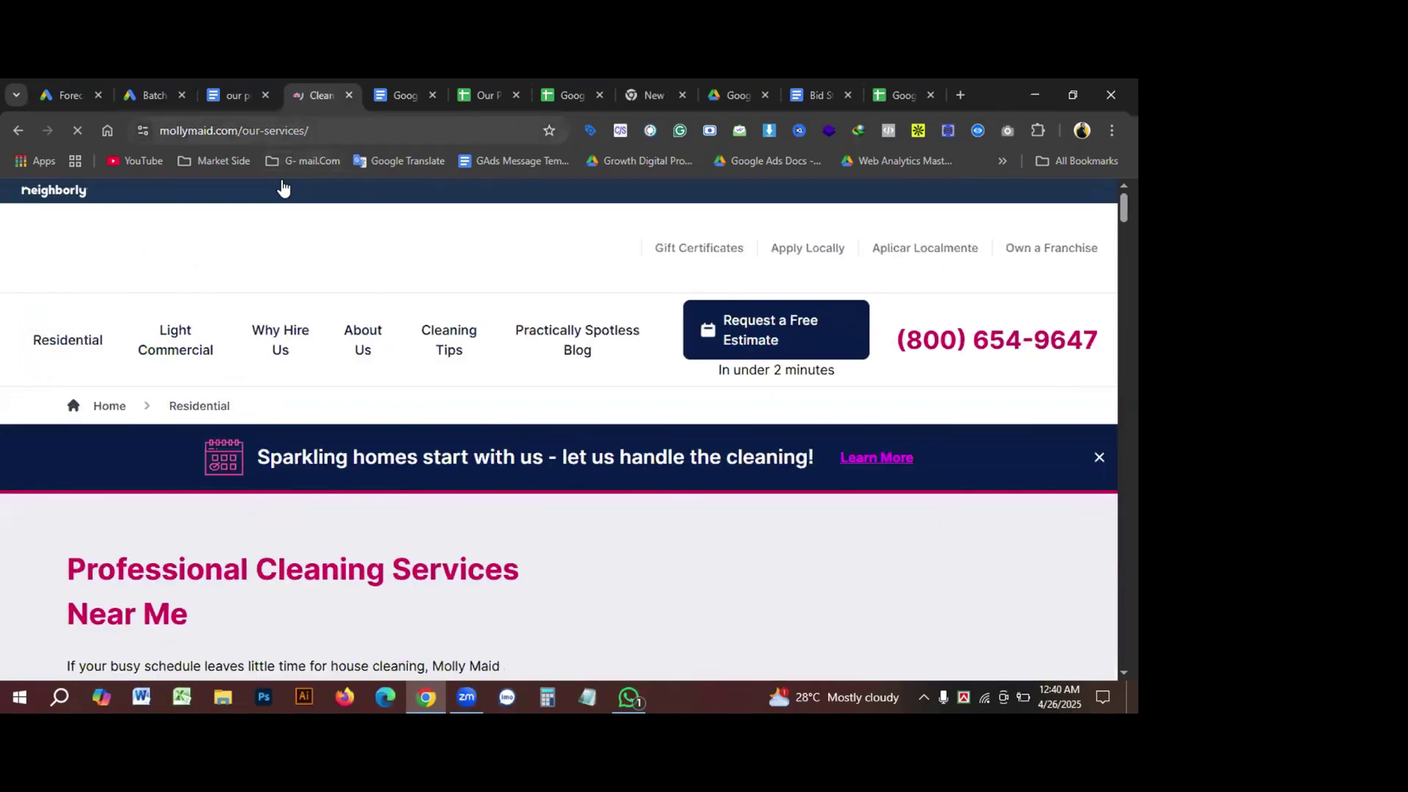
{"action": "triple_click", "coordinate": [350, 131]}
{"action": "key", "text": "ctrl+c"}
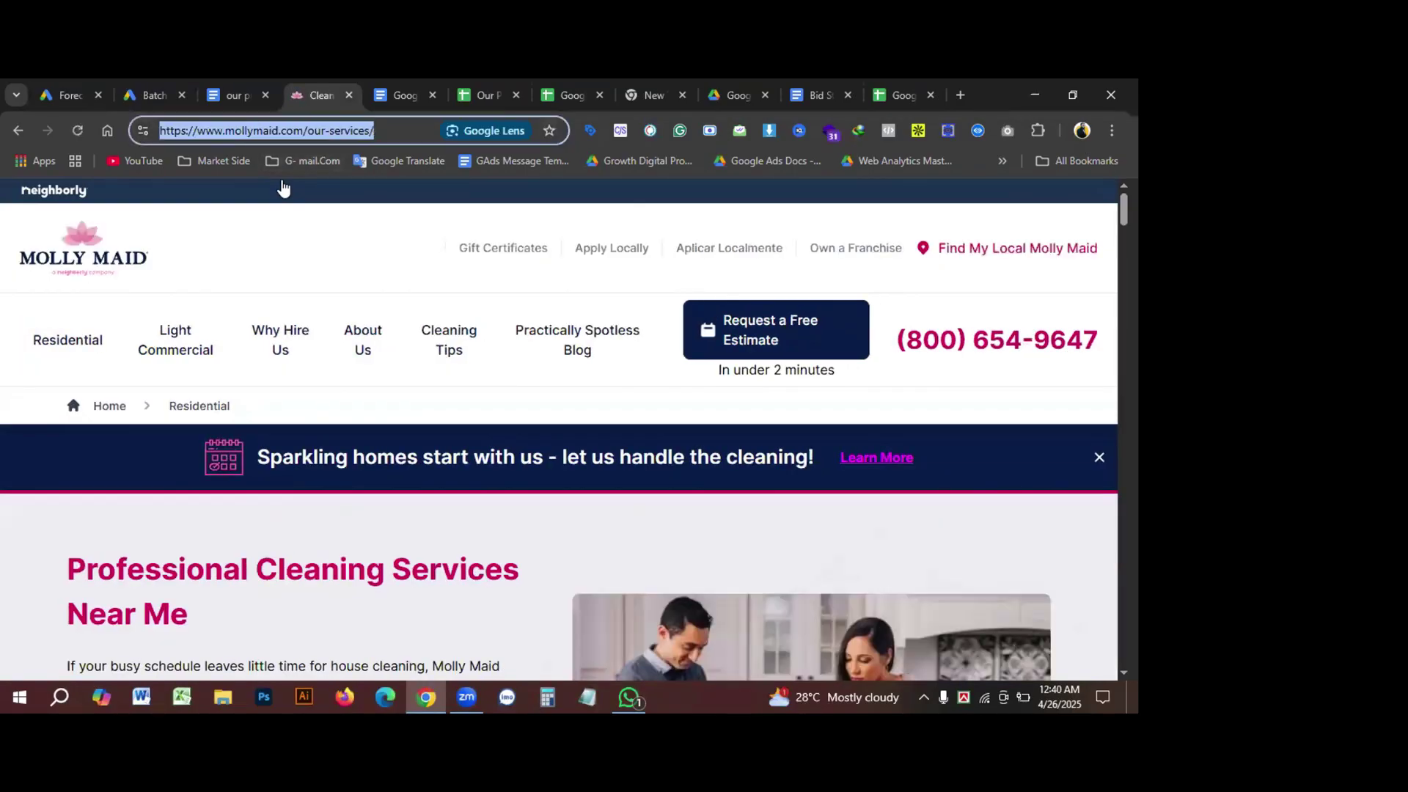
{"action": "left_click", "coordinate": [146, 95]}
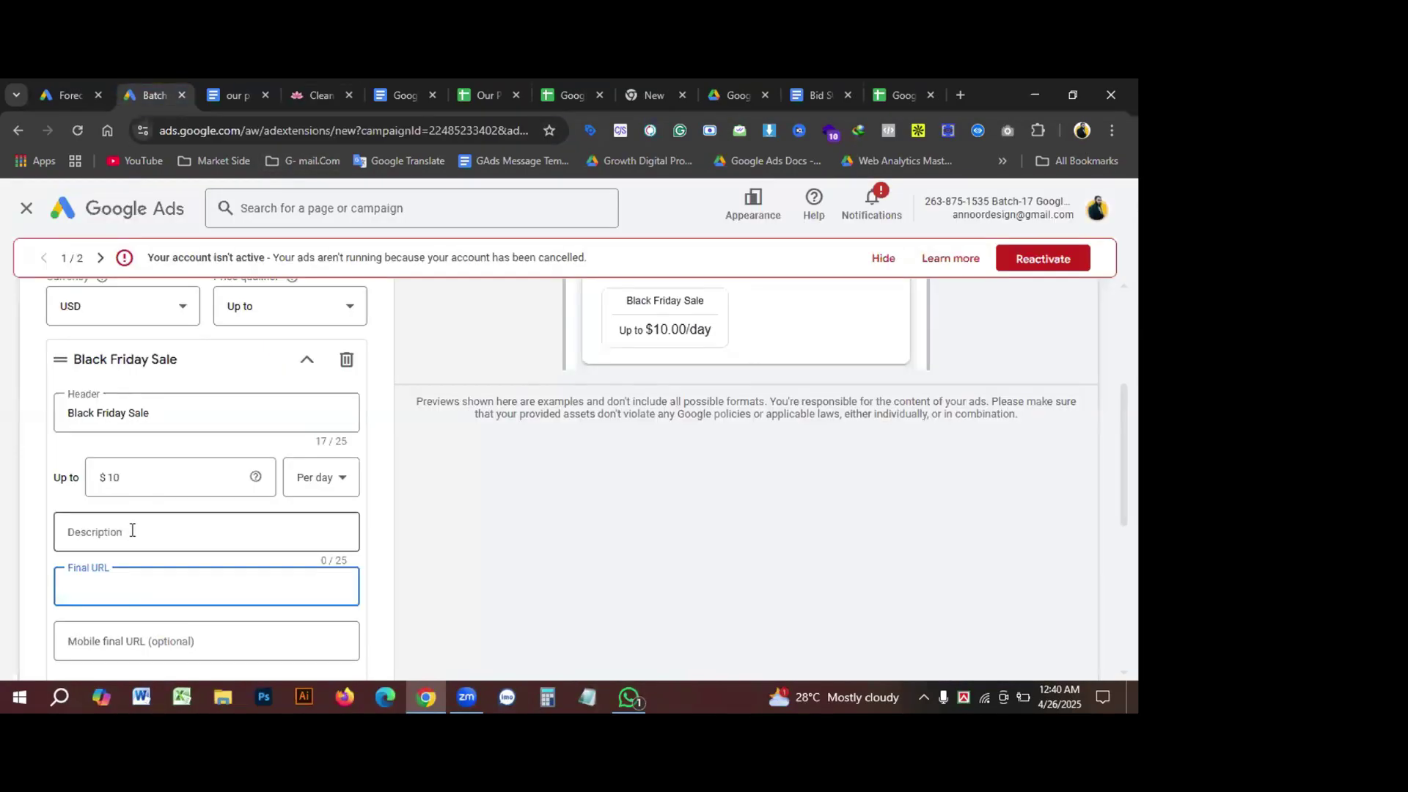
{"action": "key", "text": "ctrl+v"}
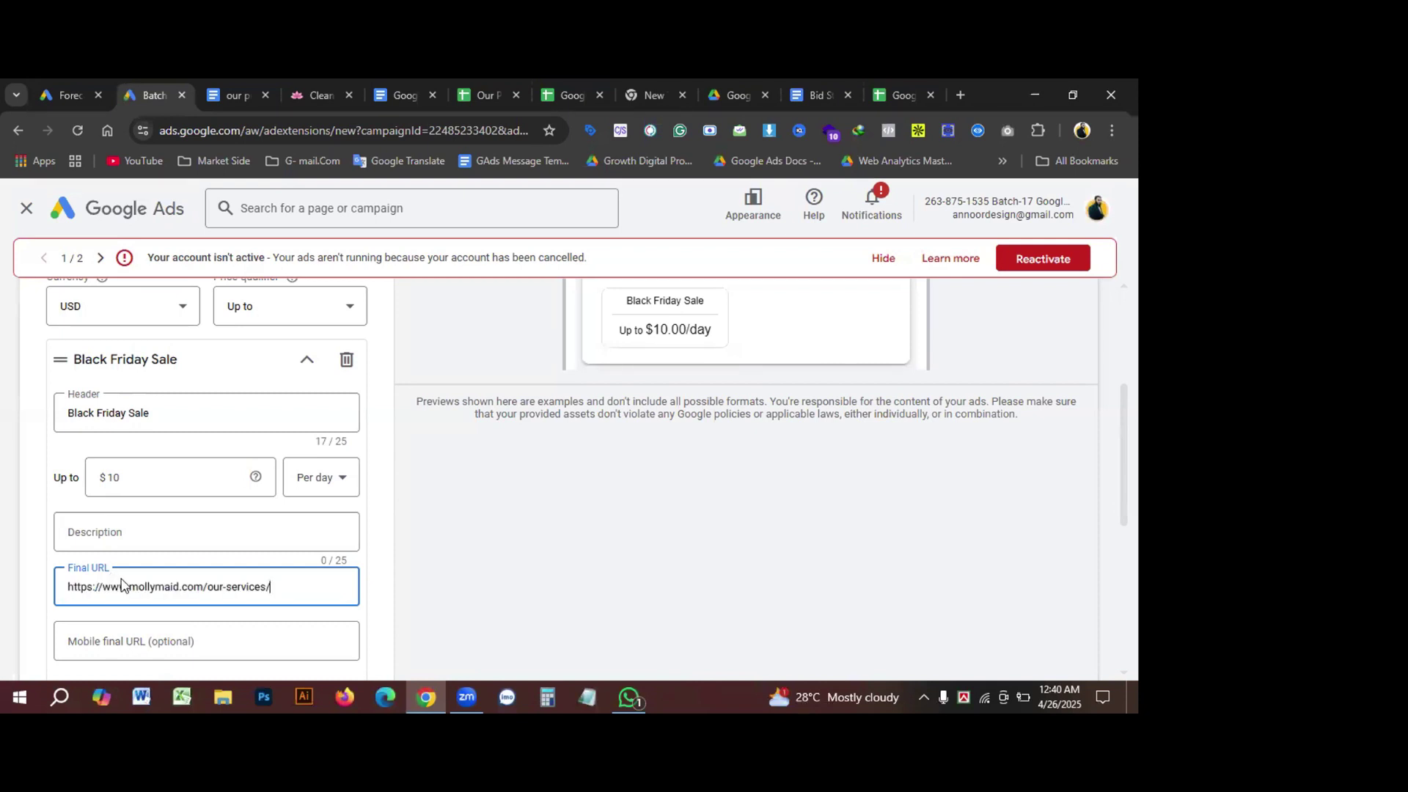
Step: Set the description to 'Cleaning Services Near Me' from the site heading, dropping 'Professional'
{"action": "left_click", "coordinate": [138, 527]}
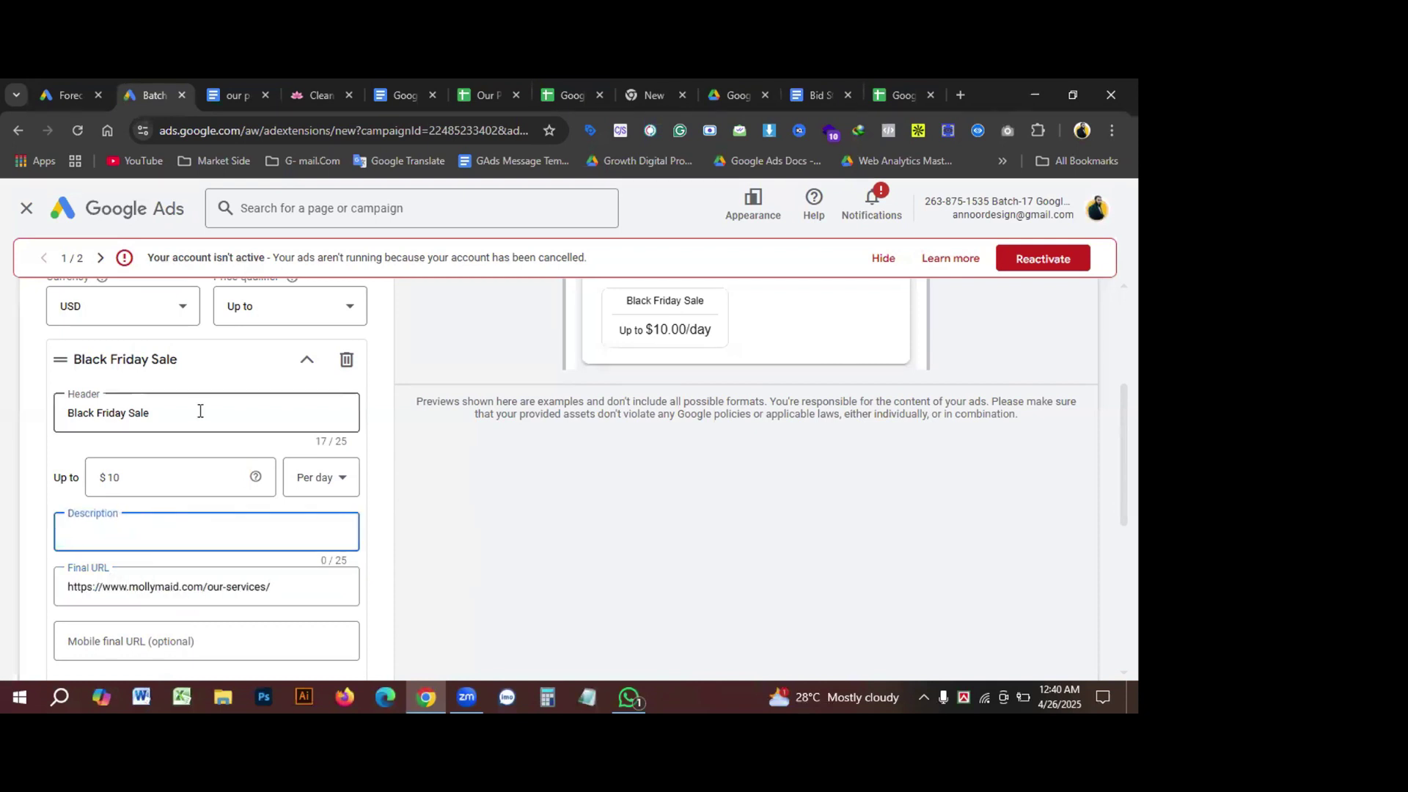
{"action": "left_click", "coordinate": [284, 95]}
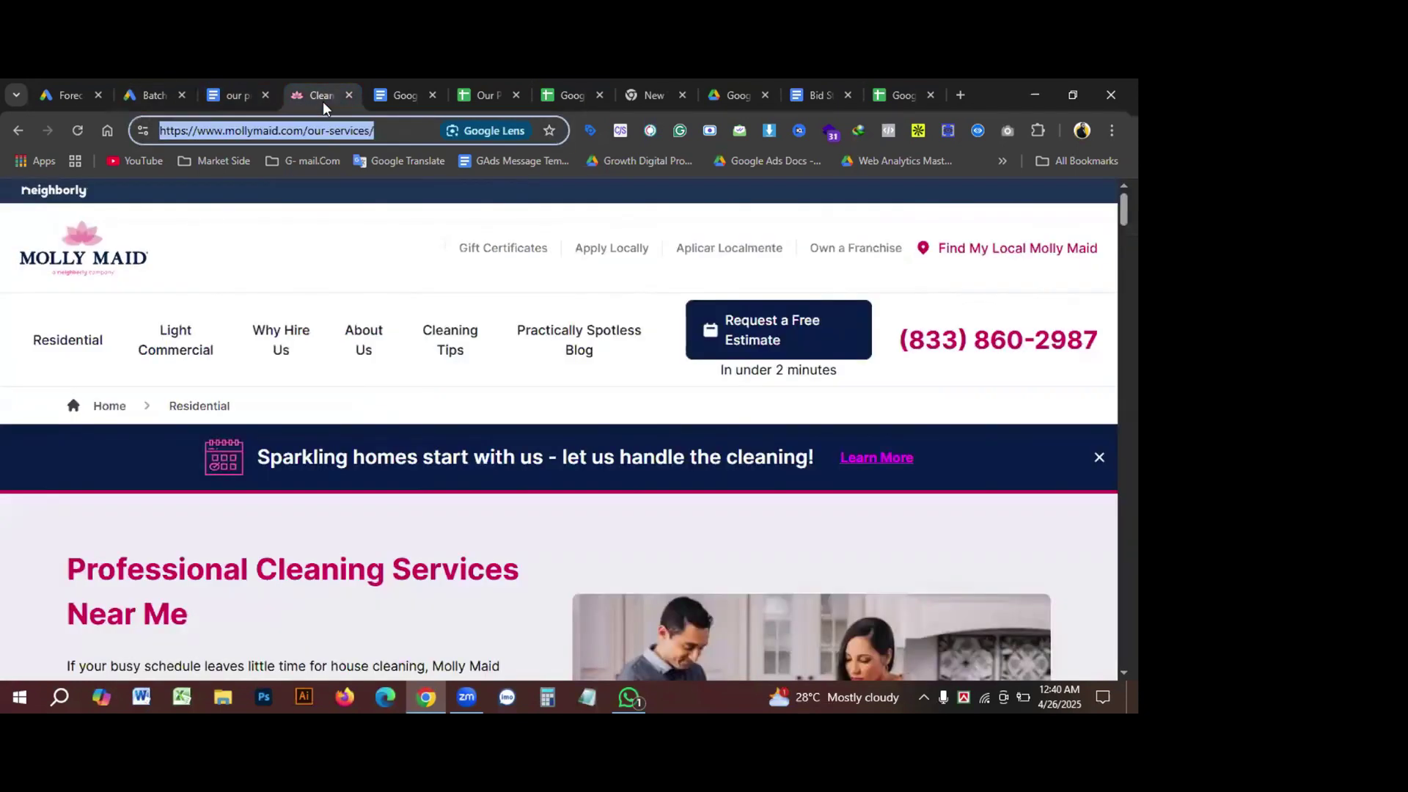
{"action": "left_click_drag", "start_coordinate": [68, 570], "coordinate": [190, 617]}
{"action": "key", "text": "ctrl+c"}
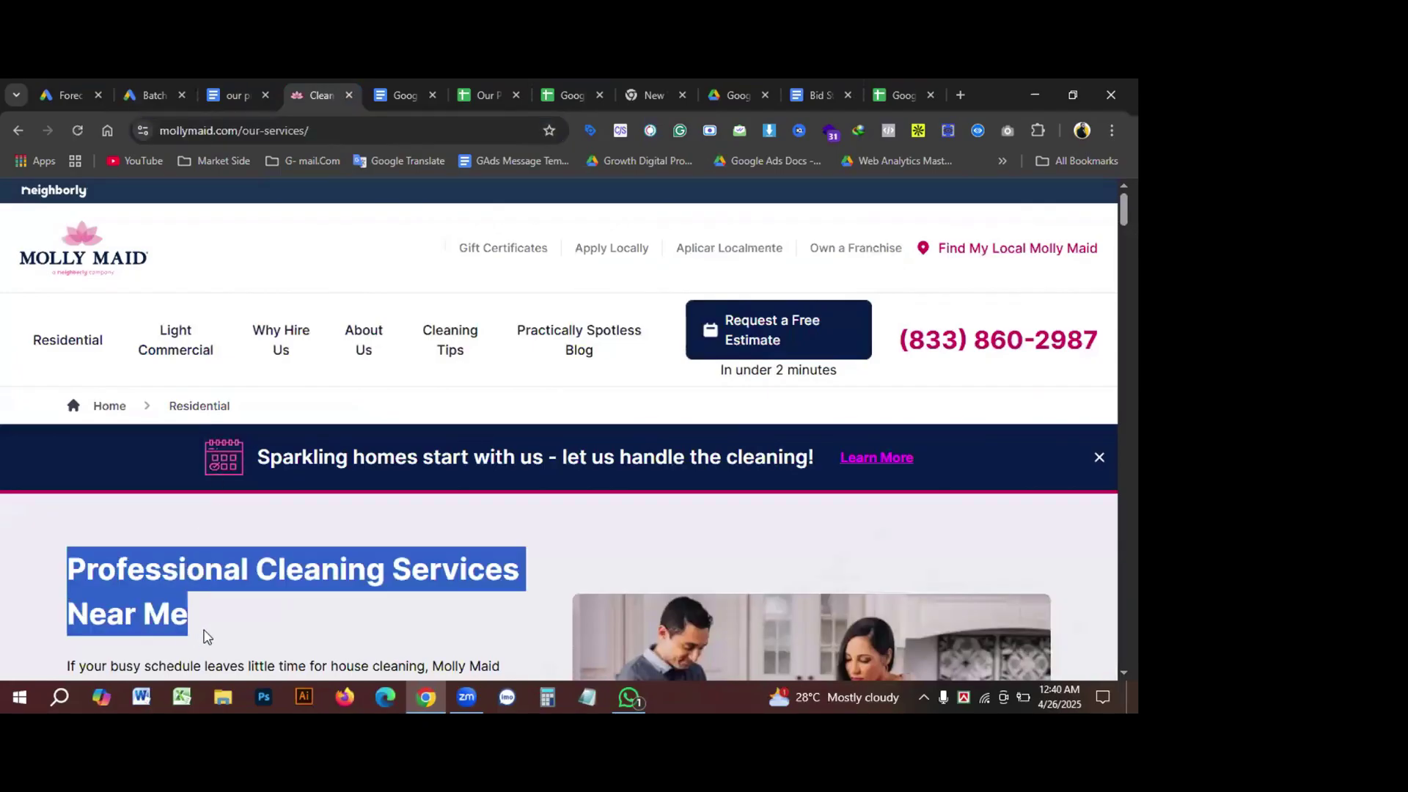
{"action": "left_click", "coordinate": [151, 95]}
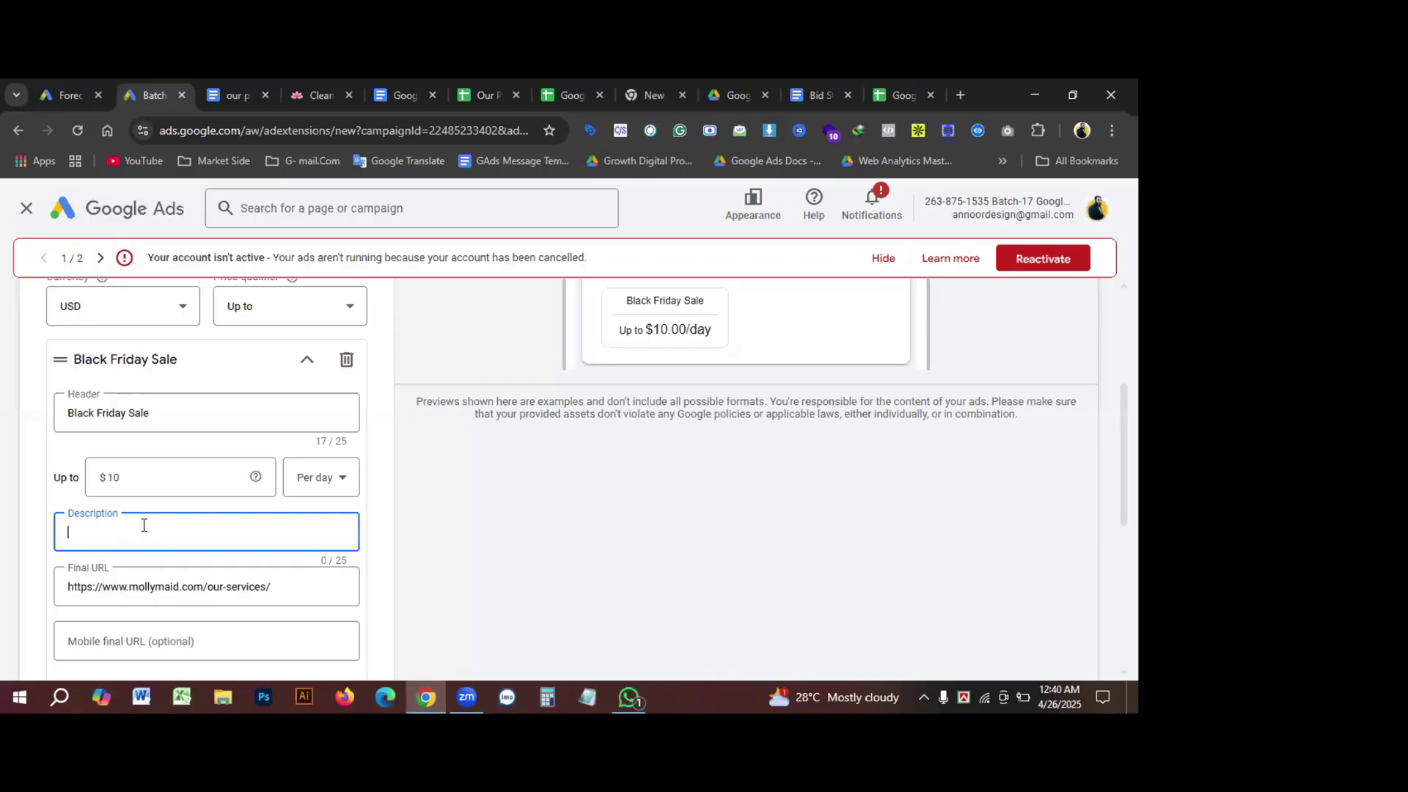
{"action": "key", "text": "ctrl+v"}
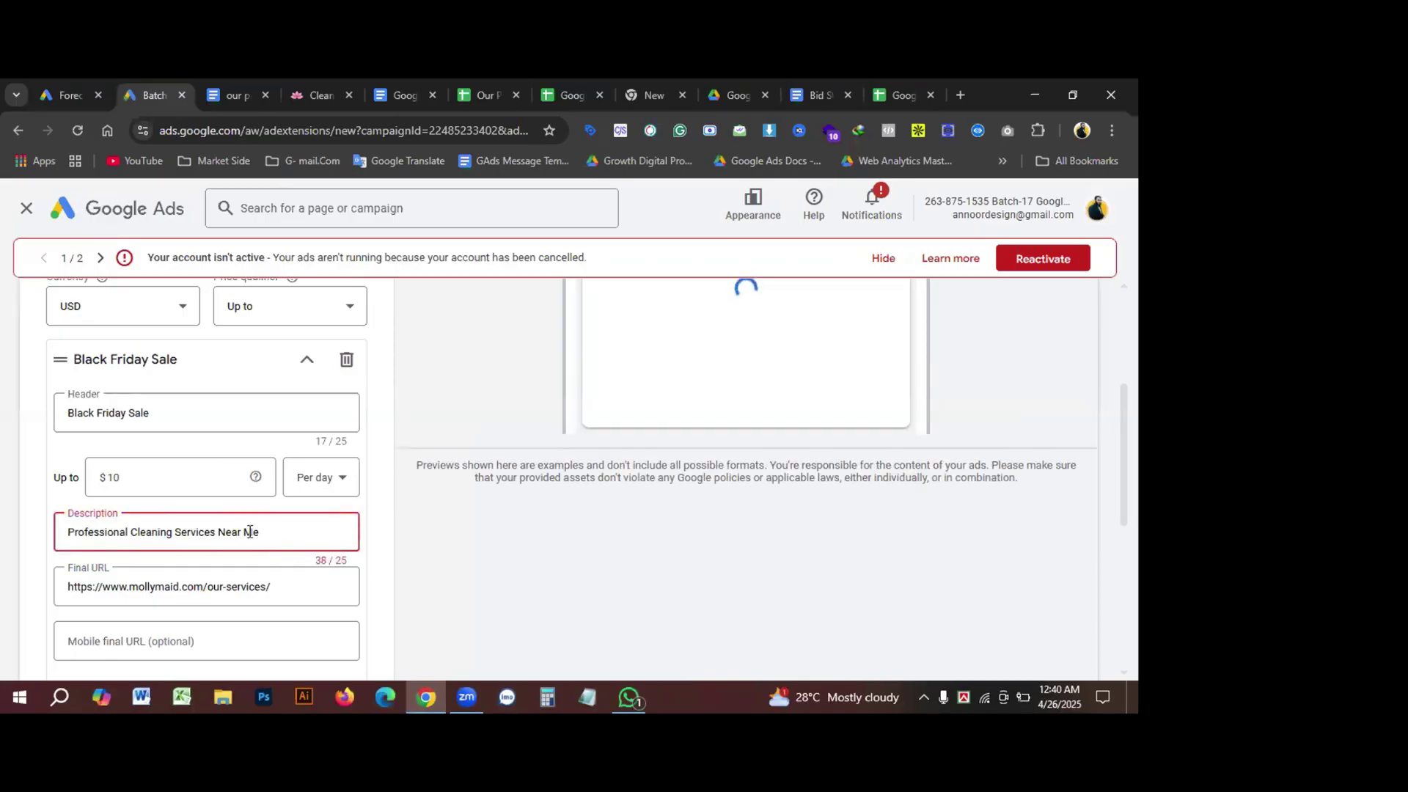
{"action": "double_click", "coordinate": [91, 532]}
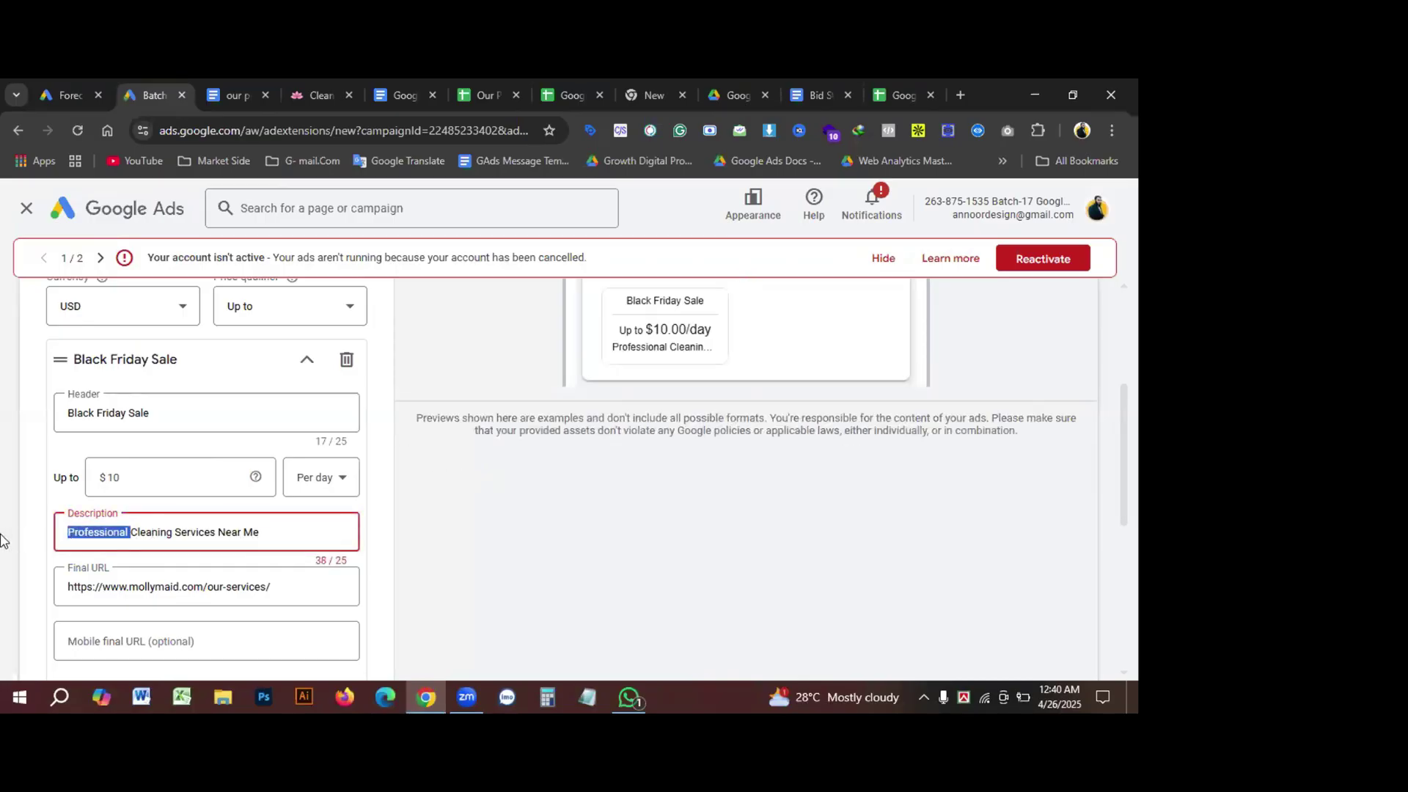
{"action": "key", "text": "BackSpace"}
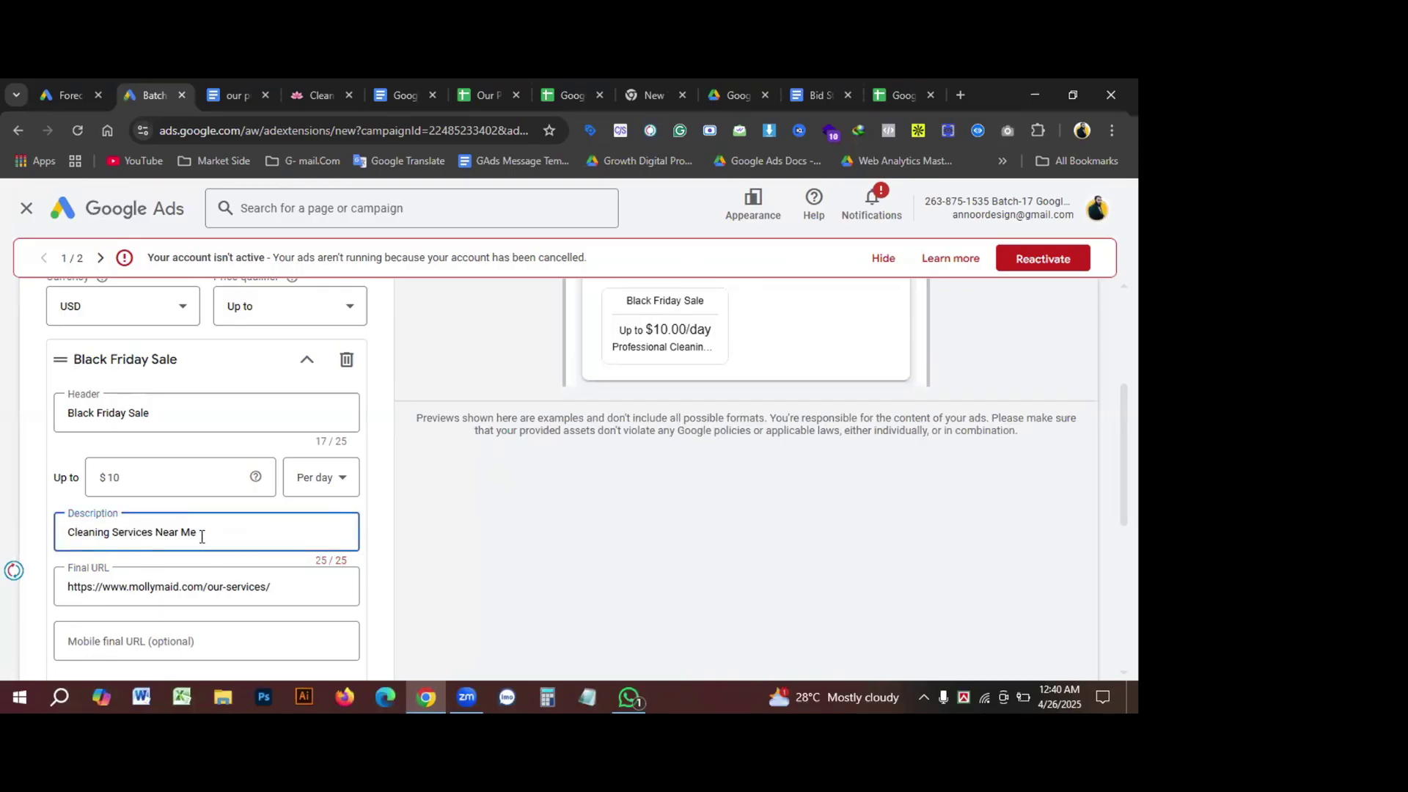
{"action": "scroll", "coordinate": [233, 532], "scroll_direction": "down", "scroll_amount": 1}
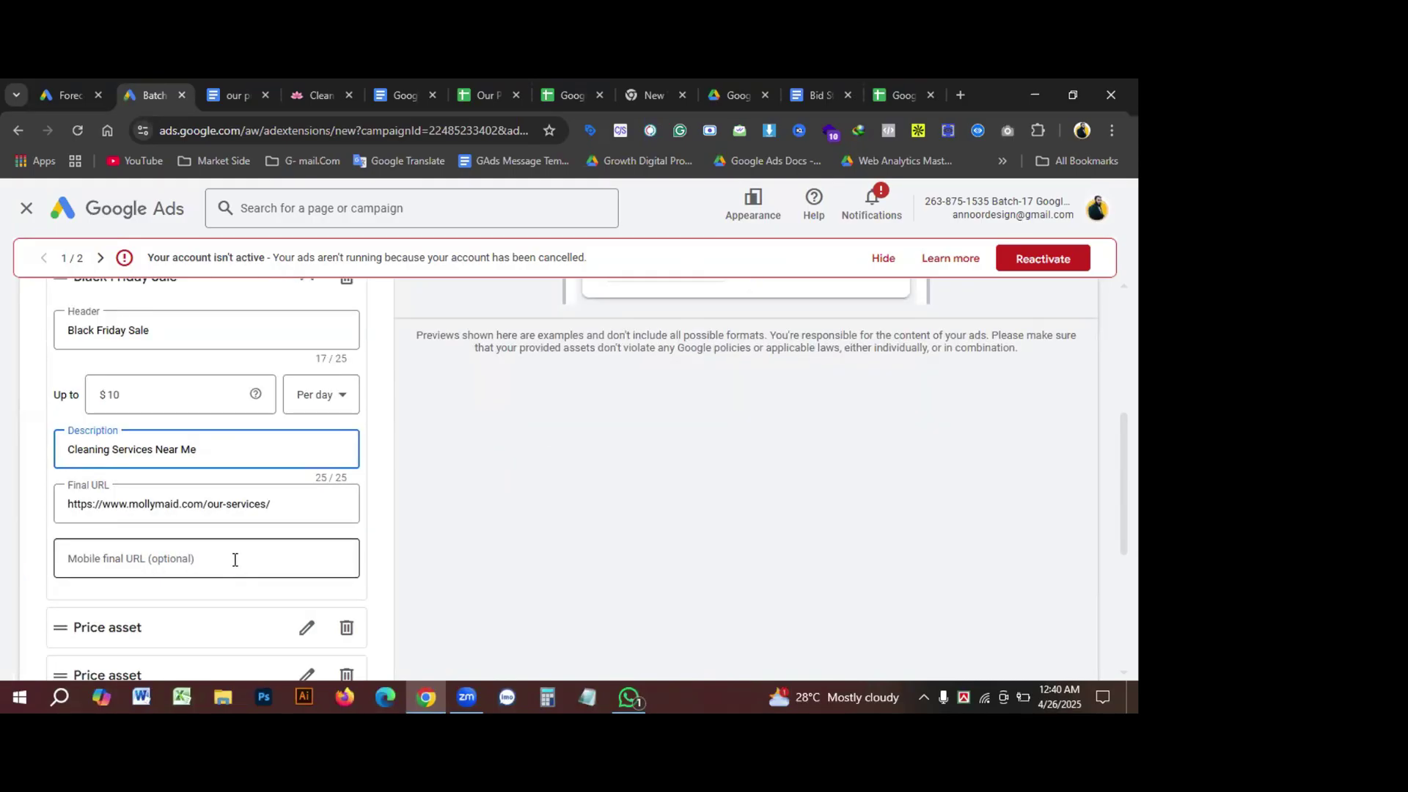
{"action": "scroll", "coordinate": [236, 556], "scroll_direction": "up", "scroll_amount": 2}
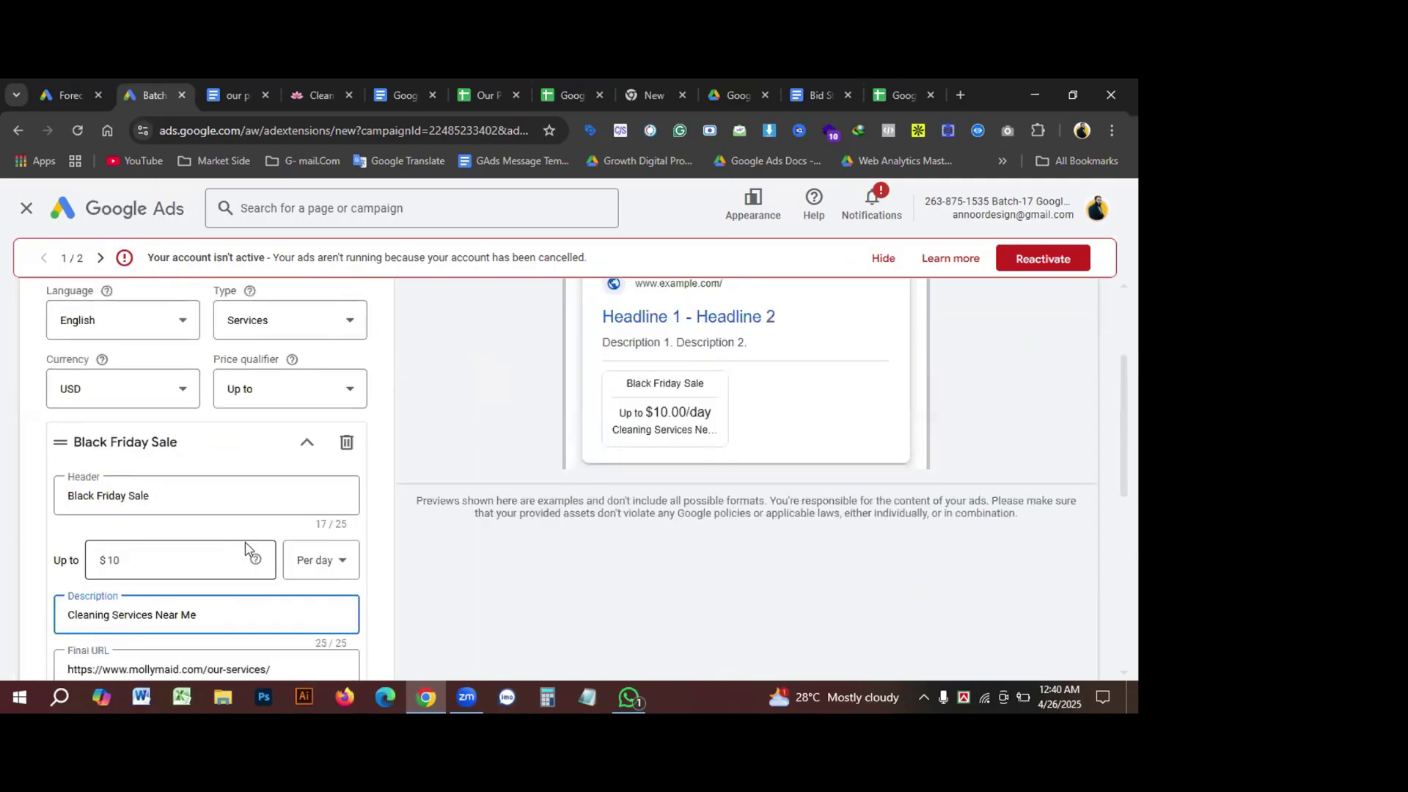
{"action": "scroll", "coordinate": [259, 575], "scroll_direction": "down", "scroll_amount": 2}
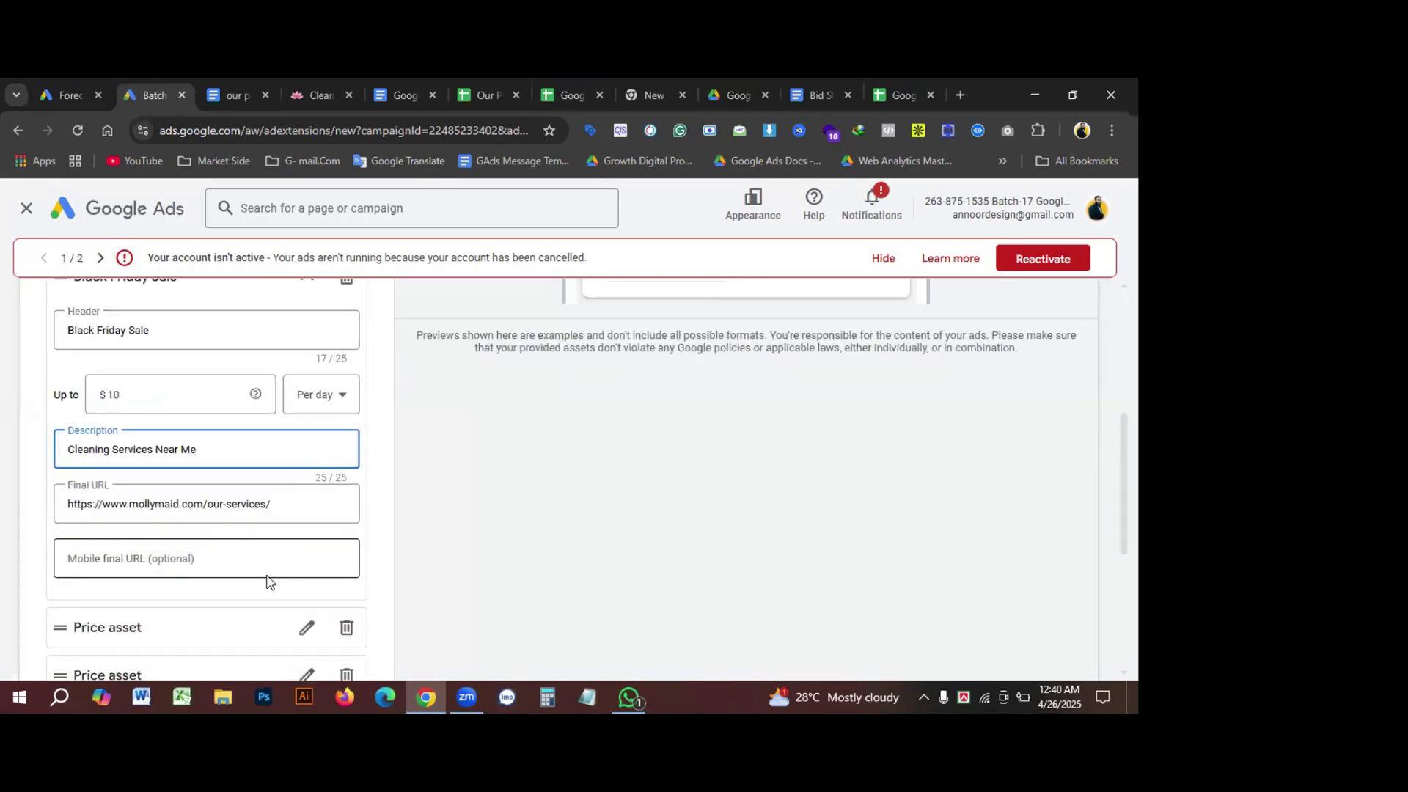
{"action": "scroll", "coordinate": [267, 564], "scroll_direction": "down", "scroll_amount": 1}
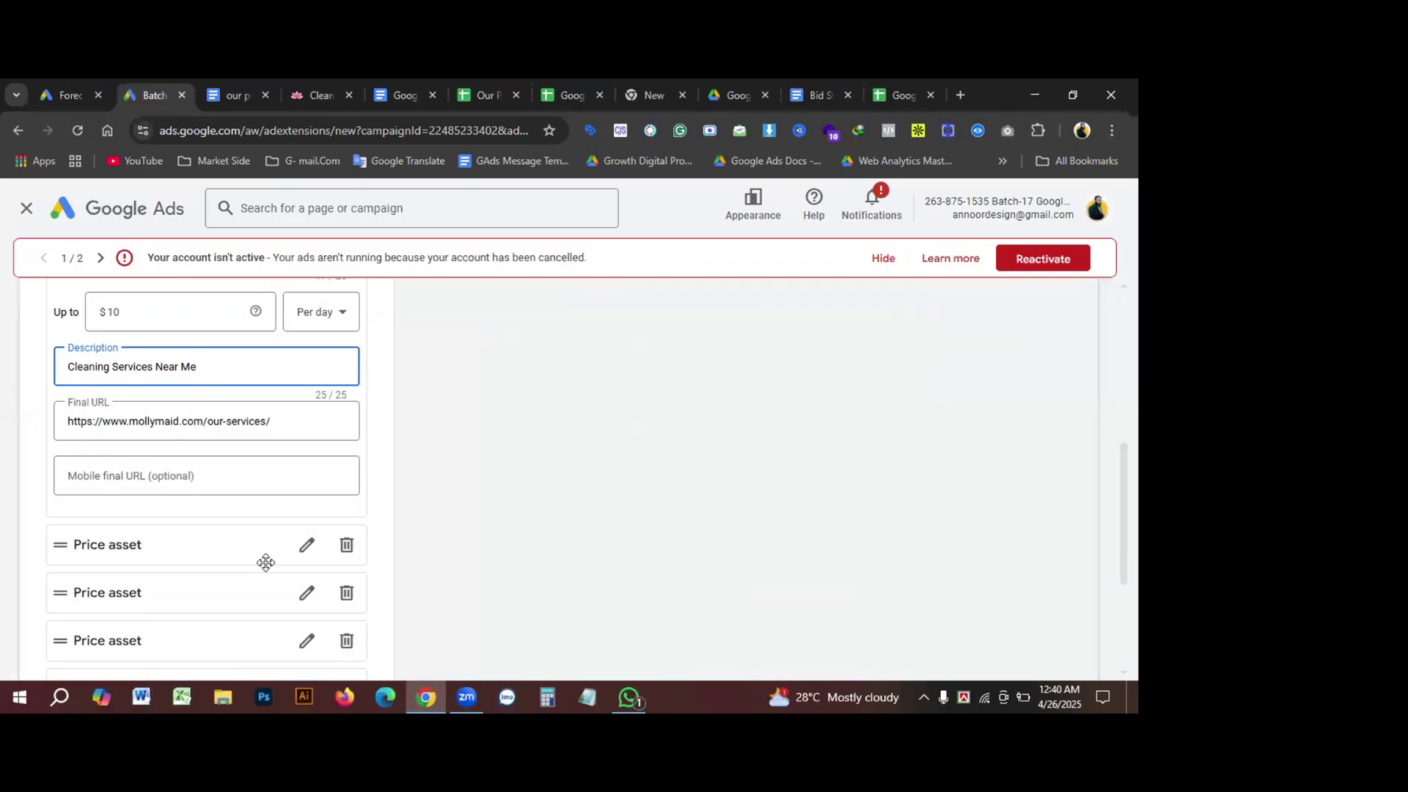
{"action": "scroll", "coordinate": [323, 561], "scroll_direction": "up", "scroll_amount": 2}
{"action": "scroll", "coordinate": [344, 557], "scroll_direction": "down", "scroll_amount": 3}
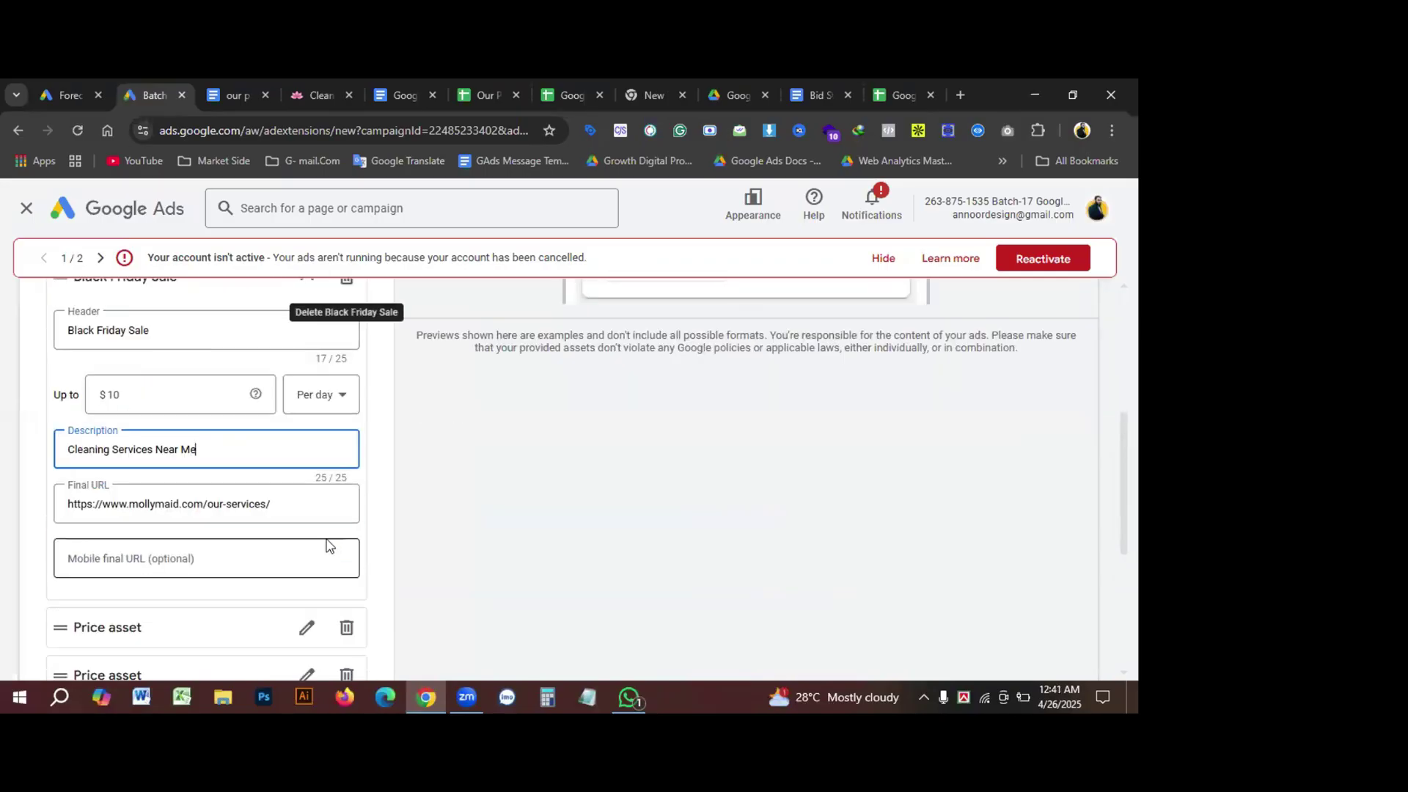
{"action": "scroll", "coordinate": [320, 546], "scroll_direction": "down", "scroll_amount": 2}
Step: Attempt to save the price asset, hit the three-item minimum error, and go back to Assets
{"action": "left_click", "coordinate": [43, 608]}
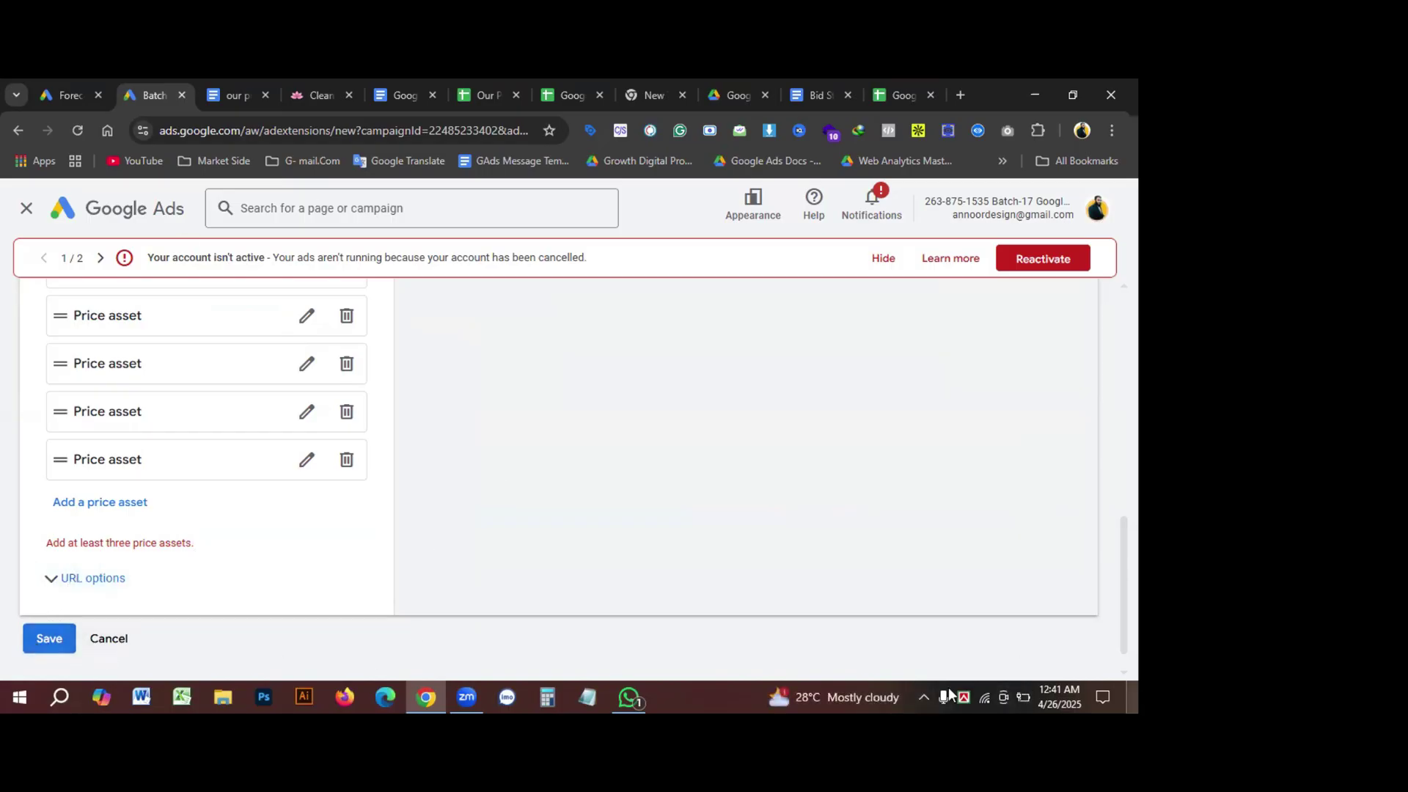
{"action": "scroll", "coordinate": [656, 539], "scroll_direction": "up", "scroll_amount": 10}
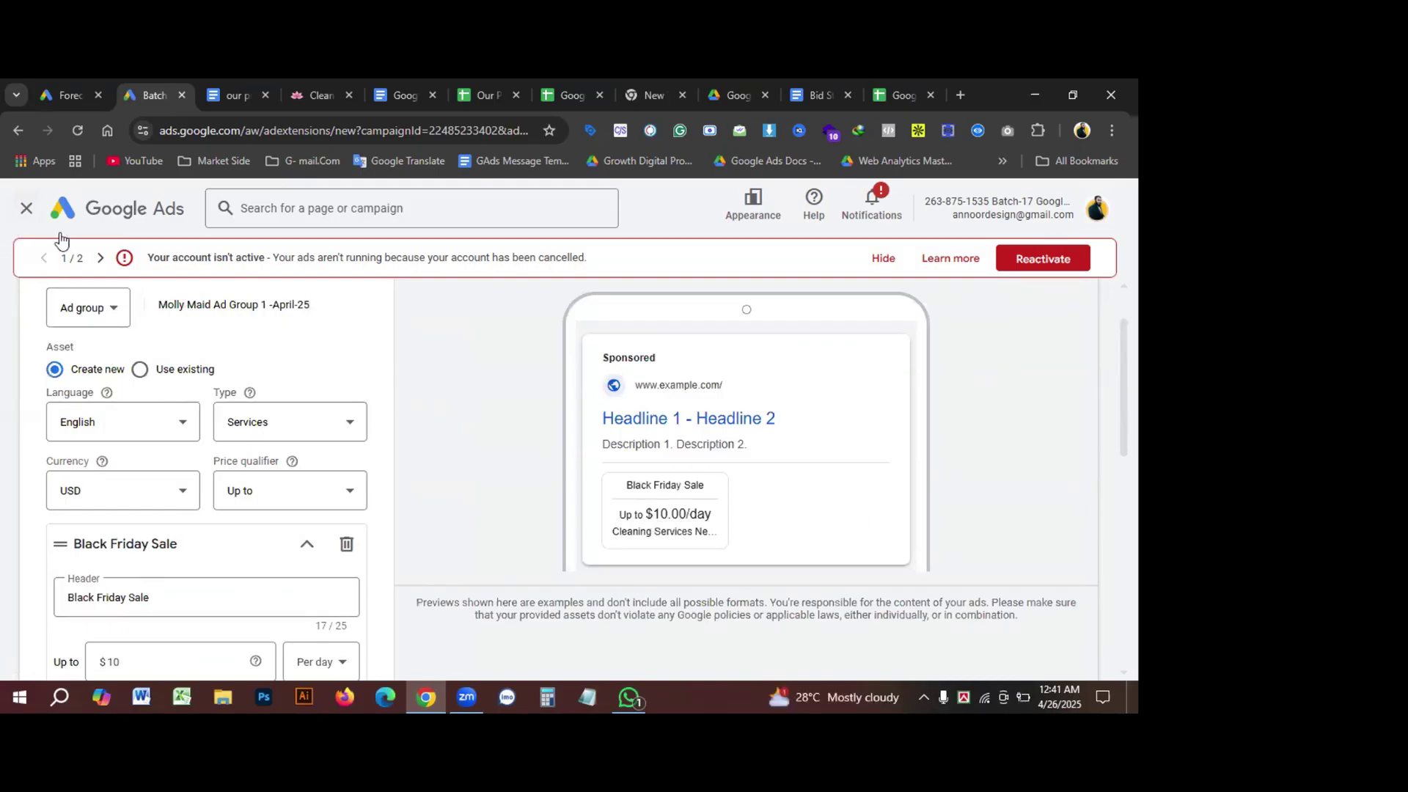
{"action": "scroll", "coordinate": [348, 530], "scroll_direction": "down", "scroll_amount": 3}
{"action": "scroll", "coordinate": [140, 560], "scroll_direction": "up", "scroll_amount": 4}
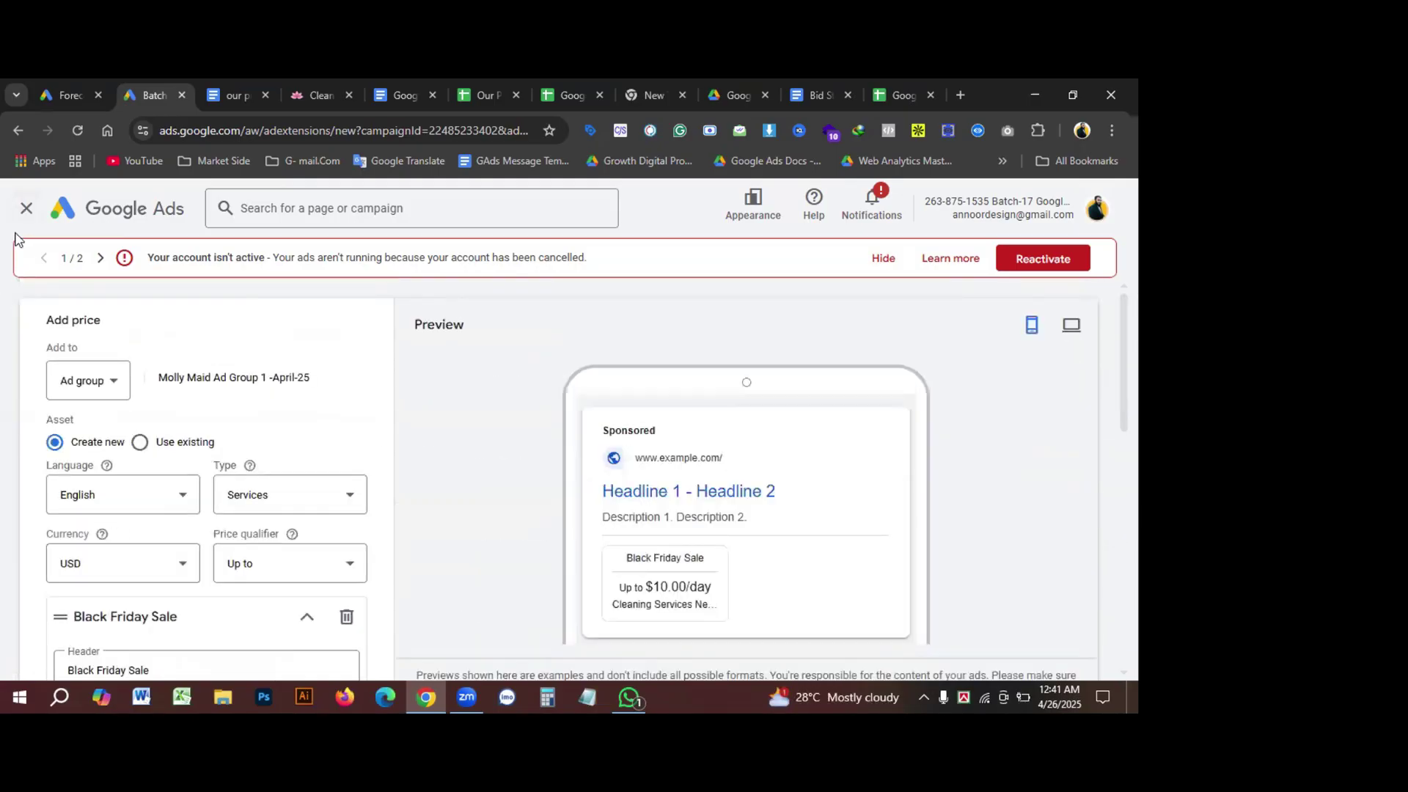
{"action": "left_click", "coordinate": [19, 131]}
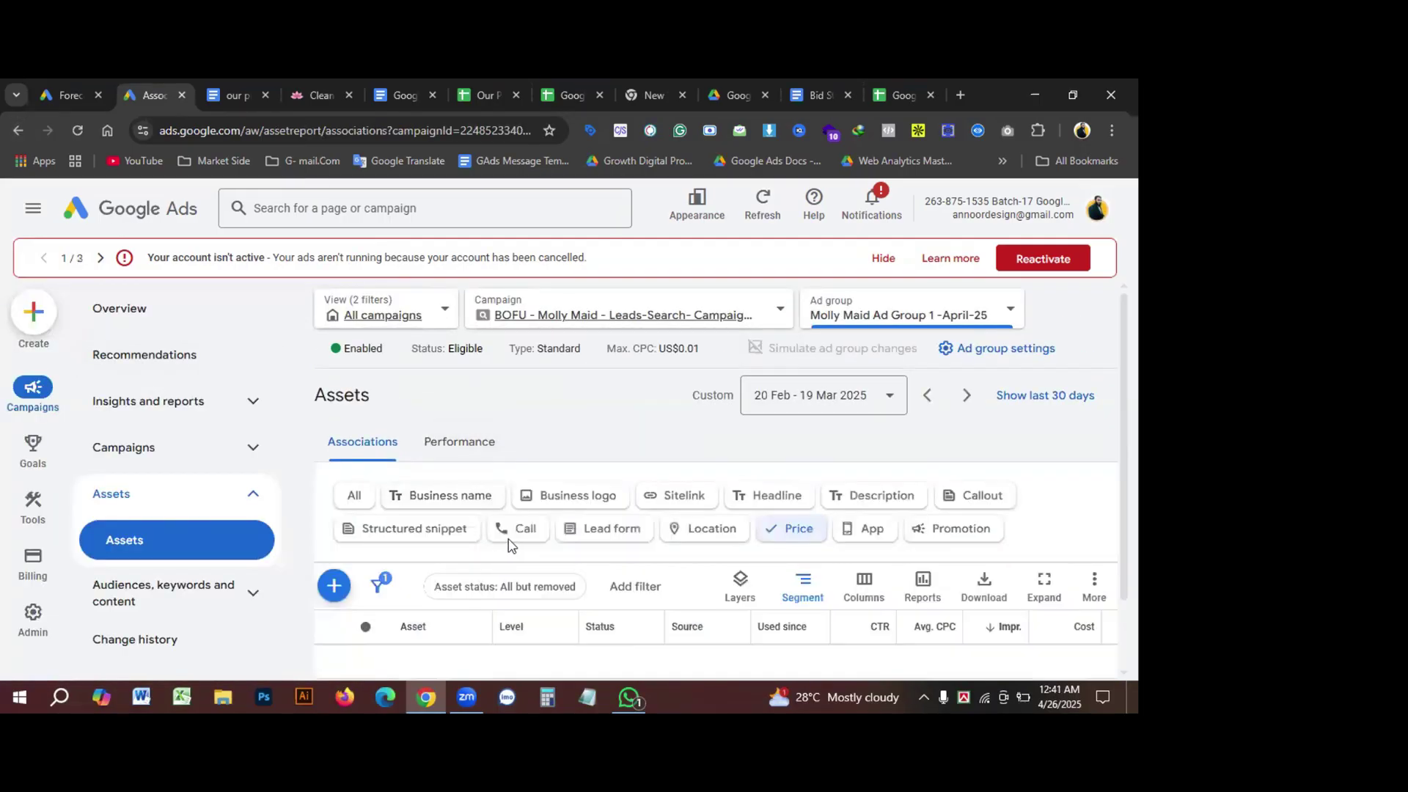
{"action": "scroll", "coordinate": [511, 544], "scroll_direction": "down", "scroll_amount": 1}
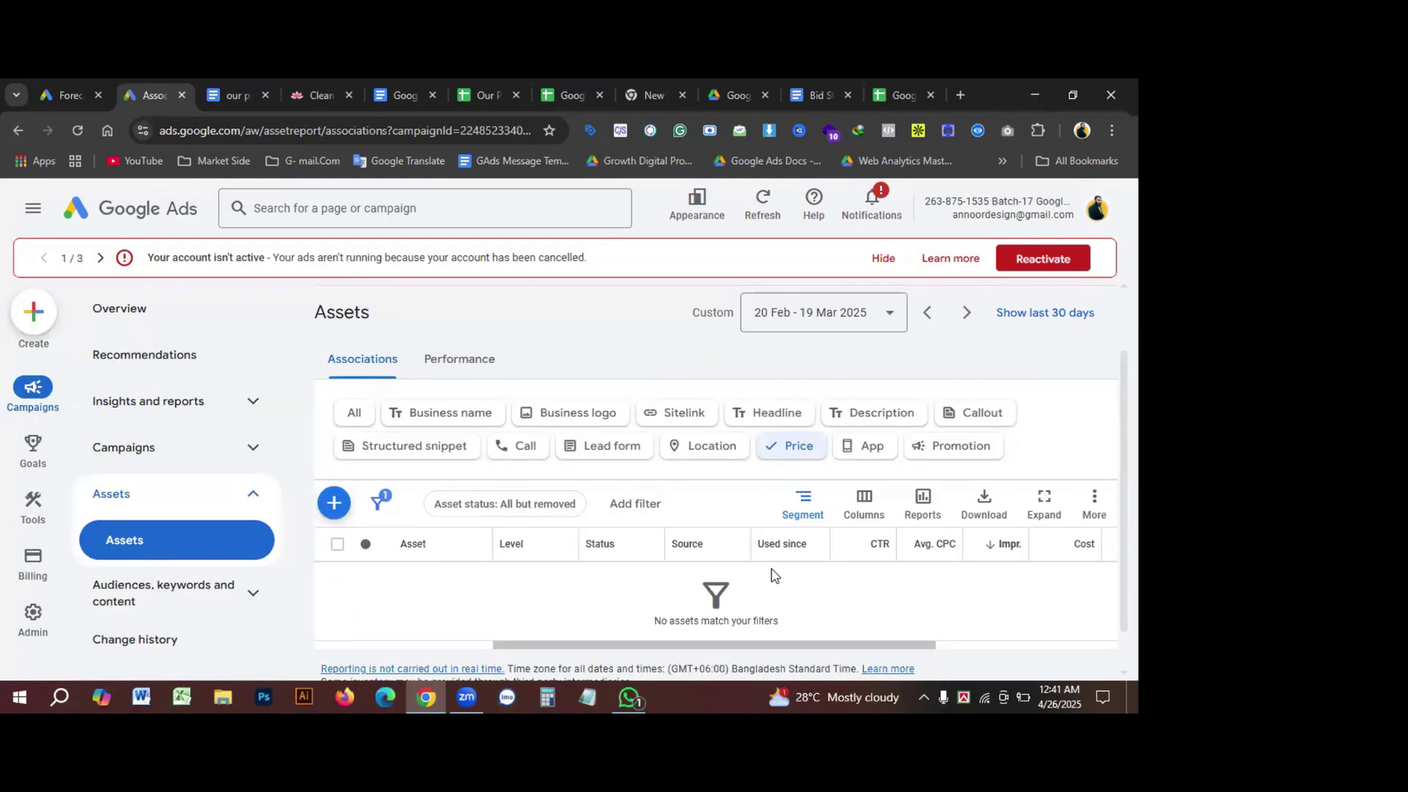